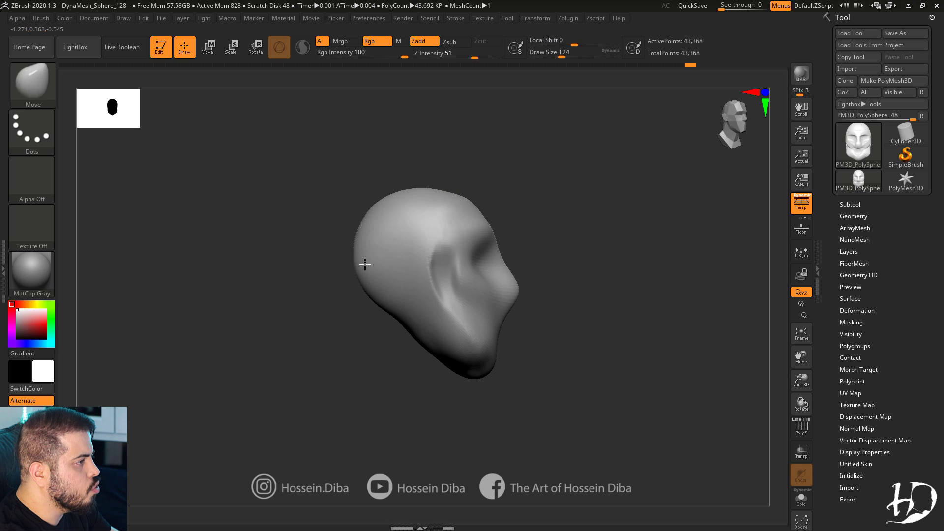
Smooth the side of the face around the temple and cheek, and pull the chin forward with the Move brush.
drag(368, 263, 361, 261)
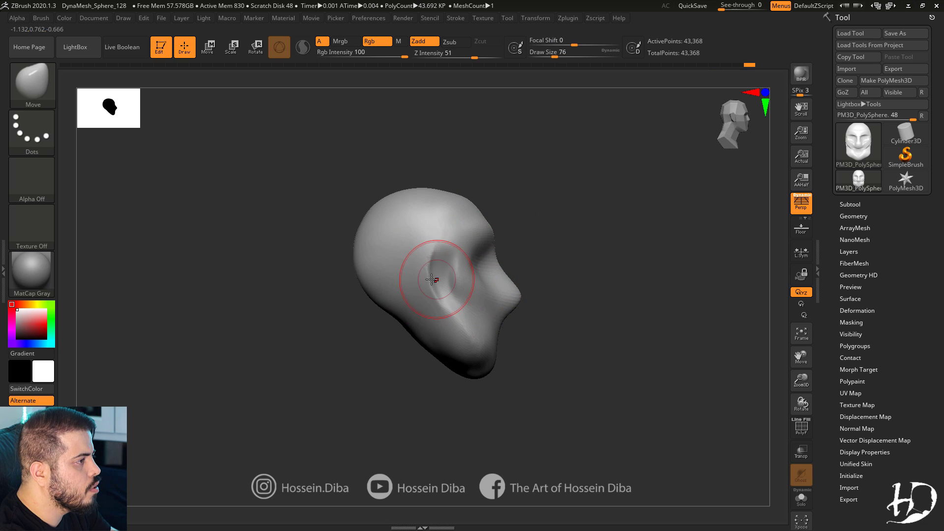
mouse_move(431, 280)
shift+mouse_down()
mouse_move(427, 308)
mouse_move(419, 298)
shift+mouse_up()
key(])
key(])
drag(488, 348, 498, 345)
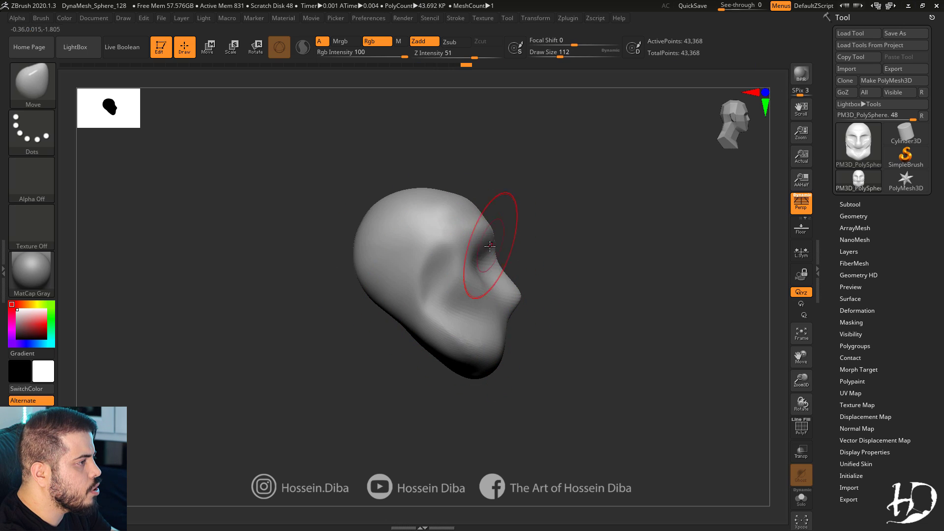
Raise the top of the skull and reshape the front of the head with a larger Move brush.
click(570, 55)
drag(427, 200, 429, 180)
shift+right_drag(565, 275, 457, 273)
drag(450, 267, 440, 268)
drag(801, 356, 719, 355)
drag(802, 380, 792, 351)
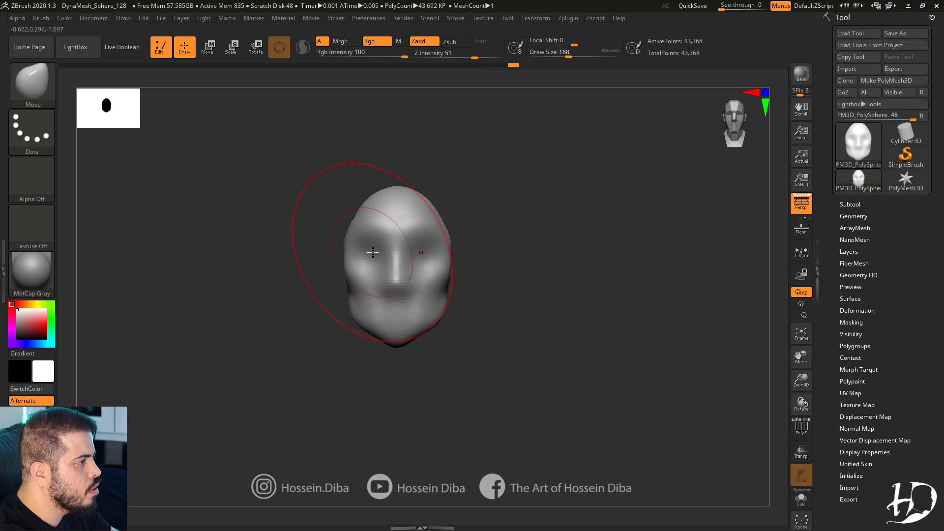
drag(371, 242, 371, 250)
Adjust the outline of the forehead sides and upper skull with the Move brush at a draw size of about 116 to 136.
drag(801, 356, 840, 376)
right_drag(551, 315, 590, 322)
click(560, 55)
drag(419, 251, 411, 248)
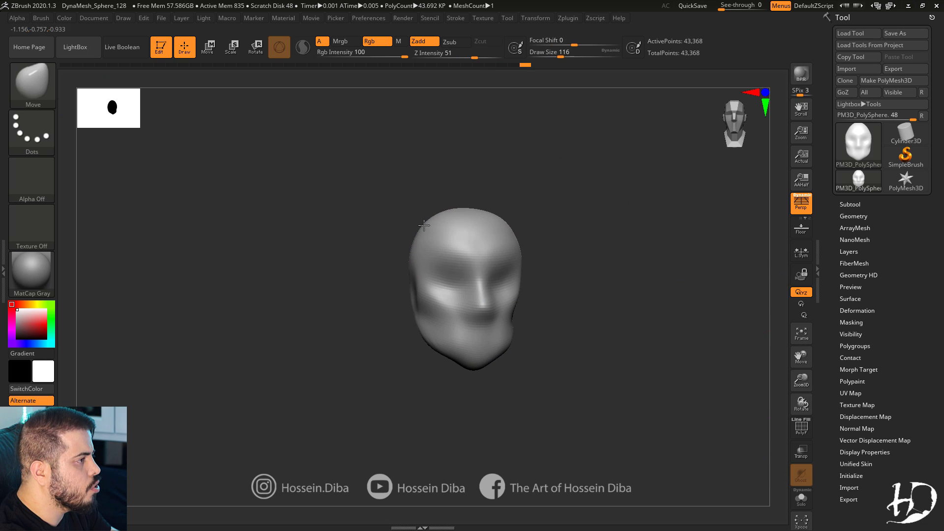
right_drag(541, 295, 605, 300)
drag(389, 221, 457, 235)
drag(362, 263, 379, 221)
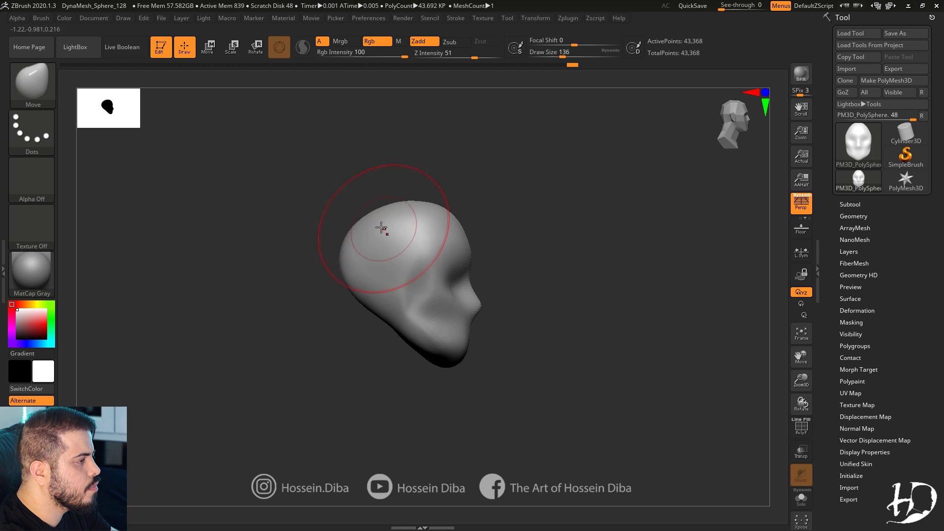
Refine the jaw corners and chin from front and low three-quarter views with a smaller Move brush.
right_drag(379, 222, 492, 246)
right_drag(412, 308, 440, 315)
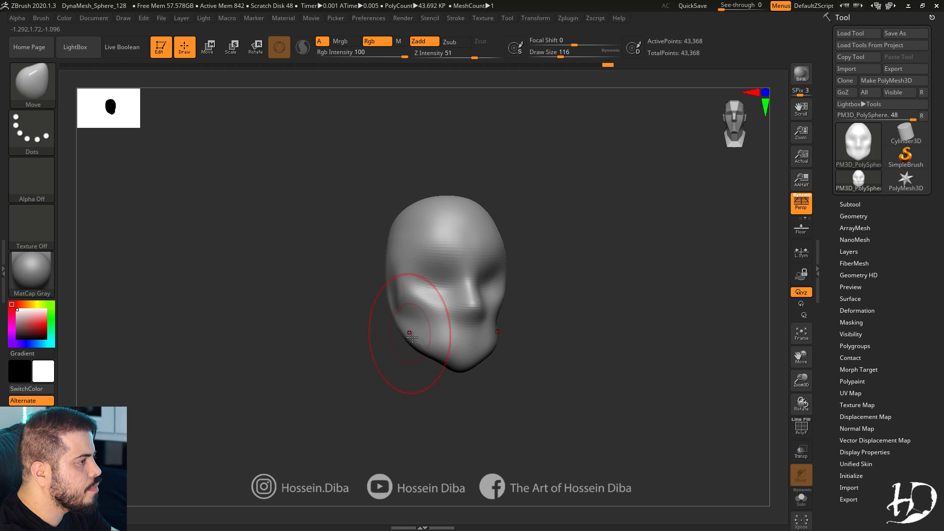
drag(408, 333, 413, 346)
right_drag(418, 371, 383, 375)
key([)
drag(447, 373, 448, 381)
mouse_move(347, 342)
right_down()
mouse_move(458, 359)
mouse_move(373, 315)
right_up()
drag(475, 362, 467, 340)
right_drag(349, 339, 435, 376)
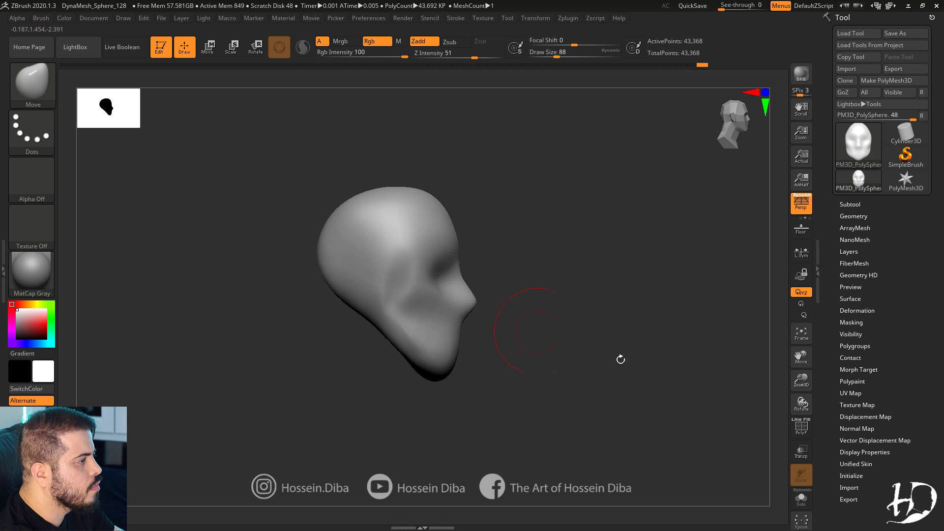
Adjust the side profile by pushing the forehead out, shortening the nose tip and nudging the chin forward.
right_drag(620, 359, 580, 344)
drag(473, 255, 479, 255)
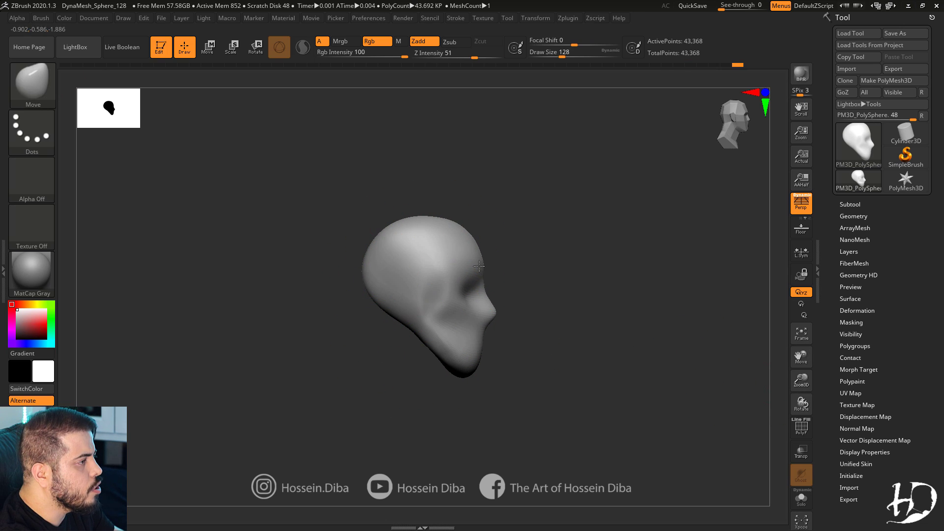
drag(493, 310, 486, 309)
drag(479, 351, 483, 350)
Paint a mask on the underside of the head where the neck attaches.
key([)
right_drag(340, 339, 412, 320)
ctrl+drag(405, 322, 423, 325)
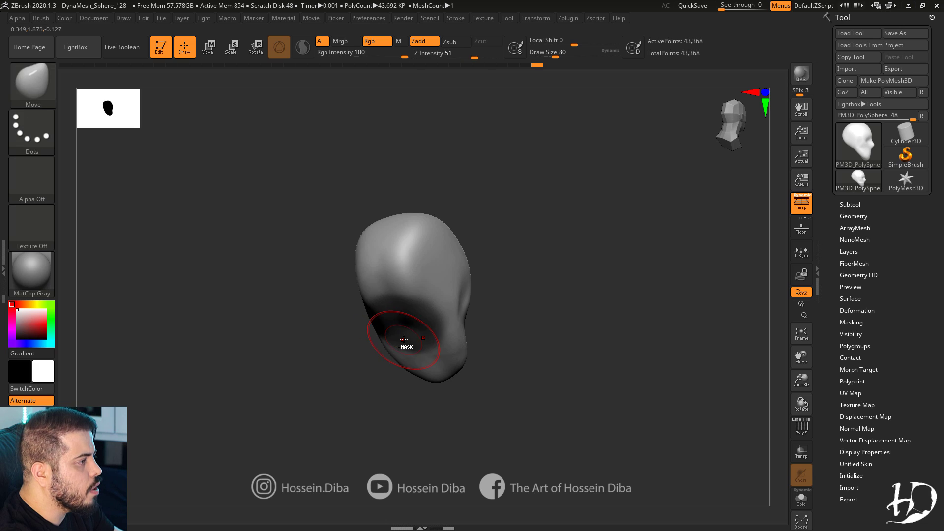
right_drag(330, 237, 242, 199)
Pull the neck down and out of the head with Transpose Move, and clear the mask.
click(212, 54)
click(279, 48)
drag(398, 291, 441, 345)
drag(420, 319, 411, 405)
click(189, 54)
ctrl+drag(286, 169, 313, 199)
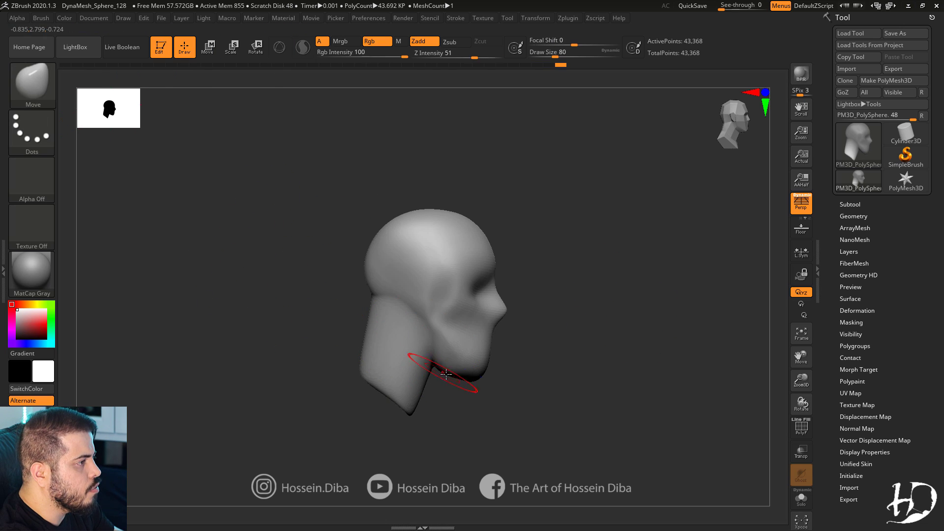
Adjust the neck and its transition to the head with the Move brush, and smooth the area behind the jaw.
right_drag(445, 375, 470, 340)
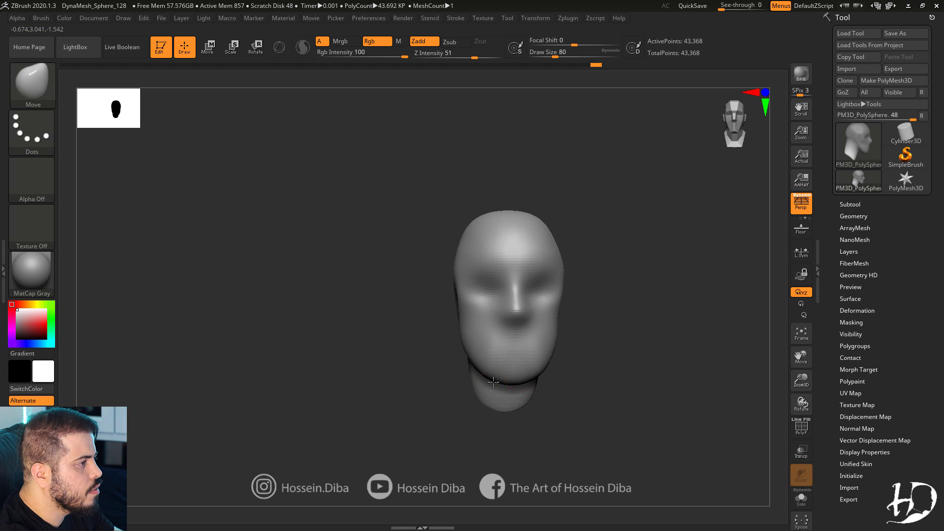
drag(493, 382, 494, 378)
shift+right_drag(491, 377, 432, 338)
drag(416, 304, 415, 290)
drag(406, 267, 397, 261)
mouse_move(400, 288)
shift+mouse_down()
mouse_move(430, 320)
mouse_move(404, 305)
shift+mouse_up()
Add volume to the neck and the side of the head with the ClayBuildup brush.
key(b)
key(c)
key(b)
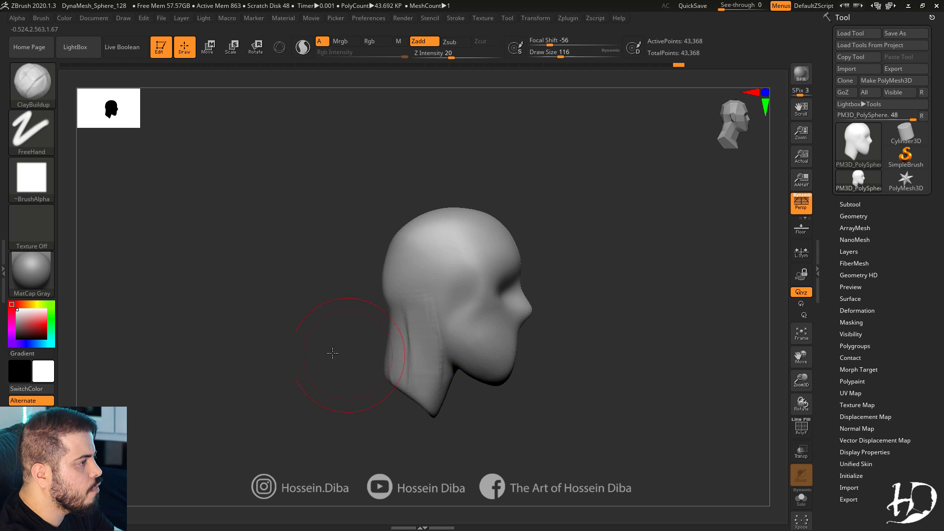
drag(333, 353, 275, 352)
drag(440, 273, 425, 327)
shift+drag(236, 197, 287, 194)
Raise and round the crown of the head with an enlarged Move brush from the side and front.
key(b)
key(m)
key(v)
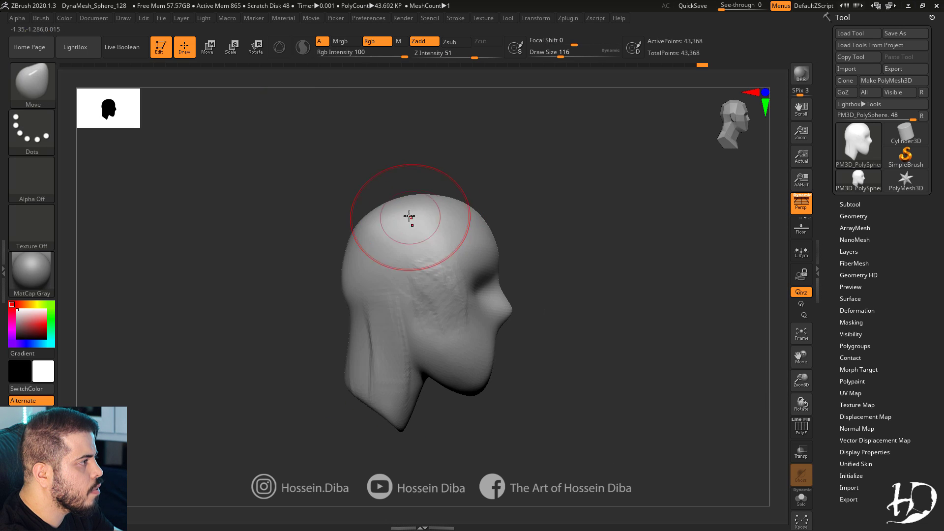
key(bracketright)
key(bracketright)
key(bracketright)
key(bracketright)
drag(434, 212, 432, 204)
drag(411, 212, 407, 204)
shift+drag(315, 207, 261, 206)
drag(464, 198, 465, 183)
mouse_move(268, 269)
mouse_down()
mouse_move(309, 272)
mouse_move(275, 271)
mouse_up()
alt+drag(667, 367, 669, 323)
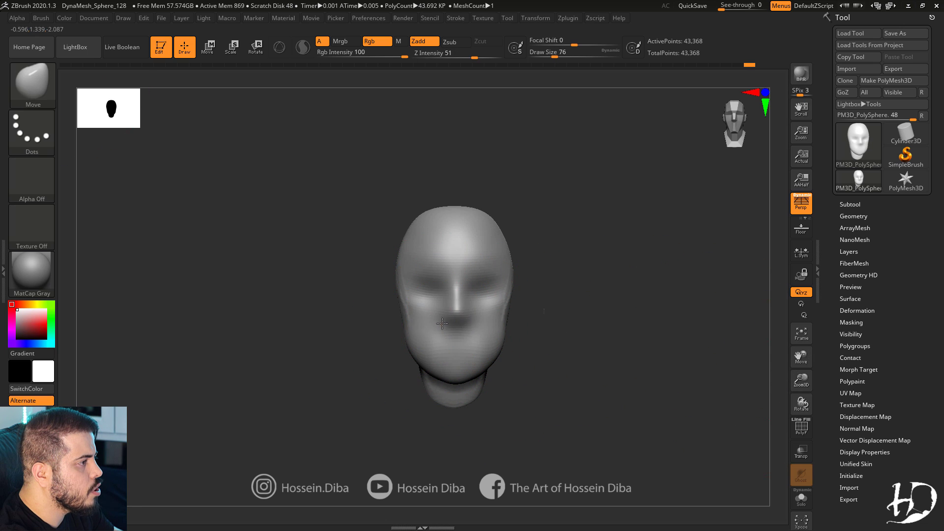
Refine the nose, cheeks and lower face outline from the front with the Move brush at a draw size of 76.
drag(442, 324, 444, 319)
shift+drag(315, 315, 378, 314)
drag(457, 302, 454, 302)
shift+right_drag(459, 321, 434, 330)
drag(423, 353, 426, 358)
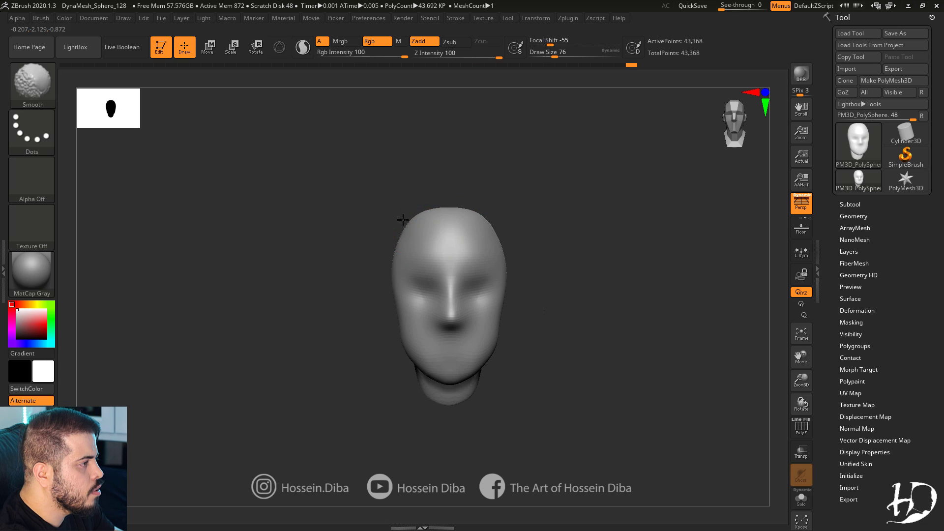
Adjust the jaw with the Move brush, and refine the jawline with DamStandard and smoothing.
mouse_move(369, 293)
right_down()
mouse_move(316, 342)
mouse_move(584, 369)
mouse_move(463, 359)
mouse_move(465, 347)
right_up()
drag(465, 346, 473, 360)
shift+right_drag(474, 361, 486, 339)
key(b)
key(d)
key(s)
shift+drag(490, 375, 462, 368)
Fill out the area under the jaw and the back of the neck with ClayBuildup, and smooth the strokes.
right_drag(344, 318, 364, 339)
key(b)
key(c)
key(b)
right_drag(472, 418, 477, 396)
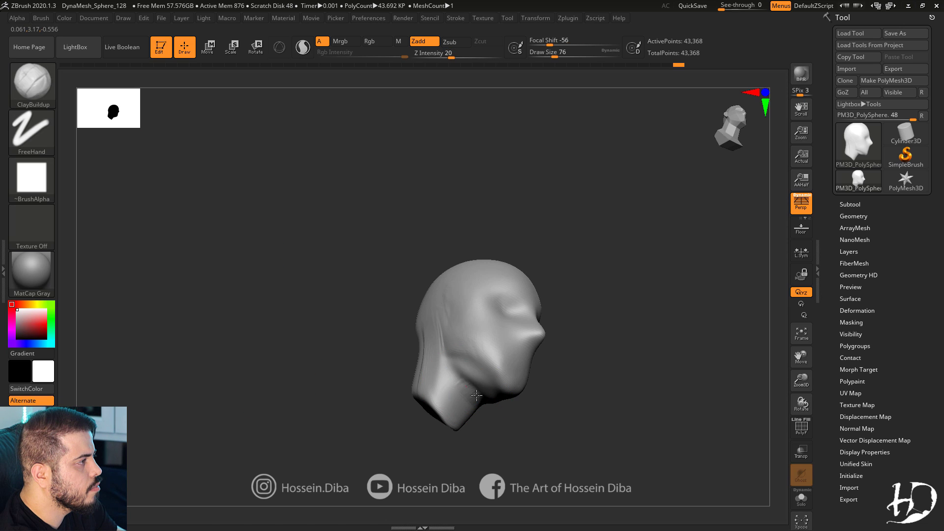
shift+drag(476, 395, 460, 386)
right_drag(352, 367, 401, 406)
mouse_move(432, 268)
mouse_down()
mouse_move(405, 286)
mouse_move(430, 265)
mouse_move(418, 305)
mouse_up()
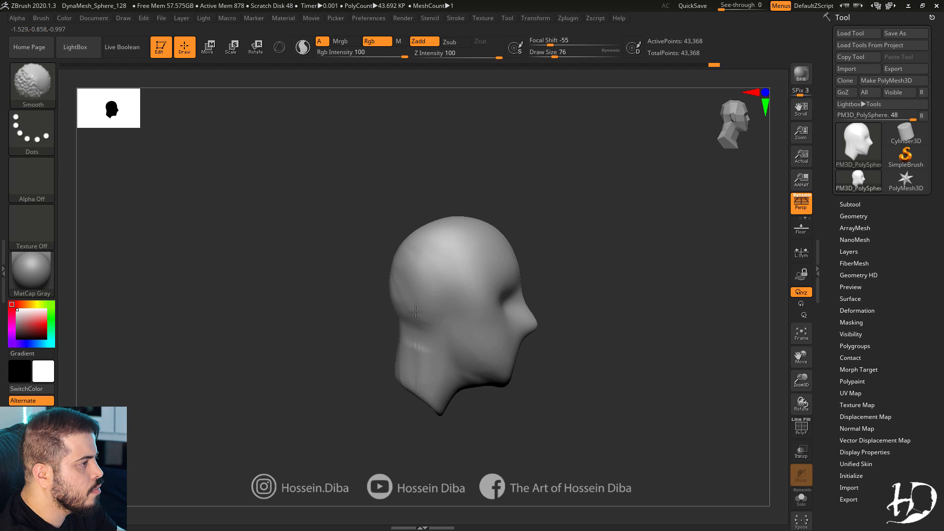
Refine the brow and nose in the side profile with the Move brush.
key(b)
key(m)
key(v)
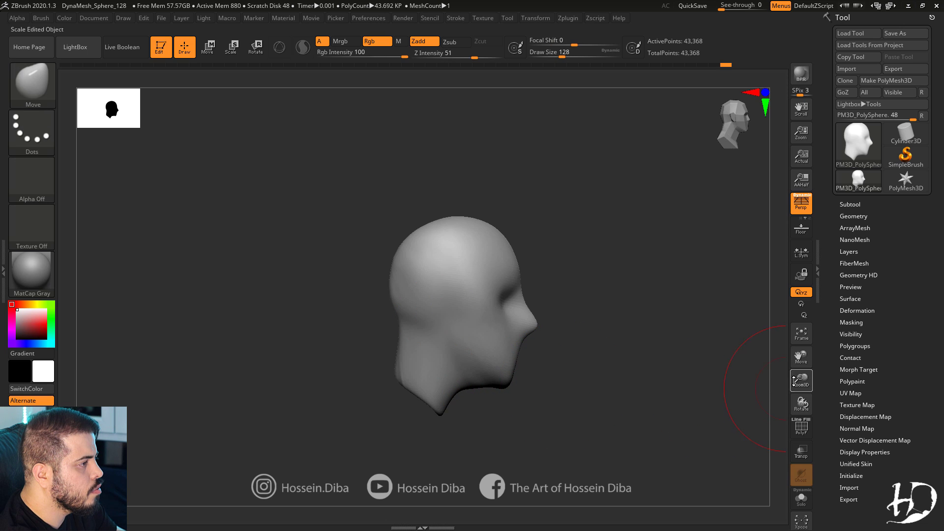
drag(794, 380, 795, 361)
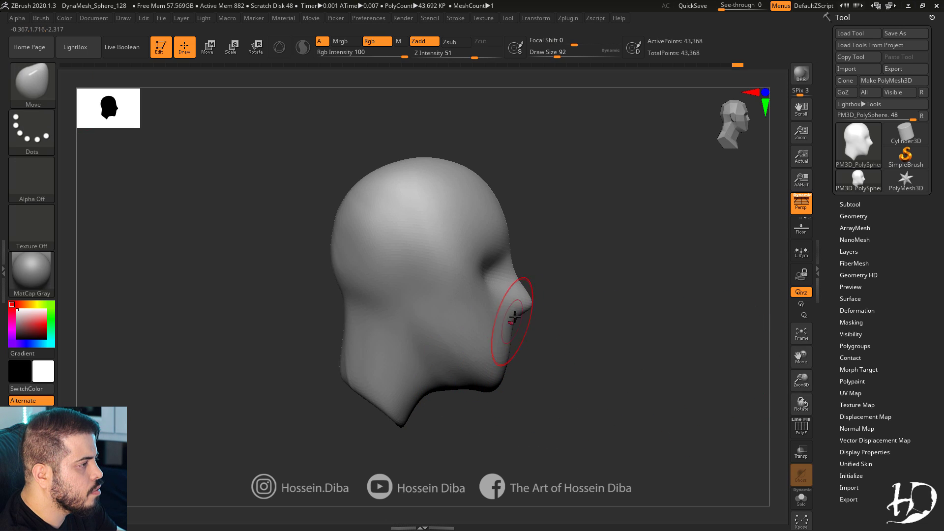
drag(507, 264, 509, 260)
drag(799, 357, 817, 361)
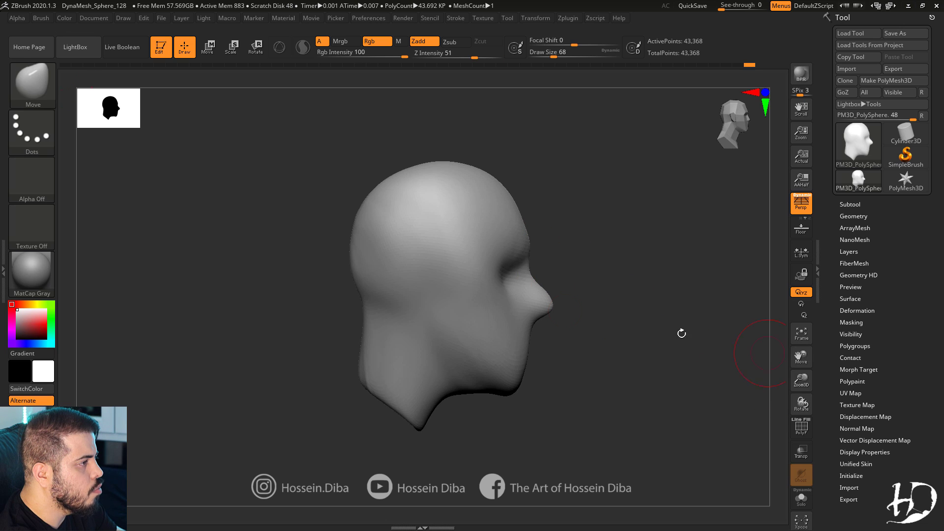
Carve the cheekbone and temple lines into the side of the head with the DamStandard brush.
key(b)
key(d)
key(s)
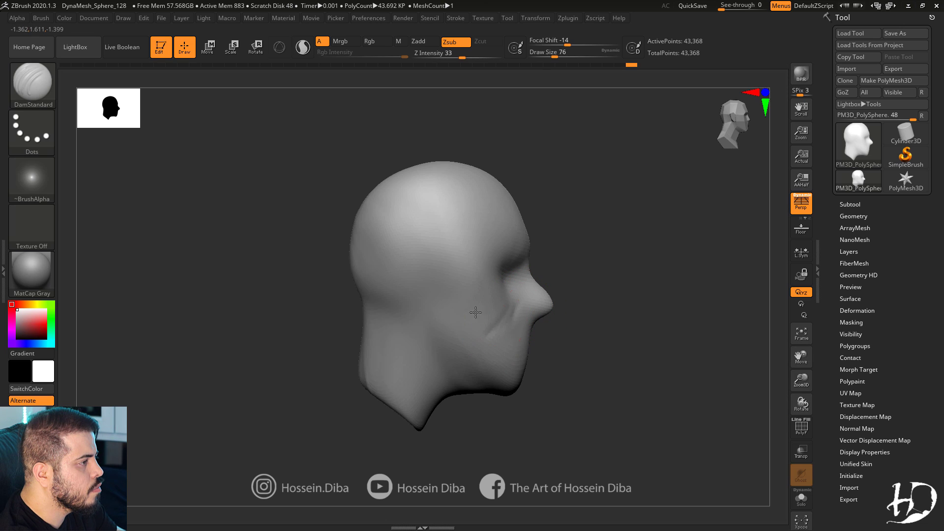
drag(457, 290, 460, 270)
drag(608, 287, 564, 287)
drag(464, 259, 493, 205)
shift+drag(639, 256, 588, 259)
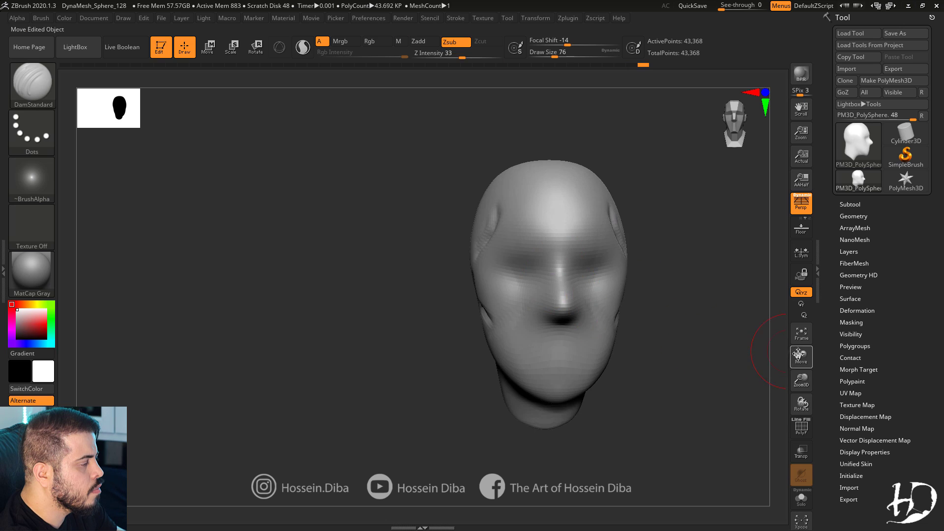
Build up the brow ridge, nose and cheeks with the ClayBuildup brush.
drag(799, 357, 708, 361)
click(33, 85)
click(140, 93)
right_drag(422, 252, 452, 289)
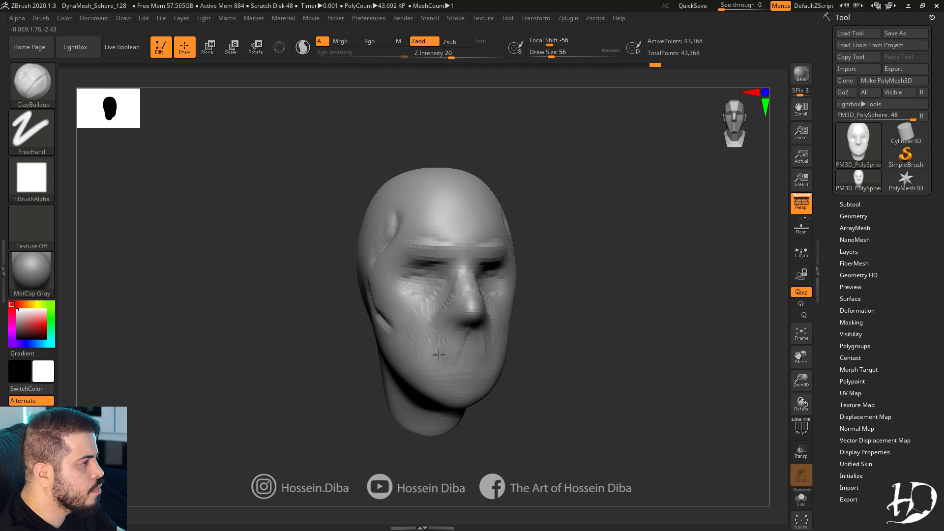
Form the lips and mouth area with ClayBuildup strokes at a draw size of 56.
drag(439, 355, 468, 348)
drag(327, 359, 333, 353)
mouse_move(433, 373)
mouse_down()
mouse_move(464, 375)
mouse_move(439, 377)
mouse_up()
drag(334, 355, 475, 350)
alt+drag(585, 340, 646, 345)
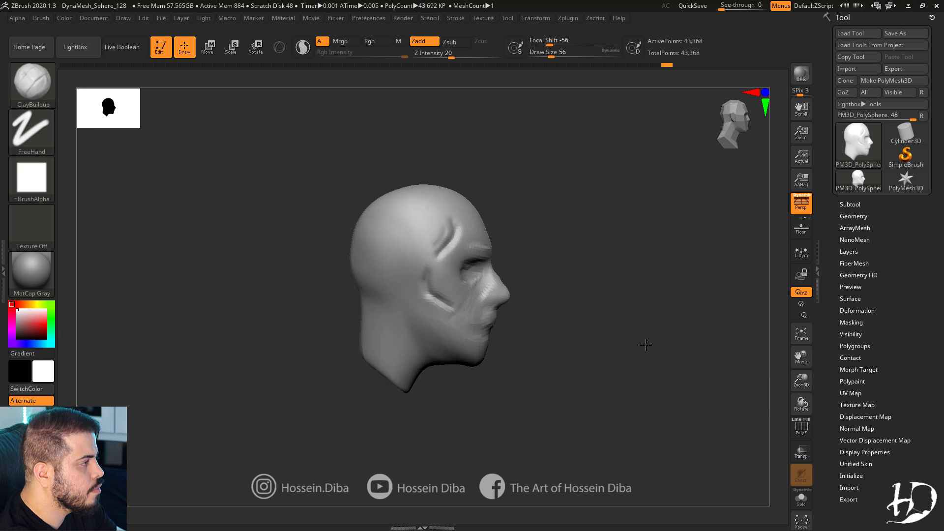
Smooth the clay strokes around the temples, eye sockets, cheeks and mouth.
right_drag(645, 344, 426, 279)
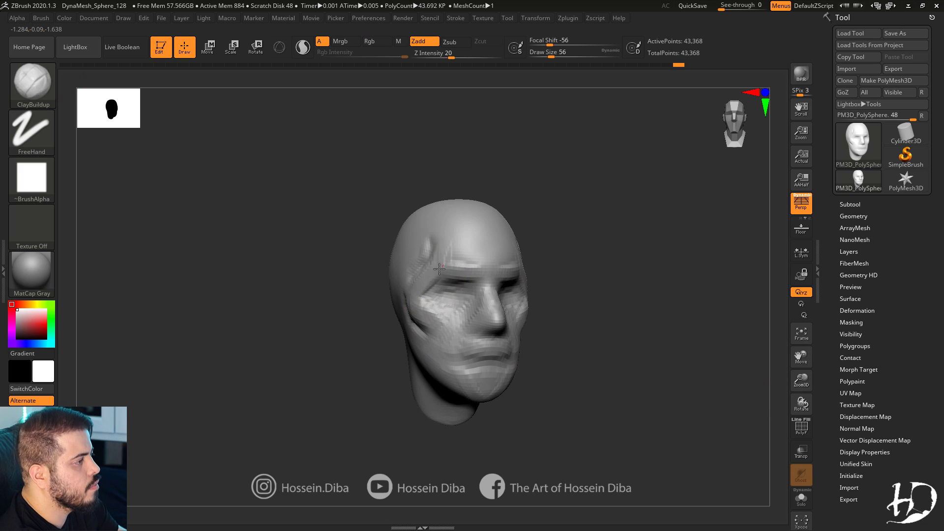
key(shift)
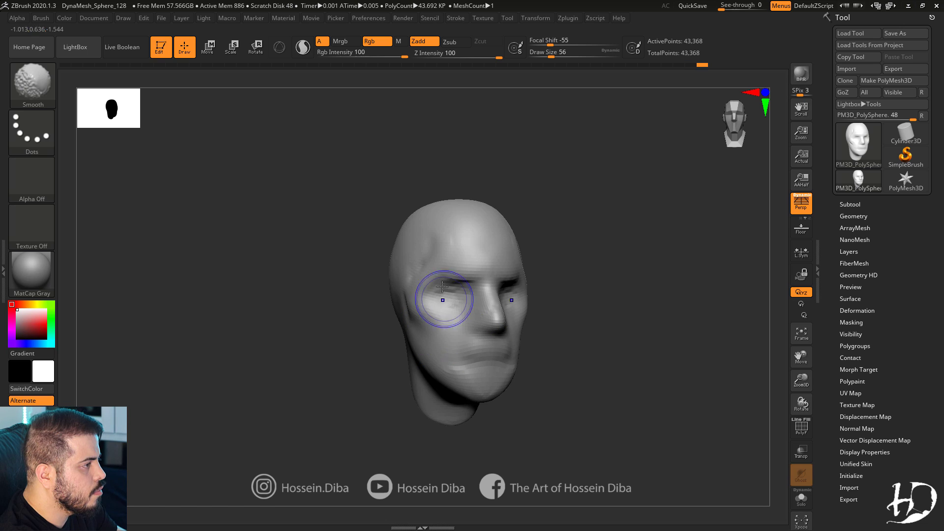
shift+drag(442, 287, 443, 299)
Pull the back of the skull slightly outward with the Move brush, and enlarge the brush to a draw size of 148.
click(32, 82)
click(246, 226)
mouse_move(305, 237)
shift+right_down()
mouse_move(364, 230)
mouse_move(411, 204)
shift+right_up()
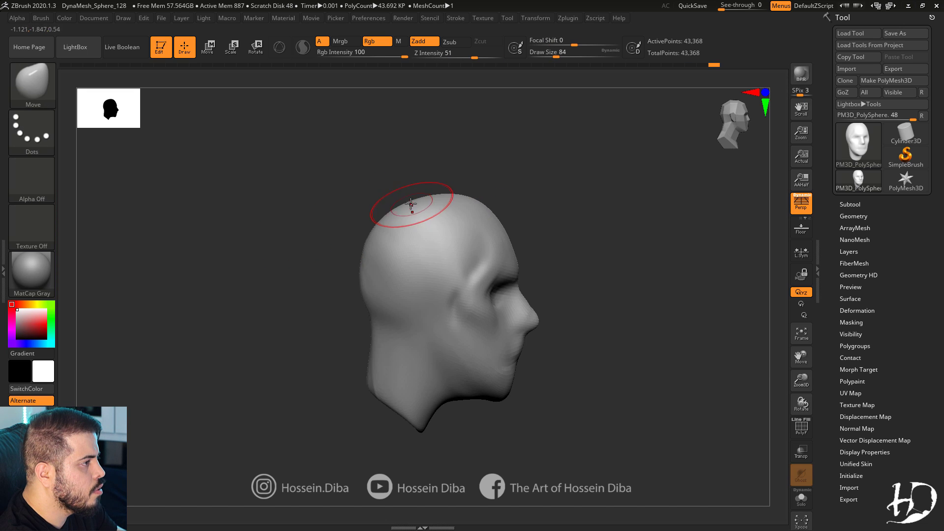
drag(359, 273, 355, 274)
key(bracketright)
key(bracketright)
key(bracketright)
key(bracketright)
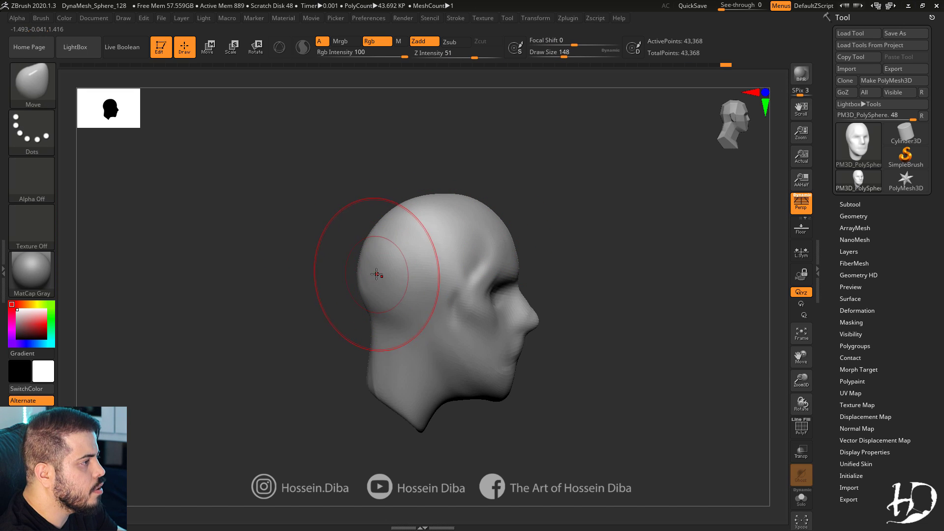
Refine the jaw and the skull's outline from the side and rear with a smaller Move brush.
mouse_move(392, 212)
right_down()
mouse_move(481, 262)
mouse_move(458, 341)
mouse_move(394, 345)
mouse_move(400, 363)
mouse_move(373, 384)
mouse_move(435, 395)
right_up()
key(bracketleft)
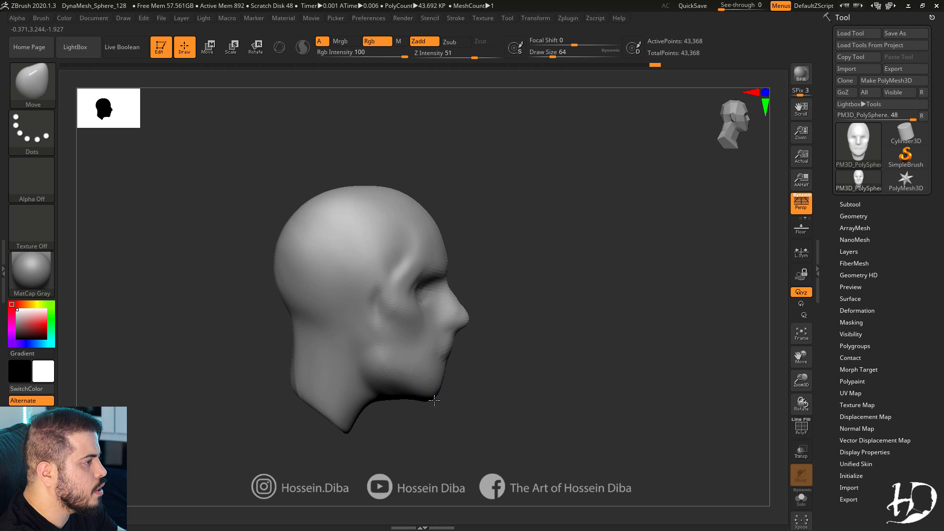
key(bracketright)
mouse_move(286, 303)
alt+right_down()
mouse_move(348, 301)
mouse_move(786, 375)
alt+right_up()
mouse_move(449, 312)
alt+right_down()
mouse_move(580, 326)
mouse_move(435, 308)
alt+right_up()
shift+right_drag(350, 313, 473, 277)
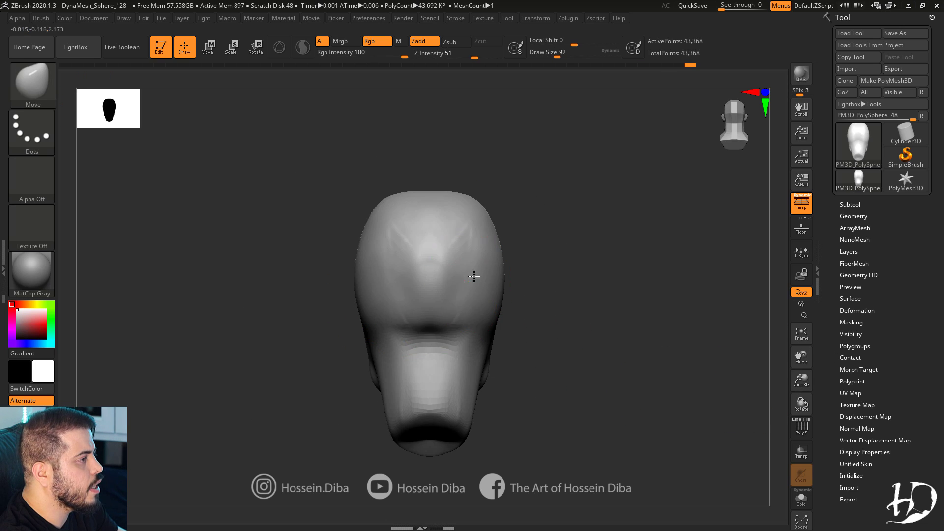
right_drag(439, 186, 292, 222)
drag(407, 258, 399, 255)
Adjust the crown's outline with the Move brush, and smooth the neck and its lower end.
shift+right_drag(659, 339, 688, 344)
shift+right_drag(461, 278, 695, 368)
mouse_move(461, 215)
mouse_down()
mouse_move(464, 225)
mouse_move(477, 206)
mouse_up()
shift+right_drag(485, 214, 580, 290)
shift+drag(472, 351, 497, 362)
shift+right_drag(659, 339, 698, 325)
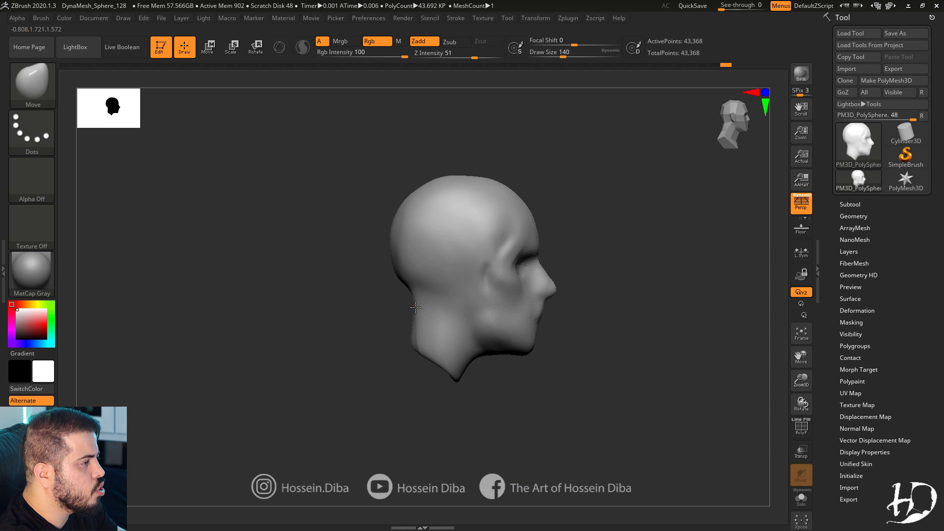
mouse_move(457, 380)
shift+mouse_down()
mouse_move(420, 358)
mouse_move(487, 367)
shift+mouse_up()
Reshape the back of the neck and smooth its lower edge into a rounder form.
key(bracketleft)
drag(625, 376, 554, 372)
alt+drag(772, 344, 787, 376)
drag(379, 232, 408, 280)
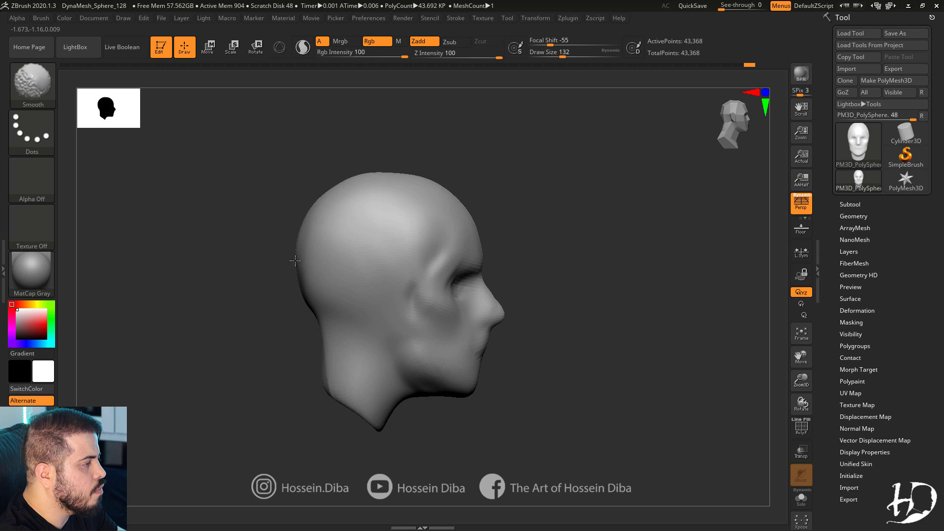
mouse_move(314, 387)
mouse_down()
mouse_move(322, 413)
mouse_move(339, 423)
mouse_up()
alt+drag(393, 426, 470, 352)
shift+drag(521, 393, 446, 382)
drag(424, 332, 490, 335)
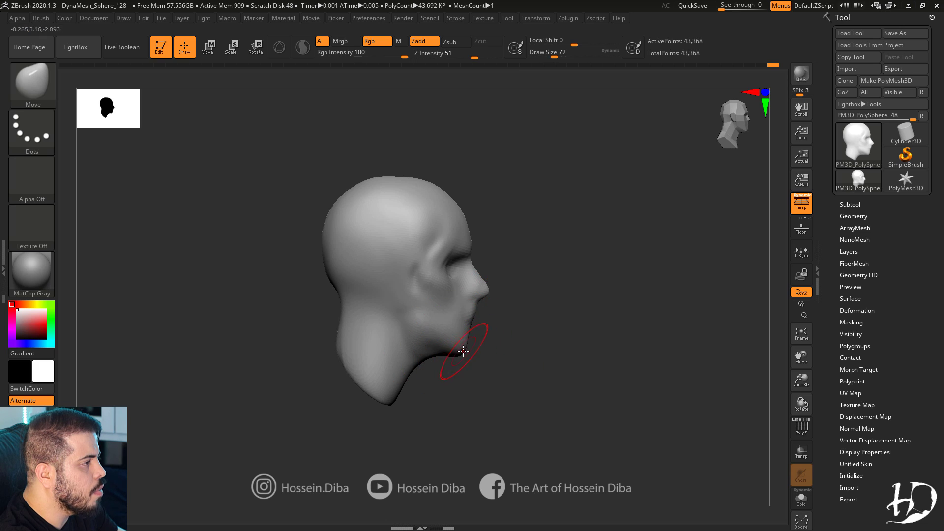
Mask an ear-shaped patch on the side of the head, invert the mask, and pull the ears outward with the Transpose move.
ctrl+drag(388, 286, 387, 281)
ctrl+click(295, 197)
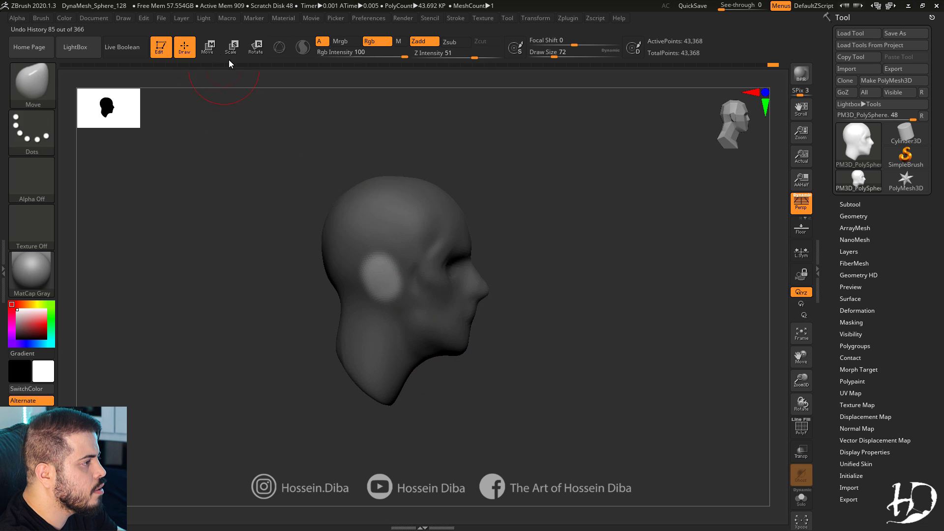
click(208, 47)
mouse_move(330, 290)
shift+mouse_down()
mouse_move(315, 282)
mouse_move(370, 294)
shift+mouse_up()
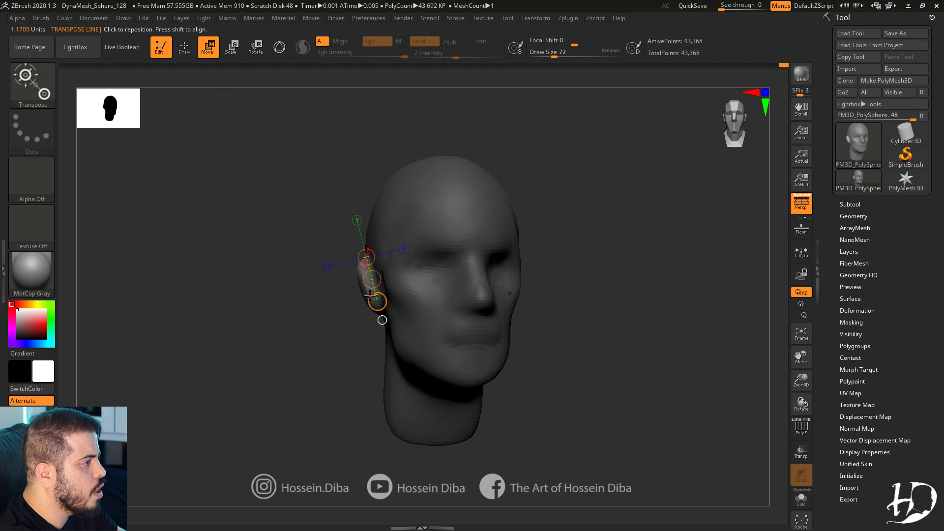
key(q)
Shape the raised ears with the Move brush at draw size 80, pushing in their front part, and smooth the neck behind them.
mouse_move(295, 290)
shift+mouse_down()
mouse_move(263, 298)
mouse_move(275, 314)
shift+mouse_up()
drag(280, 300, 327, 295)
mouse_move(670, 354)
shift+mouse_down()
mouse_move(688, 355)
mouse_move(694, 337)
shift+mouse_up()
key(ctrl+z)
key(ctrl+z)
key(ctrl+z)
drag(399, 269, 391, 271)
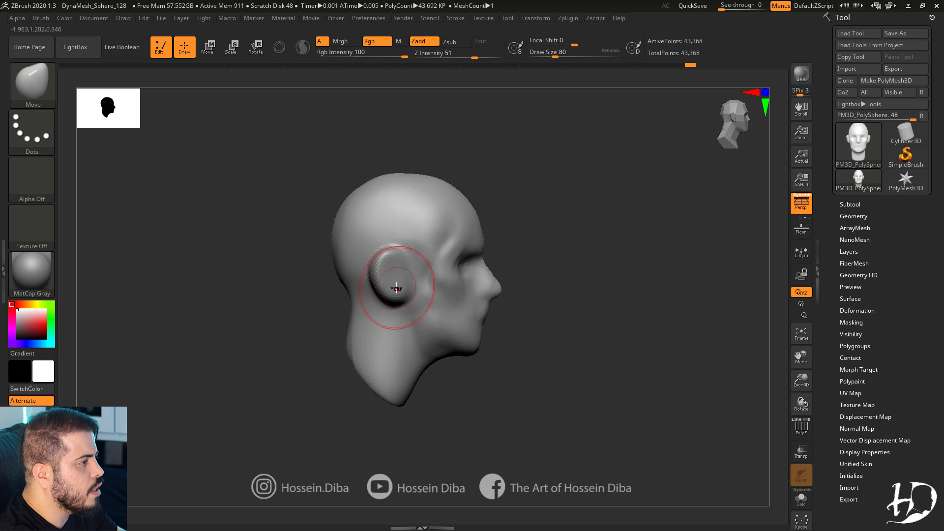
key(ctrl+shift+z)
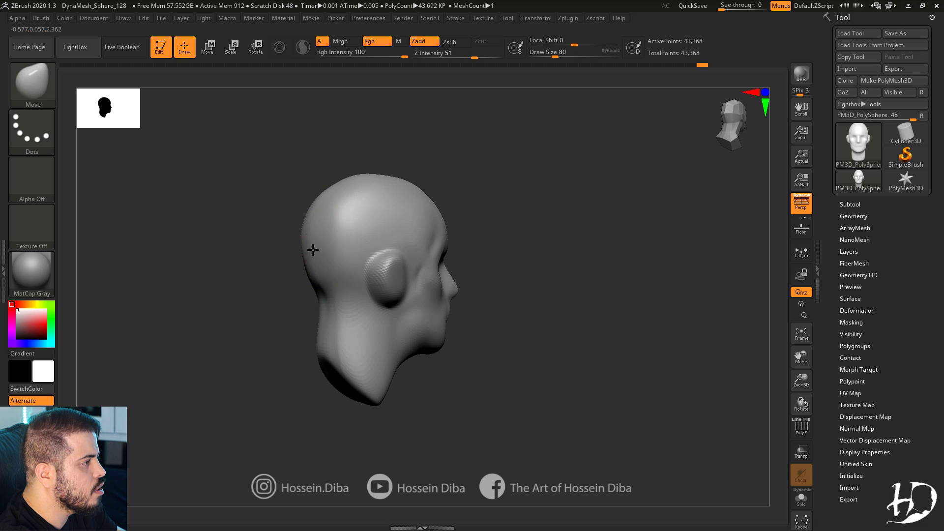
key(ctrl+shift+z)
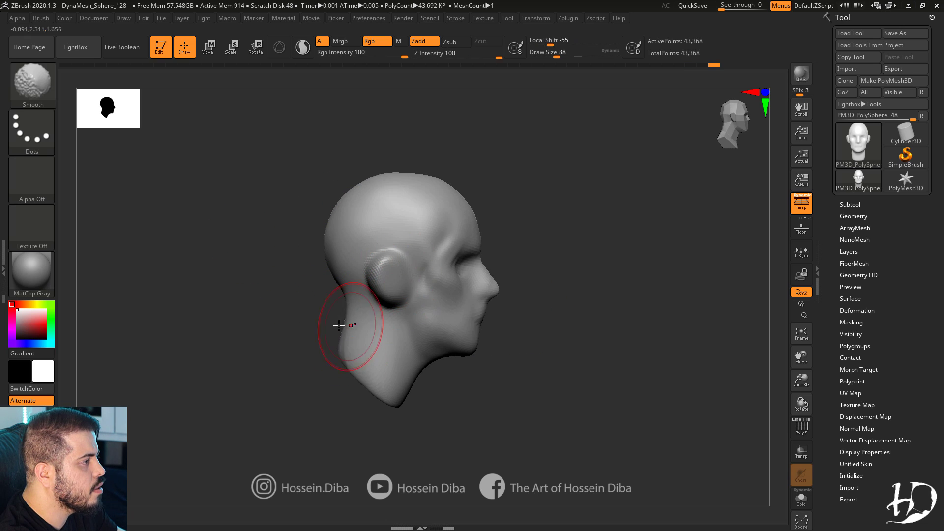
key(ctrl+shift+z)
key(ctrl+shift+z)
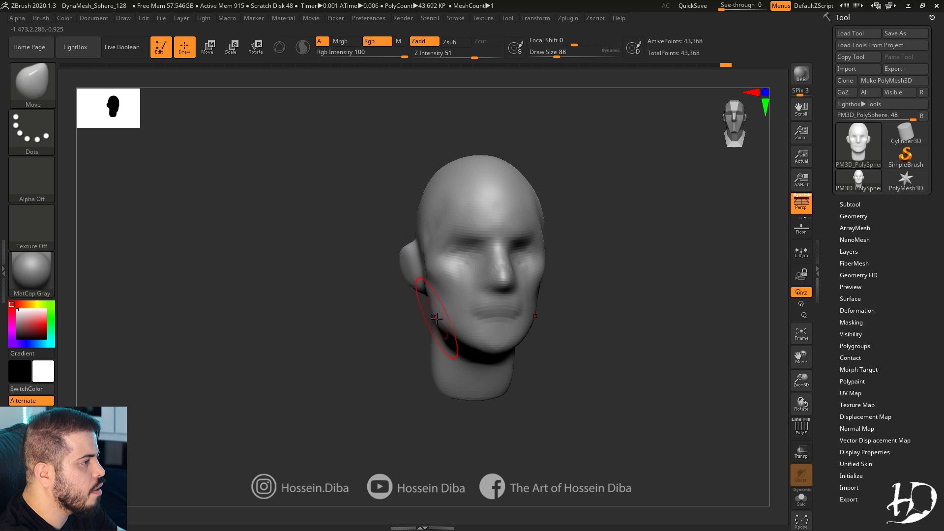
Refine the ears' outline from the front with the Move brush reduced to draw size 48, and smooth them.
shift+drag(436, 319, 409, 270)
key(ctrl+shift+z)
key([)
key([)
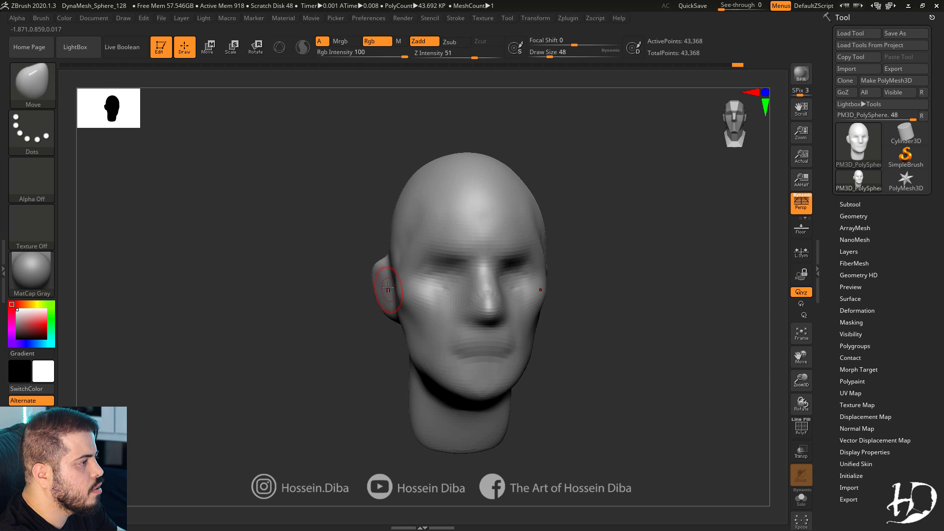
key(ctrl+shift+z)
key(ctrl+shift+z)
key(ctrl+shift+z)
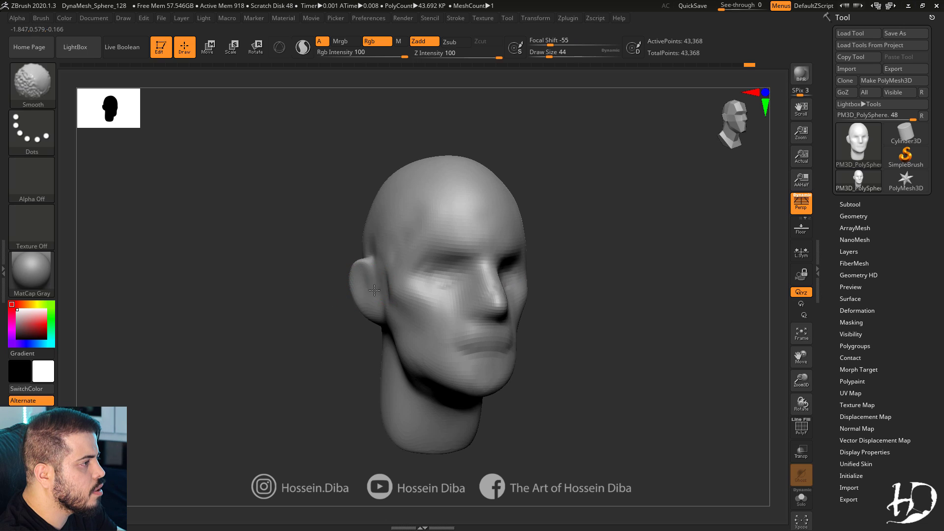
Enlarge the Move brush to draw size 68 and pull the base of the neck backward in profile.
drag(375, 330, 343, 335)
key(])
key(])
key(])
key(])
key(])
key(])
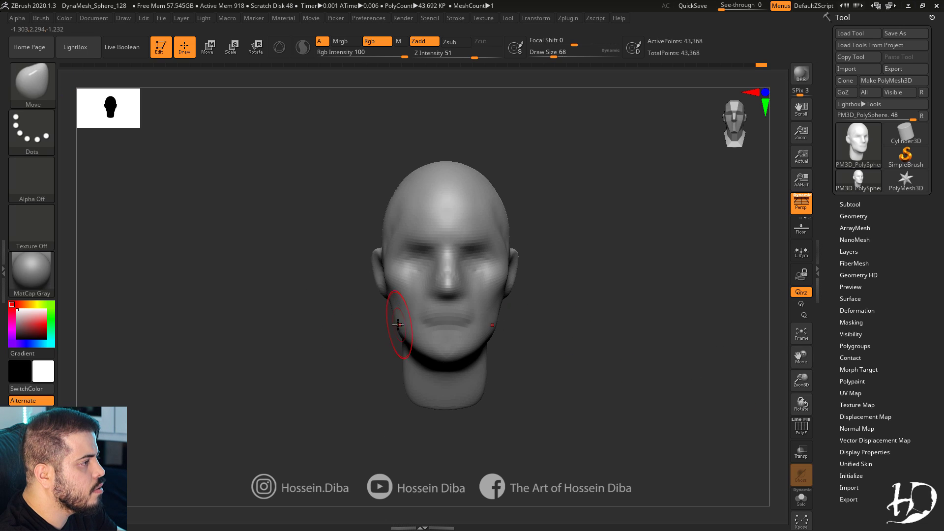
key(ctrl+shift+z)
key(ctrl+shift+z)
key(ctrl+shift+z)
key(ctrl+shift+z)
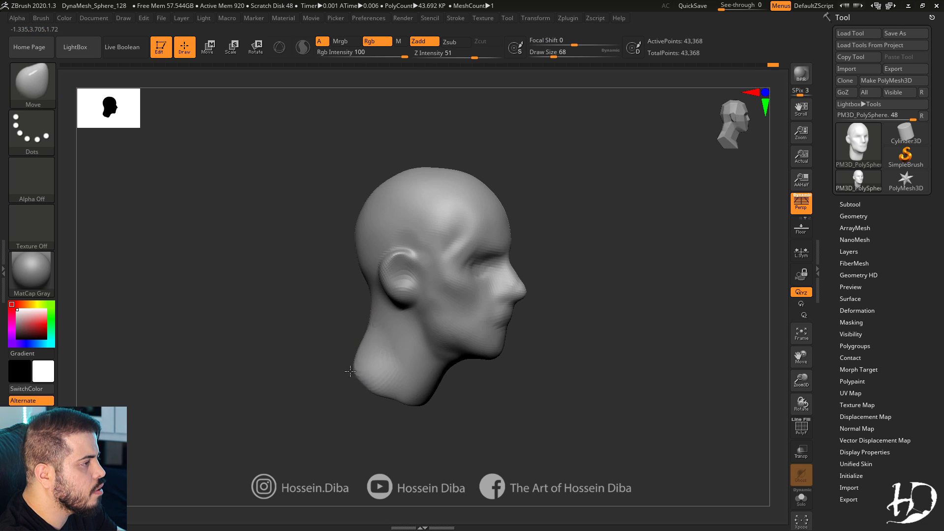
Flare the sides and back of the neck's base outward with the Move brush at draw size 84.
key(ctrl+z)
key(ctrl+z)
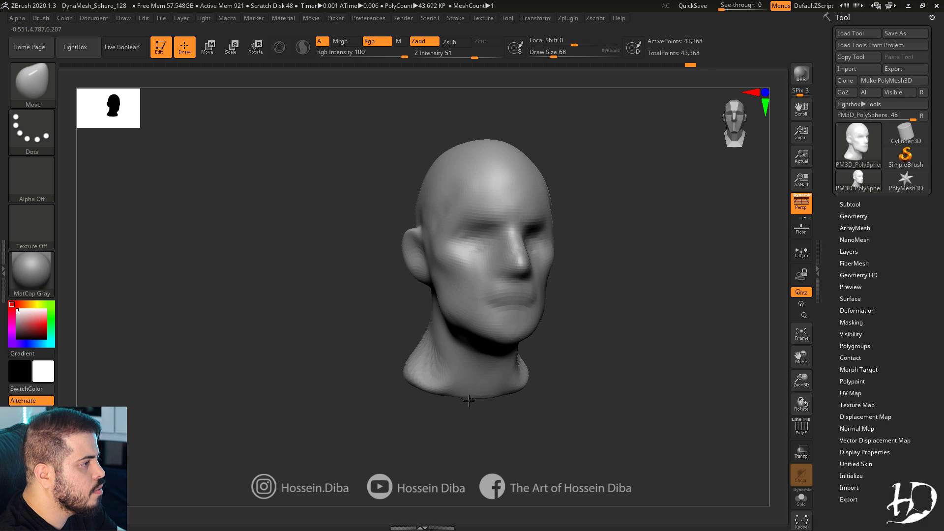
key(ctrl+shift+z)
key(ctrl+shift+z)
drag(322, 365, 366, 358)
key(])
key(])
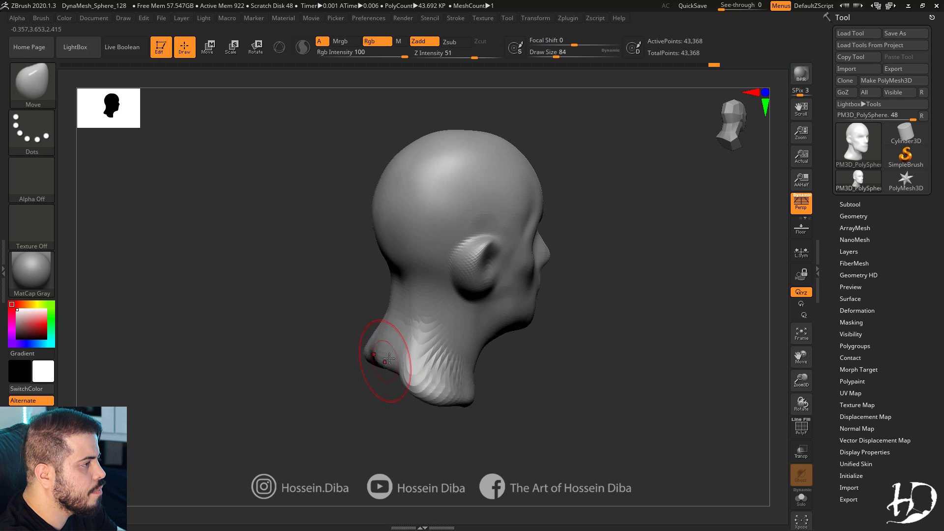
right_drag(389, 359, 407, 340)
key(ctrl+shift+z)
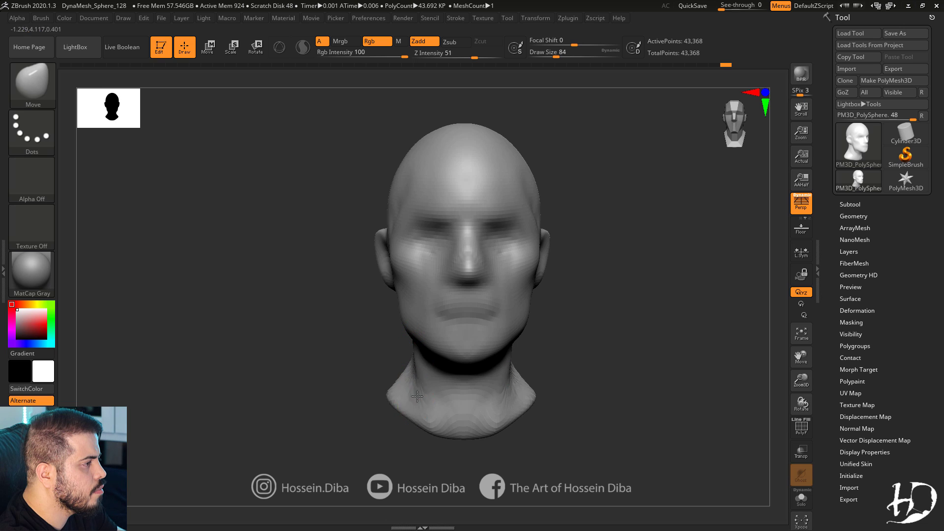
Pull the front of the neck's base downward and refine its flared sides with the Move brush.
drag(417, 396, 423, 407)
drag(464, 433, 464, 444)
drag(342, 355, 391, 352)
shift+drag(586, 419, 549, 422)
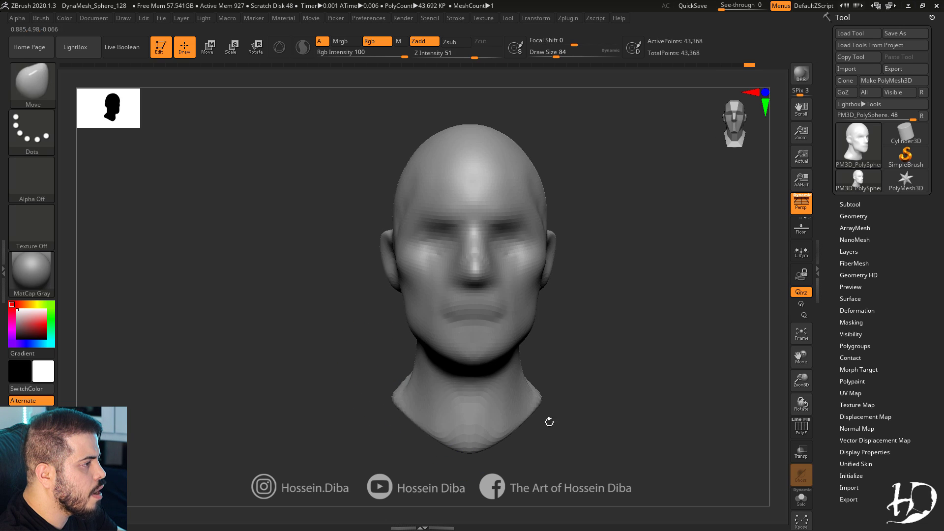
key(ctrl+shift+z)
key(ctrl+shift+z)
key(ctrl+shift+z)
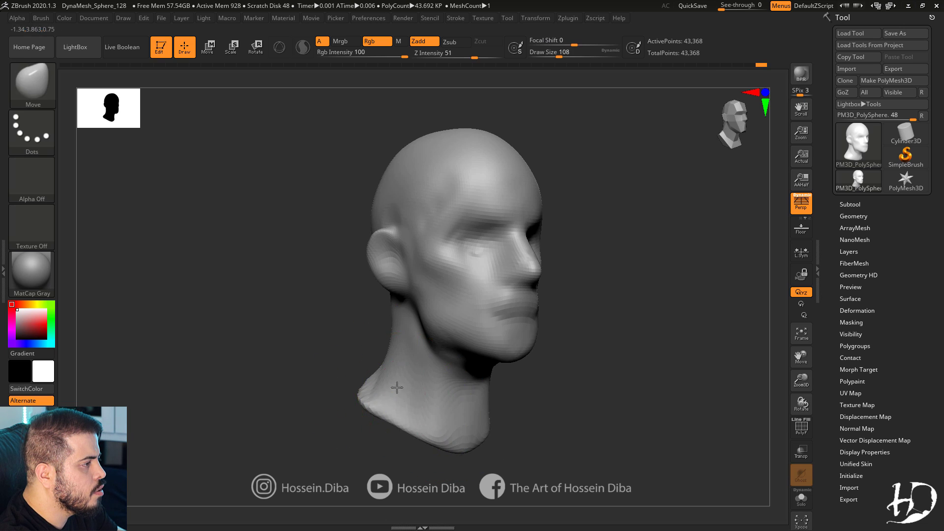
Adjust the sides of the skull and the neck's profile with the Move brush enlarged to draw size 144.
key(ctrl+shift+z)
key(ctrl+shift+z)
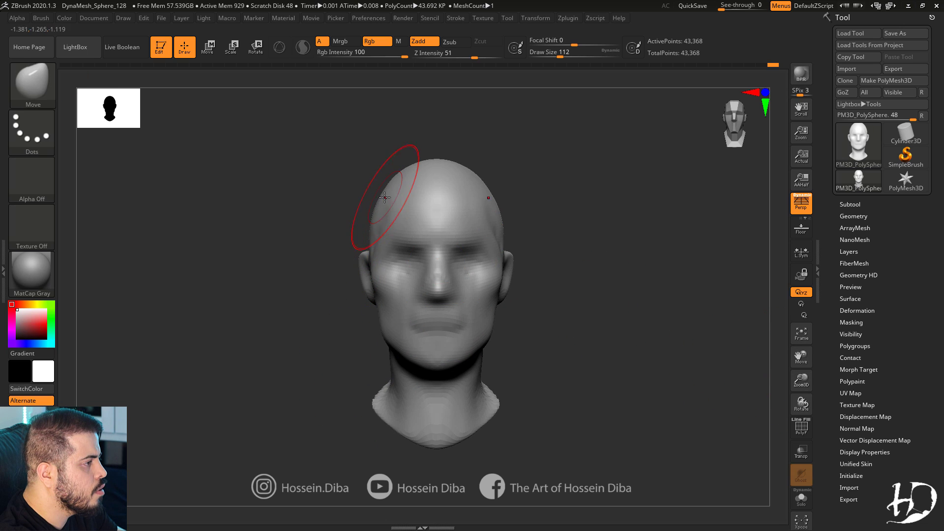
drag(338, 289, 344, 177)
drag(295, 197, 828, 382)
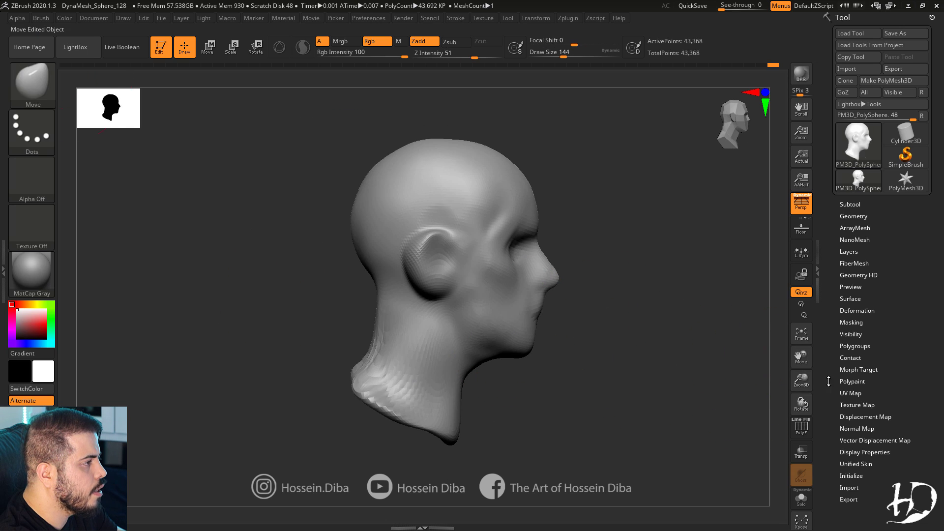
shift+drag(325, 429, 438, 418)
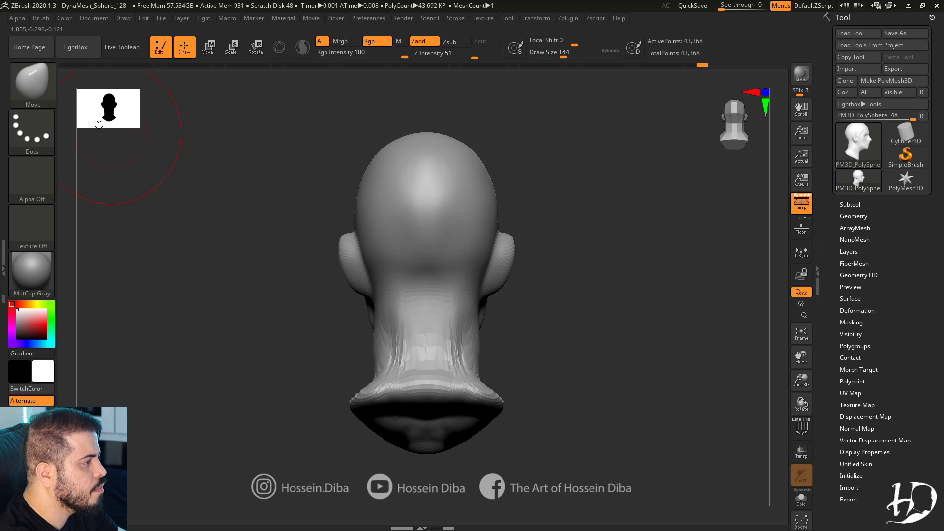
Define the lower back of the skull with ClayBuildup and DamStandard at draw size 56, and smooth the back of the neck.
key(b)
key(c)
key(b)
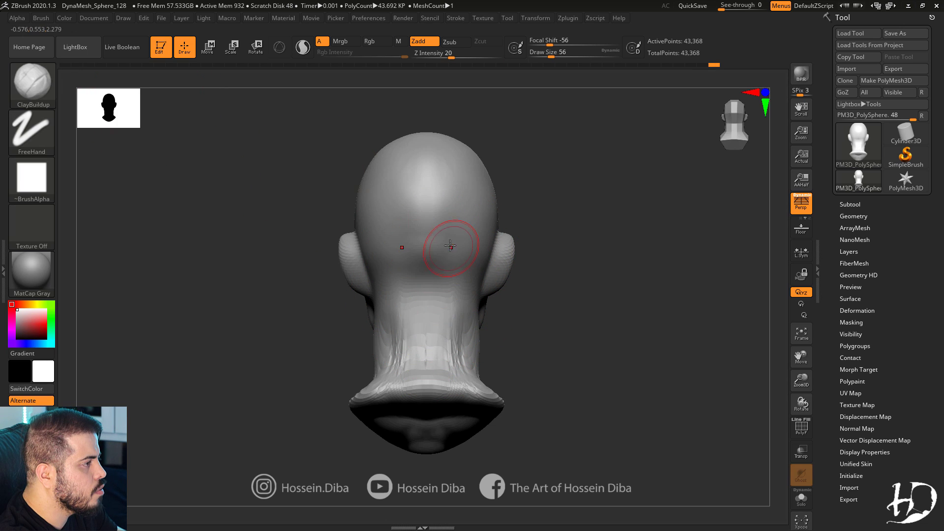
mouse_move(453, 264)
mouse_down()
mouse_move(474, 248)
mouse_move(448, 265)
mouse_up()
key(b)
key(d)
key(s)
drag(556, 276, 541, 275)
drag(473, 242, 450, 256)
shift+drag(457, 316, 411, 361)
drag(676, 326, 647, 310)
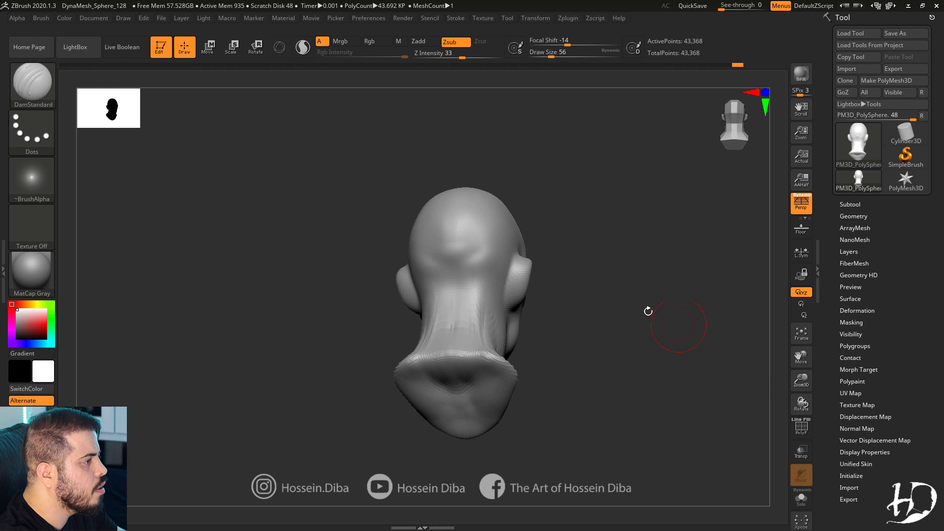
Flatten the underside of the neck with the hPolish brush at draw size 84.
key(b)
key(h)
key(p)
drag(394, 363, 410, 361)
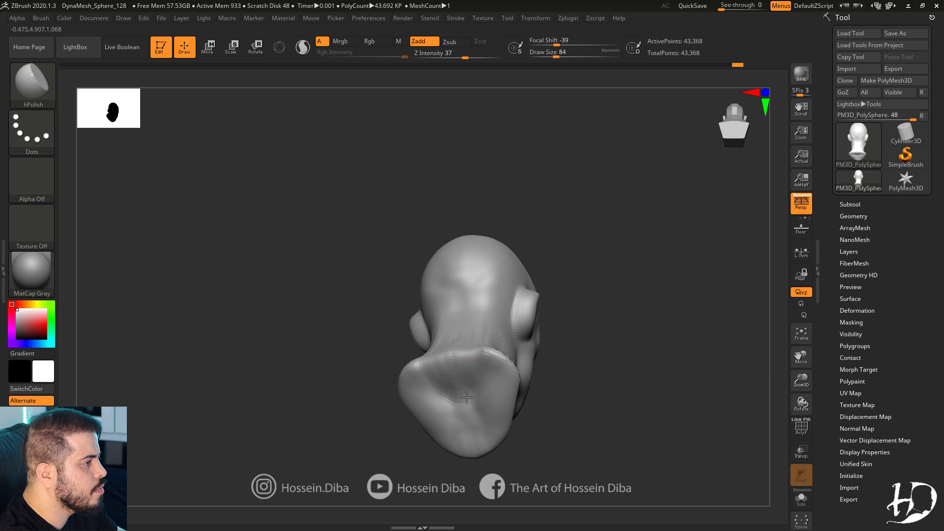
drag(467, 418, 434, 399)
shift+drag(615, 345, 468, 383)
drag(801, 357, 744, 371)
Adjust the side of the skull above the ear with the Move brush at draw size 80, and smooth the temple.
key(b)
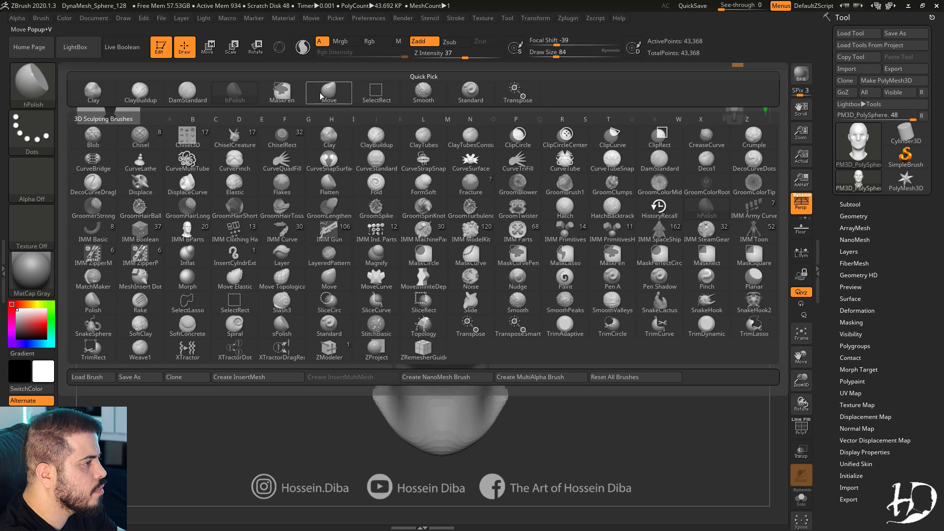
key(m)
key(v)
drag(352, 292, 382, 212)
drag(297, 295, 341, 291)
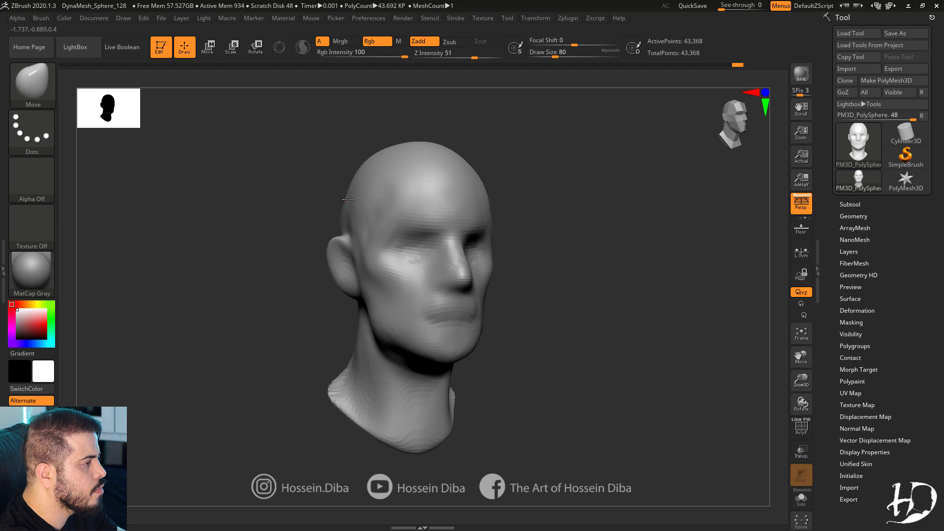
shift+drag(351, 210, 362, 265)
shift+drag(311, 282, 268, 285)
Reshape the inner eye sockets beside the nose bridge with the Move brush at draw size 60.
drag(801, 380, 770, 367)
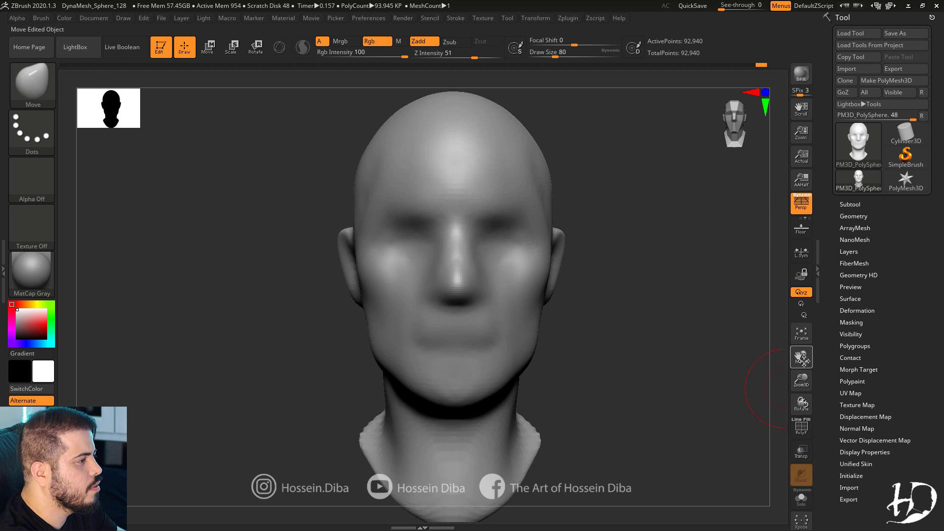
drag(802, 359, 799, 375)
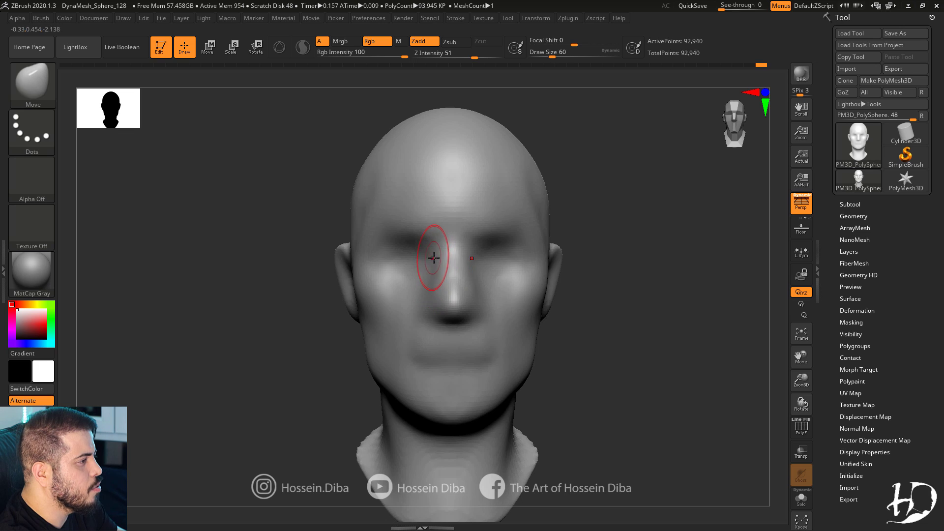
drag(434, 257, 433, 267)
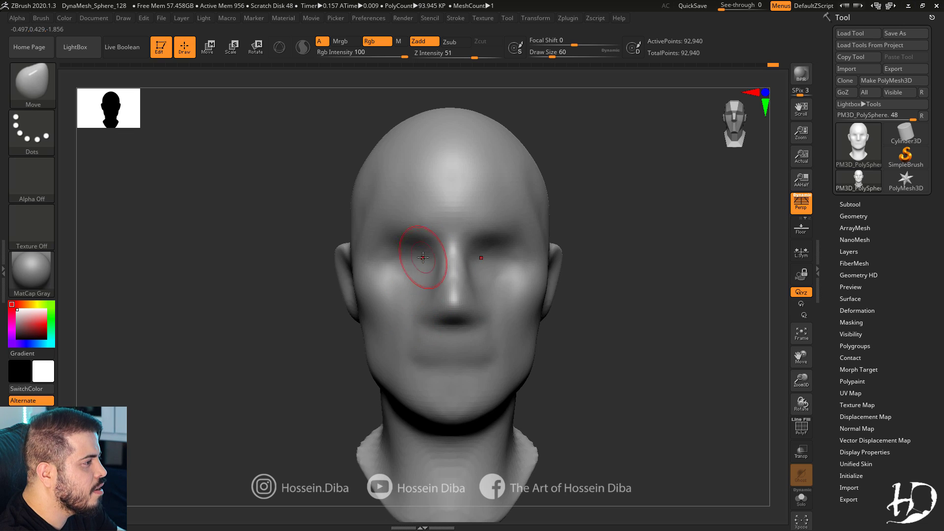
Build up the eye, brow and nose forms with the ClayBuildup brush at draw size 60, and smooth the strokes.
key(b)
key(c)
key(b)
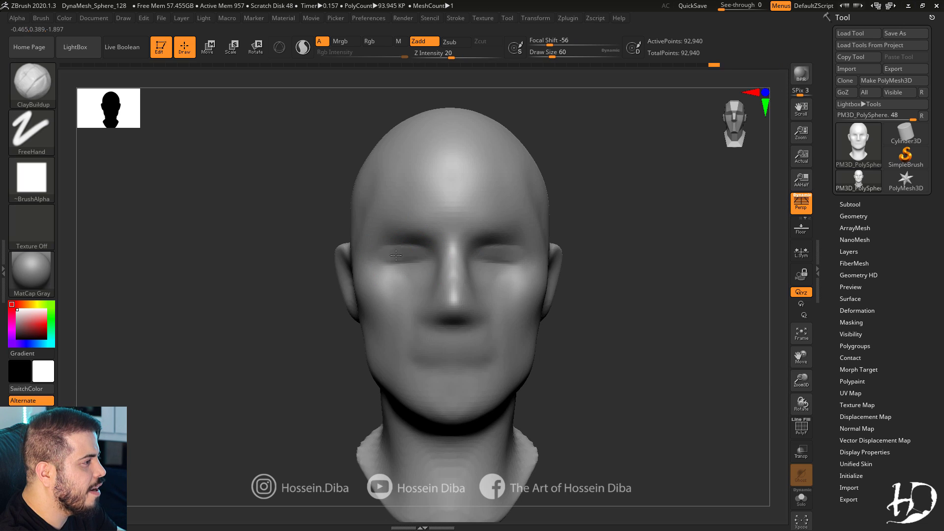
mouse_move(396, 255)
mouse_down()
mouse_move(422, 269)
mouse_move(416, 265)
mouse_up()
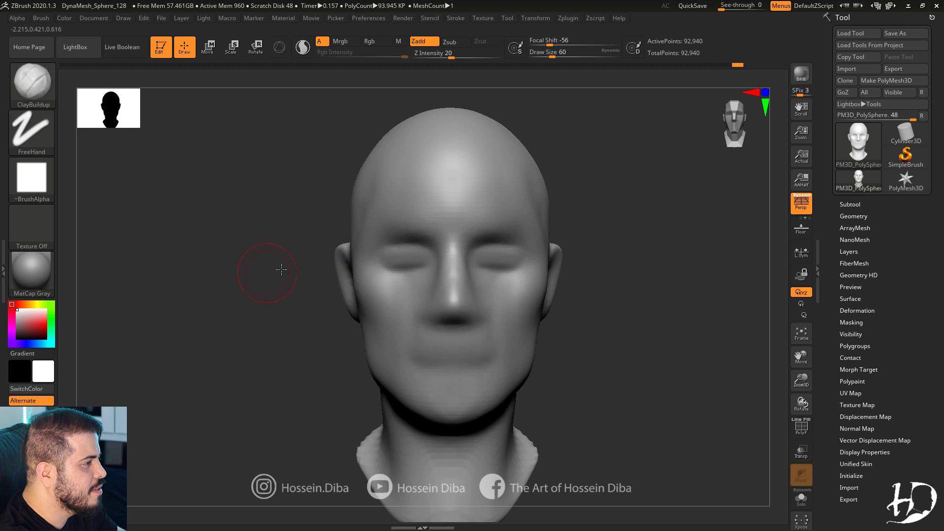
drag(280, 270, 393, 273)
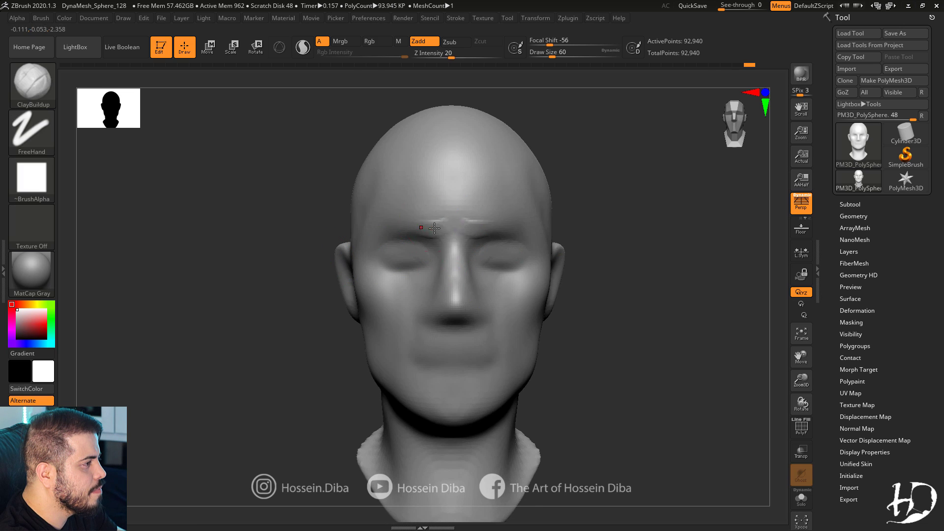
mouse_move(451, 230)
shift+mouse_down()
mouse_move(425, 285)
mouse_move(426, 314)
shift+mouse_up()
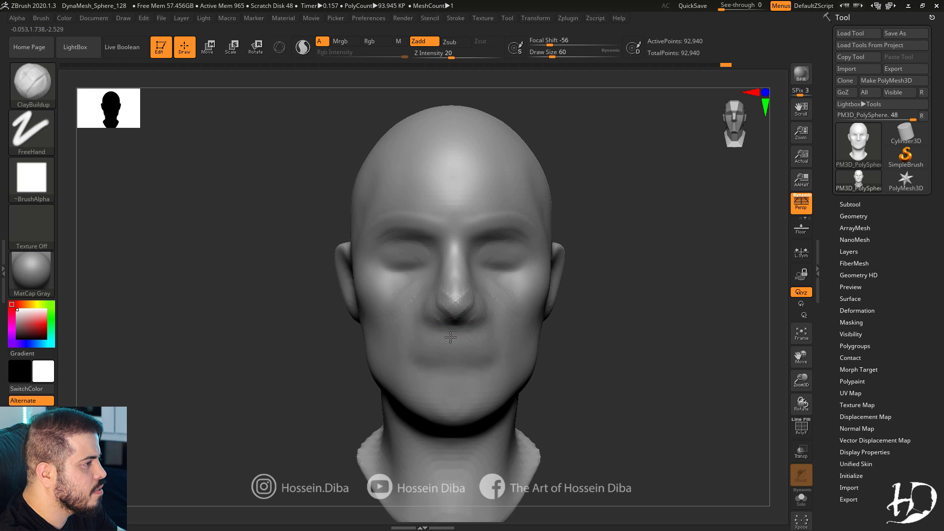
Carve the mouth line and the crease under the lower lip with the DamStandard brush at draw size 60, and soften them.
key(b)
key(d)
key(s)
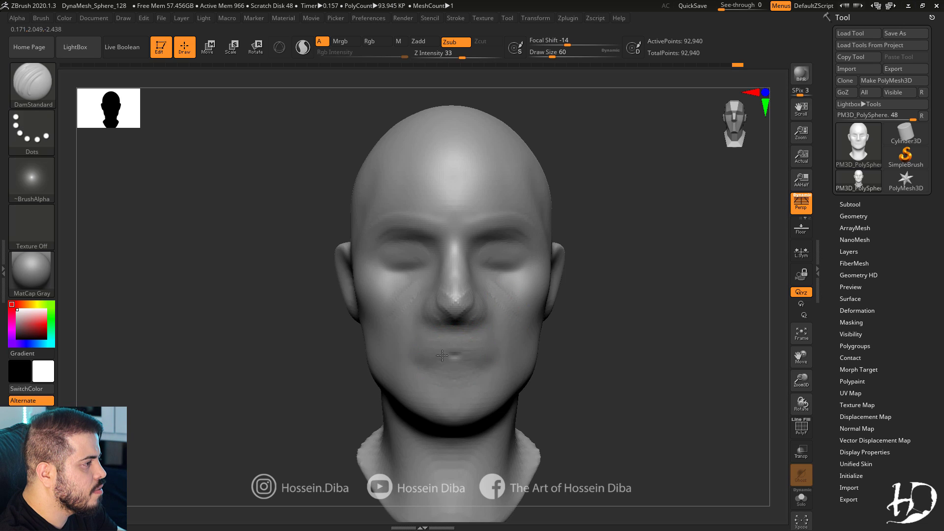
drag(415, 359, 404, 363)
drag(275, 364, 358, 367)
shift+drag(521, 368, 462, 372)
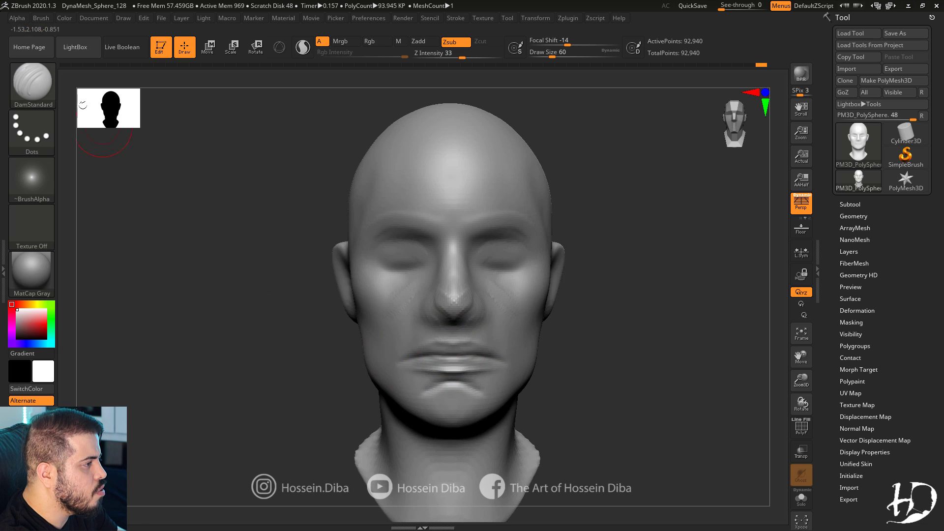
Add volume to the chin with the Standard brush, and smooth it.
key(b)
key(s)
key(t)
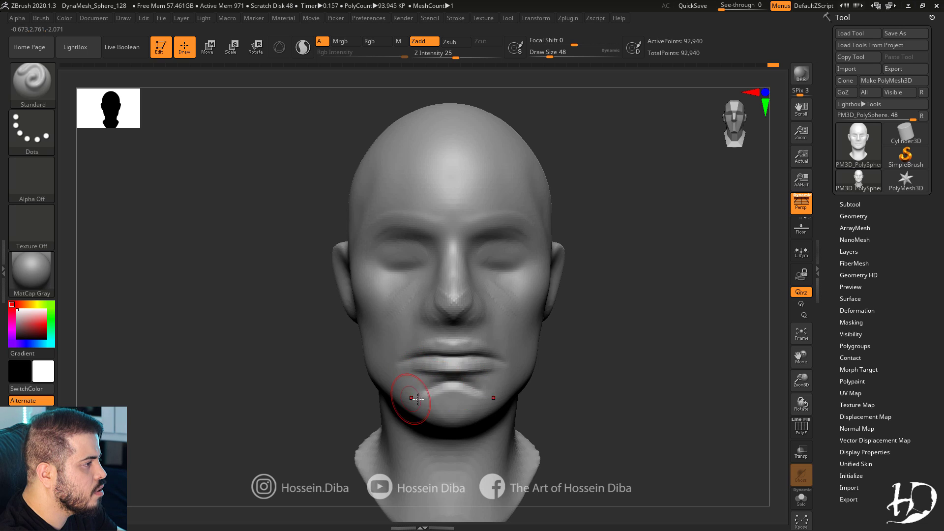
key(bracketright)
mouse_move(438, 399)
mouse_down()
mouse_move(466, 400)
mouse_move(442, 397)
mouse_up()
mouse_move(443, 397)
shift+mouse_down()
mouse_move(452, 393)
mouse_move(442, 393)
shift+mouse_up()
Sculpt the underside of the nose and the adjoining cheeks with the Standard brush at draw size 40.
mouse_move(404, 365)
right_down()
mouse_move(491, 372)
mouse_move(462, 377)
mouse_move(708, 344)
right_up()
mouse_move(767, 347)
ctrl+right_down()
mouse_move(799, 372)
mouse_move(801, 389)
ctrl+right_up()
key(bracketleft)
key(bracketleft)
right_drag(604, 387, 417, 232)
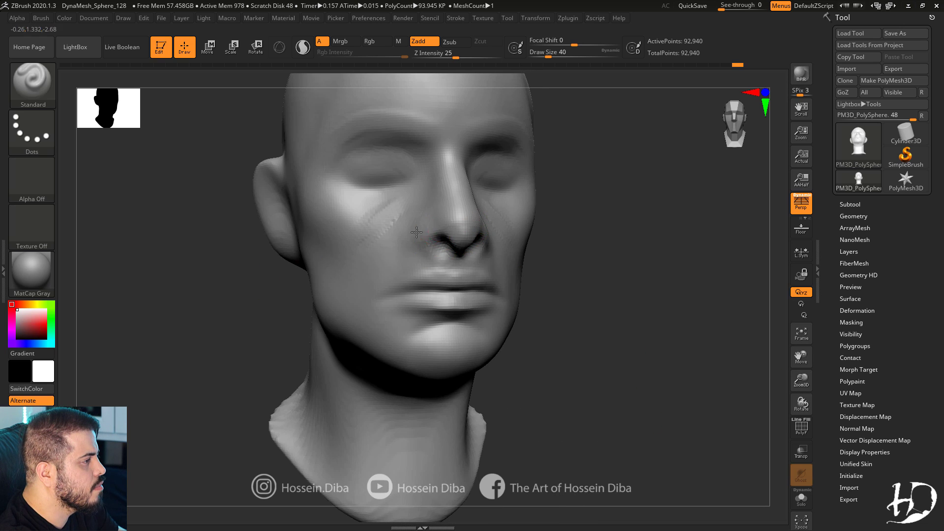
mouse_move(500, 270)
right_down()
mouse_move(734, 338)
mouse_move(412, 281)
mouse_move(447, 316)
mouse_move(448, 302)
right_up()
Reshape the underside of the nose and the mouth profile with the Move brush at draw size 56.
key(b)
key(m)
key(v)
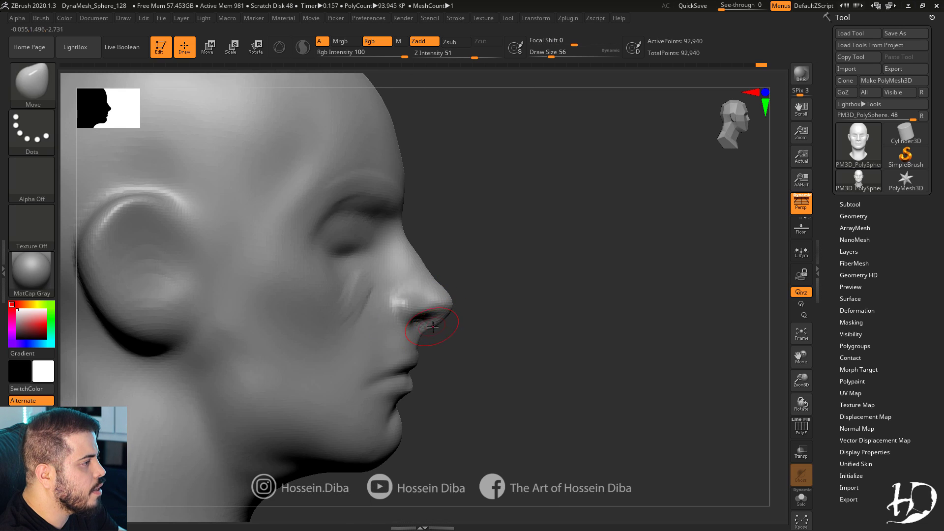
mouse_move(530, 389)
ctrl+right_down()
mouse_move(463, 371)
mouse_move(521, 382)
mouse_move(774, 375)
mouse_move(748, 396)
ctrl+right_up()
mouse_move(408, 333)
shift+mouse_down()
mouse_move(403, 368)
mouse_move(430, 388)
shift+mouse_up()
Reshape both sides of the jaw with the Move brush at draw size 80.
key(bracketright)
key(bracketright)
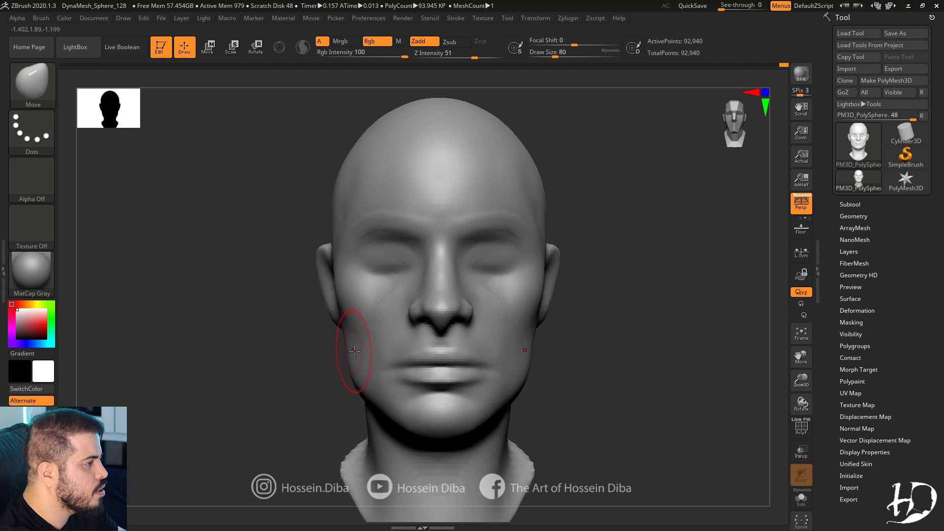
mouse_move(296, 345)
mouse_down()
mouse_move(362, 356)
mouse_move(325, 373)
mouse_up()
drag(340, 407, 346, 411)
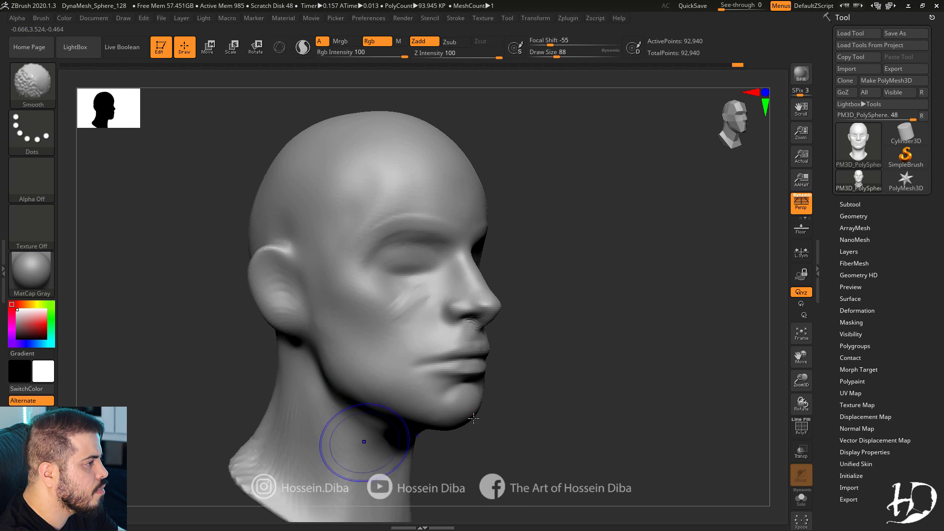
shift+drag(546, 403, 497, 370)
Smooth the rough lower end of the neck and reshape it with the Move brush at draw size 116.
key(bracketright)
key(bracketright)
shift+drag(514, 413, 394, 411)
alt+drag(345, 368, 328, 391)
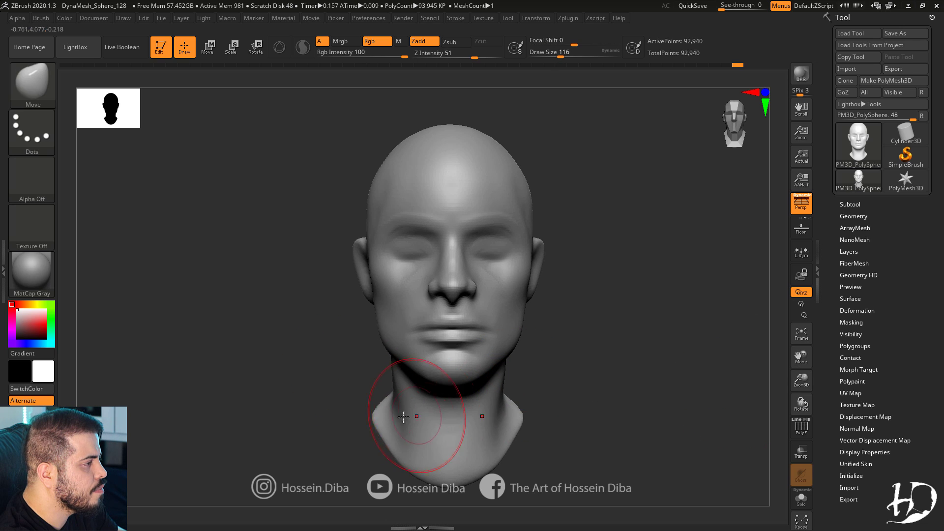
drag(417, 415, 411, 412)
drag(300, 399, 401, 402)
drag(427, 424, 419, 416)
shift+drag(507, 409, 445, 406)
alt+drag(546, 344, 558, 361)
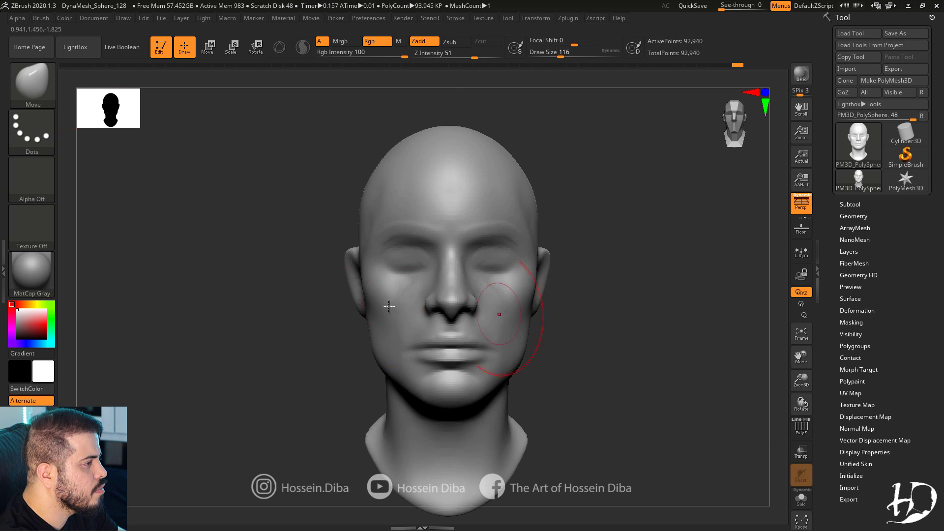
Refine the cheeks and the mouth area with the Move brush at draw sizes 68 to 72.
drag(300, 296, 351, 290)
shift+drag(436, 278, 446, 298)
drag(308, 301, 311, 301)
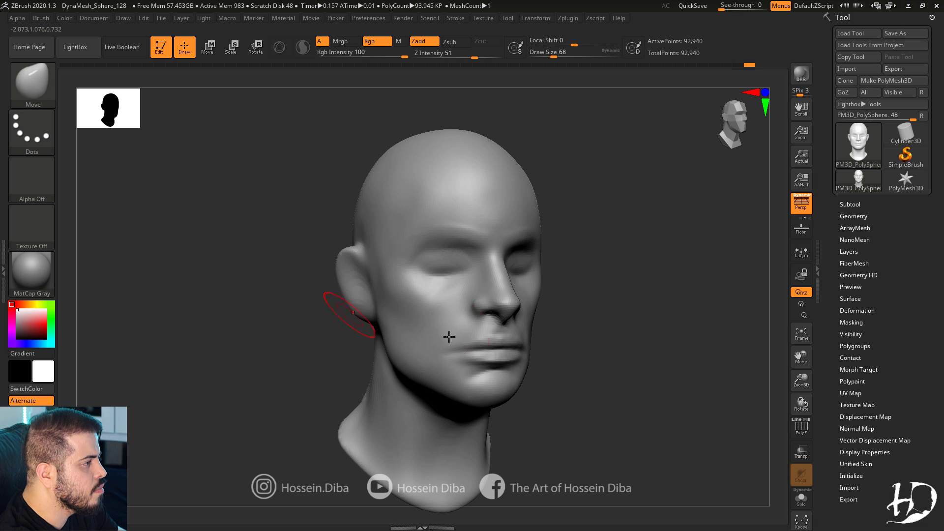
drag(530, 369, 547, 361)
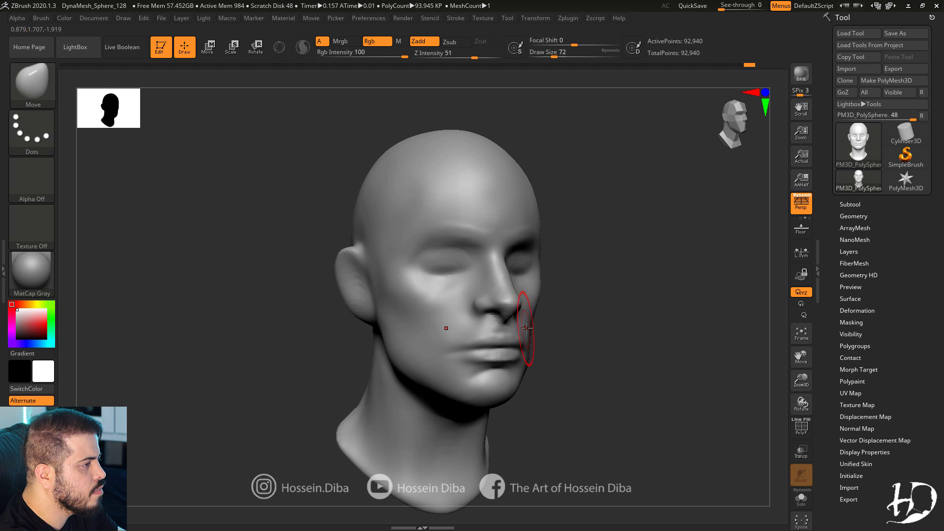
key(bracketright)
mouse_move(451, 363)
mouse_down()
mouse_move(436, 367)
mouse_move(397, 309)
mouse_up()
Try to carve a crease down the cheek with the DamStandard brush at draw size 84.
click(33, 86)
click(207, 113)
right_drag(457, 350, 484, 313)
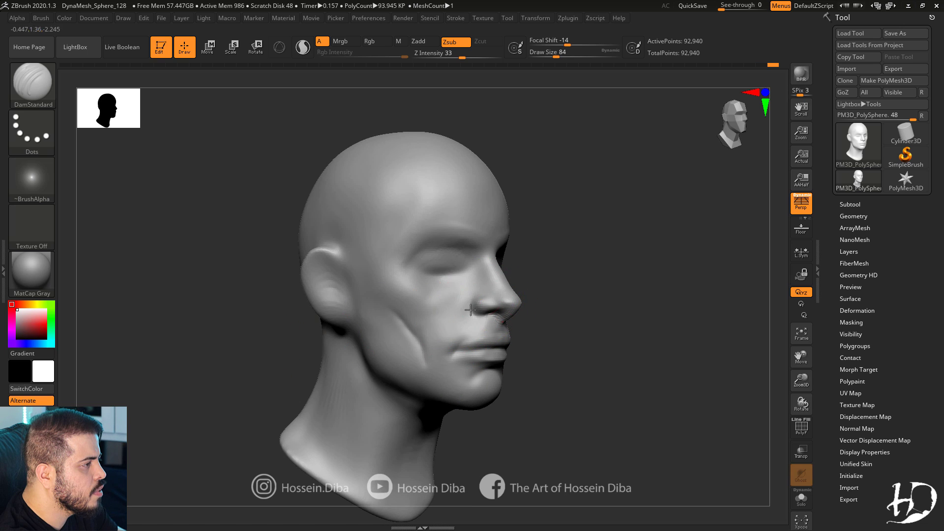
drag(470, 310, 429, 347)
mouse_move(409, 316)
shift+mouse_down()
mouse_move(418, 340)
mouse_move(405, 332)
shift+mouse_up()
shift+drag(581, 344, 511, 362)
key(ctrl+z)
key(ctrl+z)
key(ctrl+z)
key(ctrl+z)
Carve the closed-eyelid line across both eyes with the DamStandard brush at draw size 60.
shift+drag(317, 295, 282, 293)
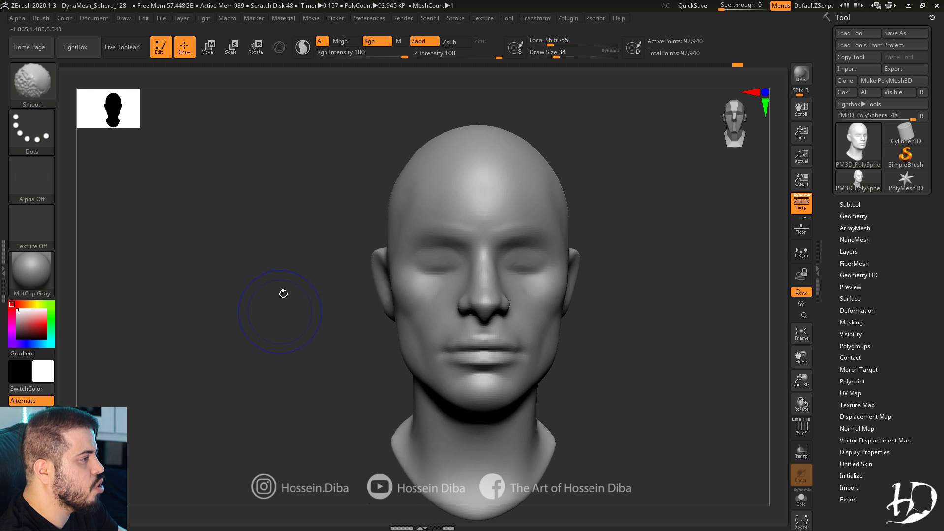
key(ctrl+z)
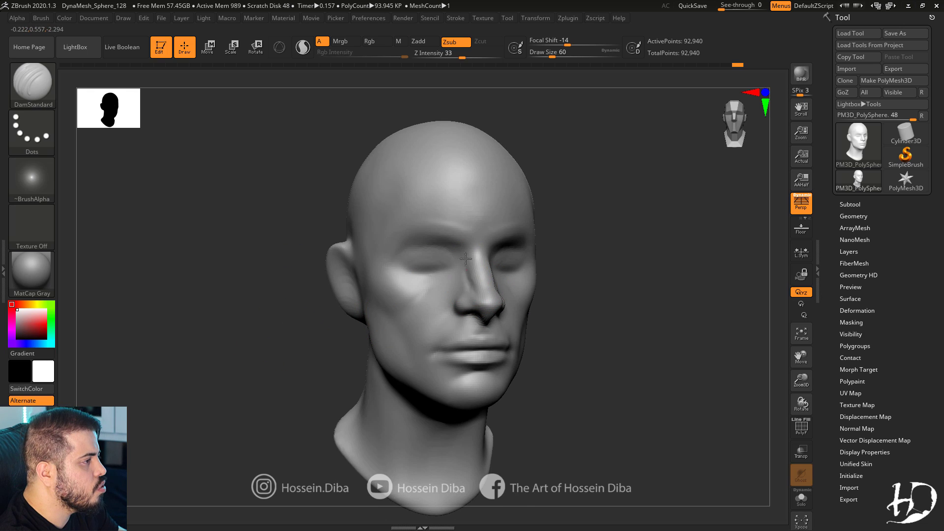
key(ctrl+shift+z)
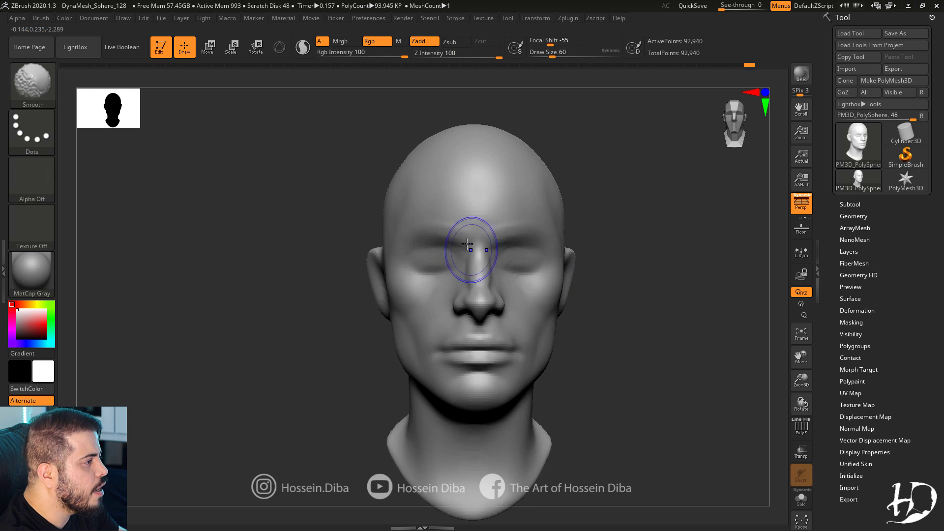
key(ctrl+z)
mouse_move(453, 258)
mouse_down()
mouse_move(413, 260)
mouse_move(417, 268)
mouse_up()
right_drag(439, 268, 428, 268)
Build up volume around the eyelid line with the Standard brush at draw size 32.
key(b)
key(s)
key(t)
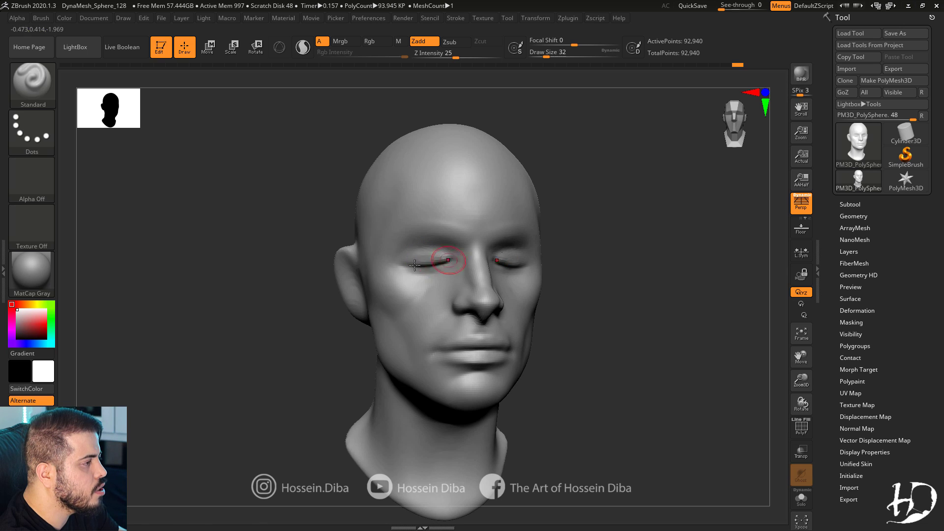
key(ctrl+z)
key(ctrl+shift+z)
key(ctrl+z)
Adjust the shape of the closed eyelids with the Move brush at draw size 56.
key(b)
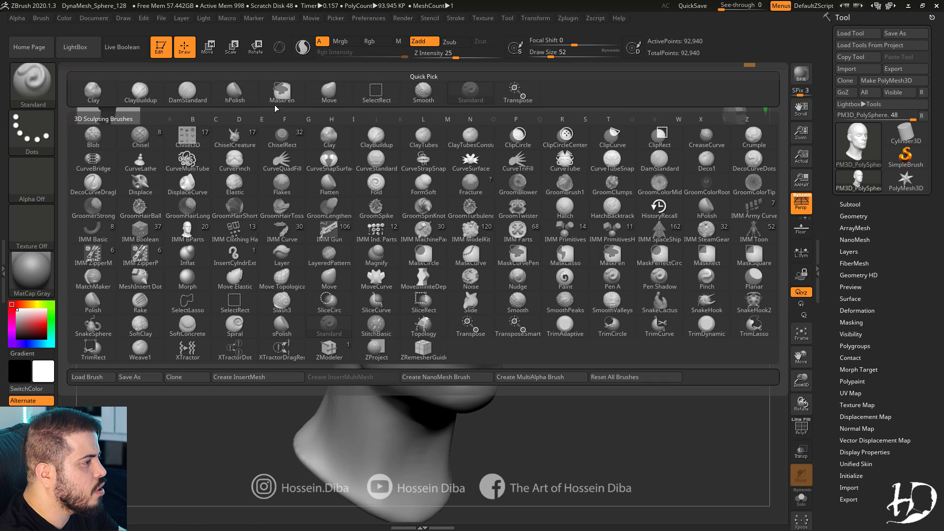
key(m)
key(v)
mouse_move(318, 245)
mouse_down()
mouse_move(323, 304)
mouse_move(403, 300)
mouse_up()
mouse_move(699, 351)
shift+mouse_down()
mouse_move(624, 361)
mouse_move(632, 362)
shift+mouse_up()
key(bracketleft)
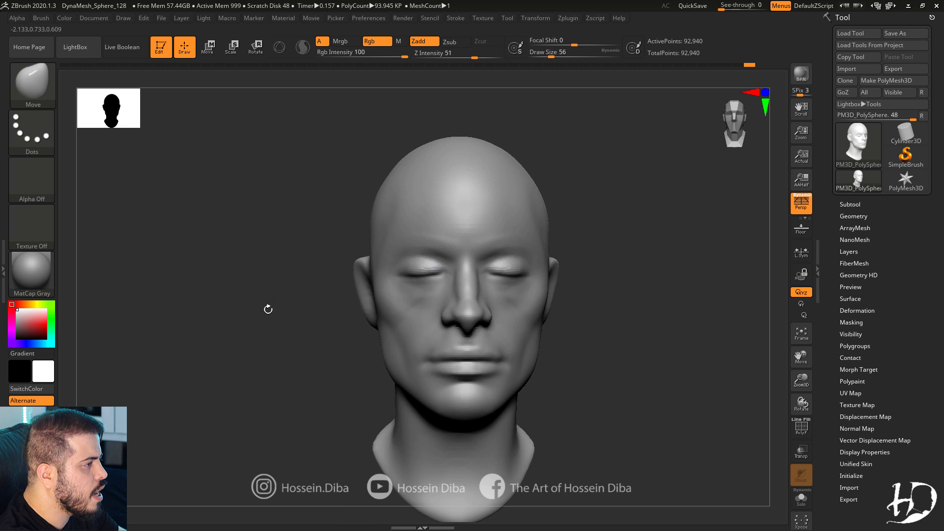
alt+drag(692, 317, 689, 342)
key(bracketleft)
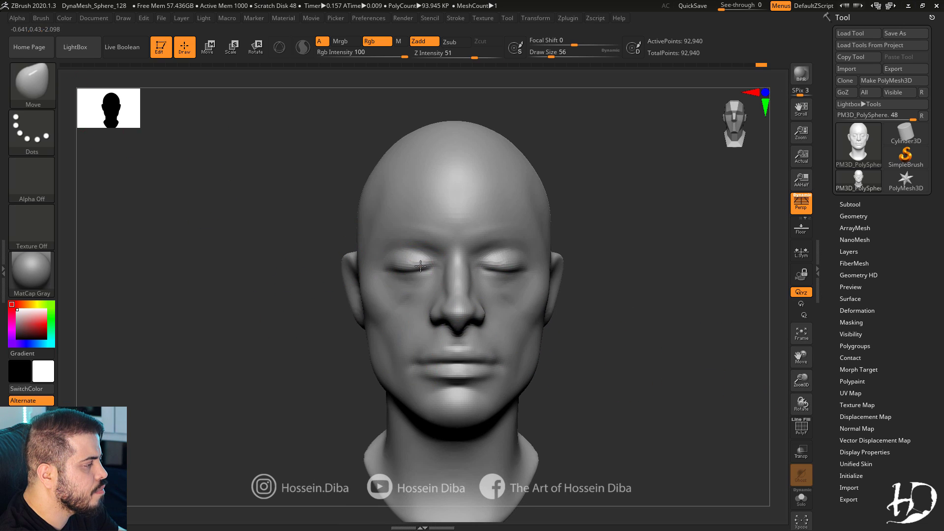
key(bracketright)
key(bracketright)
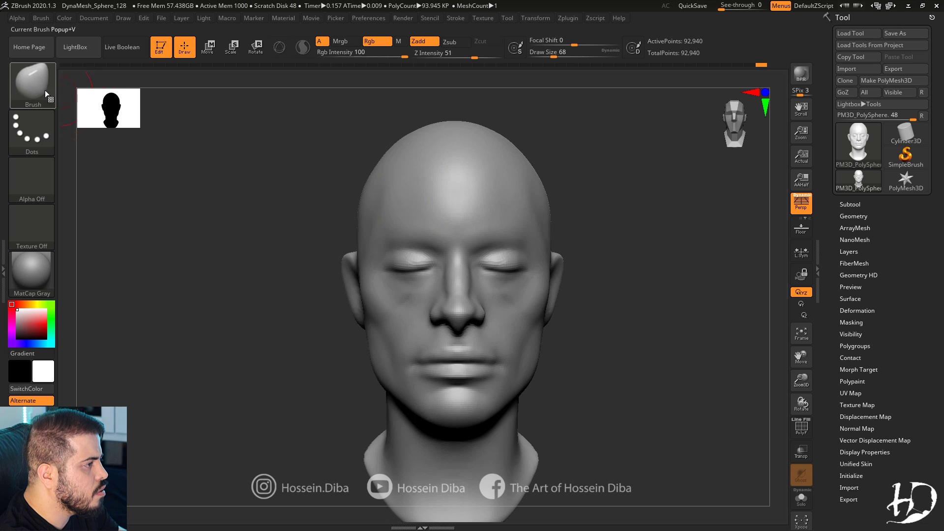
Add volume to the upper eyelids and their outer corners with the Standard brush at draw size 40.
key(b)
key(s)
key(t)
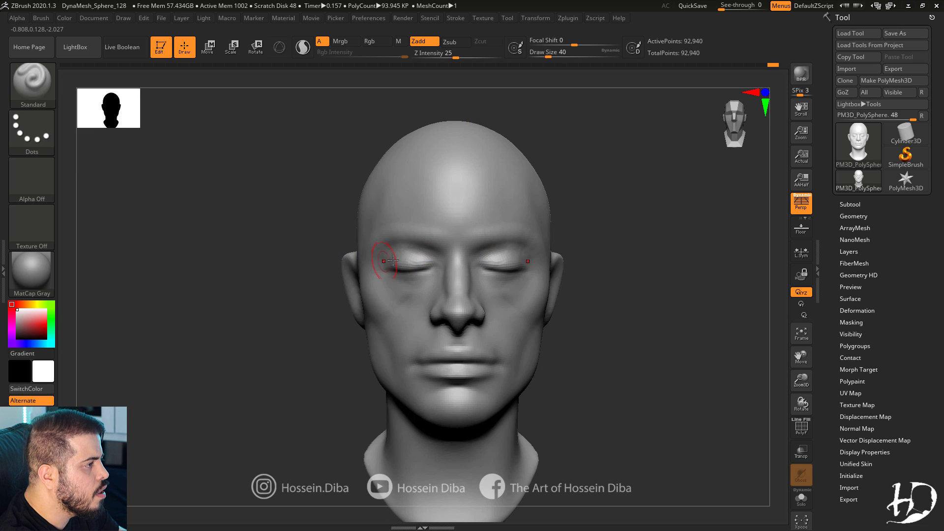
drag(396, 260, 423, 254)
drag(590, 351, 659, 354)
shift+drag(728, 359, 676, 361)
Sculpt the area below the eyes and the cheekbones with the Standard brush at draw size 56.
mouse_move(546, 357)
mouse_down()
mouse_move(582, 361)
mouse_move(420, 322)
mouse_up()
mouse_move(639, 355)
shift+mouse_down()
mouse_move(590, 356)
mouse_move(644, 356)
shift+mouse_up()
mouse_move(414, 270)
mouse_down()
mouse_move(405, 279)
mouse_move(388, 246)
mouse_up()
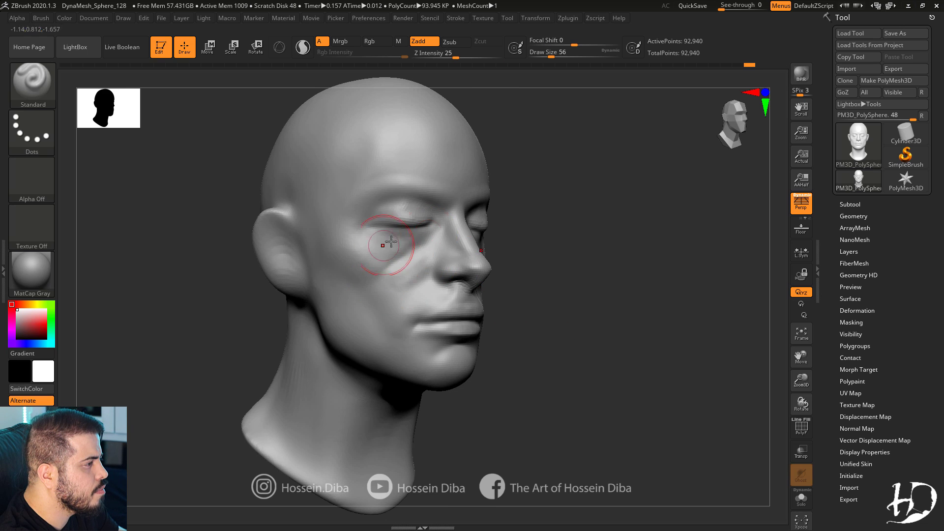
mouse_move(590, 339)
alt+mouse_down()
mouse_move(598, 354)
mouse_move(565, 355)
alt+mouse_up()
Sculpt the inner hollow and outer rim of the ears with the Standard brush at draw size 52, and smooth them.
mouse_move(462, 270)
mouse_down()
mouse_move(418, 312)
mouse_move(430, 312)
mouse_move(420, 350)
mouse_up()
mouse_move(290, 315)
shift+mouse_down()
mouse_move(266, 310)
mouse_move(312, 301)
shift+mouse_up()
mouse_move(353, 249)
mouse_down()
mouse_move(341, 268)
mouse_move(339, 242)
mouse_up()
drag(310, 264, 330, 260)
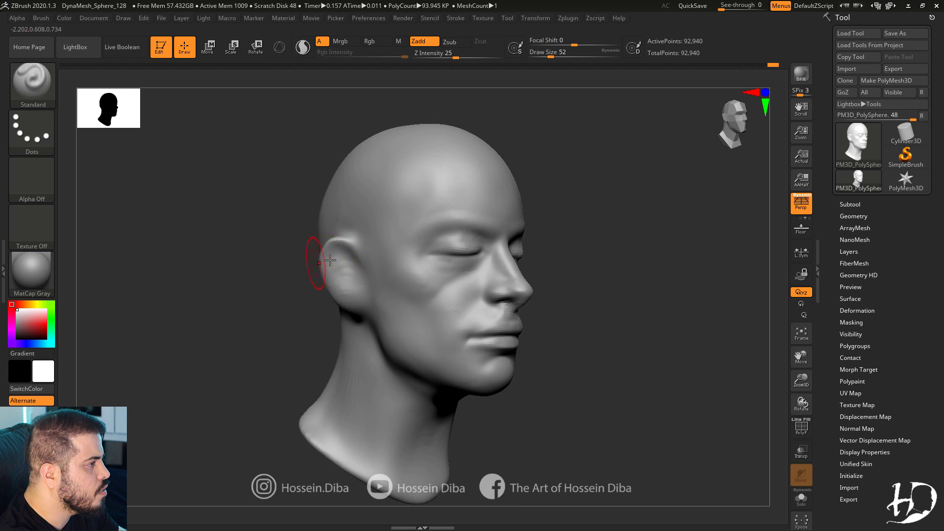
drag(351, 303, 343, 282)
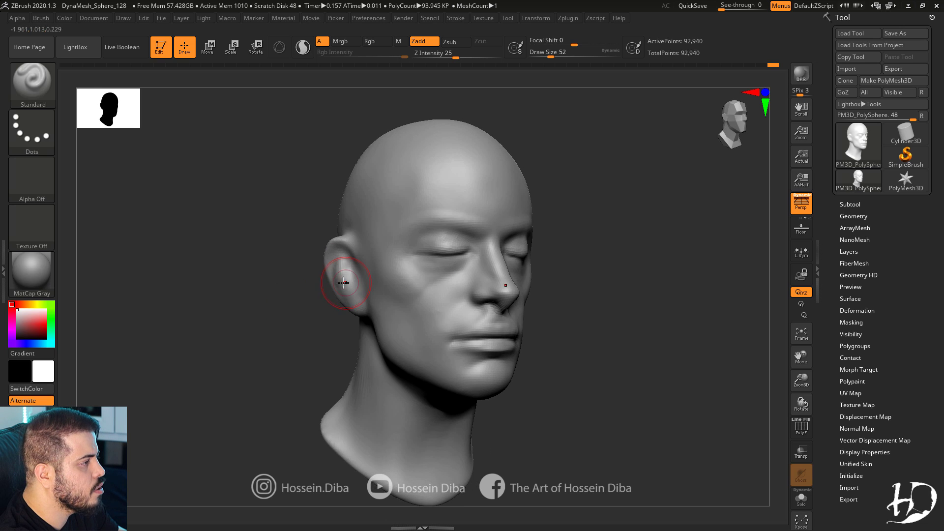
mouse_move(309, 251)
shift+mouse_down()
mouse_move(278, 249)
mouse_move(350, 235)
shift+mouse_up()
Reshape the ears and the head's outline with the Move brush, increasing the draw size to 112.
key(b)
key(m)
key(v)
key(bracketright)
key(bracketright)
mouse_move(300, 261)
shift+mouse_down()
mouse_move(272, 267)
mouse_move(315, 310)
mouse_move(347, 314)
shift+mouse_up()
key(bracketright)
key(bracketright)
key(bracketright)
key(f)
alt+drag(333, 264, 385, 265)
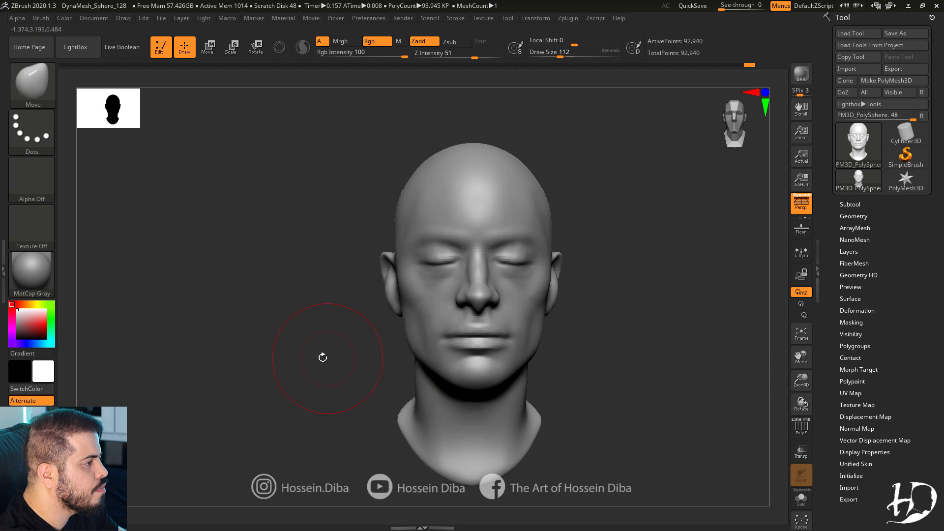
drag(323, 358, 521, 334)
Adjust the profile of the lips and mouth corners with the Move brush at draw size 52.
ctrl+right_drag(518, 329, 745, 351)
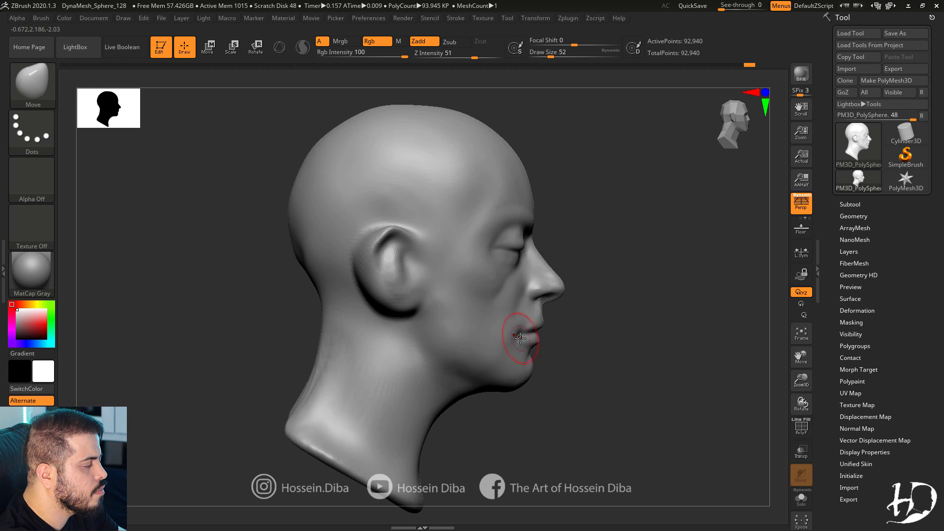
shift+drag(654, 322, 532, 328)
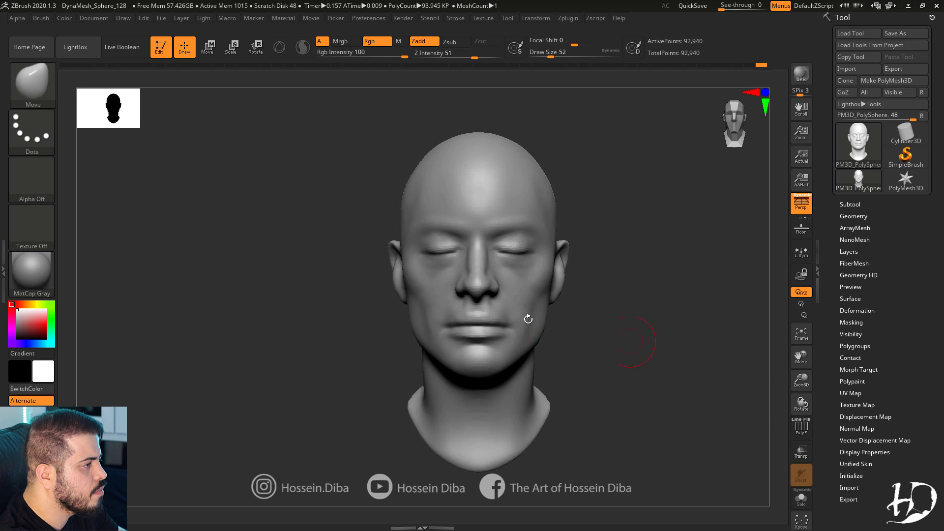
mouse_move(521, 315)
right_down()
mouse_move(467, 251)
mouse_move(470, 231)
mouse_move(489, 237)
mouse_move(339, 281)
mouse_move(374, 196)
mouse_move(360, 188)
mouse_move(368, 187)
right_up()
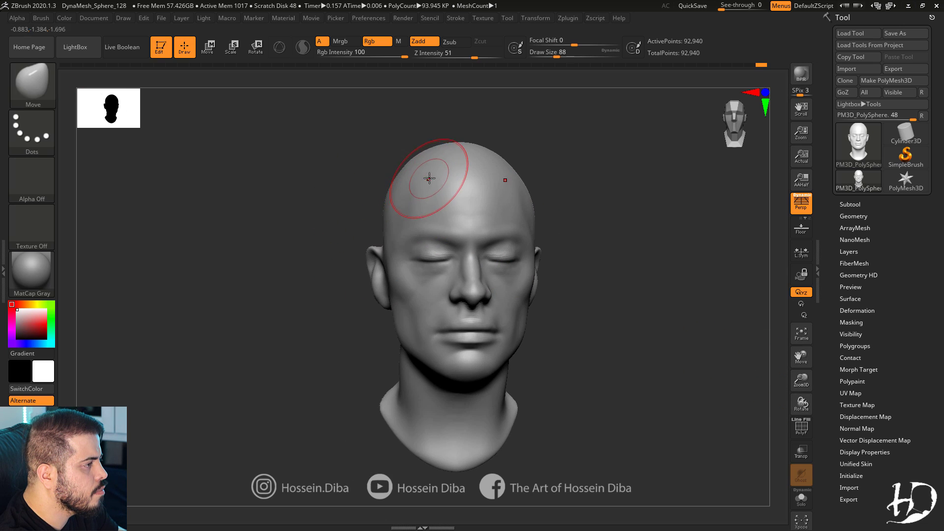
Reshape the upper skull and forehead with the Move brush at draw size 88.
key(bracketright)
key(bracketright)
key(bracketright)
key(bracketright)
right_drag(291, 163, 396, 150)
Pull the back edge of the ears forward with the Move brush at draw size 76, and smooth the nape.
key(bracketleft)
key(bracketleft)
key(bracketleft)
key(bracketleft)
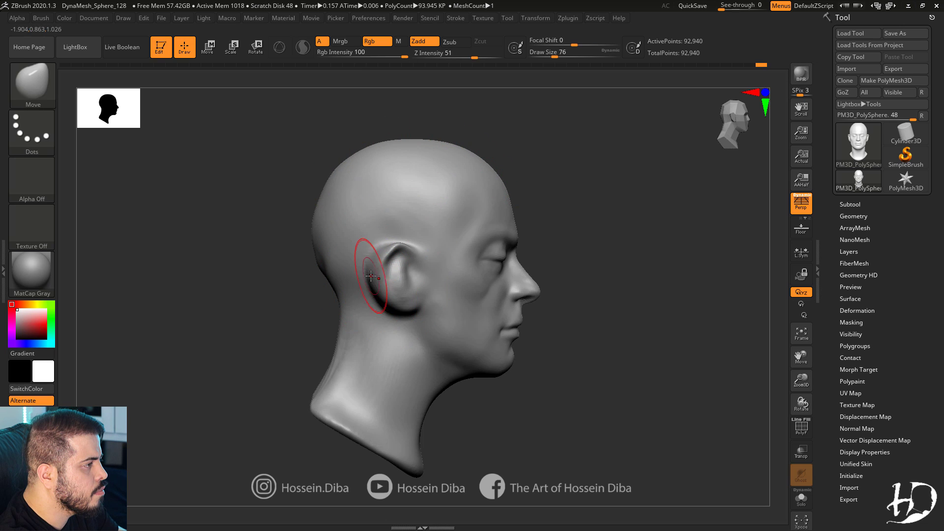
mouse_move(369, 289)
mouse_down()
mouse_move(376, 263)
mouse_move(395, 277)
mouse_move(393, 268)
mouse_up()
key(bracketright)
key(bracketright)
shift+drag(320, 262, 344, 329)
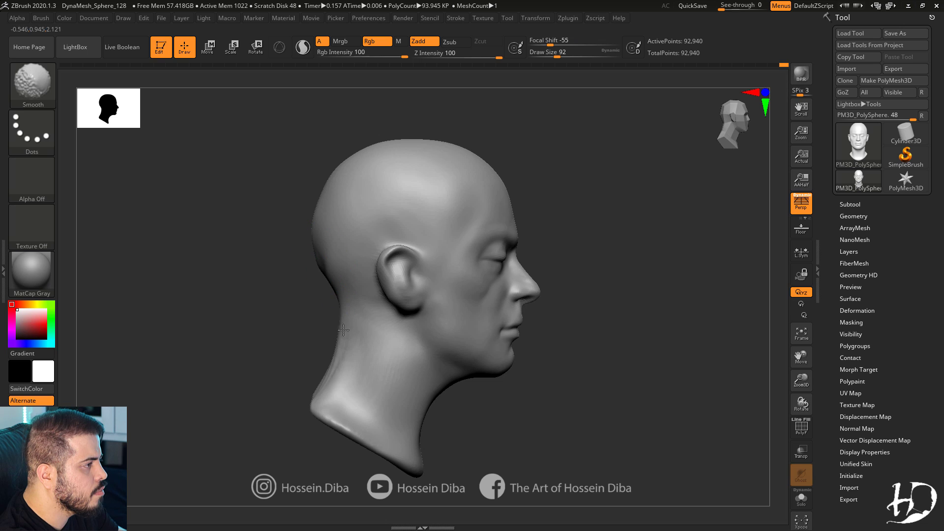
Sculpt the muscle forms on the front of the neck with the Standard brush at draw size 64, and smooth them.
shift+right_drag(640, 337, 516, 339)
key(f)
key(b)
key(s)
key(t)
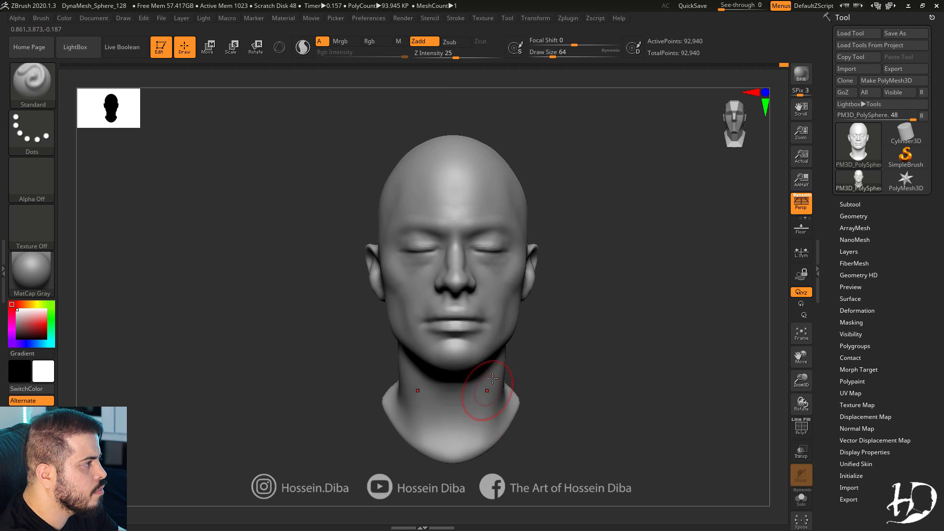
right_drag(361, 404, 403, 385)
shift+right_drag(492, 399, 444, 409)
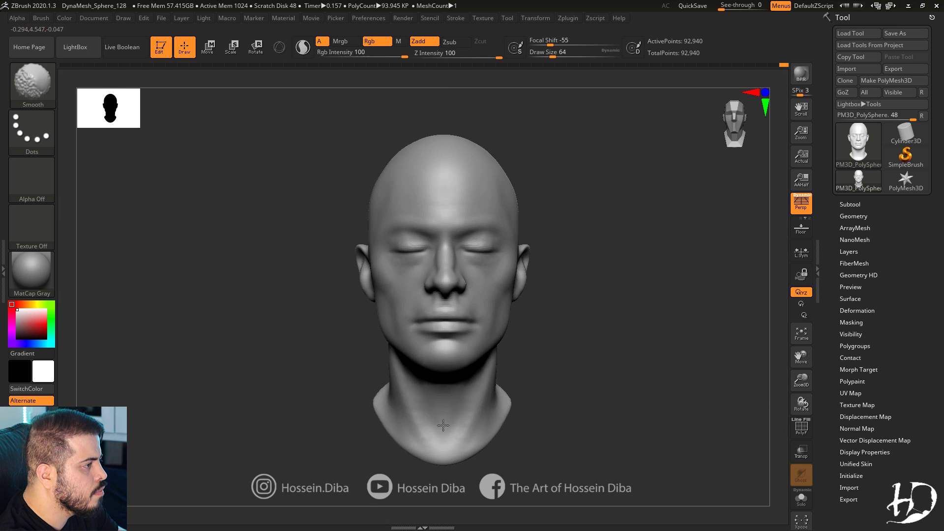
right_drag(354, 413, 396, 393)
right_drag(309, 380, 366, 325)
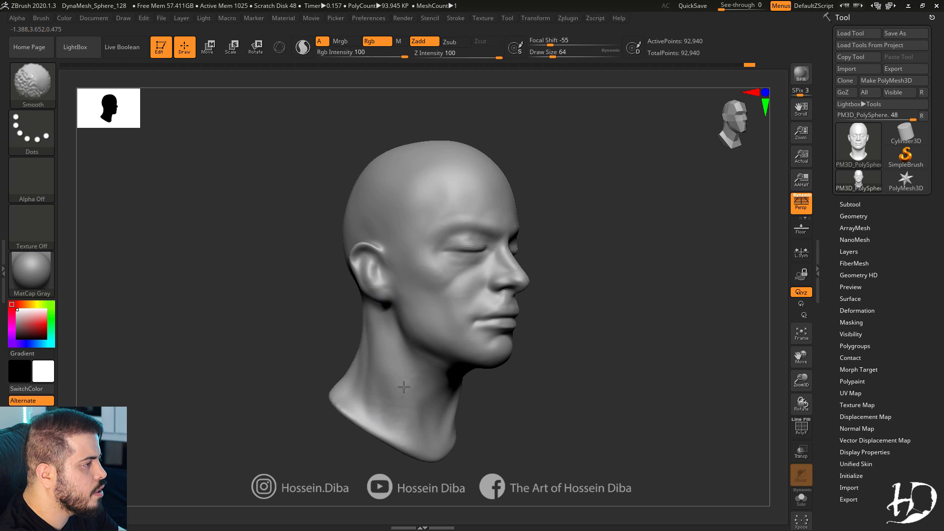
Define the side neck muscles running from behind the ears with the Standard brush at draw size 64, and smooth them.
shift+drag(405, 386, 384, 375)
mouse_move(317, 352)
right_down()
mouse_move(335, 349)
mouse_move(376, 377)
right_up()
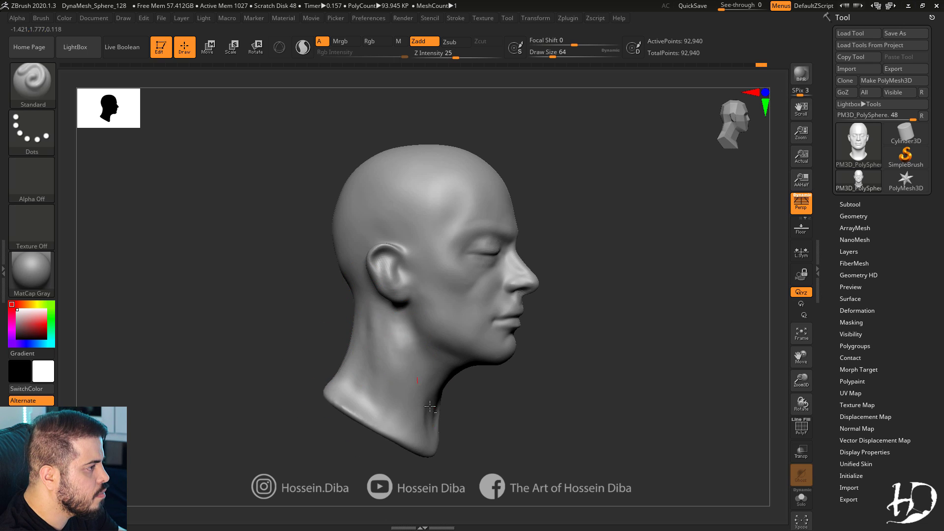
drag(464, 411, 406, 339)
mouse_move(347, 359)
shift+mouse_down()
mouse_move(327, 375)
mouse_move(388, 344)
shift+mouse_up()
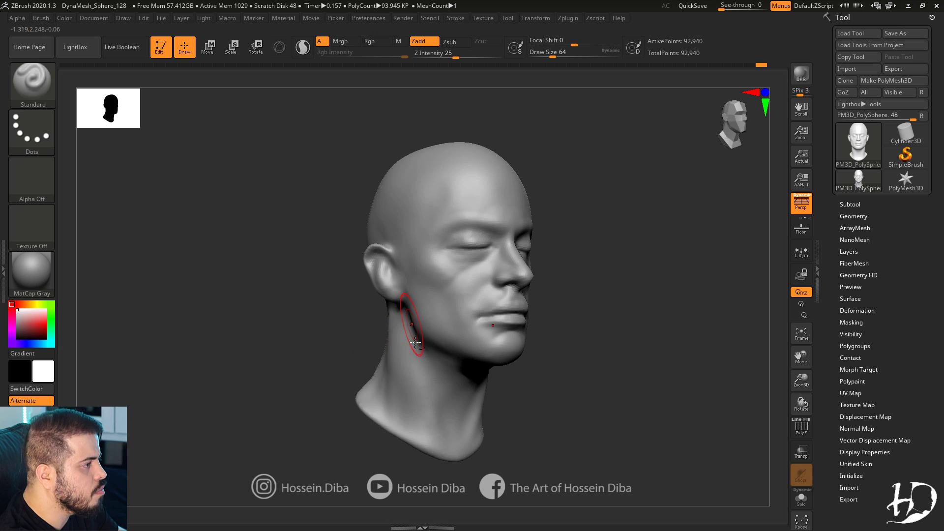
mouse_move(511, 393)
shift+mouse_down()
mouse_move(464, 406)
mouse_move(450, 393)
shift+mouse_up()
Reshape the neck's outline and lower edge with the Move brush at draw size 76, and smooth it.
key(b)
key(m)
key(v)
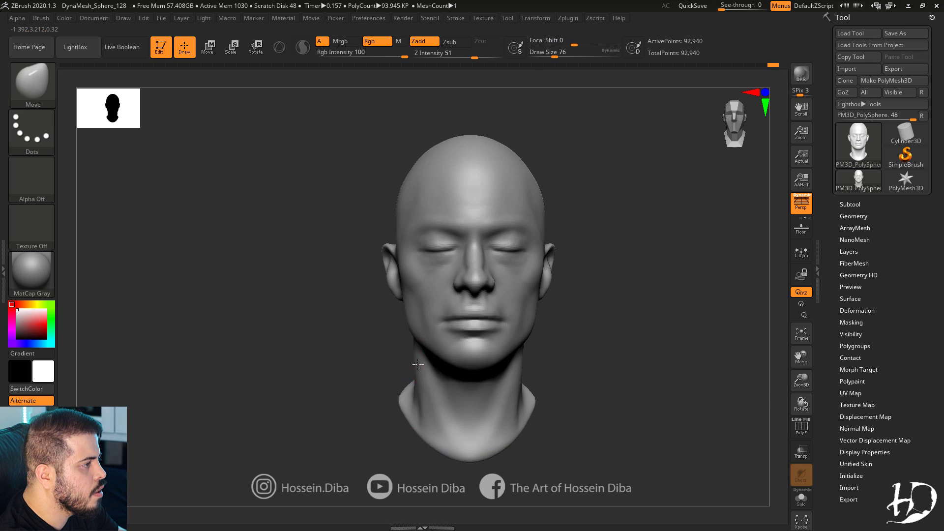
mouse_move(436, 455)
right_down()
mouse_move(480, 437)
mouse_move(466, 438)
right_up()
drag(456, 445, 447, 445)
shift+right_drag(447, 433, 418, 344)
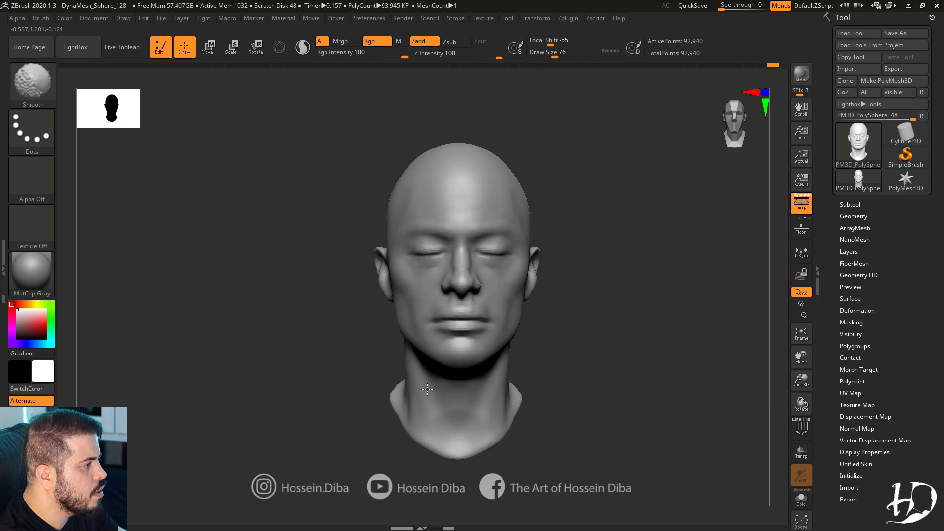
Sculpt the base of the throat and the adjoining neck muscles with the Standard brush, and smooth them.
key(b)
key(s)
key(t)
drag(459, 454, 464, 439)
mouse_move(463, 443)
shift+mouse_down()
mouse_move(460, 451)
mouse_move(461, 440)
shift+mouse_up()
right_drag(376, 393, 408, 385)
drag(407, 384, 427, 424)
shift+right_drag(388, 403, 330, 382)
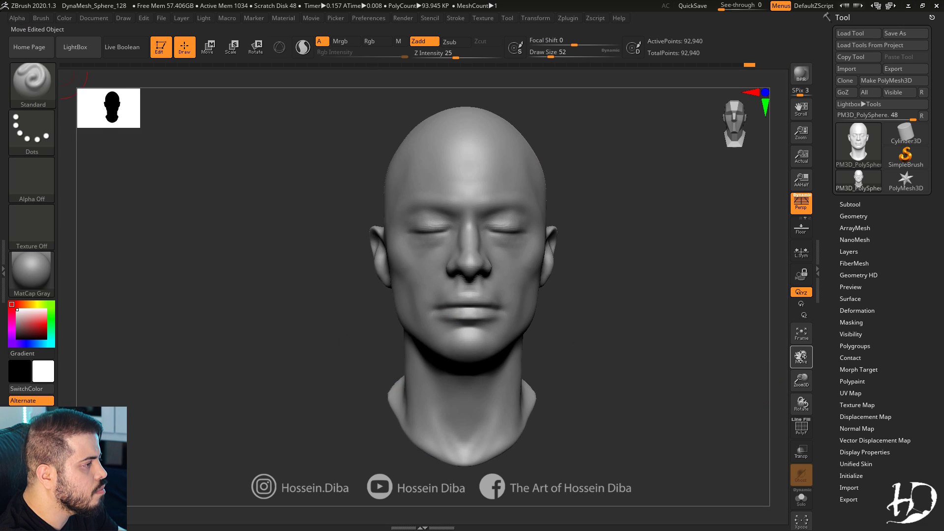
Refine the overall head and face proportions with the Move brush at draw size 92.
key(b)
key(m)
key(v)
mouse_move(422, 131)
right_down()
mouse_move(495, 198)
mouse_move(497, 212)
mouse_move(479, 138)
mouse_move(391, 163)
mouse_move(371, 234)
mouse_move(426, 292)
right_up()
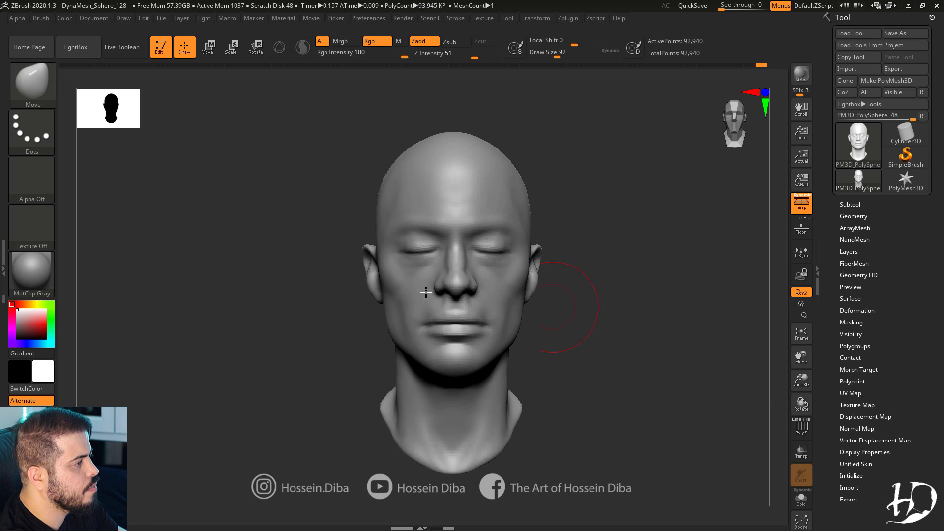
Adjust the jaw and neck shape from the front and side with the Move brush at draw sizes 84 and 100.
key(bracketleft)
key(bracketleft)
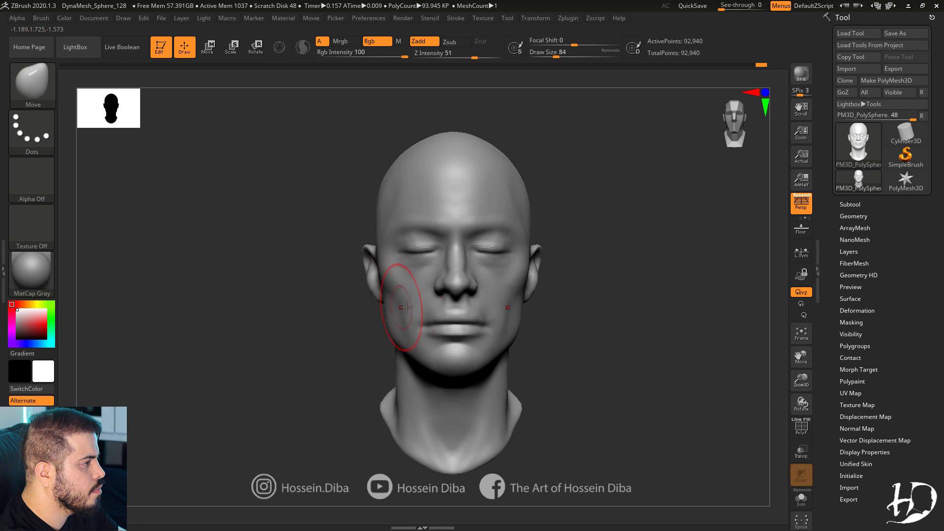
mouse_move(354, 226)
right_down()
mouse_move(322, 217)
mouse_move(278, 227)
right_up()
shift+drag(346, 345, 298, 358)
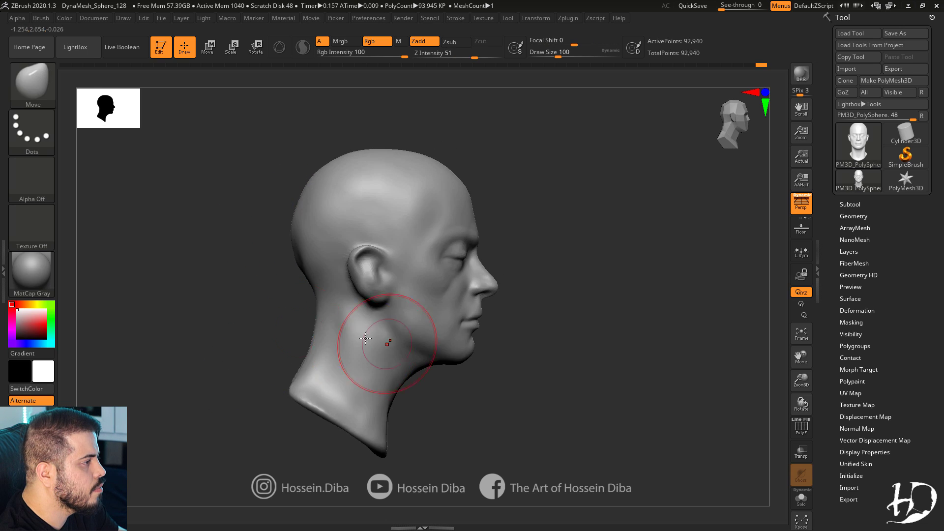
mouse_move(364, 337)
shift+right_down()
mouse_move(866, 352)
mouse_move(836, 344)
shift+right_up()
drag(802, 380, 803, 418)
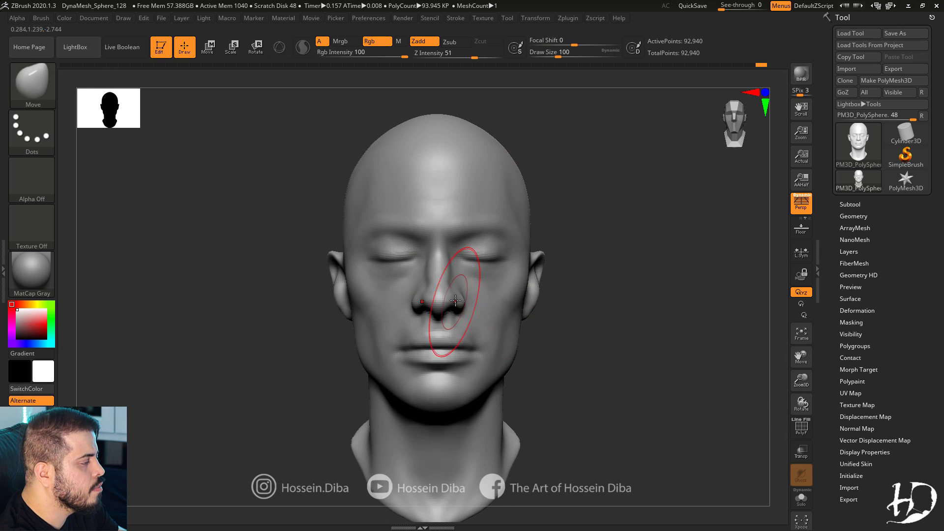
drag(803, 372, 876, 353)
Refine the closed eyelids and build up the upper lip with the Standard brush at draw size 20, smoothing around the mouth.
key(b)
click(443, 98)
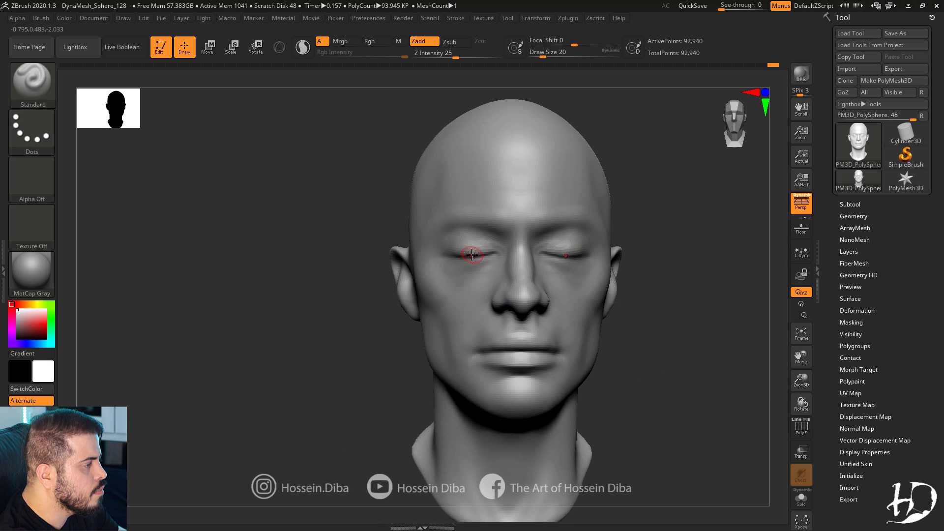
mouse_move(478, 269)
right_down()
mouse_move(624, 280)
mouse_move(508, 252)
mouse_move(510, 232)
right_up()
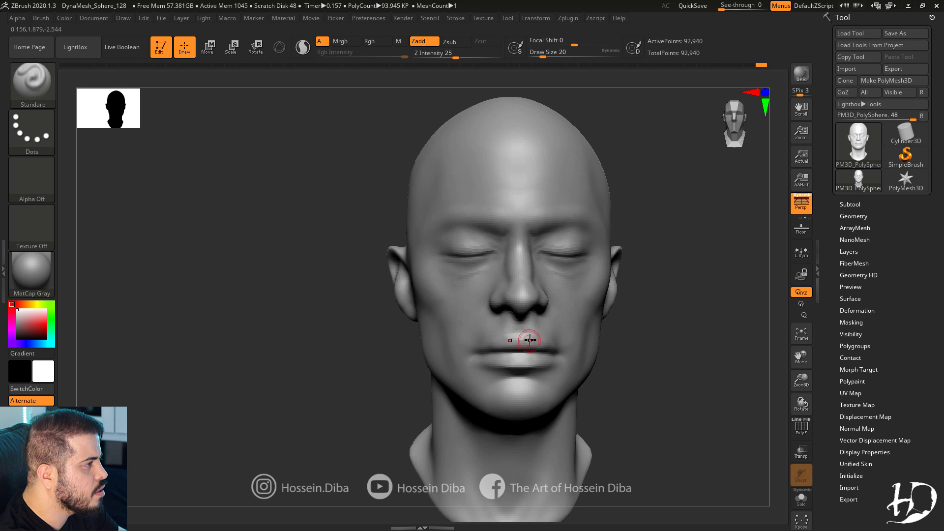
shift+drag(474, 342, 480, 335)
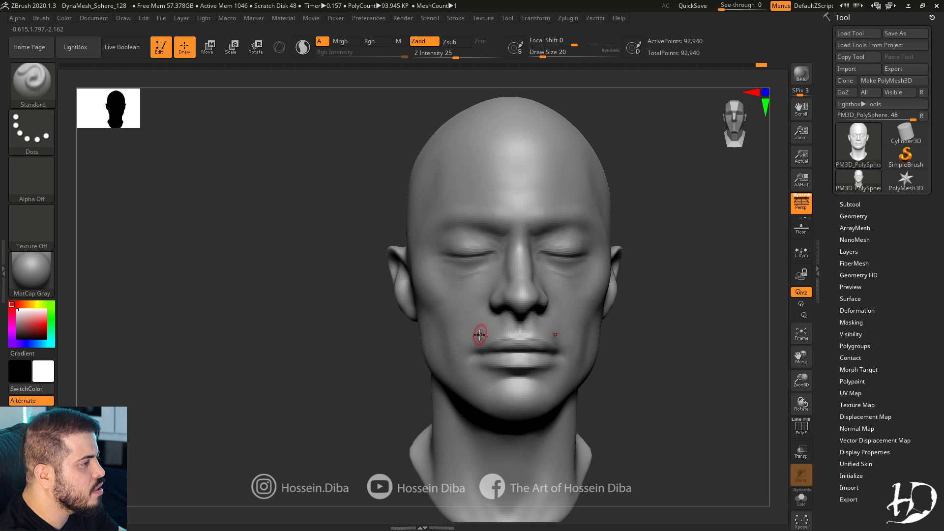
right_drag(391, 362, 339, 346)
drag(795, 358, 742, 350)
mouse_move(394, 354)
right_down()
mouse_move(466, 352)
mouse_move(437, 335)
mouse_move(320, 344)
right_up()
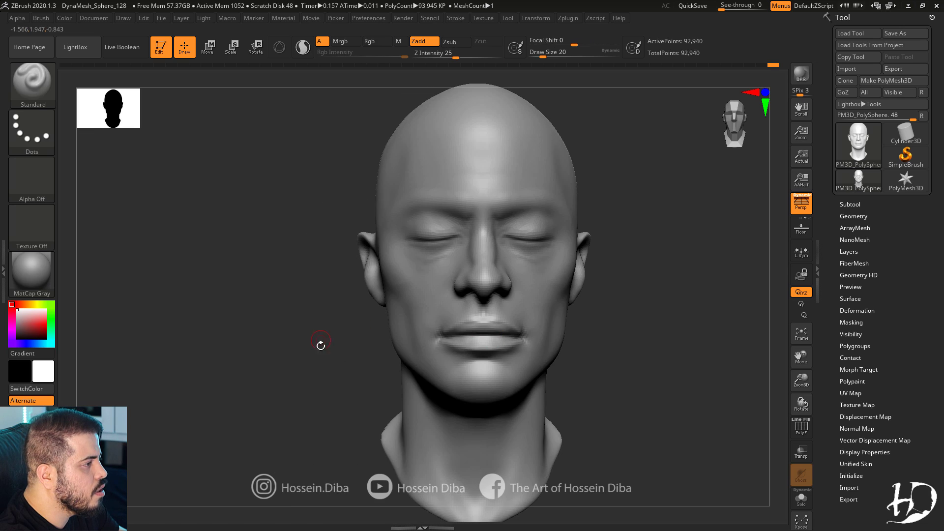
drag(796, 386, 796, 355)
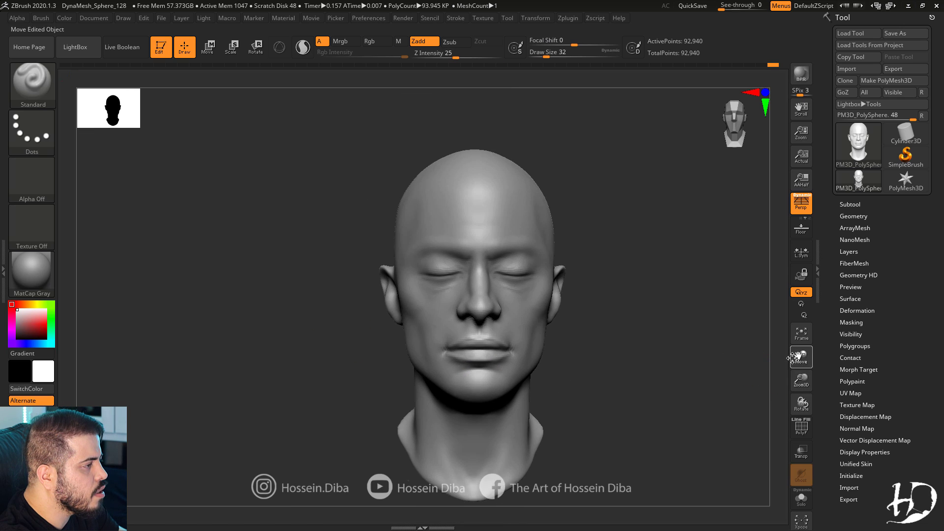
Soften the side of the neck below the jaw with the brush at draw sizes 72 to 80.
right_drag(431, 393, 255, 397)
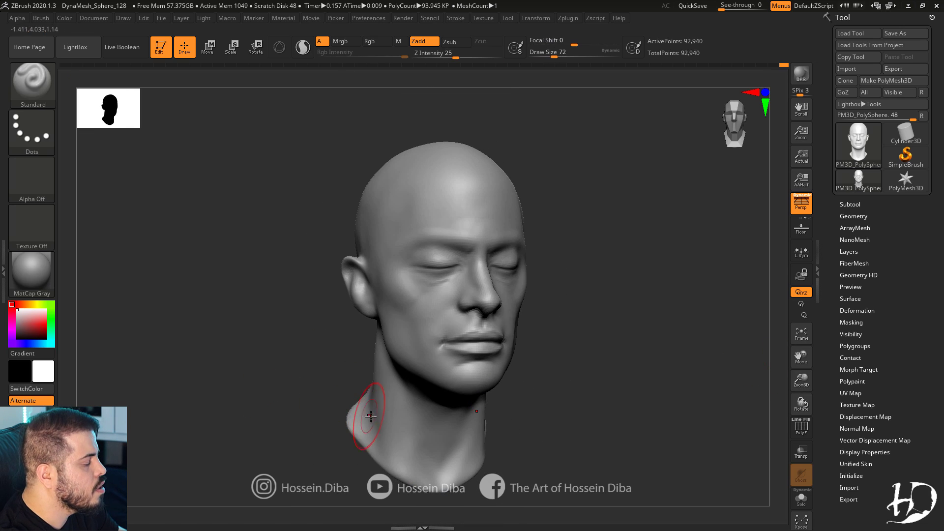
mouse_move(314, 378)
shift+right_down()
mouse_move(305, 354)
mouse_move(371, 311)
shift+right_up()
right_drag(598, 320, 619, 340)
drag(793, 380, 791, 358)
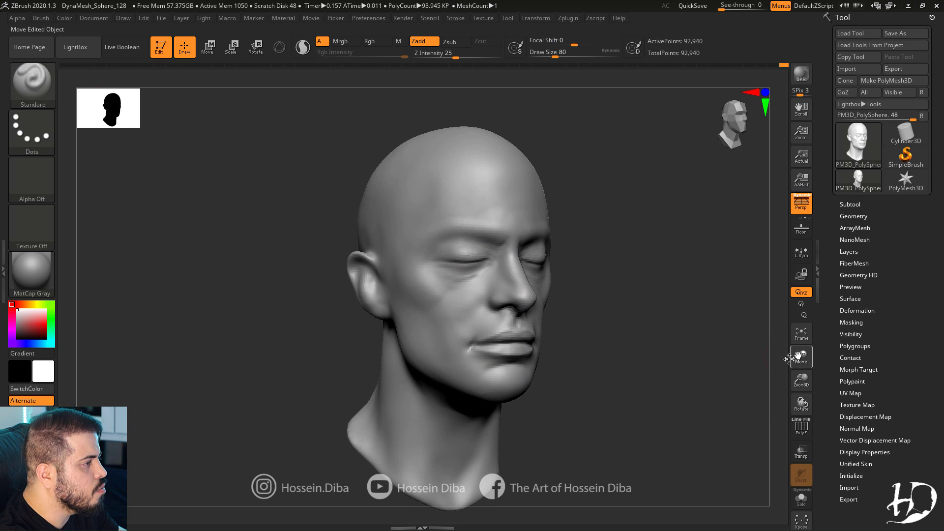
Adjust the ear, temple and outer brow contours with the Move brush at draw sizes 80 and 84.
key(b)
key(m)
key(v)
right_drag(782, 361, 543, 281)
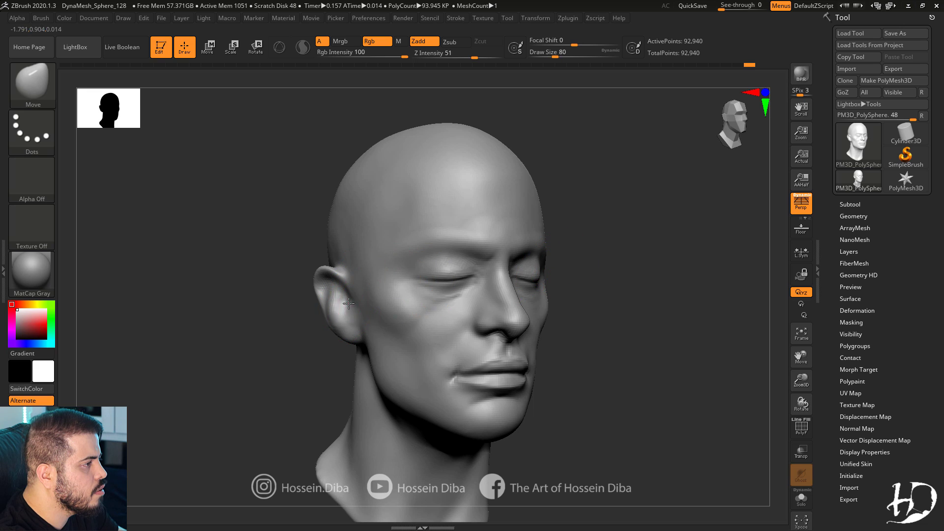
drag(349, 303, 352, 303)
drag(342, 256, 344, 256)
right_drag(552, 242, 546, 244)
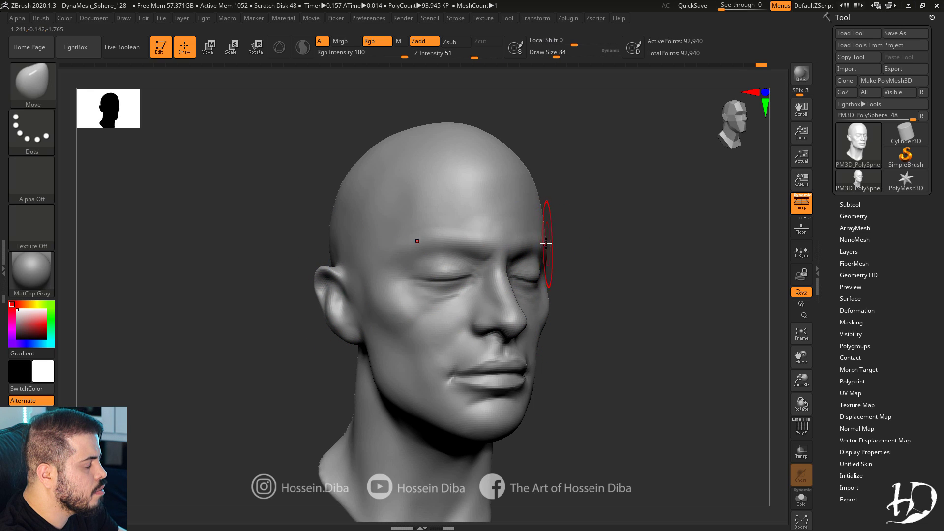
drag(535, 243, 558, 247)
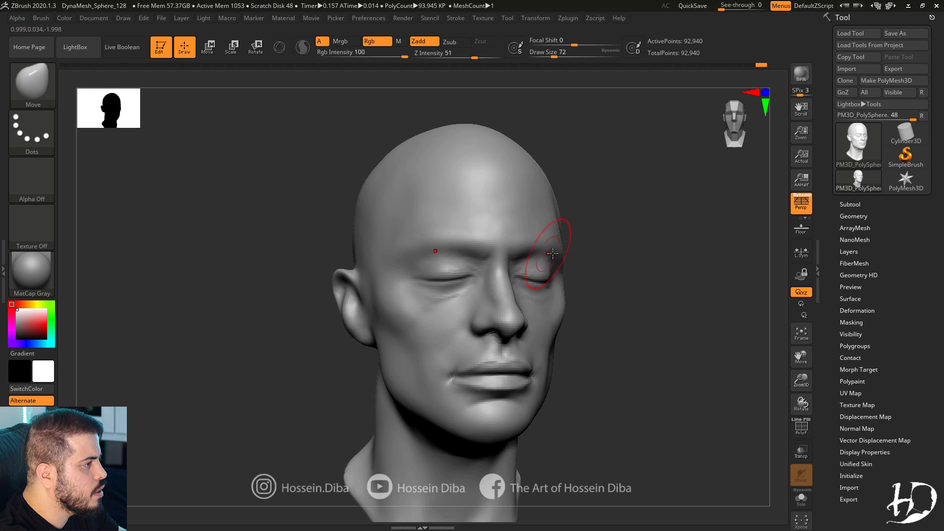
Reposition the front edge of the ears and side of the face with the Move brush at draw size 88.
drag(624, 282, 631, 282)
ctrl+right_drag(404, 251, 394, 289)
drag(348, 277, 358, 274)
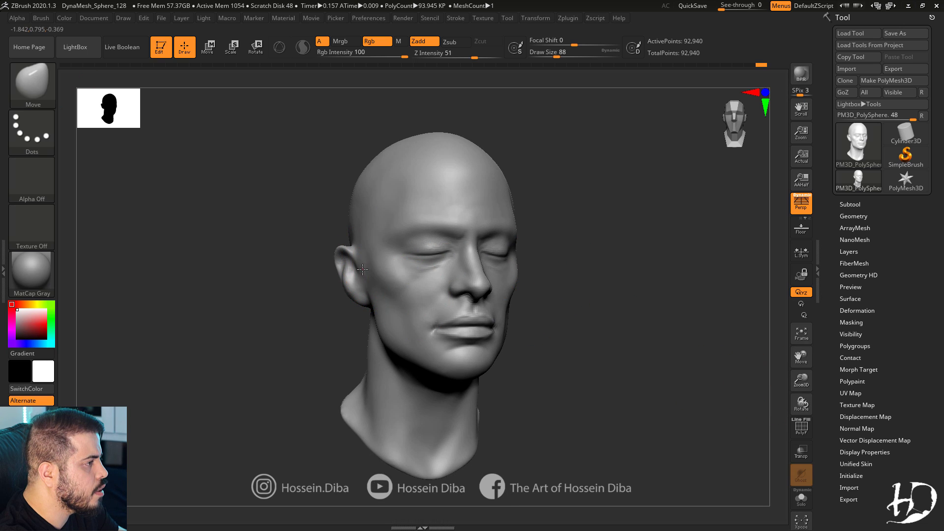
shift+right_drag(365, 337, 327, 331)
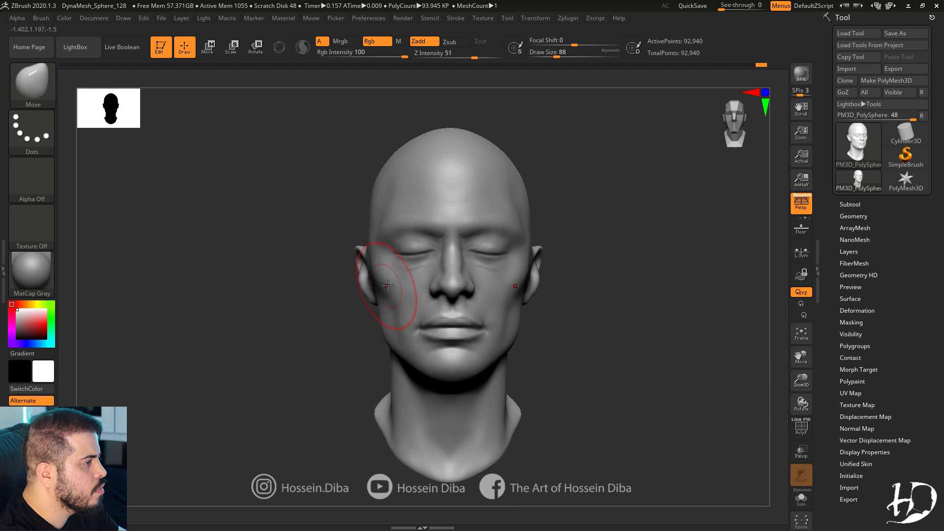
Refine the cheek and jaw outline with the Move brush at draw size 76, and smooth the neck.
key([)
key([)
key([)
mouse_move(339, 285)
right_down()
mouse_move(390, 280)
mouse_move(301, 331)
mouse_move(249, 345)
right_up()
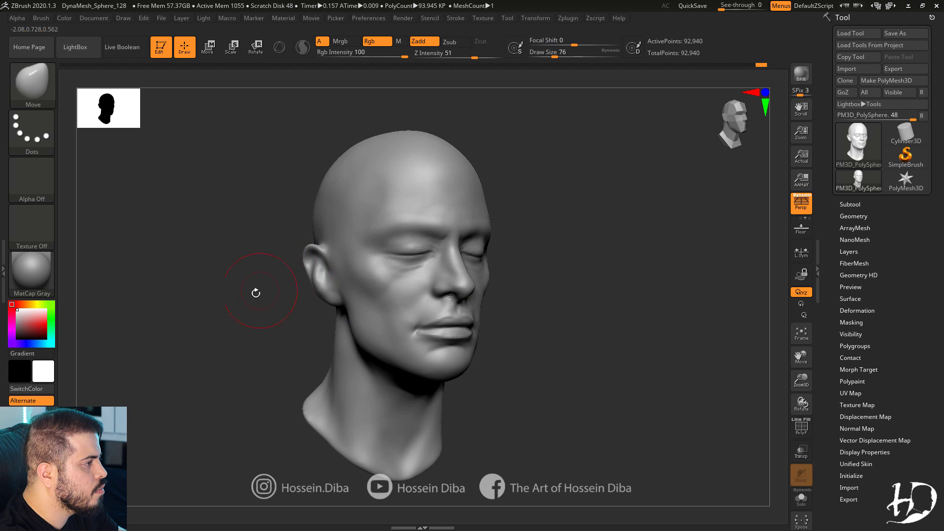
drag(256, 292, 300, 290)
mouse_move(526, 290)
shift+mouse_down()
mouse_move(485, 297)
mouse_move(615, 293)
shift+mouse_up()
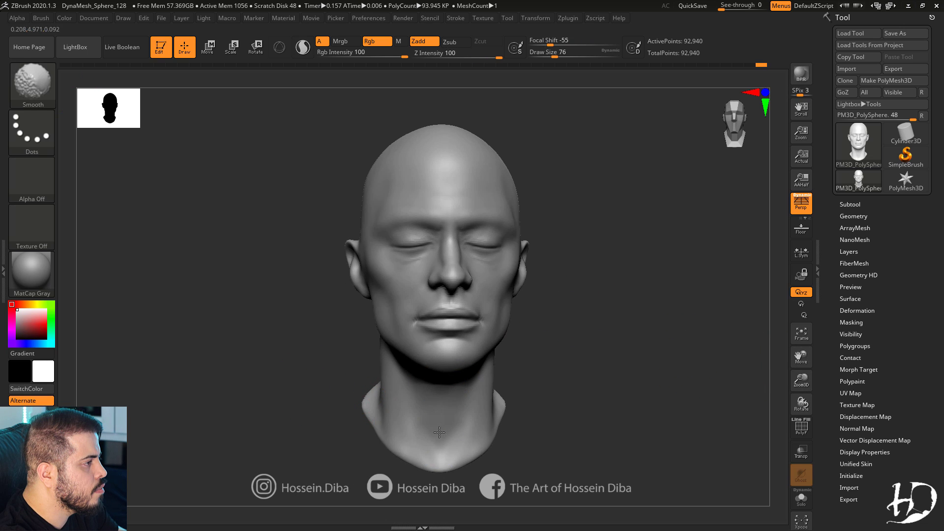
mouse_move(347, 416)
shift+mouse_down()
mouse_move(335, 399)
mouse_move(418, 411)
shift+mouse_up()
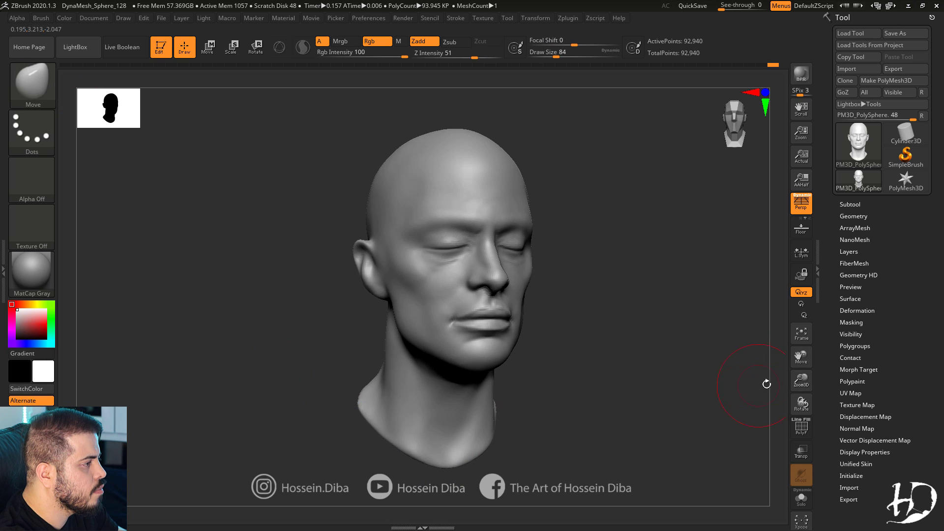
Shape the chin and its underside with the Standard brush at draw size 44, and smooth the transition into the jaw.
alt+drag(767, 383, 708, 379)
key(b)
key(s)
key(t)
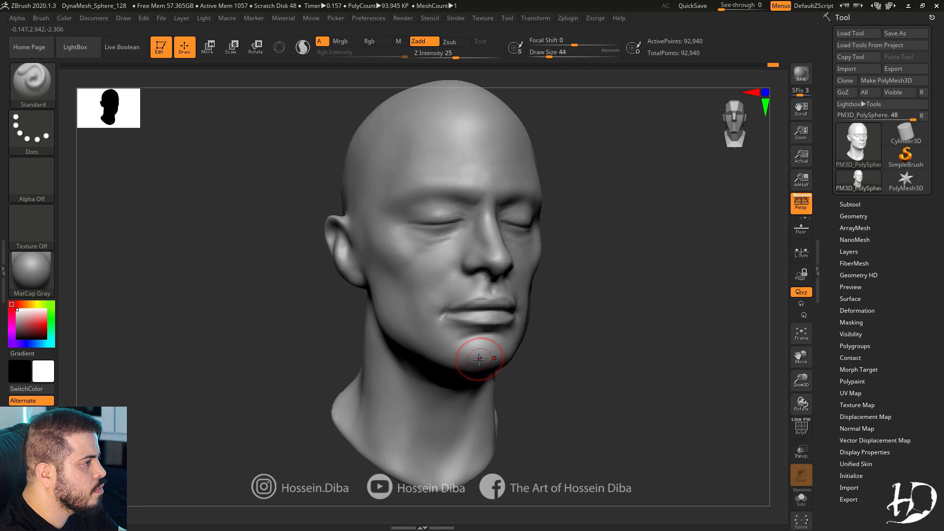
right_drag(479, 359, 441, 362)
shift+drag(483, 363, 478, 360)
right_drag(457, 392, 471, 374)
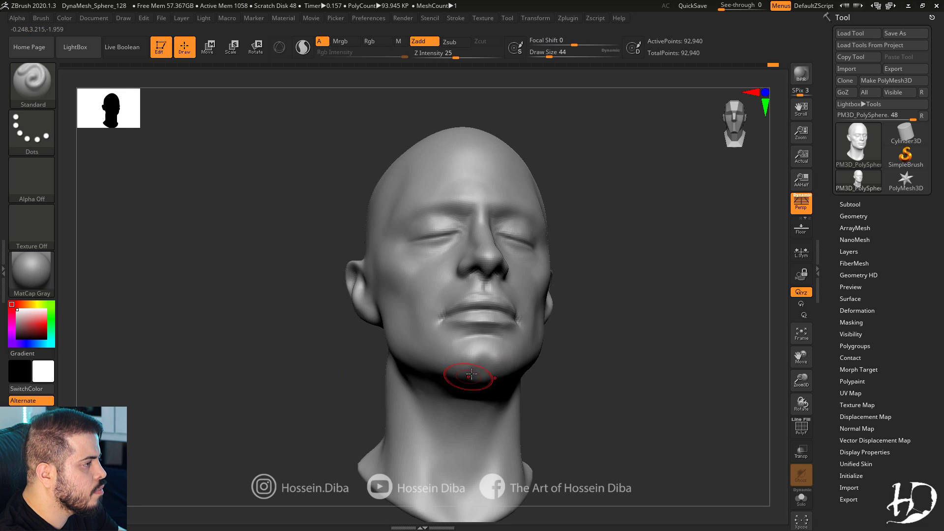
shift+drag(473, 376, 464, 364)
mouse_move(487, 399)
right_down()
mouse_move(497, 382)
mouse_move(437, 370)
right_up()
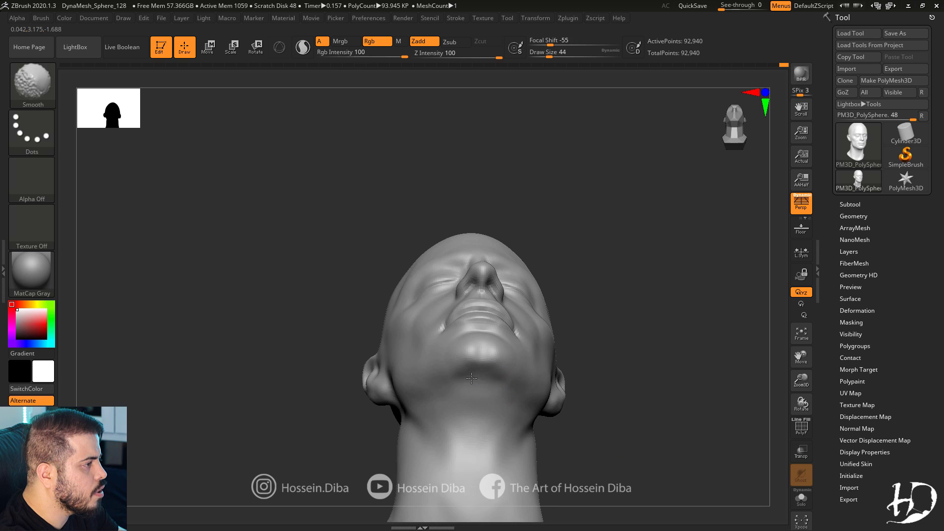
right_drag(420, 416, 472, 419)
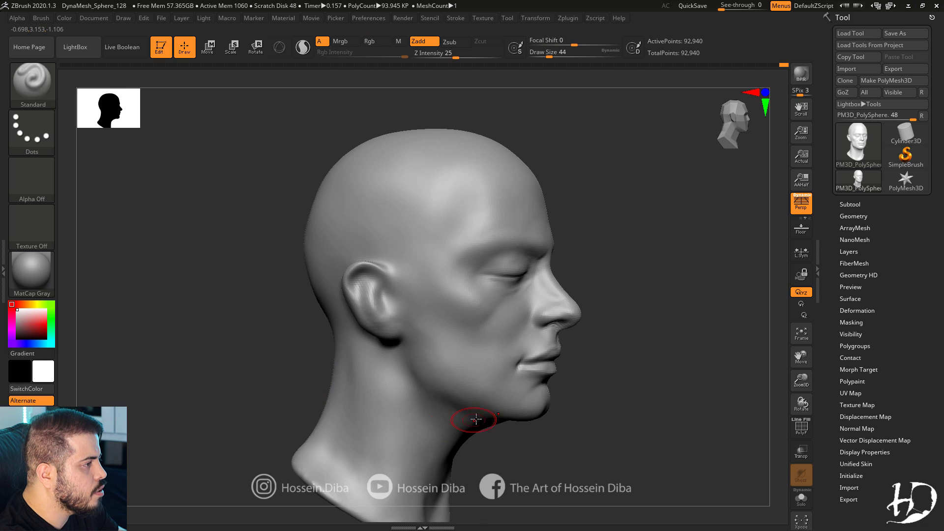
shift+right_drag(474, 384, 436, 394)
Sculpt the folds between nose and mouth with the Standard brush at draw sizes 16 and 24, and smooth the cheeks at 48.
mouse_move(636, 393)
shift+right_down()
mouse_move(796, 355)
mouse_move(742, 375)
mouse_move(767, 376)
shift+right_up()
key([)
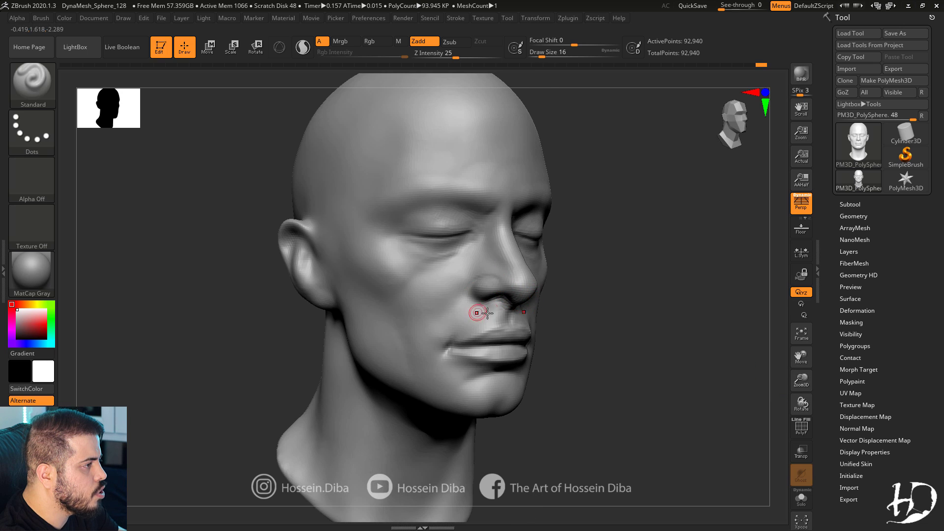
shift+right_drag(472, 293, 482, 307)
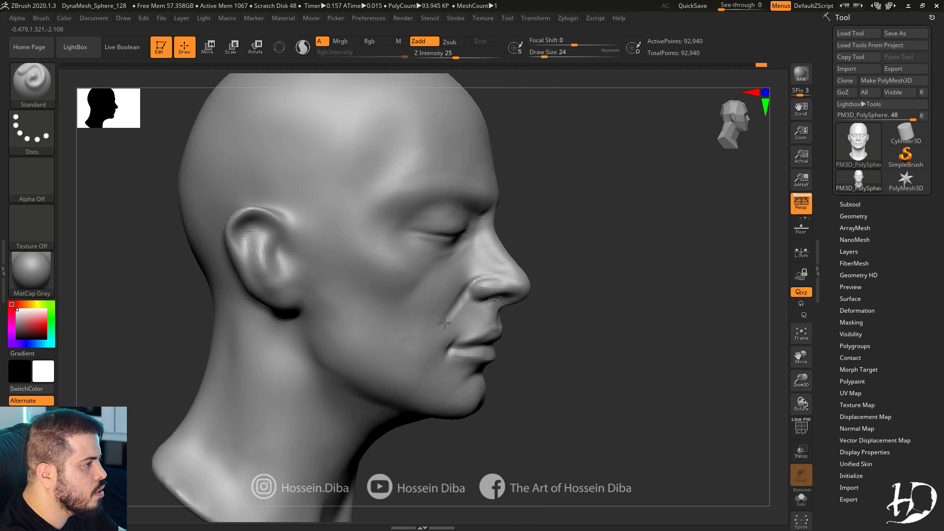
drag(580, 324, 539, 315)
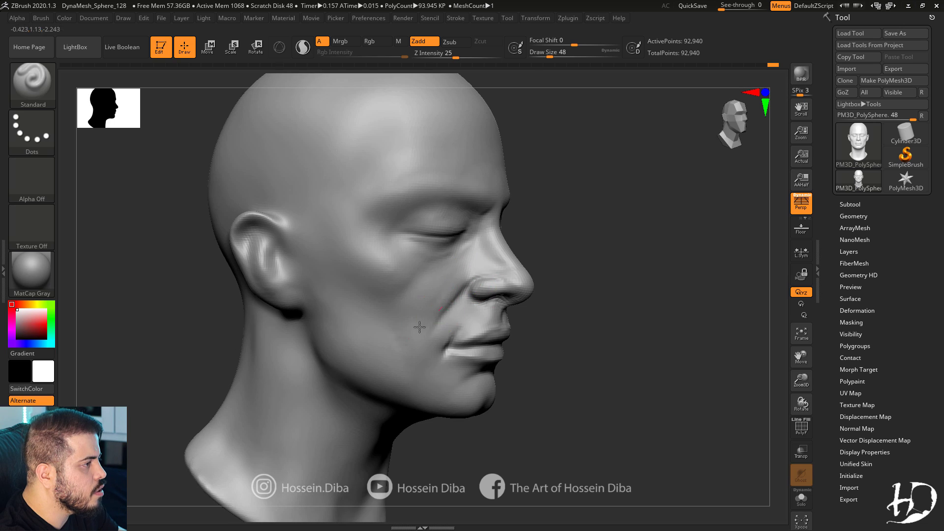
mouse_move(422, 319)
shift+mouse_down()
mouse_move(458, 281)
mouse_move(460, 250)
shift+mouse_up()
shift+drag(620, 275, 578, 267)
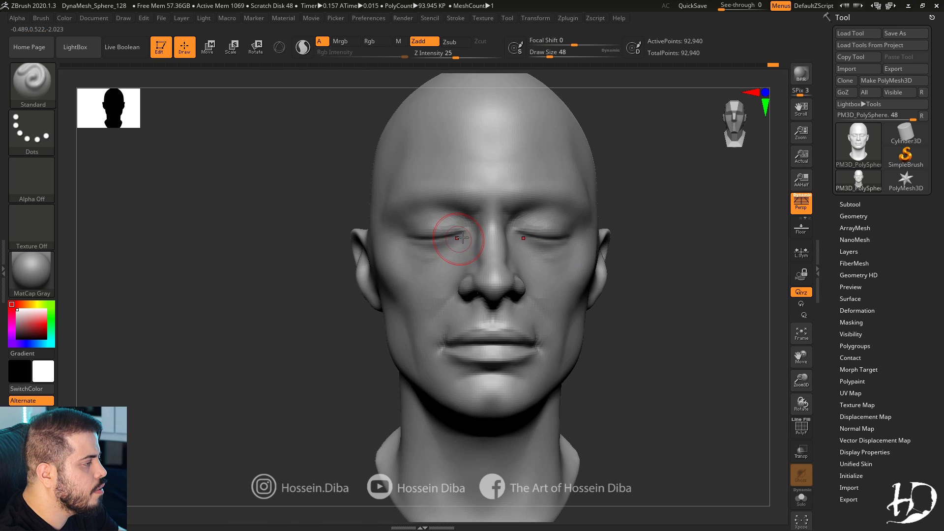
Refine the sides and wings of the nose with the Standard brush at draw size 32, and smooth them.
right_drag(433, 257, 473, 255)
shift+drag(476, 261, 480, 276)
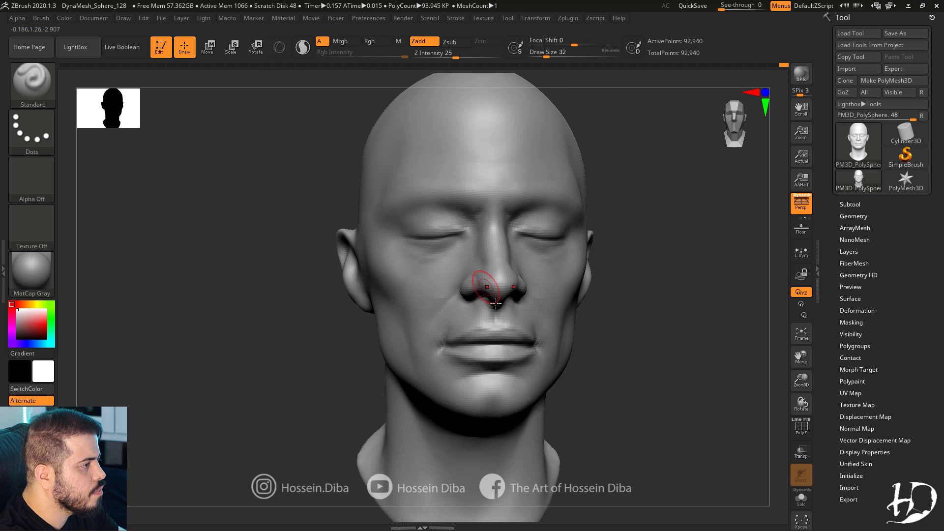
shift+right_drag(481, 276, 470, 275)
shift+drag(482, 276, 485, 260)
right_drag(427, 272, 474, 276)
drag(801, 381, 789, 371)
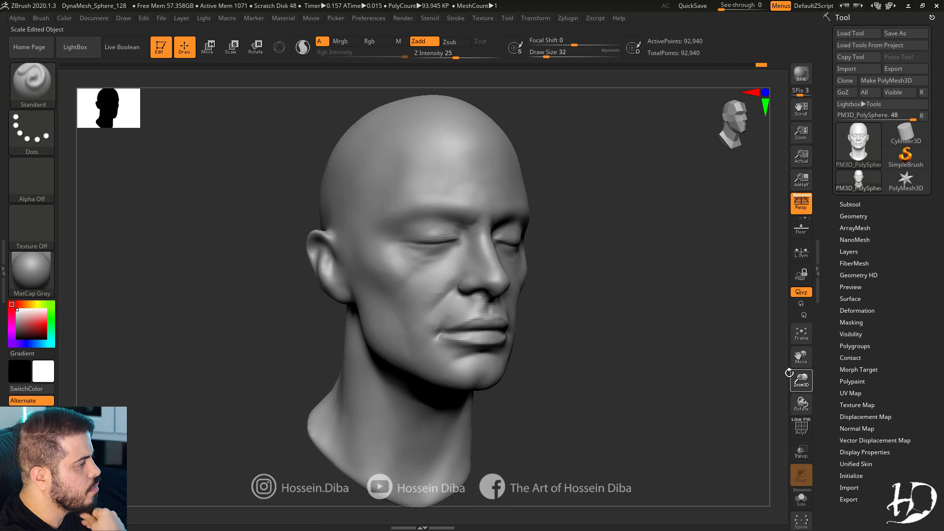
Reshape the sides of the lower neck with the Move brush at draw size 116.
right_drag(472, 274, 438, 273)
click(32, 81)
click(314, 217)
mouse_move(332, 218)
right_down()
mouse_move(365, 219)
mouse_move(359, 226)
mouse_move(436, 315)
right_up()
drag(378, 412, 372, 411)
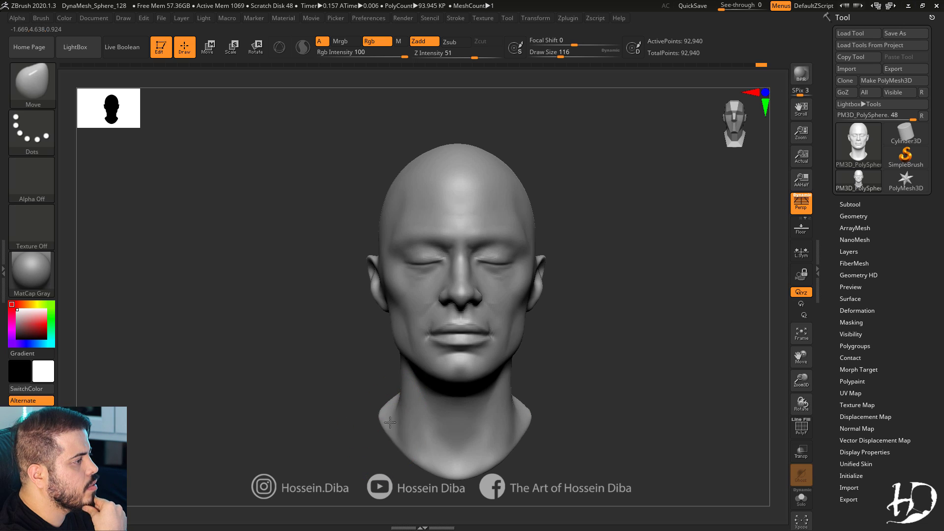
right_drag(372, 411, 438, 403)
drag(801, 380, 806, 393)
right_drag(394, 207, 416, 212)
Adjust the contour of the skull above and behind the ears with the Move brush at draw sizes 84 and 108.
key(bracketleft)
key(bracketleft)
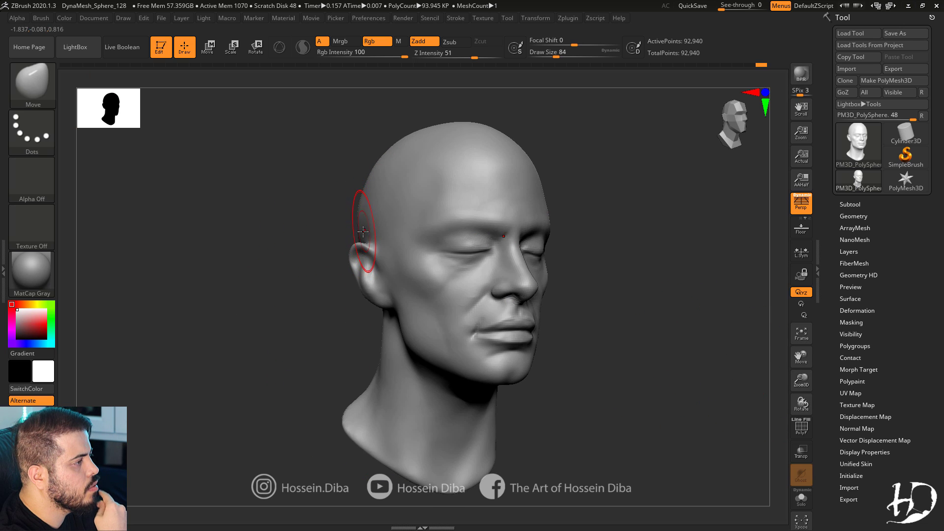
shift+right_drag(363, 225, 376, 209)
right_drag(407, 170, 346, 158)
key(bracketright)
key(bracketright)
drag(333, 188, 326, 194)
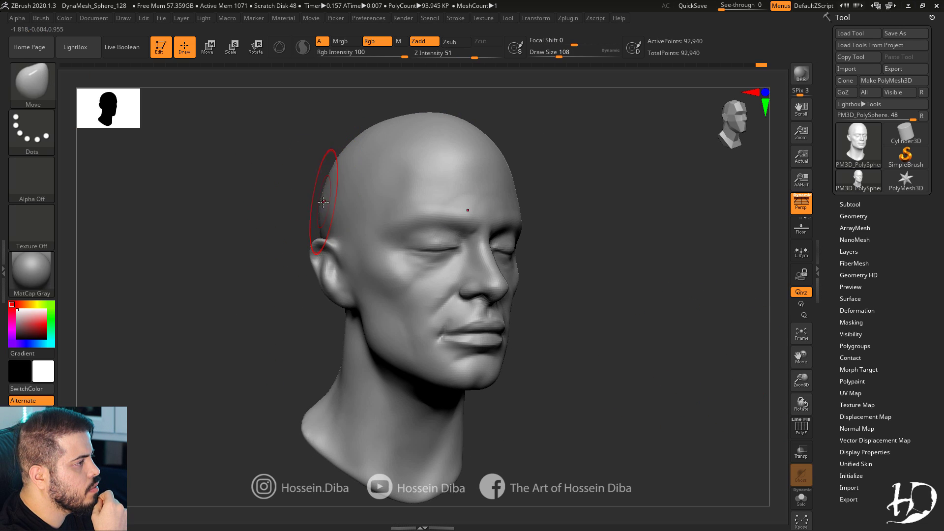
mouse_move(236, 211)
shift+right_down()
mouse_move(765, 384)
mouse_move(586, 419)
mouse_move(765, 373)
mouse_move(750, 360)
shift+right_up()
drag(801, 381, 786, 358)
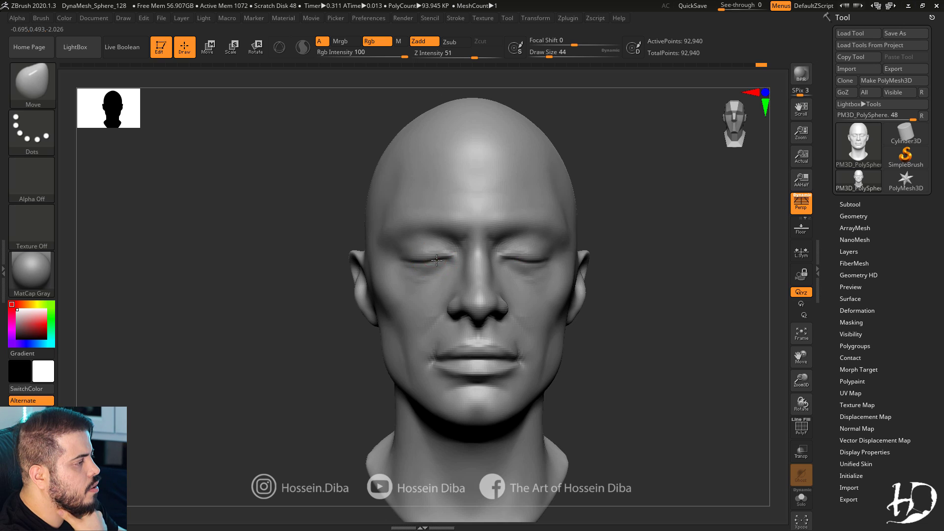
Build up the upper eyelids and inner eye corners beside the nose bridge with the Standard brush at draw sizes 28 and 40.
key(b)
key(s)
key(t)
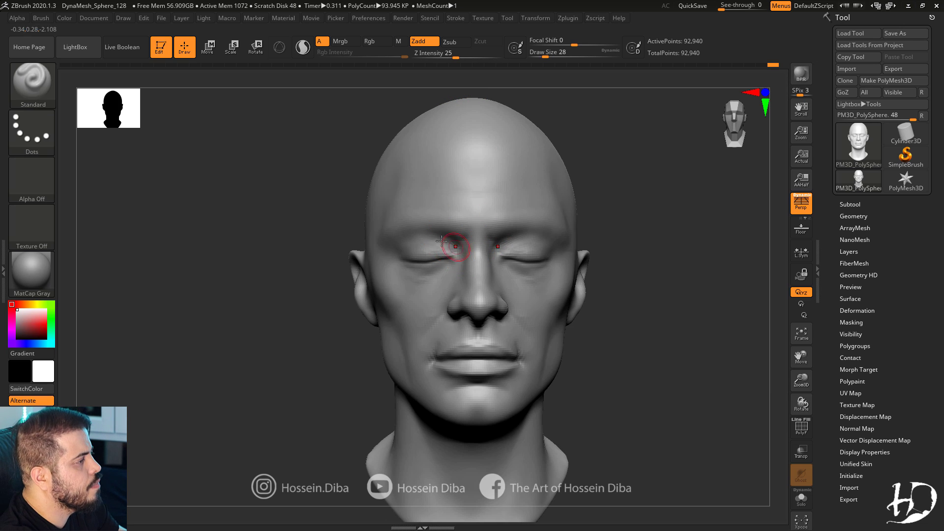
drag(443, 238, 392, 246)
key(])
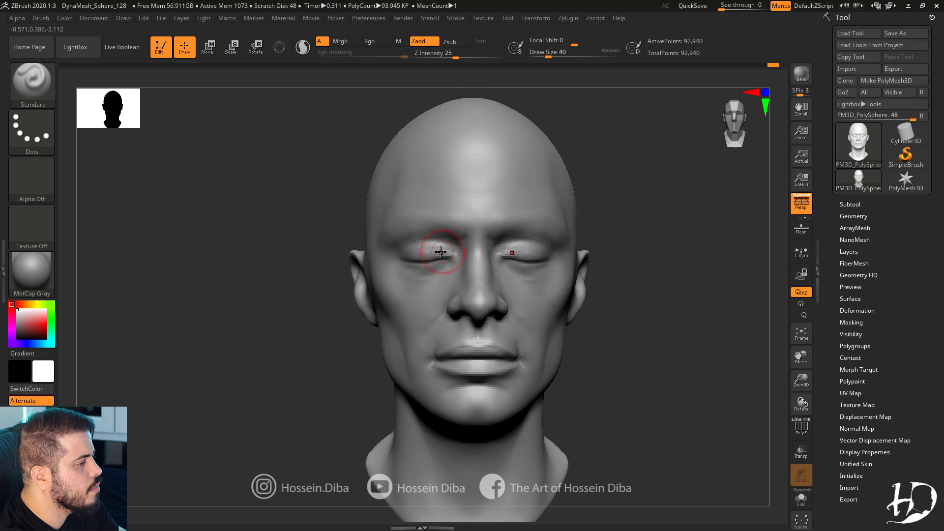
key(bracketleft)
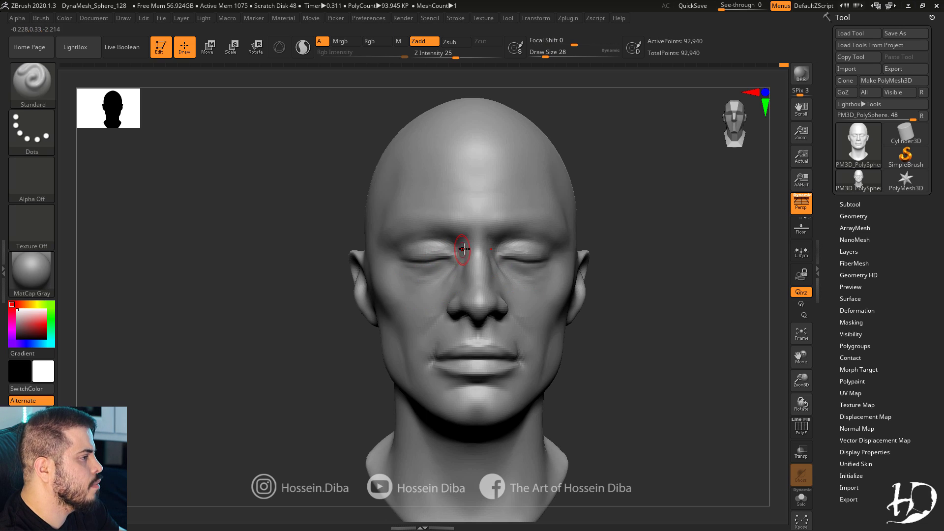
Refine the inner eye corners beside the nose bridge with the Standard brush at draw size 32.
right_drag(464, 249, 455, 266)
right_drag(458, 273, 417, 265)
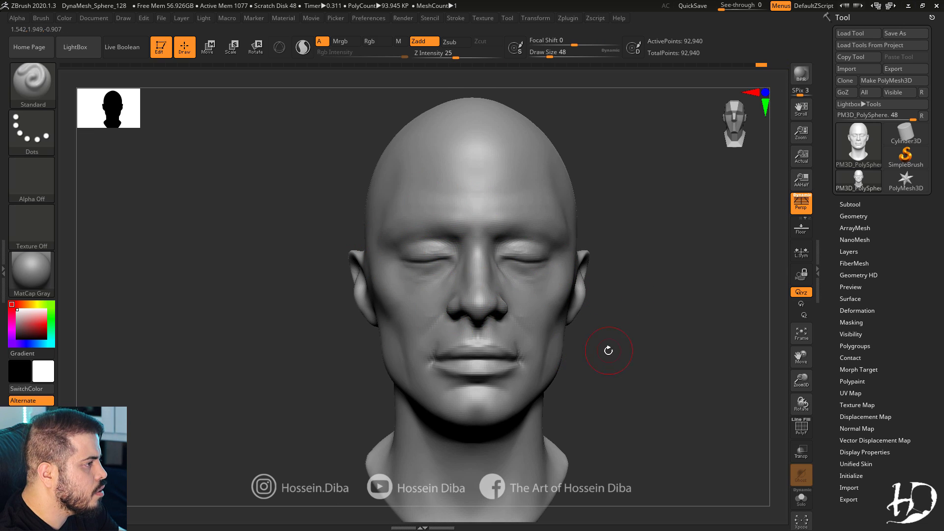
mouse_move(754, 384)
alt+mouse_down()
mouse_move(565, 310)
mouse_move(659, 313)
alt+mouse_up()
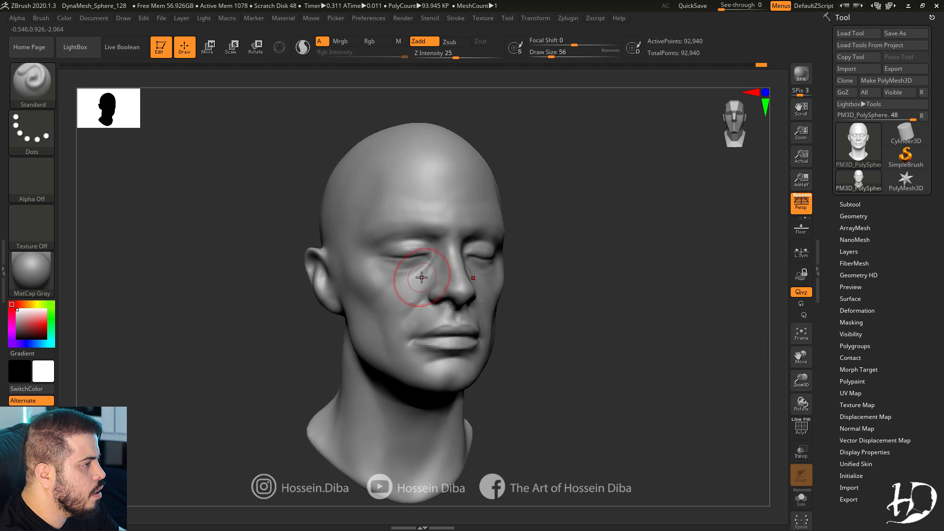
right_drag(268, 313, 374, 295)
key(bracketleft)
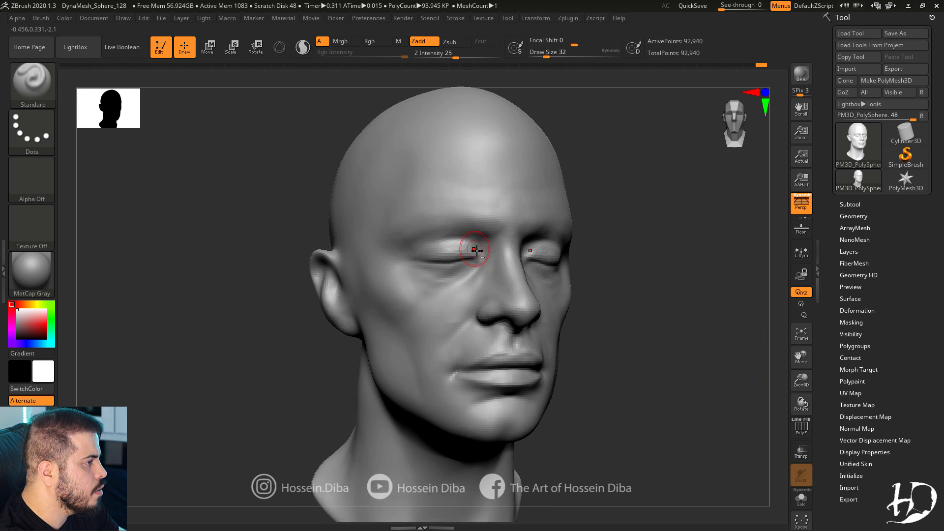
alt+drag(476, 251, 482, 254)
Reshape the nose base and the eye and cheek areas from below with the Move brush at draw sizes 56 and 48.
mouse_move(753, 369)
shift+mouse_down()
mouse_move(706, 374)
mouse_move(706, 280)
shift+mouse_up()
key(b)
key(m)
key(v)
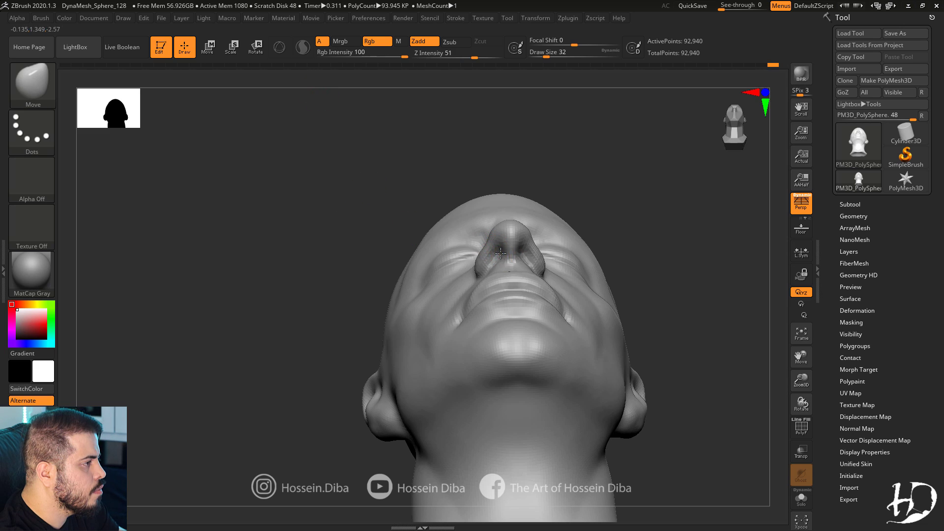
right_drag(488, 245, 483, 247)
key(bracketright)
key(bracketright)
drag(485, 280, 480, 284)
drag(303, 293, 306, 304)
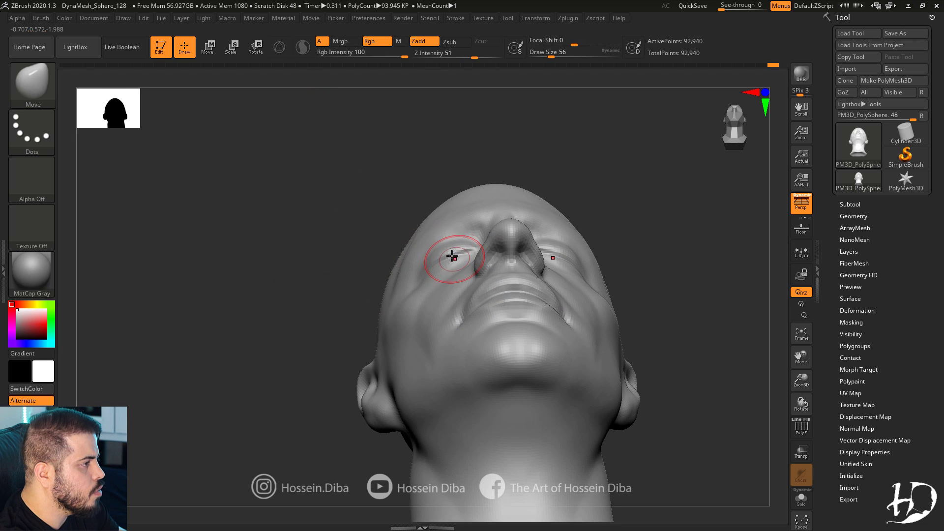
drag(453, 257, 455, 253)
drag(369, 234, 369, 217)
key(bracketleft)
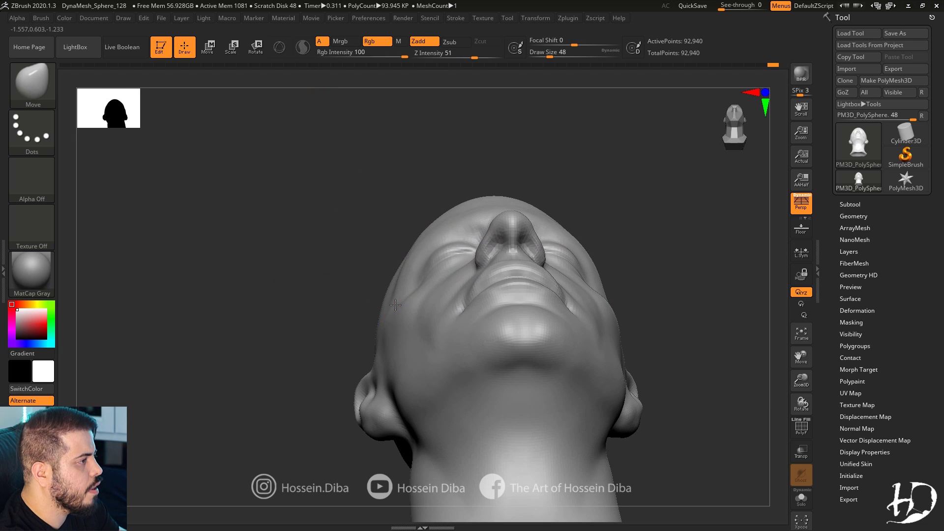
shift+drag(341, 317, 344, 337)
Adjust the ear outline with the Move brush at draw size 60, and thicken the ears with the Inflat brush.
alt+drag(703, 367, 691, 315)
key(bracketright)
drag(366, 264, 360, 263)
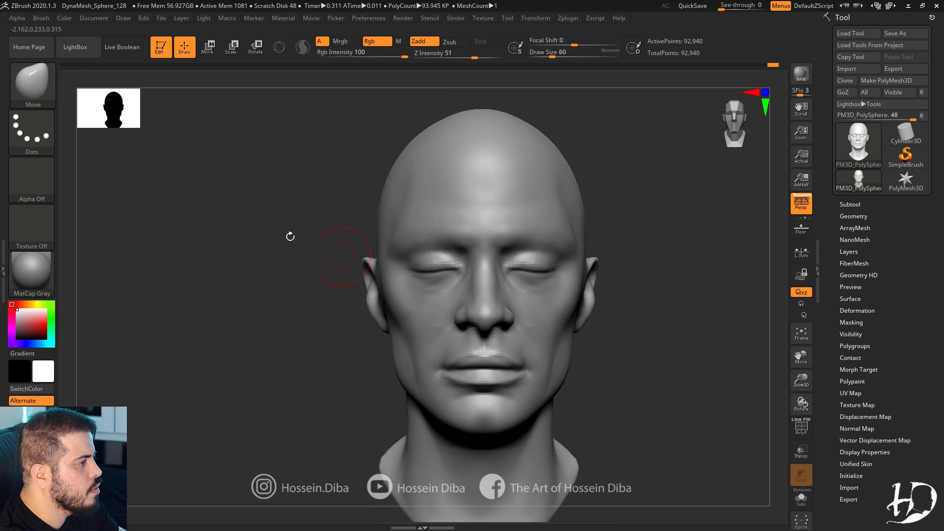
key(b)
key(i)
key(n)
drag(654, 364, 865, 376)
drag(335, 338, 355, 338)
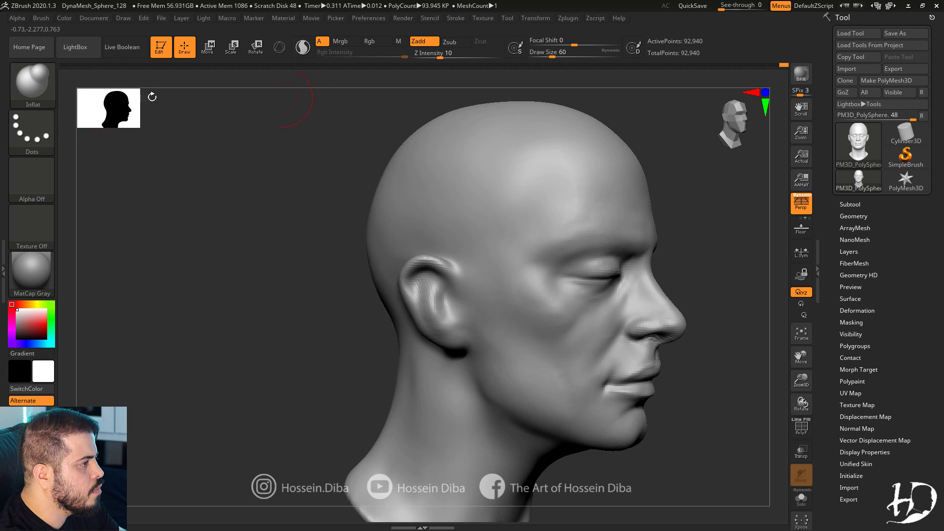
Sculpt the inner folds and hollow of the ears with the Standard brush at draw size 36.
key(b)
key(s)
key(t)
alt+drag(787, 379, 782, 408)
key(bracketleft)
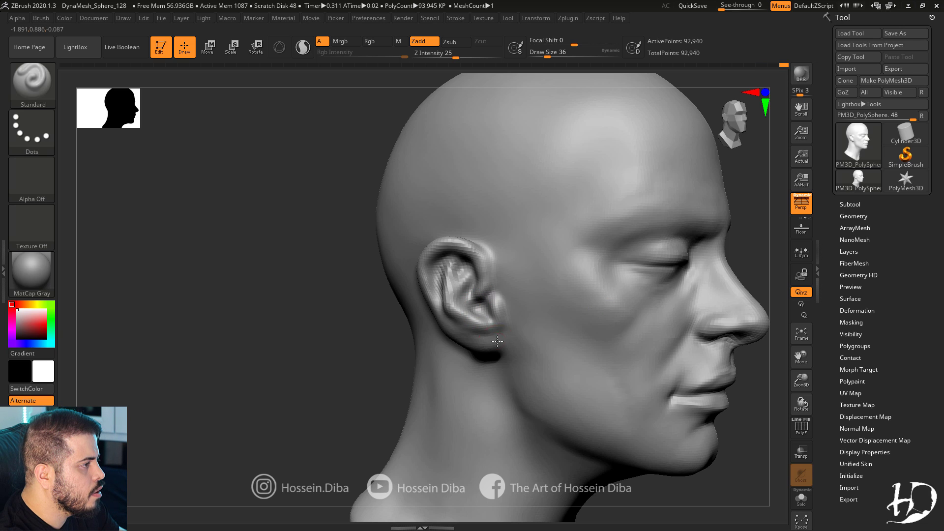
drag(458, 300, 489, 315)
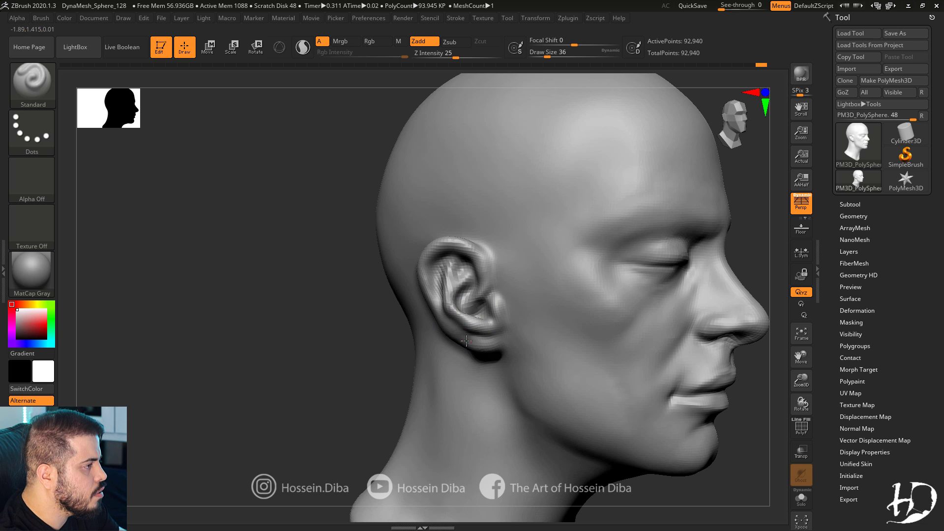
Reshape the outer rim and lower part of the ears with the Move brush at draw sizes 84 and 44.
shift+drag(315, 211, 169, 154)
key(b)
key(m)
key(v)
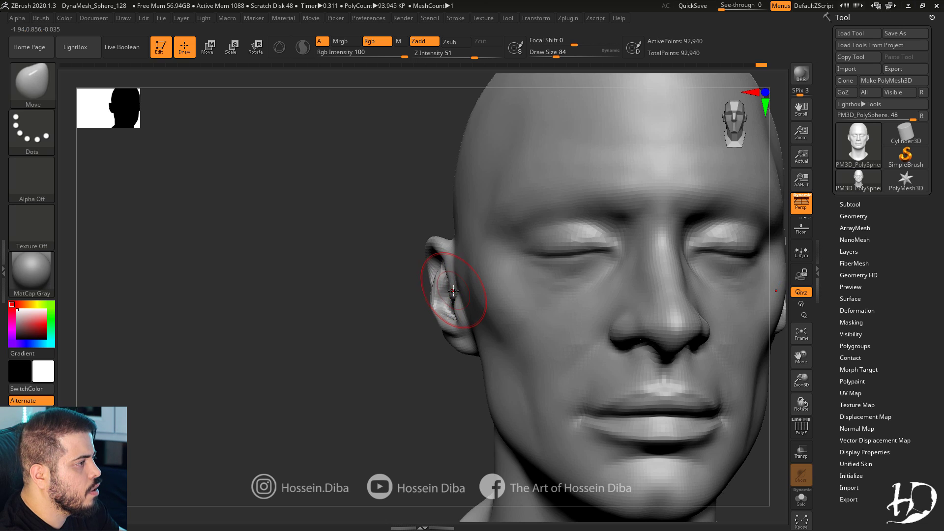
alt+drag(406, 295, 383, 301)
key(bracketleft)
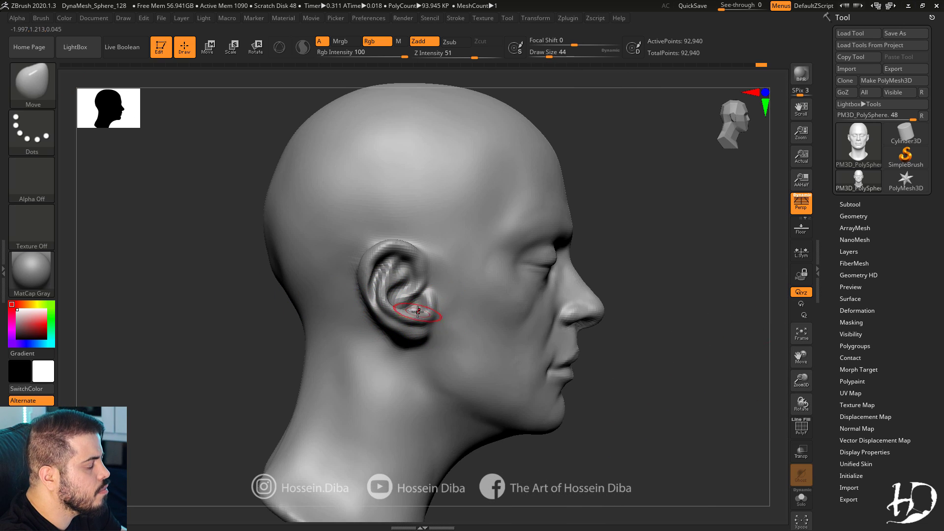
drag(691, 373, 660, 377)
drag(426, 308, 428, 316)
mouse_move(319, 314)
mouse_down()
mouse_move(274, 312)
mouse_move(286, 310)
mouse_up()
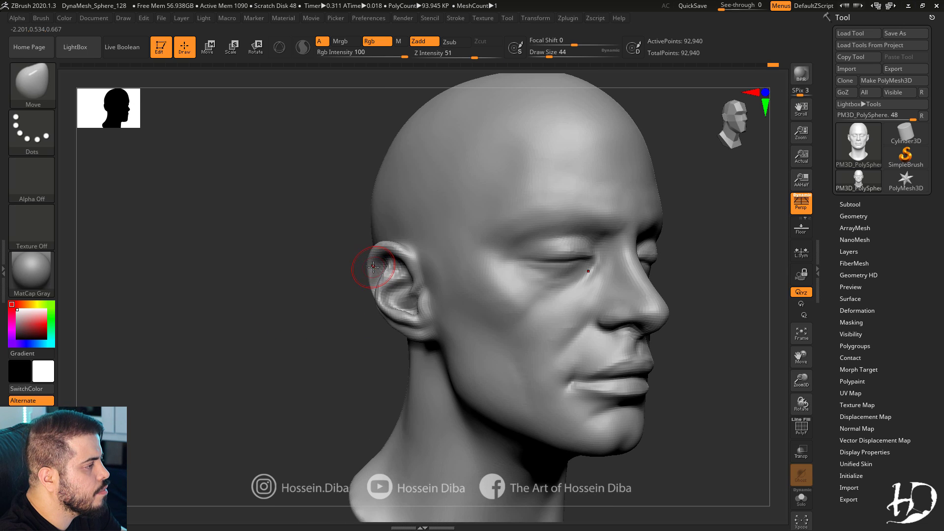
drag(342, 285, 301, 289)
key(bracketright)
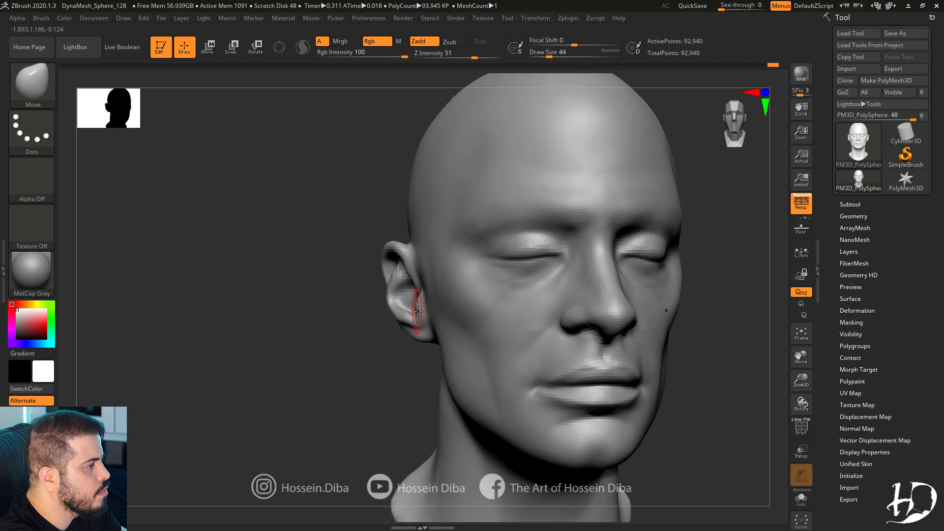
Adjust the earlobes and their transition into the jaw with the Move brush at draw sizes 44 and 48.
drag(399, 329, 419, 328)
drag(357, 317, 375, 314)
drag(286, 322, 250, 323)
drag(420, 346, 431, 350)
key(bracketright)
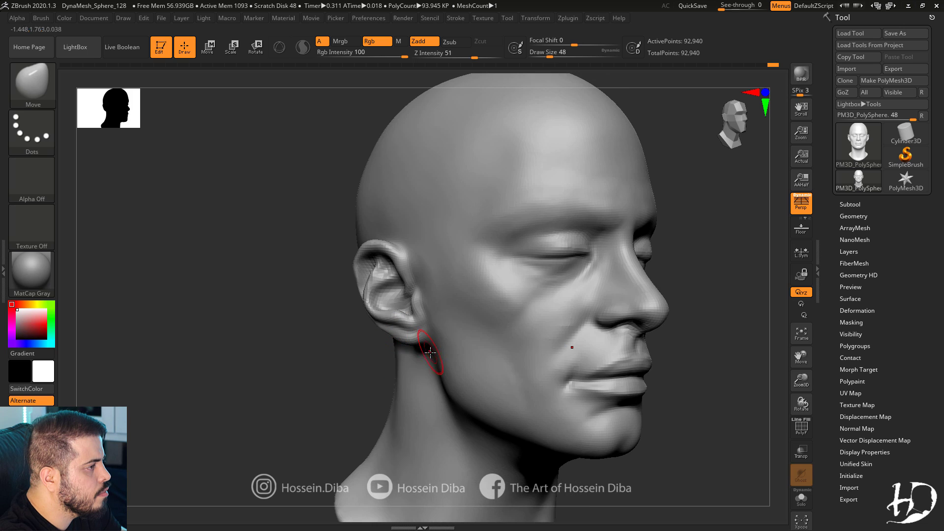
key(bracketright)
key(bracketright)
key(bracketright)
key(bracketright)
mouse_move(430, 353)
right_down()
mouse_move(425, 358)
mouse_move(467, 350)
mouse_move(367, 299)
right_up()
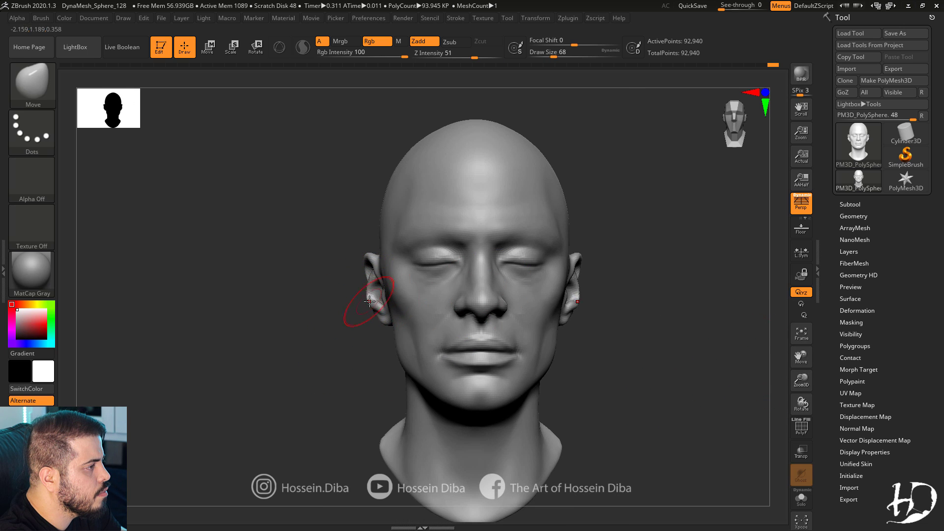
Refine the upper and rear rim of the ears with the Move brush at draw sizes 56 and 40.
drag(801, 388, 800, 411)
key(bracketleft)
drag(370, 270, 366, 265)
right_drag(300, 270, 408, 275)
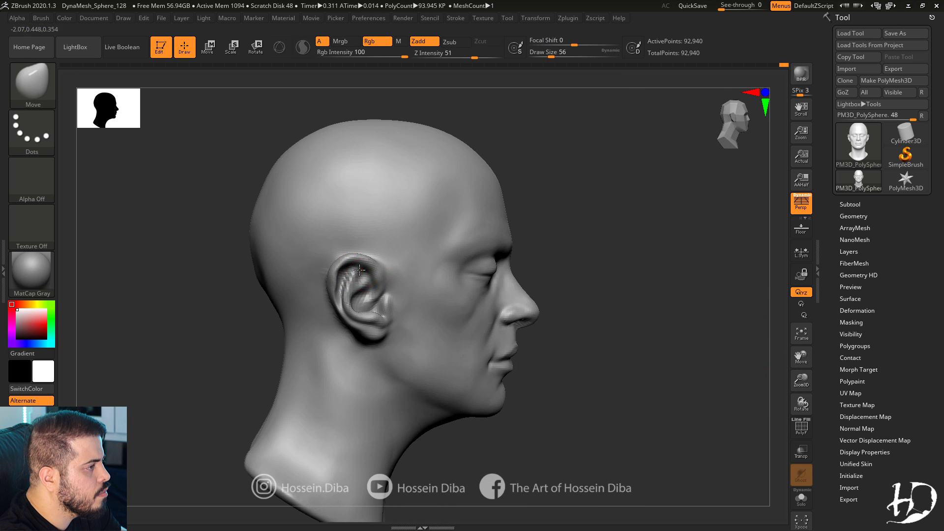
drag(344, 281, 341, 280)
alt+right_drag(343, 280, 394, 277)
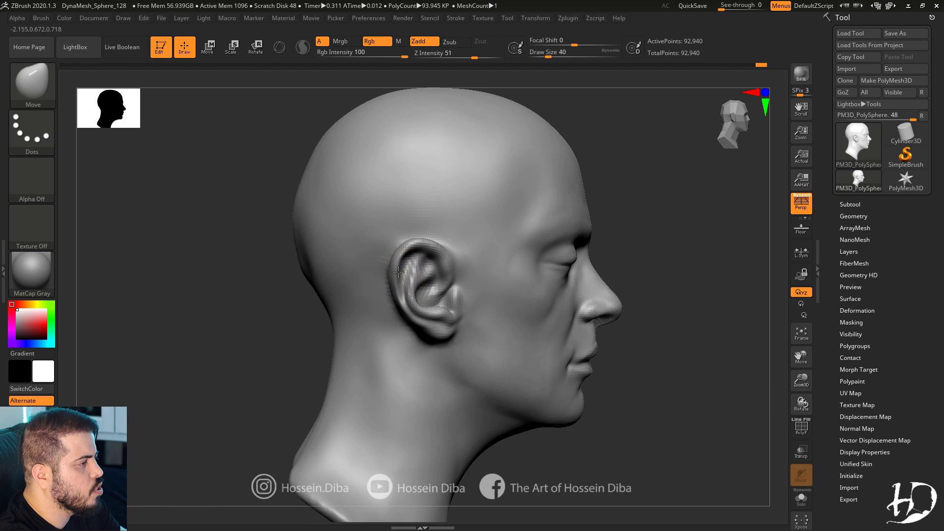
right_drag(370, 290, 322, 283)
shift+right_drag(361, 253, 404, 250)
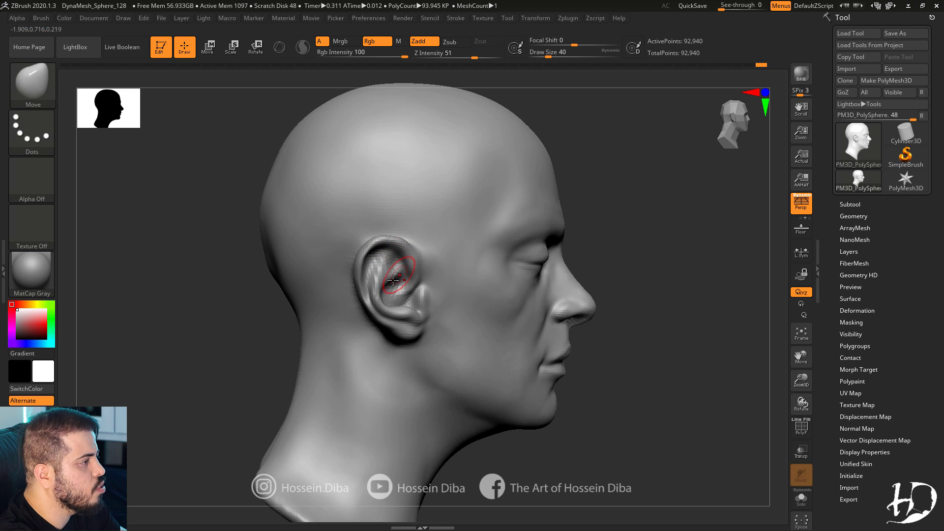
Thicken the rear rim of the ears with the Inflat brush at draw size 32.
key(b)
key(i)
key(n)
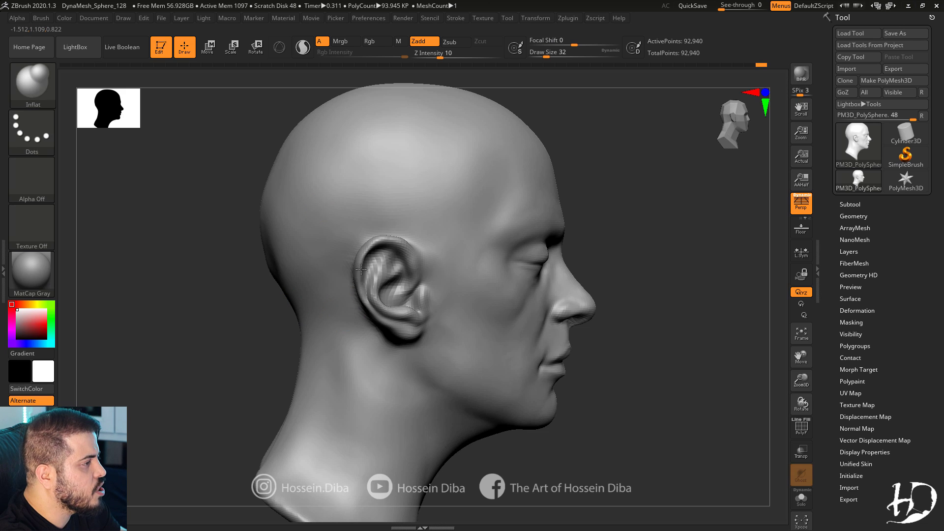
drag(361, 270, 370, 299)
Adjust the placement of the upper ears against the head with the Move brush at draw size 80.
drag(699, 345, 580, 344)
key(b)
key(m)
key(v)
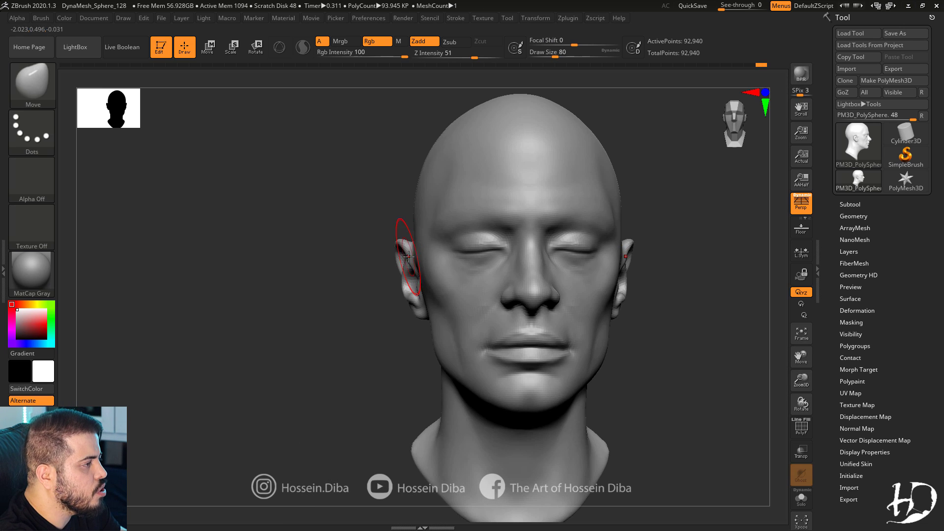
mouse_move(713, 345)
alt+mouse_down()
mouse_move(801, 360)
mouse_move(772, 339)
alt+mouse_up()
mouse_move(379, 209)
mouse_down()
mouse_move(413, 201)
mouse_move(395, 210)
mouse_up()
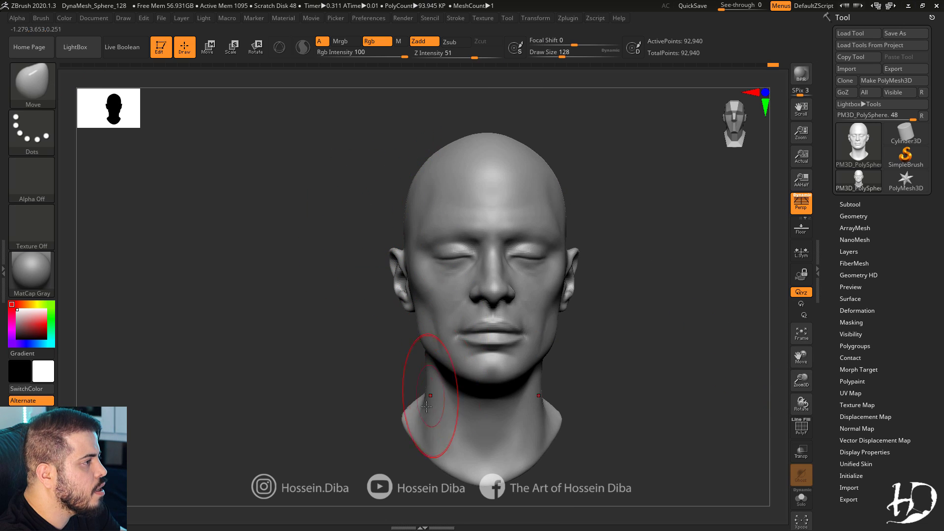
Reshape the sides of the neck with the Move brush at draw size 128, and the jaw sides at draw size 68.
drag(422, 435, 427, 445)
mouse_move(645, 418)
alt+mouse_down()
mouse_move(637, 364)
mouse_move(604, 370)
alt+mouse_up()
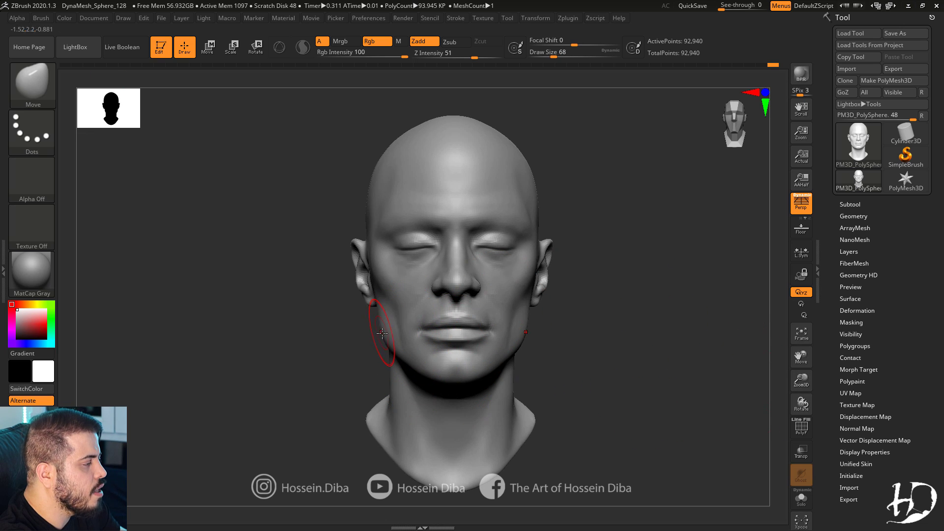
shift+drag(395, 299, 387, 301)
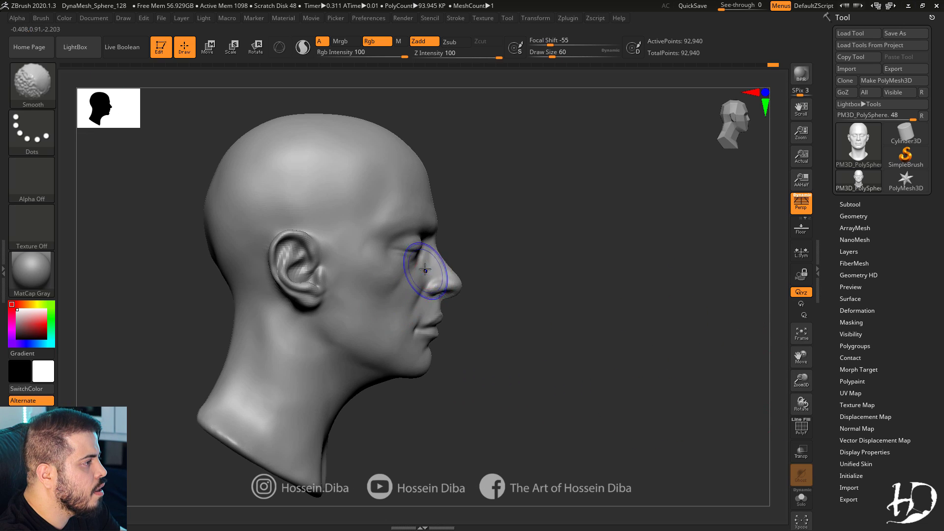
Smooth the side of the nose and refine the facial profile with the Move brush at draw sizes 40 and 48.
mouse_move(581, 334)
alt+mouse_down()
mouse_move(555, 290)
mouse_move(595, 320)
alt+mouse_up()
ctrl+right_drag(480, 291, 478, 323)
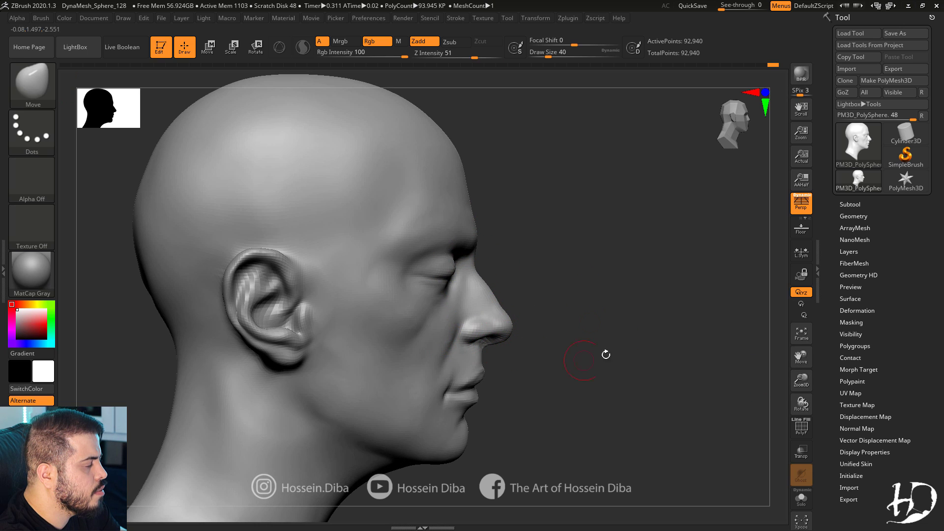
shift+drag(624, 290, 523, 292)
shift+drag(285, 289, 414, 277)
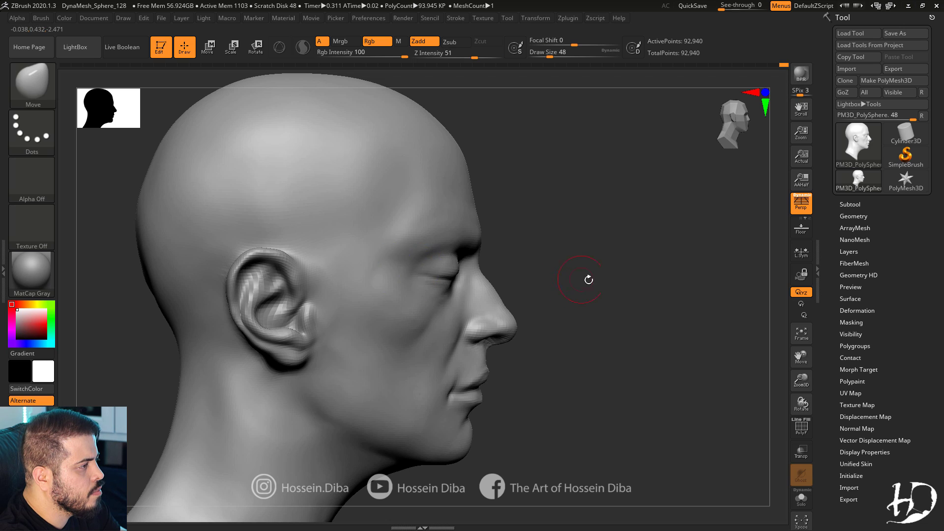
drag(588, 280, 433, 276)
mouse_move(157, 294)
mouse_down()
mouse_move(250, 299)
mouse_move(217, 300)
mouse_up()
Adjust the skull contour above and behind the ears with the Move brush at draw sizes 80, 84 and 96.
key(b)
mouse_move(566, 369)
mouse_down()
mouse_move(613, 377)
mouse_move(514, 332)
mouse_up()
drag(808, 386, 808, 408)
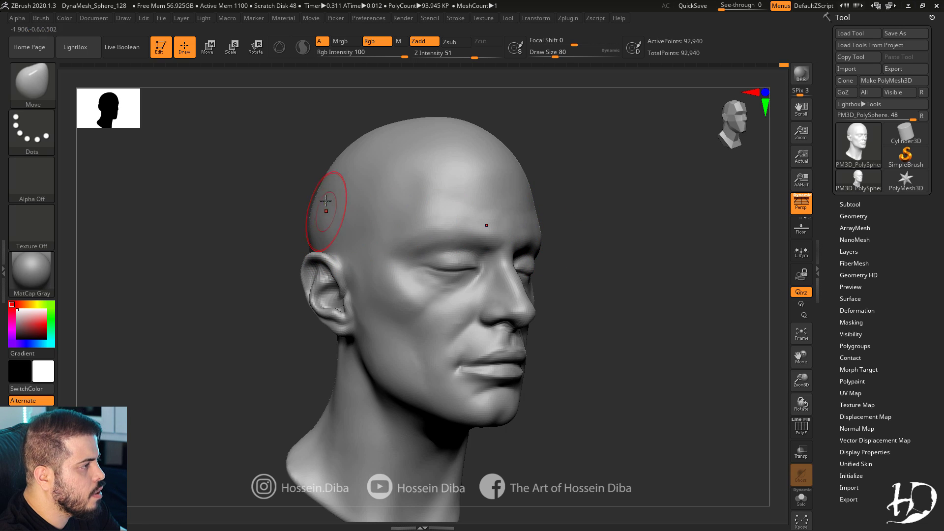
key(shift)
mouse_move(559, 274)
mouse_down()
mouse_move(534, 276)
mouse_move(553, 260)
mouse_up()
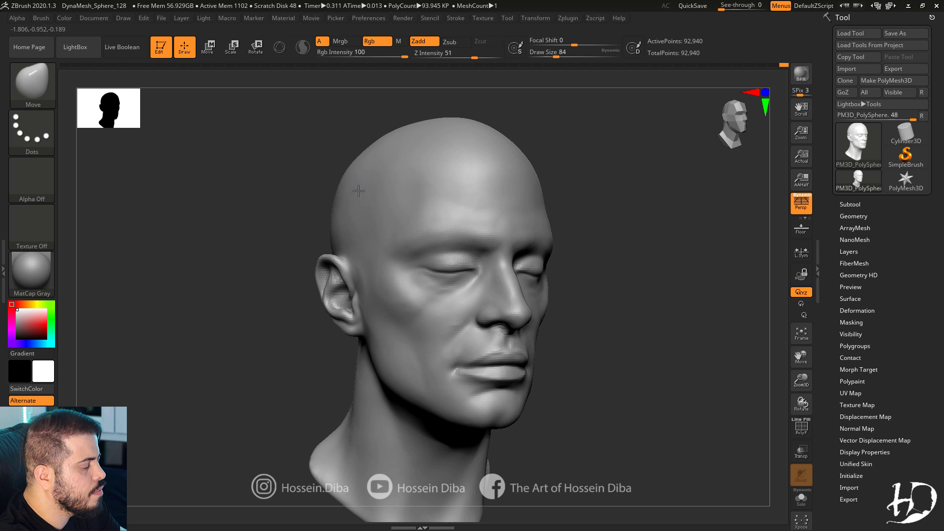
shift+drag(367, 290, 373, 280)
click(802, 334)
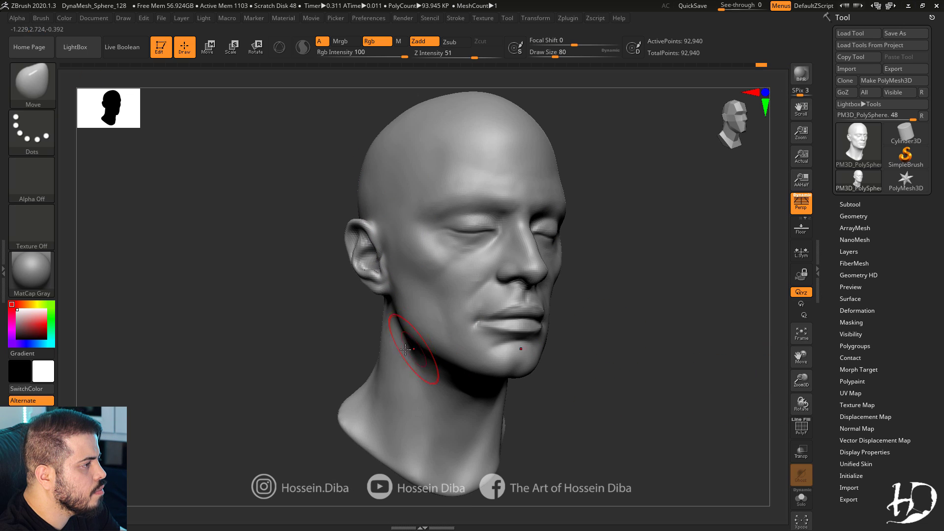
mouse_move(337, 314)
mouse_down()
mouse_move(375, 308)
mouse_move(288, 295)
mouse_up()
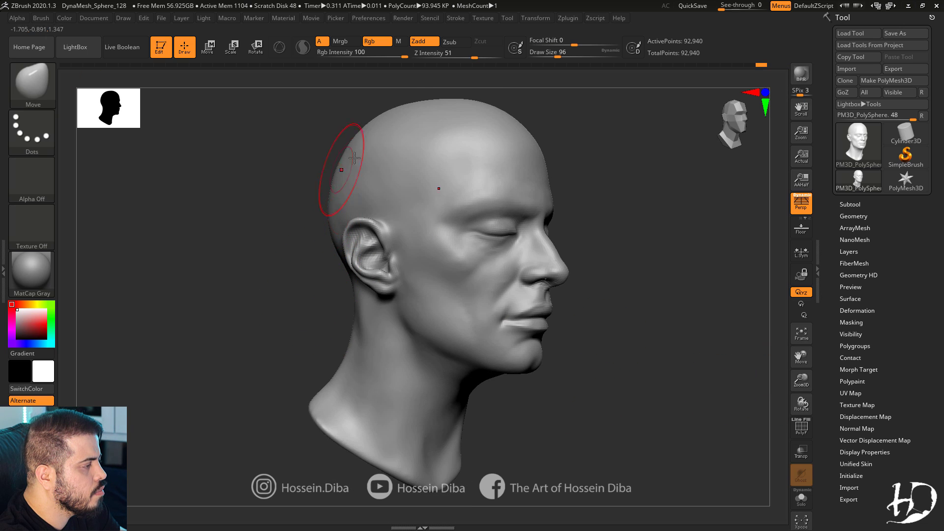
drag(252, 204, 482, 370)
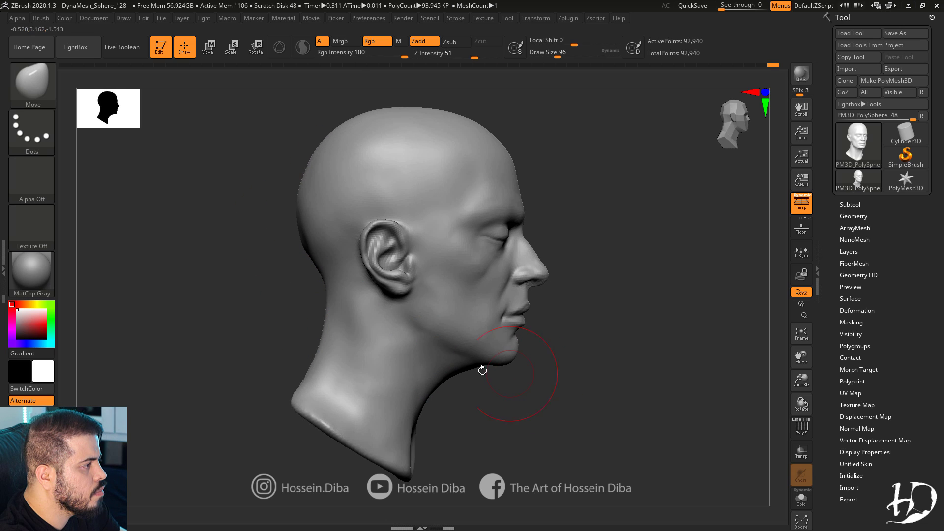
Adjust the chin and jaw profile with the Move brush at draw size 92, and the temples at draw size 56.
shift+right_drag(445, 369, 442, 343)
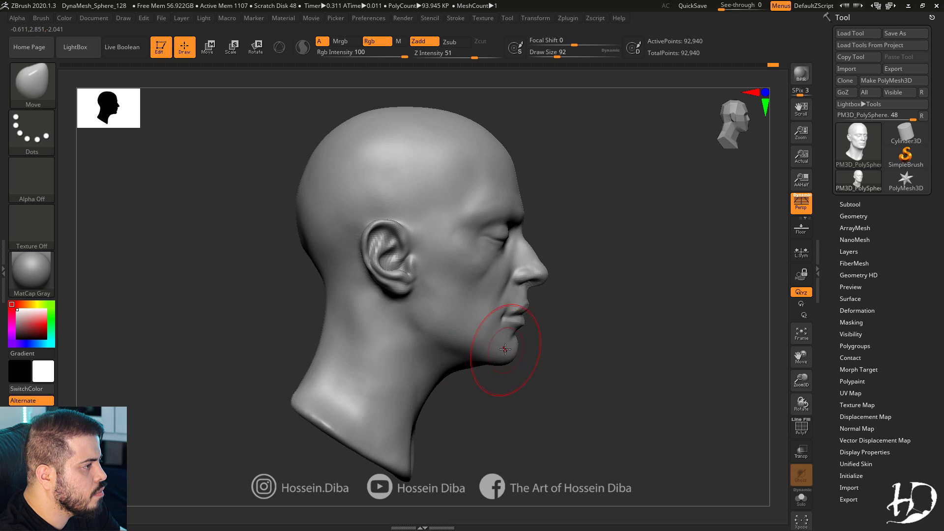
right_drag(492, 336, 458, 310)
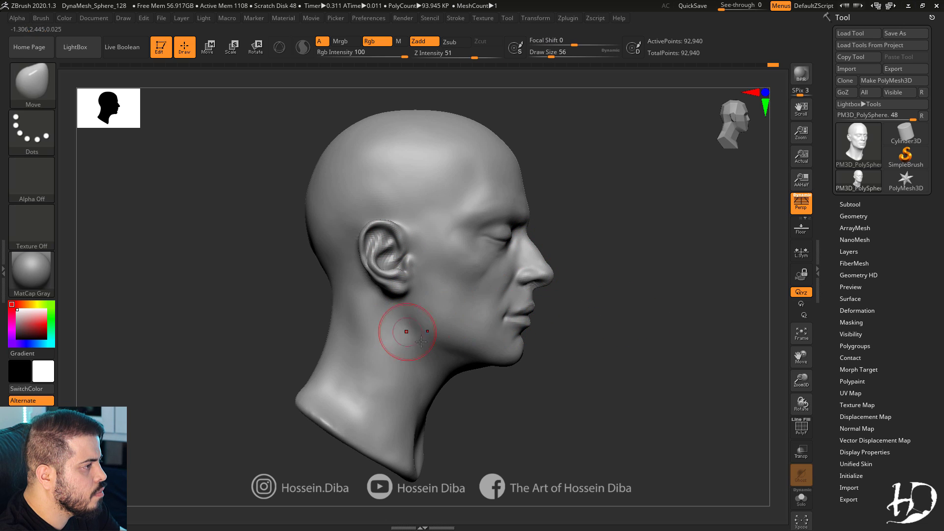
shift+right_drag(400, 330, 326, 318)
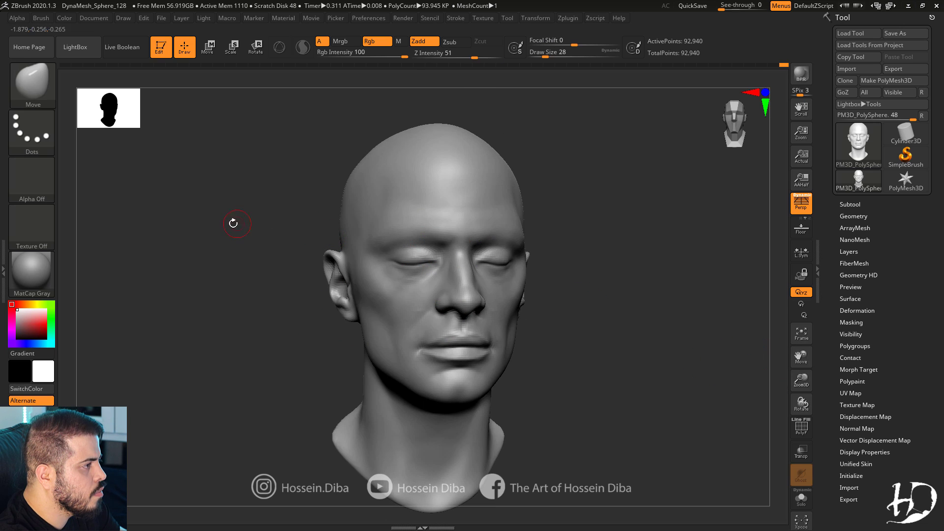
right_drag(362, 216, 369, 199)
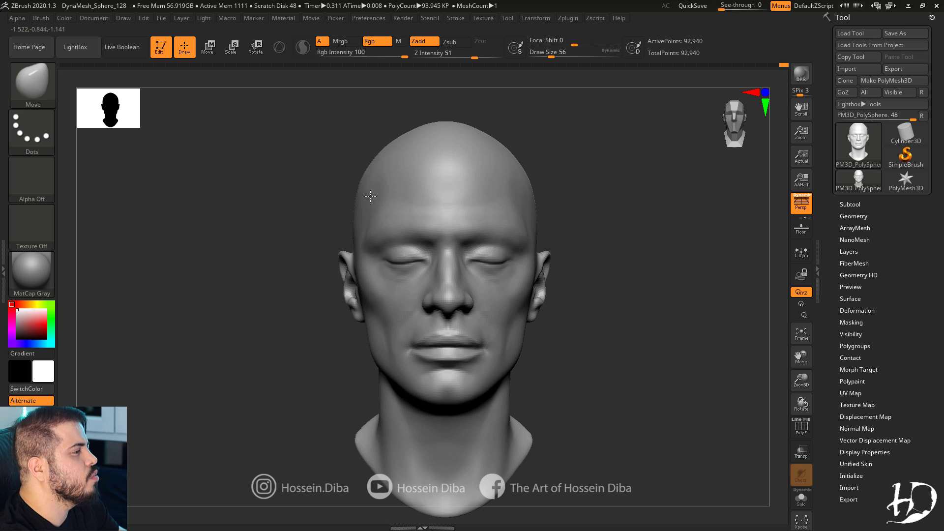
Adjust the sides of the skull above the ears with the Move brush at draw sizes 76 and 96.
right_drag(285, 243, 301, 238)
key(bracketright)
key(bracketright)
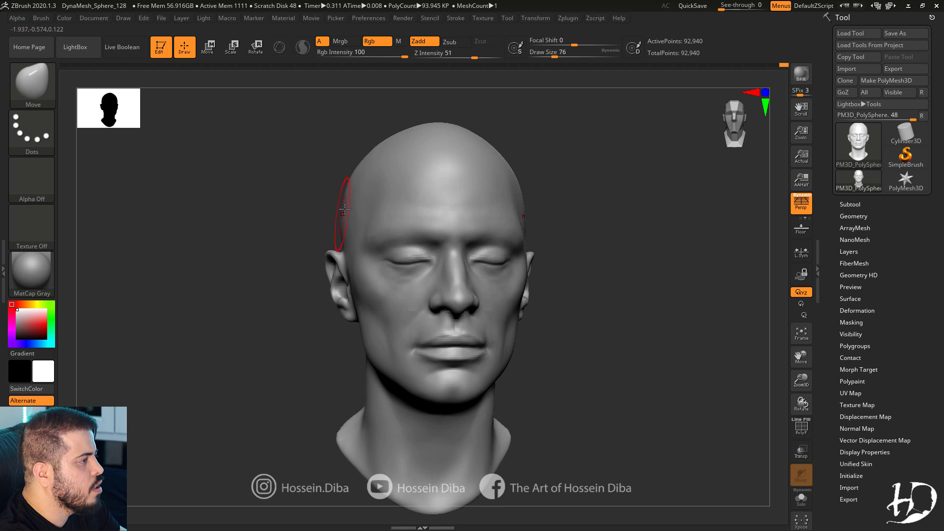
shift+right_drag(345, 211, 342, 246)
right_drag(270, 257, 324, 251)
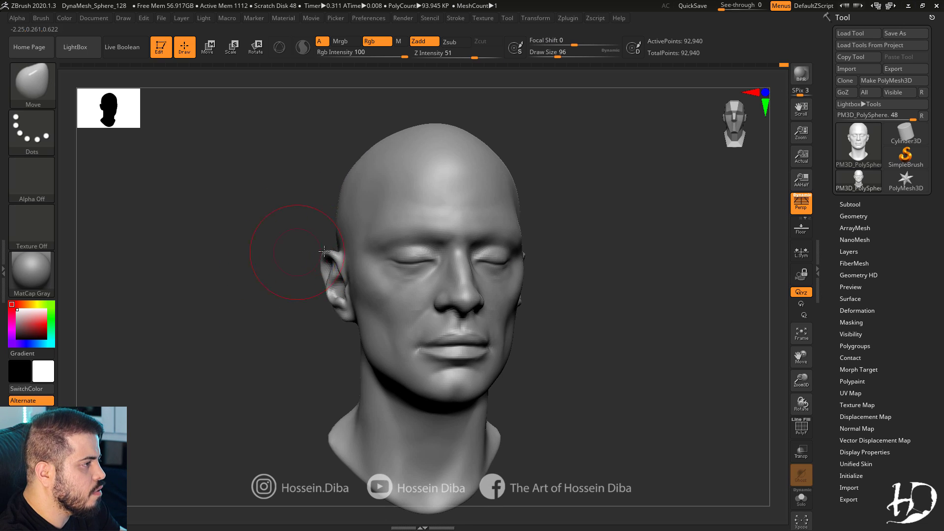
mouse_move(356, 168)
right_down()
mouse_move(331, 169)
mouse_move(413, 177)
right_up()
ctrl+right_drag(637, 322, 646, 327)
shift+right_drag(646, 327, 622, 321)
Deepen the line between the lips with the DamStandard brush at draw size 60.
key(b)
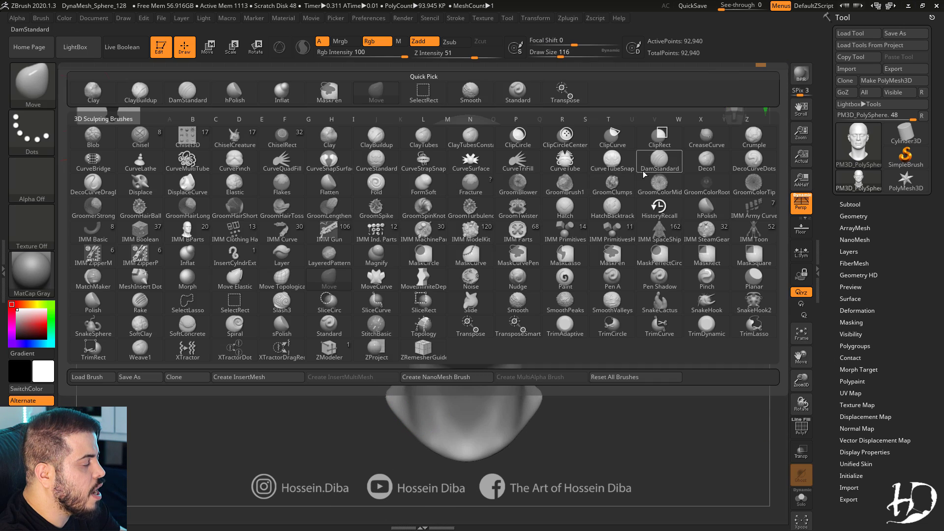
key(d)
key(s)
mouse_move(491, 410)
mouse_down()
mouse_move(471, 453)
mouse_move(498, 417)
mouse_up()
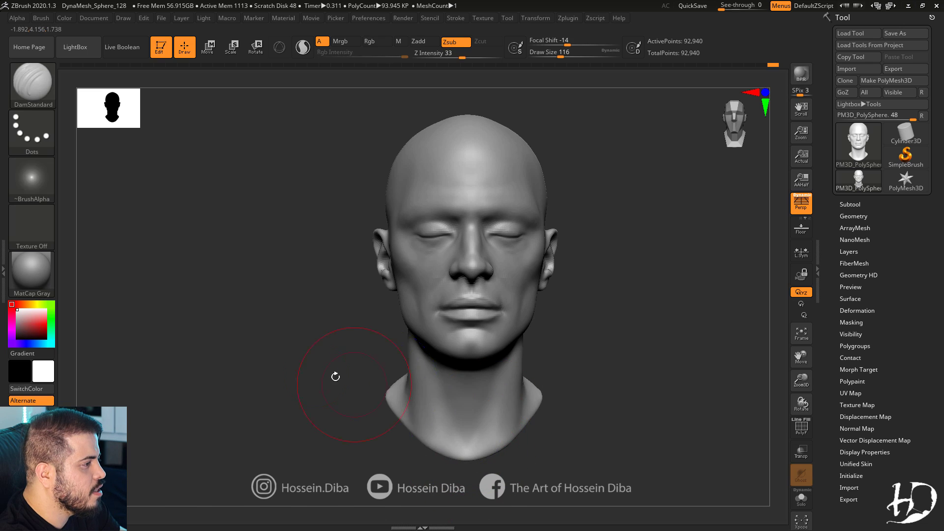
right_drag(335, 377, 536, 413)
ctrl+right_drag(768, 345, 787, 357)
alt+right_drag(787, 358, 741, 354)
key(bracketleft)
key(bracketleft)
key(bracketleft)
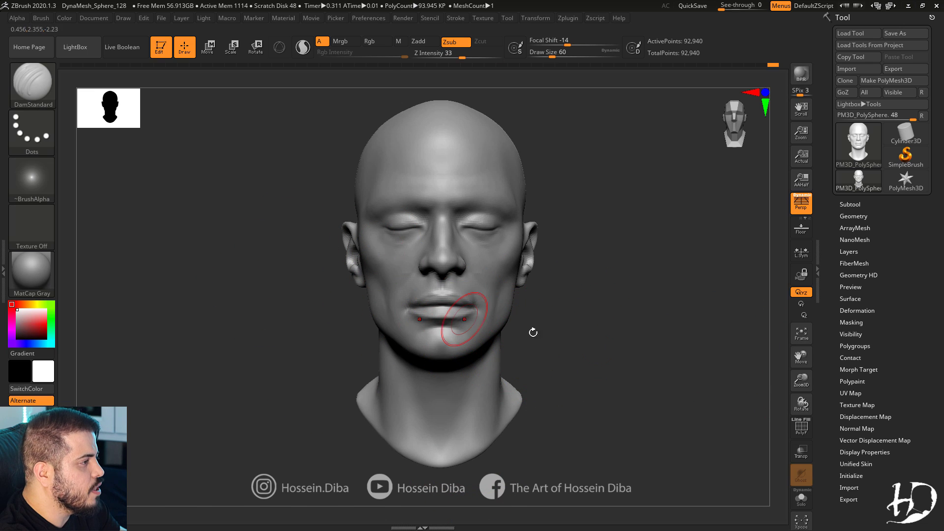
ctrl+right_drag(533, 331, 618, 325)
Adjust the lips with the Move brush at draw size 40, and build up the philtrum ridges with the Standard brush at draw size 28.
key(b)
key(m)
key(v)
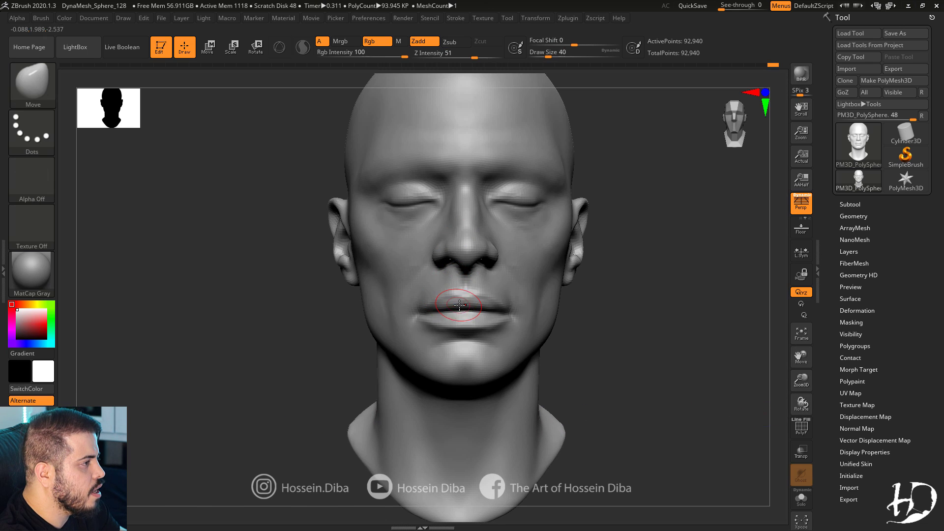
key(b)
key(s)
key(t)
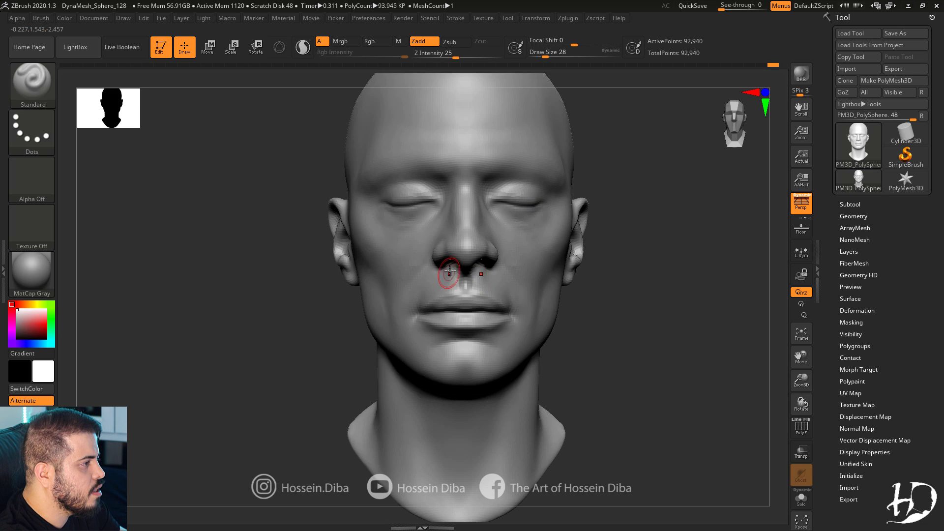
shift+drag(438, 295, 464, 280)
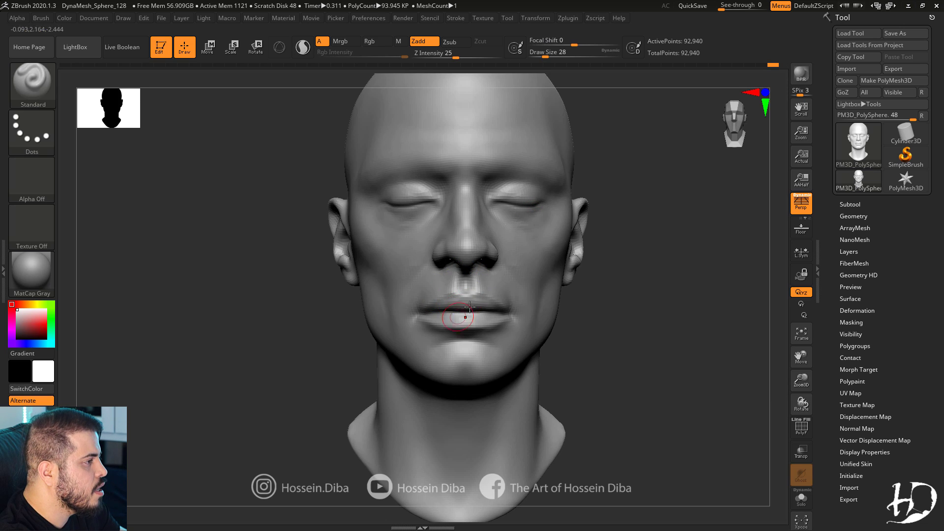
right_drag(465, 317, 497, 315)
mouse_move(424, 302)
shift+mouse_down()
mouse_move(440, 279)
mouse_move(421, 298)
shift+mouse_up()
Build up and smooth the mouth corners and the area below the lower lip with the Standard brush at draw size 28.
drag(286, 289, 318, 286)
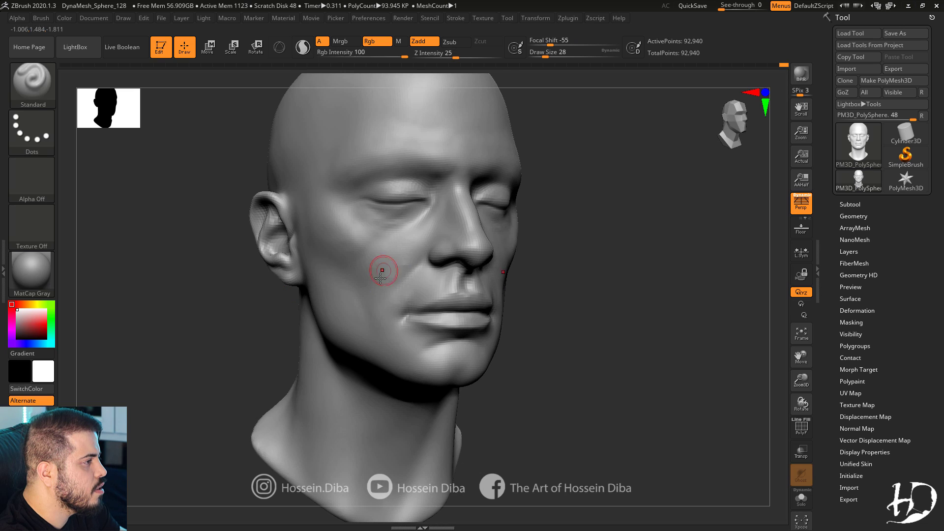
mouse_move(395, 303)
mouse_down()
mouse_move(389, 320)
mouse_move(412, 330)
mouse_up()
right_drag(455, 331, 408, 328)
drag(444, 340, 462, 339)
shift+drag(426, 356, 458, 360)
drag(660, 324, 403, 285)
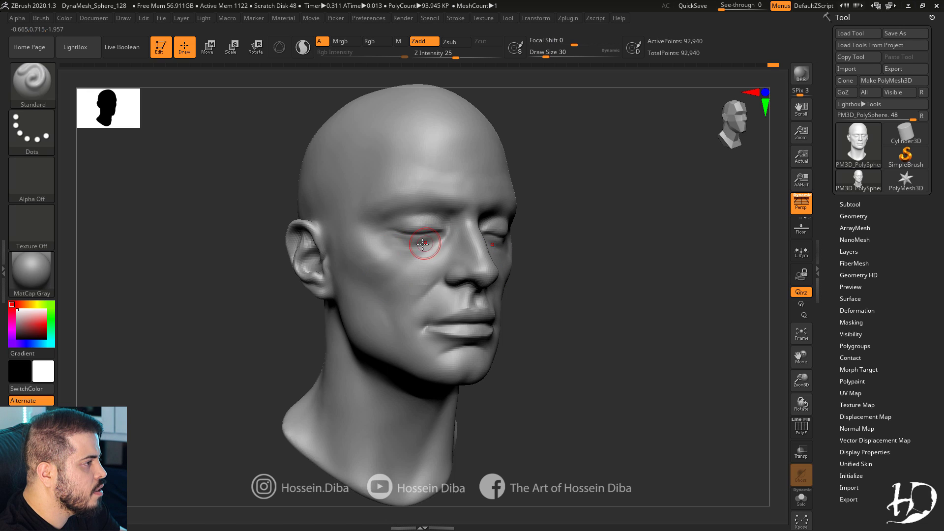
Refine and smooth the brow and under-eye areas with the Standard and Smooth brushes at draw size 30.
drag(229, 282, 261, 275)
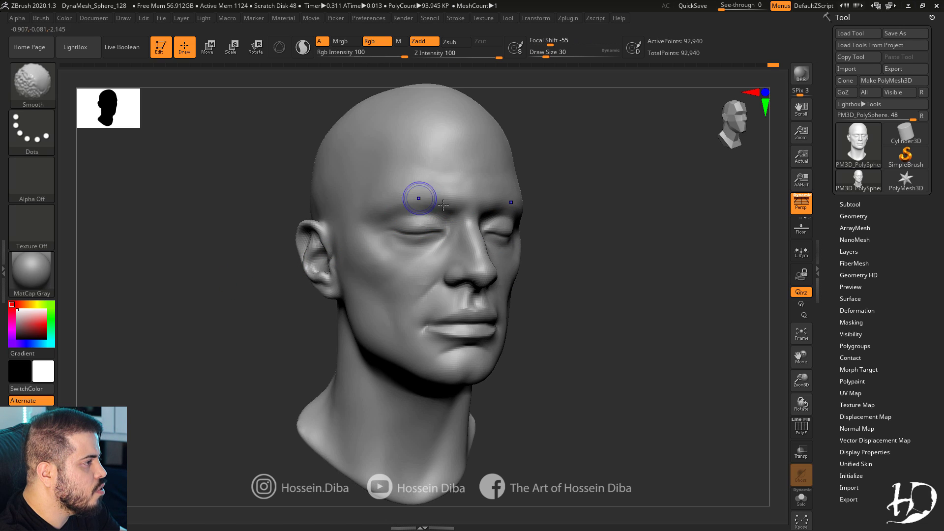
shift+drag(634, 231, 585, 236)
drag(243, 267, 283, 265)
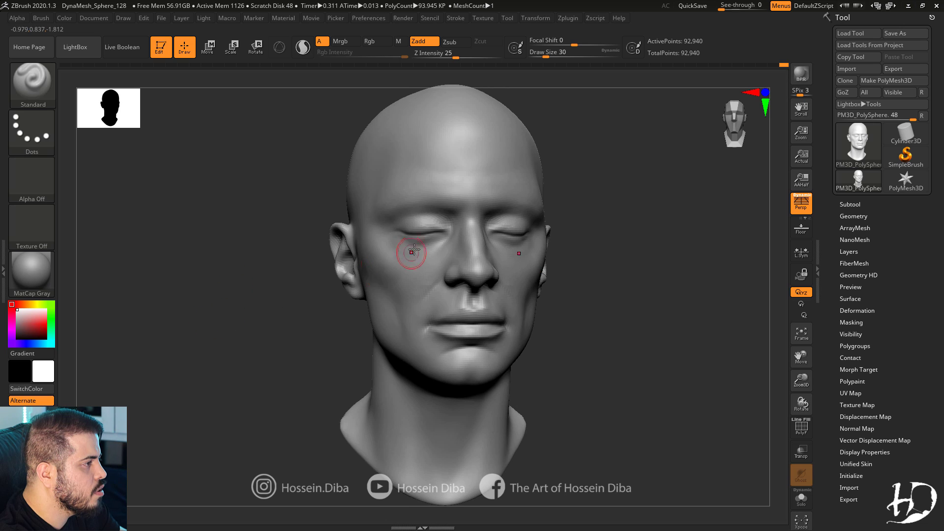
shift+drag(256, 187, 212, 167)
Adjust the ears and the sides of the jaw with the Move brush at draw sizes 42, 54 and 74.
click(33, 84)
click(376, 91)
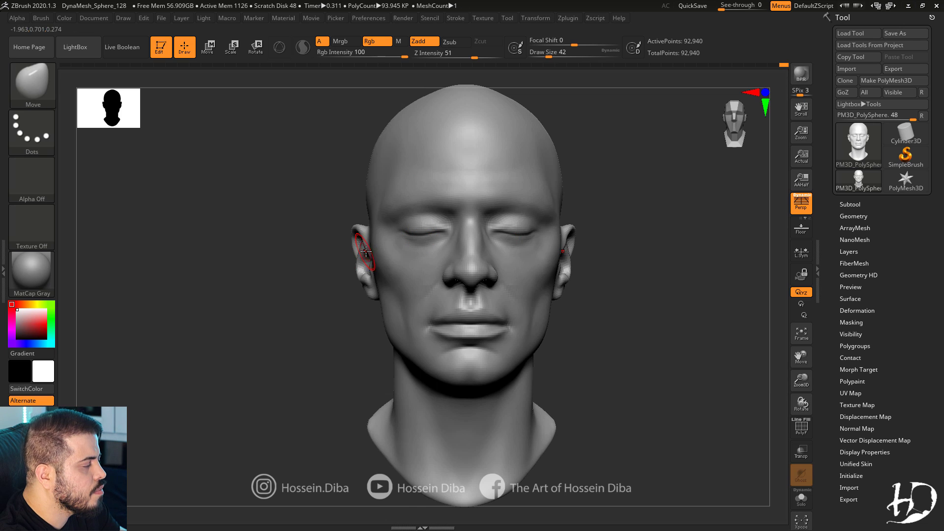
drag(363, 266, 369, 271)
key(bracketright)
key(bracketright)
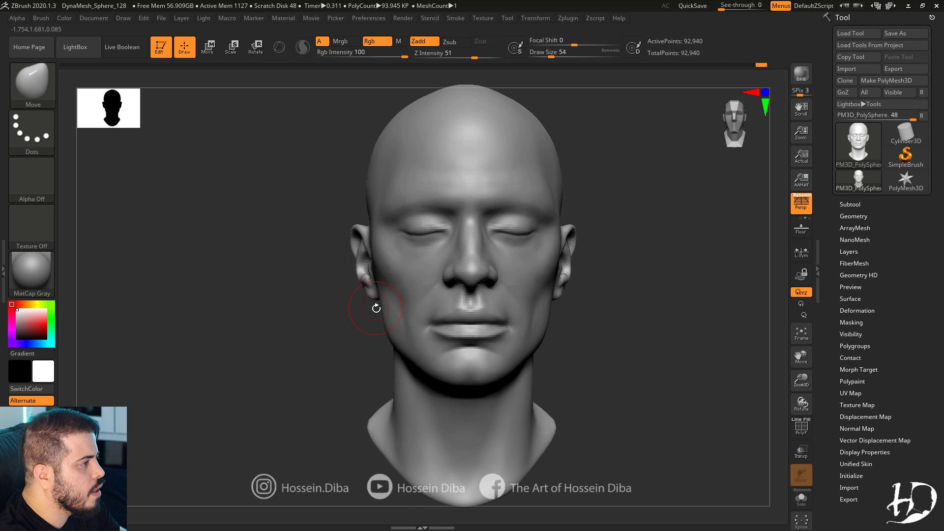
drag(315, 312, 363, 320)
mouse_move(256, 310)
mouse_down()
mouse_move(282, 299)
mouse_move(265, 297)
mouse_up()
drag(800, 380, 797, 396)
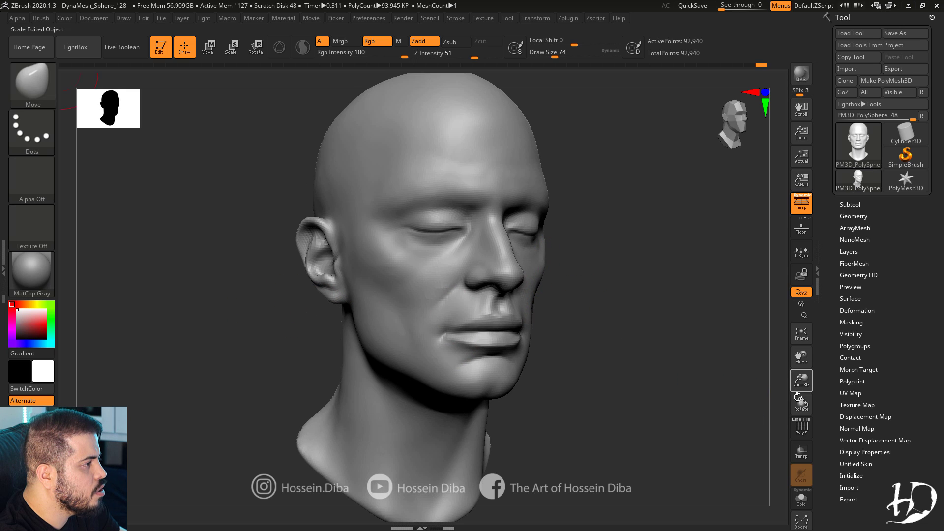
drag(562, 362, 551, 259)
drag(609, 302, 212, 280)
drag(767, 370, 697, 377)
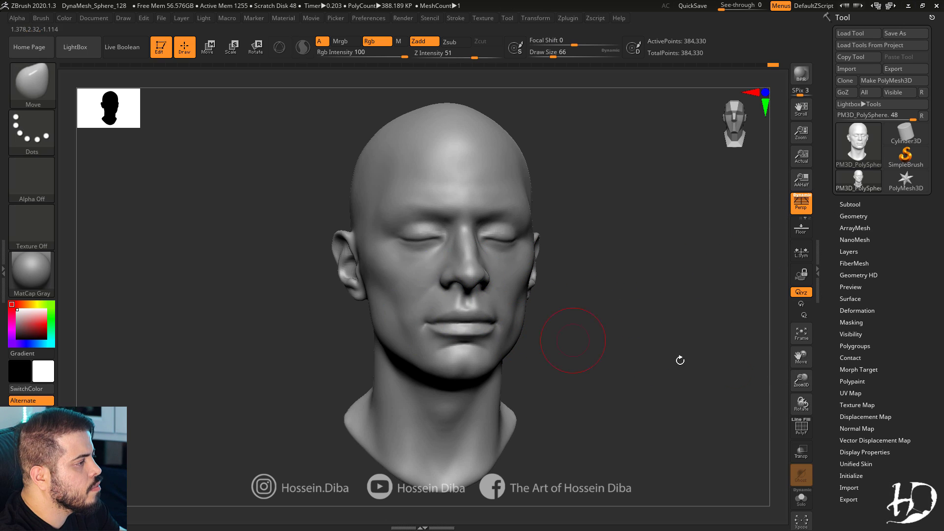
Refine the nose bridge between the eyes with the Move brush at draw size 30.
mouse_move(679, 358)
alt+mouse_down()
mouse_move(453, 270)
mouse_move(790, 374)
mouse_move(784, 388)
alt+mouse_up()
shift+drag(464, 231, 470, 247)
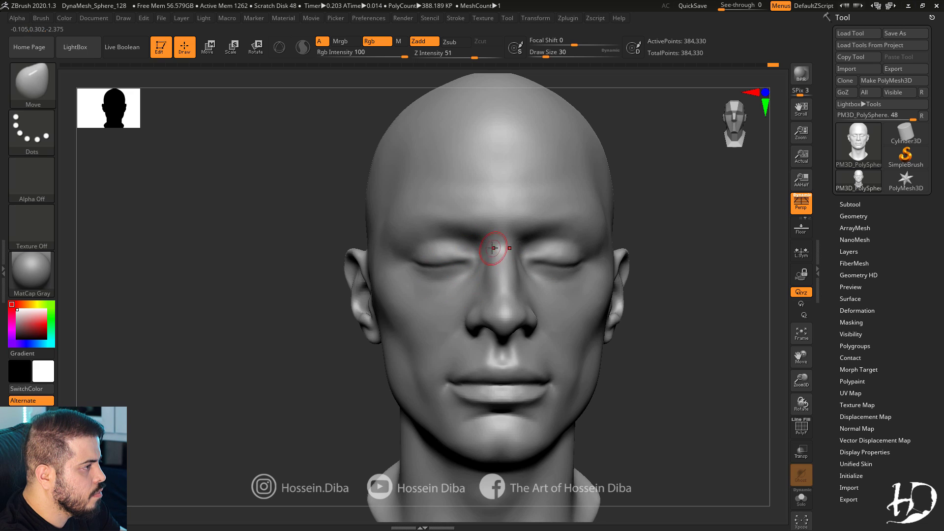
drag(644, 378, 726, 388)
Smooth the ear at draw size 46 and thicken its outer rim with the Inflat brush at draw size 58.
drag(799, 381, 787, 329)
drag(728, 335, 659, 329)
drag(295, 285, 286, 277)
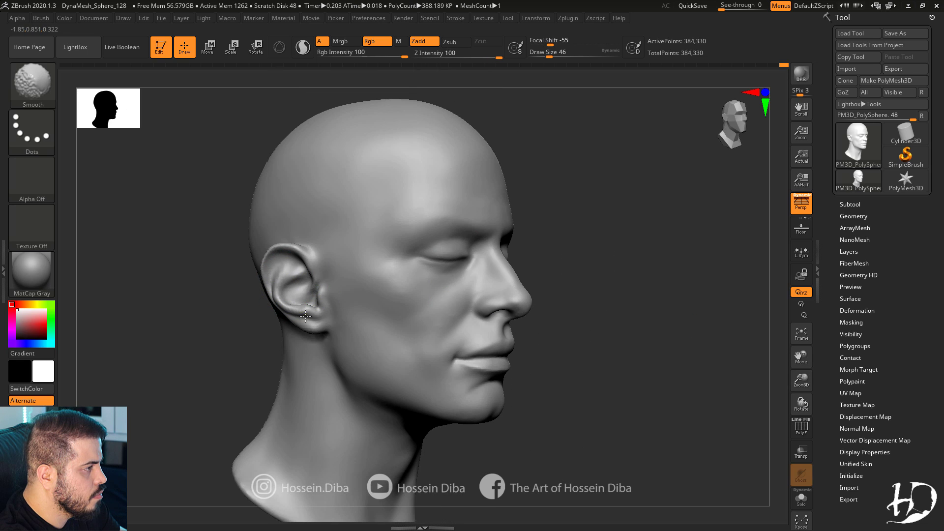
key(b)
key(i)
key(n)
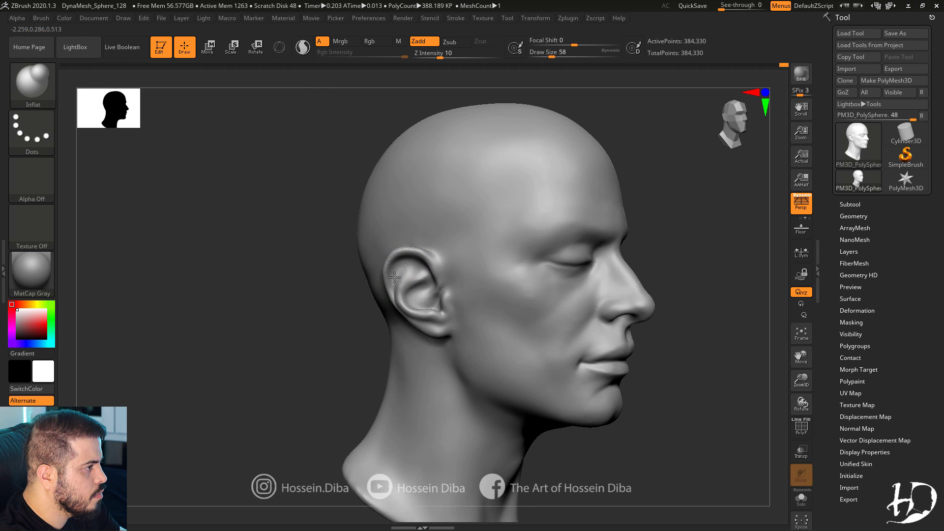
drag(395, 278, 395, 299)
drag(325, 315, 236, 310)
Reshape the ears from the front with the Move brush at draw size 58.
key(b)
key(m)
key(v)
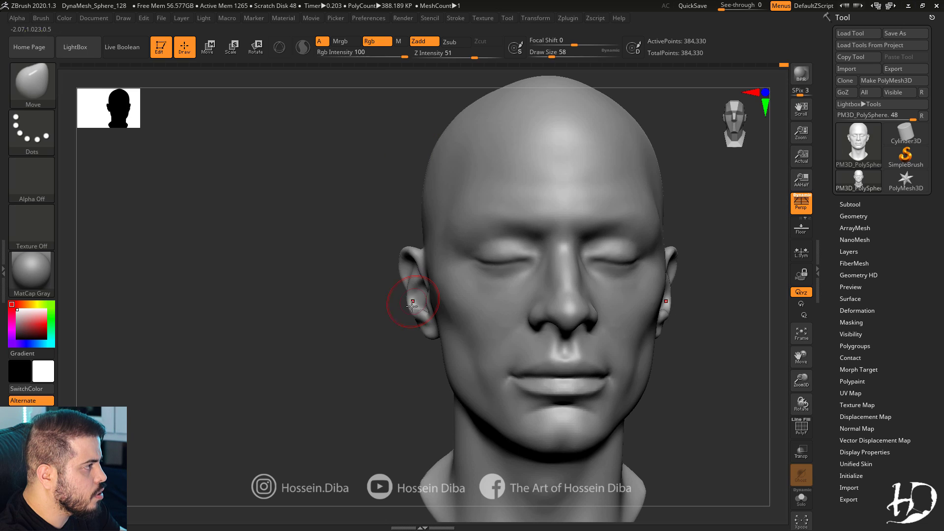
drag(805, 381, 803, 347)
shift+drag(337, 355, 314, 351)
key(bracketright)
shift+drag(231, 339, 388, 352)
Adjust the chin profile below the lower lip with the Move brush at draw size 106.
drag(751, 380, 589, 313)
mouse_move(790, 375)
mouse_down()
mouse_move(786, 364)
mouse_move(595, 285)
mouse_up()
drag(563, 316, 588, 400)
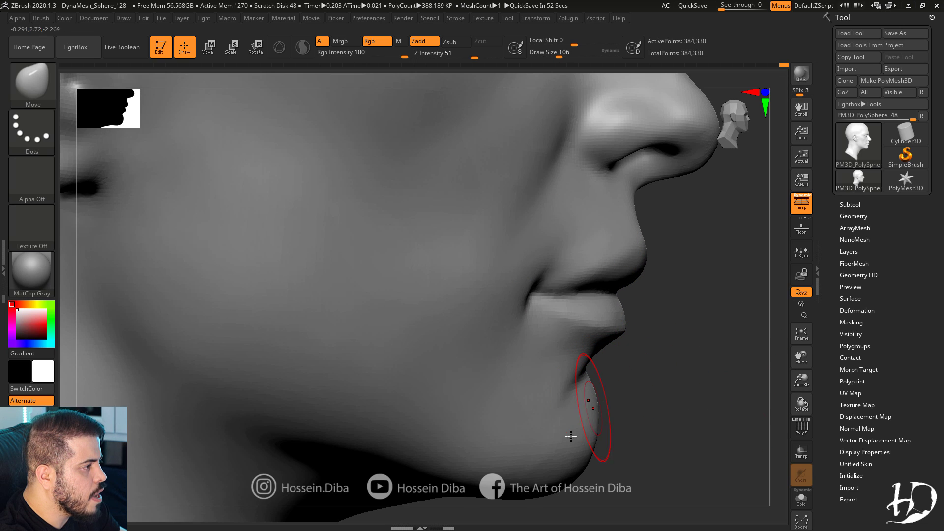
Sharpen the line between the lips with the DamStandard brush at draw size 66, and smooth the upper lip.
key(b)
mouse_move(738, 379)
mouse_down()
mouse_move(688, 374)
mouse_move(698, 335)
mouse_up()
key(d)
key(s)
key(bracketleft)
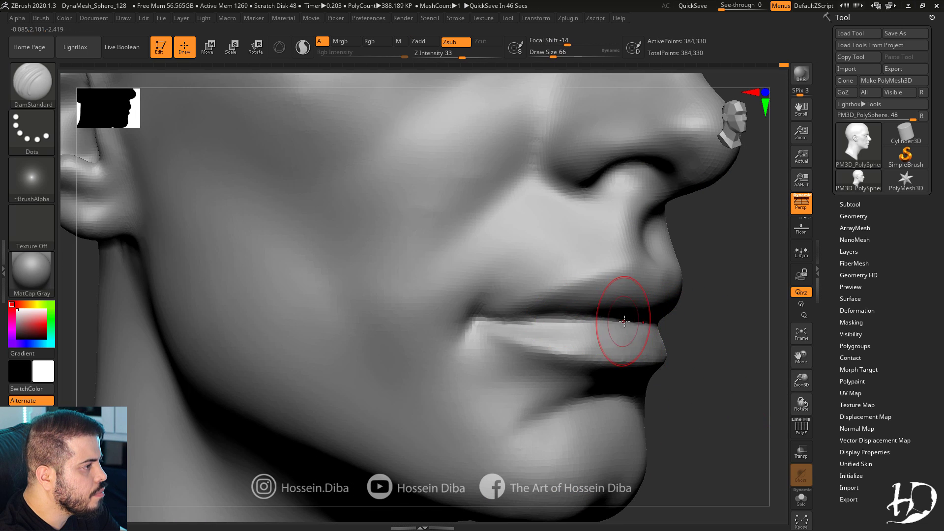
drag(576, 315, 598, 317)
mouse_move(703, 338)
mouse_down()
mouse_move(354, 341)
mouse_move(443, 339)
mouse_up()
drag(541, 321, 486, 321)
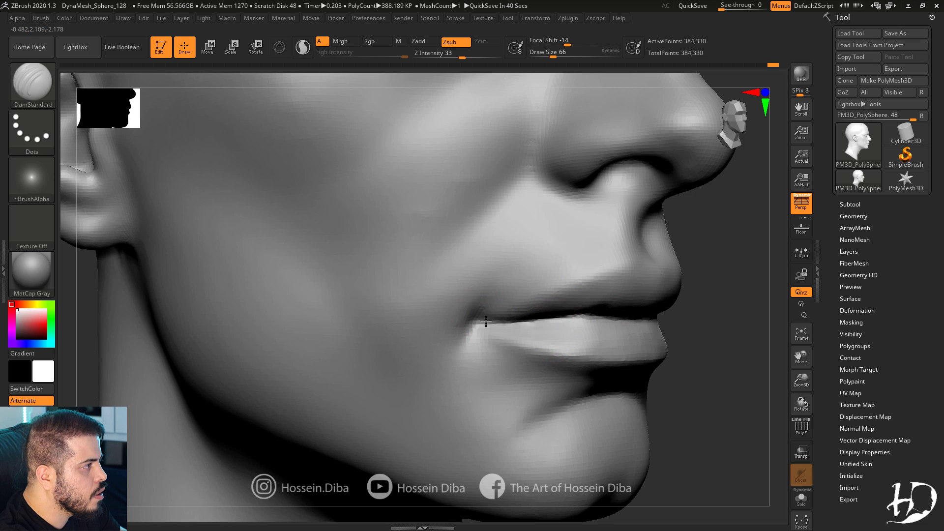
drag(783, 367, 539, 367)
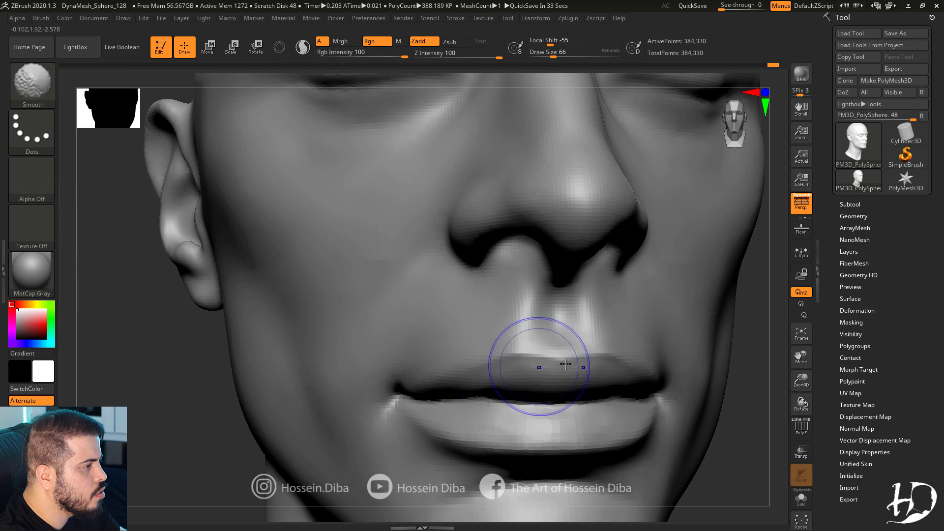
Carve the crease around the nostril wing with the DamStandard brush at draw size 66 and soften it with smoothing.
drag(217, 370, 418, 314)
alt+drag(753, 295, 728, 354)
mouse_move(509, 268)
mouse_down()
mouse_move(426, 319)
mouse_move(350, 390)
mouse_up()
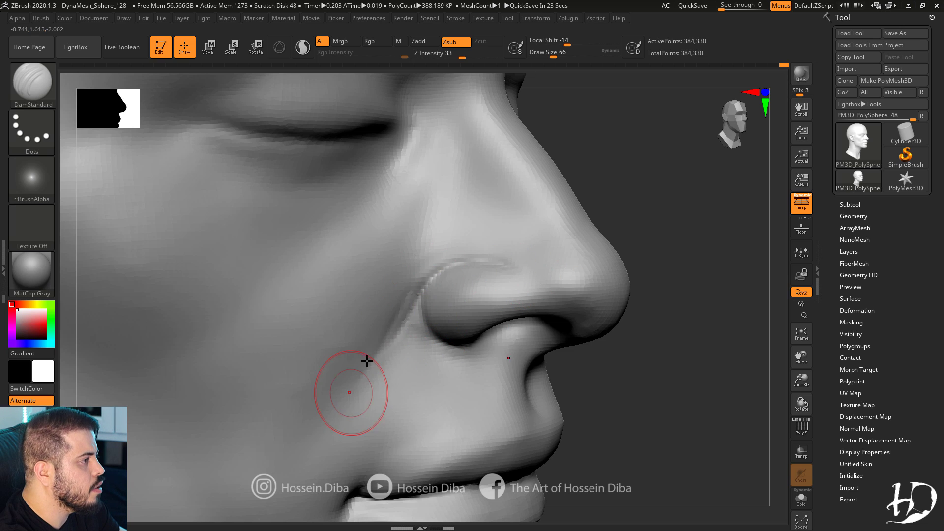
mouse_move(418, 308)
mouse_down()
mouse_move(315, 433)
mouse_move(471, 247)
mouse_up()
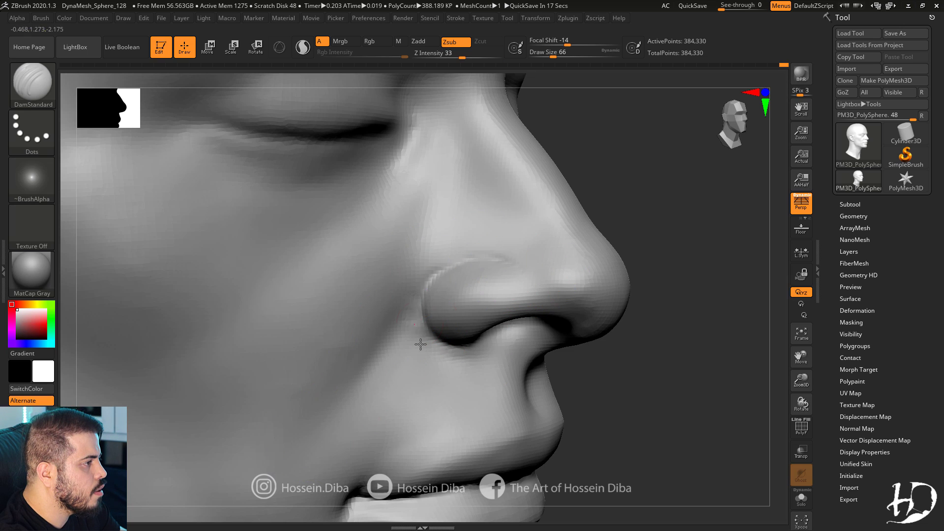
shift+drag(422, 334, 502, 263)
Sharpen the closed-eye line and carve the upper eyelid crease with the DamStandard brush at draw size 38.
drag(679, 351, 482, 339)
alt+drag(747, 423, 736, 354)
drag(197, 344, 384, 345)
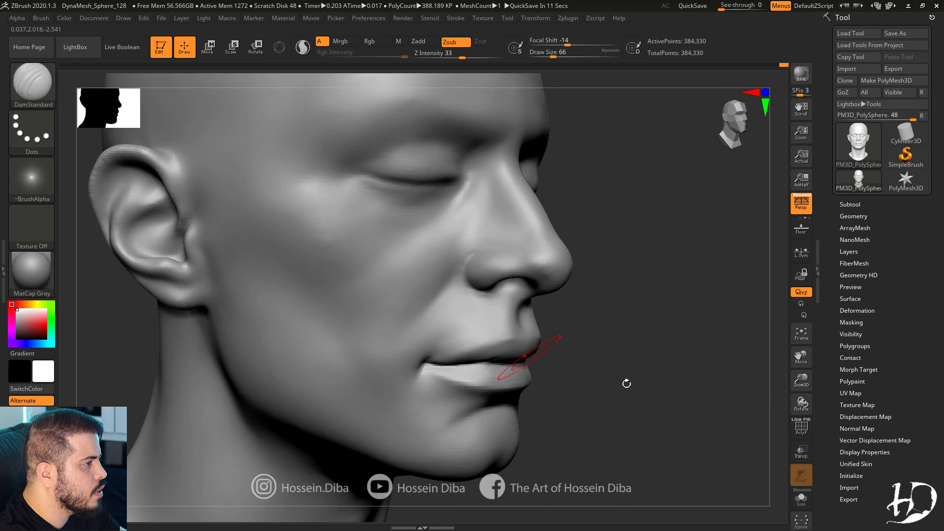
drag(626, 384, 482, 376)
alt+drag(766, 352, 762, 411)
mouse_move(477, 289)
mouse_down()
mouse_move(427, 295)
mouse_move(436, 294)
mouse_up()
key([)
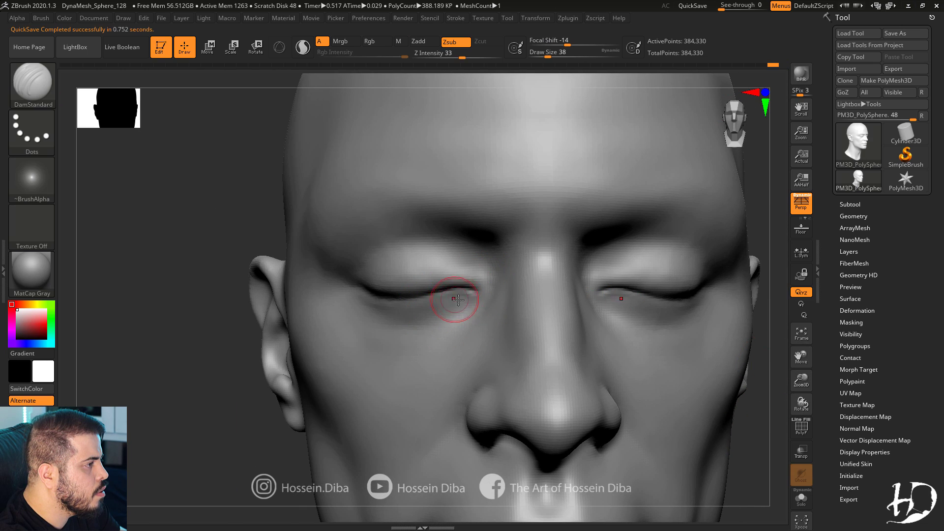
right_drag(458, 299, 414, 290)
right_drag(213, 326, 408, 268)
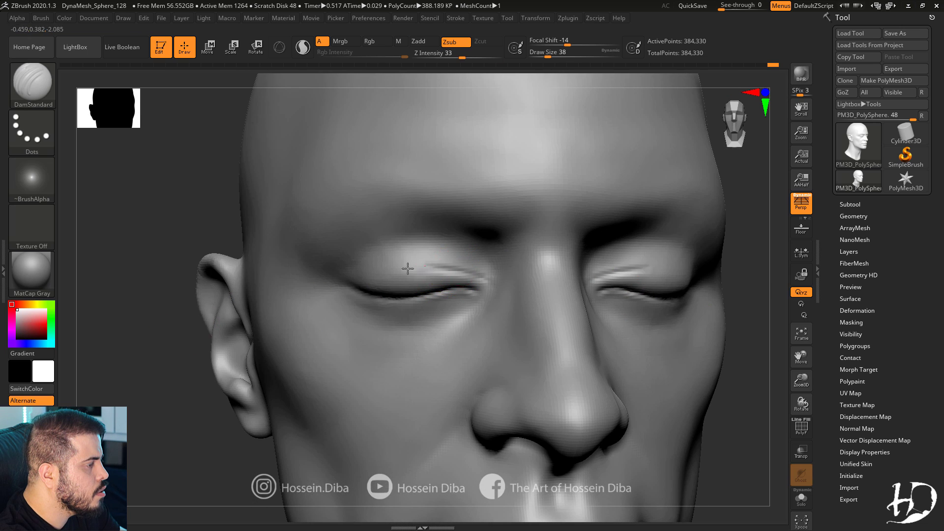
Extend the eyelid creases and define the eye corners with the DamStandard brush at draw sizes 38 and 26.
mouse_move(793, 380)
ctrl+right_down()
mouse_move(772, 373)
mouse_move(797, 380)
mouse_move(785, 376)
ctrl+right_up()
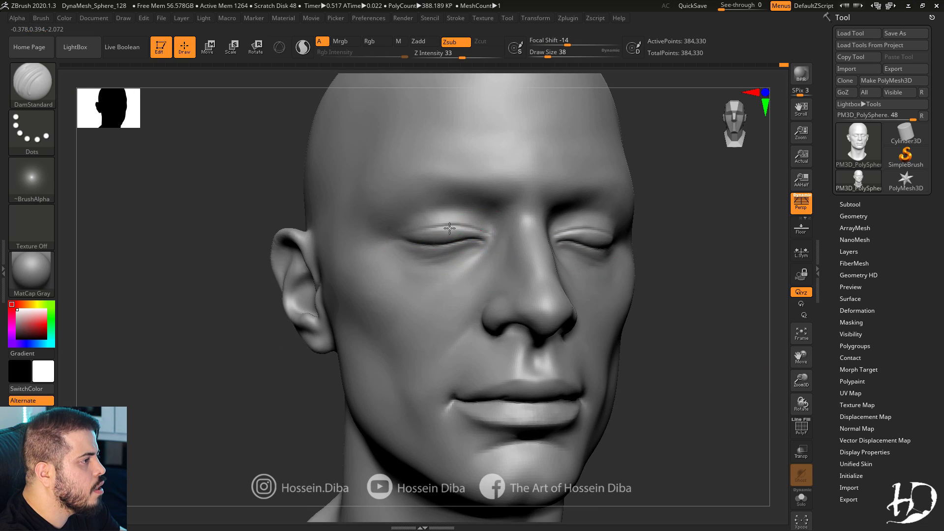
right_drag(436, 214, 392, 259)
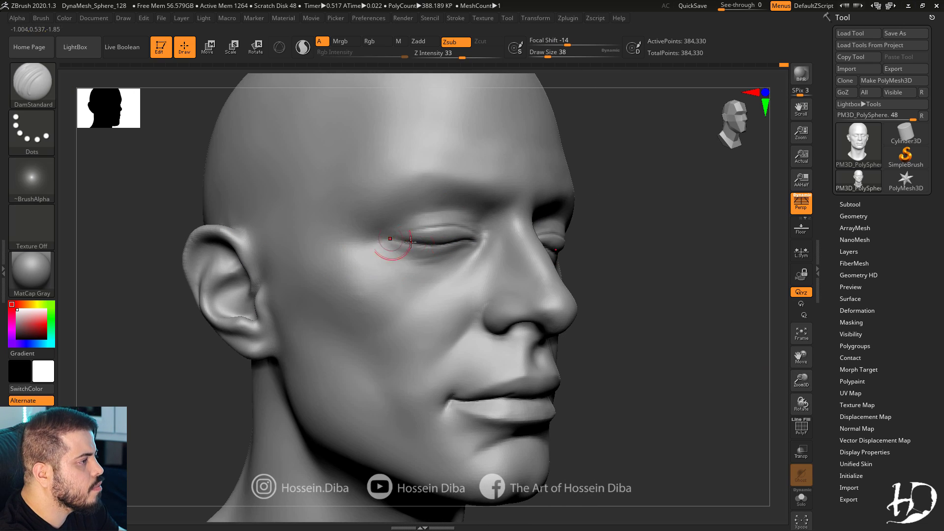
right_drag(667, 323, 461, 239)
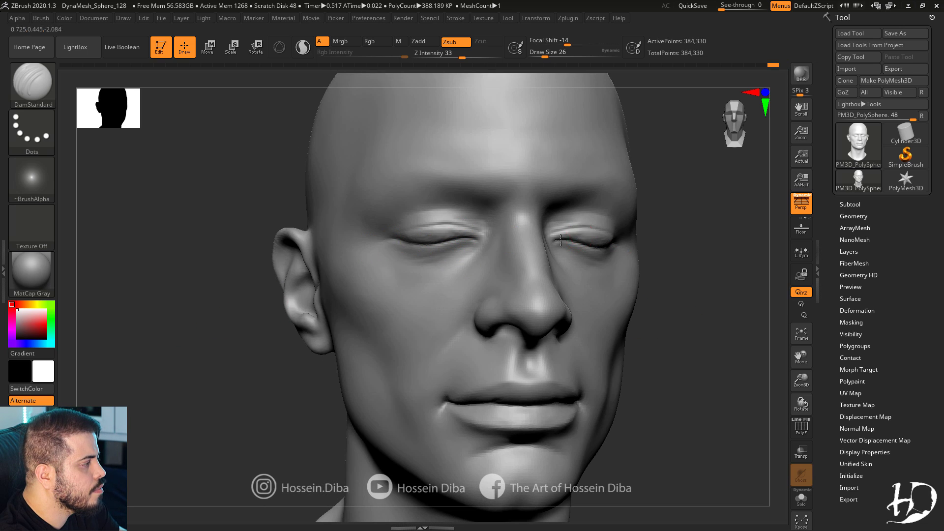
mouse_move(561, 240)
ctrl+right_down()
mouse_move(418, 231)
mouse_move(433, 263)
ctrl+right_up()
drag(667, 318, 620, 320)
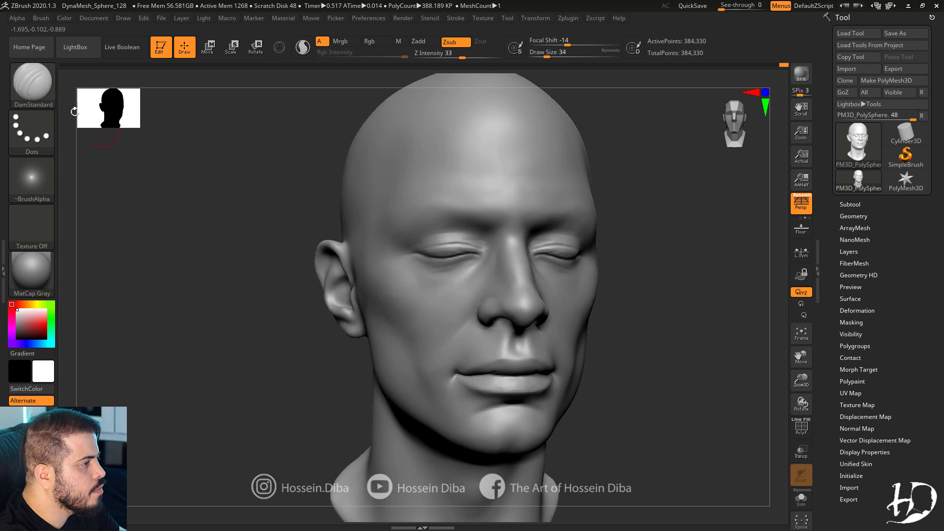
Refine and smooth the mouth corners with the Standard brush at draw size 38.
key(b)
key(s)
key(t)
key(shift)
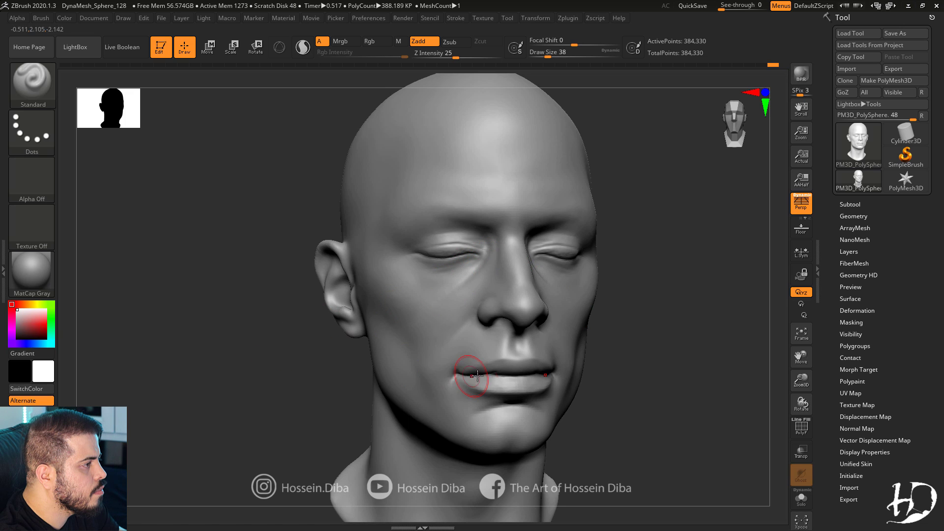
shift+drag(662, 380, 609, 380)
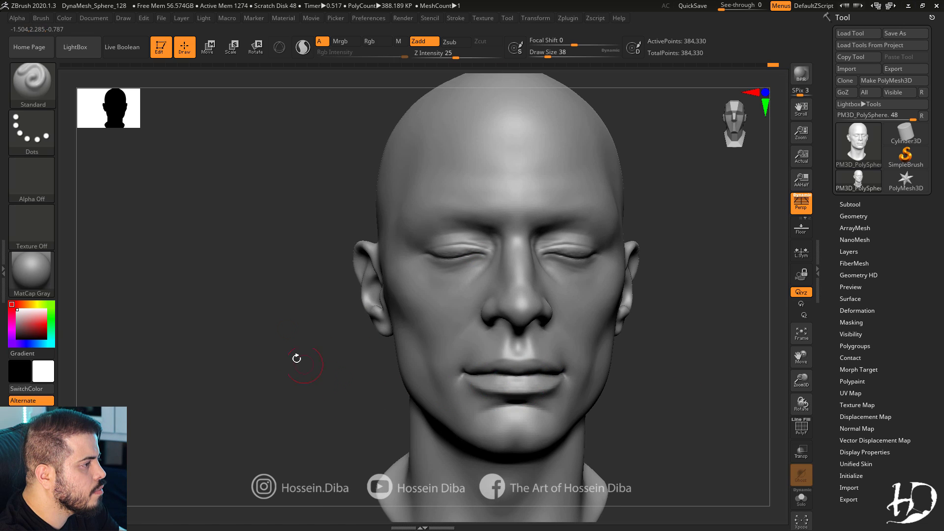
Build up the eyebrow ridges above the closed eyes with the Standard brush at draw sizes 50 and 30.
key(b)
key(m)
key(v)
shift+right_drag(481, 390, 436, 390)
key(b)
key(s)
key(t)
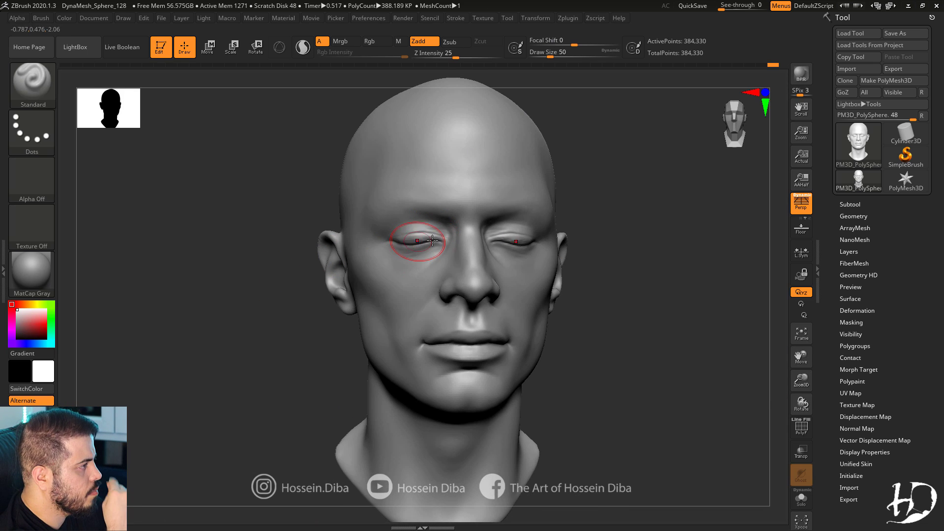
mouse_move(388, 224)
shift+right_down()
mouse_move(563, 270)
mouse_move(380, 218)
mouse_move(427, 210)
mouse_move(397, 208)
shift+right_up()
key(bracketleft)
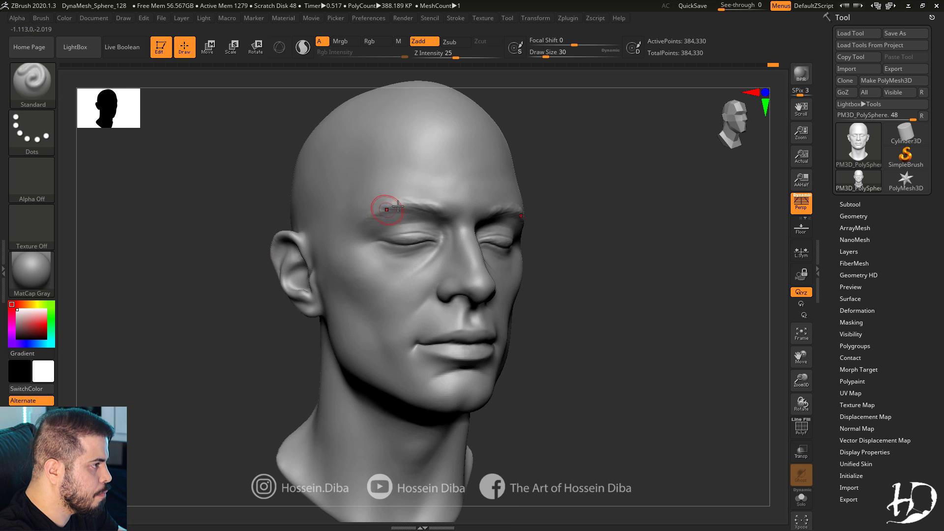
Refine the brows and the area between brow and upper eyelid with the Standard brush at draw sizes 34 and 46.
right_drag(651, 312, 443, 215)
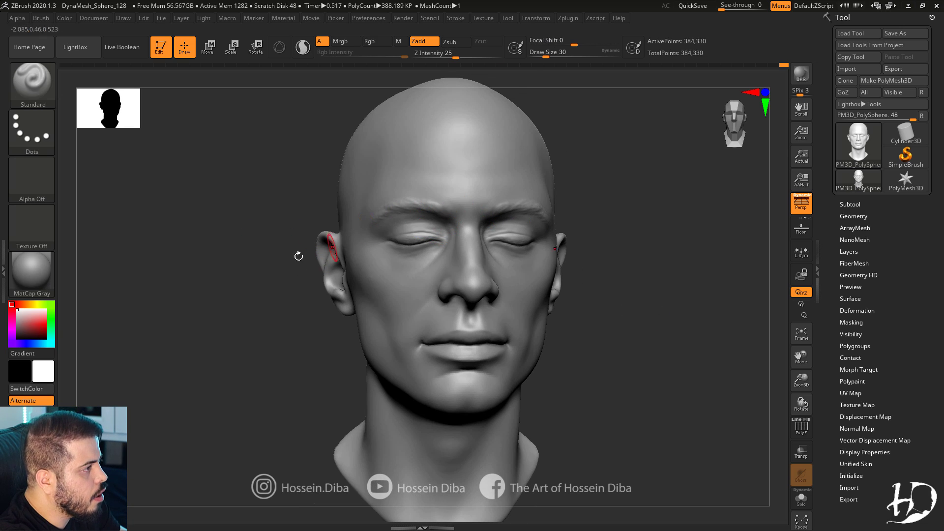
right_drag(299, 256, 346, 257)
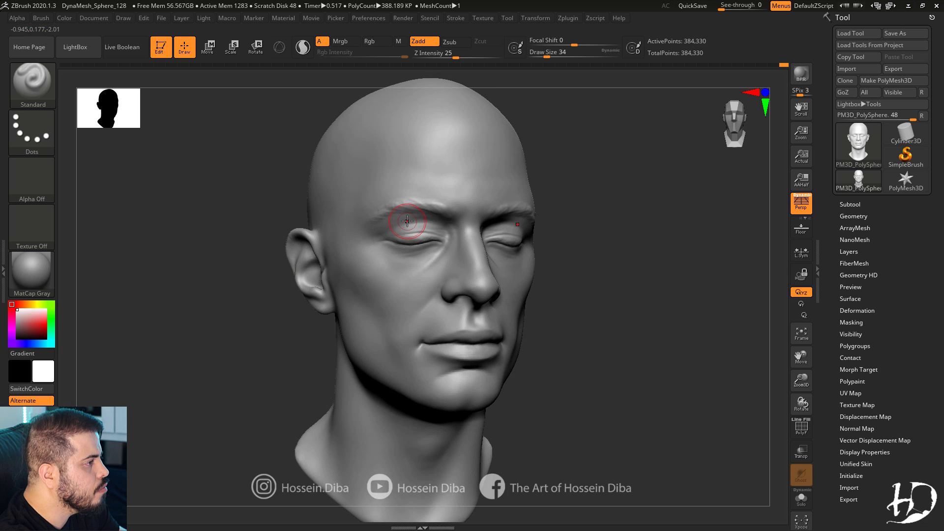
shift+right_drag(377, 236, 415, 217)
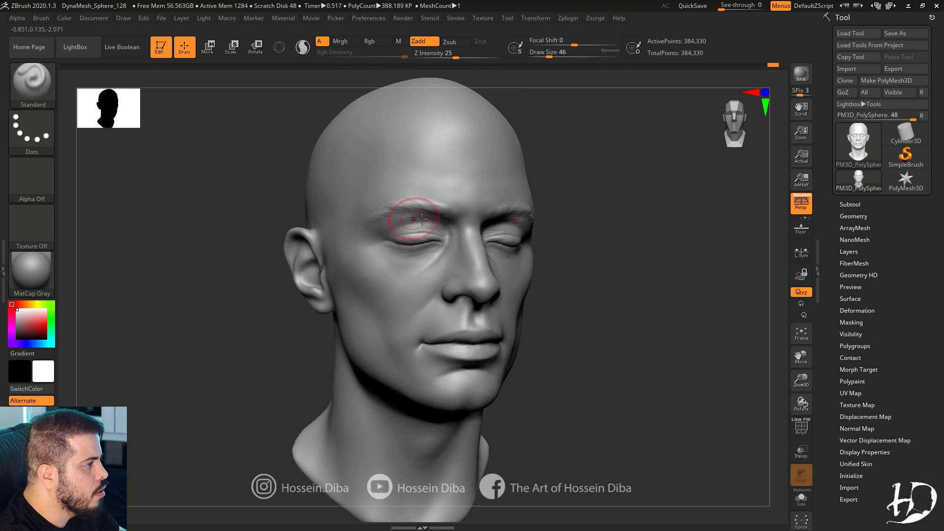
right_drag(265, 309, 244, 310)
right_drag(428, 275, 456, 262)
right_drag(684, 314, 624, 322)
right_drag(336, 281, 405, 233)
Carve the frown crease between the eyebrows with the DamStandard brush at draw size 46 and soften it with smoothing.
click(46, 101)
click(659, 159)
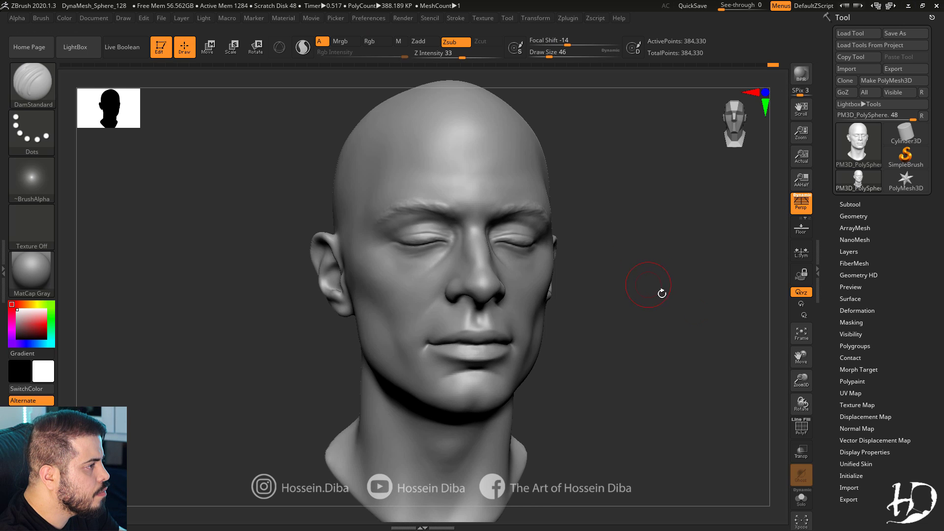
drag(662, 293, 492, 224)
mouse_move(319, 252)
mouse_down()
mouse_move(476, 236)
mouse_move(481, 216)
mouse_up()
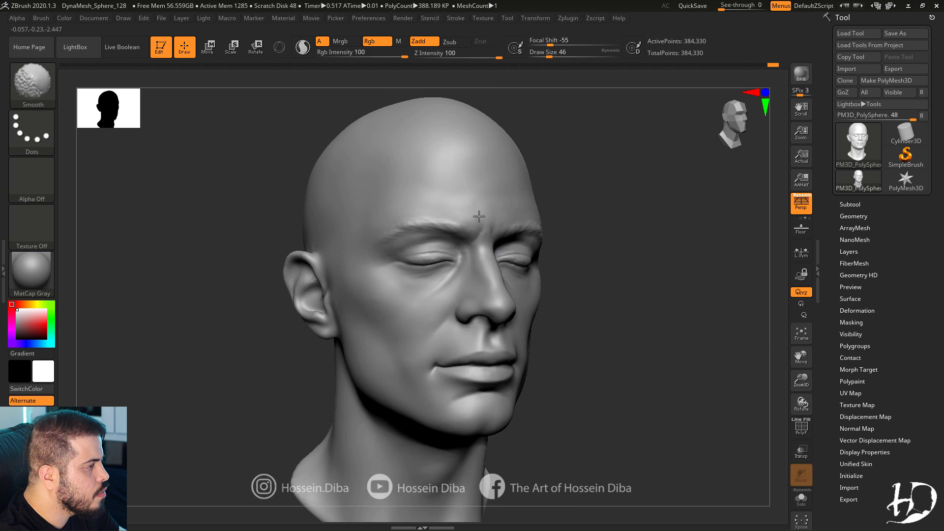
right_drag(635, 236, 501, 241)
mouse_move(404, 251)
shift+right_down()
mouse_move(478, 250)
mouse_move(486, 222)
shift+right_up()
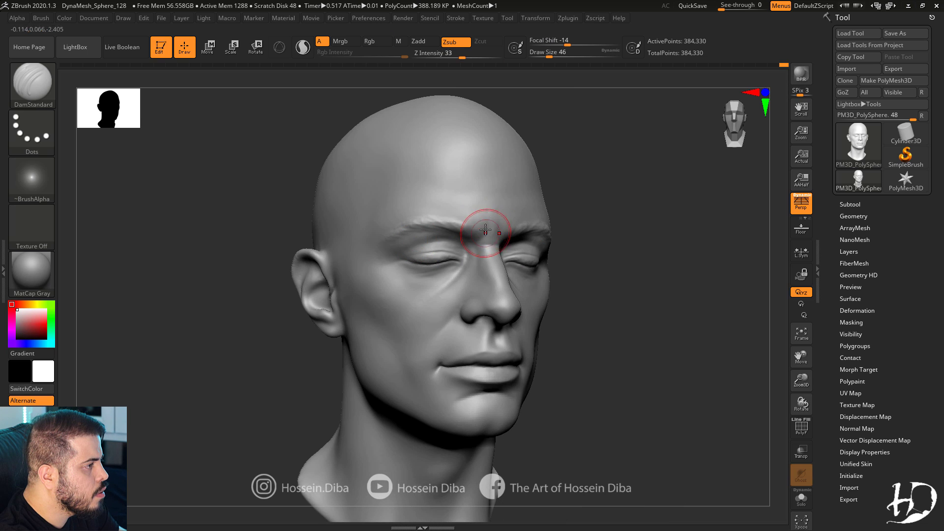
shift+drag(479, 211, 462, 193)
mouse_move(758, 364)
alt+mouse_down()
mouse_move(790, 383)
mouse_move(755, 379)
mouse_move(726, 394)
alt+mouse_up()
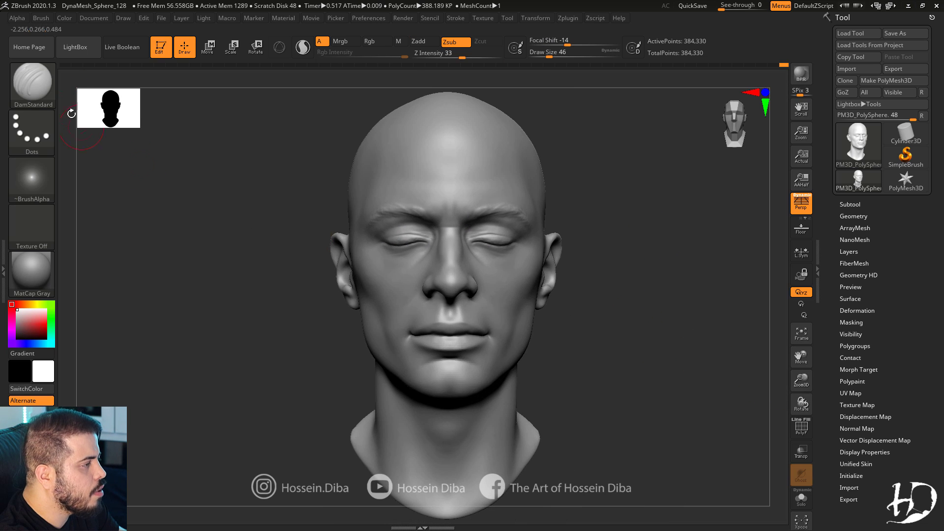
Adjust the eye area from the front and in profile with the Move brush at draw size 46.
click(46, 99)
click(268, 289)
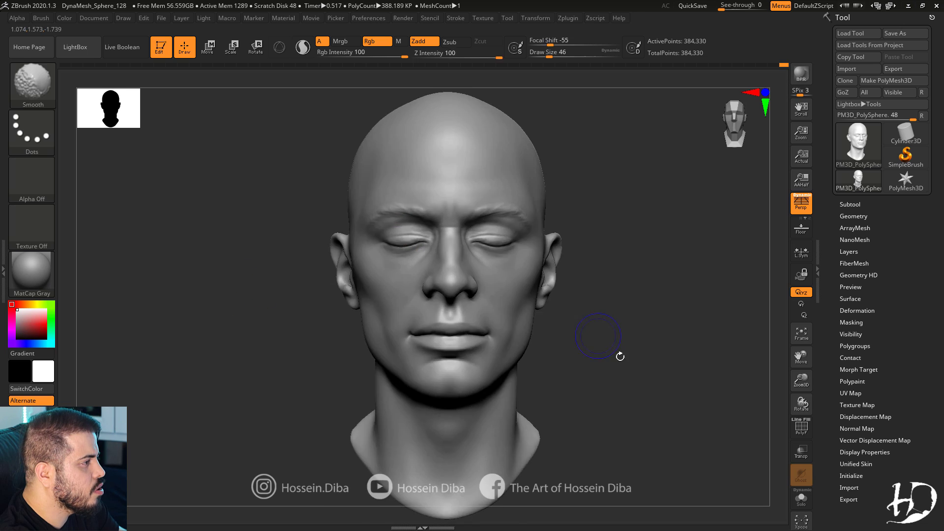
shift+drag(620, 357, 602, 300)
mouse_move(258, 226)
shift+mouse_down()
mouse_move(249, 276)
mouse_move(411, 264)
shift+mouse_up()
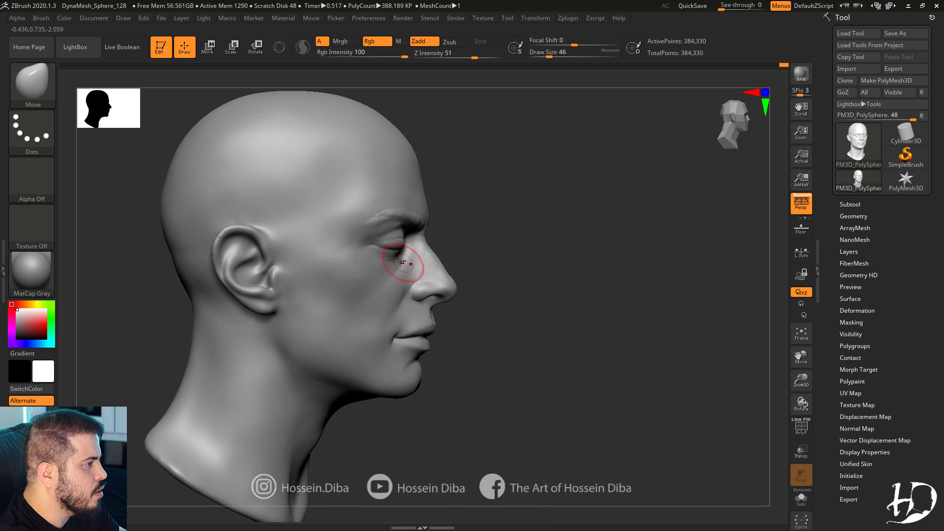
mouse_move(728, 337)
shift+mouse_down()
mouse_move(607, 329)
mouse_move(621, 351)
shift+mouse_up()
Add volume to the closed upper eyelids with the Standard brush at draw sizes 46 and 50.
key(b)
key(s)
key(t)
drag(192, 320, 429, 250)
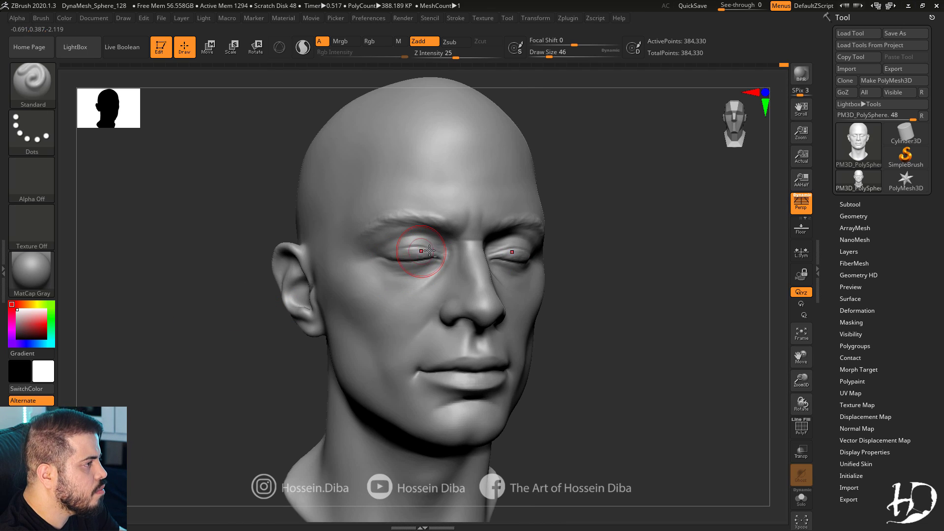
shift+drag(580, 299, 536, 296)
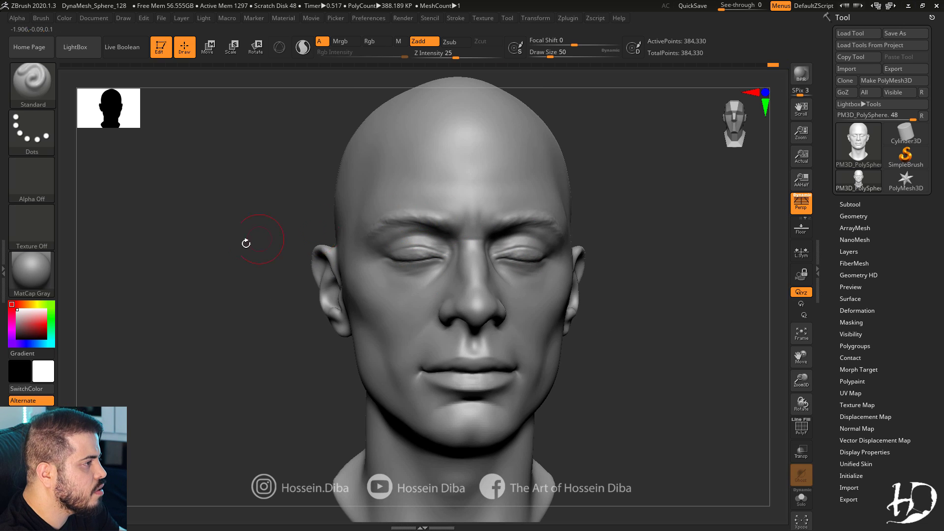
drag(246, 243, 399, 211)
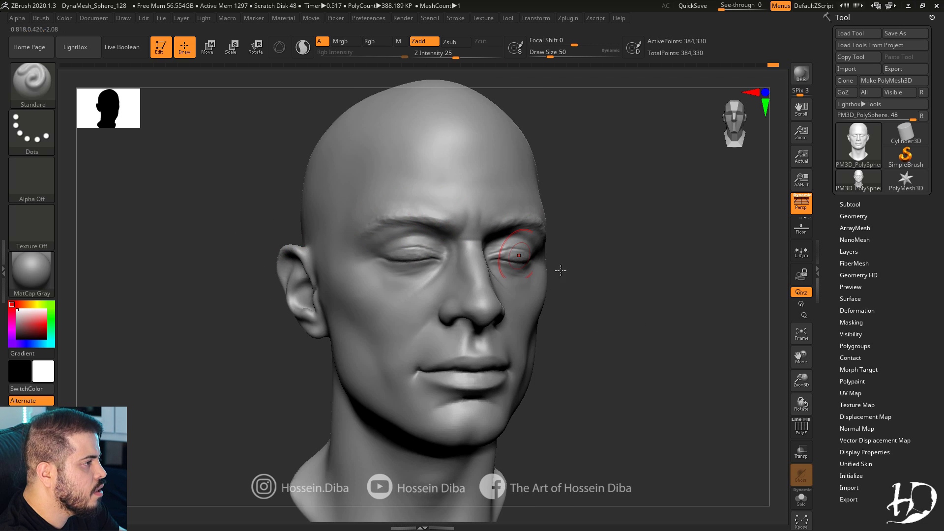
mouse_move(744, 363)
mouse_down()
mouse_move(767, 344)
mouse_move(782, 347)
mouse_up()
Refine the creases around the inner brows and lower forehead with the DamStandard brush at draw sizes 50 and 42, smoothing them.
key(b)
key(d)
key(s)
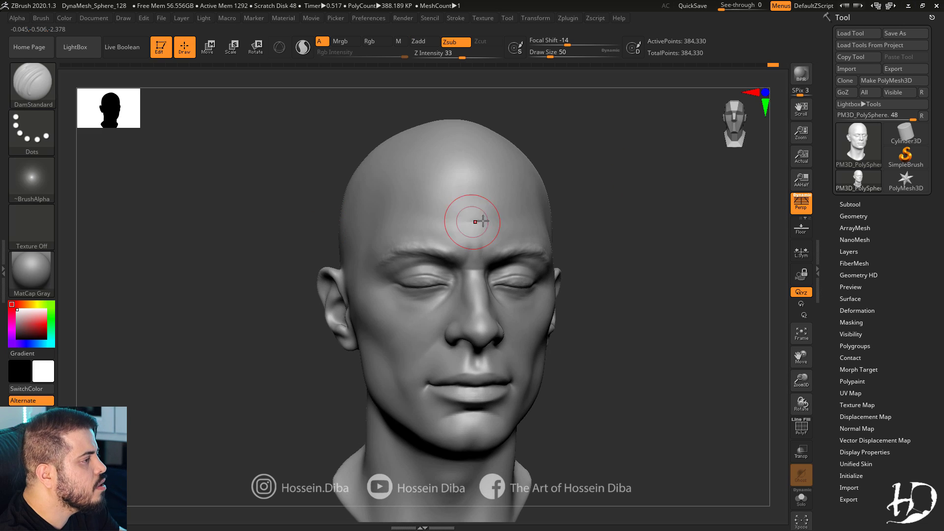
drag(476, 220, 424, 219)
right_drag(380, 215, 413, 216)
mouse_move(698, 314)
shift+mouse_down()
mouse_move(639, 302)
mouse_move(787, 369)
mouse_move(767, 384)
shift+mouse_up()
shift+drag(444, 283, 450, 275)
drag(549, 331, 651, 335)
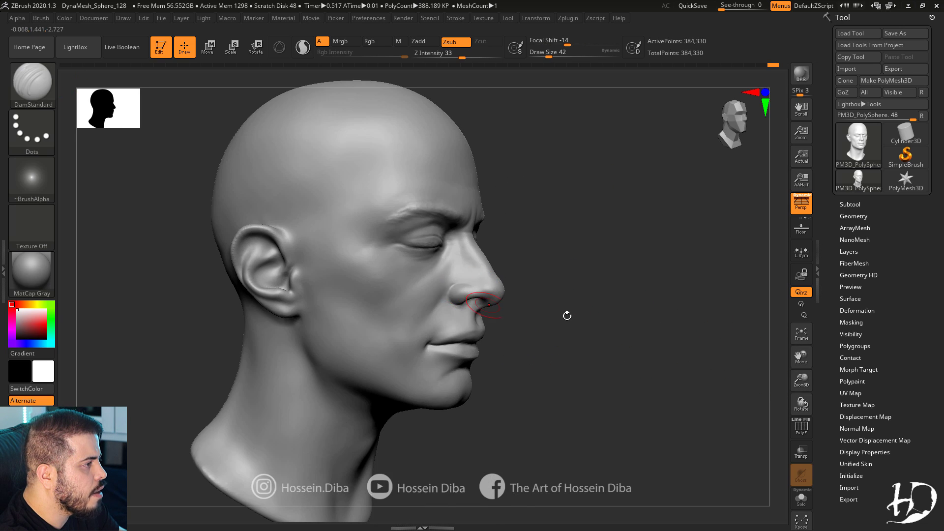
drag(565, 315, 307, 294)
alt+drag(750, 374, 754, 320)
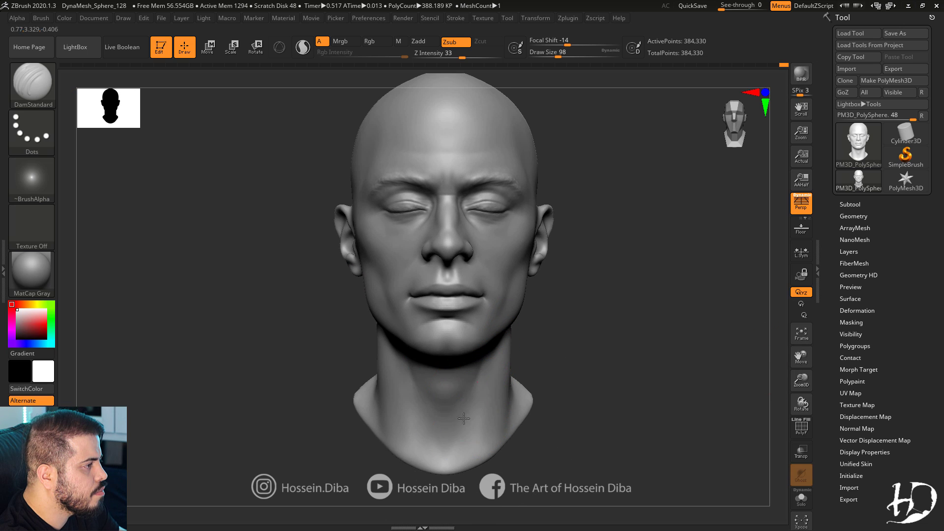
Shape the throat and neck below the jaw with the Standard brush at draw size 98 and smooth the transition.
key(b)
key(s)
key(t)
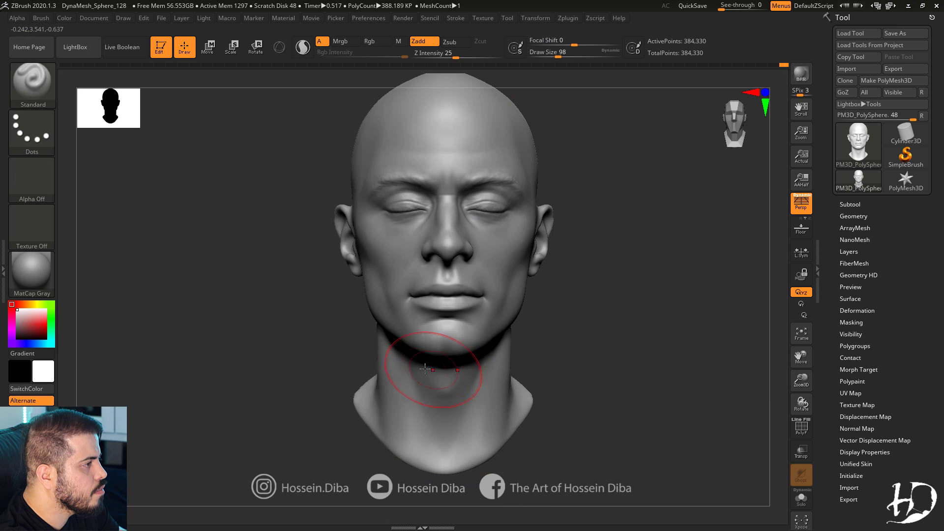
mouse_move(222, 344)
mouse_down()
mouse_move(340, 339)
mouse_move(315, 342)
mouse_up()
shift+drag(432, 378, 429, 349)
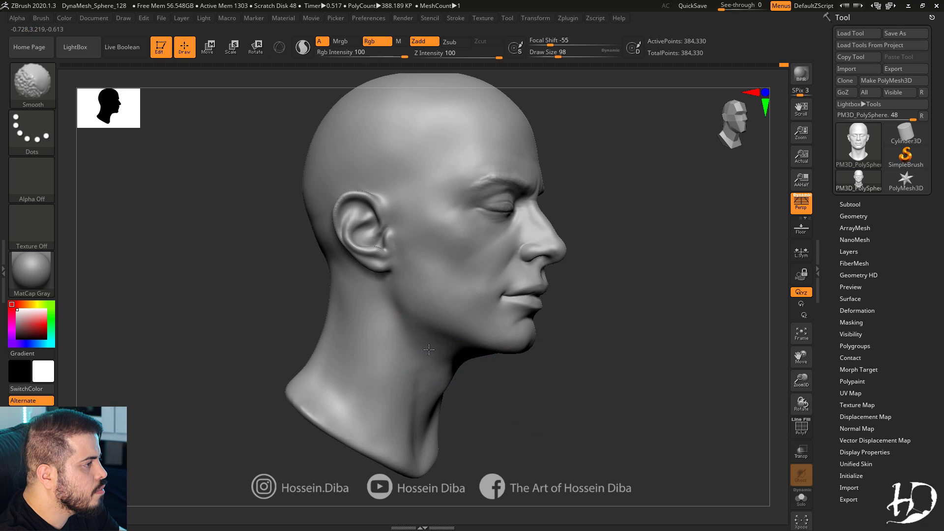
mouse_move(383, 280)
mouse_down()
mouse_move(433, 335)
mouse_move(449, 392)
mouse_up()
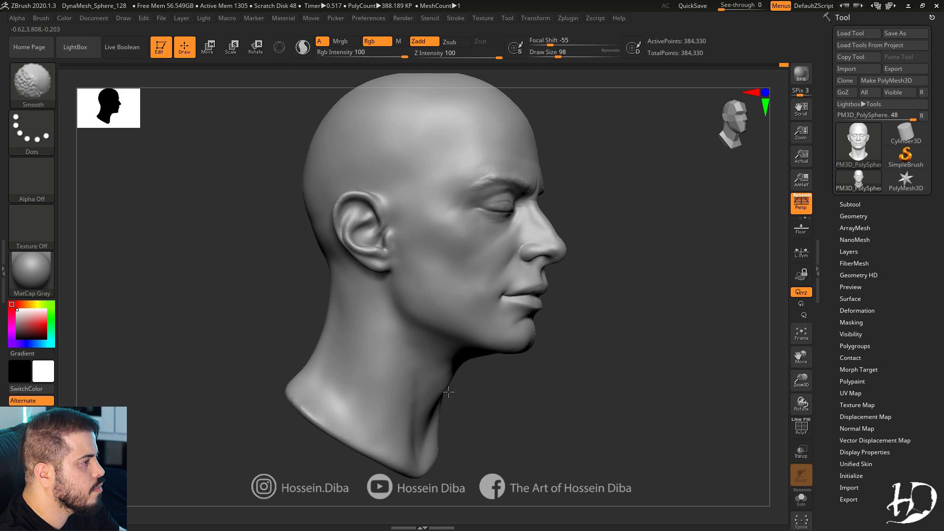
shift+drag(585, 391, 472, 388)
drag(801, 357, 806, 391)
Refine the jaw angle and cheek with the Standard brush at draw sizes 74 and 62.
drag(260, 340, 323, 340)
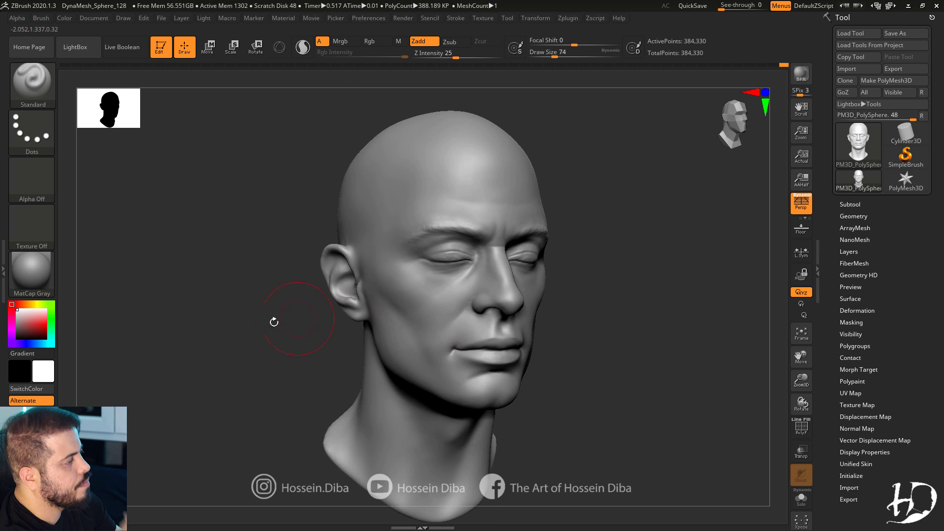
drag(274, 322, 386, 283)
drag(269, 311, 380, 315)
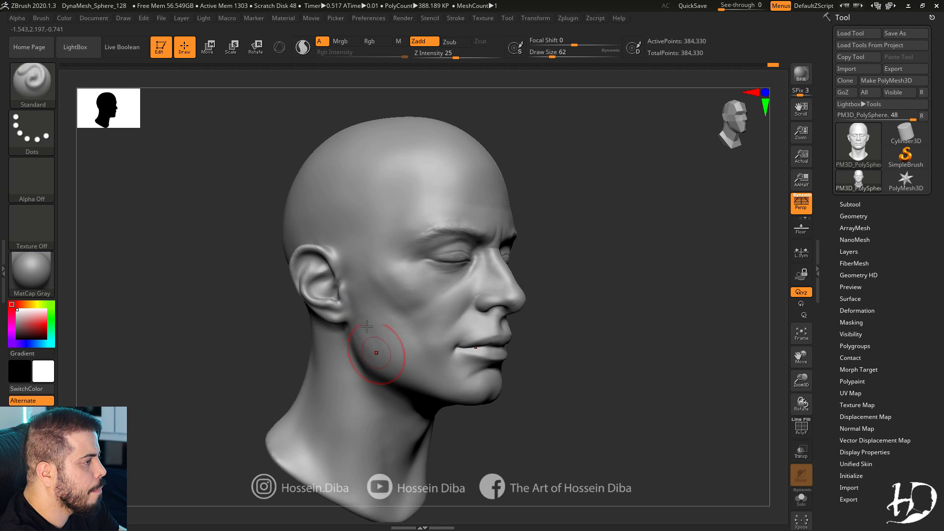
shift+drag(374, 347, 360, 333)
drag(541, 298, 411, 292)
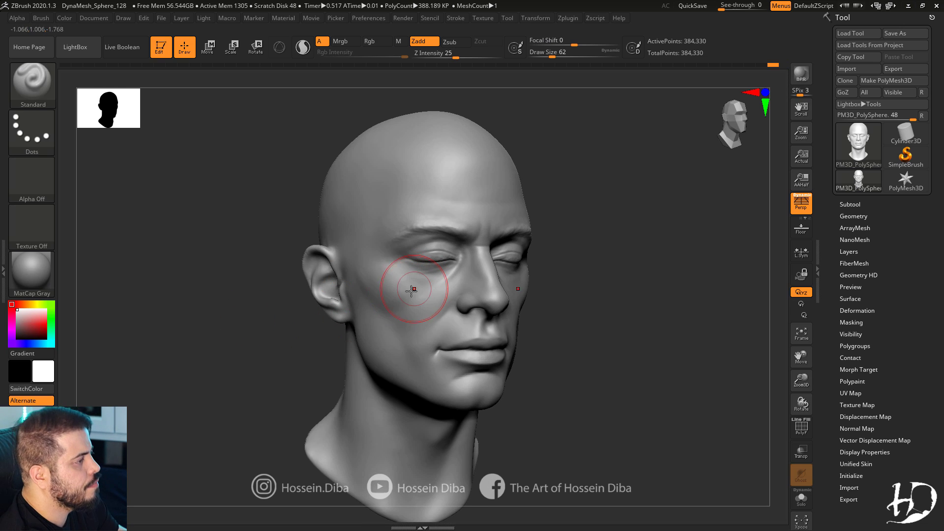
mouse_move(236, 276)
mouse_down()
mouse_move(421, 337)
mouse_move(444, 328)
mouse_up()
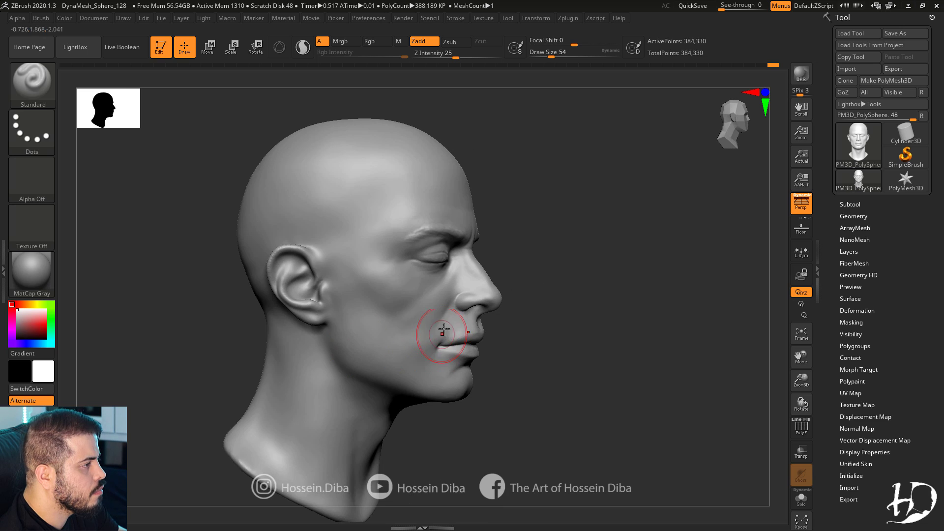
Shape the area around the mouth corners with the Standard brush at draw size 54 and touch up the brows at size 42.
alt+drag(598, 377, 595, 418)
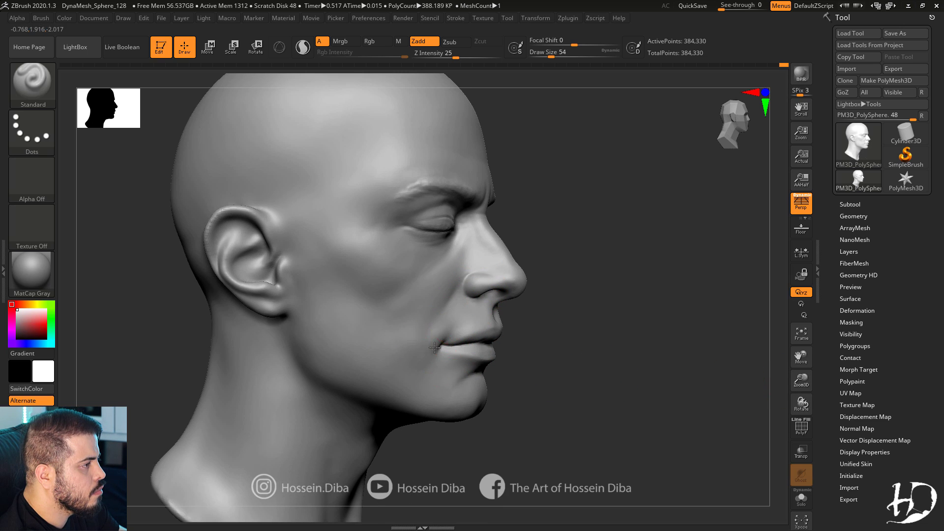
drag(434, 348, 426, 355)
drag(538, 387, 439, 380)
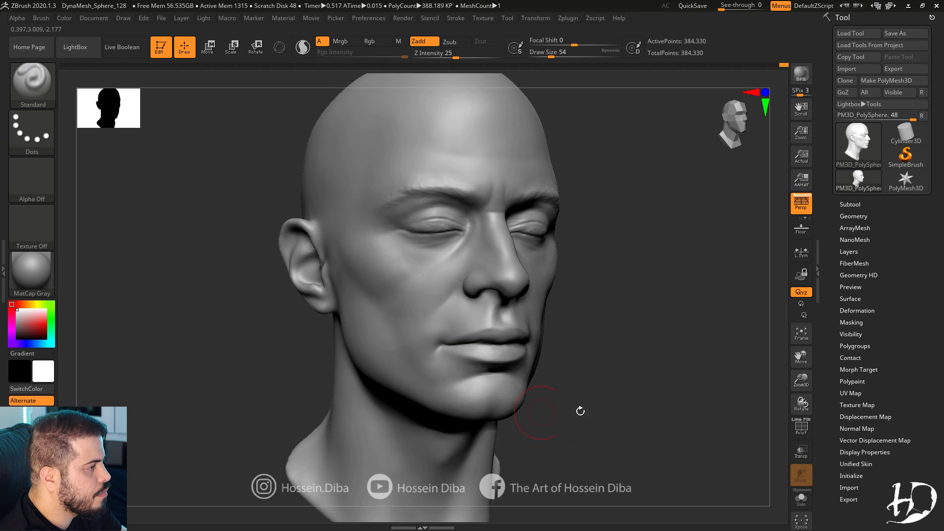
drag(579, 411, 533, 408)
shift+drag(438, 376, 432, 377)
mouse_move(578, 406)
alt+mouse_down()
mouse_move(570, 373)
mouse_move(635, 373)
mouse_move(245, 337)
mouse_move(416, 211)
alt+mouse_up()
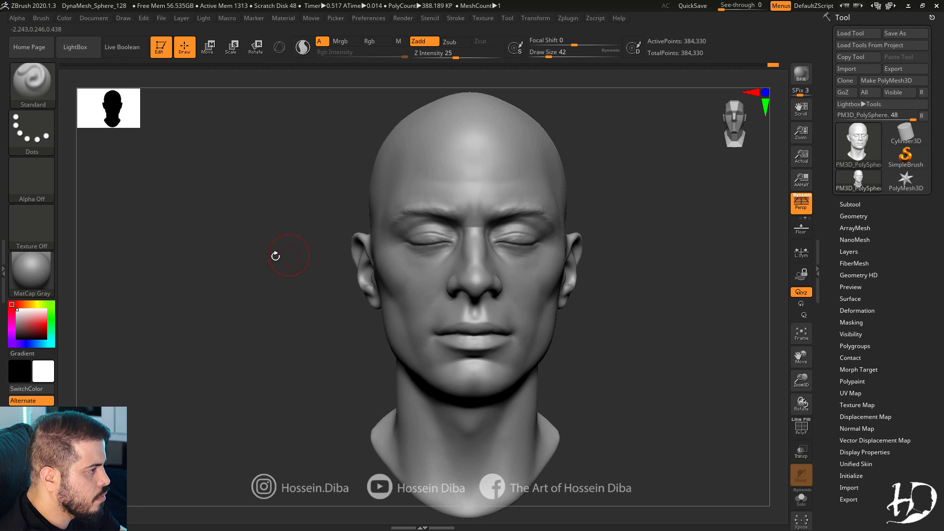
drag(275, 255, 426, 203)
Define the ear's inner ridges with the Standard brush at draw size 30 and smooth the lower edge near the lobe.
drag(227, 292, 341, 319)
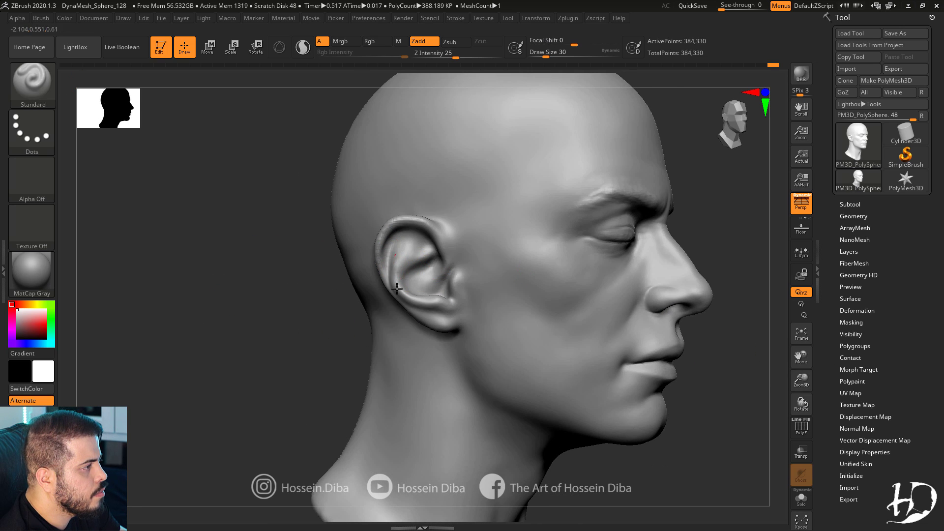
mouse_move(424, 298)
right_down()
mouse_move(446, 265)
mouse_move(418, 250)
right_up()
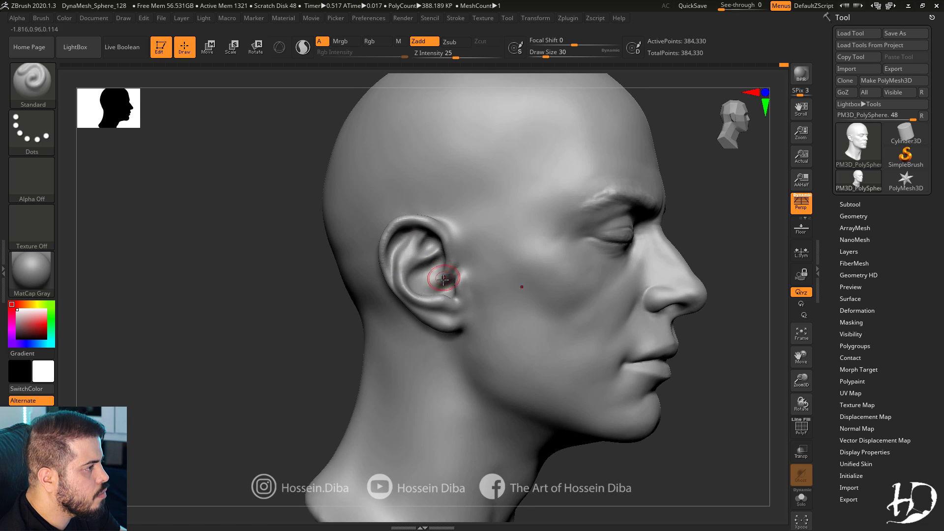
right_drag(341, 300, 347, 300)
drag(457, 329, 434, 320)
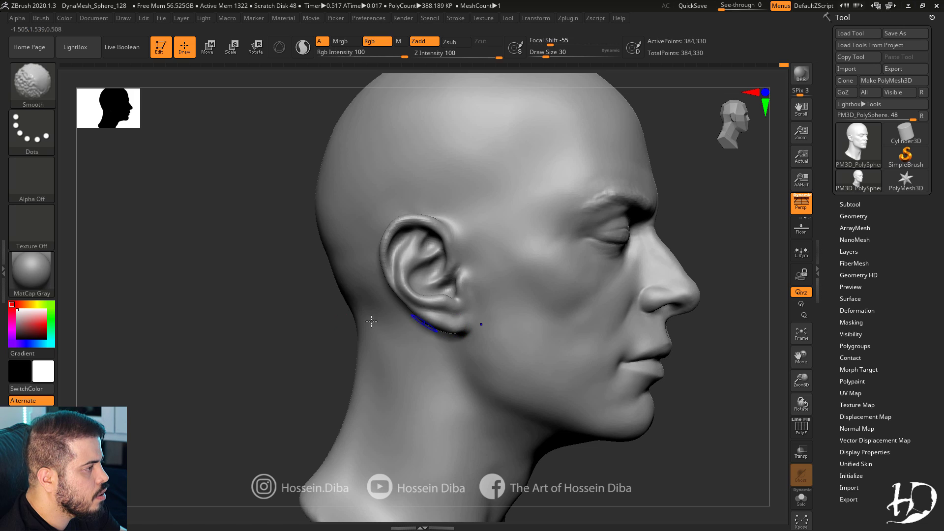
right_drag(432, 324, 457, 315)
drag(445, 325, 416, 311)
Sculpt the ear's antihelix folds and inner rim with the Standard brush at draw sizes 22 and 30.
ctrl+right_drag(175, 246, 183, 289)
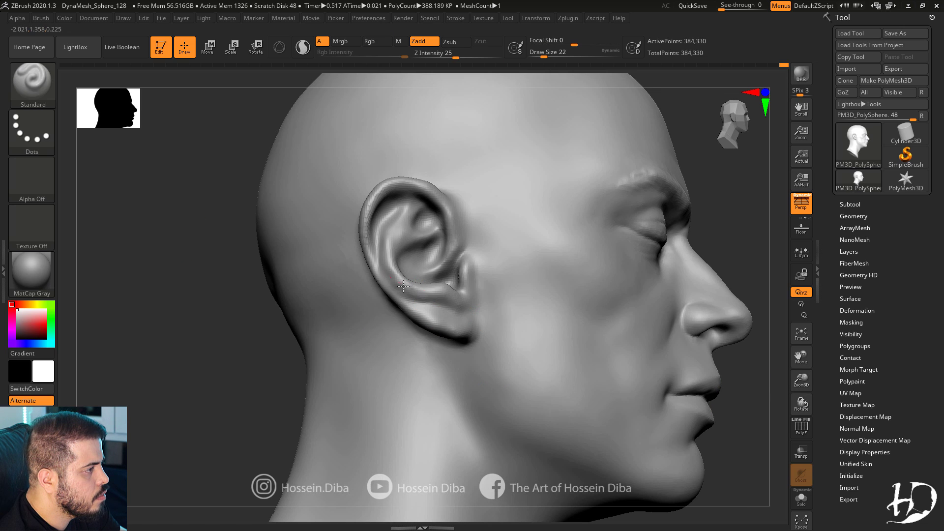
right_drag(255, 308, 207, 310)
right_drag(424, 257, 414, 256)
mouse_move(417, 257)
mouse_down()
mouse_move(397, 254)
mouse_move(428, 246)
mouse_move(421, 209)
mouse_up()
mouse_move(241, 267)
mouse_down()
mouse_move(270, 265)
mouse_move(261, 268)
mouse_up()
drag(389, 209, 415, 194)
mouse_move(305, 265)
mouse_down()
mouse_move(264, 267)
mouse_move(273, 268)
mouse_up()
drag(412, 220, 397, 219)
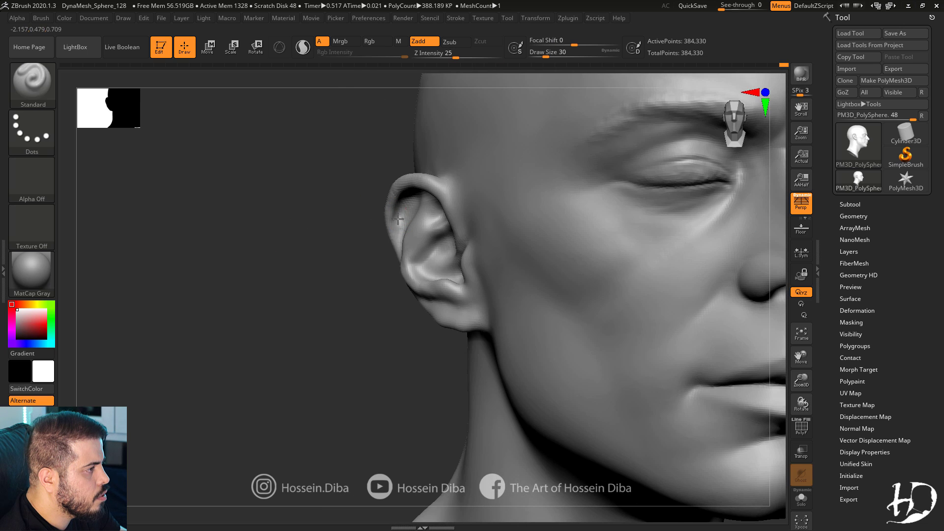
mouse_move(420, 256)
mouse_down()
mouse_move(411, 277)
mouse_move(411, 258)
mouse_up()
Add volume to the earlobe with the Standard brush at draw size 50.
key(bracketright)
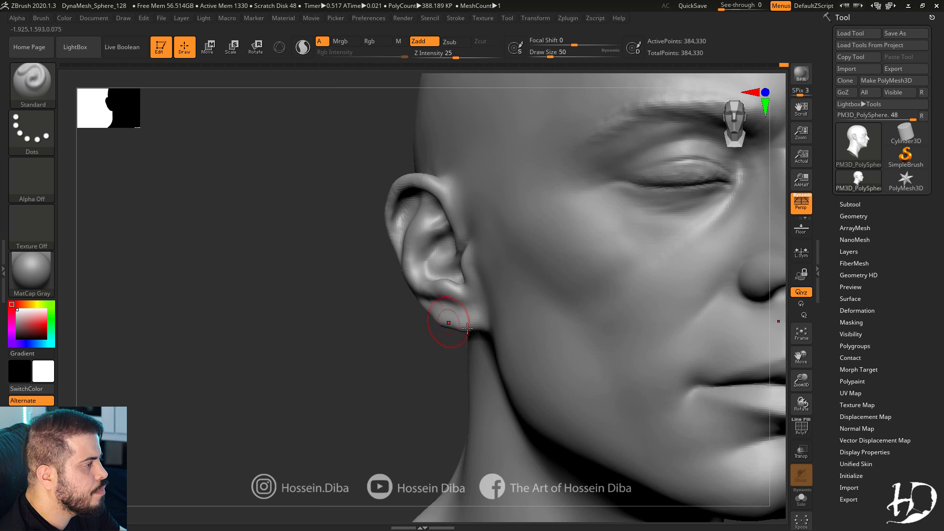
drag(446, 319, 475, 326)
drag(315, 196, 281, 227)
Reshape the earlobe and the ear's lower edge with the Move brush at draw size 50.
key(b)
key(m)
key(v)
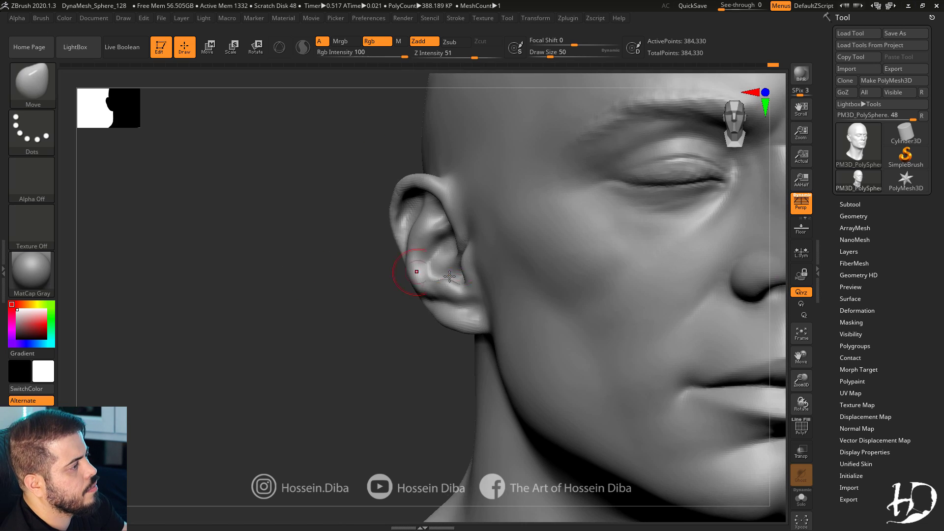
drag(474, 282, 478, 290)
shift+drag(485, 295, 487, 315)
key(bracketright)
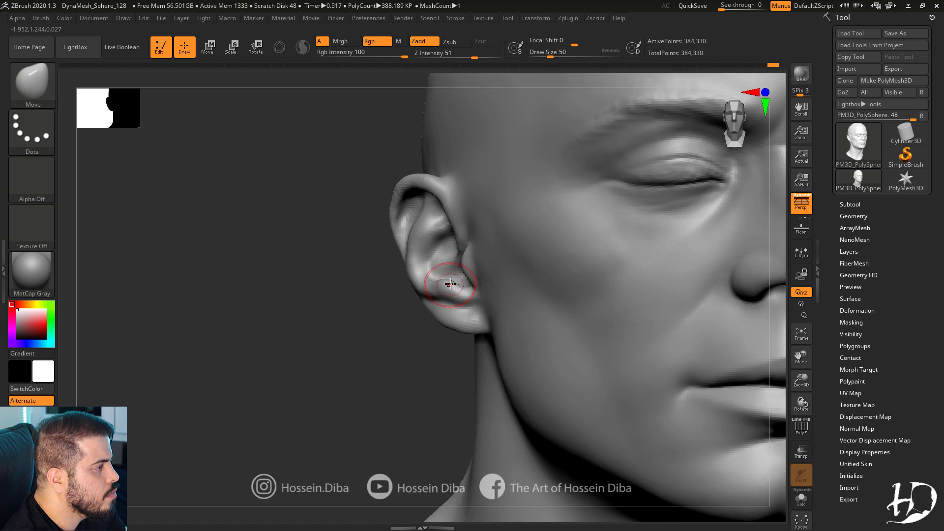
mouse_move(335, 273)
mouse_down()
mouse_move(364, 276)
mouse_move(334, 271)
mouse_up()
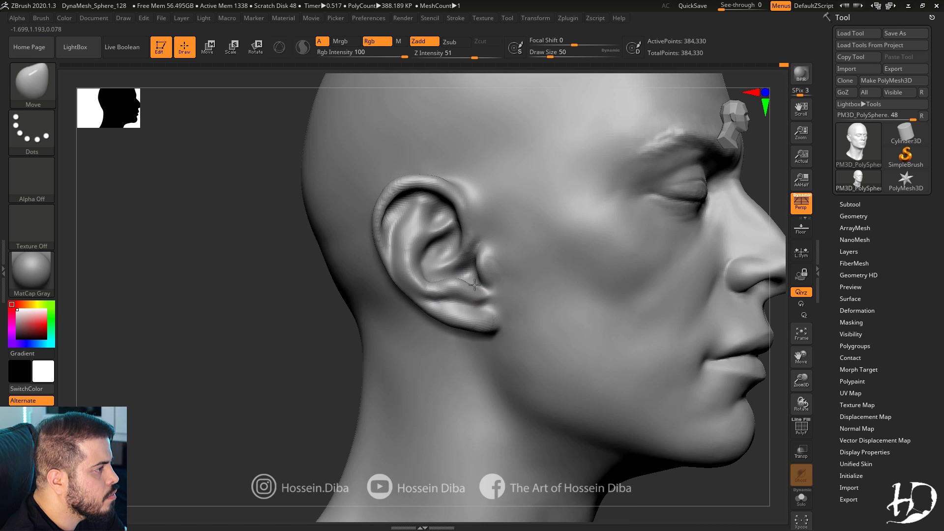
Sharpen the crease beside the tragus with DamStandard at draw size 50 and refine the ear's inner hollow with Standard at size 42.
key(b)
key(d)
key(s)
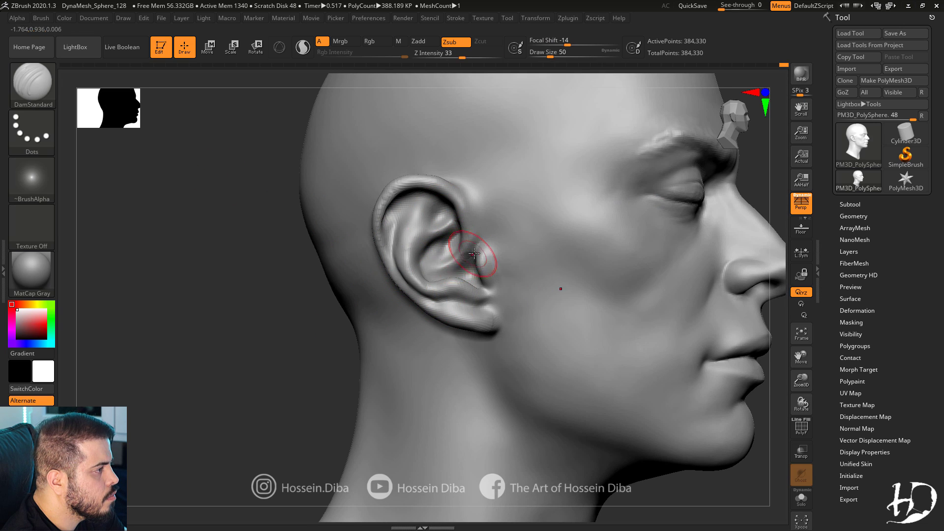
key(b)
key(s)
key(t)
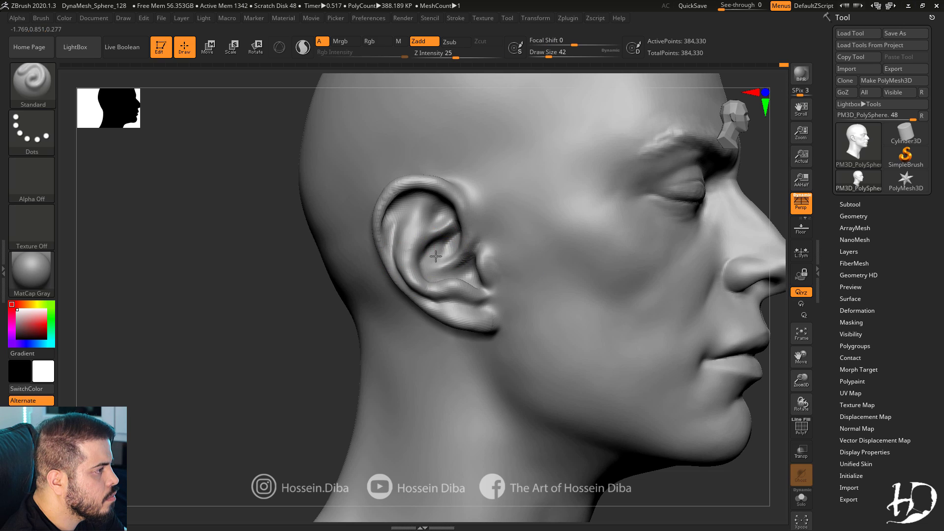
right_drag(412, 274, 434, 279)
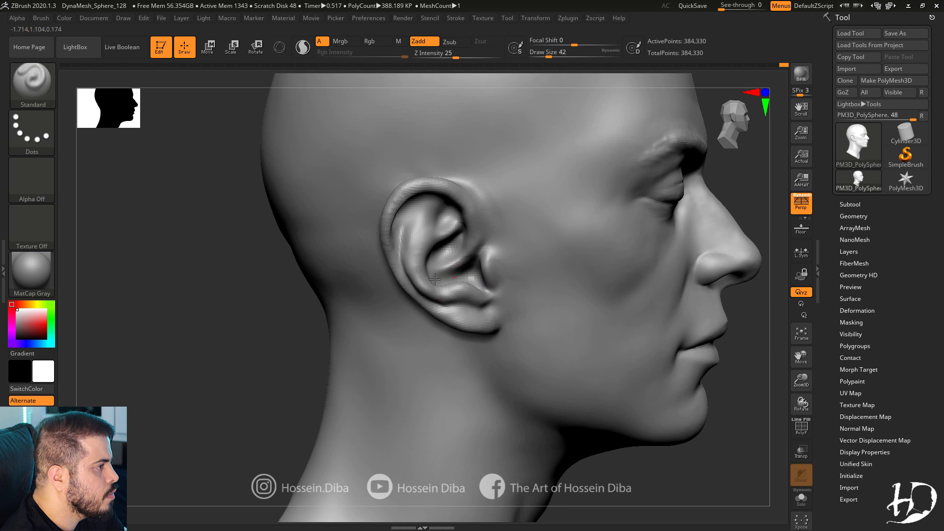
Adjust the front of the earlobe with the Move brush at draw size 34 and touch up the inner ear with Standard.
key(b)
key(m)
key(v)
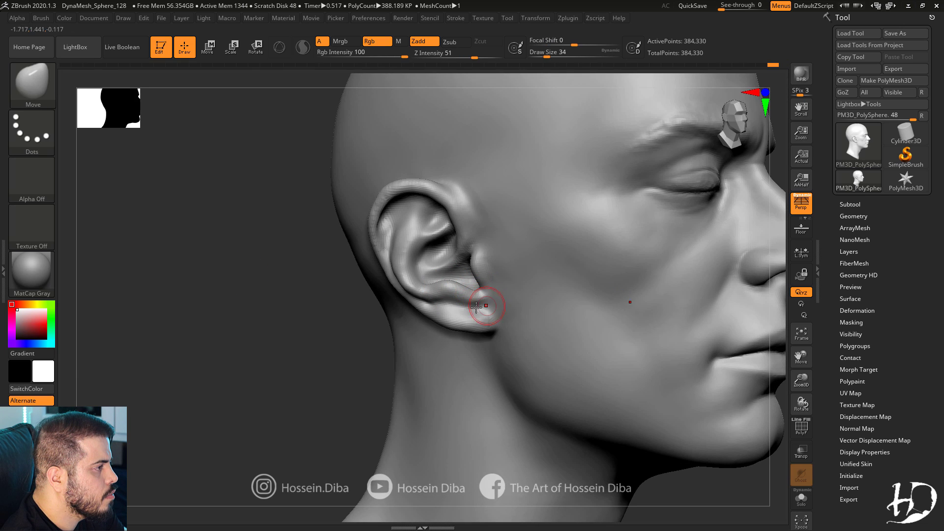
key(b)
key(s)
key(t)
right_drag(394, 251, 430, 272)
Adjust the ear's outer contour and inner fold with the Move brush at draw size 66, smoothing along the back rim.
key(b)
key(m)
key(v)
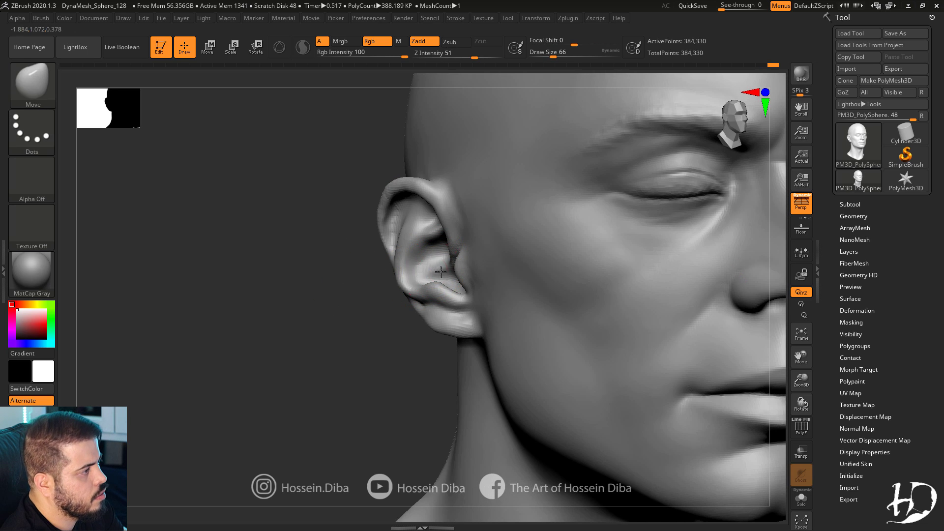
drag(440, 272, 433, 271)
right_drag(393, 271, 415, 279)
shift+drag(414, 280, 411, 249)
right_drag(632, 270, 783, 374)
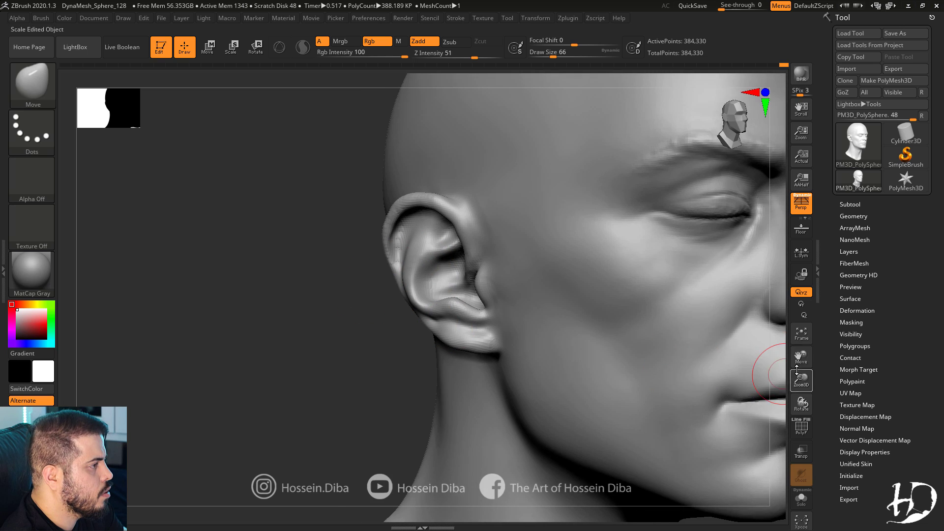
Refine the antihelix and the groove inside the ear's rim with the Standard brush at draw sizes 58 and 46.
key(b)
mouse_move(415, 268)
right_down()
mouse_move(449, 272)
mouse_move(446, 284)
right_up()
key(s)
key(t)
key(bracketleft)
key(bracketleft)
key(bracketleft)
key(bracketleft)
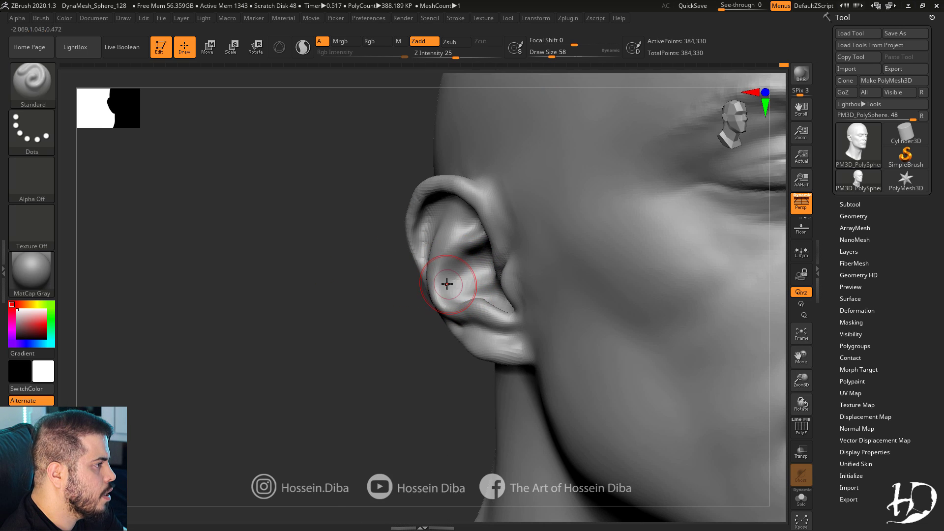
mouse_move(447, 284)
alt+mouse_down()
mouse_move(461, 266)
mouse_move(446, 260)
alt+mouse_up()
right_drag(417, 244, 424, 230)
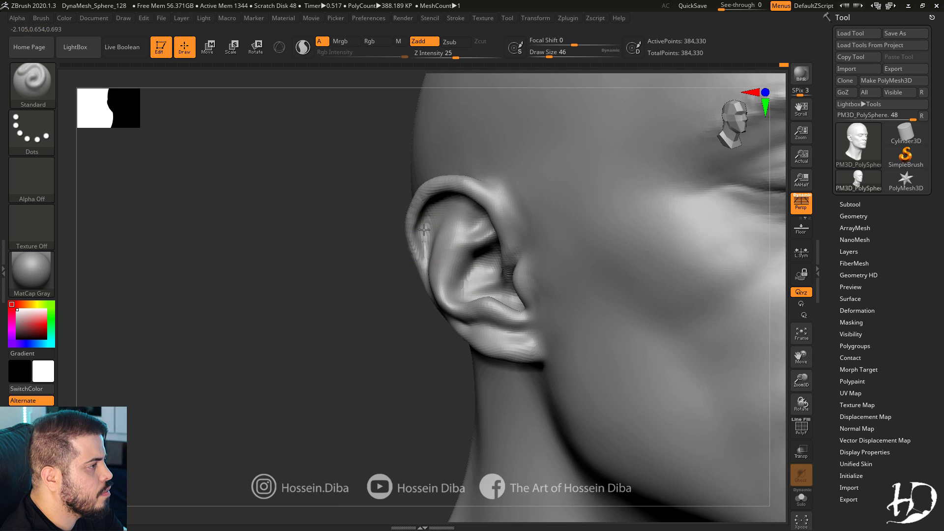
right_drag(404, 306, 421, 294)
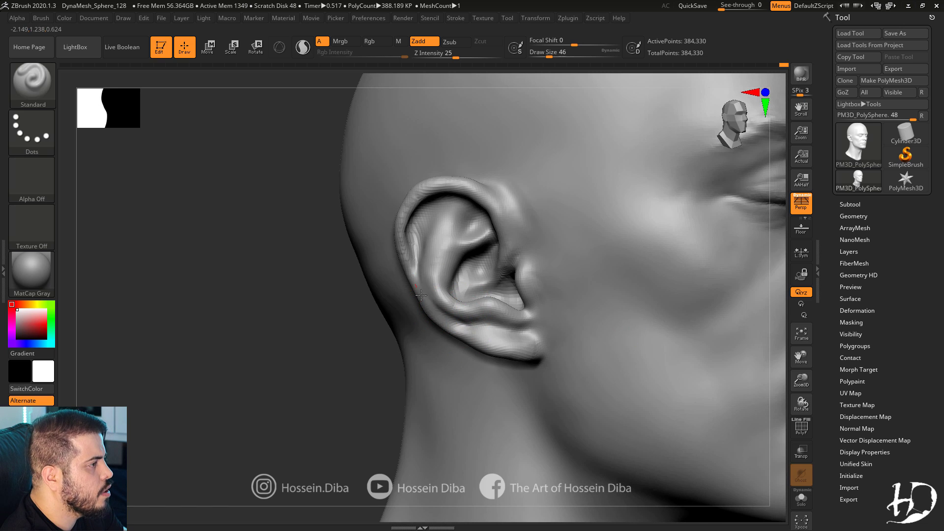
Refine the transition between the ear's lower rim and the lobe with the Standard brush at draw size 30.
key(bracketleft)
key(bracketleft)
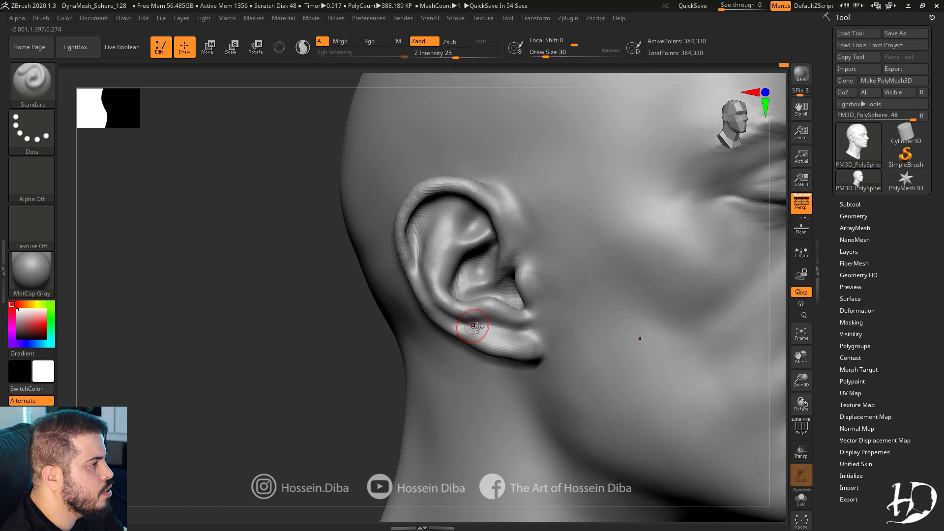
mouse_move(437, 301)
right_down()
mouse_move(388, 303)
mouse_move(467, 256)
mouse_move(460, 196)
right_up()
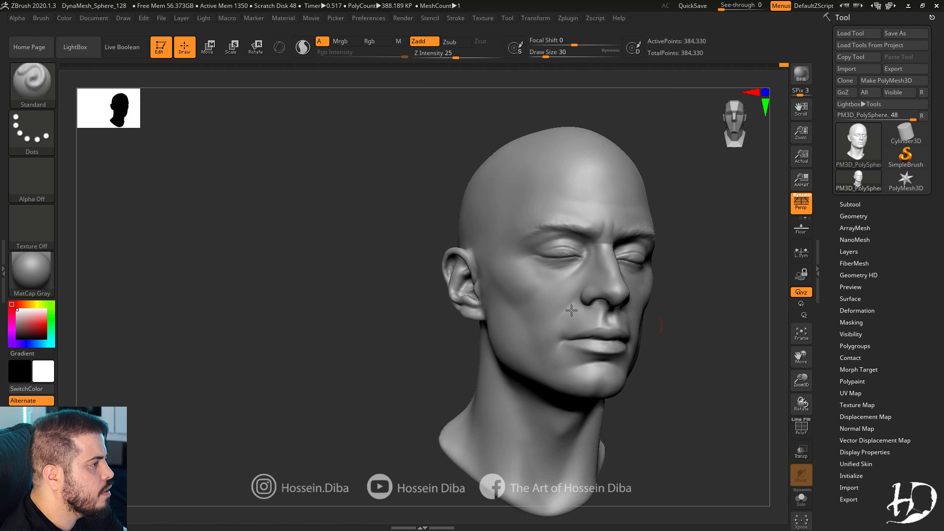
Adjust the ear's overall shape from the front and side with the Move brush at draw size 58 and smooth its back edge.
right_drag(738, 345, 640, 347)
alt+right_drag(784, 361, 699, 375)
key(b)
key(m)
key(v)
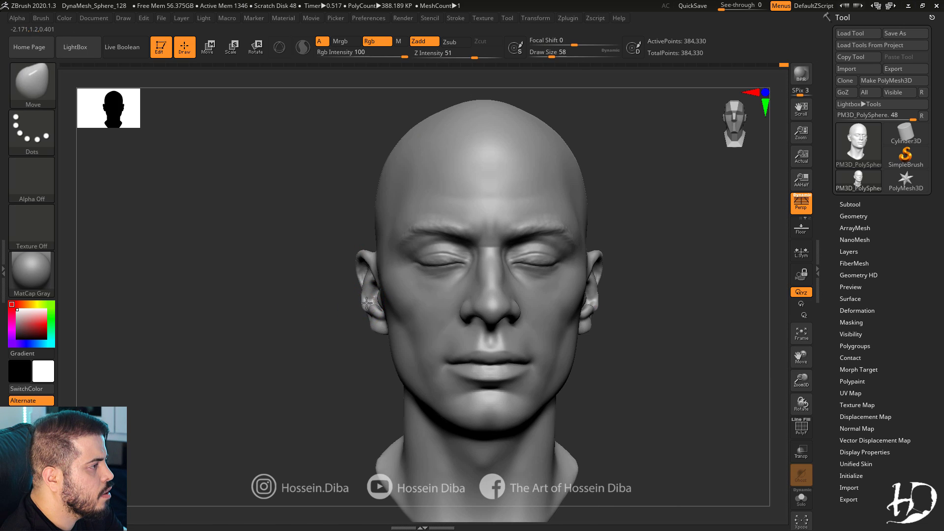
right_drag(367, 302, 358, 295)
shift+right_drag(337, 331, 346, 304)
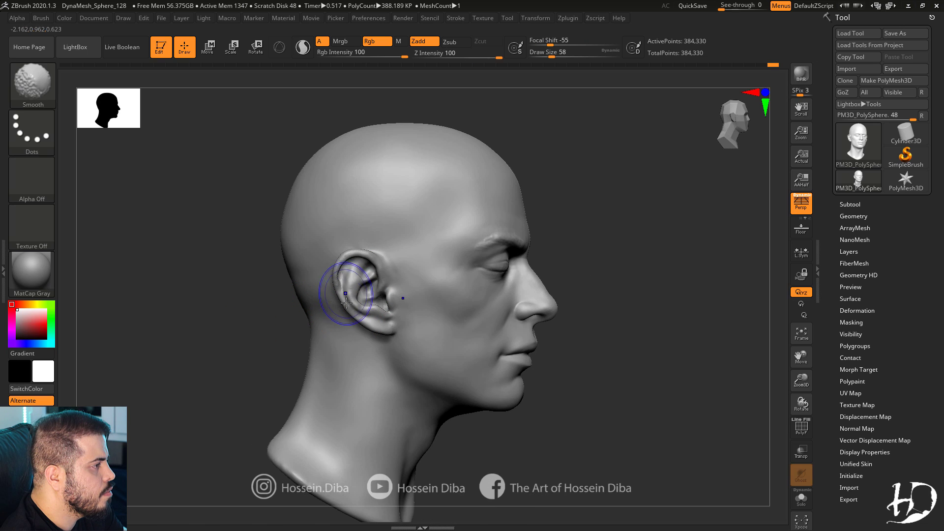
mouse_move(343, 268)
shift+right_down()
mouse_move(331, 268)
mouse_move(418, 295)
mouse_move(379, 317)
mouse_move(381, 327)
mouse_move(442, 311)
shift+right_up()
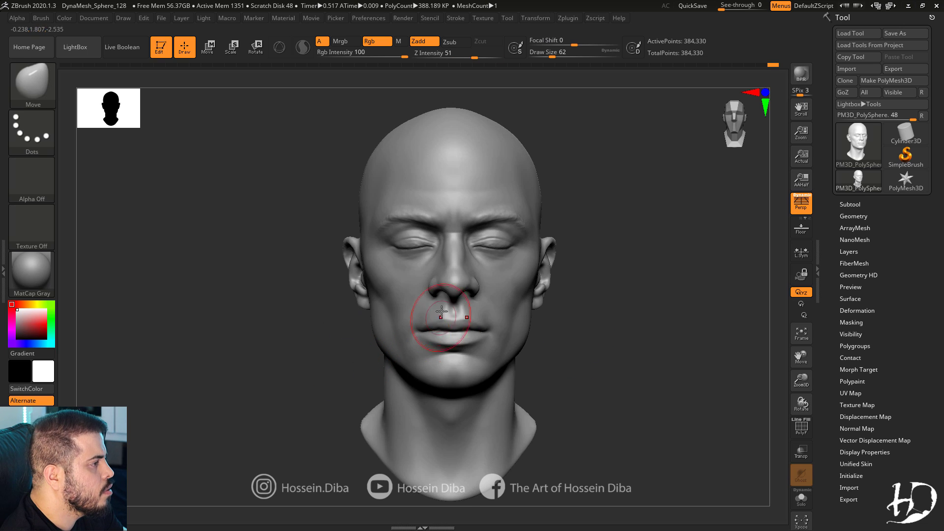
Smooth the area between the brows and adjust the eye region with the Move brush at draw size 42.
key(bracketleft)
key(bracketleft)
key(bracketleft)
key(bracketleft)
key(bracketleft)
key(bracketleft)
shift+drag(451, 213, 451, 206)
mouse_move(241, 234)
right_down()
mouse_move(288, 238)
mouse_move(336, 284)
right_up()
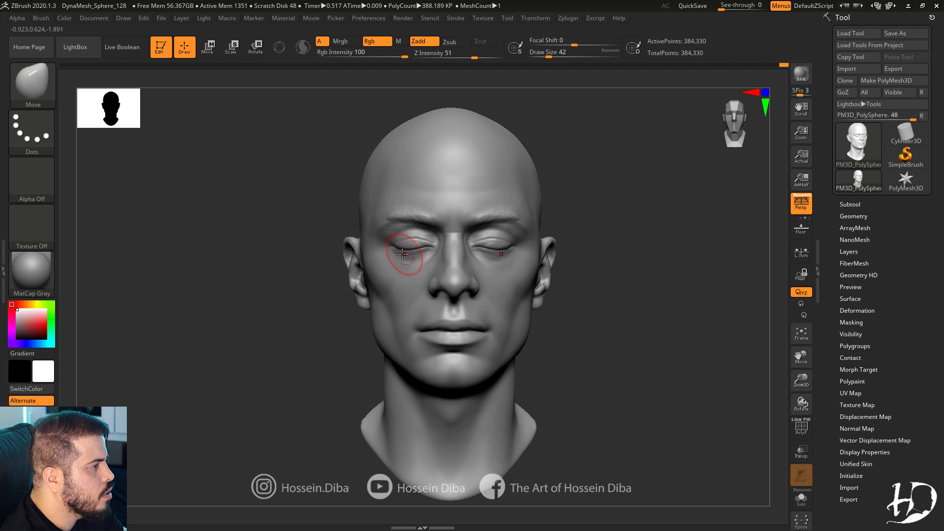
Adjust the cheek and jaw contours and facial proportions with the Move brush at draw sizes 58 and 34.
right_drag(431, 291, 369, 318)
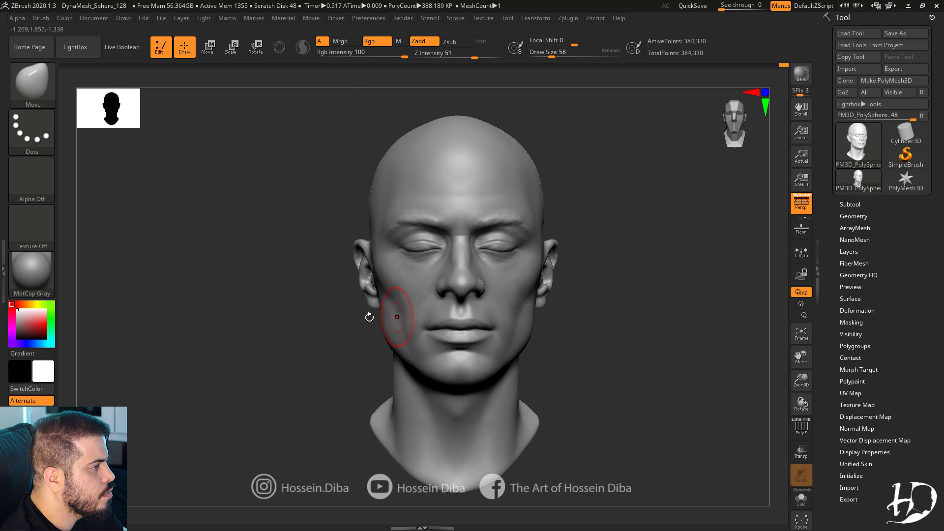
ctrl+right_drag(787, 382, 767, 428)
key(bracketleft)
key(bracketleft)
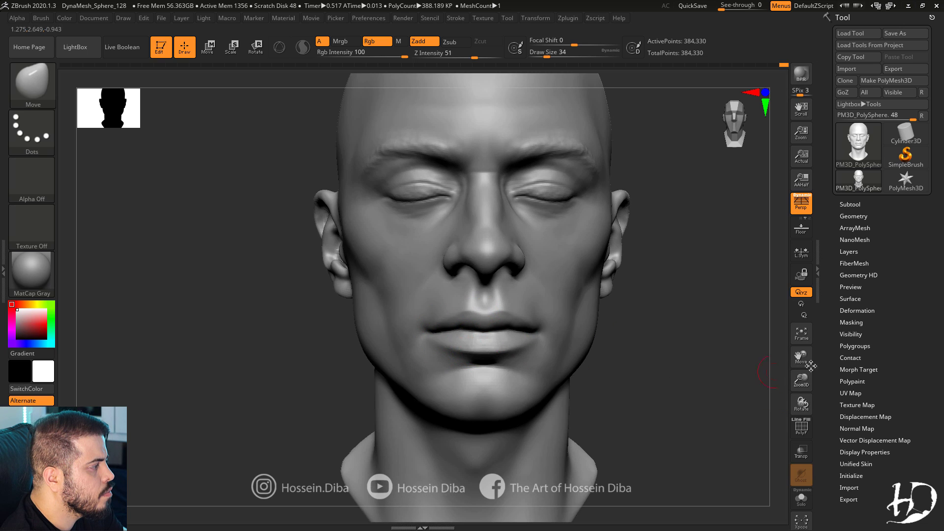
alt+drag(811, 366, 787, 320)
drag(354, 353, 595, 364)
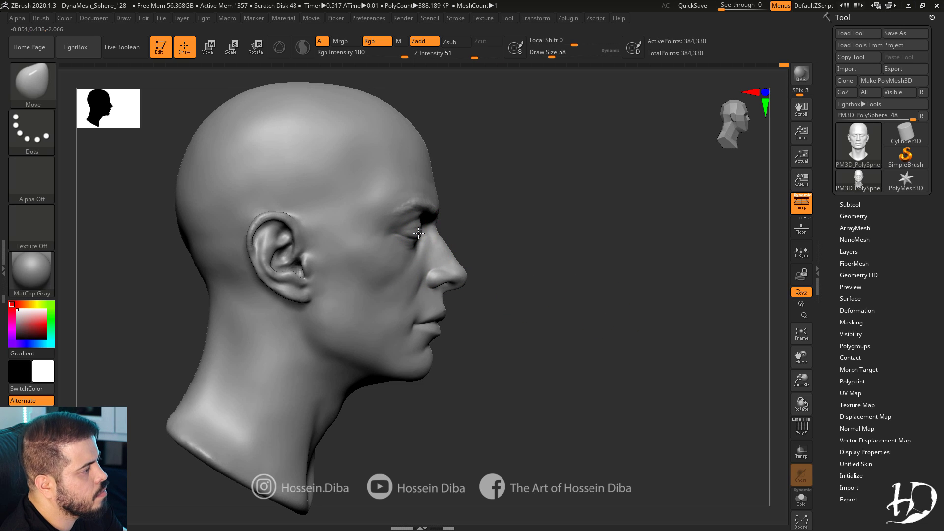
Adjust the tragus and the front edge of the ear with the Move brush at draw sizes 34 and 26.
drag(484, 320, 418, 339)
drag(801, 380, 802, 408)
drag(801, 358, 885, 379)
key(bracketleft)
key(bracketleft)
key(bracketleft)
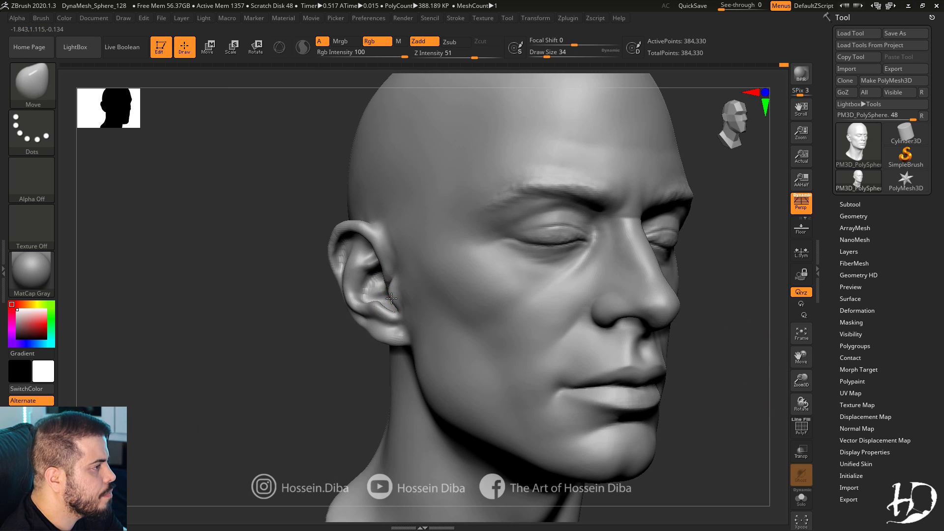
mouse_move(392, 299)
right_down()
mouse_move(362, 300)
mouse_move(394, 308)
right_up()
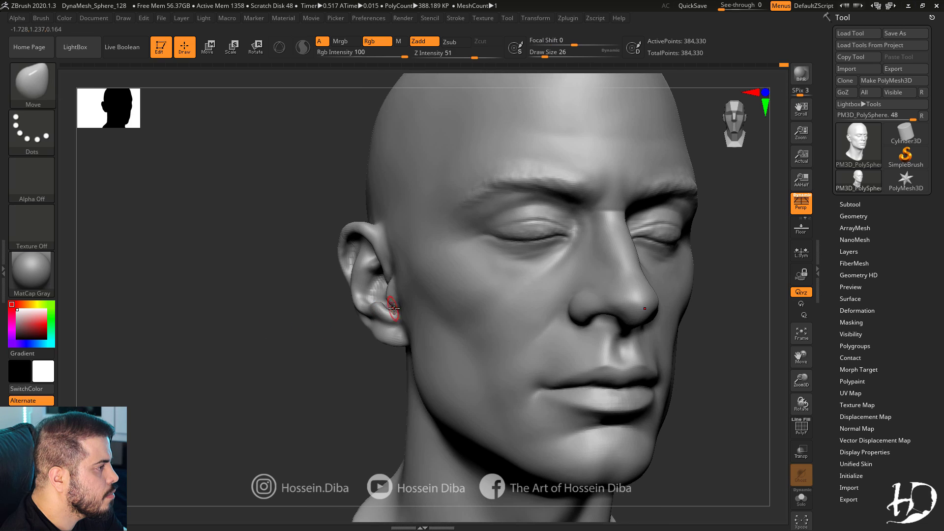
Smooth the ear's lower folds and lobe, and nudge the upper rim with the Move brush at draw size 26.
shift+drag(390, 304, 375, 301)
right_drag(376, 301, 364, 304)
shift+drag(358, 314, 370, 331)
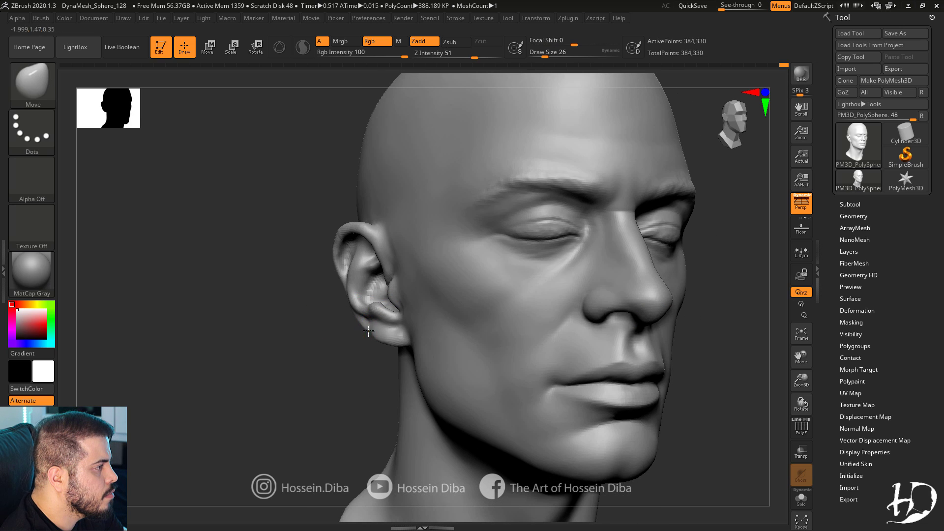
right_drag(382, 334, 335, 258)
drag(342, 253, 352, 253)
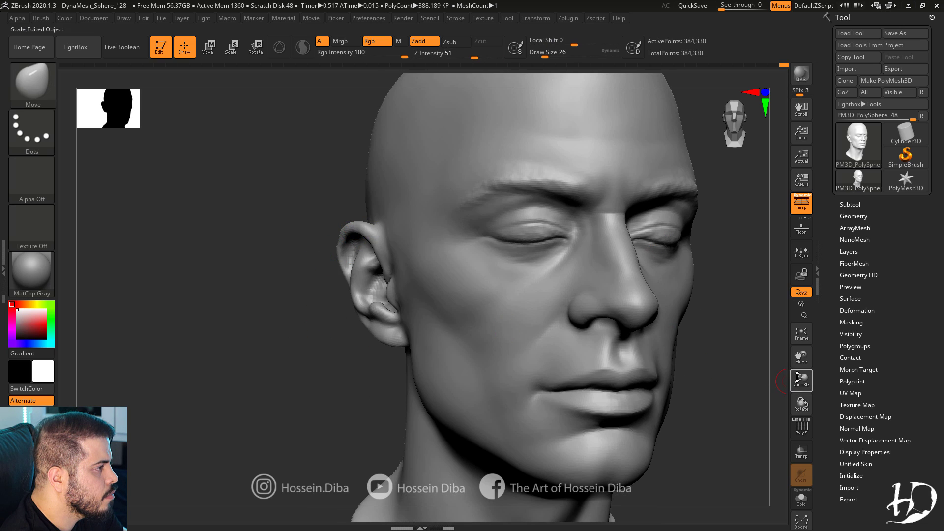
Adjust the skull contour around the temples from the front with the Move brush at draw size 106.
ctrl+right_drag(348, 257, 320, 275)
mouse_move(319, 275)
right_down()
mouse_move(272, 278)
mouse_move(263, 226)
mouse_move(271, 249)
right_up()
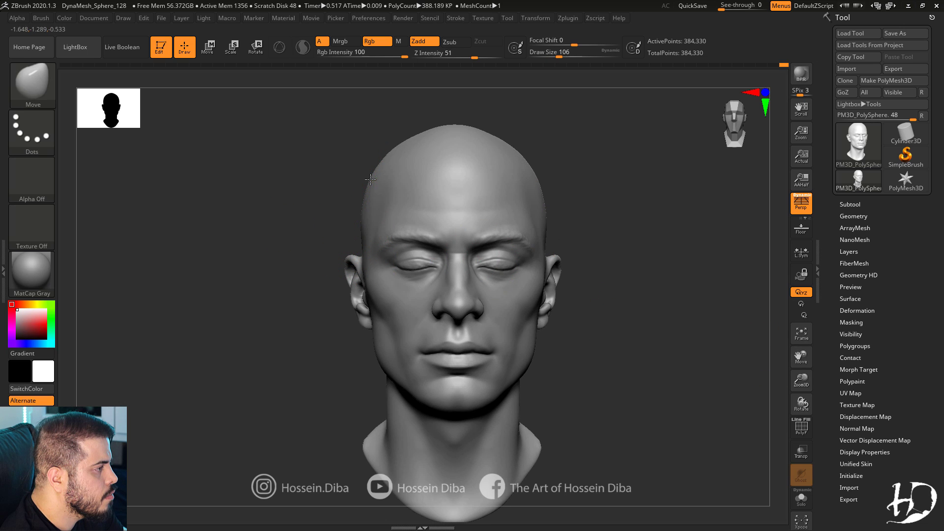
mouse_move(381, 211)
right_down()
mouse_move(198, 292)
mouse_move(295, 315)
mouse_move(472, 382)
mouse_move(591, 327)
mouse_move(585, 350)
mouse_move(784, 383)
mouse_move(664, 370)
mouse_move(794, 358)
mouse_move(671, 341)
mouse_move(787, 377)
right_up()
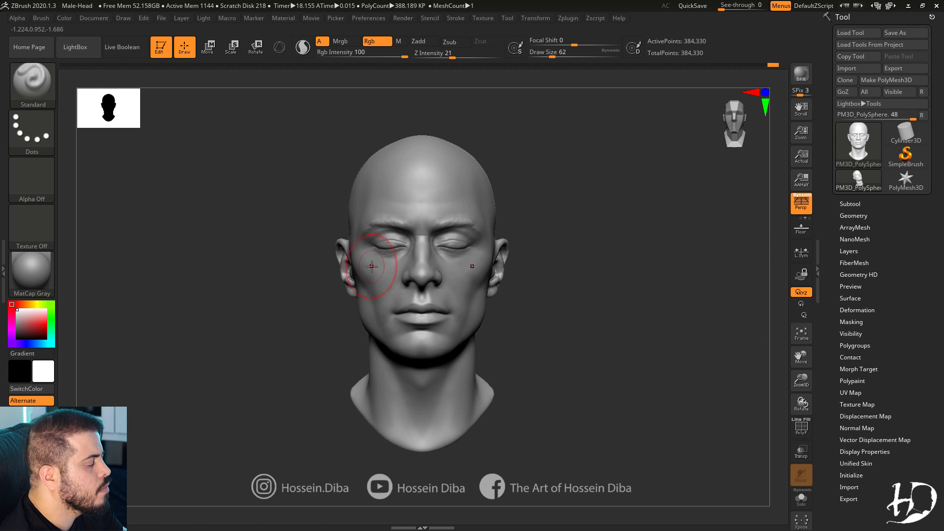
Reshape the sides of the neck below the jaw with the Move brush at draw sizes 78 and 150.
key(b)
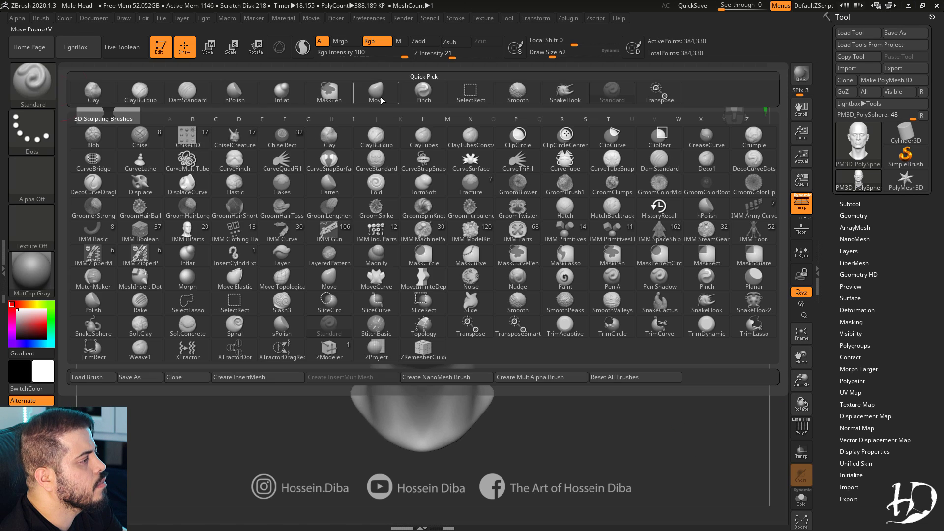
click(383, 101)
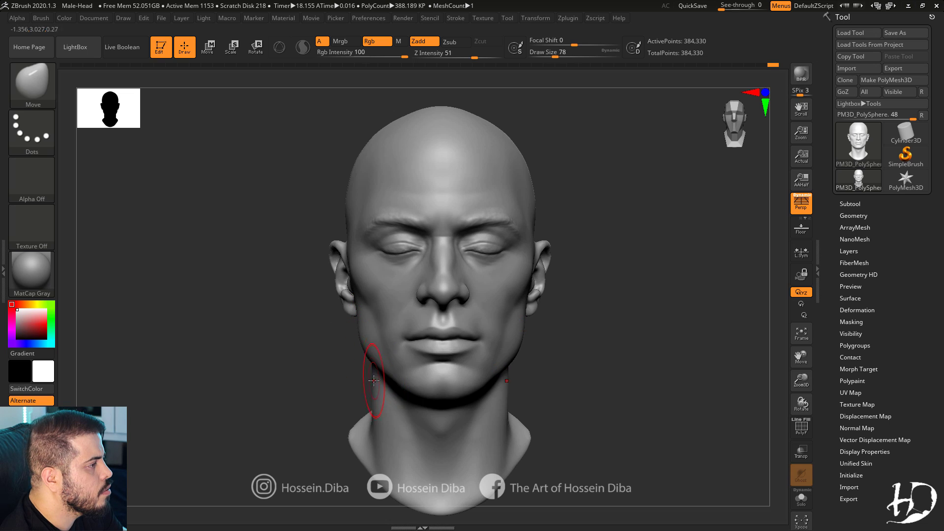
drag(372, 381, 368, 370)
ctrl+right_drag(629, 384, 614, 340)
mouse_move(614, 340)
right_down()
mouse_move(681, 321)
mouse_move(642, 325)
right_up()
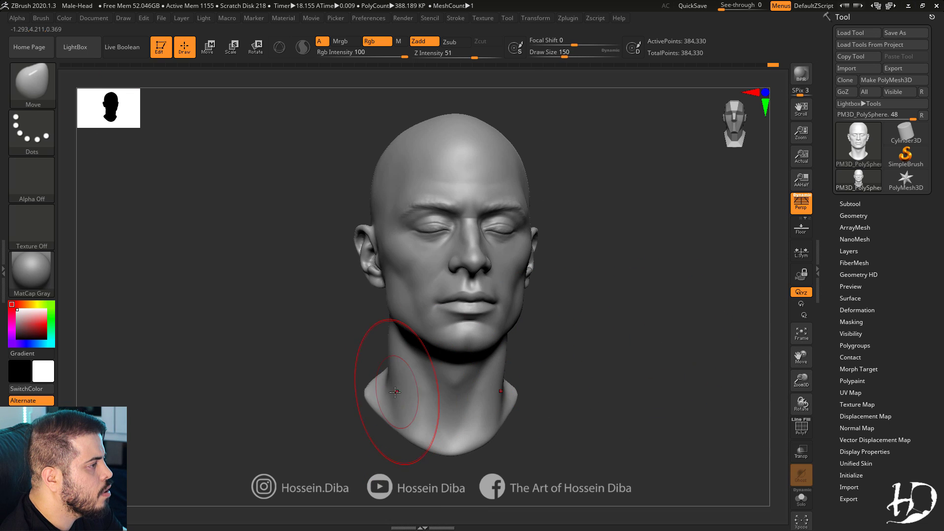
mouse_move(387, 395)
right_down()
mouse_move(789, 373)
mouse_move(791, 361)
mouse_move(806, 359)
right_up()
Adjust the jaw corner below the earlobe with the Move brush at draw size 82.
key(bracketleft)
key(bracketleft)
key(bracketleft)
key(bracketleft)
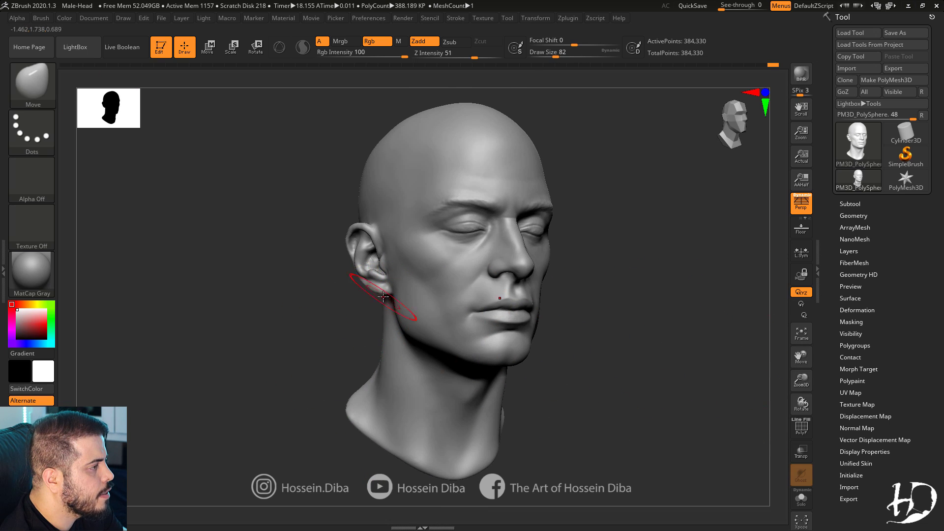
mouse_move(388, 306)
right_down()
mouse_move(689, 290)
mouse_move(162, 317)
right_up()
Adjust the sides of the nose from the front with the Move brush at draw size 78.
ctrl+right_drag(792, 354, 801, 413)
key(bracketleft)
key(bracketleft)
key(bracketleft)
key(bracketleft)
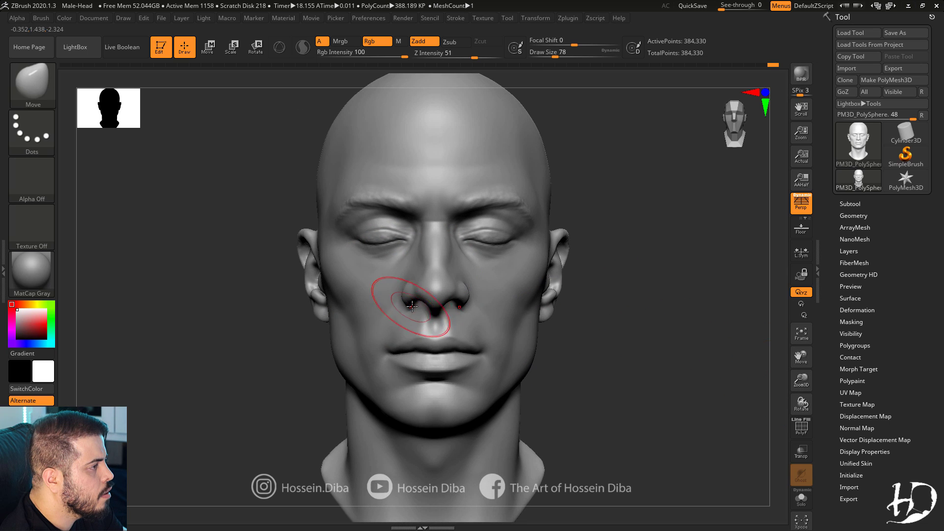
Prepare the Standard brush for sculpting the underside of the nose, with Zadd on and Rgb off.
mouse_move(586, 418)
right_down()
mouse_move(643, 343)
mouse_move(634, 335)
right_up()
ctrl+right_drag(161, 181, 118, 146)
key(b)
key(s)
key(t)
right_drag(666, 316, 670, 275)
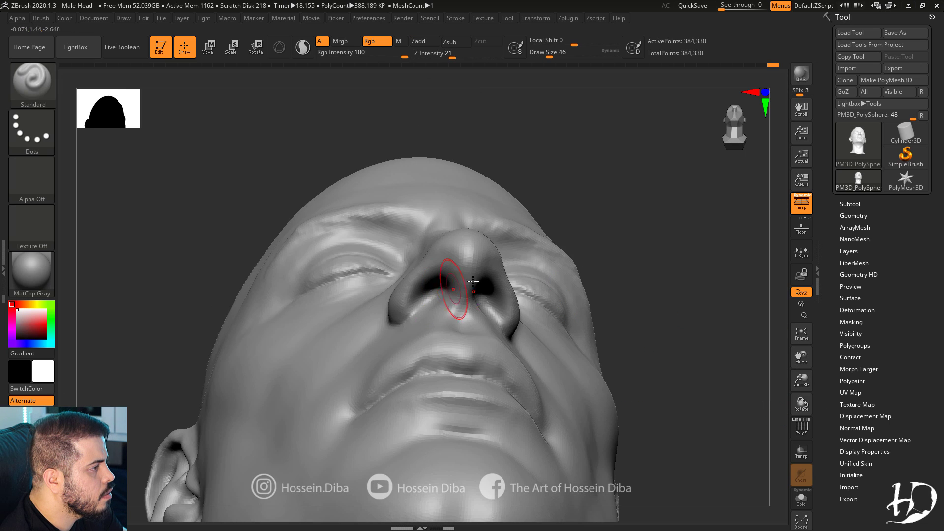
ctrl+right_drag(464, 132, 430, 91)
click(425, 42)
click(378, 42)
Shape the nostril openings and rims with the Standard brush at draw size 42 and smooth beneath them at size 34.
right_drag(483, 327, 463, 306)
key(bracketright)
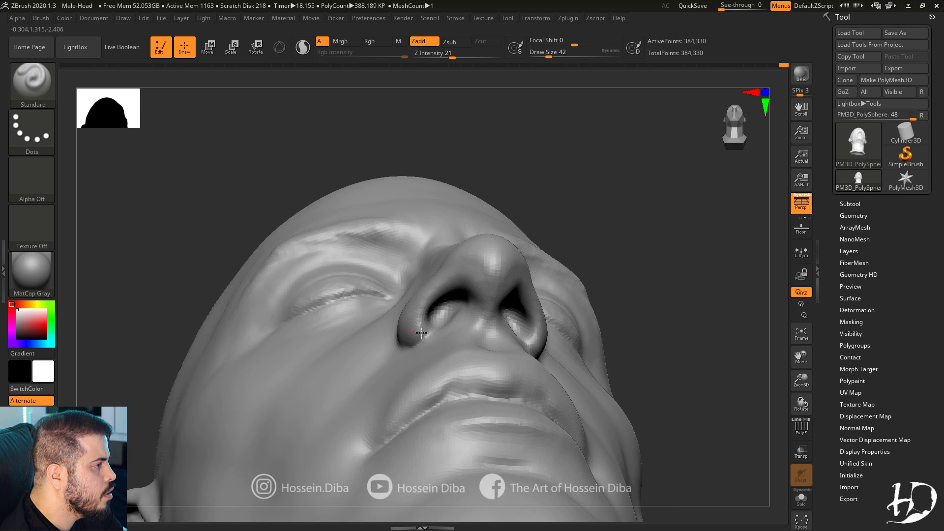
right_drag(442, 328, 324, 222)
right_drag(443, 294, 420, 309)
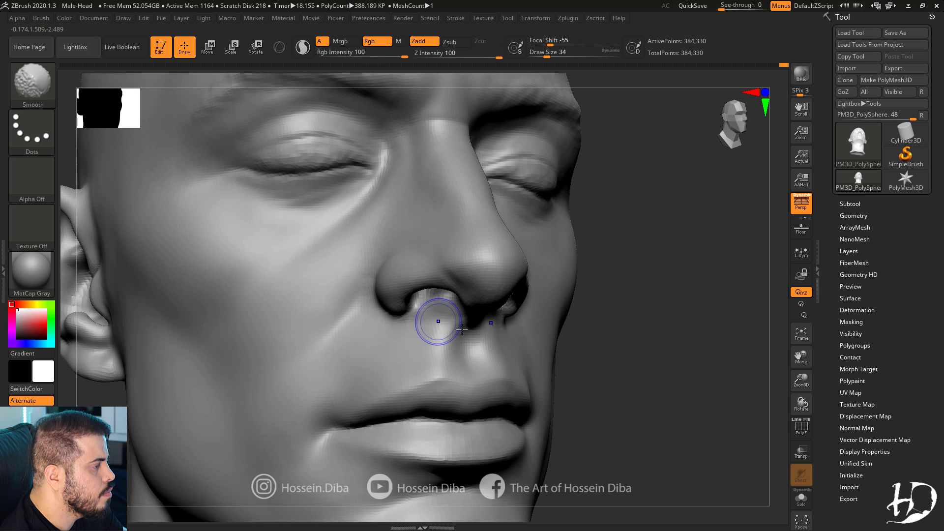
Switch to the DamStandard brush and refine the crease beside the nostril wing.
right_drag(433, 304, 399, 298)
mouse_move(795, 394)
ctrl+right_down()
mouse_move(453, 303)
mouse_move(662, 329)
ctrl+right_up()
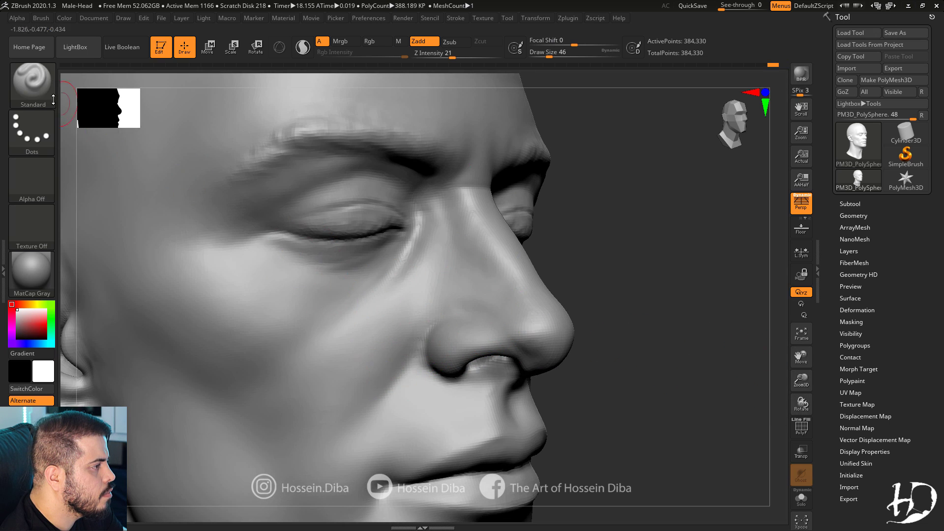
click(34, 84)
click(659, 149)
right_drag(526, 317, 490, 320)
drag(494, 321, 433, 330)
ctrl+right_drag(426, 341, 389, 315)
Refine the corners of the closed eyelids with the DamStandard brush at draw size 22 and smooth around them.
right_drag(531, 307, 338, 287)
drag(802, 381, 802, 408)
drag(801, 356, 786, 424)
drag(802, 380, 801, 408)
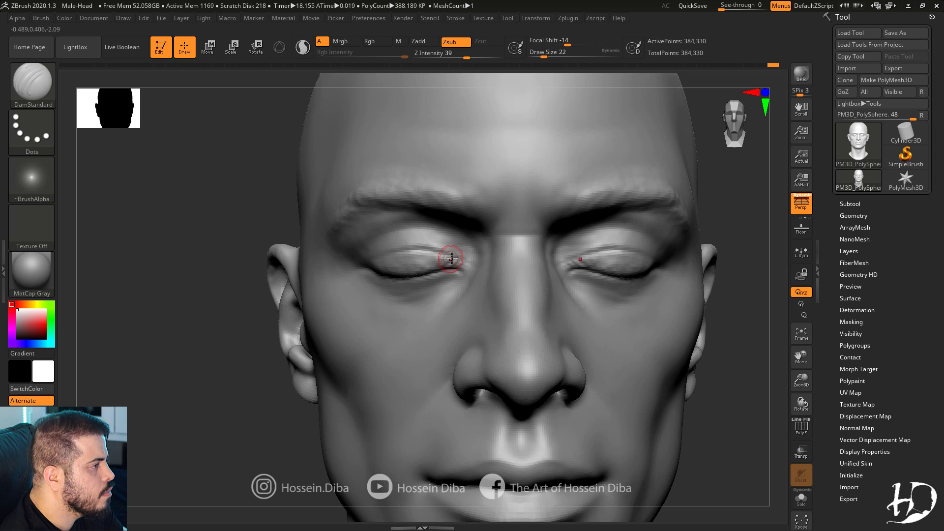
right_drag(291, 297, 449, 277)
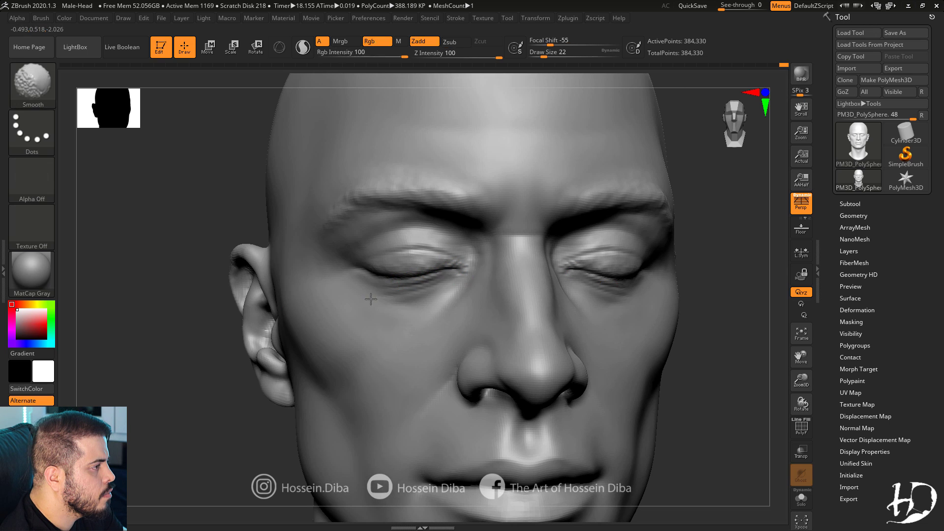
mouse_move(376, 295)
ctrl+right_down()
mouse_move(685, 324)
mouse_move(728, 314)
ctrl+right_up()
mouse_move(570, 276)
ctrl+right_down()
mouse_move(571, 315)
mouse_move(468, 271)
mouse_move(359, 278)
ctrl+right_up()
drag(359, 266, 350, 273)
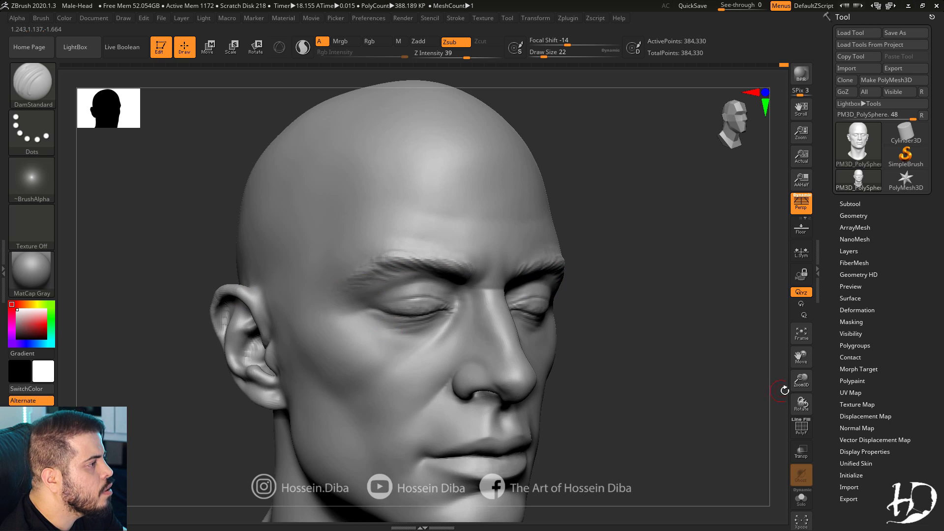
Define the brow area and the frown creases between the eyebrows with the DamStandard brush at draw size 42.
key(f)
right_drag(377, 285, 280, 283)
ctrl+right_drag(465, 298, 482, 248)
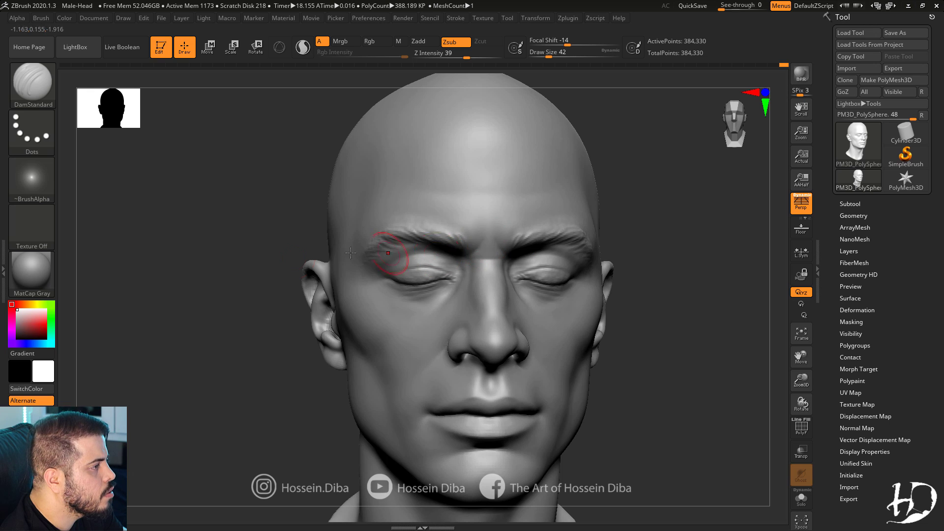
right_drag(395, 257, 485, 233)
mouse_move(415, 192)
right_down()
mouse_move(234, 204)
mouse_move(480, 215)
mouse_move(286, 217)
right_up()
key(b)
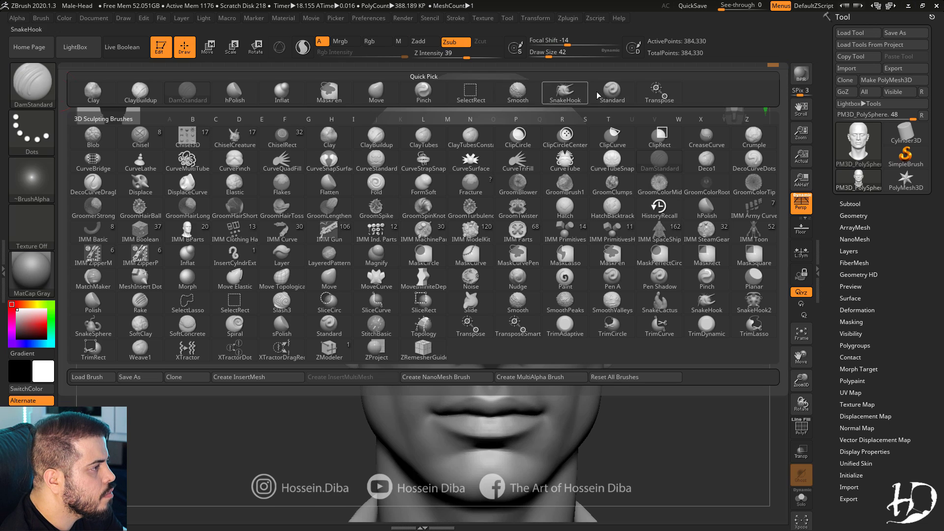
key(s)
key(t)
key(b)
key(m)
key(e)
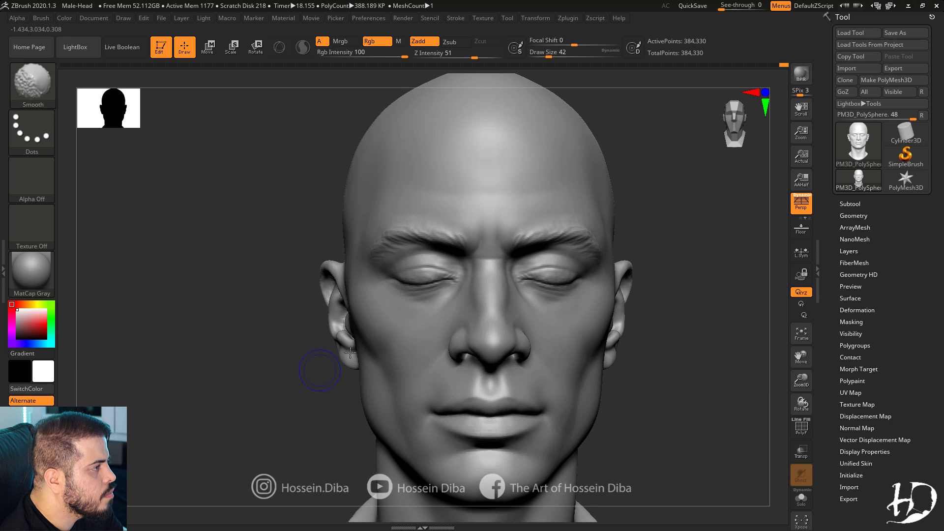
Adjust the inner eye corners with the Move brush at draw size 34 and the sides of the jaw at size 66.
key(b)
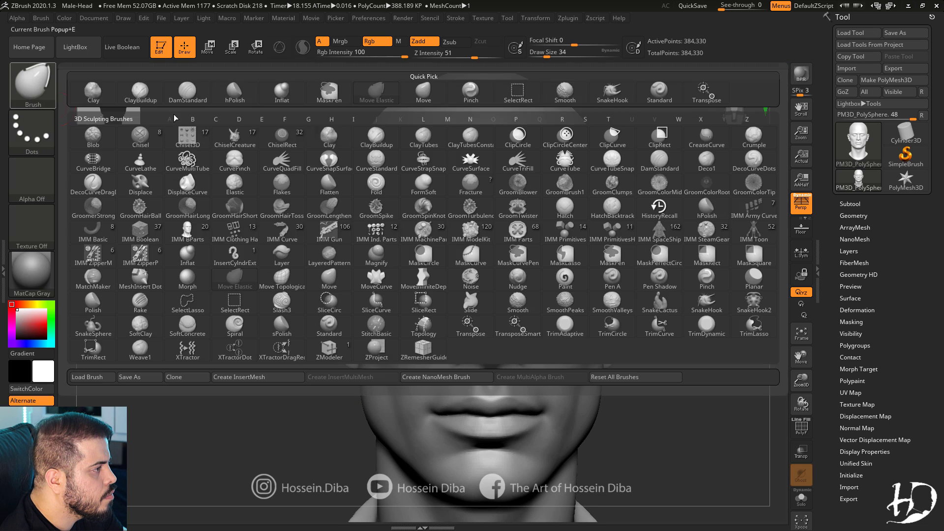
key(m)
key(v)
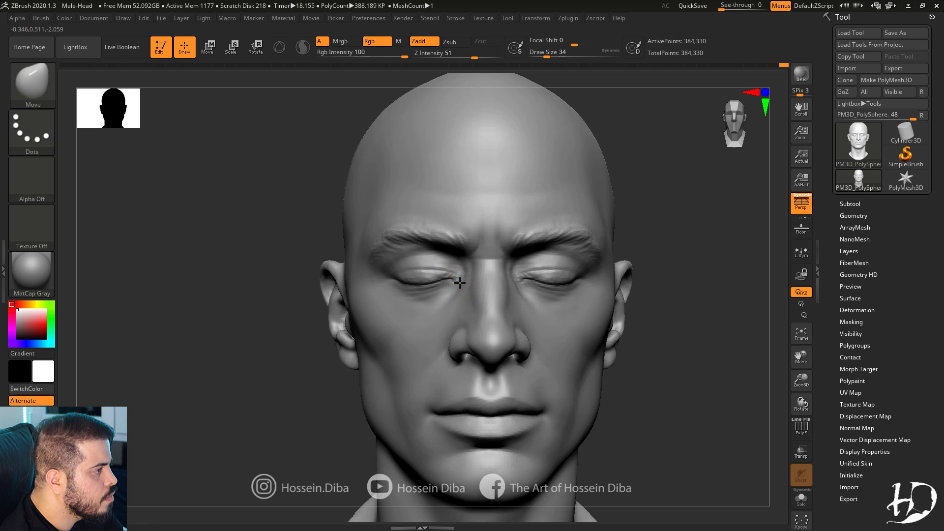
right_drag(460, 283, 435, 265)
ctrl+right_drag(786, 381, 433, 290)
mouse_move(433, 290)
right_down()
mouse_move(270, 285)
mouse_move(281, 283)
mouse_move(283, 320)
right_up()
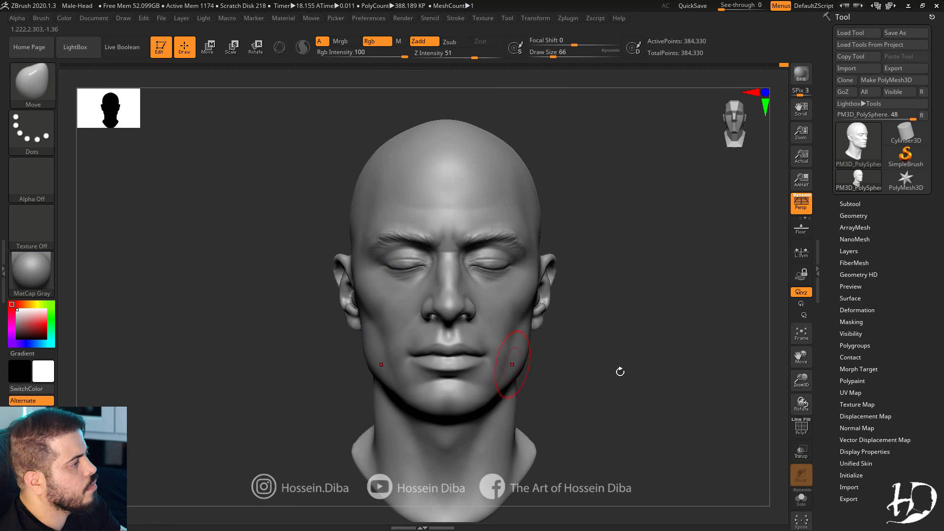
ctrl+right_drag(621, 372, 405, 296)
Deepen the mouth corners with the DamStandard brush at draw size 30.
mouse_move(475, 320)
right_down()
mouse_move(597, 340)
mouse_move(531, 275)
right_up()
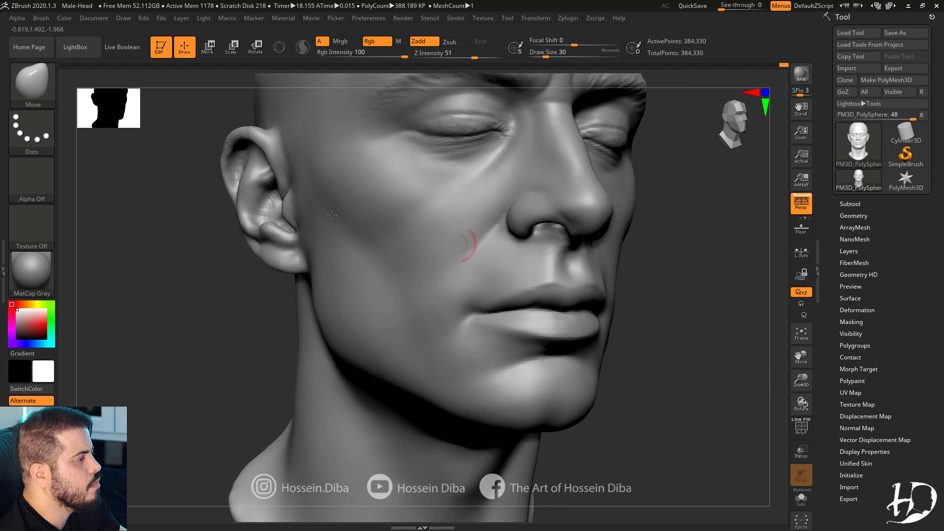
key(b)
key(d)
key(s)
right_drag(683, 308, 657, 315)
right_drag(524, 330, 474, 315)
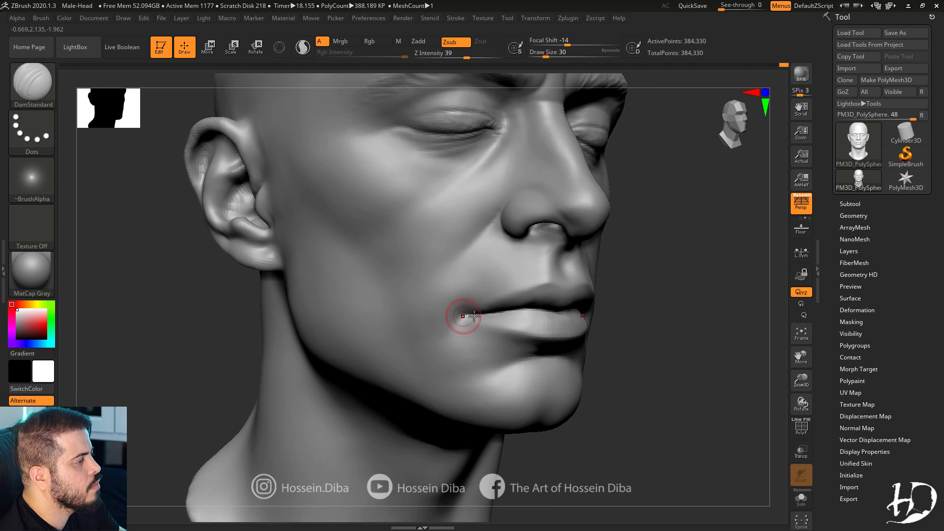
right_drag(496, 352, 529, 347)
drag(465, 317, 463, 327)
Refine the parting line between the lips with the DamStandard brush at draw size 30 and smooth it near the mouth corners.
mouse_move(728, 357)
right_down()
mouse_move(664, 356)
mouse_move(683, 355)
right_up()
mouse_move(547, 314)
mouse_down()
mouse_move(551, 325)
mouse_move(532, 331)
mouse_up()
right_drag(556, 328, 521, 327)
drag(540, 305, 526, 315)
shift+drag(524, 310, 506, 310)
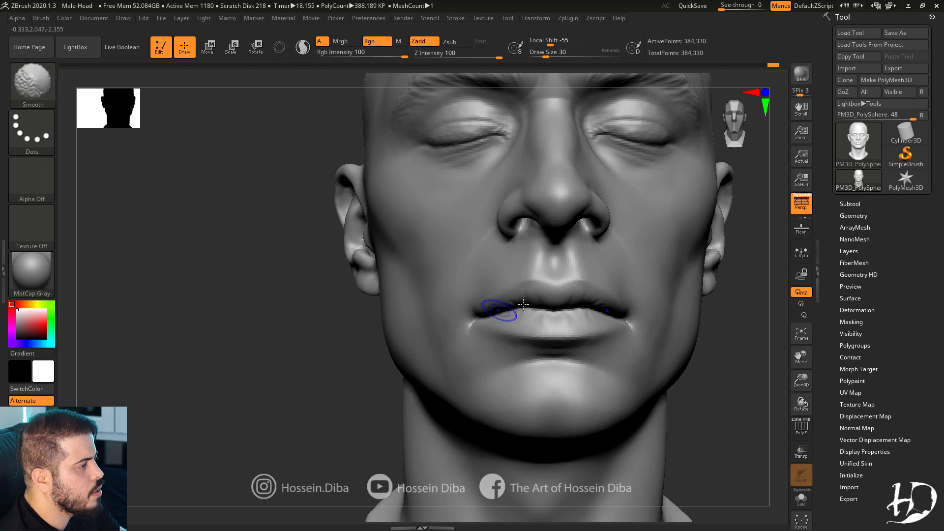
right_drag(762, 372, 797, 372)
drag(798, 372, 798, 357)
drag(225, 315, 230, 337)
drag(800, 380, 801, 367)
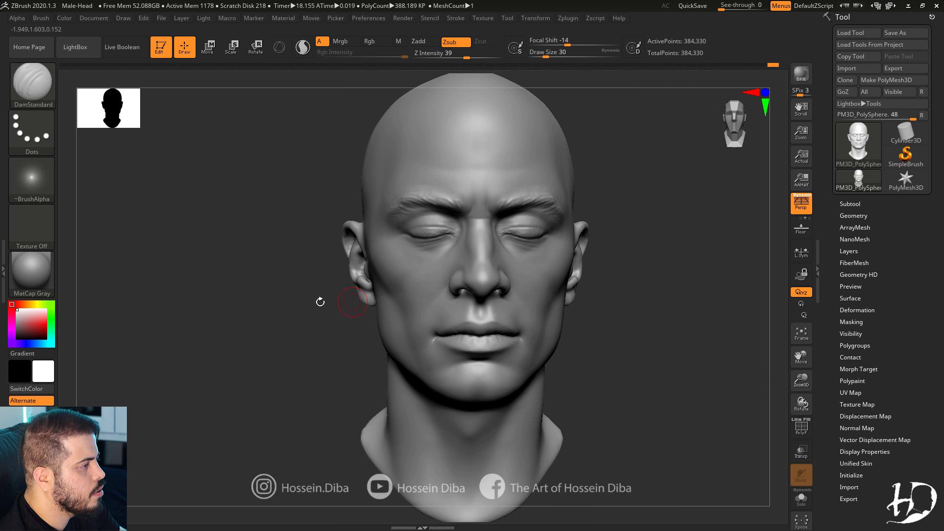
Shape the cheek below the cheekbone with the Standard brush at draw size 94.
drag(239, 306, 338, 276)
key(b)
key(s)
key(t)
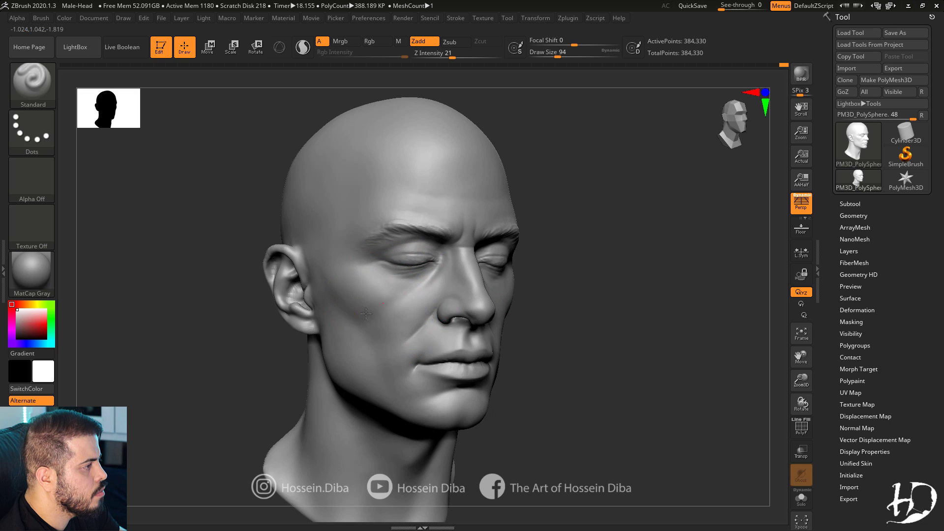
drag(280, 322, 333, 291)
shift+right_drag(326, 286, 295, 290)
mouse_move(295, 290)
ctrl+right_down()
mouse_move(263, 275)
mouse_move(296, 252)
ctrl+right_up()
Adjust the temples with the Move brush at draw size 86 and the closed eyelids at size 58.
key(b)
key(m)
key(v)
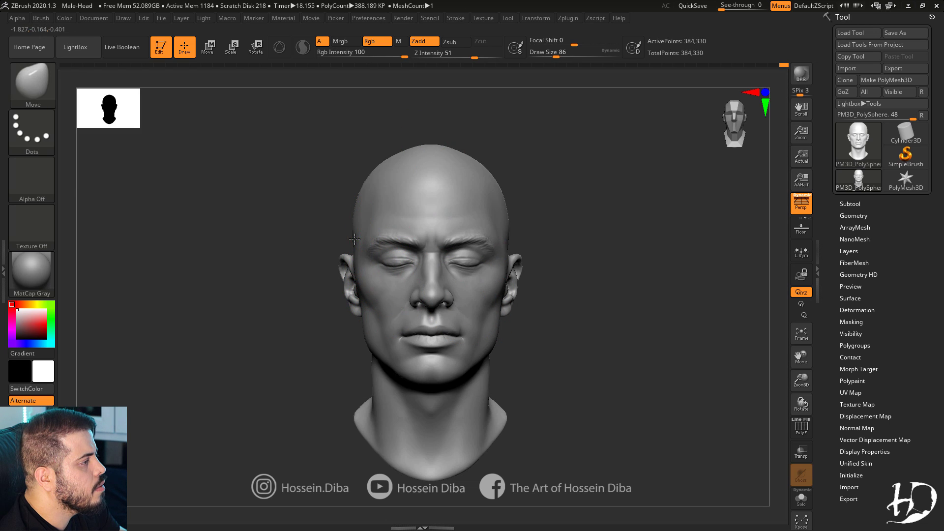
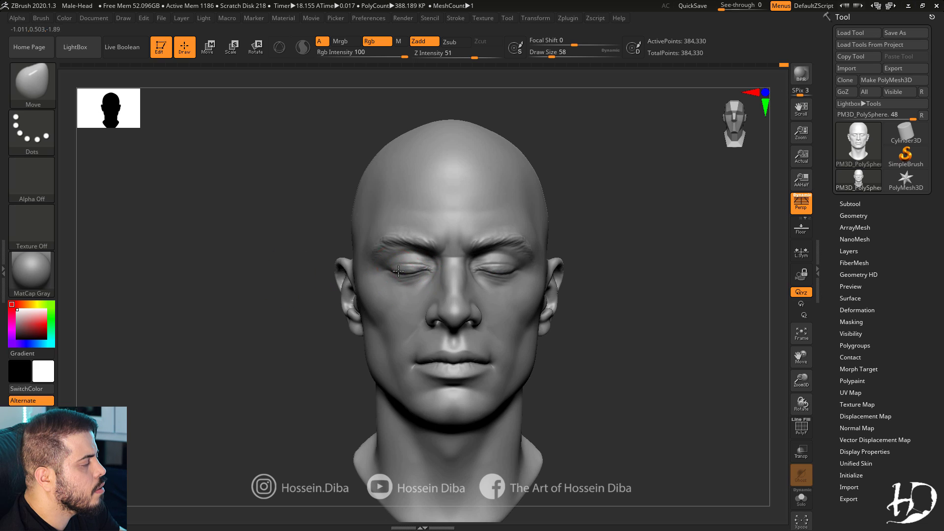
mouse_move(398, 270)
right_down()
mouse_move(411, 266)
mouse_move(447, 337)
mouse_move(511, 323)
right_up()
Adjust the inner eye corners with the Move brush at draw size 30 and the sides of the nose at size 46.
shift+drag(454, 305, 444, 282)
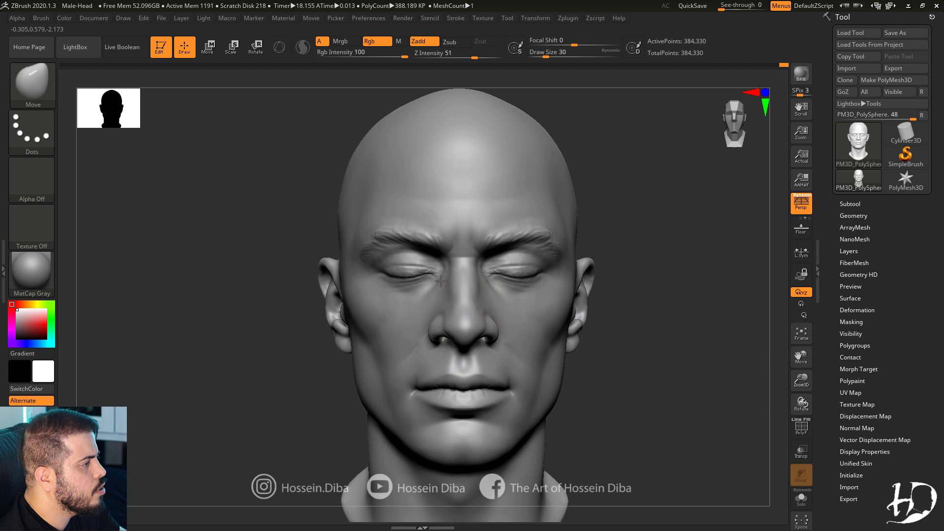
ctrl+right_drag(744, 385, 689, 364)
alt+right_drag(396, 297, 385, 286)
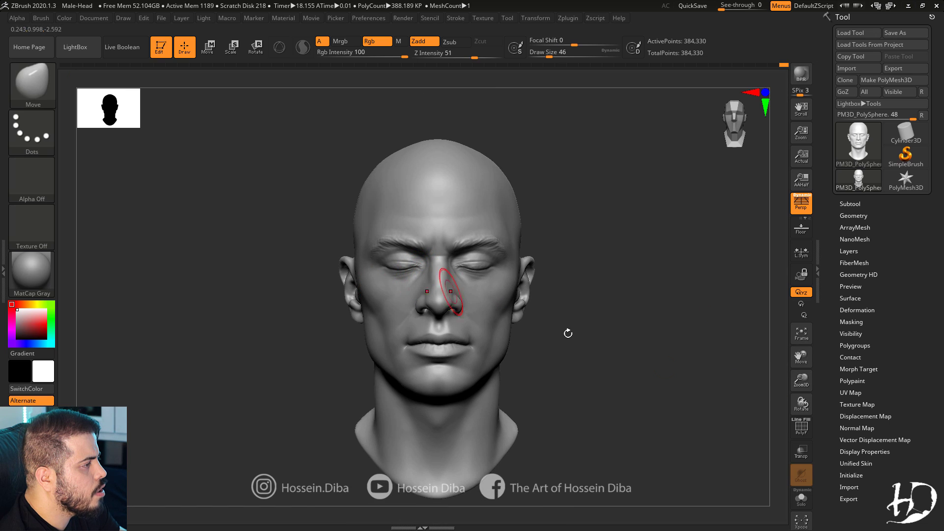
Adjust the sides of the neck with the Move brush at draw size 62 and the earlobes at size 66.
ctrl+right_drag(568, 333, 446, 330)
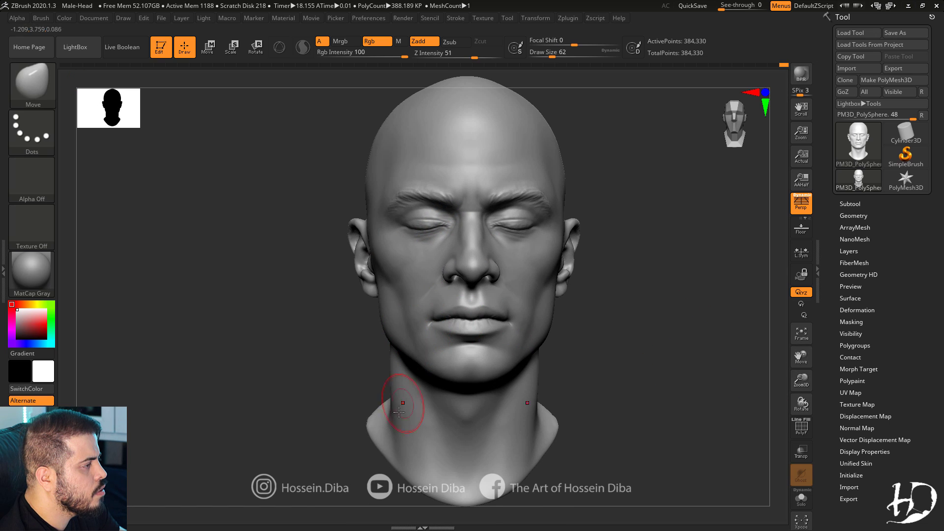
right_drag(389, 419, 560, 305)
right_drag(347, 294, 433, 297)
drag(338, 294, 325, 295)
mouse_move(311, 298)
right_down()
mouse_move(295, 299)
mouse_move(311, 294)
right_up()
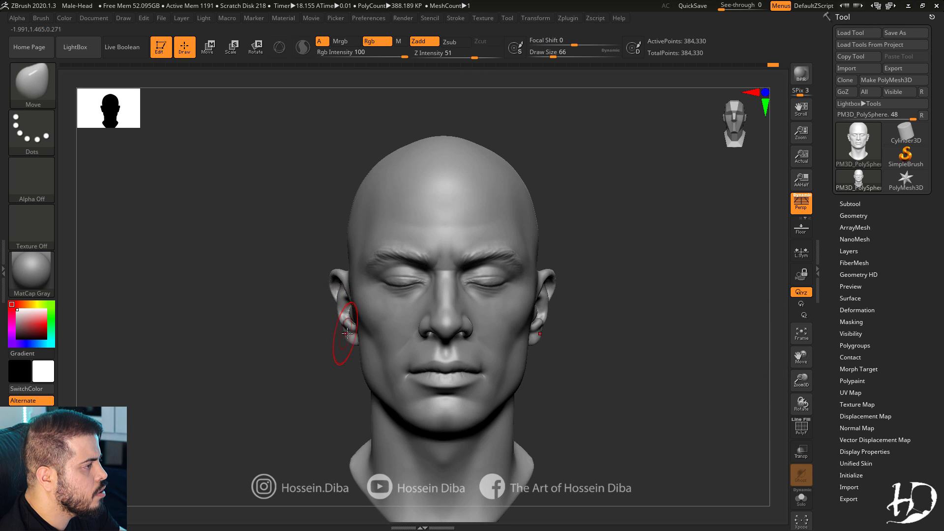
right_drag(328, 256, 254, 231)
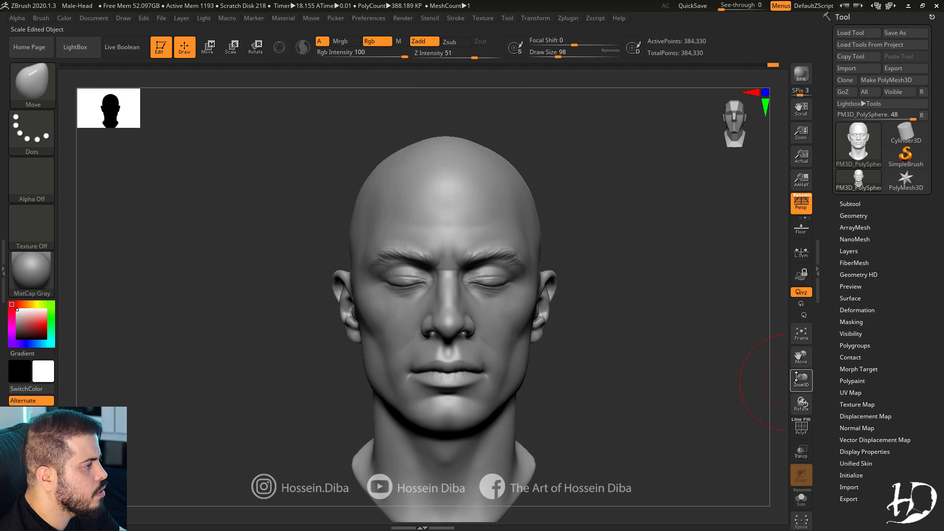
ctrl+right_drag(648, 344, 738, 364)
right_drag(172, 269, 222, 272)
ctrl+right_drag(648, 345, 611, 346)
Shape the front of the neck with the Standard brush at draw size 98.
key(b)
key(s)
key(t)
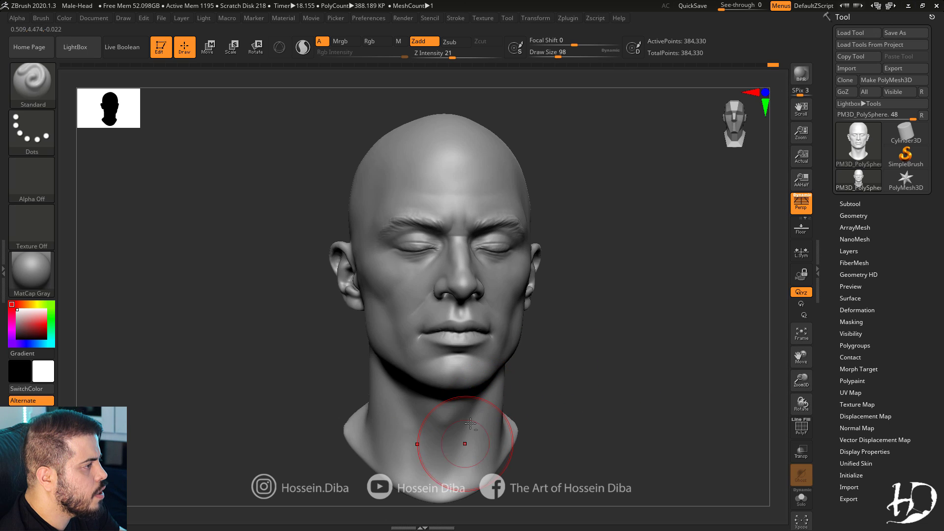
shift+right_drag(301, 419, 319, 421)
ctrl+right_drag(320, 421, 342, 364)
ctrl+right_drag(787, 369, 797, 337)
alt+right_drag(797, 337, 793, 422)
Shape the lower cheek with the Standard brush at draw size 54 and smooth the jaw below the ear.
right_drag(271, 313, 785, 413)
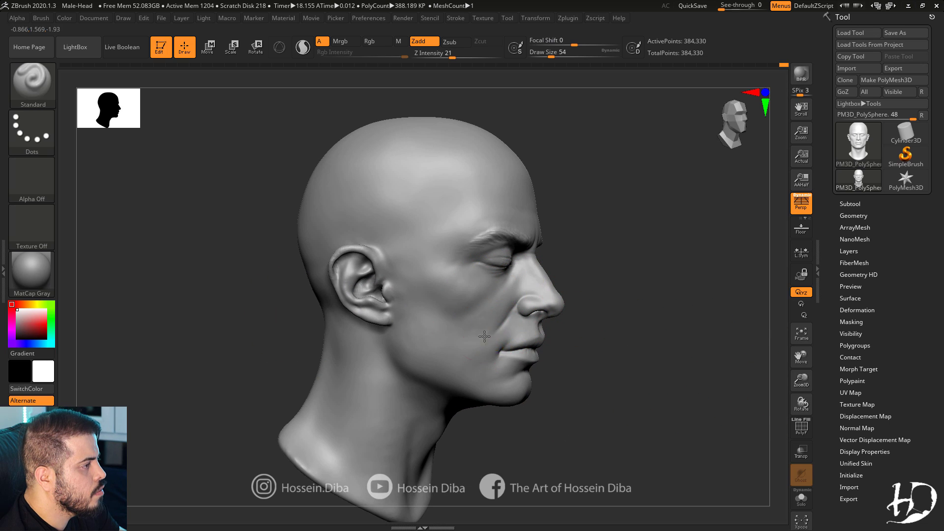
mouse_move(565, 379)
right_down()
mouse_move(369, 353)
mouse_move(500, 348)
mouse_move(477, 336)
right_up()
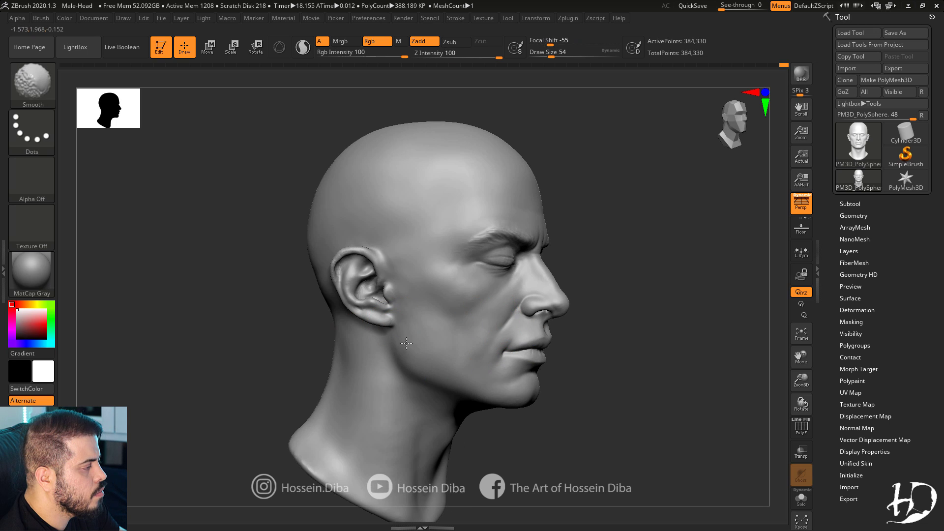
right_drag(398, 332, 452, 297)
right_drag(410, 360, 295, 362)
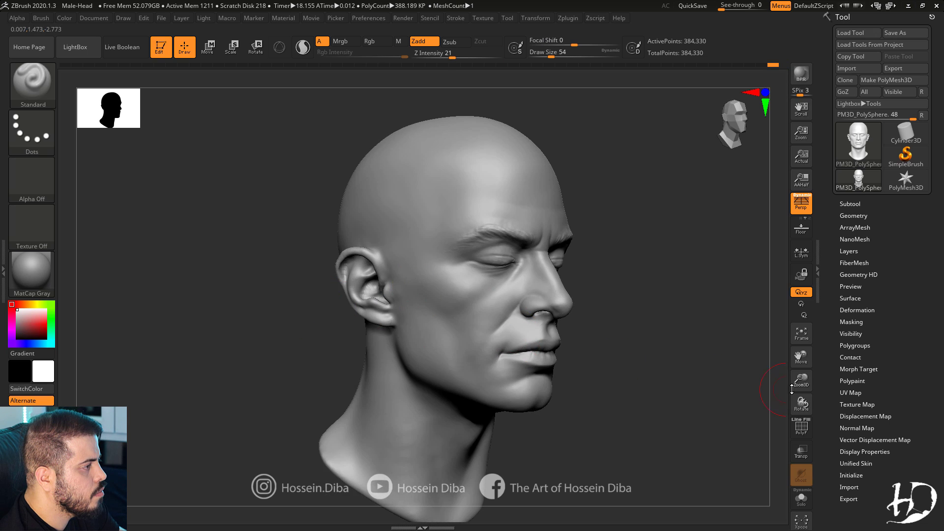
Sculpt the bowl and upper hollow of the inner ear with the Standard brush at draw size 38.
ctrl+right_drag(768, 401, 541, 344)
mouse_move(374, 320)
ctrl+right_down()
mouse_move(742, 349)
mouse_move(718, 350)
ctrl+right_up()
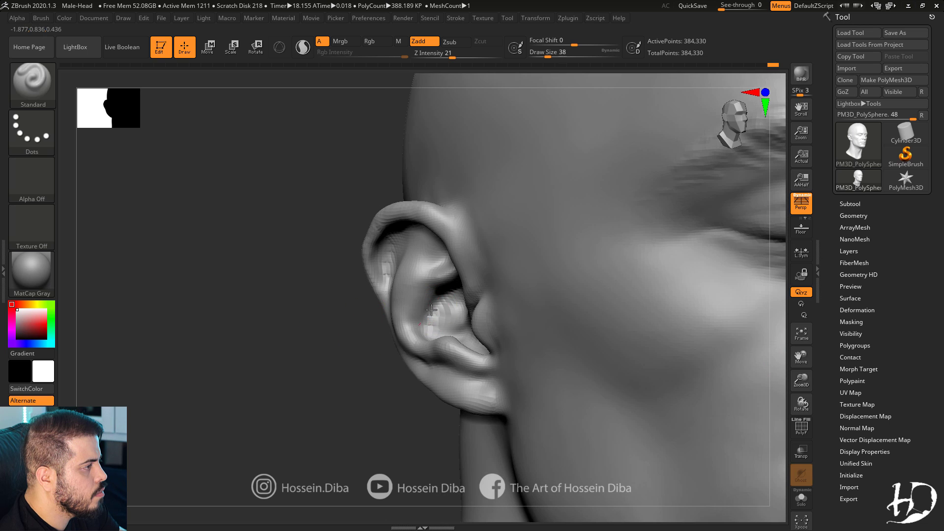
right_drag(345, 339, 339, 315)
drag(432, 322, 433, 338)
mouse_move(339, 315)
right_down()
mouse_move(333, 337)
mouse_move(366, 340)
right_up()
drag(450, 246, 443, 264)
drag(315, 315, 344, 307)
drag(450, 241, 460, 250)
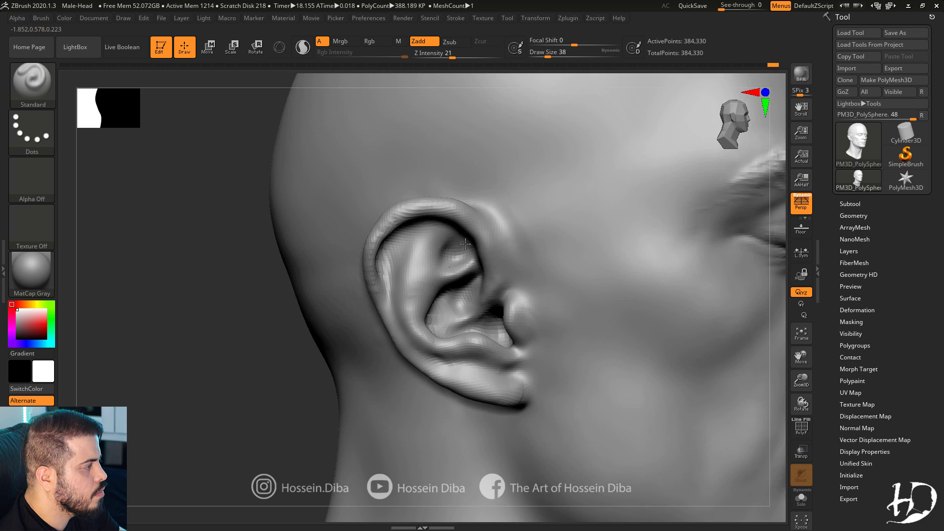
Define the groove under the ear's upper rim and along its back edge with the Standard brush.
drag(246, 275, 246, 340)
drag(463, 216, 479, 246)
drag(419, 211, 477, 236)
mouse_move(241, 339)
mouse_down()
mouse_move(236, 282)
mouse_move(253, 283)
mouse_up()
drag(378, 274, 388, 304)
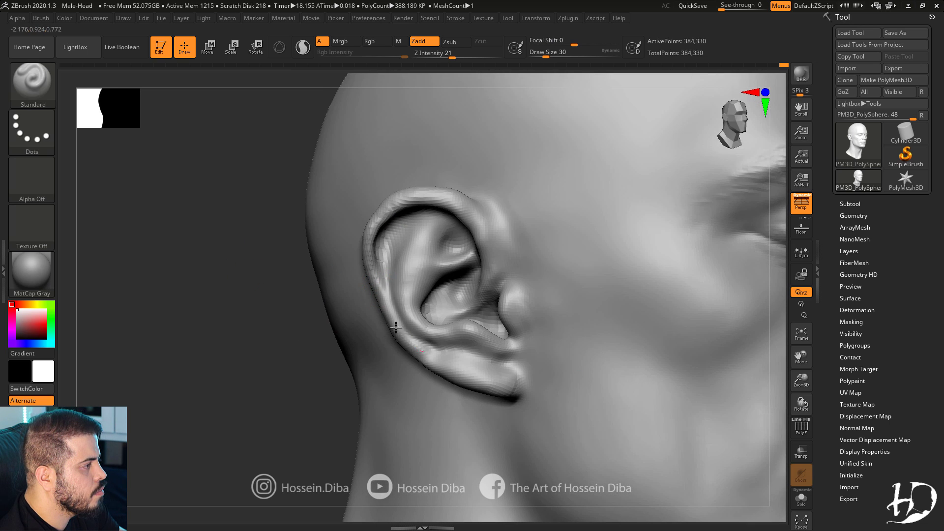
Refine the lower ear rim and lobe with the Standard brush at draw size 30, smoothing the transition.
mouse_move(445, 363)
mouse_down()
mouse_move(506, 376)
mouse_move(485, 383)
mouse_up()
drag(320, 340, 296, 335)
shift+drag(428, 354, 453, 371)
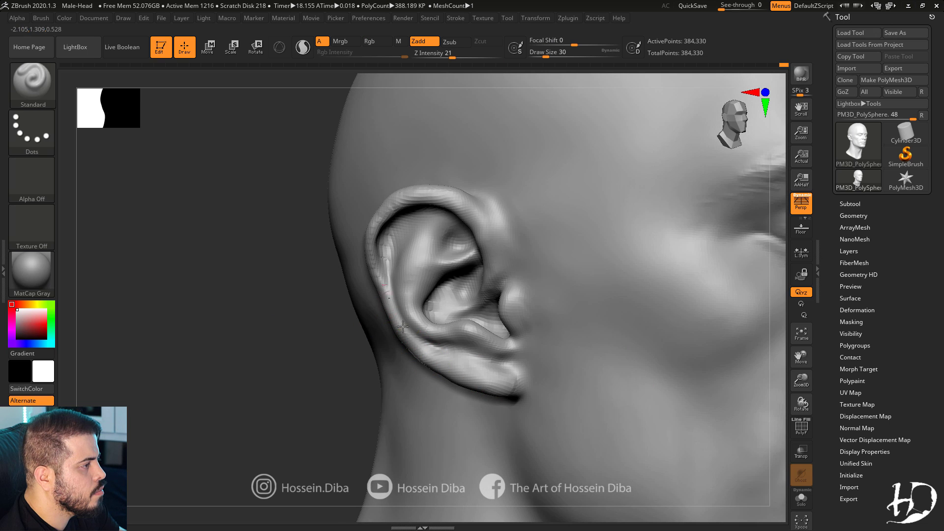
drag(386, 280, 397, 327)
Clean up the hollow inside the back ear rim and the inner folds with the Standard brush at draw size 46.
mouse_move(329, 308)
mouse_down()
mouse_move(297, 301)
mouse_move(478, 312)
mouse_move(445, 306)
mouse_up()
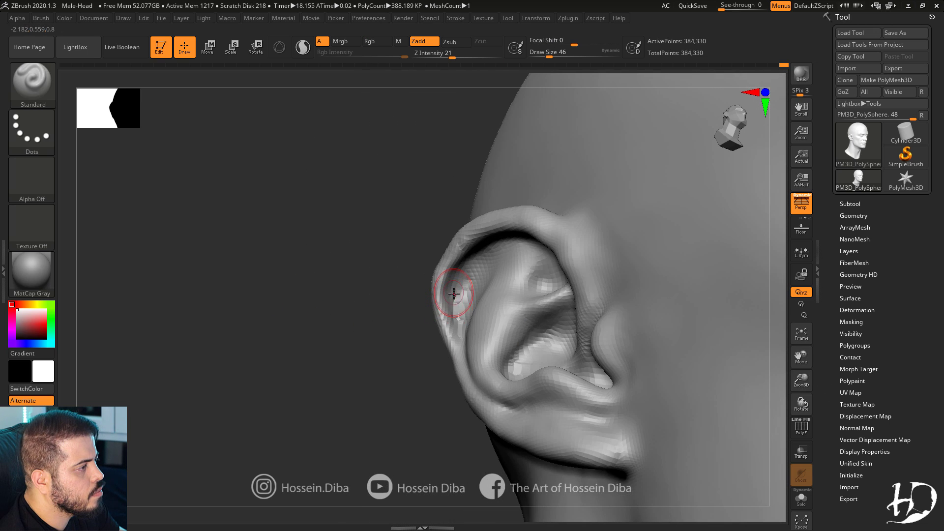
drag(427, 261, 397, 228)
drag(396, 275, 452, 308)
mouse_move(452, 308)
right_down()
mouse_move(477, 339)
mouse_move(565, 336)
right_up()
drag(236, 266, 236, 286)
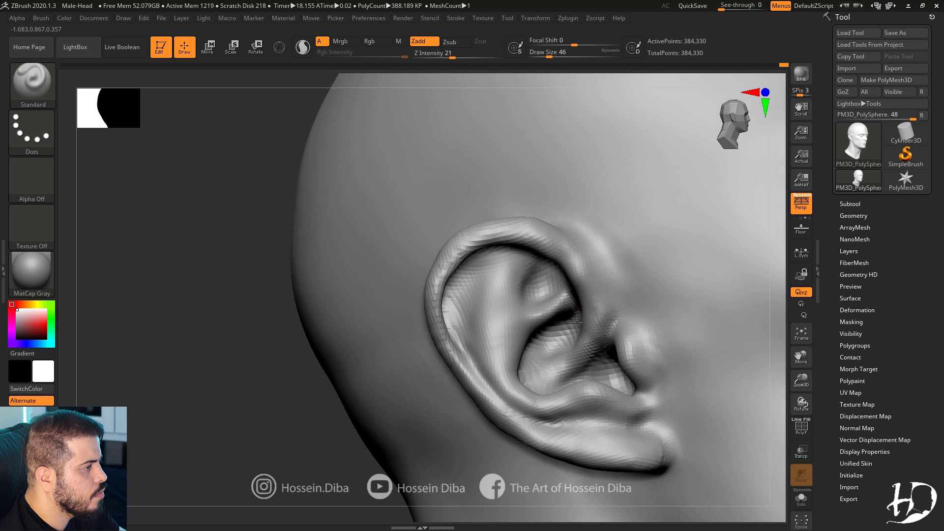
Reshape the ear's upper rim with the Move brush at draw size 38 and smooth its inner edge at size 54.
mouse_move(577, 323)
ctrl+right_down()
mouse_move(333, 317)
mouse_move(581, 318)
ctrl+right_up()
key(b)
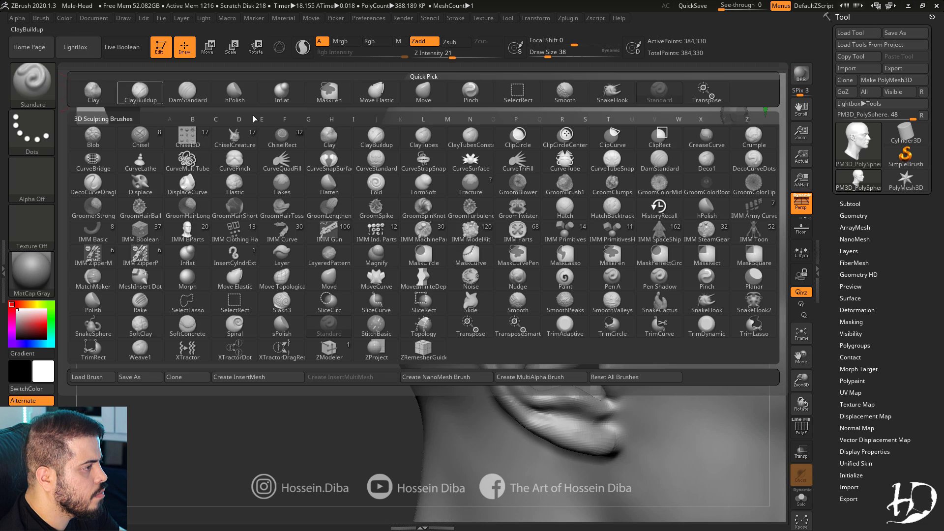
key(m)
key(v)
right_drag(656, 310, 580, 281)
shift+drag(552, 277, 561, 289)
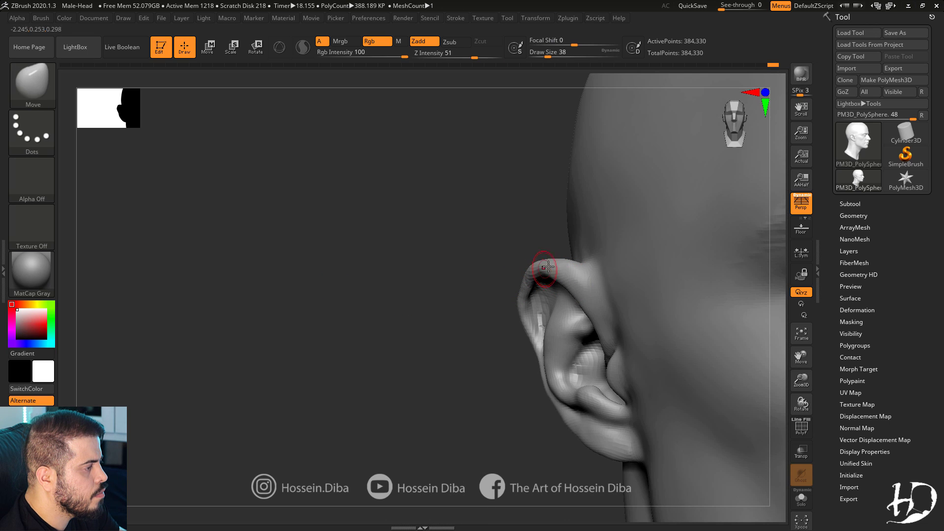
mouse_move(544, 269)
right_down()
mouse_move(522, 275)
mouse_move(533, 264)
mouse_move(493, 262)
mouse_move(526, 263)
right_up()
shift+drag(593, 266, 609, 280)
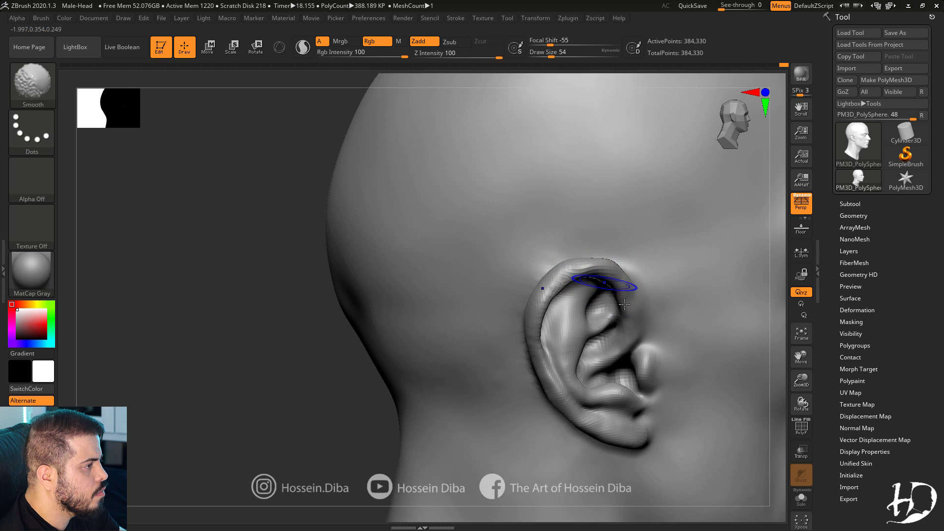
Refine the ear's inner folds and back rim with the Standard brush at draw size 30.
alt+right_drag(595, 263, 504, 213)
key(b)
key(s)
key(t)
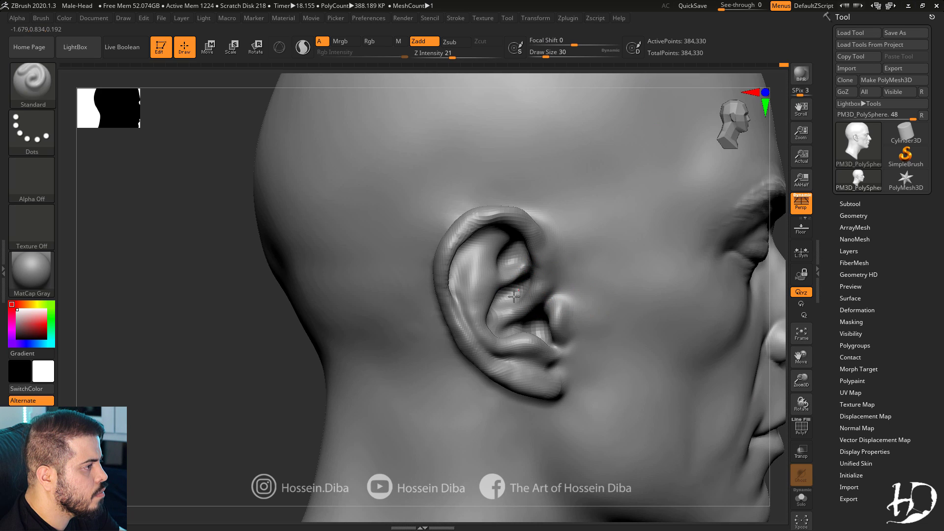
right_drag(475, 322, 453, 320)
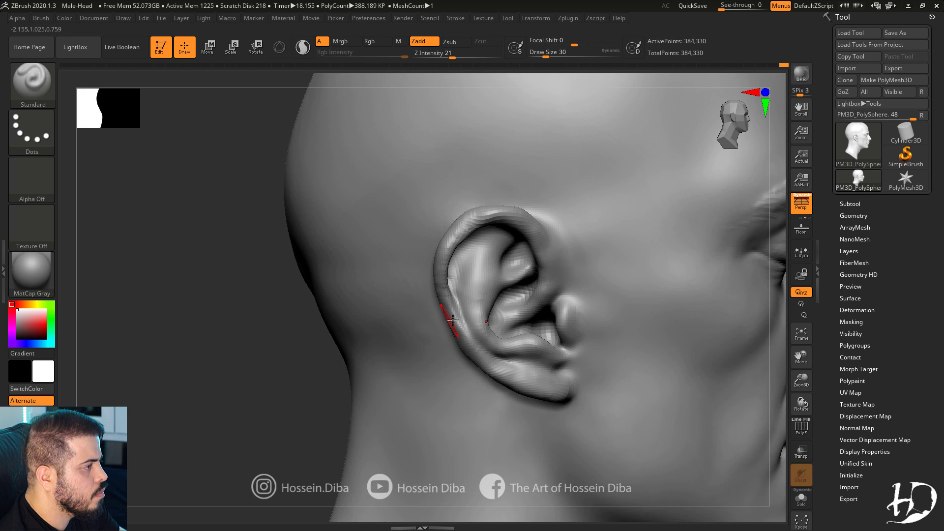
mouse_move(475, 357)
right_down()
mouse_move(415, 333)
mouse_move(348, 280)
right_up()
Adjust the shape of the ear from behind with the Move brush.
key(b)
key(m)
key(v)
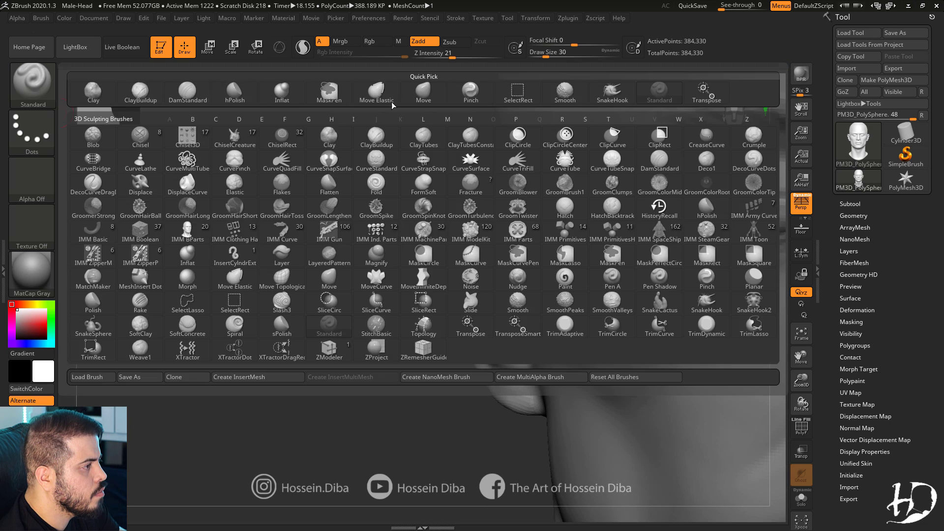
mouse_move(403, 245)
right_down()
mouse_move(495, 287)
mouse_move(531, 338)
mouse_move(538, 325)
mouse_move(345, 303)
mouse_move(450, 318)
right_up()
Refine the area under the eyes with the Standard brush at draw size 38 and smooth it into the cheek.
key(b)
key(s)
key(t)
right_drag(426, 196, 803, 381)
drag(802, 356, 805, 387)
drag(302, 300, 377, 295)
key(bracketleft)
key(bracketleft)
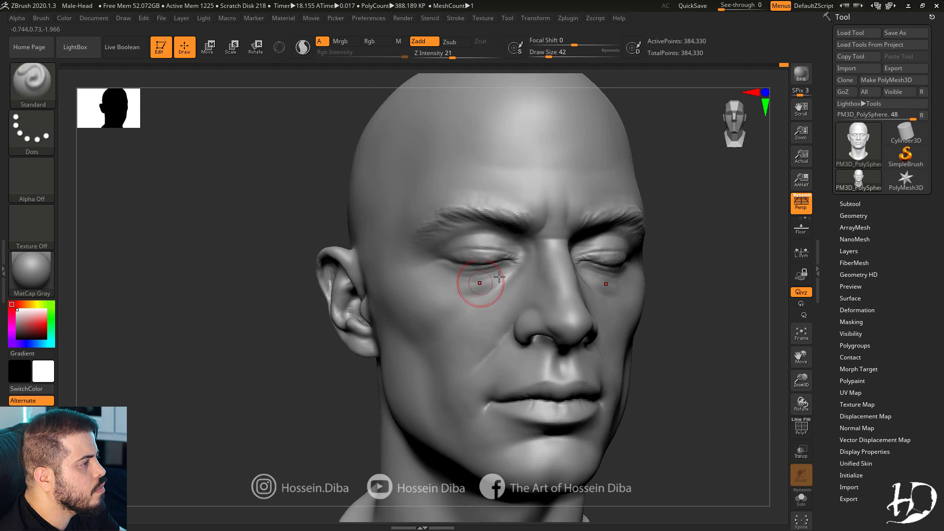
key(bracketleft)
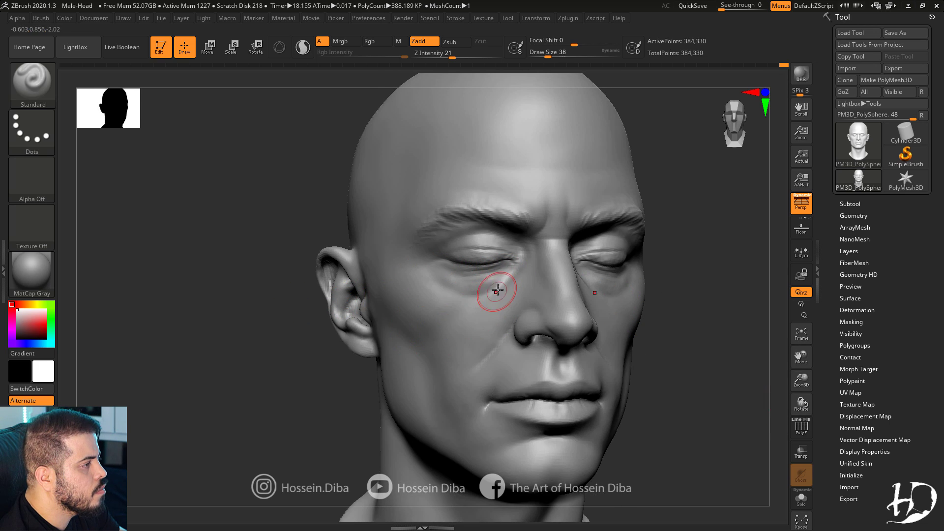
shift+drag(493, 294, 459, 299)
drag(508, 271, 495, 277)
key(shift)
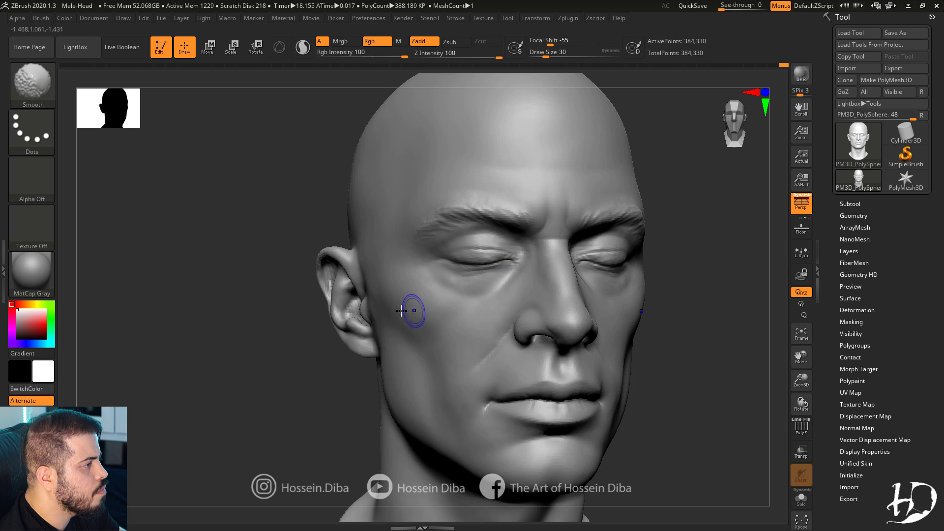
Smooth the cheekbone near the ear and refine the temple and forehead with the Standard brush at draw sizes up to 82.
mouse_move(379, 297)
mouse_down()
mouse_move(318, 306)
mouse_move(388, 297)
mouse_up()
shift+drag(438, 280, 427, 268)
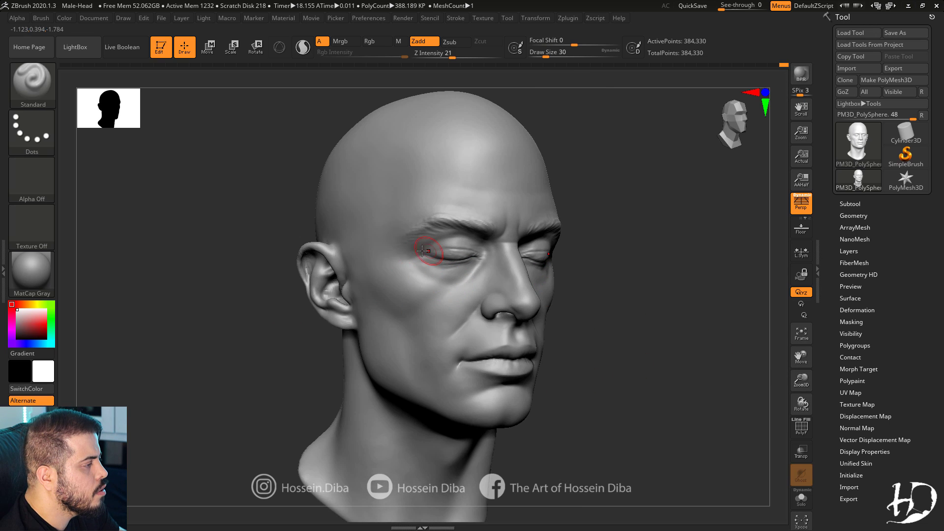
key(bracketright)
key(bracketright)
key(bracketright)
shift+drag(289, 251, 259, 253)
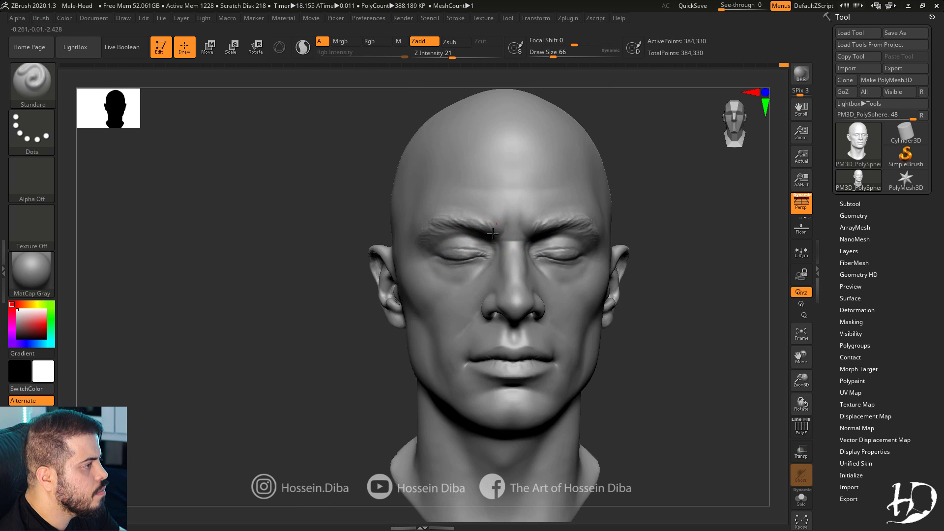
drag(797, 378, 797, 394)
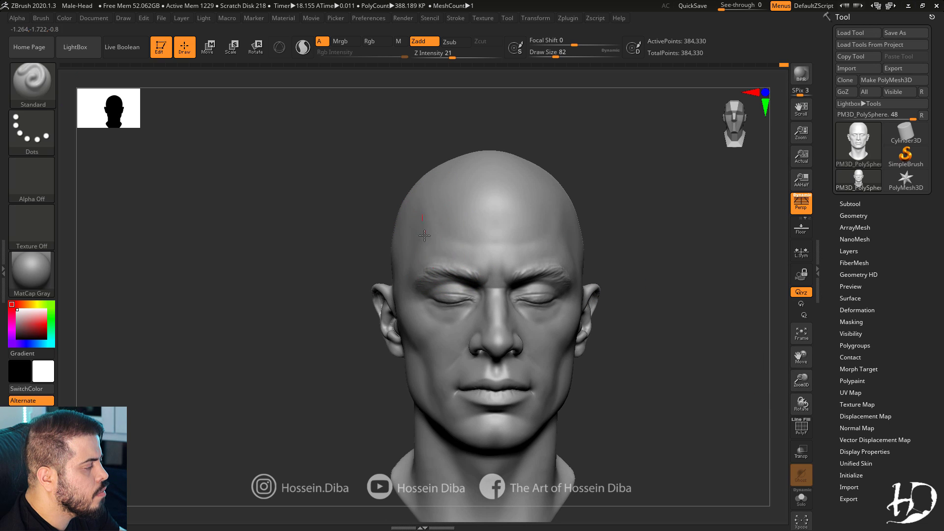
key(ctrl+z)
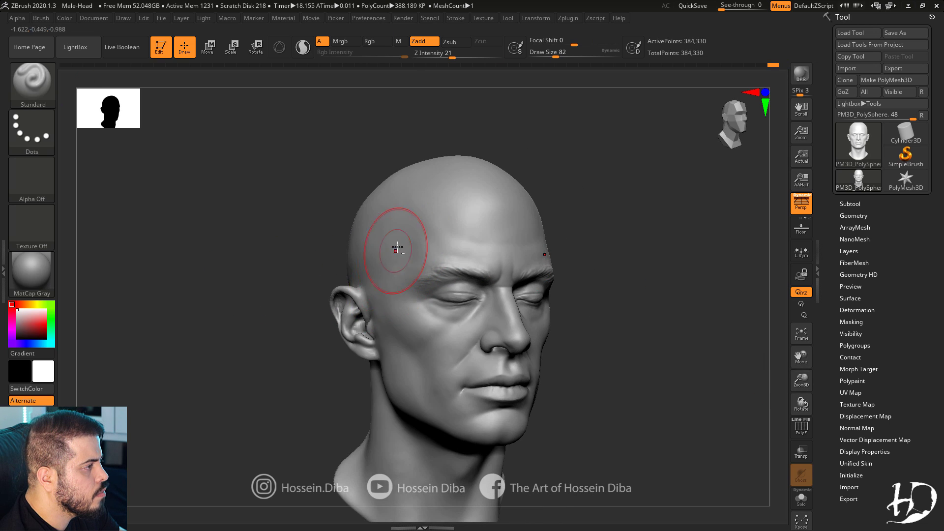
key(ctrl+shift+z)
drag(801, 380, 800, 359)
drag(801, 357, 780, 340)
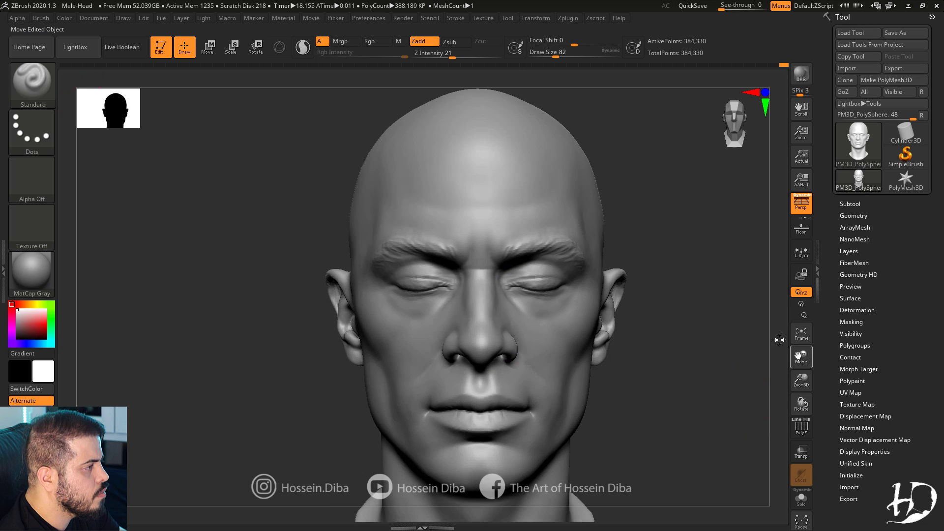
Define the crease between the nose and mouth corner with the DamStandard brush at draw size 38 and smooth its lower end.
key(bracketleft)
key(bracketleft)
drag(263, 339, 322, 339)
mouse_move(246, 394)
mouse_down()
mouse_move(308, 397)
mouse_move(364, 315)
mouse_up()
key(b)
click(660, 161)
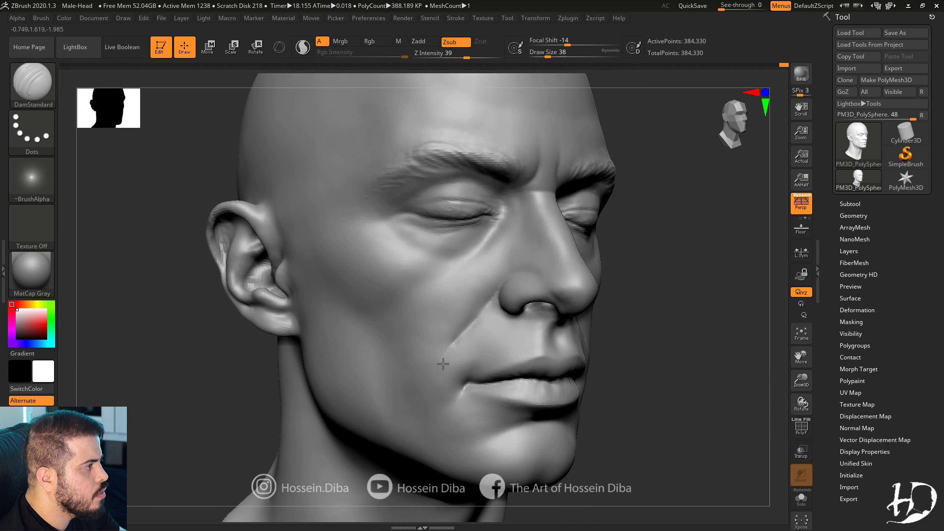
drag(676, 366, 726, 366)
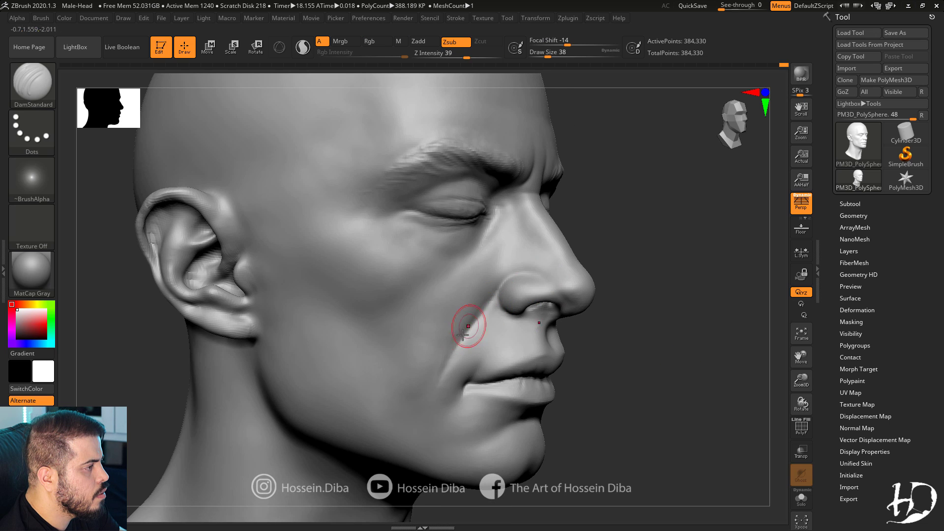
shift+drag(467, 327, 455, 346)
Adjust the mouth and jaw contour from the front with the Move brush at draw size 50, smoothing the jaw at size 42.
shift+drag(788, 384, 639, 384)
drag(801, 381, 727, 311)
key(b)
key(m)
key(v)
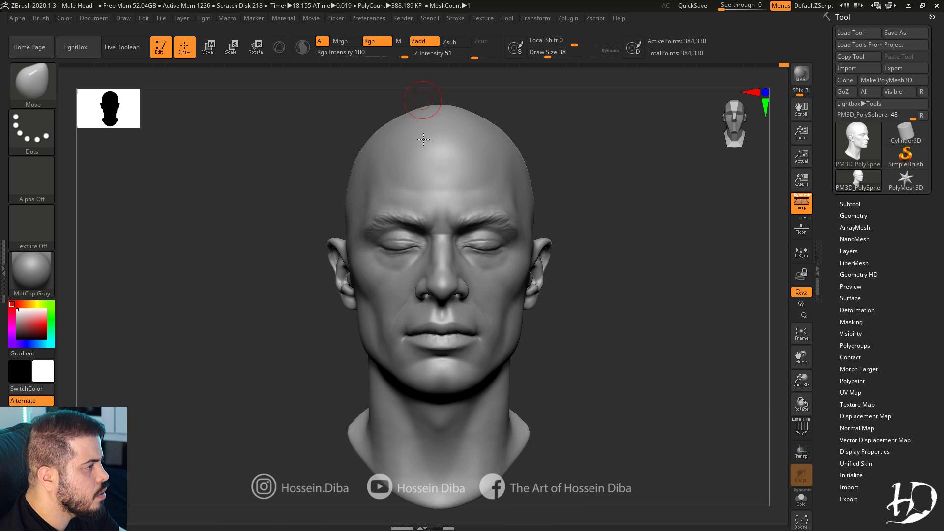
mouse_move(786, 380)
alt+mouse_down()
mouse_move(788, 400)
mouse_move(759, 422)
alt+mouse_up()
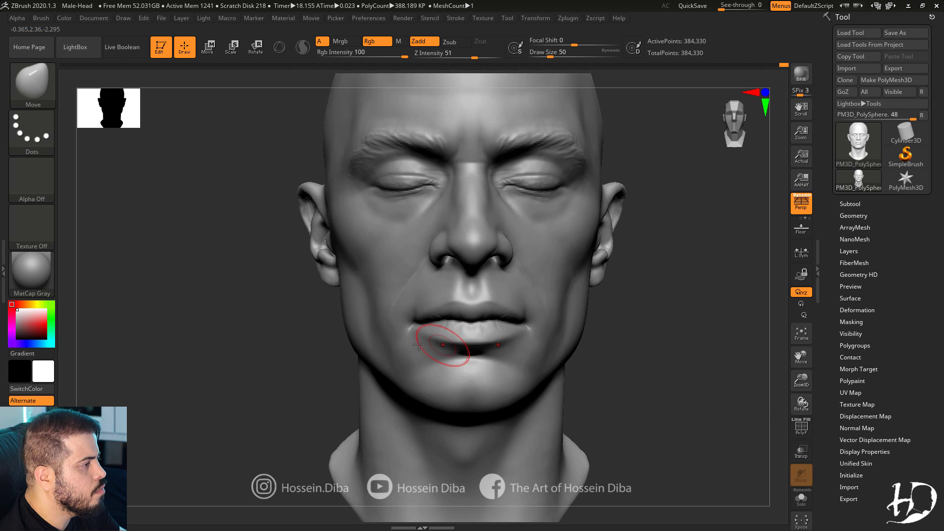
drag(318, 350, 373, 336)
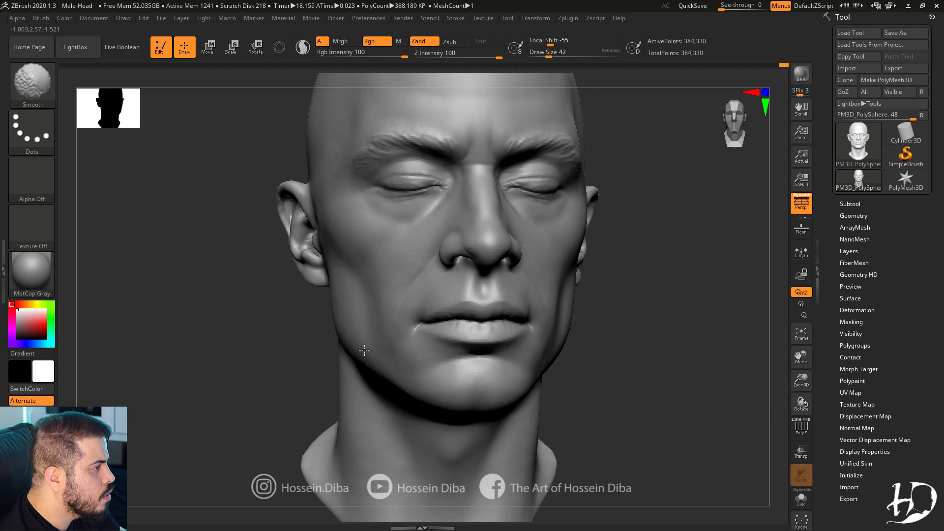
shift+right_drag(364, 351, 377, 329)
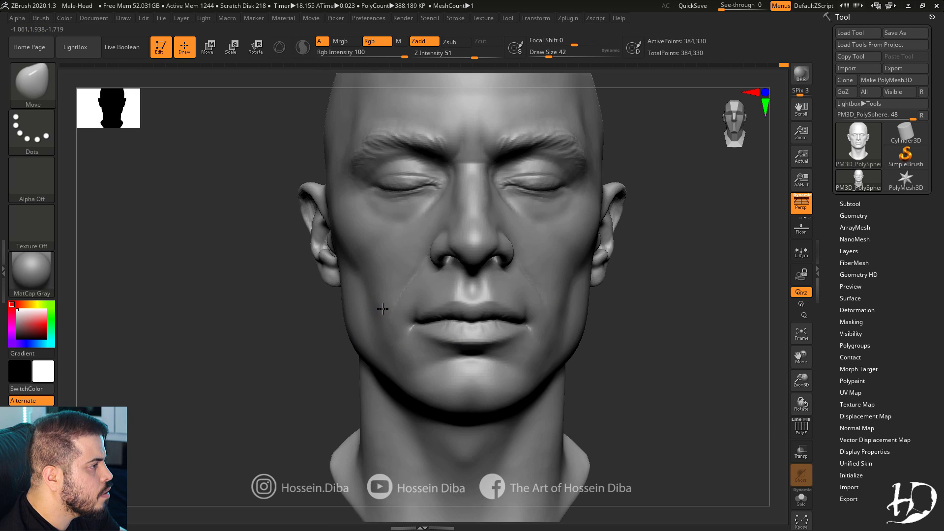
Reshape the ears from the front with the Move brush at draw sizes 58 down to 34.
alt+drag(770, 373, 800, 360)
key(bracketright)
key(bracketright)
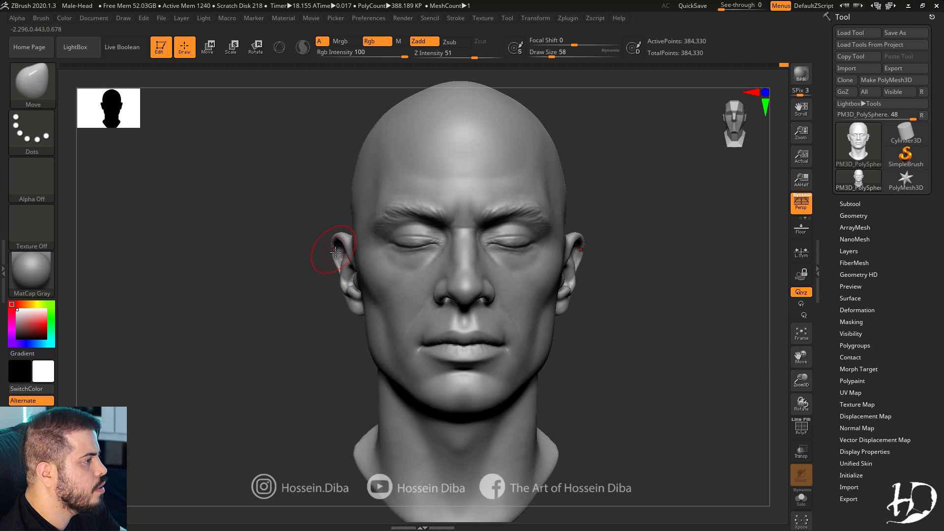
right_drag(345, 274, 773, 397)
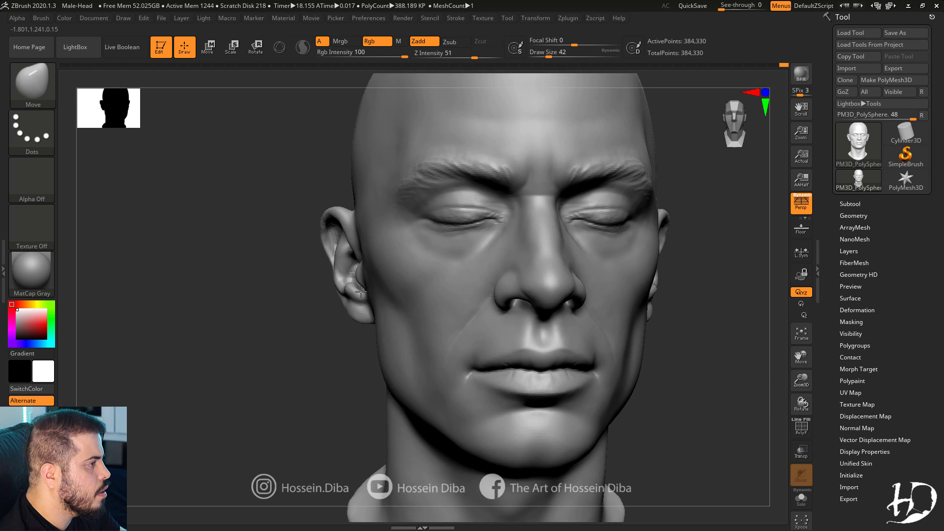
ctrl+right_drag(361, 291, 551, 304)
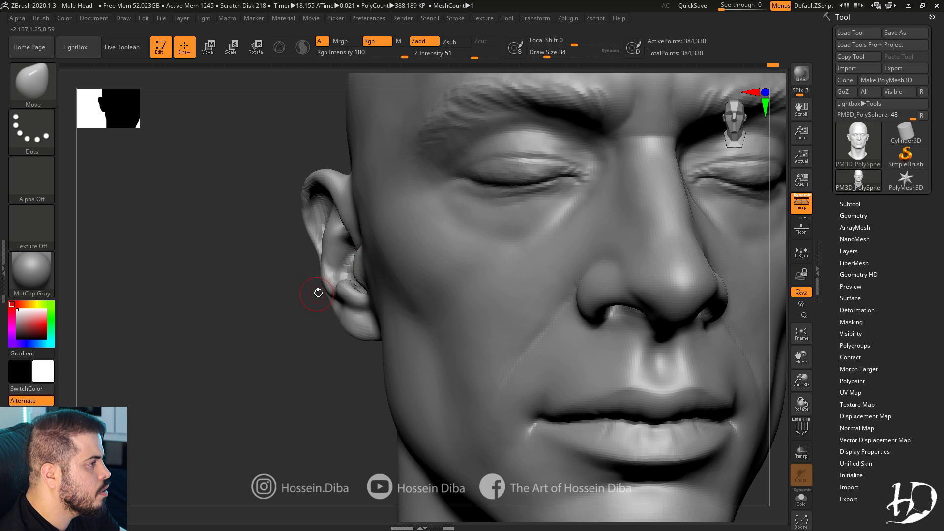
ctrl+right_drag(467, 245, 514, 319)
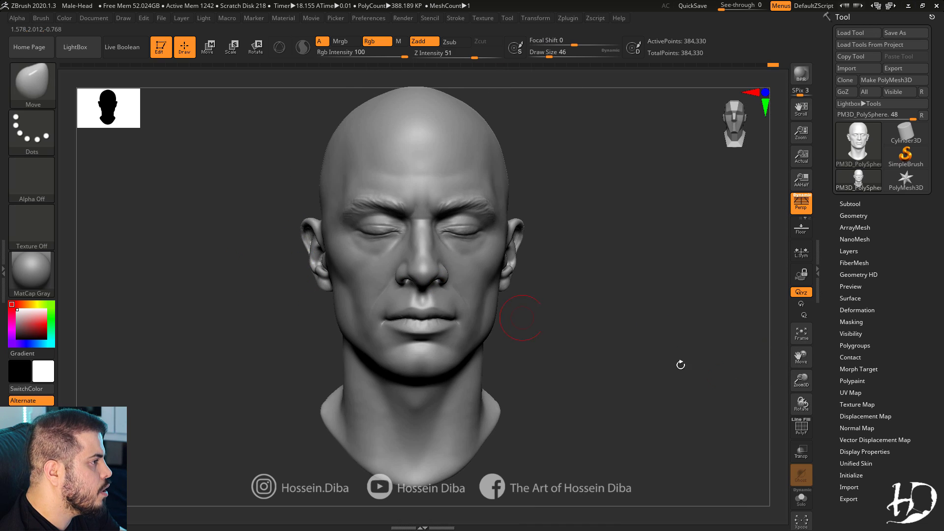
Adjust the jaw underside and neck in profile with the Move brush at draw size 114.
ctrl+right_drag(680, 363, 389, 327)
key(bracketright)
mouse_move(373, 404)
right_down()
mouse_move(521, 381)
mouse_move(789, 382)
mouse_move(784, 421)
right_up()
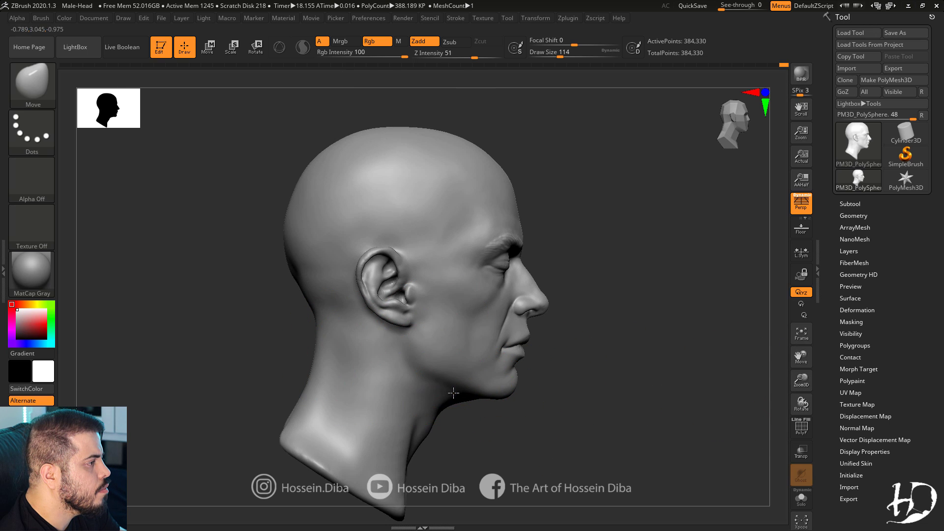
ctrl+right_drag(799, 382, 799, 380)
Refine the profile of the lips and nose with the Move brush at draw sizes 50 and 62.
alt+right_drag(539, 287, 498, 341)
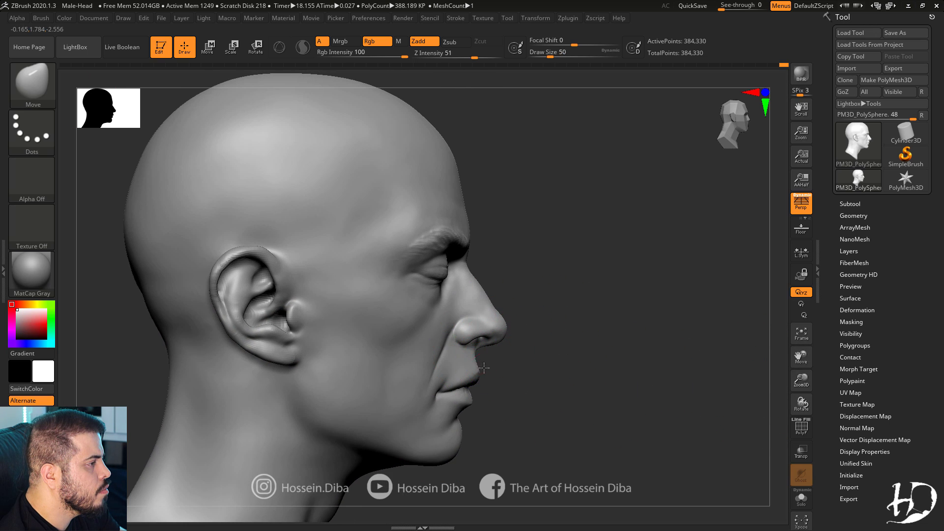
drag(484, 368, 480, 363)
ctrl+right_drag(482, 363, 486, 393)
key(bracketright)
drag(480, 394, 485, 385)
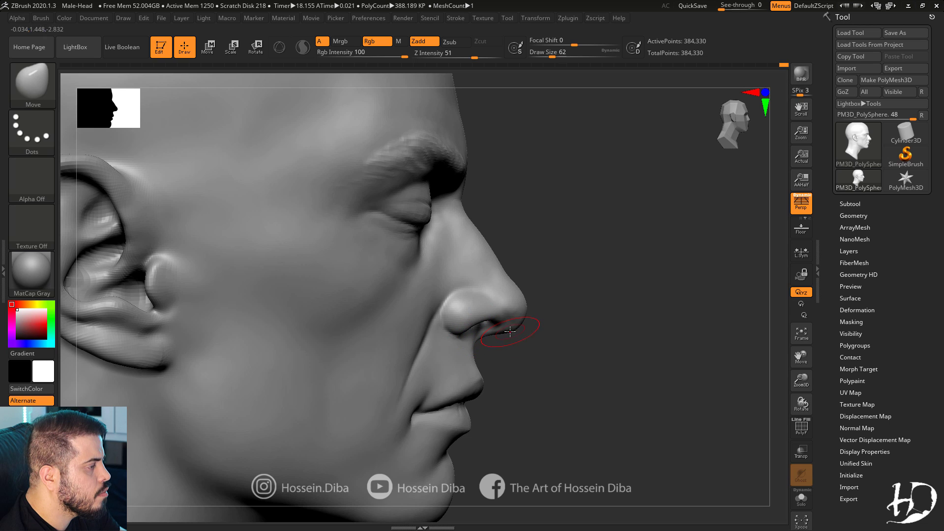
shift+drag(532, 350, 510, 329)
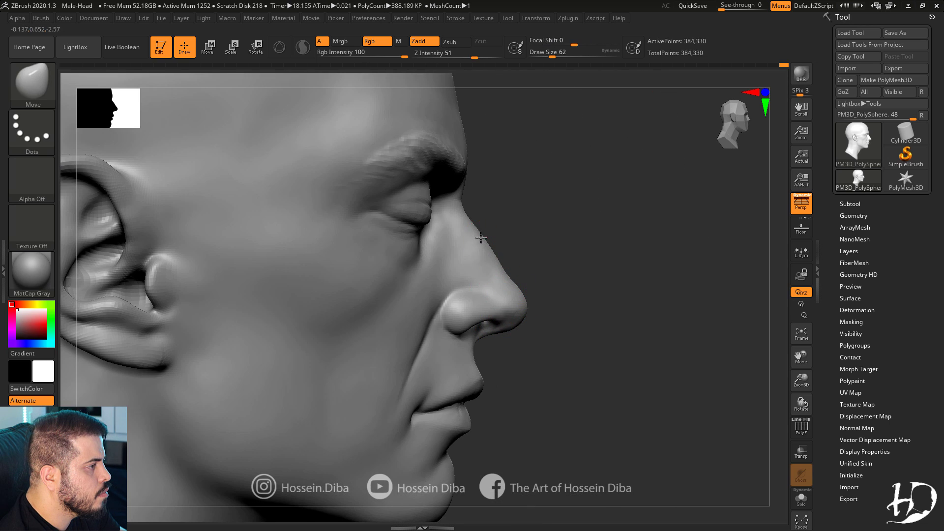
mouse_move(654, 362)
alt+mouse_down()
mouse_move(652, 394)
mouse_move(511, 379)
alt+mouse_up()
Adjust the closed eyelid area in profile with the Move brush at draw size 59.
drag(556, 56, 547, 55)
ctrl+drag(453, 230, 455, 230)
shift+drag(107, 151, 246, 162)
ctrl+click(649, 273)
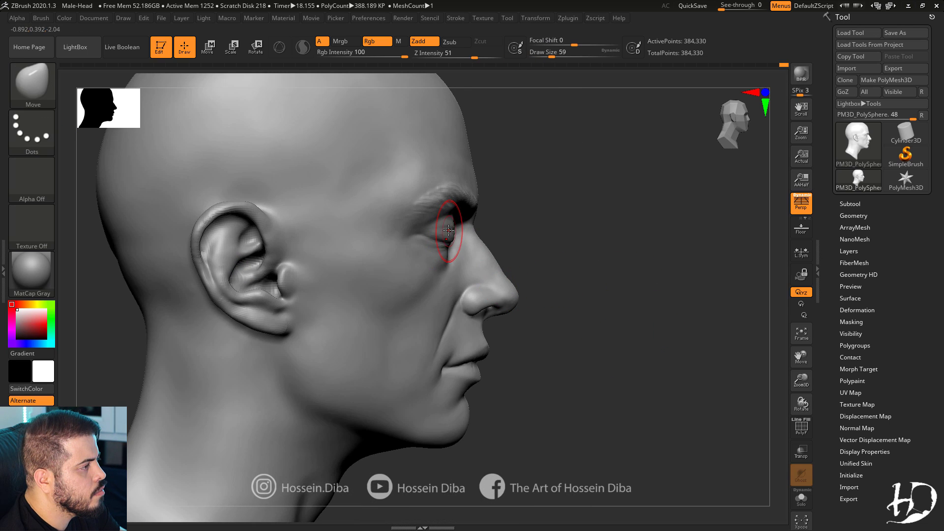
shift+drag(710, 373, 591, 376)
mouse_move(754, 388)
alt+mouse_down()
mouse_move(643, 350)
mouse_move(657, 408)
alt+mouse_up()
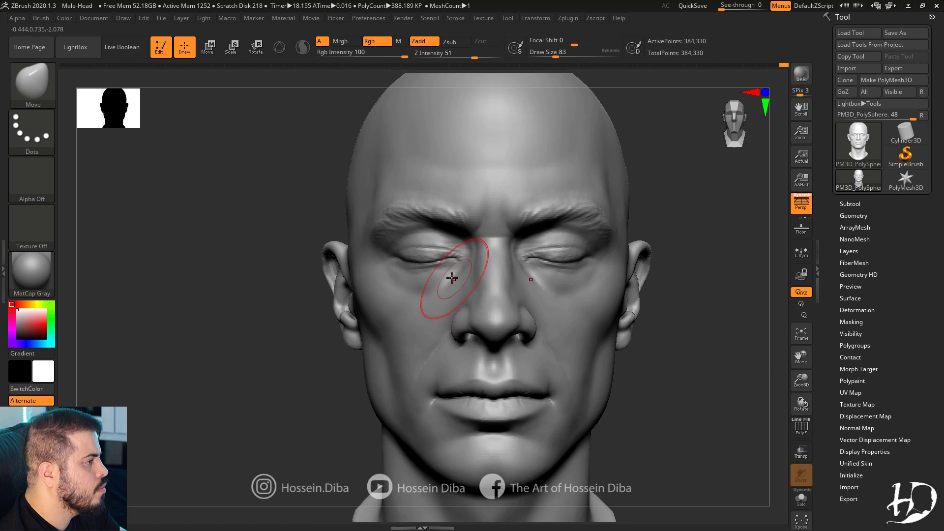
Adjust the area below the inner eye corners beside the nose with the Move brush.
drag(448, 265, 446, 260)
drag(261, 290, 320, 291)
alt+drag(276, 266, 277, 300)
mouse_move(314, 292)
mouse_down()
mouse_move(264, 291)
mouse_move(278, 294)
mouse_up()
Refine the creases around the mouth and lower cheeks with the DamStandard brush and smooth them.
key(b)
key(d)
key(s)
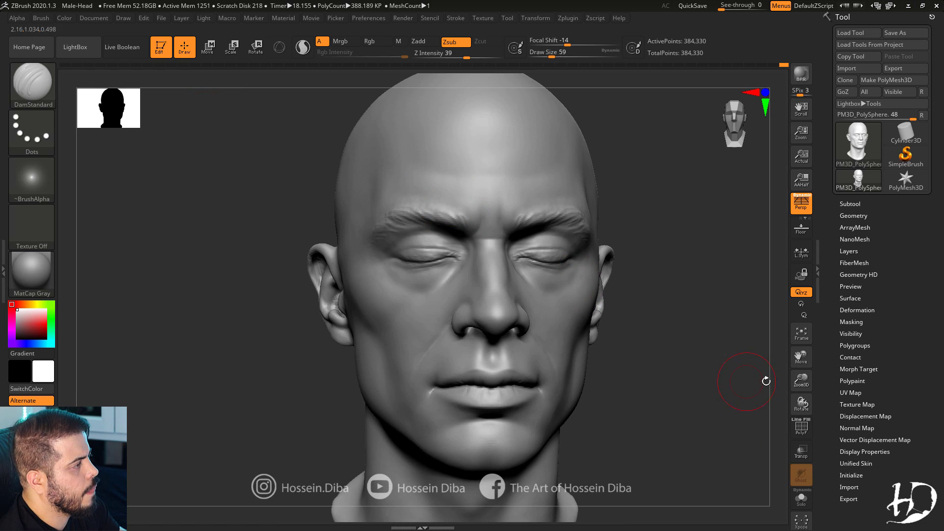
mouse_move(763, 378)
mouse_down()
mouse_move(637, 313)
mouse_move(632, 333)
mouse_move(658, 339)
mouse_up()
alt+drag(768, 352, 801, 322)
drag(465, 401, 390, 380)
drag(319, 366, 386, 368)
drag(416, 388, 362, 359)
shift+drag(548, 408, 487, 407)
mouse_move(301, 369)
mouse_down()
mouse_move(324, 371)
mouse_move(285, 352)
mouse_move(411, 363)
mouse_up()
drag(331, 294, 261, 320)
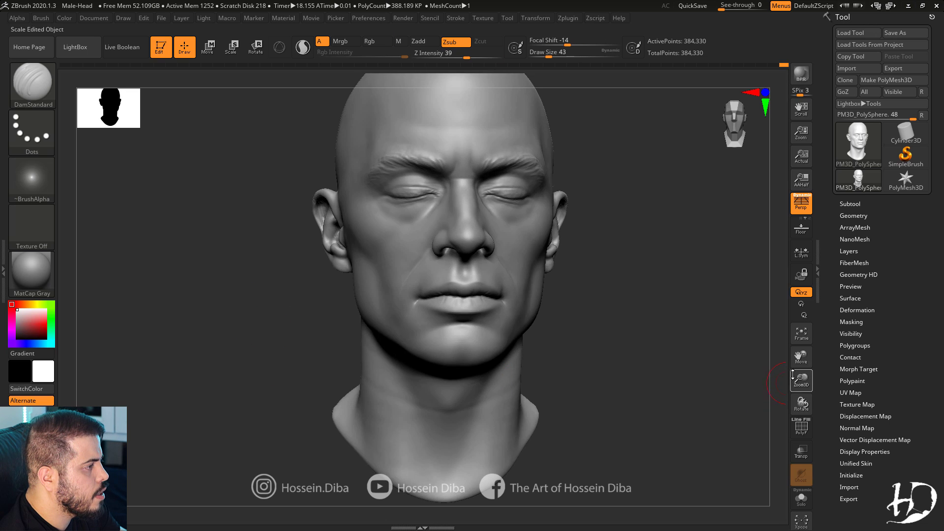
Adjust the side of the face and the ear contour with the Move brush at a draw size of about 47.
drag(802, 381, 801, 361)
drag(300, 418, 352, 418)
drag(801, 380, 801, 394)
key(b)
key(m)
key(v)
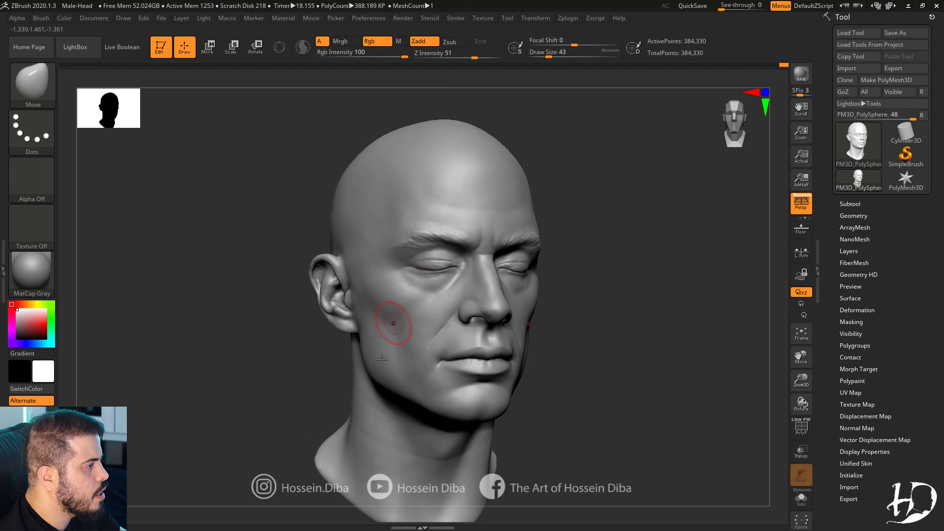
mouse_move(511, 431)
mouse_down()
mouse_move(427, 415)
mouse_move(516, 434)
mouse_move(474, 427)
mouse_move(483, 438)
mouse_move(345, 457)
mouse_move(315, 450)
mouse_up()
key(bracketright)
drag(279, 331, 286, 329)
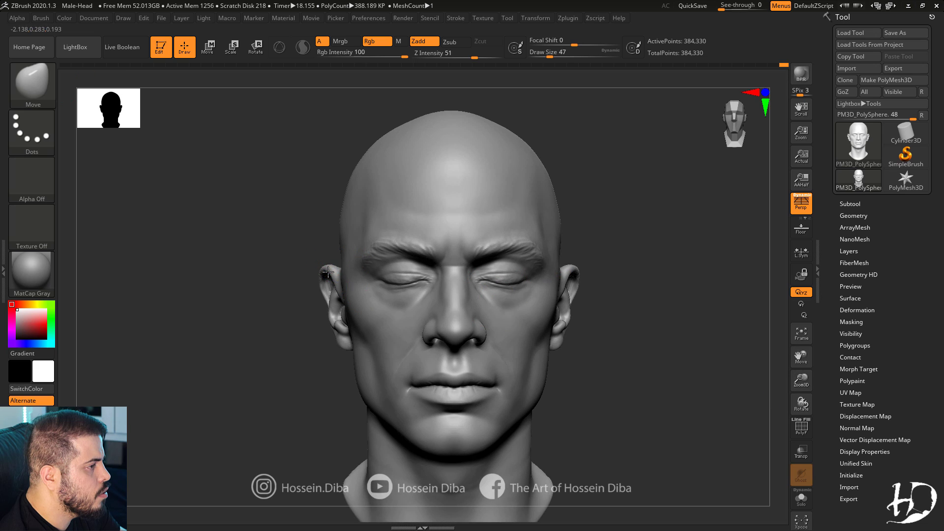
Undo and redo the latest Move edits to compare the head's shape before and after.
key(ctrl+z)
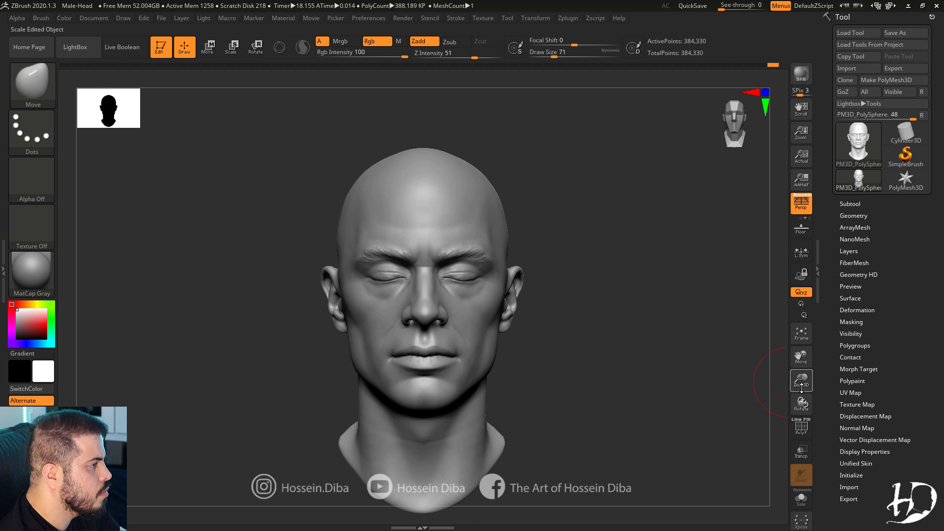
key(ctrl+shift+z)
drag(738, 354, 813, 336)
drag(304, 254, 436, 238)
key(ctrl+shift+z)
Refine the face contours around the mouth with the Move brush, checking front and three-quarter views.
mouse_move(679, 290)
mouse_down()
mouse_move(609, 291)
mouse_move(678, 285)
mouse_up()
drag(442, 183, 433, 344)
drag(778, 377, 543, 328)
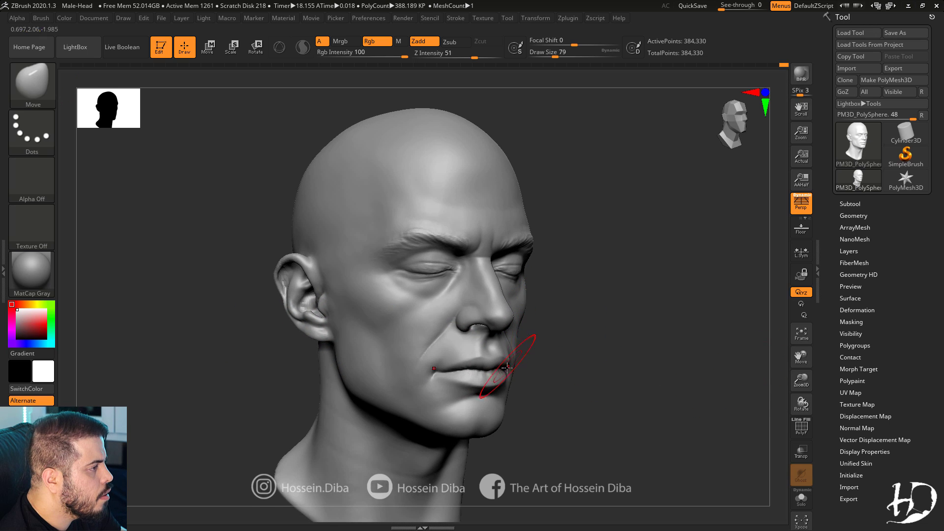
drag(551, 381, 595, 398)
mouse_move(698, 347)
shift+mouse_down()
mouse_move(595, 324)
mouse_move(655, 319)
shift+mouse_up()
shift+drag(222, 270, 606, 379)
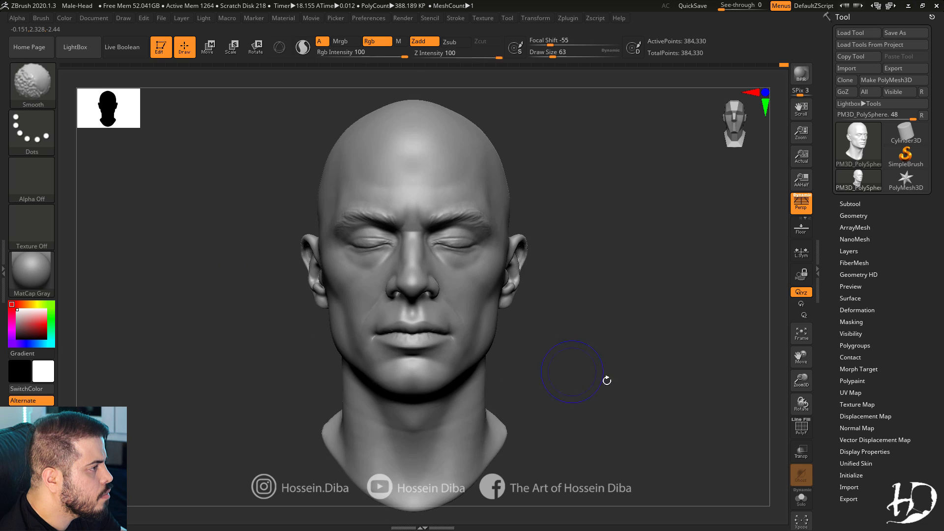
Reshape the skull's sides and top outline with the Move brush at a draw size of about 107 to 115.
ctrl+right_drag(515, 306, 533, 357)
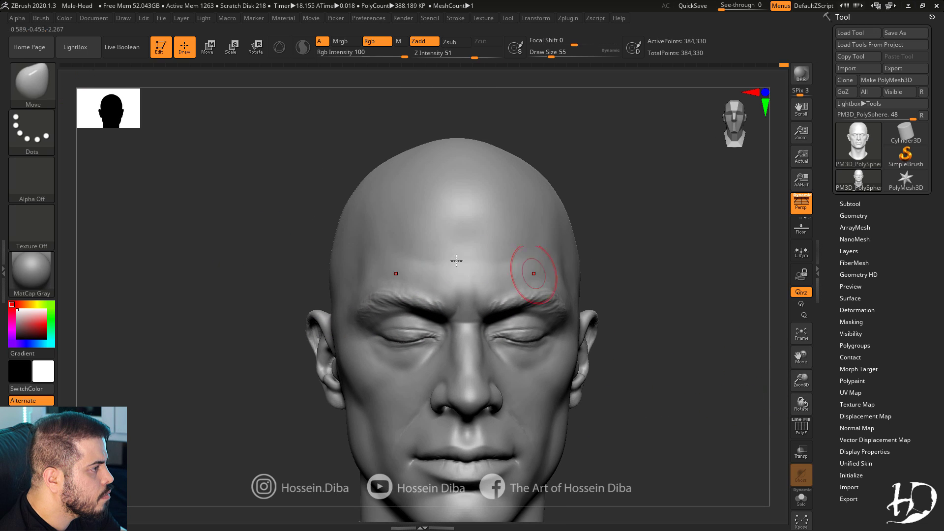
drag(300, 276, 271, 268)
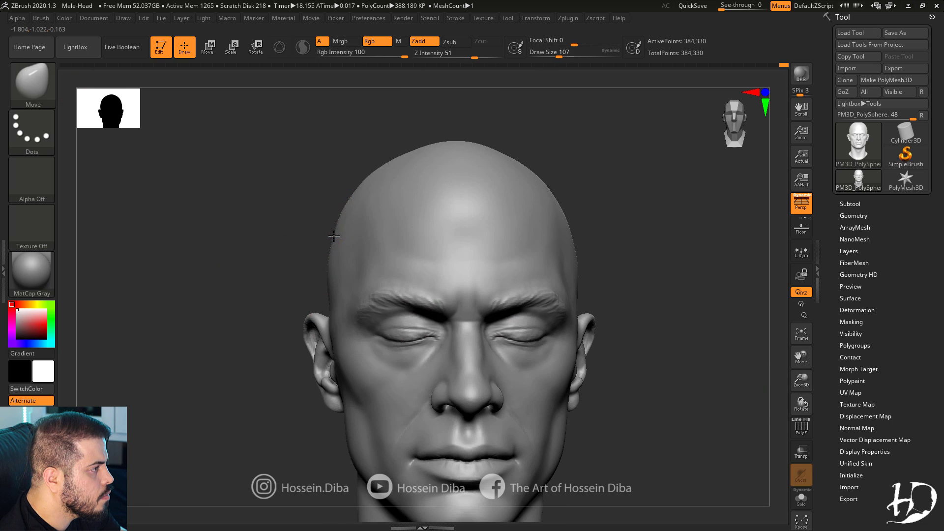
right_drag(387, 162, 379, 165)
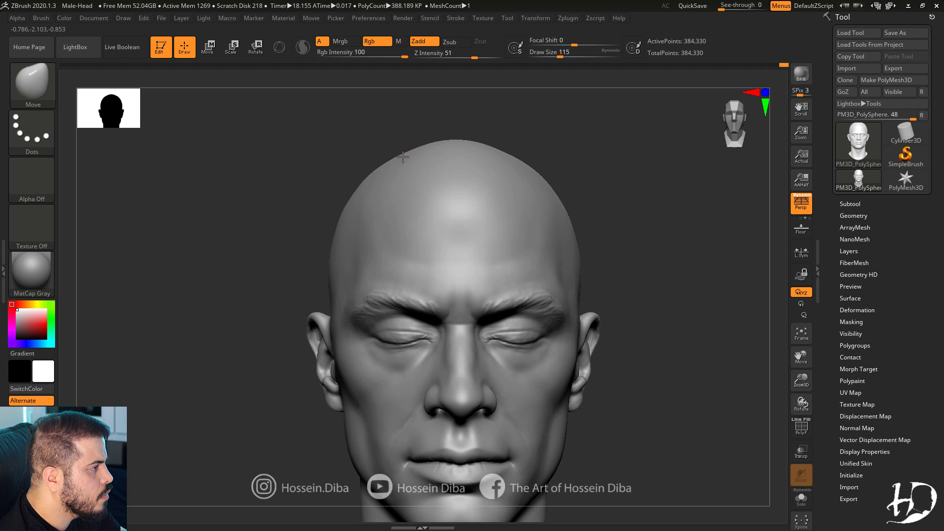
alt+drag(315, 265, 298, 224)
mouse_move(282, 374)
mouse_down()
mouse_move(329, 369)
mouse_move(278, 369)
mouse_up()
alt+drag(634, 280, 651, 320)
drag(305, 332, 281, 327)
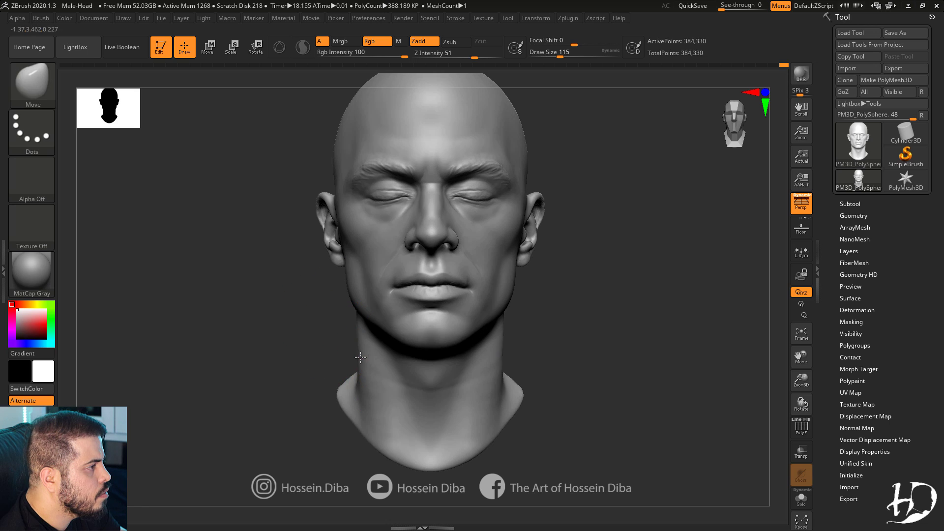
Refine the chin and jawline with the Move brush, using a draw size between about 42 and 70.
alt+drag(757, 376, 757, 402)
alt+drag(595, 315, 593, 329)
alt+drag(472, 340, 452, 328)
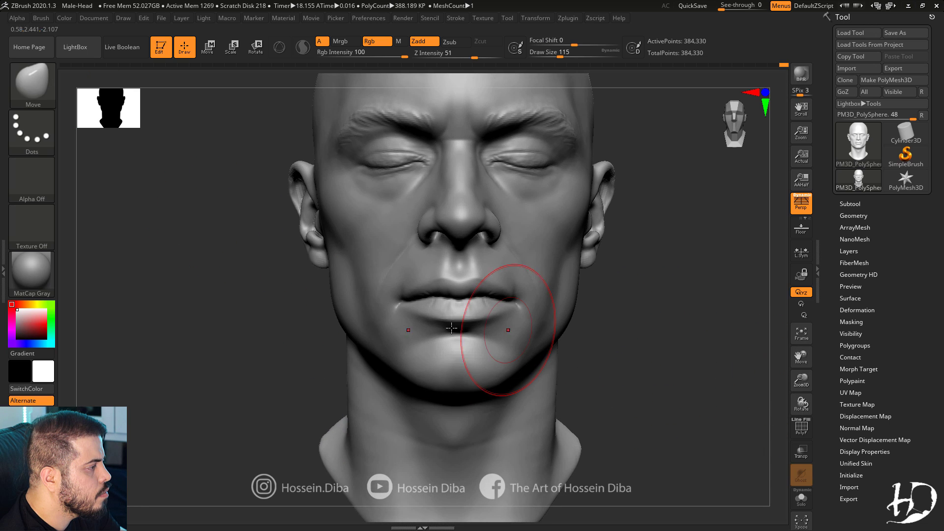
key(bracketleft)
key(bracketleft)
mouse_move(393, 344)
right_down()
mouse_move(460, 346)
mouse_move(423, 340)
mouse_move(391, 362)
mouse_move(406, 376)
right_up()
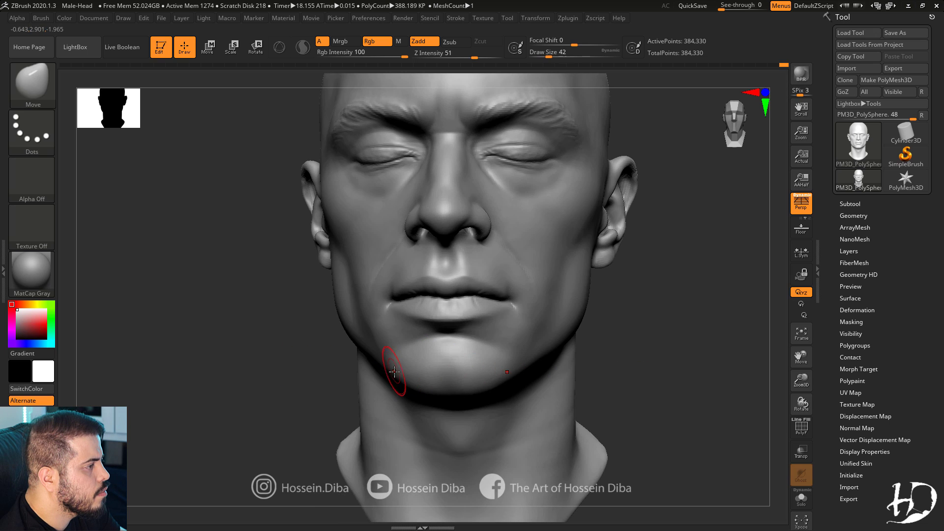
drag(594, 380, 622, 383)
key(bracketright)
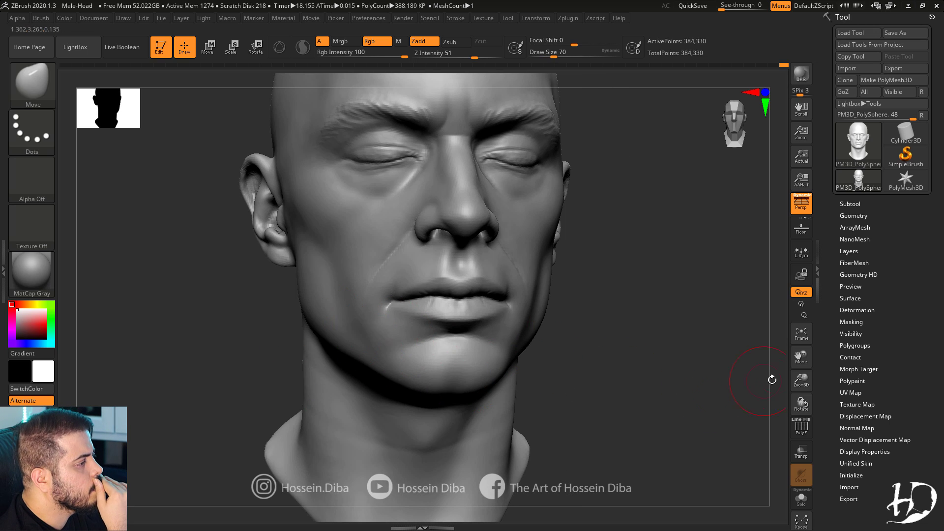
key(f)
shift+drag(193, 316, 181, 316)
drag(667, 349, 601, 341)
Fill the head with light gray and set the Standard brush to paint Rgb only, with Zadd off.
key(b)
key(s)
key(t)
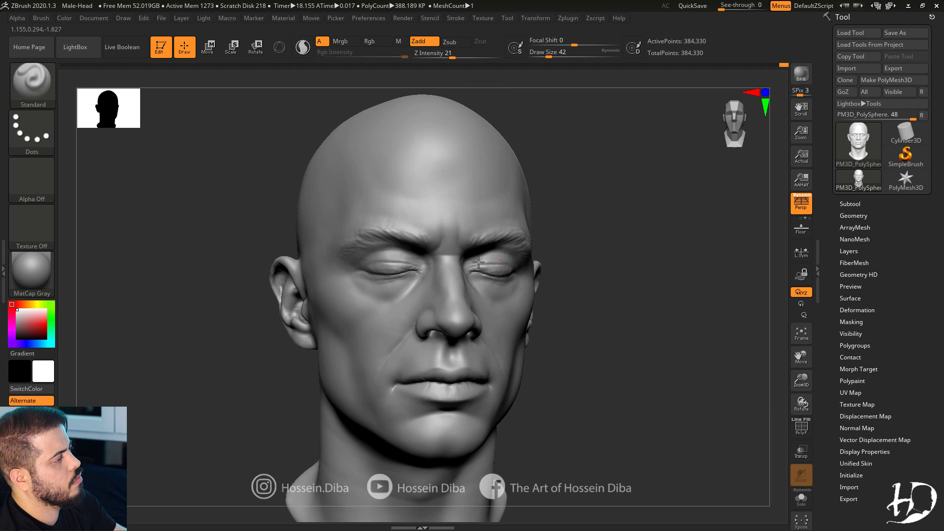
alt+drag(689, 344, 725, 344)
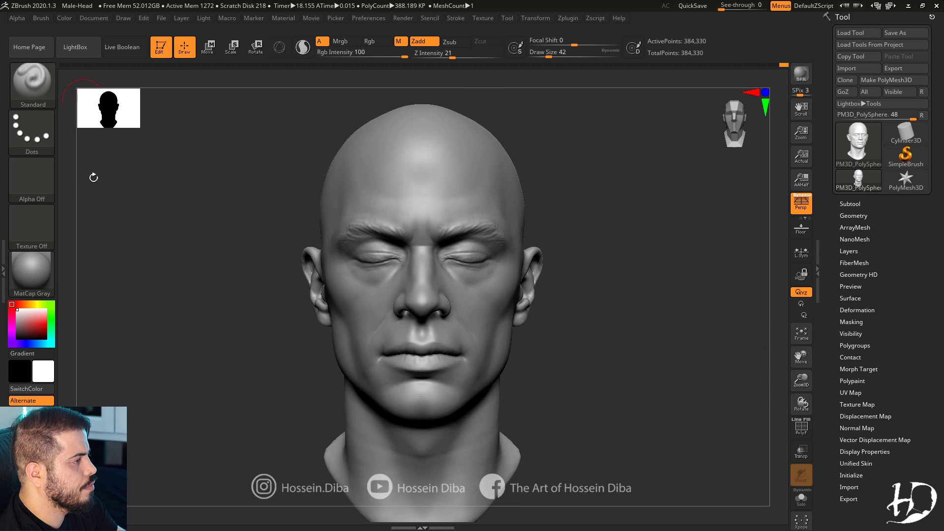
click(64, 18)
click(143, 229)
click(17, 314)
click(377, 42)
click(424, 42)
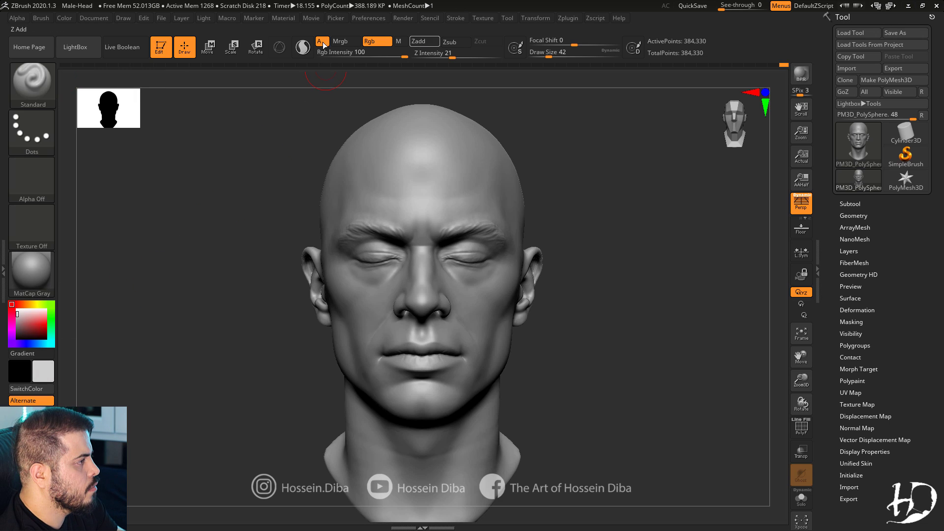
click(64, 18)
click(91, 240)
mouse_move(154, 301)
mouse_down()
mouse_move(177, 304)
mouse_move(170, 300)
mouse_up()
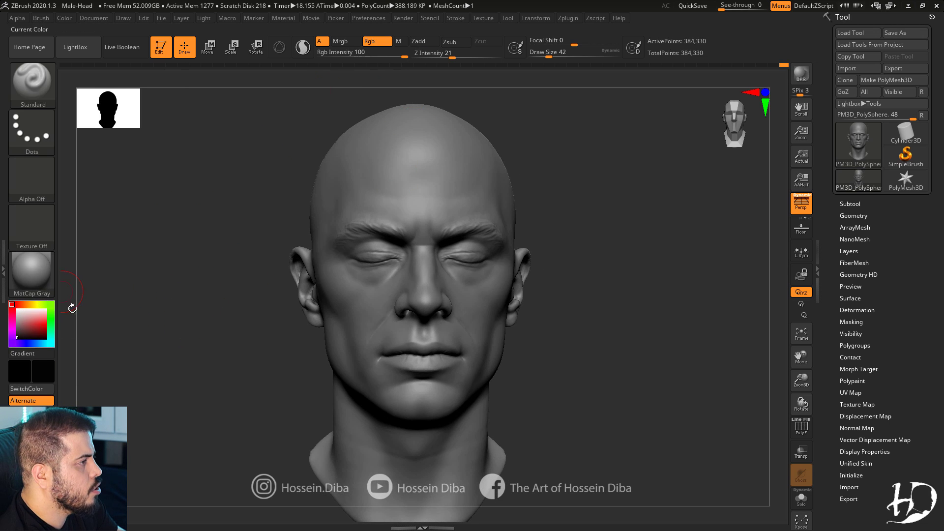
Darken the eyebrows with black paint using the Standard brush at draw size 21.
click(542, 56)
right_drag(379, 228, 337, 258)
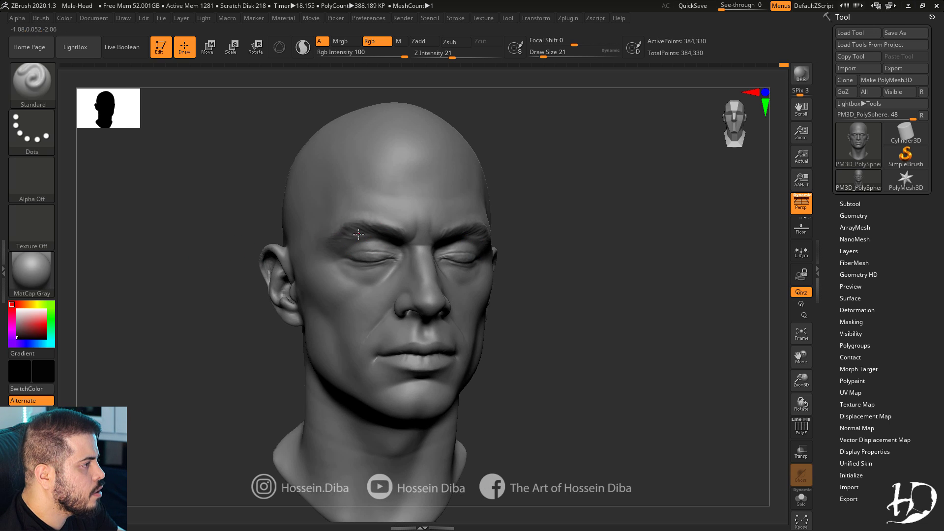
key(ctrl+z)
shift+drag(647, 369, 701, 423)
mouse_move(372, 355)
right_down()
mouse_move(405, 351)
mouse_move(500, 379)
right_up()
drag(430, 359, 410, 357)
Paint black eyelashes along the closed eyelids with the draw size reduced to about 7.
mouse_move(378, 355)
right_down()
mouse_move(410, 356)
mouse_move(390, 316)
mouse_move(430, 243)
mouse_move(399, 280)
right_up()
key(bracketleft)
key(bracketleft)
key(bracketleft)
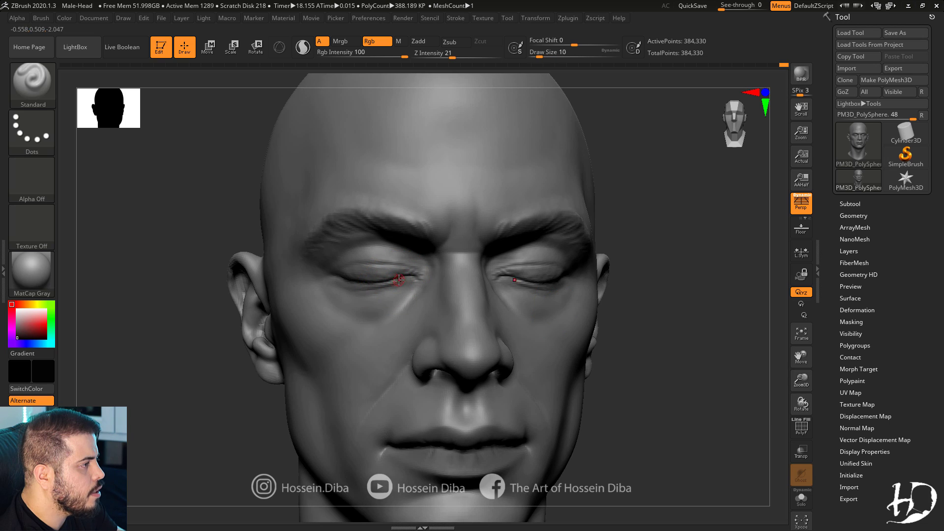
right_drag(337, 279, 401, 280)
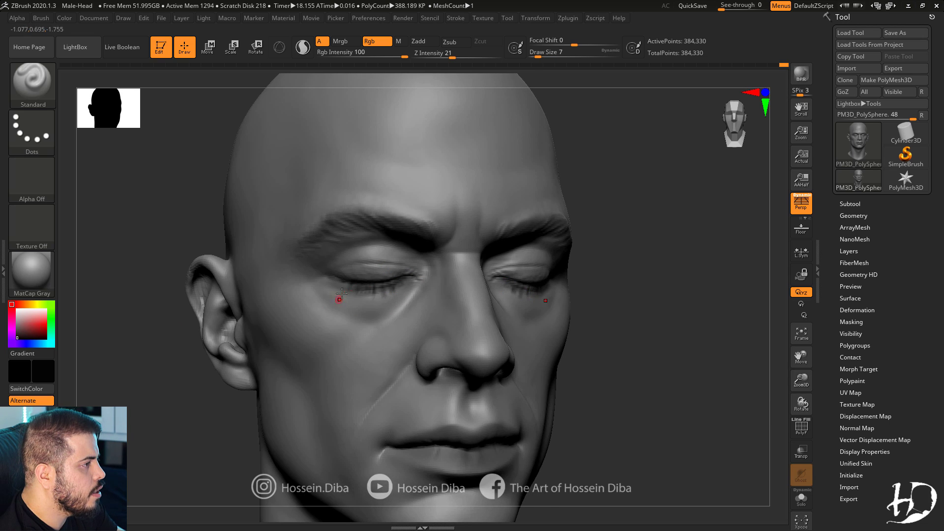
key(f)
right_drag(783, 379, 753, 379)
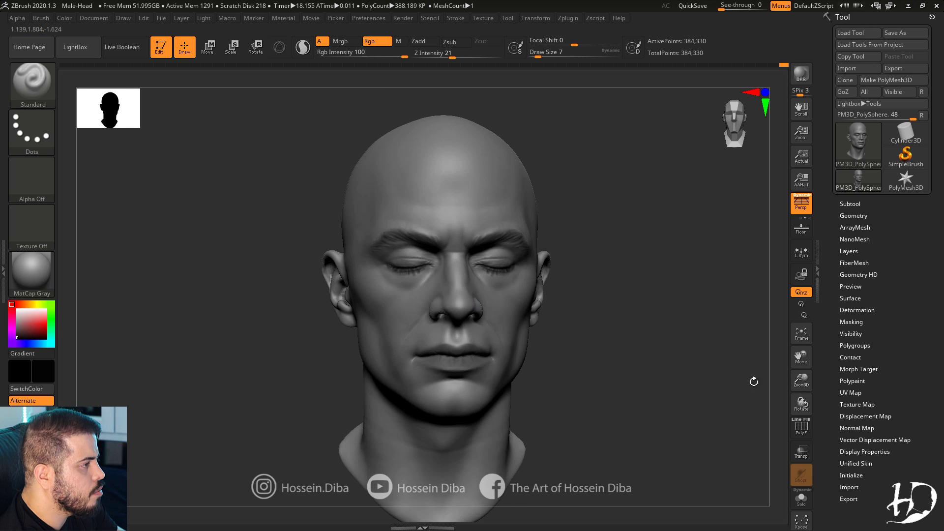
Paint fine black hairs into the eyebrows at a draw size of about 6.
key(f)
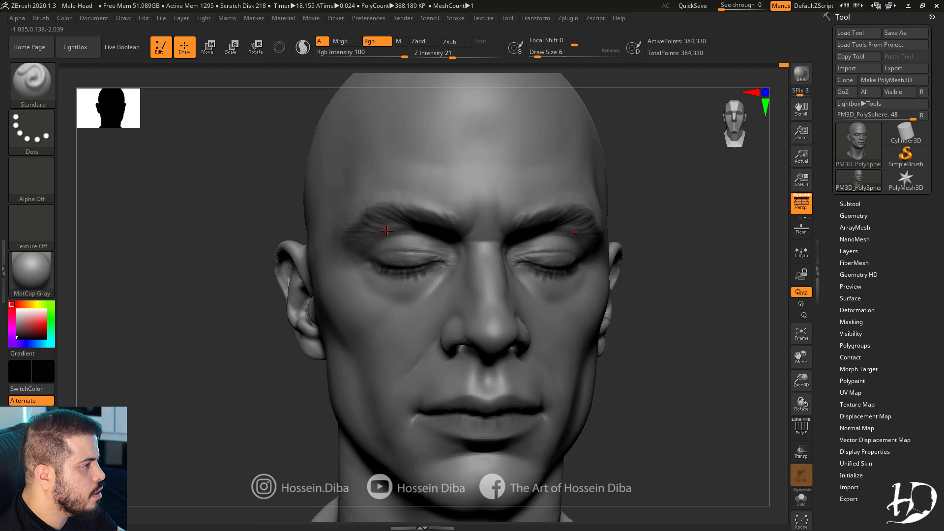
right_drag(387, 231, 256, 232)
right_drag(191, 247, 422, 268)
key(f)
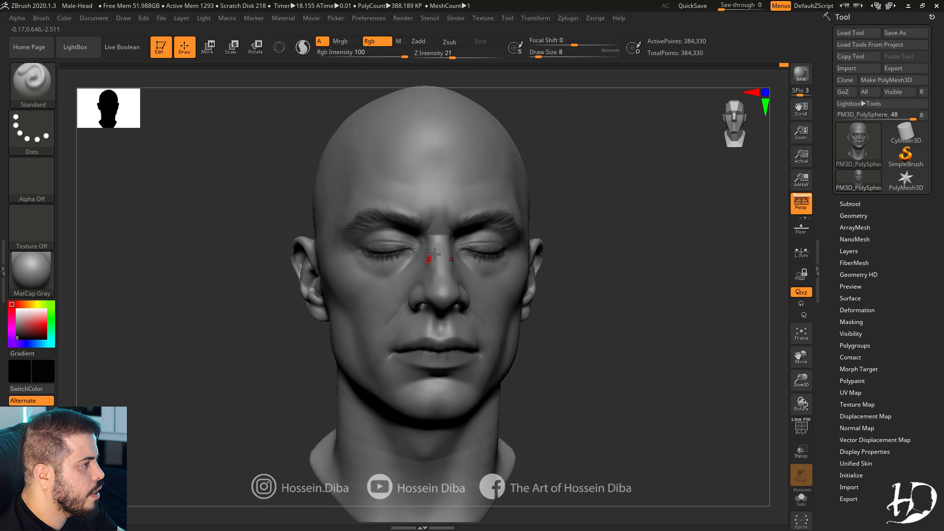
Set Alpha 07 with the Spray stroke and paint short black hair texture over the front and top of the scalp.
mouse_move(682, 367)
alt+right_down()
mouse_move(670, 345)
mouse_move(687, 356)
alt+right_up()
click(33, 181)
click(422, 226)
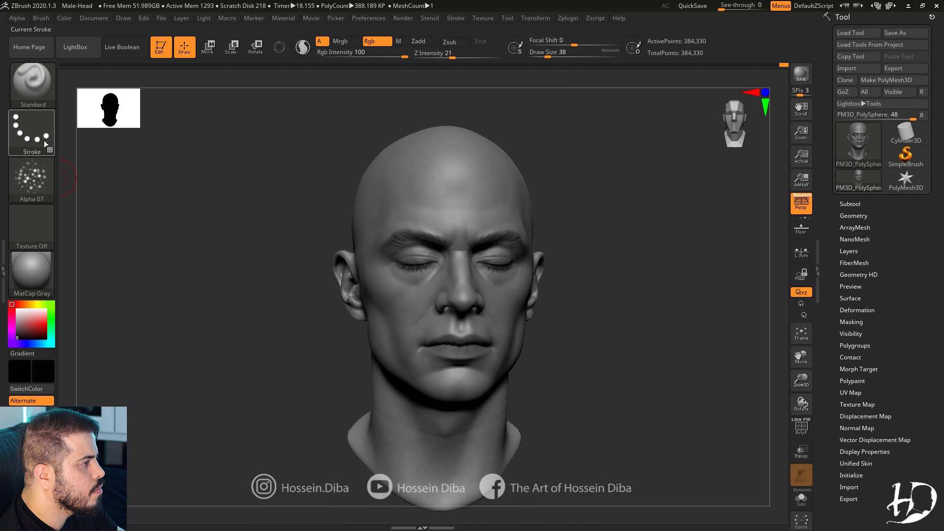
mouse_move(279, 174)
right_down()
mouse_move(690, 285)
mouse_move(691, 307)
right_up()
mouse_move(469, 159)
mouse_down()
mouse_move(402, 185)
mouse_move(453, 208)
mouse_up()
drag(464, 172, 435, 206)
right_drag(442, 211, 580, 222)
mouse_move(411, 202)
mouse_down()
mouse_move(417, 268)
mouse_move(445, 221)
mouse_up()
Spray the black hair texture over the sides and back of the head down to the nape.
right_drag(708, 271, 521, 261)
drag(295, 197, 512, 227)
drag(435, 147, 389, 119)
mouse_move(221, 222)
mouse_down()
mouse_move(792, 361)
mouse_move(836, 315)
mouse_up()
mouse_move(408, 266)
mouse_down()
mouse_move(453, 269)
mouse_move(474, 158)
mouse_up()
drag(585, 211, 713, 221)
drag(386, 268, 356, 310)
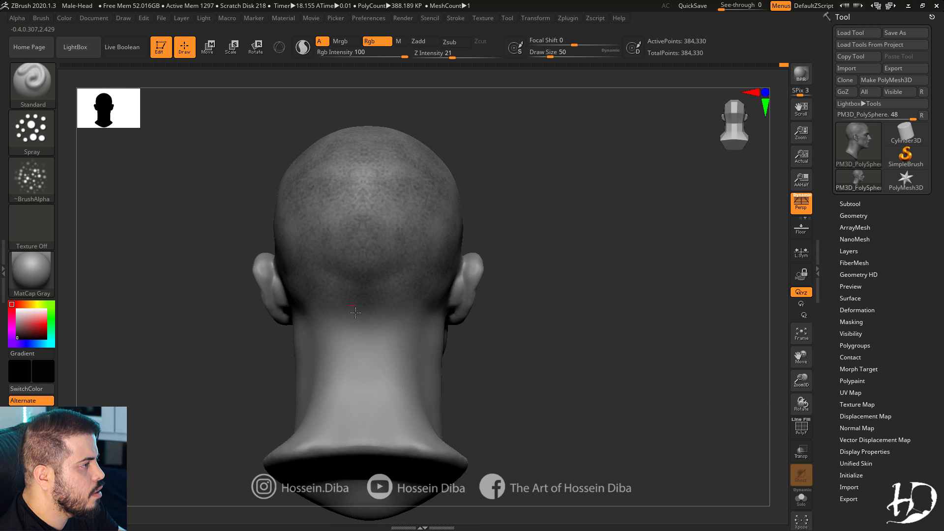
drag(615, 320, 556, 317)
mouse_move(401, 339)
mouse_down()
mouse_move(422, 326)
mouse_move(376, 335)
mouse_up()
Extend the sprayed hair behind and above the ear at a draw size of about 34.
drag(428, 197, 465, 229)
drag(698, 366, 371, 233)
drag(463, 261, 384, 351)
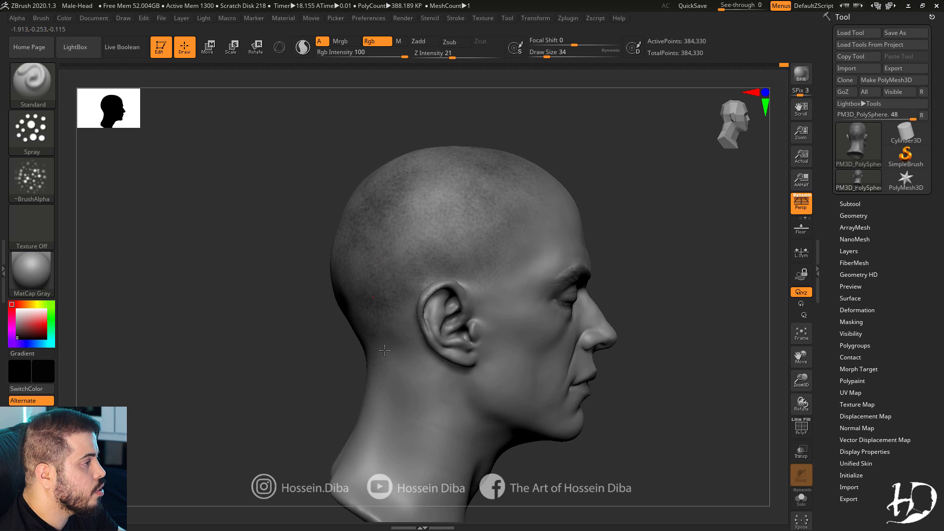
drag(336, 228, 460, 192)
drag(781, 367, 774, 348)
Fill in the sprayed hair on the crown and along the front and temple hairline.
drag(348, 171, 340, 196)
mouse_move(497, 137)
mouse_down()
mouse_move(435, 140)
mouse_move(511, 130)
mouse_up()
mouse_move(320, 221)
mouse_down()
mouse_move(253, 209)
mouse_move(334, 212)
mouse_up()
drag(290, 184, 319, 222)
drag(378, 103, 391, 117)
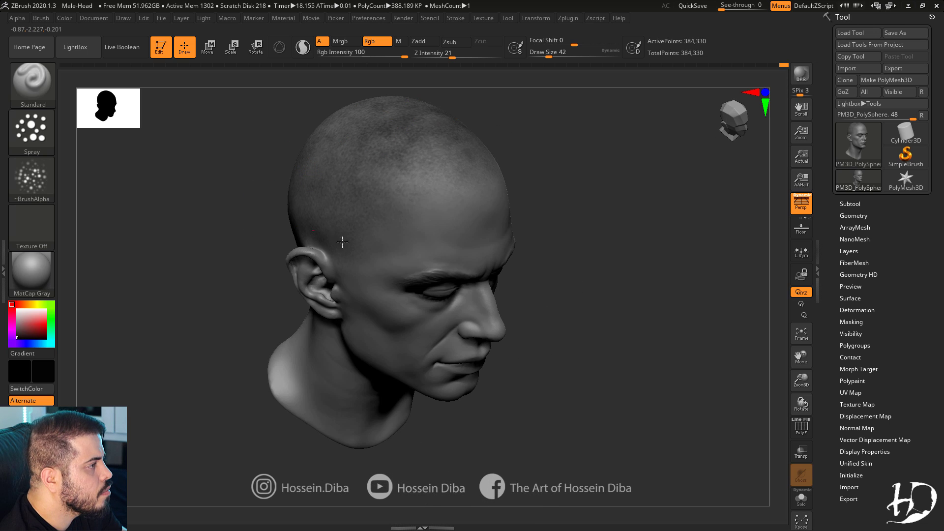
mouse_move(270, 231)
mouse_down()
mouse_move(245, 183)
mouse_move(207, 235)
mouse_up()
drag(455, 140, 418, 147)
mouse_move(197, 197)
mouse_down()
mouse_move(244, 205)
mouse_move(283, 227)
mouse_move(225, 267)
mouse_move(342, 205)
mouse_move(432, 262)
mouse_up()
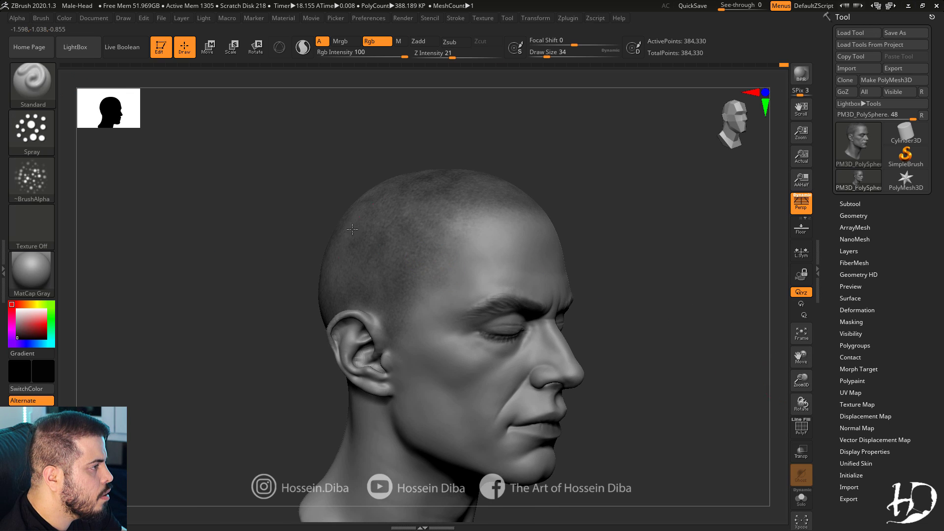
Spray faint beard stubble along the jaw, cheek and sideburn at draw size 34.
drag(300, 232, 192, 258)
alt+drag(780, 360, 737, 303)
drag(255, 347, 283, 315)
drag(353, 364, 408, 362)
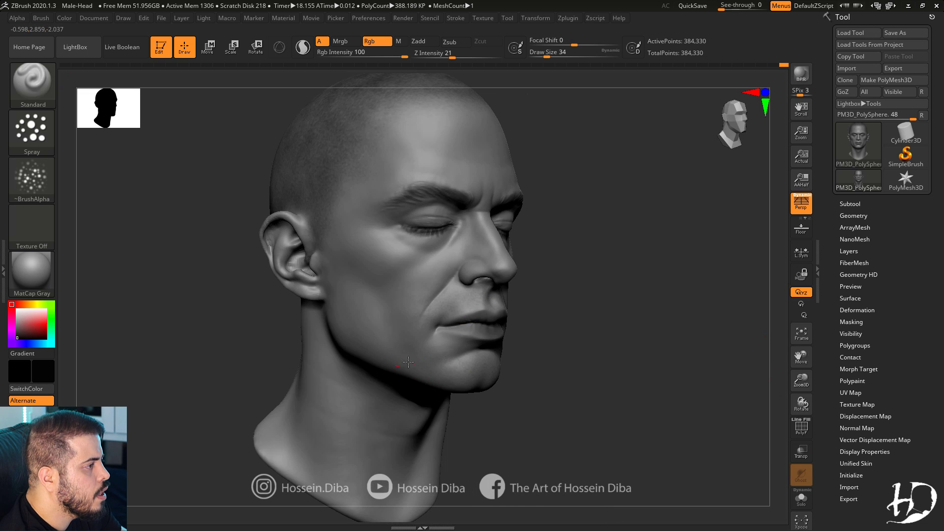
drag(347, 295, 350, 347)
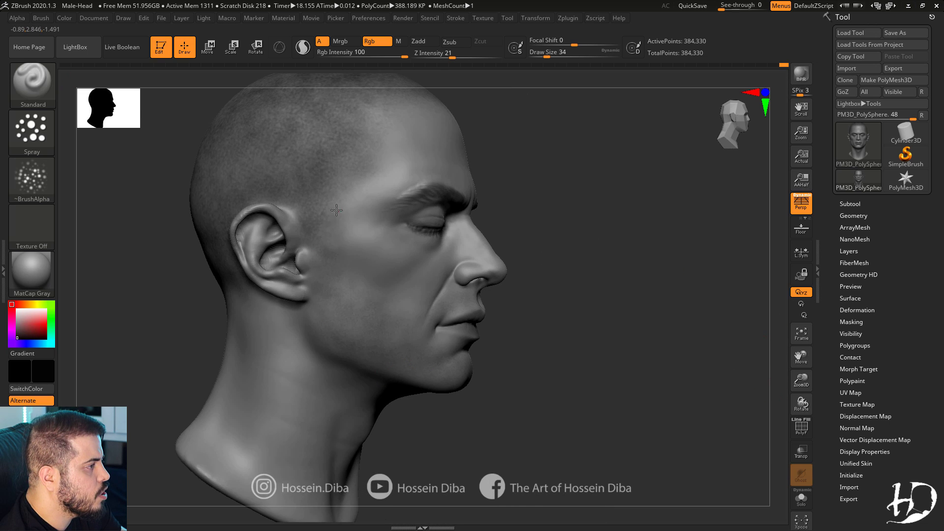
drag(337, 210, 406, 305)
drag(378, 259, 339, 259)
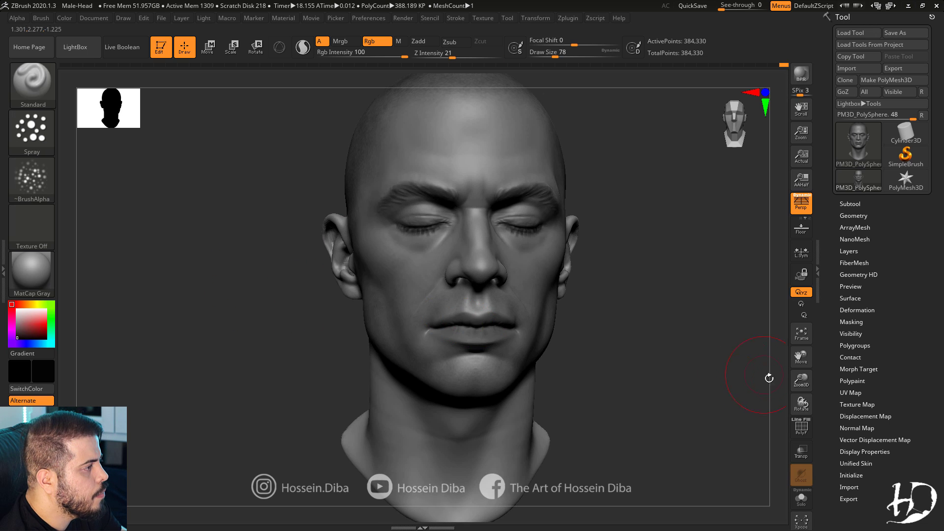
Reset the Standard brush to the Dots stroke with Alpha Off.
drag(801, 380, 788, 377)
drag(449, 174, 399, 184)
mouse_move(225, 232)
mouse_down()
mouse_move(182, 294)
mouse_move(217, 307)
mouse_up()
click(32, 131)
click(81, 148)
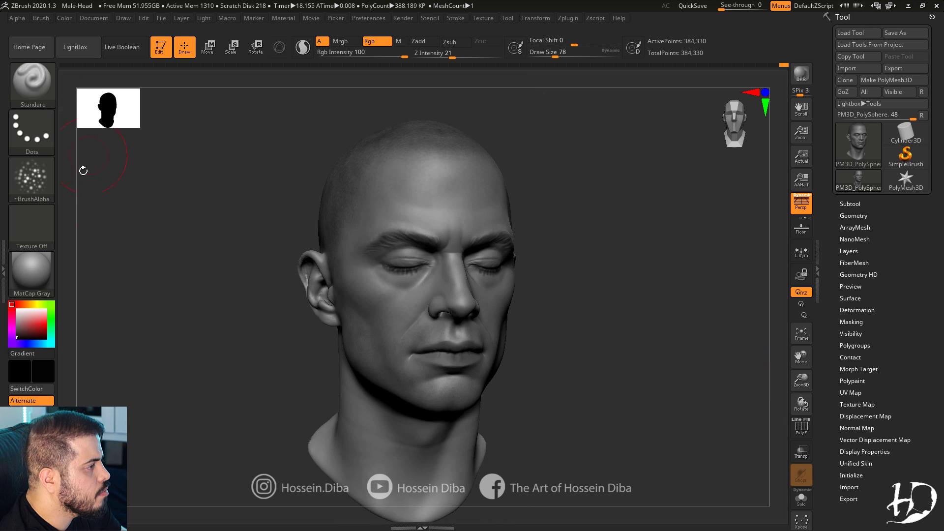
click(31, 178)
click(81, 197)
Pick a dark grey paint colour and softly shade the hair over the top of the scalp at draw size 114.
drag(801, 380, 805, 388)
drag(654, 276, 651, 315)
mouse_move(17, 325)
mouse_down()
mouse_move(18, 316)
mouse_move(18, 330)
mouse_up()
drag(485, 144, 454, 154)
drag(374, 151, 433, 153)
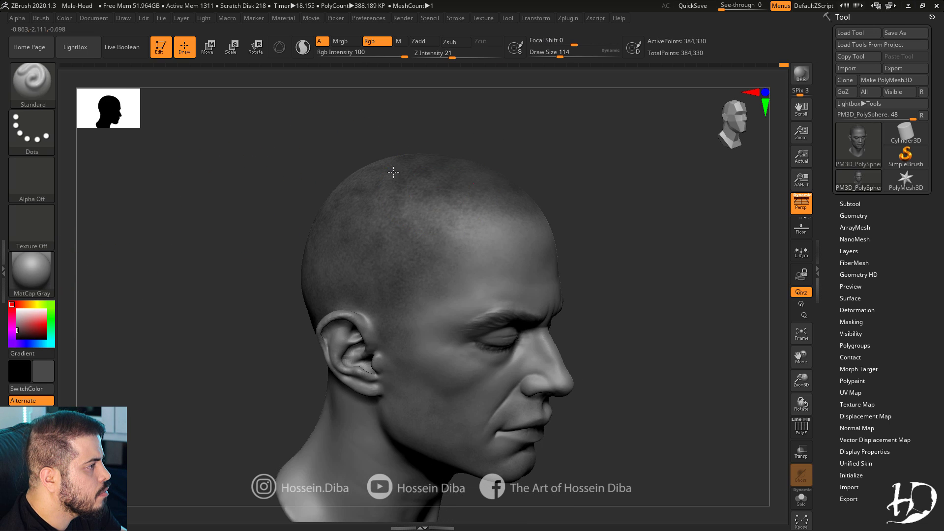
Shade the hair on the back of the head with the Standard brush at draw size 154.
mouse_move(285, 177)
mouse_down()
mouse_move(383, 170)
mouse_move(340, 233)
mouse_move(300, 236)
mouse_up()
key(bracketright)
key(bracketright)
key(bracketright)
key(bracketright)
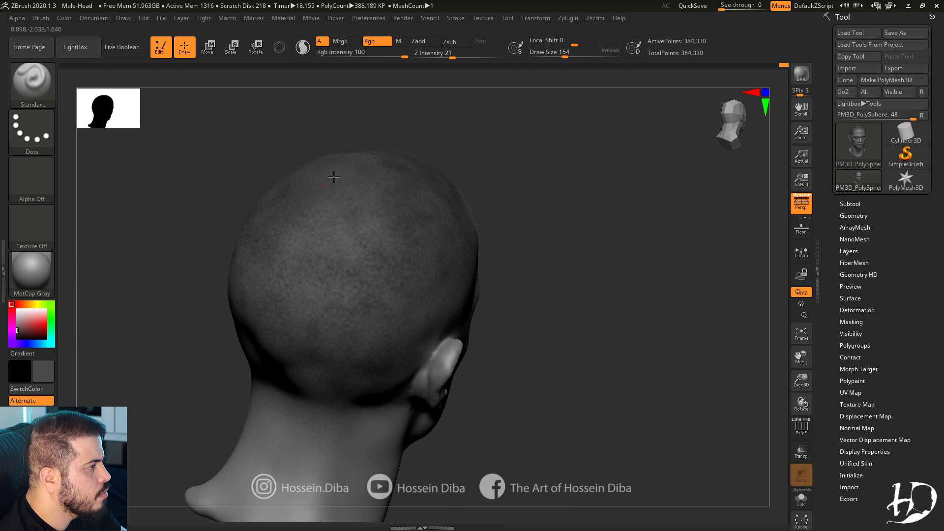
mouse_move(497, 231)
mouse_down()
mouse_move(304, 228)
mouse_move(310, 298)
mouse_up()
drag(254, 245, 229, 247)
Soften the painted hair along the side, front hairline and temple at a draw size of about 122.
drag(795, 354, 793, 315)
drag(624, 243, 664, 241)
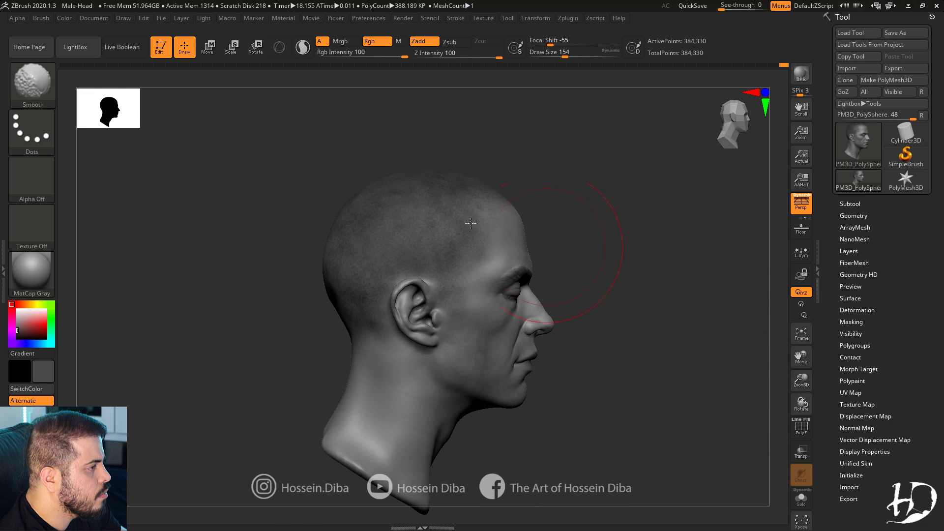
mouse_move(280, 281)
mouse_down()
mouse_move(378, 156)
mouse_move(238, 293)
mouse_move(381, 203)
mouse_up()
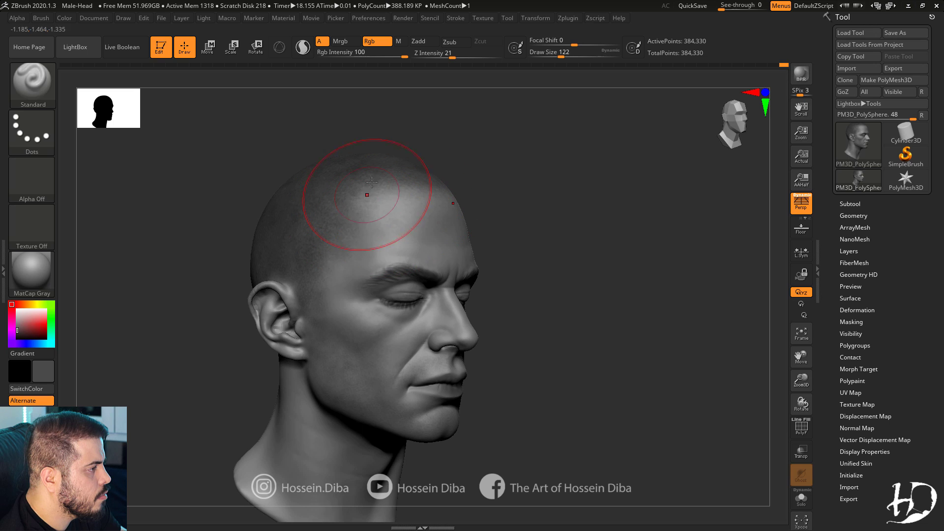
right_drag(372, 182, 326, 308)
drag(326, 308, 314, 321)
drag(298, 263, 418, 245)
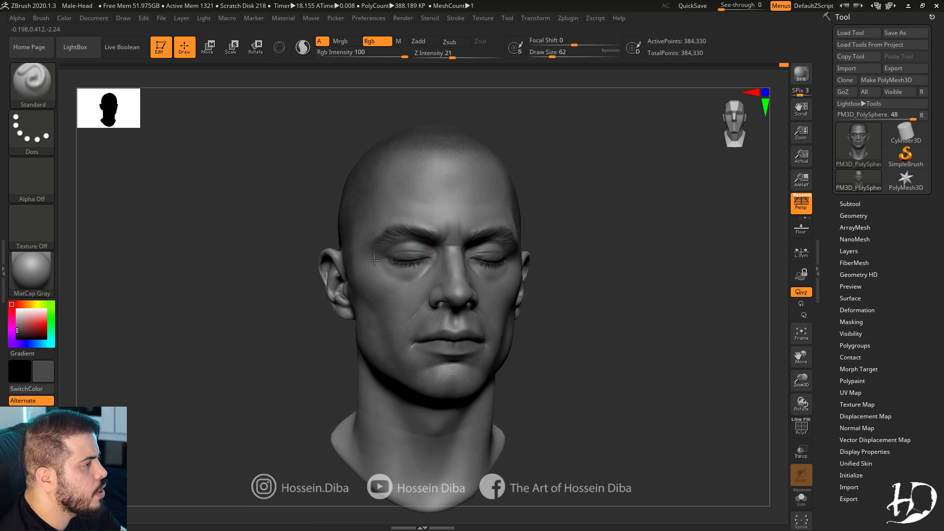
Set the active paint colour to white.
drag(388, 372, 680, 367)
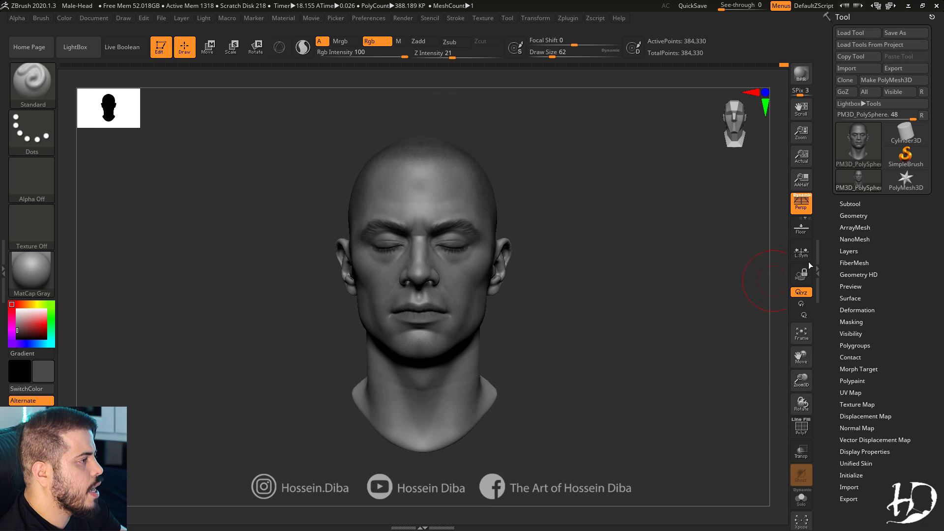
click(850, 204)
click(18, 310)
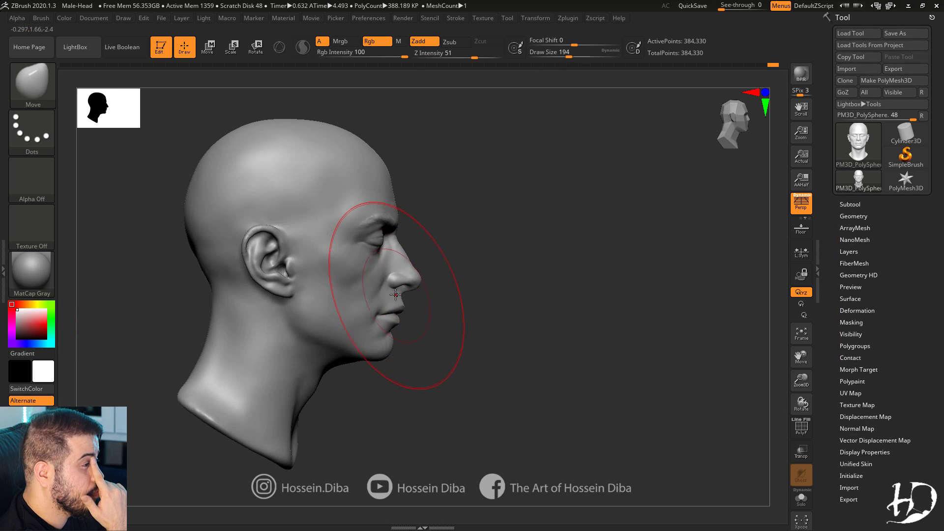
Pull the mouth area forward in profile with the Move brush at draw size 194, and adjust the inner brows at about 54.
drag(395, 295, 423, 292)
alt+drag(671, 363, 737, 354)
mouse_move(742, 307)
mouse_down()
mouse_move(677, 312)
mouse_move(658, 352)
mouse_up()
key(bracketleft)
alt+drag(728, 344, 738, 363)
key(bracketleft)
key(bracketleft)
key(bracketleft)
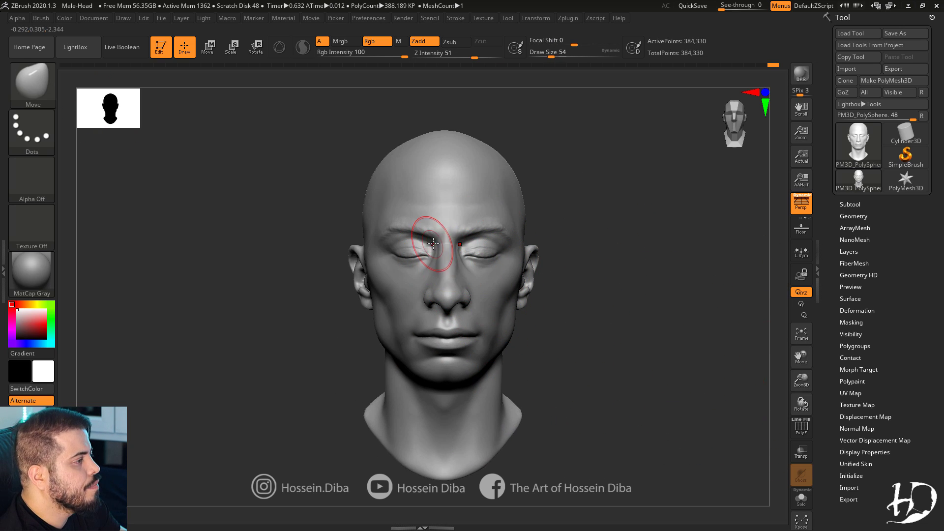
key(bracketright)
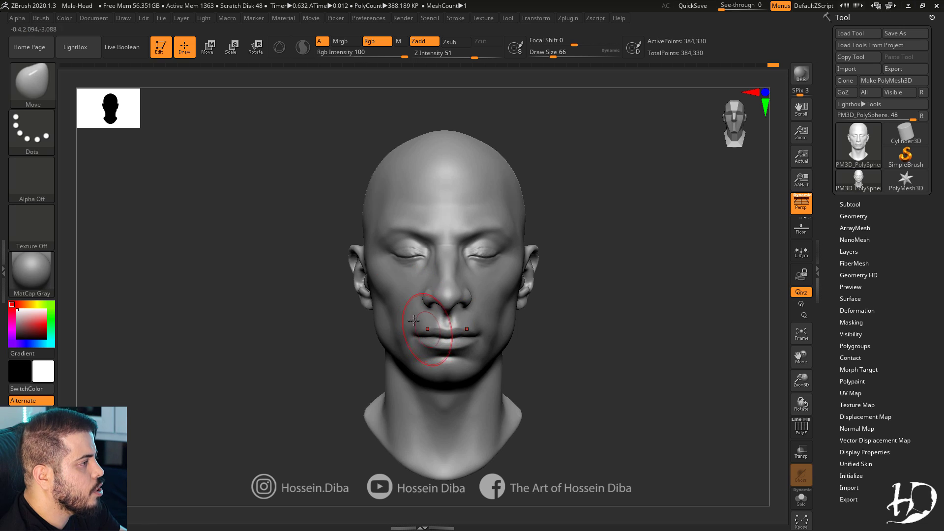
Build up volume above the upper lip with the ClayBuildup brush at draw size 46.
key(b)
key(c)
key(b)
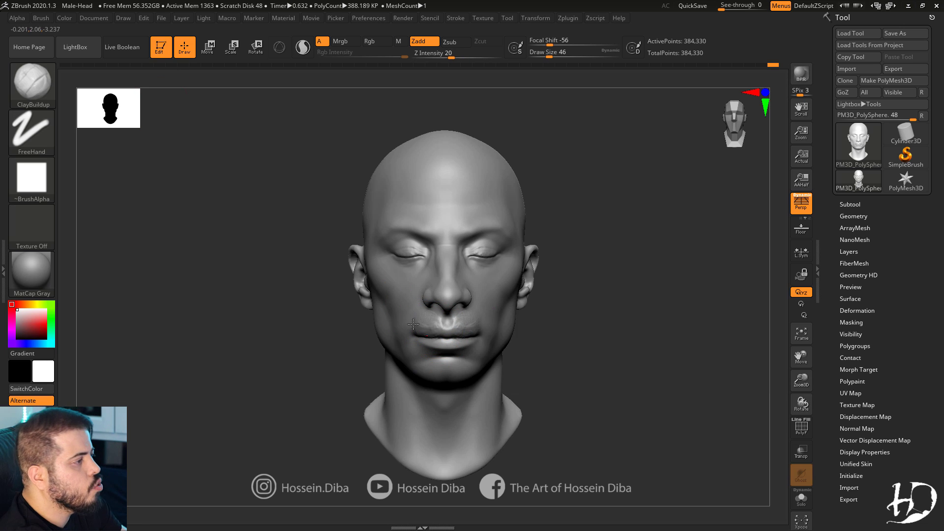
ctrl+right_drag(446, 303, 457, 317)
alt+right_drag(457, 317, 479, 307)
Carve the philtrum groove below the nose with the DamStandard brush at draw size 46.
key(b)
key(d)
key(s)
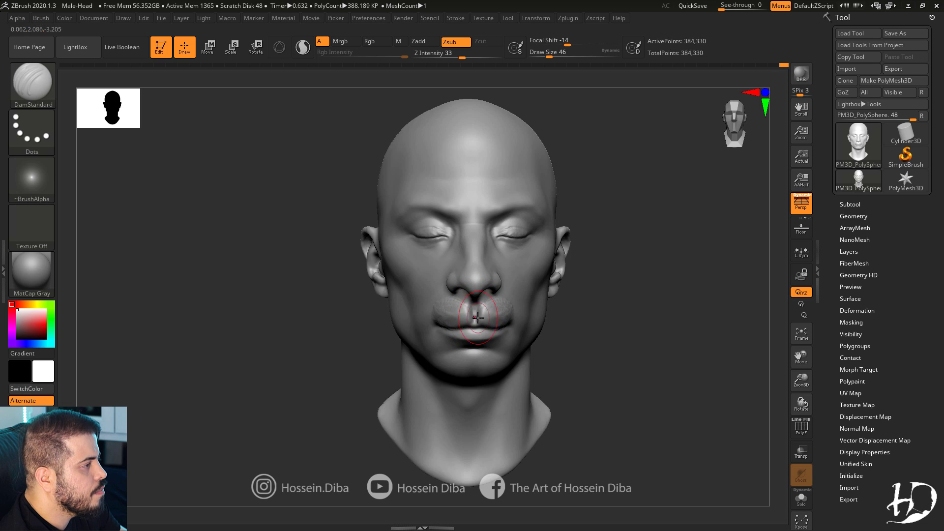
Pull the mouth corners outward with the Move brush at draw size 94.
key(b)
key(m)
key(v)
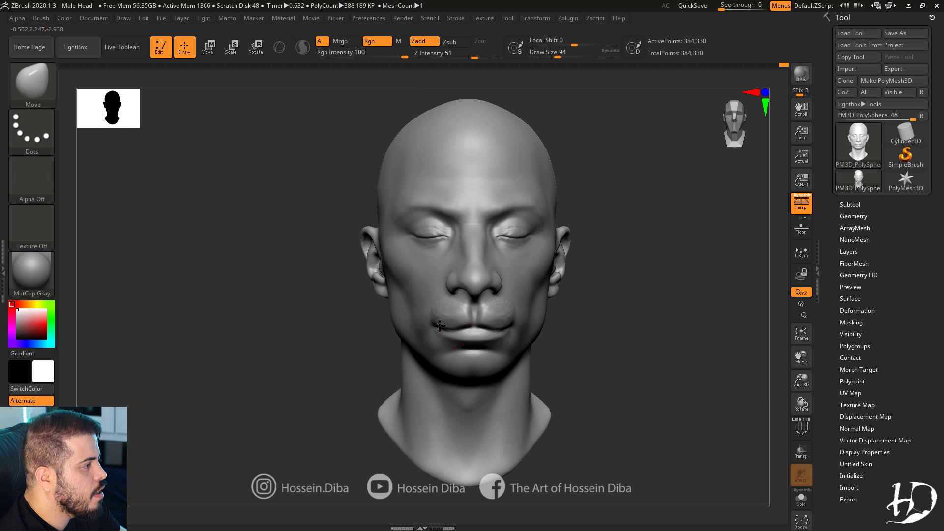
drag(446, 329, 403, 319)
Pull the ears upward and reshape the sides of the jaw with the Move brush at a draw size of about 150.
key(bracketright)
key(bracketright)
key(bracketright)
key(bracketright)
key(bracketright)
key(bracketright)
alt+drag(781, 376, 768, 354)
mouse_move(377, 317)
mouse_down()
mouse_move(384, 314)
mouse_move(356, 271)
mouse_up()
drag(295, 276, 350, 283)
drag(375, 268, 367, 264)
shift+drag(331, 263, 305, 249)
Stretch the ears higher and push them toward the back of the head at draw size 150.
mouse_move(366, 238)
mouse_down()
mouse_move(356, 224)
mouse_move(377, 197)
mouse_up()
drag(396, 329, 393, 329)
mouse_move(285, 295)
mouse_down()
mouse_move(297, 297)
mouse_move(261, 296)
mouse_move(283, 290)
mouse_up()
drag(348, 258, 445, 249)
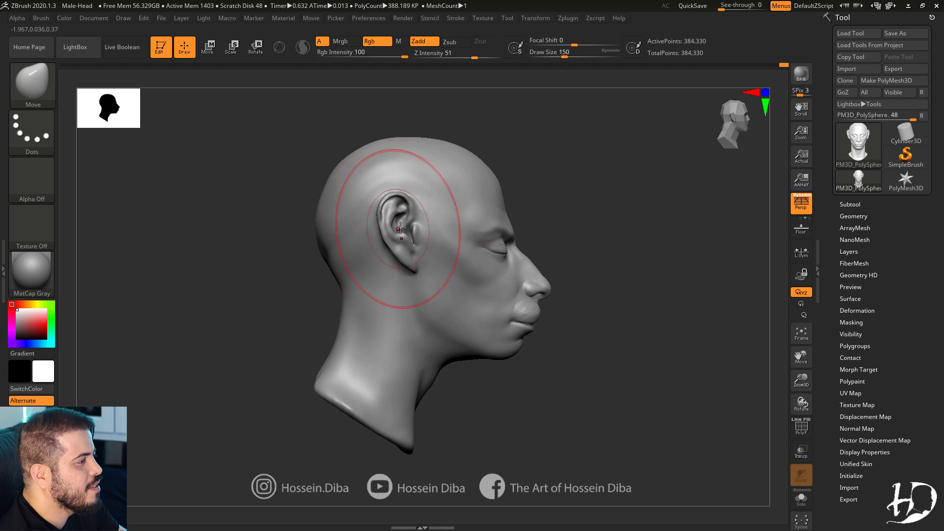
drag(400, 228, 383, 226)
Adjust the brow, nose and mouth profile from the side with the Move brush at draw size 138.
key(bracketleft)
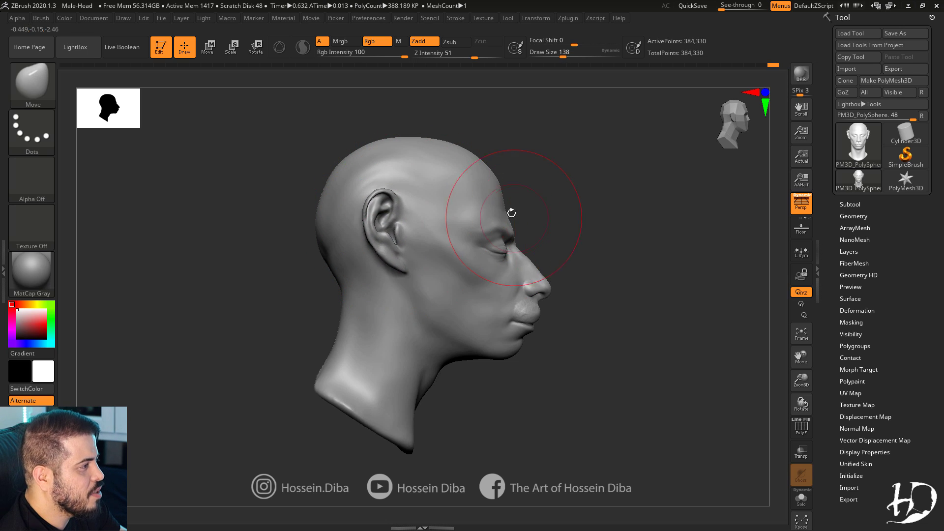
drag(512, 215, 519, 214)
drag(534, 276, 539, 275)
drag(524, 334, 517, 333)
shift+drag(630, 348, 551, 342)
alt+drag(711, 346, 615, 301)
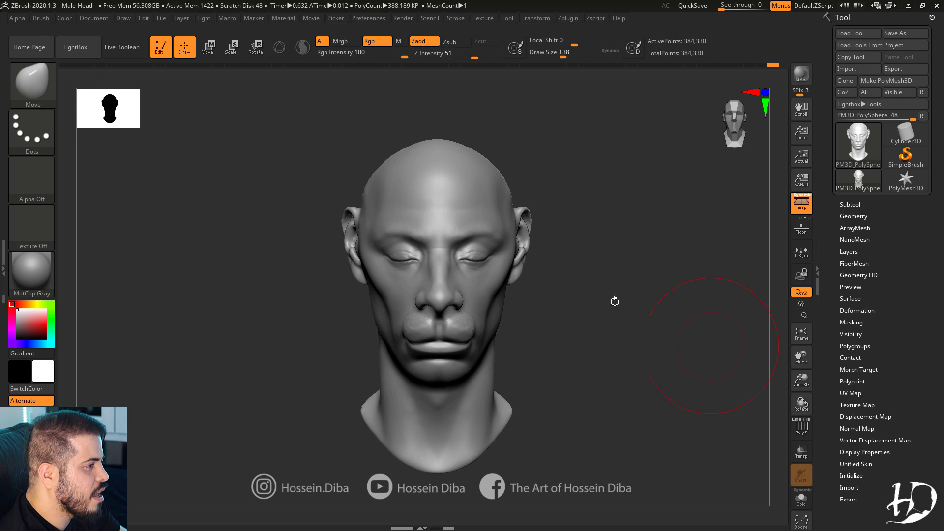
Pull the fold beside the nostrils down and outward with the Move brush at draw size 38.
alt+drag(762, 380, 768, 415)
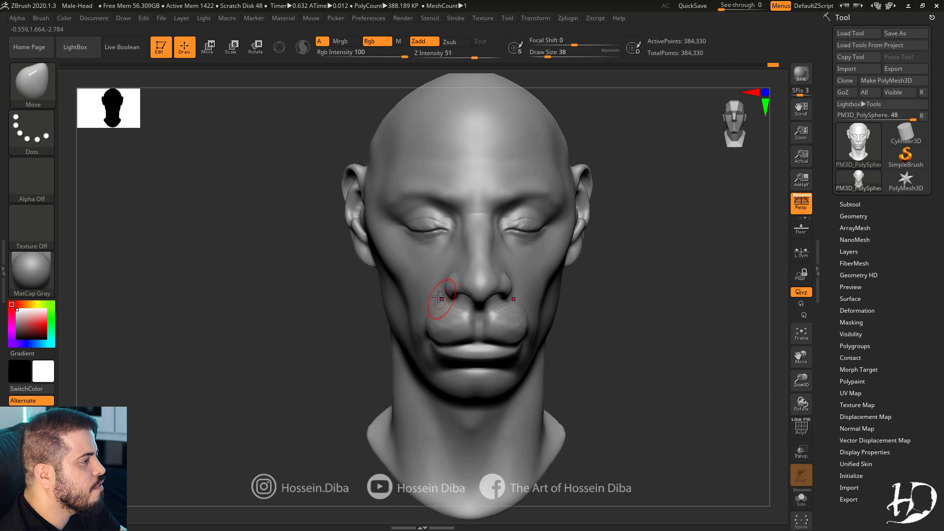
drag(442, 302, 425, 326)
alt+drag(104, 152, 91, 146)
Inflate the upper lip into a rounded muzzle with the Standard brush at draw sizes 78 and 34.
key(b)
key(s)
key(t)
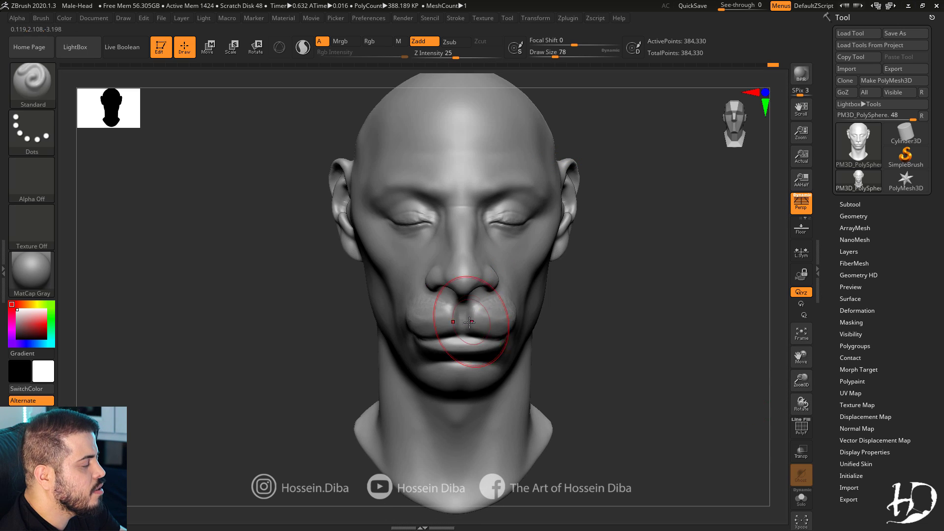
key(bracketleft)
key(bracketleft)
key(bracketleft)
key(bracketleft)
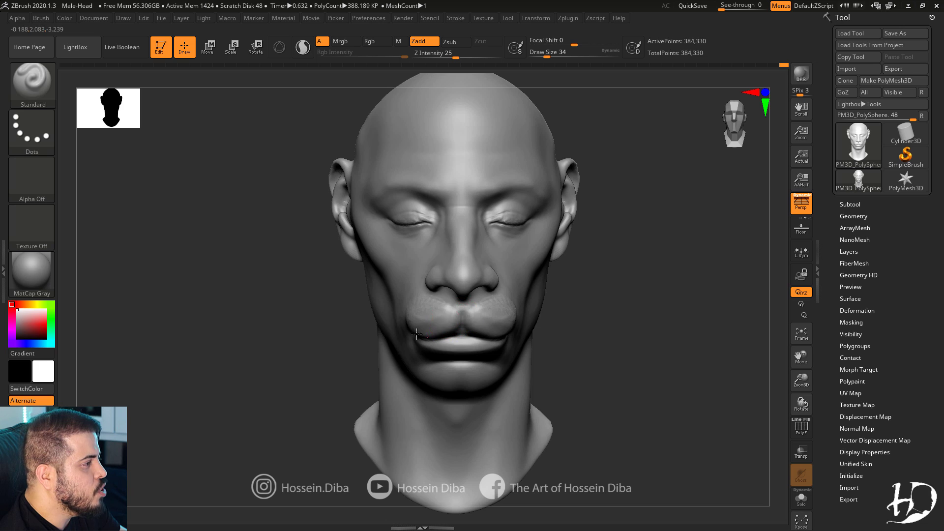
key(bracketright)
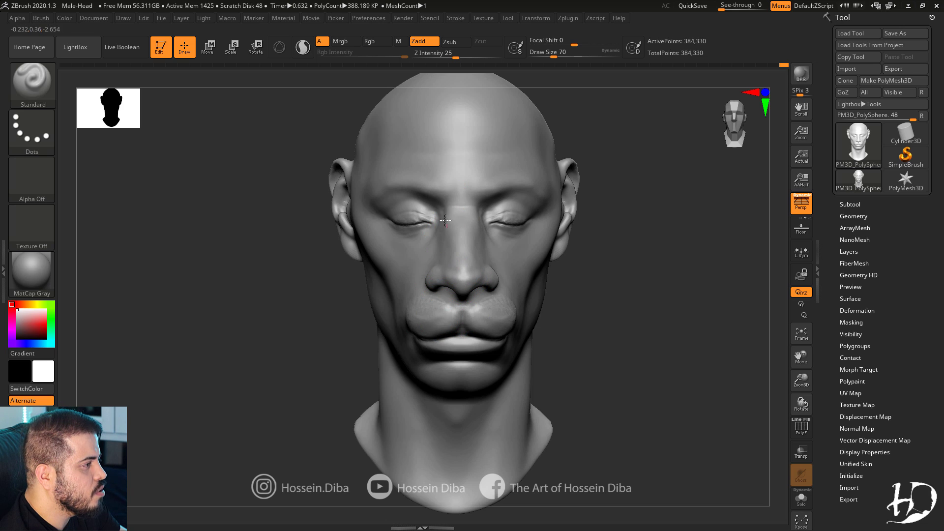
Deepen the inner eye corners and round out the eyes with the Standard brush at draw sizes 22 and 18.
ctrl+right_drag(433, 223, 558, 275)
key(bracketleft)
key(bracketleft)
key(bracketleft)
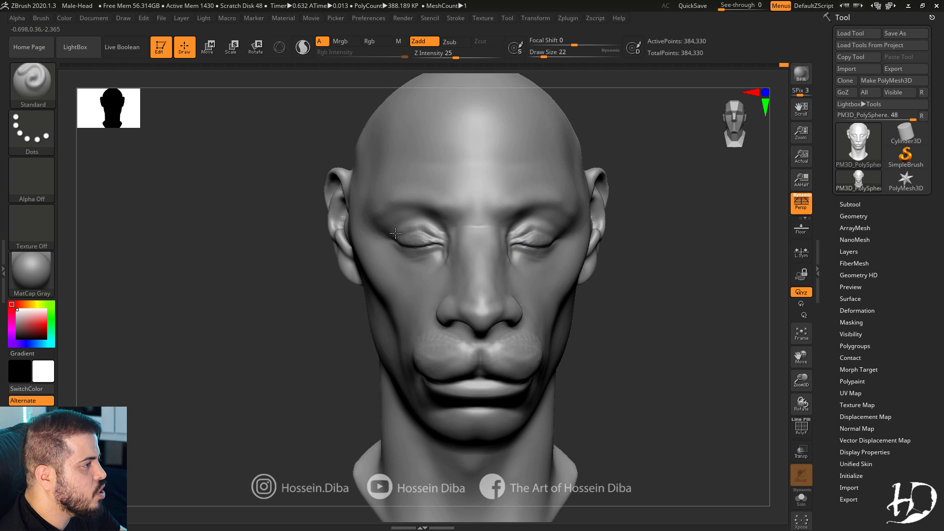
mouse_move(416, 224)
right_down()
mouse_move(384, 255)
mouse_move(367, 257)
right_up()
key(bracketleft)
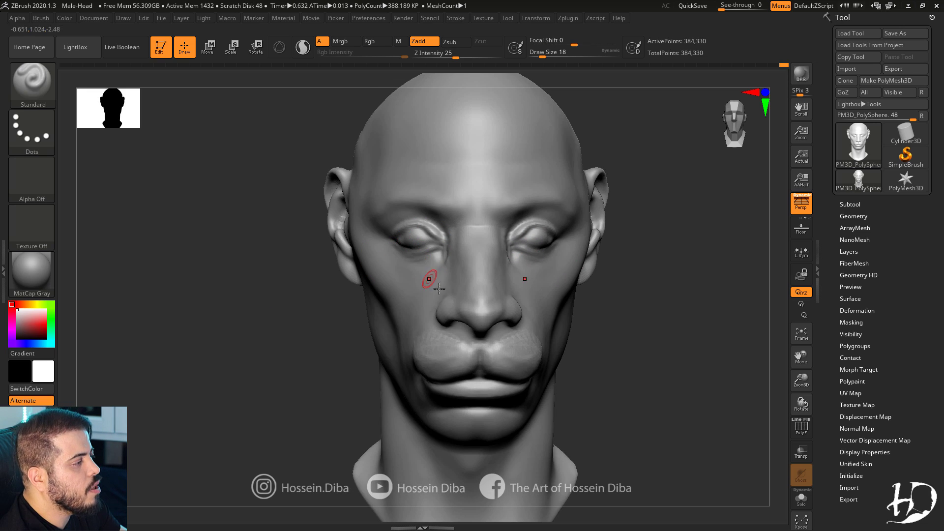
Smooth the sides of the nose and carve the groove below it with the Standard brush at a draw size of about 42.
key(bracketright)
key(bracketright)
right_drag(433, 321, 467, 305)
shift+drag(456, 297, 458, 320)
shift+right_drag(464, 319, 440, 317)
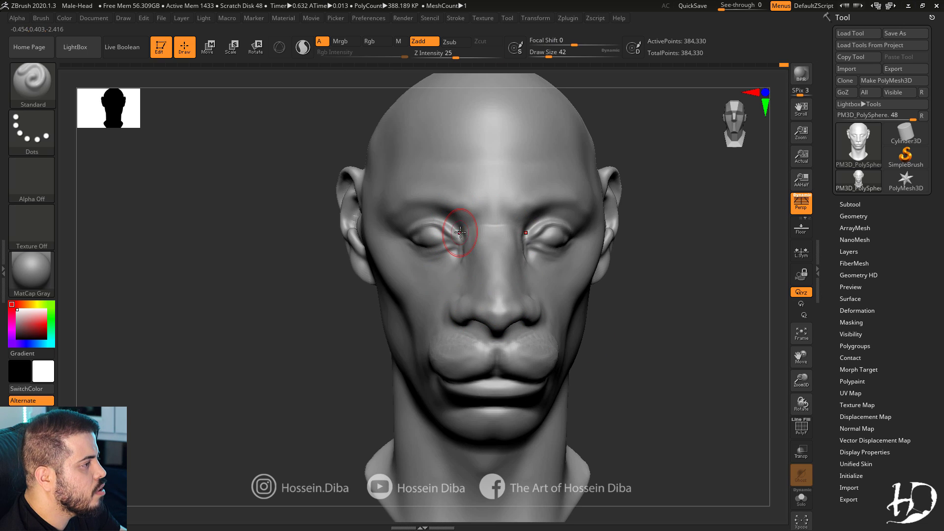
alt+right_drag(461, 233, 435, 219)
alt+drag(456, 316, 456, 335)
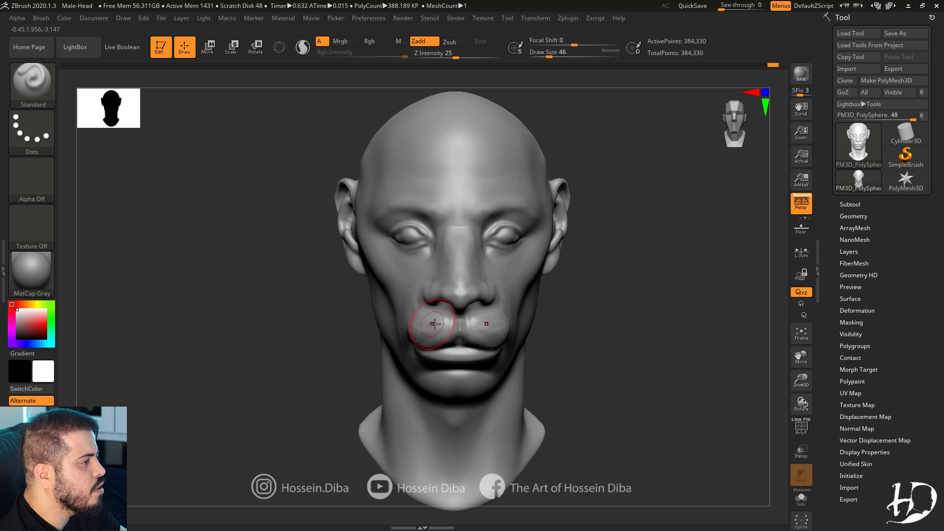
Build up the muzzle and lower lip and cut in below the chin with the Standard brush at draw size 58.
key(bracketright)
right_drag(439, 352, 453, 362)
drag(453, 362, 441, 363)
right_drag(443, 365, 465, 355)
mouse_move(446, 376)
mouse_down()
mouse_move(468, 379)
mouse_move(452, 375)
mouse_up()
shift+right_drag(457, 376, 445, 374)
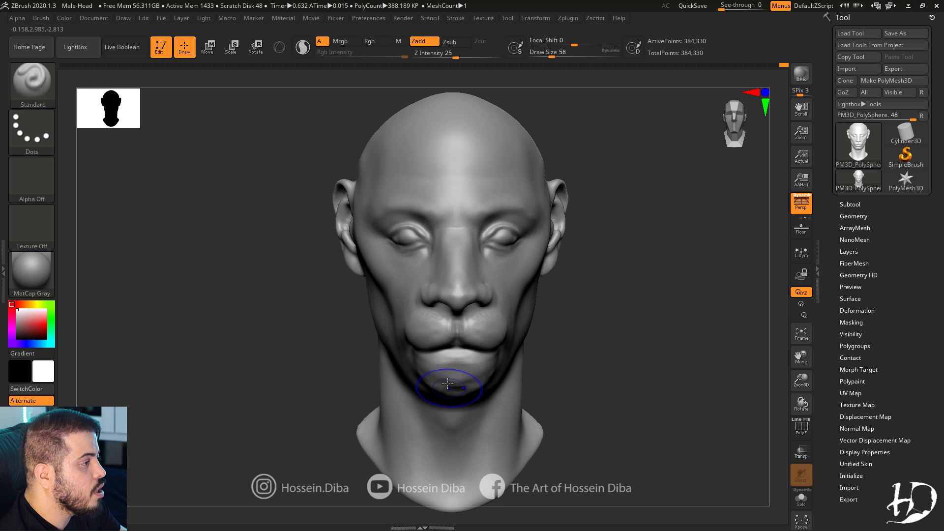
key(bracketright)
mouse_move(285, 354)
right_down()
mouse_move(421, 386)
mouse_move(445, 374)
mouse_move(400, 338)
right_up()
Broaden and reshape the chin and lower jaw with the Move brush at draw size 82.
key(b)
key(m)
key(v)
key(bracketleft)
drag(246, 375, 374, 381)
key(bracketright)
key(bracketright)
mouse_move(383, 423)
mouse_down()
mouse_move(418, 422)
mouse_move(431, 402)
mouse_up()
shift+drag(491, 405, 418, 410)
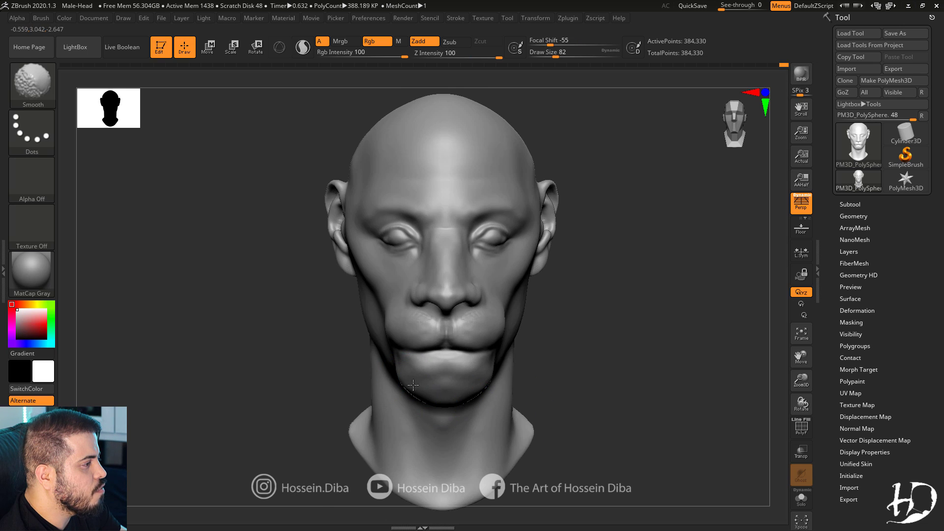
Pull the mouth corners outward, and reposition the eyes and nostrils with the Move brush at draw size 46.
drag(413, 352, 400, 353)
alt+drag(319, 253, 313, 273)
key(bracketleft)
key(bracketleft)
drag(407, 262, 403, 257)
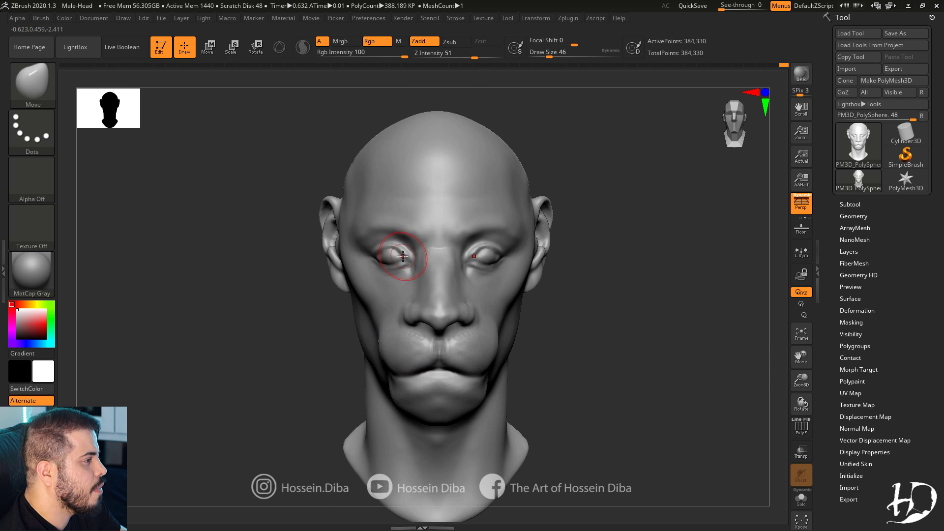
drag(408, 312, 418, 317)
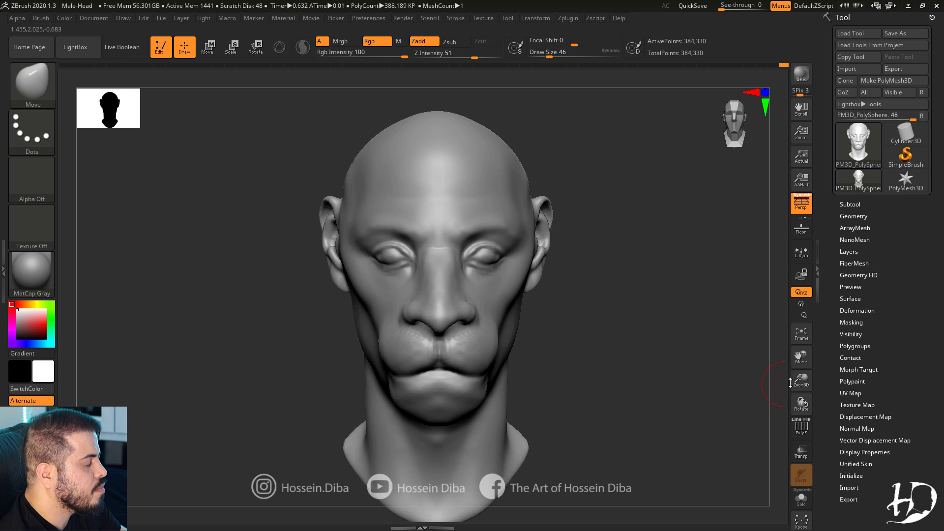
Reshape the underside of the nose where it meets the muzzle with the Move brush at draw size 26.
alt+drag(305, 305, 315, 319)
key(bracketleft)
key(bracketleft)
drag(435, 324, 434, 328)
drag(298, 337, 357, 335)
shift+drag(537, 343, 485, 339)
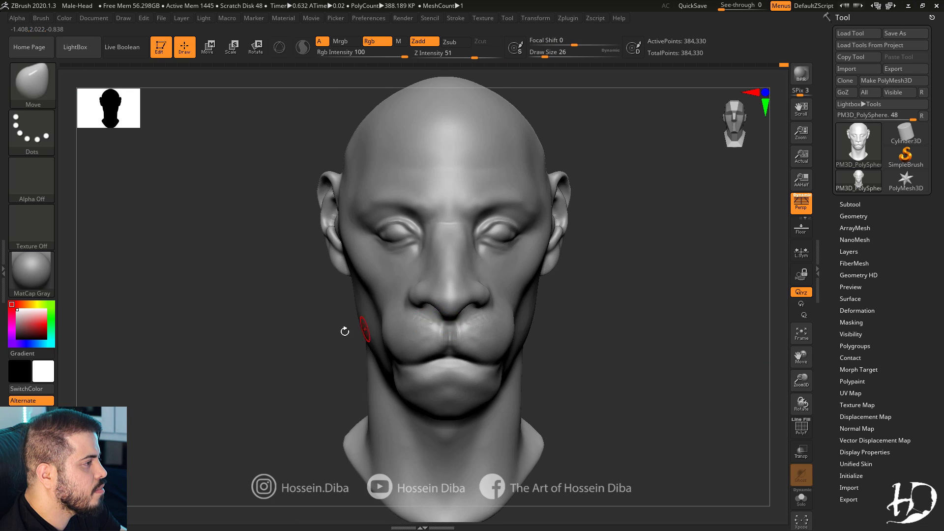
drag(344, 331, 403, 331)
drag(442, 319, 445, 324)
shift+drag(562, 352, 507, 351)
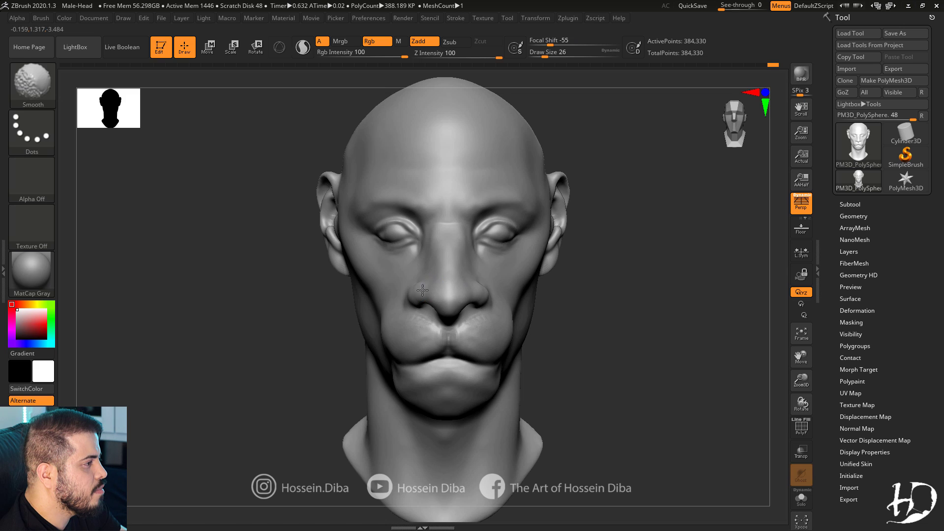
Sculpt the nose tip and nostril wings into a broad, flat animal-like nose with the Standard brush at draw size 18.
key(b)
key(s)
key(t)
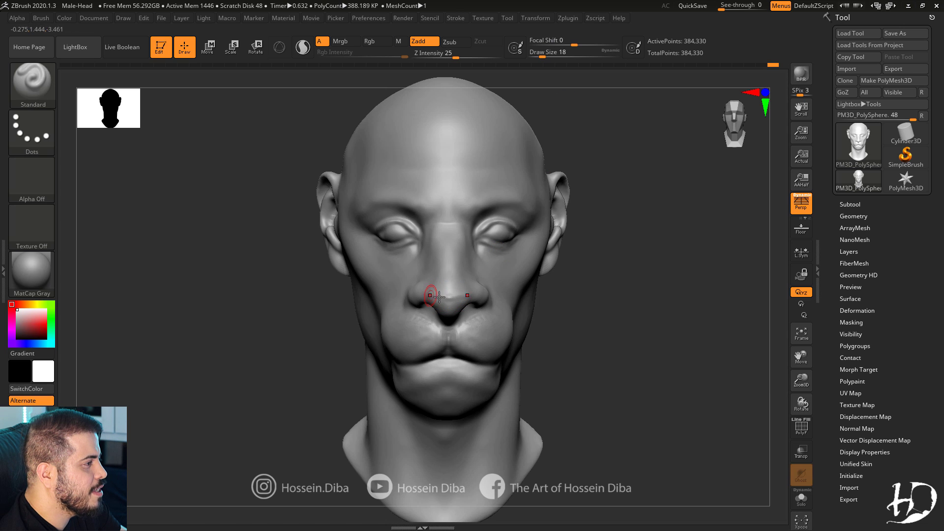
drag(439, 297, 445, 298)
mouse_move(410, 305)
right_down()
mouse_move(433, 298)
mouse_move(426, 275)
mouse_move(391, 291)
right_up()
key(shift)
key(shift)
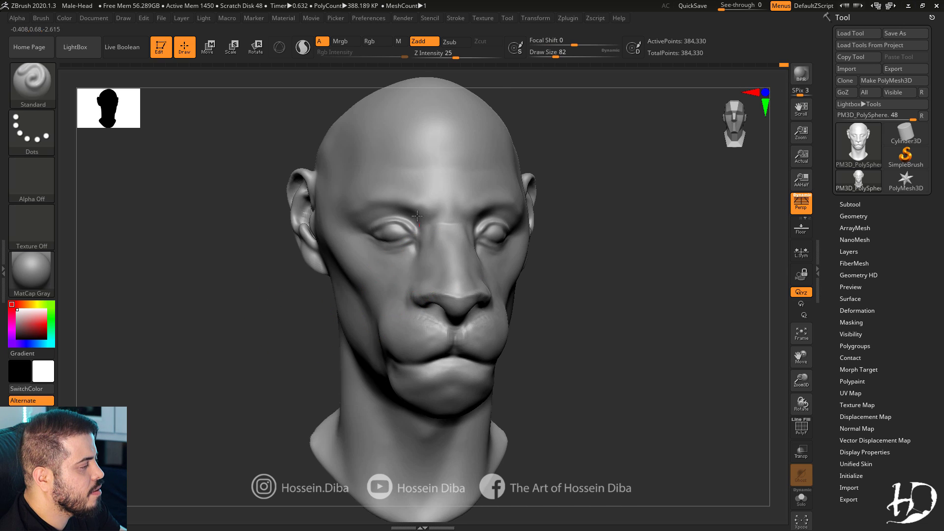
Sculpt and smooth the brow ridge and inner eye corners with the Standard and Smooth brushes.
right_drag(417, 215, 431, 232)
key(shift)
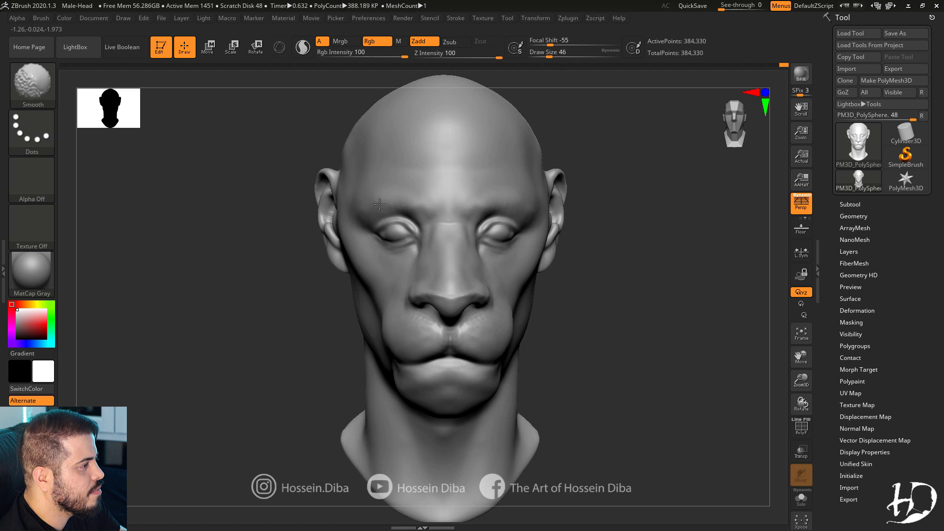
right_drag(379, 203, 385, 246)
key(shift)
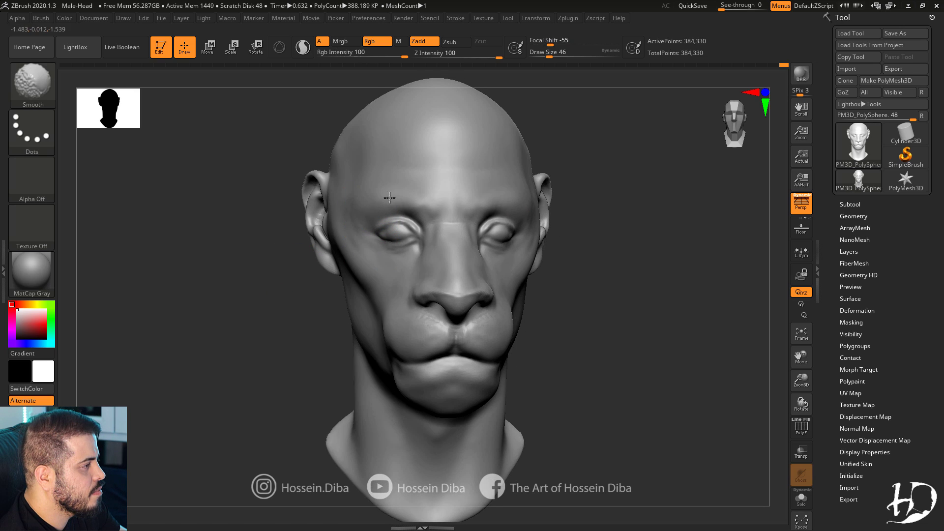
mouse_move(390, 197)
right_down()
mouse_move(379, 256)
mouse_move(378, 245)
right_up()
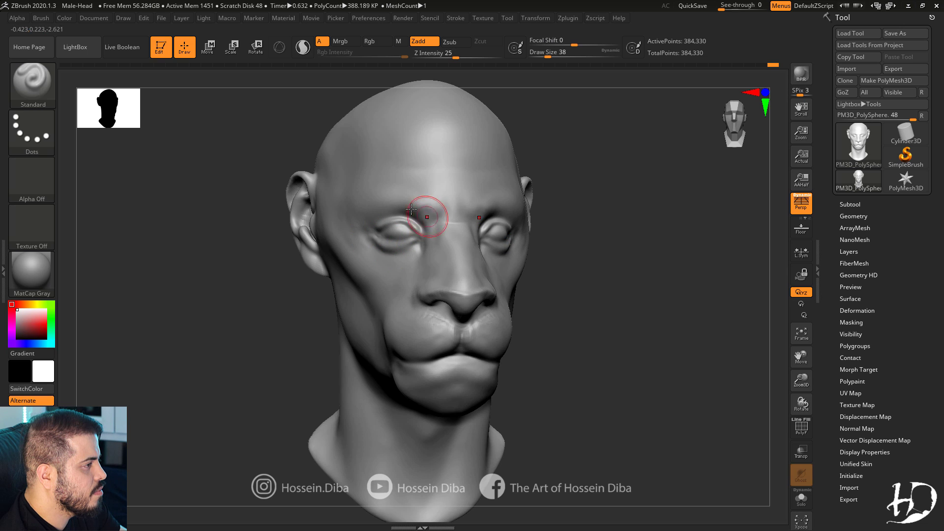
shift+drag(423, 214, 429, 231)
Smooth the cheeks and round the sides of the muzzle and chin with the Standard brush at draw size 58.
right_drag(456, 246, 436, 230)
alt+right_drag(394, 291, 383, 275)
right_drag(356, 308, 389, 315)
key(bracketright)
key(bracketright)
shift+drag(354, 285, 371, 315)
right_drag(459, 356, 441, 365)
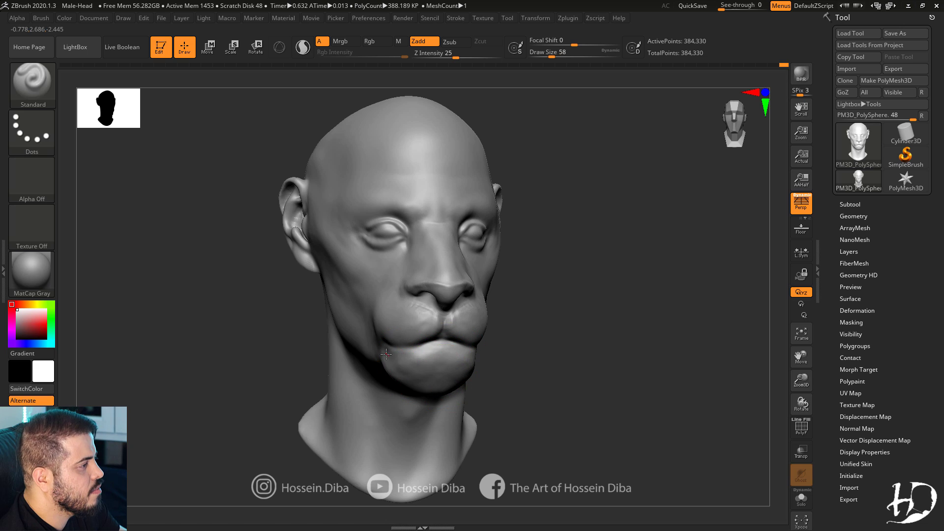
Smooth the mouth corners, the sides of the muzzle and the upper lip, reducing the draw size to 34.
shift+drag(386, 354, 393, 368)
right_drag(362, 366, 383, 369)
shift+drag(383, 351, 418, 365)
mouse_move(570, 378)
right_down()
mouse_move(532, 377)
mouse_move(437, 333)
right_up()
key(bracketleft)
key(bracketleft)
shift+drag(439, 318, 438, 331)
shift+drag(283, 276, 299, 275)
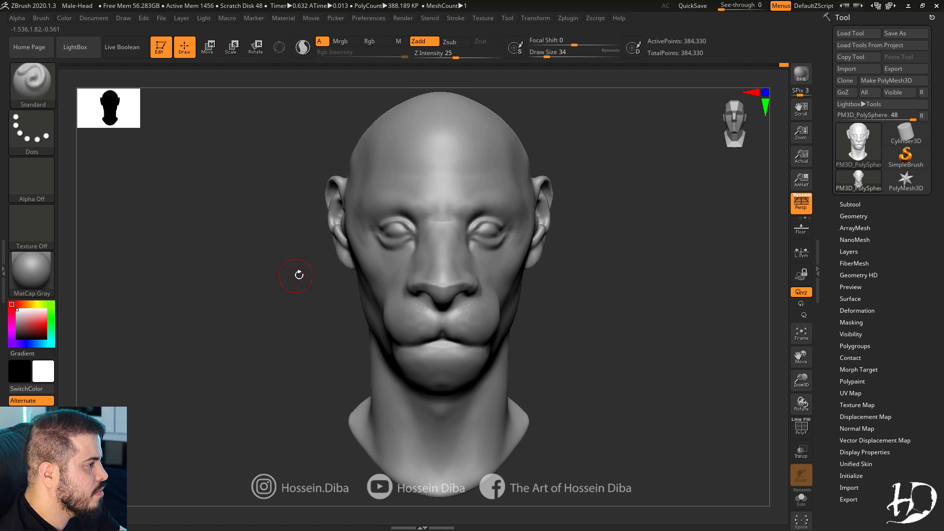
Adjust the eye sockets, cheeks and brow with the Move brush at draw sizes between 34 and 126.
key(b)
key(m)
key(v)
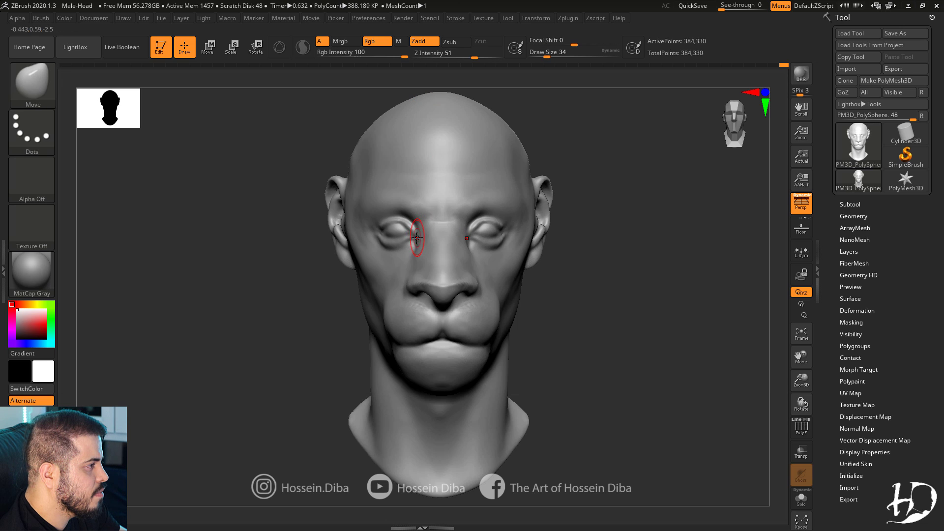
drag(386, 238, 383, 240)
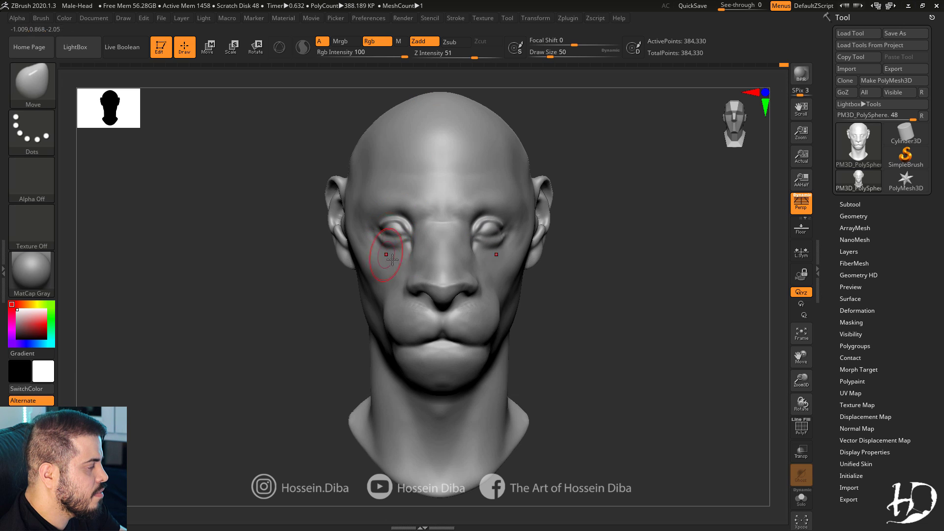
key(bracketright)
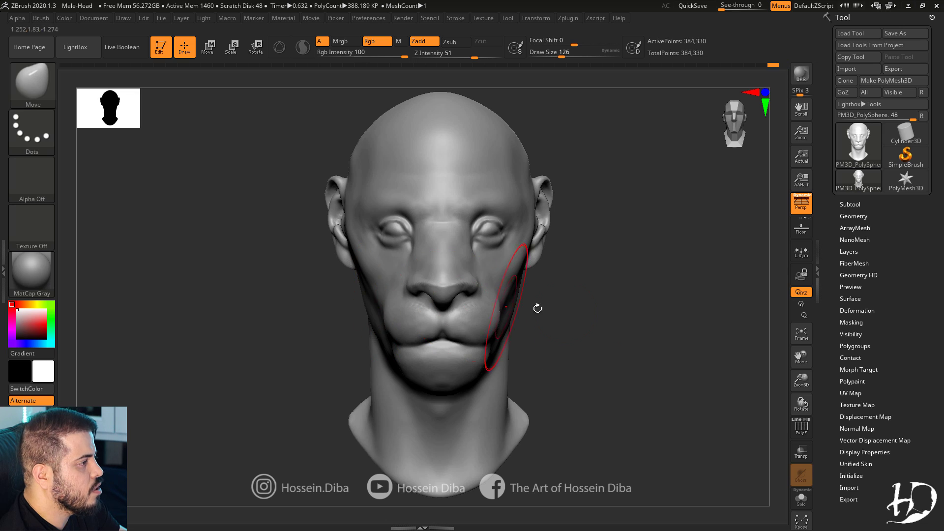
alt+drag(771, 337, 771, 353)
key(bracketleft)
key(bracketleft)
key(bracketleft)
drag(397, 208, 396, 205)
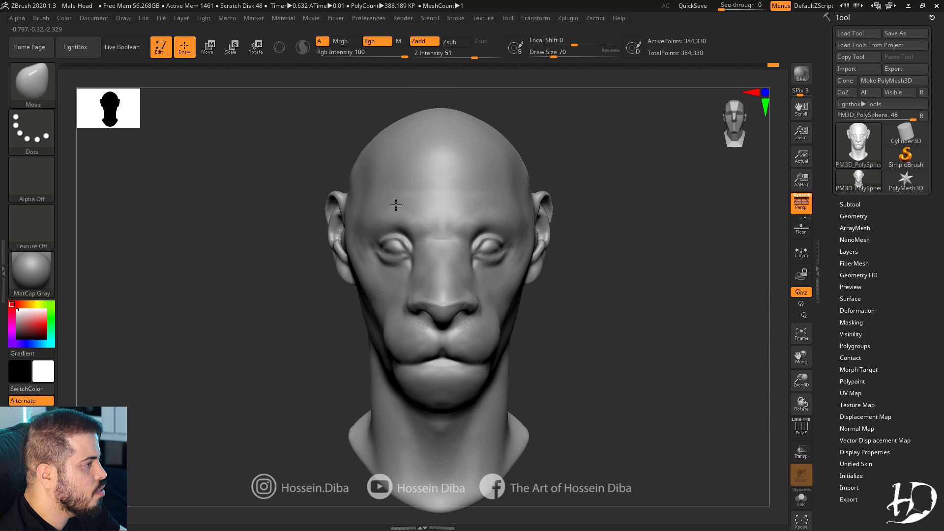
Carve a vertical groove down the middle of the forehead with the DamStandard brush at draw size 70 and soften it.
drag(647, 286, 445, 225)
key(shift)
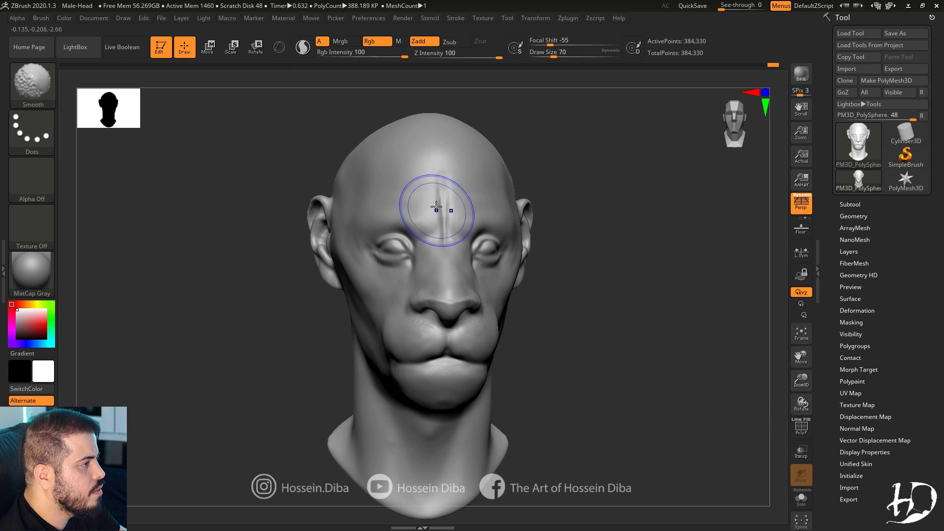
mouse_move(276, 216)
mouse_down()
mouse_move(221, 232)
mouse_move(275, 216)
mouse_up()
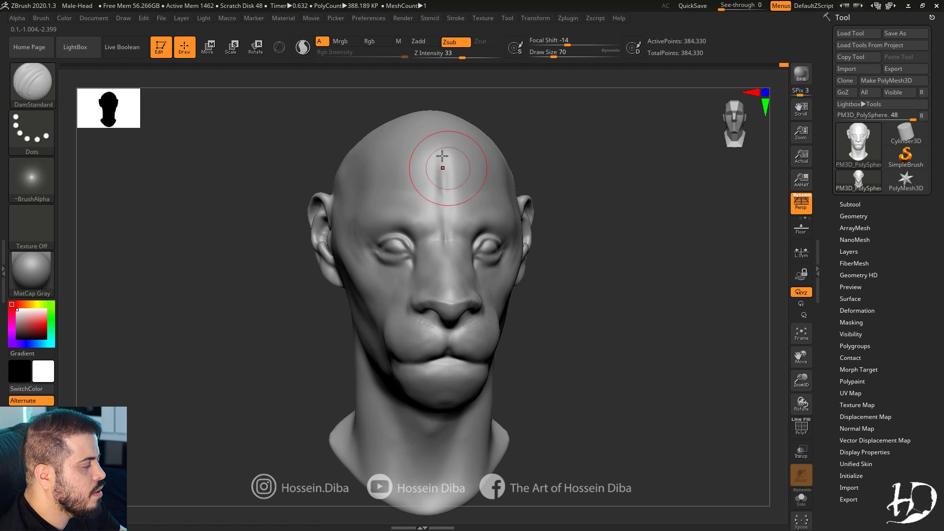
mouse_move(443, 160)
shift+mouse_down()
mouse_move(429, 152)
mouse_move(437, 173)
shift+mouse_up()
drag(261, 221, 206, 237)
Refine the muzzle and chin with the Standard brush at draw size 46 and smooth the area below the lip.
key(b)
key(s)
key(t)
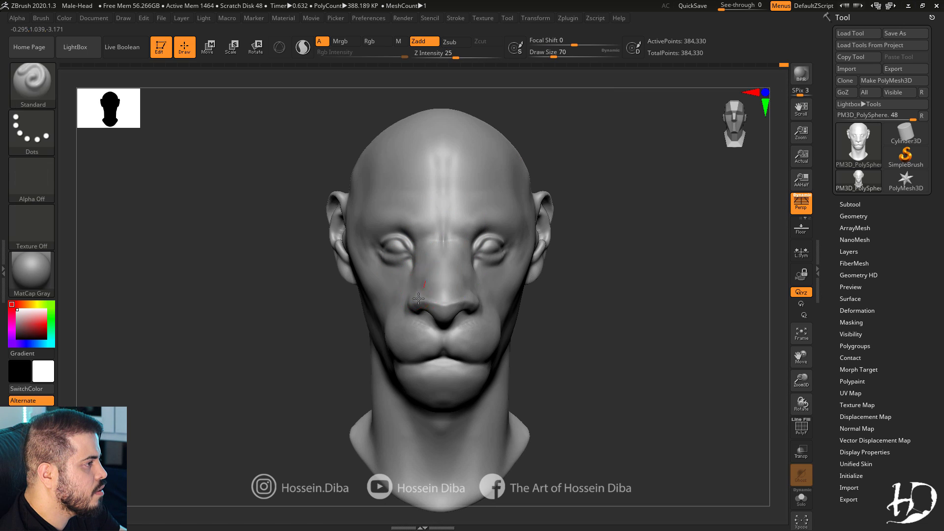
mouse_move(424, 364)
right_down()
mouse_move(503, 380)
mouse_move(463, 369)
right_up()
drag(424, 335, 386, 362)
drag(309, 367, 412, 374)
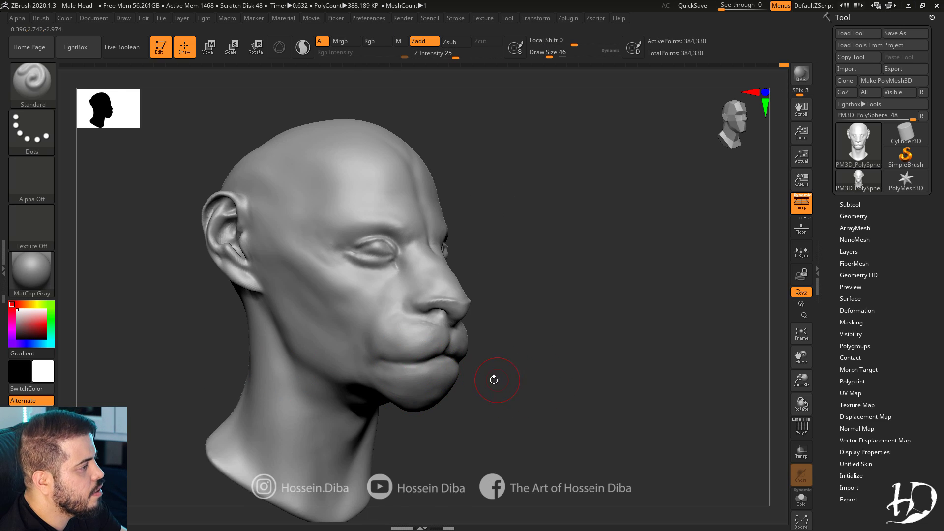
drag(493, 379, 410, 362)
mouse_move(461, 363)
right_down()
mouse_move(516, 382)
mouse_move(447, 369)
right_up()
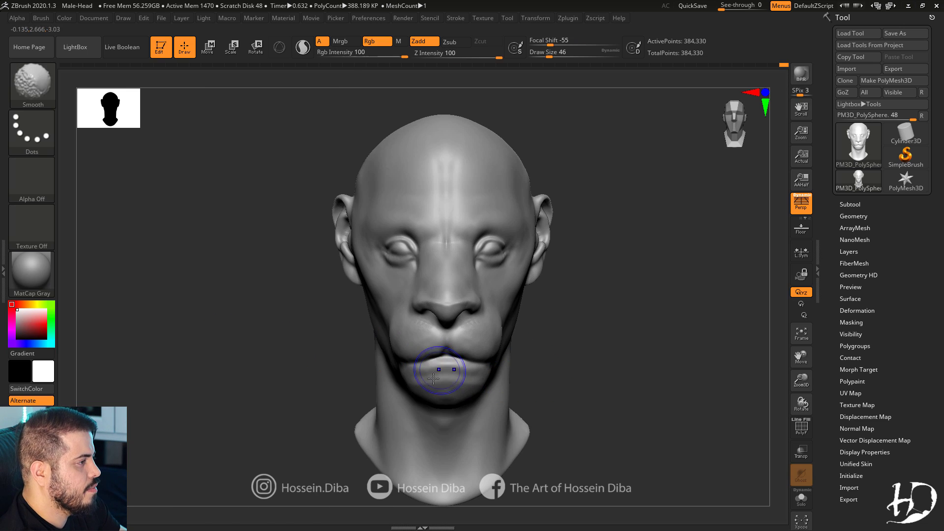
shift+drag(447, 369, 447, 356)
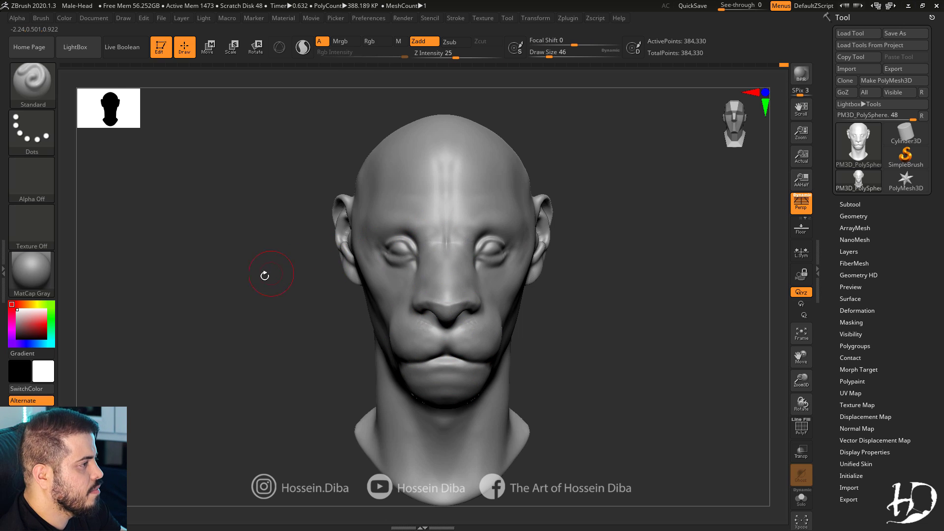
Shape and smooth the temples and cheeks in front of the ears with the Standard brush at draw size 102.
mouse_move(263, 275)
mouse_down()
mouse_move(325, 275)
mouse_move(264, 264)
mouse_up()
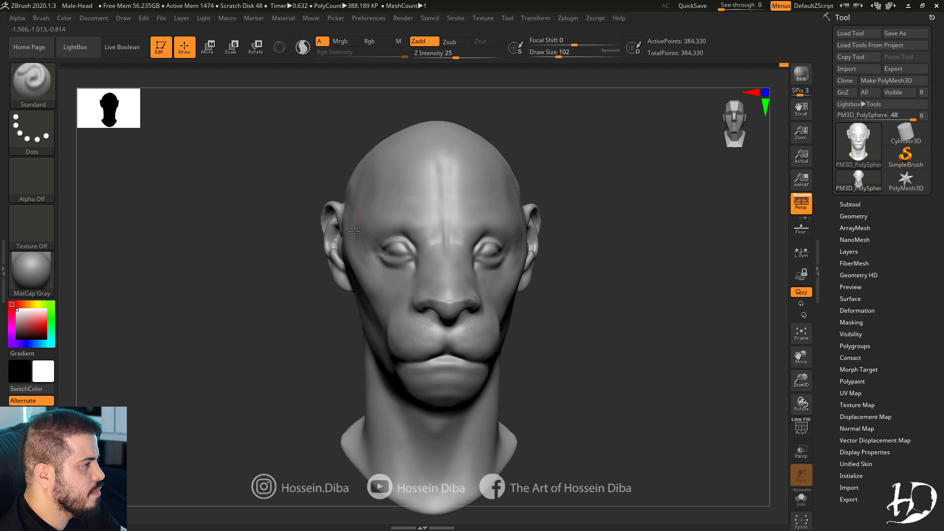
drag(337, 169, 401, 312)
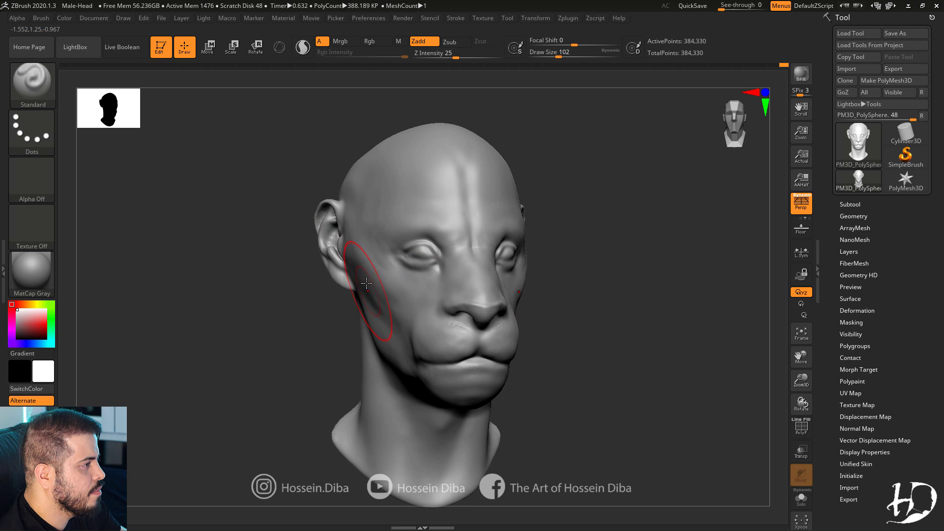
shift+drag(366, 284, 305, 285)
mouse_move(709, 374)
alt+mouse_down()
mouse_move(801, 401)
mouse_move(807, 418)
alt+mouse_up()
Sculpt the eyelids and the area around the eyes with the Standard brush at draw sizes 26 and 34.
key(bracketleft)
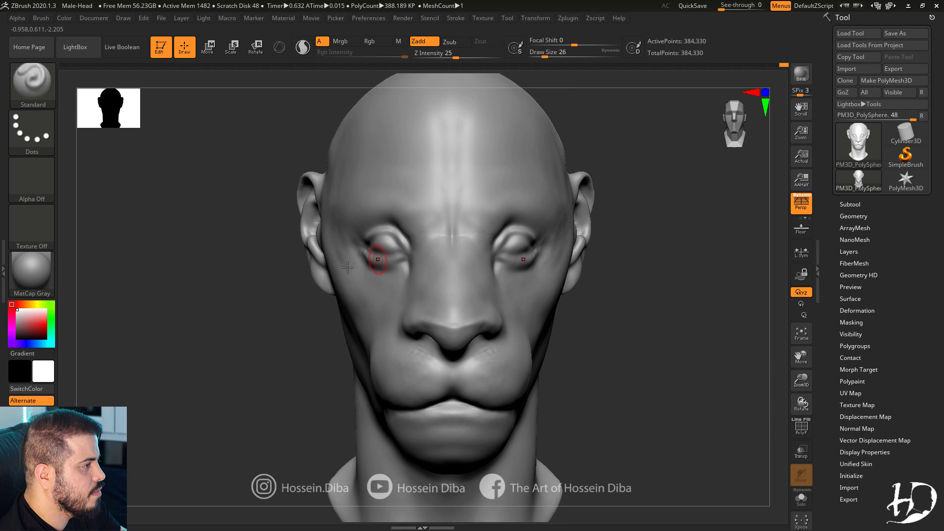
right_drag(348, 267, 357, 270)
key(bracketright)
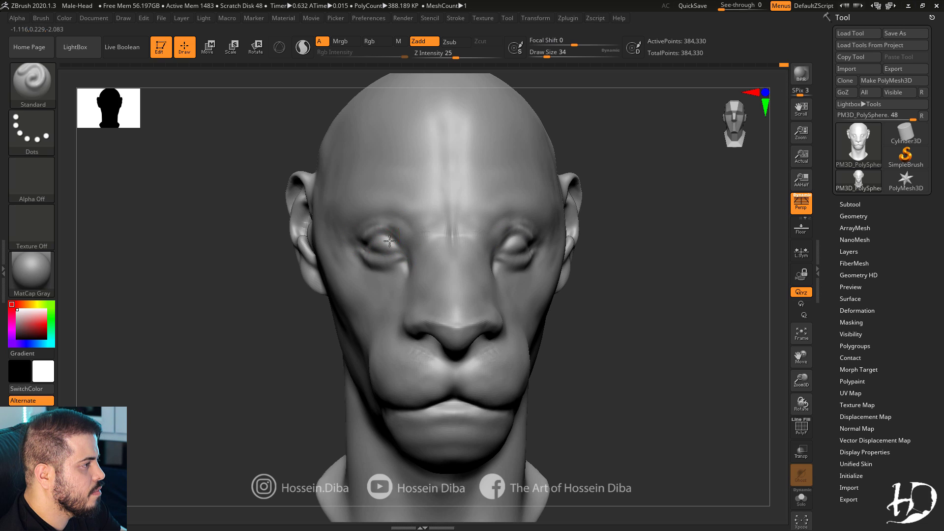
drag(390, 244, 412, 260)
Cut the eyelid edges and inner eye corners with the DamStandard brush at draw size 34 and smooth the lower lids.
key(b)
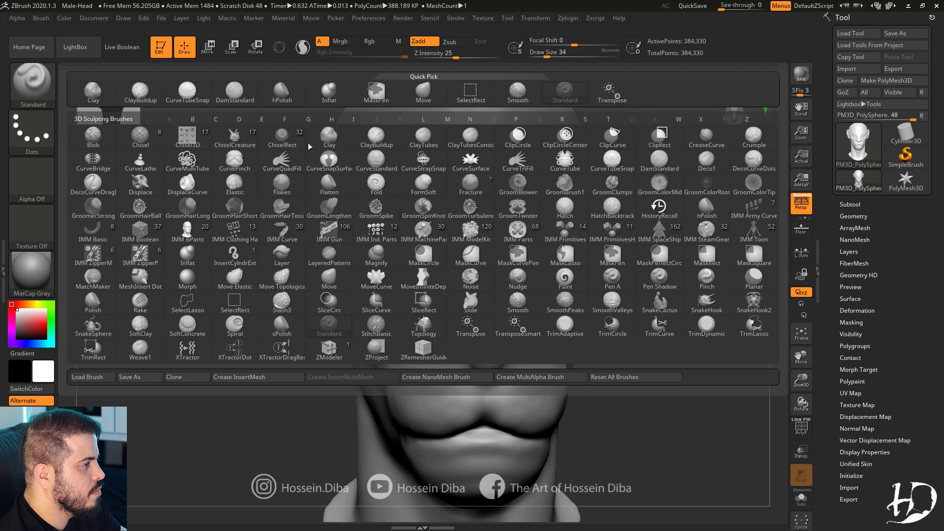
key(d)
key(s)
drag(237, 353, 289, 333)
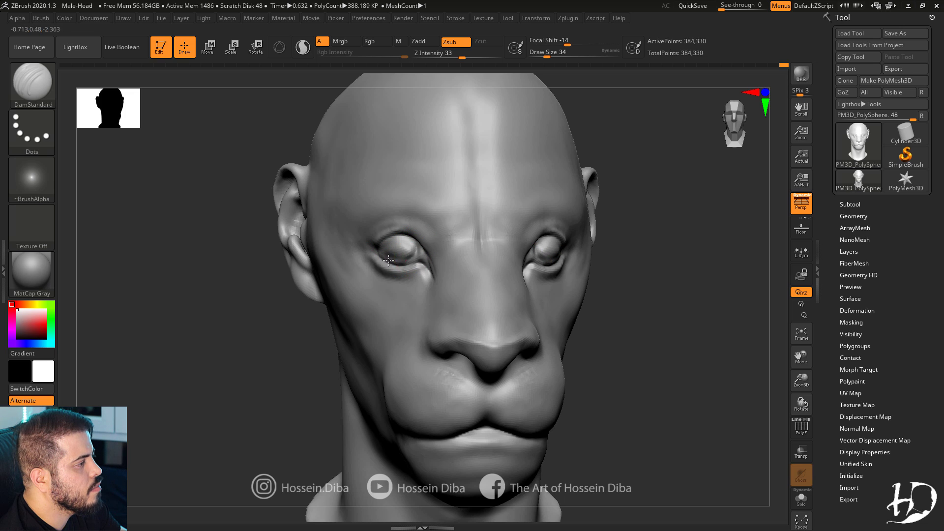
mouse_move(387, 247)
mouse_down()
mouse_move(427, 250)
mouse_move(418, 240)
mouse_up()
shift+drag(234, 316, 307, 307)
mouse_move(425, 281)
alt+mouse_down()
mouse_move(400, 253)
mouse_move(408, 251)
alt+mouse_up()
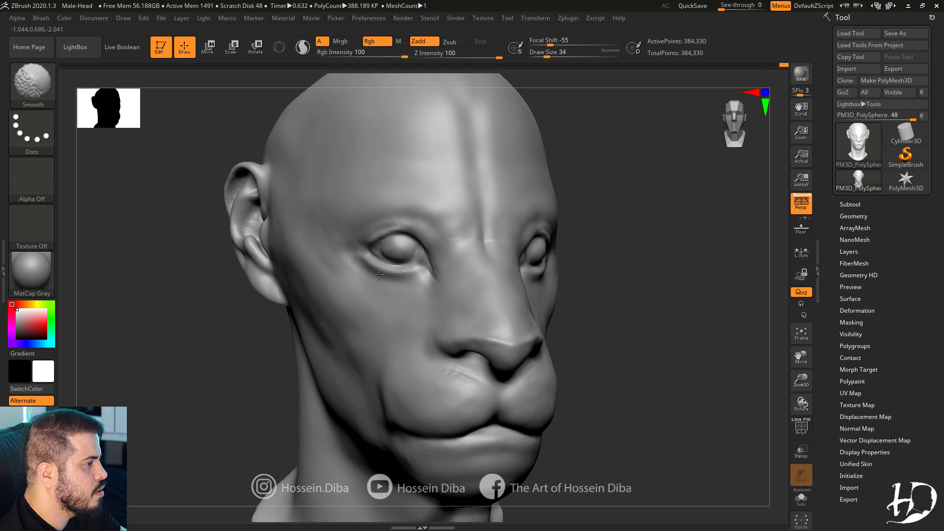
Refine the brow with the Standard brush at draw size 54, and reshape the eyes and nose bridge with Move at 130.
key(b)
click(565, 94)
mouse_move(743, 354)
shift+mouse_down()
mouse_move(788, 362)
mouse_move(782, 315)
shift+mouse_up()
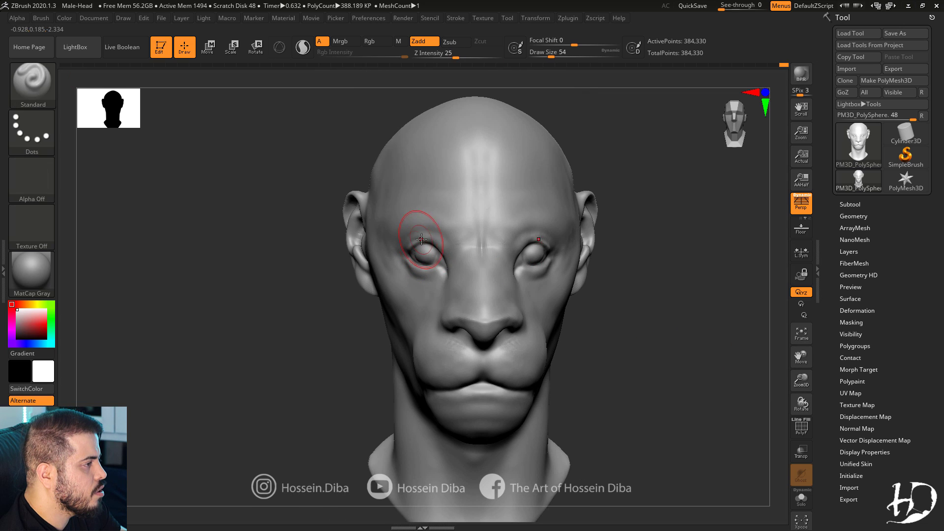
key(b)
key(m)
key(v)
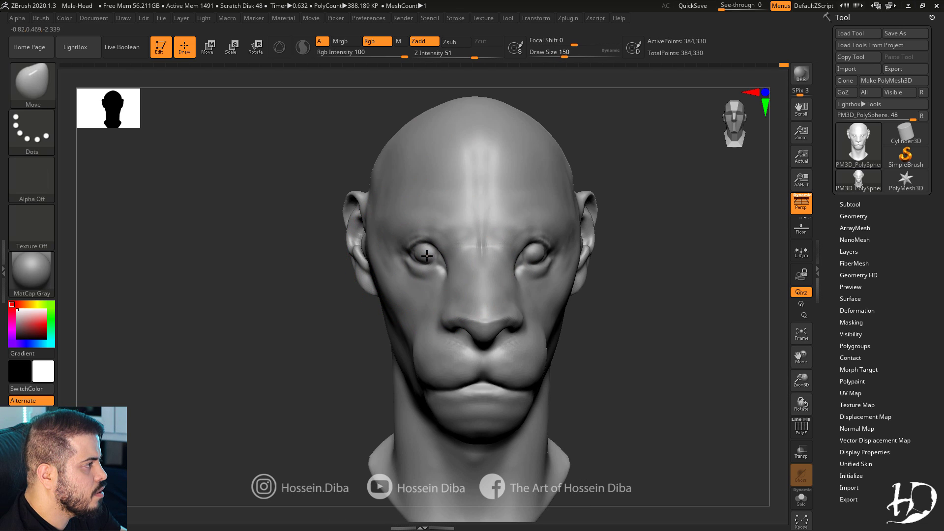
key(bracketleft)
key(bracketleft)
drag(439, 321, 444, 326)
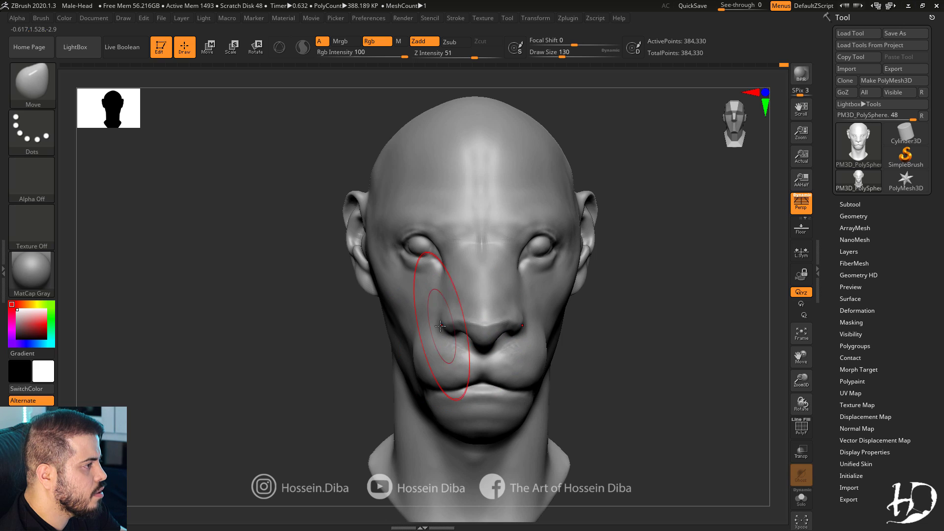
Adjust the mouth corners and the sides of the muzzle with the Move brush at draw sizes 38 to 66.
ctrl+right_drag(435, 326, 519, 289)
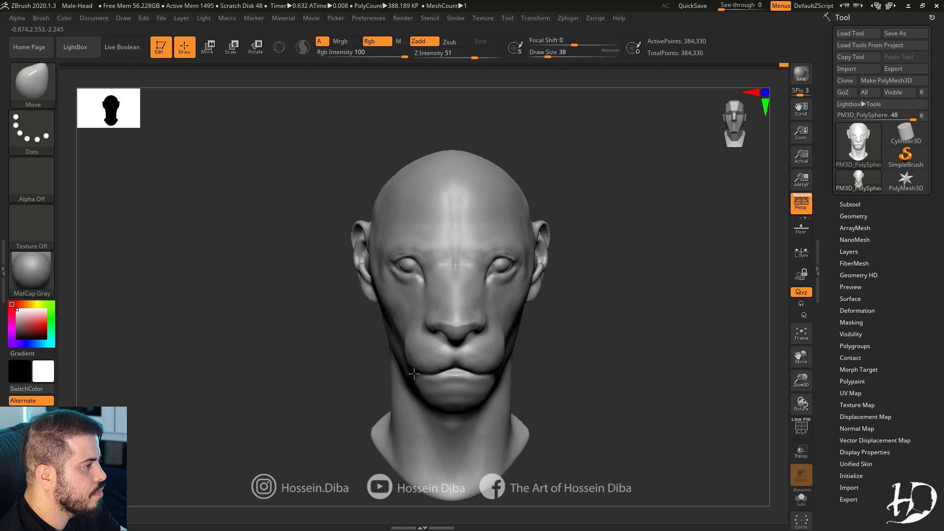
right_drag(414, 374, 442, 365)
drag(801, 357, 795, 362)
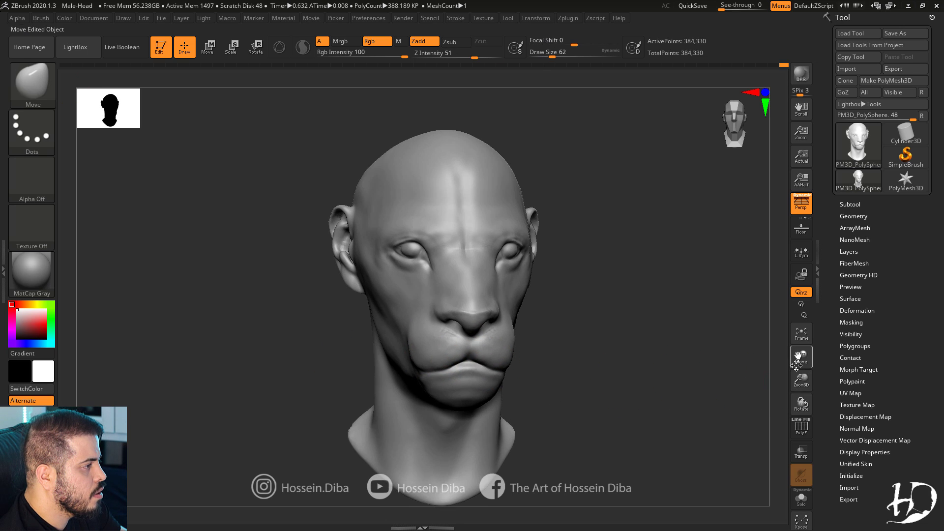
right_drag(389, 361, 417, 358)
shift+right_drag(570, 366, 544, 367)
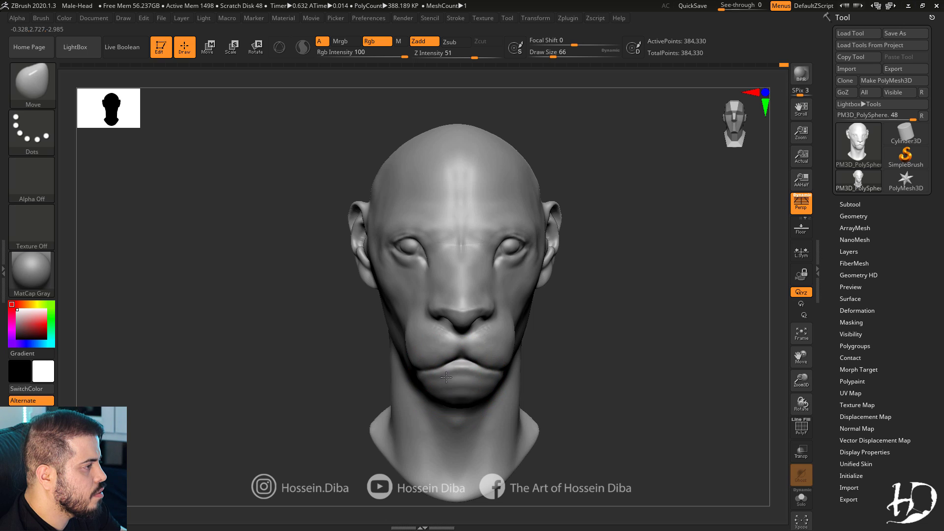
Reshape the chin and the top of the skull with the Move brush, increasing the draw size from 66 to 114.
mouse_move(446, 377)
right_down()
mouse_move(400, 369)
mouse_move(392, 348)
mouse_move(246, 341)
mouse_move(275, 315)
right_up()
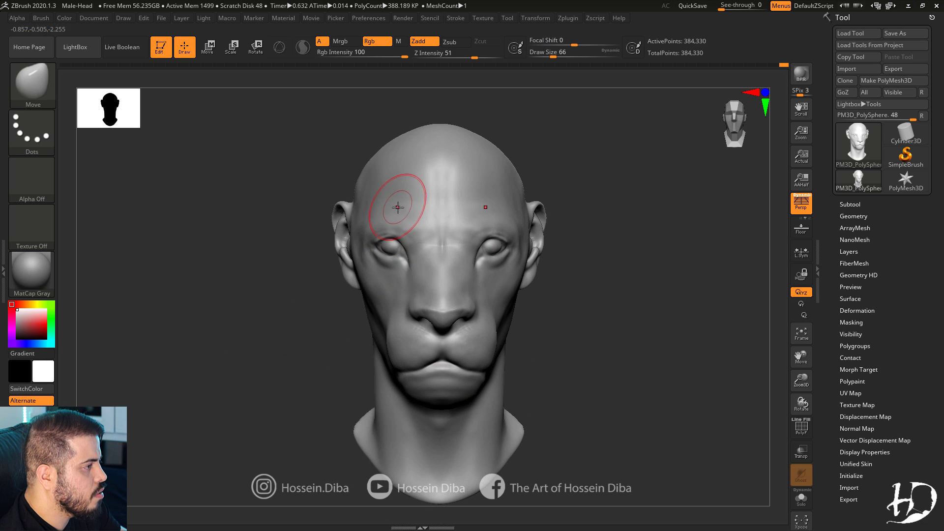
right_drag(438, 139, 238, 199)
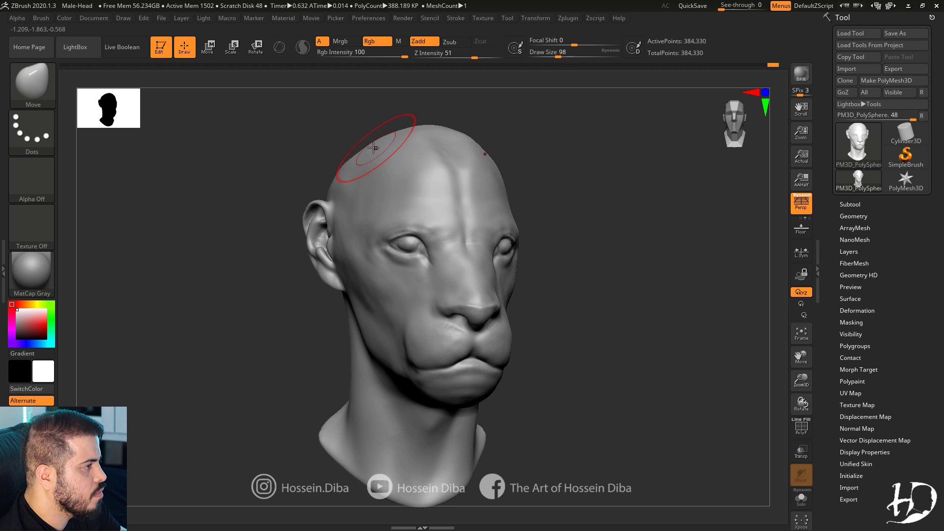
right_drag(263, 213, 314, 331)
Carve the philtrum and the creases around the nostrils with the DamStandard brush at draw size 38, and smooth the mouth line.
key(b)
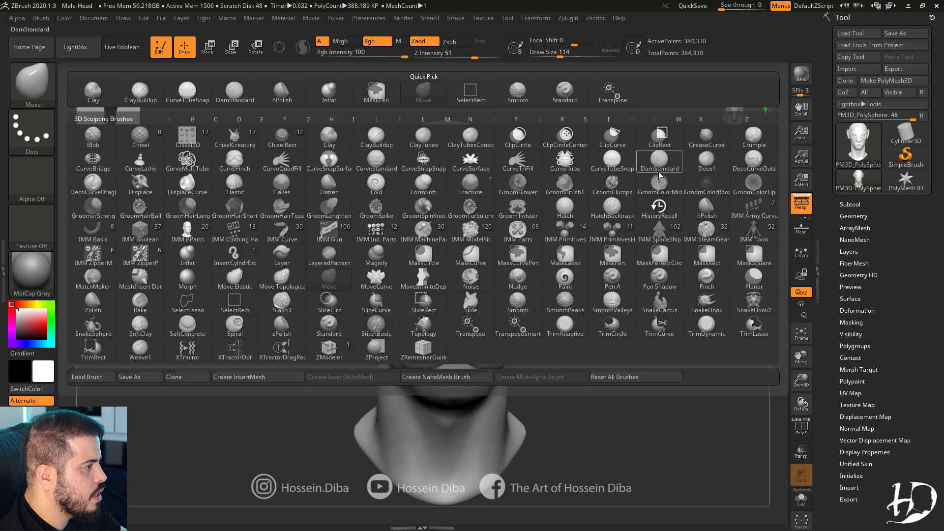
click(659, 170)
drag(796, 390, 798, 356)
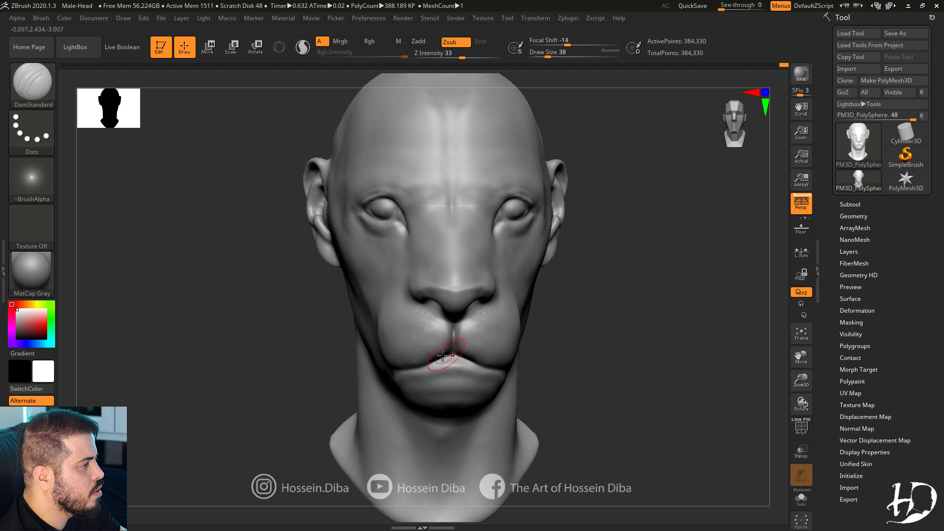
right_drag(446, 343, 453, 320)
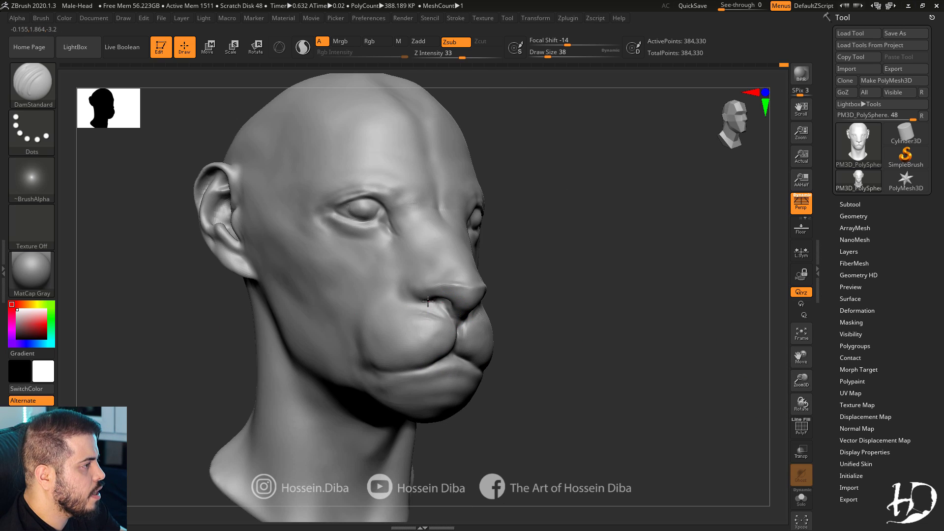
right_drag(578, 331, 415, 301)
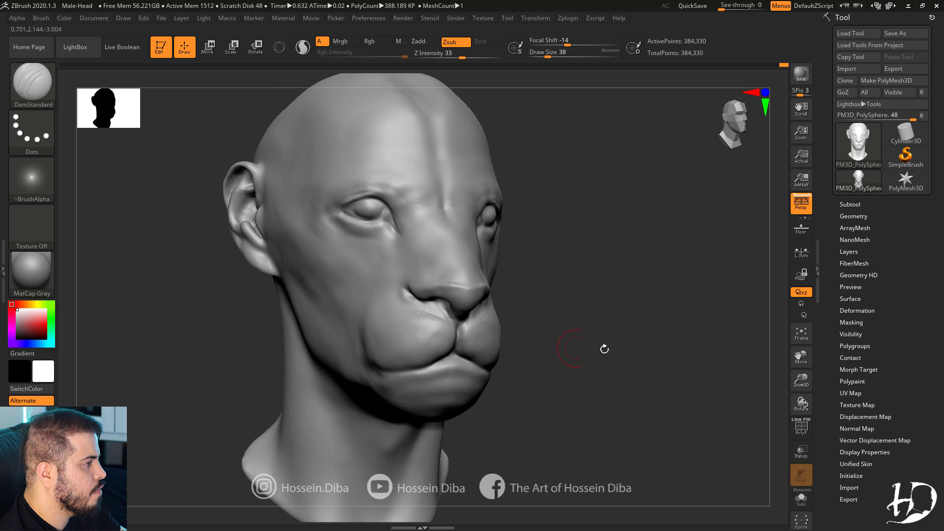
right_drag(604, 348, 527, 300)
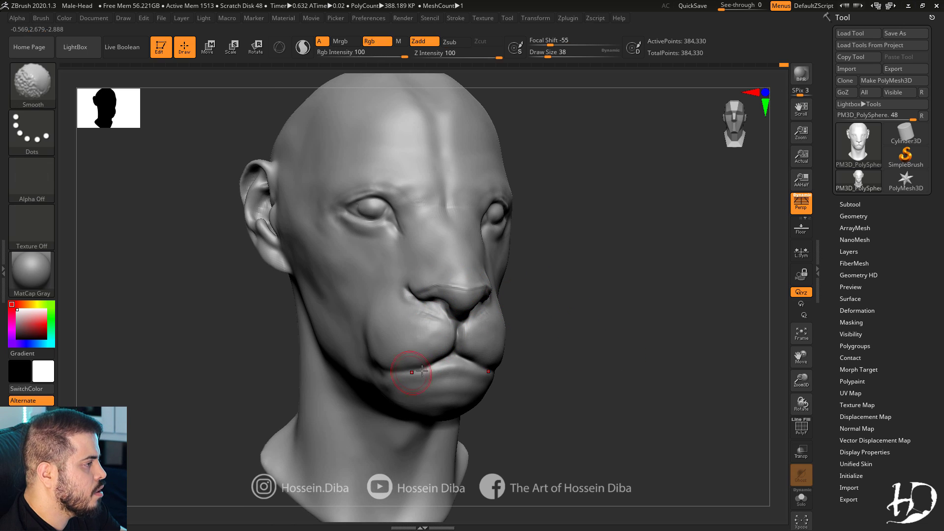
shift+right_drag(769, 379, 649, 326)
Lift the tops of the ears with the Move brush, reducing the draw size from 251 to 211.
key(b)
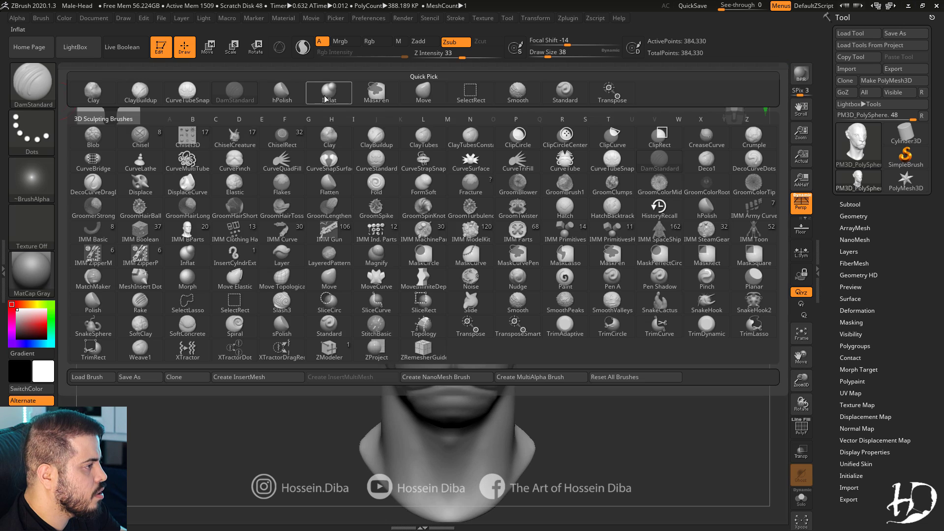
key(m)
key(v)
mouse_move(263, 310)
right_down()
mouse_move(259, 282)
mouse_move(275, 275)
right_up()
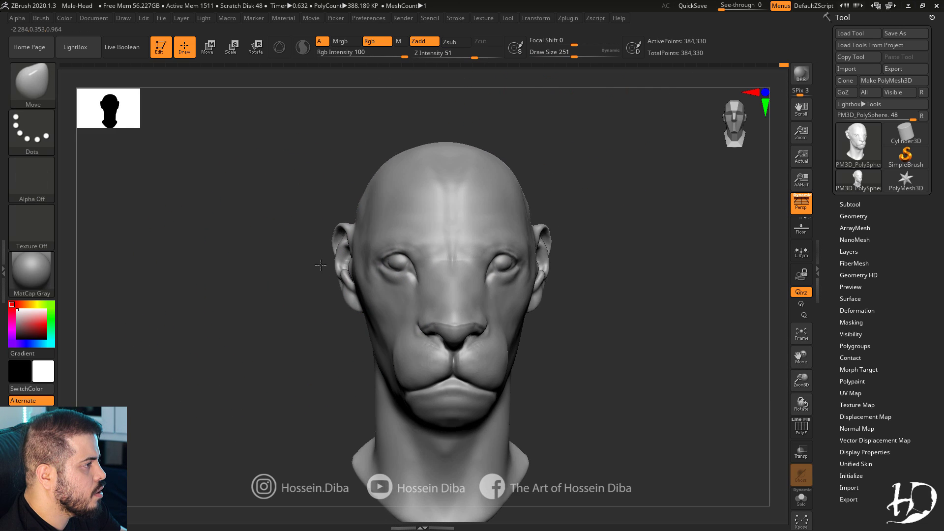
drag(329, 261, 323, 248)
drag(793, 357, 811, 363)
drag(376, 317, 367, 312)
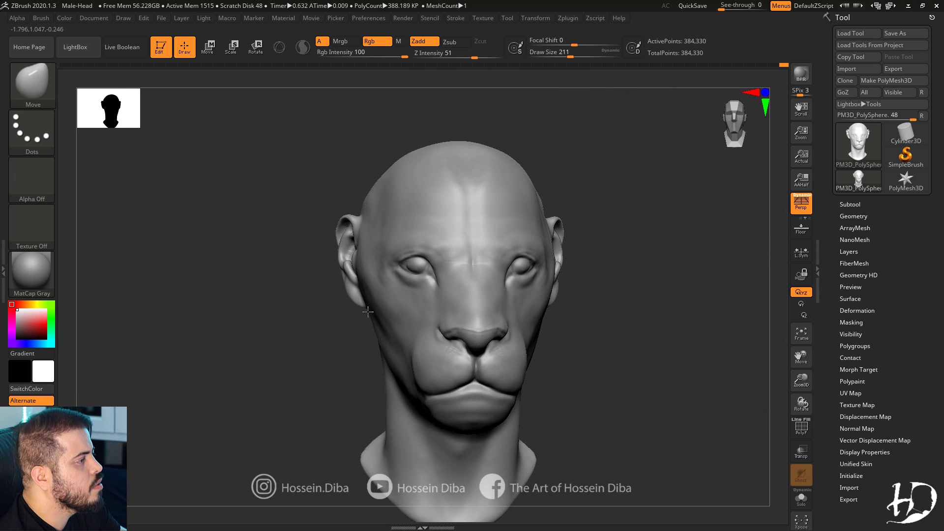
mouse_move(344, 228)
mouse_down()
mouse_move(345, 217)
mouse_move(373, 200)
mouse_up()
key(bracketleft)
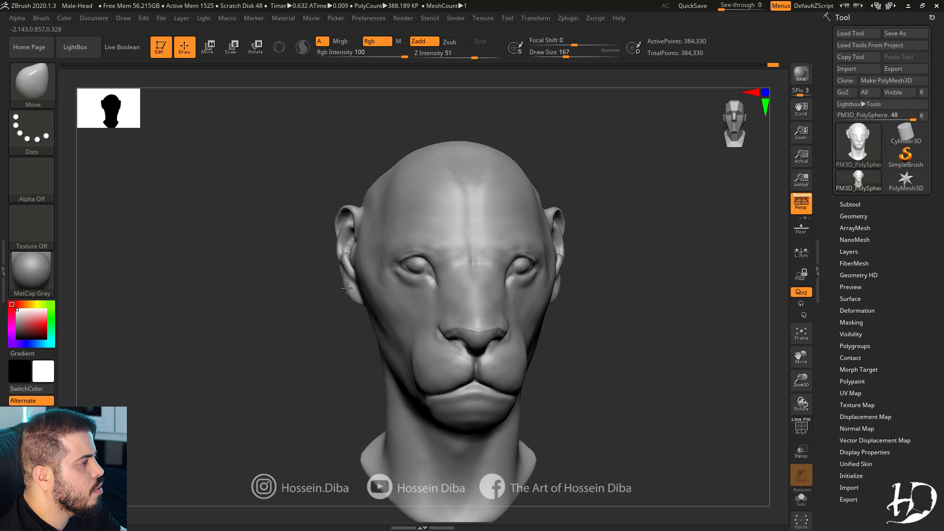
Push the lower parts of the ears upward with the Move brush at draw sizes 167 to 163.
drag(346, 288, 352, 284)
drag(265, 295, 374, 295)
drag(317, 229, 325, 226)
drag(713, 364, 610, 368)
alt+drag(782, 400, 806, 382)
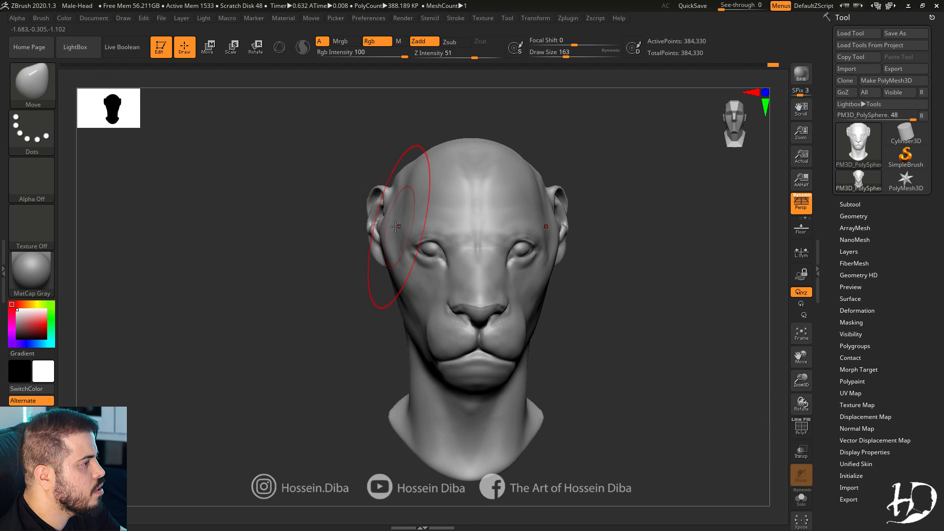
Move the ears up toward the top of the skull and spread them outward with the Move brush.
drag(379, 204, 379, 193)
drag(410, 160, 441, 151)
drag(378, 193, 378, 183)
mouse_move(373, 246)
mouse_down()
mouse_move(376, 173)
mouse_move(402, 170)
mouse_up()
drag(330, 170, 394, 173)
mouse_move(394, 181)
mouse_down()
mouse_move(395, 173)
mouse_move(276, 169)
mouse_move(378, 170)
mouse_move(366, 182)
mouse_up()
Enlarge the ears into wide rounded lion ears with the Move brush at draw size 123, checking them from several angles.
key(s)
alt+right_drag(409, 209, 387, 230)
key(])
mouse_move(343, 209)
mouse_down()
mouse_move(347, 194)
mouse_move(402, 197)
mouse_move(367, 201)
mouse_up()
mouse_move(297, 236)
mouse_down()
mouse_move(344, 234)
mouse_move(294, 205)
mouse_up()
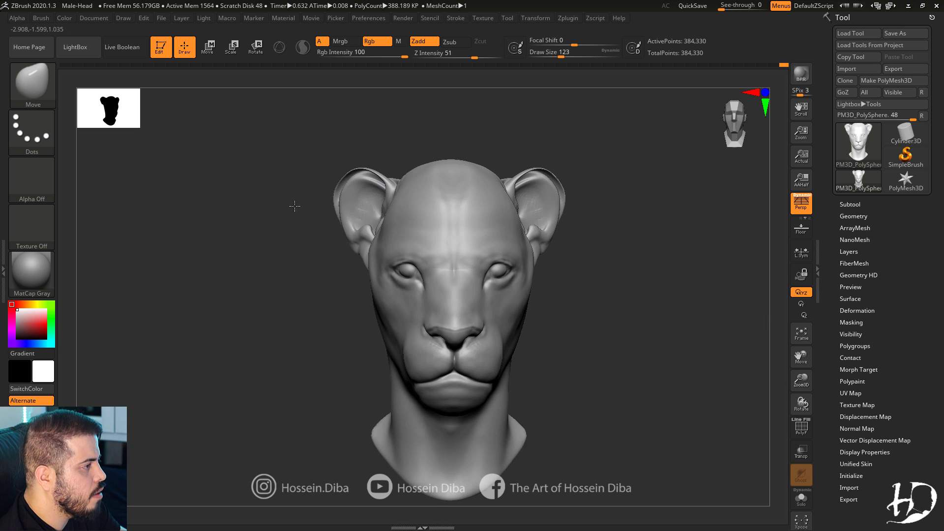
drag(364, 179, 361, 171)
drag(293, 194, 394, 197)
shift+drag(297, 216, 197, 214)
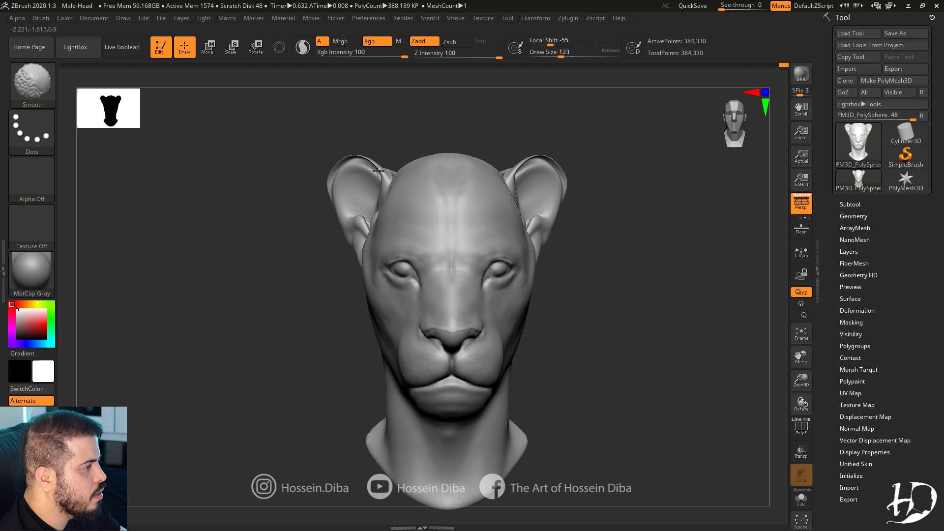
Thicken the ear rims with the Inflat brush at draw size 123 and intensity 10, and smooth the inner ears.
click(46, 92)
click(314, 227)
mouse_move(388, 176)
mouse_down()
mouse_move(346, 167)
mouse_move(340, 207)
mouse_up()
shift+drag(348, 246, 363, 224)
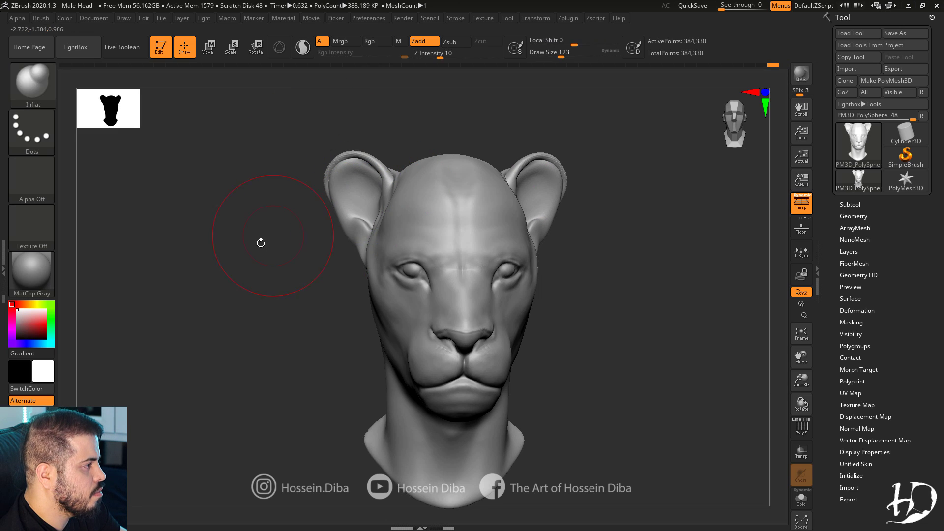
Adjust the junction between the ears and skull with the Move brush at draw sizes 51 to 55, smoothing the inner ears.
right_drag(261, 243, 252, 241)
key(b)
key(m)
key(v)
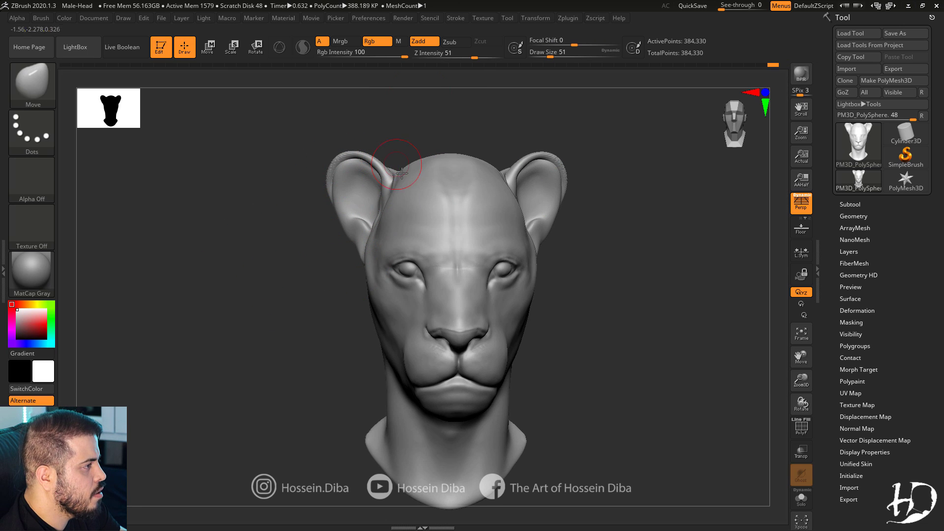
mouse_move(361, 222)
right_down()
mouse_move(367, 262)
mouse_move(312, 236)
mouse_move(313, 248)
right_up()
shift+drag(358, 182, 355, 162)
right_drag(362, 172, 412, 181)
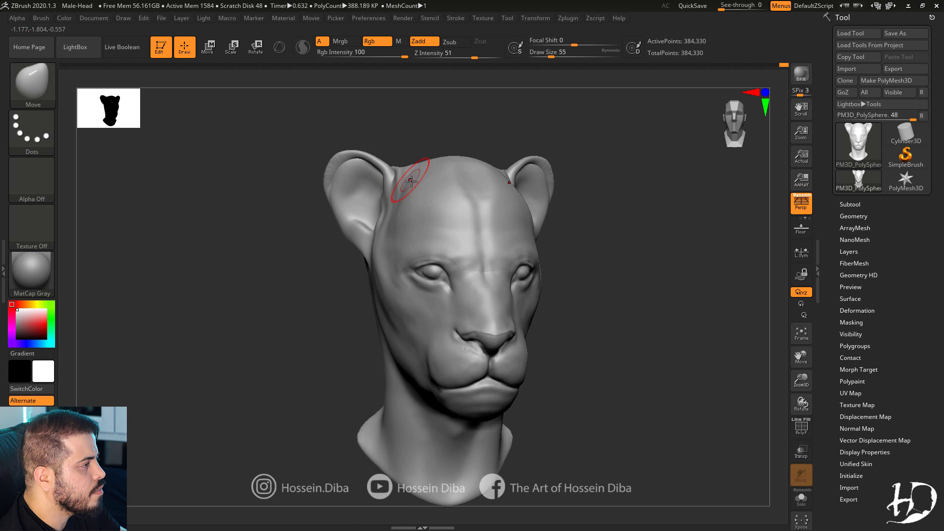
Refine the ear outlines with the Move brush at draw size 75 and smooth away the remaining human ear folds.
shift+right_drag(594, 233, 551, 231)
mouse_move(384, 172)
shift+mouse_down()
mouse_move(366, 162)
mouse_move(352, 187)
shift+mouse_up()
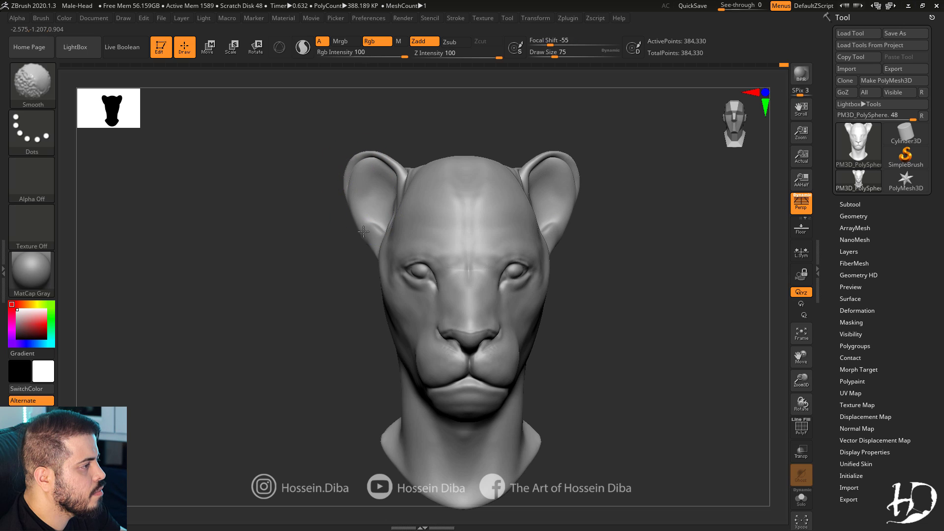
mouse_move(300, 241)
right_down()
mouse_move(376, 256)
mouse_move(320, 245)
right_up()
right_drag(322, 209, 361, 213)
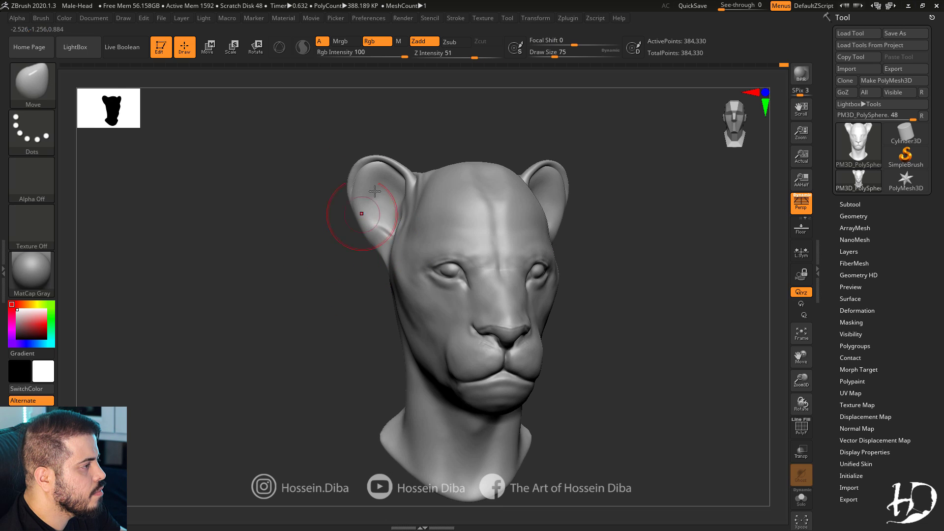
shift+right_drag(279, 169, 300, 183)
shift+drag(374, 180, 380, 224)
Build up the inner ears and the sides of the face with the ClayBuildup brush at draw size 75, and smooth the strokes.
click(33, 84)
click(136, 94)
right_drag(304, 217, 344, 219)
mouse_move(388, 168)
mouse_down()
mouse_move(366, 197)
mouse_move(376, 224)
mouse_up()
right_drag(345, 255, 376, 253)
mouse_move(412, 266)
mouse_down()
mouse_move(427, 309)
mouse_move(455, 317)
mouse_move(423, 308)
mouse_move(438, 318)
mouse_up()
shift+right_drag(357, 288, 328, 290)
shift+drag(421, 258, 424, 234)
right_drag(354, 246, 376, 244)
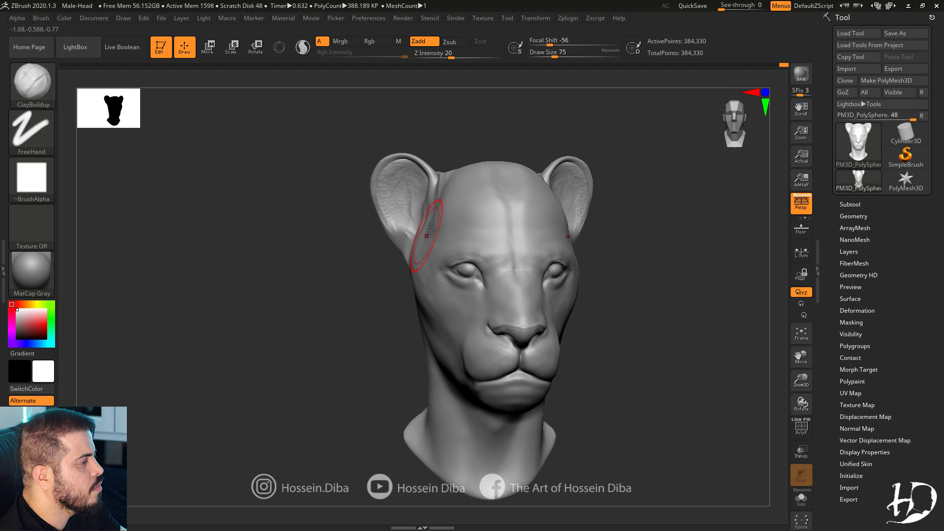
shift+drag(401, 206, 389, 190)
Adjust the ear roots and the sides of the jaw with the Move brush at draw size 87.
key(b)
key(m)
key(v)
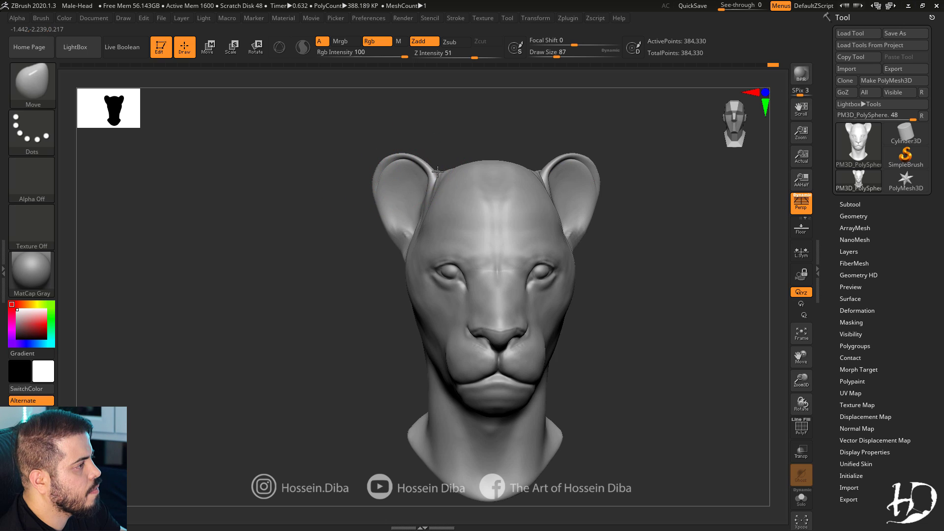
mouse_move(388, 190)
shift+right_down()
mouse_move(226, 223)
mouse_move(377, 319)
shift+right_up()
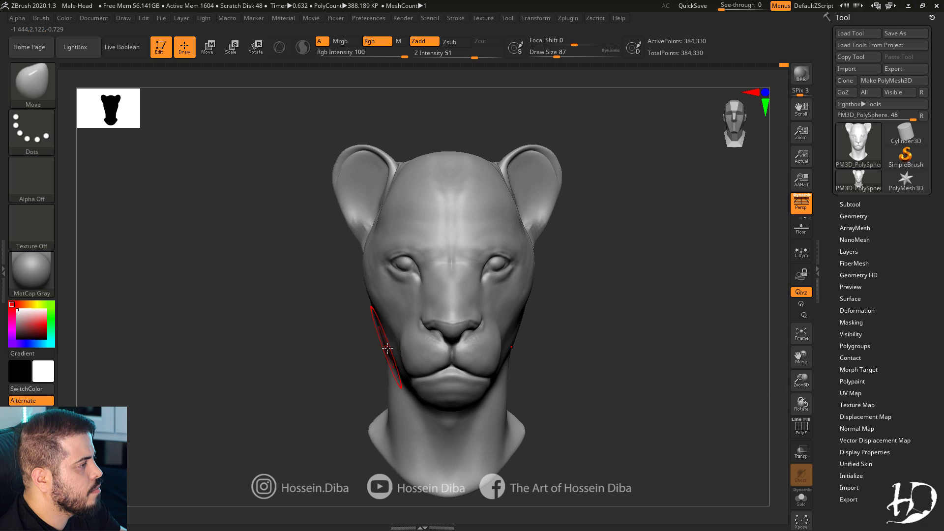
right_drag(371, 361, 399, 327)
right_drag(290, 322, 251, 320)
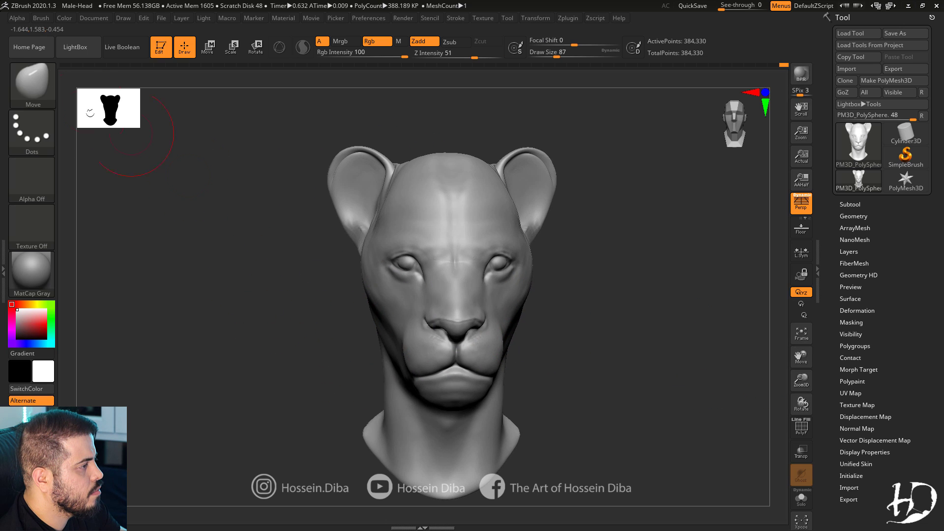
Refine the cheeks and the area around the eyes with the Standard brush at draw size 71.
key(b)
key(s)
key(t)
mouse_move(402, 305)
right_down()
mouse_move(363, 323)
mouse_move(413, 295)
right_up()
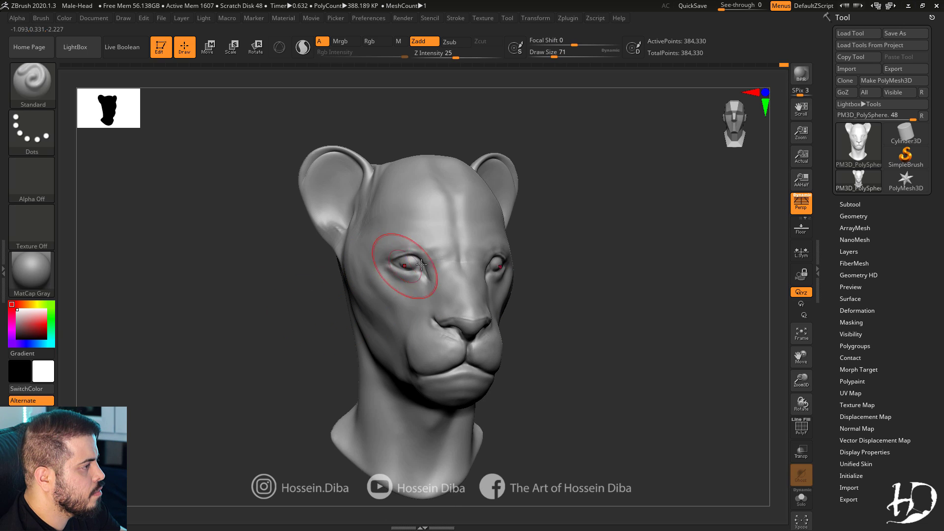
mouse_move(289, 264)
right_down()
mouse_move(326, 311)
mouse_move(517, 331)
mouse_move(443, 284)
right_up()
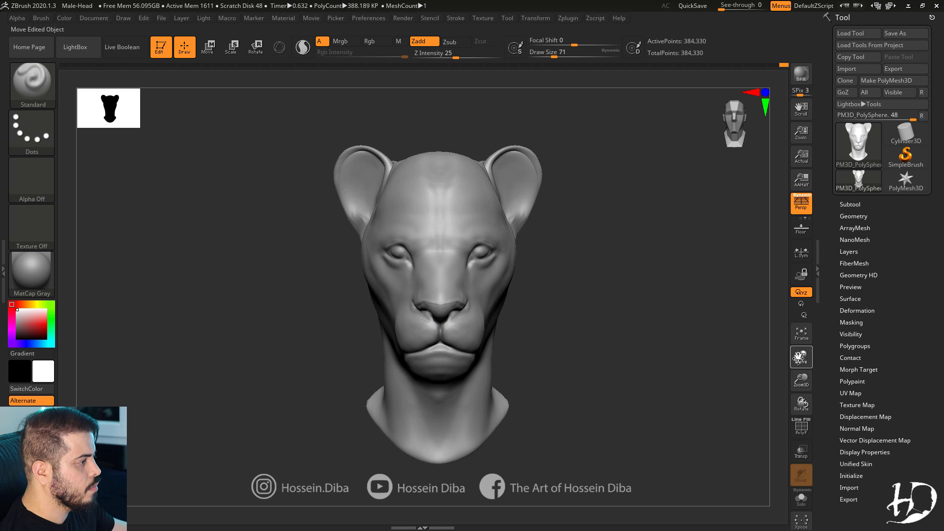
Adjust the nose tip in profile with the Move brush at draw size 131.
key(b)
mouse_move(557, 355)
right_down()
mouse_move(657, 205)
mouse_move(785, 382)
mouse_move(666, 361)
right_up()
key(m)
key(v)
right_drag(579, 339, 589, 331)
key(bracketright)
key(bracketright)
key(bracketright)
key(bracketright)
drag(548, 305, 551, 304)
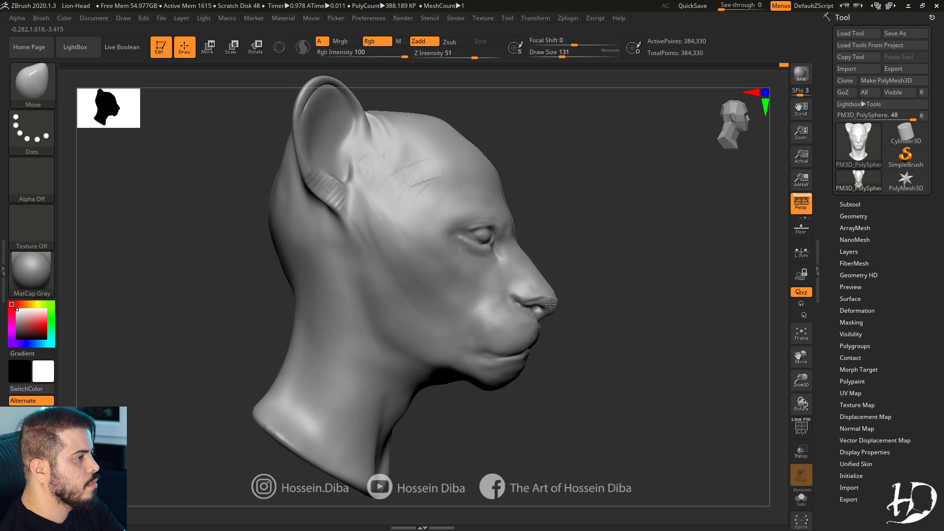
Reshape the front and back of the neck base in profile with the Move brush, increasing the draw size to 199.
mouse_move(802, 380)
mouse_down()
mouse_move(801, 364)
mouse_move(822, 349)
mouse_up()
key(bracketright)
key(bracketright)
key(bracketright)
key(bracketright)
drag(403, 421, 392, 418)
right_drag(296, 383, 312, 381)
drag(311, 381, 301, 376)
key(bracketright)
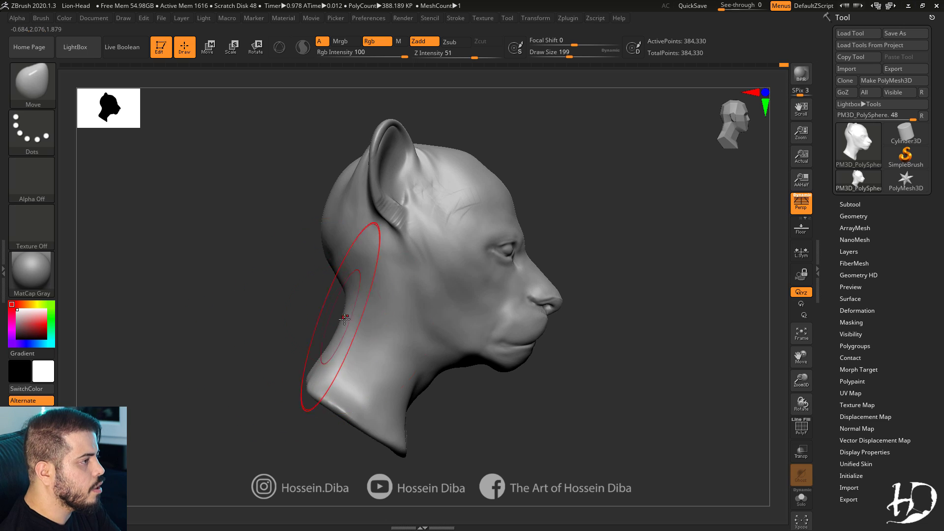
Pull the nape and back of the neck outward into a thick animal neck with the Move brush at draw sizes 199 to 211.
drag(340, 316, 317, 333)
right_drag(237, 361, 279, 360)
drag(281, 361, 255, 312)
right_drag(255, 311, 216, 311)
drag(288, 294, 311, 300)
key(bracketleft)
key(bracketleft)
mouse_move(402, 411)
mouse_down()
mouse_move(384, 419)
mouse_move(358, 411)
mouse_up()
key(bracketright)
key(bracketright)
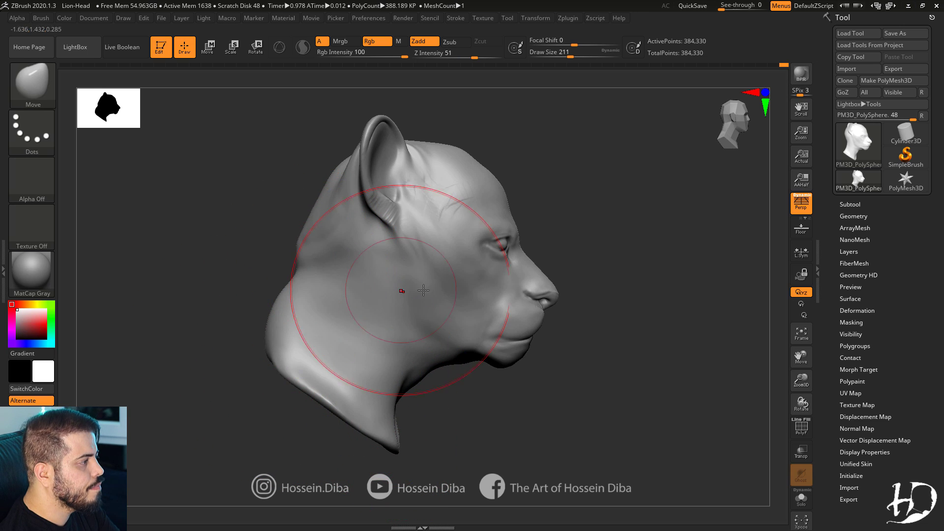
Reshape the brow, forehead and skull top in profile with the Move brush at draw sizes 99 to 119.
drag(801, 380, 802, 391)
drag(796, 351, 765, 383)
key(bracketright)
mouse_move(500, 281)
mouse_down()
mouse_move(488, 274)
mouse_move(513, 248)
mouse_up()
key(bracketleft)
drag(492, 226, 496, 225)
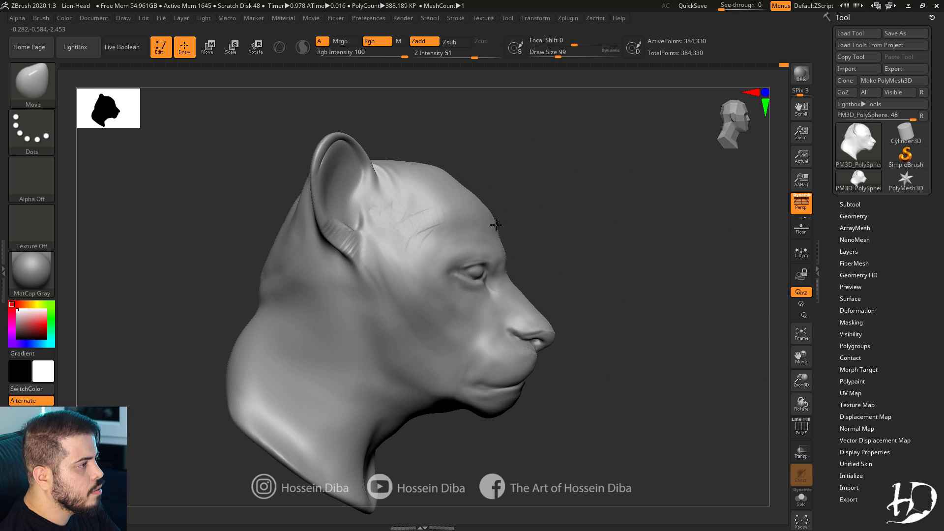
key(bracketright)
key(bracketright)
drag(450, 174, 441, 184)
Pull in the skull beside the ears with the Move brush at draw size 119, checking the head from the front.
mouse_move(575, 246)
mouse_down()
mouse_move(346, 281)
mouse_move(376, 291)
mouse_up()
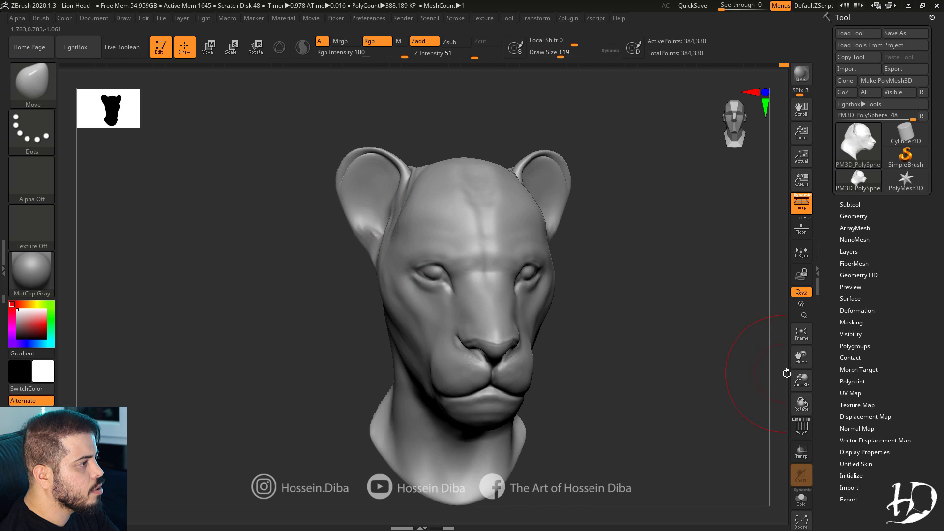
drag(799, 379, 797, 359)
drag(556, 325, 605, 322)
mouse_move(296, 312)
mouse_down()
mouse_move(344, 310)
mouse_move(261, 307)
mouse_up()
drag(800, 380, 799, 406)
drag(684, 346, 714, 352)
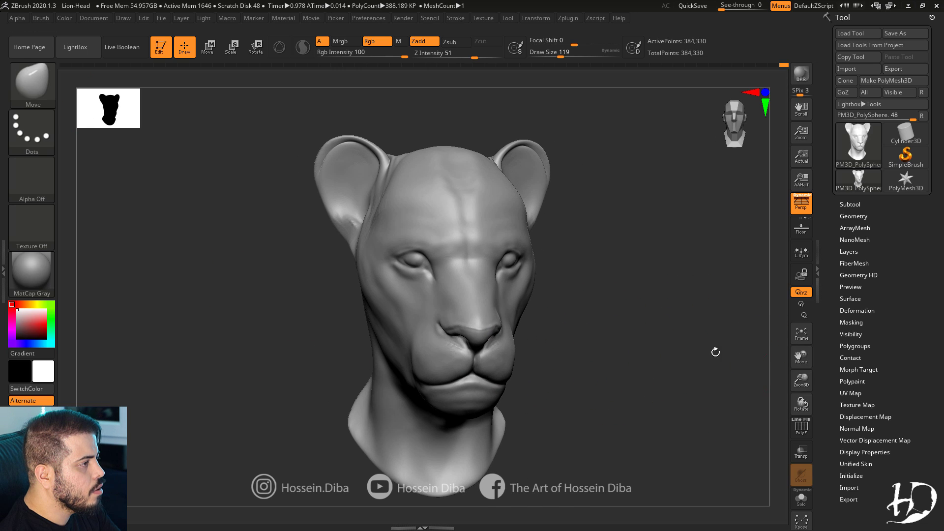
drag(393, 152, 397, 191)
drag(286, 216, 255, 218)
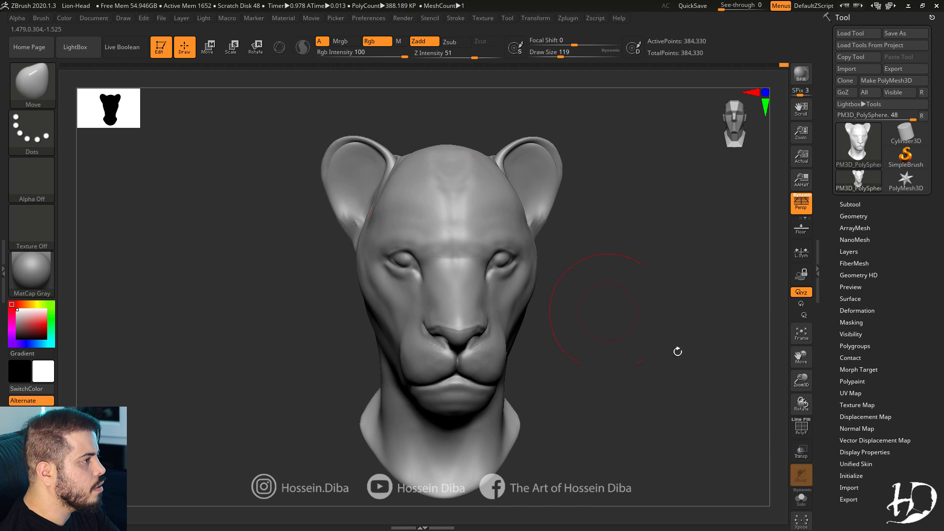
Adjust the temples and ear bases with the Move brush at a smaller draw size.
alt+drag(676, 350, 708, 418)
key(bracketleft)
key(bracketleft)
key(bracketleft)
key(bracketleft)
mouse_move(405, 190)
mouse_down()
mouse_move(371, 178)
mouse_move(366, 239)
mouse_up()
Add volume around the ear bases with the Standard brush at draw size 75 and smooth the temples.
key(b)
key(s)
key(t)
drag(275, 246, 292, 248)
mouse_move(358, 259)
mouse_down()
mouse_move(348, 206)
mouse_move(364, 216)
mouse_up()
drag(275, 236, 301, 238)
shift+drag(412, 209, 417, 231)
Refine the inner eye corners and the nose bridge with the Standard brush at draw size 51.
alt+drag(642, 364, 639, 316)
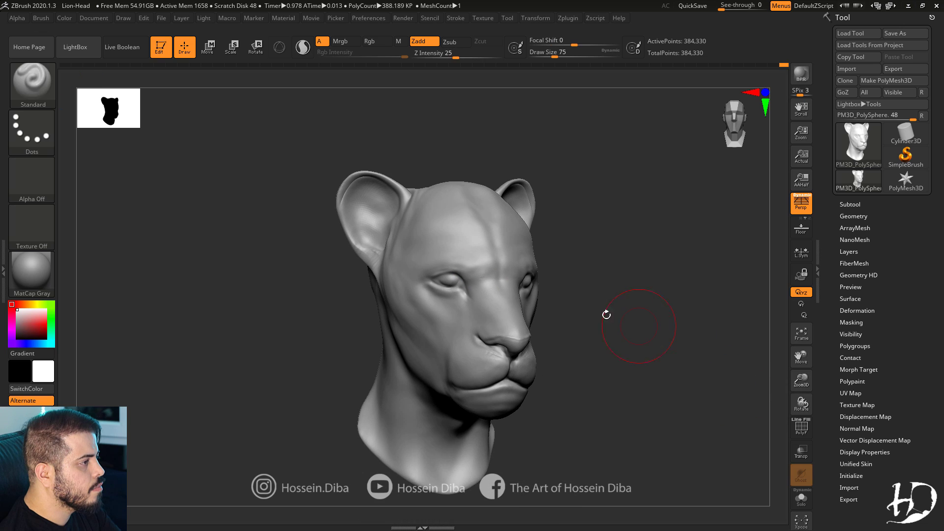
mouse_move(457, 285)
mouse_down()
mouse_move(497, 274)
mouse_move(491, 289)
mouse_up()
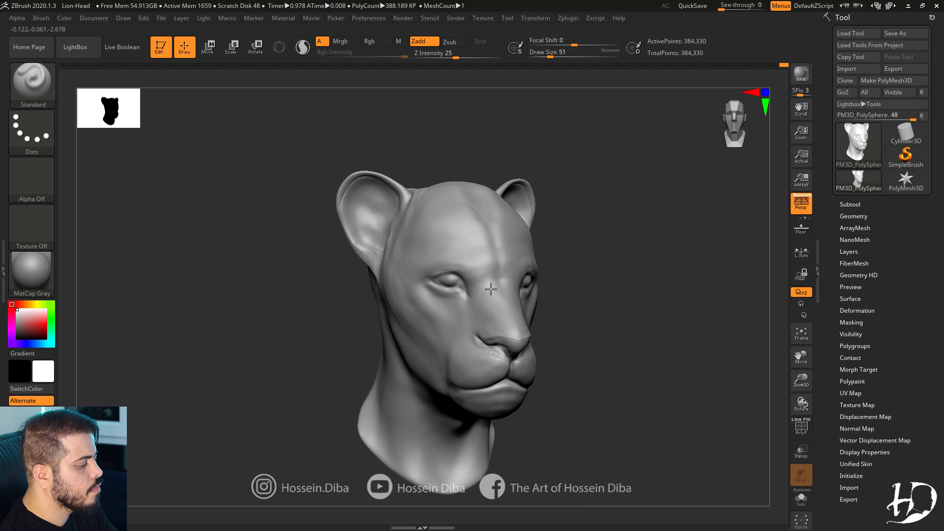
mouse_move(649, 366)
mouse_down()
mouse_move(763, 373)
mouse_move(764, 411)
mouse_up()
mouse_move(649, 366)
mouse_down()
mouse_move(601, 365)
mouse_move(657, 363)
mouse_up()
Reshape the lips and mouth corners in profile with the Move brush at draw sizes 55 to 91.
key(b)
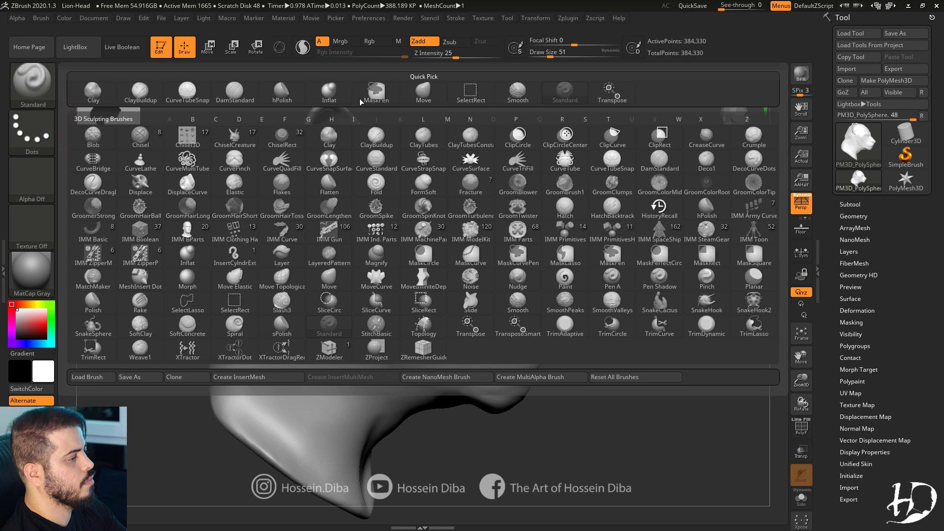
key(m)
key(v)
drag(577, 345, 556, 337)
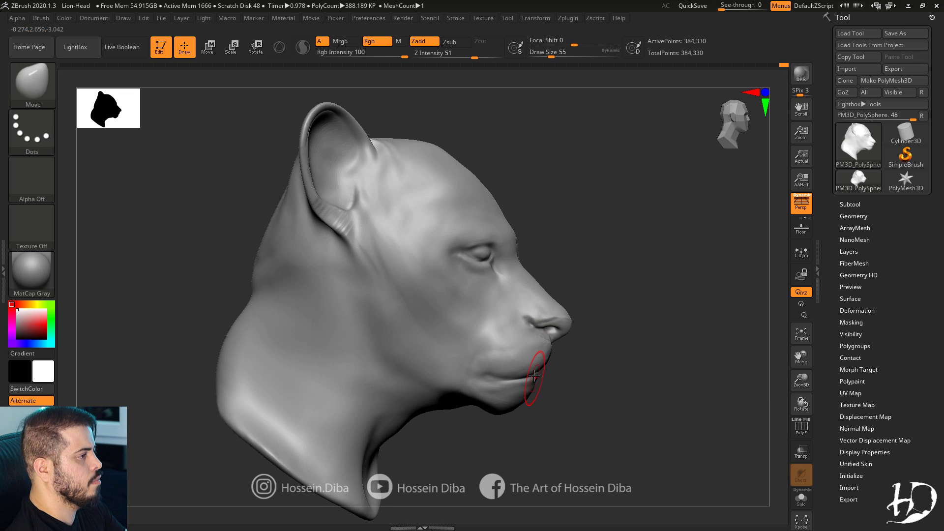
key(])
drag(483, 372, 458, 369)
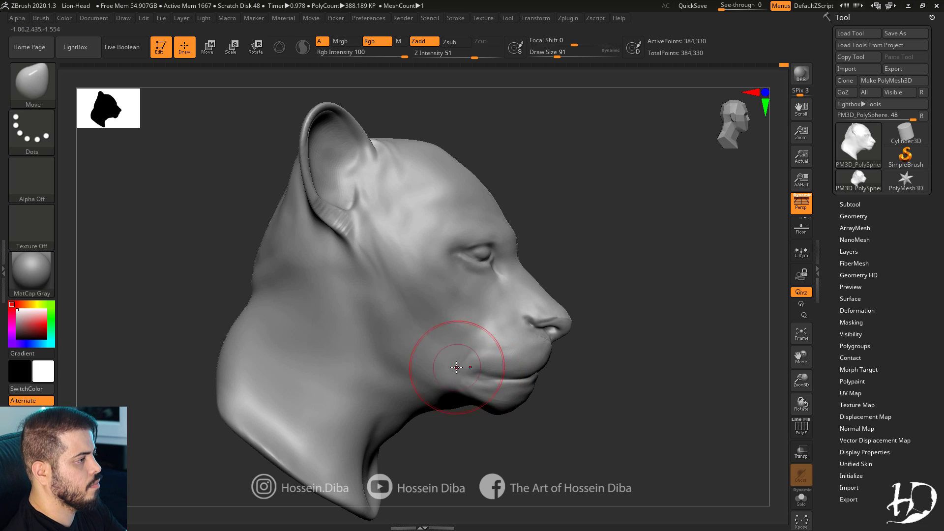
Adjust the nose bridge and eye area in profile with the Move brush at draw size 67.
drag(528, 258, 512, 255)
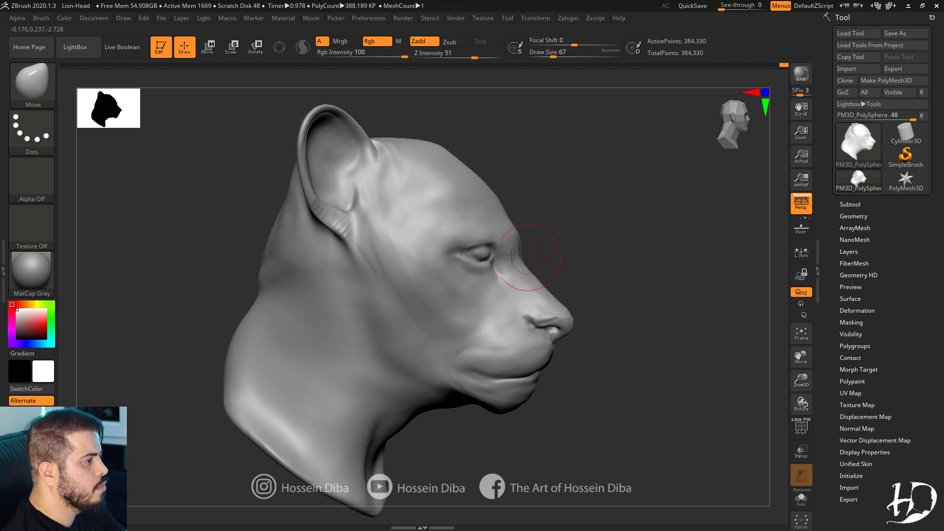
right_drag(468, 258, 523, 275)
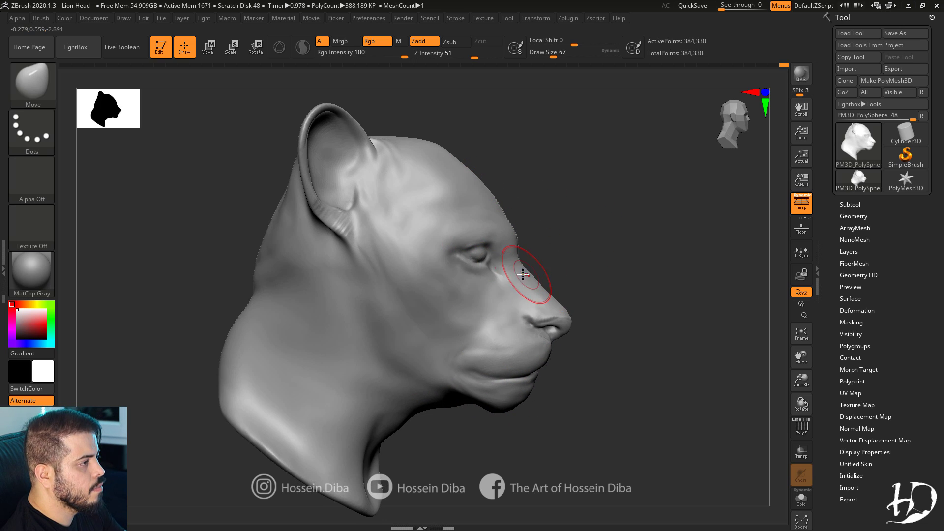
key(f)
drag(670, 331, 691, 332)
Reshape the throat and nape with the Move brush at draw size 143, and smooth the back of the neck.
key(])
key(])
key(])
drag(428, 432, 424, 438)
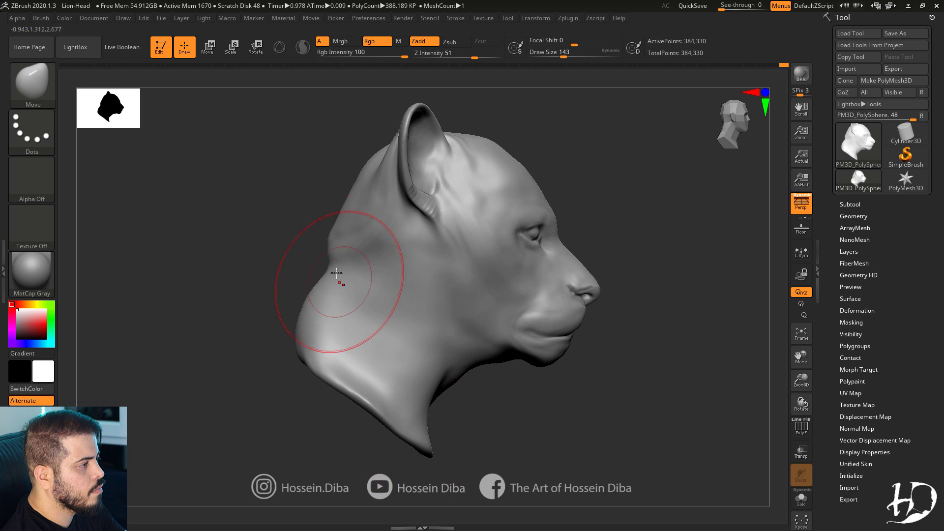
drag(336, 236, 343, 233)
mouse_move(344, 221)
shift+mouse_down()
mouse_move(352, 238)
mouse_move(328, 261)
shift+mouse_up()
Clean up the base of the ear with the Move brush at draw size 75.
key([)
key([)
key([)
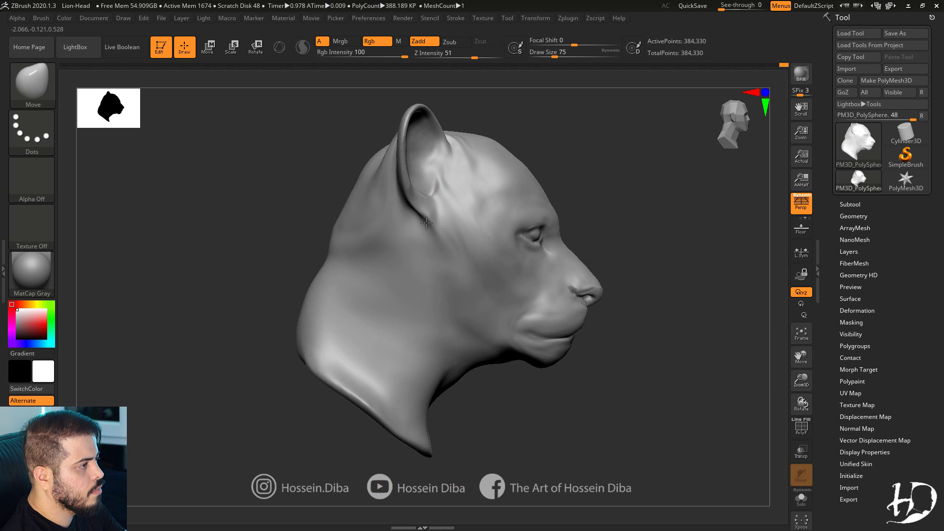
Build up fur-like strokes on the side of the neck and below the jaw with the ClayBuildup brush at draw size 87.
mouse_move(487, 266)
right_down()
mouse_move(449, 271)
mouse_move(472, 312)
right_up()
key(b)
key(c)
key(b)
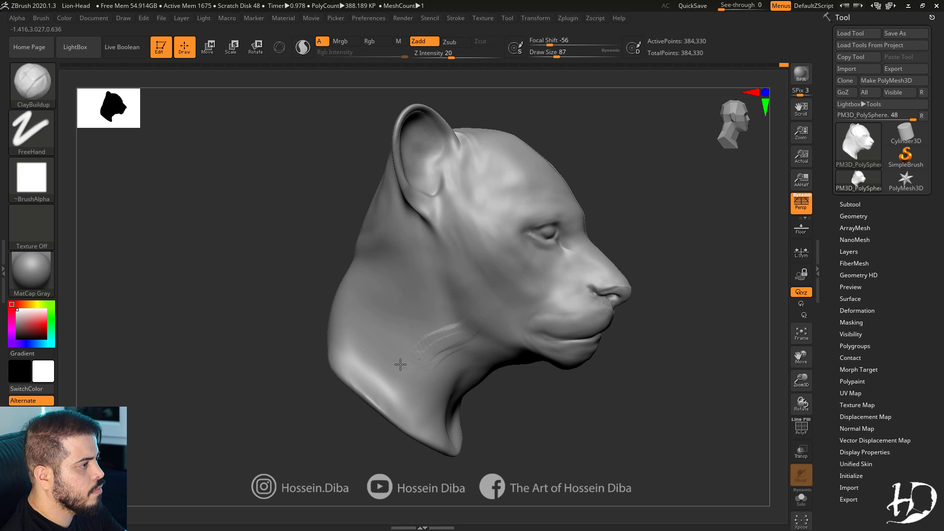
mouse_move(427, 354)
mouse_down()
mouse_move(415, 300)
mouse_move(396, 301)
mouse_up()
mouse_move(413, 314)
right_down()
mouse_move(274, 307)
mouse_move(351, 310)
right_up()
mouse_move(432, 307)
mouse_down()
mouse_move(423, 331)
mouse_move(461, 311)
mouse_up()
drag(322, 315, 366, 314)
drag(421, 306, 400, 352)
mouse_move(450, 308)
mouse_down()
mouse_move(406, 381)
mouse_move(369, 341)
mouse_up()
Build up mane strokes behind the ear and down the back of the neck with the ClayBuildup brush at draw size 75.
mouse_move(406, 234)
mouse_down()
mouse_move(340, 290)
mouse_move(327, 266)
mouse_up()
drag(355, 228, 386, 189)
drag(288, 263, 320, 263)
drag(358, 152, 314, 241)
drag(339, 199, 291, 290)
drag(347, 265, 308, 307)
drag(271, 265, 236, 262)
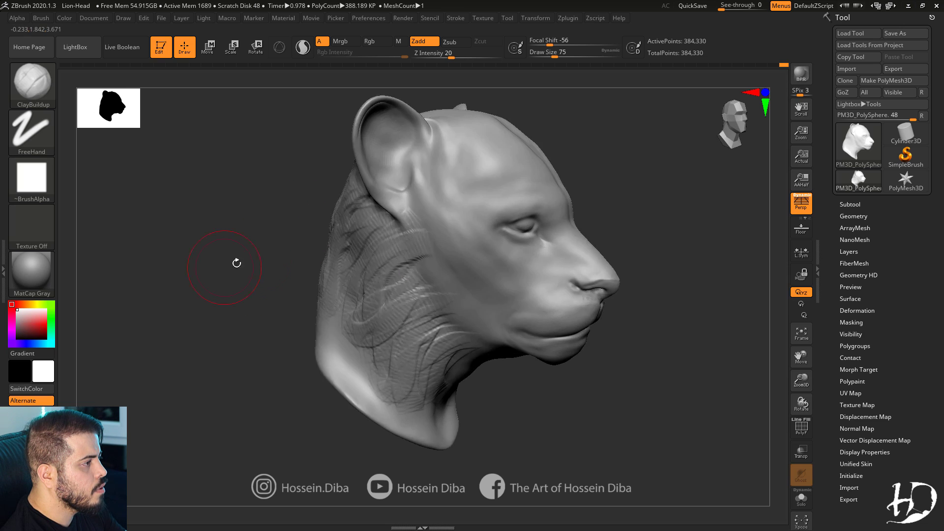
Add long downward ClayBuildup strokes at draw size 75 from below the ear to the lower front of the neck.
drag(689, 305, 615, 315)
alt+drag(615, 314, 612, 355)
drag(428, 326, 411, 394)
drag(401, 359, 386, 418)
drag(276, 344, 320, 344)
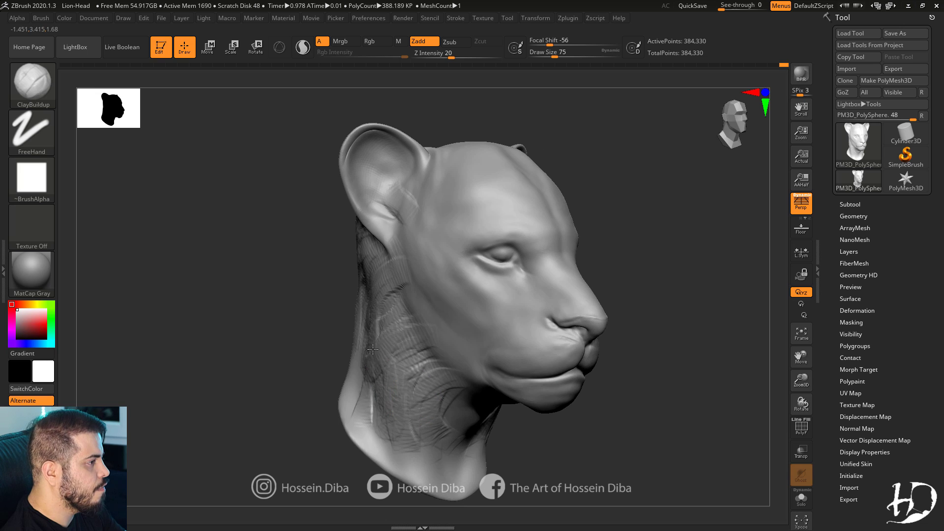
drag(374, 278, 369, 409)
Add ClayBuildup fur strokes at draw size 75 around the ear base and inside the ear.
mouse_move(295, 340)
mouse_down()
mouse_move(277, 339)
mouse_move(406, 183)
mouse_move(383, 221)
mouse_up()
mouse_move(320, 267)
mouse_down()
mouse_move(282, 267)
mouse_move(315, 265)
mouse_up()
mouse_move(423, 152)
mouse_down()
mouse_move(461, 160)
mouse_move(418, 147)
mouse_up()
drag(256, 271, 295, 271)
mouse_move(737, 339)
alt+mouse_down()
mouse_move(795, 362)
mouse_move(842, 355)
alt+mouse_up()
Define the mouth corner and the cheek below the eye with the Standard brush at draw sizes 36 to 40.
key(b)
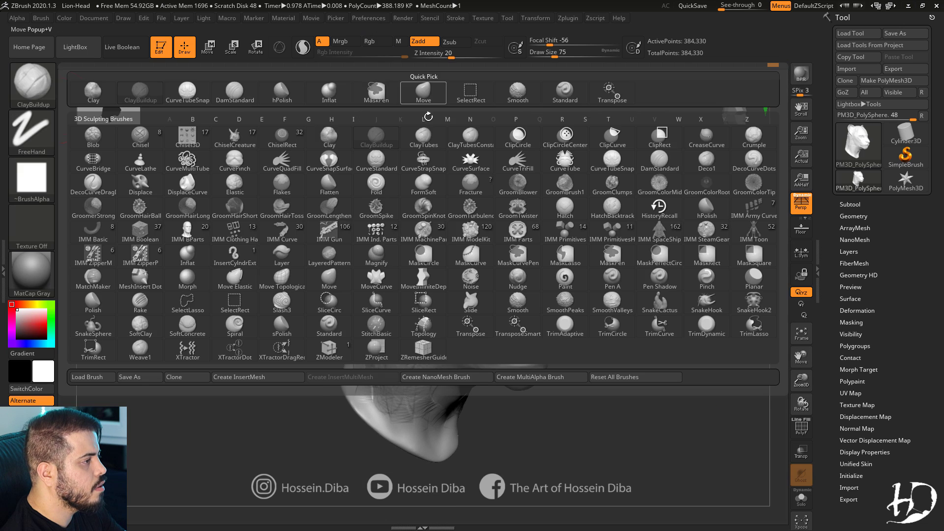
key(m)
key(v)
mouse_move(595, 403)
mouse_down()
mouse_move(760, 388)
mouse_move(738, 423)
mouse_up()
key(b)
key(s)
key(t)
drag(563, 53, 549, 52)
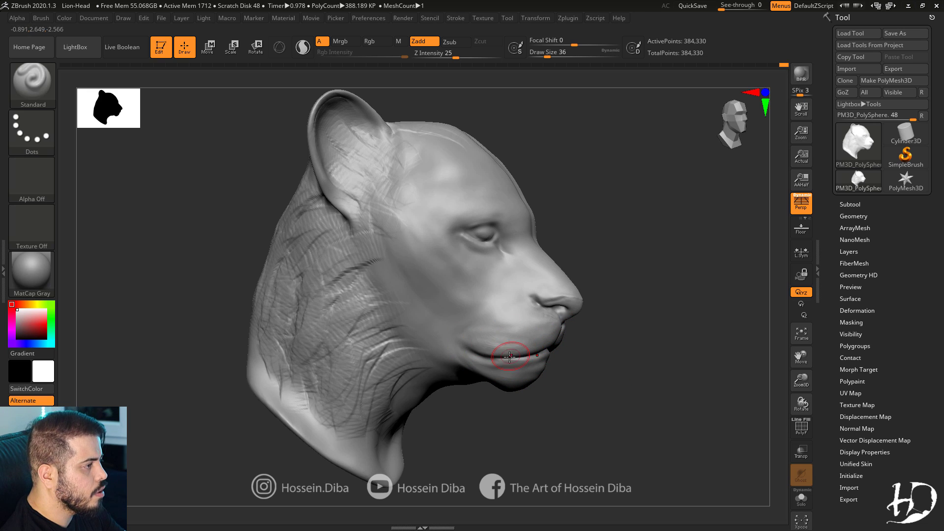
key(])
key(])
mouse_move(536, 346)
mouse_down()
mouse_move(486, 342)
mouse_move(502, 325)
mouse_up()
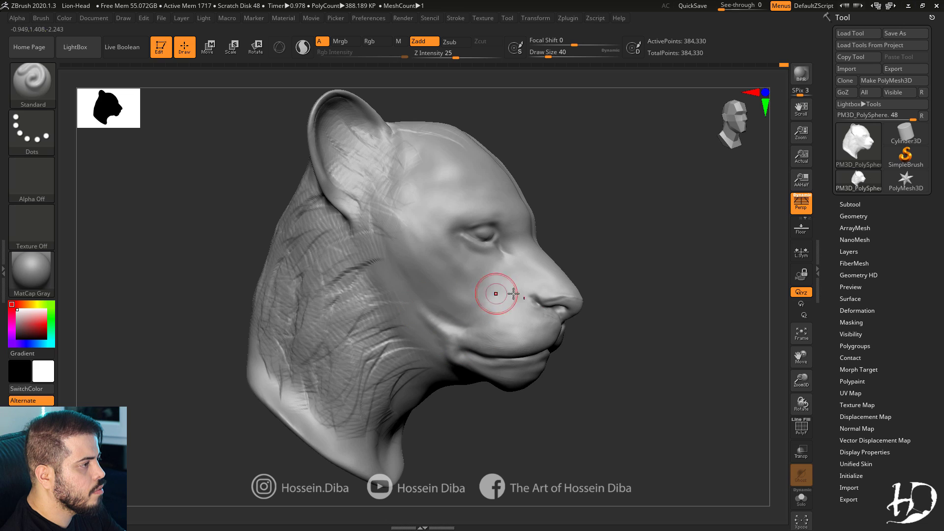
right_drag(467, 250, 460, 249)
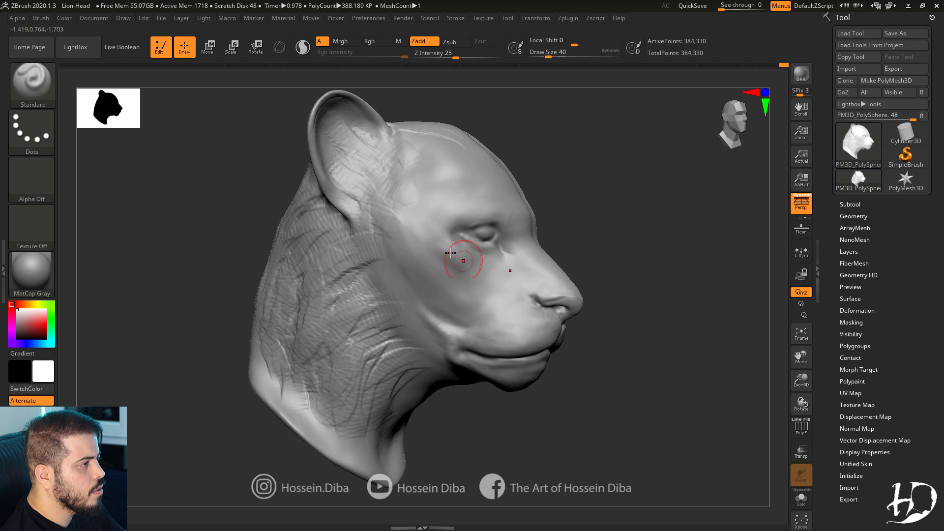
Reshape the nose bridge and brow in profile with the Move brush at draw sizes 48 to 76.
key(b)
key(m)
key(v)
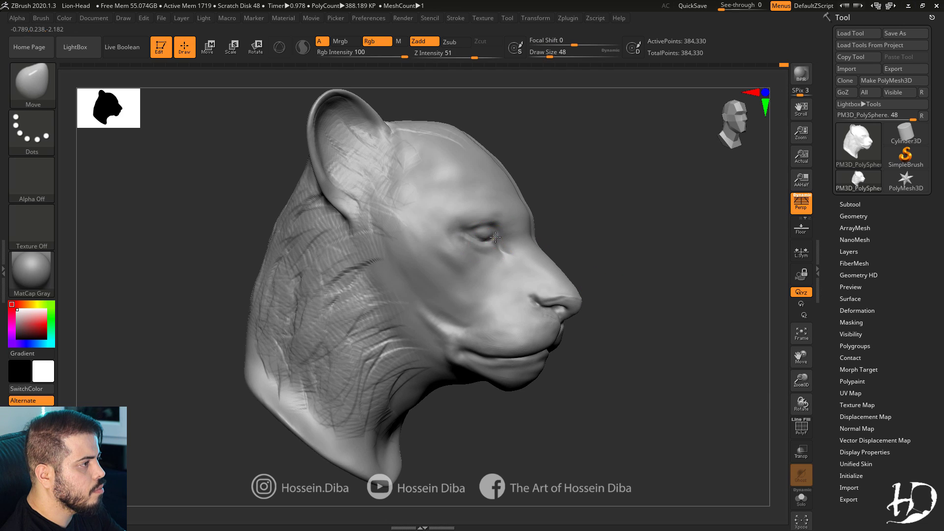
drag(605, 265, 528, 239)
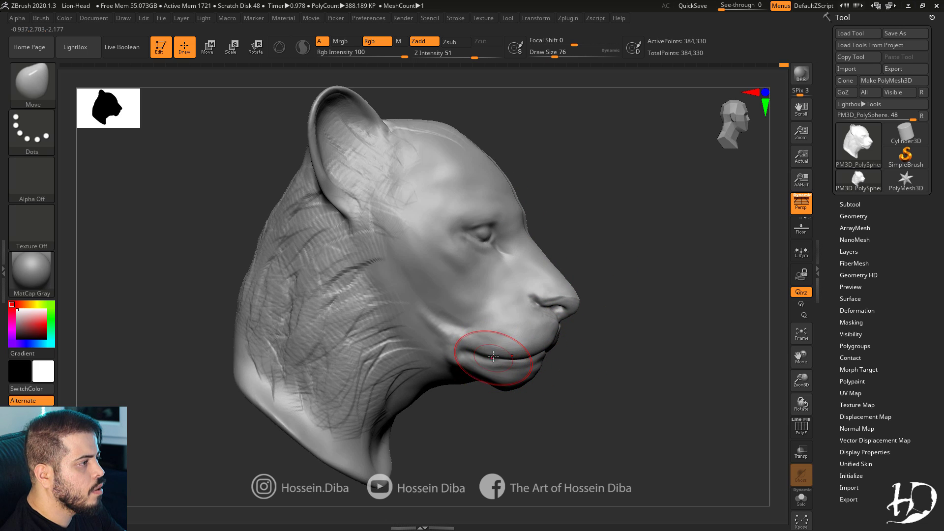
Pull a beard-like tuft down from the chin with the SnakeHook brush at draw size 32.
mouse_move(802, 379)
mouse_down()
mouse_move(795, 355)
mouse_move(819, 355)
mouse_up()
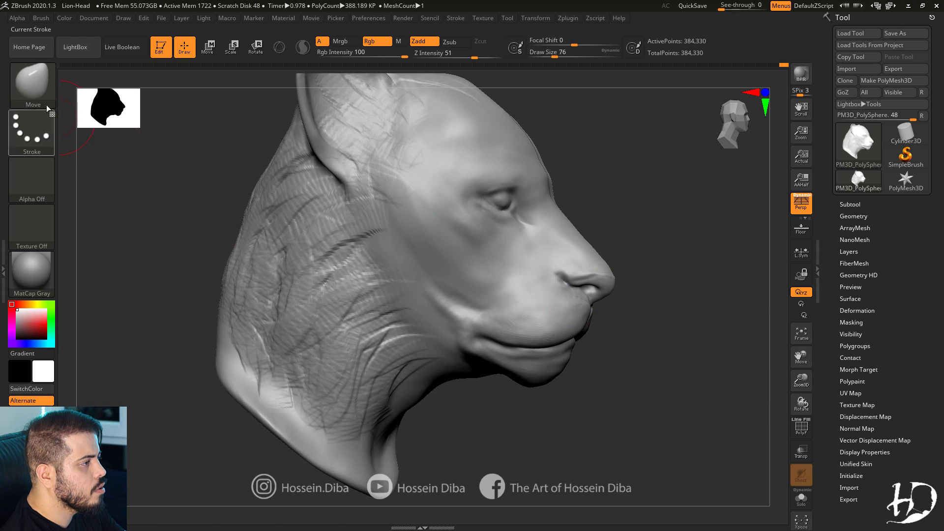
click(38, 90)
key(b)
key(s)
key(h)
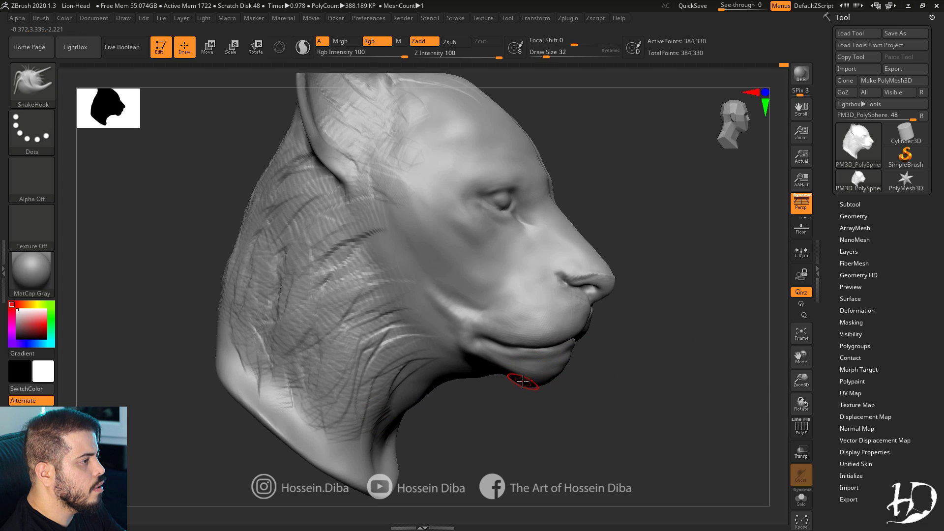
mouse_move(538, 404)
mouse_down()
mouse_move(547, 384)
mouse_move(558, 395)
mouse_move(491, 396)
mouse_move(521, 392)
mouse_move(563, 406)
mouse_move(723, 354)
mouse_up()
Refine the shape of the chin tuft with the Move brush at draw size 40.
key(b)
key(m)
key(v)
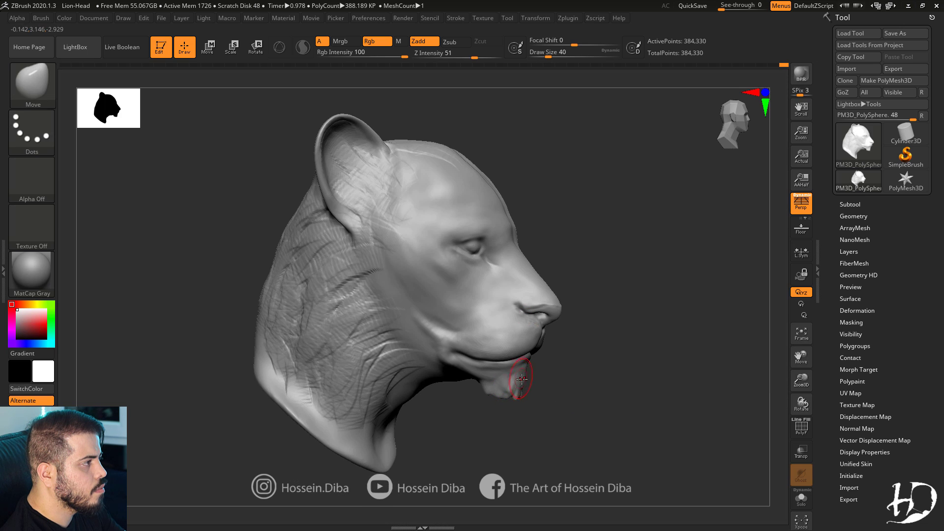
mouse_move(521, 381)
mouse_down()
mouse_move(621, 399)
mouse_move(700, 350)
mouse_move(800, 381)
mouse_up()
Adjust the sides of the head and the ears in front view with the Move brush at draw sizes 80 to 188.
key(f)
key(])
key(])
key(])
key(])
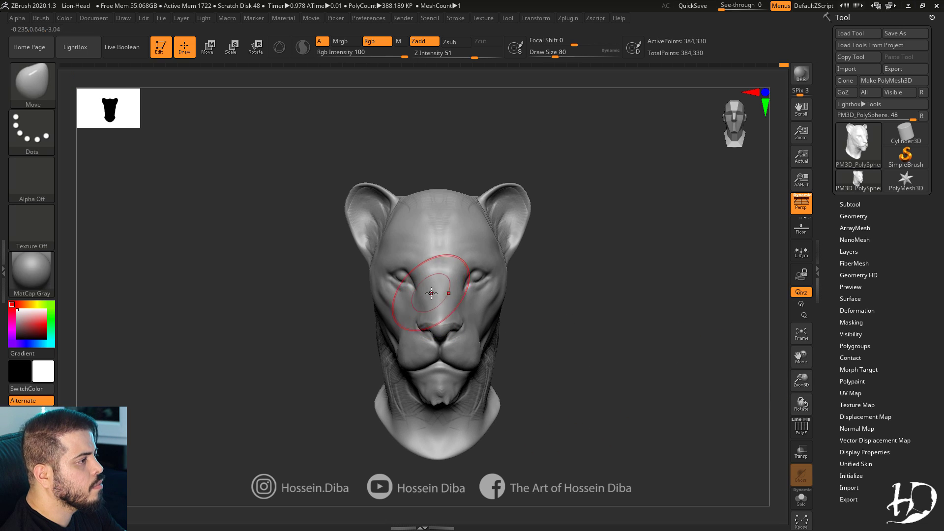
mouse_move(375, 304)
mouse_down()
mouse_move(386, 314)
mouse_move(349, 324)
mouse_up()
drag(376, 238, 358, 246)
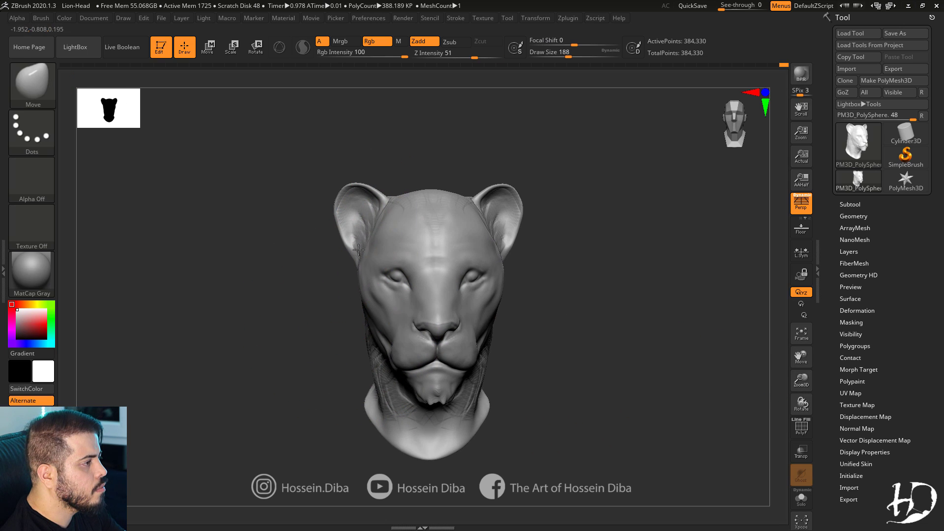
Reshape the brow and forehead in profile with the Move brush at draw size 88.
drag(514, 364, 639, 374)
drag(801, 381, 794, 401)
key([)
key([)
key([)
key([)
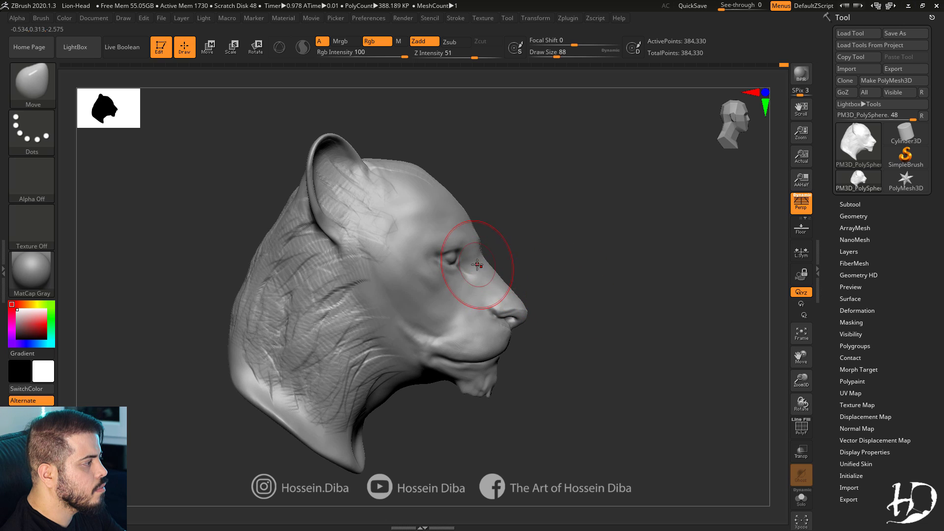
drag(478, 264, 479, 252)
drag(456, 201, 450, 205)
drag(800, 380, 795, 394)
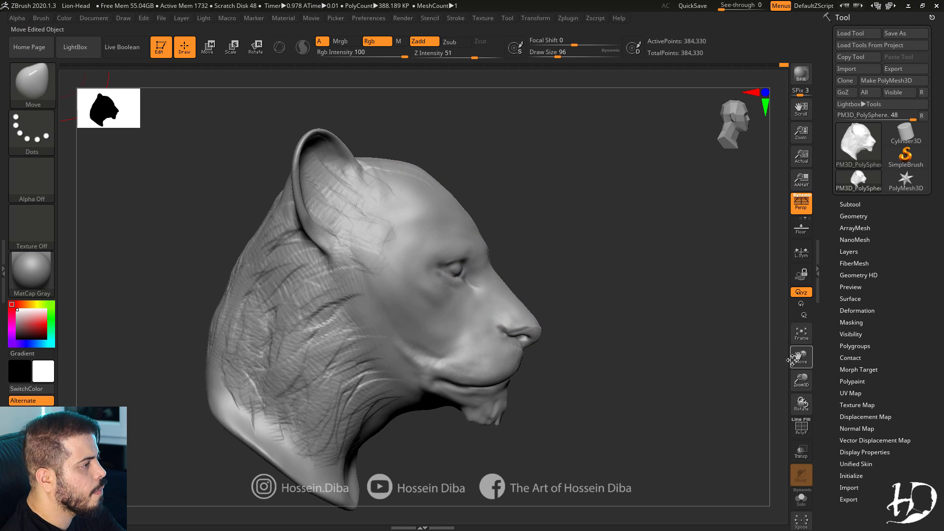
Adjust the mouth, chin tuft and throat in profile with the Move brush at draw sizes up to 116.
drag(793, 359, 805, 331)
key([)
drag(466, 356, 463, 350)
drag(492, 418, 477, 403)
mouse_move(416, 415)
mouse_down()
mouse_move(432, 413)
mouse_move(381, 410)
mouse_up()
key(])
key(])
key(])
drag(427, 416, 412, 415)
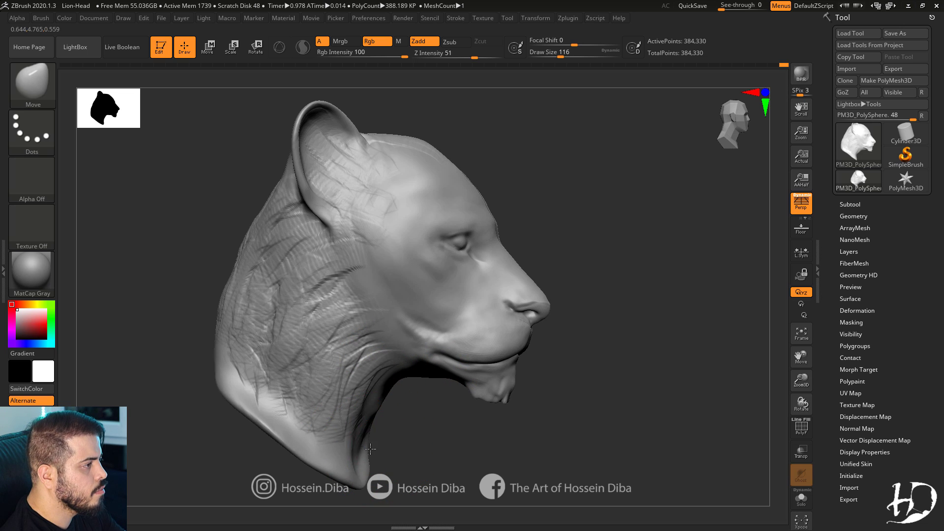
drag(363, 441, 370, 439)
drag(414, 410, 413, 404)
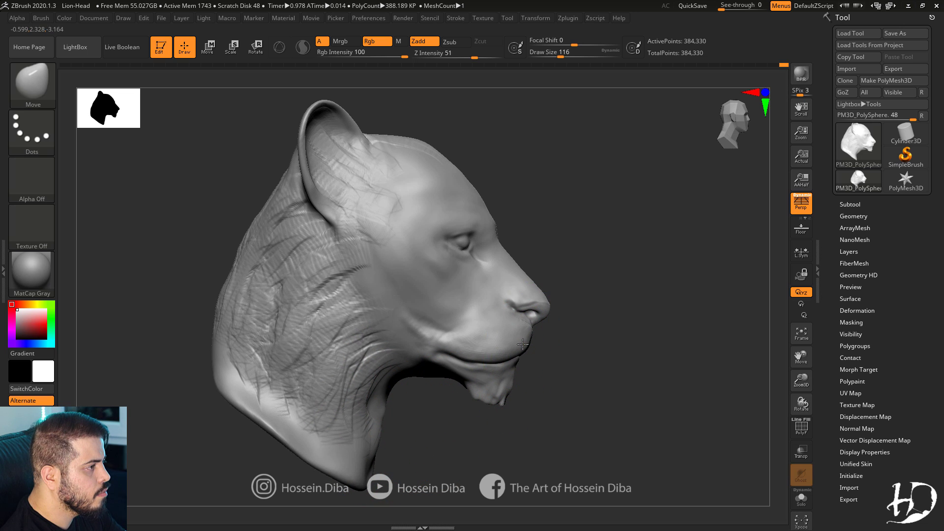
Undo the last two Move strokes, and reshape the front of the muzzle with the Move brush at draw size 64.
key(ctrl+z)
key(ctrl+z)
key([)
mouse_move(768, 339)
mouse_down()
mouse_move(732, 350)
mouse_move(540, 266)
mouse_move(571, 275)
mouse_move(569, 255)
mouse_move(523, 228)
mouse_move(610, 277)
mouse_up()
key([)
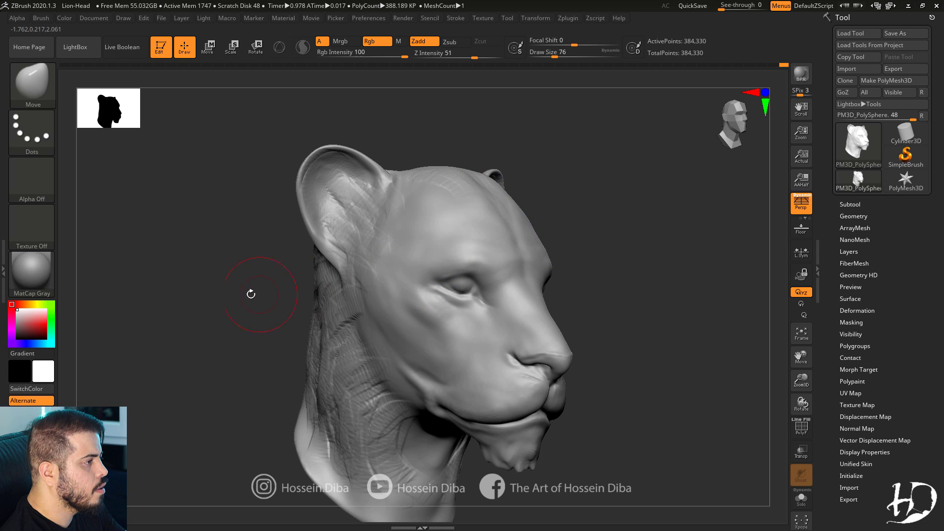
drag(251, 293, 426, 306)
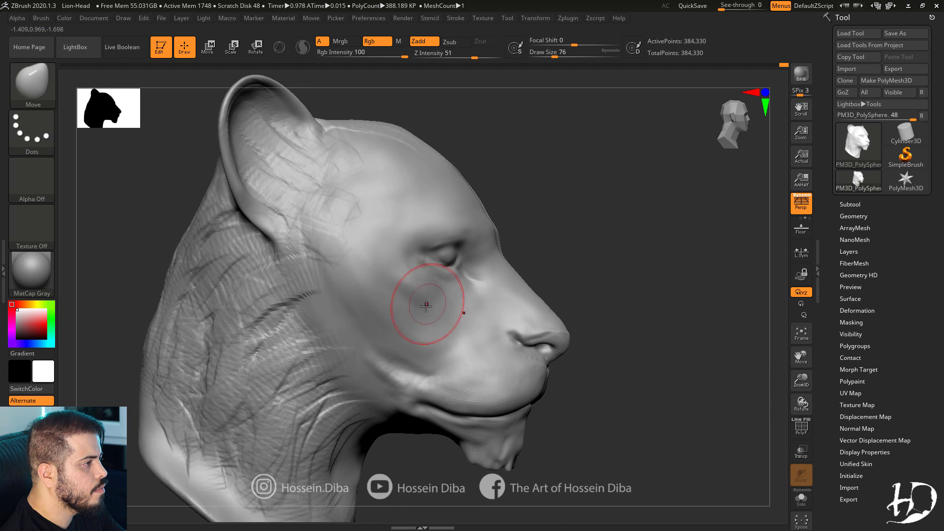
key(bracketleft)
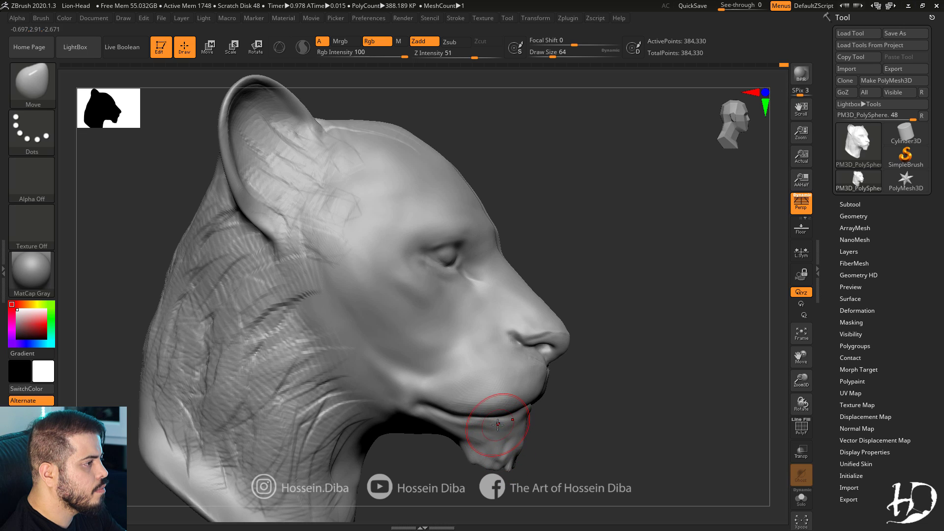
drag(544, 376, 554, 375)
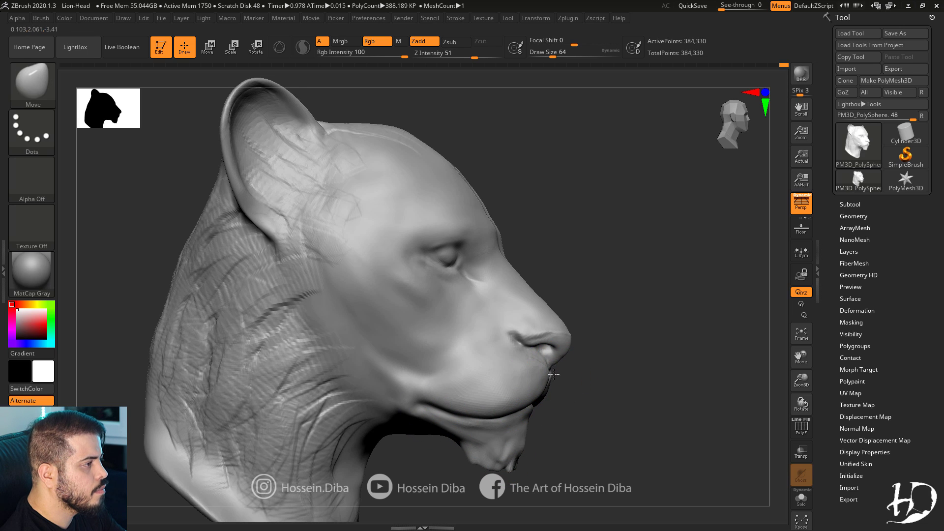
alt+drag(705, 375, 700, 404)
key(bracketleft)
drag(713, 354, 716, 328)
Adjust the overall muzzle and nose profile with the Move brush at draw size 168.
key(bracketright)
key(bracketright)
key(bracketright)
key(bracketright)
key(bracketright)
key(bracketright)
mouse_move(594, 347)
mouse_down()
mouse_move(556, 350)
mouse_move(553, 330)
mouse_up()
alt+drag(654, 301, 653, 325)
drag(645, 322, 678, 322)
Sculpt the eyelids and inner eye corner with the Standard brush at draw sizes 42 and 22, and smooth below the eye.
key(b)
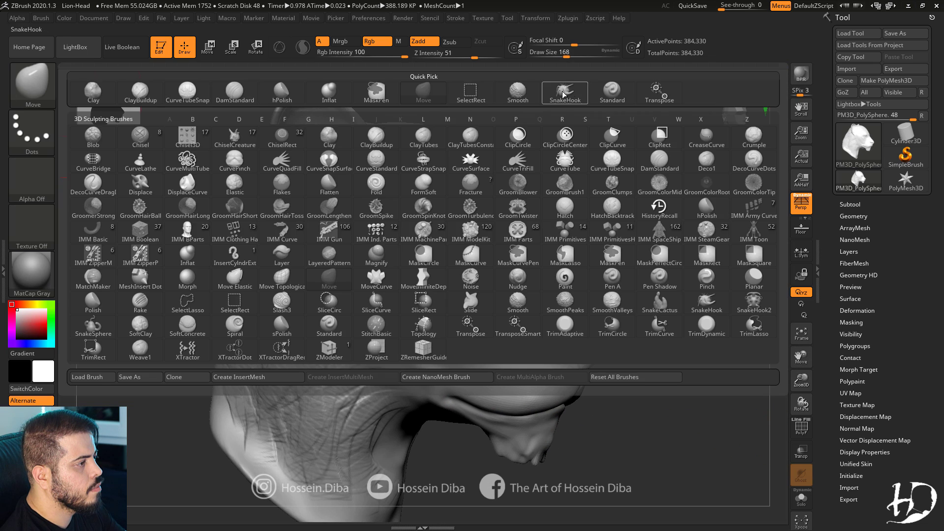
key(s)
key(t)
drag(564, 54, 549, 53)
alt+drag(610, 236, 603, 260)
drag(654, 280, 595, 278)
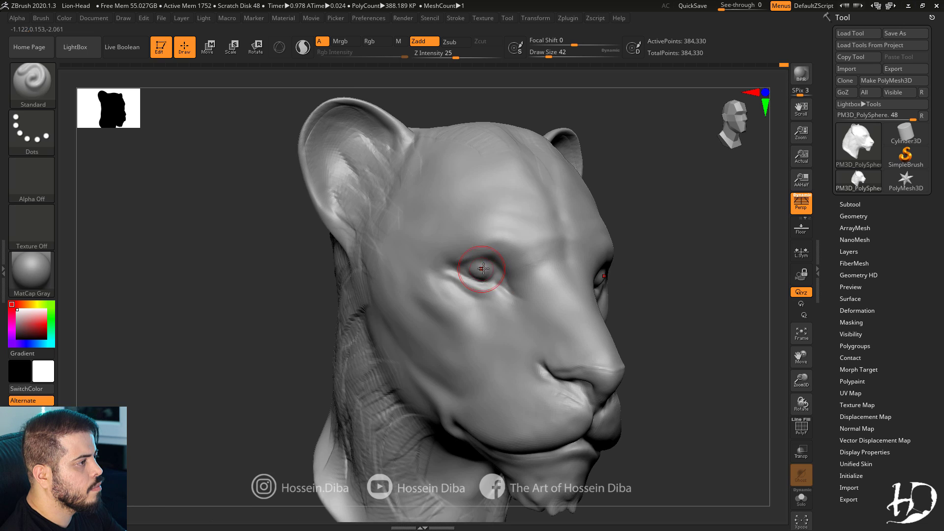
right_drag(481, 280, 659, 318)
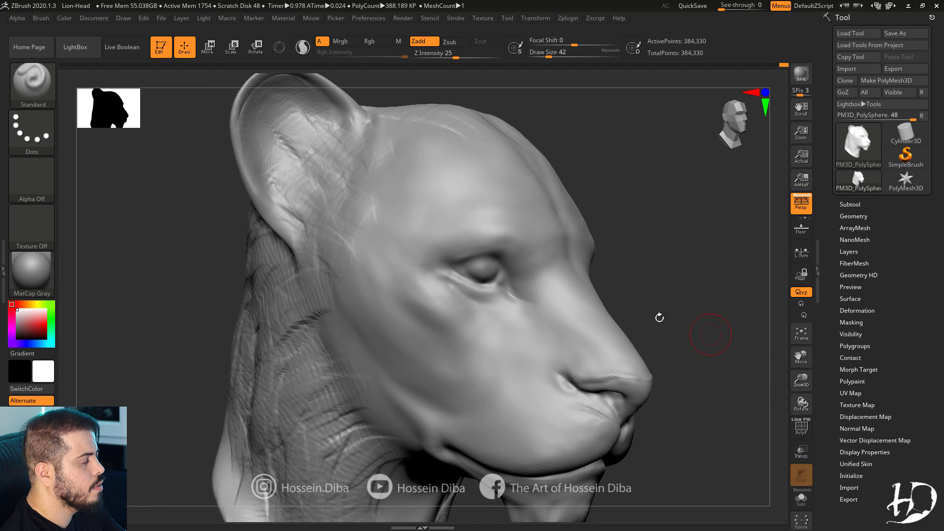
shift+drag(499, 299, 475, 290)
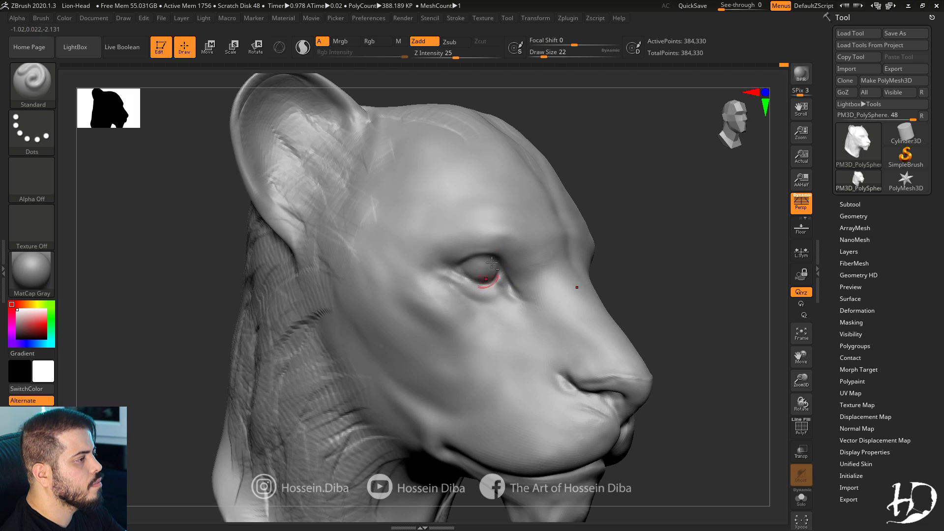
right_drag(499, 278, 514, 284)
shift+drag(468, 296, 457, 290)
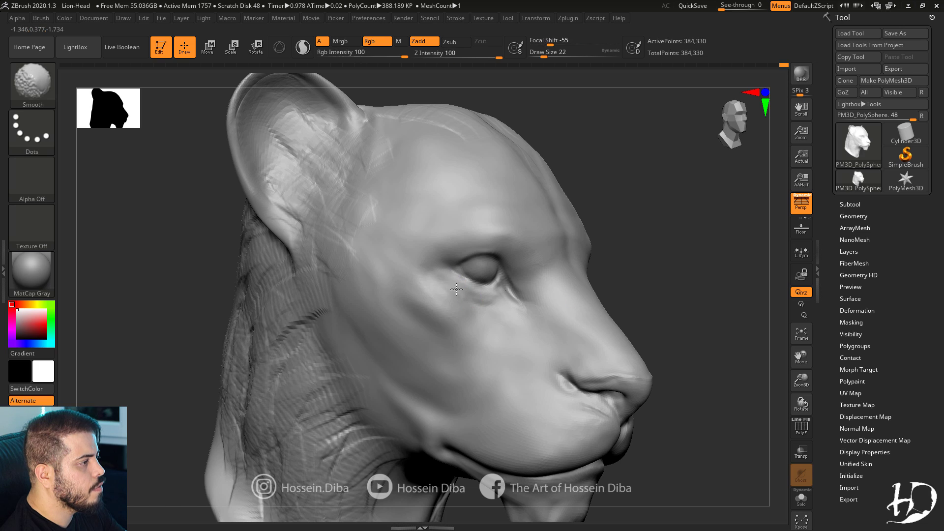
Shape the center of the forehead with the Standard brush at draw size 62, and smooth the top of the head.
right_drag(601, 237, 583, 238)
key(bracketright)
key(bracketright)
key(bracketright)
key(bracketright)
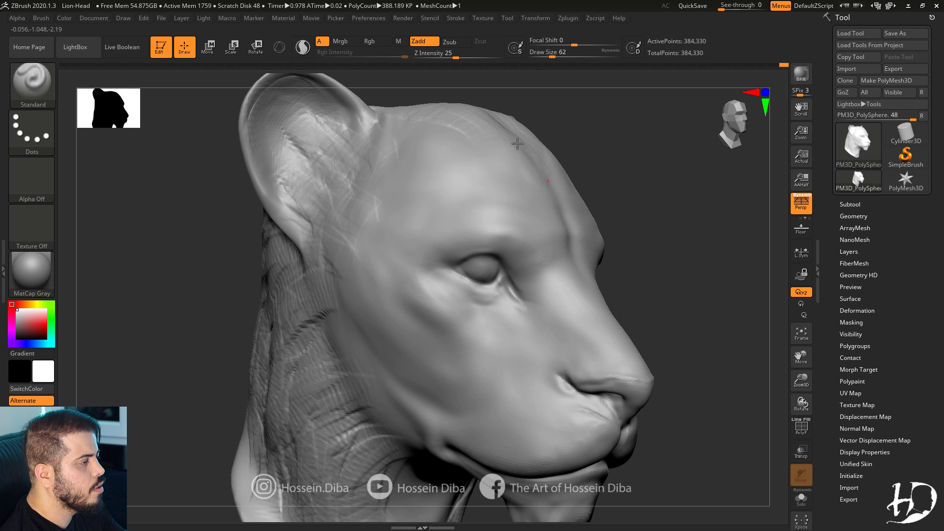
right_drag(541, 140, 517, 137)
shift+drag(490, 120, 463, 118)
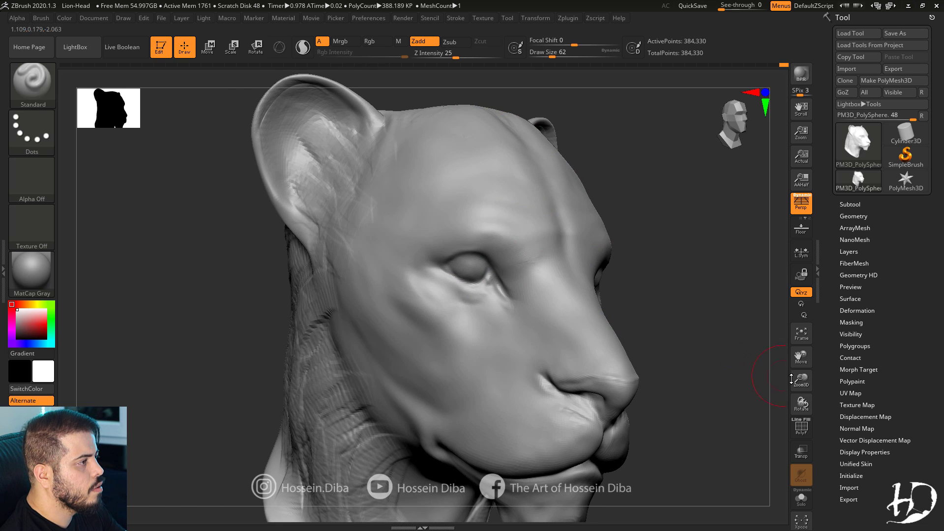
Adjust the cheeks beside the nose and the eye area in front view with the Move brush, starting at draw size 102.
ctrl+right_drag(561, 315, 560, 282)
mouse_move(561, 283)
right_down()
mouse_move(668, 297)
mouse_move(721, 339)
mouse_move(400, 253)
right_up()
key(b)
key(m)
key(v)
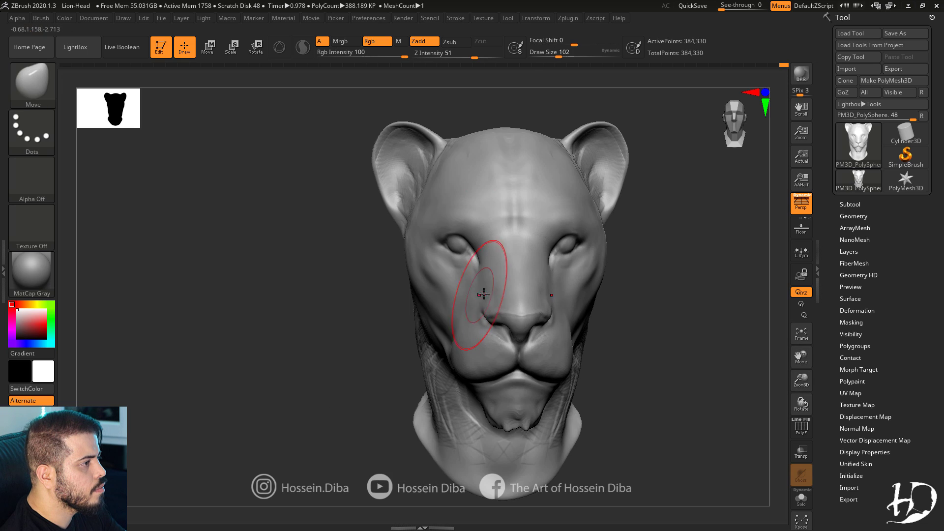
right_drag(484, 294, 479, 305)
key(bracketleft)
key(bracketleft)
drag(475, 249, 442, 243)
mouse_move(491, 359)
right_down()
mouse_move(468, 352)
mouse_move(622, 398)
mouse_move(592, 391)
right_up()
Smooth the temple area beside the eye at draw size 66.
key(b)
key(s)
key(t)
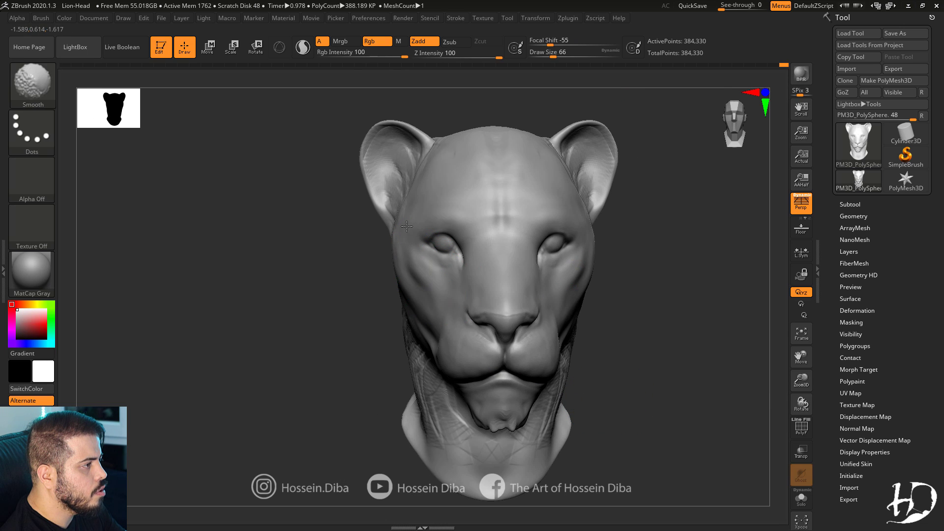
ctrl+right_drag(407, 226, 400, 175)
Refine the ears with the Inflat and Move brushes at draw size 86, giving them more pointed tips.
key(b)
key(i)
key(n)
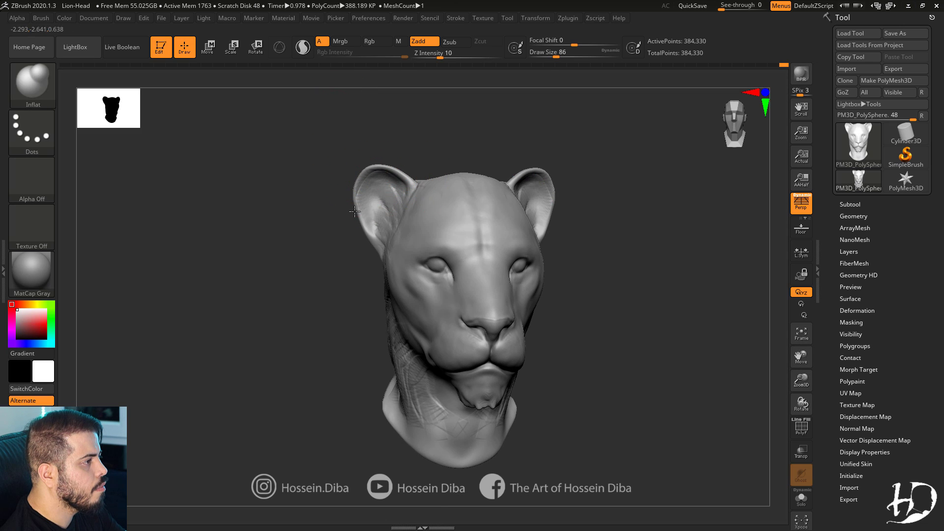
key(b)
key(m)
key(v)
mouse_move(355, 211)
shift+right_down()
mouse_move(374, 174)
mouse_move(322, 264)
shift+right_up()
Widen and reshape the neck and its base with the Move brush at draw sizes 86 to 126.
right_drag(396, 389, 395, 380)
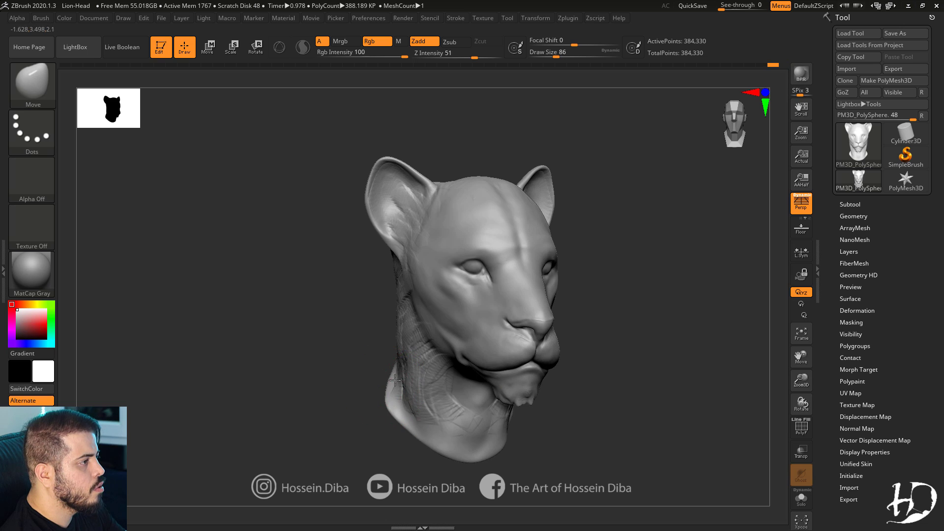
mouse_move(347, 403)
right_down()
mouse_move(327, 381)
mouse_move(345, 376)
right_up()
key(])
mouse_move(276, 305)
right_down()
mouse_move(320, 276)
mouse_move(353, 226)
mouse_move(266, 354)
right_up()
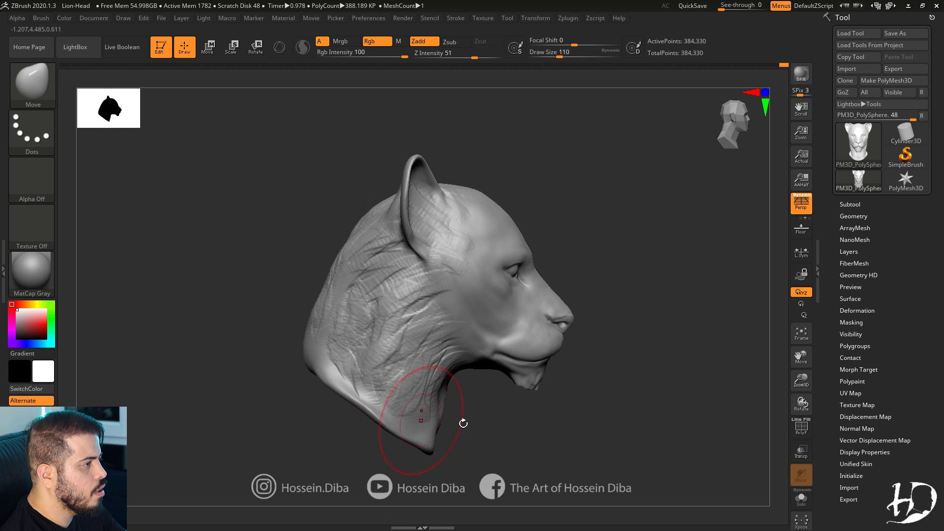
mouse_move(464, 423)
right_down()
mouse_move(373, 338)
mouse_move(318, 310)
mouse_move(370, 248)
right_up()
mouse_move(345, 359)
right_down()
mouse_move(295, 339)
mouse_move(359, 380)
mouse_move(361, 365)
mouse_move(496, 354)
right_up()
right_drag(238, 341, 162, 340)
drag(801, 381, 808, 364)
right_drag(809, 363, 492, 305)
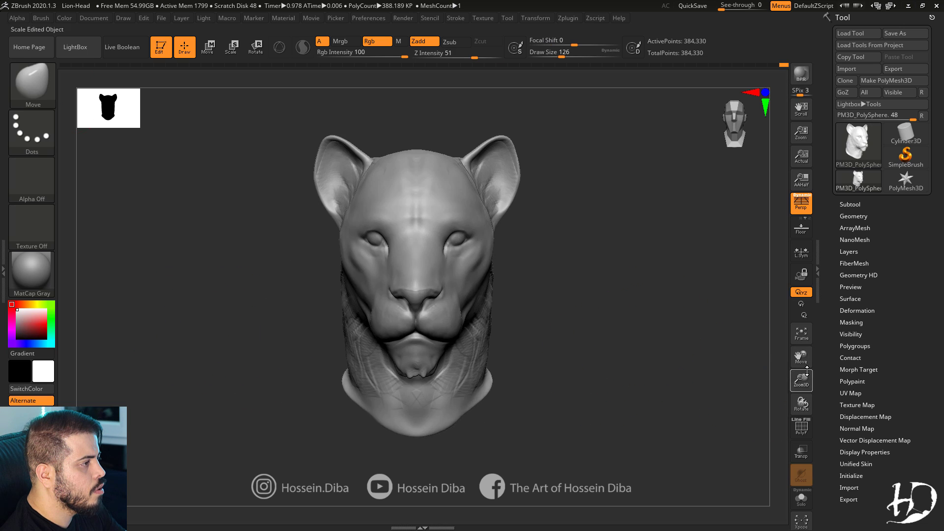
Reshape the outer edges of the ears in three-quarter view with the Move brush at draw sizes 130 and 70.
right_drag(202, 247, 164, 213)
right_drag(393, 431, 245, 370)
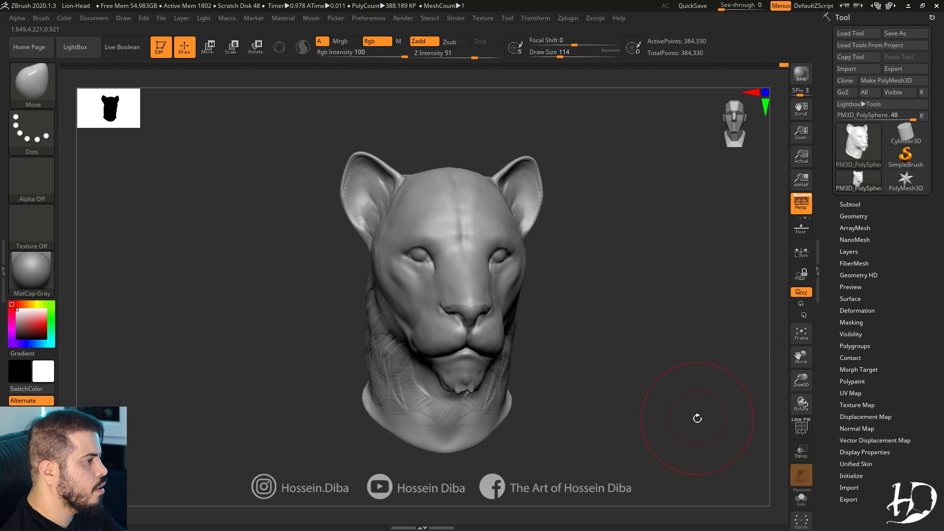
mouse_move(710, 379)
right_down()
mouse_move(675, 366)
mouse_move(807, 357)
mouse_move(596, 190)
right_up()
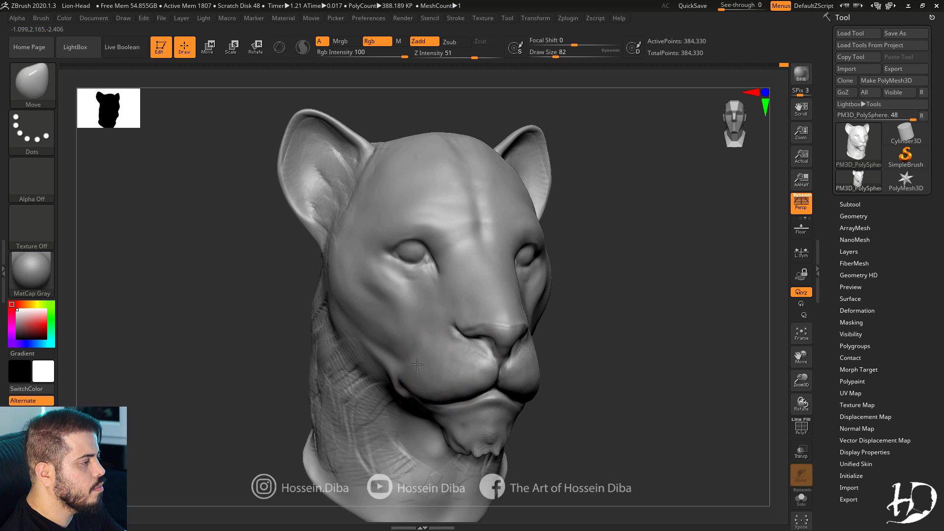
ctrl+right_drag(788, 380, 571, 334)
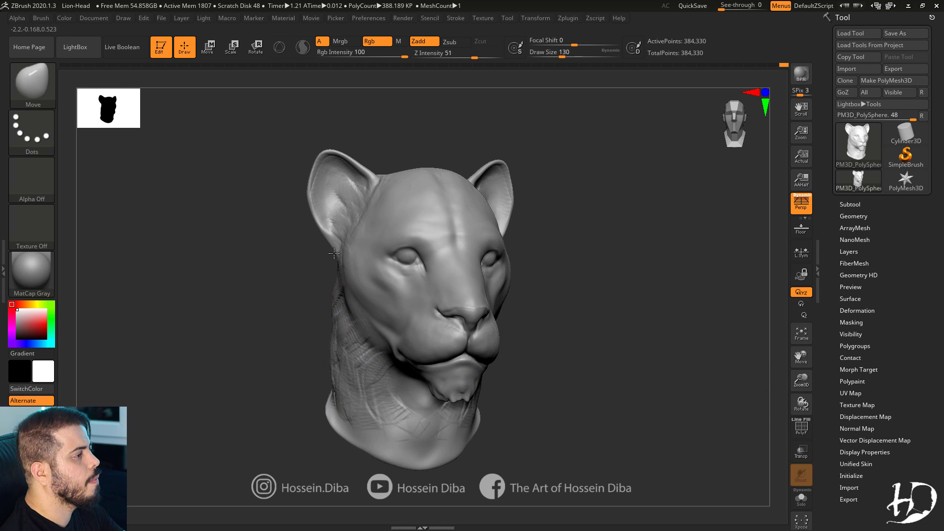
drag(346, 162, 356, 153)
drag(315, 184, 311, 183)
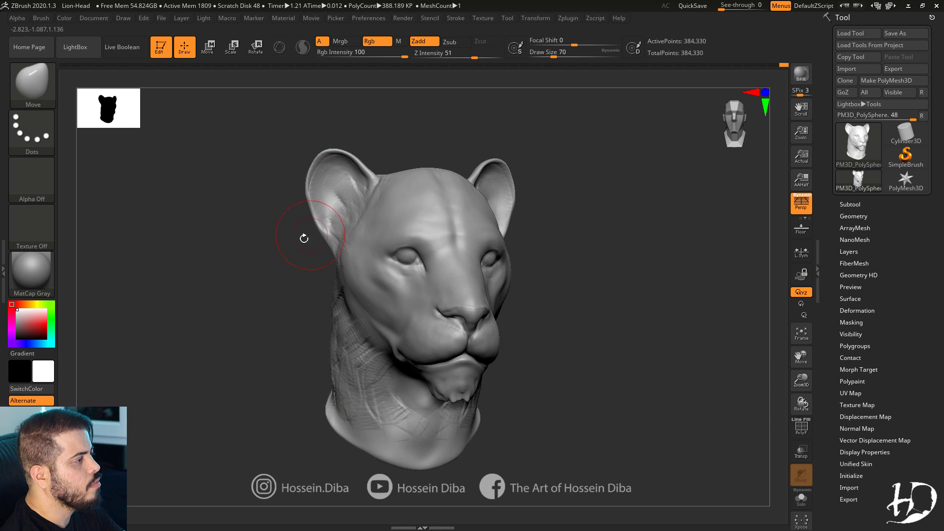
drag(325, 235, 321, 236)
Adjust the back and front outlines of the neck base with the Move brush, ending at draw size 82.
alt+drag(777, 372, 802, 365)
drag(348, 422, 342, 406)
mouse_move(272, 394)
mouse_down()
mouse_move(435, 398)
mouse_move(455, 388)
mouse_up()
drag(474, 418, 534, 418)
drag(448, 426, 442, 433)
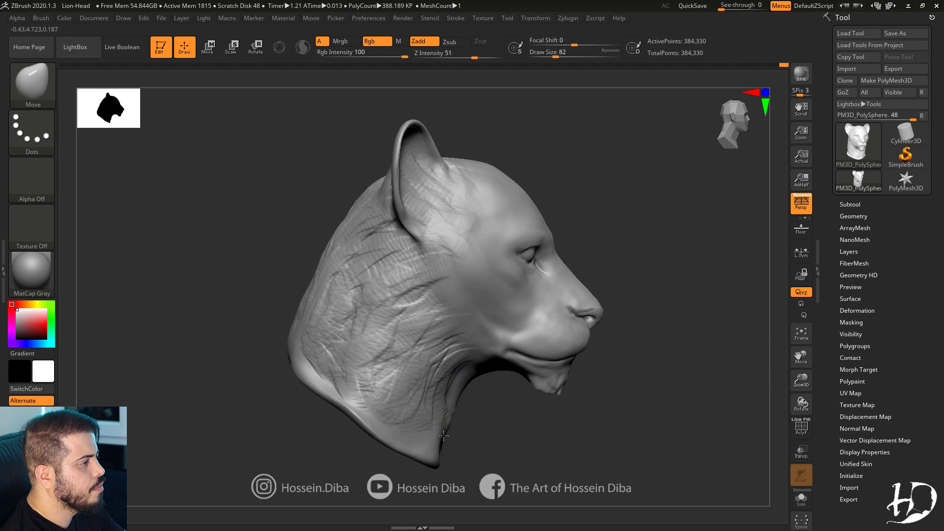
Build up the area between the eye and the muzzle with the Standard brush at draw sizes 82 and 62.
drag(500, 419, 248, 328)
drag(678, 366, 585, 377)
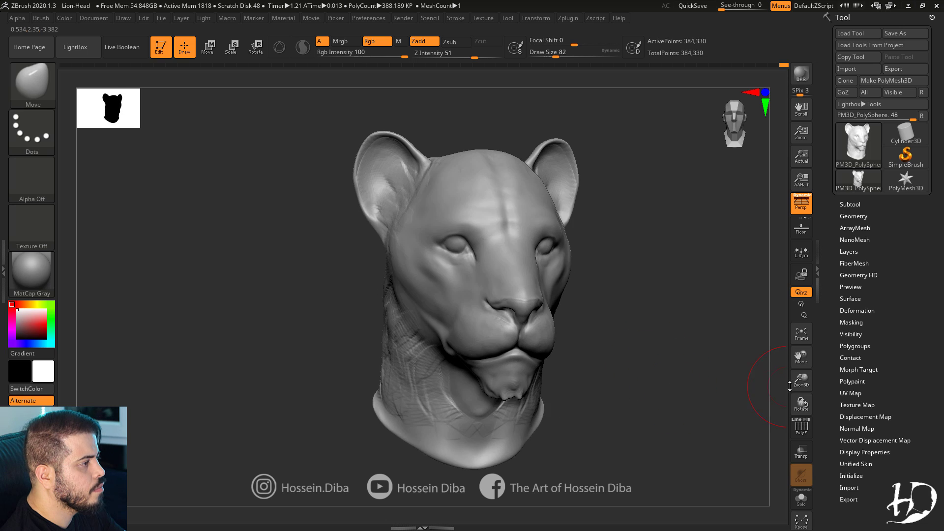
alt+drag(782, 386, 743, 392)
mouse_move(670, 371)
mouse_down()
mouse_move(651, 354)
mouse_move(655, 372)
mouse_up()
drag(799, 360, 796, 371)
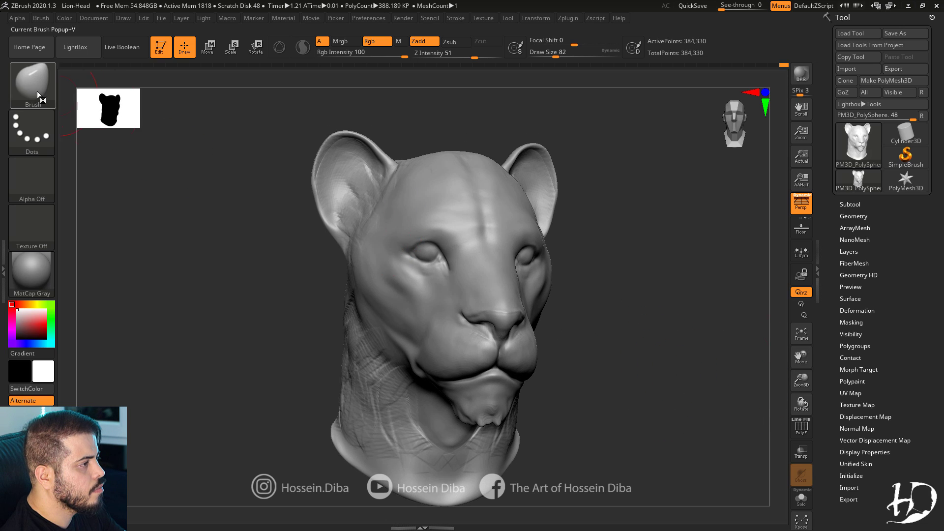
click(38, 98)
click(454, 226)
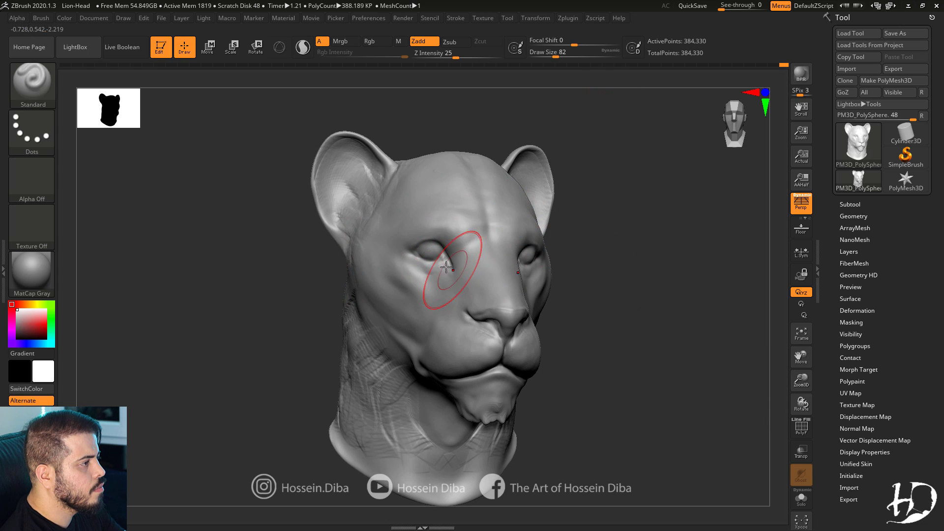
key(bracketleft)
key(bracketleft)
alt+drag(621, 311, 624, 344)
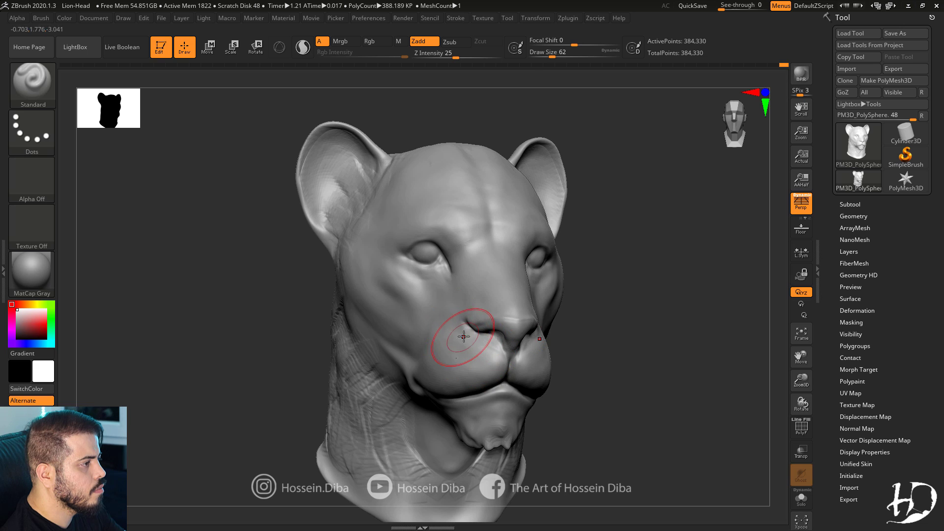
Add volume at the center of the mouth with the Standard brush at draw size 30.
alt+drag(585, 386, 590, 343)
key(bracketleft)
key(bracketleft)
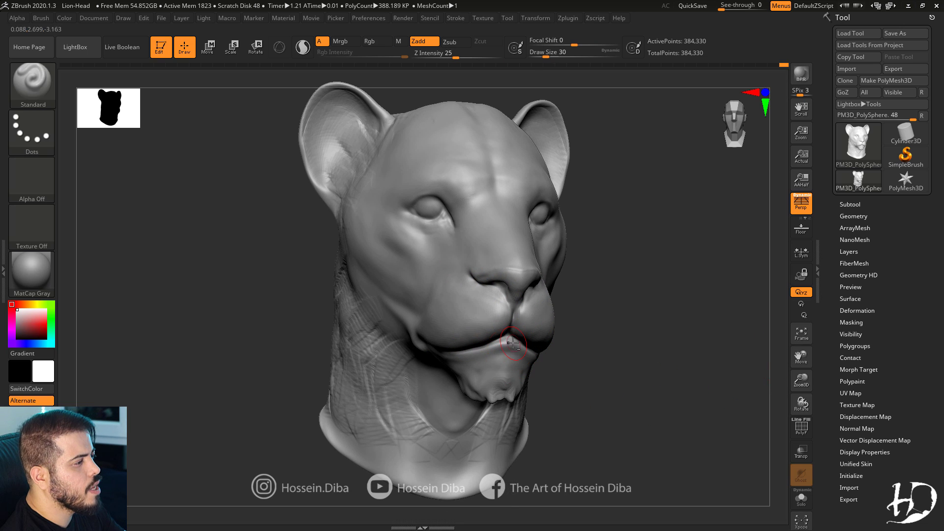
Reshape the chin tuft with the Move brush at draw sizes 50 to 70 and smooth it into a simpler form.
key(b)
key(m)
key(v)
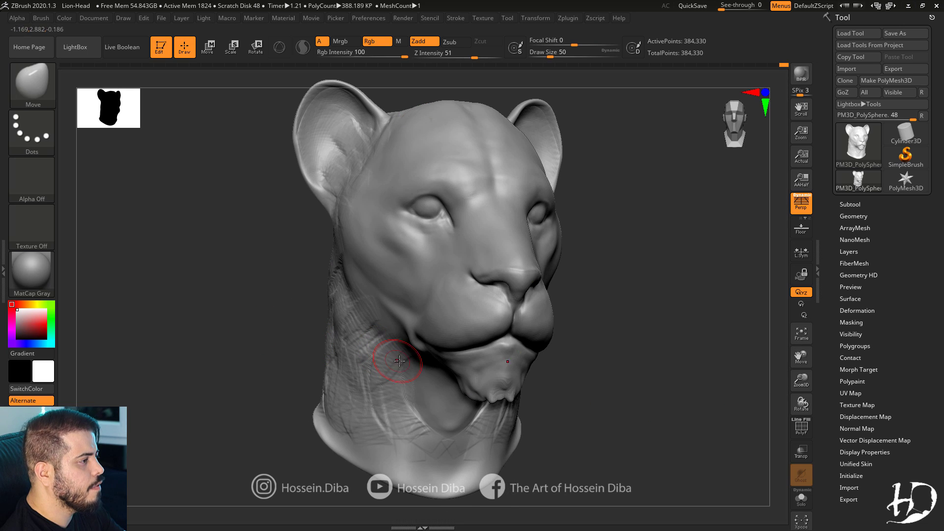
right_drag(427, 361, 427, 362)
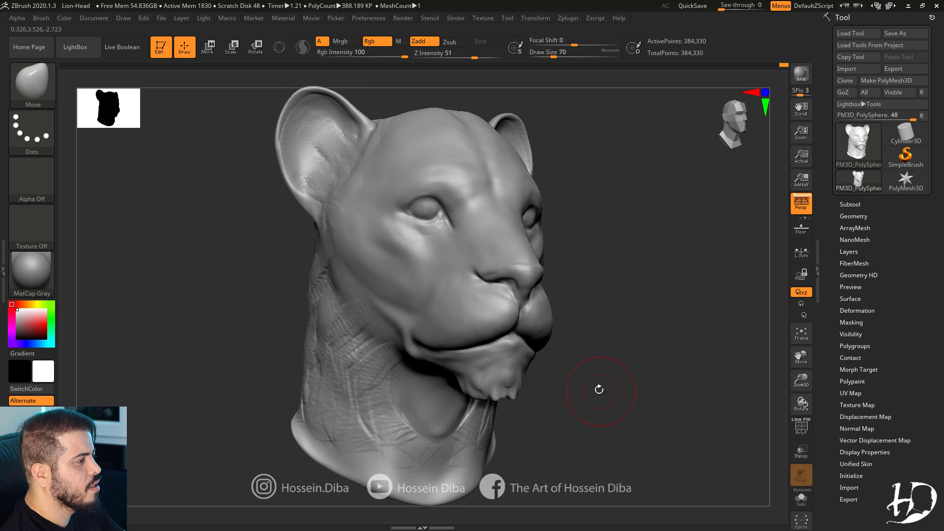
mouse_move(599, 390)
mouse_down()
mouse_move(566, 388)
mouse_move(592, 388)
mouse_up()
mouse_move(501, 367)
mouse_down()
mouse_move(490, 376)
mouse_move(502, 366)
mouse_up()
mouse_move(512, 388)
shift+mouse_down()
mouse_move(522, 391)
mouse_move(502, 374)
shift+mouse_up()
Adjust the eye corners and surrounding lids with the Move brush at draw size 62.
drag(688, 394, 616, 396)
drag(777, 382, 745, 361)
drag(242, 274, 245, 272)
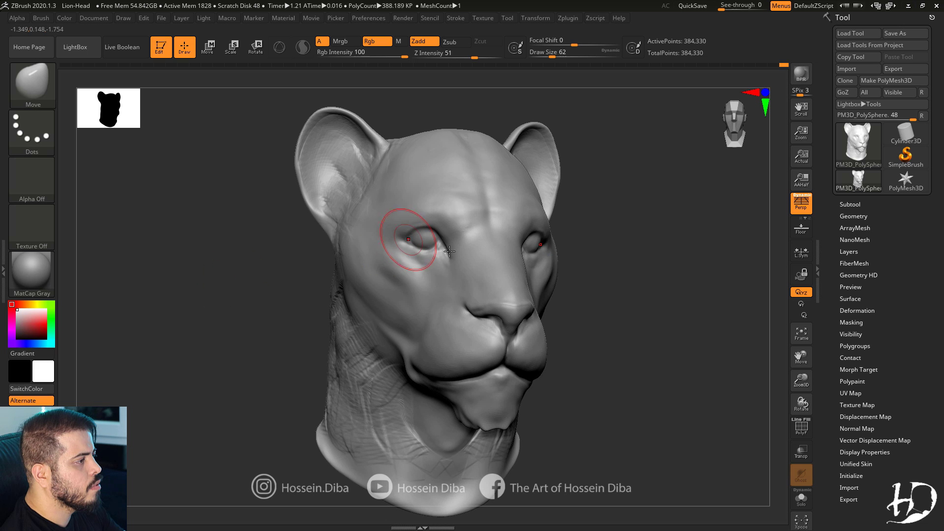
right_drag(450, 251, 547, 277)
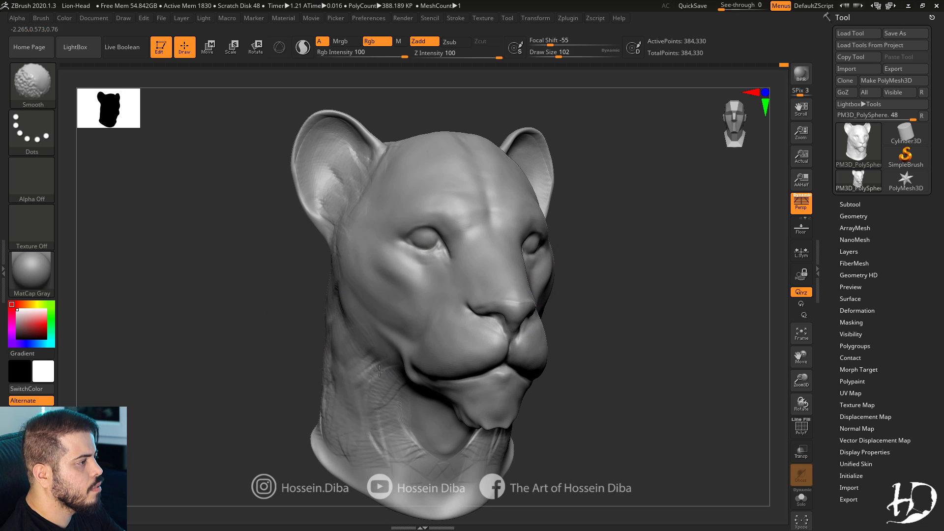
Smooth the rough fur strokes on the neck up to the ear base at draw size 102.
key(b)
click(160, 104)
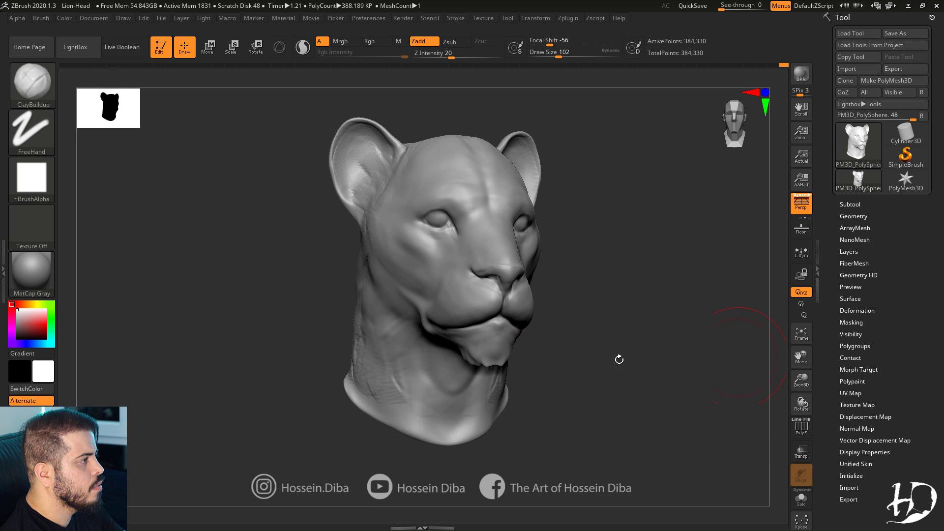
shift+drag(412, 352, 418, 388)
drag(300, 270, 355, 265)
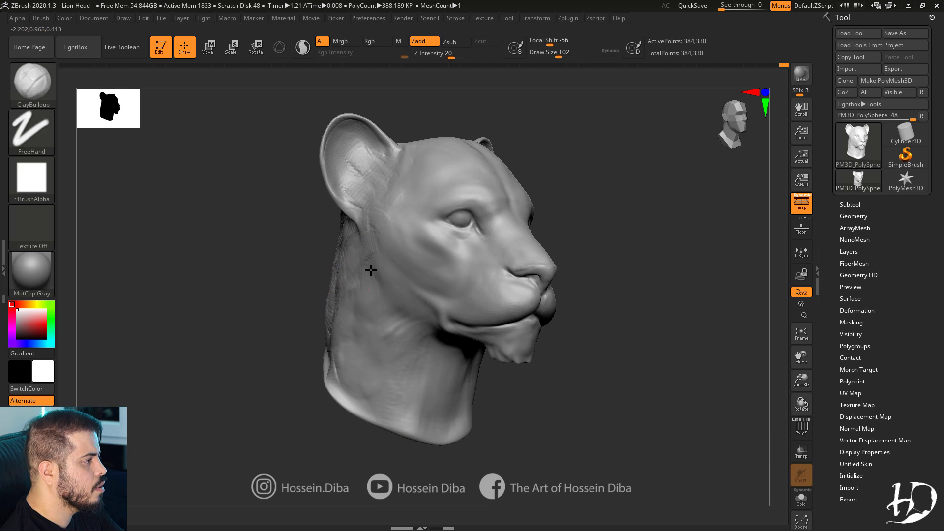
shift+drag(368, 314, 396, 196)
drag(310, 256, 243, 274)
drag(257, 290, 229, 300)
Refine the forehead center with the Standard brush at draw size 78 and reshape the crown with the Move brush at 114.
key(b)
key(s)
key(t)
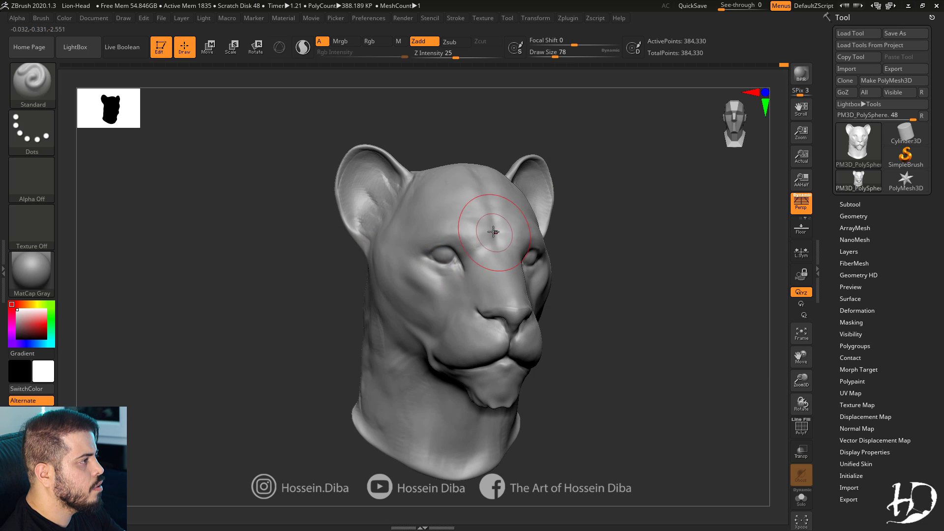
key(b)
key(m)
key(v)
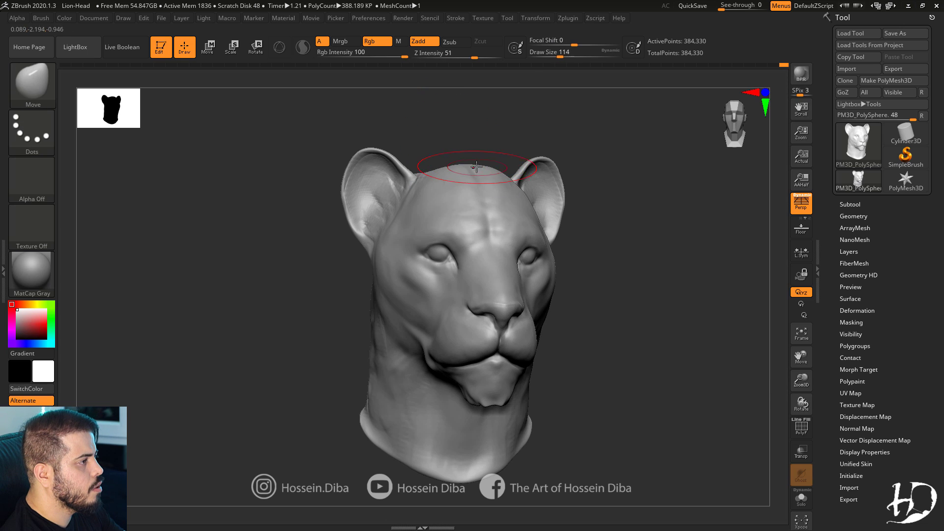
mouse_move(445, 148)
mouse_down()
mouse_move(489, 169)
mouse_move(332, 220)
mouse_move(369, 215)
mouse_move(350, 206)
mouse_up()
shift+drag(391, 183, 406, 160)
Build up fur tufts inside the ears and along the side of the face with the ClayBuildup brush at draw size 34.
key(b)
key(c)
key(b)
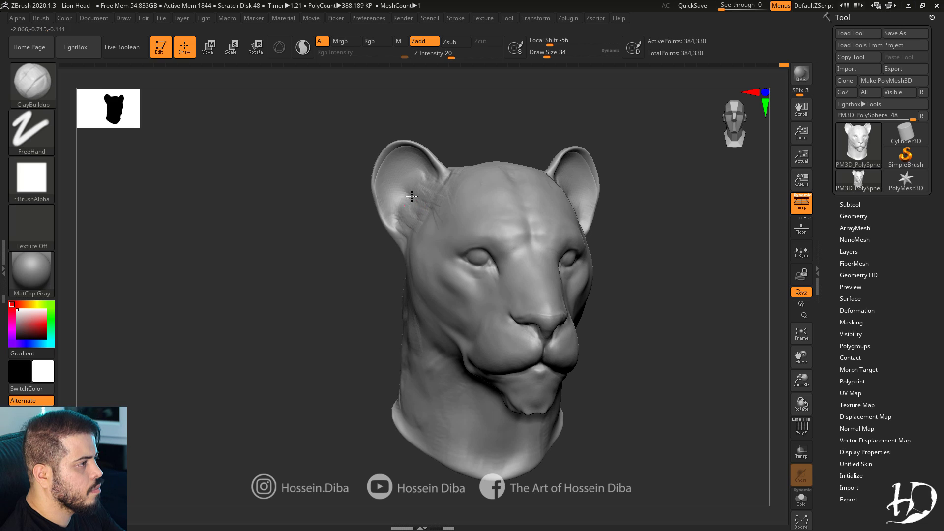
drag(353, 237, 461, 350)
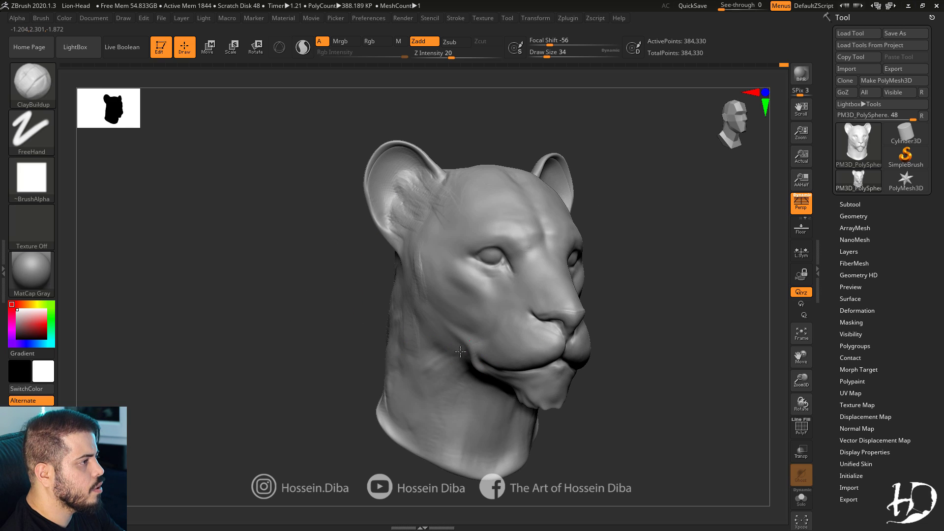
mouse_move(429, 251)
mouse_down()
mouse_move(435, 226)
mouse_move(429, 242)
mouse_up()
mouse_move(358, 256)
mouse_down()
mouse_move(289, 265)
mouse_move(350, 294)
mouse_up()
Carve the groove below the nose and the nostril creases with the DamStandard brush at draw size 34.
mouse_move(597, 389)
mouse_down()
mouse_move(637, 400)
mouse_move(689, 379)
mouse_up()
alt+drag(766, 383, 703, 413)
key(b)
key(d)
key(s)
drag(673, 351, 606, 342)
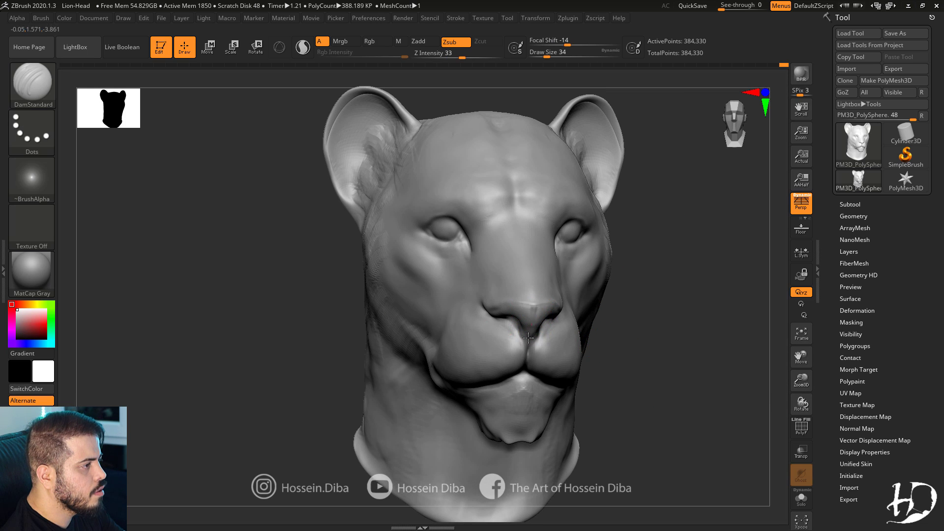
mouse_move(528, 338)
mouse_down()
mouse_move(535, 308)
mouse_move(532, 345)
mouse_move(520, 340)
mouse_up()
mouse_move(520, 340)
mouse_down()
mouse_move(503, 321)
mouse_move(510, 331)
mouse_up()
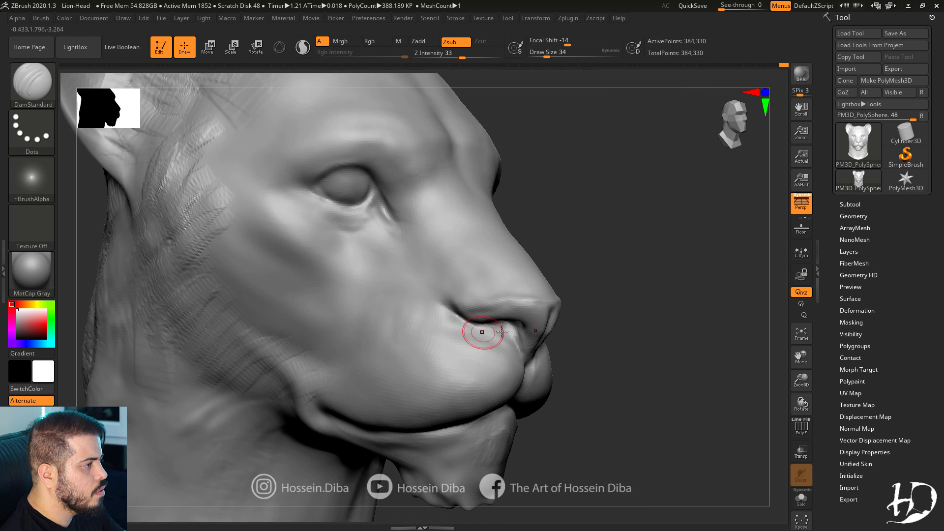
drag(796, 383, 796, 423)
drag(393, 295, 282, 290)
Adjust and smooth the sides of the nose above the nostrils, using the Move brush at draw size 34.
key(b)
key(m)
key(v)
shift+drag(491, 258, 487, 265)
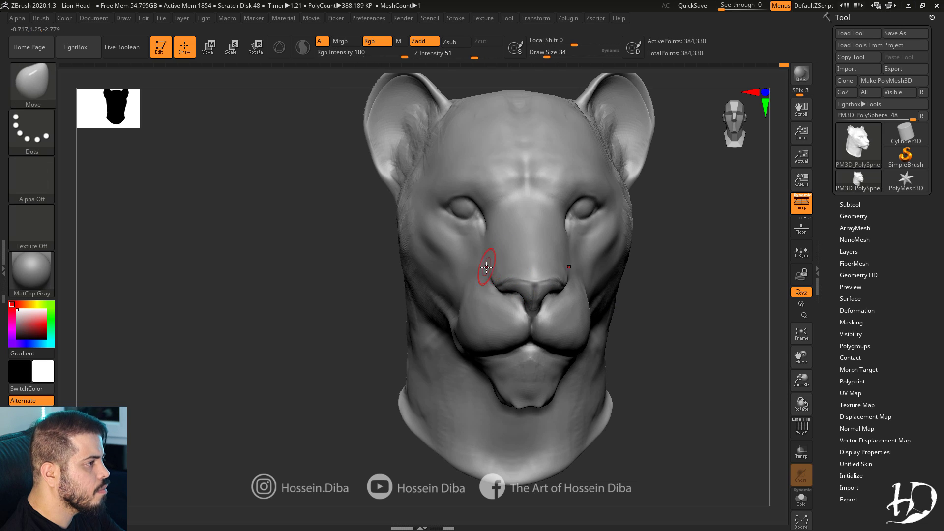
drag(345, 285, 472, 282)
drag(566, 290, 482, 292)
drag(801, 381, 800, 413)
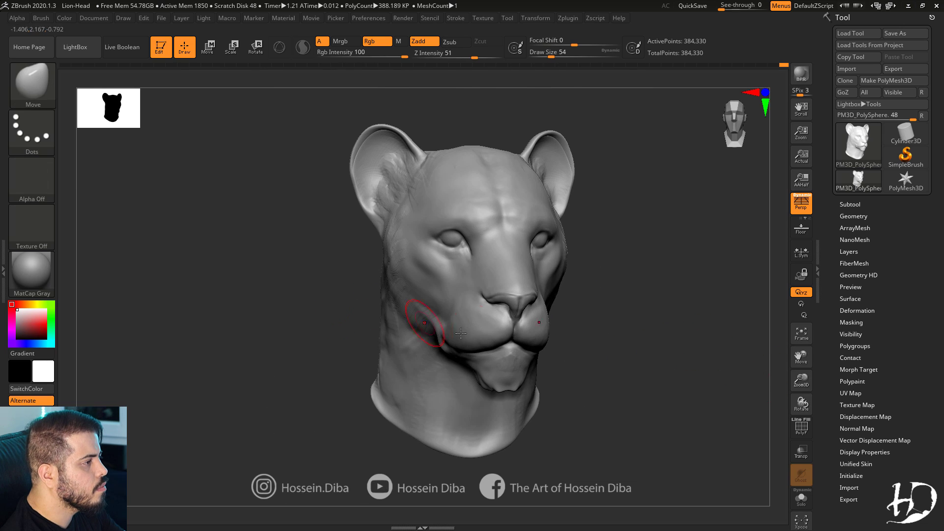
Reshape the cheeks and jaw behind the mouth corners with the Move brush at draw sizes 54 to 78.
key(bracketright)
key(bracketright)
mouse_move(453, 363)
shift+right_down()
mouse_move(505, 386)
mouse_move(281, 301)
mouse_move(373, 295)
shift+right_up()
ctrl+right_drag(373, 295, 384, 330)
mouse_move(546, 251)
right_down()
mouse_move(552, 283)
mouse_move(639, 315)
mouse_move(760, 392)
mouse_move(683, 360)
mouse_move(685, 408)
right_up()
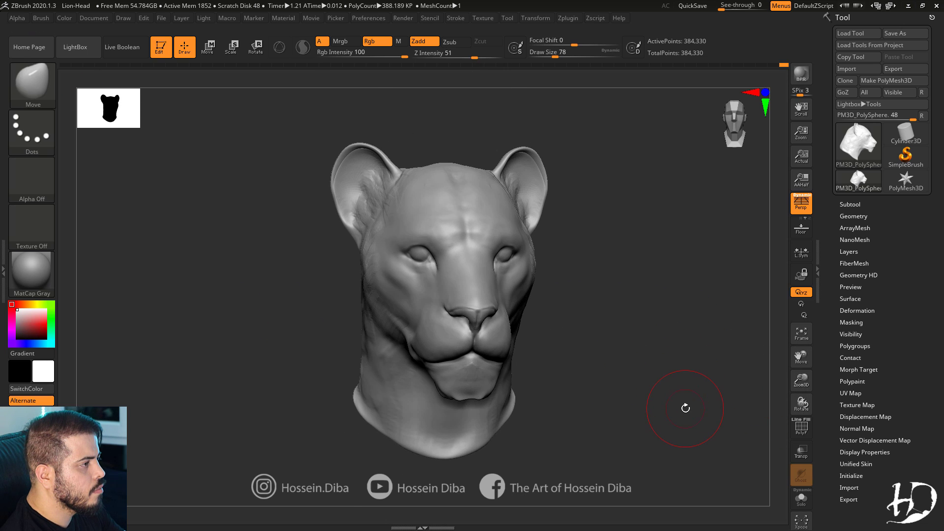
Add volume to the cheekbones and the sides of the face with the Standard brush at draw size 86.
ctrl+right_drag(376, 246, 132, 153)
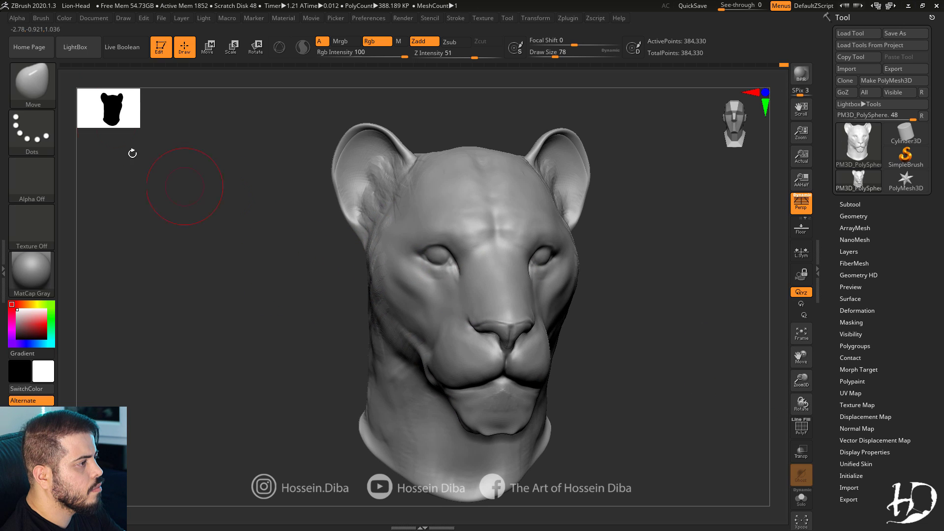
key(b)
key(s)
key(t)
mouse_move(325, 278)
right_down()
mouse_move(395, 294)
mouse_move(355, 347)
mouse_move(394, 339)
right_up()
mouse_move(366, 332)
mouse_down()
mouse_move(393, 352)
mouse_move(393, 334)
mouse_move(391, 347)
mouse_up()
mouse_move(781, 383)
mouse_down()
mouse_move(673, 357)
mouse_move(703, 386)
mouse_up()
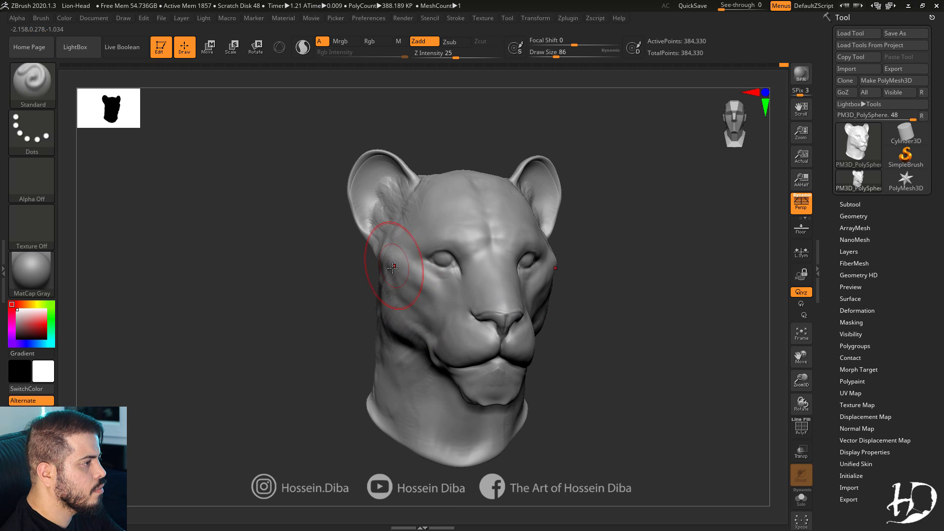
Refine the inner eye corners and the forehead crease with the Standard brush at draw sizes 66 and 38.
mouse_move(673, 275)
mouse_down()
mouse_move(578, 263)
mouse_move(543, 283)
mouse_up()
mouse_move(319, 266)
mouse_down()
mouse_move(394, 264)
mouse_move(401, 275)
mouse_up()
key(bracketleft)
key(bracketleft)
key(bracketleft)
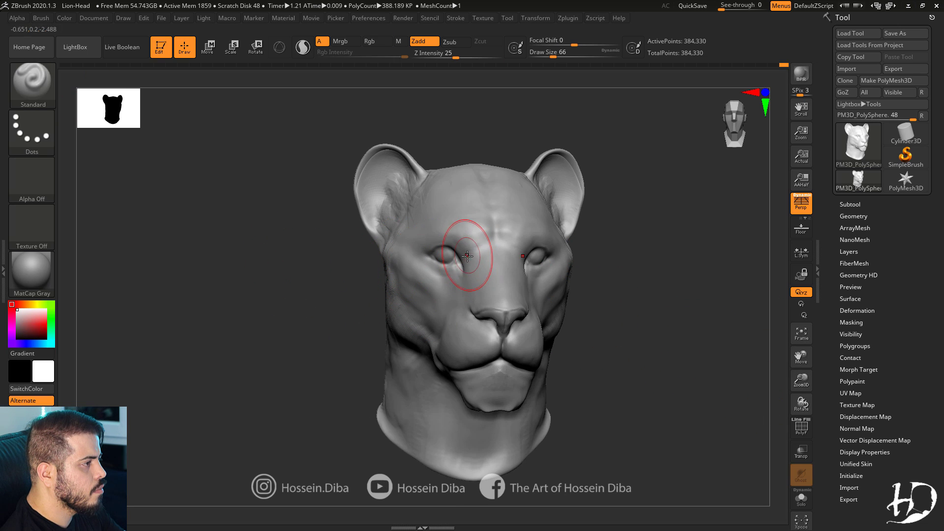
alt+drag(654, 334, 733, 356)
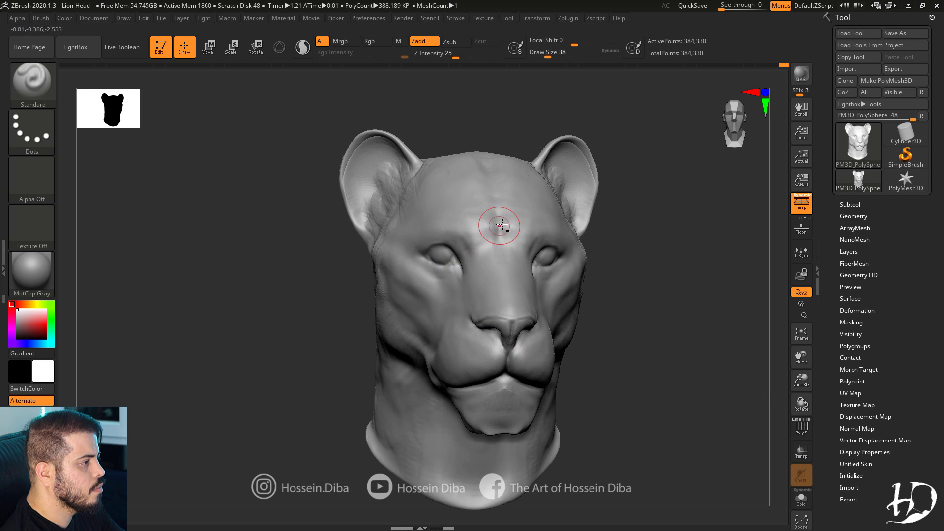
Sculpt the inner rim and hollow of the ears with the Standard brush at draw size 46.
key(bracketright)
drag(370, 144, 348, 156)
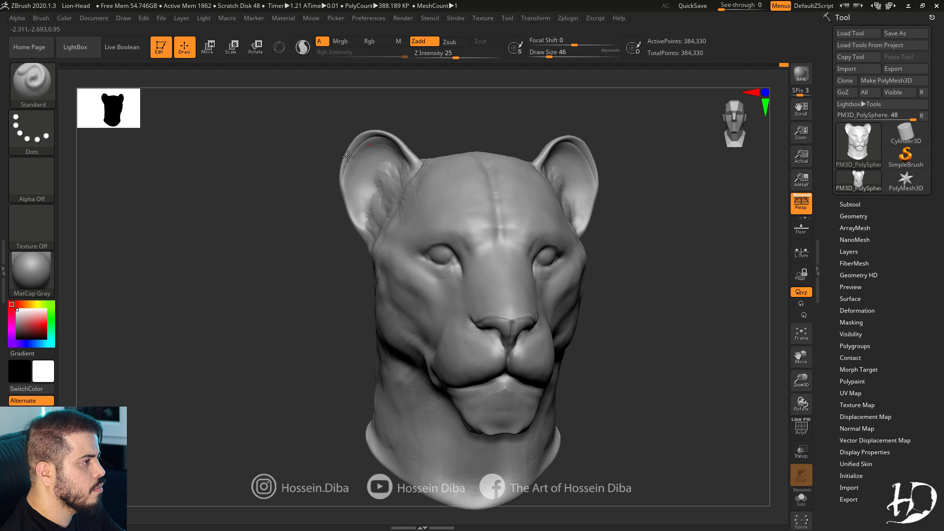
mouse_move(377, 205)
mouse_down()
mouse_move(380, 190)
mouse_move(369, 223)
mouse_up()
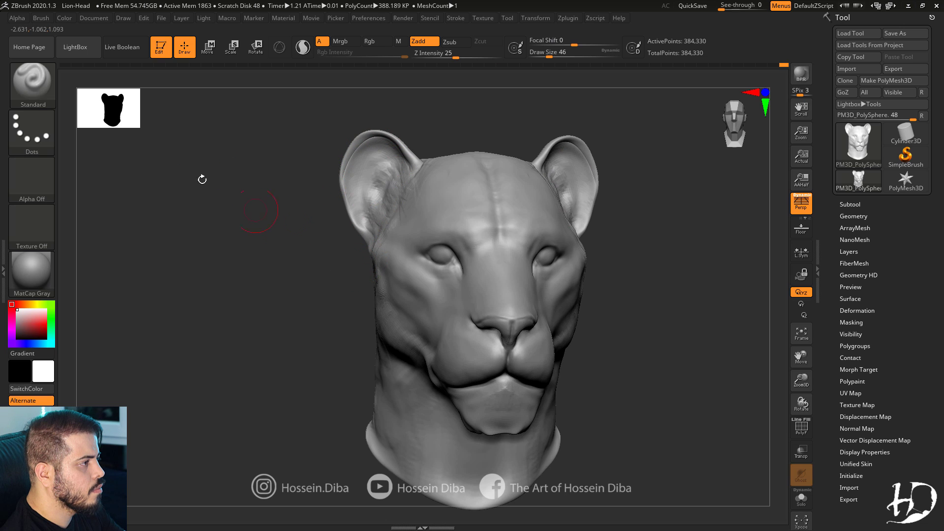
Pull the ears outward and flatten the crown with the Move brush, ending at draw size 94.
key(b)
key(m)
key(v)
key(bracketright)
drag(347, 176, 342, 174)
mouse_move(493, 149)
shift+mouse_down()
mouse_move(471, 151)
mouse_move(397, 201)
shift+mouse_up()
key(bracketleft)
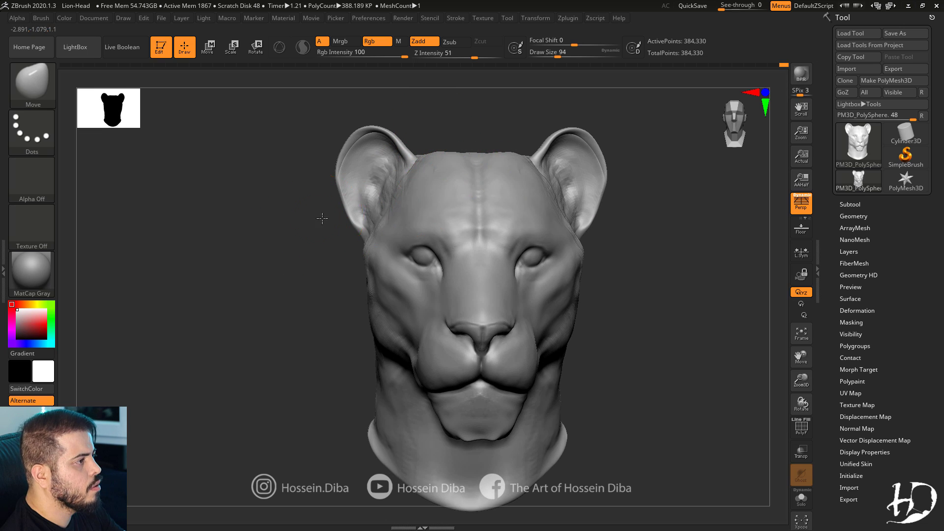
Reshape the inner edges of the ears where they meet the crown with the Move brush at draw size 118.
mouse_move(555, 270)
right_down()
mouse_move(689, 314)
mouse_move(674, 276)
right_up()
shift+right_drag(411, 256, 427, 196)
key(bracketright)
key(bracketright)
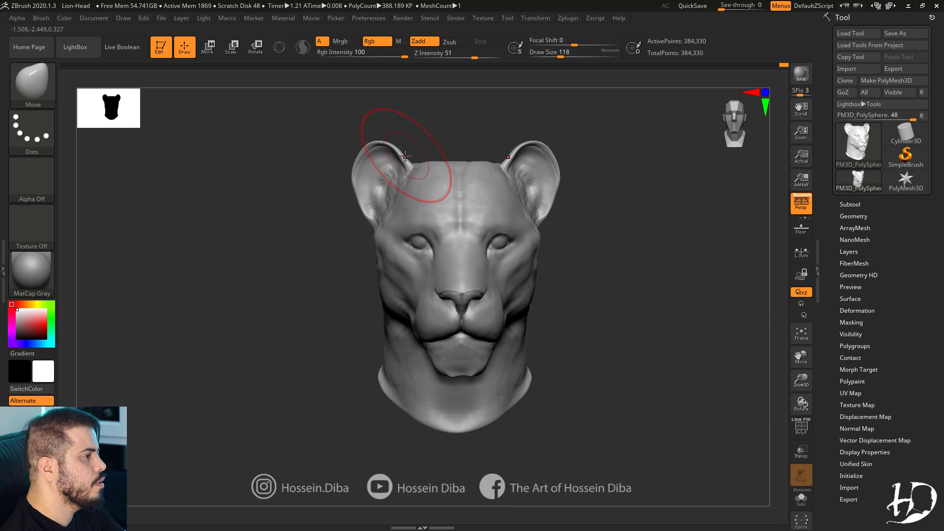
drag(405, 157, 410, 162)
right_drag(438, 162, 472, 169)
drag(412, 163, 408, 170)
shift+right_drag(364, 167, 310, 171)
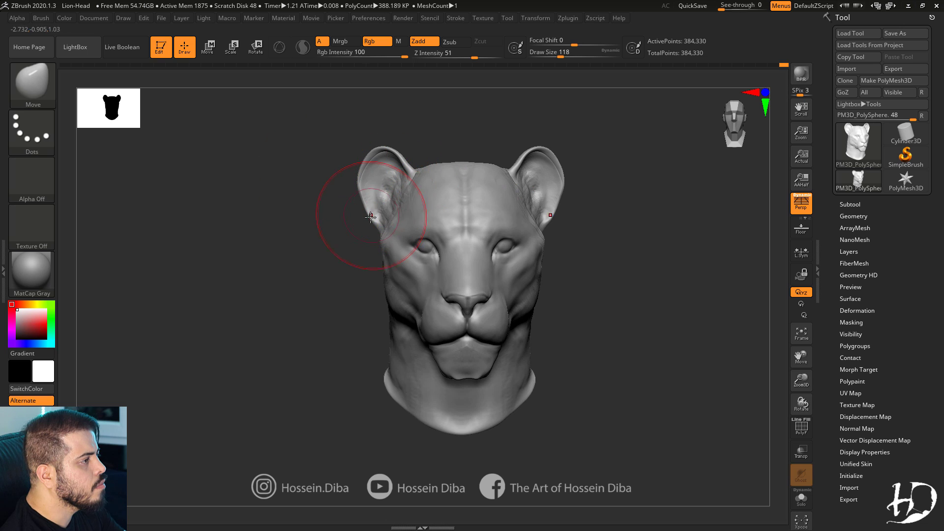
right_drag(369, 212, 352, 273)
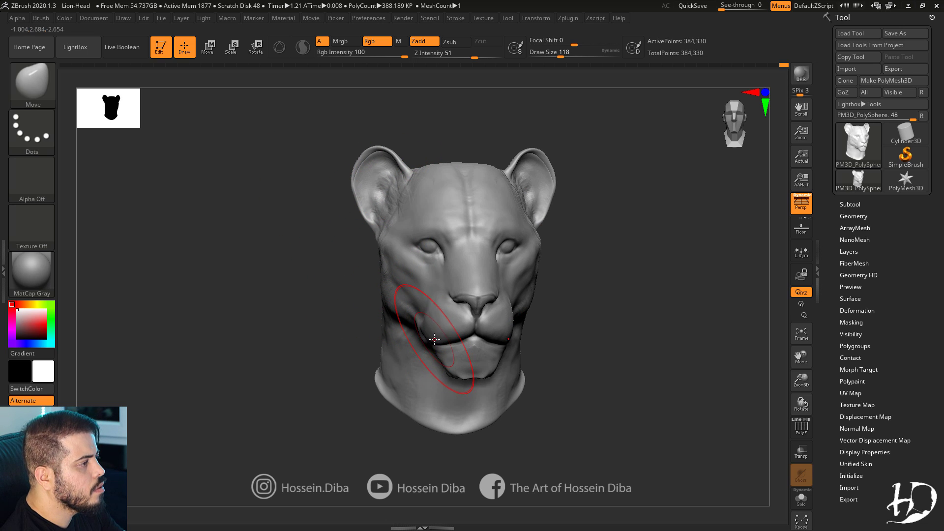
Reshape the cheeks, jaw and sides of the neck with the Move brush at draw sizes 118 and 98.
drag(359, 297, 389, 298)
drag(363, 266, 367, 271)
mouse_move(359, 273)
mouse_down()
mouse_move(337, 274)
mouse_move(366, 275)
mouse_up()
drag(367, 249, 370, 252)
drag(369, 290, 374, 295)
drag(354, 303, 341, 302)
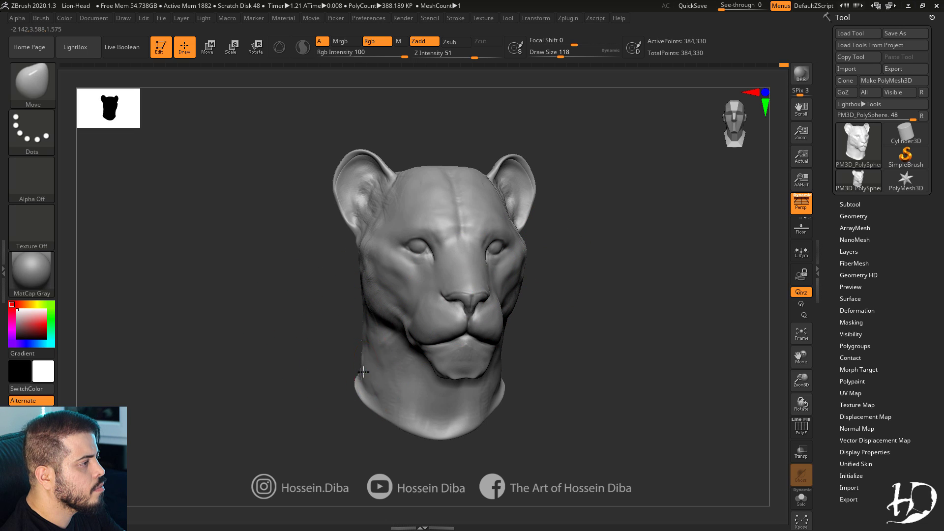
right_drag(363, 372, 331, 270)
drag(299, 269, 344, 280)
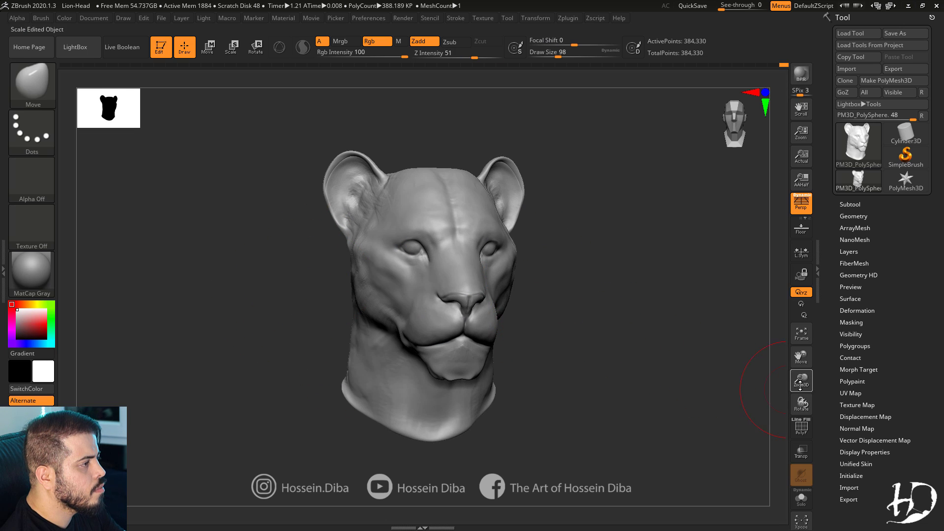
Carve the creases beside the nose bridge and behind the muzzle with the DamStandard brush at draw size 82.
drag(801, 381, 803, 413)
click(33, 89)
click(660, 230)
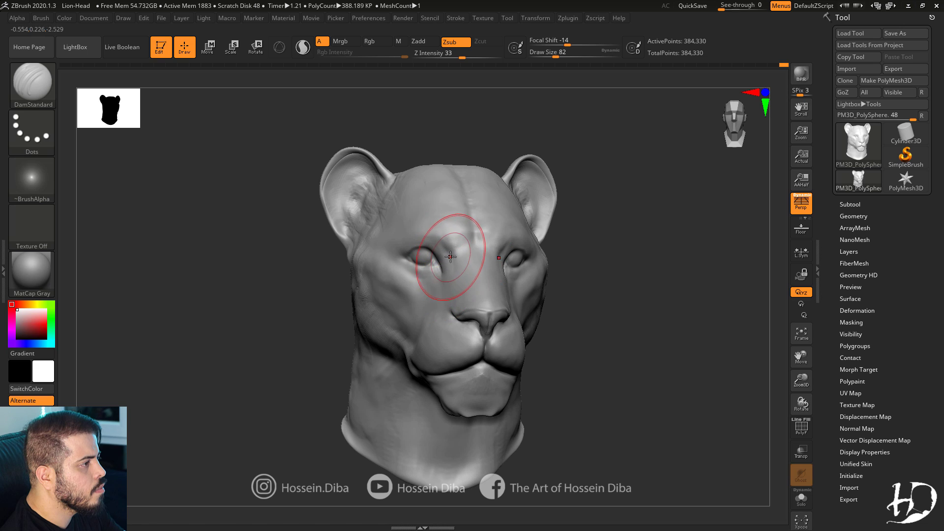
right_drag(449, 220, 438, 239)
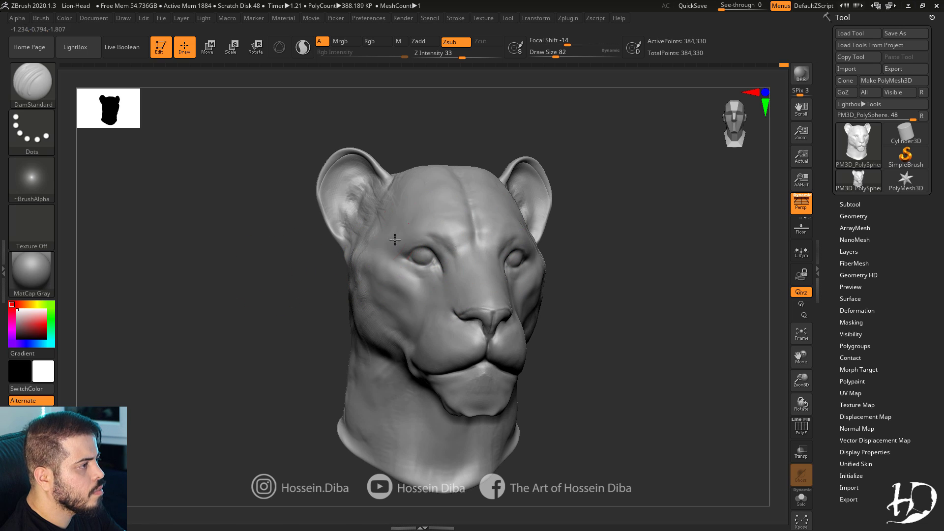
drag(283, 286, 268, 289)
right_drag(430, 339, 455, 339)
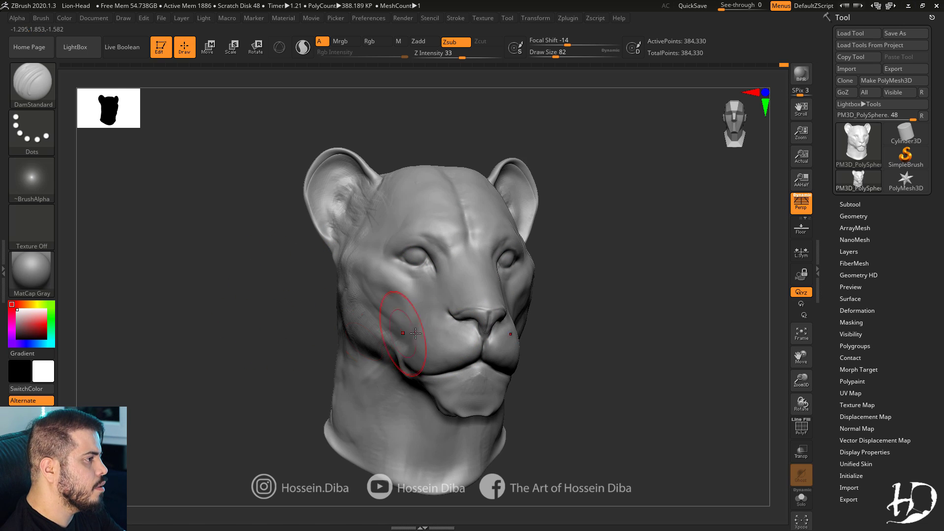
Carve whisker lines across the muzzle with the DamStandard brush at draw size 54 and smooth the chin.
key(p)
key(p)
drag(267, 337, 312, 335)
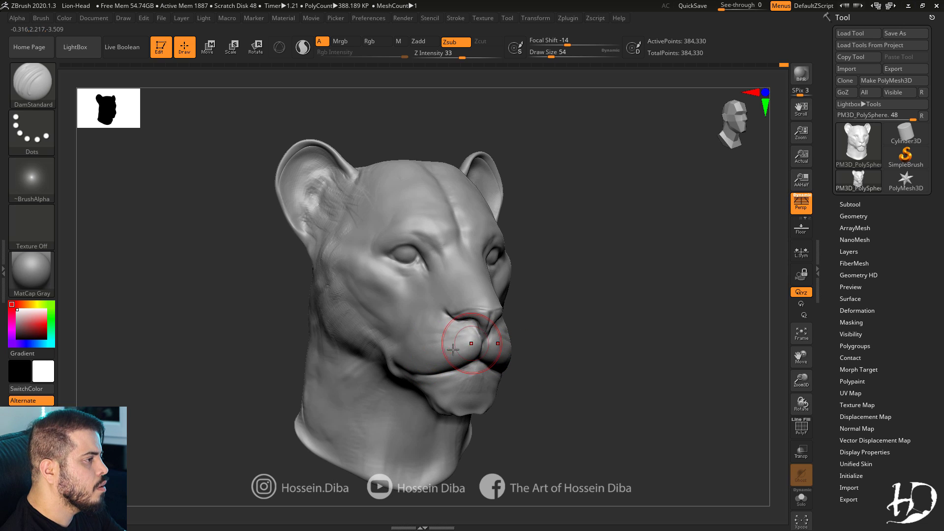
right_drag(468, 338, 457, 376)
shift+drag(457, 383, 480, 391)
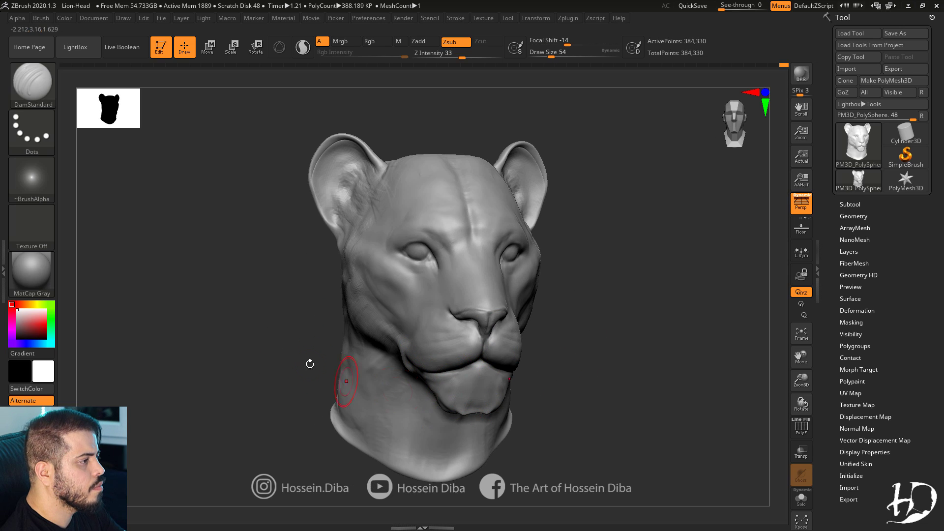
Deepen the creases around the eyes with the DamStandard brush at draw size 30.
mouse_move(308, 362)
mouse_down()
mouse_move(281, 310)
mouse_move(288, 340)
mouse_up()
drag(676, 352, 713, 355)
alt+drag(713, 355, 716, 398)
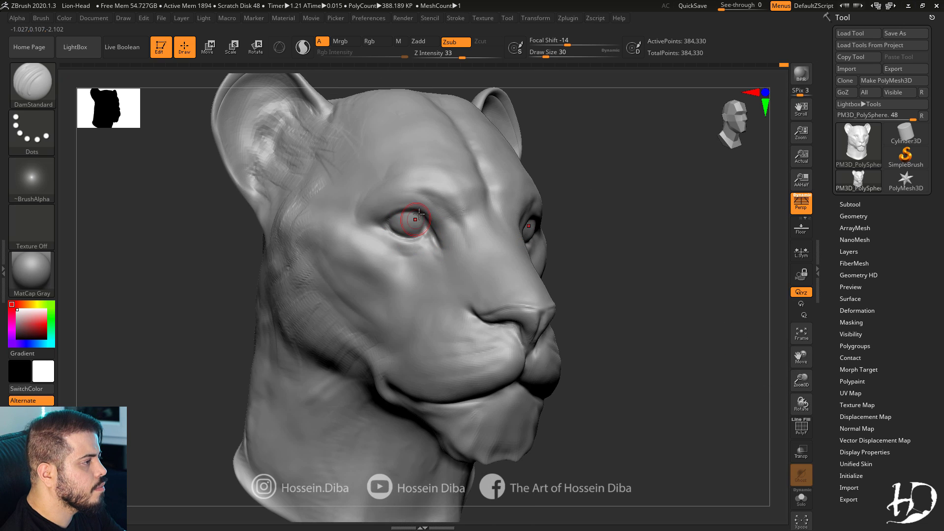
mouse_move(680, 360)
alt+mouse_down()
mouse_move(762, 352)
mouse_move(644, 344)
alt+mouse_up()
Adjust the mouth corners, ears and head profile with the Move brush at draw size 106.
key(b)
key(m)
key(v)
mouse_move(280, 229)
mouse_down()
mouse_move(362, 220)
mouse_move(351, 231)
mouse_up()
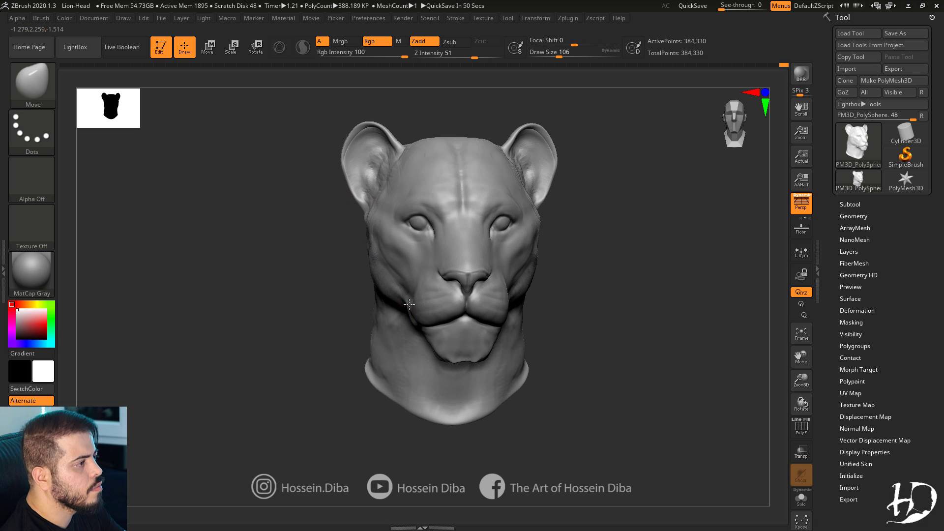
drag(339, 271, 418, 270)
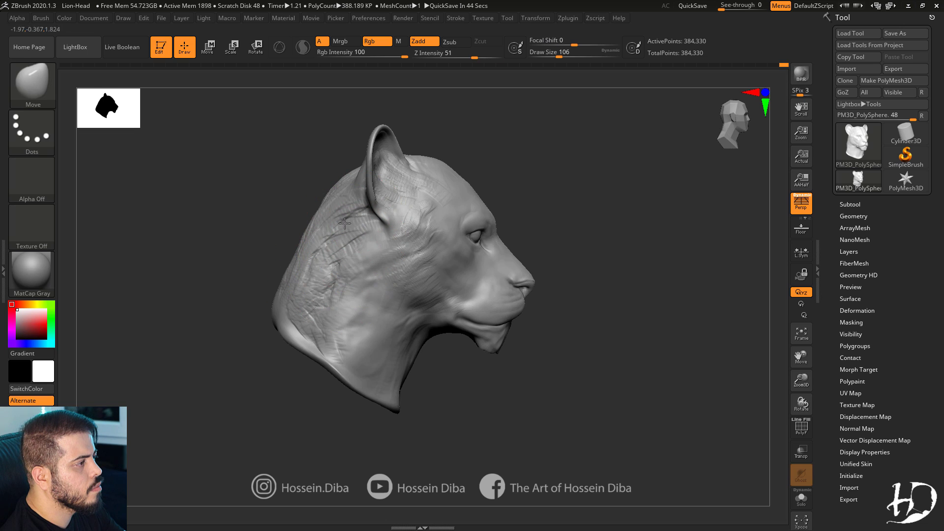
mouse_move(728, 344)
shift+mouse_down()
mouse_move(673, 335)
mouse_move(757, 374)
shift+mouse_up()
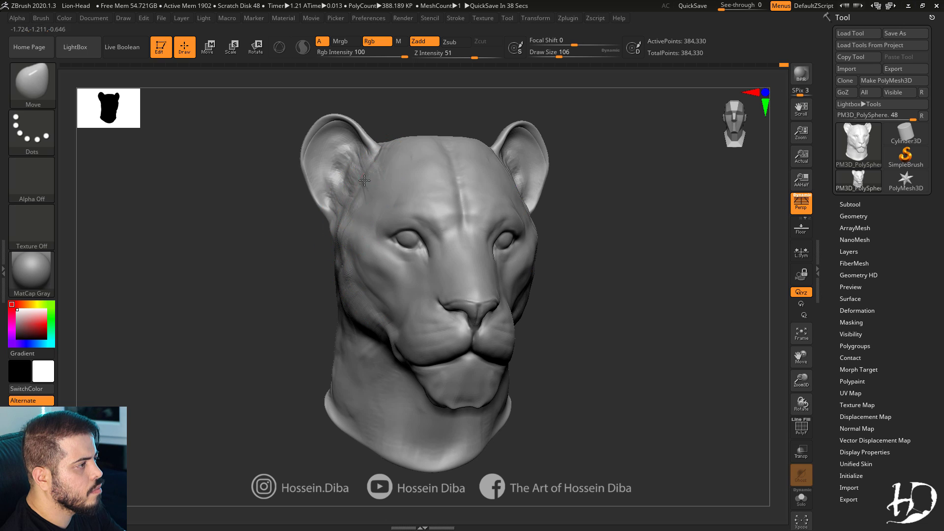
Refine the brow and the area under the eyes with the Standard brush at draw sizes 66 and 54, smoothing the forehead.
drag(625, 282, 611, 285)
key(b)
key(s)
key(t)
key(bracketleft)
key(bracketleft)
key(bracketleft)
key(bracketleft)
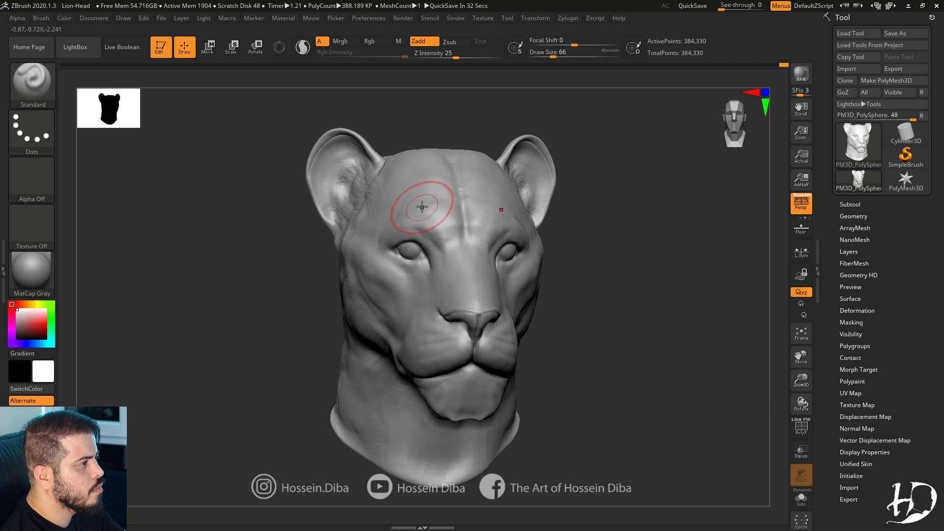
shift+drag(392, 203, 390, 195)
mouse_move(276, 256)
mouse_down()
mouse_move(295, 260)
mouse_move(272, 260)
mouse_up()
drag(639, 342, 612, 332)
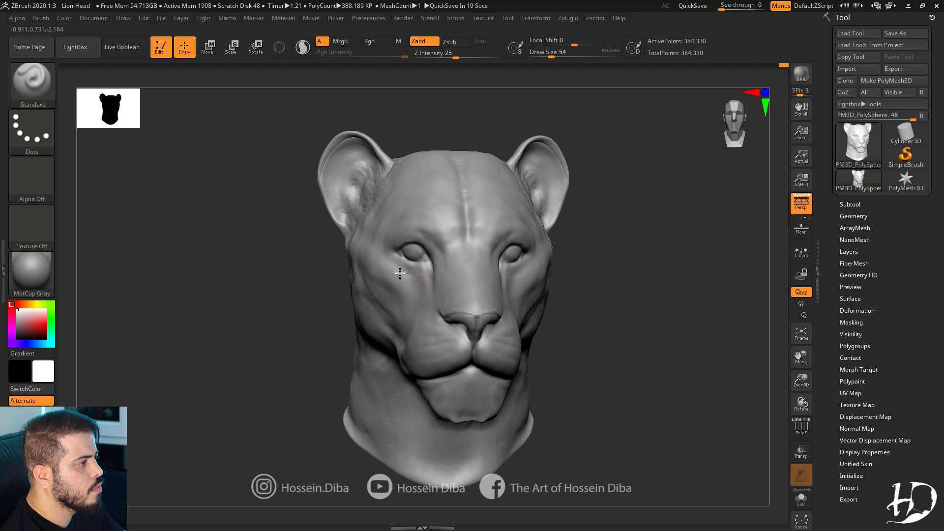
Shift the cheeks beside the muzzle and below the eyes with the Move brush at draw sizes 58 and 110.
drag(790, 371, 790, 388)
key(b)
key(m)
key(v)
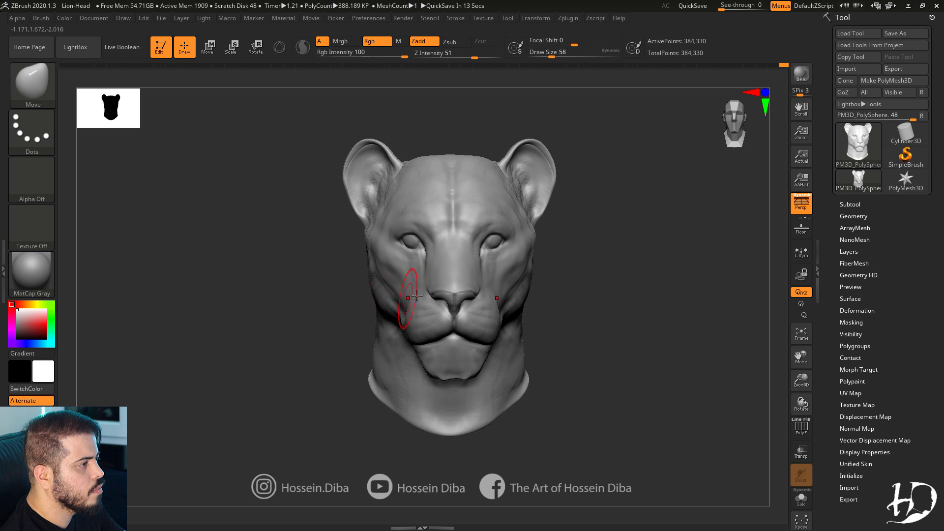
drag(580, 315, 551, 320)
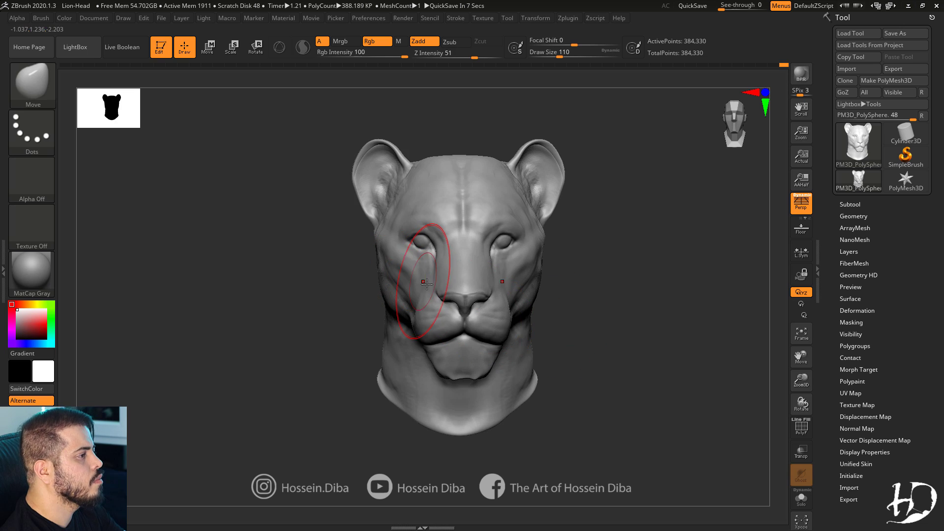
mouse_move(588, 359)
mouse_down()
mouse_move(626, 363)
mouse_move(575, 391)
mouse_up()
drag(795, 388, 795, 376)
Adjust the outer eye corners and eyelids with the Move brush at draw size 38.
key(bracketleft)
key(bracketleft)
key(bracketleft)
key(bracketleft)
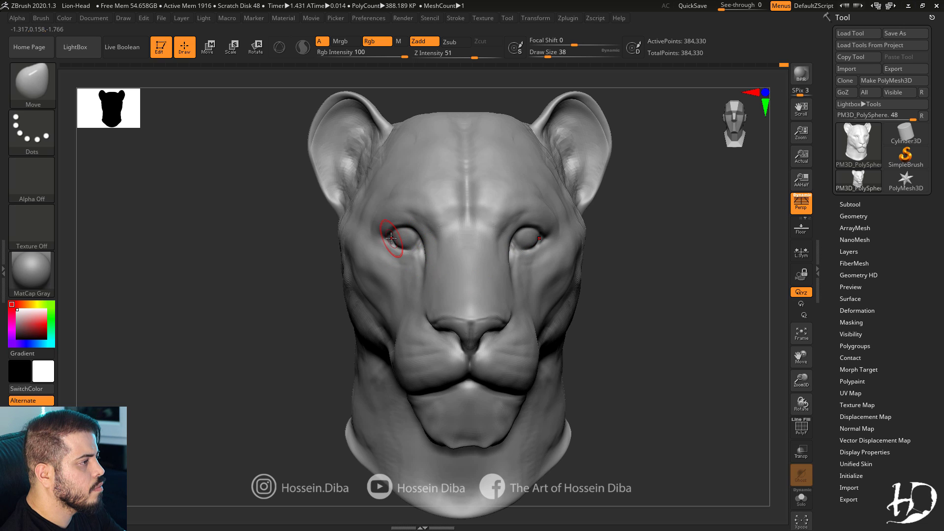
mouse_move(377, 254)
right_down()
mouse_move(437, 243)
mouse_move(440, 294)
right_up()
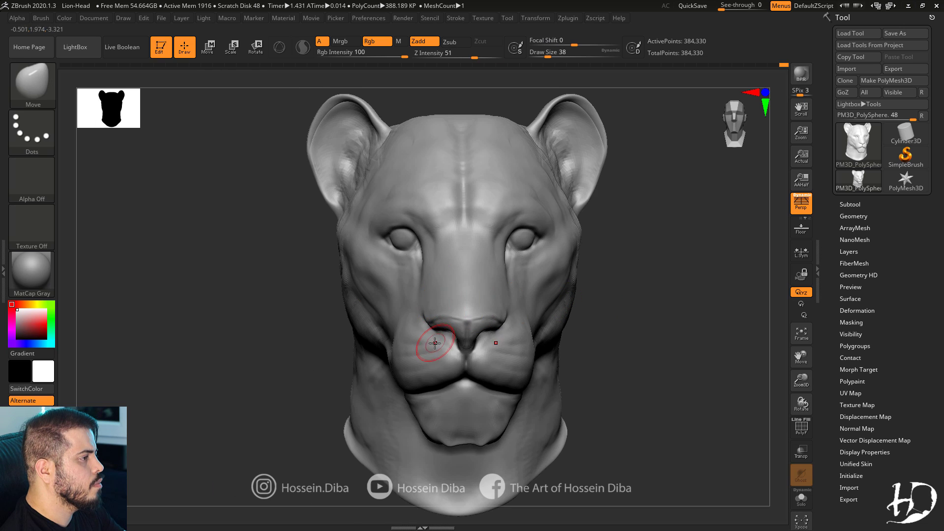
Reshape the muzzle sides and the outer cheek contour with the Move brush at draw size 94.
key(bracketright)
key(bracketright)
key(bracketright)
key(bracketright)
key(bracketright)
ctrl+right_drag(435, 346, 439, 320)
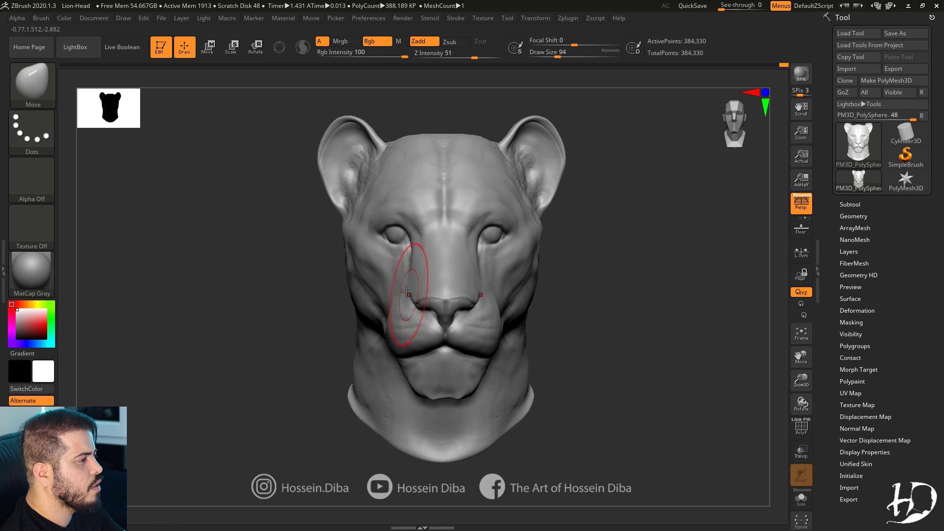
drag(361, 307, 363, 304)
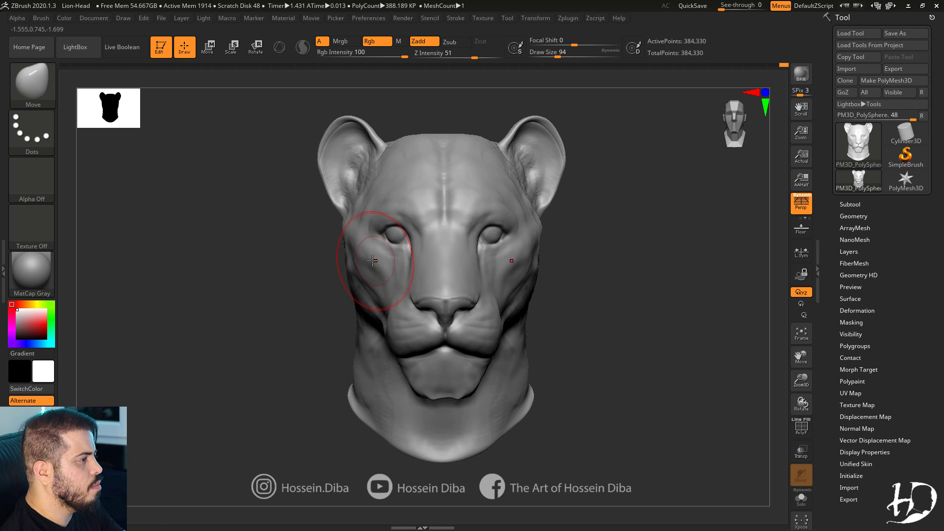
Reshape the ears and the jaw line with the Move brush at draw size 110.
drag(799, 372, 800, 389)
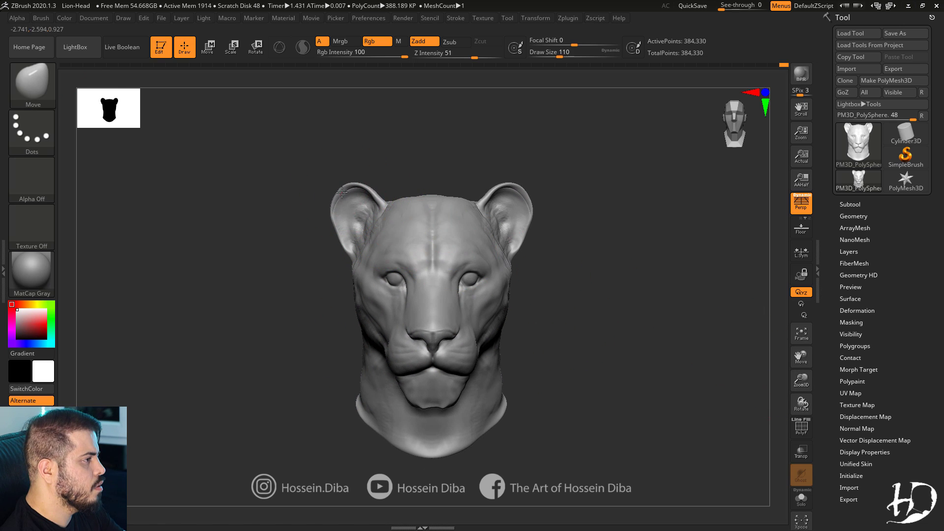
drag(382, 344, 379, 351)
alt+drag(641, 385, 614, 381)
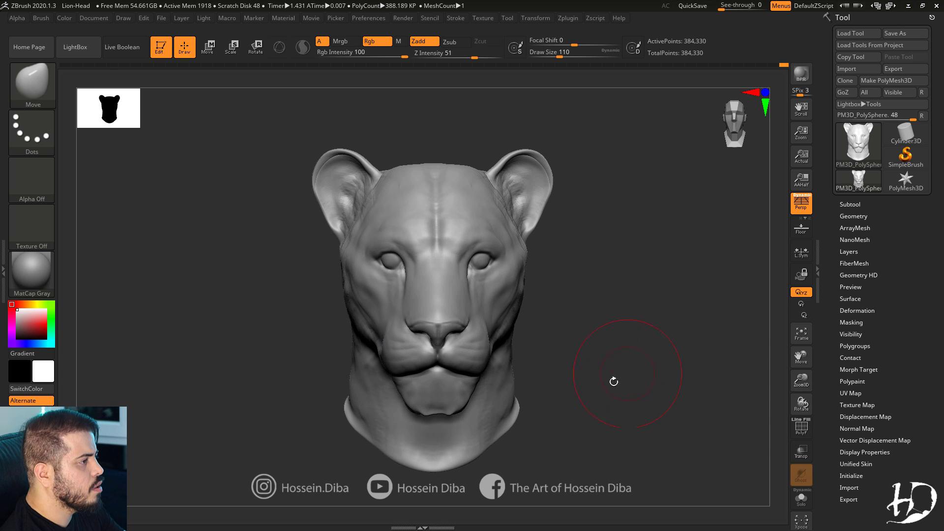
Raise the lower edge of the chin with the Move brush, ending at draw size 54.
drag(413, 430, 414, 421)
key(p)
key(p)
key(bracketleft)
key(bracketleft)
key(bracketleft)
key(bracketleft)
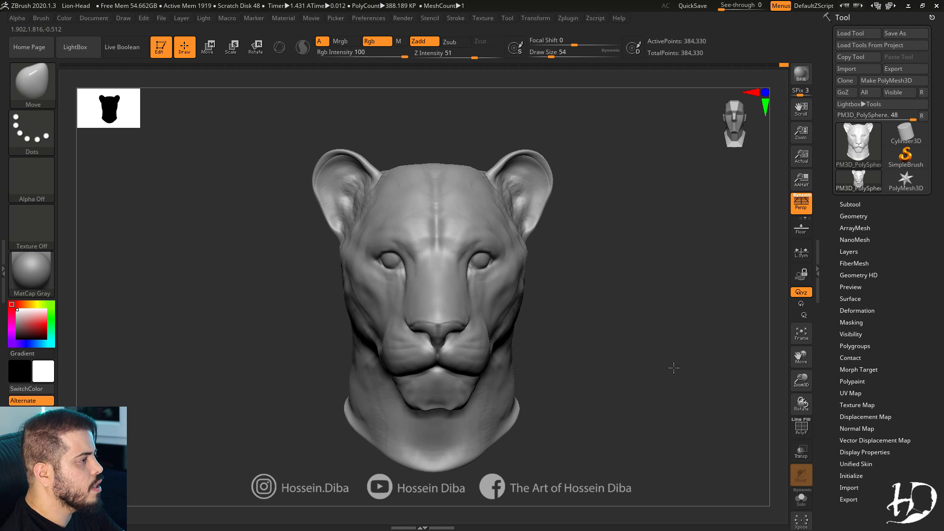
Build up the under-eye area and forehead with the Standard brush at draw sizes 54 and 50, and mark the pupils at draw size 14.
alt+drag(674, 368, 684, 375)
key(b)
click(611, 95)
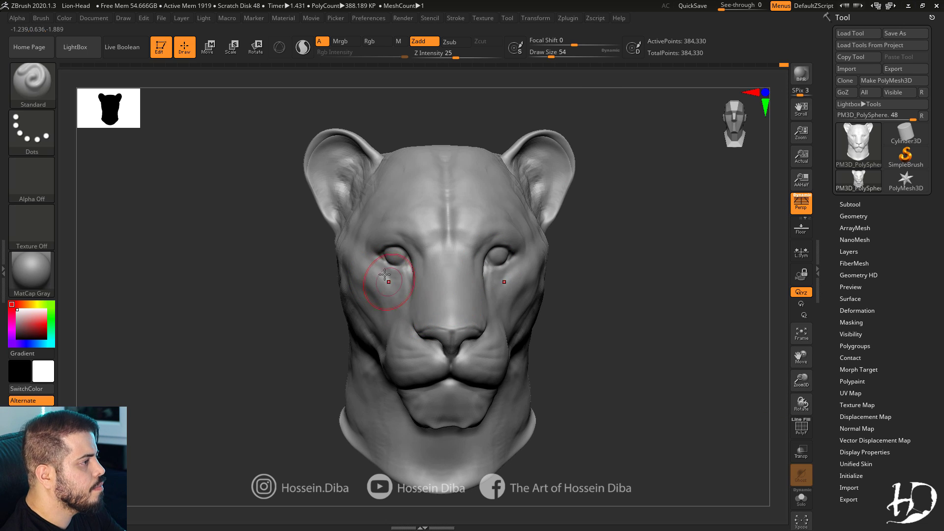
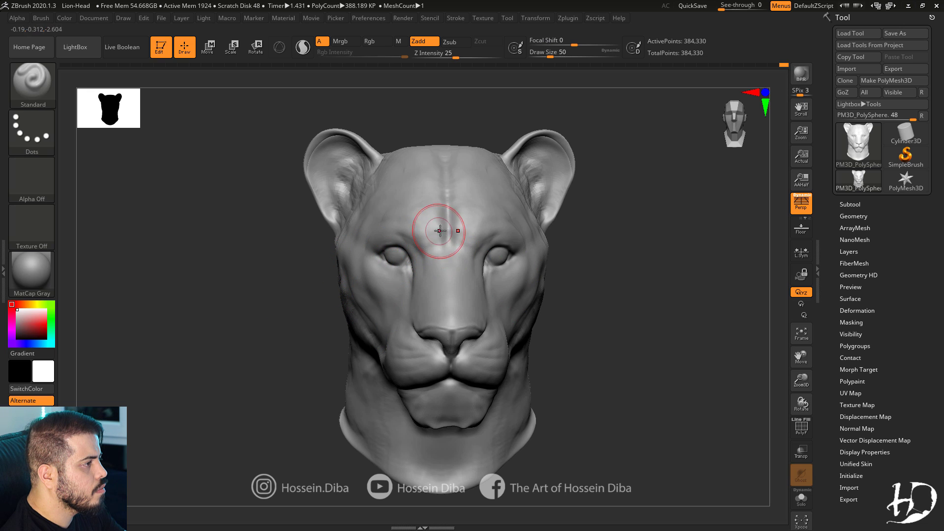
key(bracketleft)
key(bracketleft)
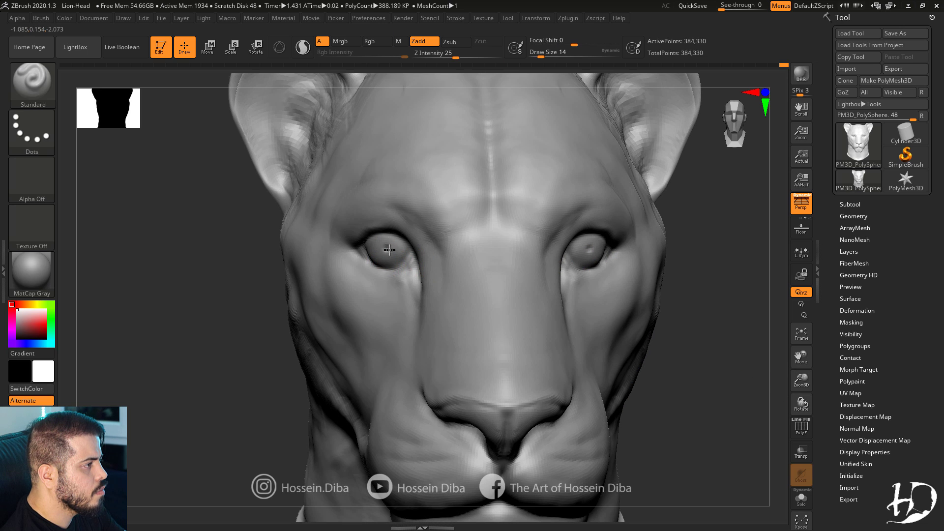
Adjust the eyelids with the Move brush at draw size 30 and smooth the pupil marks from the eyeballs.
key(f)
key(b)
key(m)
key(v)
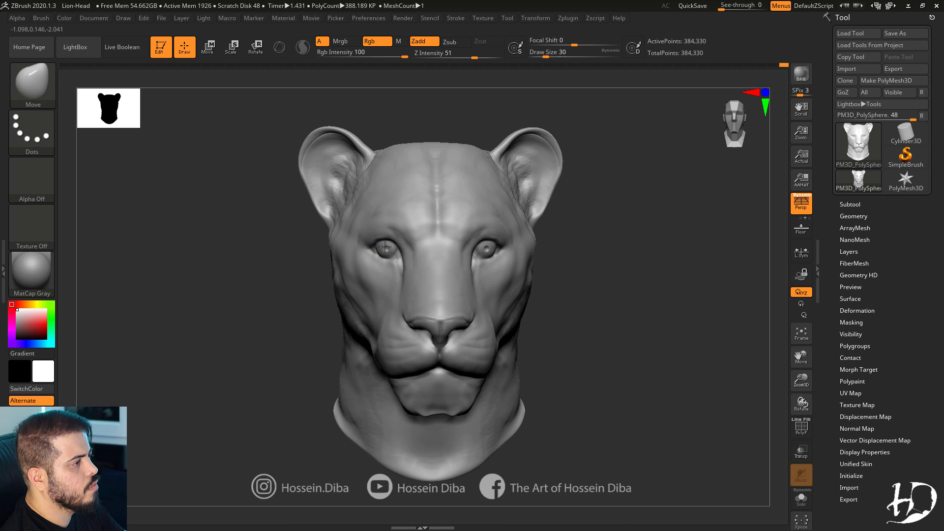
key(shift)
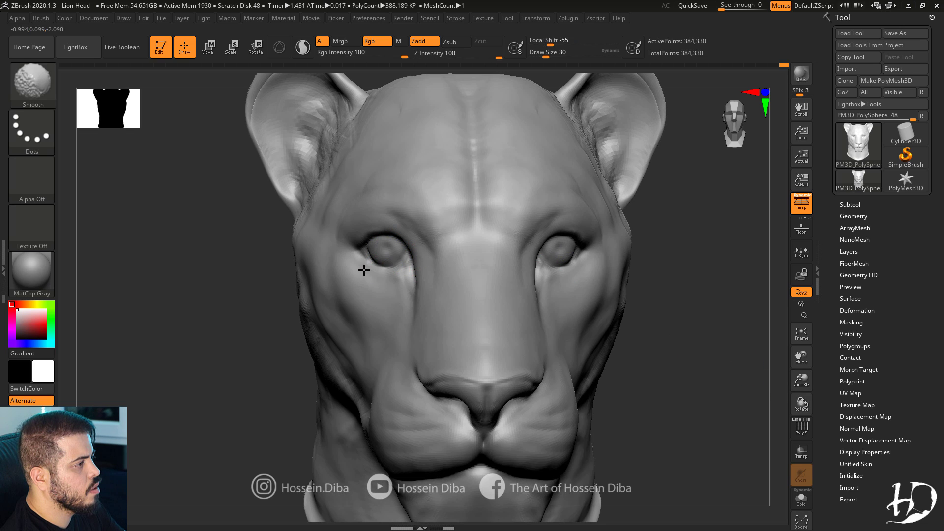
Carve the eyelid lines and eye corners with the DamStandard brush at draw size 30.
key(b)
key(d)
key(s)
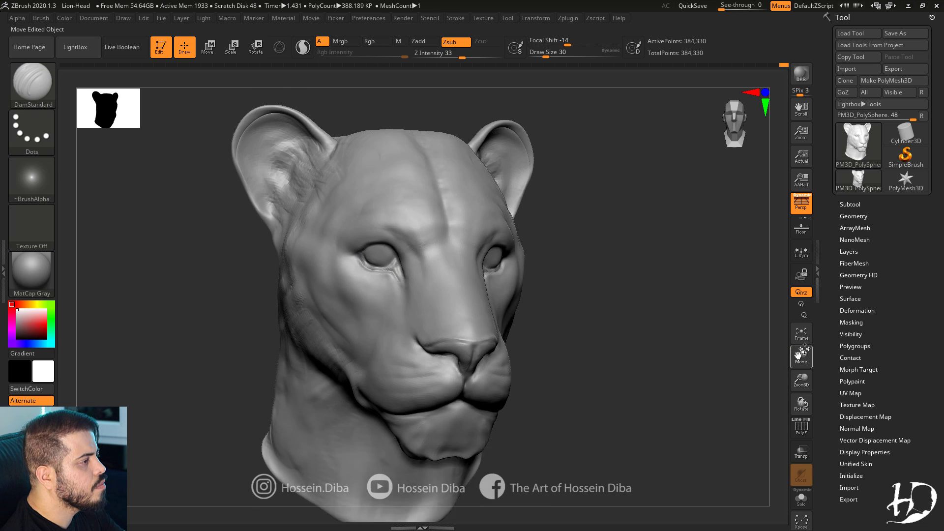
Build up the eyelids and the surrounding brow with the Standard brush at draw sizes 42 and 46.
key(b)
key(s)
key(t)
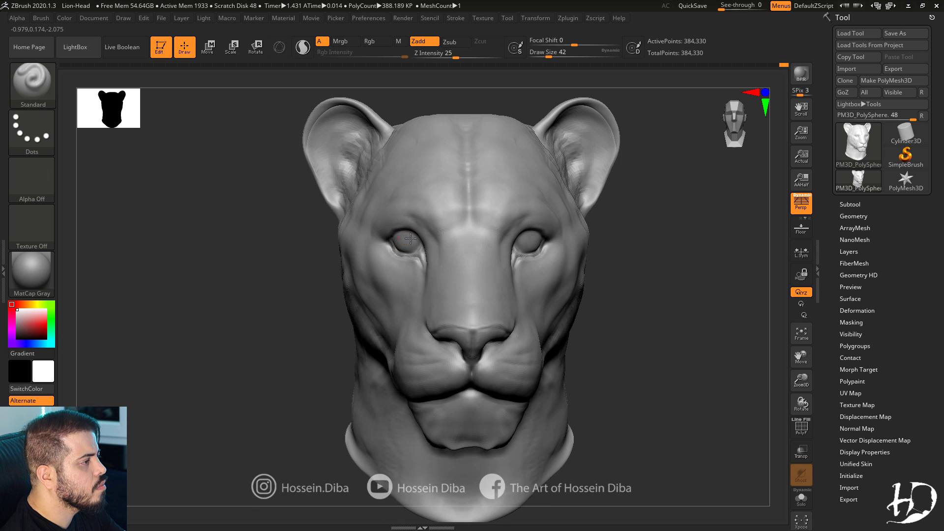
drag(321, 275, 276, 295)
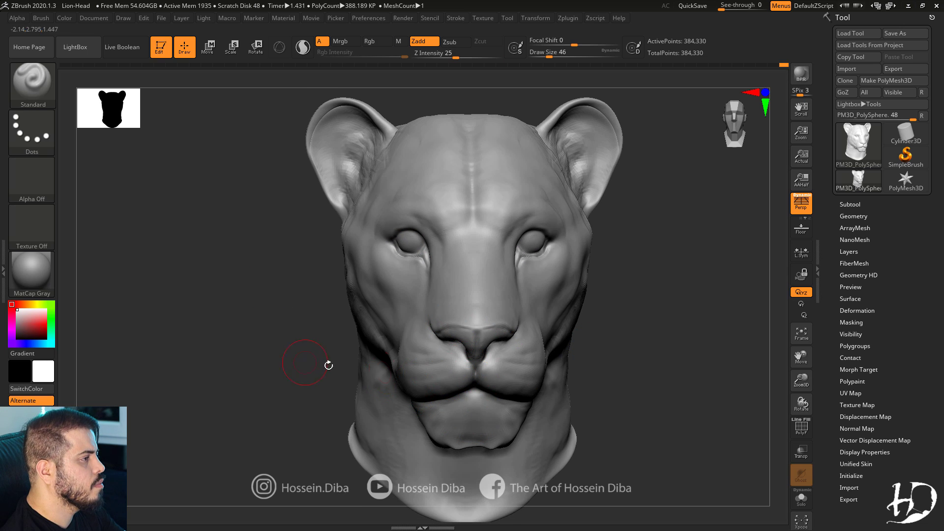
drag(327, 362, 431, 374)
drag(642, 366, 796, 357)
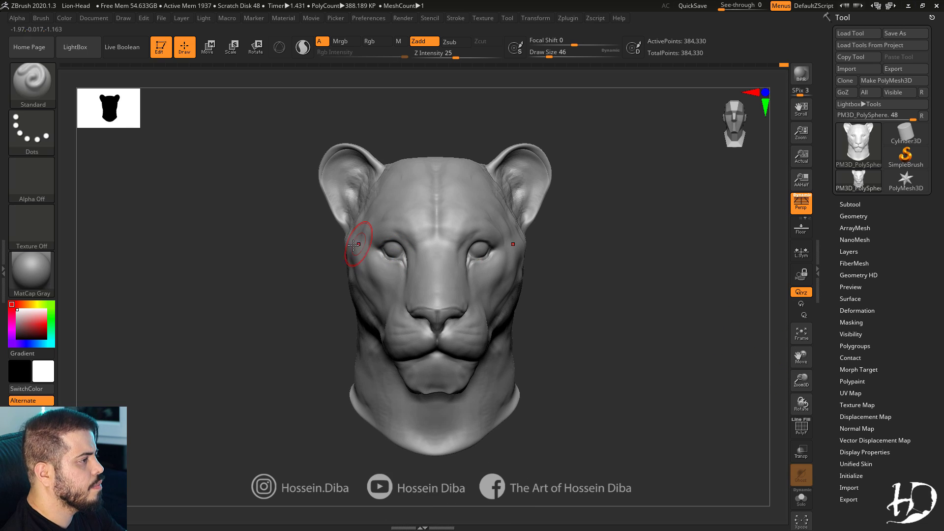
Smooth the chin's lower edge and carve vertical creases into the chin with the DamStandard brush at draw size 26.
alt+drag(709, 309, 723, 346)
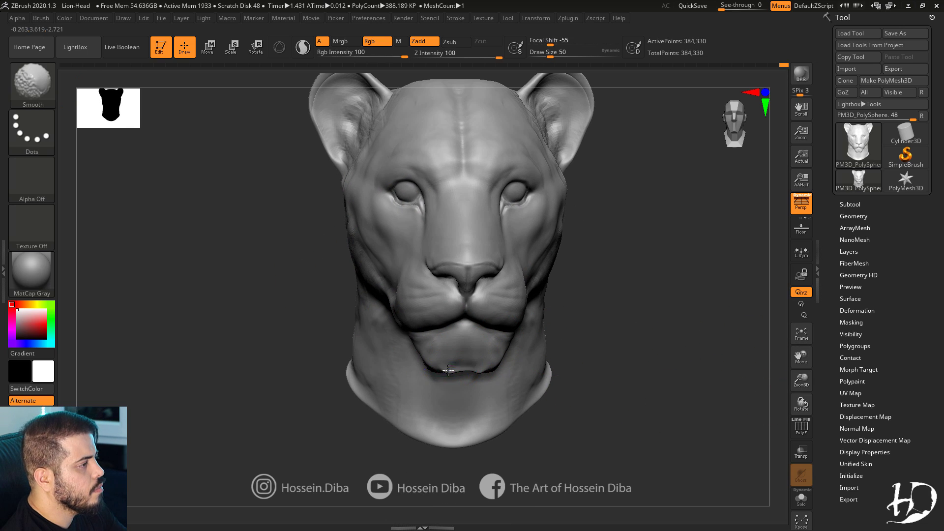
key(b)
click(147, 93)
key(b)
key(d)
key(s)
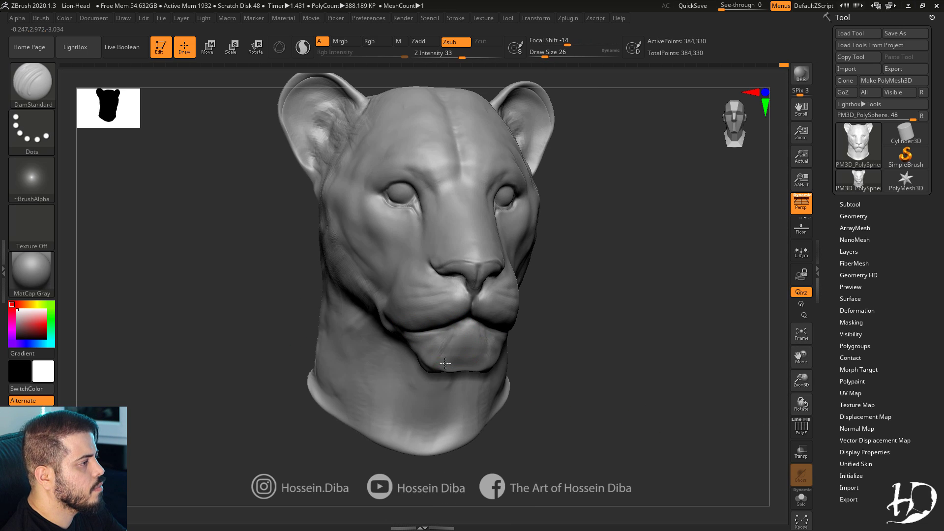
right_drag(445, 363, 474, 342)
right_drag(361, 333, 418, 358)
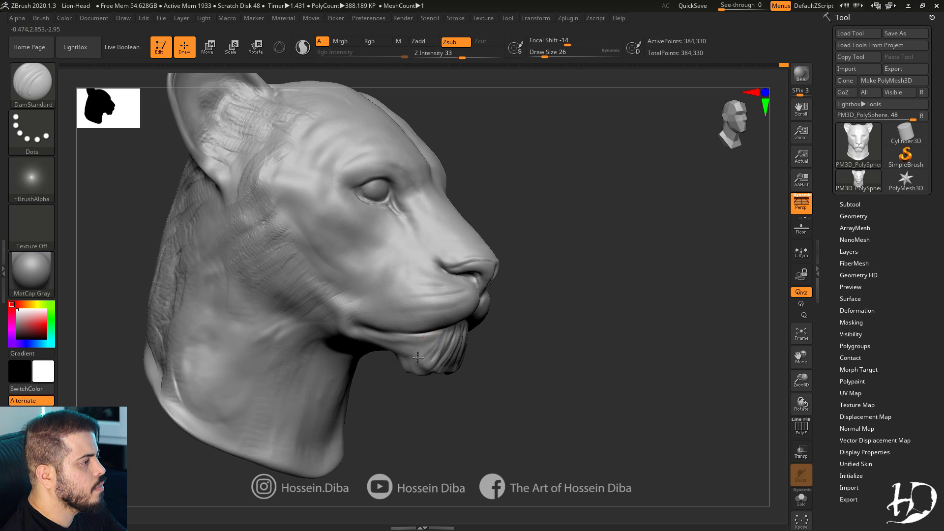
Pull pointed fur tufts from the chin's lower edge with the SnakeHook brush at draw sizes 14 and 30.
right_drag(519, 362, 134, 175)
key(b)
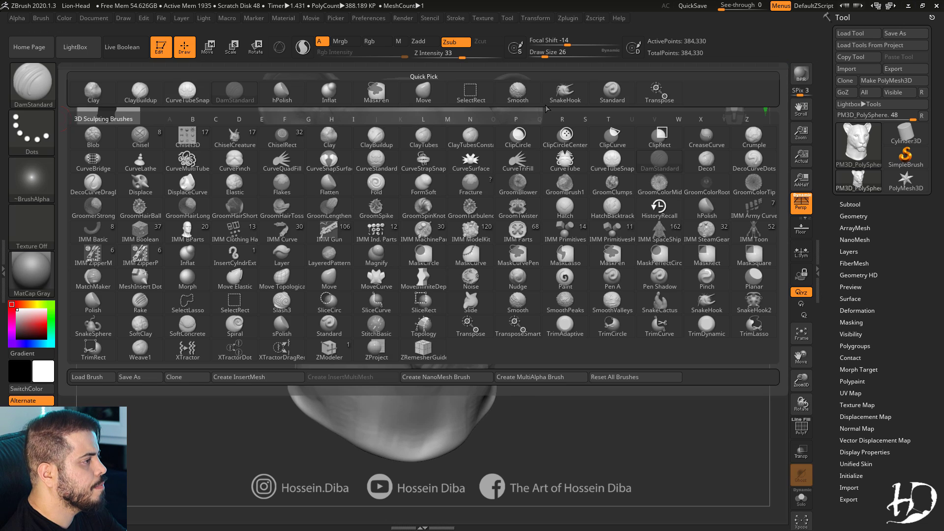
key(s)
key(h)
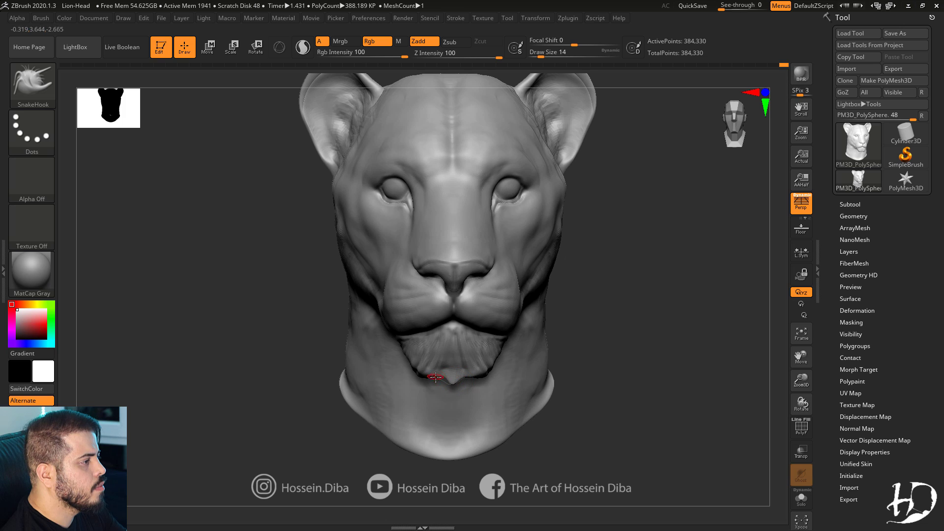
right_drag(435, 377, 527, 400)
right_drag(331, 390, 426, 372)
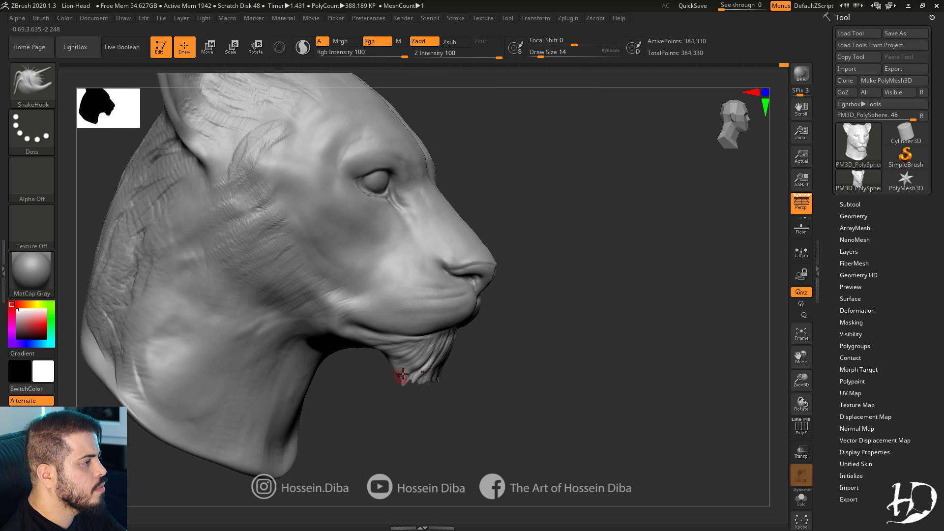
right_drag(513, 375, 400, 372)
right_drag(478, 405, 402, 364)
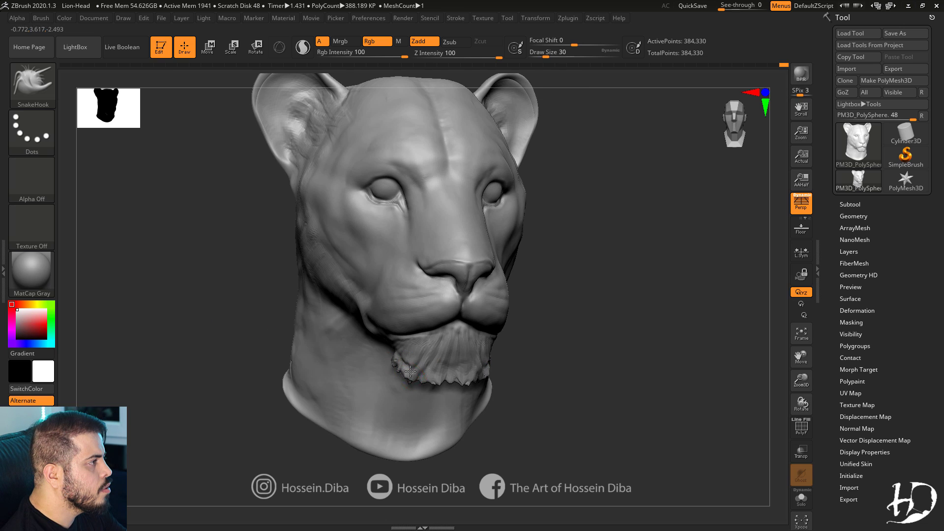
mouse_move(512, 385)
ctrl+right_down()
mouse_move(553, 349)
mouse_move(556, 386)
mouse_move(492, 393)
ctrl+right_up()
Adjust the chin tuft and the brow area with the Move brush at draw sizes between 42 and 58.
key(b)
key(m)
key(v)
drag(419, 363, 426, 369)
mouse_move(497, 389)
right_down()
mouse_move(536, 401)
mouse_move(517, 355)
mouse_move(799, 374)
right_up()
key(bracketright)
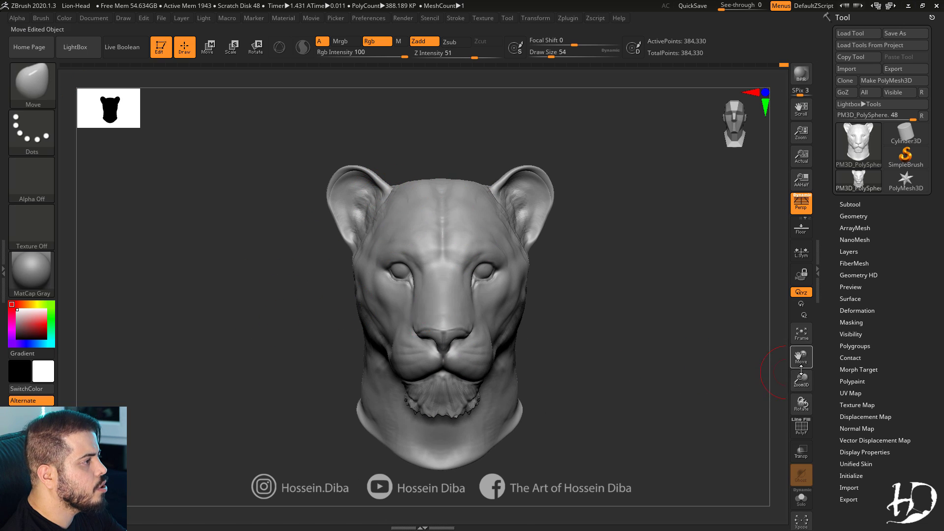
drag(801, 374, 811, 418)
key(bracketleft)
key(bracketleft)
ctrl+right_drag(402, 309, 395, 292)
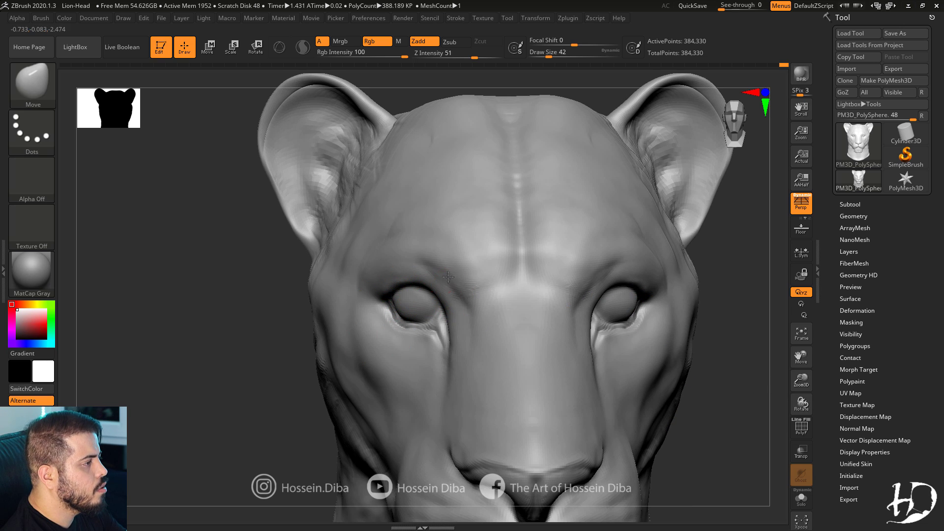
mouse_move(801, 378)
mouse_down()
mouse_move(796, 339)
mouse_move(799, 369)
mouse_up()
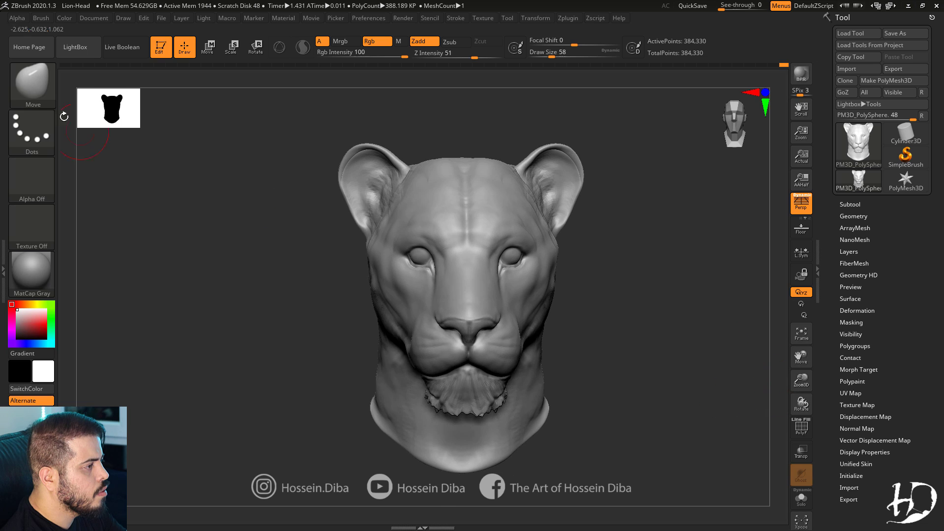
Build up the mane's base volume over the crown with the ClayBuildup brush at draw size 82.
click(33, 84)
click(305, 129)
drag(688, 286, 747, 339)
mouse_move(623, 283)
shift+mouse_down()
mouse_move(598, 276)
mouse_move(801, 358)
mouse_move(787, 418)
mouse_move(772, 433)
shift+mouse_up()
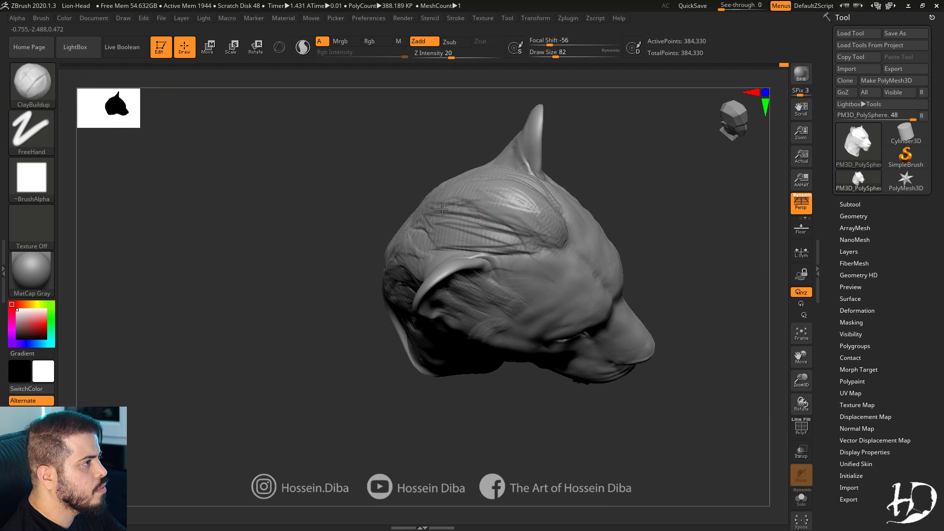
mouse_move(442, 210)
mouse_down()
mouse_move(702, 359)
mouse_move(331, 326)
mouse_move(422, 221)
mouse_move(551, 239)
mouse_move(590, 275)
mouse_move(458, 254)
mouse_move(320, 278)
mouse_up()
drag(327, 324, 445, 278)
mouse_move(296, 325)
mouse_down()
mouse_move(213, 284)
mouse_move(310, 245)
mouse_move(347, 317)
mouse_up()
drag(802, 381, 795, 391)
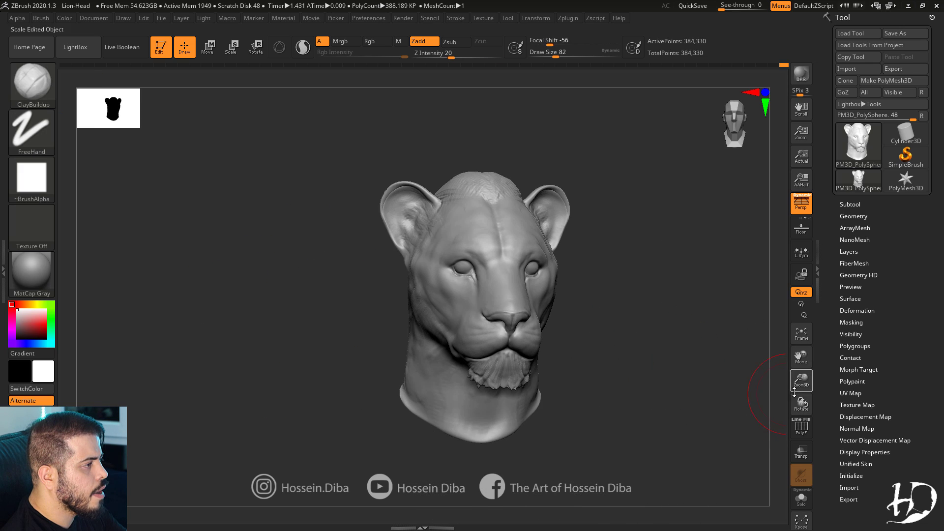
Add fur volume inside and in front of the ears with the ClayBuildup brush at draw size 38.
drag(329, 327, 358, 309)
drag(397, 246, 408, 220)
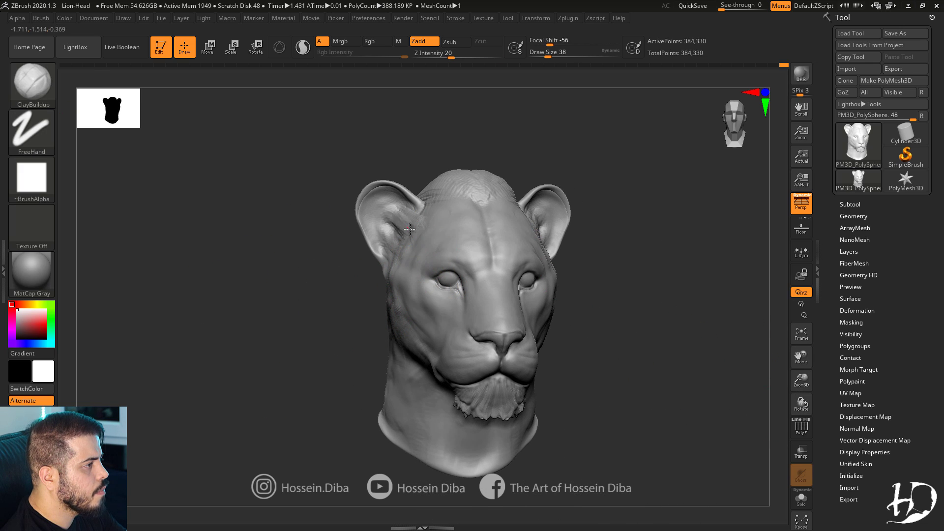
drag(301, 331, 353, 322)
drag(271, 344, 301, 339)
Build up thick mane clumps behind the cheeks and down the neck with the ClayBuildup brush at draw size 78.
key(bracketright)
key(bracketright)
key(bracketright)
key(bracketright)
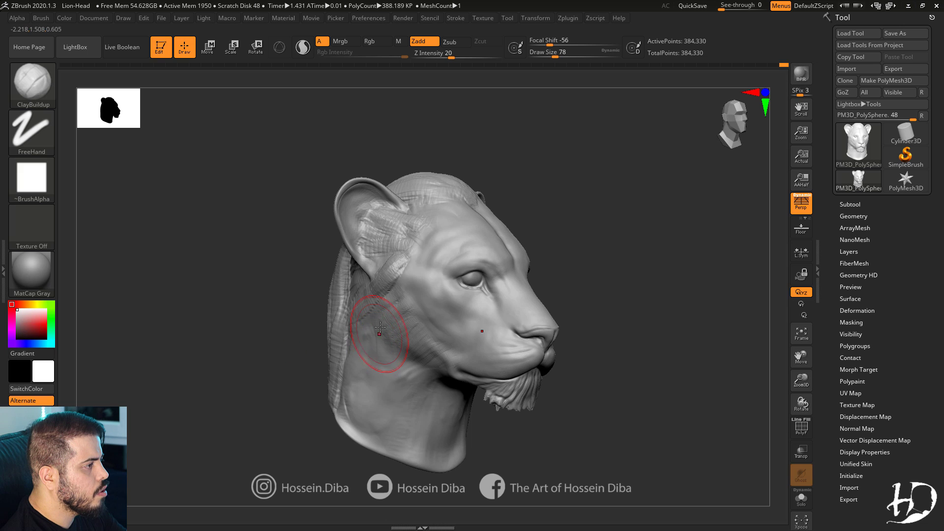
mouse_move(376, 342)
mouse_down()
mouse_move(364, 292)
mouse_move(343, 345)
mouse_up()
drag(384, 346, 357, 409)
mouse_move(312, 362)
mouse_down()
mouse_move(277, 370)
mouse_move(298, 370)
mouse_up()
mouse_move(418, 367)
mouse_down()
mouse_move(437, 445)
mouse_move(434, 398)
mouse_up()
drag(557, 445, 515, 444)
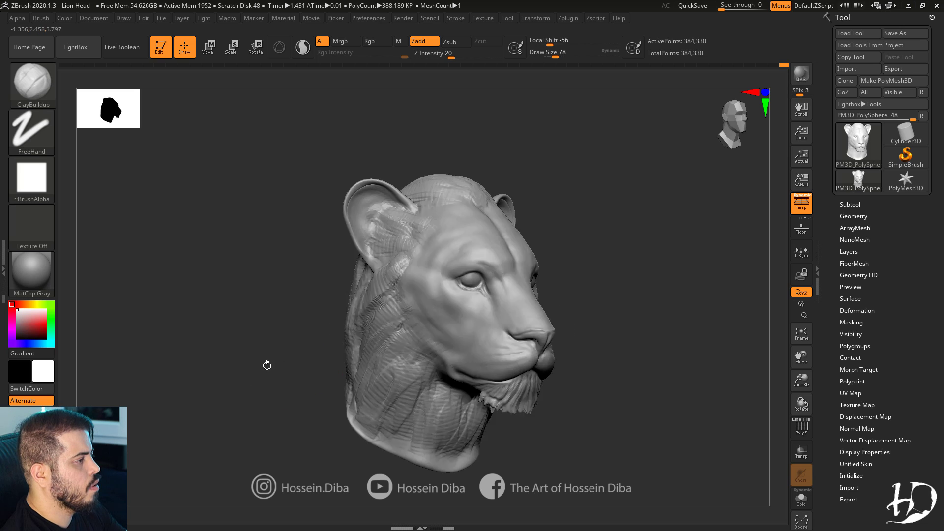
drag(267, 365, 381, 330)
drag(431, 399, 378, 371)
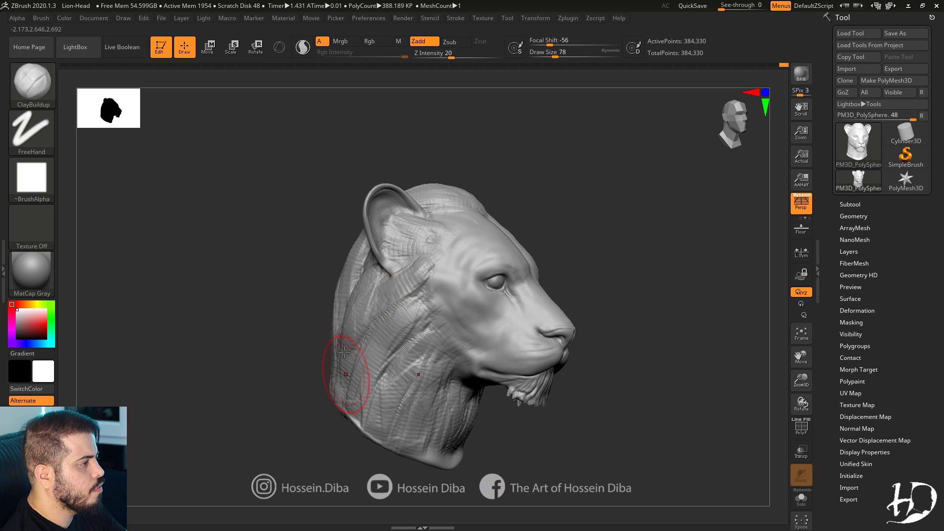
Smooth the crown and reshape the overall mane silhouette with the Move brush at draw size 210.
mouse_move(295, 221)
mouse_down()
mouse_move(210, 200)
mouse_move(340, 172)
mouse_up()
key(b)
click(376, 93)
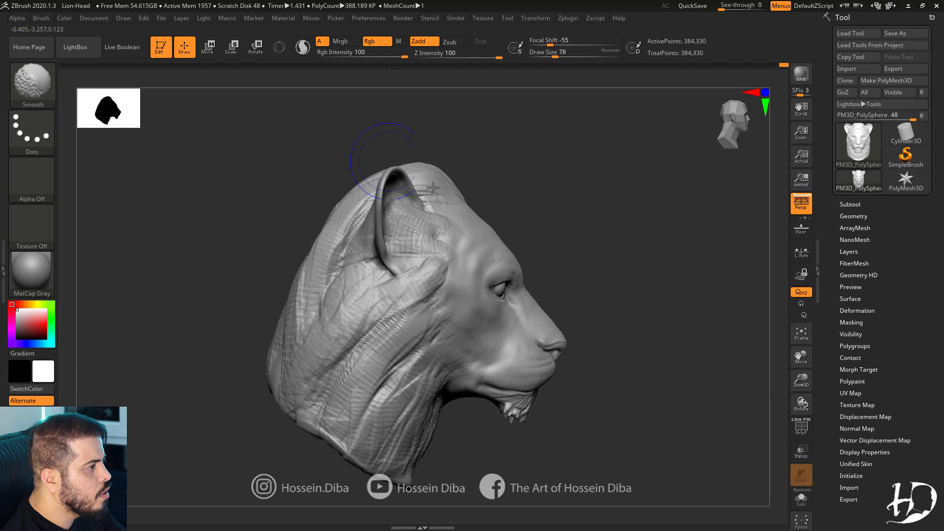
drag(587, 208, 519, 221)
key(])
key(])
key(])
key(])
key(])
key(])
key(])
key(])
key(])
key(])
key(])
key(])
mouse_move(253, 325)
mouse_down()
mouse_move(200, 324)
mouse_move(246, 304)
mouse_up()
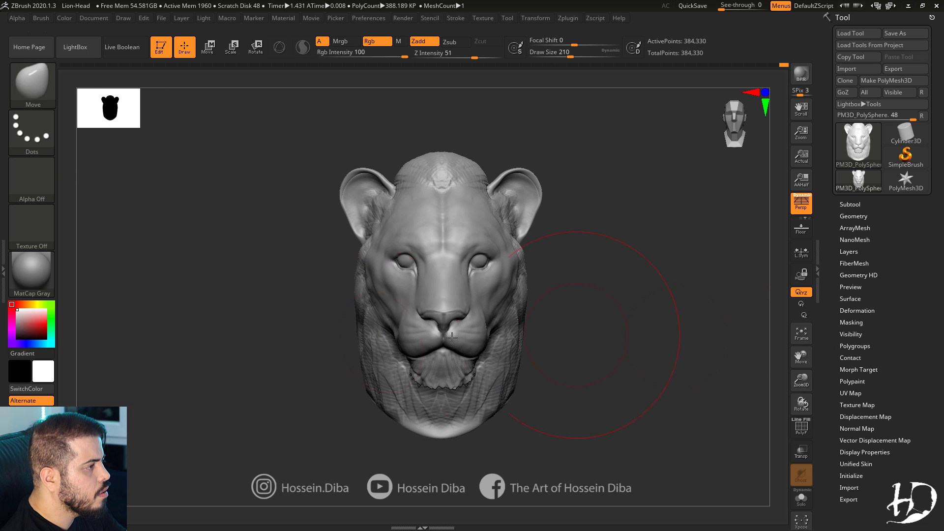
mouse_move(307, 343)
mouse_down()
mouse_move(347, 343)
mouse_move(264, 362)
mouse_move(347, 355)
mouse_up()
drag(260, 329, 562, 323)
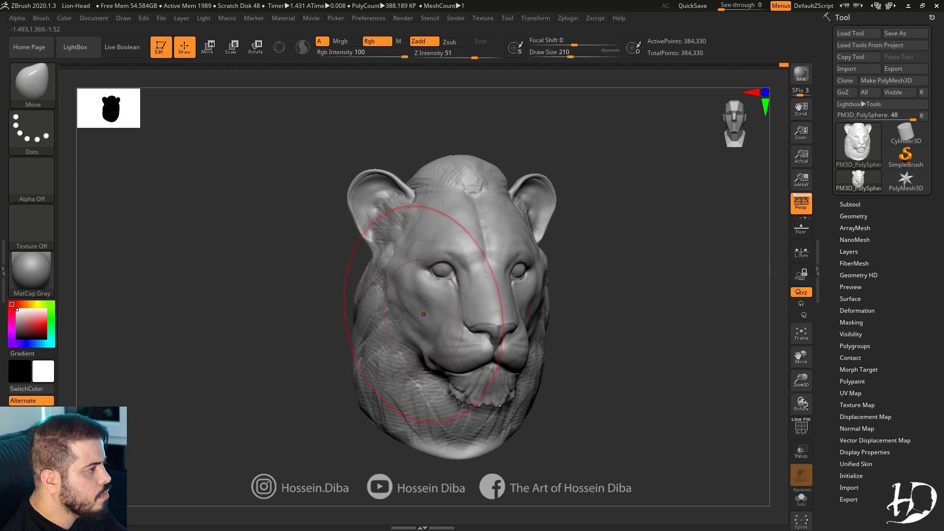
Pull raised hair tufts out of the crown with the SnakeHook brush at draw sizes 94 and 66.
key(b)
key(s)
key(k)
drag(615, 222, 470, 167)
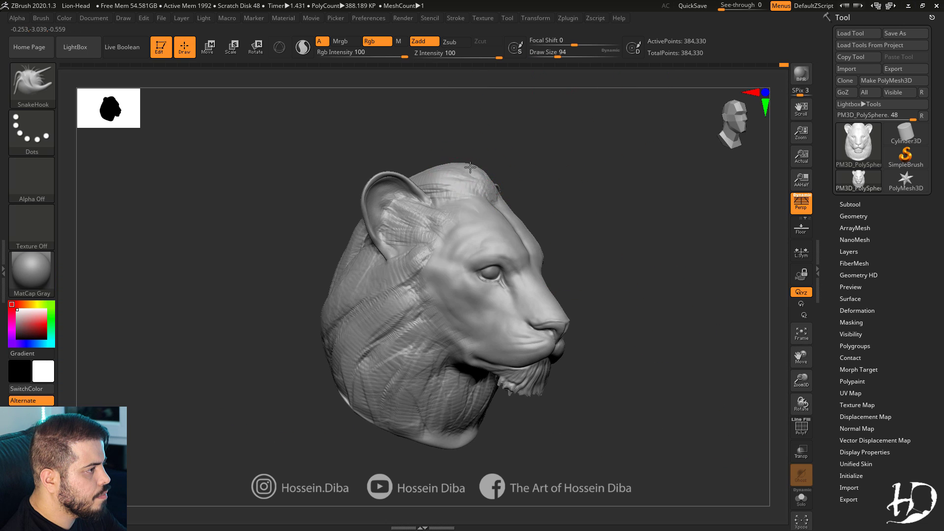
drag(387, 156, 340, 156)
mouse_move(393, 113)
alt+mouse_down()
mouse_move(413, 177)
mouse_move(449, 192)
mouse_move(359, 205)
mouse_move(404, 211)
mouse_move(298, 201)
mouse_move(334, 219)
mouse_move(401, 211)
mouse_move(442, 186)
mouse_move(401, 143)
mouse_move(428, 150)
mouse_move(413, 158)
mouse_move(443, 193)
mouse_move(404, 206)
alt+mouse_up()
key(bracketleft)
key(bracketleft)
key(bracketleft)
key(bracketleft)
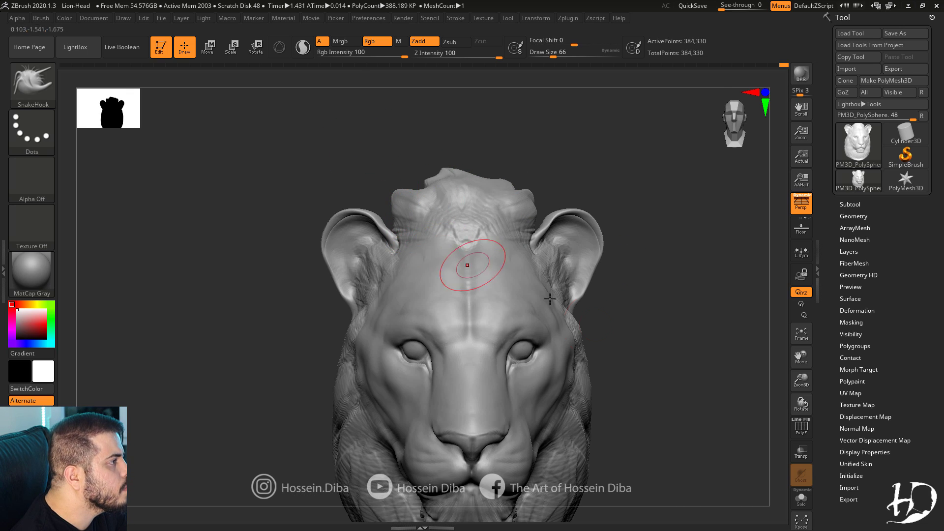
Pull the mane's side and lower neck outline outward with the SnakeHook brush at draw size 142.
drag(549, 299, 327, 364)
mouse_move(290, 301)
mouse_down()
mouse_move(319, 280)
mouse_move(297, 281)
mouse_move(270, 327)
mouse_move(293, 344)
mouse_up()
key(bracketright)
key(bracketright)
key(bracketright)
drag(278, 381, 231, 388)
drag(337, 415, 327, 427)
drag(256, 393, 291, 396)
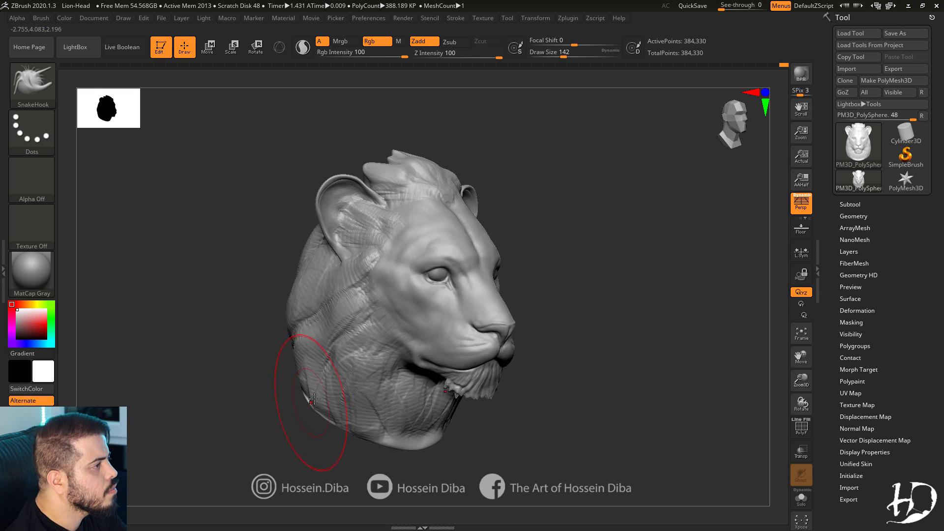
mouse_move(268, 357)
mouse_down()
mouse_move(206, 350)
mouse_move(175, 320)
mouse_move(236, 335)
mouse_up()
Carve hair strands from the hairline up through the crown tufts with the DamStandard brush at draw size 44.
drag(802, 381, 804, 392)
drag(801, 357, 832, 378)
click(33, 84)
click(568, 185)
click(549, 57)
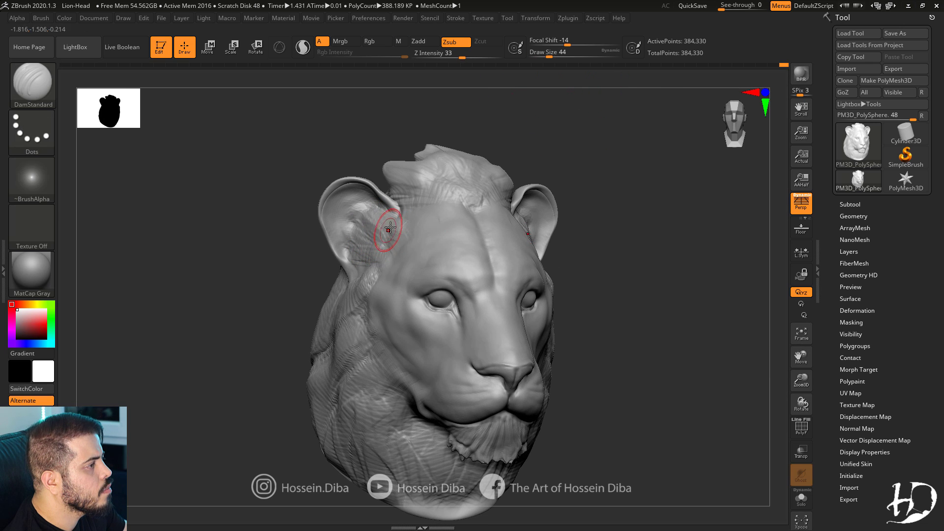
mouse_move(468, 195)
right_down()
mouse_move(428, 162)
mouse_move(463, 202)
right_up()
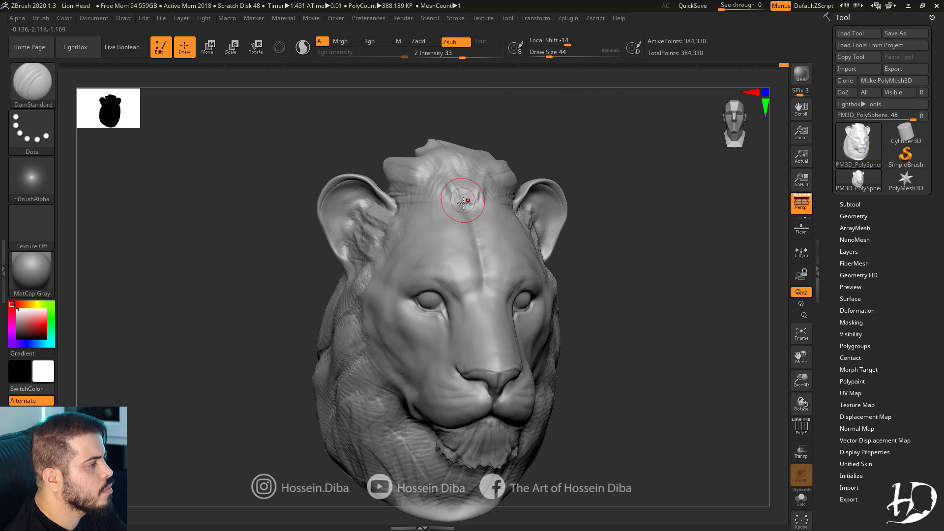
drag(447, 201, 434, 169)
drag(322, 171, 348, 168)
drag(400, 203, 382, 168)
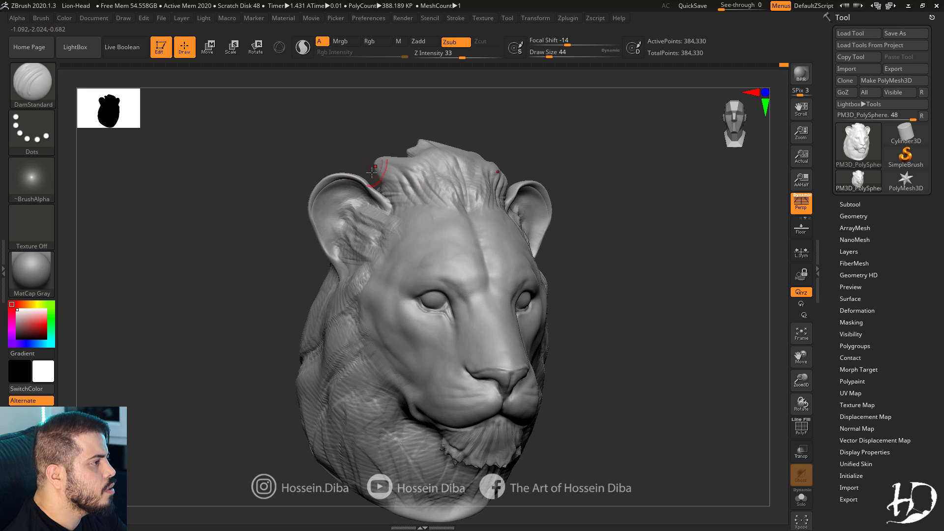
drag(251, 211, 260, 212)
drag(399, 206, 389, 177)
mouse_move(271, 261)
mouse_down()
mouse_move(251, 264)
mouse_move(276, 260)
mouse_up()
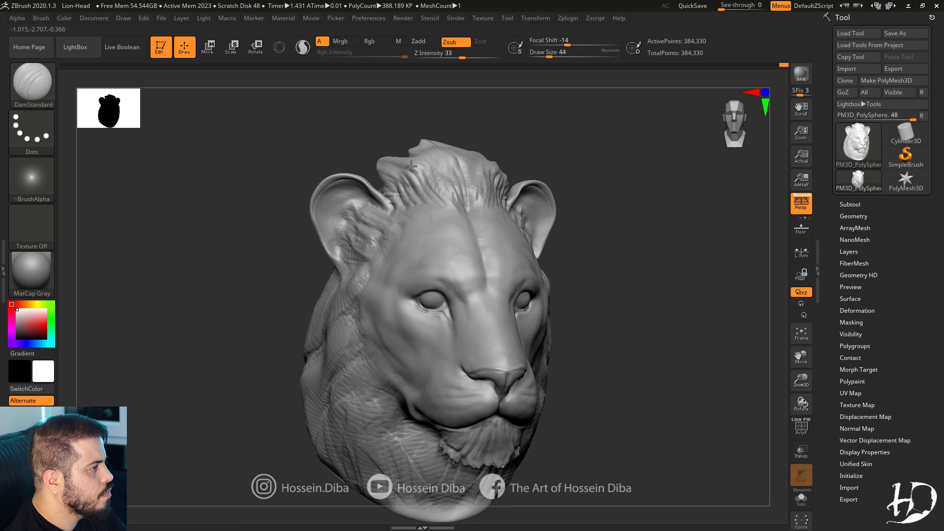
drag(789, 385, 721, 434)
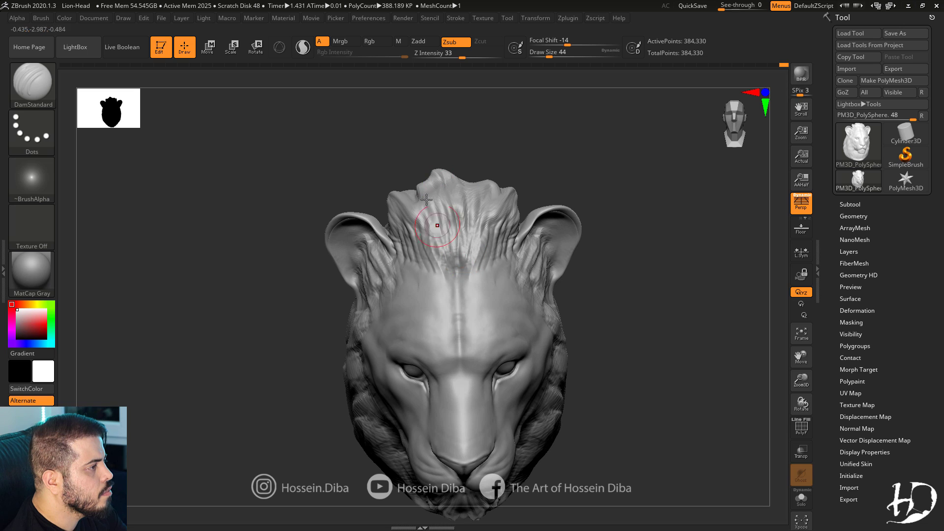
mouse_move(290, 197)
mouse_down()
mouse_move(344, 182)
mouse_move(285, 172)
mouse_move(295, 216)
mouse_up()
Reshape the crown tufts' outline with the Move brush at draw size 44.
click(33, 85)
click(427, 95)
drag(300, 211, 355, 225)
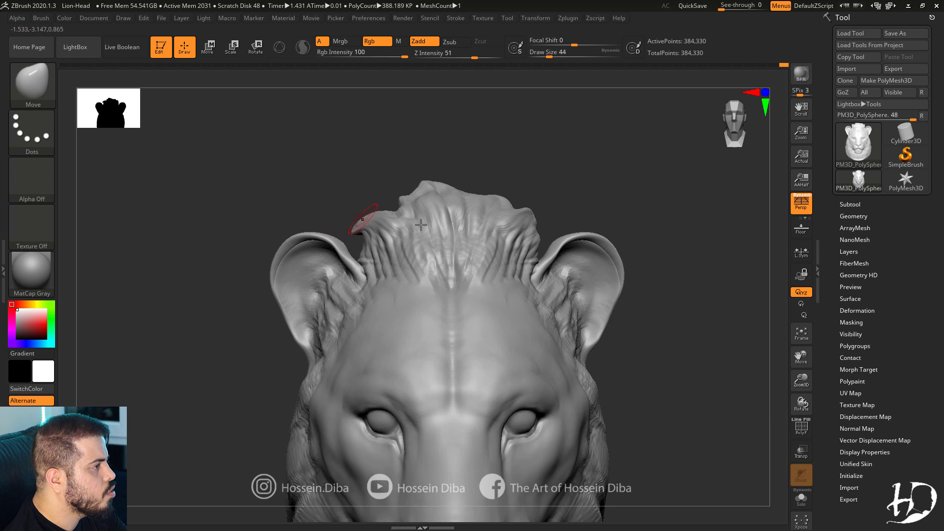
drag(592, 204, 533, 214)
drag(798, 379, 615, 244)
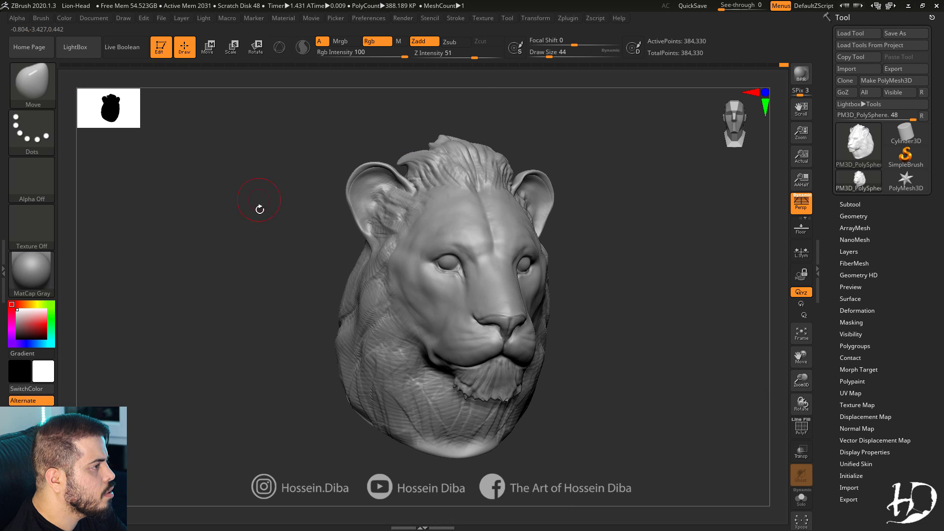
Carve flowing hair strands into the mane behind the cheeks and ears with the DamStandard brush at draw sizes 28 to 40.
key(b)
key(d)
key(s)
drag(265, 310, 324, 313)
drag(281, 356, 345, 353)
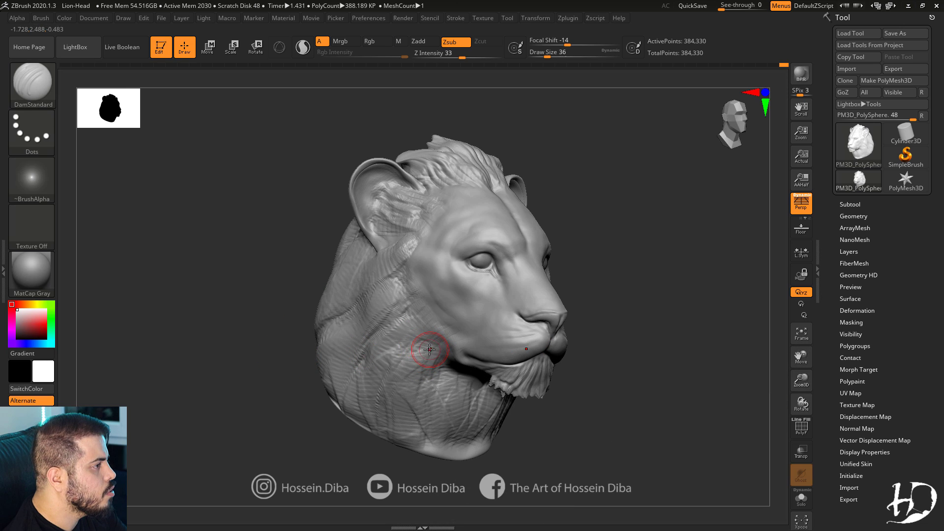
drag(416, 329, 377, 363)
drag(248, 345, 296, 345)
drag(415, 268, 369, 286)
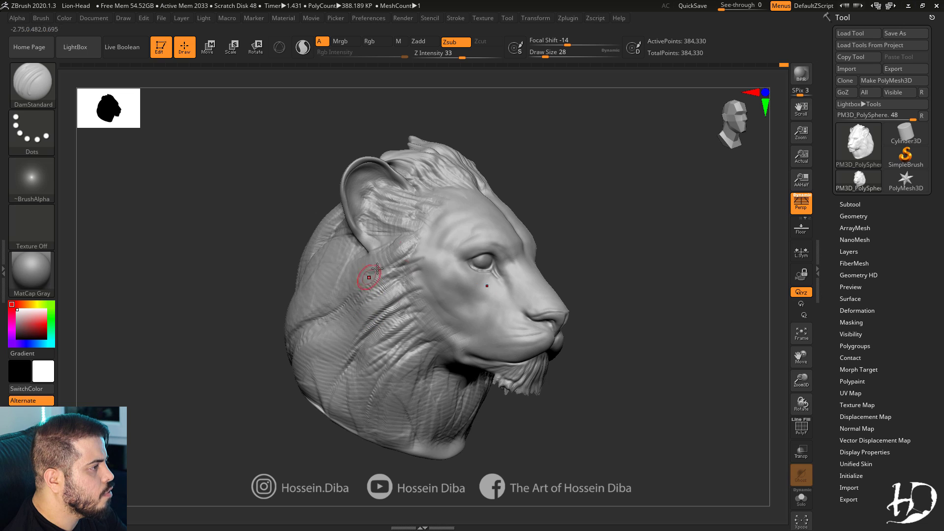
mouse_move(273, 294)
mouse_down()
mouse_move(227, 299)
mouse_move(255, 308)
mouse_up()
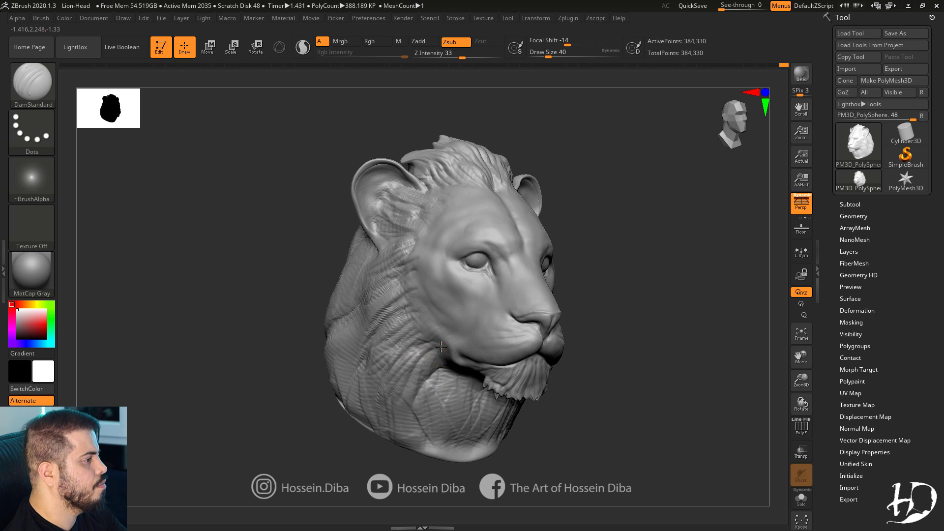
drag(532, 433, 759, 366)
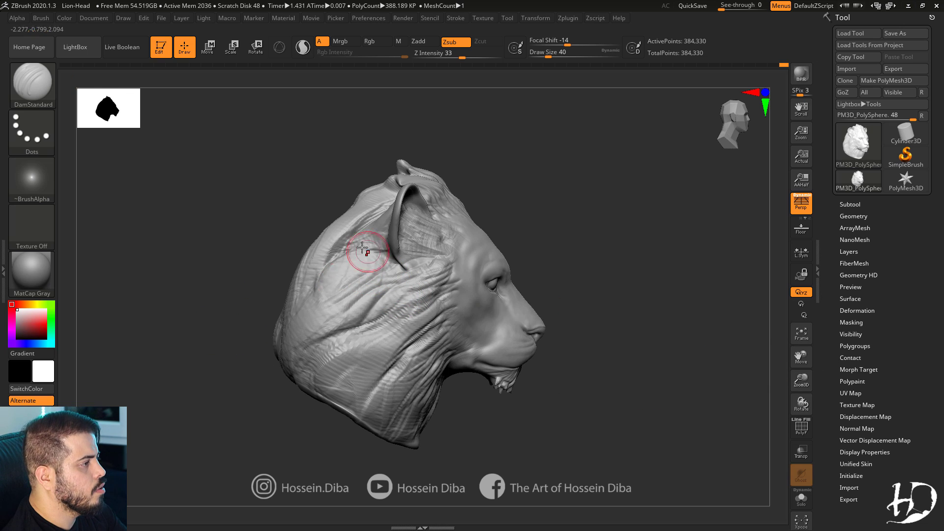
drag(305, 312, 368, 270)
right_drag(399, 341, 394, 373)
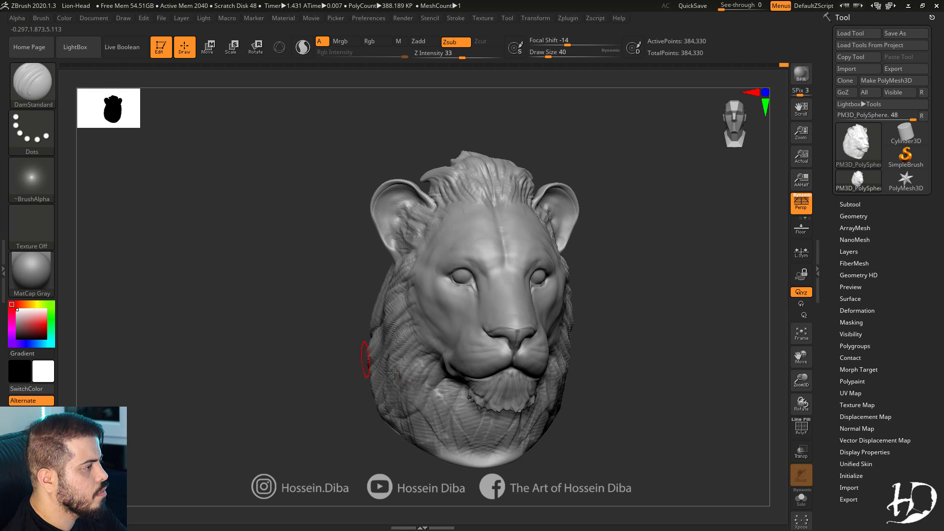
right_drag(313, 383, 375, 359)
Smooth the mane, the crown hair and the ear fur with the Smooth brush at draw size 88.
right_drag(429, 407, 434, 395)
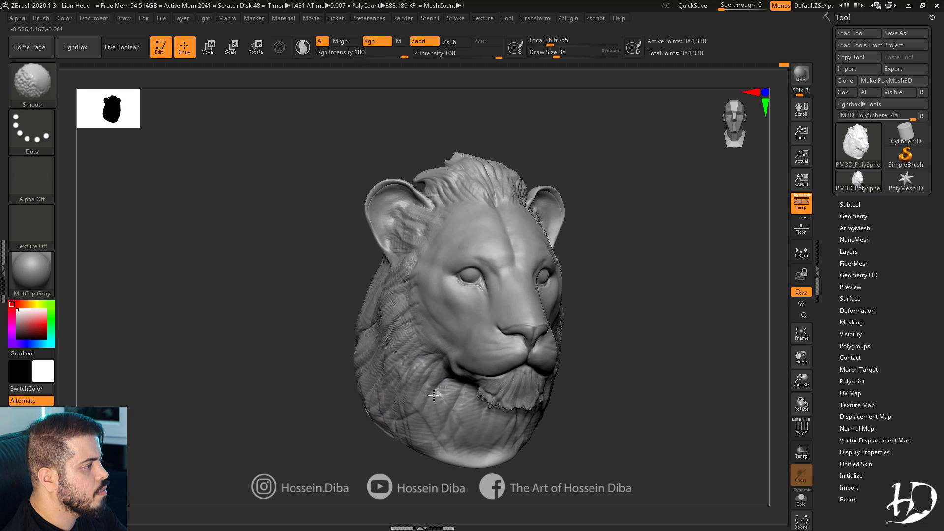
right_drag(394, 280, 371, 273)
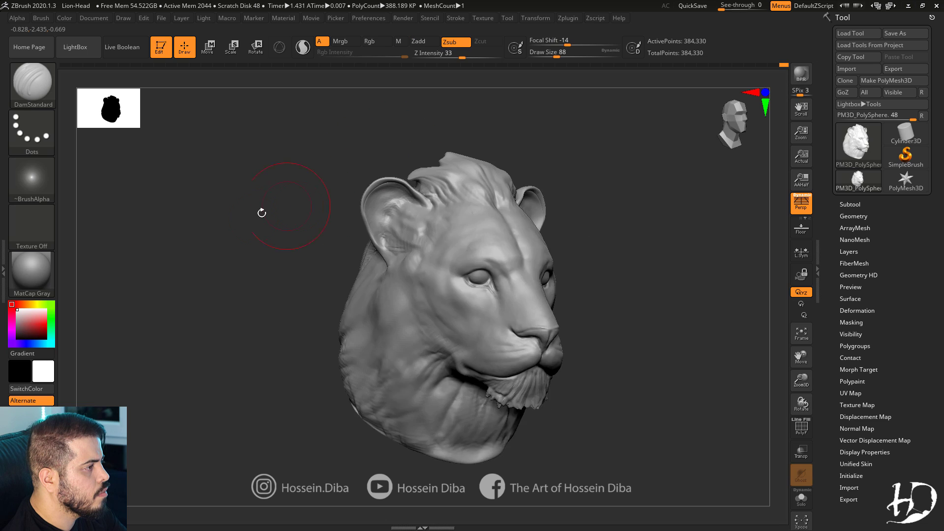
right_drag(261, 210, 299, 268)
shift+drag(301, 377, 320, 353)
mouse_move(590, 394)
shift+right_down()
mouse_move(565, 400)
mouse_move(579, 440)
mouse_move(652, 419)
shift+right_up()
right_drag(257, 206, 295, 215)
shift+drag(350, 190, 375, 224)
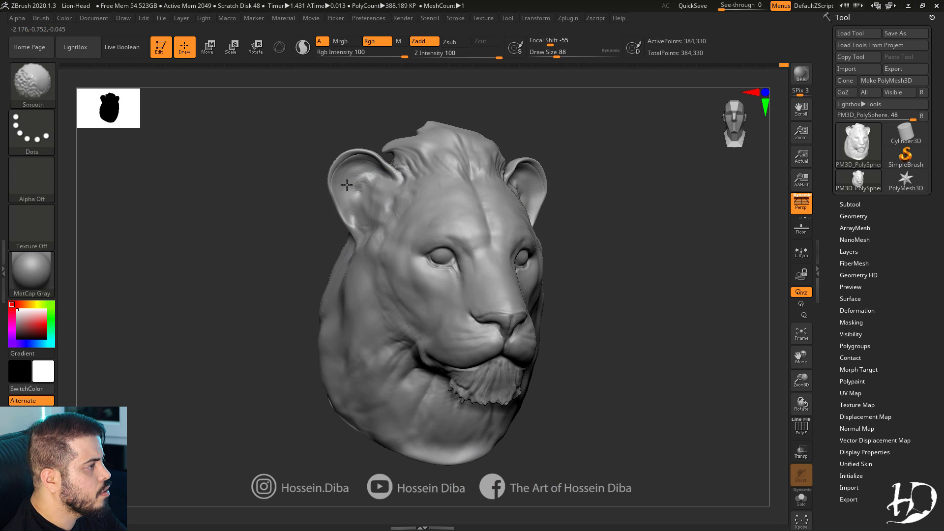
Pull the top of the crown hair upward with the SnakeHook brush at draw size 60.
right_drag(165, 327, 180, 333)
mouse_move(757, 350)
right_down()
mouse_move(654, 359)
mouse_move(645, 386)
mouse_move(639, 314)
right_up()
mouse_move(639, 315)
ctrl+right_down()
mouse_move(603, 276)
mouse_move(608, 331)
ctrl+right_up()
key(b)
key(s)
key(h)
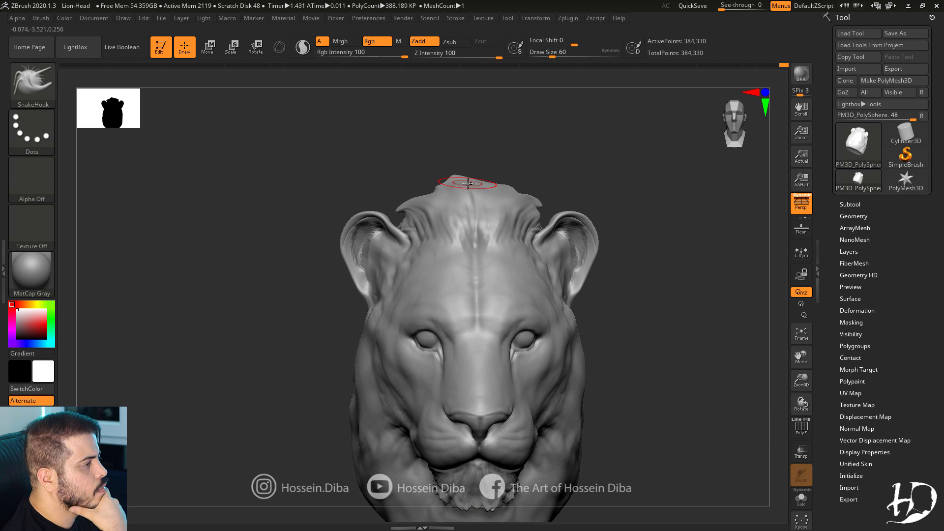
mouse_move(468, 184)
right_down()
mouse_move(466, 169)
mouse_move(528, 189)
mouse_move(430, 177)
right_up()
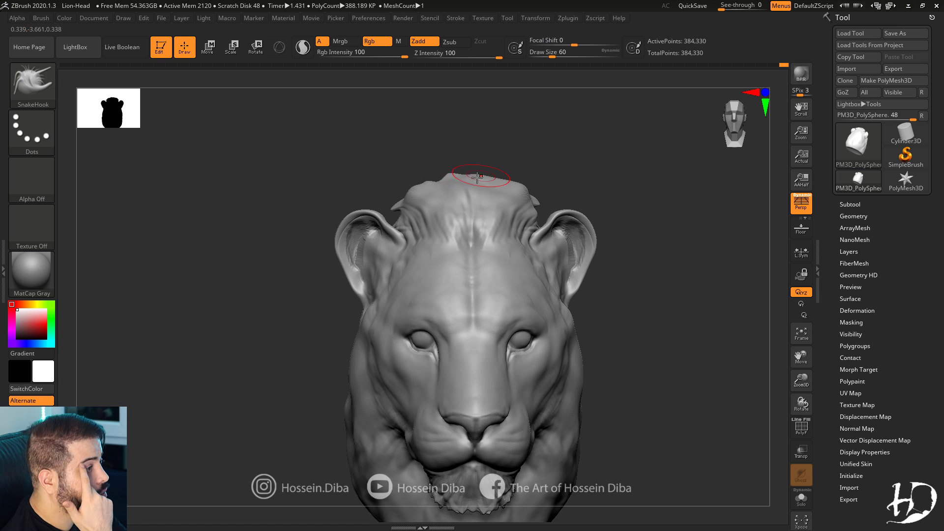
drag(798, 374, 799, 428)
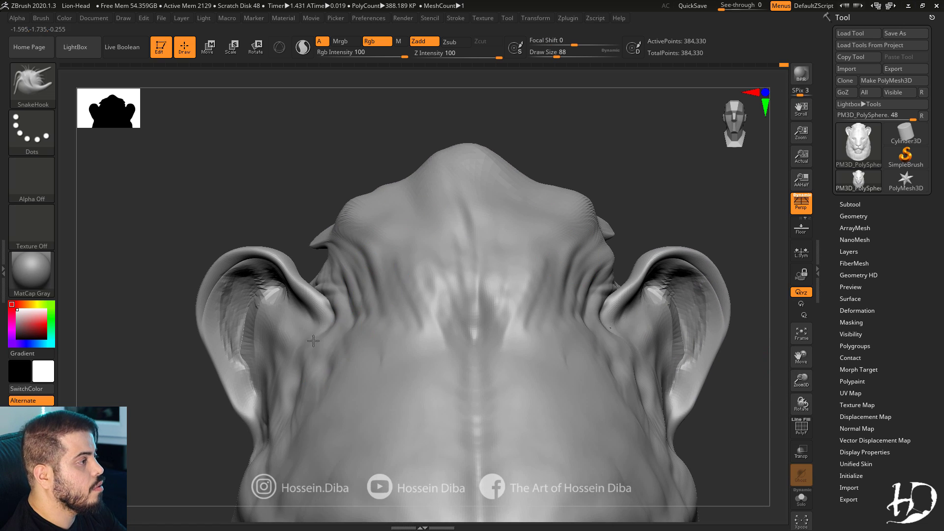
Pull pointed fur tufts outward from the inner edge of the ears with the SnakeHook brush at draw sizes 28 to 48.
ctrl+right_drag(313, 341, 319, 295)
alt+right_drag(319, 373, 344, 305)
right_drag(344, 305, 393, 293)
right_drag(315, 231, 355, 225)
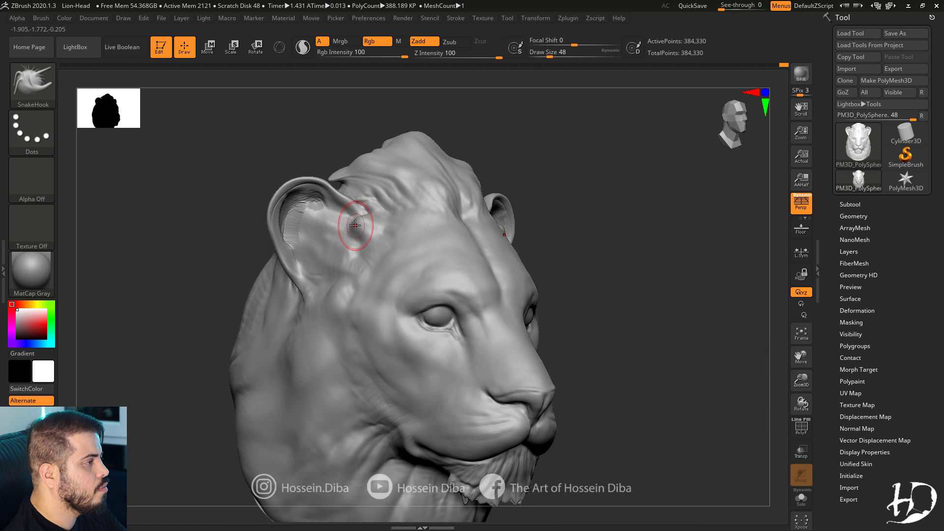
drag(192, 255, 221, 256)
drag(647, 297, 586, 295)
drag(350, 243, 327, 240)
drag(344, 257, 323, 253)
drag(206, 271, 226, 270)
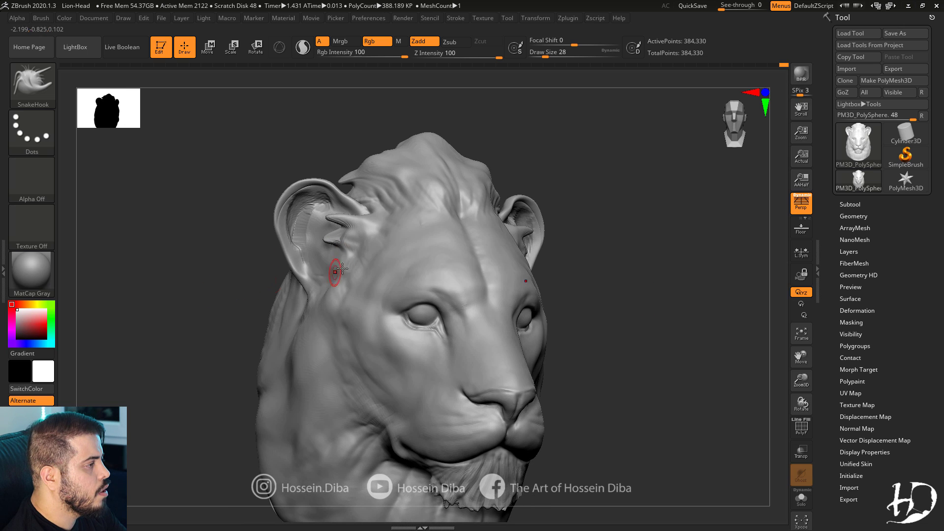
drag(335, 272, 323, 272)
alt+right_drag(229, 306, 251, 270)
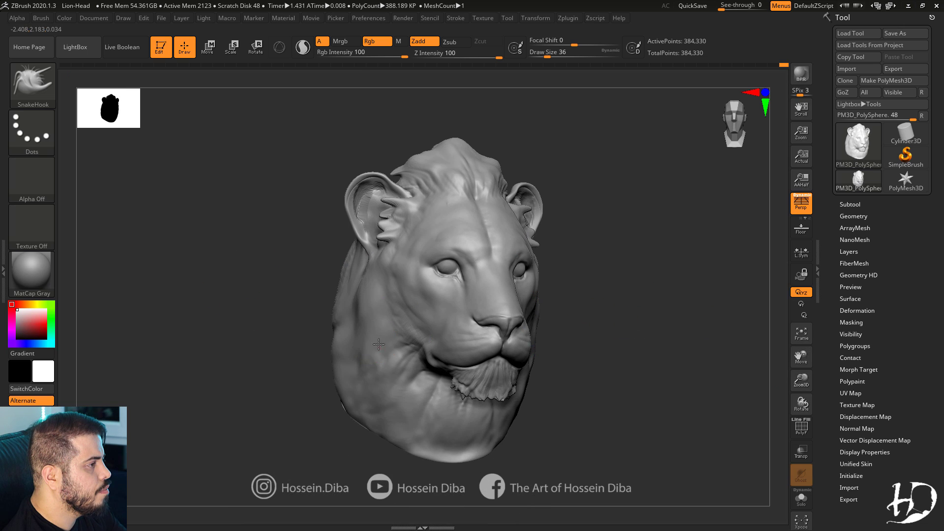
Pull the mane beside the cheeks into a hanging lock with the SnakeHook brush at draw sizes 36 to 72.
drag(379, 345, 368, 371)
mouse_move(264, 372)
mouse_down()
mouse_move(357, 371)
mouse_move(366, 385)
mouse_up()
drag(569, 392, 250, 344)
key(])
drag(368, 322, 362, 334)
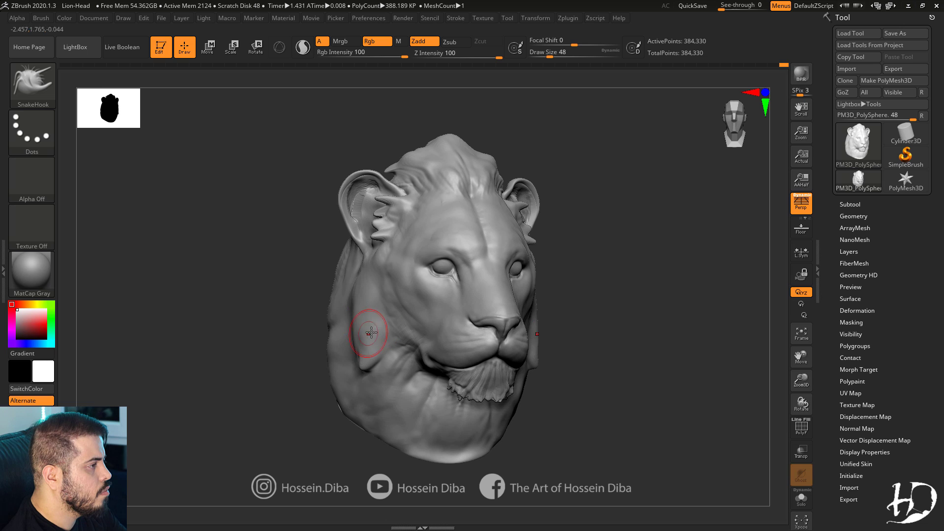
drag(262, 322, 238, 316)
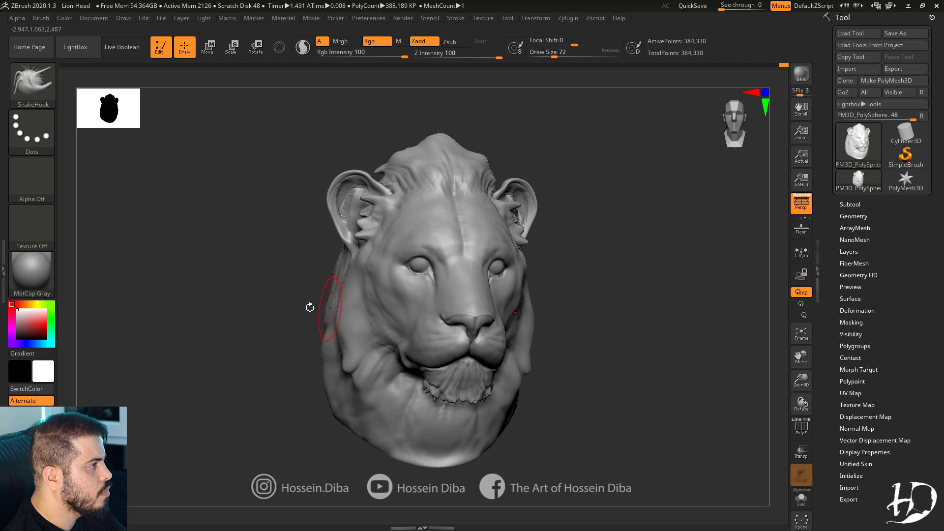
right_drag(310, 307, 374, 315)
right_drag(341, 348, 276, 295)
Smooth the fur tufts at the inner edge of the ears with the Smooth brush at draw size 40.
ctrl+right_drag(275, 295, 282, 320)
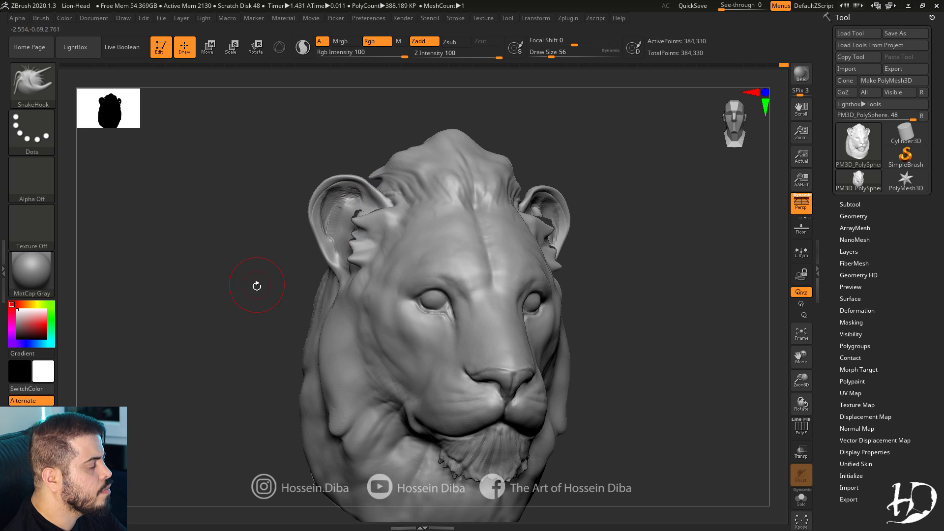
ctrl+right_drag(673, 309, 673, 364)
key([)
key([)
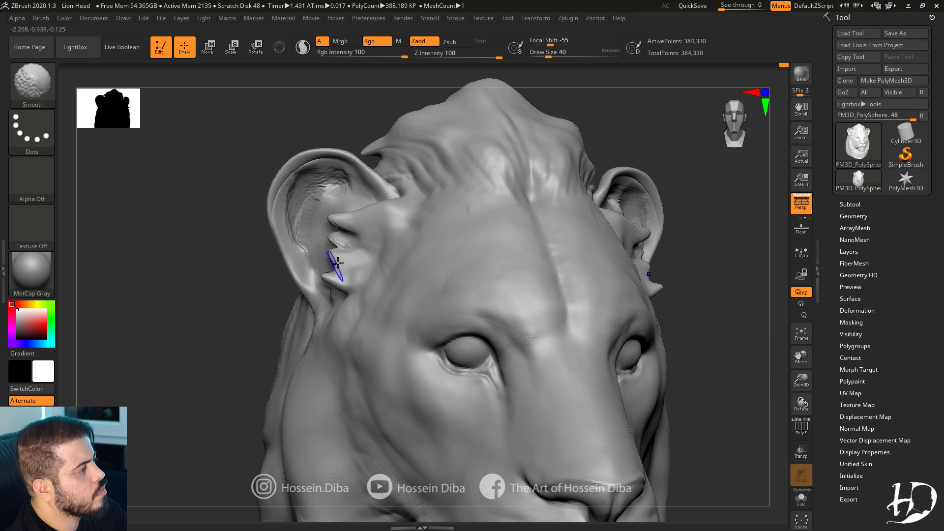
key(])
right_drag(450, 369, 440, 305)
Pull pointed tufts out of the crown's top and sides with the SnakeHook brush at draw size 52.
ctrl+right_drag(440, 305, 388, 195)
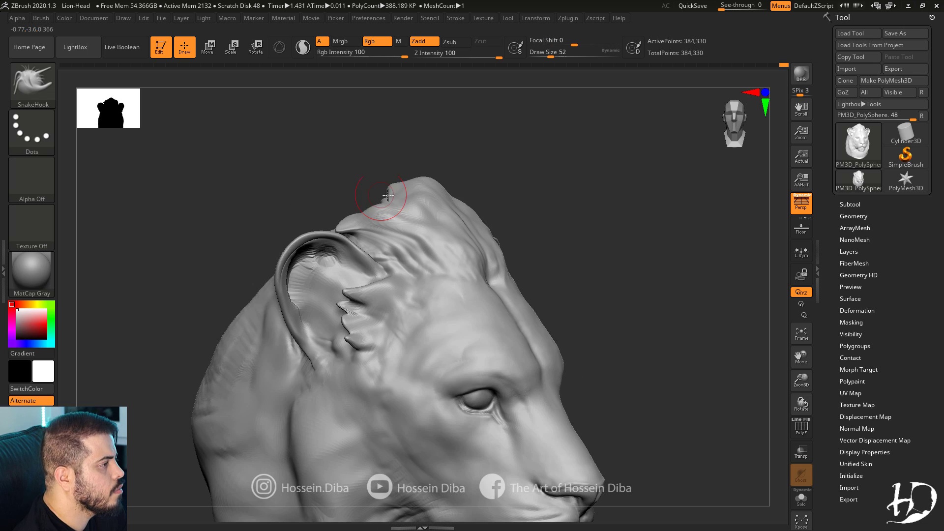
mouse_move(267, 195)
right_down()
mouse_move(306, 177)
mouse_move(374, 177)
right_up()
drag(395, 188, 380, 177)
mouse_move(345, 168)
shift+right_down()
mouse_move(285, 170)
mouse_move(395, 170)
mouse_move(429, 143)
mouse_move(411, 147)
mouse_move(401, 202)
mouse_move(352, 192)
mouse_move(421, 166)
shift+right_up()
key(ctrl)
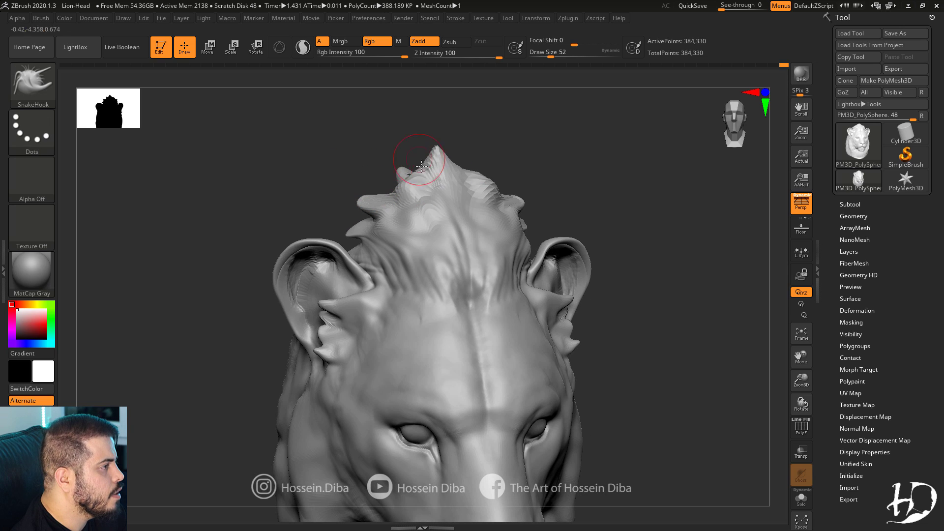
key(f)
shift+right_drag(759, 312, 733, 302)
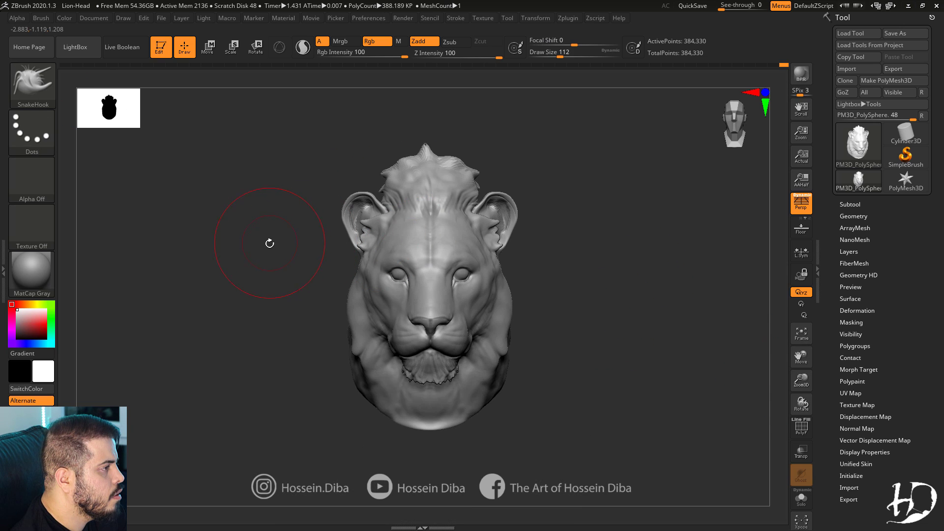
Reshape the outline of the mane behind the cheeks with the SnakeHook brush at draw size 176.
right_drag(270, 242, 406, 247)
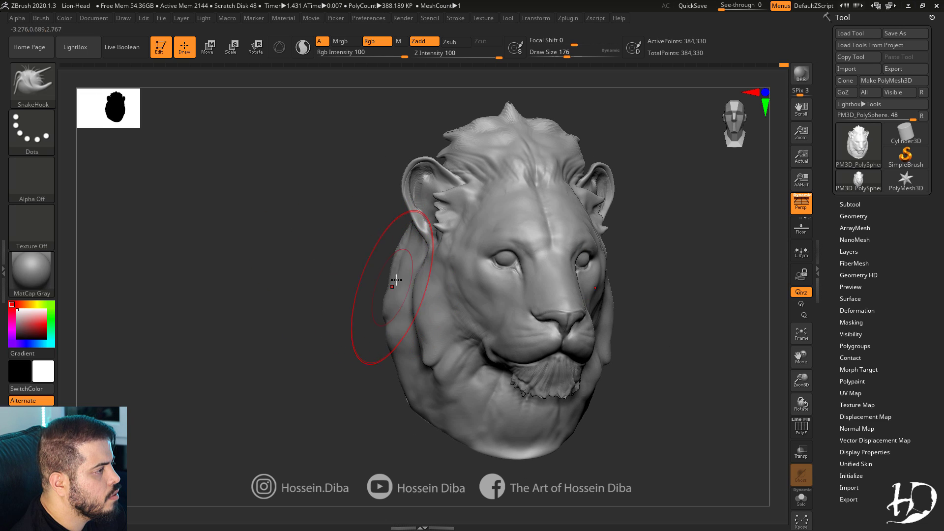
mouse_move(396, 280)
right_down()
mouse_move(317, 231)
mouse_move(312, 217)
mouse_move(275, 275)
mouse_move(224, 323)
mouse_move(255, 393)
right_up()
alt+right_drag(699, 315, 649, 384)
Smooth the crown's spikes and reshape the tufts at its back with the SnakeHook brush at draw sizes up to 108.
drag(566, 53, 548, 53)
right_drag(350, 130, 361, 132)
shift+drag(437, 162, 436, 173)
right_drag(393, 160, 420, 174)
right_drag(354, 170, 418, 172)
drag(548, 55, 559, 54)
right_drag(340, 162, 377, 182)
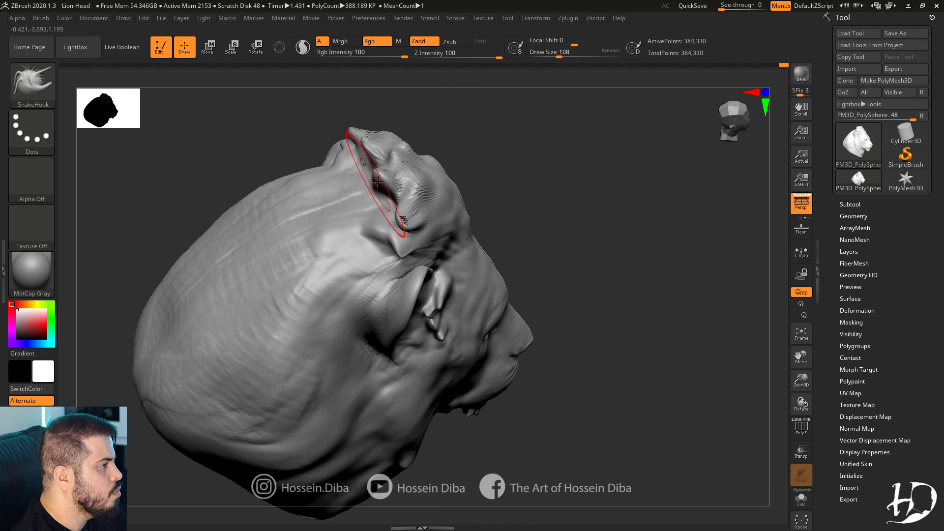
Even out the crown hair into a broader outline and remesh the head at a higher density.
shift+right_drag(535, 227, 402, 169)
ctrl+right_drag(590, 275, 585, 197)
right_drag(566, 310, 747, 314)
right_drag(344, 160, 403, 156)
mouse_move(315, 187)
right_down()
mouse_move(185, 190)
mouse_move(256, 197)
right_up()
drag(445, 377, 447, 391)
mouse_move(221, 232)
right_down()
mouse_move(190, 258)
mouse_move(192, 315)
right_up()
Adjust the shape of the ears and nearby crown hair with the Move brush at draw sizes 88 to 104.
key(b)
click(394, 97)
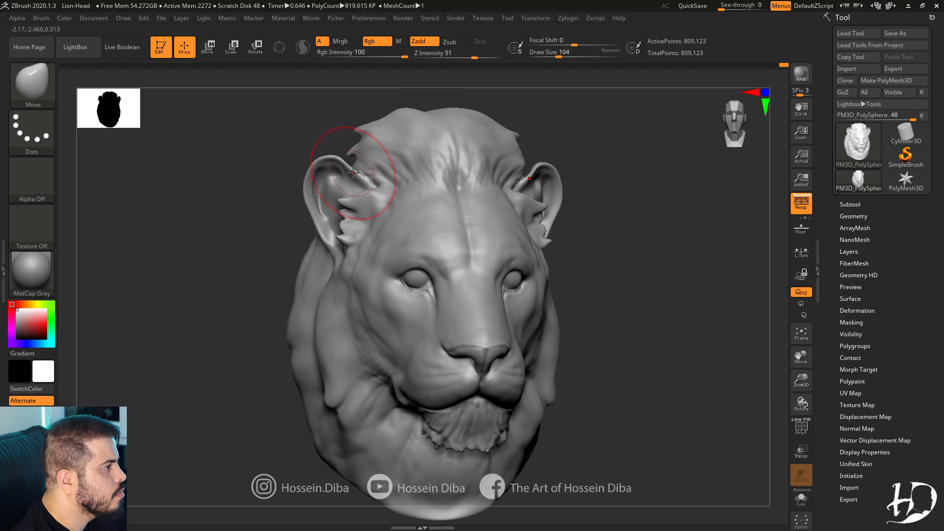
mouse_move(356, 169)
right_down()
mouse_move(259, 217)
mouse_move(287, 211)
right_up()
Thicken the ear rims with the Inflat brush at draw size 88 and Z intensity 10.
key(b)
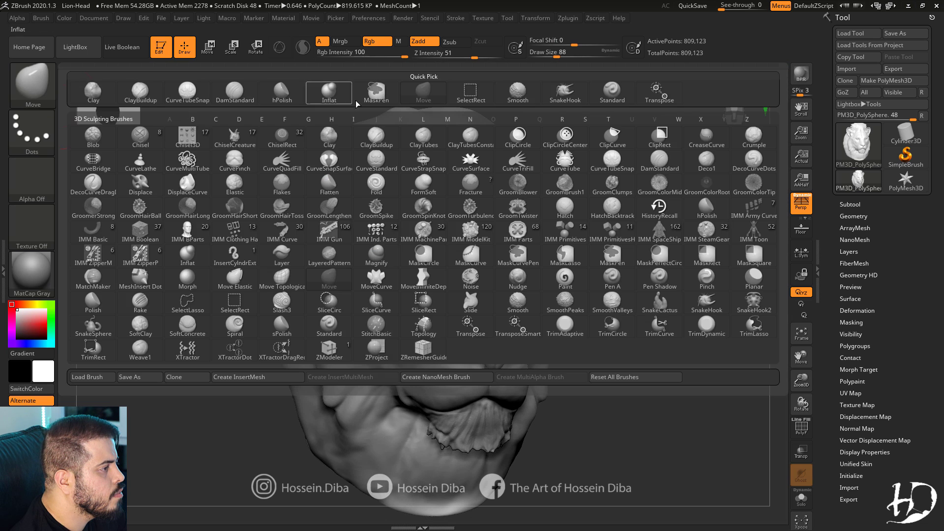
key(i)
key(n)
drag(322, 156, 304, 181)
ctrl+right_drag(737, 379, 737, 338)
right_drag(737, 338, 694, 335)
mouse_move(561, 313)
right_down()
mouse_move(645, 316)
mouse_move(649, 374)
right_up()
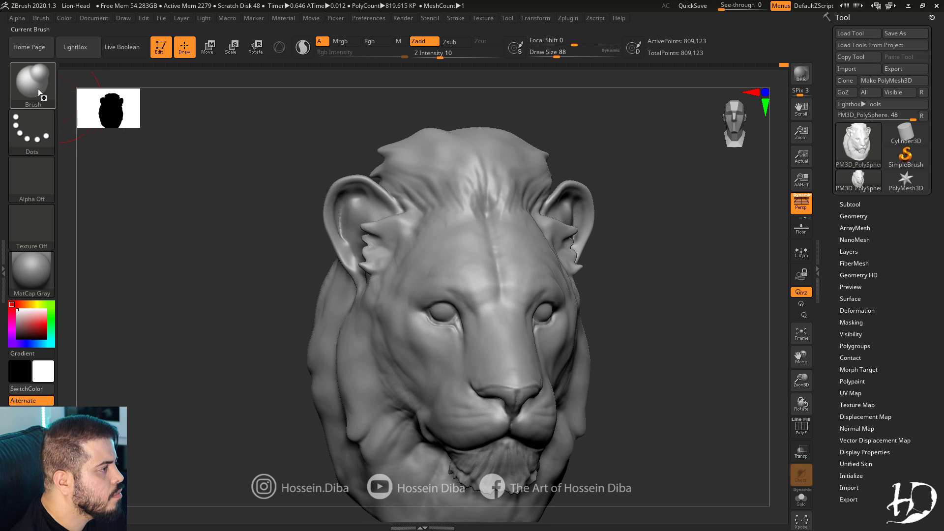
Carve fine hair strands into the ear tufts and hairline with the DamStandard brush at draw size 28.
key(b)
key(d)
key(s)
key([)
key([)
key([)
key([)
key([)
mouse_move(331, 231)
right_down()
mouse_move(464, 201)
mouse_move(450, 209)
right_up()
mouse_move(396, 185)
right_down()
mouse_move(423, 226)
mouse_move(641, 364)
mouse_move(410, 226)
mouse_move(363, 320)
mouse_move(786, 375)
mouse_move(348, 307)
right_up()
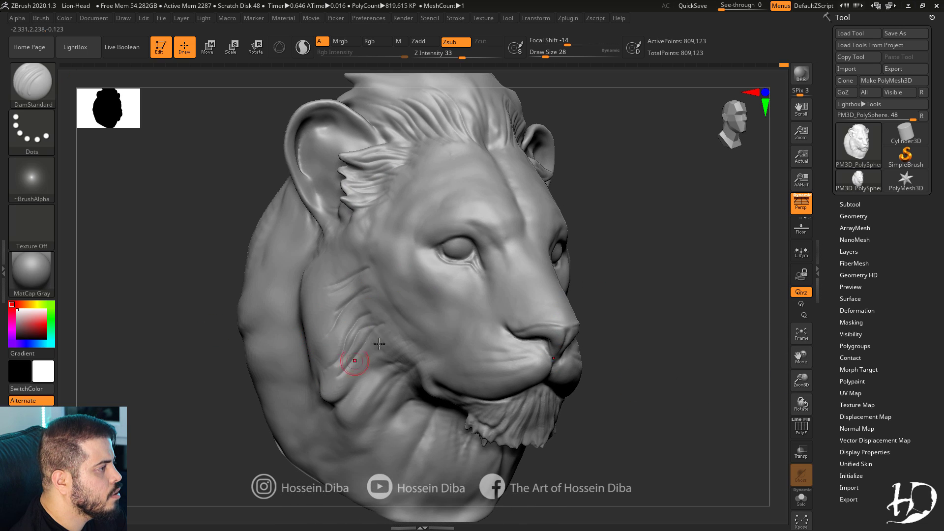
Carve dense flowing strands down the mane beside the cheeks with the DamStandard brush at draw size 28.
right_drag(350, 273, 325, 293)
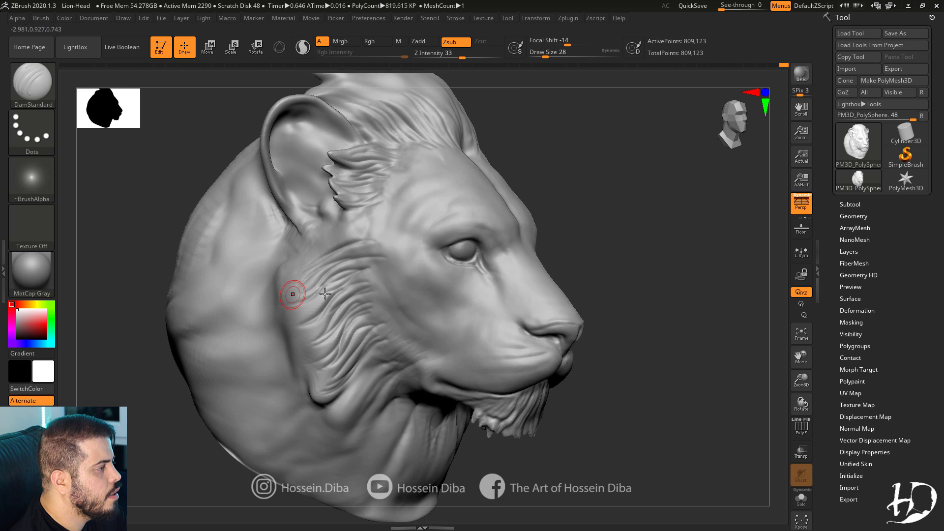
right_drag(334, 337, 360, 371)
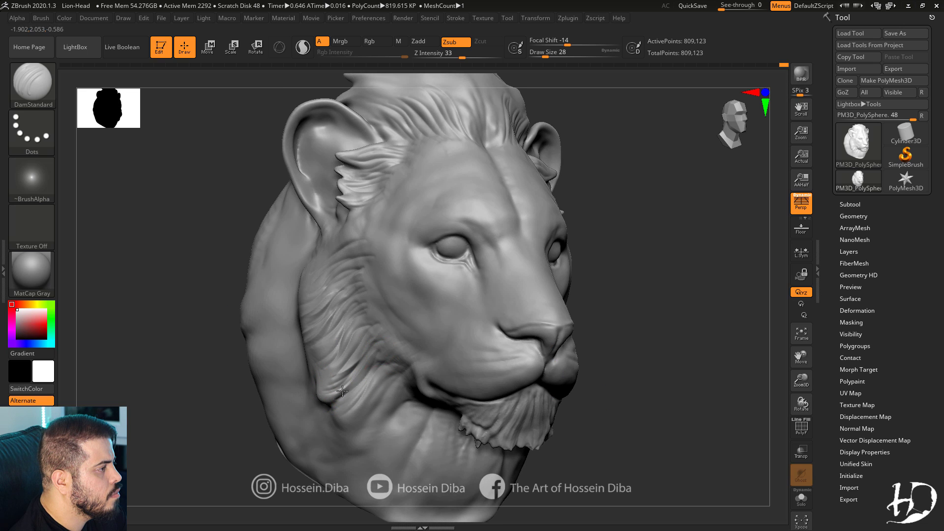
drag(343, 391, 354, 400)
mouse_move(354, 399)
right_down()
mouse_move(194, 318)
mouse_move(360, 237)
right_up()
Extend the carved strands from the cheek mane down toward the throat with the DamStandard brush at draw size 28.
ctrl+right_drag(800, 401, 763, 362)
mouse_move(762, 362)
right_down()
mouse_move(723, 323)
mouse_move(313, 253)
mouse_move(241, 251)
right_up()
alt+right_drag(744, 396, 738, 363)
right_drag(738, 364, 699, 393)
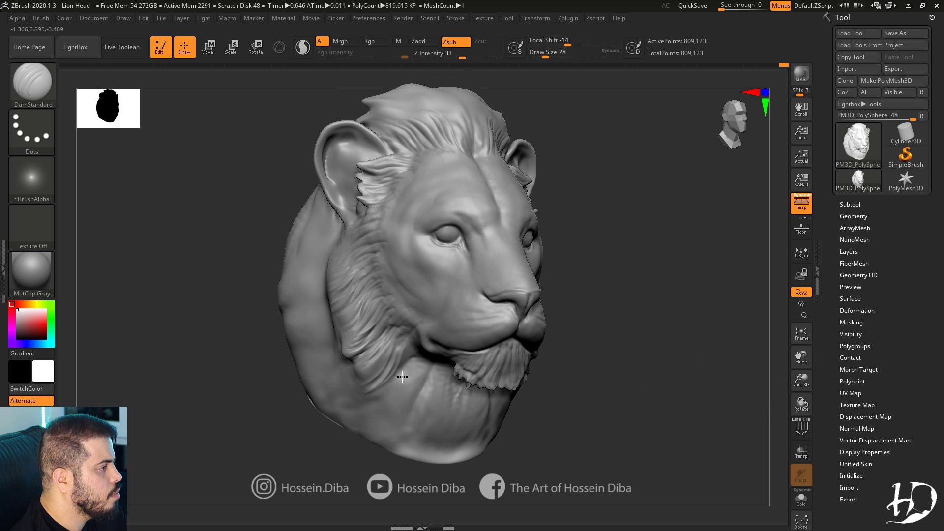
right_drag(403, 377, 370, 340)
right_drag(332, 419, 345, 374)
alt+right_drag(664, 285, 656, 364)
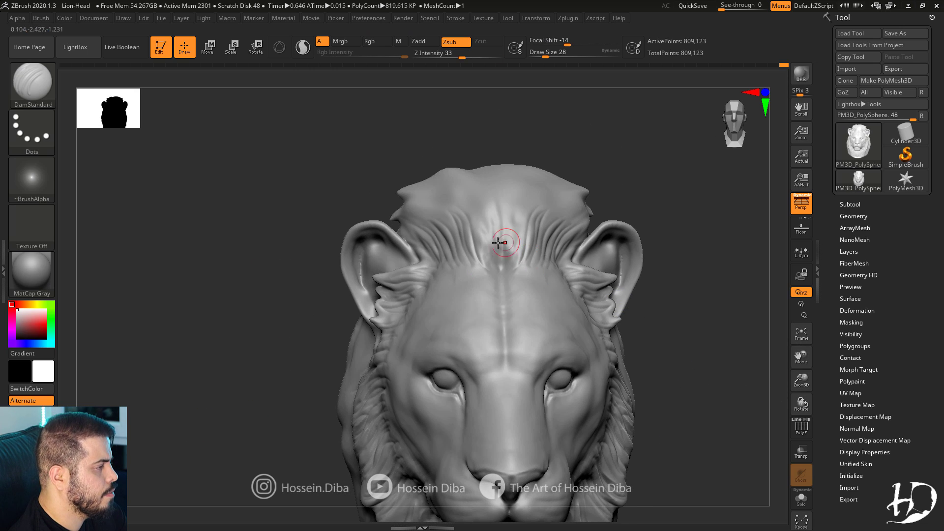
Carve long strands from the forehead hairline back over the crown with the DamStandard brush at draw size 28.
right_drag(488, 241, 468, 127)
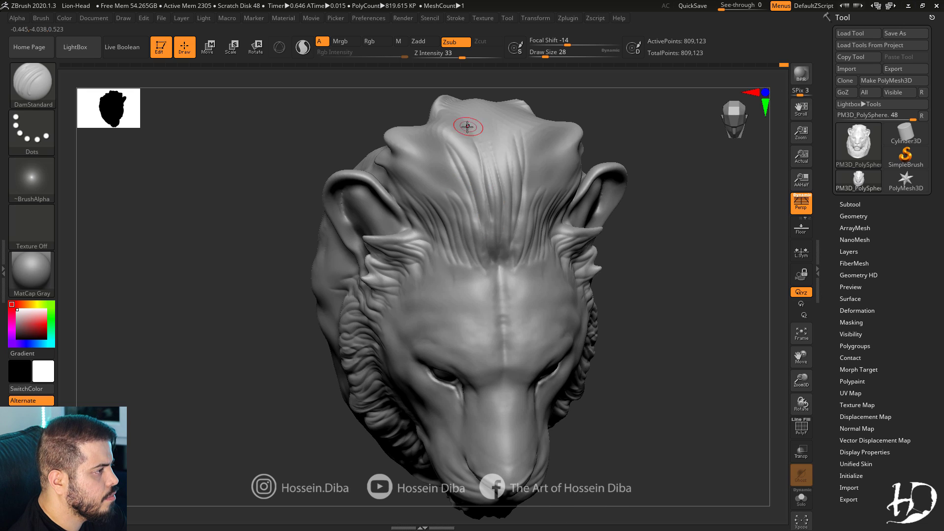
drag(523, 185, 525, 215)
alt+right_drag(512, 196, 517, 271)
mouse_move(463, 298)
mouse_down()
mouse_move(403, 214)
mouse_move(413, 213)
mouse_up()
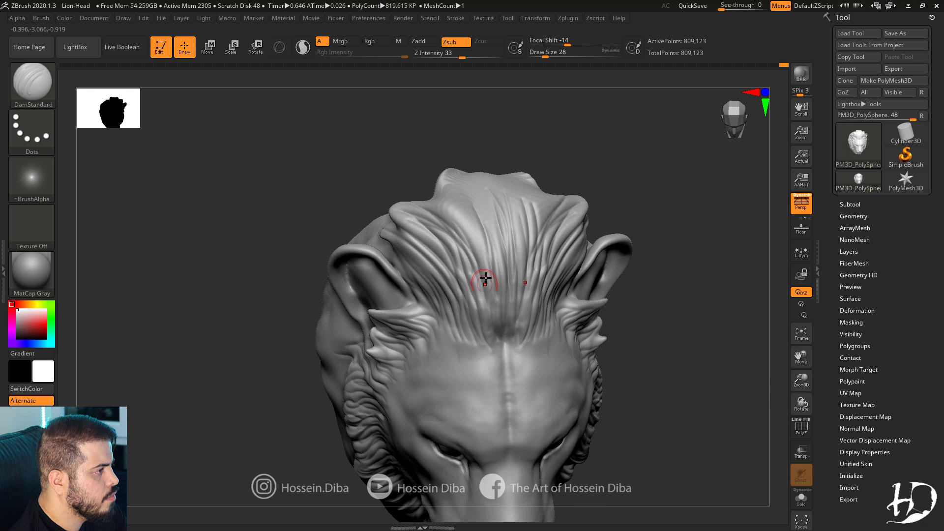
drag(486, 273, 485, 187)
drag(505, 260, 504, 186)
drag(514, 295, 511, 197)
shift+drag(345, 238, 352, 196)
mouse_move(483, 339)
mouse_down()
mouse_move(452, 255)
mouse_move(403, 285)
mouse_up()
drag(445, 334, 408, 300)
Carve hair strands into the outer mane at the sides of the neck with the DamStandard brush.
alt+drag(740, 376, 689, 339)
drag(615, 340, 795, 354)
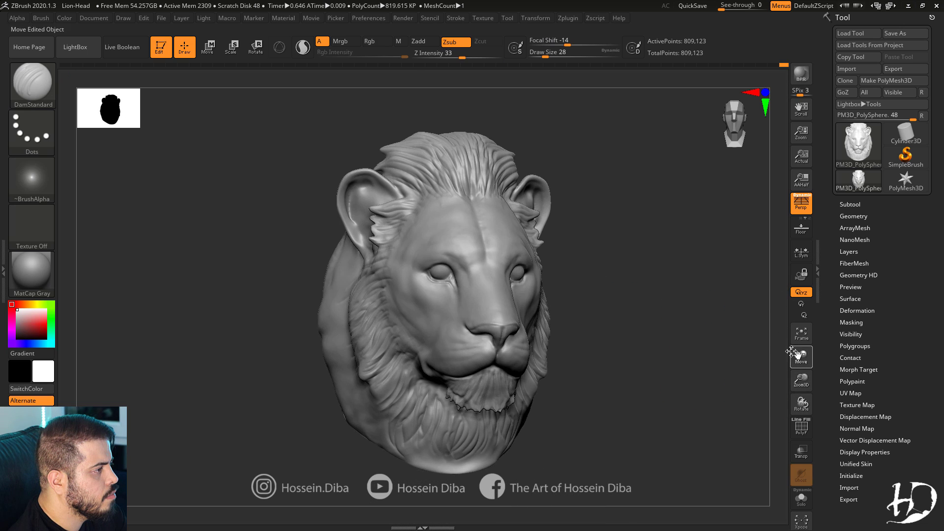
drag(688, 359, 708, 364)
mouse_move(327, 294)
mouse_down()
mouse_move(364, 285)
mouse_move(354, 339)
mouse_up()
mouse_move(285, 445)
mouse_down()
mouse_move(217, 426)
mouse_move(339, 383)
mouse_up()
drag(286, 403, 333, 374)
Carve flowing strands into the mane behind the ears with the DamStandard brush at draw size 32.
mouse_move(713, 369)
mouse_down()
mouse_move(777, 358)
mouse_move(816, 383)
mouse_up()
drag(689, 364, 762, 359)
drag(355, 299, 311, 330)
drag(343, 279, 296, 310)
drag(342, 251, 291, 285)
drag(202, 232, 266, 257)
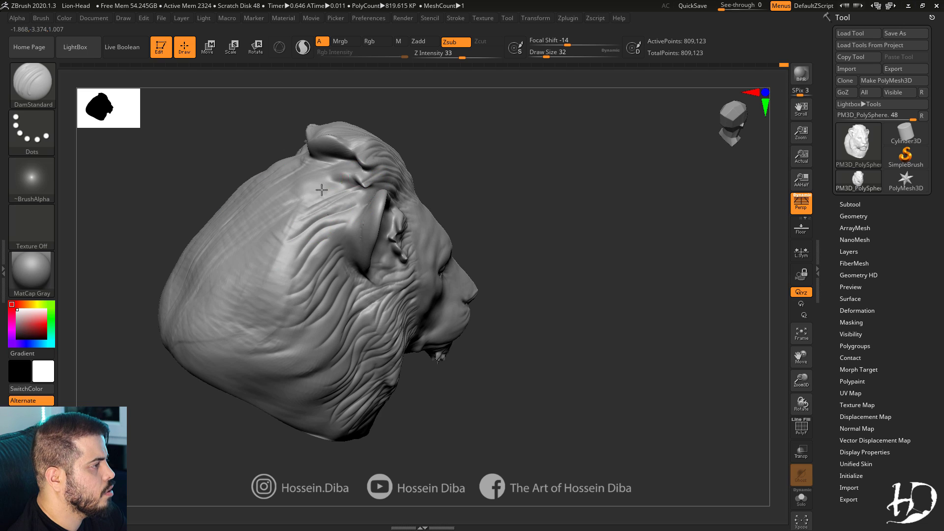
Continue the carved strands across the side and lower back of the mane with the DamStandard brush at draw size 32.
drag(341, 234, 297, 286)
drag(172, 287, 106, 301)
drag(336, 274, 281, 315)
drag(347, 298, 285, 344)
drag(347, 335, 260, 373)
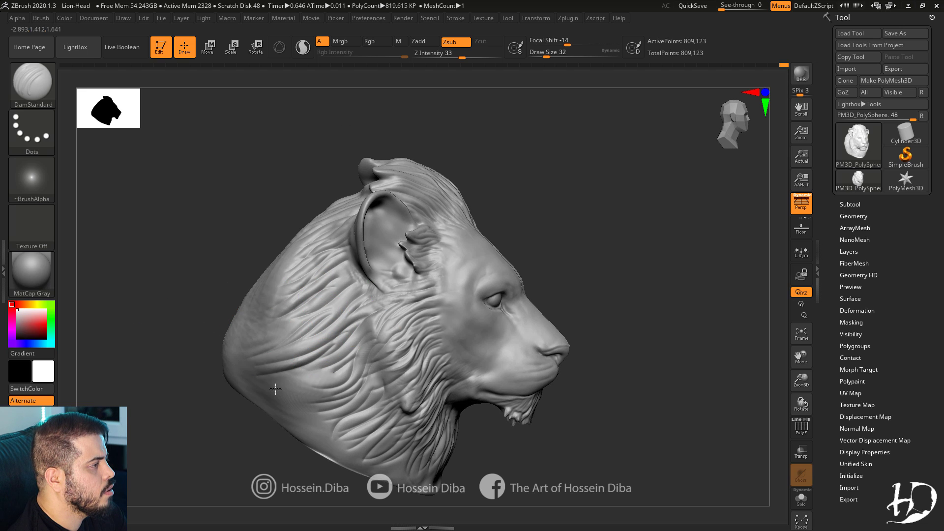
drag(355, 391, 280, 414)
drag(386, 427, 332, 458)
shift+drag(276, 443, 235, 414)
Carve strands into the back of the mane below the crown tufts with the DamStandard brush at draw size 32.
mouse_move(689, 374)
mouse_down()
mouse_move(796, 381)
mouse_move(826, 410)
mouse_up()
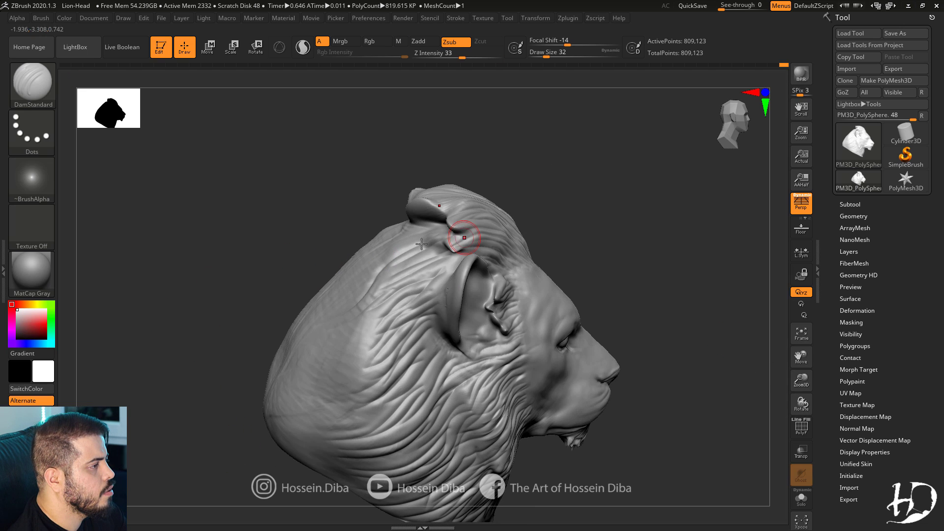
drag(253, 347, 268, 359)
drag(269, 402, 325, 309)
Add volume around the ears with the Inflat brush at draw size 32 and Z intensity 10.
key(b)
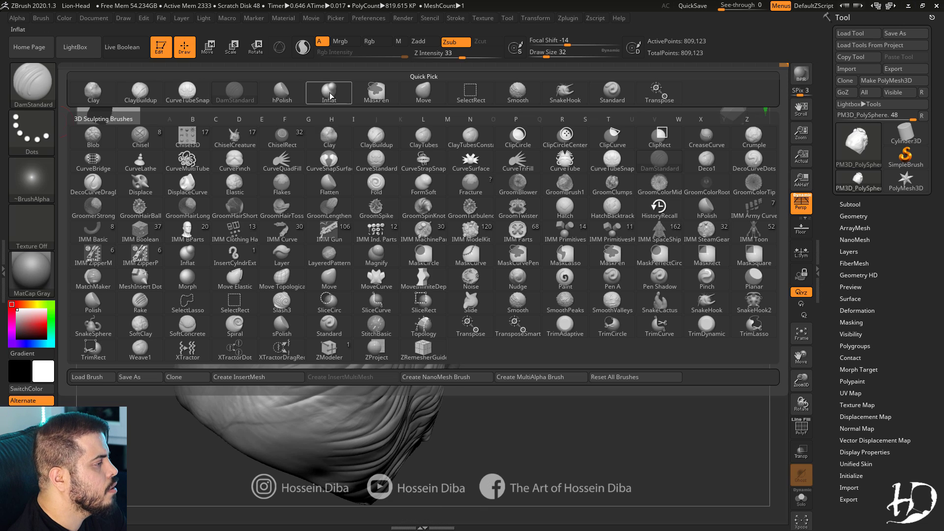
key(i)
key(n)
right_drag(443, 268, 453, 307)
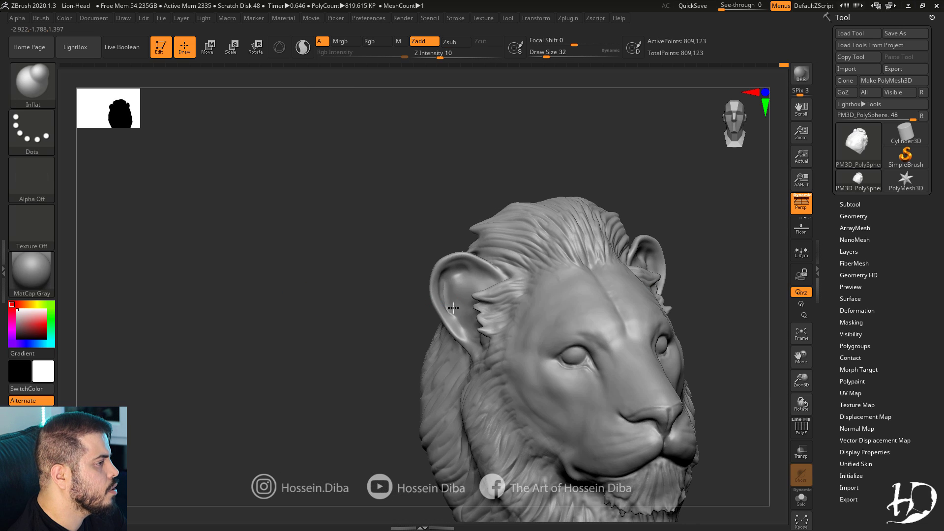
mouse_move(326, 302)
mouse_down()
mouse_move(784, 405)
mouse_move(643, 340)
mouse_move(255, 327)
mouse_move(437, 256)
mouse_move(379, 316)
mouse_move(680, 352)
mouse_move(789, 390)
mouse_move(697, 342)
mouse_up()
Pull a row of pointed hair tufts up from the top of the crown with the SnakeHook brush at draw size 32.
click(37, 89)
click(566, 93)
mouse_move(699, 305)
alt+mouse_down()
mouse_move(780, 414)
mouse_move(775, 477)
alt+mouse_up()
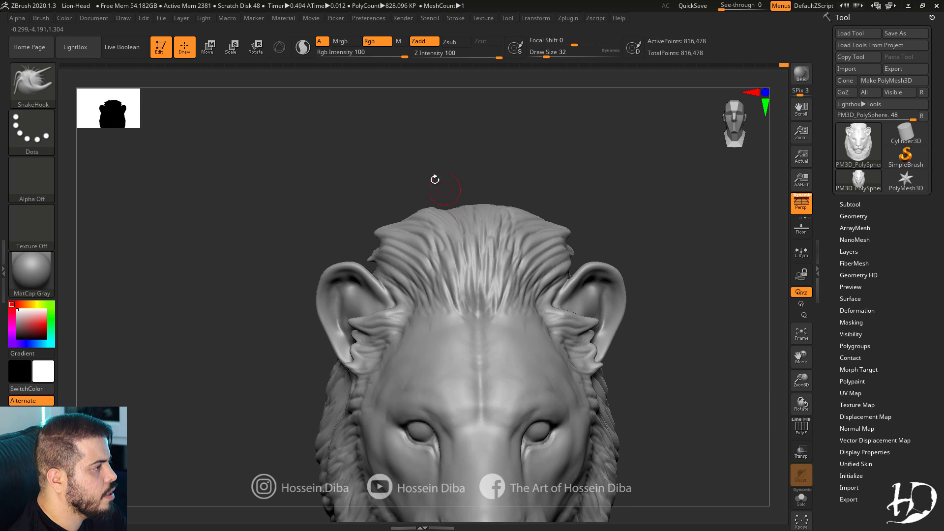
drag(435, 179, 476, 221)
mouse_move(349, 192)
mouse_down()
mouse_move(363, 197)
mouse_move(449, 147)
mouse_move(483, 180)
mouse_move(406, 202)
mouse_move(432, 211)
mouse_move(310, 200)
mouse_move(536, 217)
mouse_up()
drag(631, 221, 529, 222)
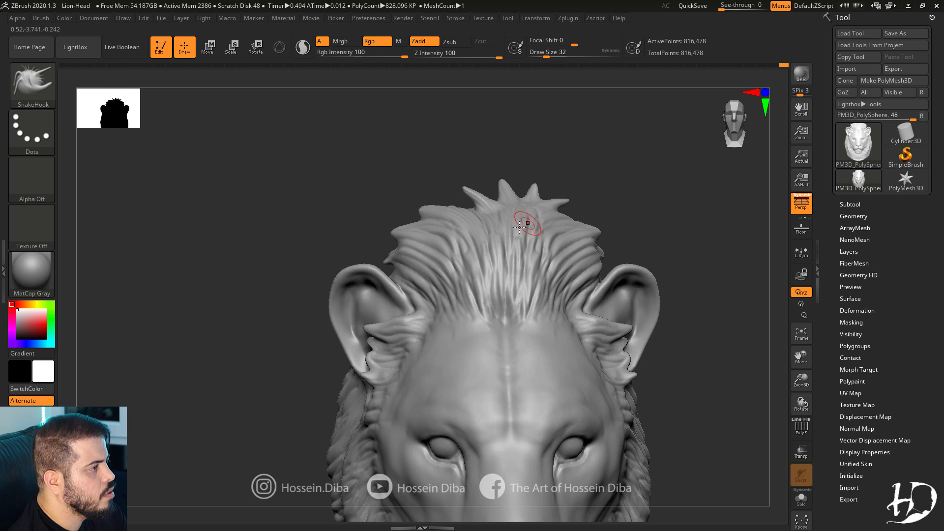
Pull pointed fur tufts outward from the mane beside the cheek and jaw with the SnakeHook brush at draw sizes 32 to 40.
mouse_move(710, 350)
alt+mouse_down()
mouse_move(772, 322)
mouse_move(684, 323)
mouse_move(670, 309)
alt+mouse_up()
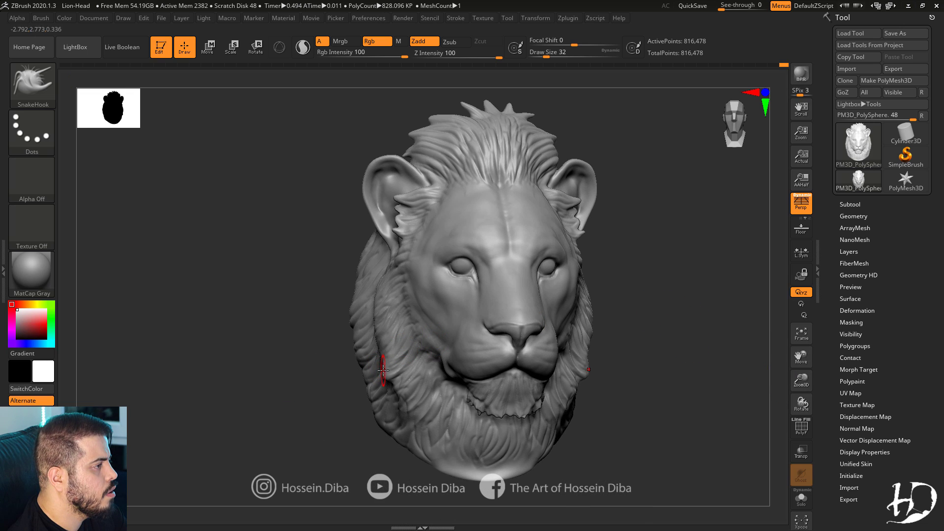
drag(283, 381, 383, 386)
drag(640, 419, 602, 428)
key([)
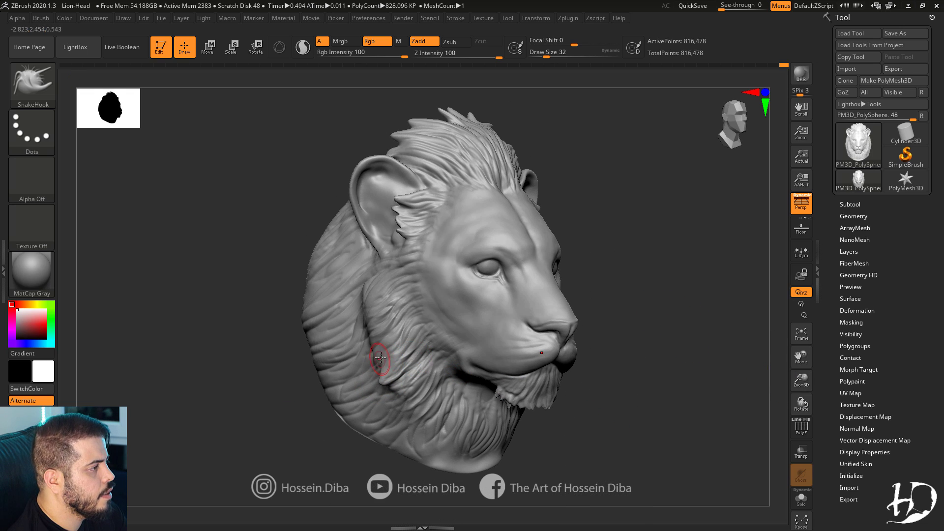
drag(374, 374, 370, 378)
drag(283, 388, 344, 389)
key(])
key(])
drag(610, 393, 546, 391)
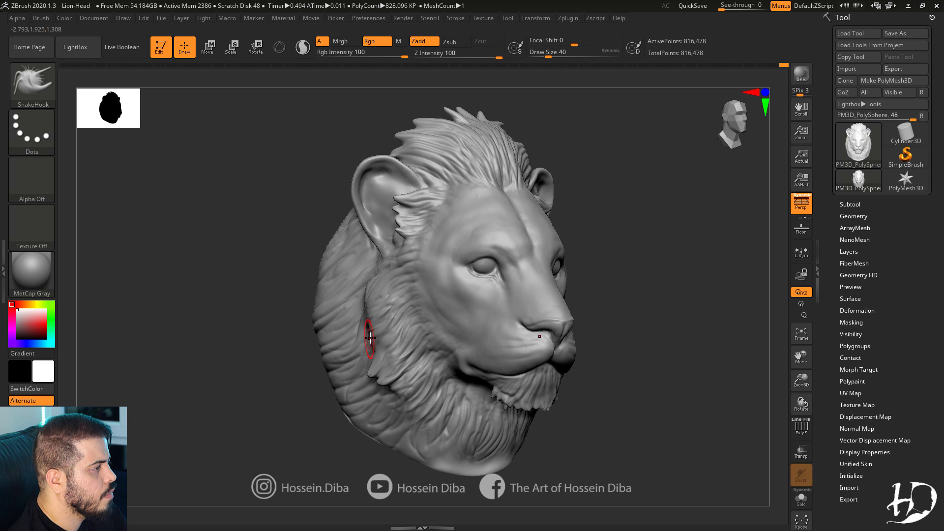
Extend the row of mane tufts along the cheek with the SnakeHook brush at draw size 40.
drag(241, 321, 290, 321)
drag(198, 326, 224, 320)
drag(653, 406, 664, 432)
drag(246, 275, 207, 275)
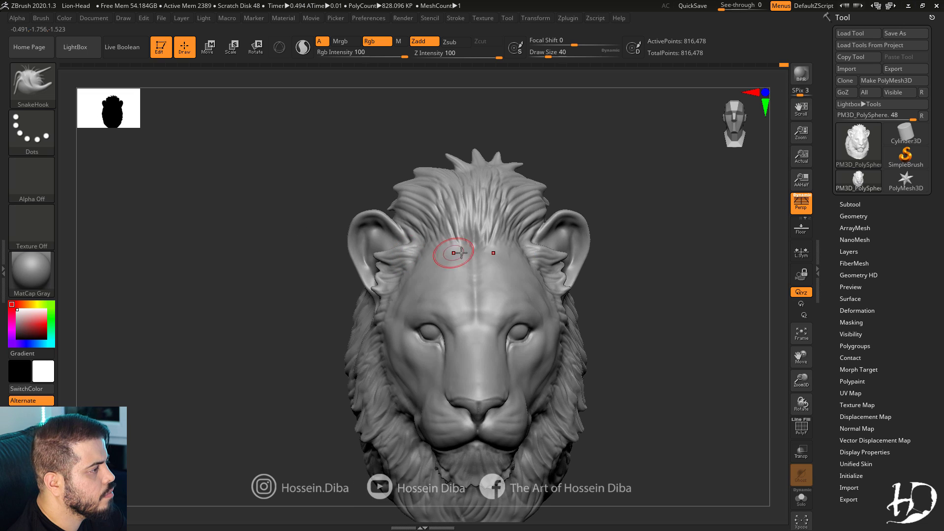
drag(277, 266, 315, 263)
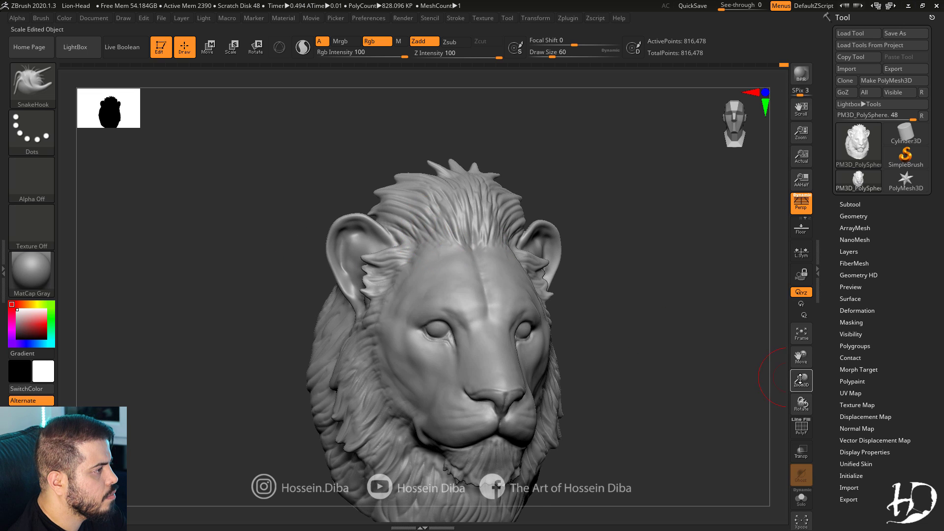
Shape larger overlapping tufts on the side of the mane below the ear with the SnakeHook brush at draw size 60.
drag(800, 378, 799, 359)
alt+drag(743, 367, 717, 339)
drag(230, 345, 256, 346)
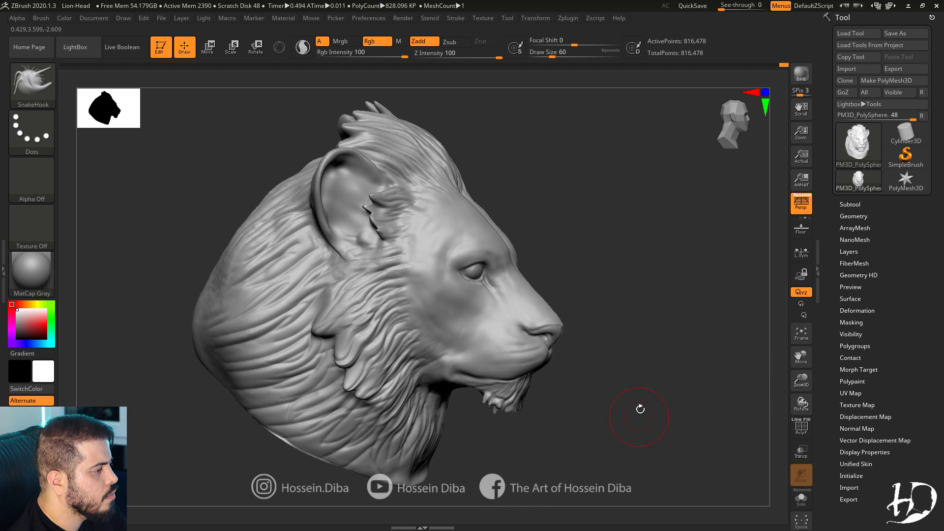
drag(641, 409, 578, 407)
mouse_move(799, 360)
mouse_down()
mouse_move(809, 367)
mouse_move(801, 399)
mouse_up()
key(bracketleft)
drag(236, 250, 196, 250)
mouse_move(801, 358)
mouse_down()
mouse_move(782, 366)
mouse_move(784, 356)
mouse_up()
Set up the Standard brush at draw size 9 with Rgb painting enabled and fill the whole head with white.
click(32, 85)
click(612, 93)
click(539, 57)
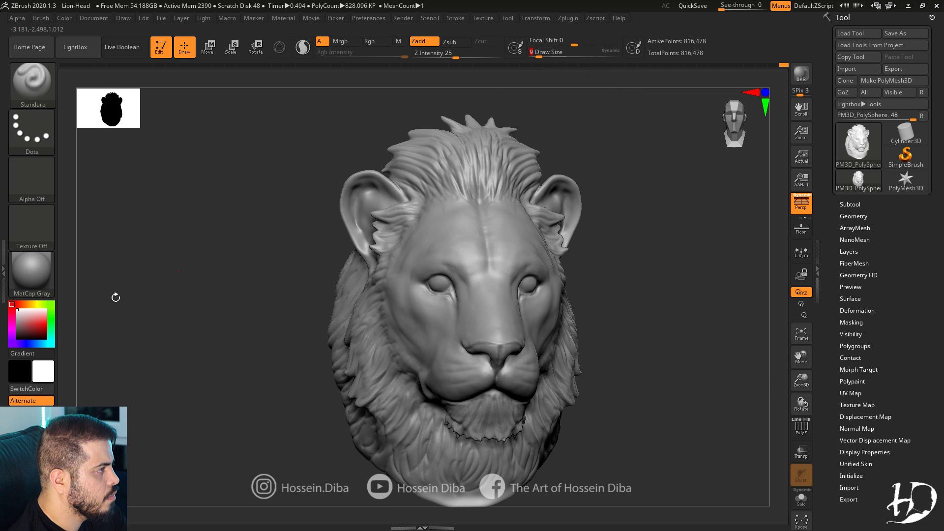
drag(17, 320, 16, 314)
drag(38, 323, 15, 309)
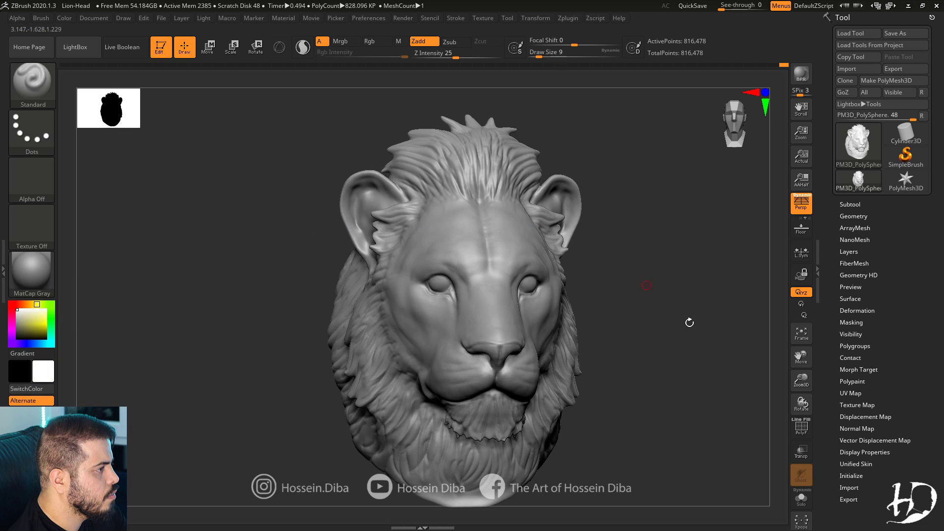
drag(802, 380, 804, 401)
click(377, 41)
click(64, 18)
click(96, 229)
Turn off Zadd and paint the eyelid rims and inner eye corners black with the Standard brush at draw size 14.
drag(29, 327, 16, 340)
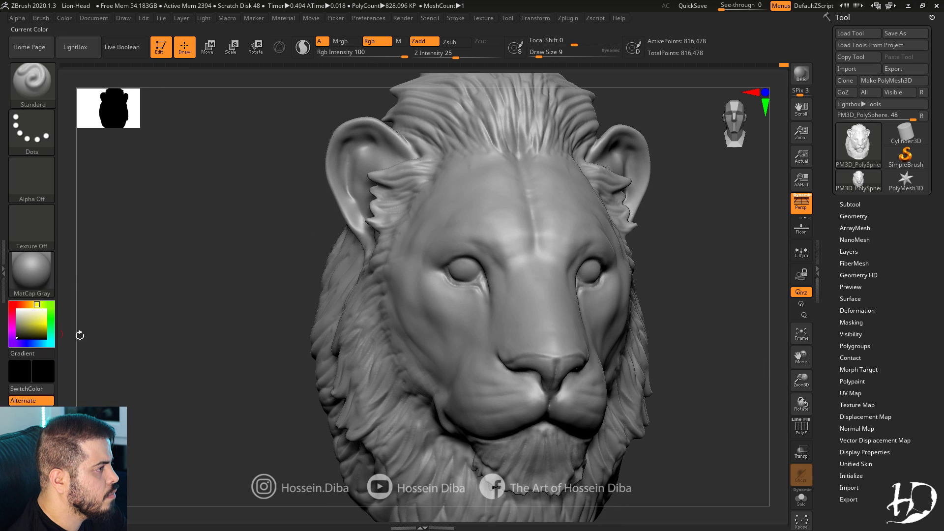
click(424, 42)
drag(802, 380, 802, 391)
drag(728, 354, 750, 366)
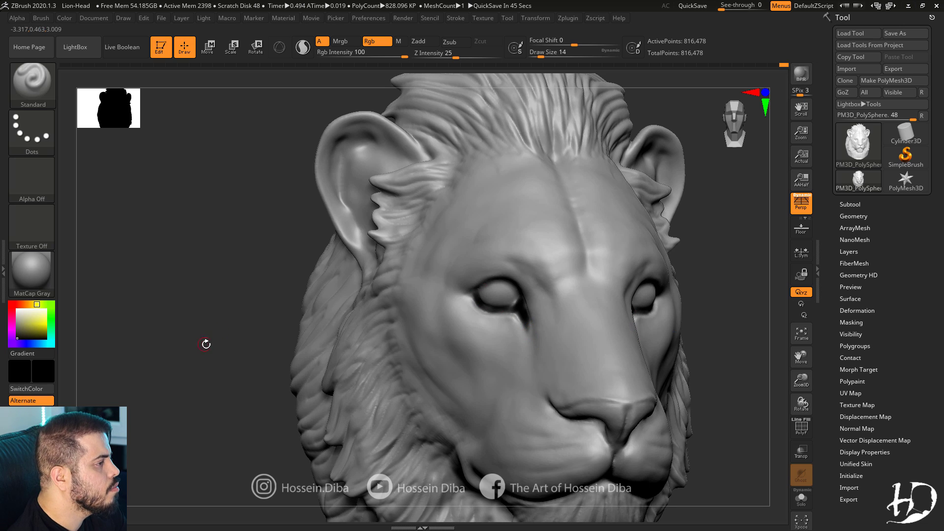
drag(802, 380, 802, 360)
drag(801, 358, 765, 340)
drag(802, 380, 802, 398)
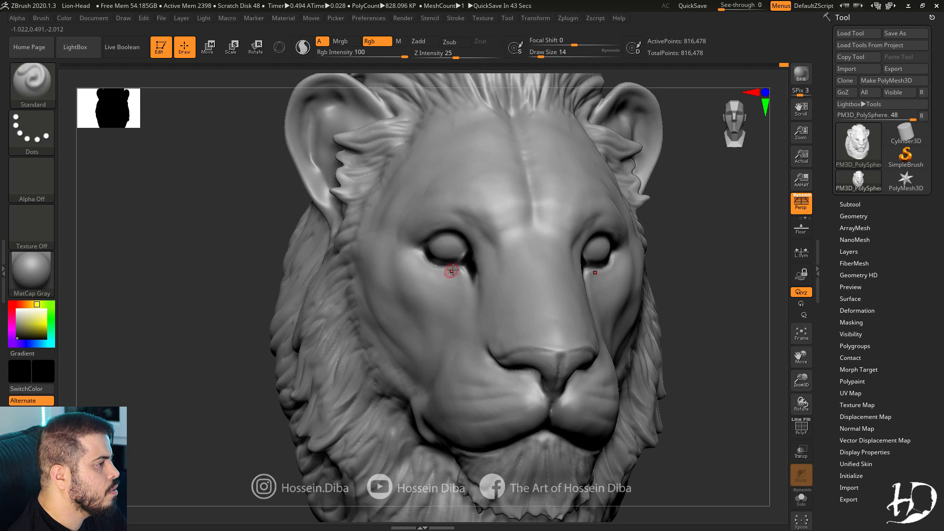
Paint the eyeballs pale teal with black pupils, using the Standard brush at draw sizes 10 and 22.
click(53, 329)
click(50, 335)
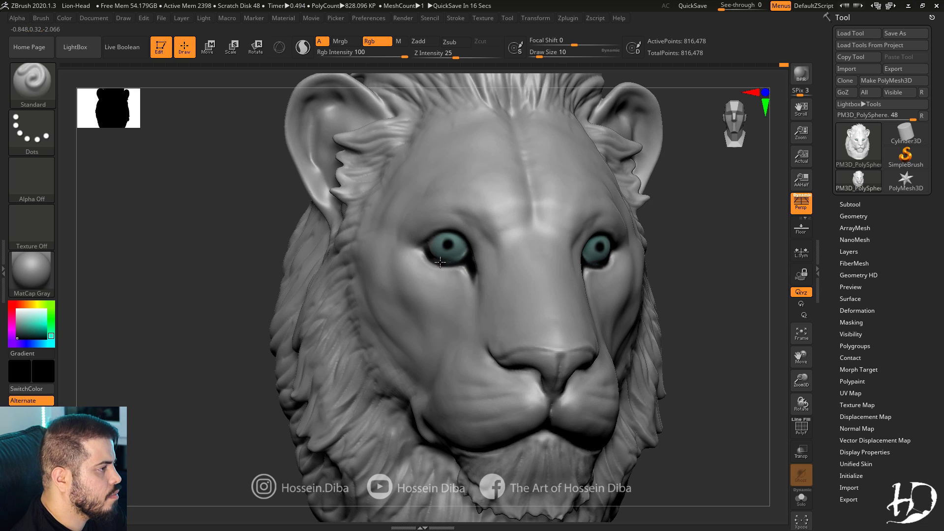
drag(440, 263, 427, 255)
drag(801, 382, 767, 352)
drag(229, 285, 186, 288)
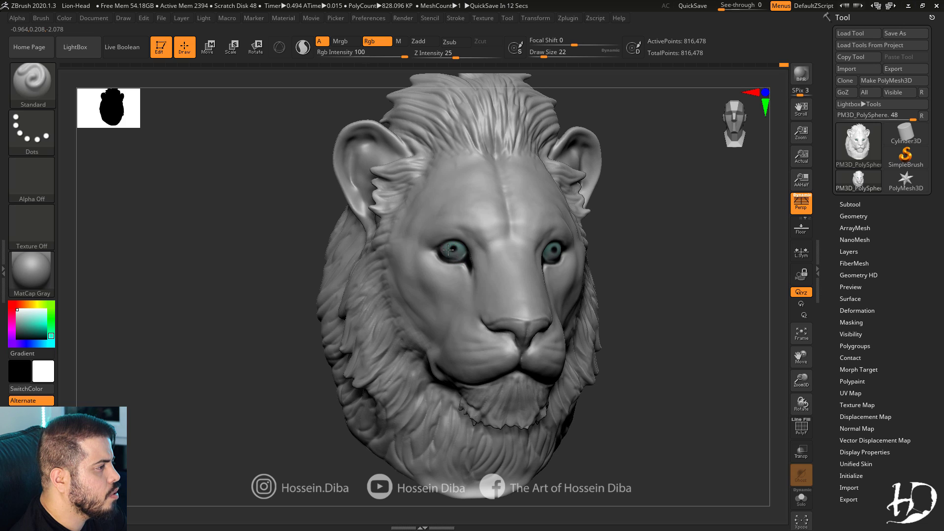
drag(448, 250, 454, 248)
drag(298, 324, 230, 326)
Paint grey shading beside the nose bridge and on the cheeks with the Standard brush at draw size 46.
click(18, 320)
drag(325, 301, 388, 300)
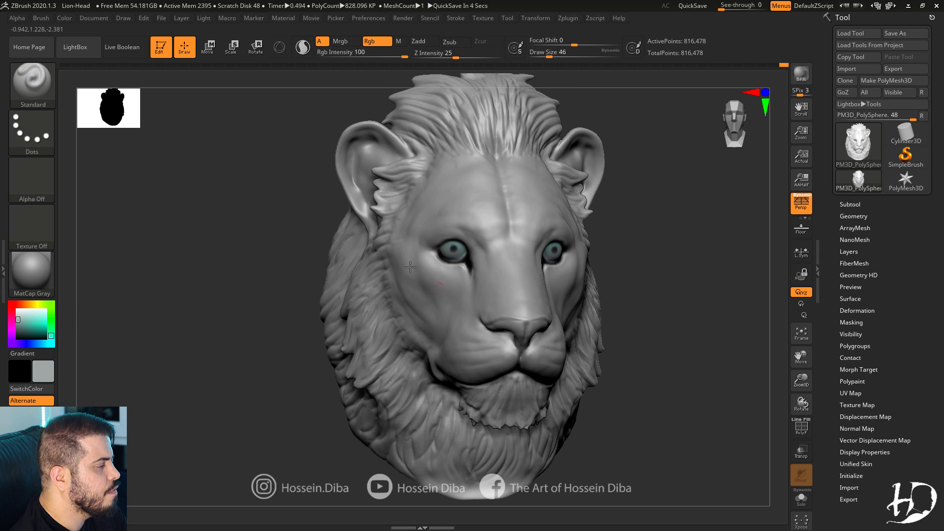
drag(479, 278, 482, 250)
drag(295, 315, 374, 315)
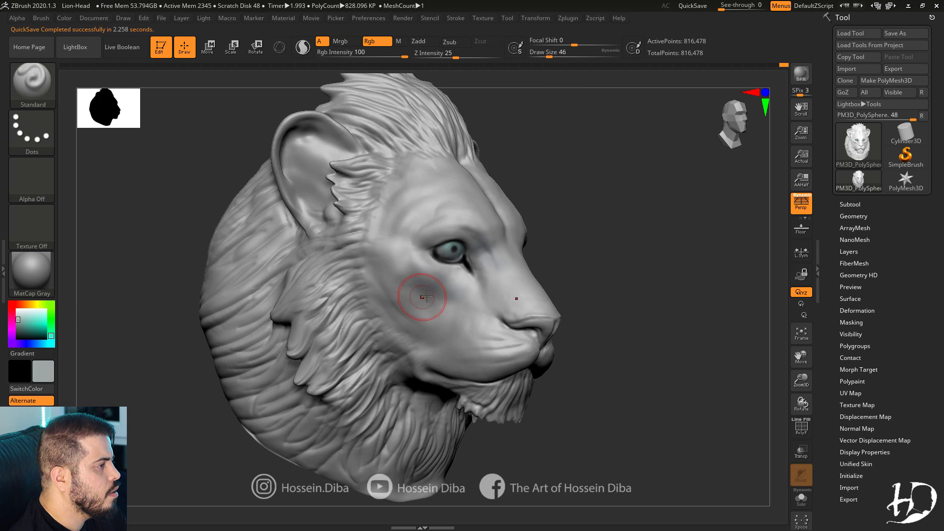
drag(422, 295, 402, 270)
mouse_move(733, 380)
mouse_down()
mouse_move(674, 383)
mouse_move(703, 325)
mouse_up()
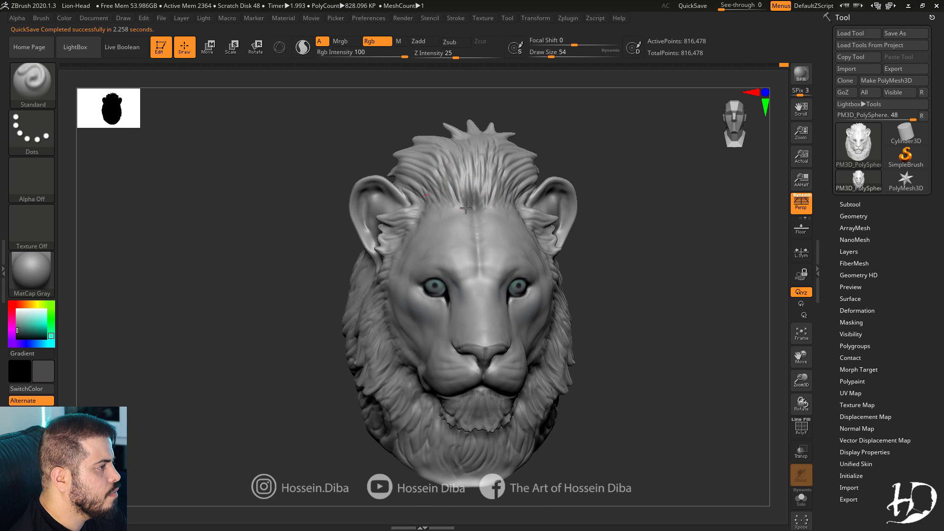
Shade the hairline above the forehead dark grey with the Standard brush at draw sizes 54 to 62.
drag(454, 211, 469, 186)
drag(276, 300, 315, 301)
drag(465, 205, 418, 226)
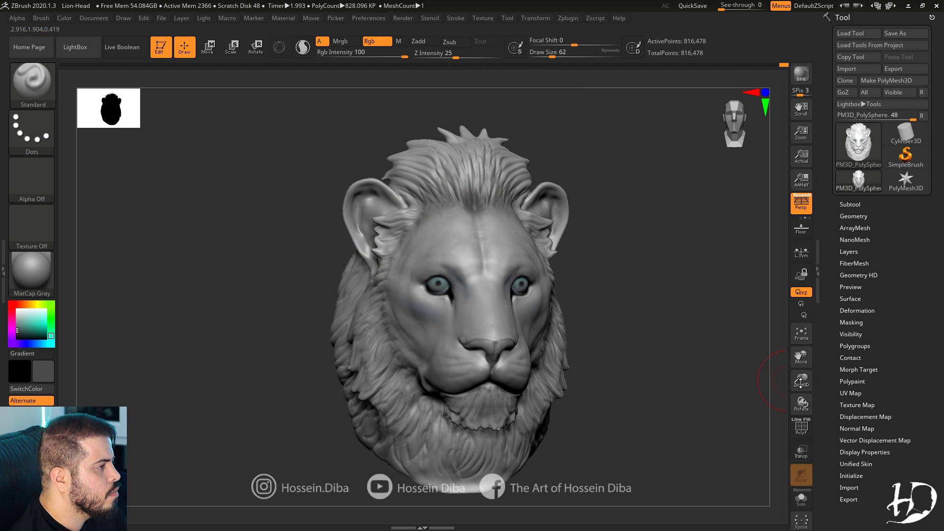
Paint near-white highlights on the face with the Standard brush at draw size 38.
alt+drag(231, 266, 219, 300)
drag(26, 317, 18, 311)
key(bracketleft)
key(bracketleft)
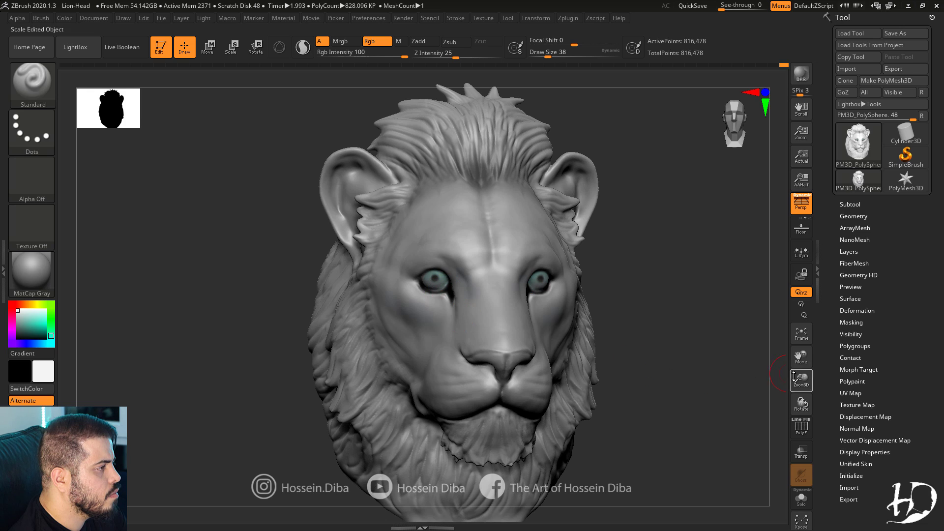
drag(794, 376, 793, 352)
Darken the forehead and cheeks with a dark grey tone, using the Standard brush at draw size 102.
click(17, 334)
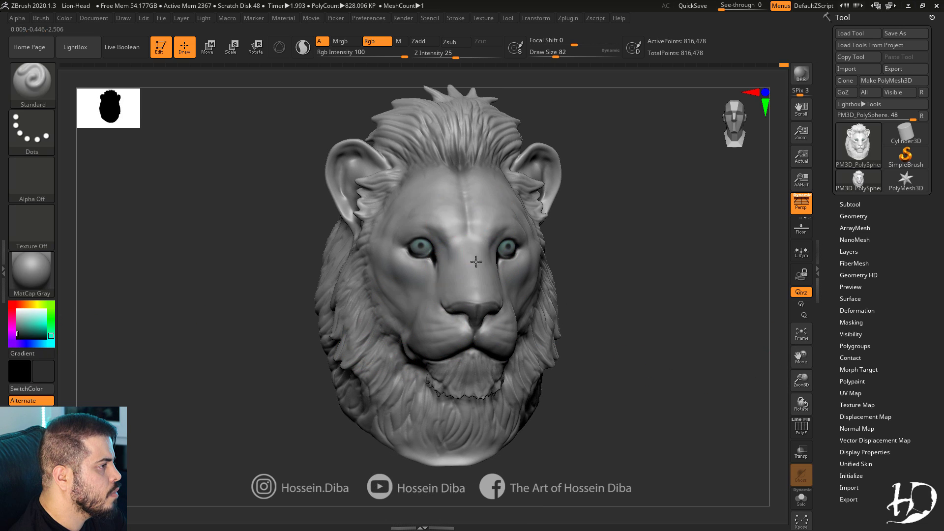
key(c)
key(])
key(])
mouse_move(476, 262)
mouse_down()
mouse_move(466, 226)
mouse_move(419, 191)
mouse_up()
drag(271, 276, 290, 276)
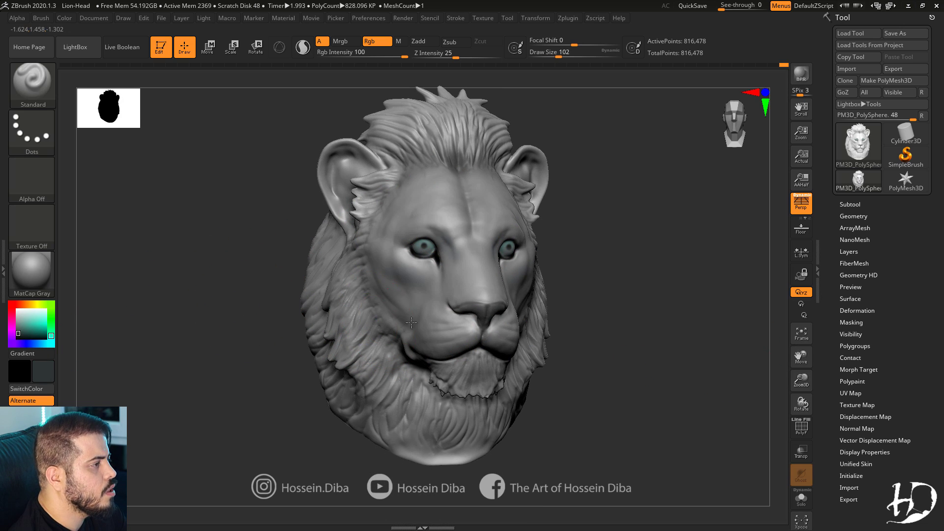
drag(403, 295, 369, 300)
Continue the dark grey shading over the upper face, ears and sides of the muzzle at draw size 102.
drag(270, 276, 286, 276)
drag(428, 201, 344, 168)
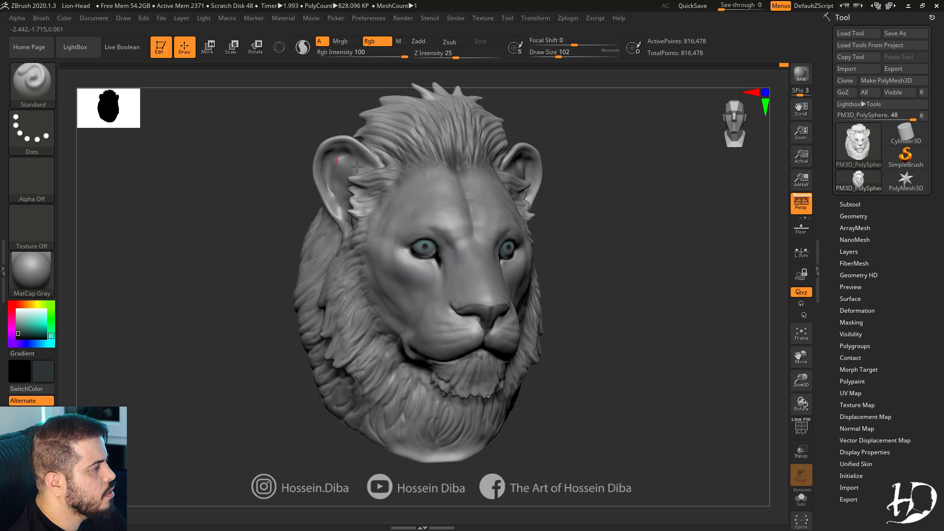
drag(275, 197, 246, 195)
drag(396, 272, 391, 254)
drag(426, 337, 434, 322)
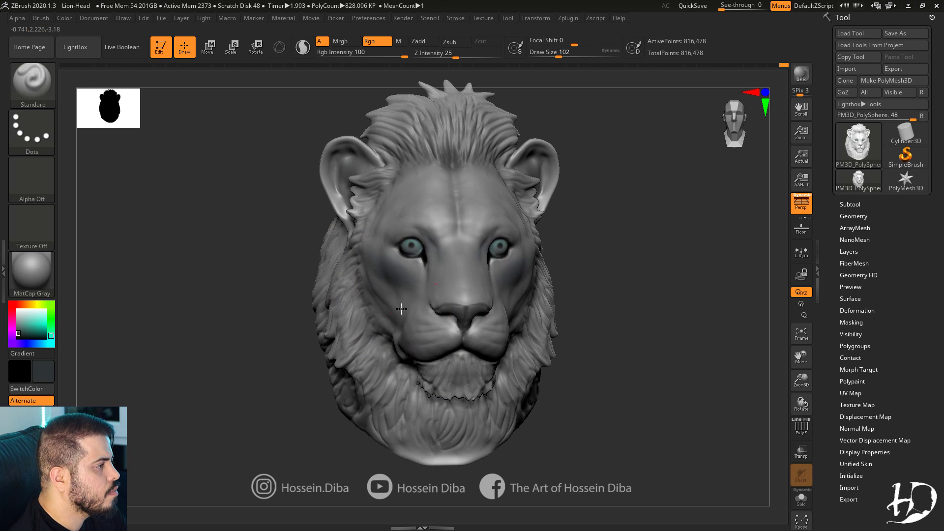
drag(273, 285, 286, 286)
Darken the nose with the dark grey tone, using a smaller Standard brush.
key([)
key([)
key([)
key([)
key([)
key([)
drag(458, 321, 471, 314)
drag(801, 388, 801, 366)
drag(246, 291, 268, 289)
key(])
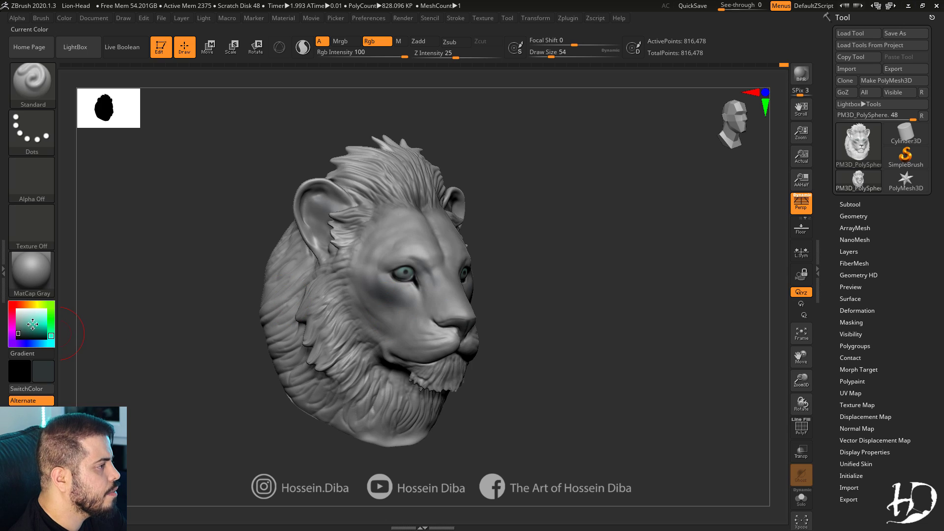
Paint white markings under the eyes with the Standard brush reduced to draw size 18.
click(17, 310)
drag(801, 376, 801, 394)
mouse_move(410, 266)
mouse_down()
mouse_move(391, 275)
mouse_move(366, 267)
mouse_up()
drag(802, 381, 780, 367)
drag(708, 285, 673, 286)
drag(551, 56, 542, 55)
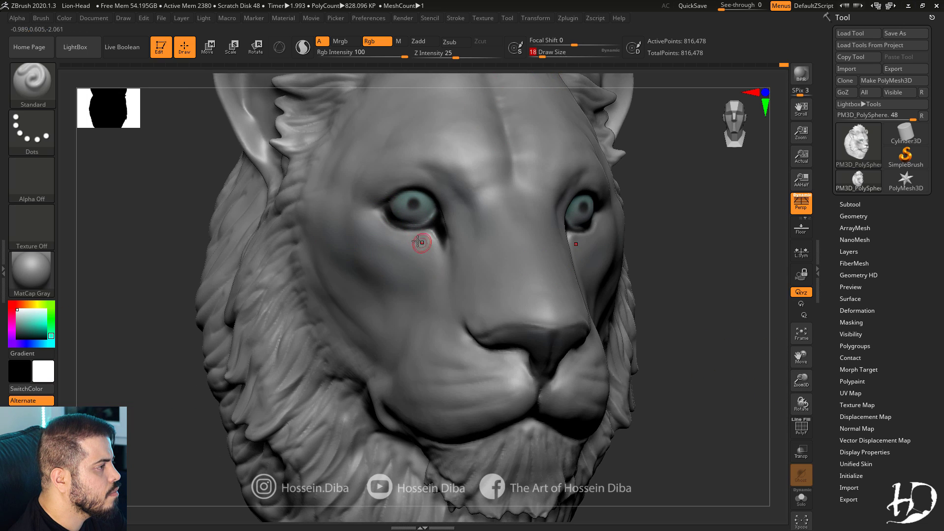
Paint a dark tone over the nose and lip line with the Standard brush at draw size 18.
click(27, 338)
drag(703, 295, 656, 298)
drag(801, 388, 801, 365)
drag(686, 331, 718, 333)
mouse_move(802, 375)
mouse_down()
mouse_move(802, 352)
mouse_move(775, 346)
mouse_up()
drag(683, 314, 700, 316)
drag(801, 379, 801, 394)
Paint white highlights on the muzzle and around the eyes with the Standard brush at draw sizes 46 and 22.
click(17, 310)
drag(543, 56, 549, 56)
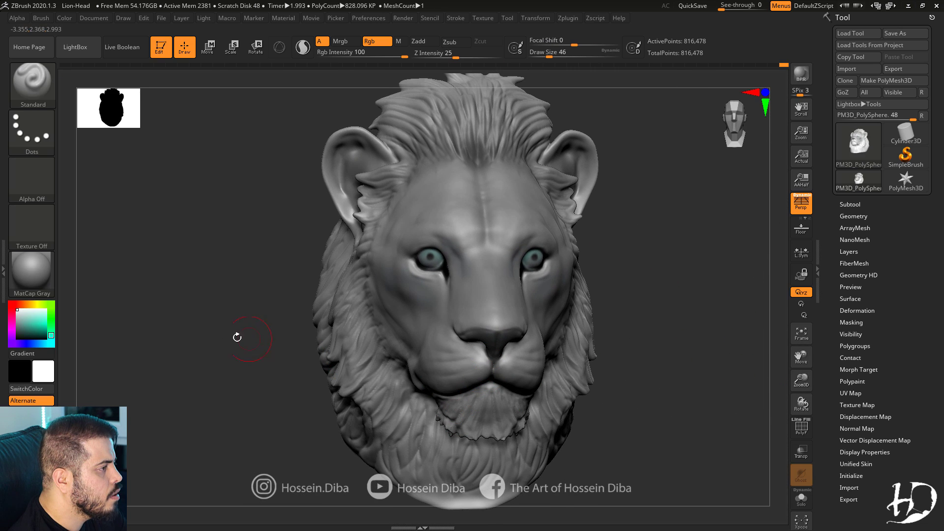
drag(237, 337, 237, 340)
drag(549, 56, 544, 56)
drag(801, 381, 801, 361)
drag(640, 408, 586, 411)
drag(801, 374, 801, 382)
drag(684, 344, 708, 339)
Fill the head with the MatCap Gray material in material-only mode and select the ToyPlastic material.
click(64, 18)
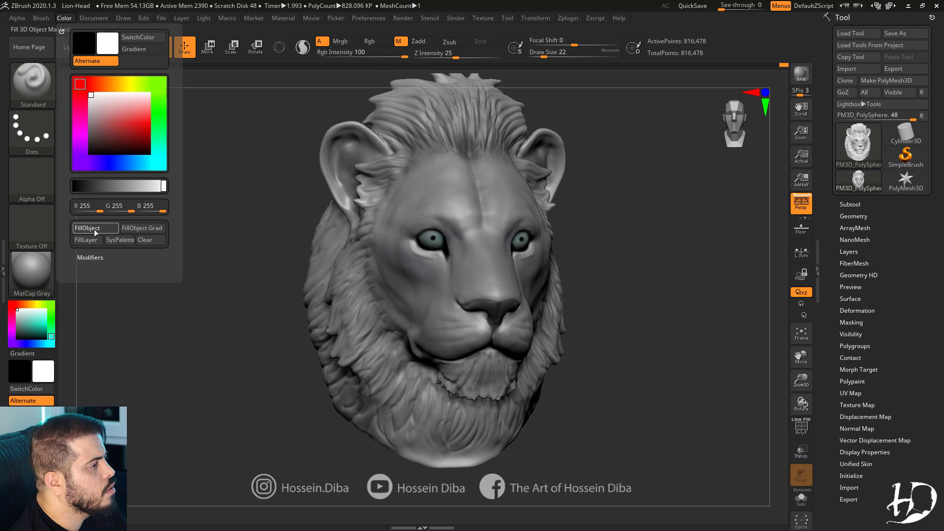
click(94, 230)
click(31, 273)
click(328, 456)
Paint the ToyPlastic material onto both eyeballs with the Standard brush at draw size 46.
drag(595, 422, 603, 421)
drag(801, 380, 801, 401)
drag(801, 357, 801, 385)
key(bracketright)
key(bracketright)
key(bracketright)
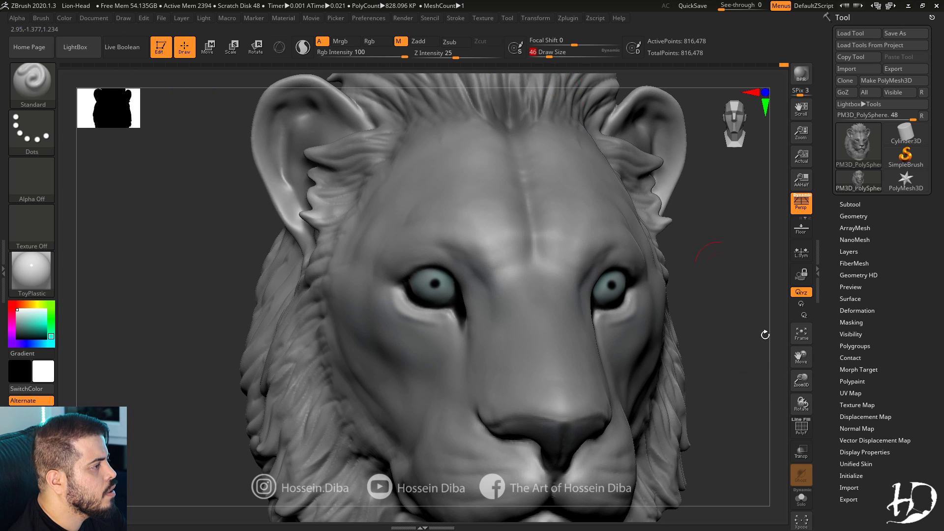
alt+drag(765, 335, 782, 359)
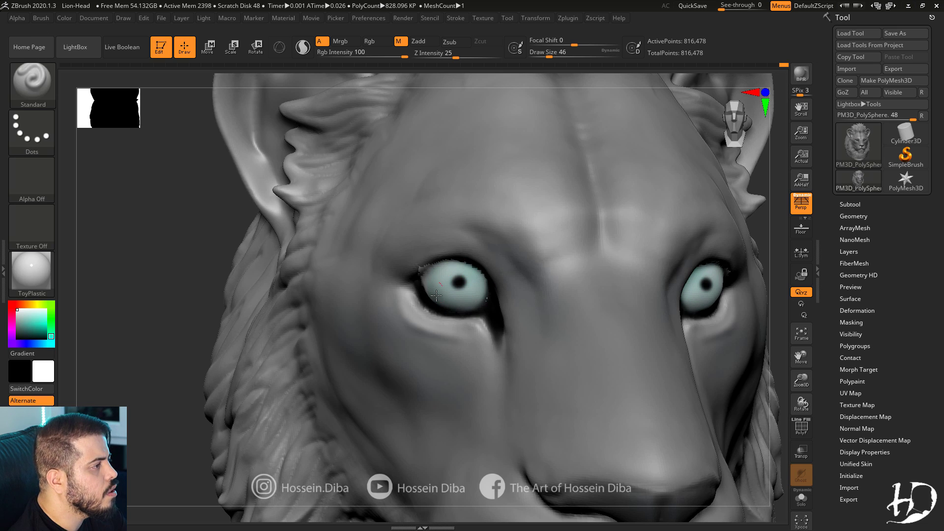
drag(809, 381, 806, 340)
mouse_move(654, 322)
mouse_down()
mouse_move(696, 326)
mouse_move(644, 325)
mouse_up()
drag(253, 303, 733, 375)
drag(803, 377, 802, 393)
drag(183, 253, 236, 255)
click(31, 273)
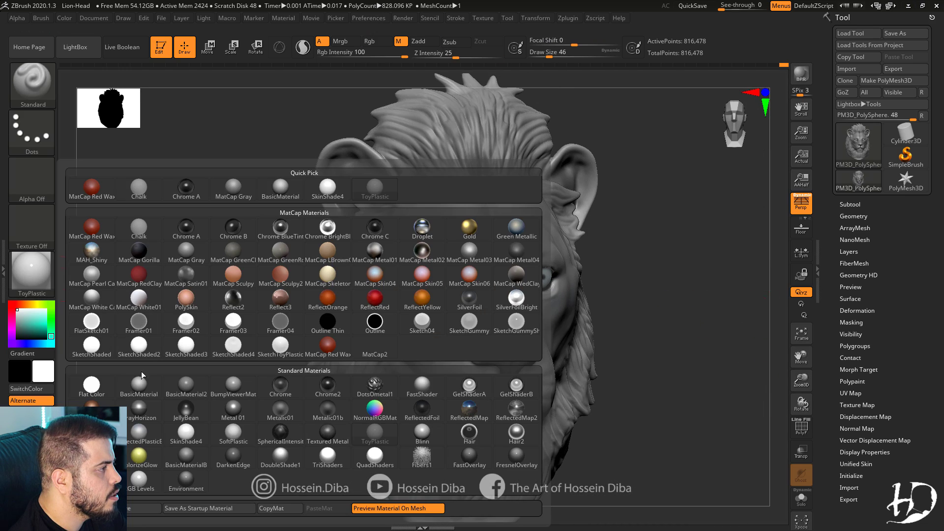
drag(803, 378, 809, 393)
Adjust the shape of the eyelids and eye corners with the Move brush at draw size 50.
click(33, 81)
click(221, 255)
shift+drag(204, 259, 173, 261)
drag(802, 380, 728, 331)
key(])
mouse_move(802, 381)
mouse_down()
mouse_move(723, 353)
mouse_move(805, 401)
mouse_up()
key([)
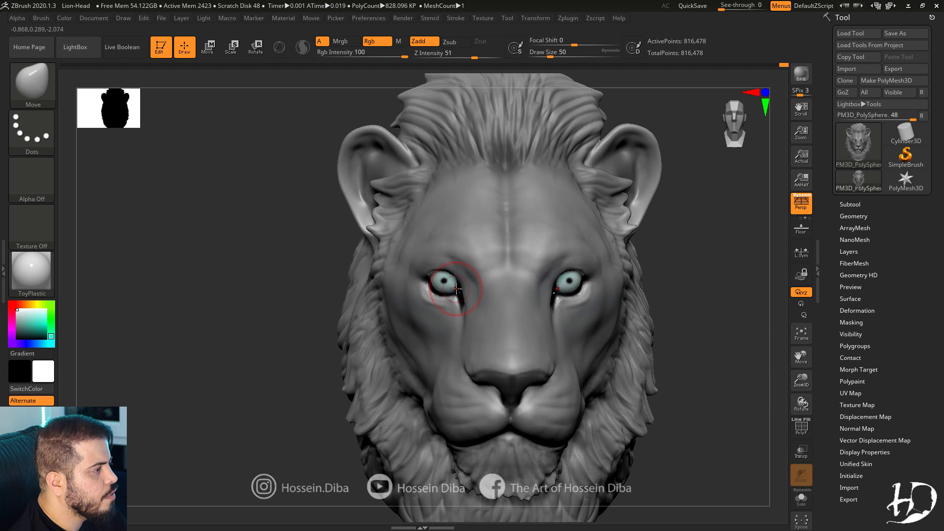
drag(307, 276, 374, 279)
drag(172, 286, 256, 286)
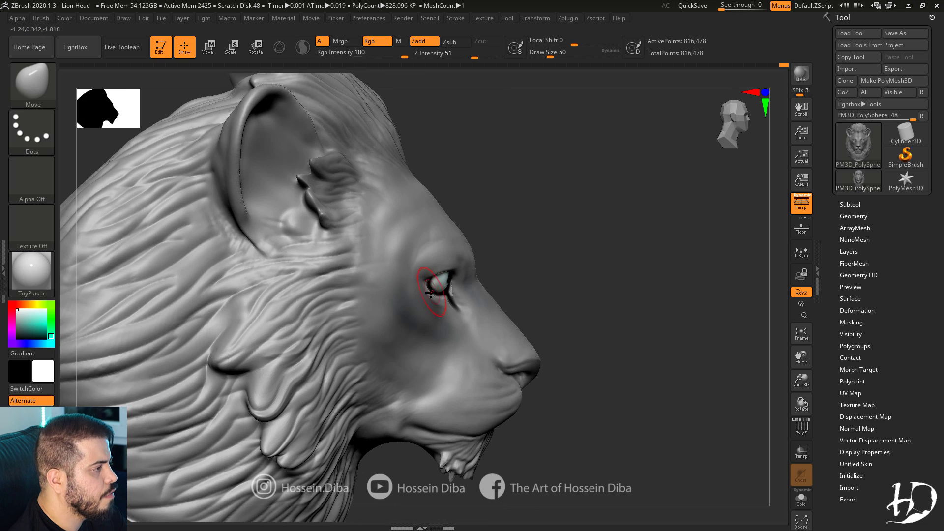
drag(634, 290, 435, 292)
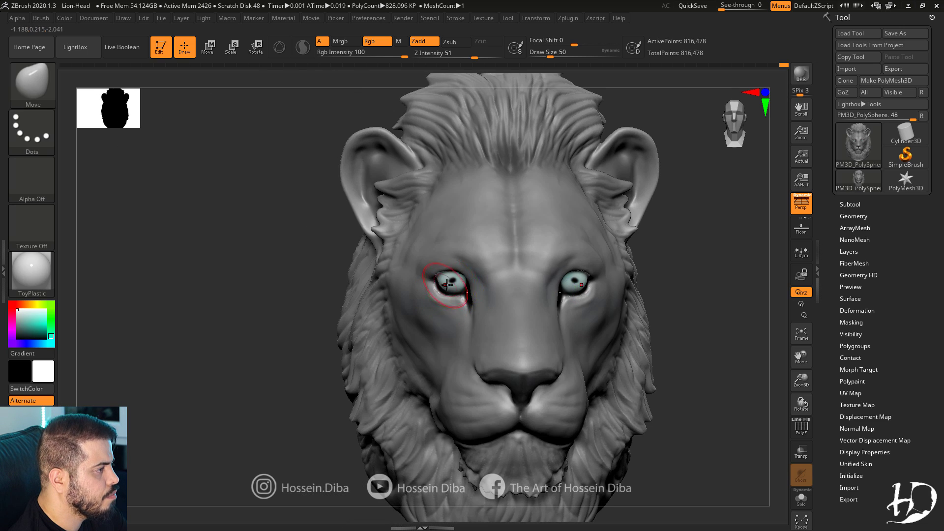
Paint the lion's irises a more saturated teal using the Standard brush with only RGB colouring enabled.
mouse_move(772, 371)
alt+mouse_down()
mouse_move(743, 355)
mouse_move(744, 365)
alt+mouse_up()
key([)
key([)
key([)
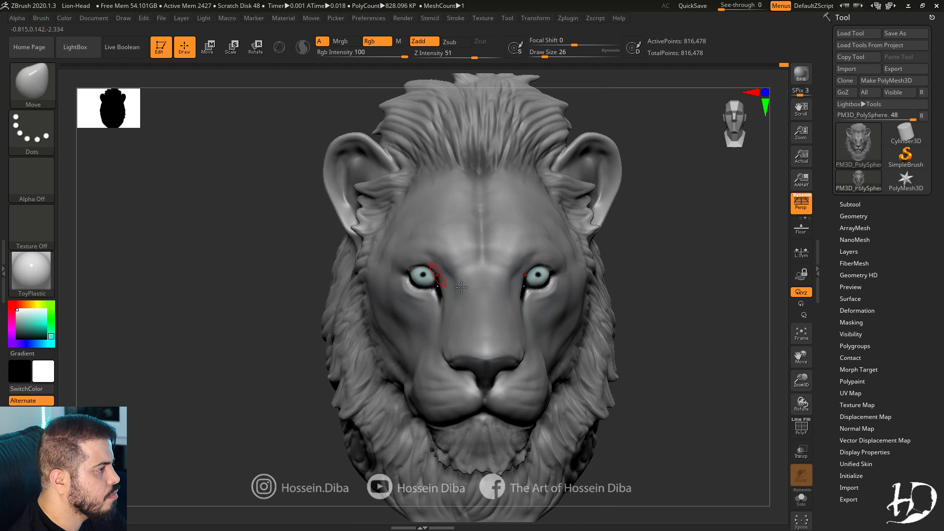
ctrl+right_drag(412, 279, 411, 318)
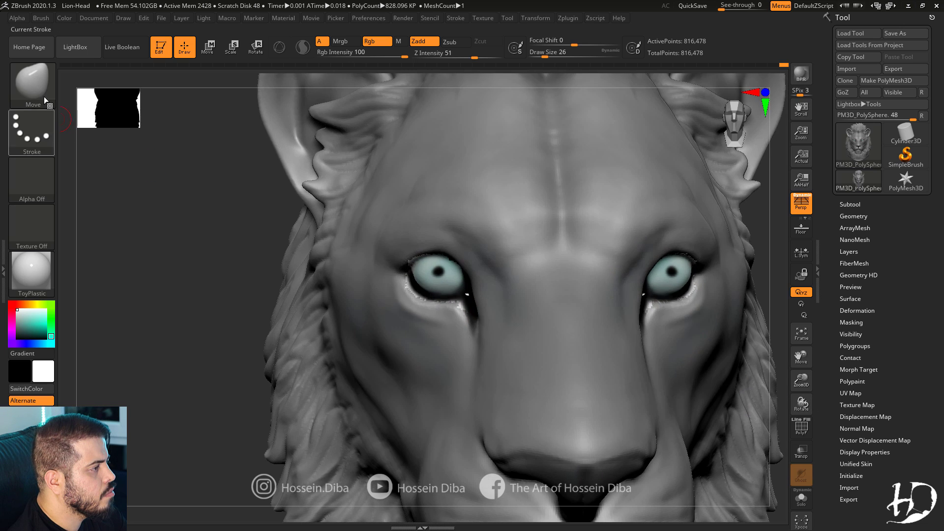
click(42, 92)
click(128, 93)
click(379, 42)
click(540, 54)
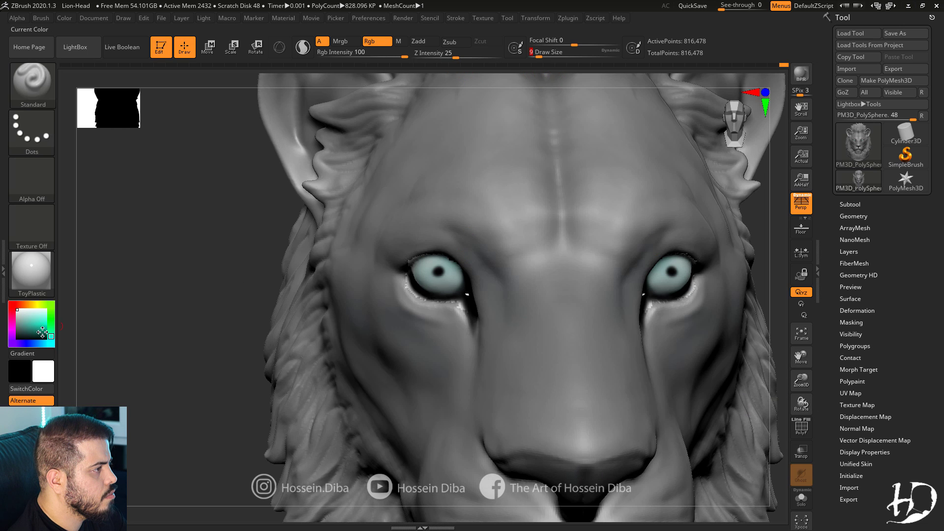
click(18, 339)
drag(162, 290, 261, 288)
mouse_move(708, 329)
mouse_down()
mouse_move(614, 331)
mouse_move(688, 302)
mouse_up()
key(f)
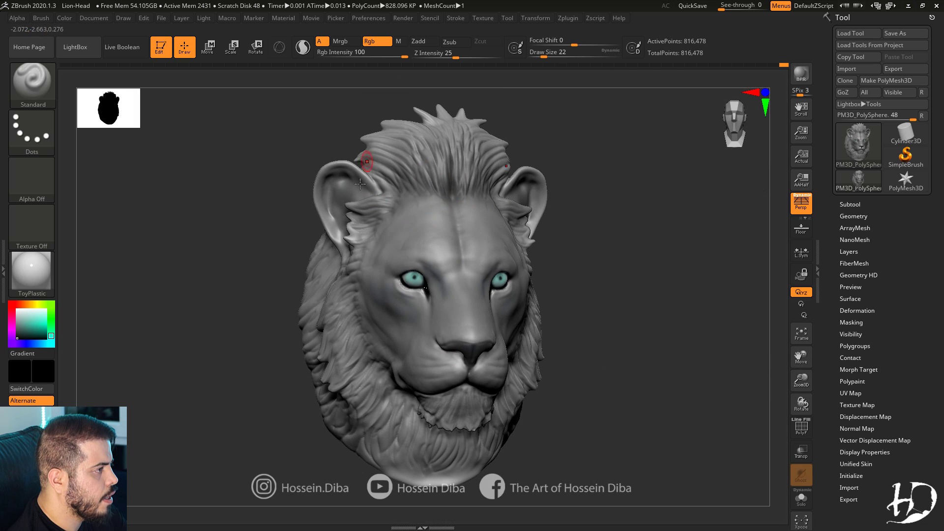
Paint black shading into the ear hollow and the lower mane folds with an enlarged Standard brush.
mouse_move(390, 220)
mouse_down()
mouse_move(355, 201)
mouse_move(341, 250)
mouse_up()
drag(361, 346, 355, 389)
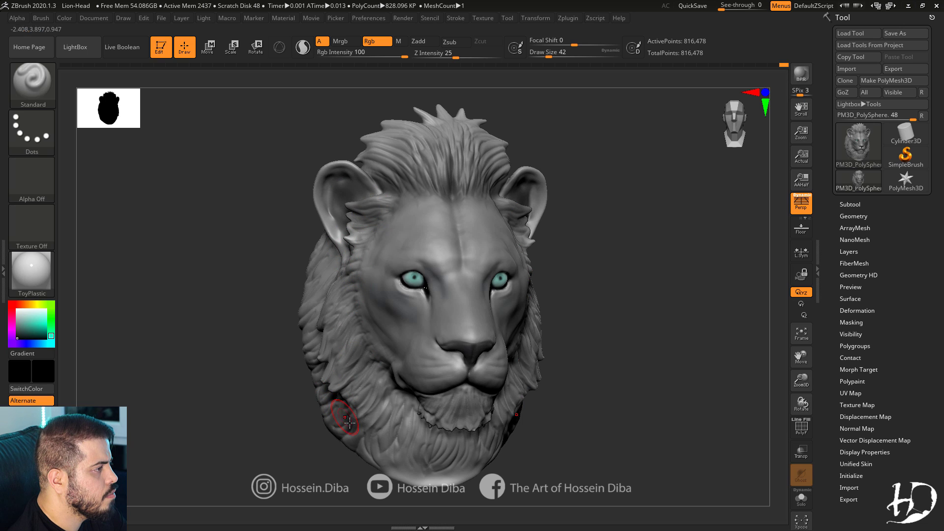
key(bracketright)
key(bracketright)
key(bracketright)
key(bracketright)
mouse_move(290, 416)
mouse_down()
mouse_move(344, 423)
mouse_move(293, 320)
mouse_move(216, 418)
mouse_up()
mouse_move(344, 451)
mouse_down()
mouse_move(391, 483)
mouse_move(350, 462)
mouse_up()
mouse_move(801, 357)
mouse_down()
mouse_move(751, 350)
mouse_move(792, 367)
mouse_move(794, 386)
mouse_up()
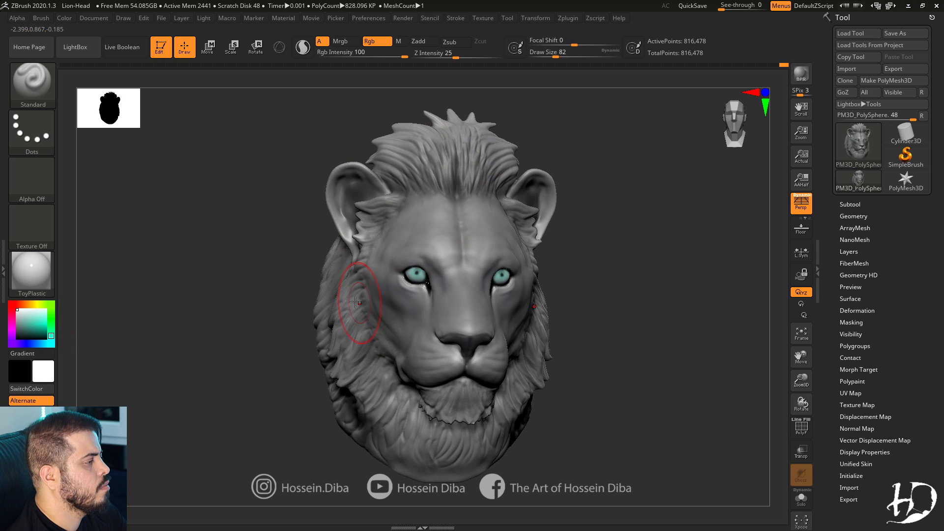
mouse_move(694, 406)
mouse_down()
mouse_move(682, 411)
mouse_move(668, 398)
mouse_move(689, 374)
mouse_move(669, 355)
mouse_move(661, 362)
mouse_up()
mouse_move(661, 361)
alt+mouse_down()
mouse_move(772, 364)
mouse_move(768, 399)
alt+mouse_up()
mouse_move(632, 412)
mouse_down()
mouse_move(615, 414)
mouse_move(628, 411)
mouse_move(693, 323)
mouse_move(737, 344)
mouse_up()
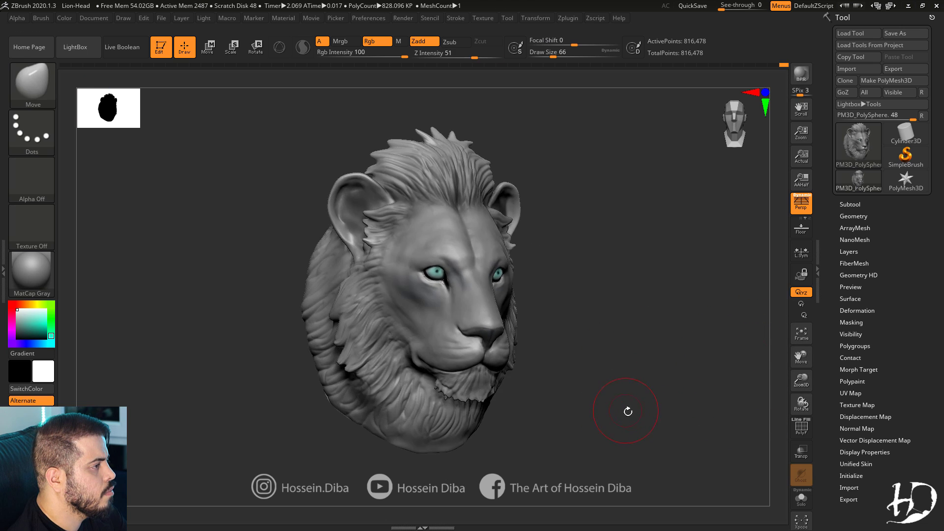
Turn off the polypaint display of the PM3D_PolySphere subtool.
click(850, 204)
click(913, 226)
click(850, 205)
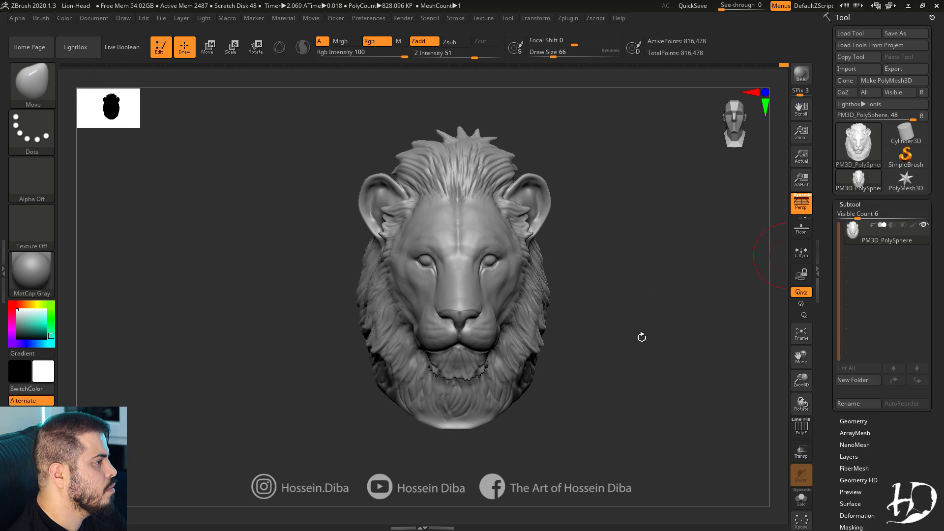
mouse_move(641, 336)
alt+mouse_down()
mouse_move(807, 386)
mouse_move(736, 331)
mouse_move(679, 383)
mouse_move(706, 362)
alt+mouse_up()
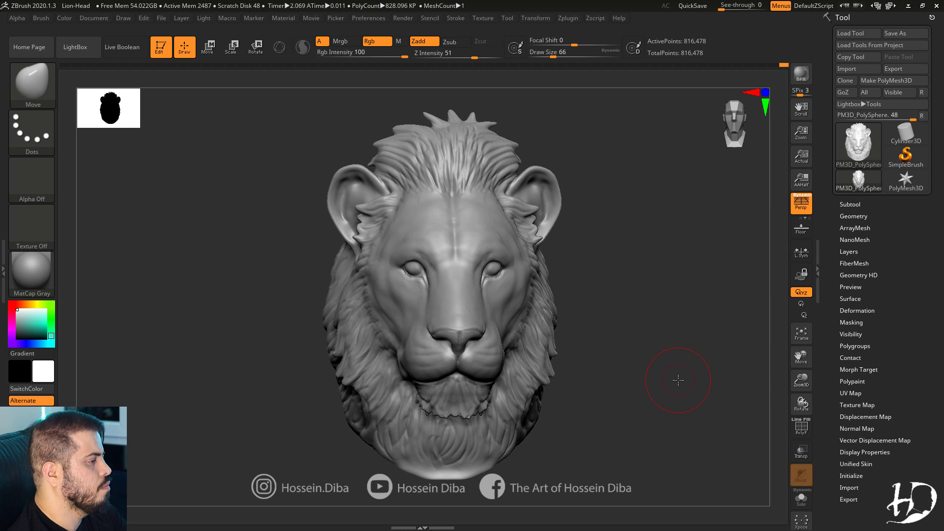
Carve hair strands into the mane beside the ear and temple with the DamStandard brush.
drag(674, 375, 210, 320)
mouse_move(688, 342)
alt+mouse_down()
mouse_move(688, 389)
mouse_move(748, 418)
alt+mouse_up()
key(b)
key(d)
key(s)
drag(397, 221, 460, 226)
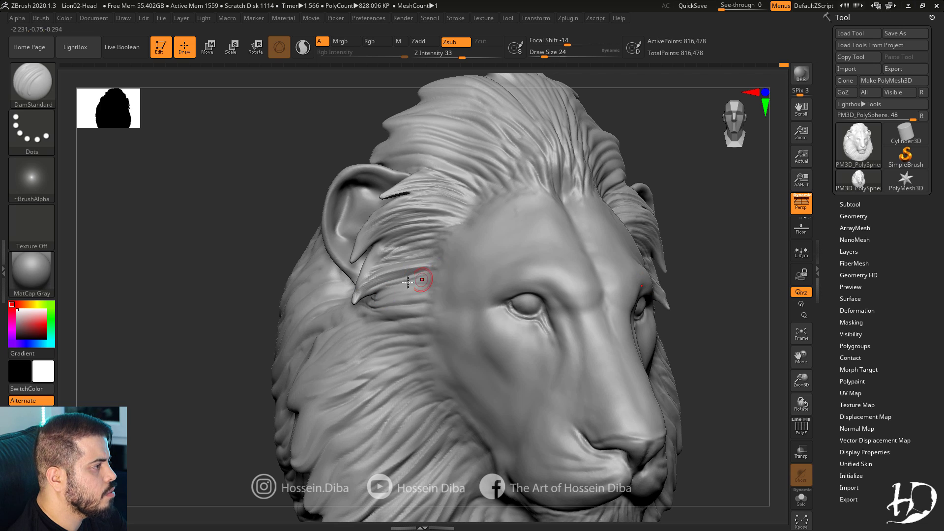
drag(495, 188, 429, 172)
mouse_move(779, 381)
alt+mouse_down()
mouse_move(729, 333)
mouse_move(272, 299)
alt+mouse_up()
mouse_move(741, 353)
alt+mouse_down()
mouse_move(722, 363)
mouse_move(754, 354)
alt+mouse_up()
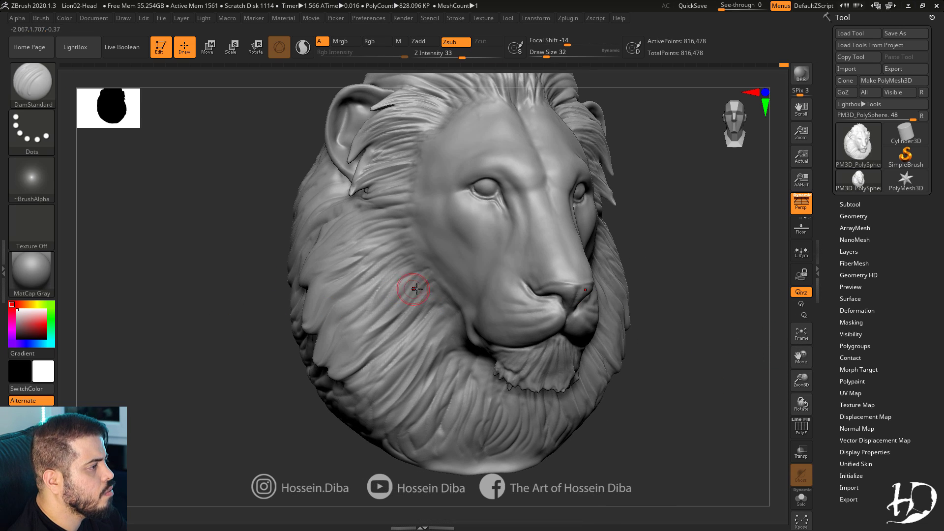
mouse_move(246, 294)
mouse_down()
mouse_move(238, 293)
mouse_move(315, 266)
mouse_up()
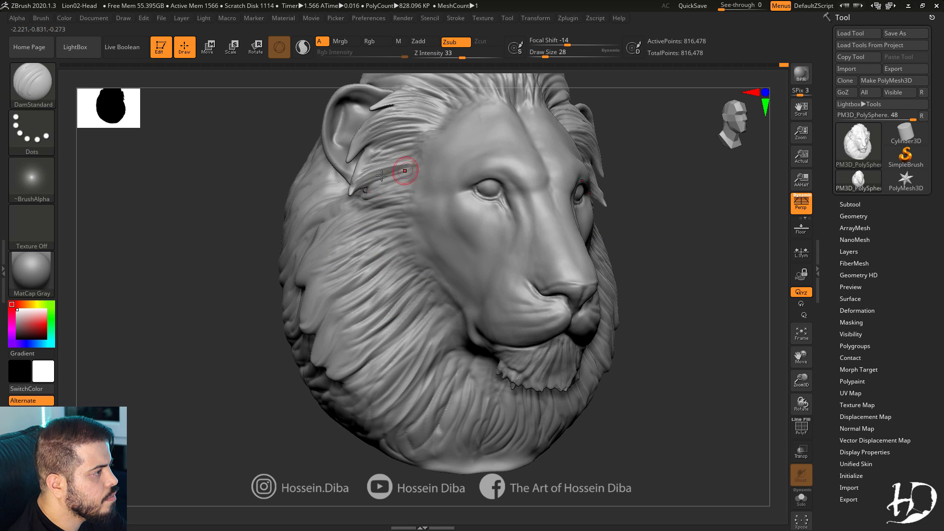
drag(256, 296, 375, 249)
Smooth the side mane locally and carve diagonal strands from the cheek down toward the lower mane.
key(shift)
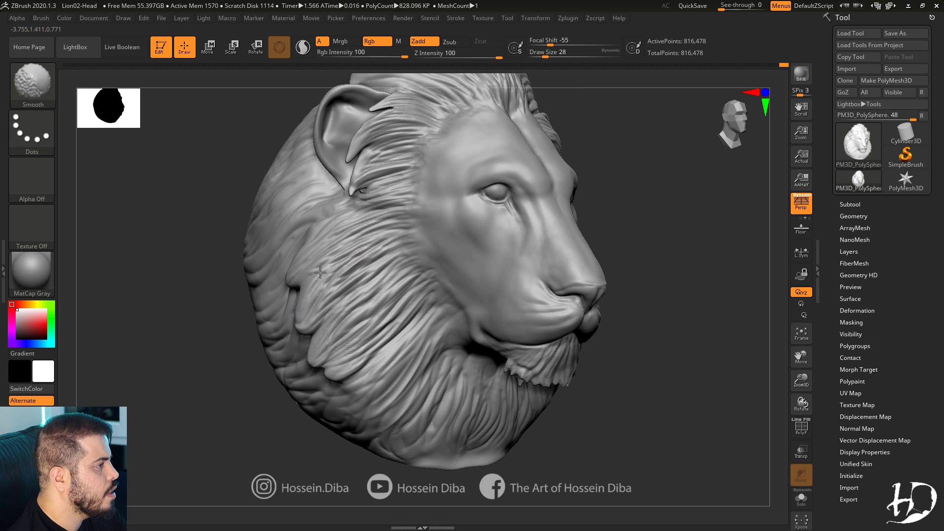
shift+drag(320, 272, 312, 301)
mouse_move(389, 240)
mouse_down()
mouse_move(311, 299)
mouse_move(344, 280)
mouse_up()
drag(235, 322, 185, 329)
drag(427, 298, 360, 375)
drag(232, 339, 277, 339)
mouse_move(438, 317)
mouse_down()
mouse_move(384, 371)
mouse_move(393, 394)
mouse_up()
mouse_move(443, 342)
mouse_down()
mouse_move(406, 381)
mouse_move(386, 389)
mouse_up()
mouse_move(266, 363)
shift+mouse_down()
mouse_move(222, 334)
mouse_move(432, 382)
mouse_move(447, 434)
shift+mouse_up()
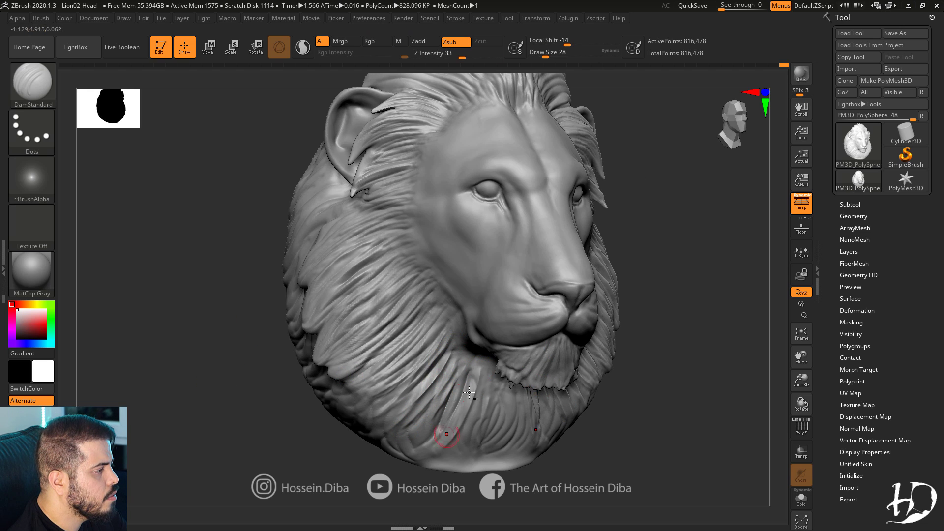
Carve downward strands into the lower mane beneath the chin and jaw.
drag(493, 401, 488, 442)
drag(389, 485, 335, 480)
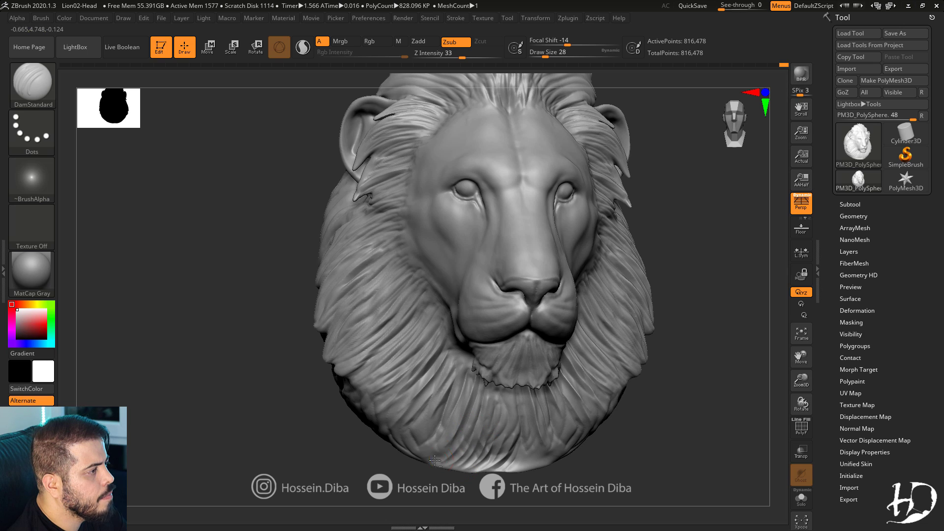
drag(326, 433, 377, 429)
drag(445, 396, 421, 439)
drag(315, 438, 377, 432)
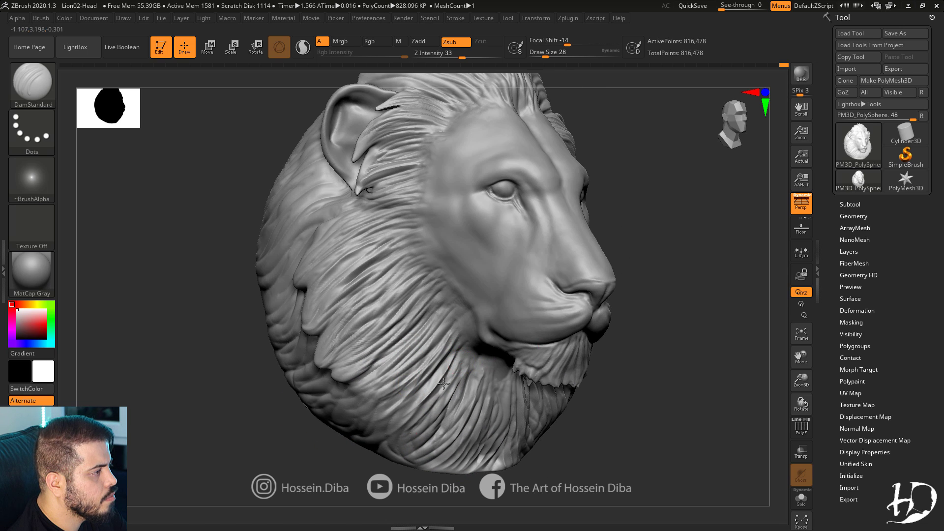
Carve finer diagonal strands across the side mane below the ear.
drag(802, 381, 801, 366)
drag(315, 438, 255, 435)
drag(803, 380, 807, 392)
drag(266, 438, 364, 433)
drag(462, 302, 406, 376)
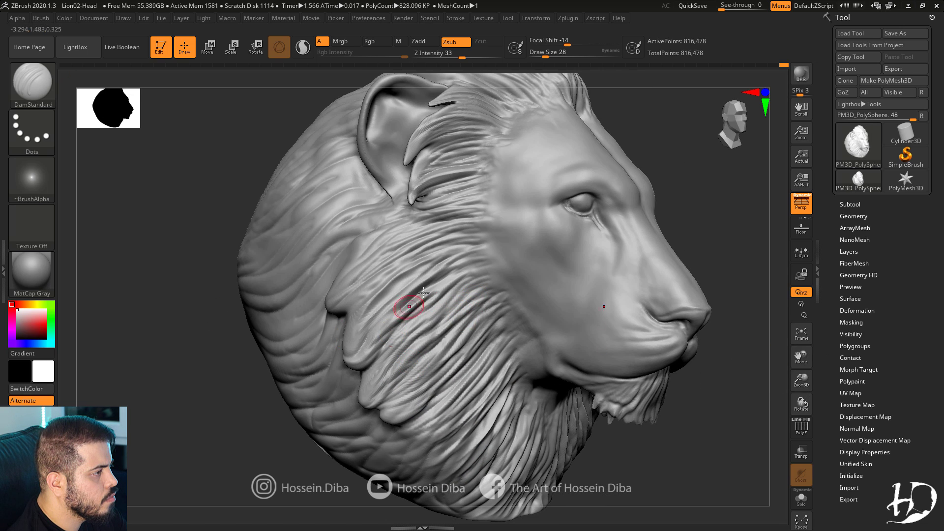
drag(426, 291, 365, 349)
drag(453, 253, 365, 311)
Cut more strand grooves from the cheek edge back toward the mane behind the ear.
drag(202, 329, 173, 328)
drag(509, 281, 463, 292)
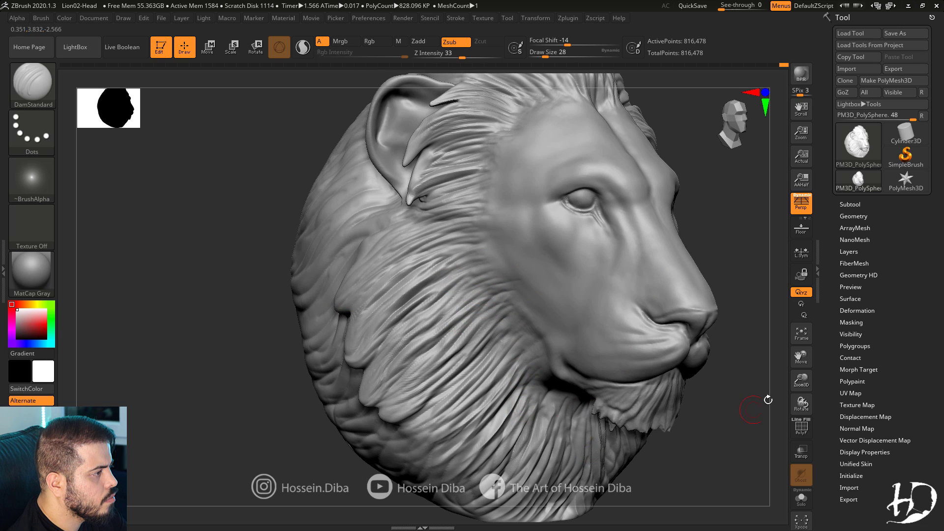
drag(802, 382, 801, 367)
mouse_move(276, 327)
mouse_down()
mouse_move(234, 324)
mouse_move(223, 314)
mouse_move(315, 317)
mouse_up()
mouse_move(802, 379)
mouse_down()
mouse_move(806, 393)
mouse_move(885, 401)
mouse_up()
drag(464, 264, 399, 303)
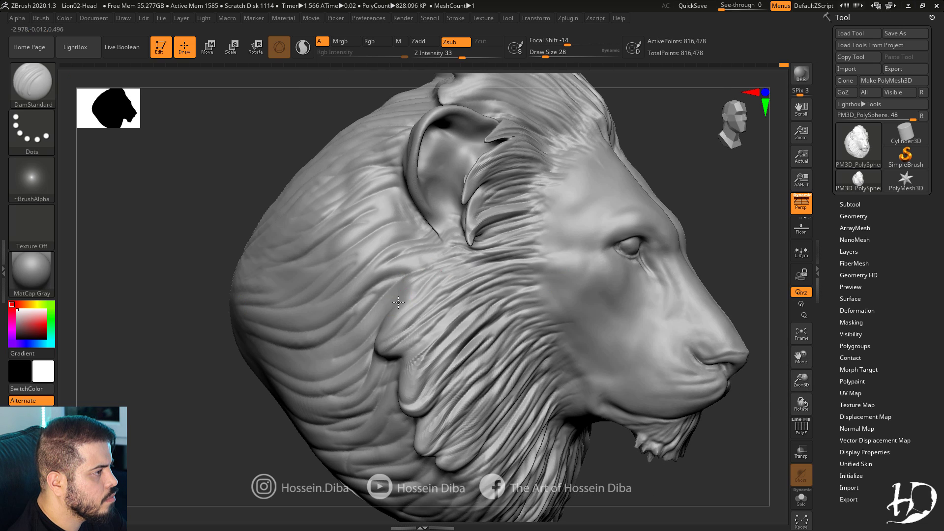
Pull the tip of the lower side mane lock outward with an enlarged Move brush.
mouse_move(399, 302)
right_down()
mouse_move(301, 312)
mouse_move(369, 376)
right_up()
key(b)
key(m)
key(v)
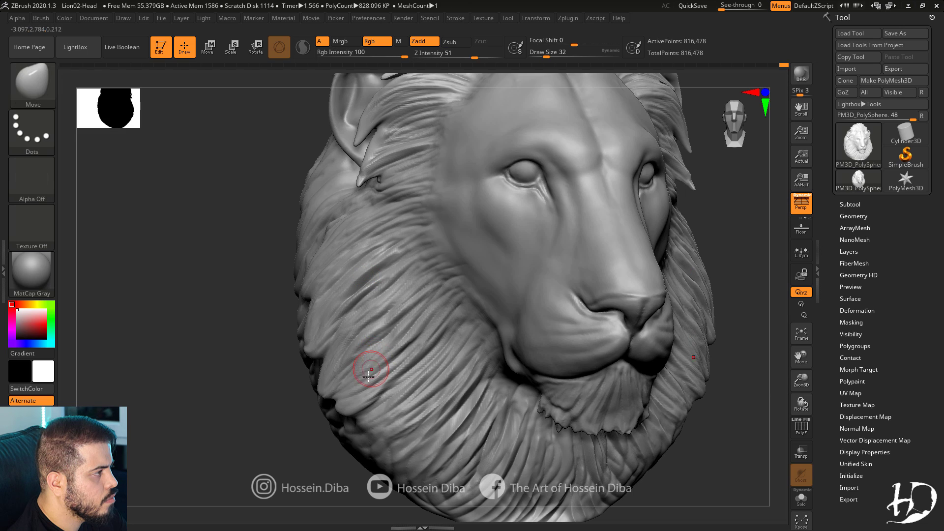
key(bracketright)
key(bracketright)
drag(337, 381, 320, 389)
drag(272, 406, 339, 409)
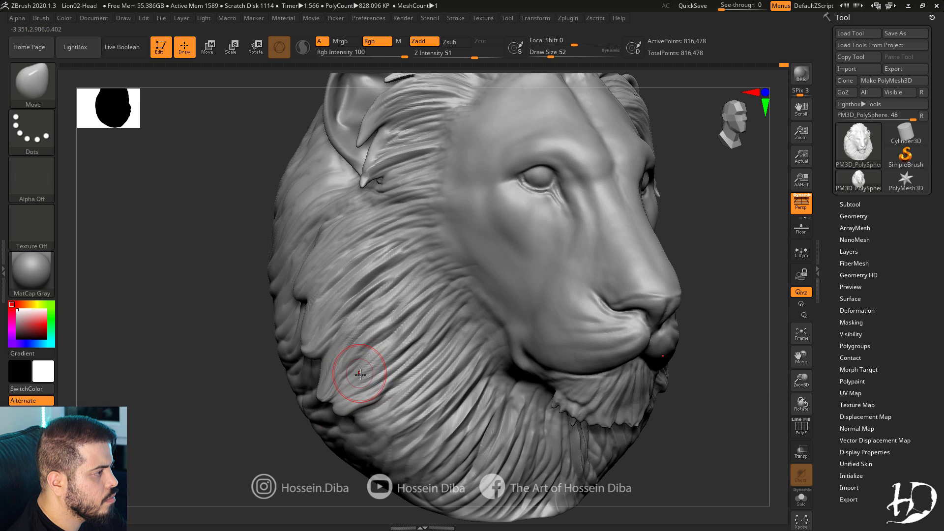
Reshape the side mane tufts and silhouette with the Move brush at about draw size 136.
key(bracketright)
key(bracketright)
key(bracketright)
drag(365, 371, 403, 331)
shift+drag(266, 350, 219, 354)
key(bracketright)
drag(352, 366, 339, 361)
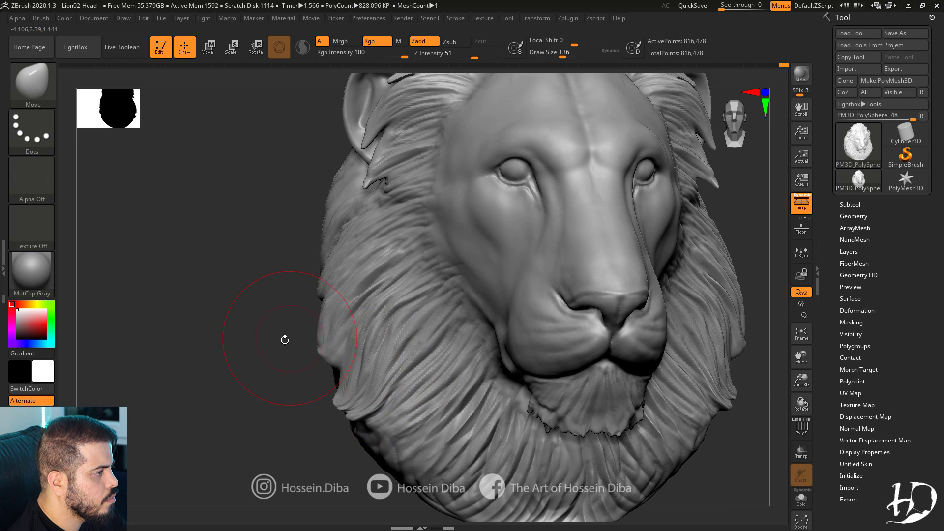
right_drag(285, 339, 313, 352)
Reduce the Move brush to about draw size 88 and adjust the lower mane below the side tuft.
key(bracketleft)
key(bracketleft)
key(bracketleft)
key(bracketleft)
key(bracketleft)
key(bracketleft)
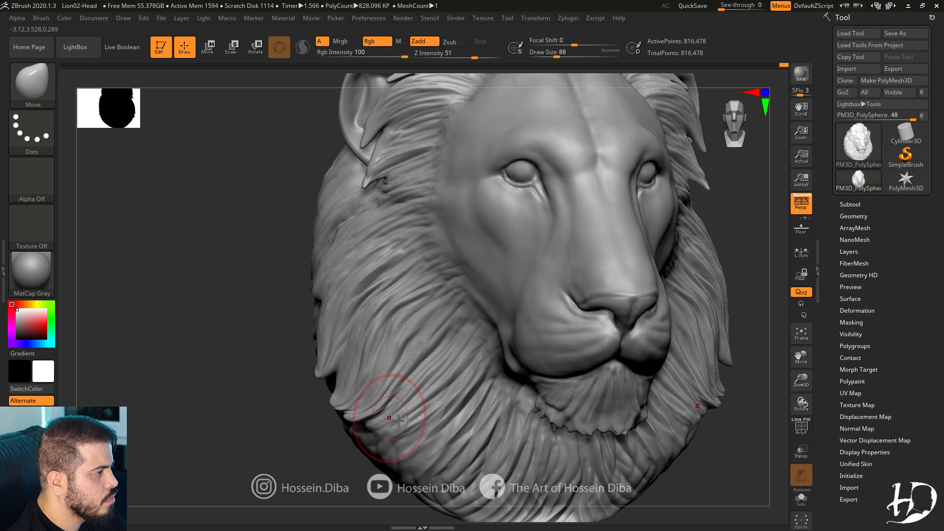
mouse_move(379, 400)
right_down()
mouse_move(748, 333)
mouse_move(706, 358)
mouse_move(408, 406)
right_up()
drag(411, 411, 451, 432)
Extend and sharpen the tips of the hair tufts in front of the ear with the Move brush.
mouse_move(802, 355)
mouse_down()
mouse_move(802, 381)
mouse_move(765, 365)
mouse_move(760, 433)
mouse_up()
key(b)
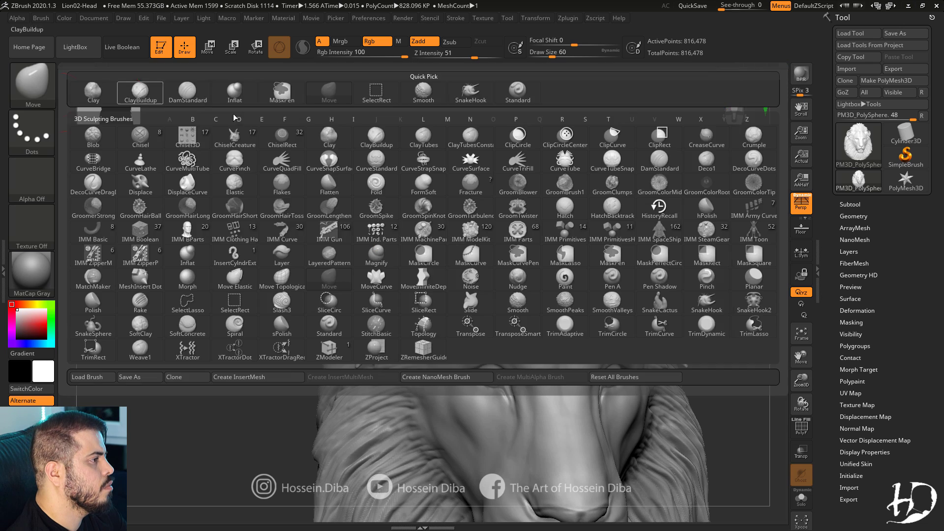
click(235, 94)
mouse_move(236, 305)
right_down()
mouse_move(285, 295)
mouse_move(202, 295)
mouse_move(275, 354)
right_up()
key(b)
click(329, 93)
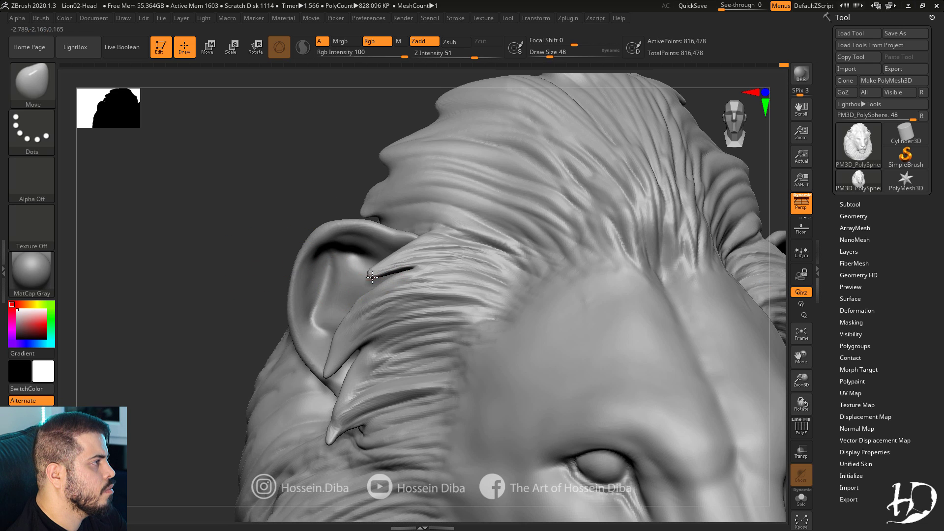
key(bracketright)
mouse_move(331, 358)
shift+mouse_down()
mouse_move(339, 340)
mouse_move(333, 441)
shift+mouse_up()
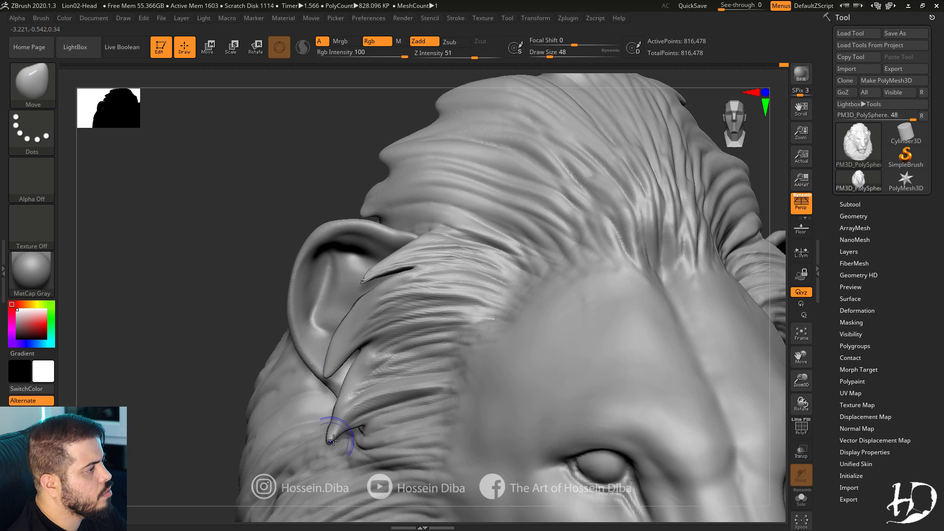
Raise the hair profile above the forehead in side view using an enlarged Move brush.
key(b)
key(d)
key(s)
right_drag(442, 256, 634, 240)
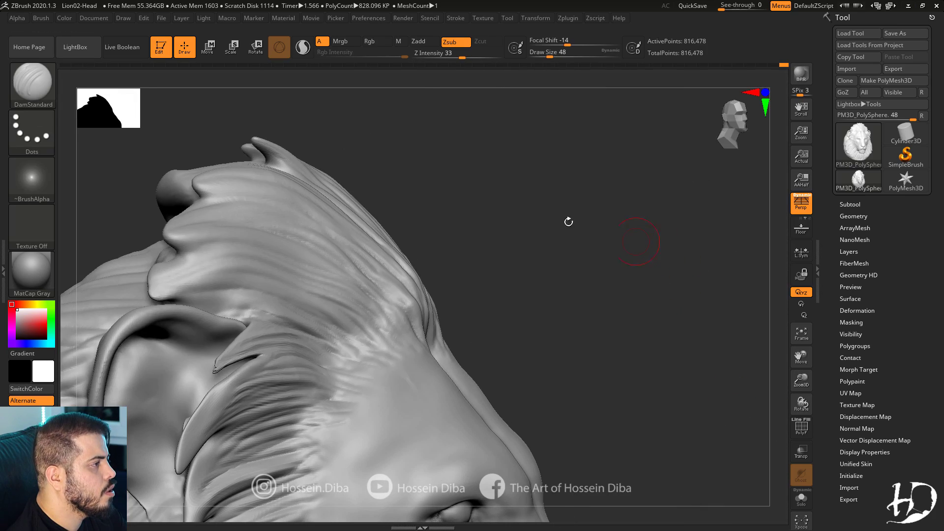
key(b)
key(m)
key(v)
key(bracketright)
key(bracketright)
key(bracketright)
drag(374, 221, 386, 227)
key(bracketleft)
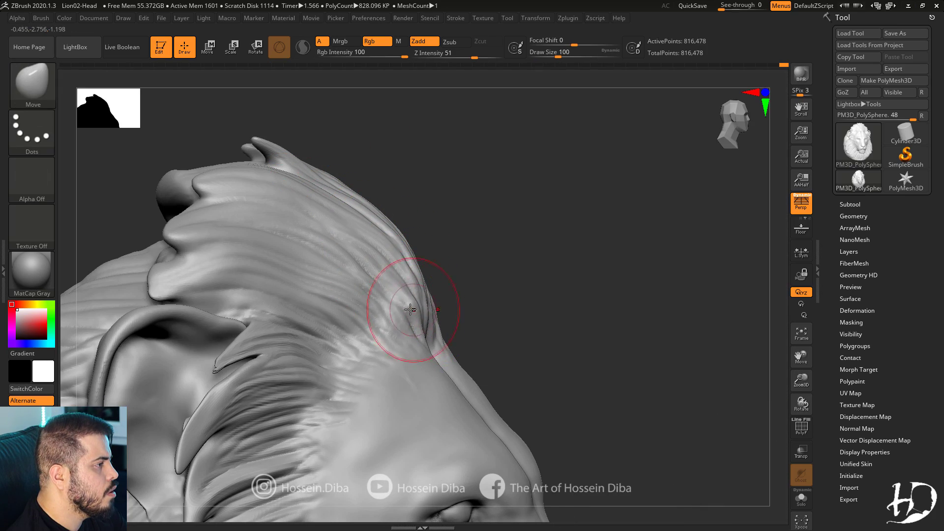
Carve long strands from the forehead hairline back over the crown with DamStandard at draw size 32.
mouse_move(413, 311)
right_down()
mouse_move(150, 301)
mouse_move(537, 426)
mouse_move(569, 295)
mouse_move(506, 274)
right_up()
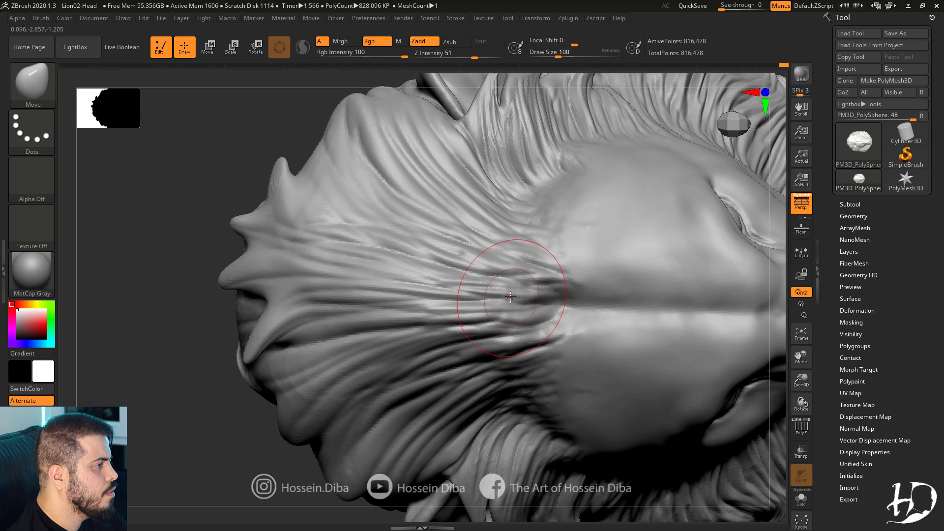
key(b)
key(d)
key(s)
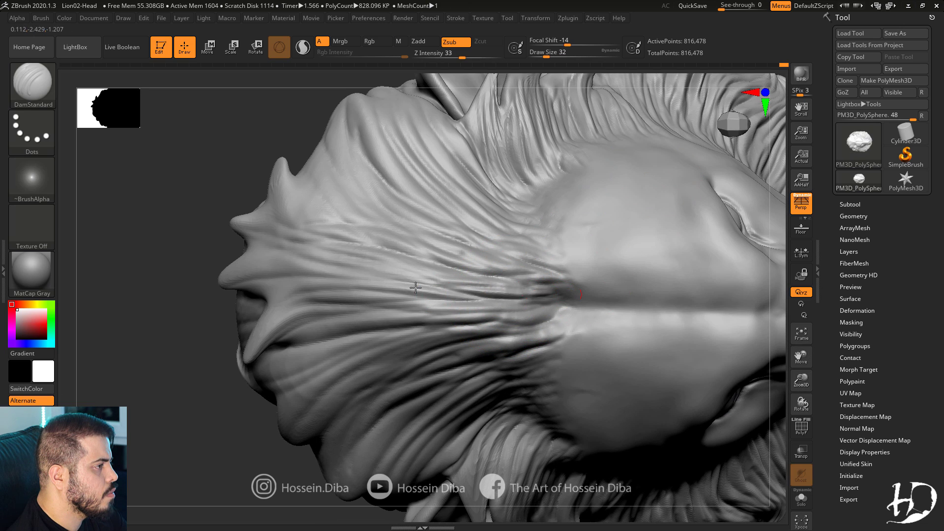
drag(415, 288, 322, 272)
drag(566, 301, 337, 290)
right_drag(339, 295, 350, 297)
drag(556, 302, 315, 299)
drag(546, 311, 275, 317)
drag(411, 309, 280, 323)
mouse_move(534, 321)
mouse_down()
mouse_move(334, 328)
mouse_move(304, 338)
mouse_up()
drag(576, 280, 358, 226)
drag(548, 270, 386, 163)
Carve additional strands fanning up and sideways from the forehead hairline.
mouse_move(386, 162)
right_down()
mouse_move(669, 204)
mouse_move(710, 286)
mouse_move(664, 367)
mouse_move(657, 300)
right_up()
right_drag(326, 228, 346, 236)
drag(544, 323, 505, 247)
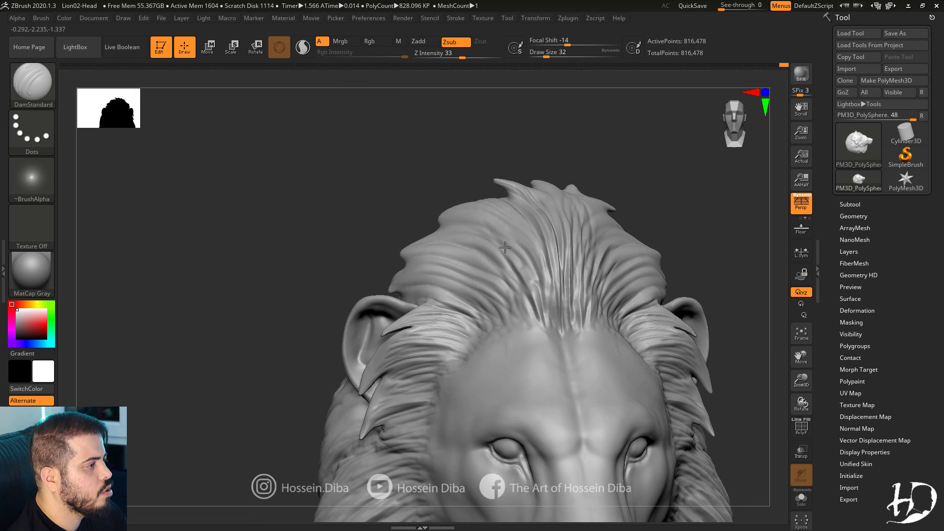
mouse_move(547, 317)
right_down()
mouse_move(512, 315)
mouse_move(327, 238)
mouse_move(246, 226)
right_up()
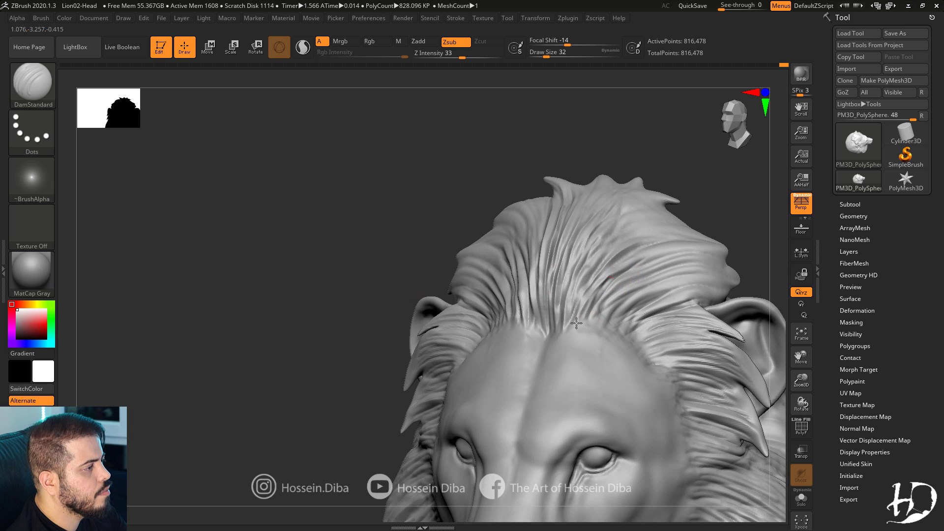
drag(575, 322, 627, 285)
drag(642, 318, 702, 288)
Carve a strand into the lower side mane and set the DamStandard draw size to 40.
ctrl+right_drag(653, 361, 467, 300)
right_drag(468, 300, 305, 347)
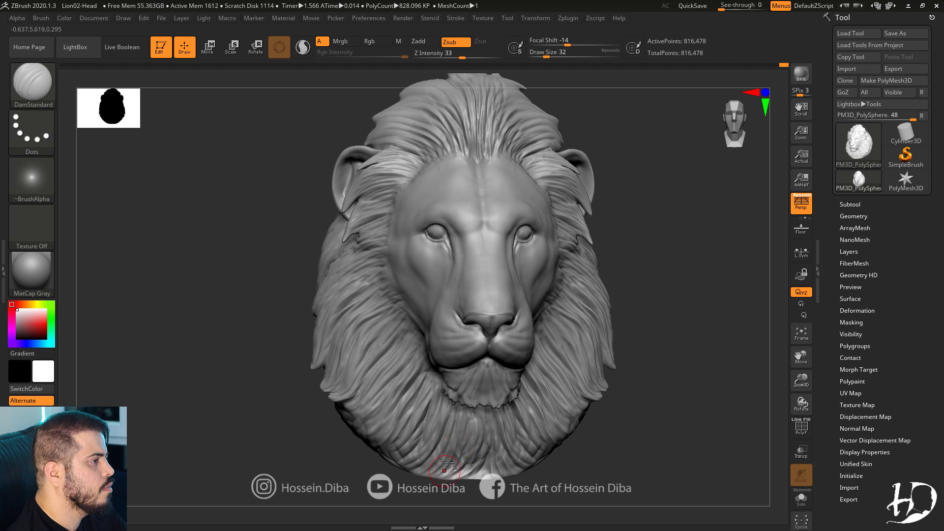
right_drag(449, 463, 356, 437)
right_drag(264, 395, 271, 394)
drag(389, 383, 367, 410)
mouse_move(285, 419)
right_down()
mouse_move(261, 399)
mouse_move(306, 395)
mouse_move(251, 381)
mouse_move(339, 320)
right_up()
key(bracketright)
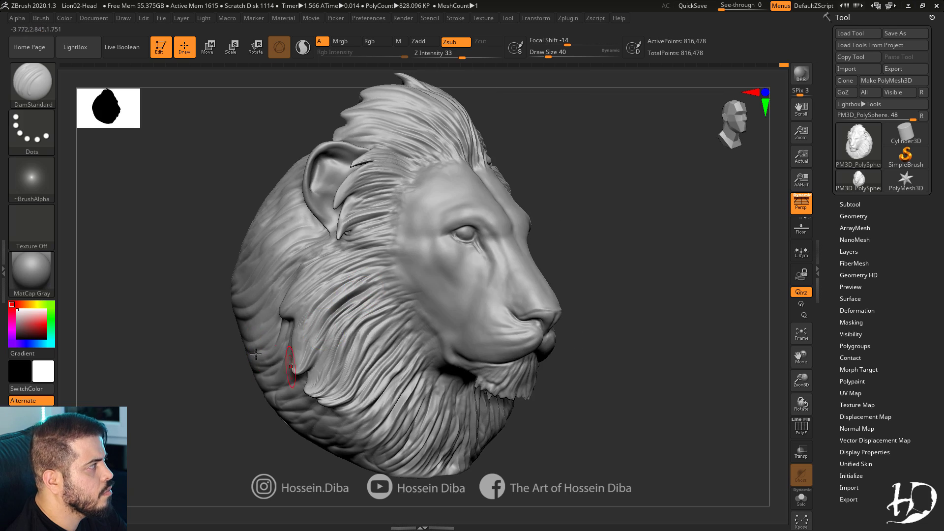
right_drag(289, 362, 196, 312)
Inflate the hair strands in front of the ear using the Inflat brush at draw size 64.
key(b)
key(m)
key(v)
mouse_move(695, 400)
right_down()
mouse_move(790, 381)
mouse_move(807, 484)
right_up()
key(bracketleft)
key(bracketleft)
right_drag(53, 94, 123, 106)
key(b)
key(d)
key(s)
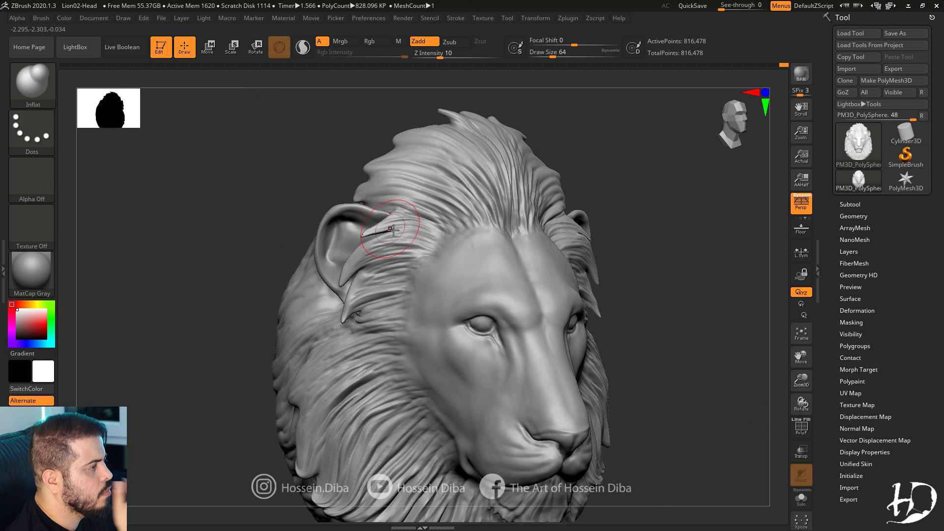
drag(401, 211, 378, 237)
mouse_move(265, 268)
right_down()
mouse_move(200, 274)
mouse_move(205, 294)
right_up()
Reshape the strands along the crown's outer silhouette in front view with the Move brush at draw size 48.
key(b)
key(m)
key(v)
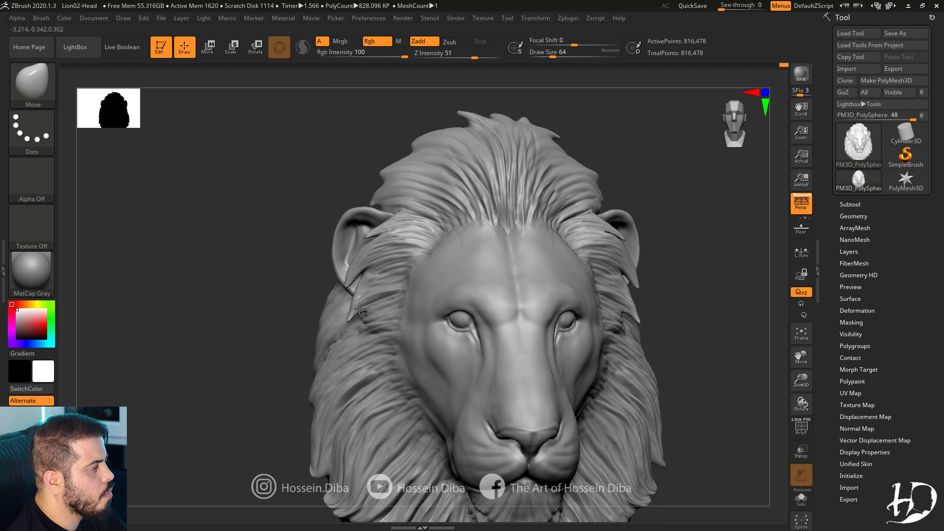
ctrl+right_drag(456, 310, 322, 285)
mouse_move(773, 371)
ctrl+right_down()
mouse_move(798, 367)
mouse_move(792, 392)
ctrl+right_up()
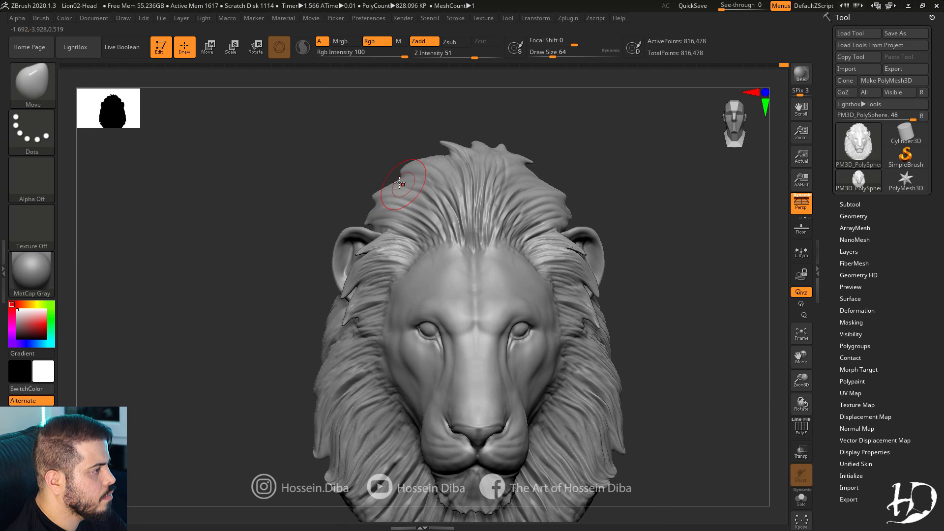
key(bracketleft)
key(bracketleft)
key(bracketleft)
key(bracketleft)
mouse_move(300, 172)
right_down()
mouse_move(369, 172)
mouse_move(315, 184)
mouse_move(401, 147)
mouse_move(323, 154)
mouse_move(414, 155)
right_up()
right_drag(319, 143, 297, 145)
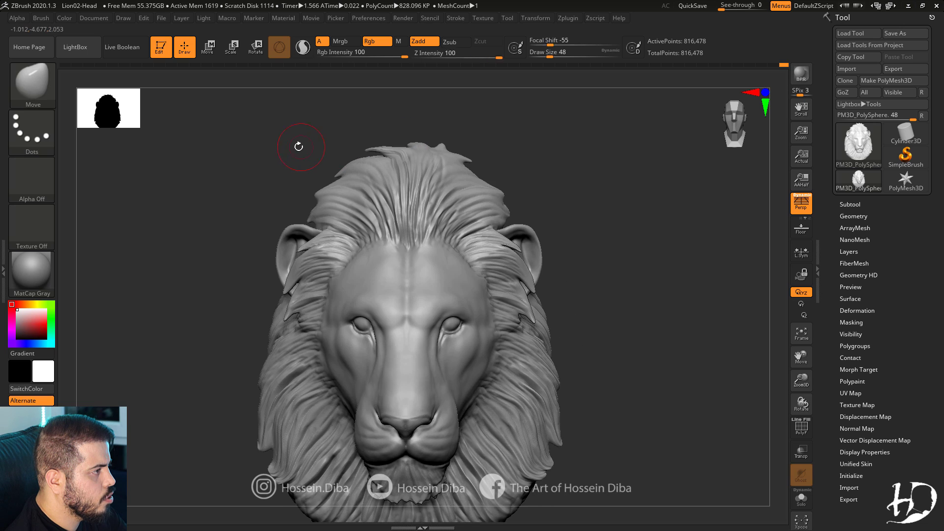
Adjust the overall mane shape around the crown and face sides with a Move brush enlarged to draw size 89.
right_drag(580, 170, 583, 189)
drag(793, 383, 807, 389)
key(b)
key(d)
key(s)
right_drag(388, 184, 443, 202)
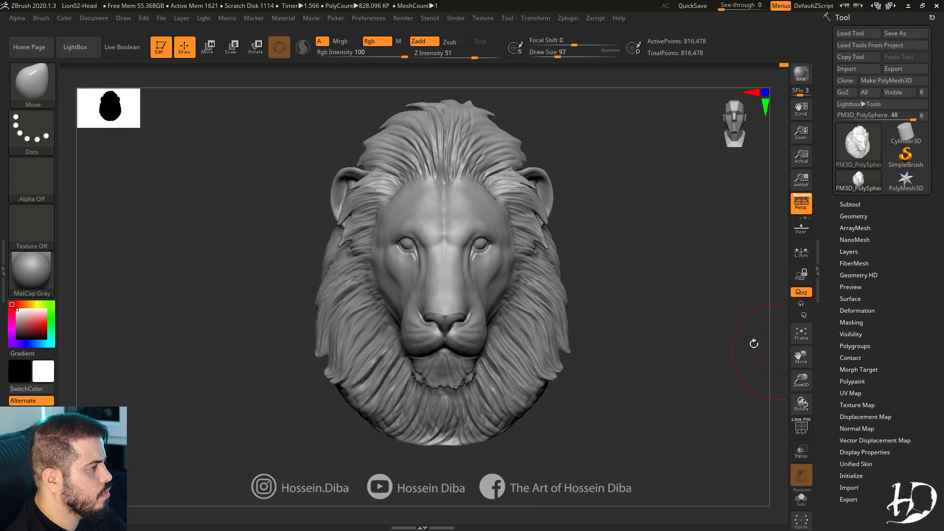
mouse_move(750, 339)
right_down()
mouse_move(714, 364)
mouse_move(708, 399)
right_up()
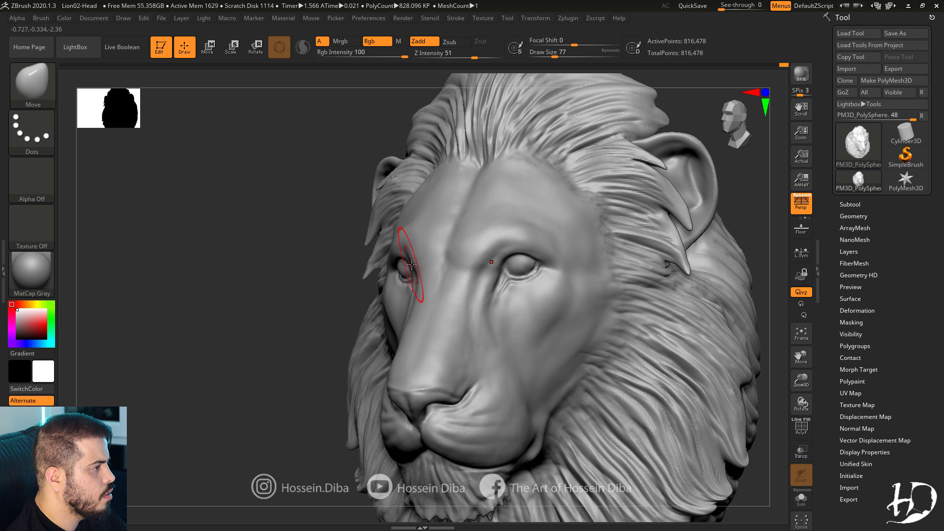
key(])
drag(423, 270, 395, 244)
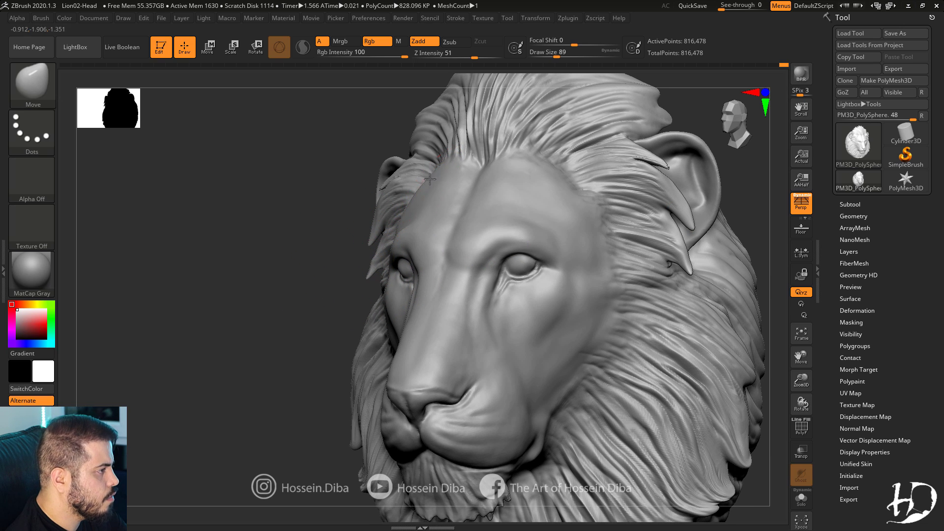
Carve rows of whisker dimples across the muzzle with DamStandard at draw size 39.
drag(275, 297, 392, 282)
drag(801, 355, 801, 344)
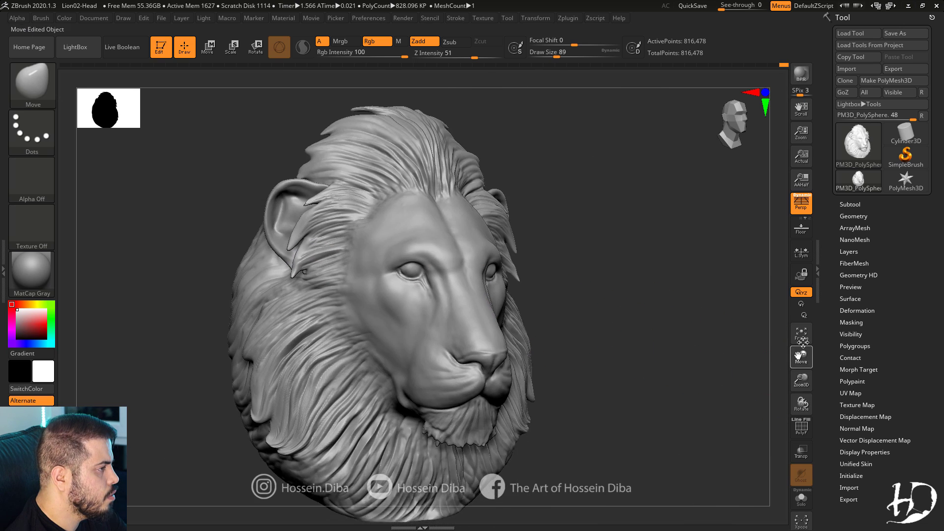
drag(551, 305, 208, 295)
drag(801, 379, 801, 398)
drag(305, 256, 236, 253)
key(b)
key(d)
key(s)
click(548, 56)
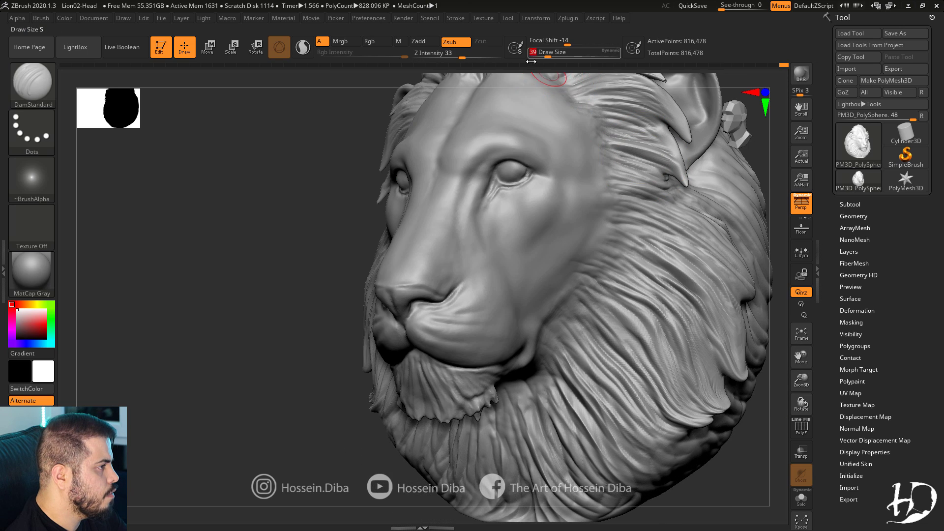
drag(801, 380, 801, 388)
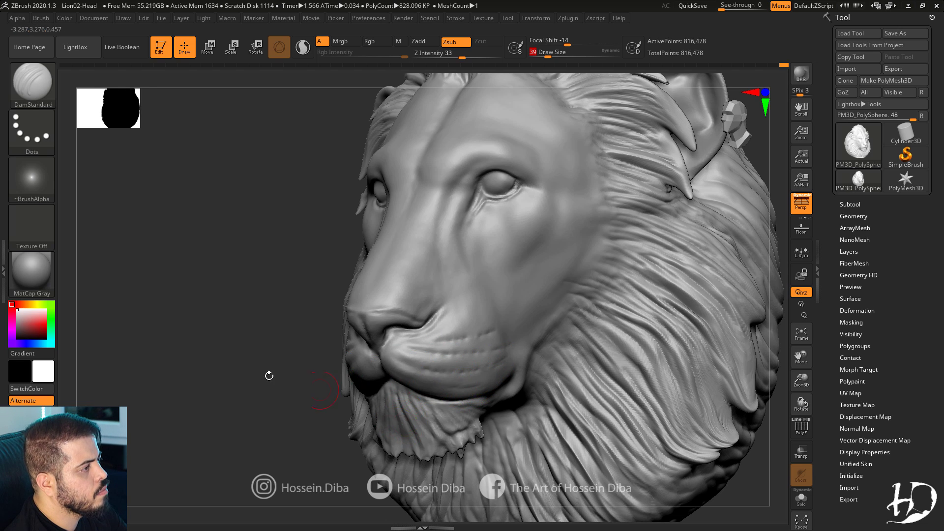
mouse_move(269, 375)
right_down()
mouse_move(672, 373)
mouse_move(748, 361)
right_up()
Pull pointed hair tufts out of the chin beard with the SnakeHook brush at draw size 10.
key(b)
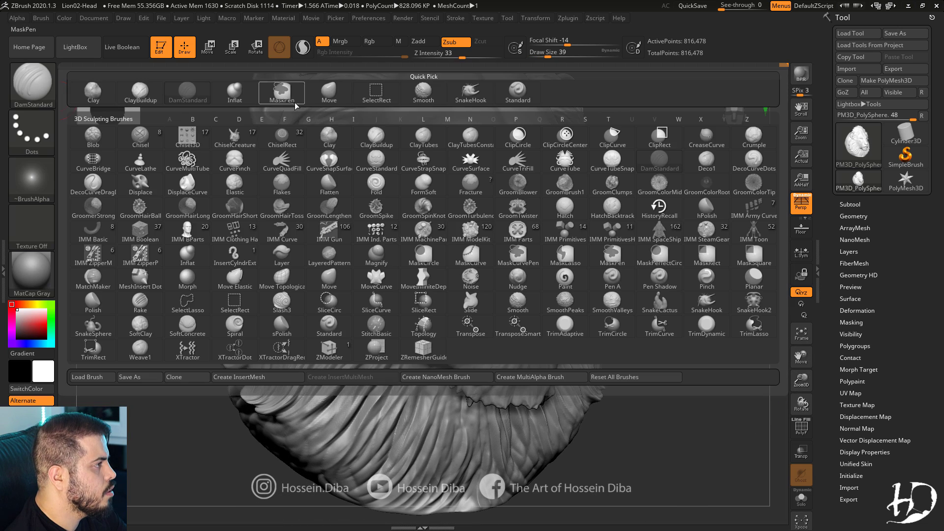
key(s)
key(h)
right_drag(600, 399, 522, 379)
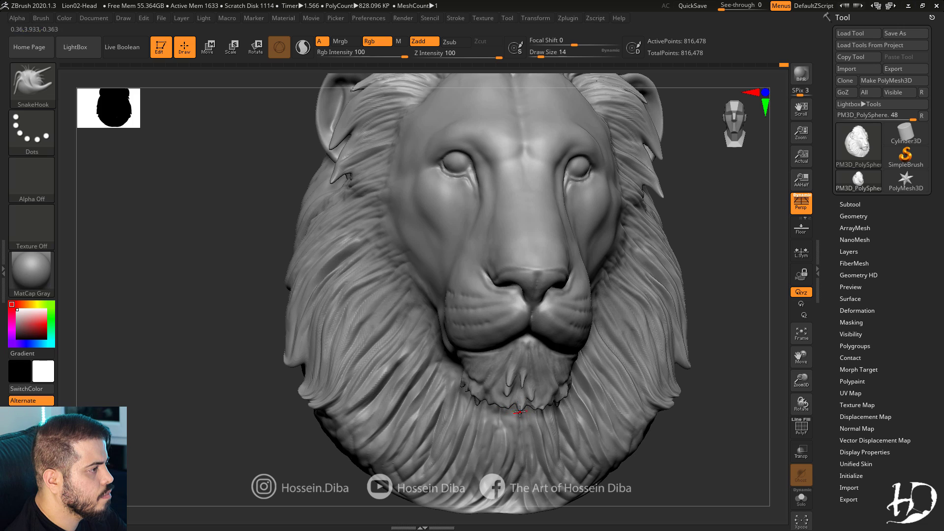
right_drag(520, 418, 667, 458)
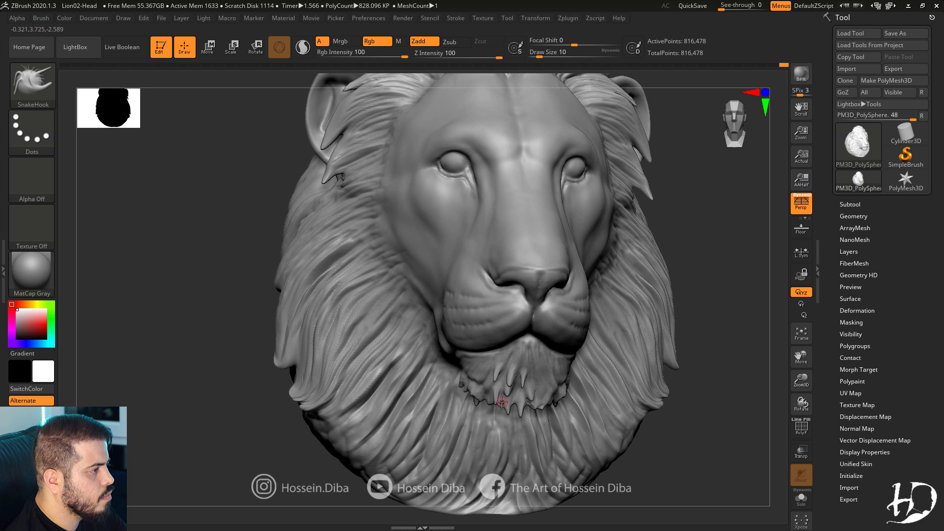
right_drag(472, 383, 478, 391)
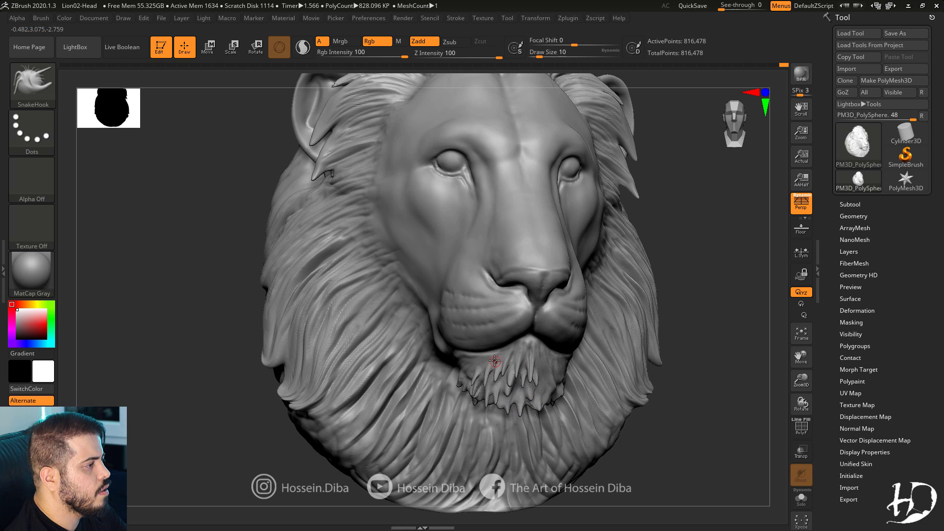
Fill the rest of the beard with more pointed SnakeHook tufts, including its lower edge and sides.
right_drag(463, 402, 541, 363)
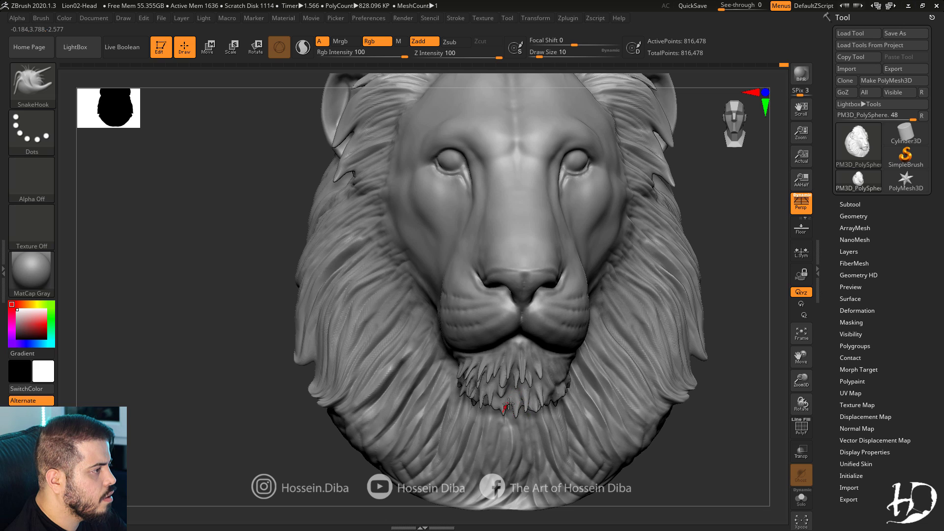
right_drag(680, 463, 559, 392)
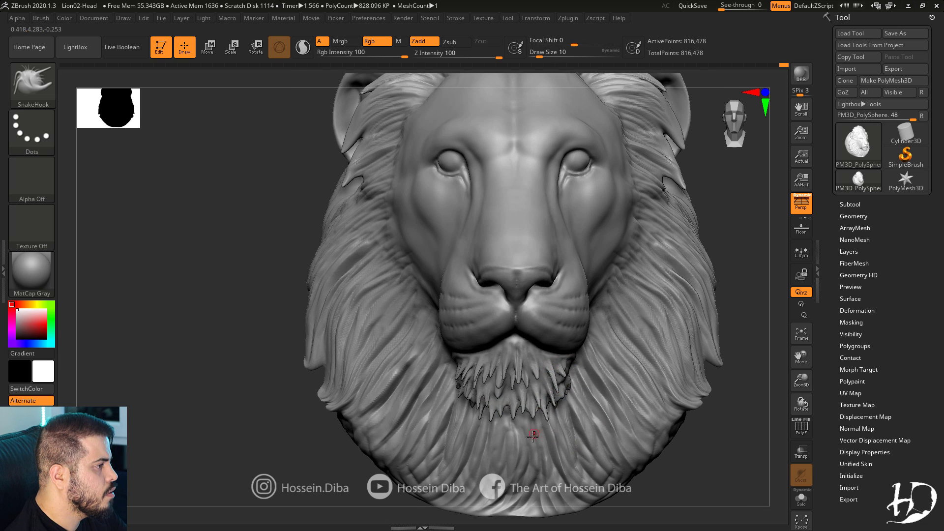
drag(801, 390, 481, 405)
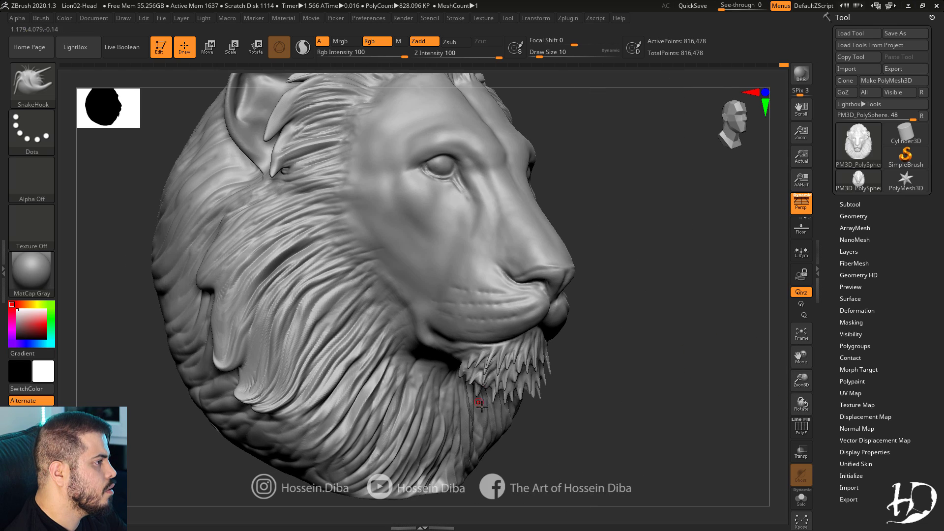
right_drag(489, 385, 218, 266)
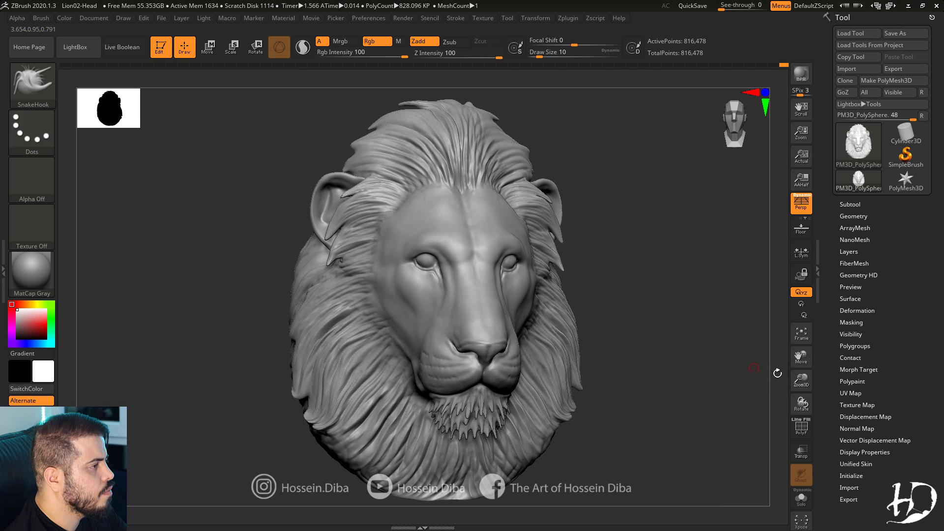
Pull small loose strands out of the hair between the ear and the face with SnakeHook at draw size 18.
right_drag(777, 373, 315, 246)
right_drag(278, 208, 372, 221)
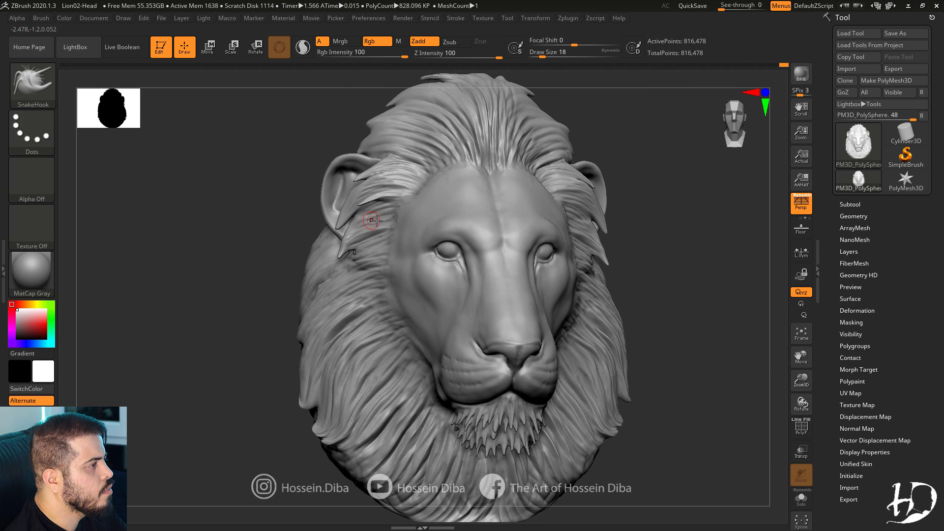
right_drag(322, 291, 376, 213)
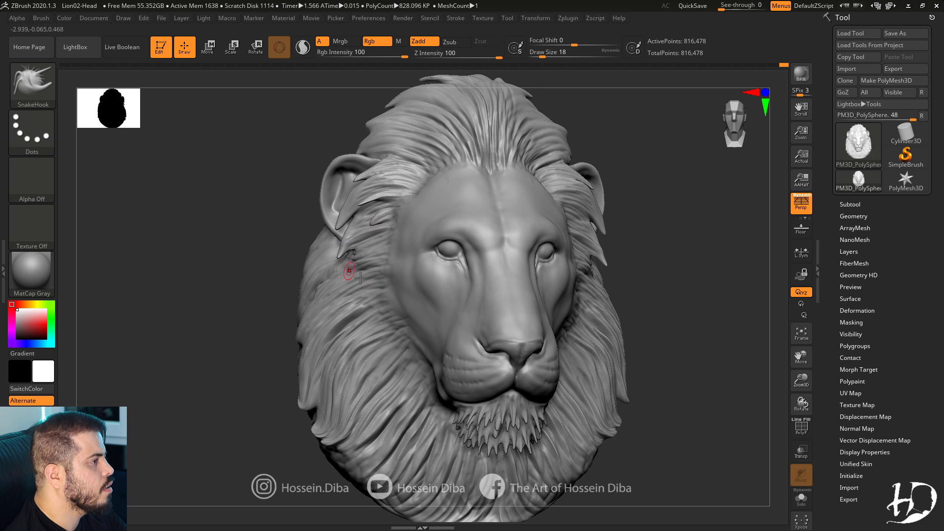
mouse_move(359, 305)
right_down()
mouse_move(363, 280)
mouse_move(187, 287)
mouse_move(371, 296)
right_up()
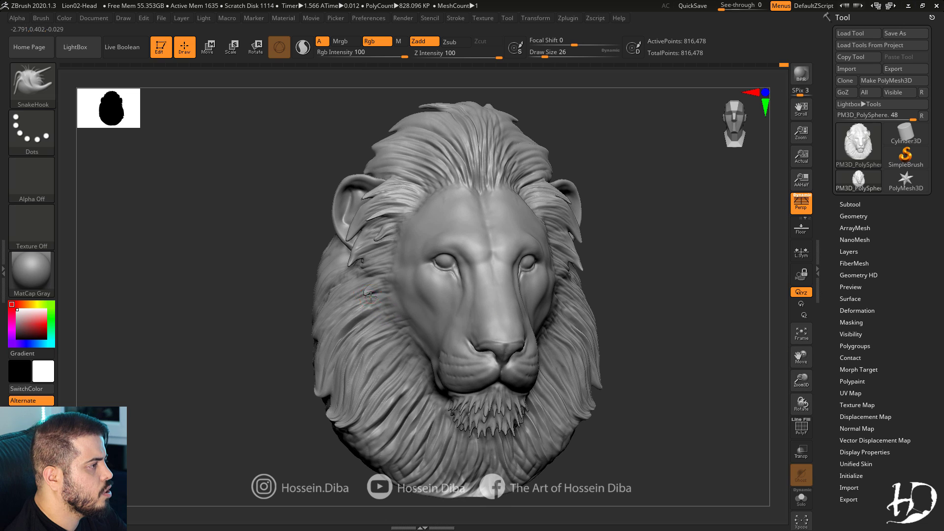
Pull loose strand tips from the hair above the forehead and ears with SnakeHook at draw size 26.
mouse_move(745, 355)
right_down()
mouse_move(436, 253)
mouse_move(496, 240)
right_up()
drag(429, 238, 395, 221)
right_drag(247, 215, 177, 217)
shift+drag(424, 231, 401, 231)
right_drag(374, 232, 443, 233)
drag(386, 248, 348, 236)
drag(295, 248, 229, 246)
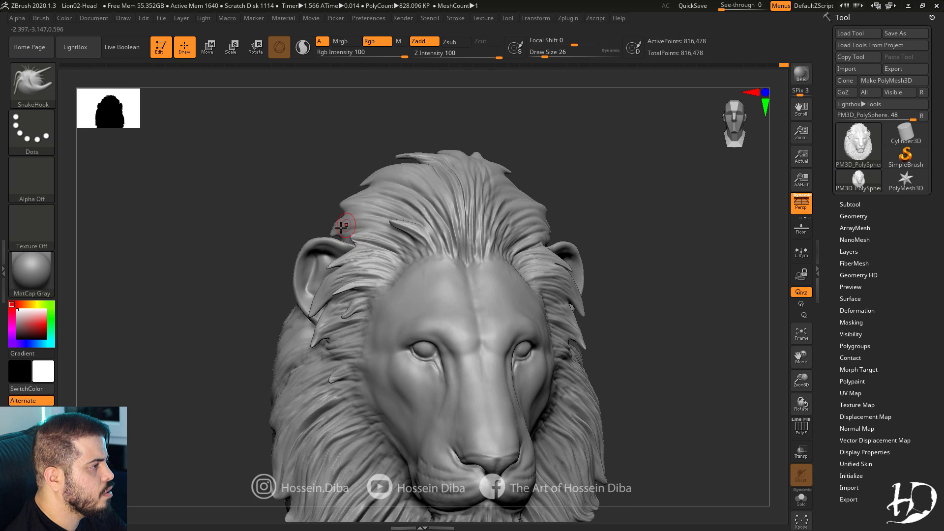
Pull additional strand tips up from the crown hair, working around both sides of the head.
drag(276, 200, 342, 197)
drag(396, 182, 372, 177)
drag(310, 197, 202, 209)
drag(469, 193, 500, 170)
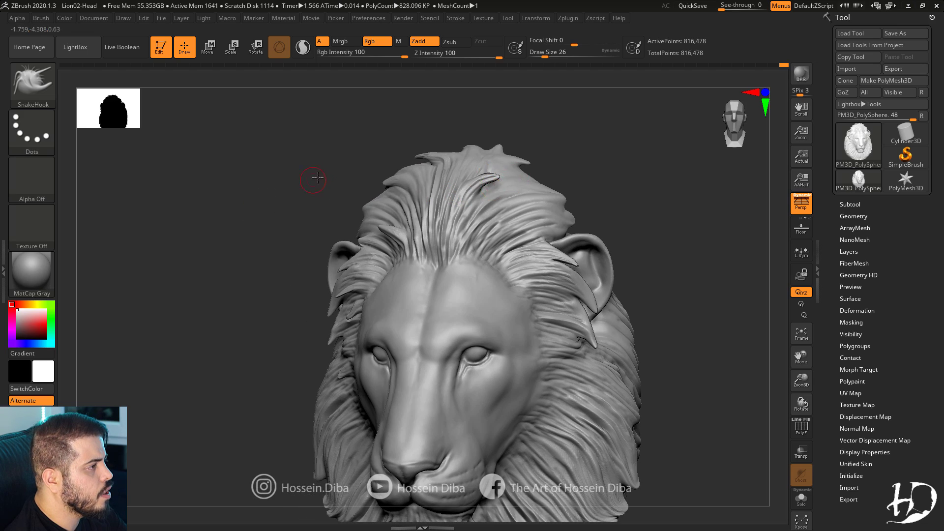
drag(316, 178, 413, 183)
mouse_move(693, 300)
mouse_down()
mouse_move(628, 308)
mouse_move(583, 266)
mouse_up()
drag(204, 276, 260, 278)
drag(683, 312, 662, 295)
alt+drag(662, 295, 831, 241)
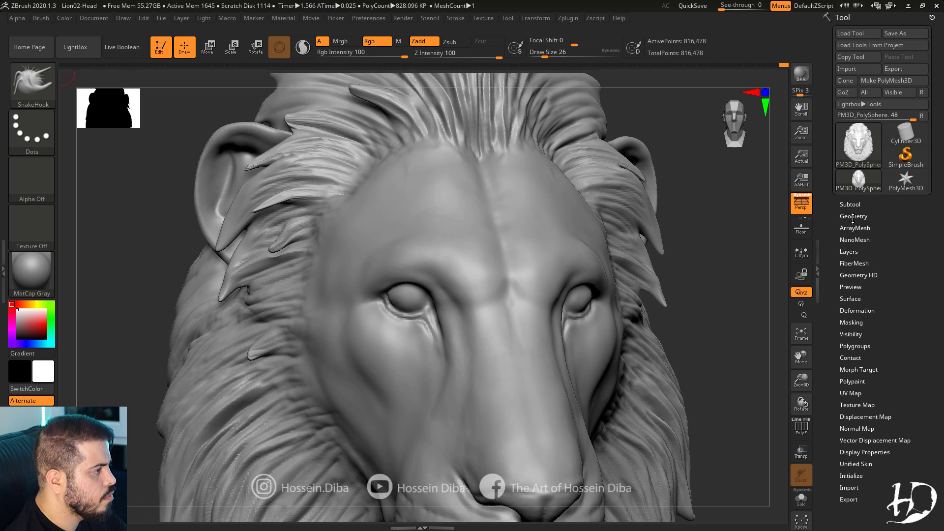
click(851, 216)
click(849, 386)
click(849, 217)
Carve fine skin wrinkles around the lower eyelid and inner eye corner with DamStandard at draw size 26.
drag(801, 357, 802, 267)
key(b)
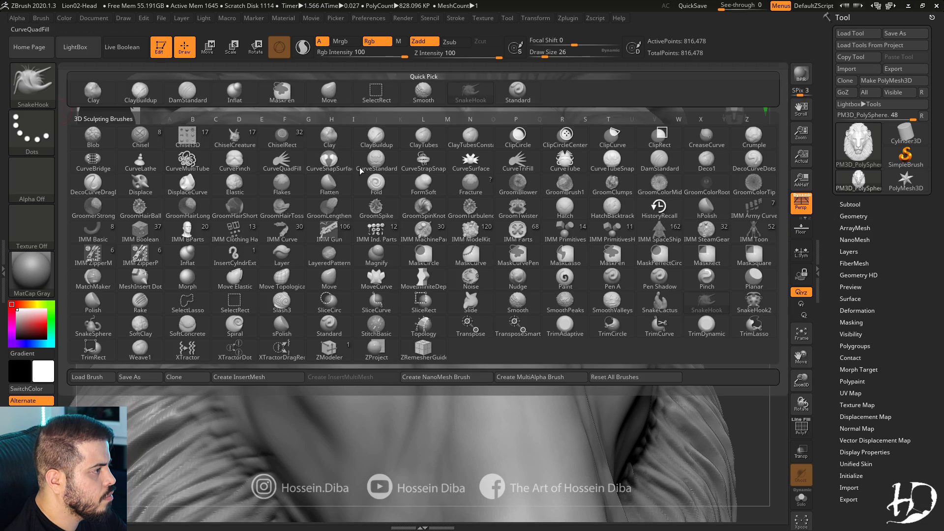
key(d)
key(s)
drag(701, 345, 497, 349)
alt+drag(783, 360, 803, 339)
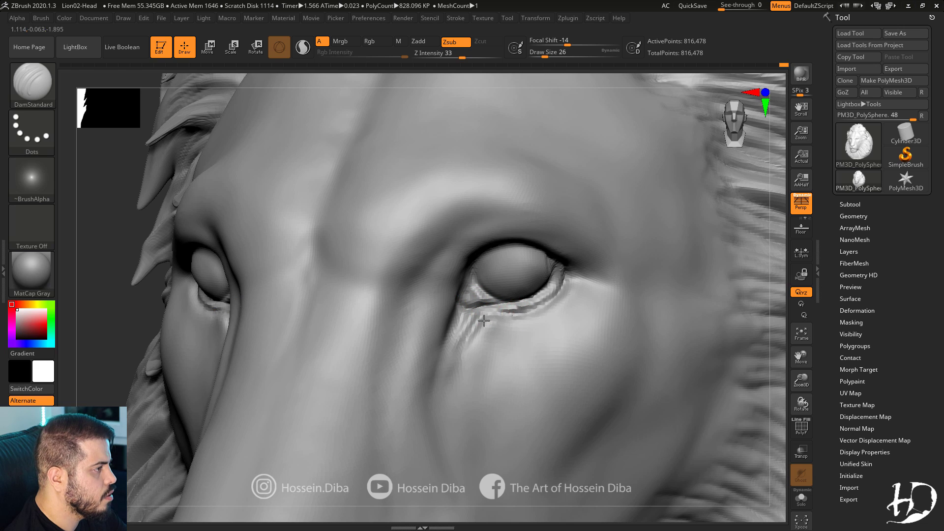
mouse_move(476, 327)
mouse_down()
mouse_move(522, 314)
mouse_move(543, 291)
mouse_up()
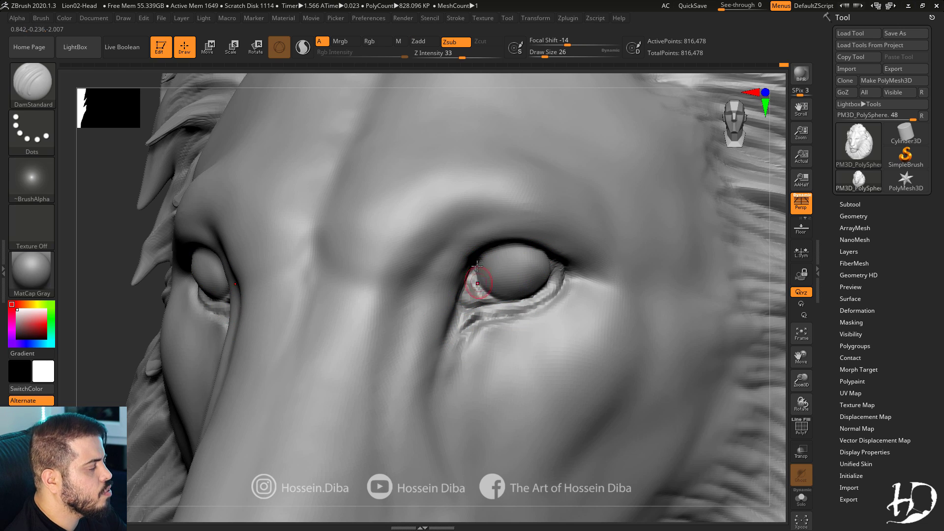
Refine the inner eye corner and smooth the carved wrinkles in the skin below it.
key(b)
key(m)
key(v)
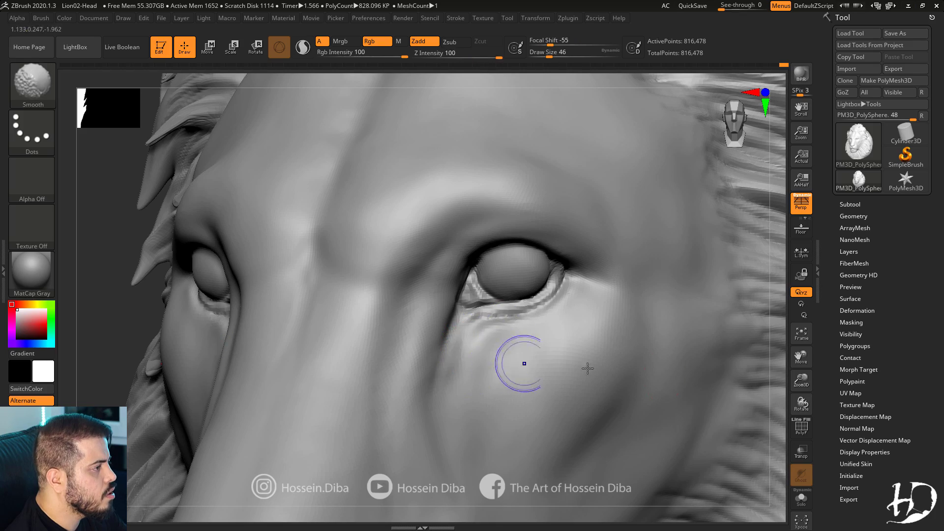
key(f)
alt+drag(248, 265, 241, 217)
drag(635, 295, 689, 354)
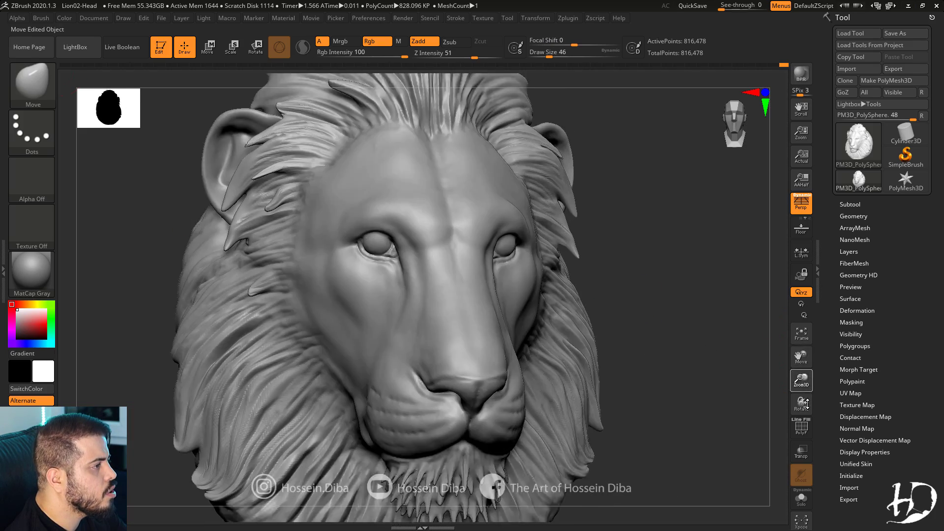
Deepen the crease around the nostril wing with DamStandard at draw size 34.
mouse_move(689, 315)
mouse_down()
mouse_move(220, 299)
mouse_move(702, 333)
mouse_move(683, 333)
mouse_up()
drag(231, 261, 187, 256)
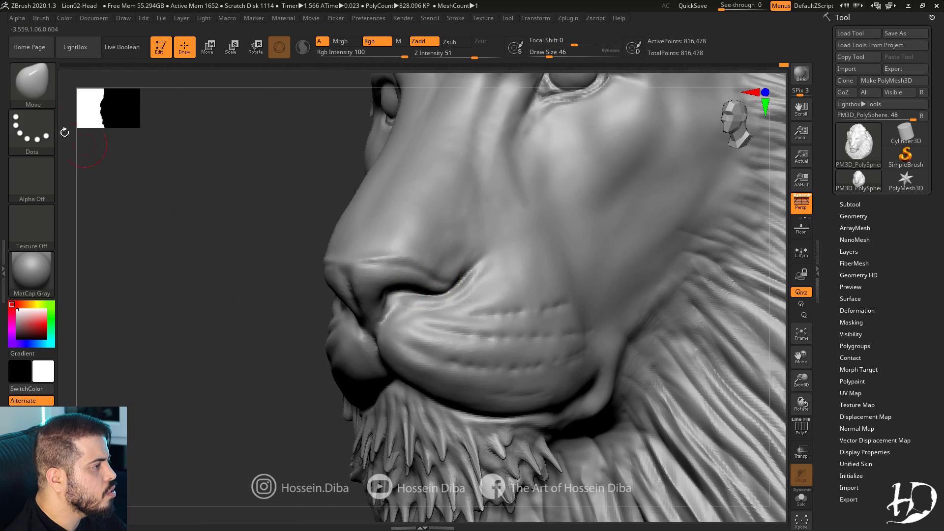
key(b)
key(d)
key(s)
key(bracketleft)
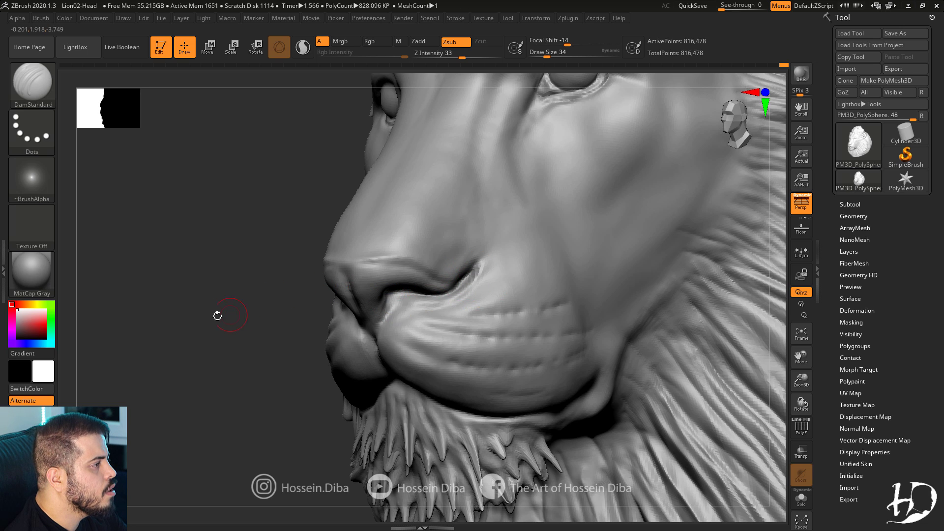
drag(218, 315, 352, 289)
drag(265, 278, 231, 280)
Reshape the nostril opening's edge with the Move brush at draw size 34.
key(b)
key(m)
key(v)
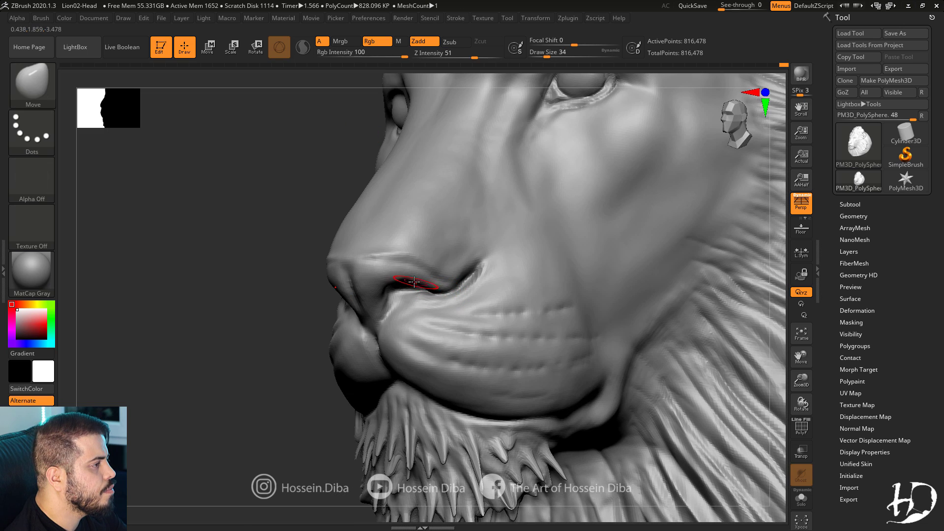
drag(400, 289, 387, 307)
mouse_move(242, 259)
mouse_down()
mouse_move(253, 253)
mouse_move(236, 275)
mouse_up()
Carve a sharp crease along the nose pad's upper edge and nostril with DamStandard at draw size 34.
key(b)
key(d)
key(s)
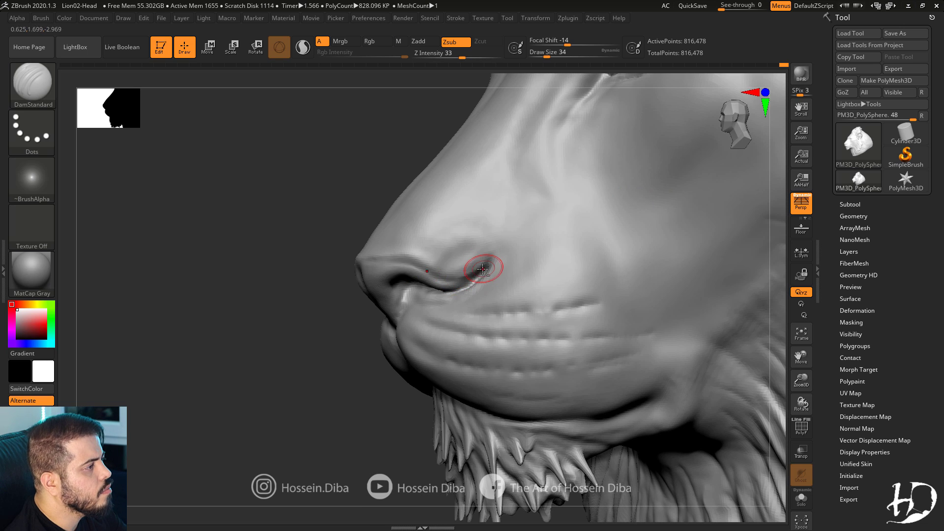
drag(428, 274, 429, 270)
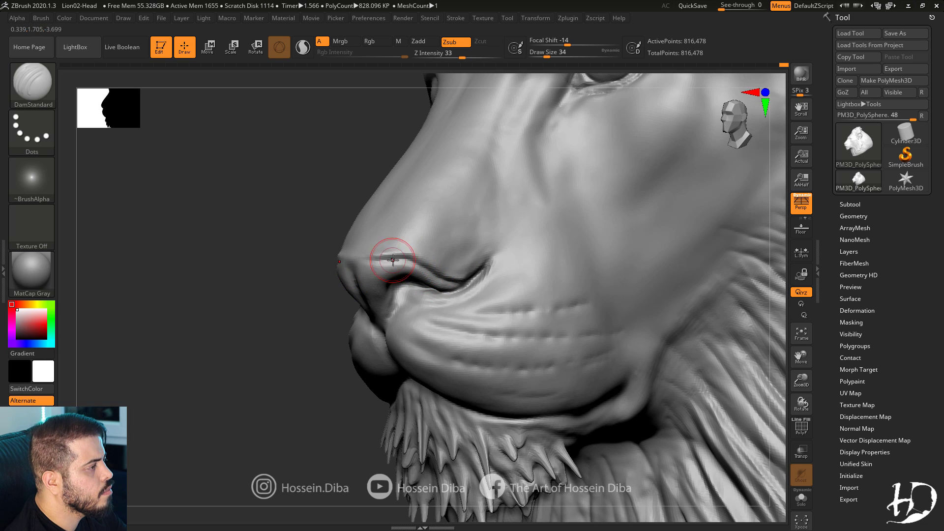
drag(316, 273, 335, 288)
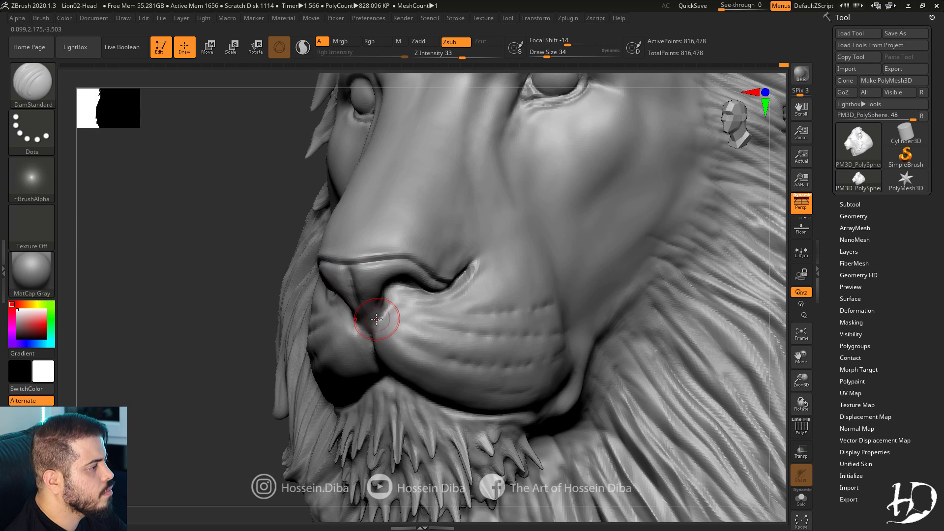
Turn on polypaint display for the lion head's subtool to show its surface colours.
right_drag(377, 319, 428, 301)
drag(124, 254, 76, 147)
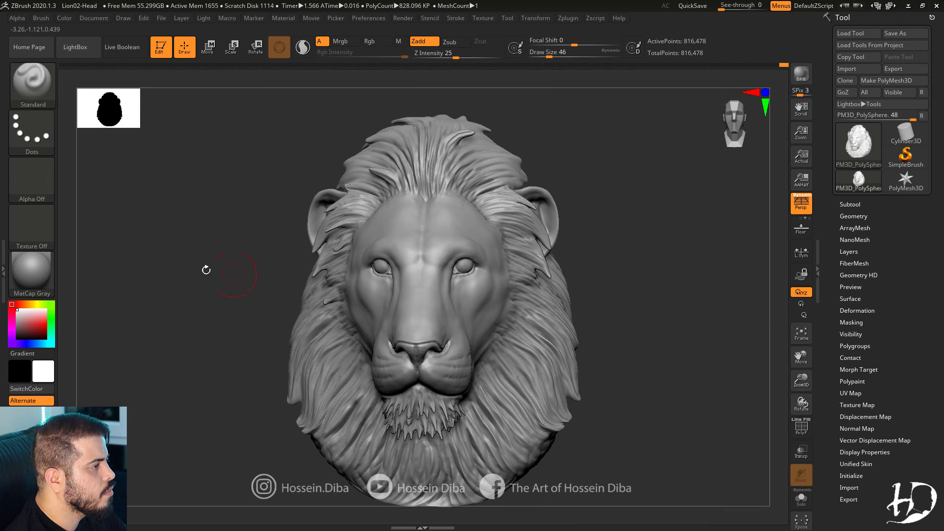
drag(206, 270, 225, 278)
drag(801, 357, 772, 339)
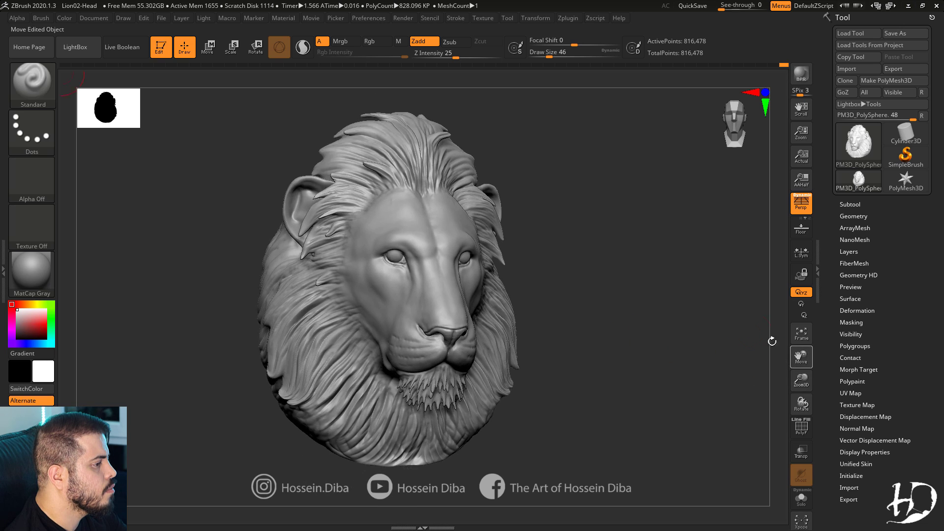
drag(164, 265, 192, 269)
click(843, 203)
click(913, 225)
Set the Standard brush to paint colour only, with Rgb on at intensity 100 and Zadd off.
drag(654, 283, 632, 284)
drag(801, 380, 804, 408)
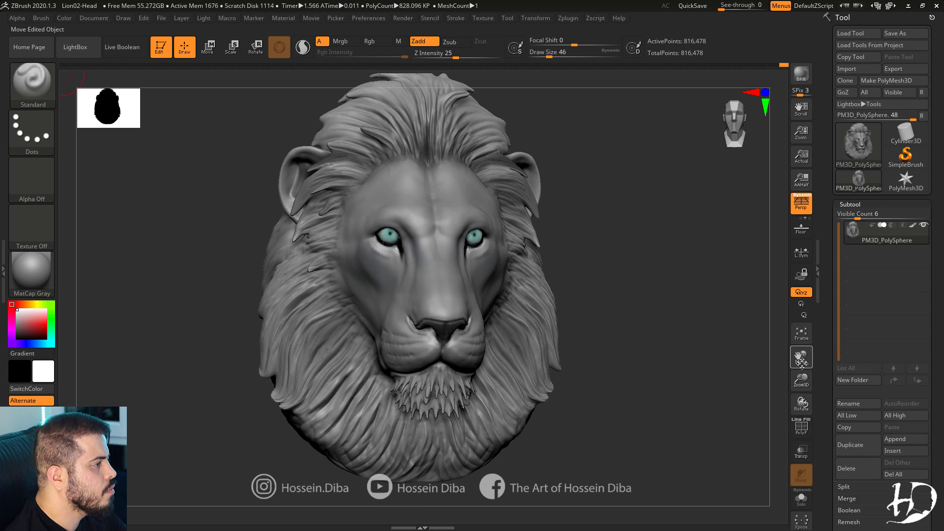
drag(801, 358, 825, 387)
click(42, 98)
click(376, 42)
click(424, 42)
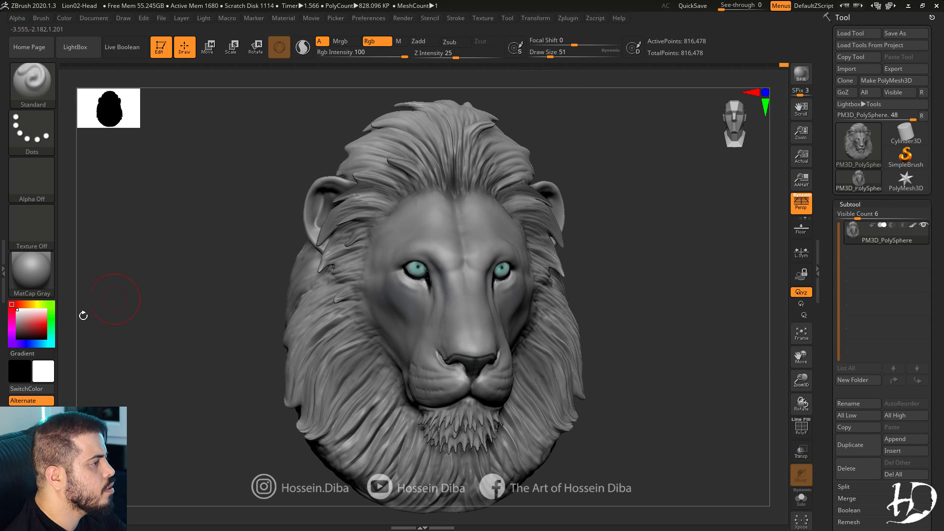
Paint both eyeballs a plain teal, covering the dark pupils.
click(51, 336)
click(38, 317)
click(37, 314)
drag(801, 380, 803, 397)
drag(801, 357, 784, 334)
key(bracketleft)
mouse_move(397, 231)
mouse_down()
mouse_move(400, 239)
mouse_move(396, 233)
mouse_up()
drag(183, 264, 202, 268)
drag(801, 381, 803, 395)
Blend white and dark grey tones into the teal eyeballs with a small brush.
click(17, 310)
key(bracketleft)
key(bracketleft)
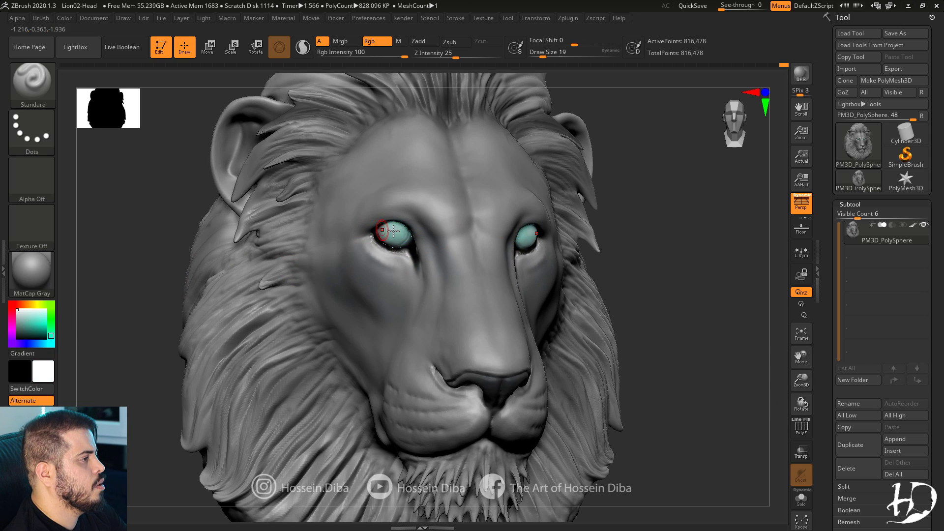
click(17, 333)
key(bracketright)
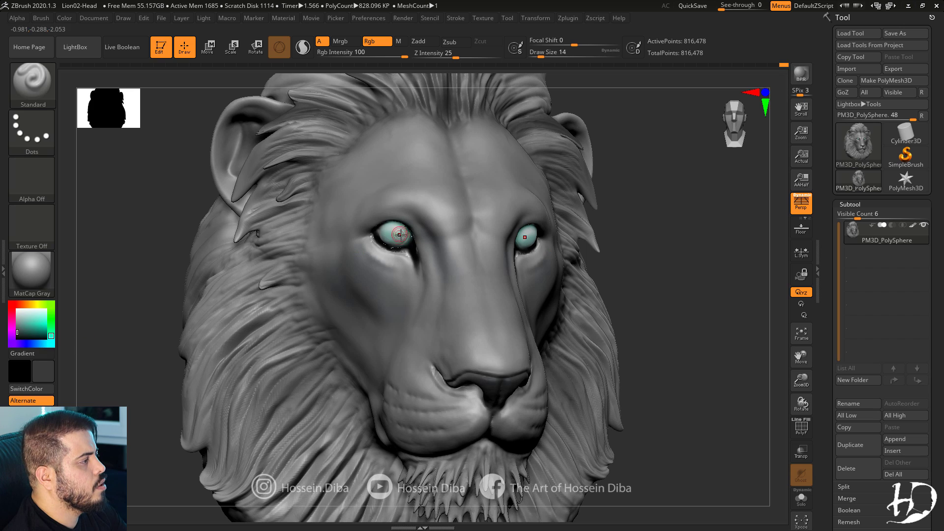
drag(802, 380, 802, 398)
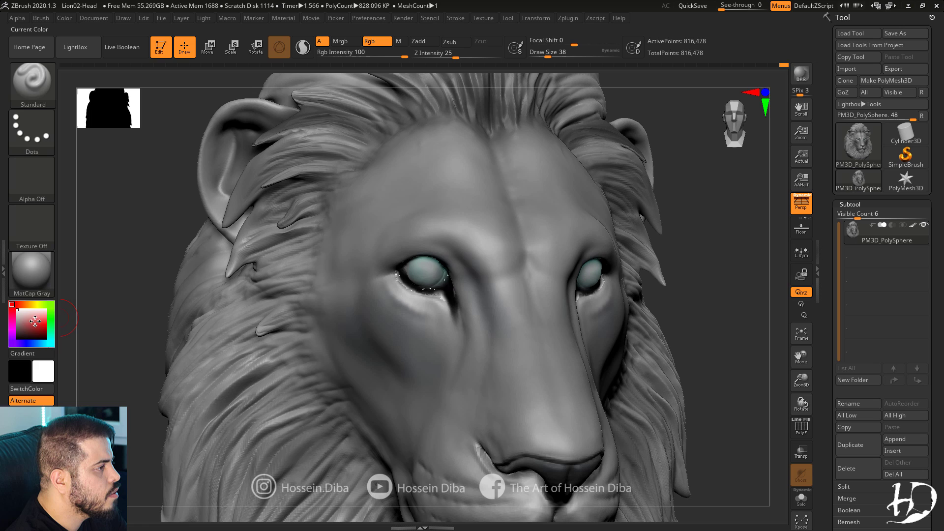
Shade the edges of the eyeballs with near-black paint at draw size 18.
click(17, 328)
key(bracketleft)
key(bracketleft)
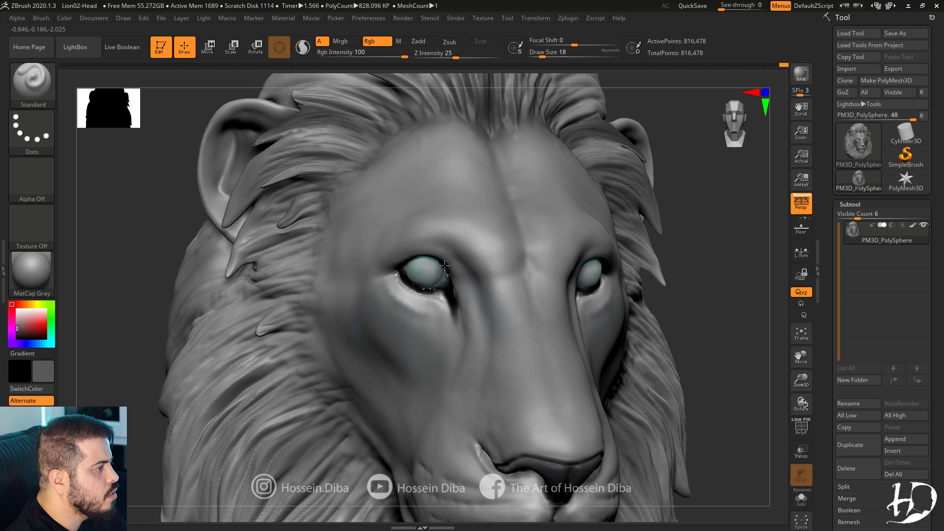
click(17, 336)
drag(438, 290, 445, 280)
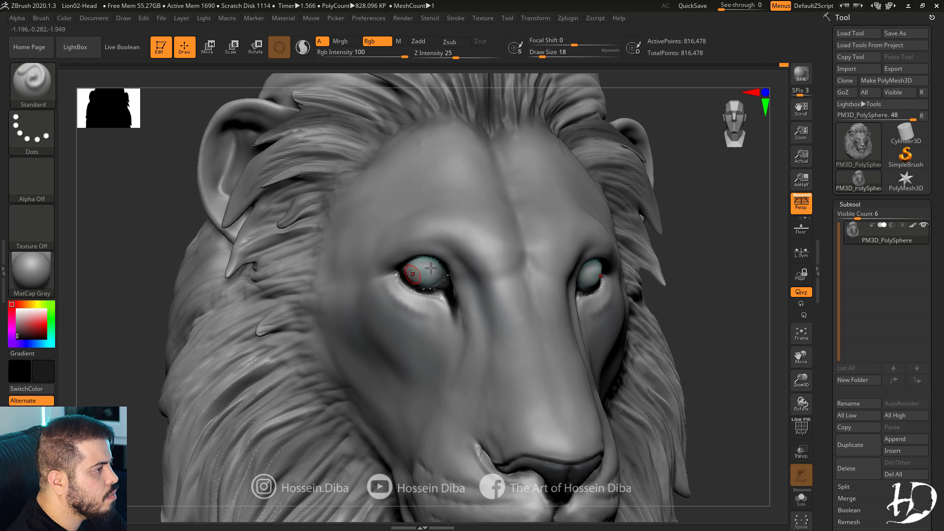
Darken the nostrils and the underside of the nose with black paint at draw size 18.
key(f)
mouse_move(755, 333)
mouse_down()
mouse_move(723, 314)
mouse_move(693, 314)
mouse_up()
mouse_move(761, 381)
alt+mouse_down()
mouse_move(777, 373)
mouse_move(771, 276)
alt+mouse_up()
click(24, 337)
drag(14, 342, 16, 339)
drag(163, 334, 185, 318)
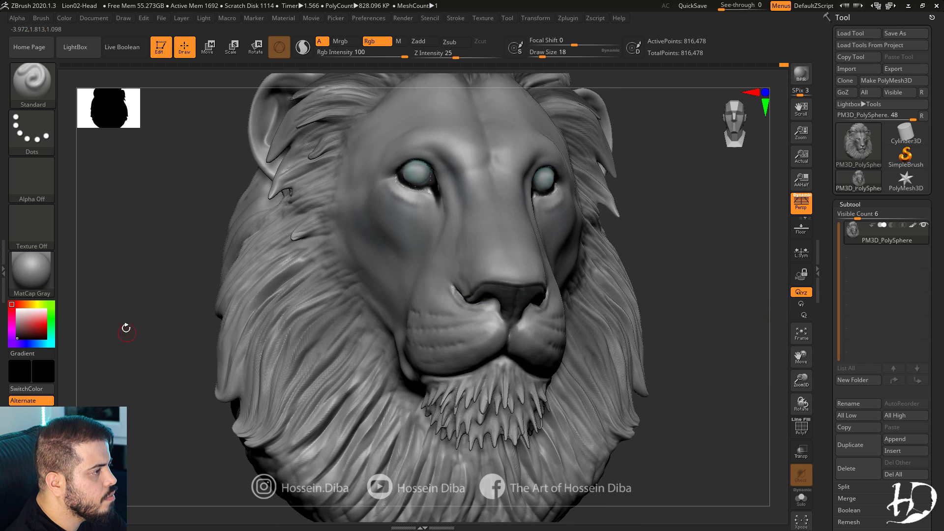
drag(126, 329, 147, 325)
key(c)
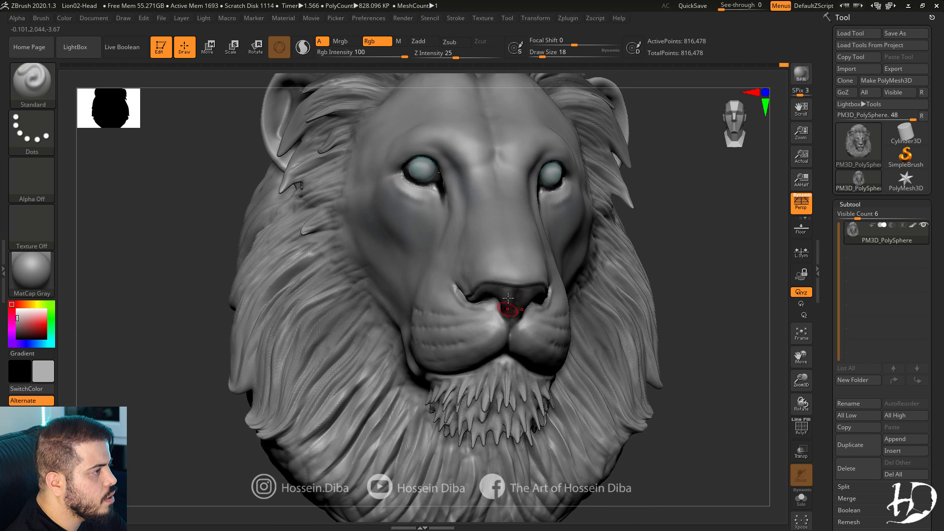
drag(735, 379, 701, 363)
click(17, 339)
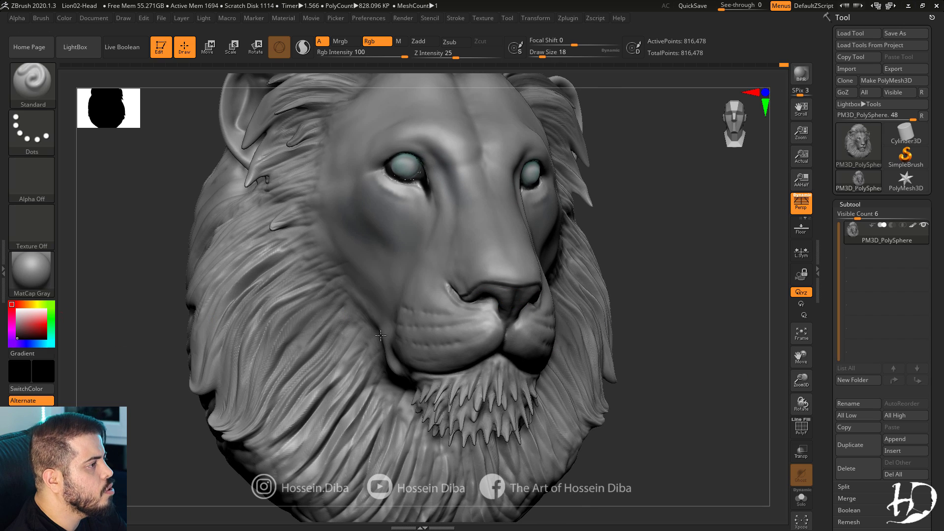
Paint the groove below the nose and the line between the lips black.
drag(664, 422, 407, 370)
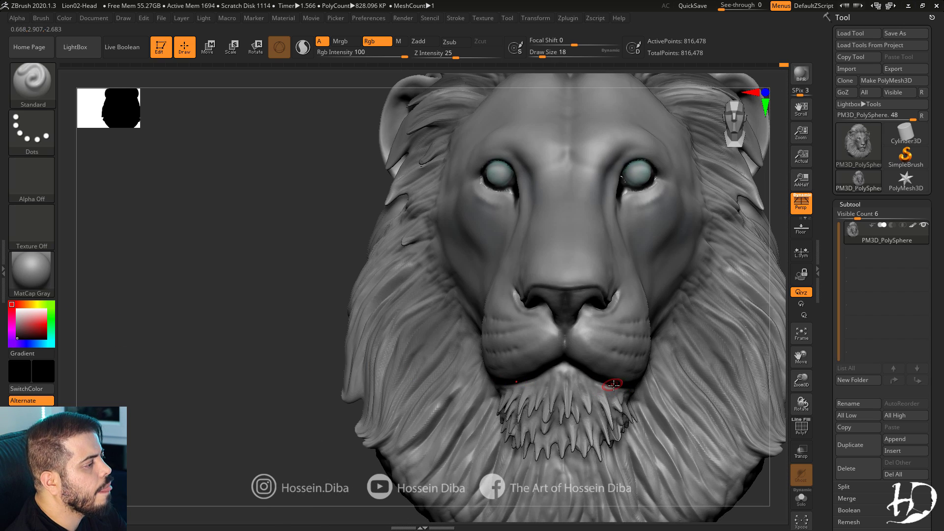
mouse_move(570, 365)
right_down()
mouse_move(716, 407)
mouse_move(782, 377)
right_up()
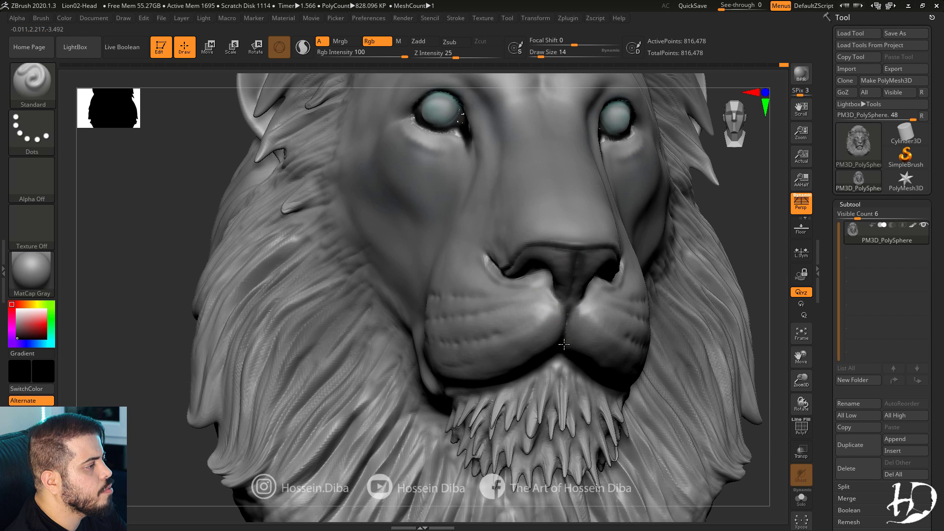
drag(565, 331, 562, 313)
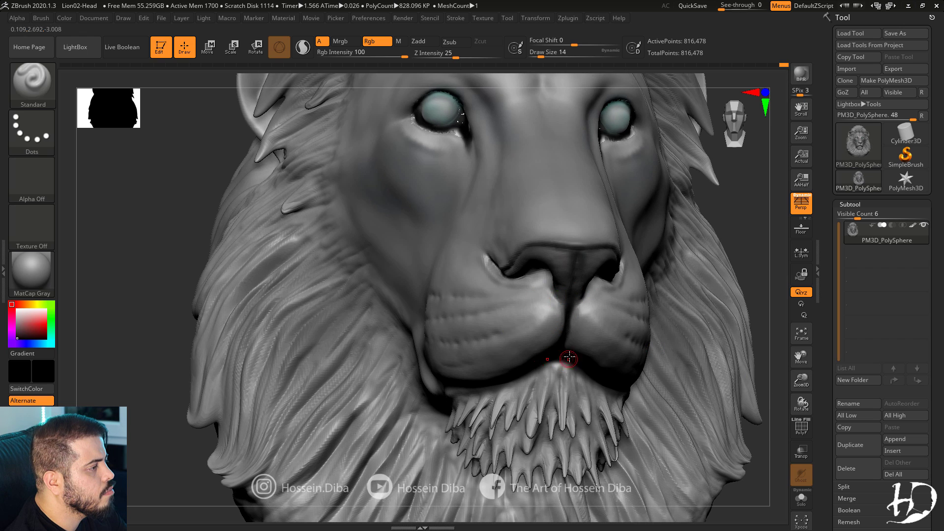
drag(569, 357, 560, 361)
drag(160, 295, 315, 285)
drag(449, 379, 529, 373)
Paint a dark pupil in the centre of each eye at draw size 18.
drag(677, 391, 381, 339)
key(f)
drag(644, 372, 682, 389)
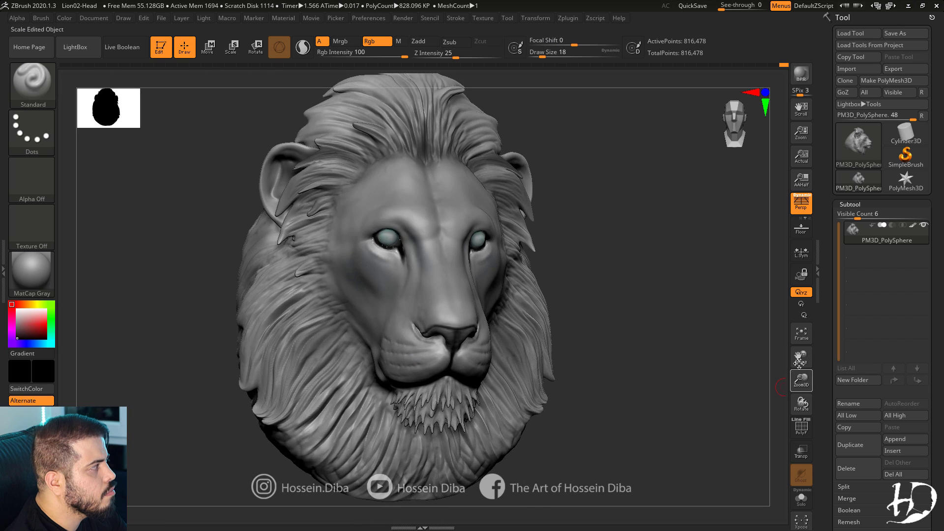
alt+drag(180, 216, 244, 219)
key(c)
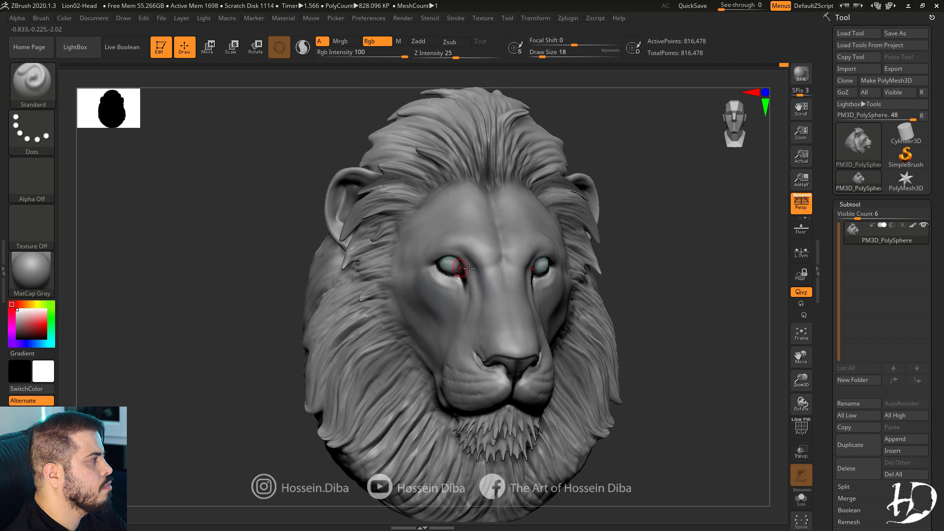
drag(673, 286, 537, 265)
key(c)
drag(159, 298, 226, 289)
mouse_move(800, 370)
mouse_down()
mouse_move(782, 366)
mouse_move(795, 366)
mouse_move(797, 379)
mouse_up()
click(445, 288)
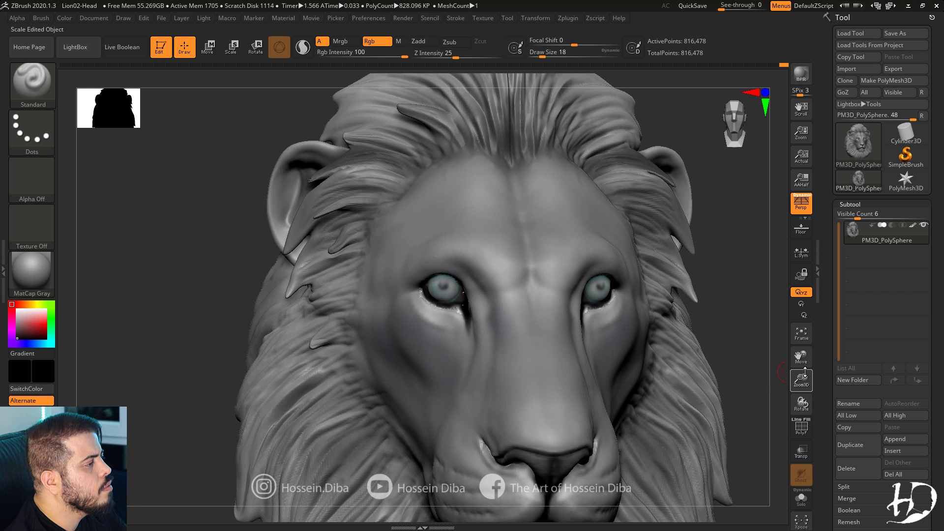
Paint a small white highlight on the upper part of each eye at draw size 10.
drag(805, 373, 802, 344)
drag(673, 344, 700, 346)
drag(801, 378, 790, 397)
click(17, 309)
drag(420, 266, 434, 264)
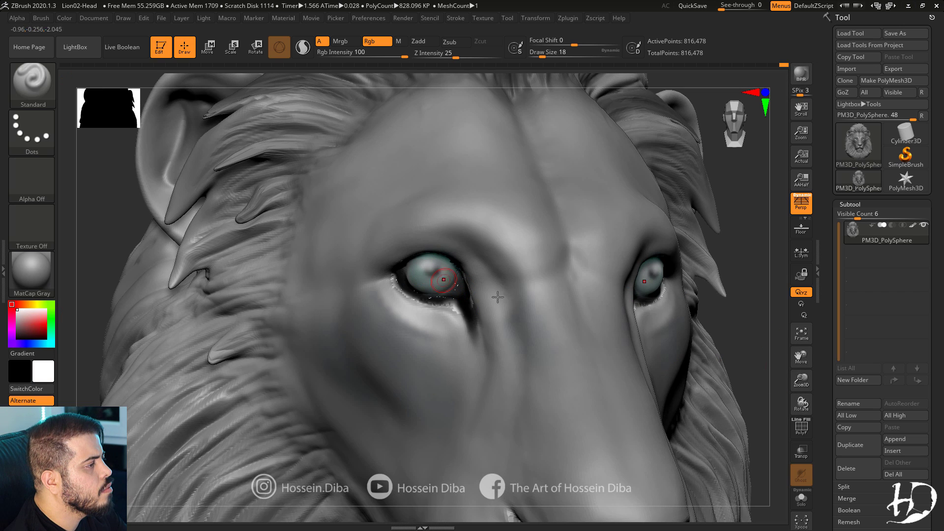
alt+drag(761, 369, 691, 327)
key(ctrl+z)
alt+drag(735, 339, 738, 369)
click(429, 267)
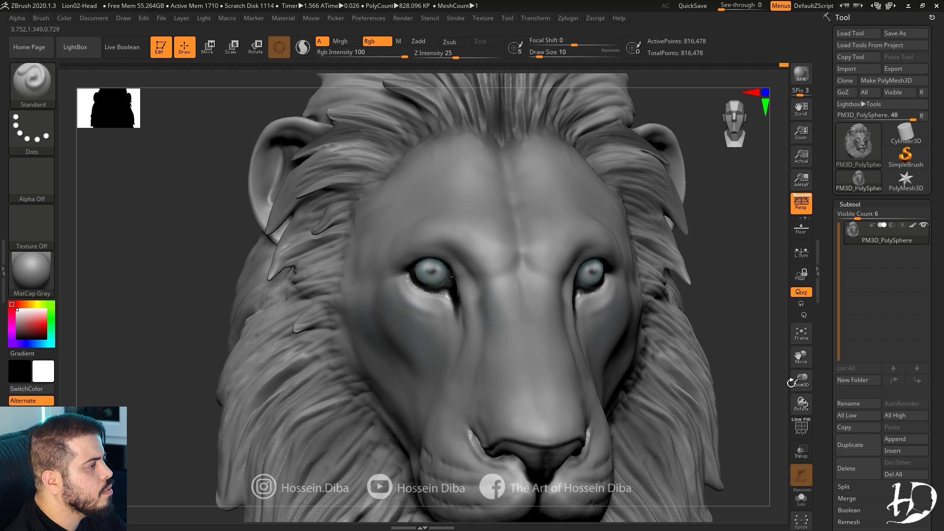
Shade the rims of the irises with black paint at draw size 26.
alt+drag(792, 382, 758, 334)
mouse_move(688, 339)
mouse_down()
mouse_move(713, 341)
mouse_move(741, 374)
mouse_up()
click(17, 338)
drag(447, 278, 449, 267)
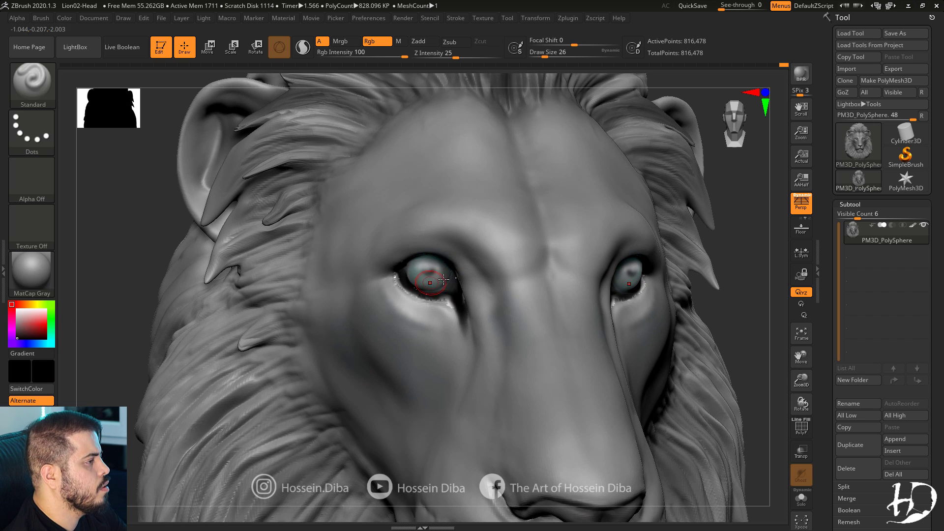
Examine the whole painted lion head from the front and three-quarter angles.
alt+drag(777, 381, 758, 335)
drag(236, 305, 255, 340)
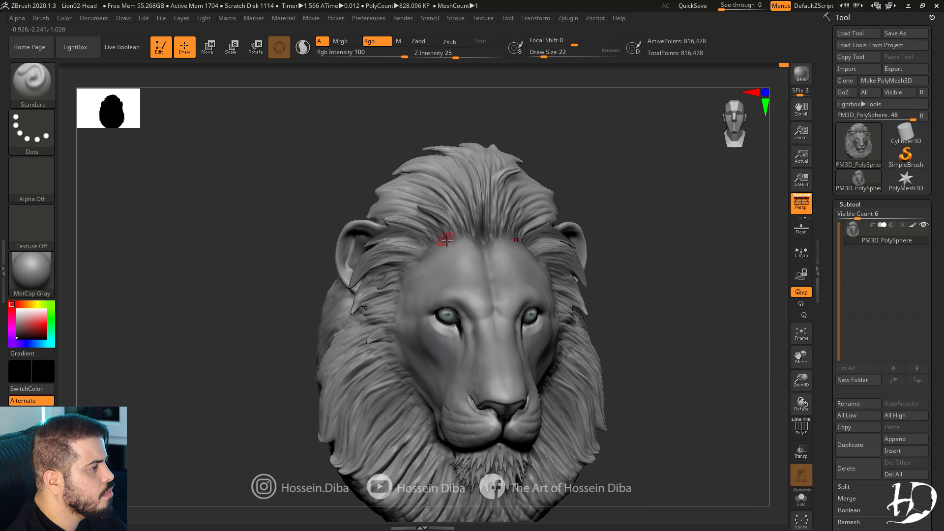
key(bracketright)
drag(801, 356, 821, 289)
key(bracketright)
drag(801, 381, 793, 355)
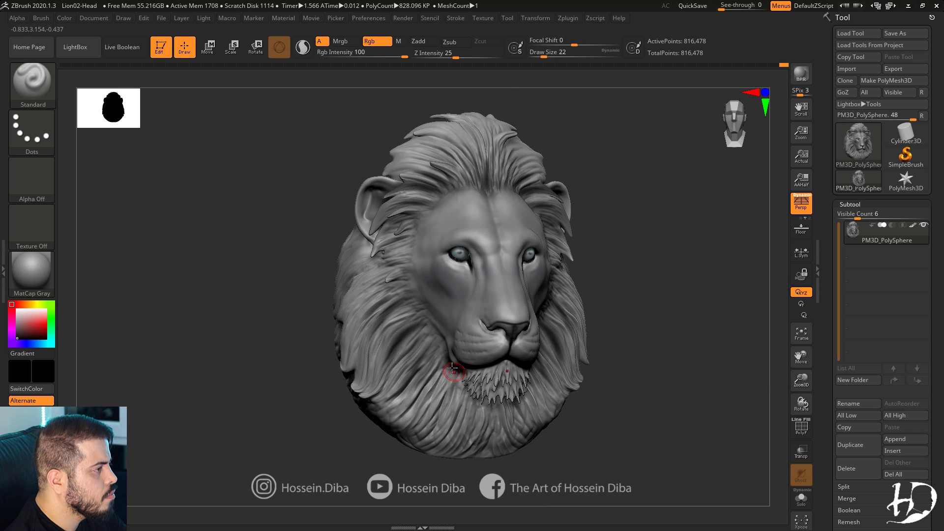
key(bracketright)
key(bracketright)
key(bracketright)
key(bracketright)
drag(266, 363, 246, 344)
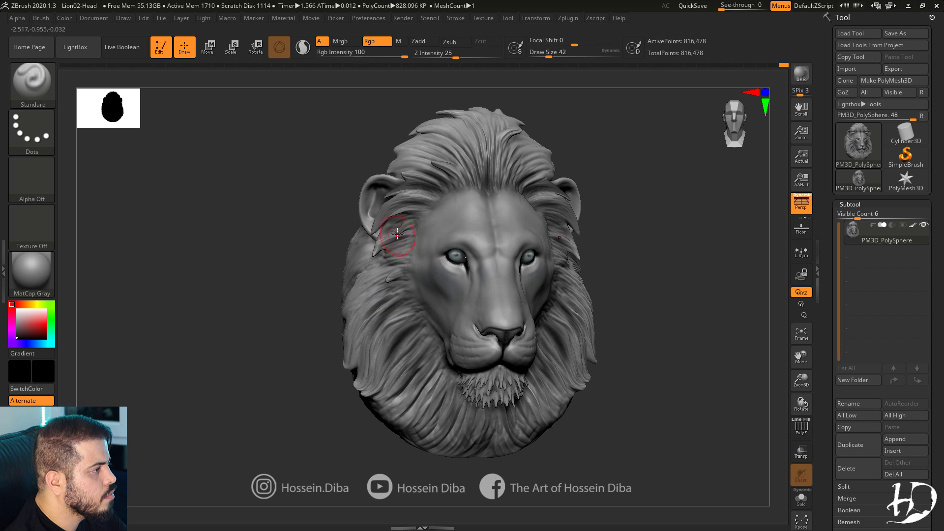
mouse_move(197, 315)
mouse_down()
mouse_move(179, 320)
mouse_move(719, 363)
mouse_move(618, 369)
mouse_up()
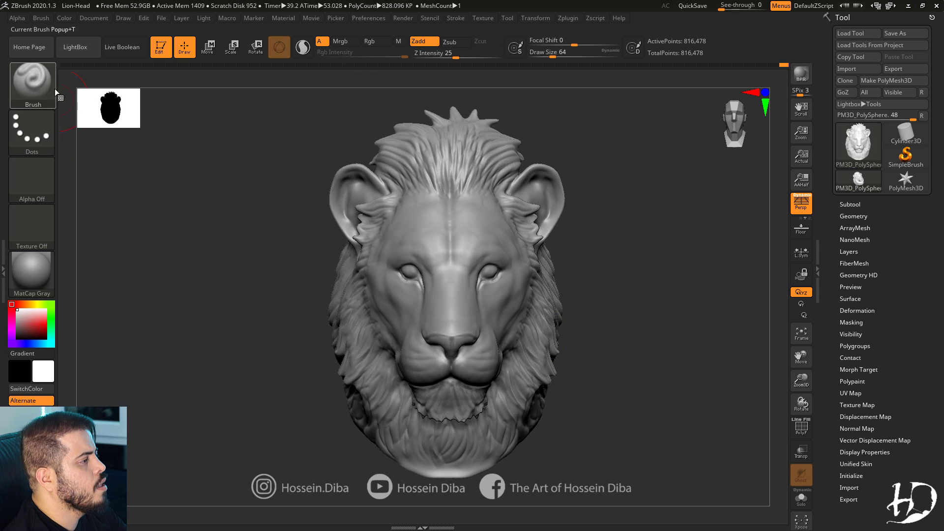
Push the mane tufts on the original lion head's crown down with the Move brush at draw size 164.
click(32, 81)
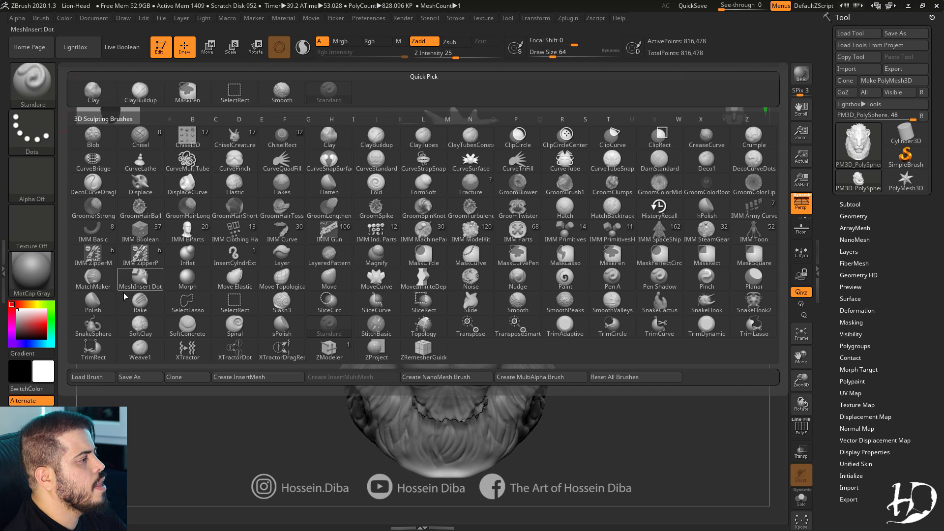
key(m)
key(v)
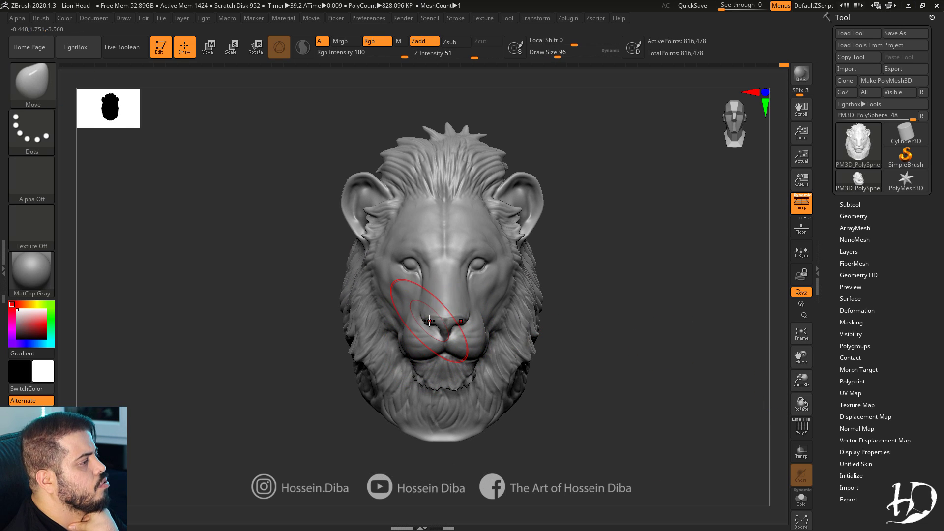
click(557, 52)
key(bracketright)
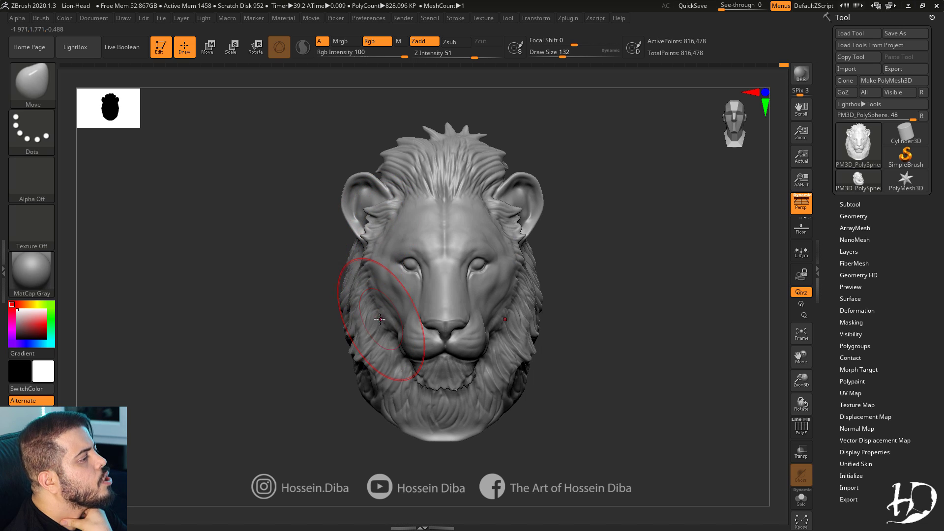
key(bracketright)
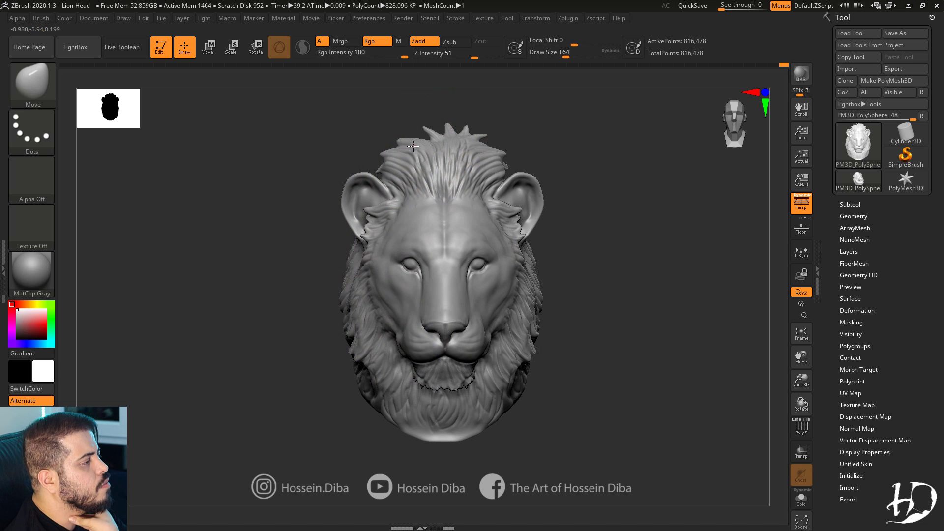
shift+drag(439, 162, 481, 174)
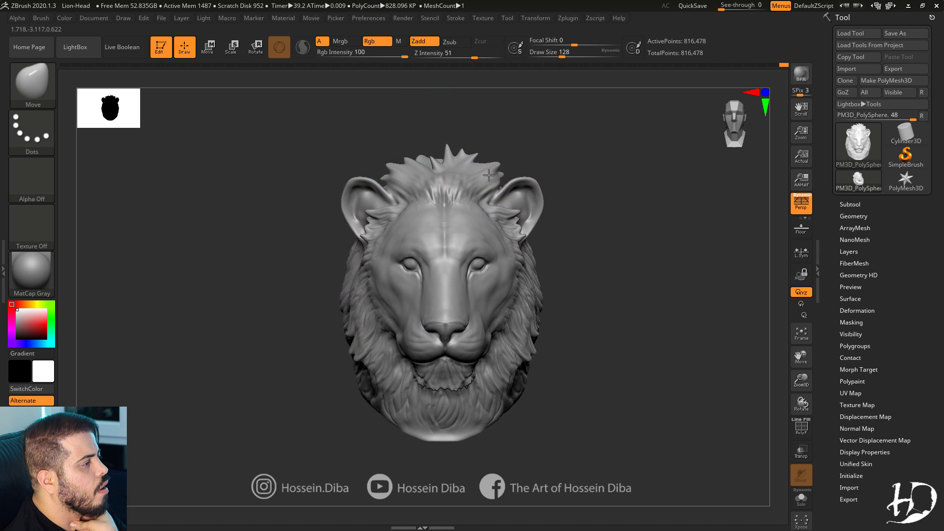
Tuck the remaining crown hair behind the forehead with the Move brush at draw size 172.
mouse_move(392, 198)
shift+mouse_down()
mouse_move(408, 179)
mouse_move(418, 184)
shift+mouse_up()
drag(363, 351, 361, 312)
drag(390, 344, 388, 327)
key(bracketright)
key(bracketright)
drag(370, 208, 374, 203)
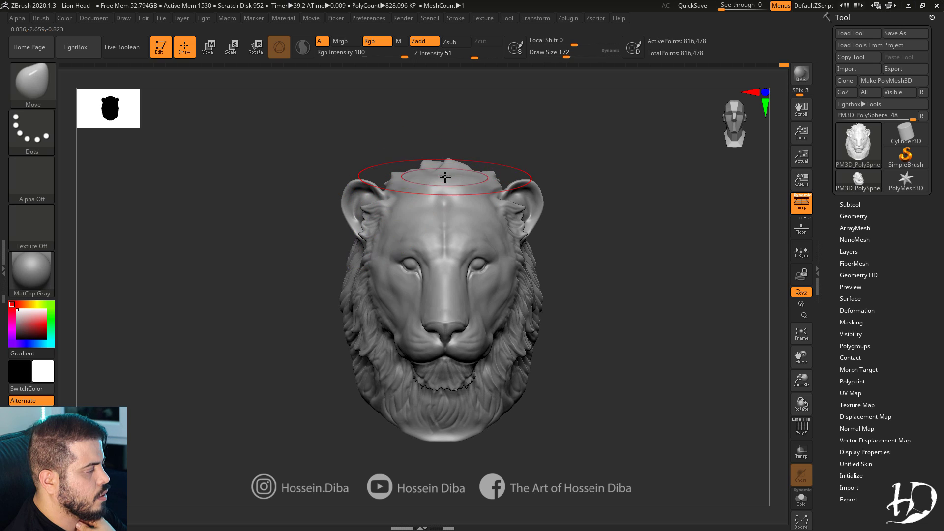
drag(335, 157, 384, 167)
Carve a groove down the centre of the upper forehead with DamStandard at draw size 144.
drag(801, 357, 771, 345)
key(b)
key(d)
key(s)
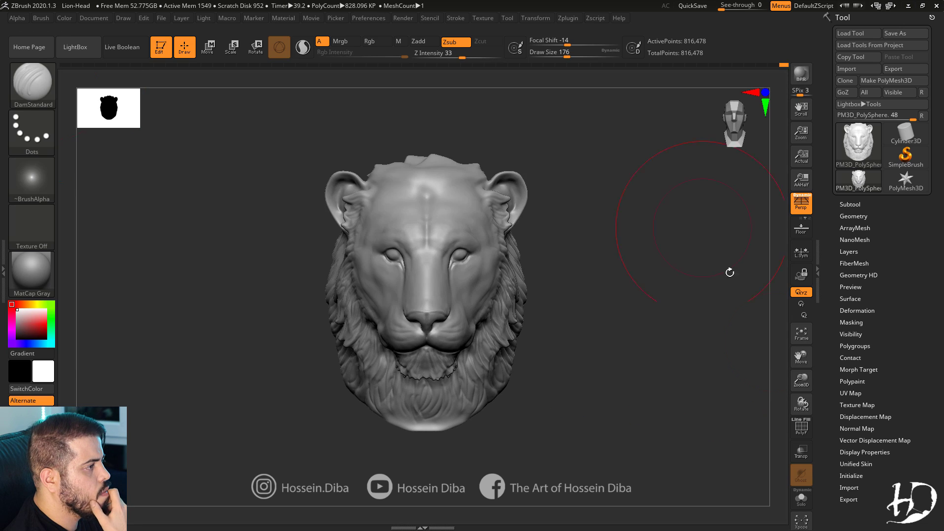
mouse_move(730, 270)
mouse_down()
mouse_move(471, 250)
mouse_move(495, 292)
mouse_up()
key(bracketleft)
key(bracketleft)
shift+drag(640, 305, 703, 320)
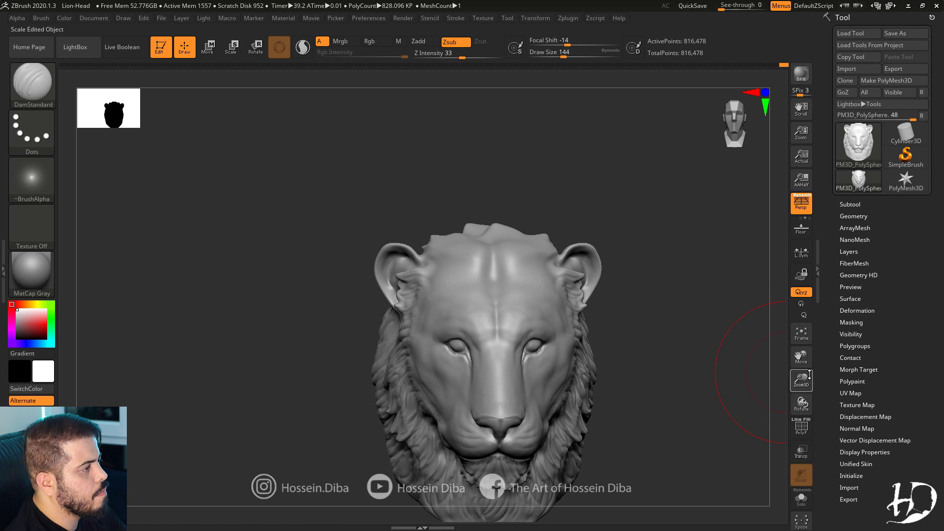
drag(802, 359, 747, 289)
right_drag(708, 272, 714, 276)
drag(801, 358, 796, 363)
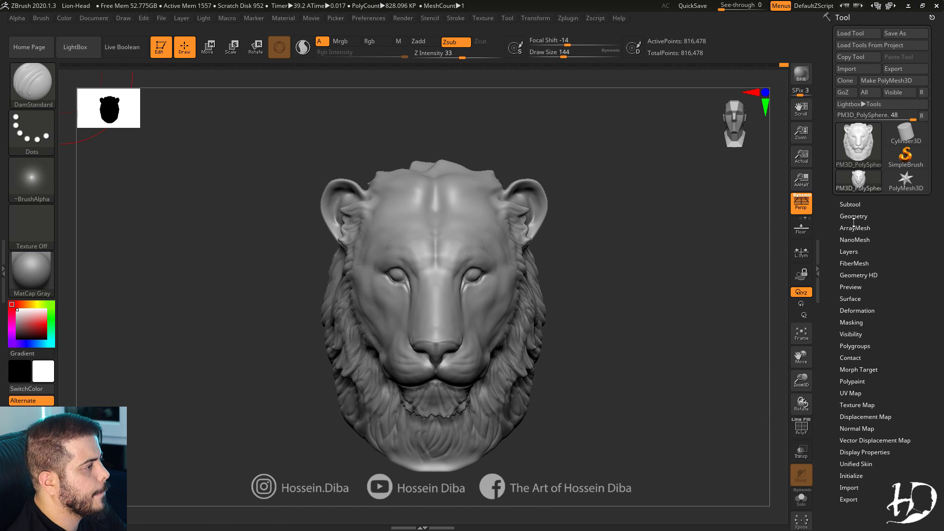
Remesh the lion head with DynaMesh.
key(b)
key(m)
key(v)
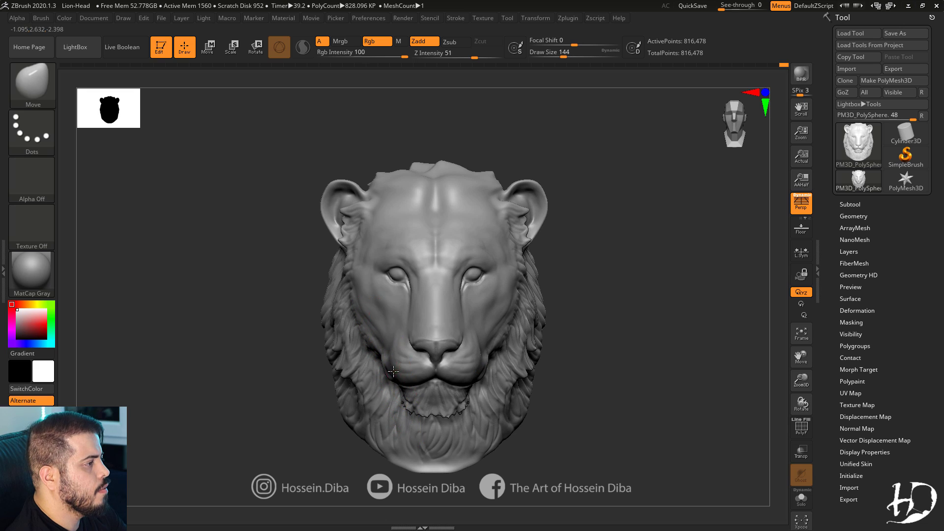
click(853, 216)
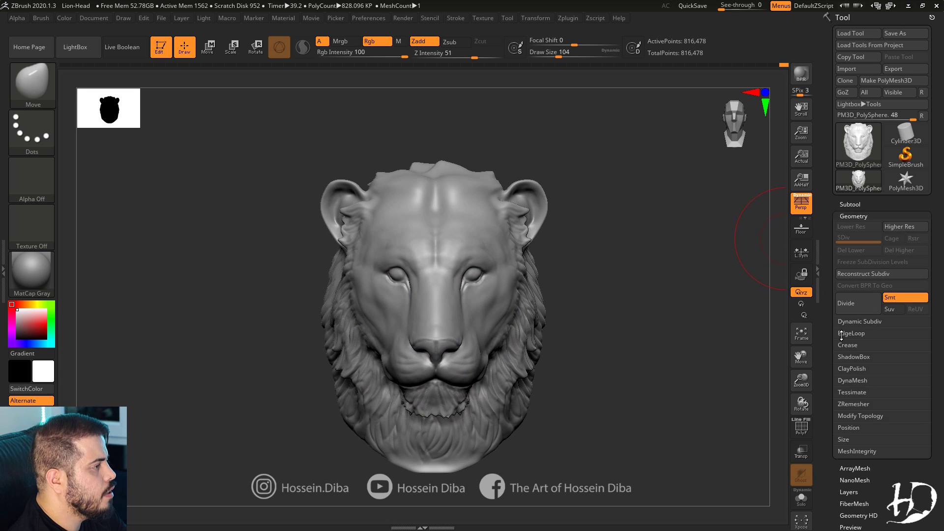
click(853, 380)
click(853, 217)
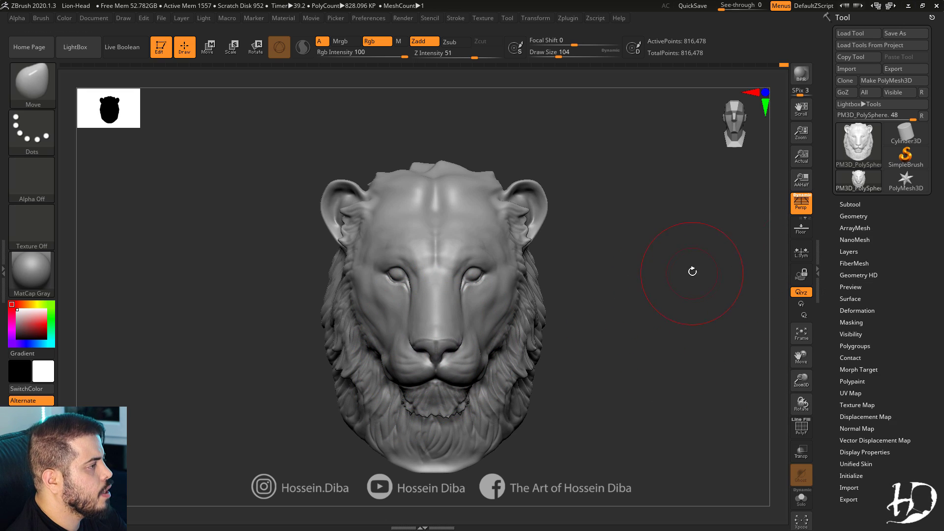
ctrl+drag(691, 270, 713, 295)
Fill out the crown between the ears with the ClayBuildup brush at draw size 104.
click(33, 81)
click(152, 99)
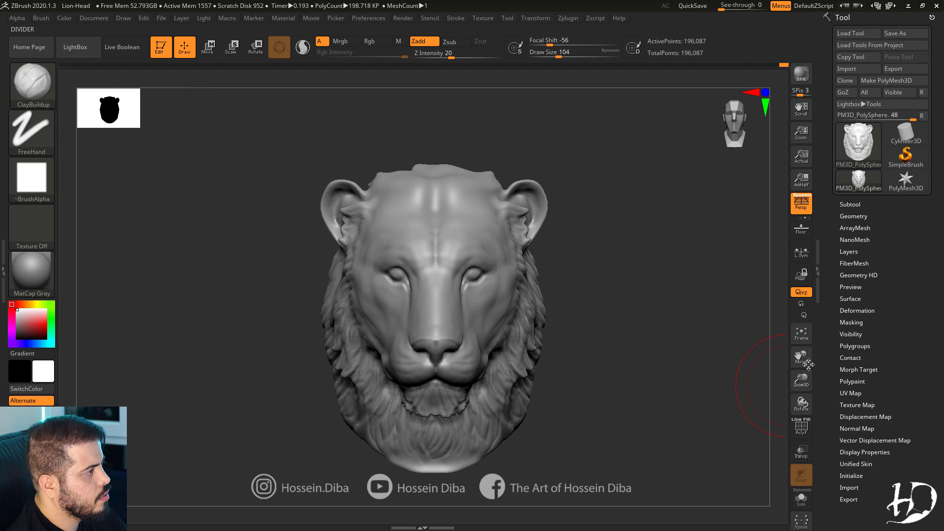
drag(804, 361, 875, 405)
drag(502, 260, 455, 224)
mouse_move(142, 204)
mouse_down()
mouse_move(252, 208)
mouse_move(255, 221)
mouse_up()
mouse_move(371, 216)
mouse_down()
mouse_move(408, 212)
mouse_move(426, 192)
mouse_move(411, 227)
mouse_up()
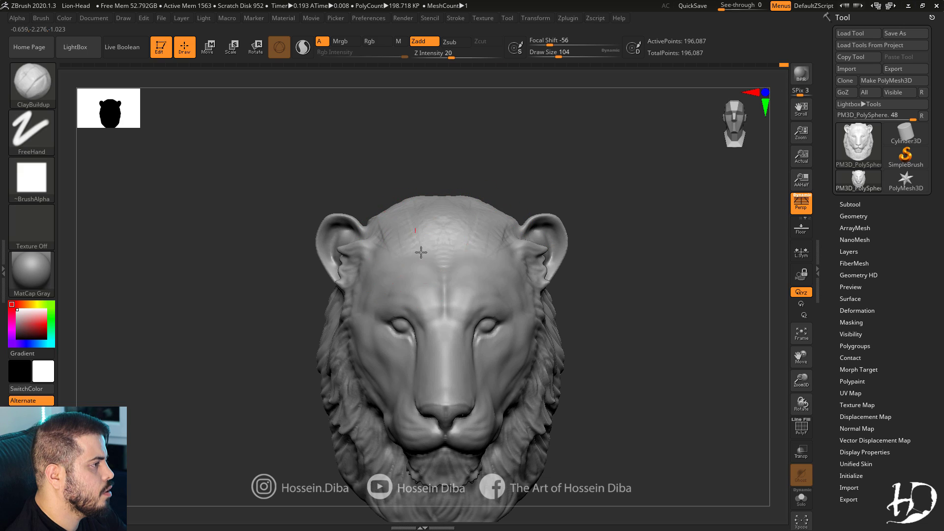
Smooth the ragged hair tuft on the chin into a clean rounded form.
drag(730, 320, 438, 322)
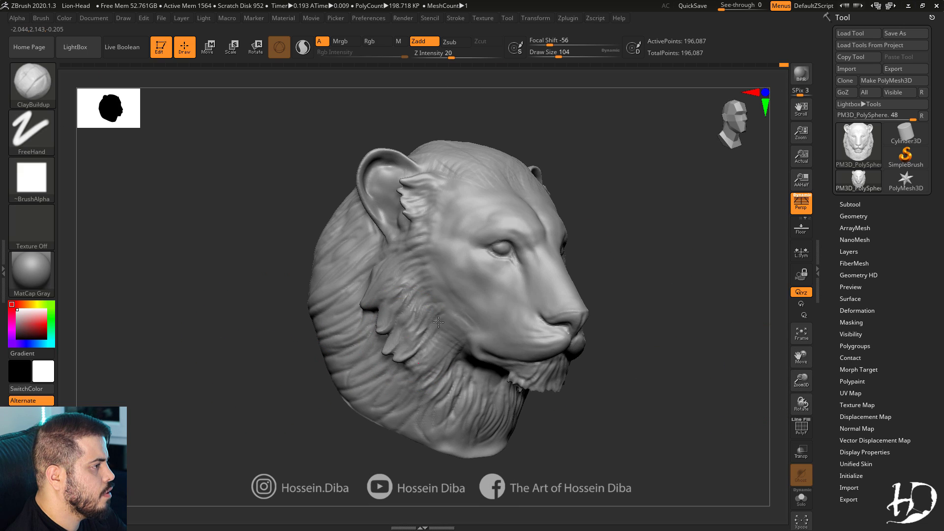
right_drag(570, 395, 548, 388)
shift+drag(521, 384, 551, 386)
shift+right_drag(551, 387, 365, 333)
shift+drag(529, 386, 565, 387)
alt+right_drag(554, 380, 464, 375)
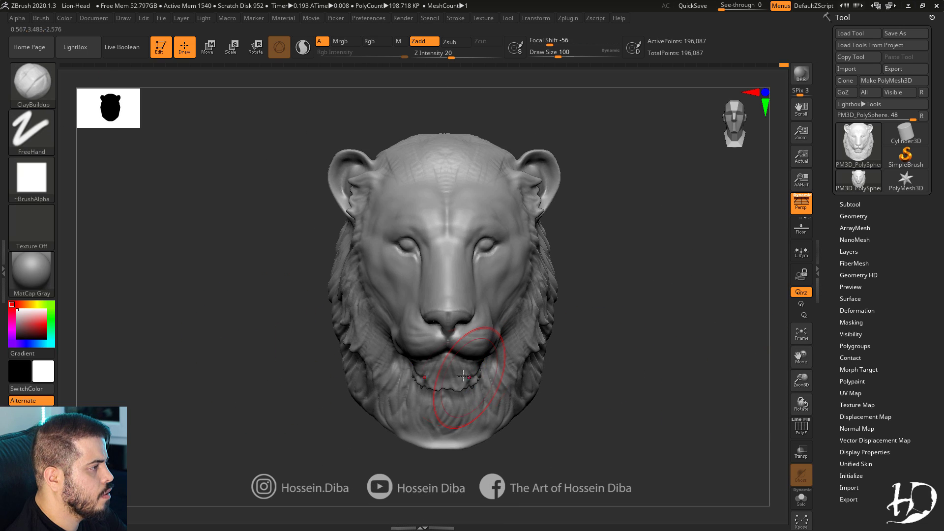
shift+drag(464, 378, 426, 386)
Fill in the mane tufts behind the cheek with the ClayBuildup brush at draw size 96.
mouse_move(276, 344)
right_down()
mouse_move(325, 350)
mouse_move(421, 310)
right_up()
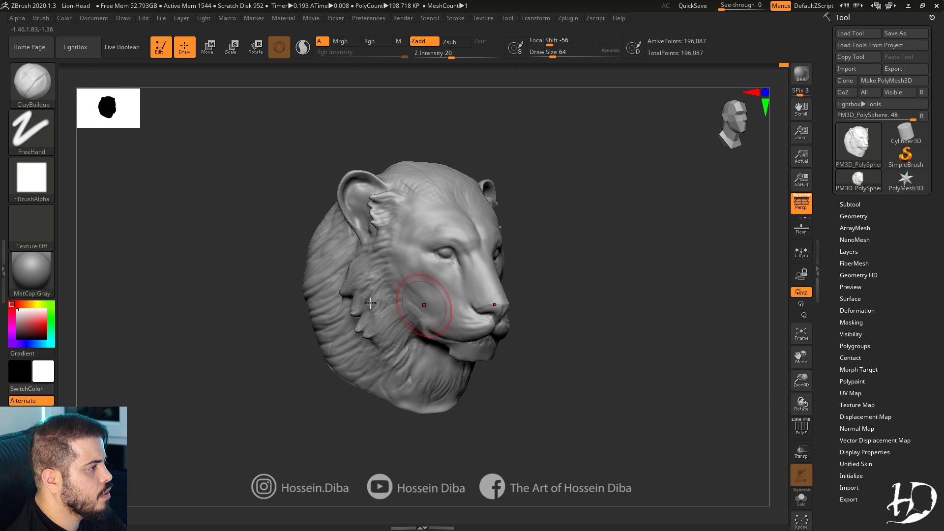
right_drag(241, 295, 289, 293)
drag(300, 287, 342, 350)
right_drag(375, 246, 192, 267)
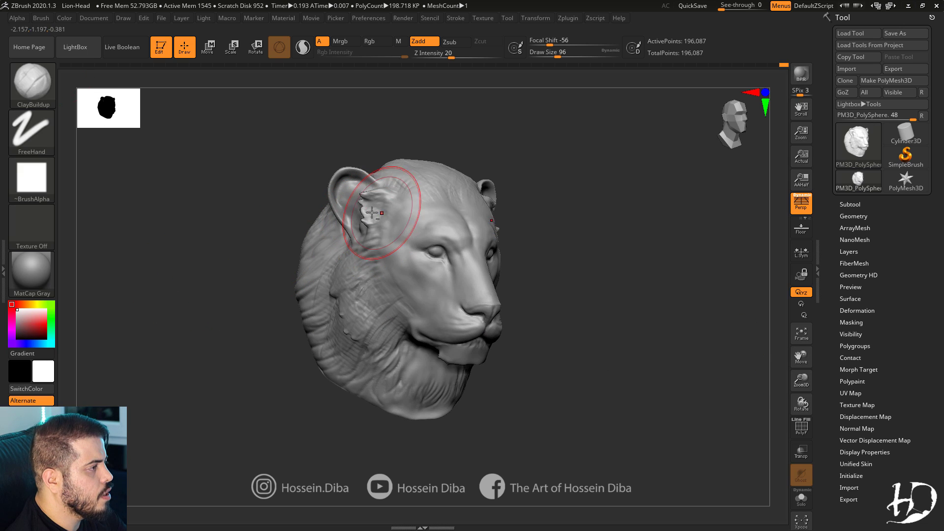
Thicken the ear rims with the Inflat brush at draw size 96.
right_drag(371, 213, 94, 125)
key(b)
key(Escape)
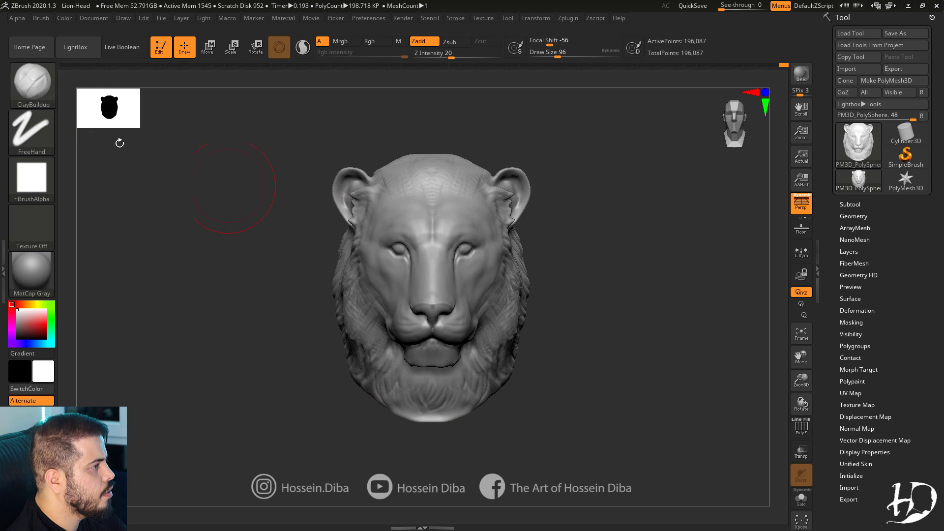
key(b)
key(i)
key(n)
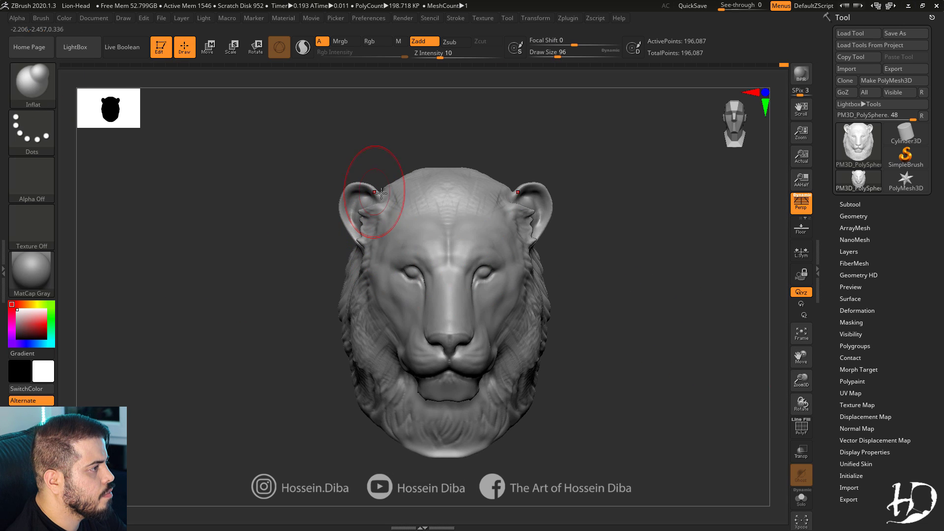
drag(375, 187, 357, 197)
Smooth the crown and carve a central forehead groove with DamStandard at draw size 96.
shift+drag(435, 212, 437, 187)
key(b)
key(d)
key(s)
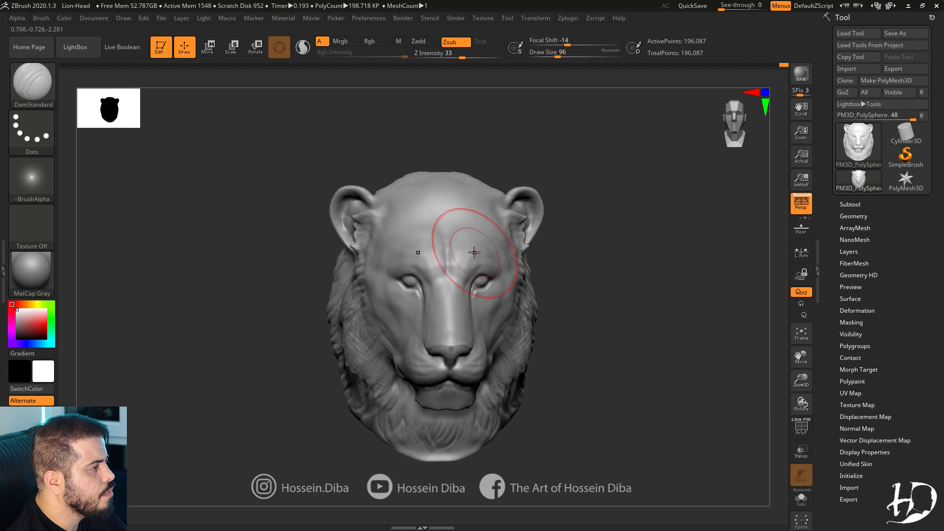
right_drag(445, 201, 447, 226)
drag(440, 215, 451, 260)
shift+right_drag(443, 226, 428, 200)
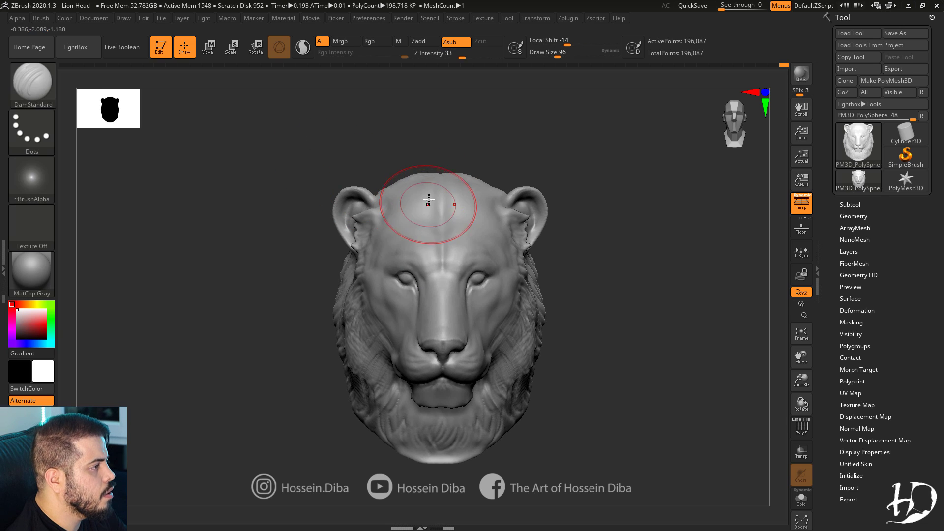
shift+drag(409, 212, 389, 238)
alt+right_drag(389, 238, 387, 220)
Pull the mouth corners inward and down with the Move brush at draw size 96.
key(b)
key(m)
key(v)
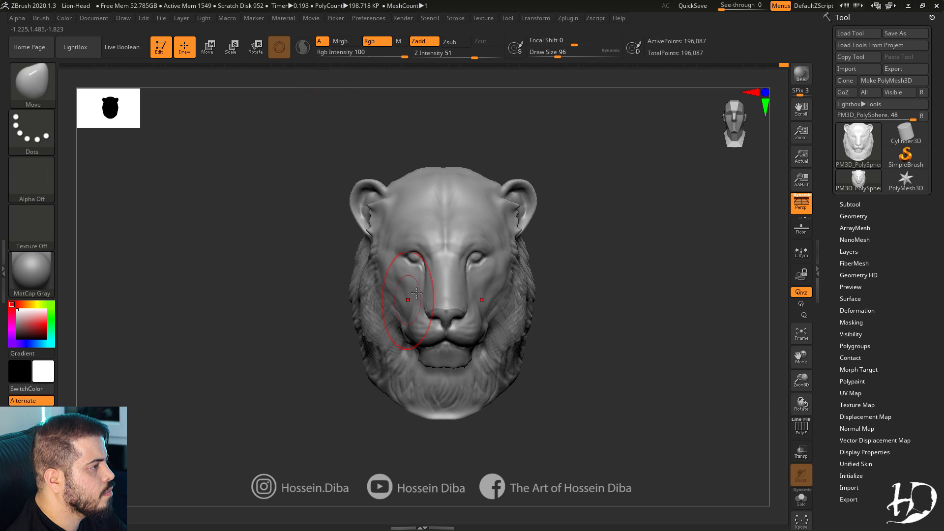
mouse_move(295, 291)
mouse_down()
mouse_move(284, 297)
mouse_move(315, 296)
mouse_up()
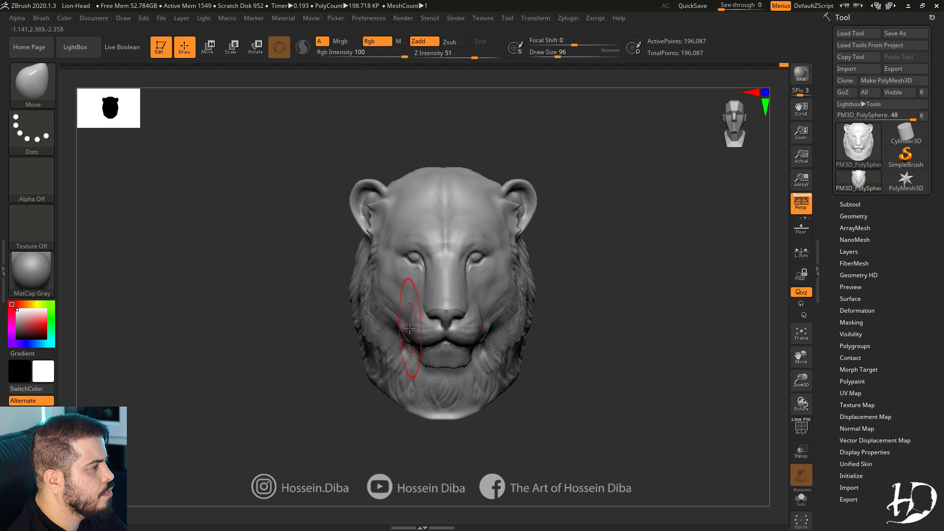
drag(409, 329, 423, 344)
Refine the inner eye corners and the outer cheeks with the Move brush, starting from draw size 36.
key([)
key([)
key([)
key([)
key([)
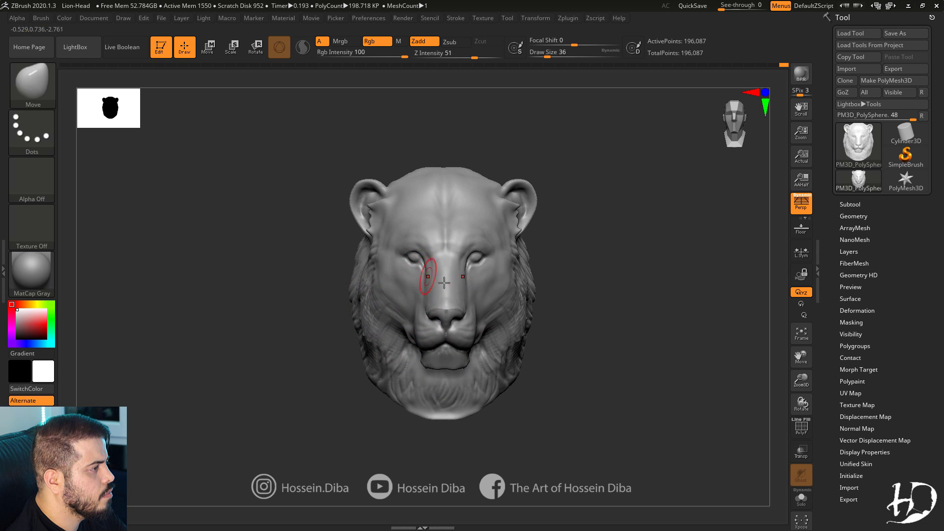
alt+drag(660, 344, 637, 333)
shift+drag(428, 265, 426, 265)
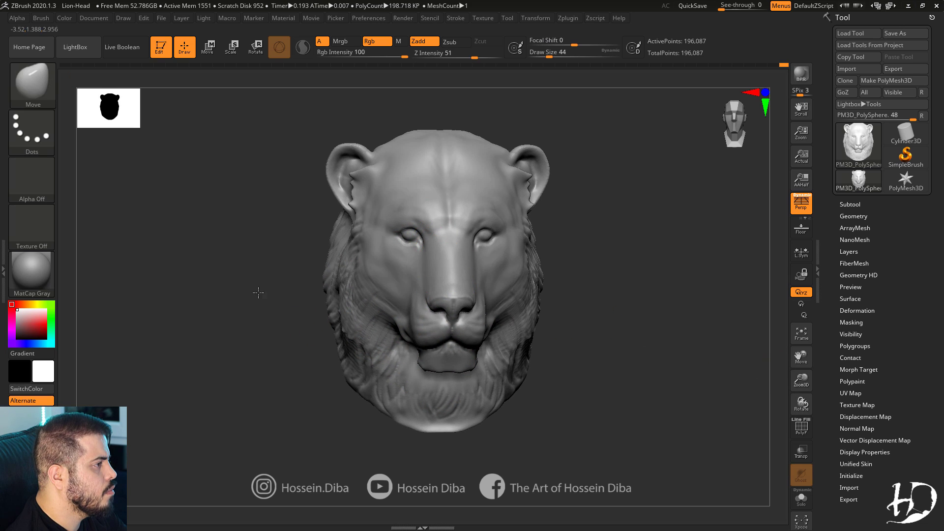
drag(258, 293, 428, 276)
drag(424, 239, 422, 240)
key(])
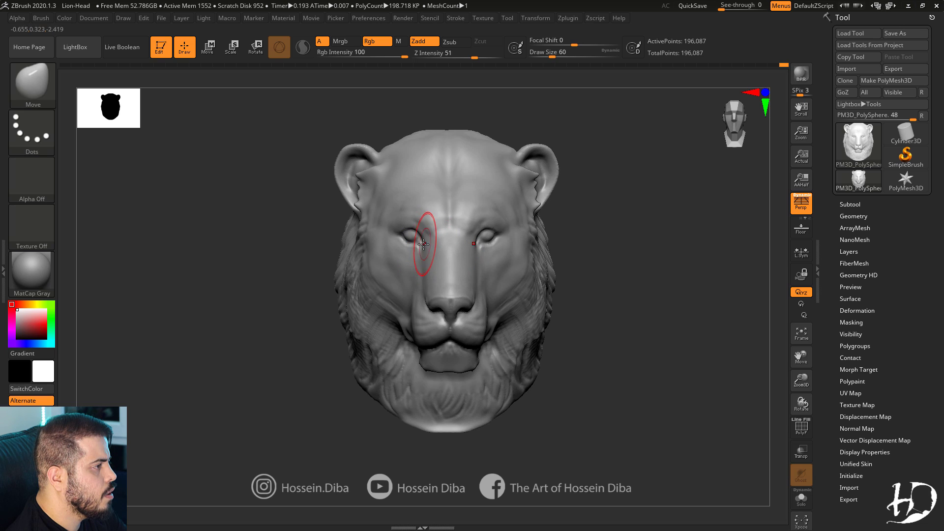
drag(366, 260, 356, 238)
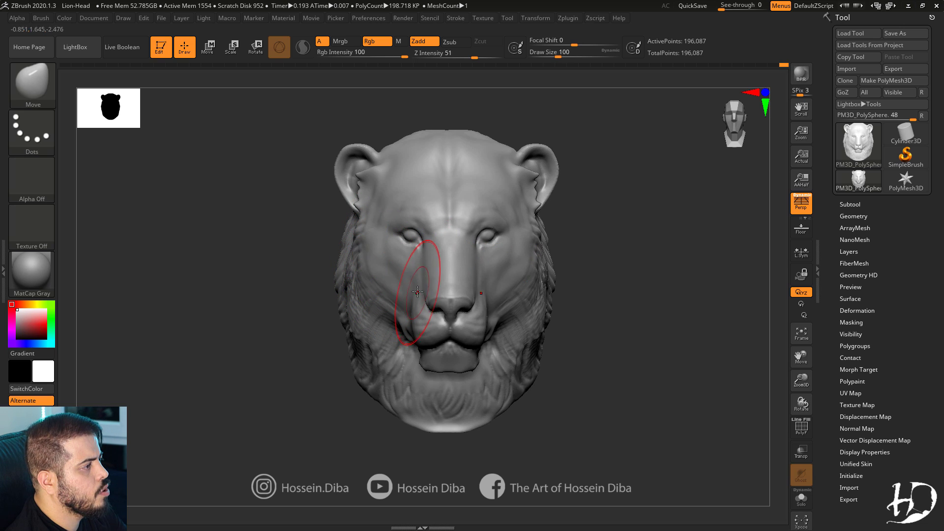
Lift the centre of the upper lip slightly with the Move brush at draw size 84.
alt+drag(763, 382, 761, 408)
key([)
key([)
key([)
key([)
drag(447, 356, 448, 350)
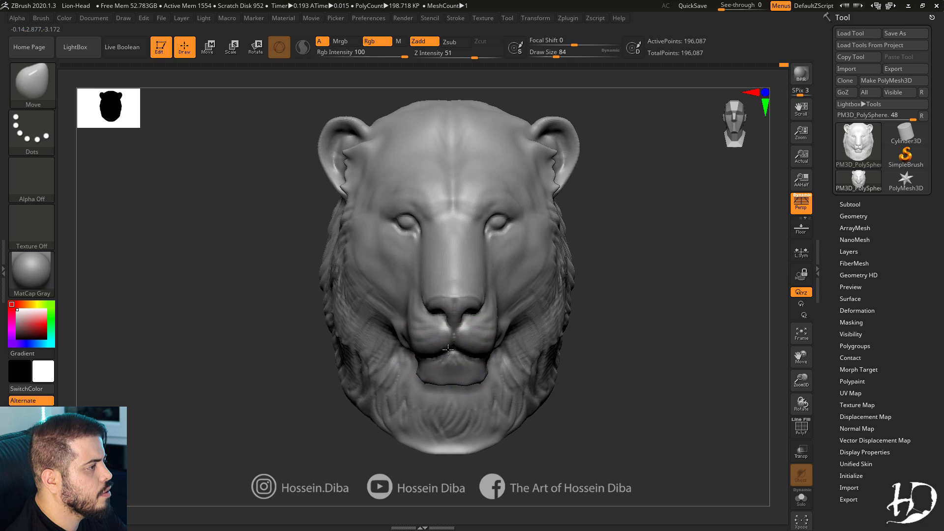
Reshape the nose tip and the end of the nose bridge in side view with the Move brush at draw size 56.
key(bracketleft)
key(bracketleft)
drag(798, 384, 453, 282)
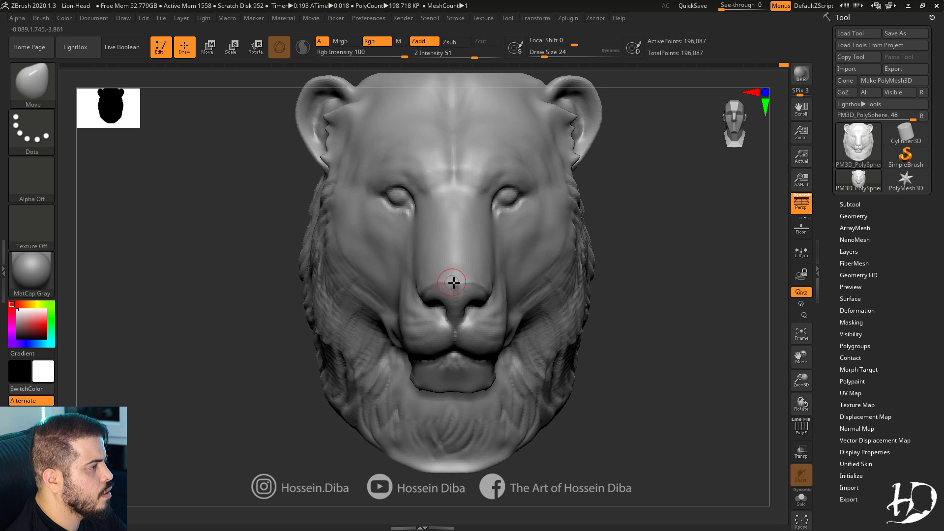
drag(186, 259, 340, 263)
mouse_move(609, 295)
mouse_down()
mouse_move(630, 318)
mouse_move(639, 300)
mouse_up()
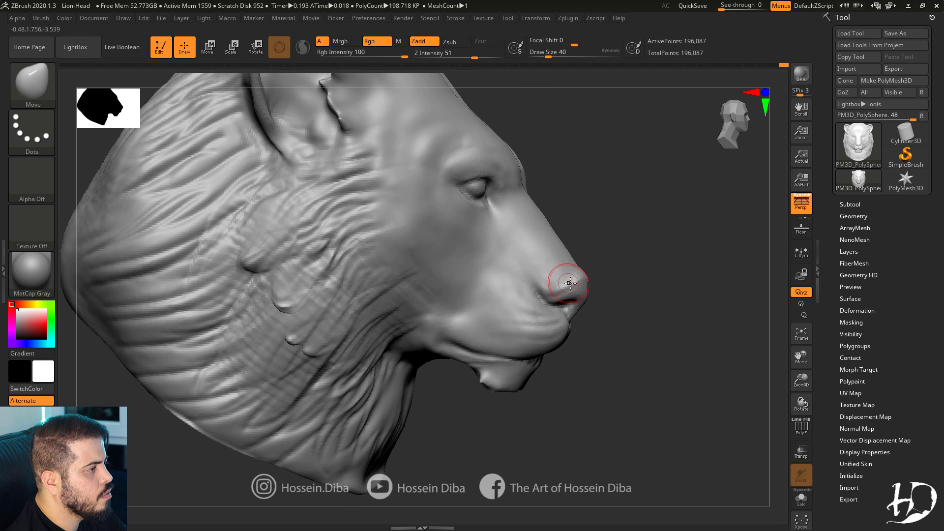
key(bracketright)
key(bracketright)
key(bracketright)
key(bracketright)
key(bracketright)
key(bracketright)
key(bracketright)
key(bracketright)
drag(699, 295, 573, 290)
drag(339, 280, 472, 284)
drag(615, 287, 650, 290)
drag(573, 284, 561, 277)
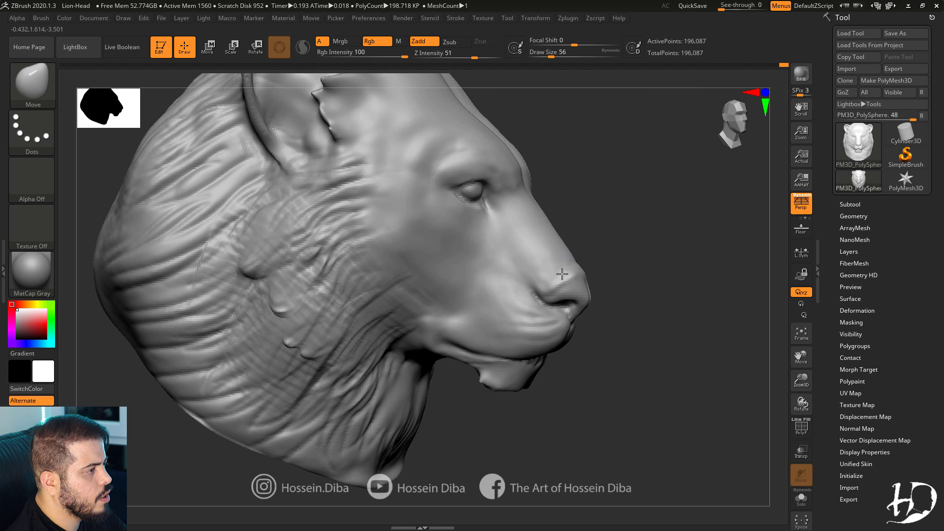
mouse_move(753, 310)
mouse_down()
mouse_move(641, 320)
mouse_move(494, 302)
mouse_up()
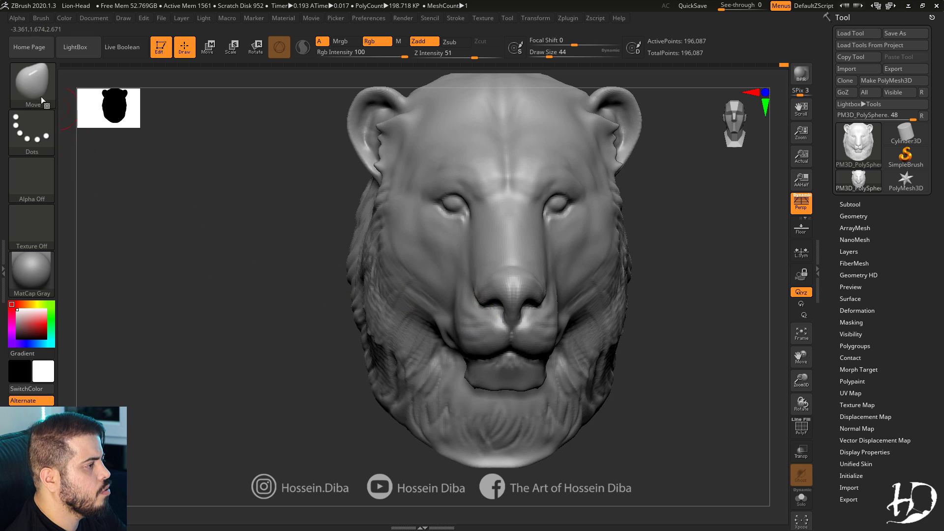
Build up the muzzle beside the nostrils with the Standard brush at draw size 28 and smooth it.
key(b)
key(s)
key(t)
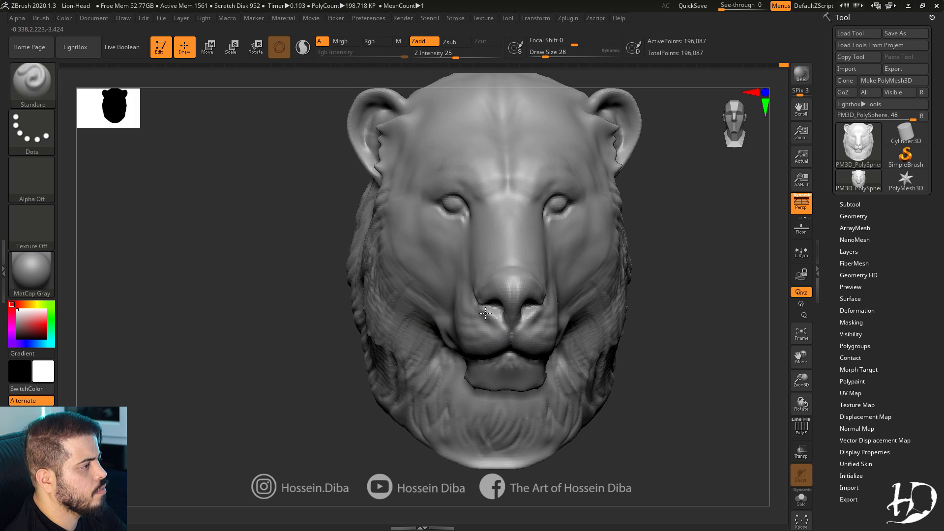
drag(485, 313, 475, 299)
shift+drag(477, 301, 483, 315)
right_drag(517, 287, 510, 284)
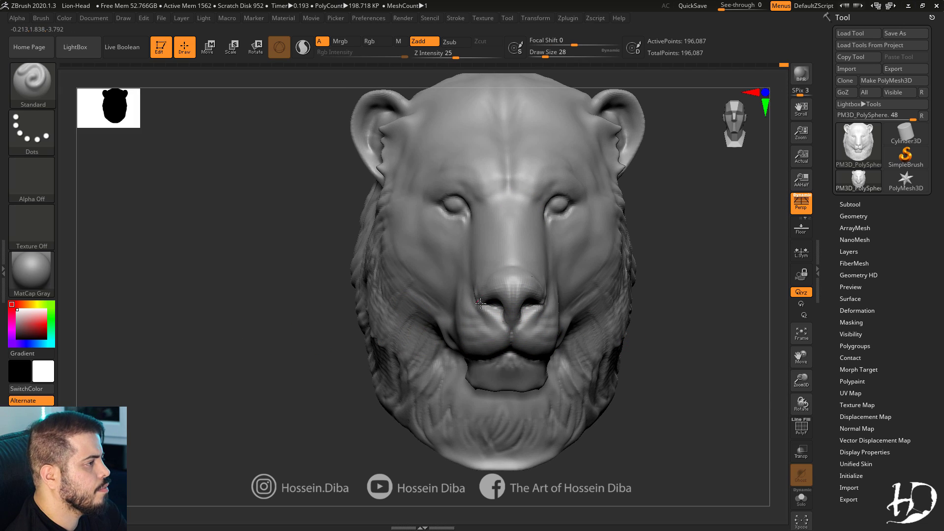
Raise the brow ridges with the Standard brush at draw size 72 and smooth the lower forehead.
drag(280, 319, 281, 328)
key(bracketright)
key(bracketright)
key(bracketright)
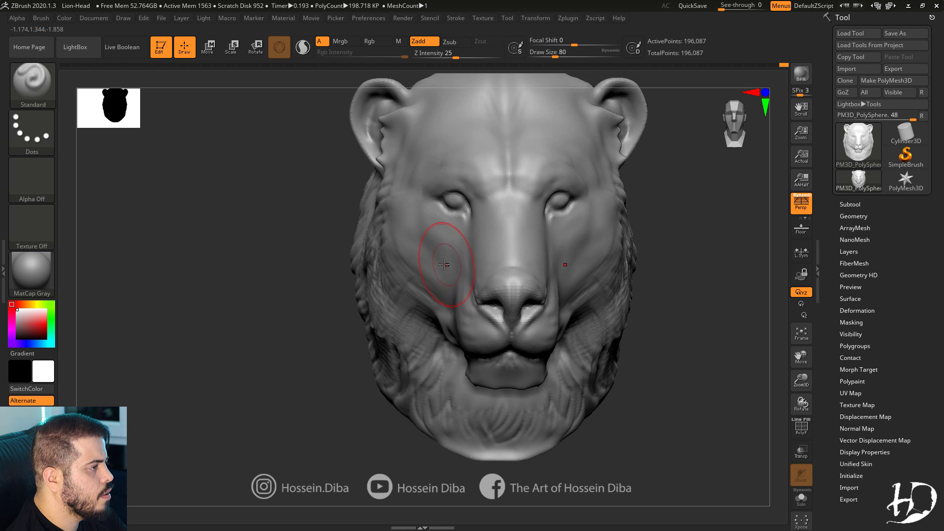
key(bracketleft)
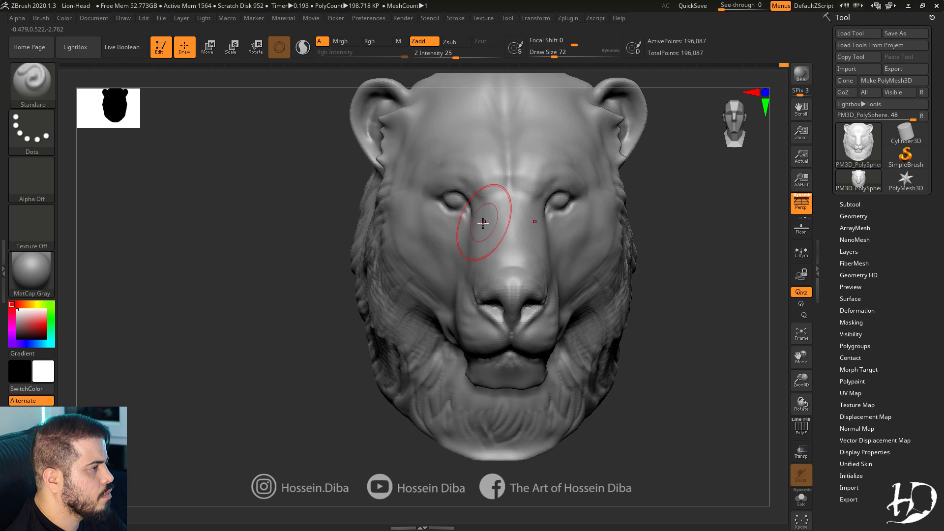
drag(477, 198, 496, 174)
shift+drag(501, 176, 500, 153)
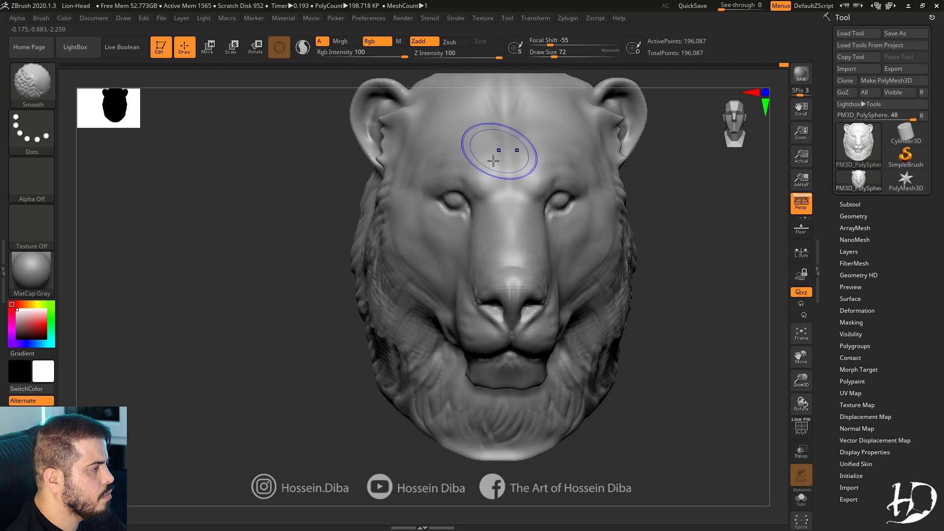
drag(464, 180, 421, 189)
right_drag(448, 249, 492, 276)
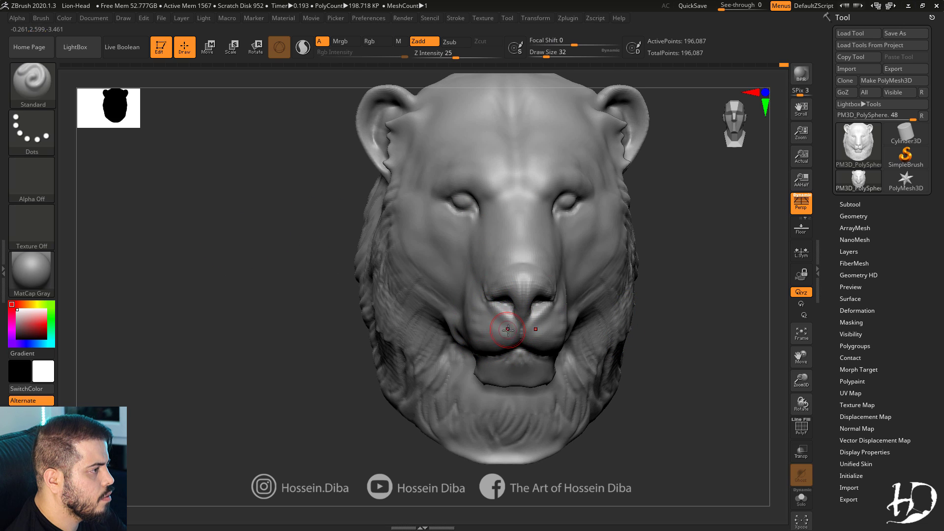
Adjust the muzzle sides above the nostrils with the Move brush at draw size 68.
alt+drag(759, 385, 714, 374)
key(b)
key(m)
key(v)
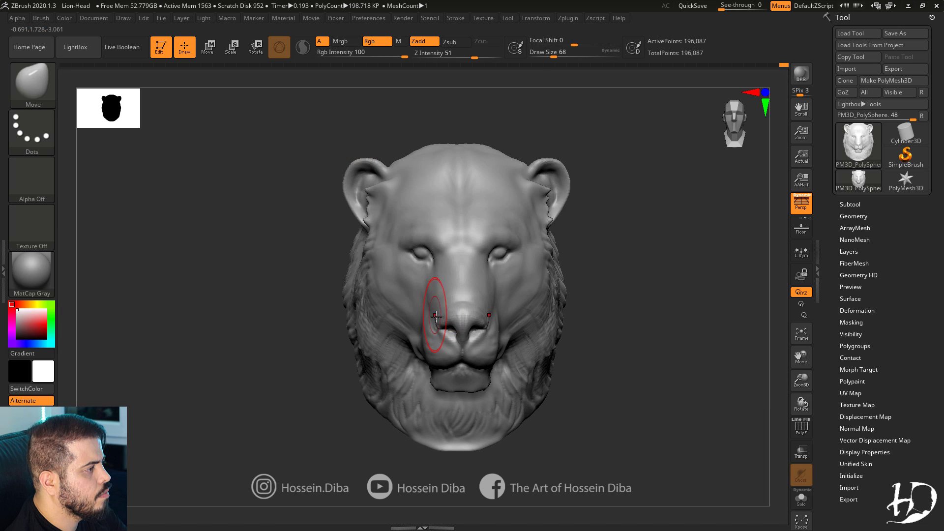
drag(436, 316, 435, 311)
Push the ears and the sides of the mane outward with a much larger Move brush to widen the head's silhouette.
key(bracketright)
key(bracketright)
key(bracketright)
key(bracketright)
key(bracketright)
key(bracketright)
key(bracketright)
key(bracketright)
key(bracketright)
key(bracketright)
key(bracketright)
key(bracketright)
key(bracketright)
key(bracketright)
drag(352, 184, 344, 180)
drag(361, 288, 351, 284)
drag(328, 382, 343, 382)
drag(350, 370, 336, 365)
mouse_move(305, 344)
mouse_down()
mouse_move(281, 341)
mouse_move(313, 336)
mouse_up()
drag(338, 301, 327, 297)
shift+drag(270, 282, 250, 283)
Narrow the chin's sides with the Move brush at draw size 156 and adjust the inner ear edges at draw size 84.
key(bracketleft)
key(bracketleft)
key(bracketleft)
key(bracketleft)
key(bracketleft)
key(bracketleft)
key(bracketleft)
key(bracketleft)
key(bracketleft)
key(bracketleft)
key(bracketleft)
key(bracketleft)
key(bracketleft)
key(bracketleft)
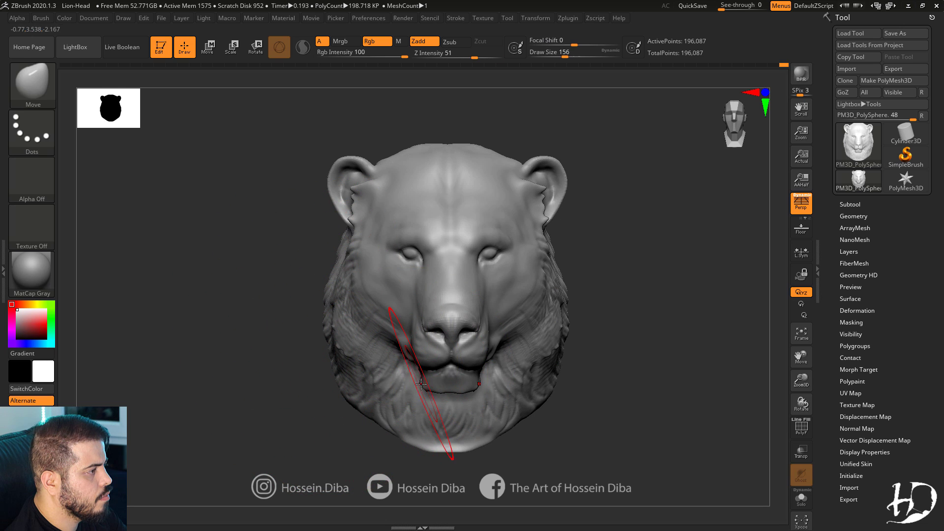
drag(420, 386, 426, 371)
key(bracketleft)
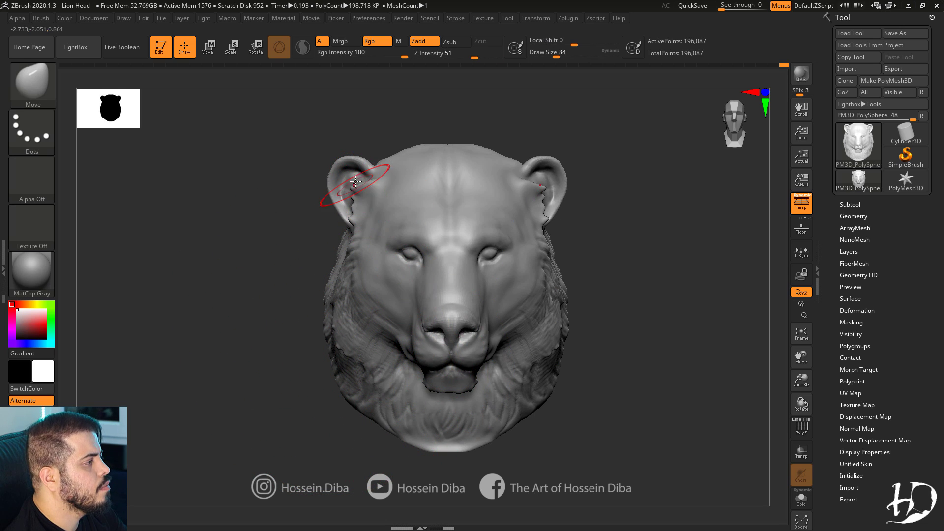
drag(376, 170, 382, 165)
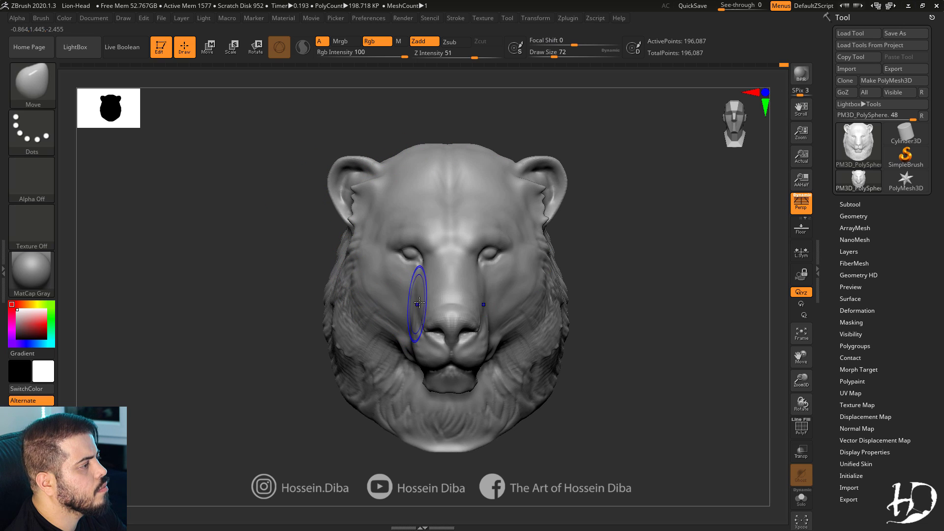
Build up the cheeks below the eyes with the Standard brush at draw sizes 60 and 48.
key(b)
key(s)
key(t)
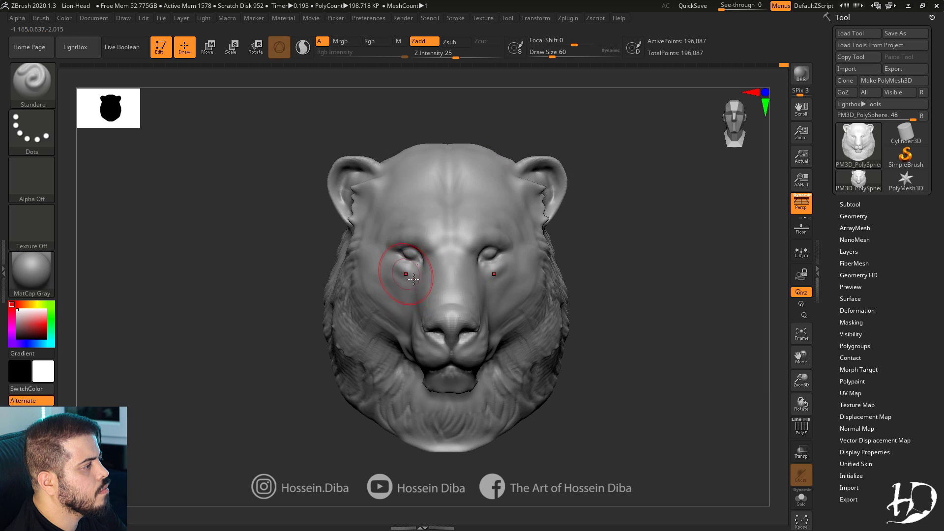
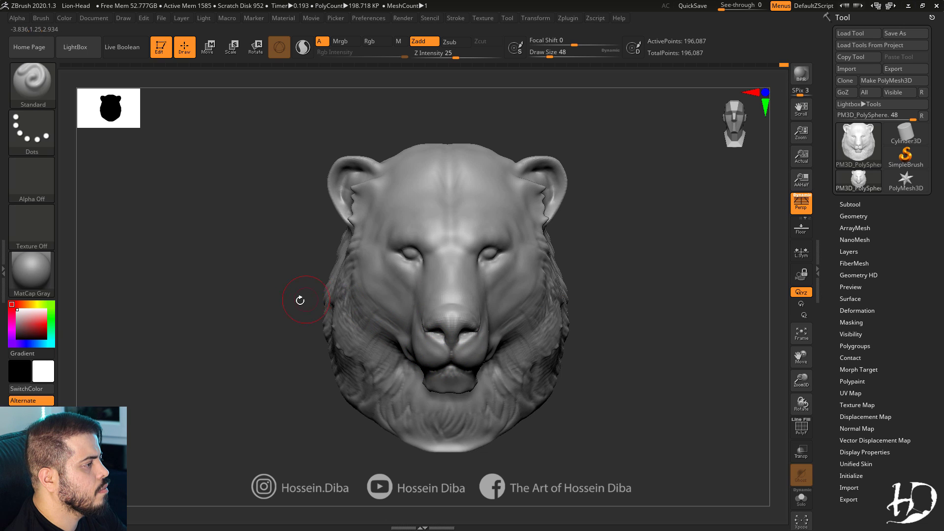
drag(302, 299, 393, 338)
shift+right_drag(381, 295, 371, 247)
Push the outer cheeks and the adjoining mane edges outward with the Move brush at draw size 112.
key(b)
key(m)
key(v)
mouse_move(370, 319)
mouse_down()
mouse_move(377, 328)
mouse_move(365, 333)
mouse_up()
drag(352, 279, 344, 274)
mouse_move(349, 314)
mouse_down()
mouse_move(345, 323)
mouse_move(343, 314)
mouse_up()
right_drag(335, 297, 352, 295)
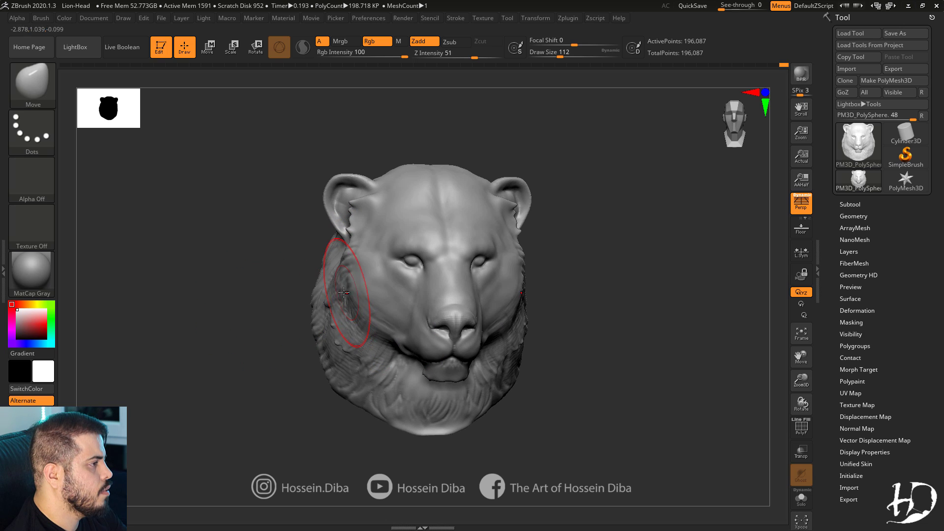
drag(349, 295, 343, 293)
mouse_move(350, 315)
right_down()
mouse_move(333, 329)
mouse_move(355, 339)
right_up()
drag(366, 334, 363, 338)
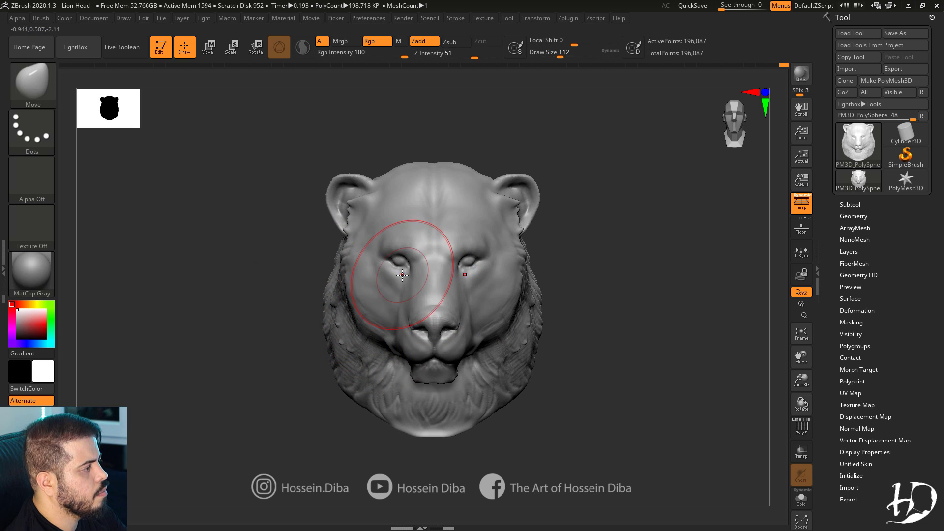
Pull the ears up and outward and widen the mane's sides with the Move brush, enlarging it up to draw size 188.
key(bracketleft)
key(bracketleft)
key(bracketleft)
key(bracketleft)
key(bracketleft)
key(bracketleft)
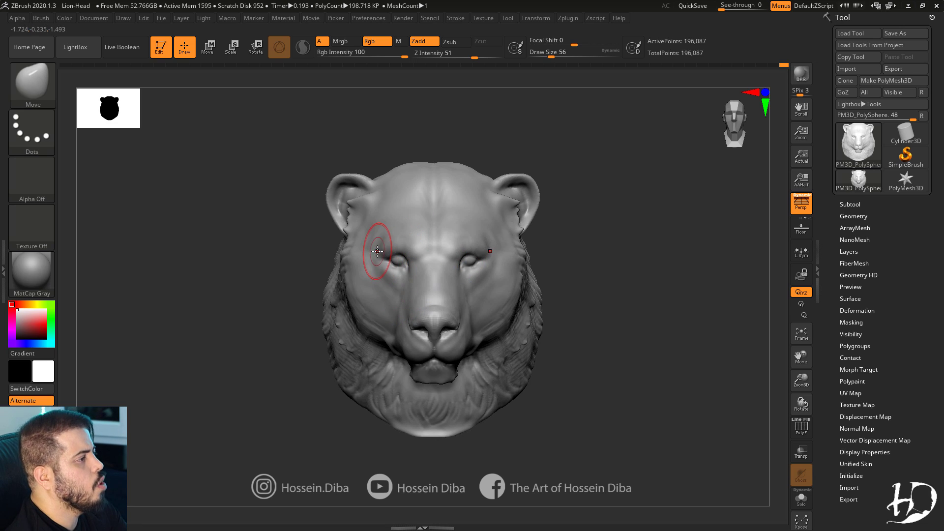
key(bracketright)
mouse_move(342, 184)
mouse_down()
mouse_move(330, 205)
mouse_move(336, 168)
mouse_up()
key(bracketleft)
mouse_move(352, 165)
mouse_down()
mouse_move(358, 192)
mouse_move(353, 171)
mouse_up()
shift+drag(323, 207, 323, 198)
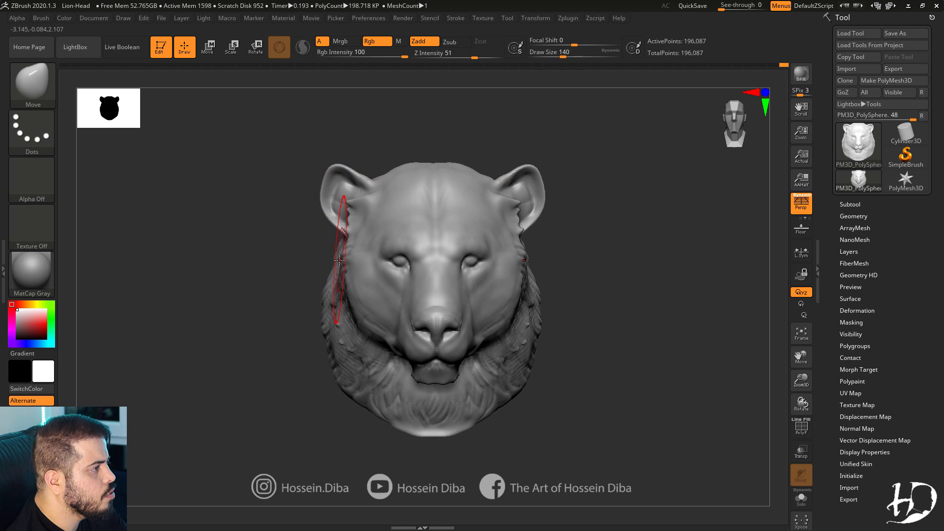
mouse_move(336, 262)
mouse_down()
mouse_move(328, 326)
mouse_move(338, 370)
mouse_up()
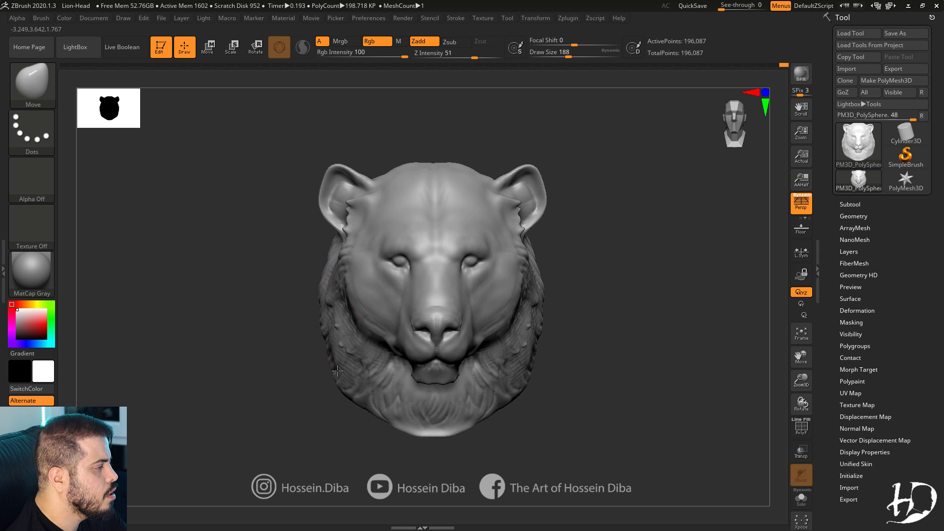
Adjust the muzzle sides and lower cheeks with the Move brush at draw sizes 36 and 60.
key(bracketleft)
key(bracketleft)
key(bracketleft)
key(bracketleft)
key(bracketleft)
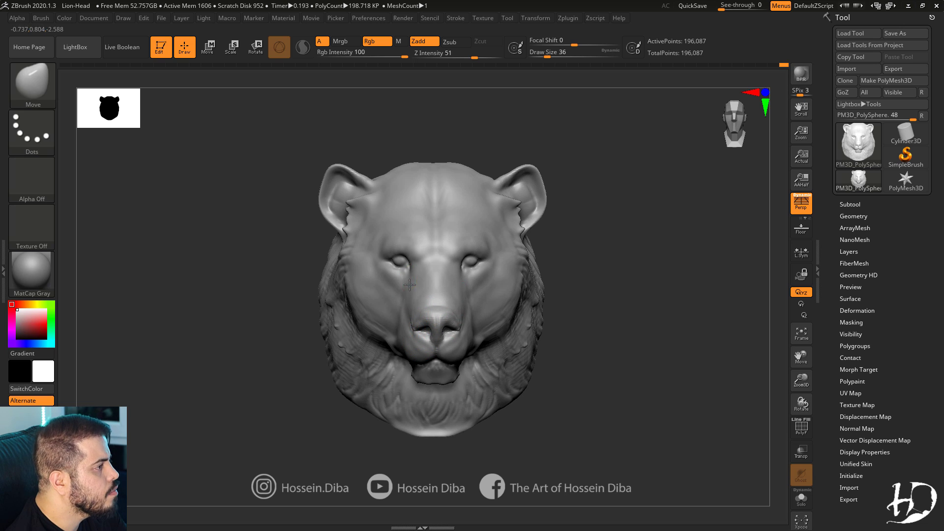
mouse_move(418, 329)
mouse_down()
mouse_move(412, 369)
mouse_move(402, 351)
mouse_up()
drag(286, 358, 315, 359)
key(bracketleft)
key(bracketleft)
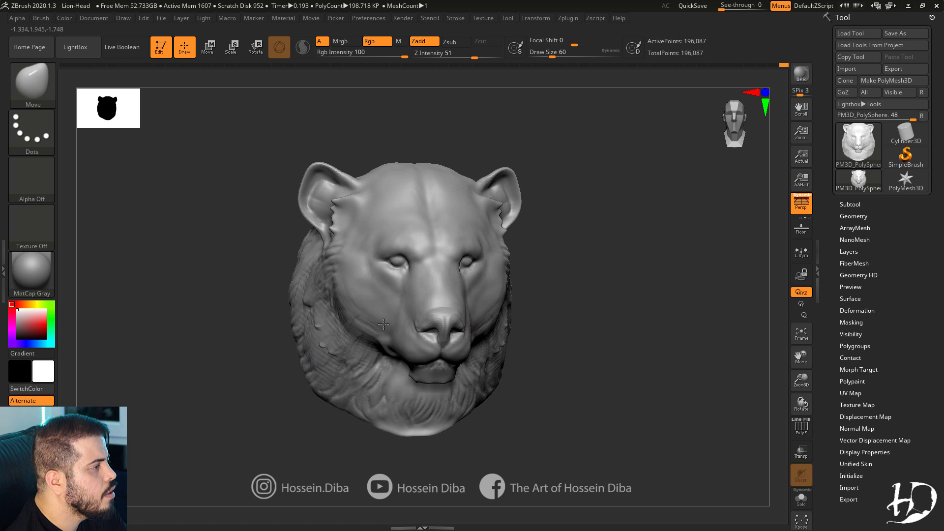
shift+drag(283, 315, 266, 315)
mouse_move(377, 320)
right_down()
mouse_move(375, 338)
mouse_move(359, 337)
right_up()
Tuck in the corners of the lower lip with the Move brush at draw size 36 and smooth the chin's edge.
key(b)
click(487, 102)
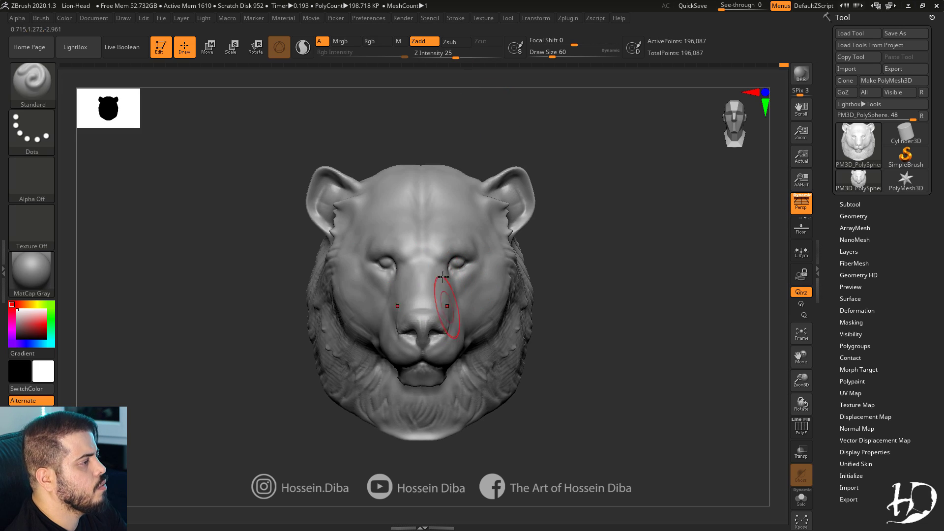
drag(791, 381, 791, 403)
click(42, 97)
click(329, 93)
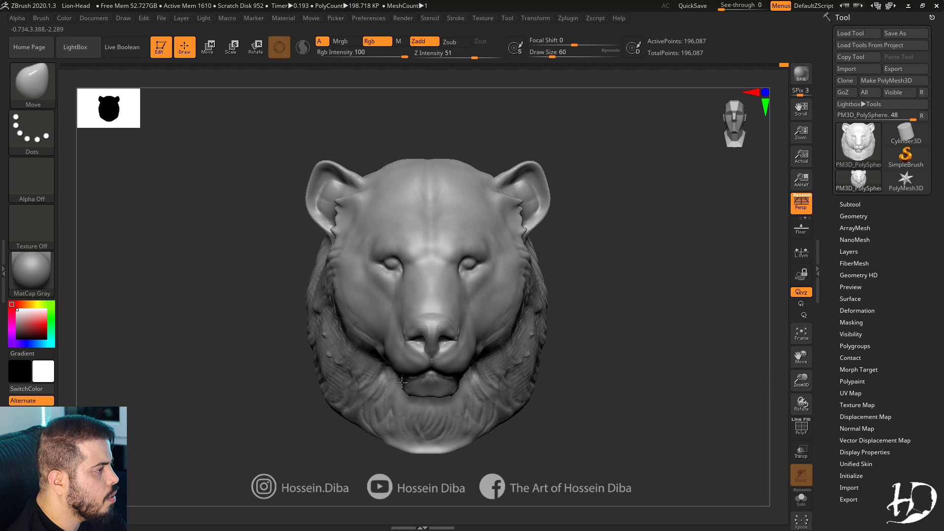
key(bracketleft)
key(bracketleft)
drag(407, 388, 418, 395)
drag(241, 394, 311, 396)
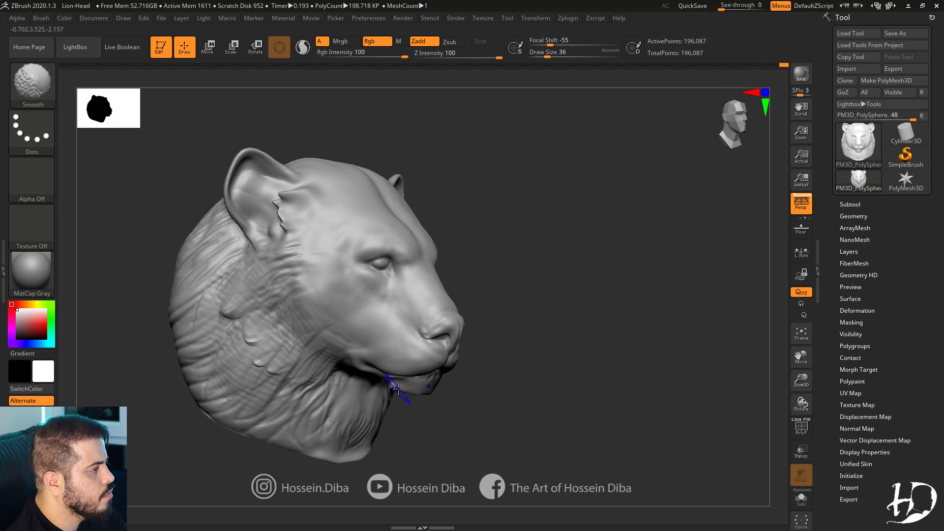
shift+drag(390, 383, 436, 391)
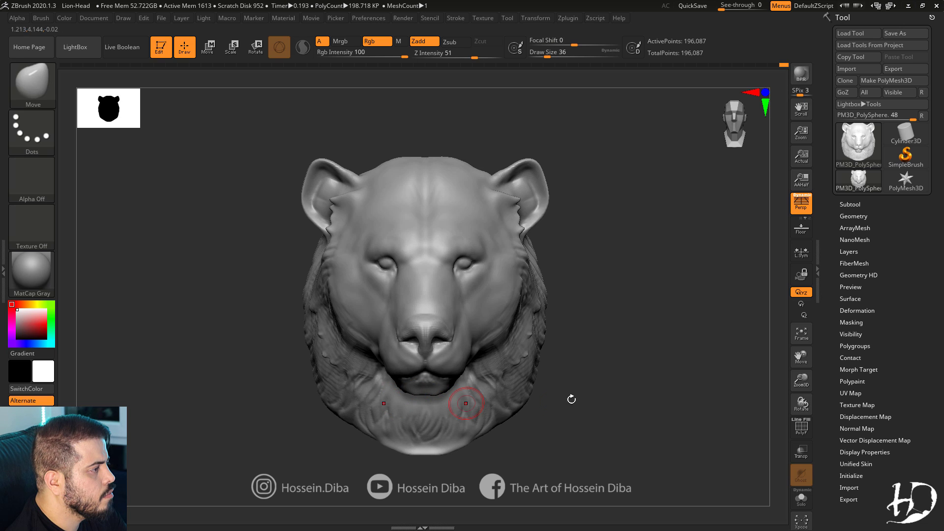
alt+drag(571, 399, 645, 346)
Adjust the mouth corners, lower cheeks and mane sides with the Move brush, increasing the draw size from 52 to 152.
drag(411, 368, 409, 366)
drag(264, 337, 268, 335)
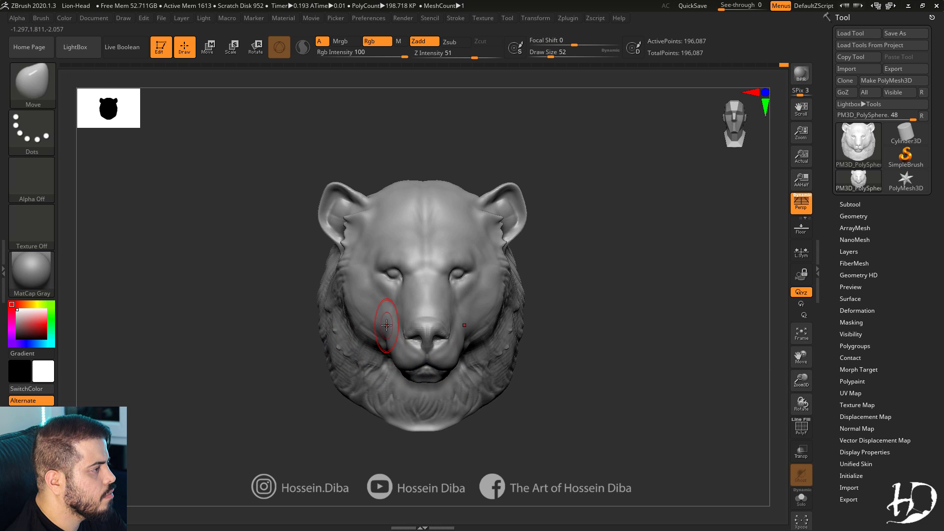
key(bracketright)
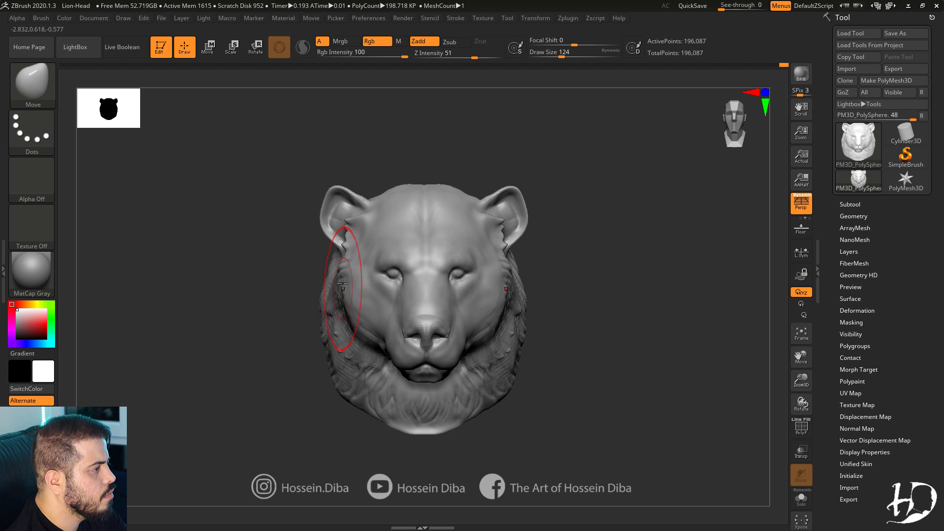
drag(369, 345, 373, 341)
drag(301, 339, 310, 335)
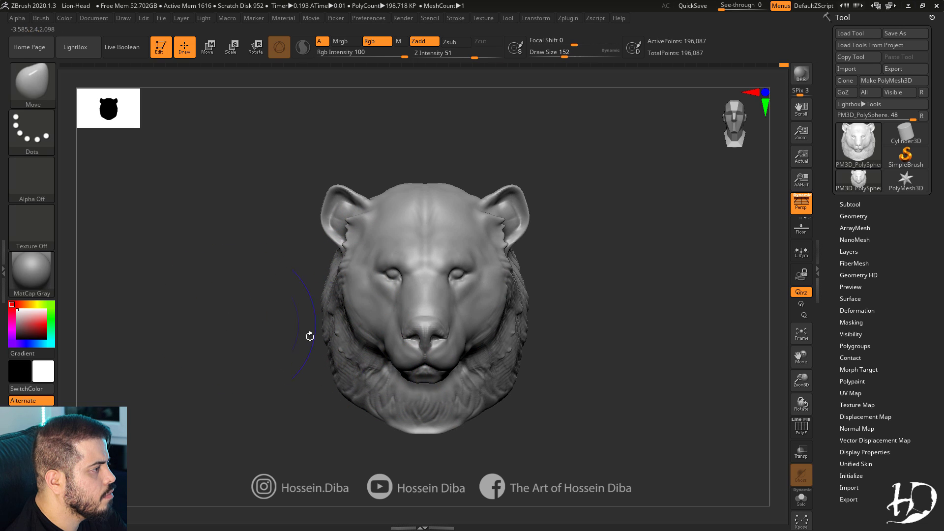
Pull the upper lip's centre down over the mouth with the Move brush at draw size 40.
drag(395, 363, 394, 373)
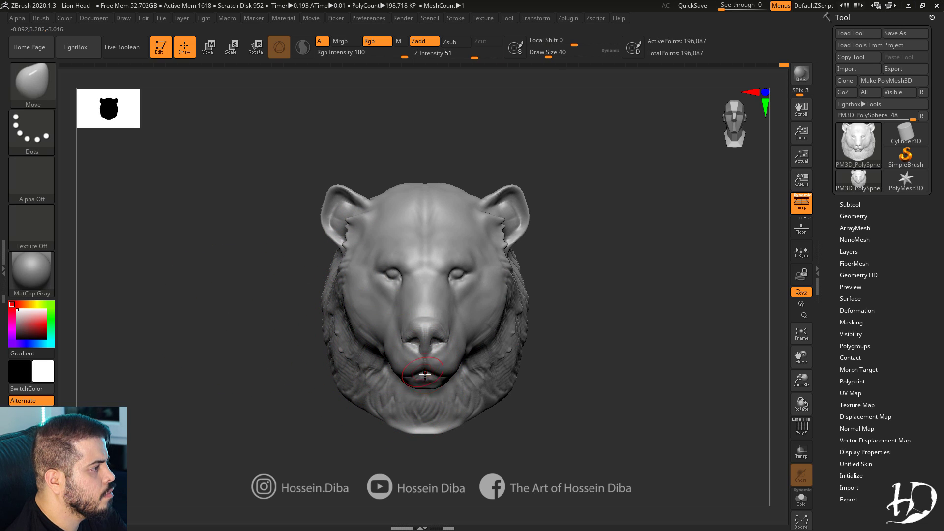
drag(307, 390, 353, 384)
drag(422, 364, 423, 372)
drag(573, 390, 534, 381)
drag(299, 362, 244, 347)
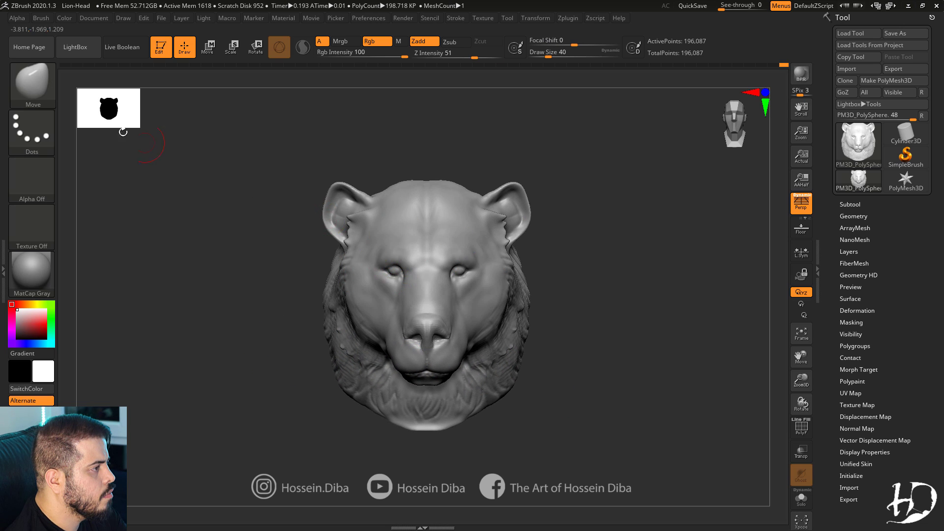
Add fine fur strokes to the forehead, around the eyes and on the cheeks with the ClayBuildup brush at draw size 28.
key(b)
key(c)
key(b)
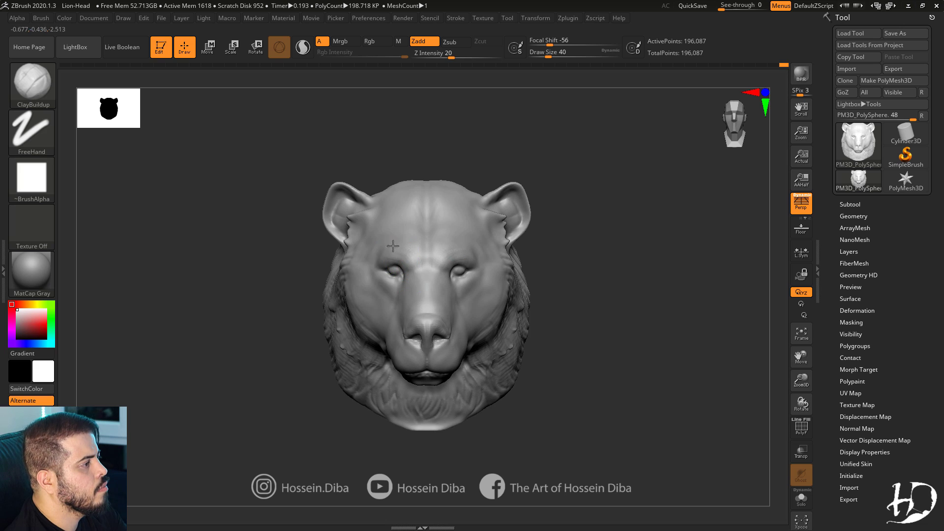
alt+drag(744, 389, 747, 416)
key(bracketleft)
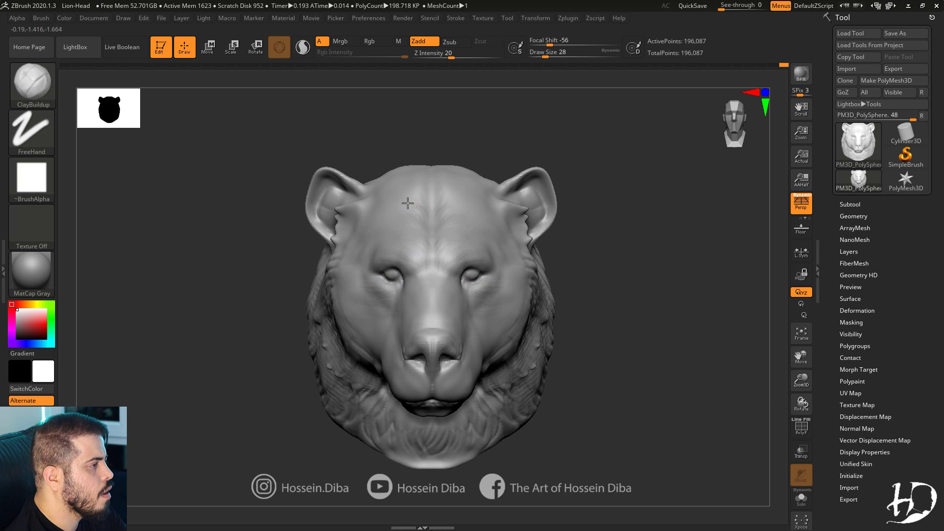
drag(408, 203, 421, 195)
drag(275, 242, 298, 241)
right_drag(355, 262, 361, 278)
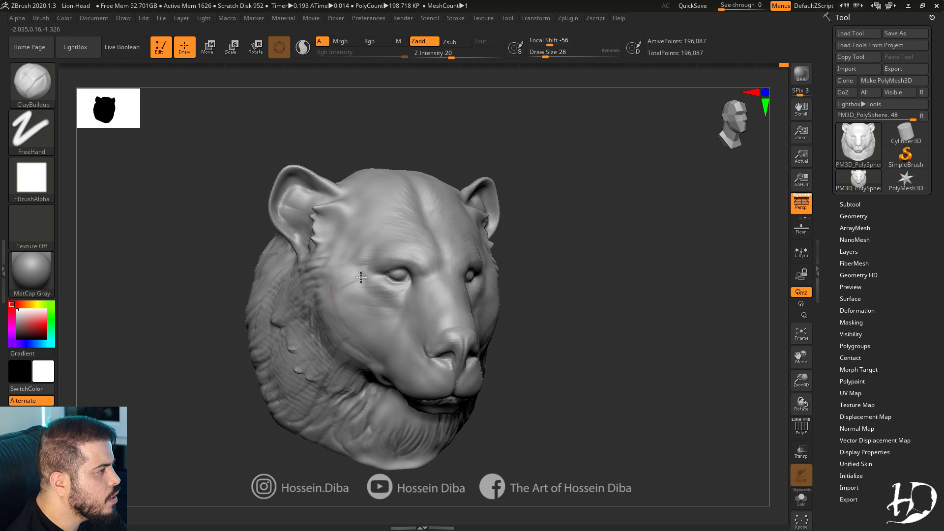
shift+right_drag(364, 322, 449, 311)
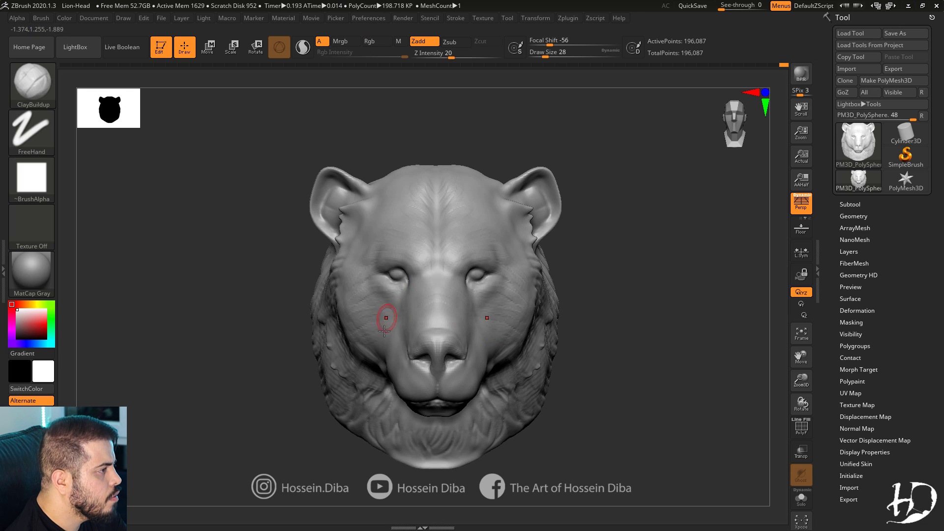
Refine the nostrils and nose tip with the DamStandard and Standard brushes at draw size 28.
key(b)
key(d)
key(s)
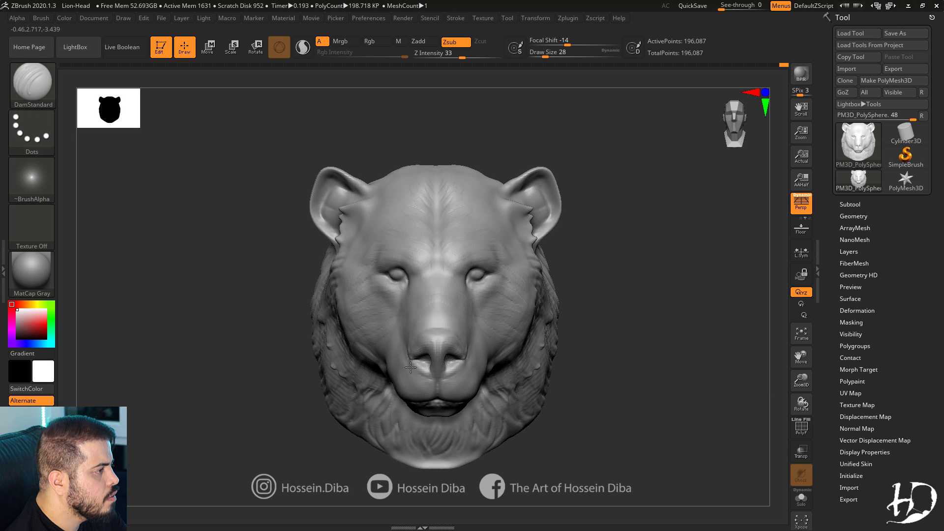
key(b)
key(s)
key(t)
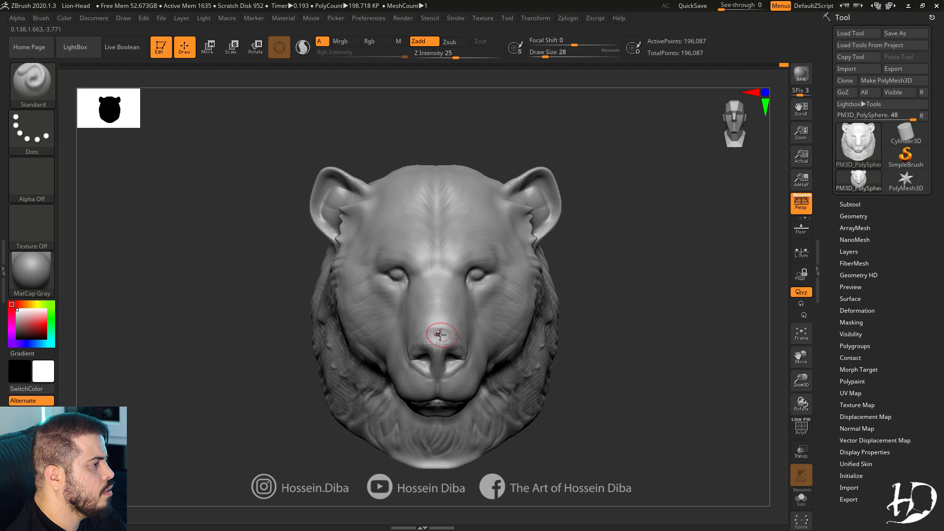
right_drag(346, 320, 417, 338)
key(f)
shift+drag(782, 375, 737, 366)
Reshape the lower cheeks and the mane's sides with the Move brush at draw sizes 120 and 140.
key(b)
key(m)
key(v)
key(bracketright)
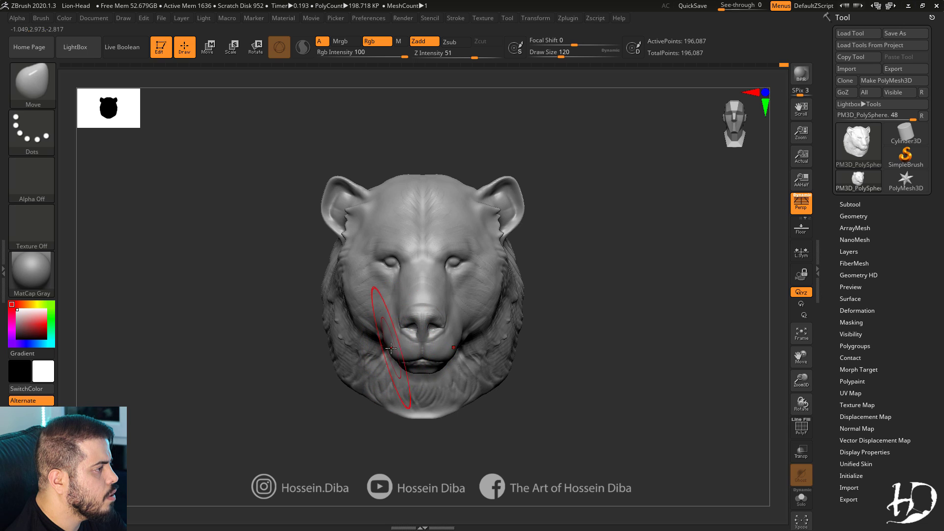
alt+drag(592, 365, 589, 376)
key(bracketright)
drag(348, 304, 339, 314)
mouse_move(566, 378)
mouse_down()
mouse_move(632, 386)
mouse_move(570, 391)
mouse_up()
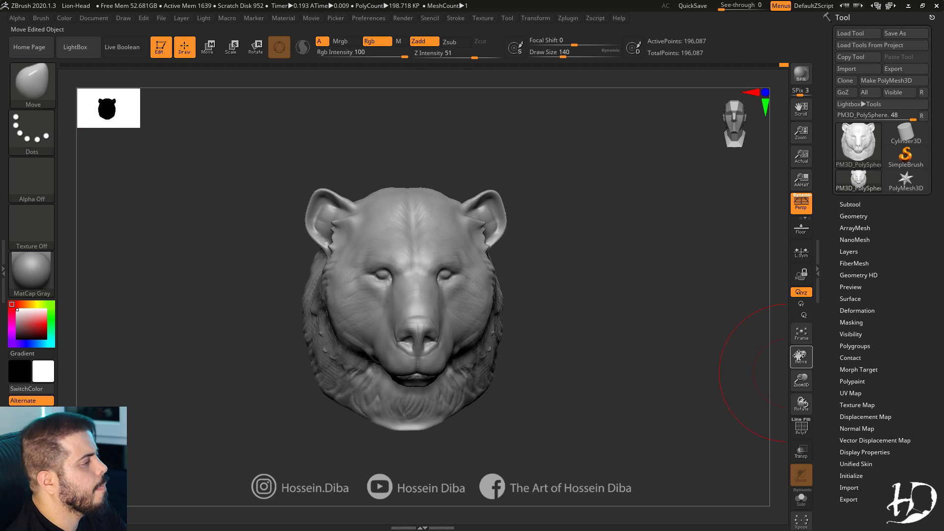
alt+drag(713, 378, 779, 384)
Push the inner ear edges outward with a smaller Move brush.
key(bracketleft)
key(bracketleft)
drag(382, 213, 375, 209)
mouse_move(356, 213)
alt+mouse_down()
mouse_move(324, 208)
mouse_move(337, 201)
alt+mouse_up()
key(bracketright)
key(bracketright)
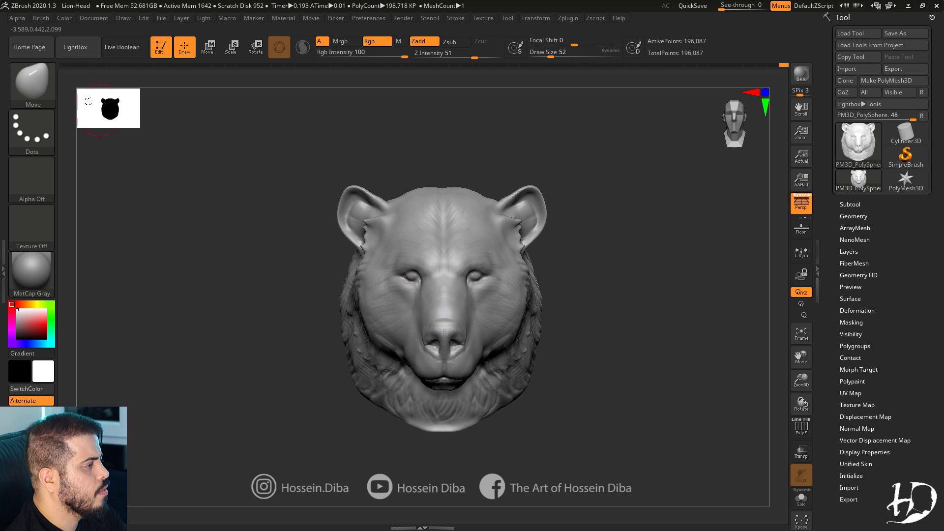
Smooth the muzzle sides and refine the cheeks beside the nose at draw size 52.
key(b)
key(c)
key(b)
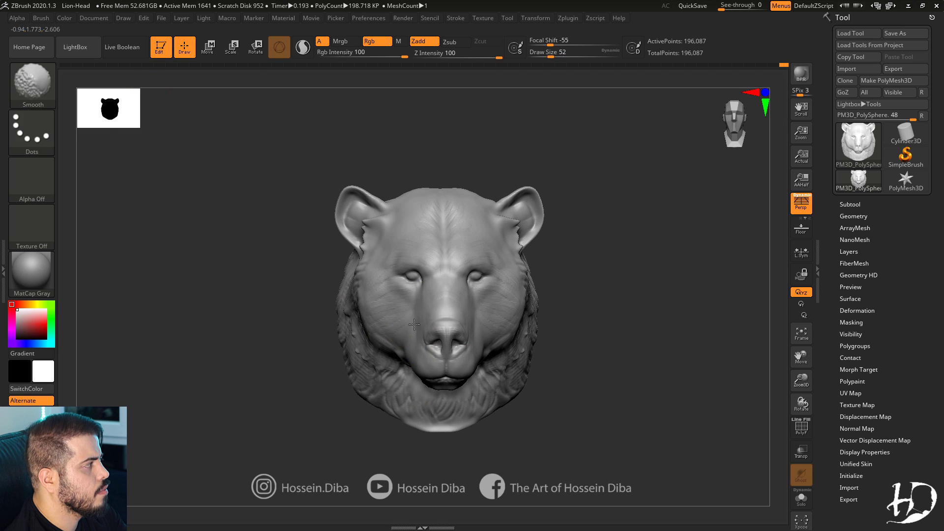
mouse_move(250, 279)
mouse_down()
mouse_move(417, 313)
mouse_move(571, 373)
mouse_up()
key(b)
key(s)
key(t)
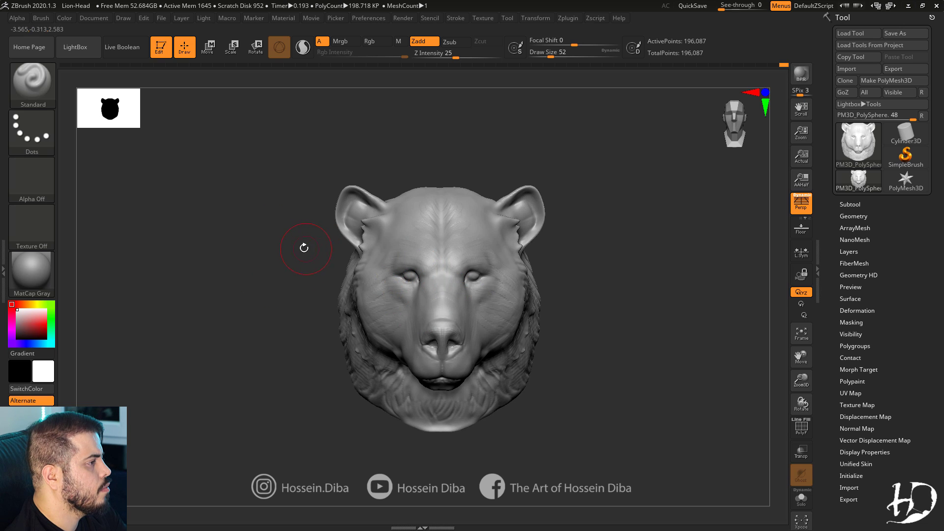
Shift the eyes slightly farther apart with the Move brush at draw size 106.
key(b)
key(m)
key(v)
key(bracketright)
key(bracketright)
key(bracketright)
key(bracketright)
key(bracketright)
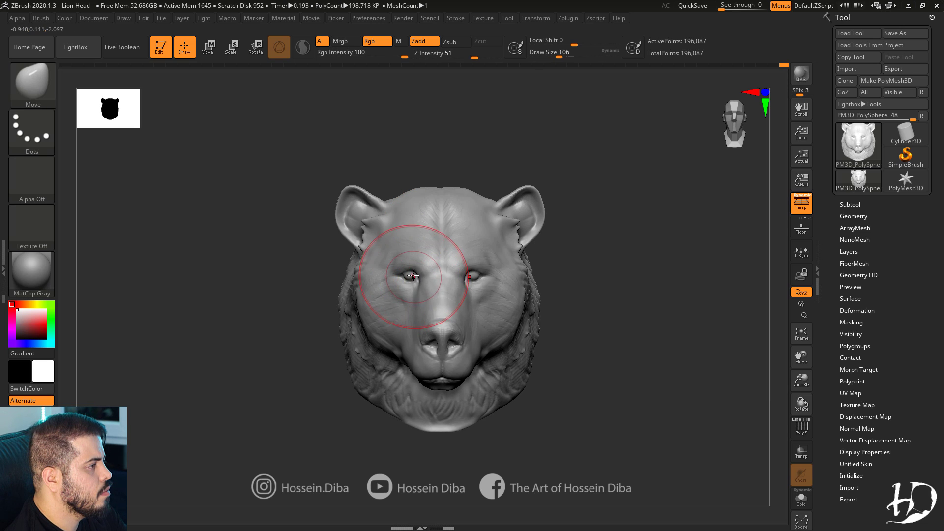
drag(415, 275, 395, 276)
Adjust the muzzle sides around the mouth and nostrils with the Move brush at draw sizes 70 and 46.
key(bracketleft)
key(bracketleft)
key(bracketleft)
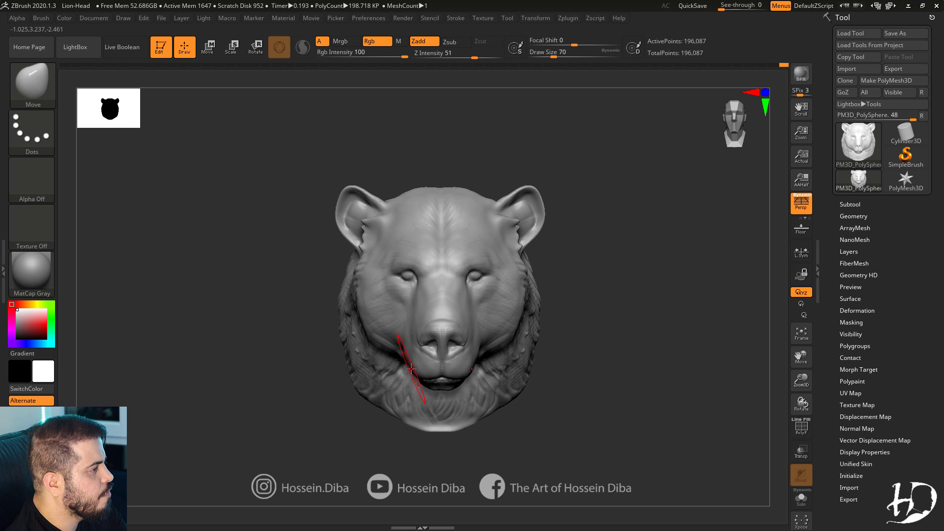
key(bracketleft)
key(bracketleft)
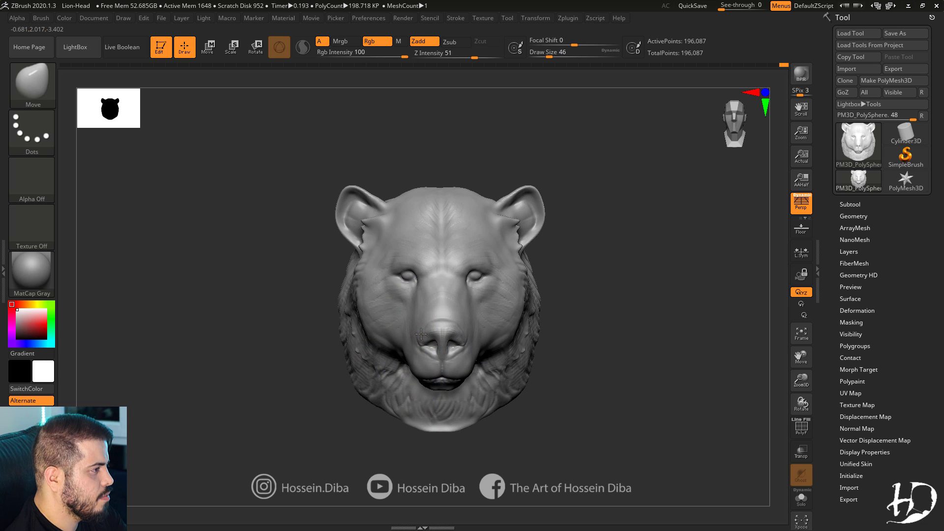
Nudge the fur edge inside the ears downward with the Move brush at draw size 46.
key(b)
key(s)
key(t)
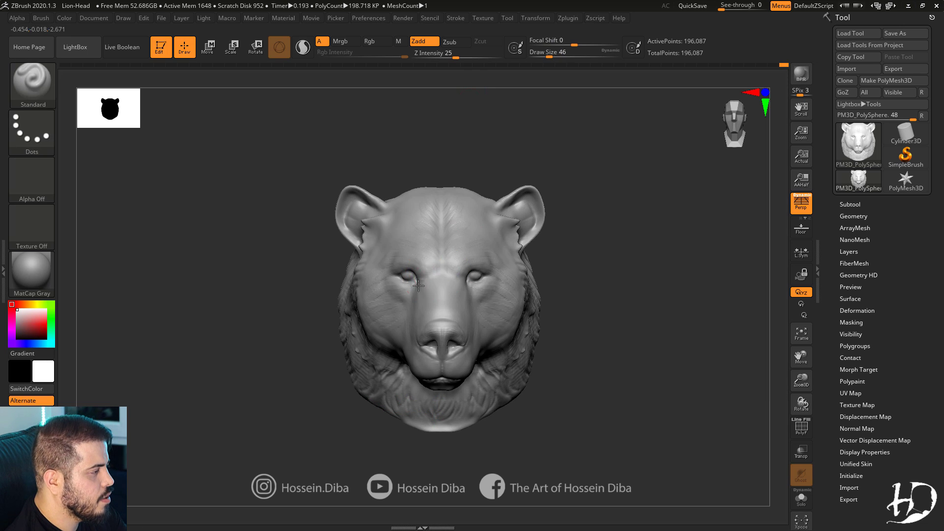
key(b)
key(m)
key(v)
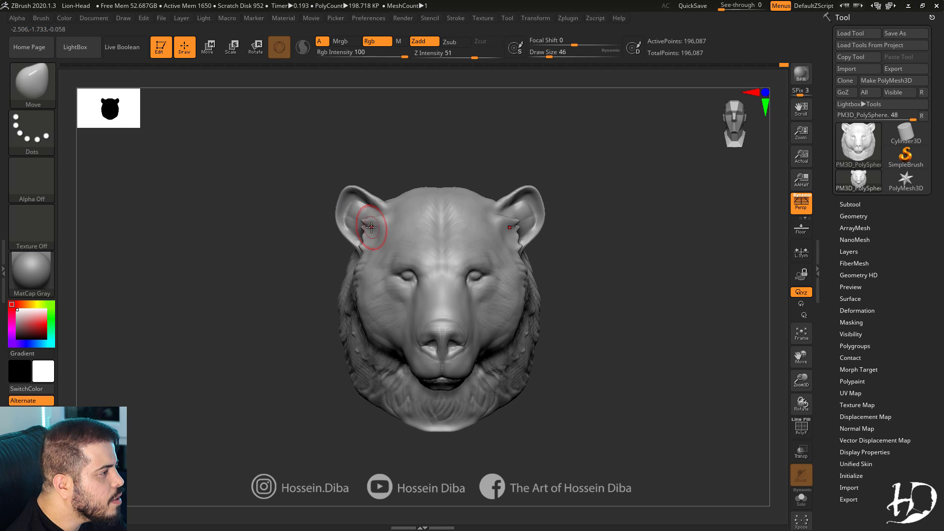
drag(369, 224, 370, 230)
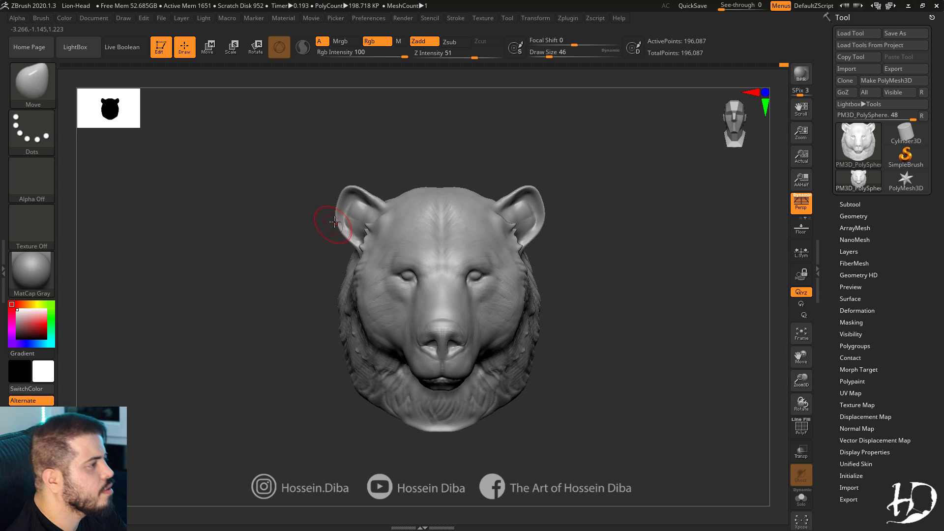
Adjust the ears and the outline of the mane's sides with the Move brush at draw sizes 50 and 106.
key(bracketright)
drag(405, 170, 429, 188)
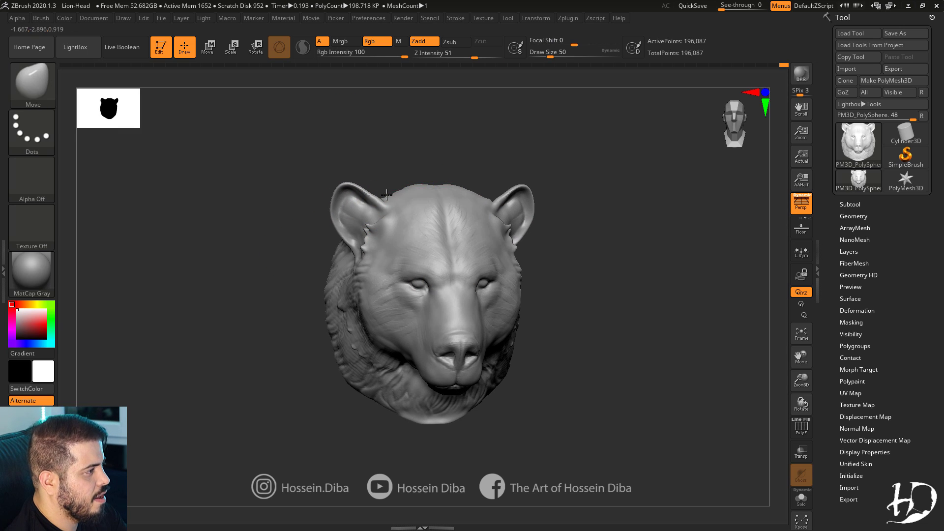
shift+drag(275, 265, 261, 284)
key(bracketright)
drag(356, 240, 346, 241)
drag(348, 316, 348, 310)
Carve fur creases into the side of the cheek and mane with the DamStandard brush at draw size 30.
key(b)
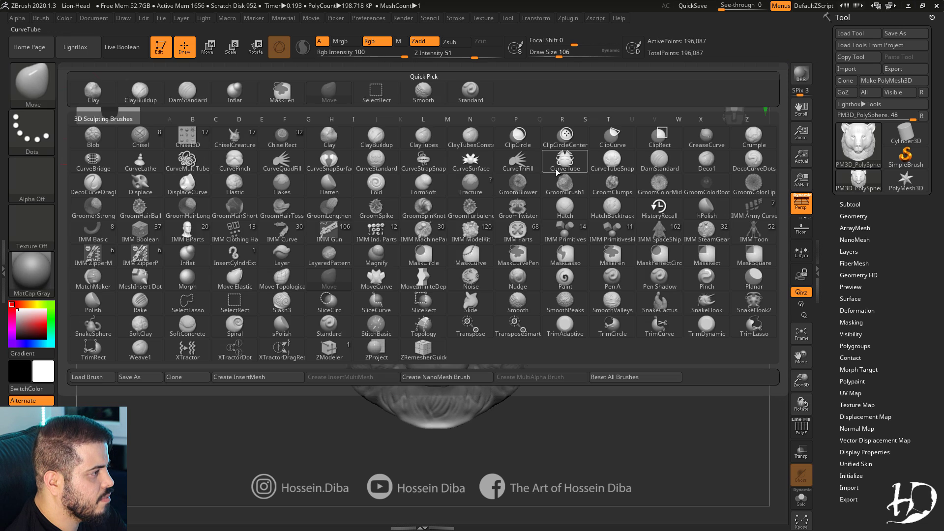
key(d)
key(s)
drag(194, 291, 238, 293)
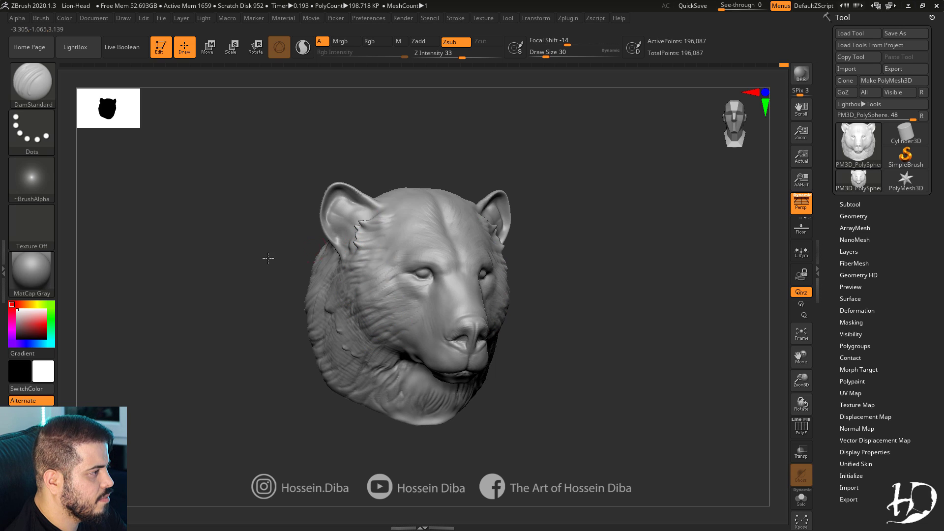
mouse_move(268, 258)
shift+mouse_down()
mouse_move(241, 271)
mouse_move(280, 301)
shift+mouse_up()
drag(358, 324, 375, 335)
shift+drag(288, 317, 255, 323)
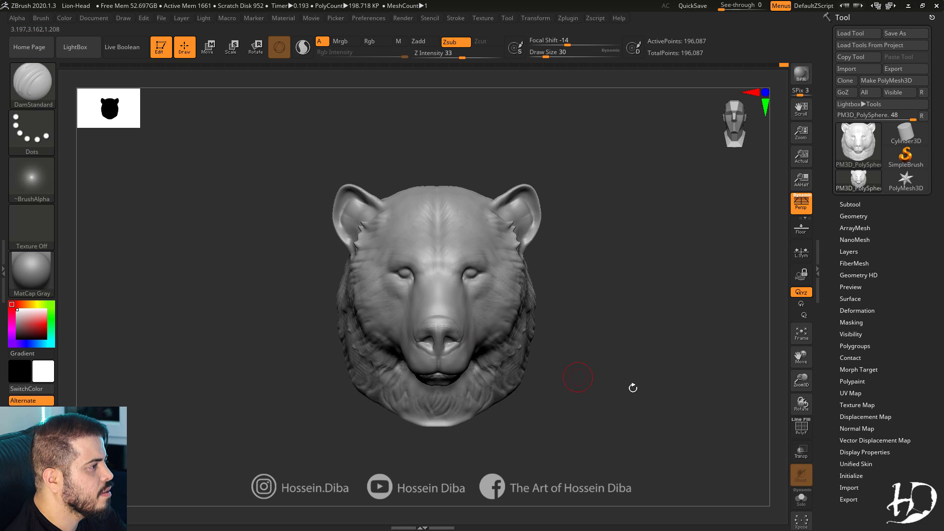
Reshape the nose bridge and forehead profile with the Move brush at draw sizes 42 and 86.
drag(648, 367, 544, 368)
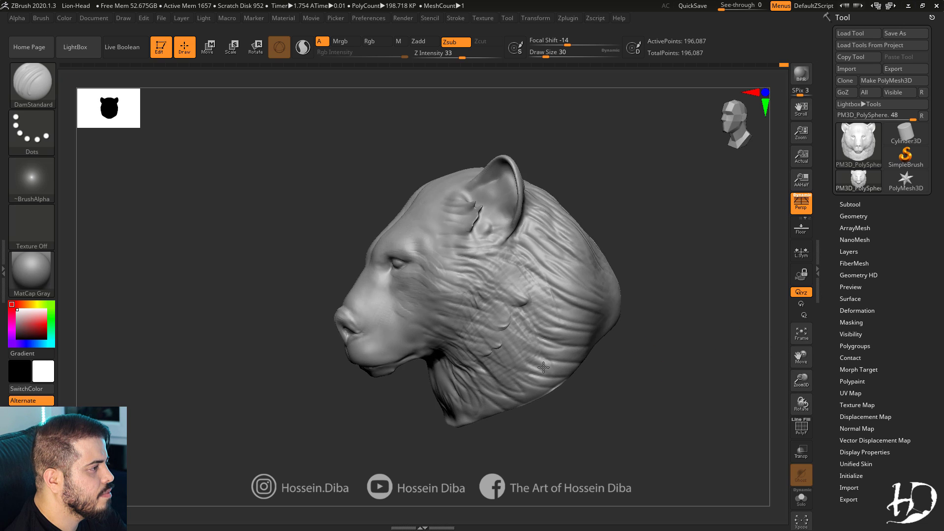
key(b)
key(m)
key(v)
drag(768, 378, 544, 316)
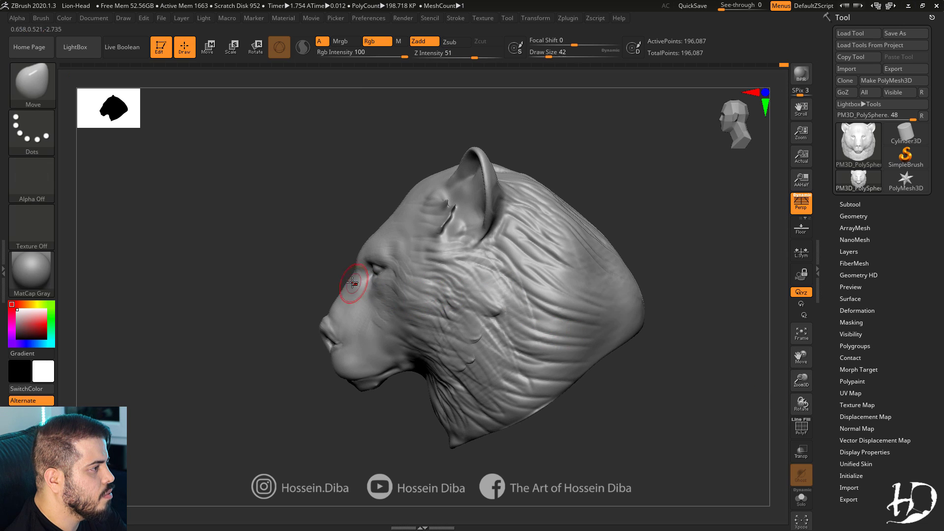
key(bracketright)
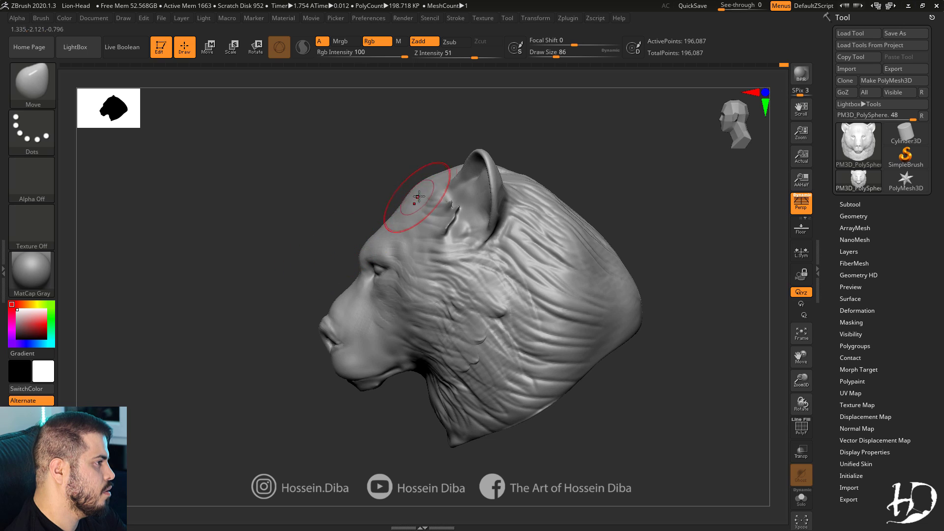
mouse_move(372, 218)
right_down()
mouse_move(397, 217)
mouse_move(366, 215)
right_up()
mouse_move(367, 215)
ctrl+right_down()
mouse_move(368, 229)
mouse_move(347, 221)
ctrl+right_up()
Reshape the neck's lower edge and the back of the mane with the Move brush at draw sizes 170 and 218.
key(bracketright)
key(bracketright)
key(bracketright)
key(bracketright)
key(bracketright)
key(bracketright)
drag(444, 441, 465, 439)
drag(509, 396, 526, 401)
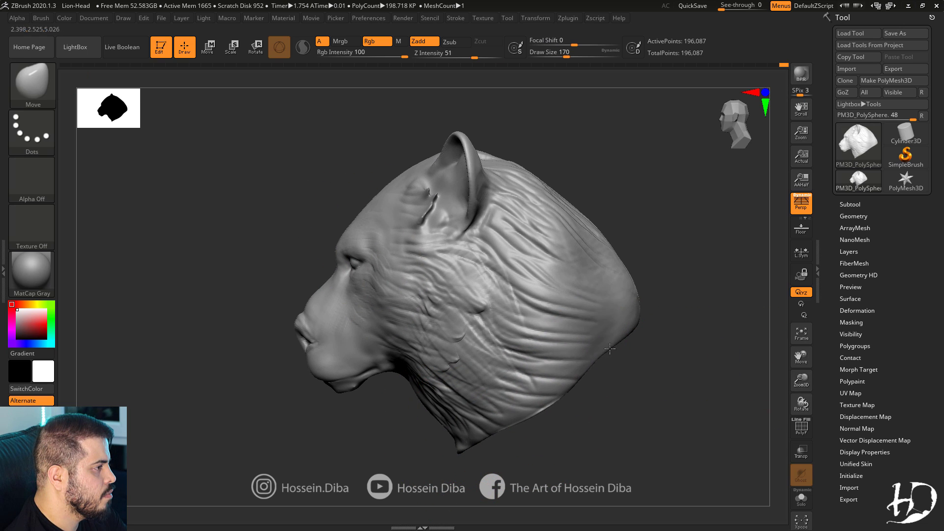
drag(587, 344, 597, 348)
drag(620, 283, 627, 268)
key(])
drag(580, 227, 588, 219)
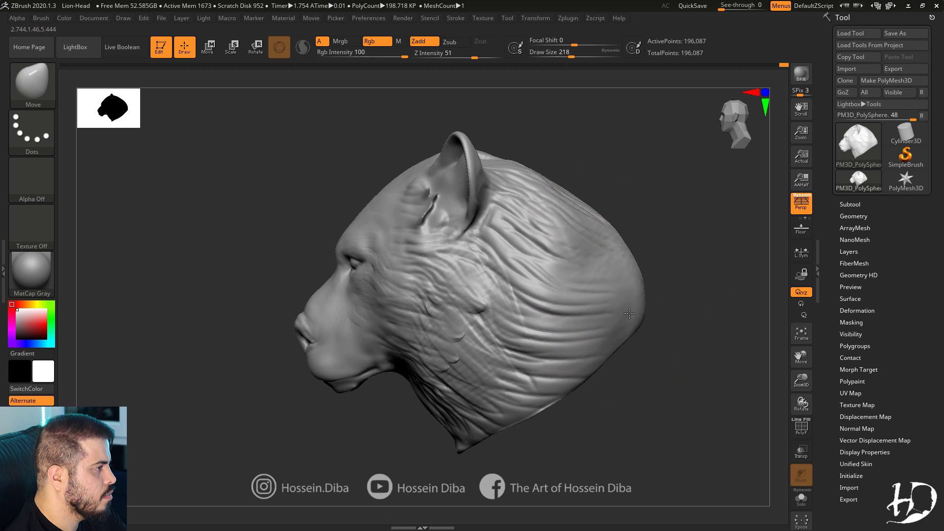
Undo the last Move stroke, then refine the nose and front muzzle profile at draw sizes 86 and 54.
mouse_move(615, 295)
ctrl+right_down()
mouse_move(615, 327)
mouse_move(697, 343)
ctrl+right_up()
key(bracketleft)
key(bracketleft)
key(bracketleft)
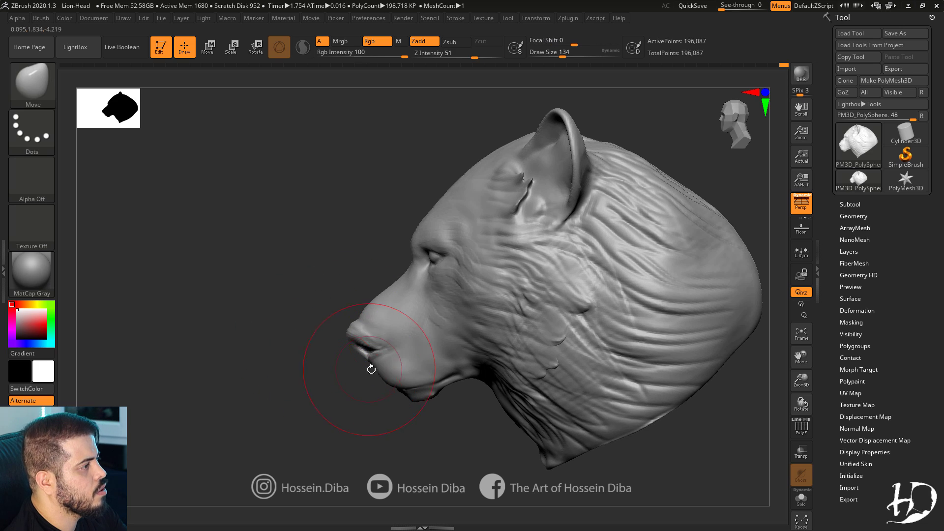
key(ctrl+z)
key(bracketleft)
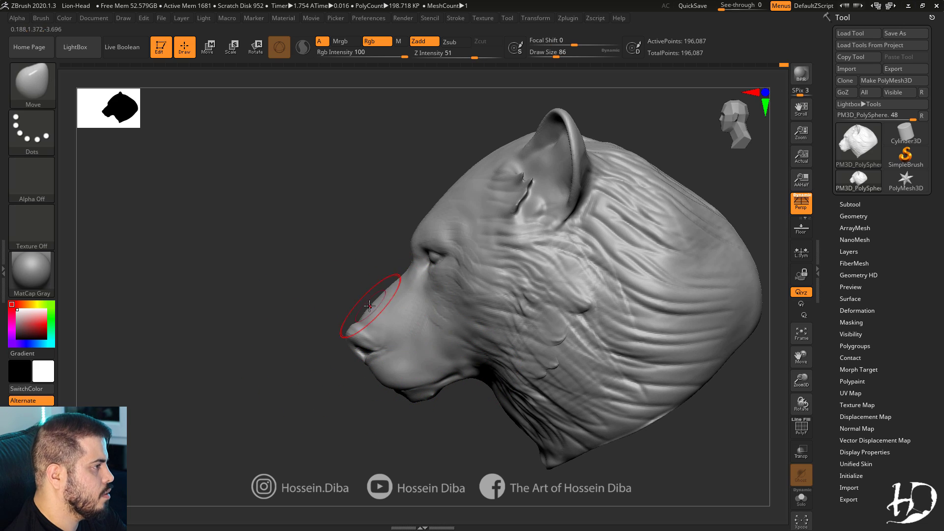
drag(384, 347, 380, 343)
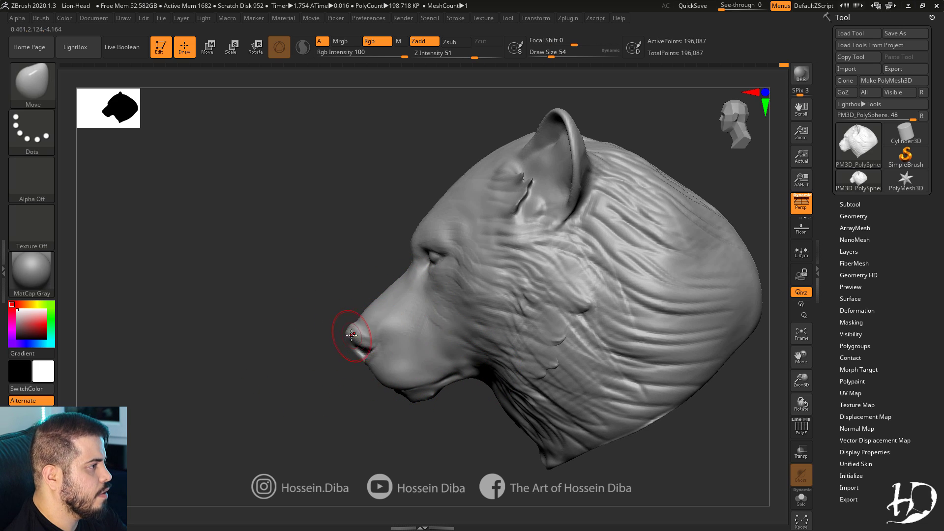
drag(373, 377, 396, 396)
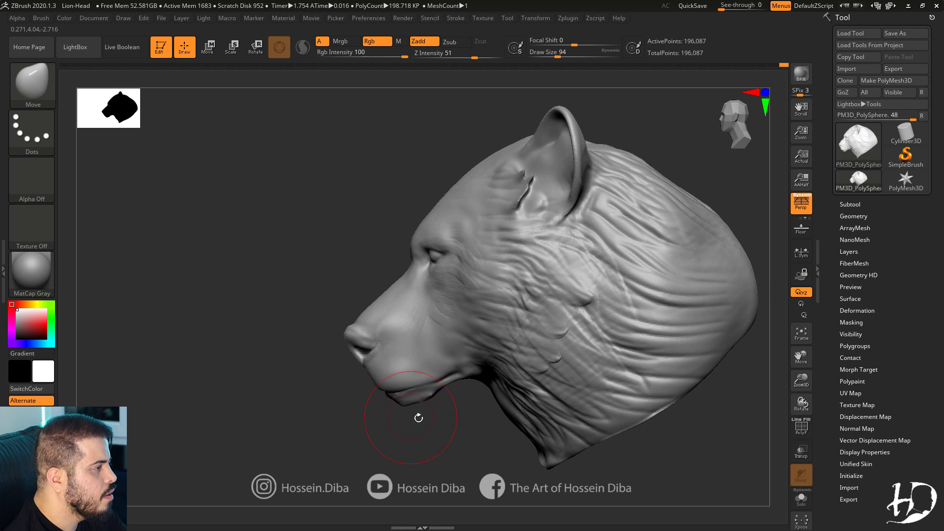
Adjust the mouth corner and jaw at draw size 70 and the overall muzzle profile at draw size 210 with the Move brush.
drag(801, 380, 803, 404)
drag(801, 362, 791, 345)
key(bracketleft)
key(bracketleft)
key(bracketleft)
key(bracketleft)
drag(457, 331, 457, 343)
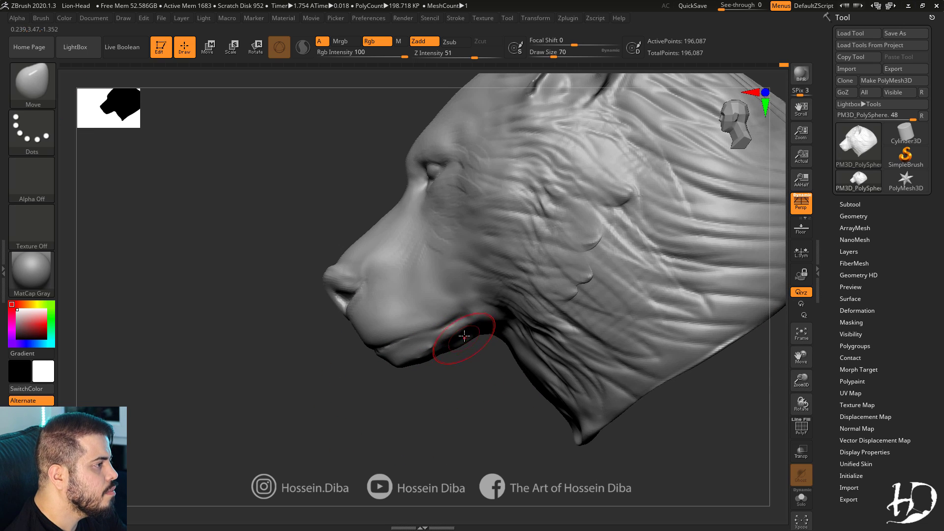
alt+drag(762, 352, 740, 379)
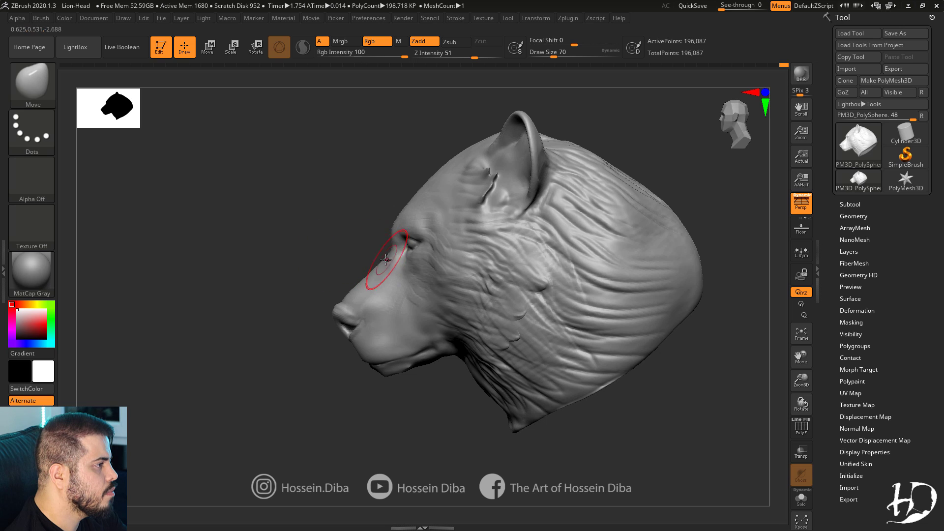
key(bracketright)
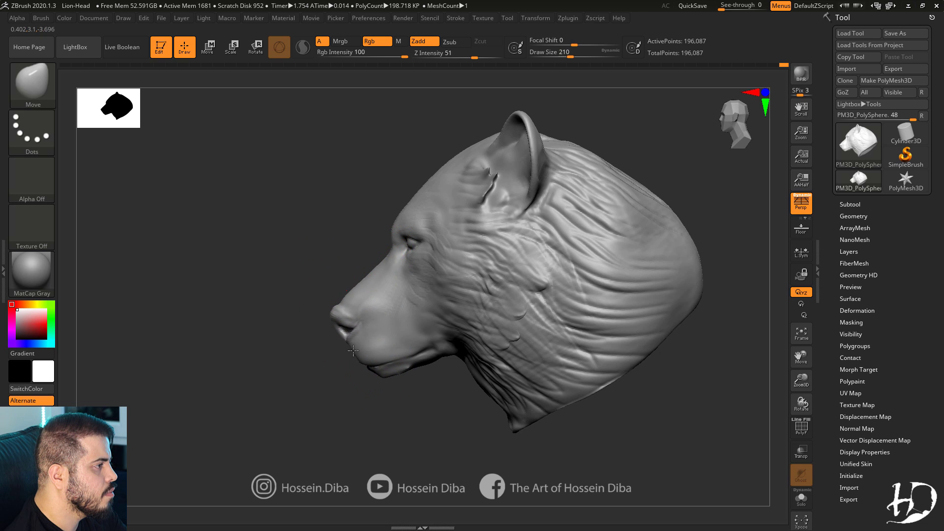
Build up the lower lip and jaw with the Standard brush at draw size 54 and smooth the surface.
ctrl+right_drag(407, 361, 414, 341)
alt+right_drag(413, 340, 434, 349)
key(b)
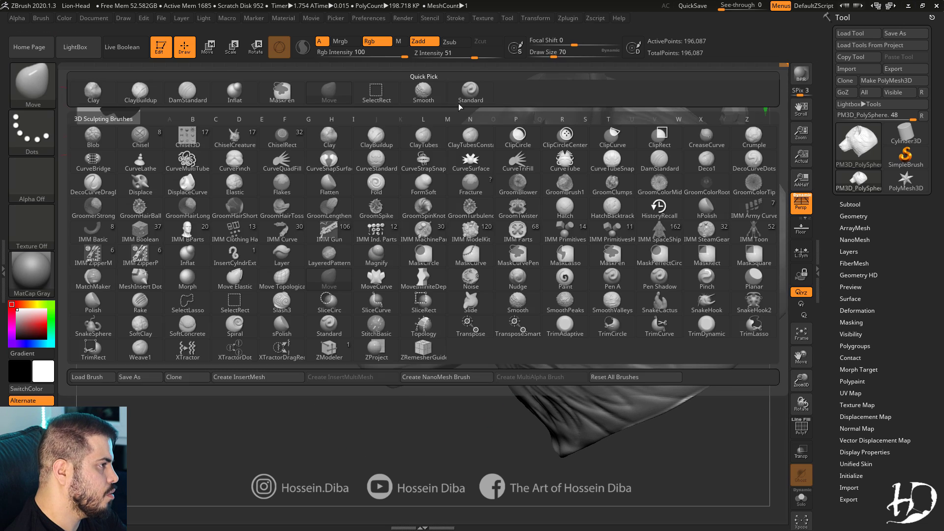
key(s)
key(t)
mouse_move(447, 367)
mouse_down()
mouse_move(470, 360)
mouse_move(424, 375)
mouse_up()
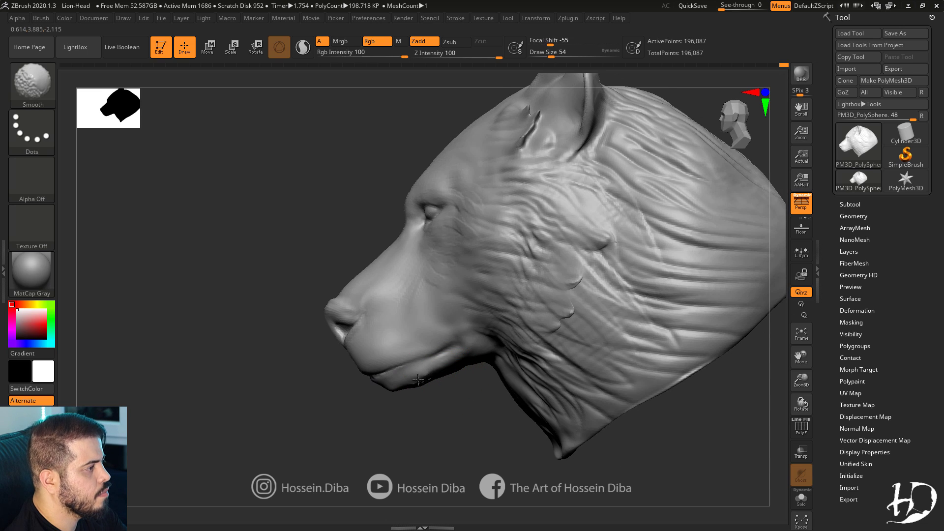
right_drag(433, 378, 401, 370)
drag(432, 376, 445, 381)
right_drag(445, 388, 427, 362)
drag(452, 381, 472, 385)
right_drag(471, 383, 240, 361)
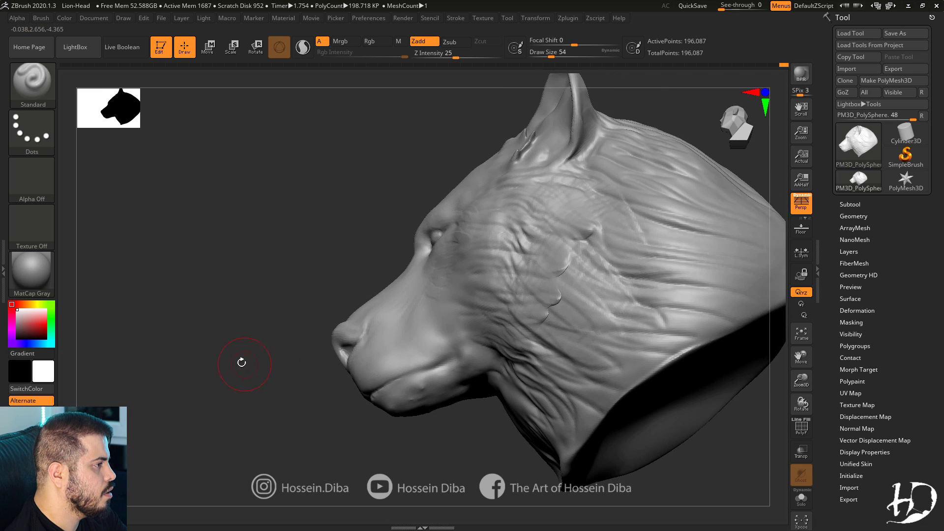
Polish the side of the lower lip and jaw with the hPolish brush at draw size 54.
key(b)
key(h)
key(p)
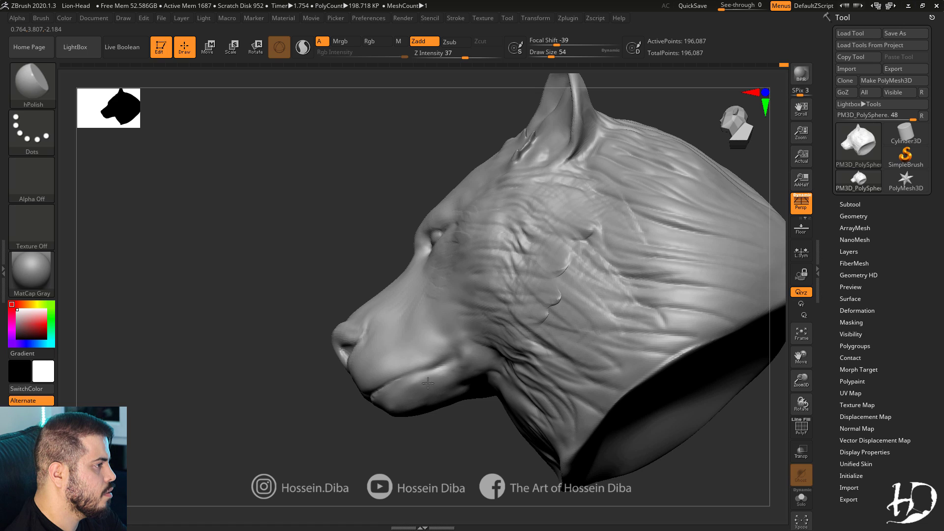
right_drag(428, 383, 221, 369)
Deepen the mouth line with the DamStandard brush and adjust the mouth corner with the Move brush at draw size 54.
key(b)
key(d)
key(s)
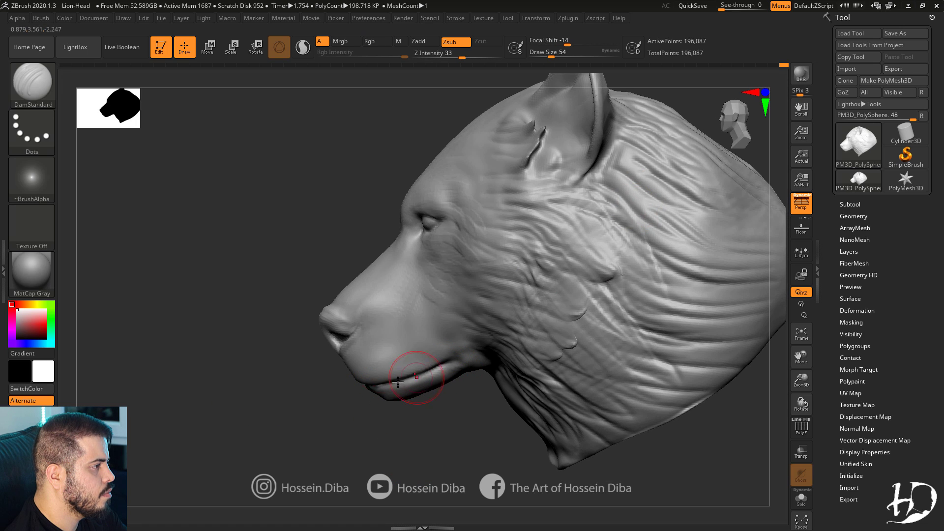
key(b)
key(m)
key(v)
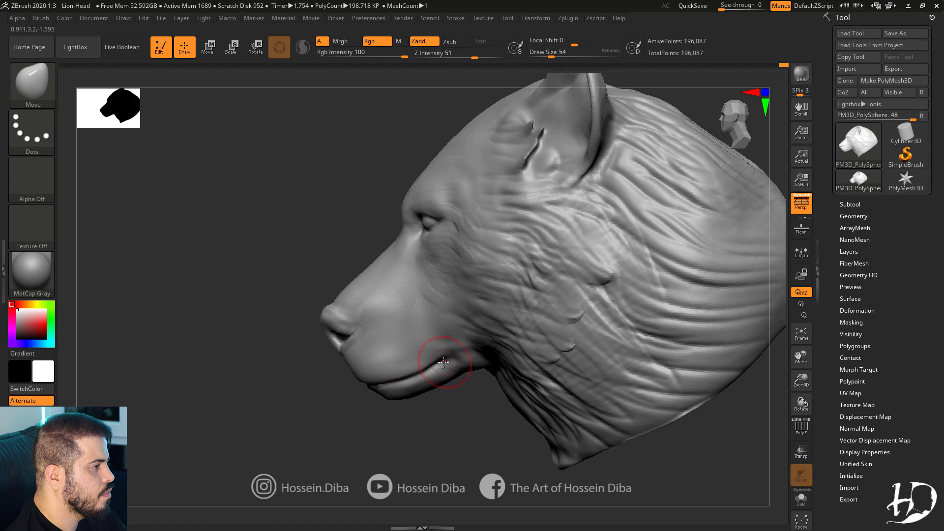
Reshape the ear tips at draw size 78 and the rear lower edge of the mane at draw size 142 with the Move brush.
mouse_move(444, 362)
right_down()
mouse_move(576, 333)
mouse_move(791, 373)
mouse_move(751, 418)
right_up()
key(bracketright)
key(bracketright)
drag(485, 207, 470, 200)
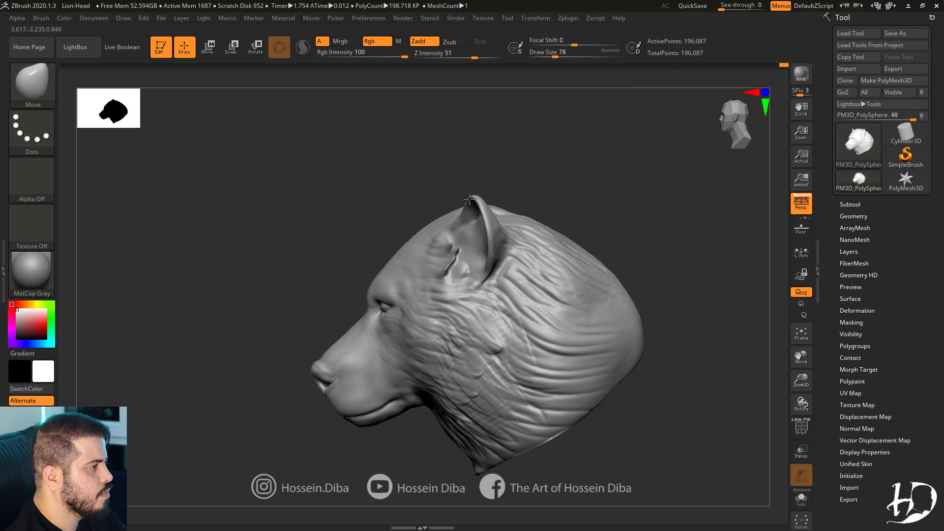
key(bracketright)
key(bracketright)
key(bracketright)
right_drag(605, 316, 690, 315)
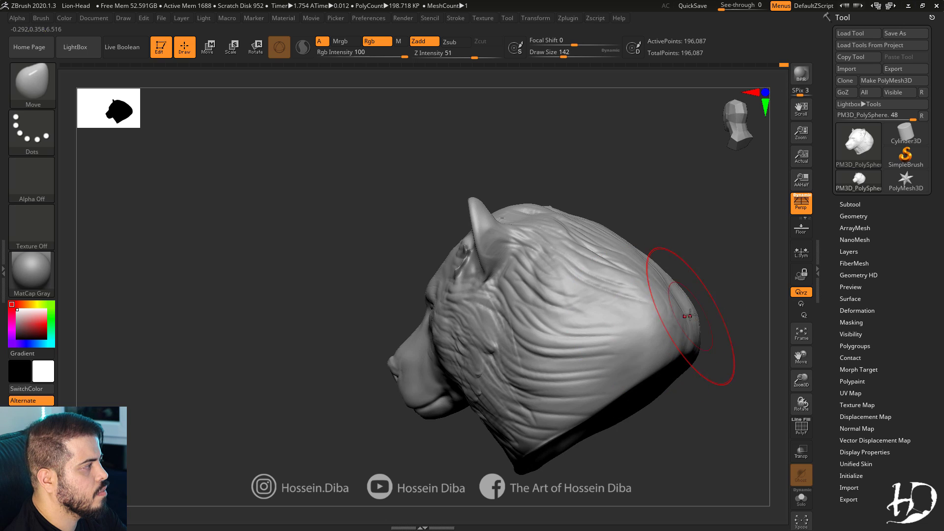
drag(645, 365, 648, 390)
mouse_move(647, 390)
right_down()
mouse_move(759, 349)
mouse_move(670, 325)
right_up()
Lay fur strokes over the side of the mane and neck with the ClayBuildup brush at draw size 42.
key(b)
click(143, 98)
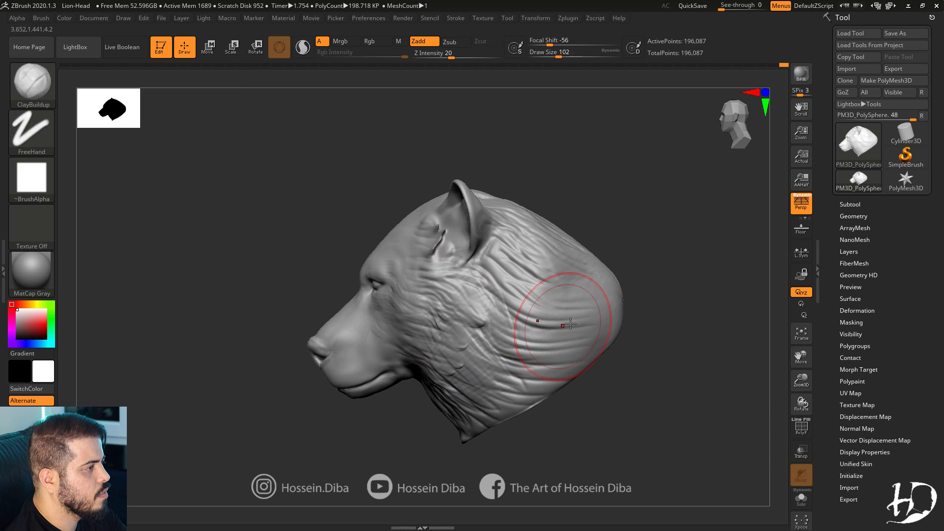
key(bracketleft)
key(bracketleft)
key(bracketleft)
key(bracketleft)
key(bracketleft)
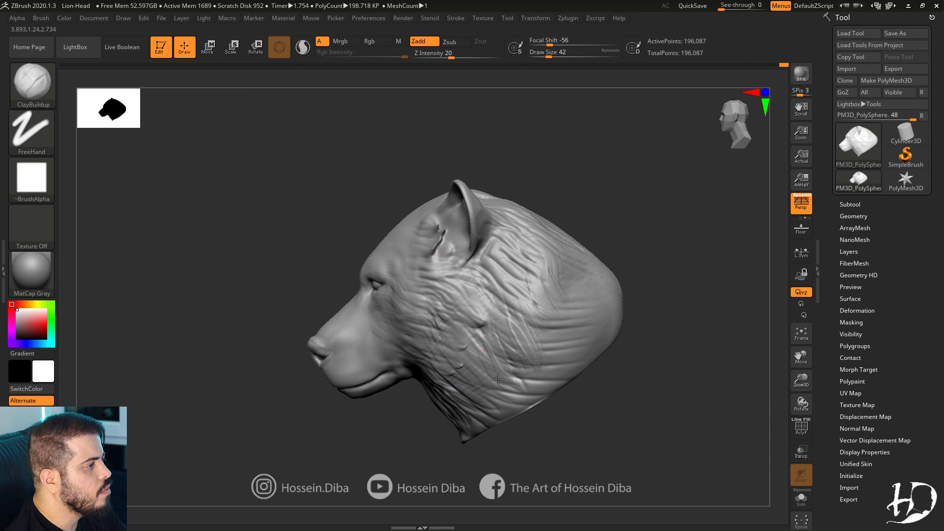
drag(546, 418, 575, 416)
drag(415, 380, 443, 416)
drag(434, 366, 468, 401)
drag(552, 418, 526, 416)
drag(558, 281, 584, 324)
drag(644, 324, 625, 325)
mouse_move(571, 258)
mouse_down()
mouse_move(596, 315)
mouse_move(578, 298)
mouse_up()
drag(525, 300, 560, 373)
drag(512, 331, 548, 390)
drag(482, 350, 526, 409)
drag(470, 375, 504, 415)
drag(592, 280, 601, 323)
drag(575, 258, 602, 317)
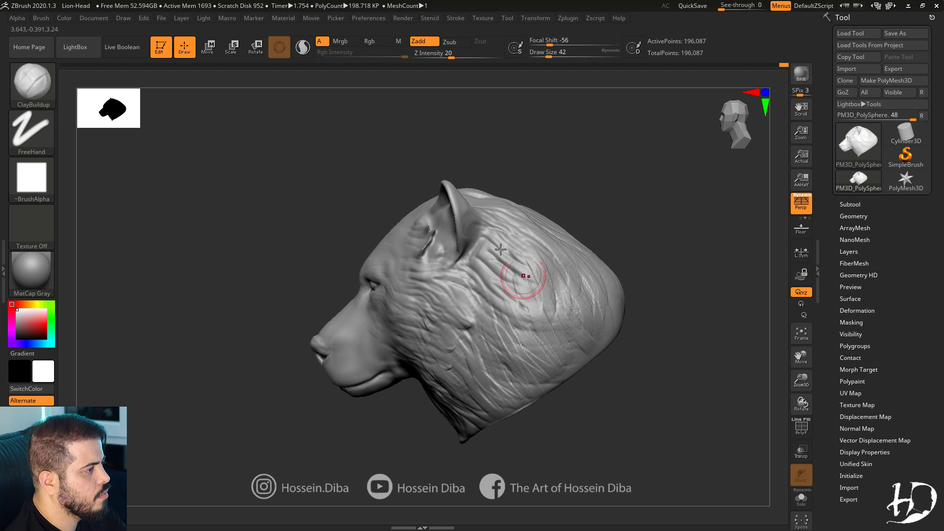
Extend the ClayBuildup fur strokes across the back of the mane and the front of the neck at draw size 42.
drag(661, 337, 650, 236)
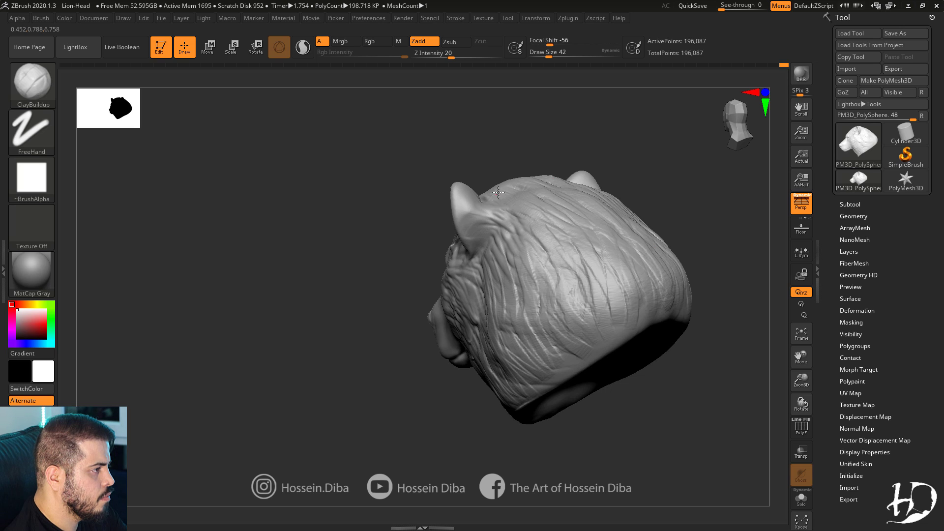
drag(662, 393, 492, 344)
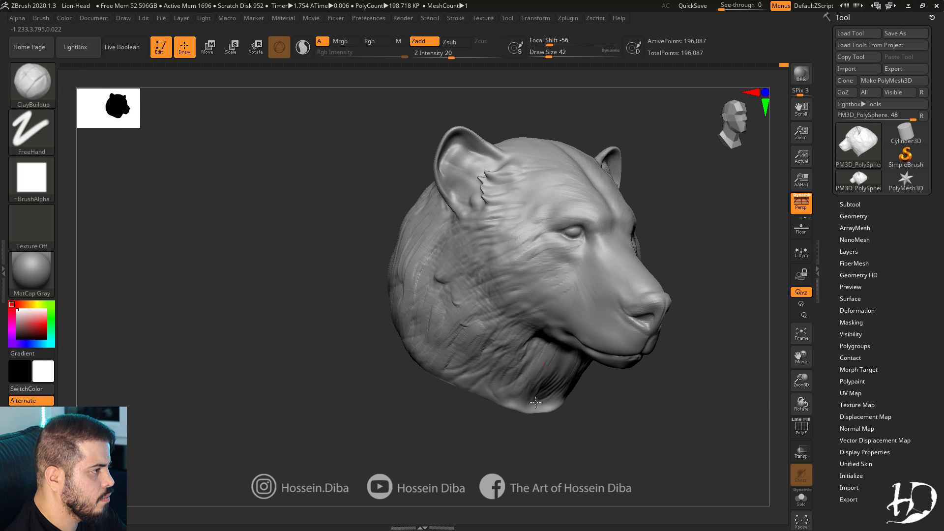
drag(610, 418, 602, 428)
shift+drag(370, 360, 491, 339)
drag(635, 344, 575, 320)
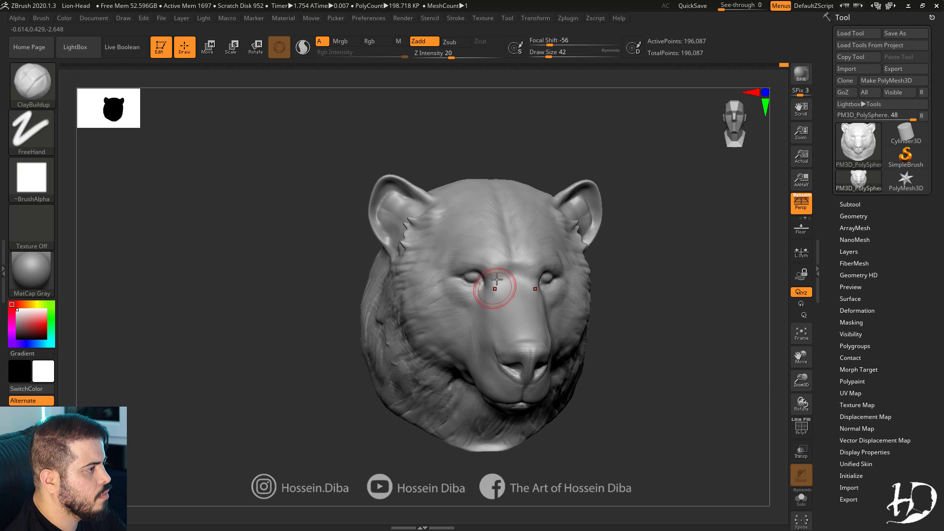
Carve finer creases into the face and cheek fur with the DamStandard brush.
drag(497, 281, 437, 288)
key(b)
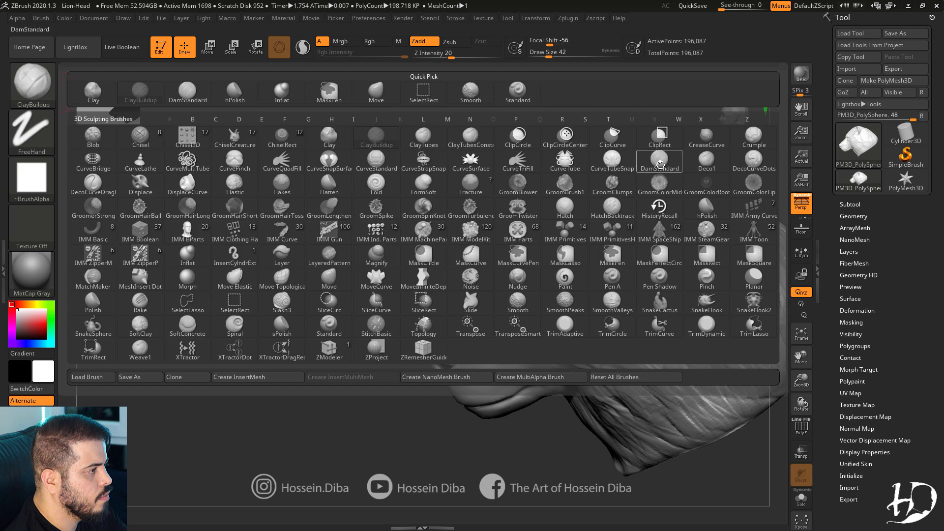
key(d)
key(s)
mouse_move(379, 312)
mouse_down()
mouse_move(438, 313)
mouse_move(445, 300)
mouse_move(473, 294)
mouse_move(467, 299)
mouse_up()
drag(801, 379, 792, 361)
shift+drag(654, 344, 713, 339)
drag(797, 384, 797, 394)
mouse_move(565, 341)
mouse_down()
mouse_move(592, 338)
mouse_move(566, 339)
mouse_up()
drag(752, 384, 688, 383)
drag(802, 380, 786, 374)
mouse_move(727, 383)
shift+mouse_down()
mouse_move(776, 383)
mouse_move(582, 421)
mouse_move(643, 382)
mouse_move(776, 363)
shift+mouse_up()
Pull the ears outward with the Move brush at draw size 102.
key(b)
key(m)
key(v)
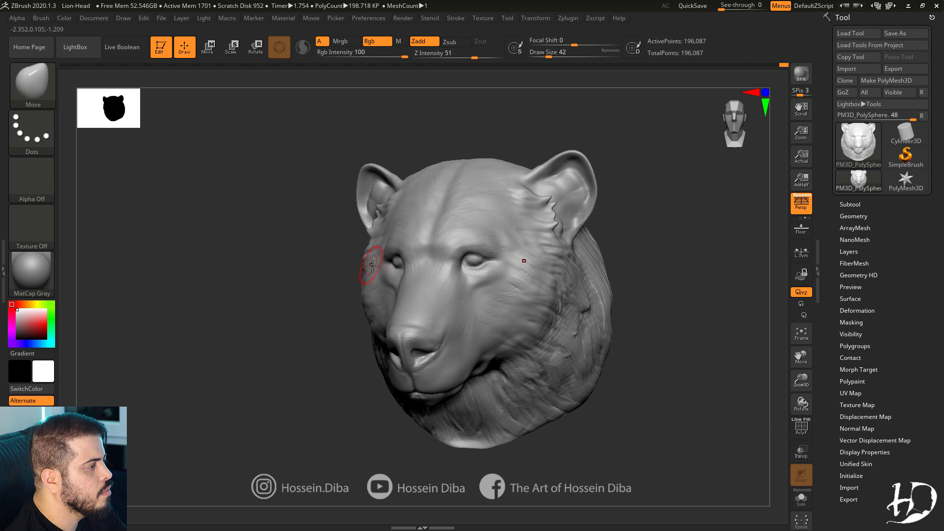
key(bracketright)
key(bracketright)
key(bracketright)
key(bracketright)
key(bracketright)
key(bracketright)
key(bracketright)
key(bracketright)
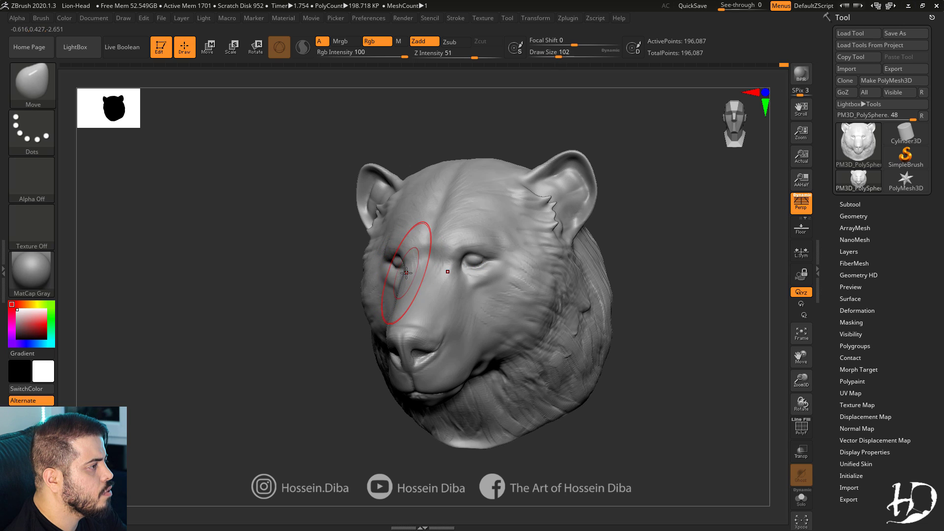
drag(367, 195, 357, 183)
Adjust the outer contour of the cheeks with the Move brush at draw sizes 90 and 126.
key(bracketleft)
key(bracketleft)
key(bracketright)
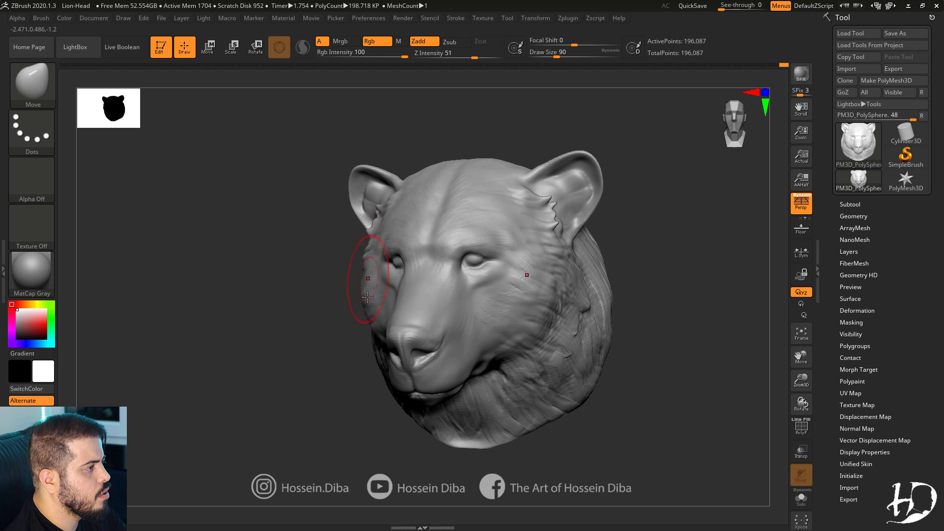
key(bracketleft)
key(bracketleft)
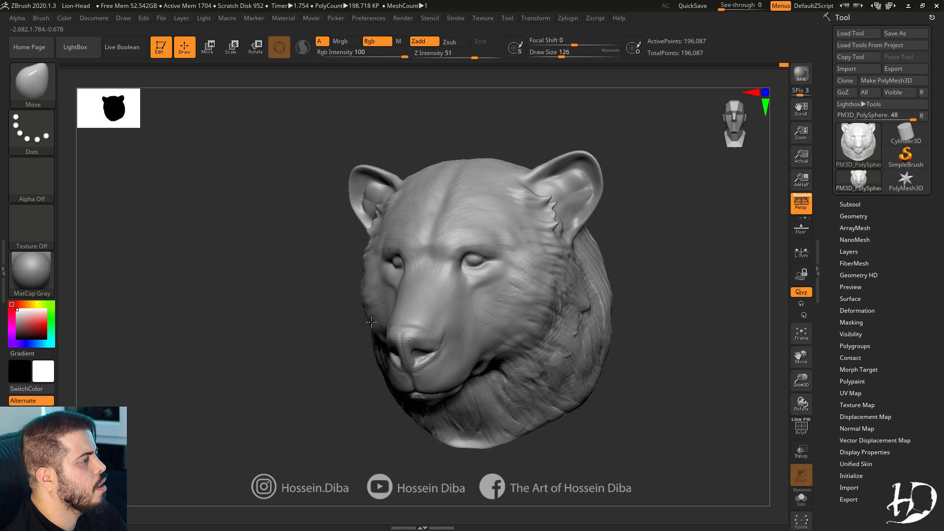
Carve deeper fur creases from the cheek down to the neck with the DamStandard brush at draw size 94.
drag(339, 296, 316, 286)
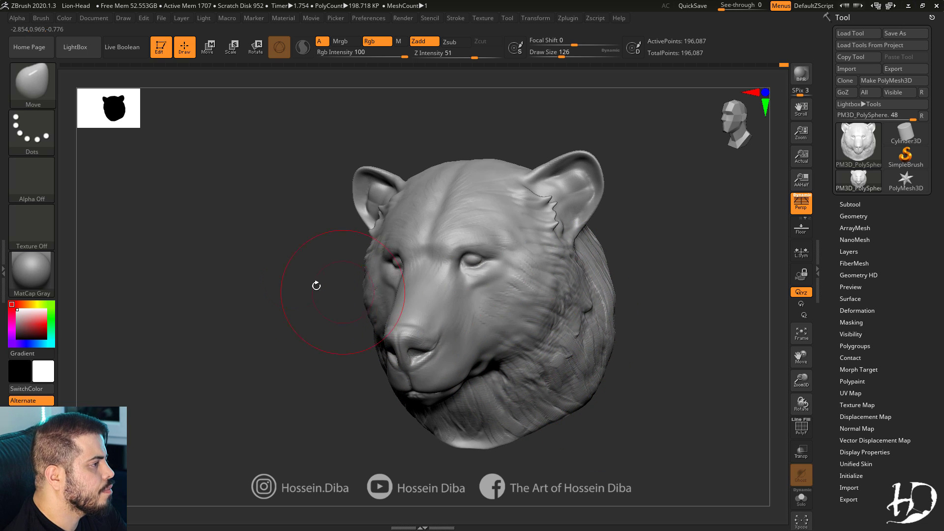
key(b)
key(d)
key(s)
drag(680, 354, 642, 304)
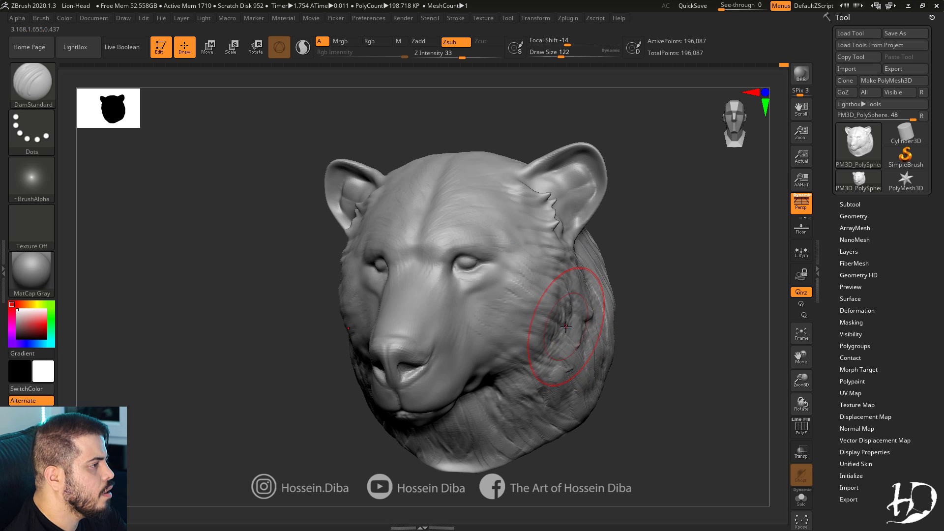
key(bracketleft)
key(bracketleft)
drag(562, 318, 521, 391)
right_drag(492, 380, 479, 341)
drag(549, 358, 498, 406)
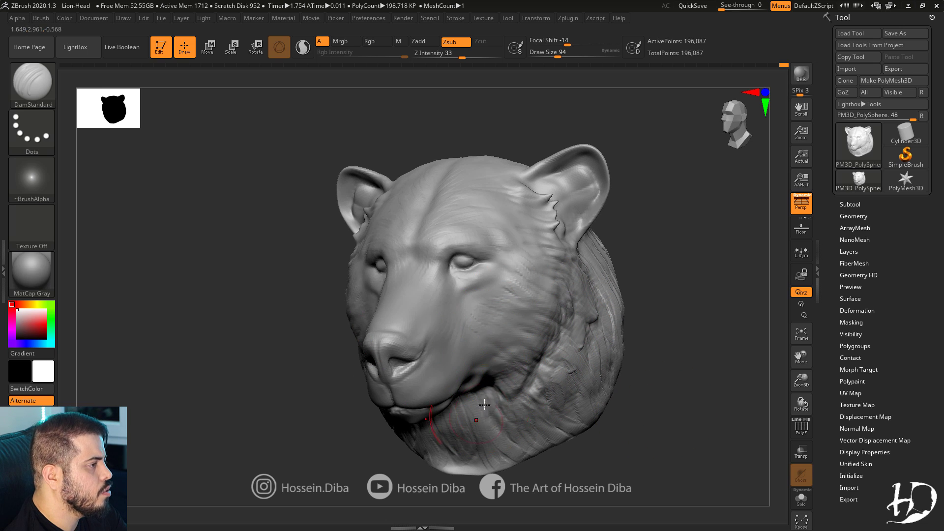
drag(274, 361, 253, 341)
Pull the ears slightly upward with the Move brush at draw size 177.
drag(751, 395, 801, 344)
drag(801, 380, 801, 400)
click(33, 85)
click(376, 92)
click(569, 55)
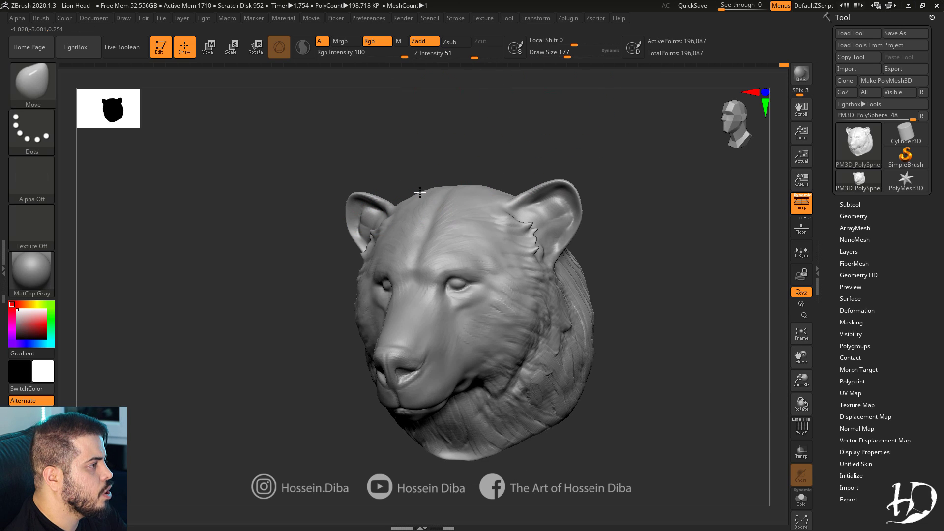
drag(372, 196, 367, 191)
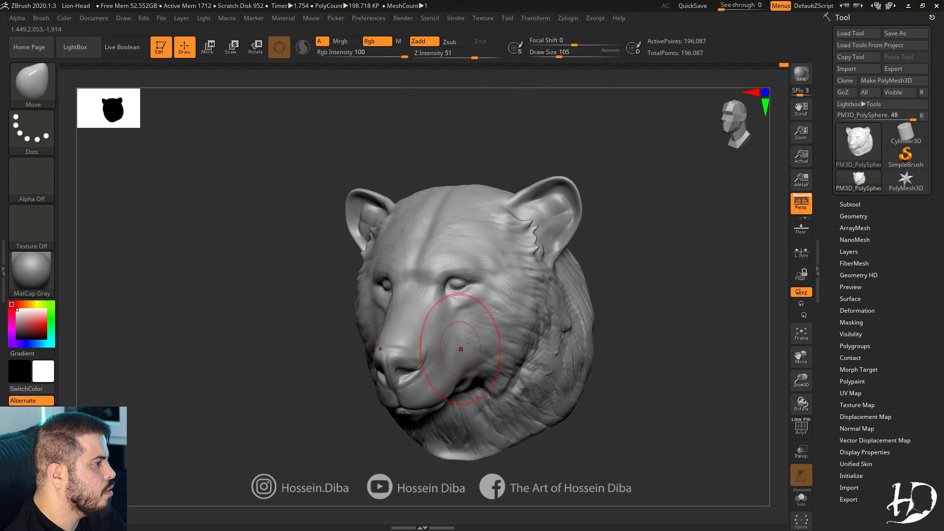
Refine the form around the nostrils with the Standard brush at draw size 41.
drag(801, 380, 801, 406)
drag(801, 357, 801, 325)
click(33, 86)
click(471, 90)
key(bracketleft)
key(bracketleft)
key(bracketleft)
key(bracketleft)
key(bracketleft)
mouse_move(438, 340)
mouse_down()
mouse_move(434, 327)
mouse_move(407, 323)
mouse_up()
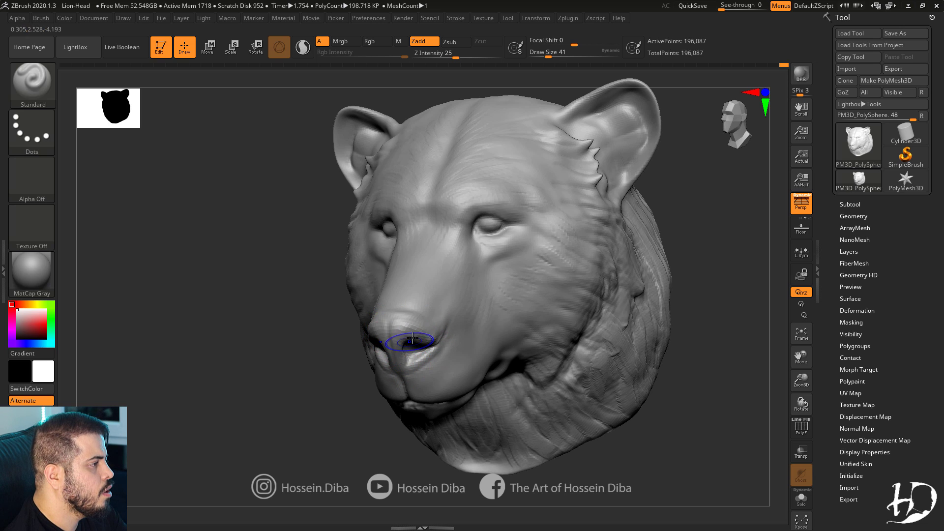
drag(366, 389, 296, 307)
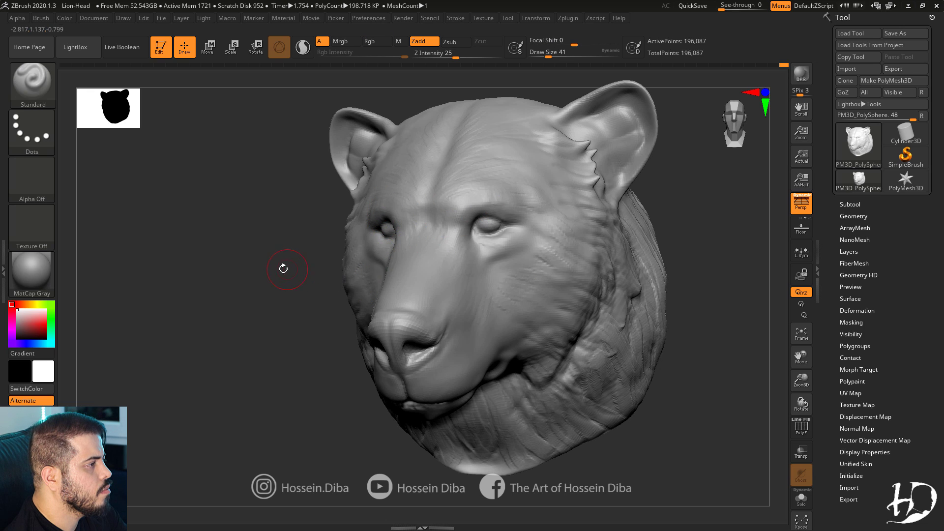
Adjust the eye and brow area with the Move brush, raising the draw size from 45 to 85 and 121.
click(33, 85)
click(335, 97)
drag(494, 225, 510, 226)
key(])
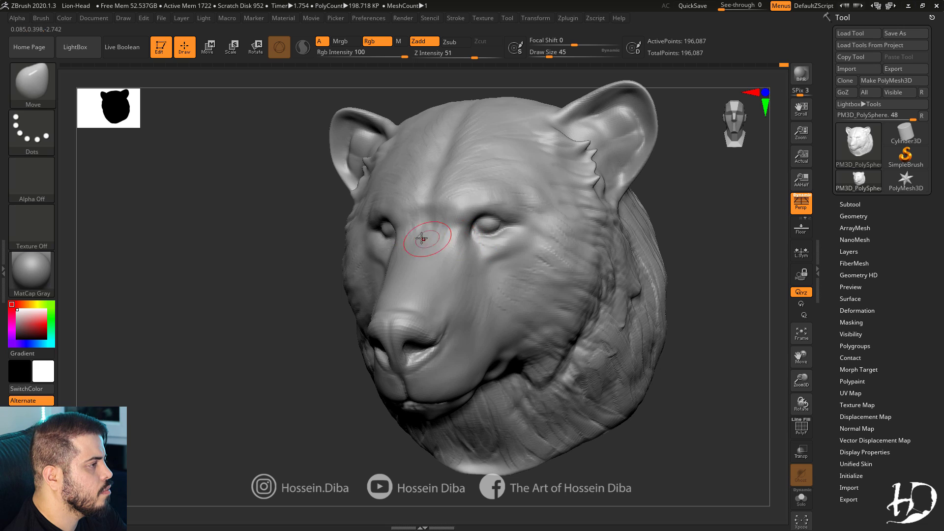
key(])
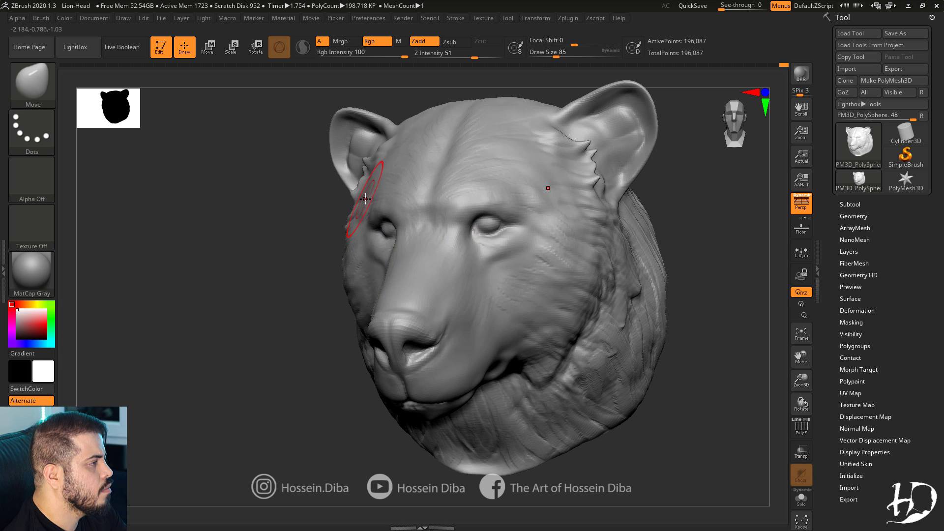
key(bracketright)
key(bracketright)
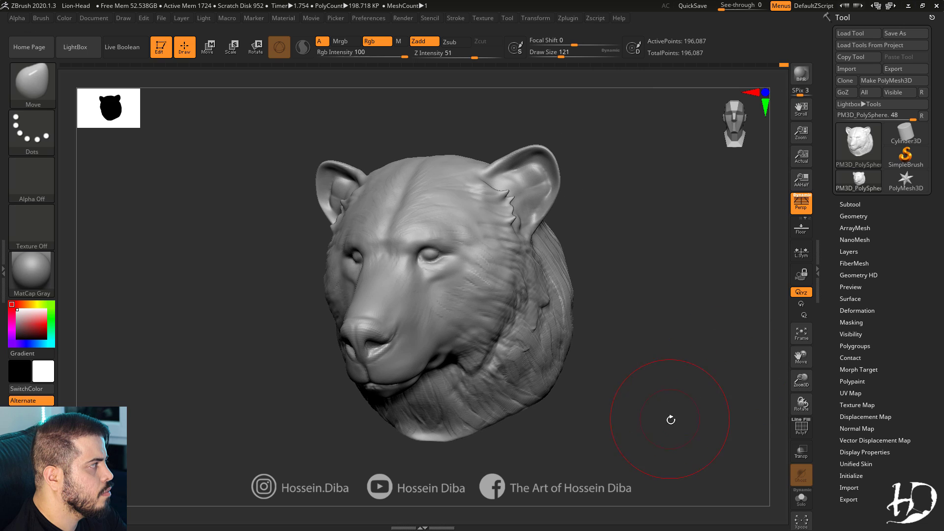
Open the geometry settings and increase the head mesh's resolution.
mouse_move(671, 417)
mouse_down()
mouse_move(633, 375)
mouse_move(640, 394)
mouse_move(649, 398)
mouse_move(635, 375)
mouse_up()
click(854, 217)
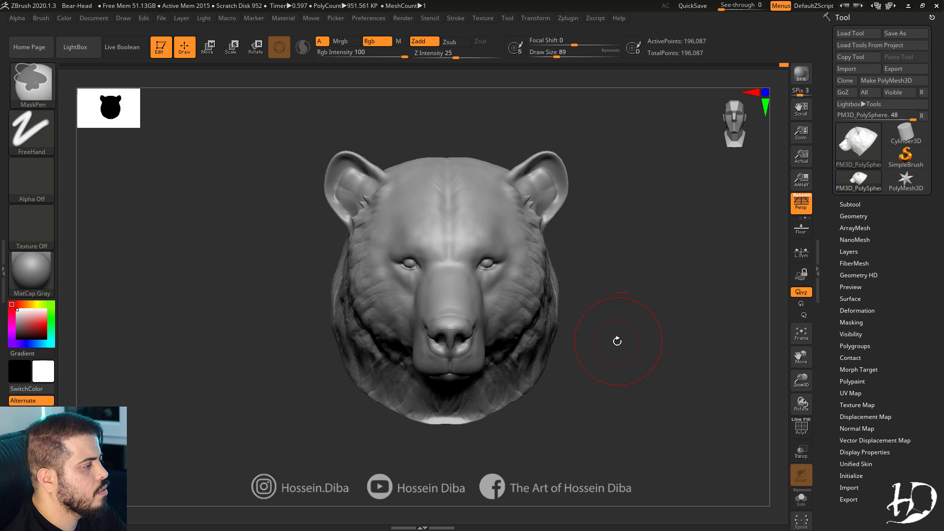
drag(802, 381, 802, 374)
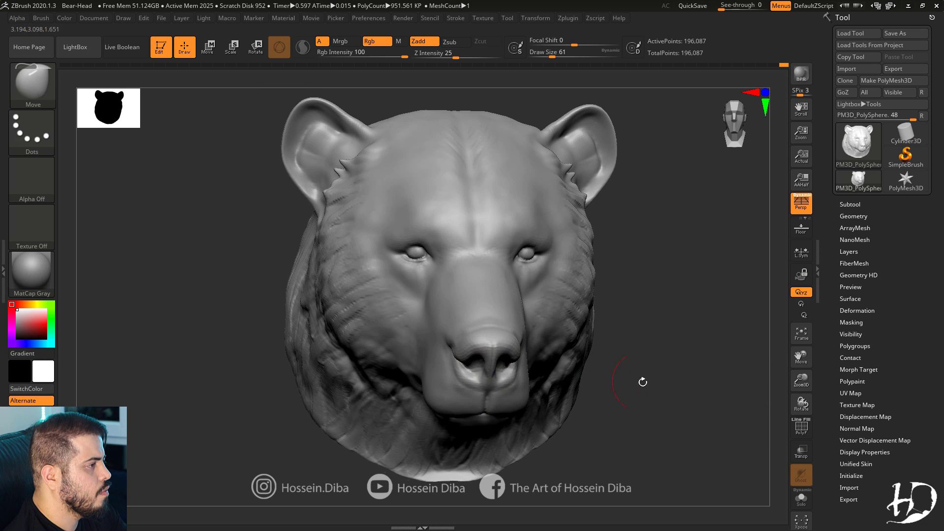
drag(801, 381, 802, 361)
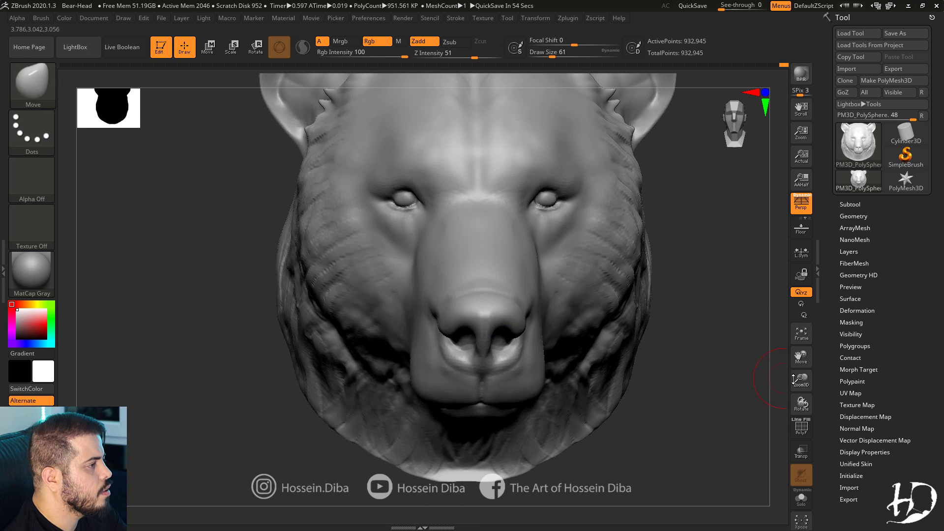
Smooth the surface beneath the nostrils toward the centre of the muzzle at draw size 61.
drag(801, 381, 802, 361)
key(shift)
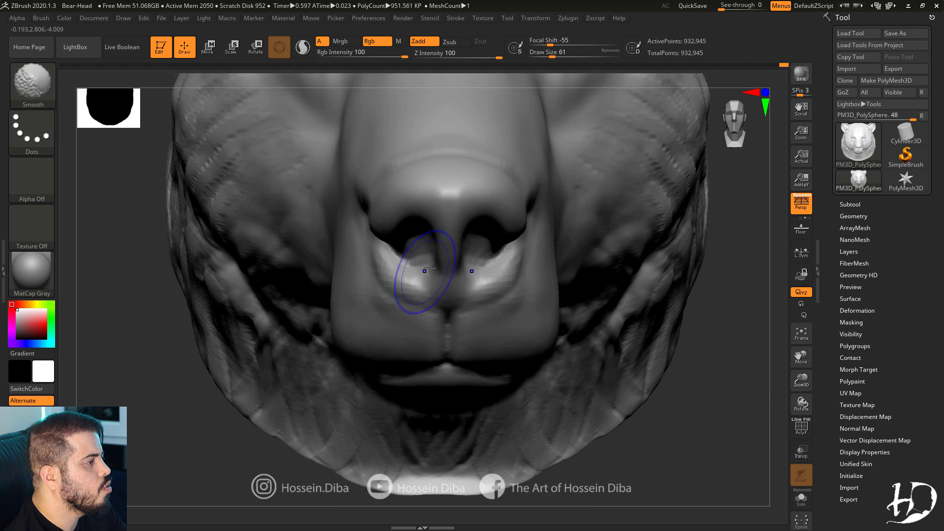
shift+drag(431, 268, 446, 297)
drag(110, 104, 112, 131)
Carve the groove below the nose and the crease above the upper lip with DamStandard at draw sizes 41 and 29.
key(b)
key(d)
key(s)
drag(689, 367, 725, 366)
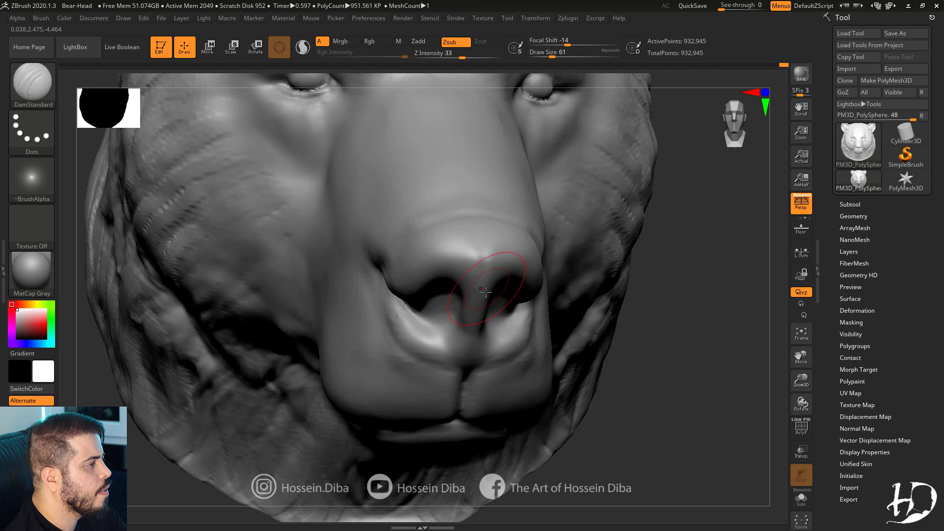
alt+right_drag(481, 303, 470, 352)
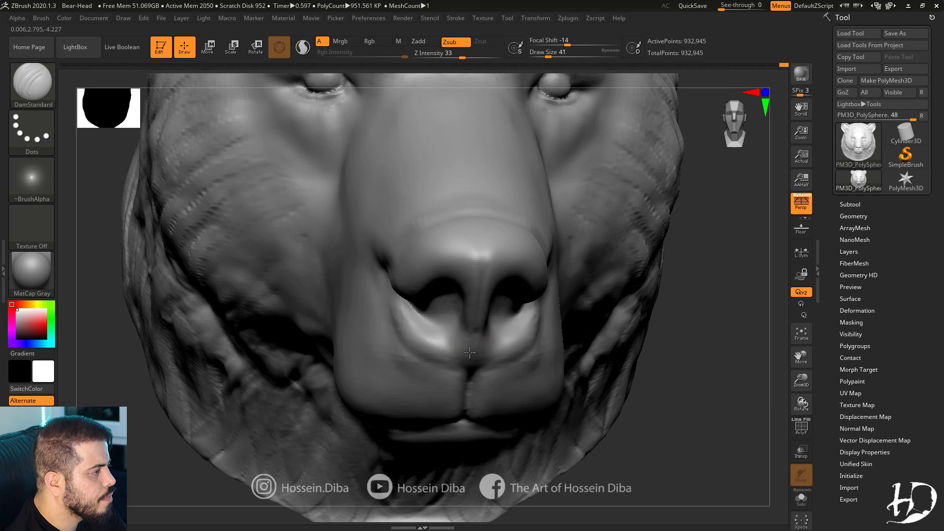
mouse_move(476, 345)
mouse_down()
mouse_move(472, 384)
mouse_move(443, 367)
mouse_up()
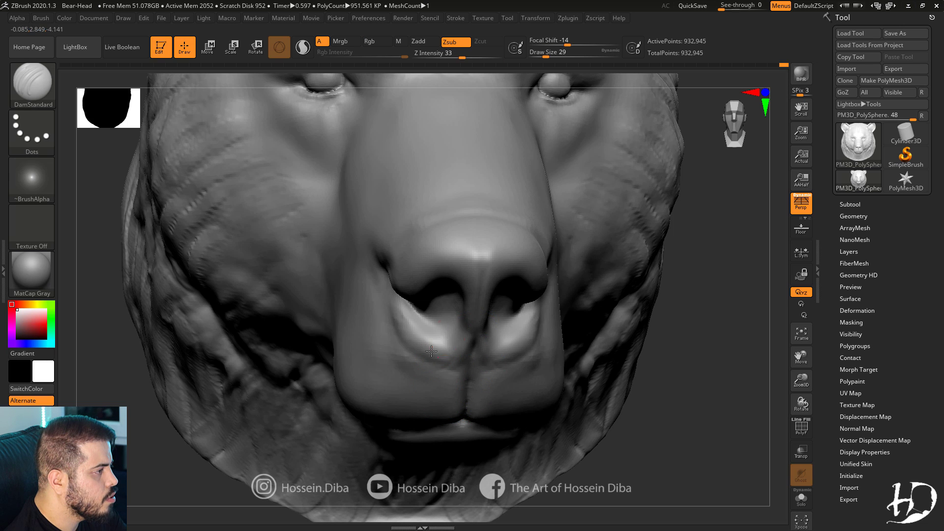
Build up the lower rim of the nostrils with the Standard brush at draw size 41.
key(b)
click(507, 96)
drag(433, 310, 447, 305)
right_drag(445, 306, 546, 300)
drag(423, 310, 438, 311)
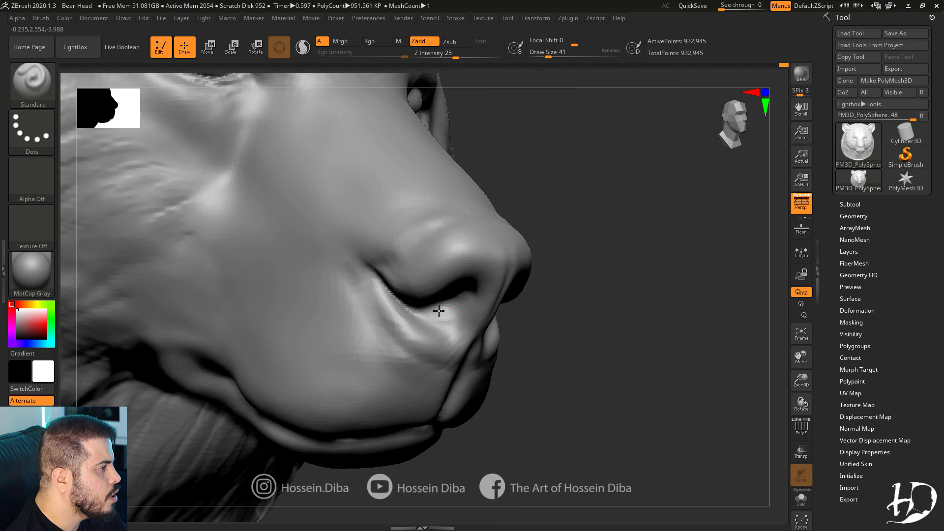
ctrl+right_drag(439, 310, 492, 315)
right_drag(492, 315, 610, 339)
right_drag(533, 301, 562, 311)
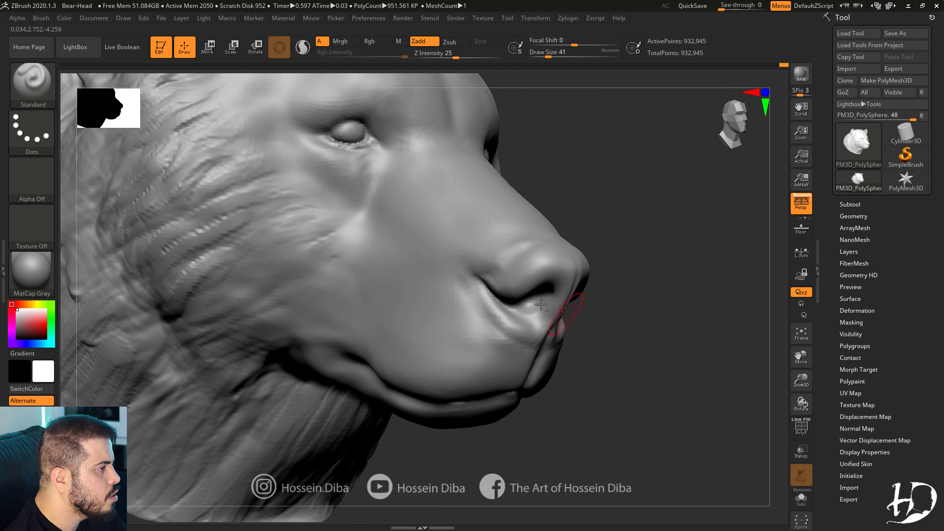
Sharpen the nostril openings and rims with the Standard brush at draw sizes 21 and 32, and smooth the upper lip at 36.
alt+drag(541, 305, 522, 301)
mouse_move(610, 338)
mouse_down()
mouse_move(222, 320)
mouse_move(354, 320)
mouse_up()
drag(507, 313, 527, 317)
drag(165, 337, 182, 334)
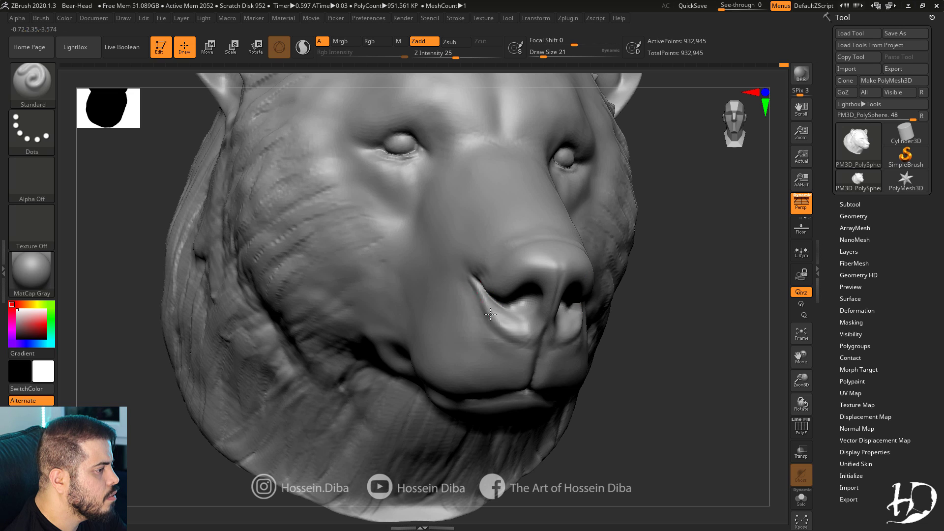
drag(674, 362, 583, 361)
mouse_move(583, 361)
ctrl+right_down()
mouse_move(573, 414)
mouse_move(551, 359)
ctrl+right_up()
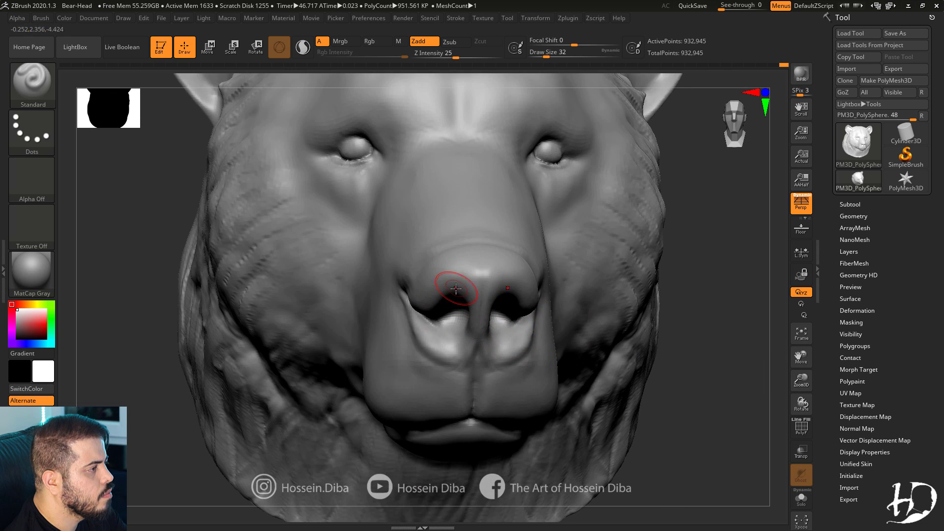
key(shift)
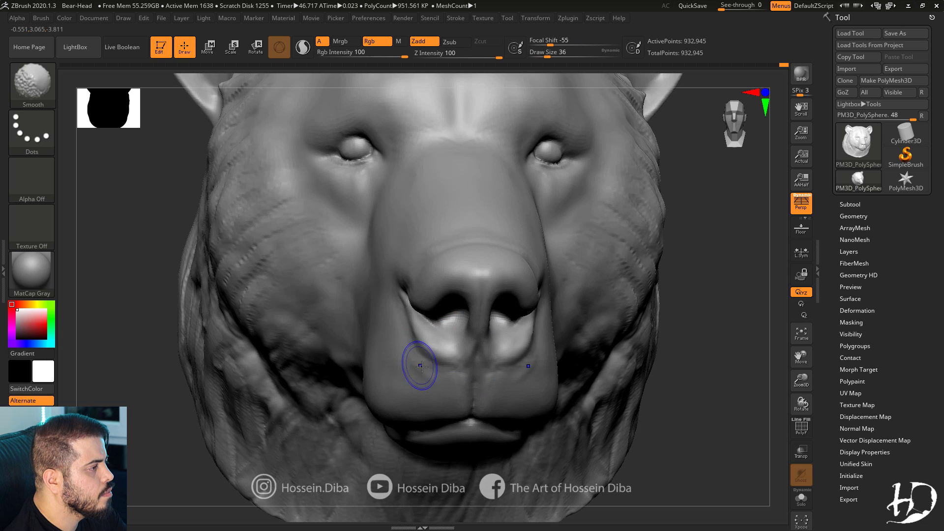
right_drag(180, 225, 405, 302)
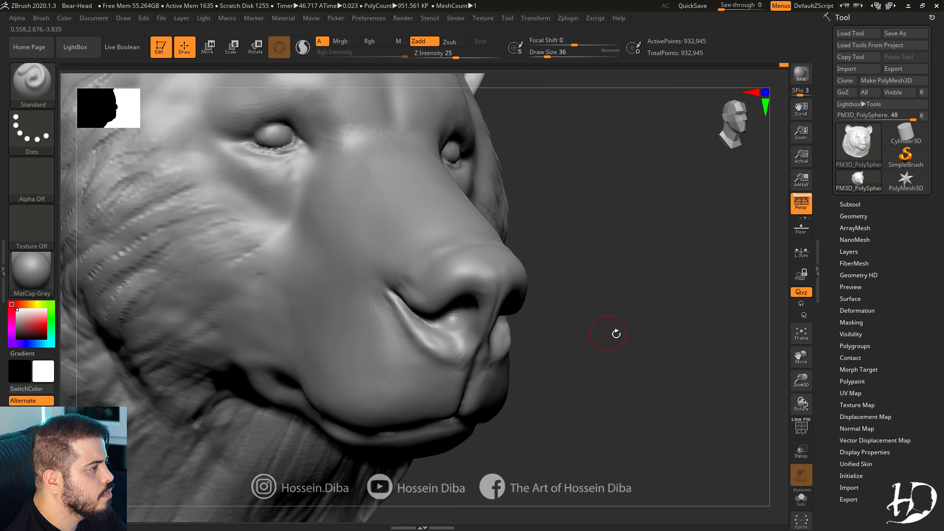
Carve the nose pad's border from the nostril wings up over the bridge with DamStandard at draw size 36.
right_drag(616, 334, 531, 313)
key(b)
key(d)
key(s)
drag(348, 278, 256, 285)
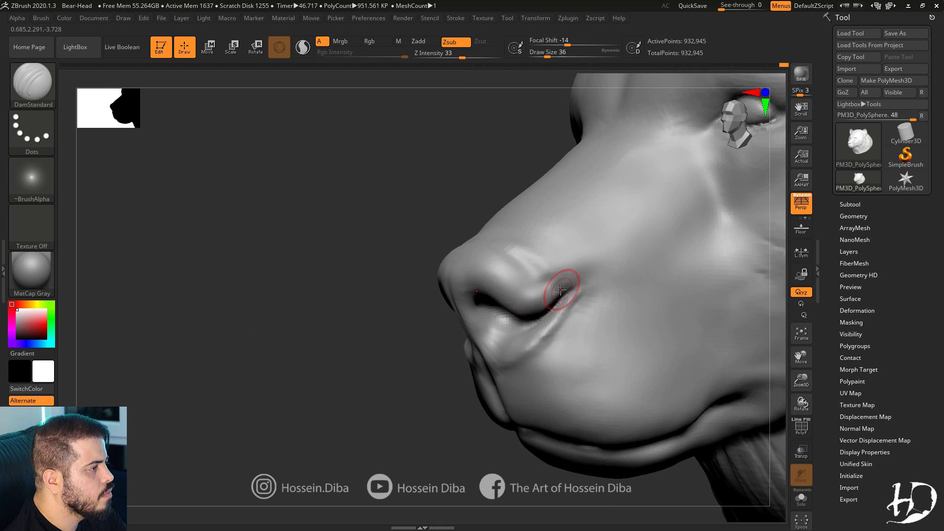
drag(561, 288, 457, 237)
drag(373, 223, 513, 256)
mouse_move(290, 297)
mouse_down()
mouse_move(563, 270)
mouse_move(544, 273)
mouse_up()
drag(473, 245, 533, 261)
drag(583, 333, 689, 319)
drag(462, 252, 386, 279)
drag(580, 315, 232, 288)
right_drag(231, 289, 322, 196)
Reshape the nostril wings and nose profile with the Move brush at draw sizes 36 and 44.
key(b)
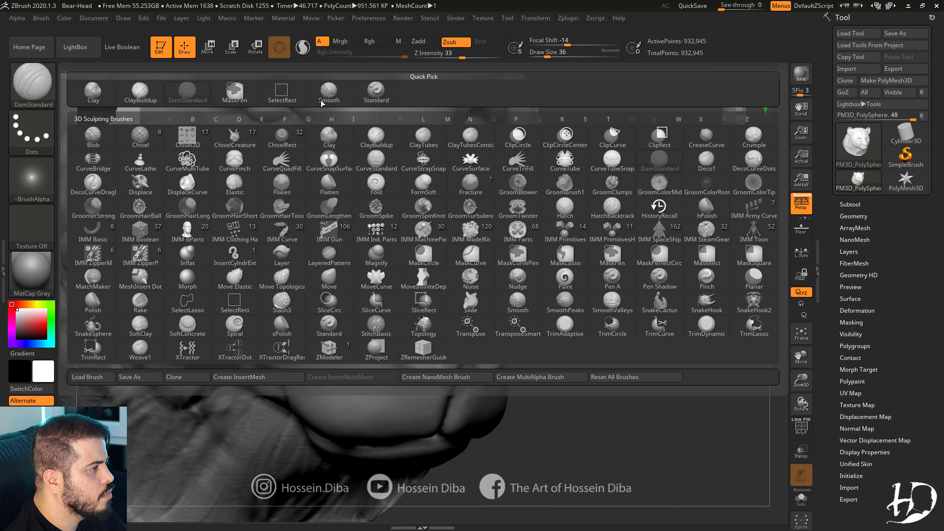
key(m)
key(v)
drag(580, 322, 683, 315)
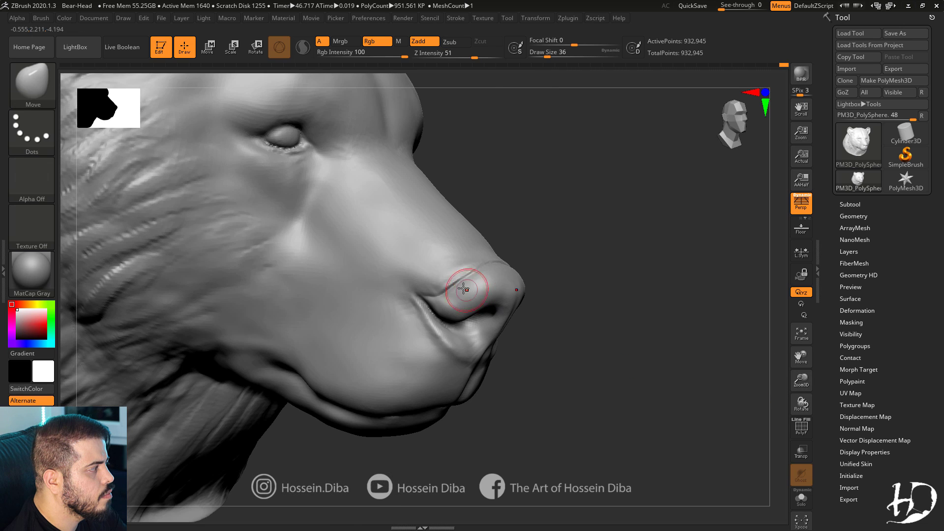
drag(467, 289, 475, 280)
drag(580, 312, 275, 305)
shift+drag(515, 290, 488, 250)
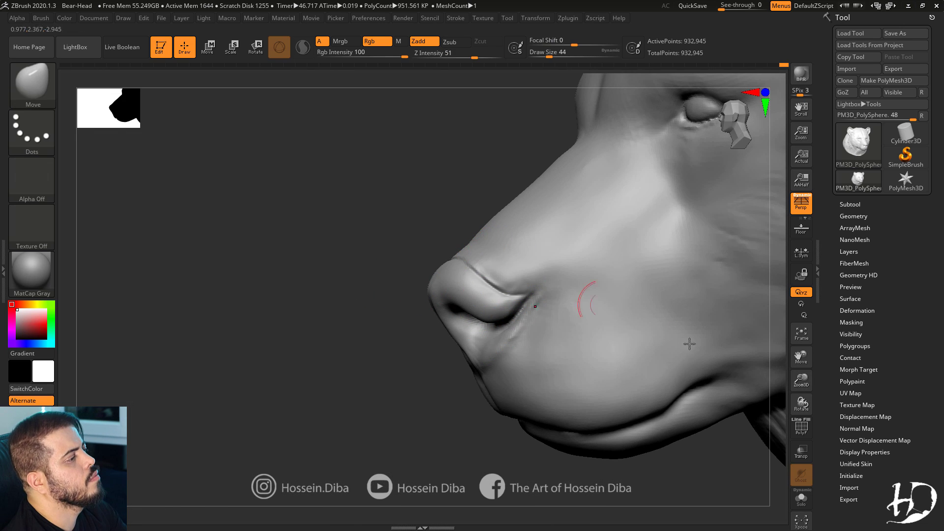
Adjust the upper edge and sides of the nose pad with the Move brush at draw sizes 44 and 36.
mouse_move(689, 341)
shift+right_down()
mouse_move(363, 270)
mouse_move(800, 358)
mouse_move(791, 396)
shift+right_up()
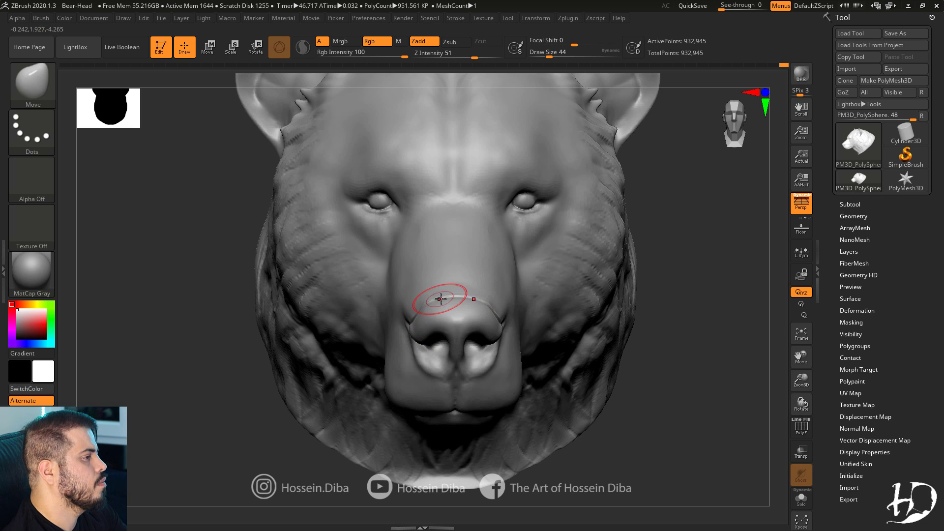
mouse_move(236, 283)
right_down()
mouse_move(320, 310)
mouse_move(275, 297)
right_up()
key(bracketleft)
shift+right_drag(460, 297, 412, 316)
right_drag(219, 309, 275, 312)
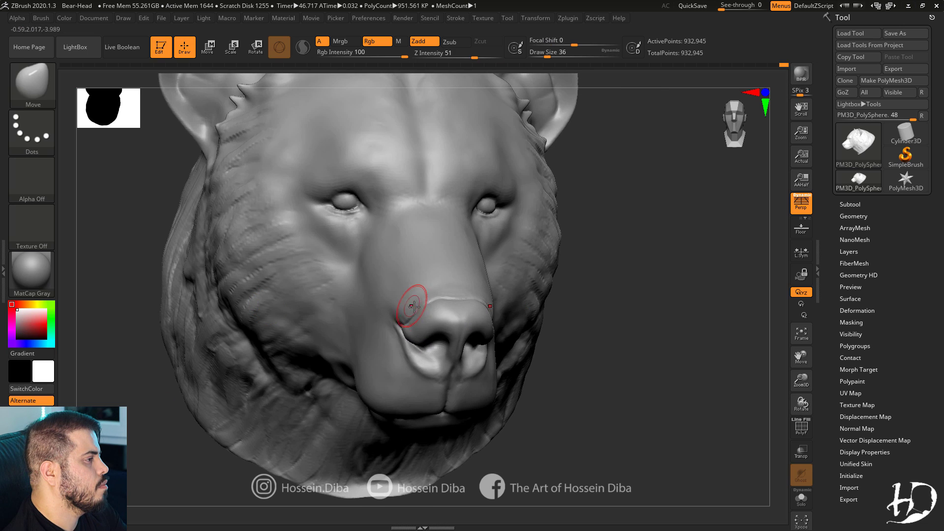
shift+right_drag(589, 333, 427, 364)
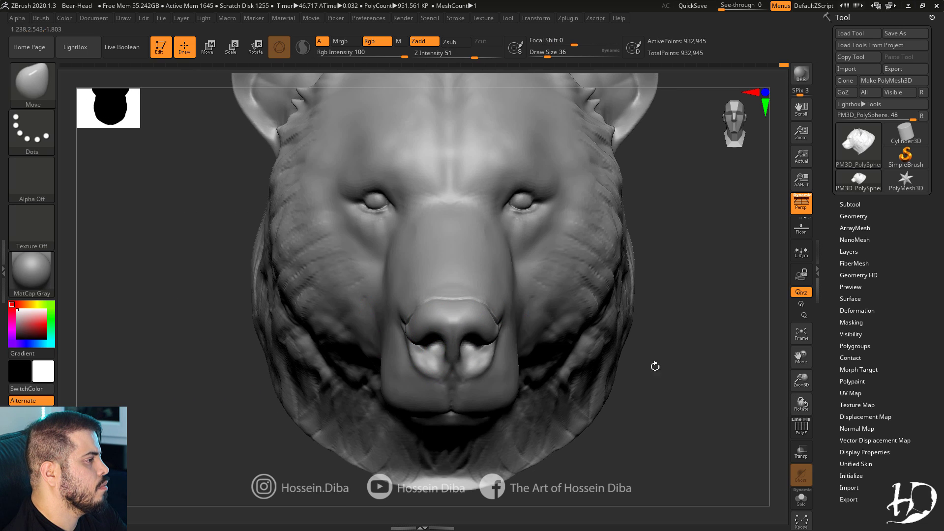
ctrl+right_drag(655, 367, 649, 393)
Refine the volume of the nose pad and nostril wings with the Standard brush at draw size 28.
key(b)
key(s)
key(t)
right_drag(157, 346, 196, 352)
key(bracketleft)
shift+right_drag(480, 306, 459, 304)
right_drag(339, 285, 481, 296)
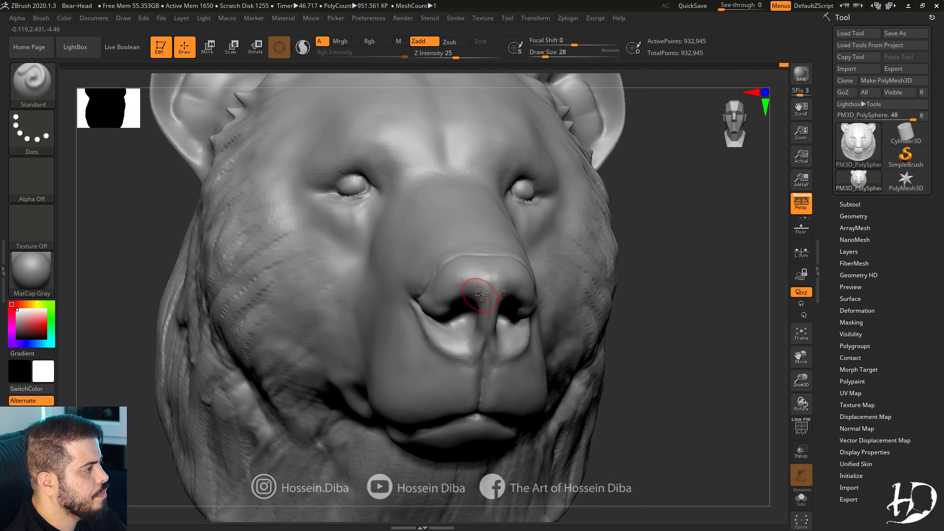
right_drag(705, 350, 449, 317)
right_drag(656, 383, 441, 314)
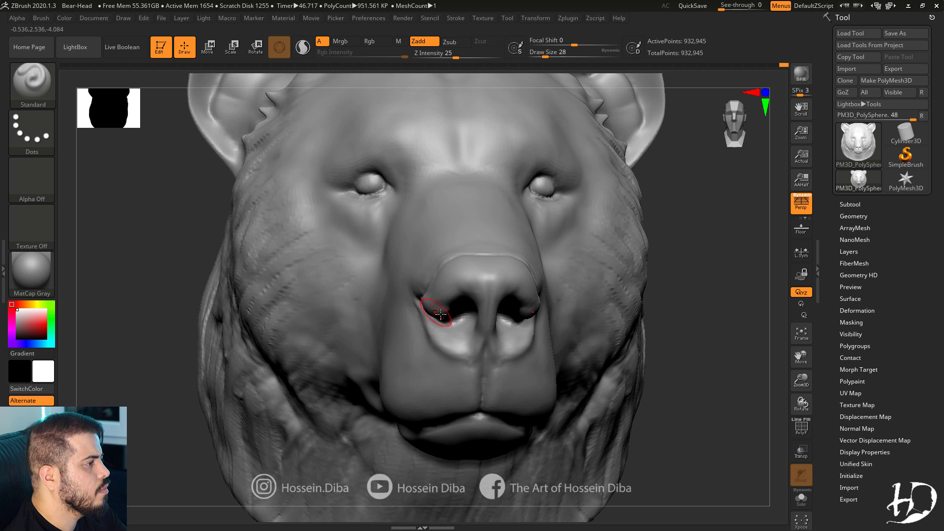
right_drag(167, 254, 463, 309)
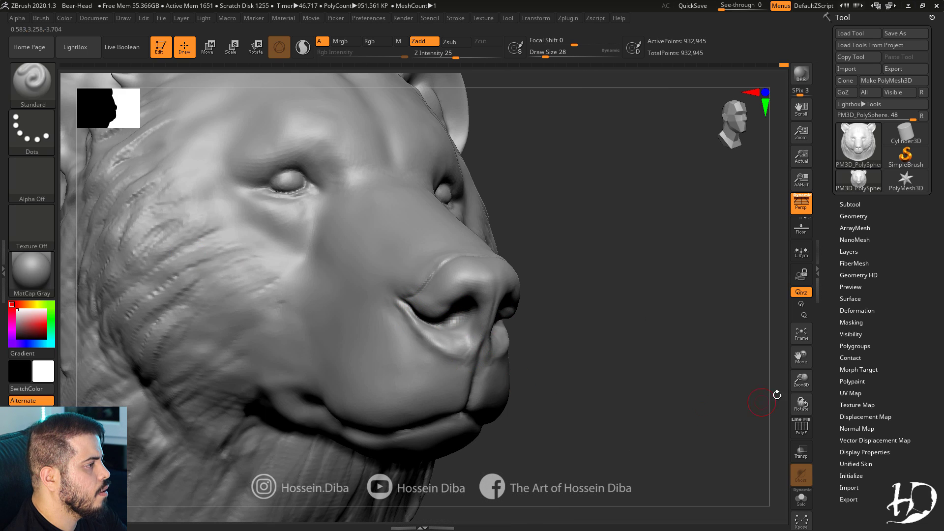
drag(777, 395, 222, 264)
Smooth the eyeballs and the surrounding lid surface at draw sizes from 24 to 40.
mouse_move(801, 381)
mouse_down()
mouse_move(802, 433)
mouse_move(800, 364)
mouse_up()
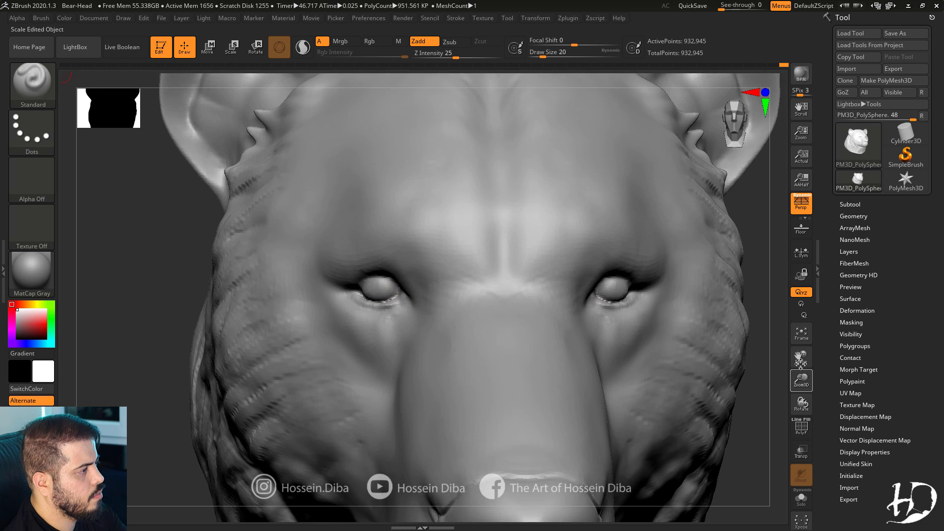
alt+right_drag(800, 364, 862, 352)
shift+drag(451, 287, 430, 283)
mouse_move(481, 280)
right_down()
mouse_move(510, 295)
mouse_move(512, 334)
right_up()
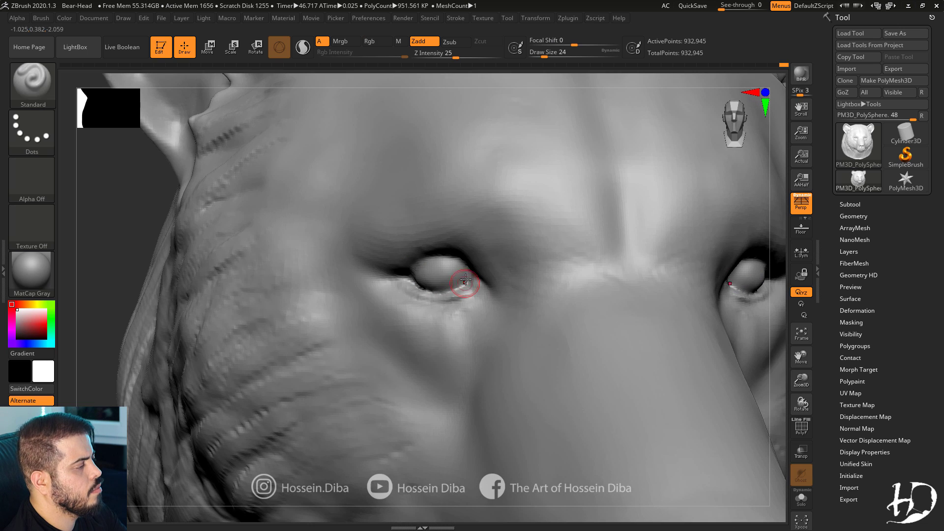
key(bracketright)
key(bracketright)
key(bracketright)
shift+drag(447, 276, 428, 275)
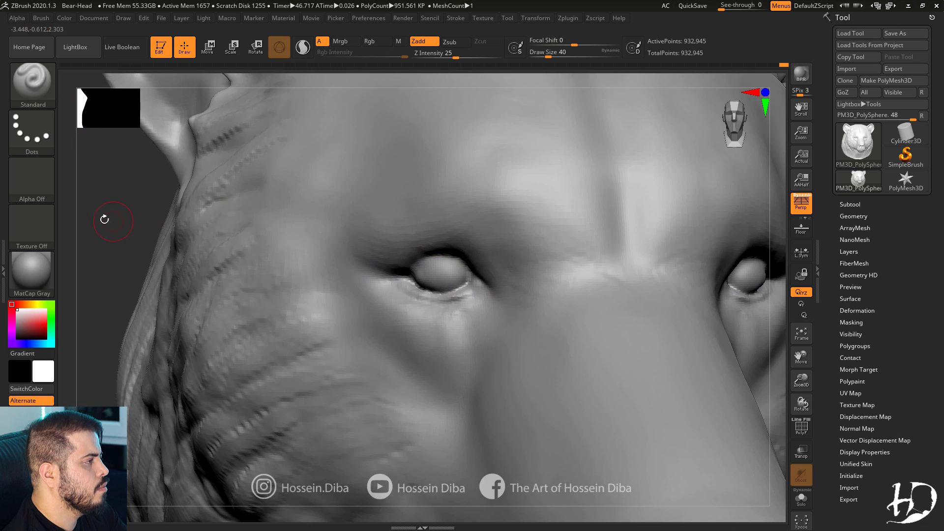
Define the upper and lower eyelid rims with the Standard brush at draw size 16 and smooth the eyeballs.
drag(105, 220, 172, 224)
key(bracketleft)
right_drag(415, 289, 512, 286)
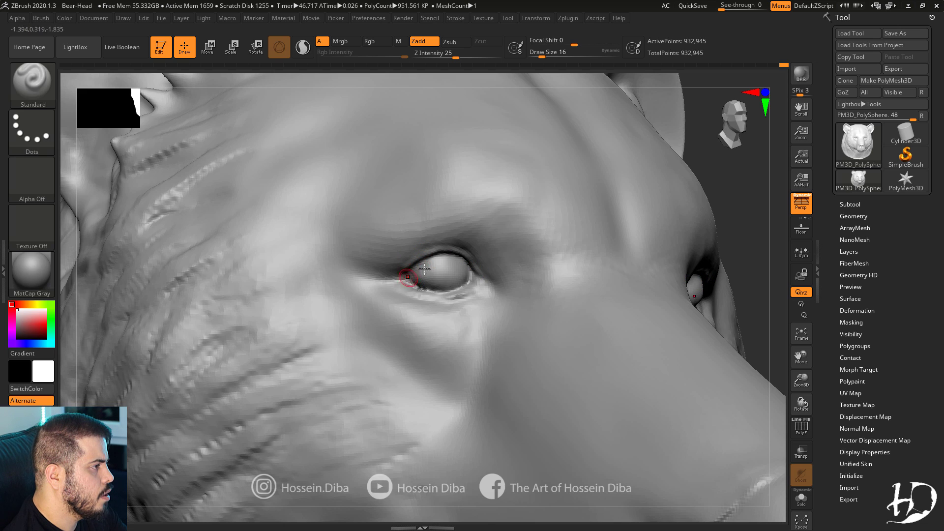
mouse_move(467, 268)
shift+mouse_down()
mouse_move(471, 278)
mouse_move(438, 284)
mouse_move(446, 284)
shift+mouse_up()
key(bracketright)
key(bracketright)
key(bracketright)
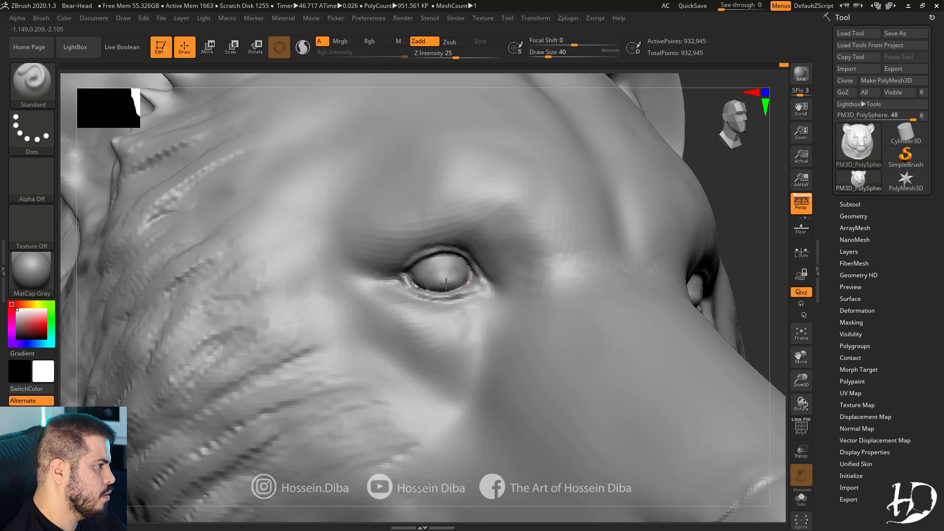
Adjust the eyelid shape around the eyes with the Move brush at draw size 52.
key(b)
key(m)
key(p)
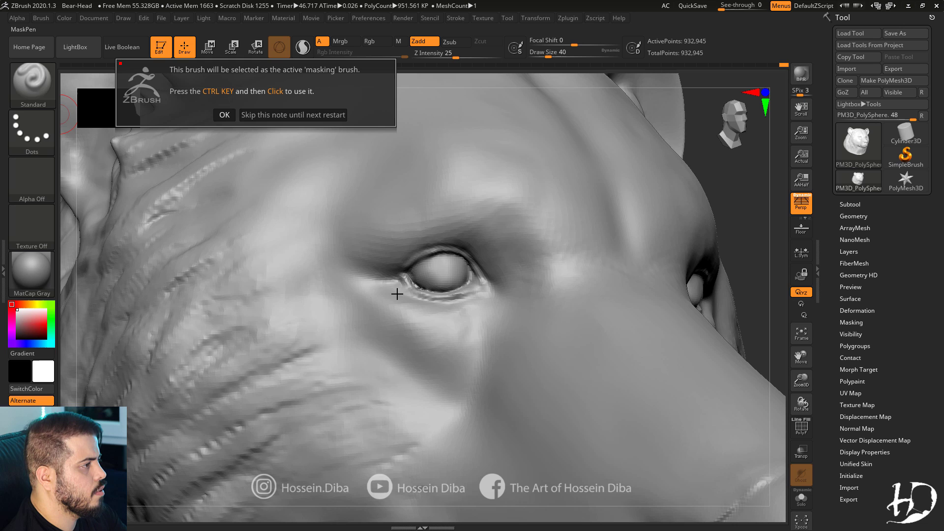
click(223, 115)
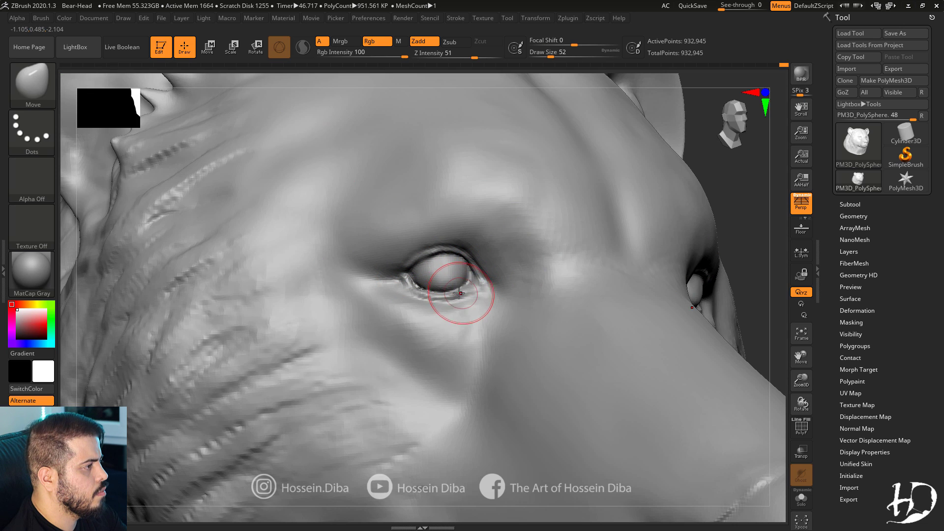
key(f)
shift+drag(276, 331, 234, 329)
mouse_move(767, 367)
alt+mouse_down()
mouse_move(782, 343)
mouse_move(763, 346)
alt+mouse_up()
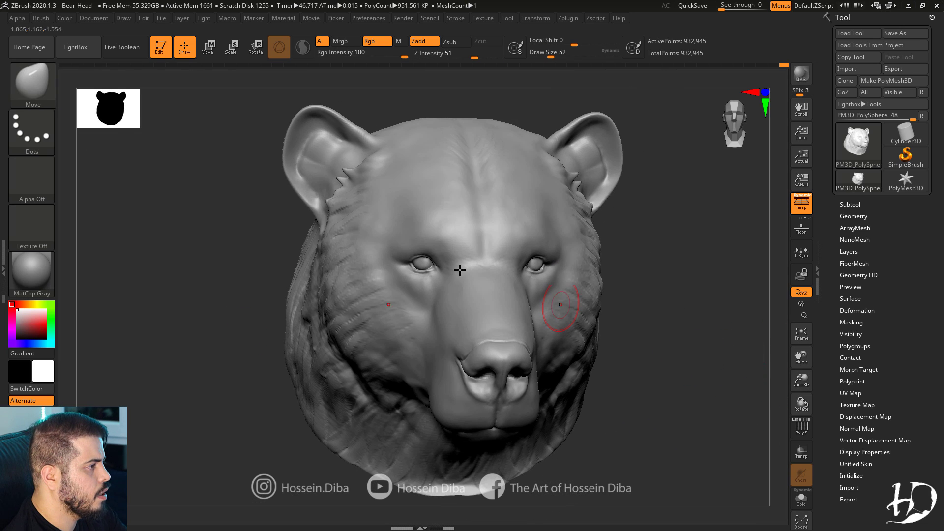
Sculpt fur strokes between the brows and above the inner eye corners with ClayBuildup at draw size 24.
key(b)
key(c)
key(b)
shift+drag(757, 386, 708, 381)
key([)
key([)
key([)
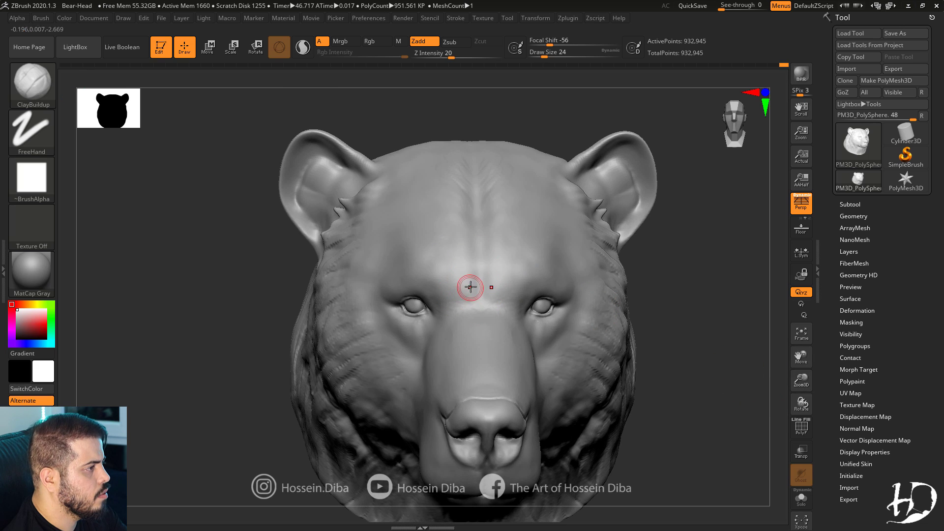
drag(475, 291, 464, 266)
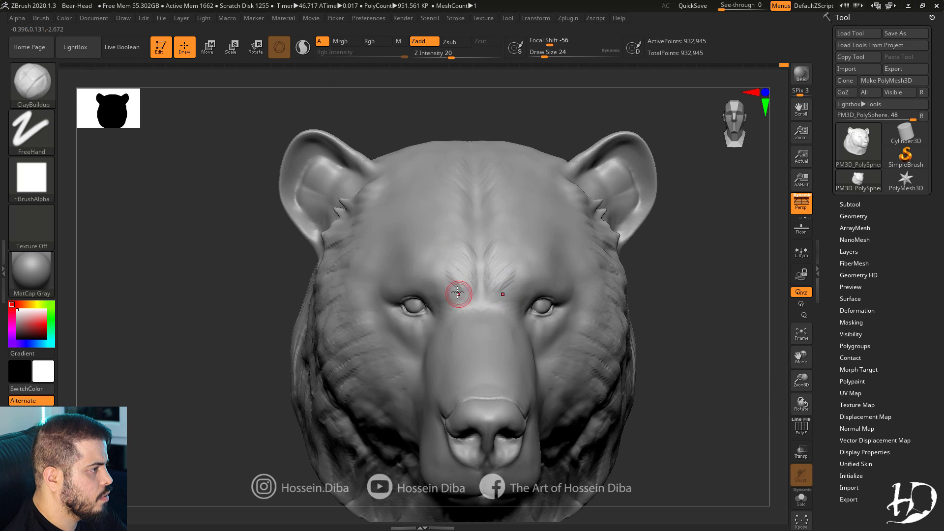
right_drag(450, 295, 424, 289)
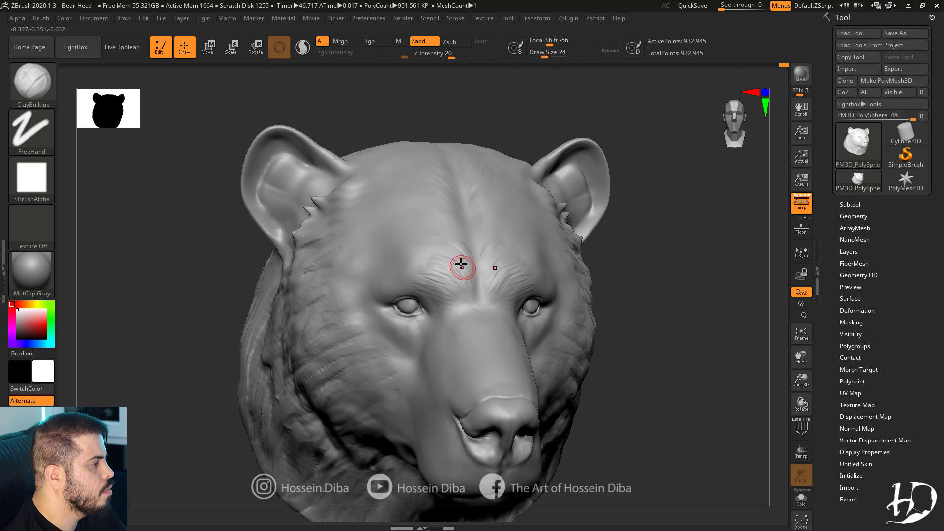
Extend the ClayBuildup fur strokes up the forehead's centre line and outward along the brows.
drag(642, 308, 617, 307)
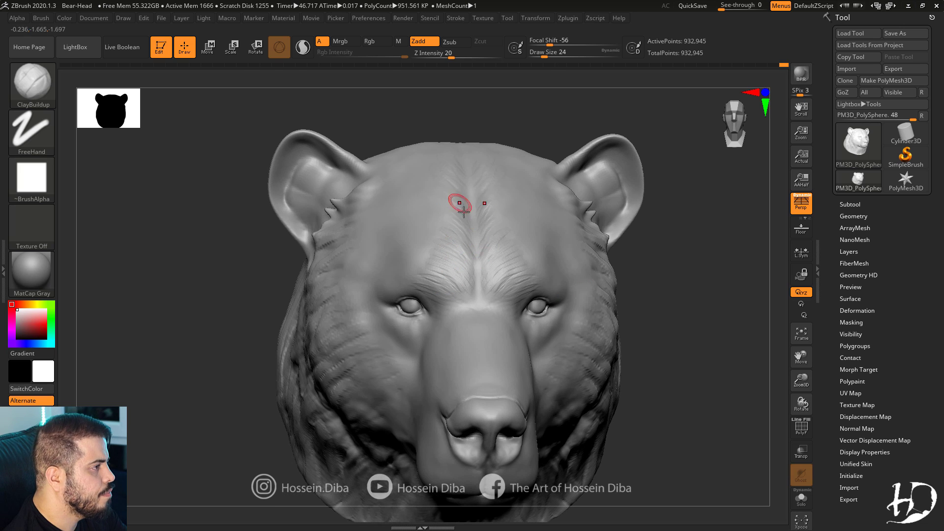
drag(268, 236, 293, 239)
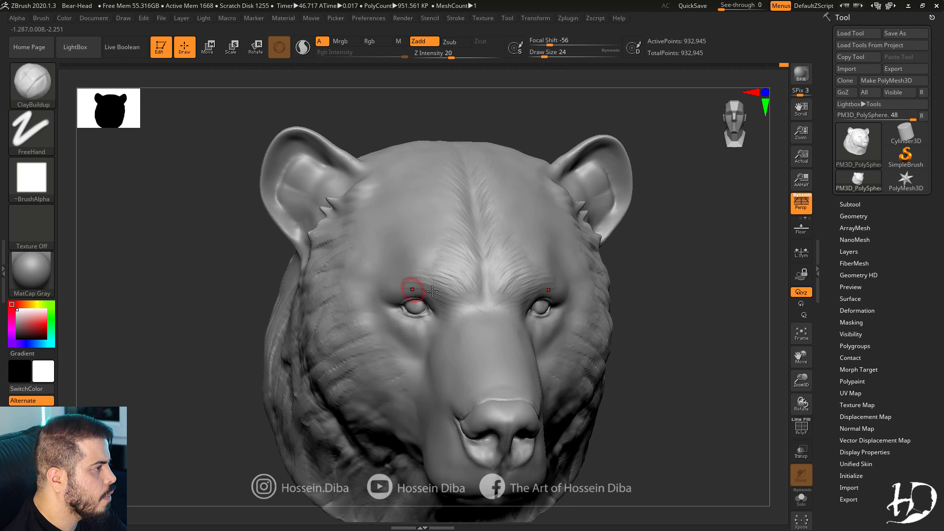
key(f)
ctrl+right_drag(492, 320, 454, 278)
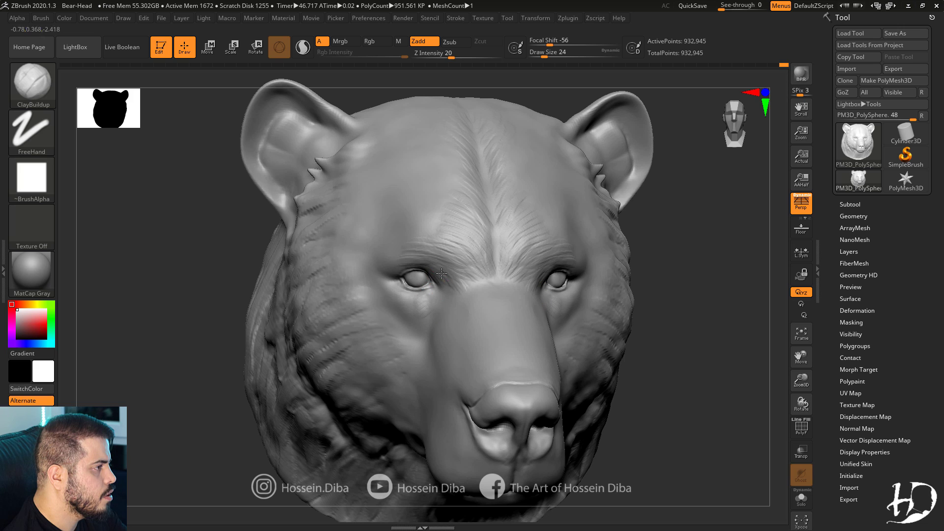
drag(185, 268, 241, 269)
shift+right_drag(386, 257, 464, 264)
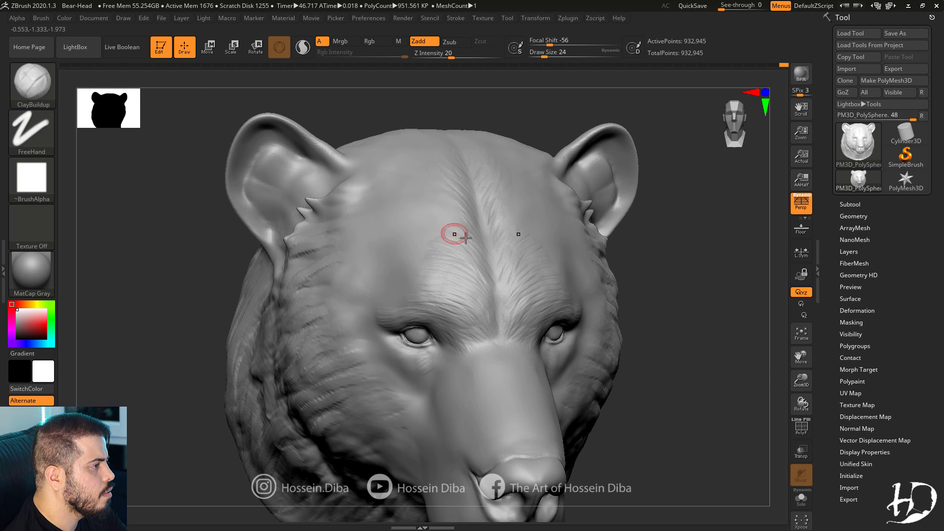
Add fine fur strokes across the side of the forehead and the temple beside the eye with ClayBuildup.
right_drag(448, 182, 430, 248)
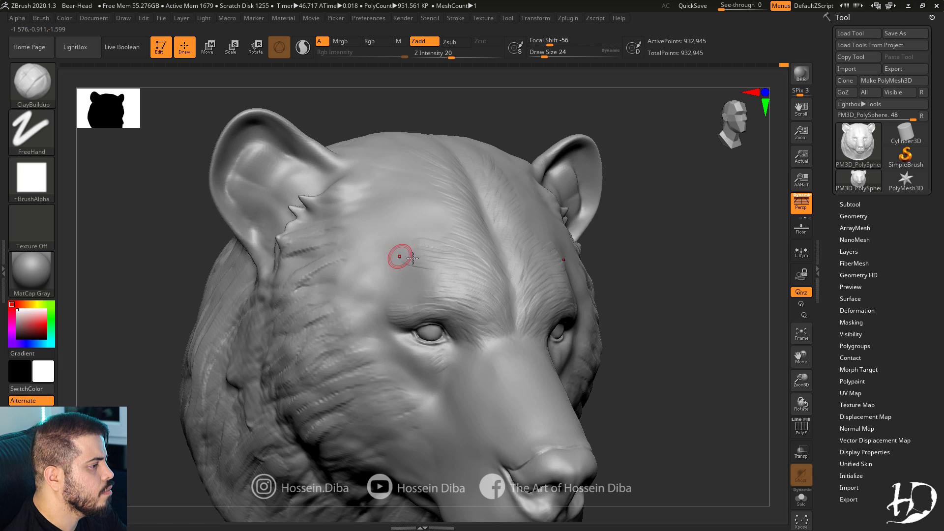
drag(356, 311, 334, 315)
drag(390, 322, 352, 332)
mouse_move(389, 313)
mouse_down()
mouse_move(340, 318)
mouse_move(333, 309)
mouse_up()
drag(379, 294, 319, 301)
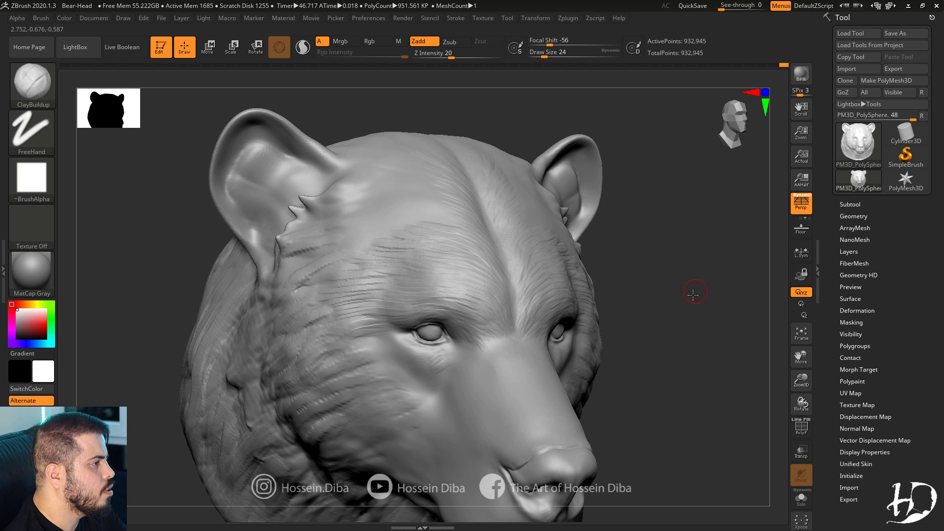
Fill the upper forehead with ClayBuildup fur strokes running back toward the base of the ears.
right_drag(694, 293, 444, 201)
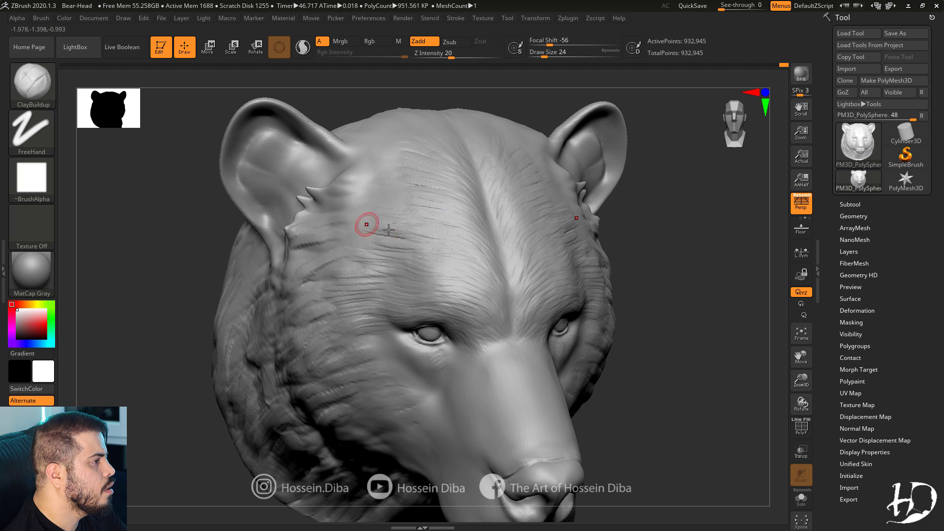
drag(388, 229, 342, 249)
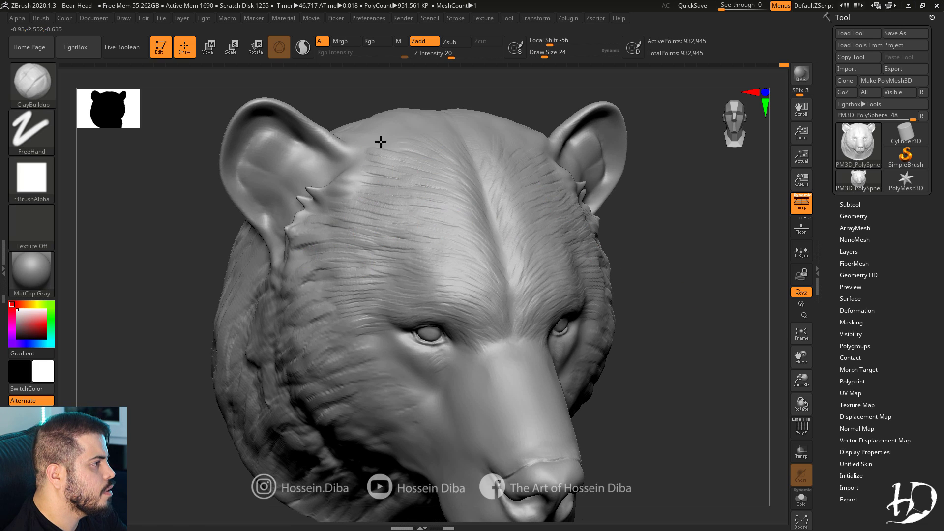
drag(393, 155, 349, 155)
drag(380, 179, 341, 192)
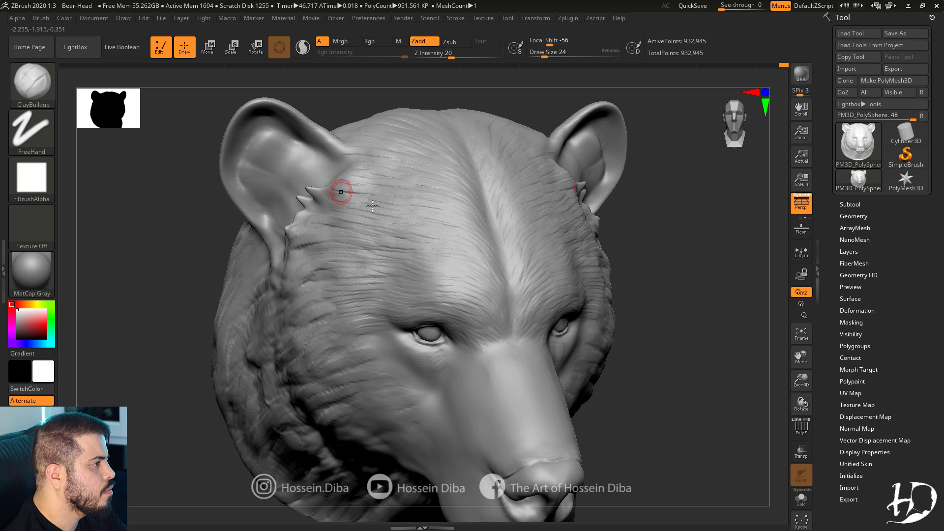
key(f)
Sculpt ClayBuildup fur strokes below the eyes and across the upper cheeks at draw size 24.
mouse_move(719, 314)
right_down()
mouse_move(761, 371)
mouse_move(611, 323)
right_up()
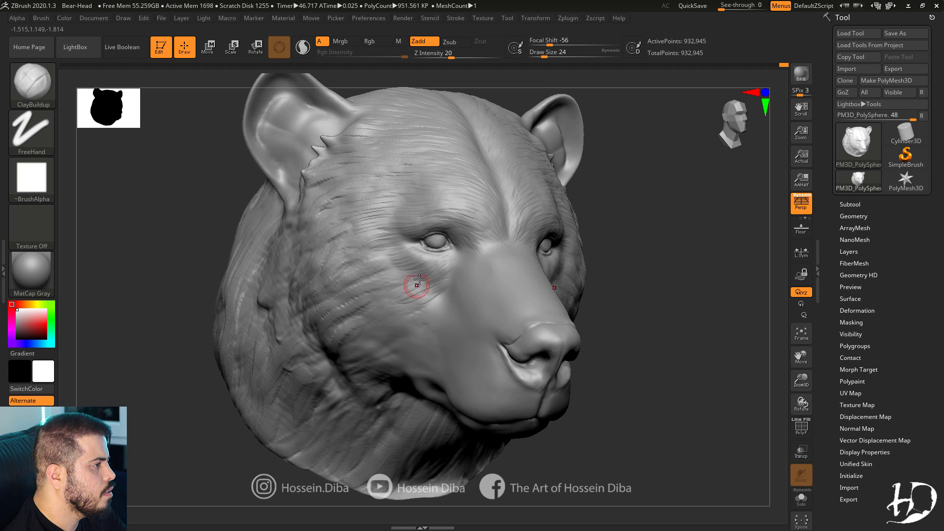
right_drag(310, 212, 342, 204)
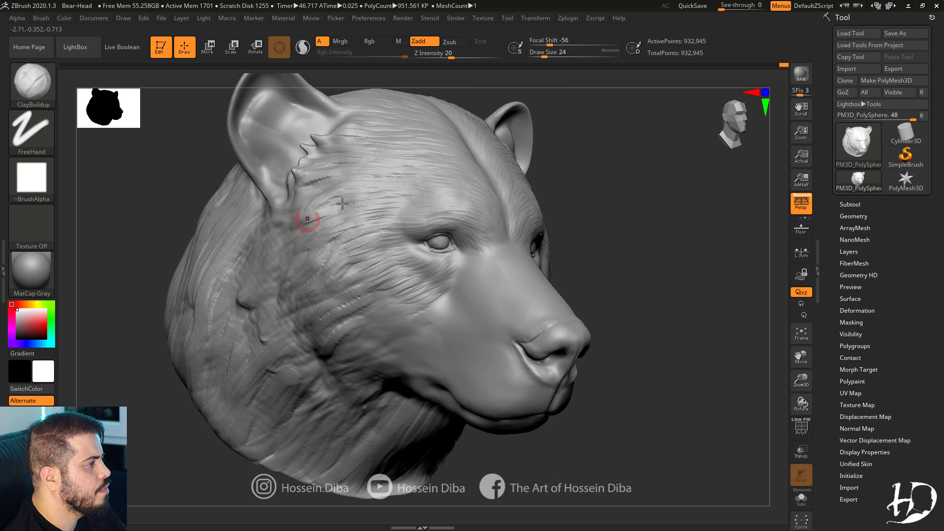
right_drag(428, 312, 433, 291)
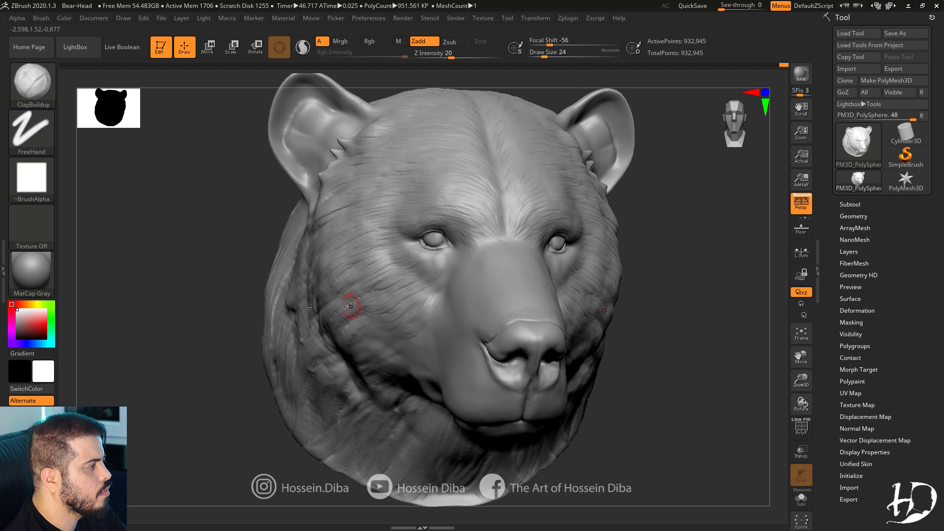
right_drag(306, 308, 425, 320)
right_drag(421, 358, 226, 333)
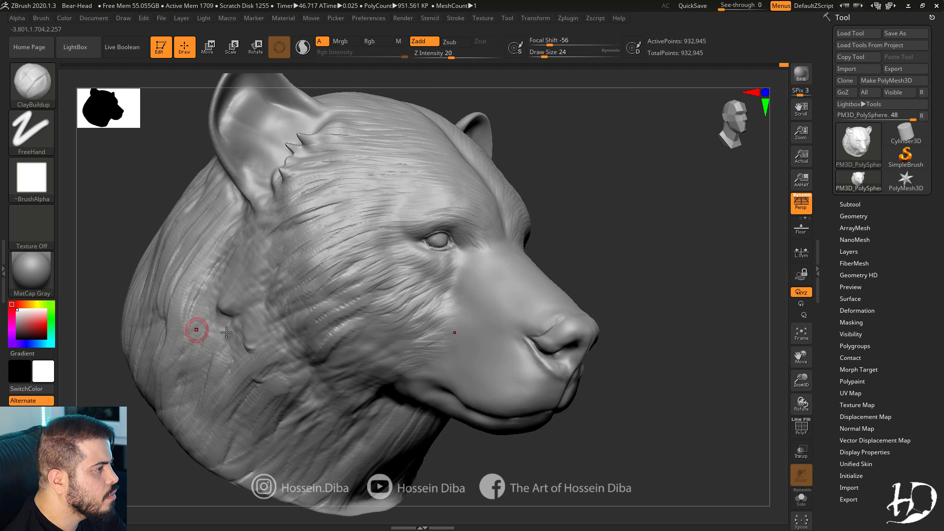
Add more fur strokes over the side of the cheek and the area below the ear with ClayBuildup.
drag(387, 318, 337, 325)
drag(347, 285, 308, 298)
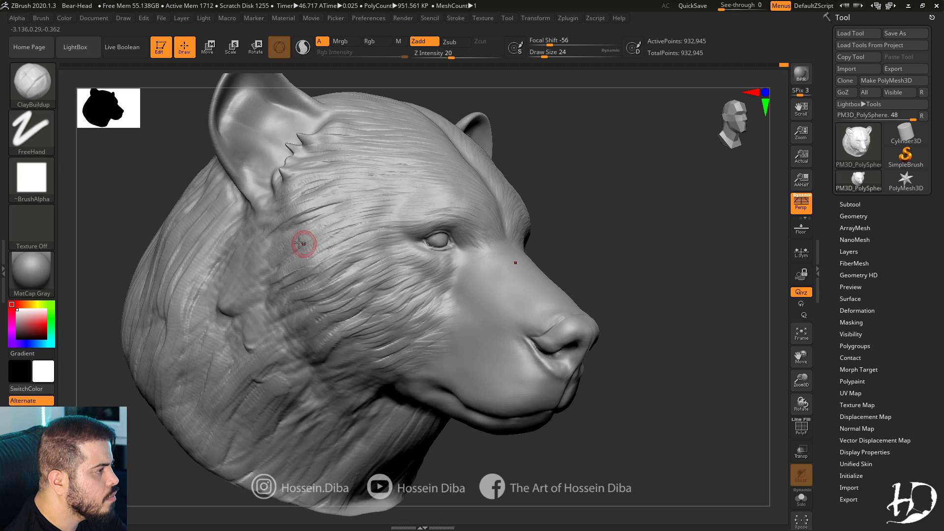
drag(304, 242, 272, 256)
drag(685, 352, 827, 363)
right_drag(827, 363, 691, 390)
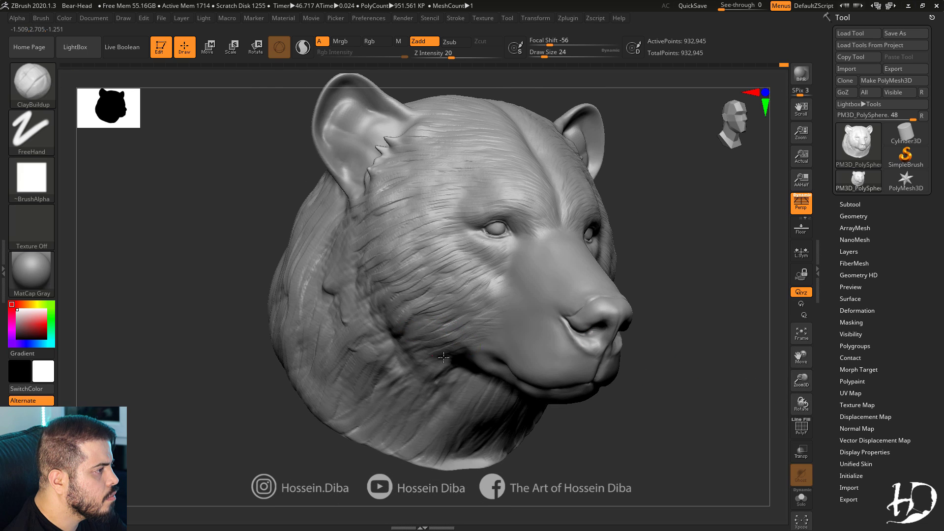
mouse_move(267, 298)
right_down()
mouse_move(331, 299)
mouse_move(300, 294)
right_up()
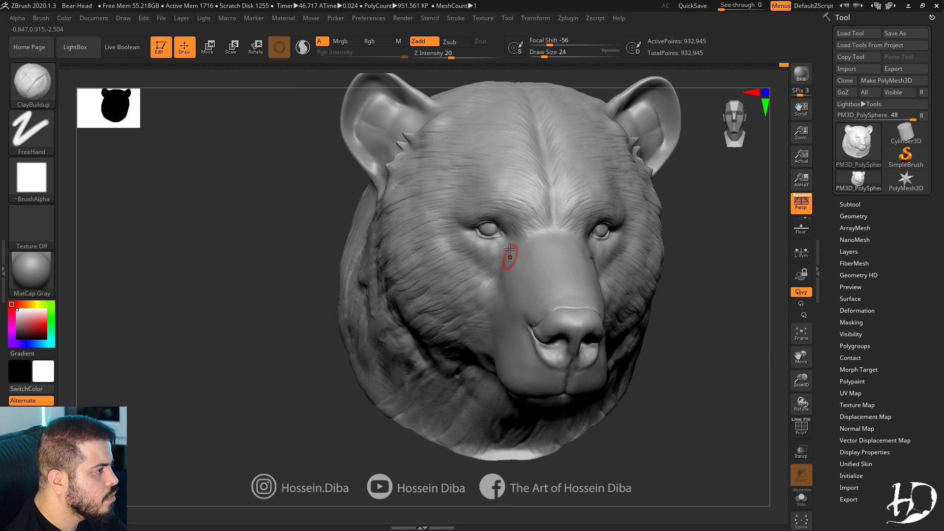
Sculpt wavy fur strokes from the lower cheek and jaw down onto the throat with ClayBuildup.
right_drag(246, 320, 320, 327)
drag(460, 373, 415, 401)
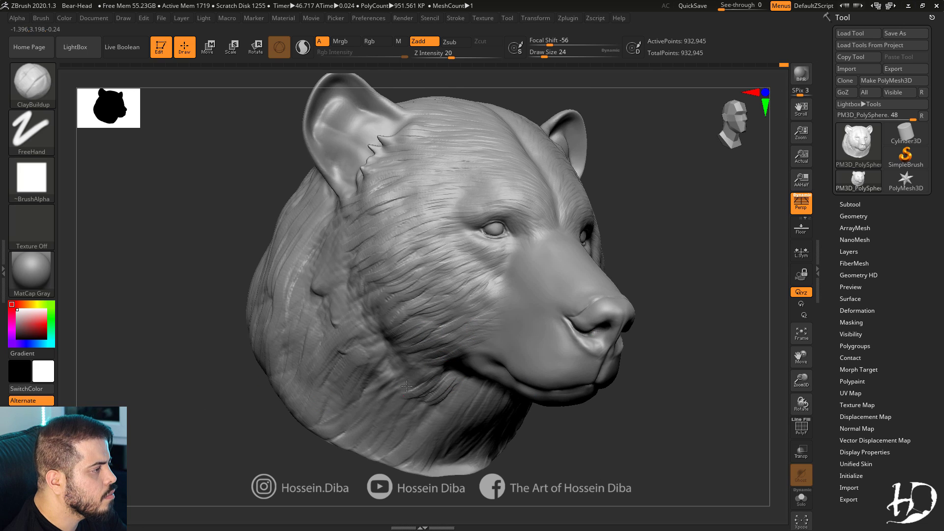
drag(432, 360, 389, 391)
mouse_move(250, 383)
right_down()
mouse_move(212, 384)
mouse_move(382, 374)
right_up()
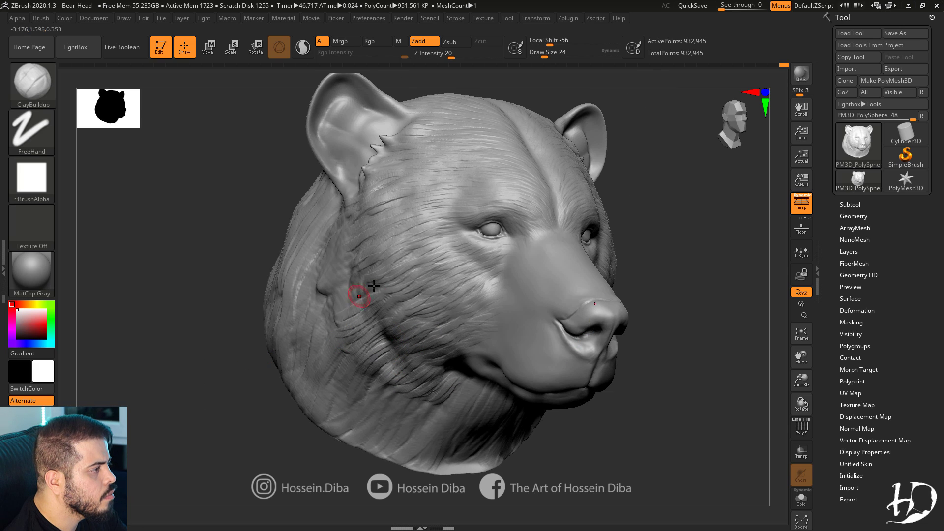
right_drag(374, 285, 346, 284)
right_drag(313, 223, 220, 294)
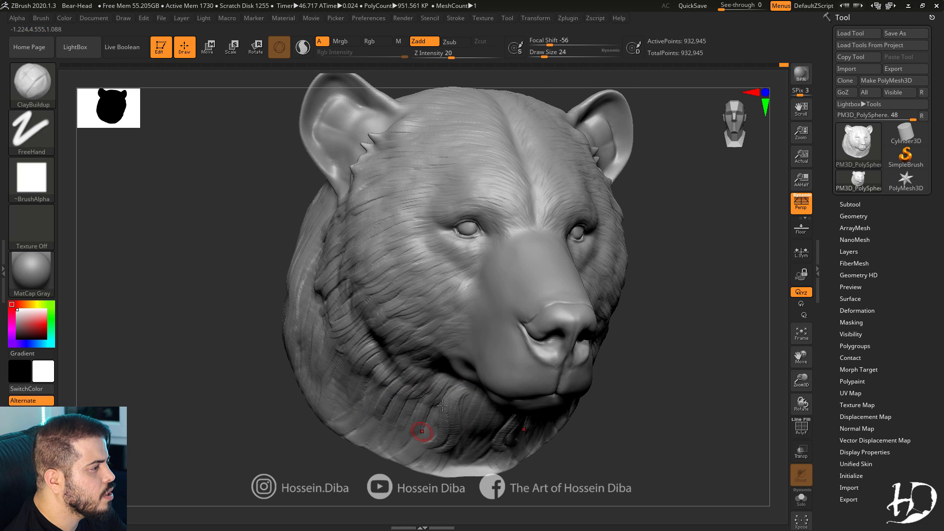
Cover the side of the neck and the area behind the ear with flowing ClayBuildup fur strokes.
right_drag(297, 453, 423, 460)
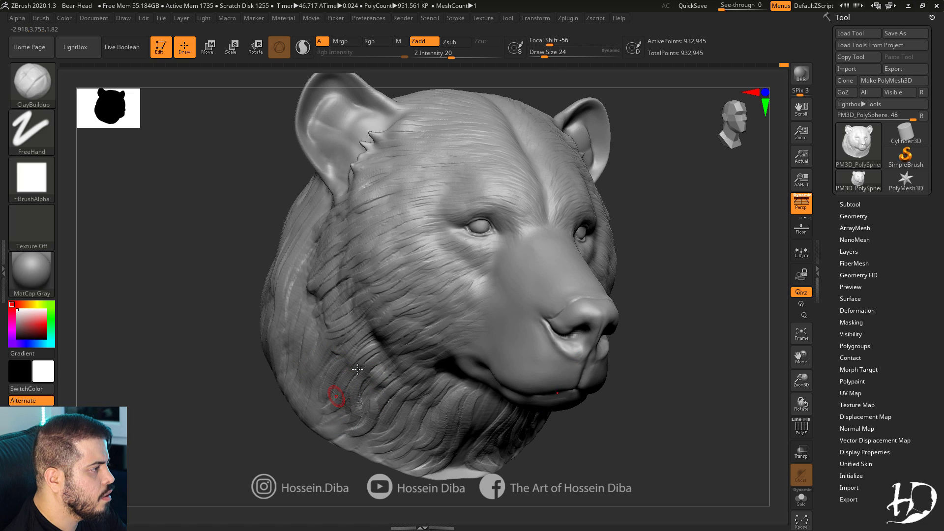
right_drag(365, 425, 338, 406)
right_drag(295, 449, 305, 315)
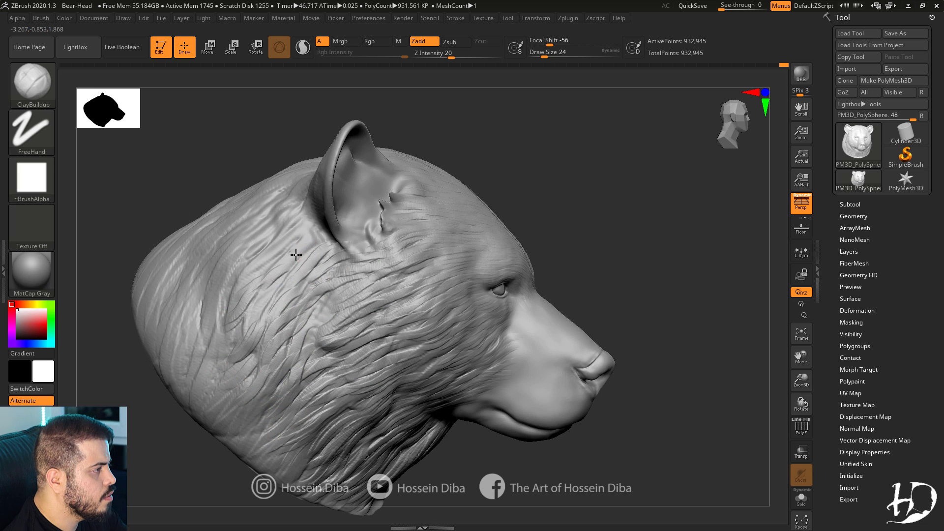
right_drag(268, 455, 561, 419)
Sculpt ClayBuildup fur strokes across the lower inner ears at draw size 24 with Z intensity 20.
drag(801, 379, 708, 363)
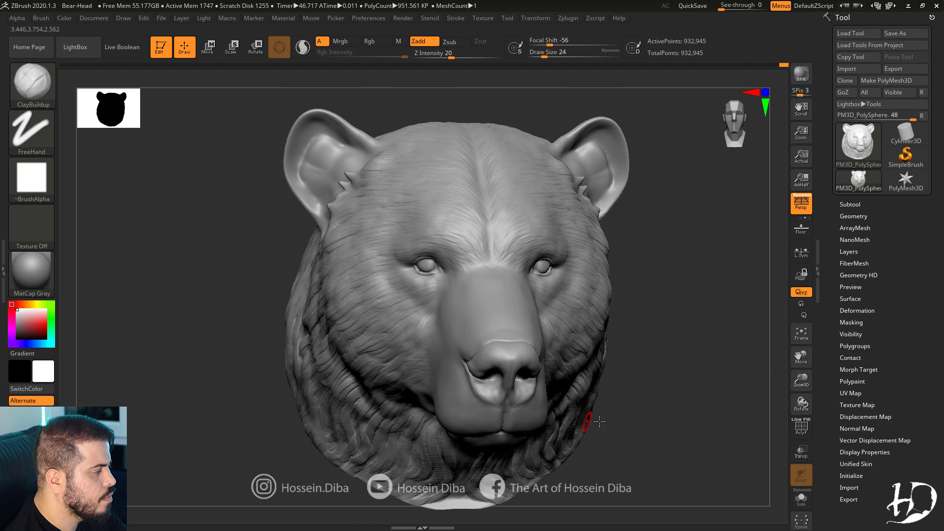
drag(800, 380, 716, 412)
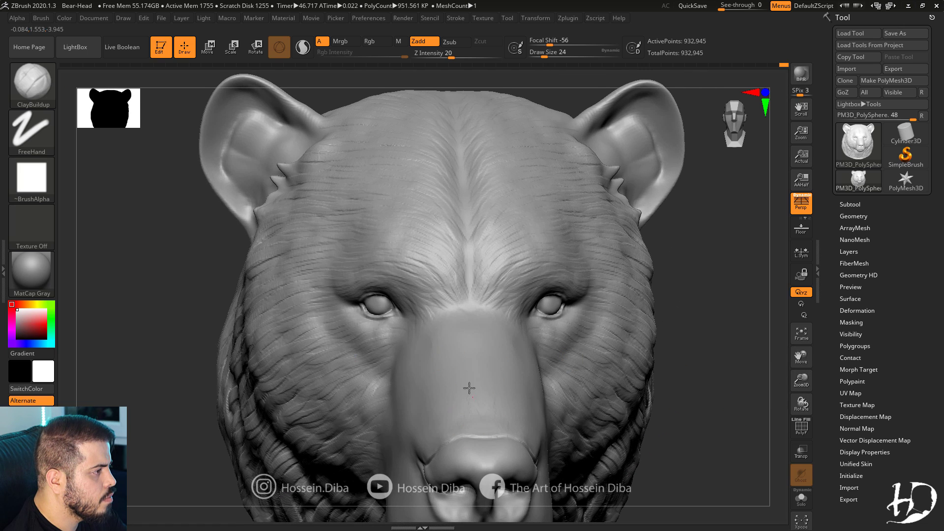
right_drag(471, 328, 434, 338)
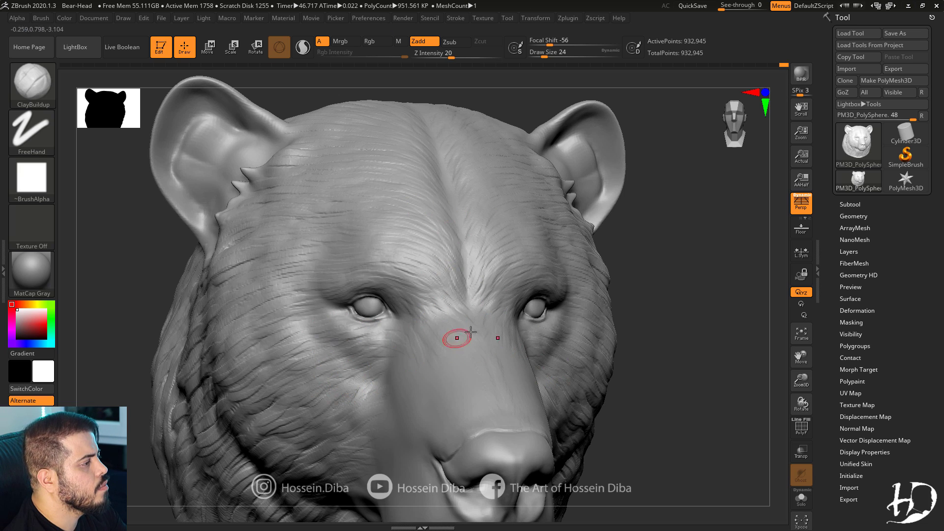
mouse_move(786, 377)
alt+mouse_down()
mouse_move(818, 320)
mouse_move(603, 308)
alt+mouse_up()
mouse_move(318, 241)
mouse_down()
mouse_move(367, 224)
mouse_move(366, 246)
mouse_up()
mouse_move(320, 263)
mouse_down()
mouse_move(355, 269)
mouse_move(353, 285)
mouse_up()
drag(280, 275, 297, 279)
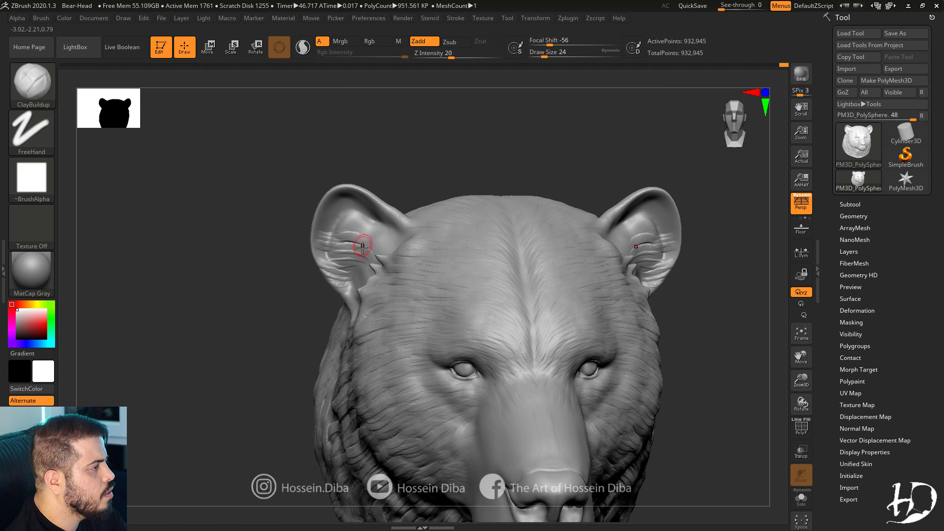
drag(402, 241, 373, 227)
drag(408, 233, 372, 224)
drag(221, 276, 285, 276)
drag(349, 312, 329, 291)
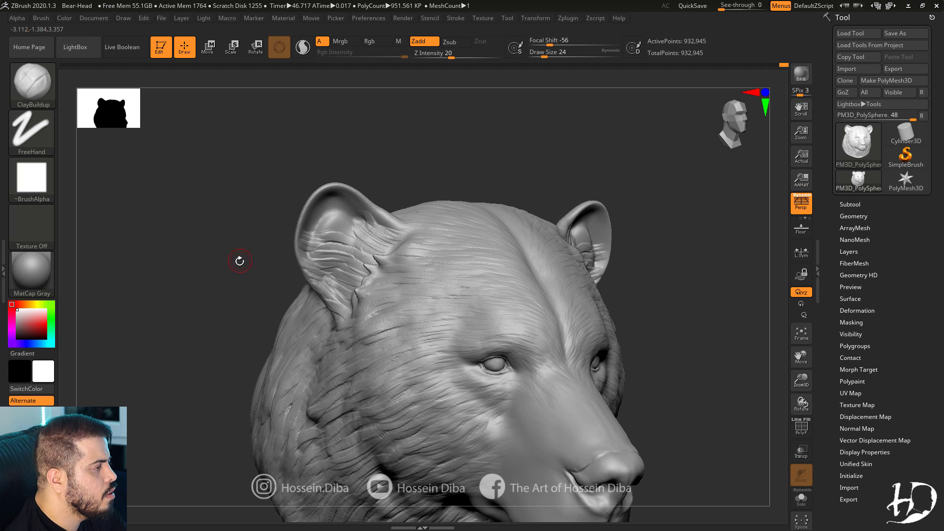
Fill the upper inner ears with fur strokes running toward the rim using ClayBuildup.
drag(239, 262, 195, 261)
drag(308, 255, 328, 247)
drag(311, 242, 358, 216)
mouse_move(372, 217)
mouse_down()
mouse_move(360, 195)
mouse_move(345, 199)
mouse_up()
mouse_move(337, 227)
mouse_down()
mouse_move(320, 211)
mouse_move(347, 198)
mouse_up()
mouse_move(372, 216)
mouse_down()
mouse_move(364, 189)
mouse_move(338, 188)
mouse_up()
drag(295, 223, 304, 223)
Sculpt ClayBuildup fur strokes over the backs of the ears and the area directly behind them.
mouse_move(319, 241)
mouse_down()
mouse_move(305, 229)
mouse_move(752, 369)
mouse_move(369, 274)
mouse_move(460, 255)
mouse_up()
mouse_move(410, 261)
mouse_down()
mouse_move(456, 242)
mouse_move(452, 224)
mouse_up()
drag(376, 272, 423, 266)
drag(521, 268, 255, 247)
mouse_move(757, 341)
mouse_down()
mouse_move(739, 284)
mouse_move(646, 290)
mouse_up()
mouse_move(483, 273)
mouse_down()
mouse_move(433, 254)
mouse_move(453, 295)
mouse_move(489, 327)
mouse_move(418, 361)
mouse_up()
drag(801, 361, 708, 334)
mouse_move(427, 268)
mouse_down()
mouse_move(509, 296)
mouse_move(496, 286)
mouse_up()
drag(354, 250, 443, 260)
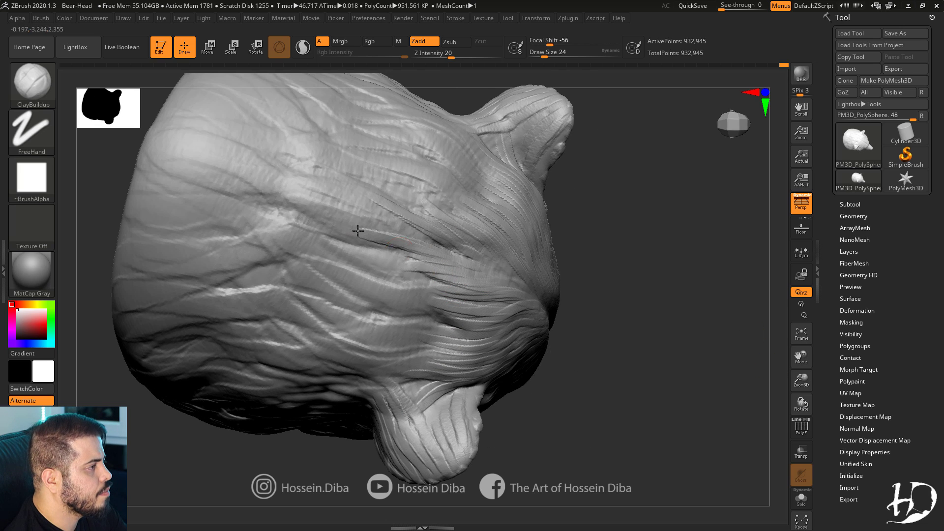
Lay long flowing fur strokes from between the ears across the back of the head with ClayBuildup.
drag(348, 279, 431, 290)
drag(351, 285, 457, 297)
drag(345, 320, 461, 342)
mouse_move(360, 366)
mouse_down()
mouse_move(443, 366)
mouse_move(409, 388)
mouse_up()
drag(801, 358, 914, 375)
drag(315, 222, 516, 276)
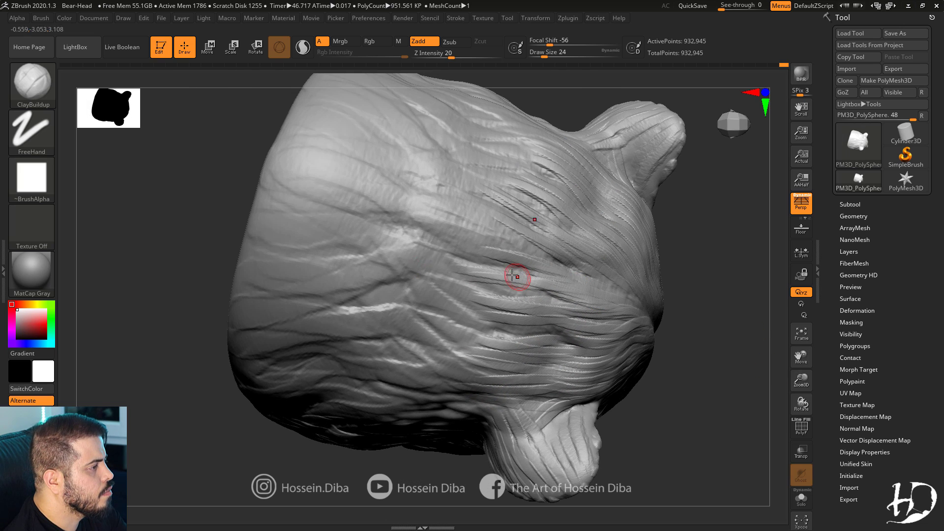
drag(392, 239, 491, 268)
drag(391, 217, 521, 258)
drag(414, 277, 494, 299)
drag(422, 311, 536, 340)
drag(444, 322, 580, 340)
drag(399, 361, 492, 375)
drag(360, 392, 539, 413)
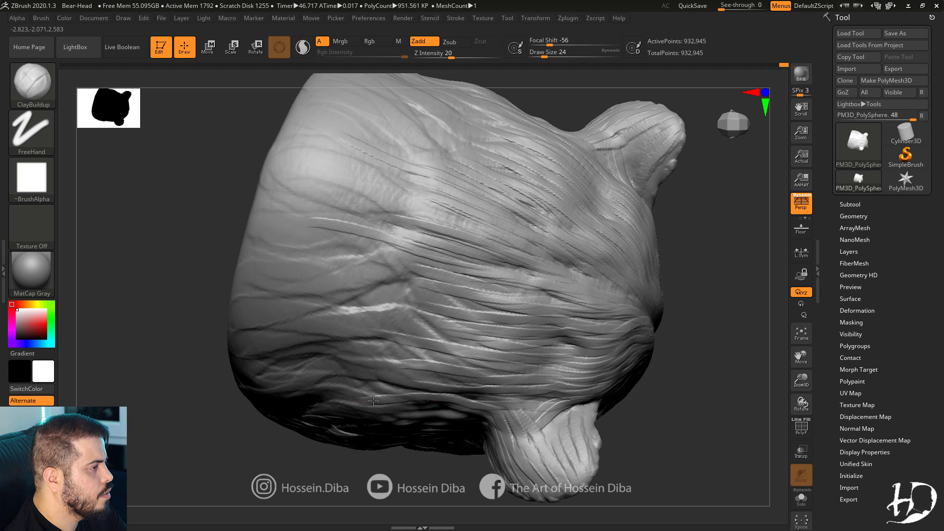
Extend the long ClayBuildup fur strokes from the back of the head down onto the upper neck.
drag(313, 378, 436, 394)
drag(303, 365, 458, 377)
drag(314, 322, 480, 339)
drag(330, 296, 493, 321)
drag(339, 268, 486, 287)
drag(330, 241, 458, 267)
drag(315, 210, 460, 234)
drag(271, 222, 443, 226)
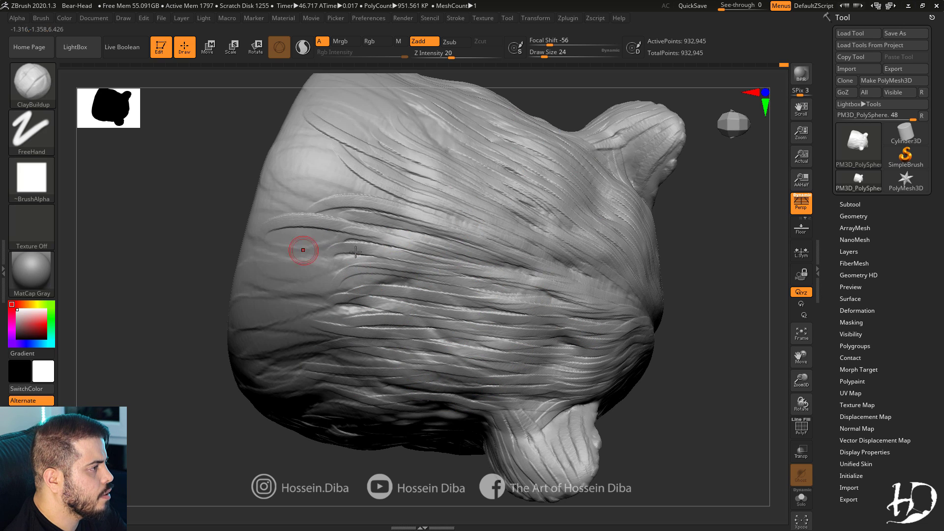
Cover the nape with ClayBuildup fur strokes down to the lower edge of the neck.
drag(265, 239, 370, 247)
drag(261, 284, 379, 285)
drag(256, 315, 370, 314)
drag(249, 350, 381, 364)
drag(197, 433, 192, 379)
drag(271, 400, 391, 423)
drag(287, 423, 391, 435)
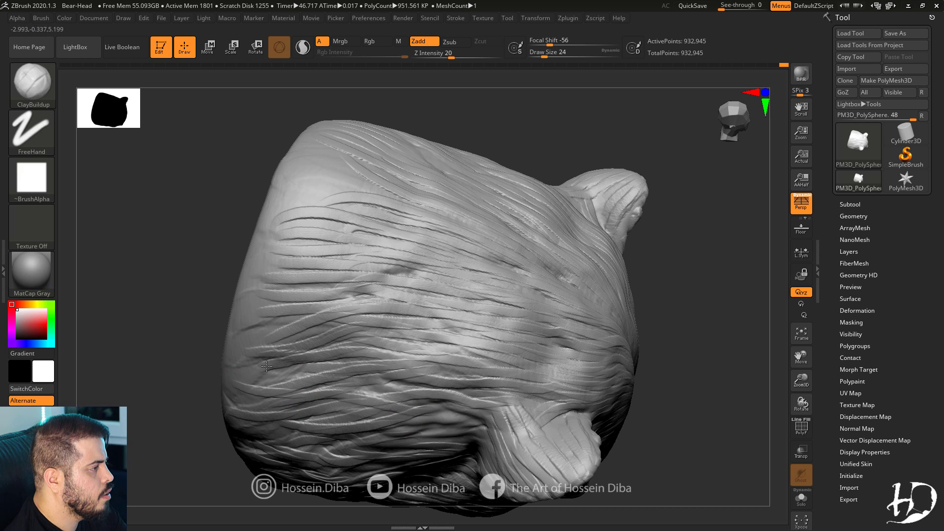
drag(236, 367, 300, 359)
drag(266, 300, 344, 288)
drag(187, 236, 192, 291)
drag(273, 229, 362, 211)
drag(278, 183, 485, 221)
Add short ClayBuildup fur strokes along the upper inner part of the ears from the front.
mouse_move(518, 250)
right_down()
mouse_move(529, 391)
mouse_move(544, 297)
mouse_move(526, 226)
mouse_move(441, 311)
mouse_move(668, 337)
mouse_move(807, 398)
mouse_move(792, 487)
right_up()
drag(333, 196, 355, 220)
drag(347, 190, 384, 211)
drag(386, 190, 409, 208)
drag(401, 189, 426, 212)
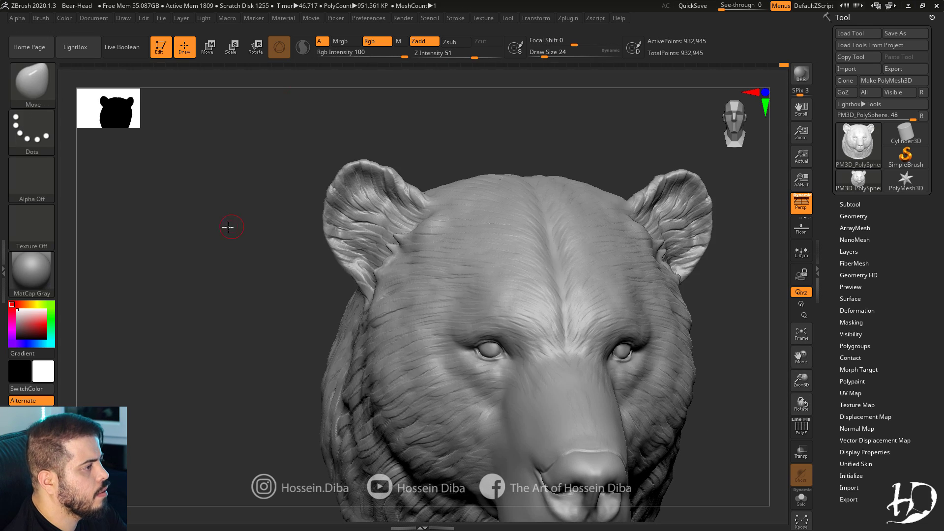
Reshape the outline and lower edge of the ears with the Move brush.
drag(340, 221, 324, 217)
right_drag(325, 216, 443, 222)
drag(369, 231, 354, 266)
mouse_move(354, 265)
right_down()
mouse_move(511, 203)
mouse_move(520, 209)
right_up()
mouse_move(805, 381)
mouse_down()
mouse_move(806, 398)
mouse_move(808, 380)
mouse_up()
key(b)
key(m)
key(v)
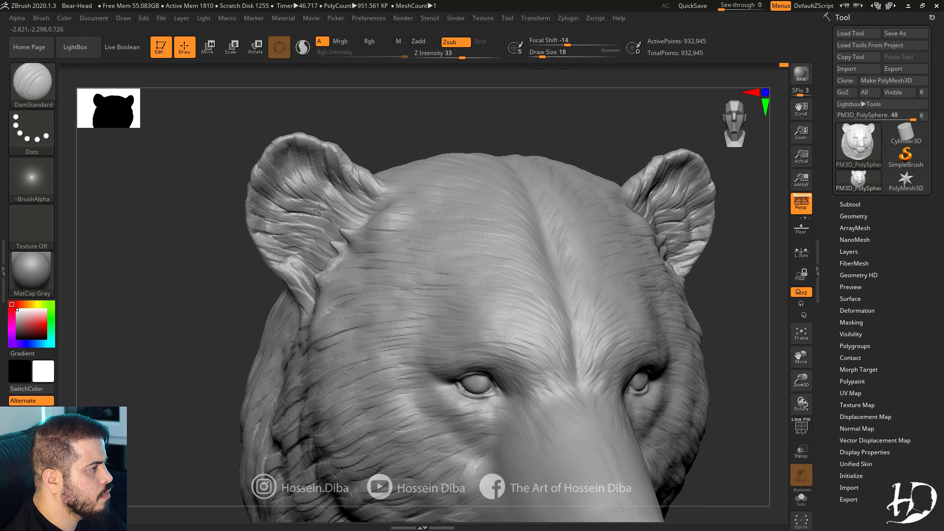
Sharpen the fur strands inside the ears and along their rims with DamStandard at Z intensity 39 and draw size 18.
drag(469, 58, 463, 59)
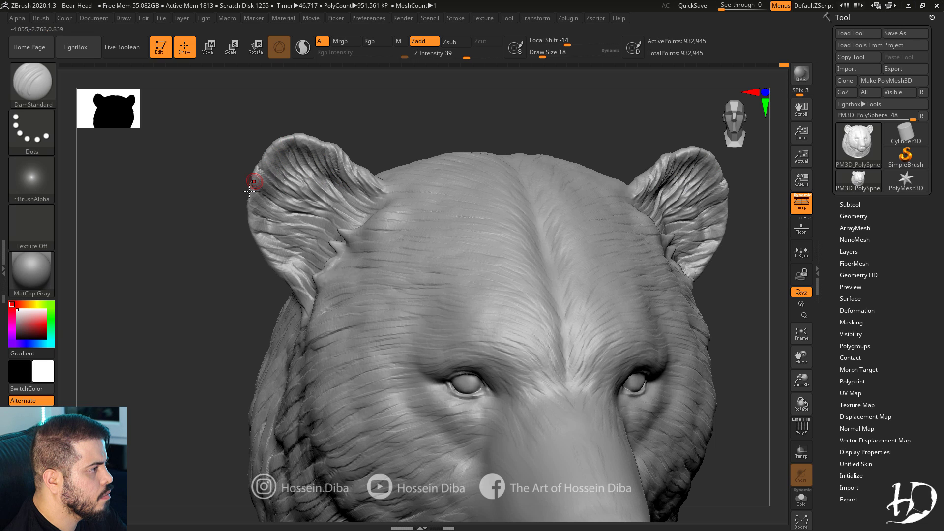
drag(219, 219, 268, 232)
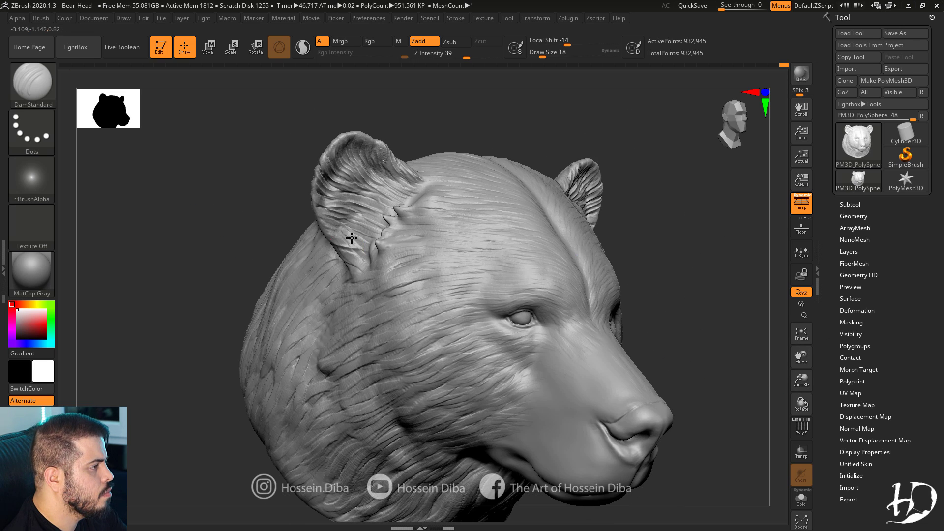
drag(352, 238, 370, 229)
drag(264, 233, 204, 236)
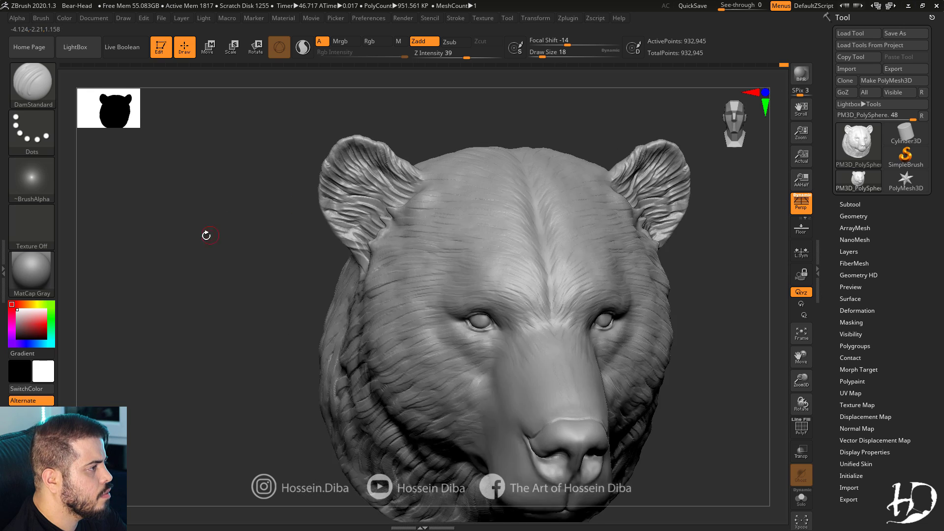
Carve fine fur grooves around the inner eye corners, brows and lower forehead with DamStandard in Zsub mode.
drag(802, 356, 773, 328)
key(alt)
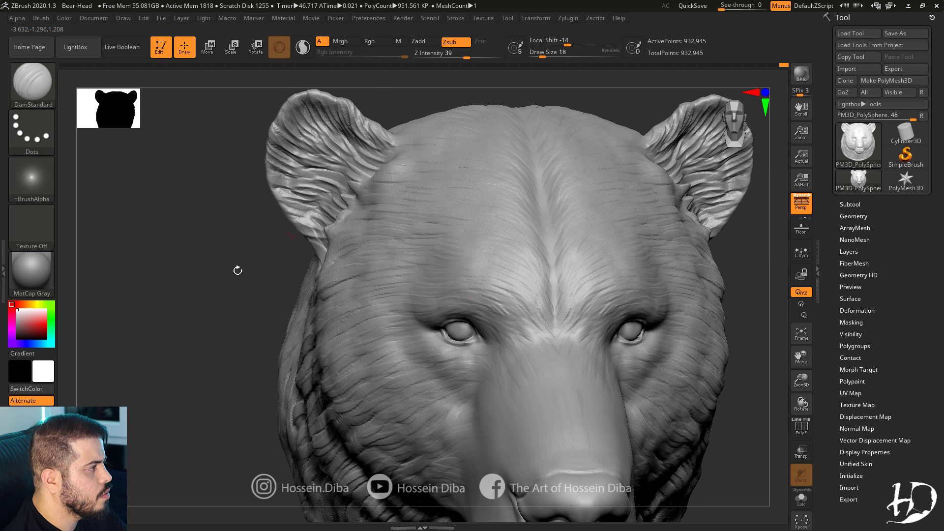
drag(527, 314, 506, 292)
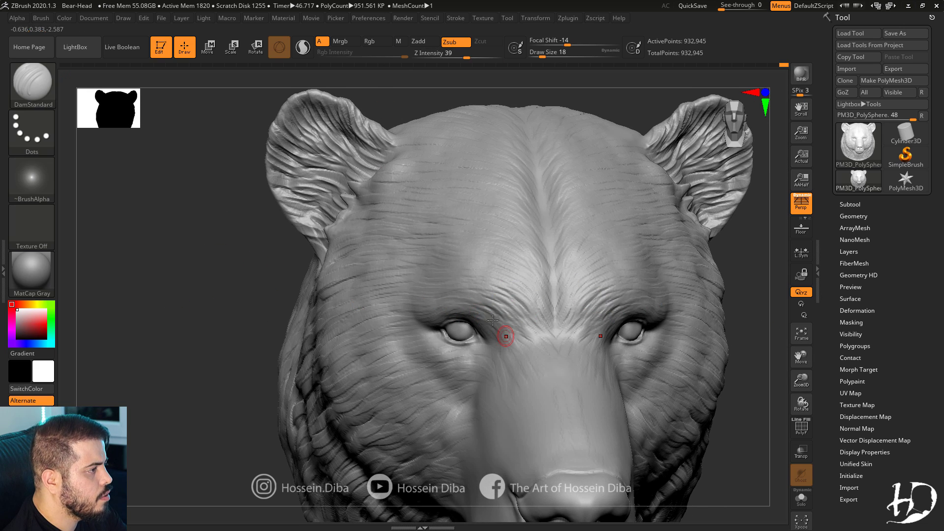
mouse_move(506, 337)
mouse_down()
mouse_move(486, 319)
mouse_move(512, 302)
mouse_up()
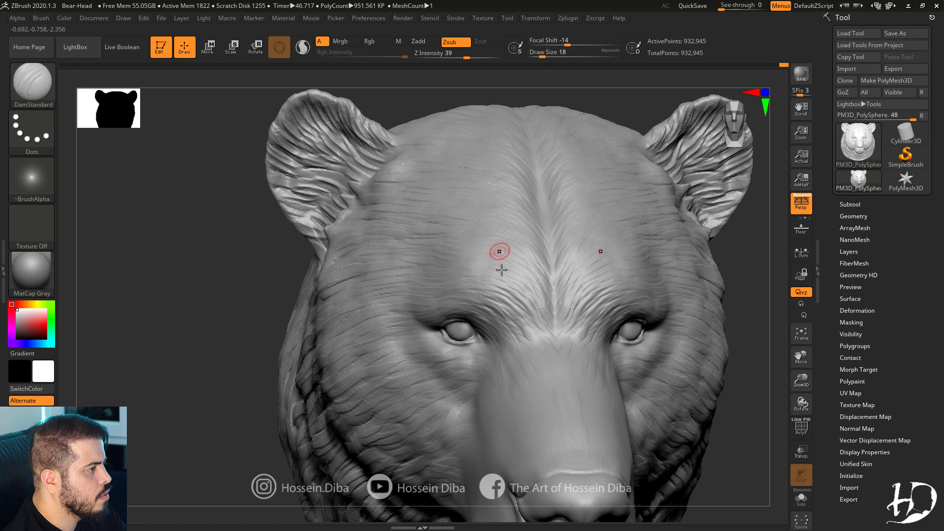
right_drag(499, 251, 499, 304)
drag(201, 272, 389, 312)
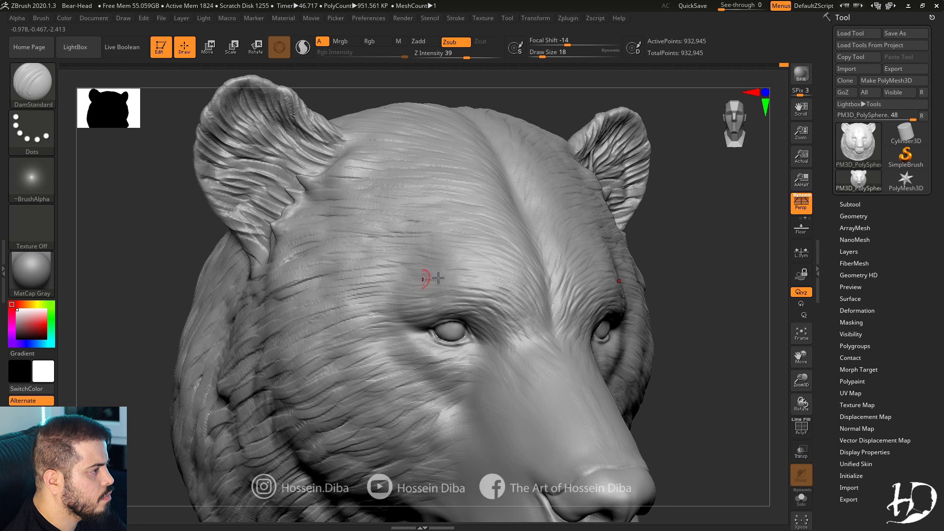
Carve DamStandard fur grooves beside and below the eyes and across the upper cheeks.
drag(723, 315, 793, 442)
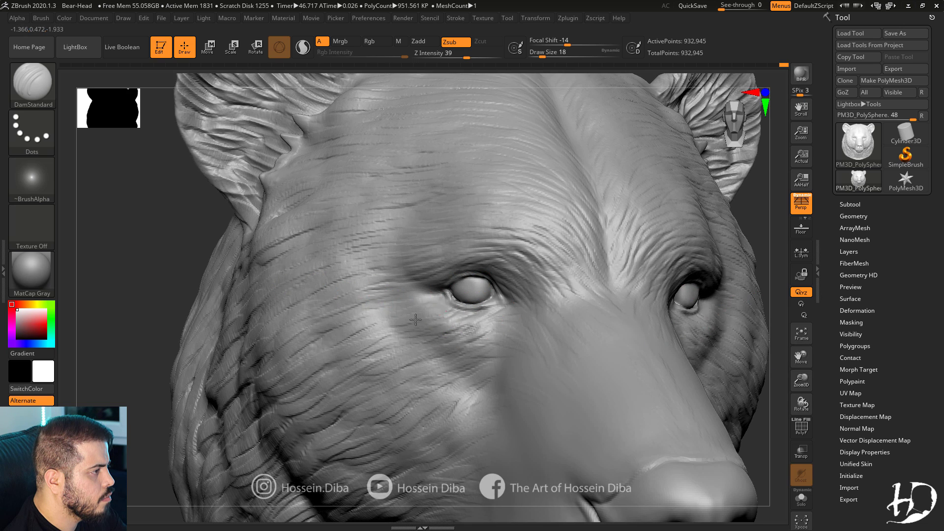
drag(376, 288, 364, 293)
drag(412, 300, 369, 321)
drag(801, 380, 797, 339)
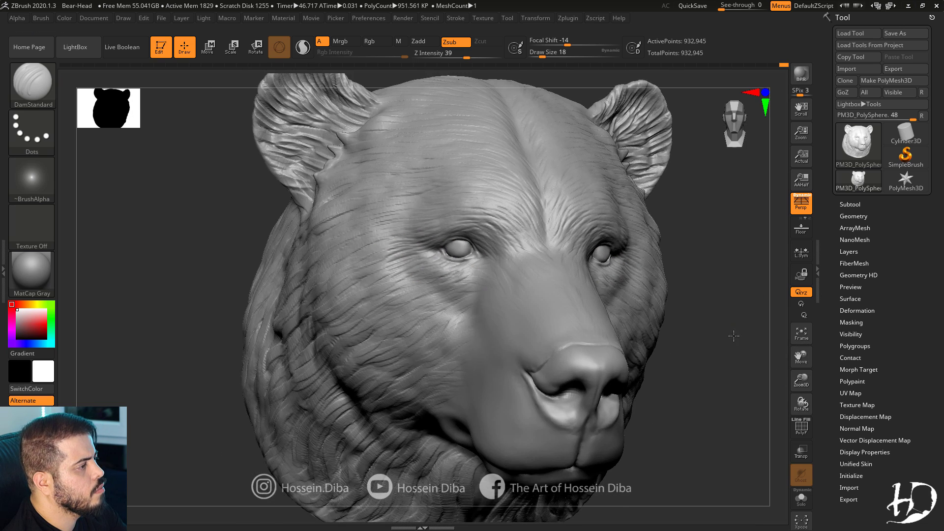
drag(733, 335, 780, 332)
drag(419, 277, 340, 323)
drag(432, 305, 362, 341)
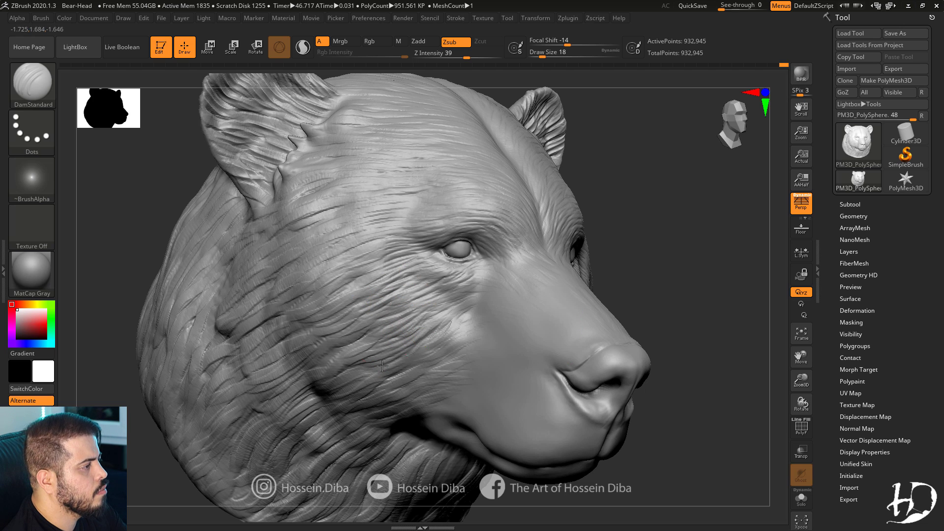
Deepen the fur grooves over the lower cheek, jaw and side of the face up toward the ear with DamStandard.
drag(730, 328, 654, 314)
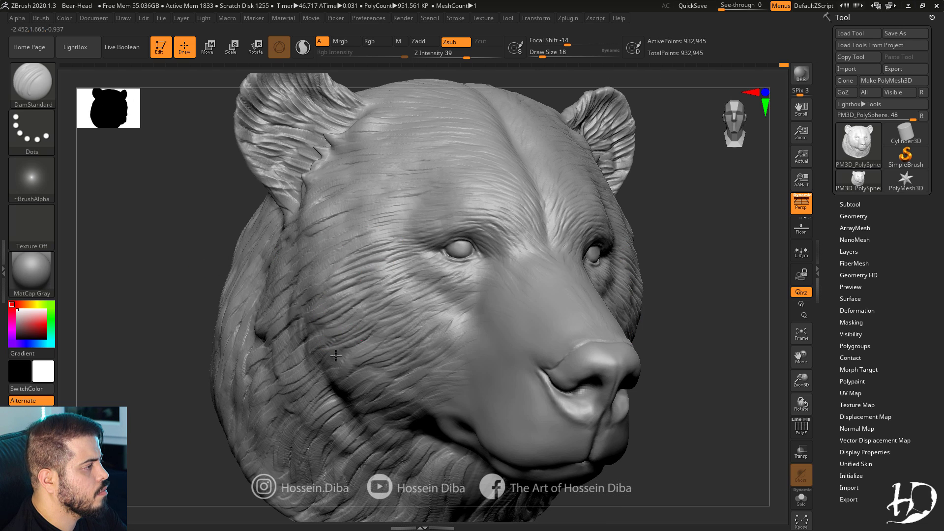
drag(375, 371, 341, 391)
drag(411, 379, 363, 396)
drag(165, 293, 231, 295)
drag(356, 346, 260, 379)
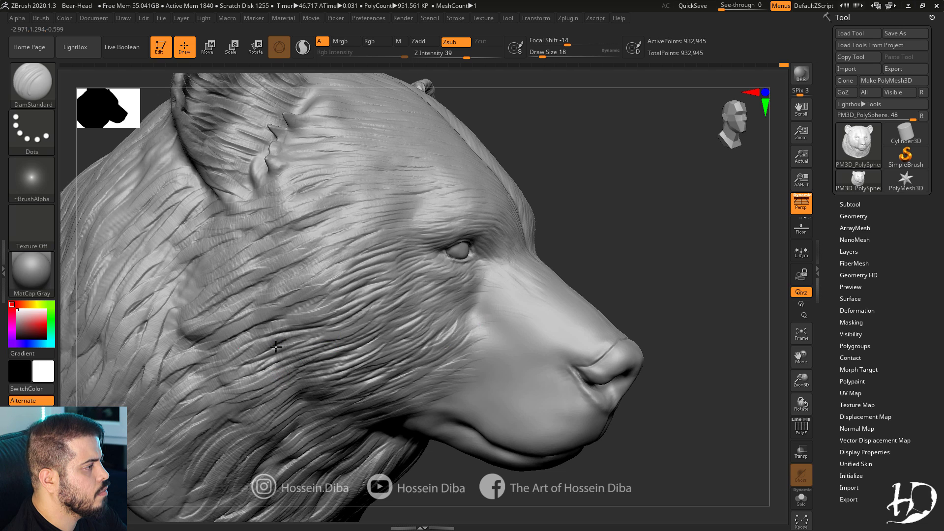
drag(338, 291, 217, 335)
drag(272, 309, 339, 263)
drag(242, 273, 314, 226)
Refine the fur grooves inside the ear and on the side of the head below it with DamStandard.
ctrl+right_drag(315, 227, 374, 250)
mouse_move(696, 331)
mouse_down()
mouse_move(677, 335)
mouse_move(672, 369)
mouse_up()
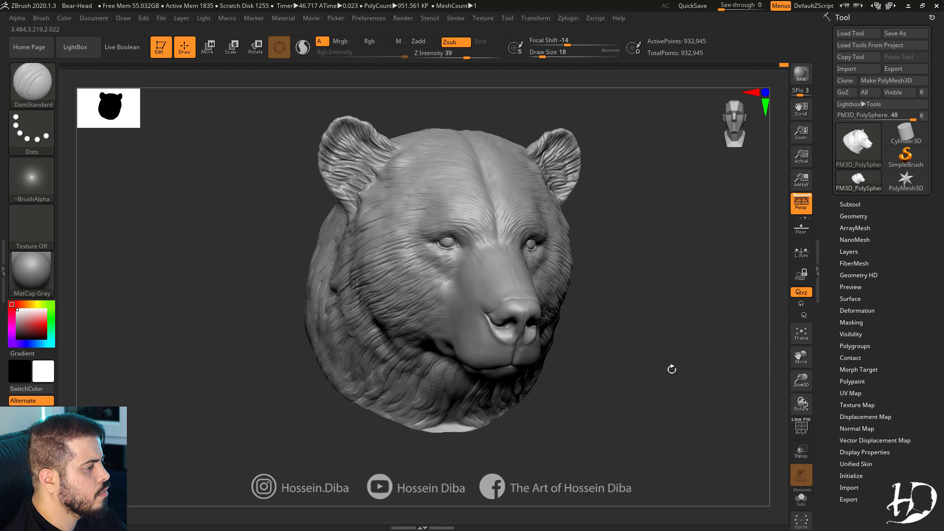
ctrl+right_drag(673, 369, 634, 352)
drag(310, 224, 239, 251)
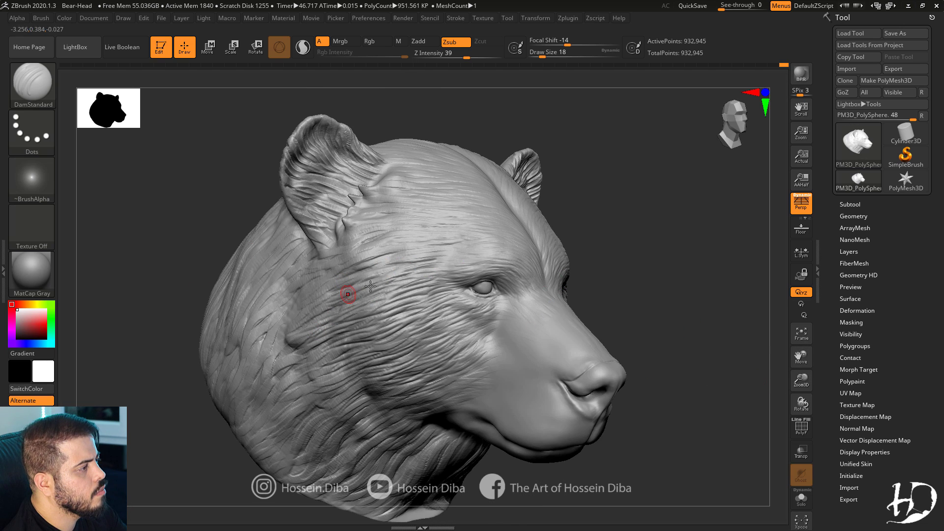
ctrl+right_drag(370, 286, 403, 280)
drag(205, 266, 394, 239)
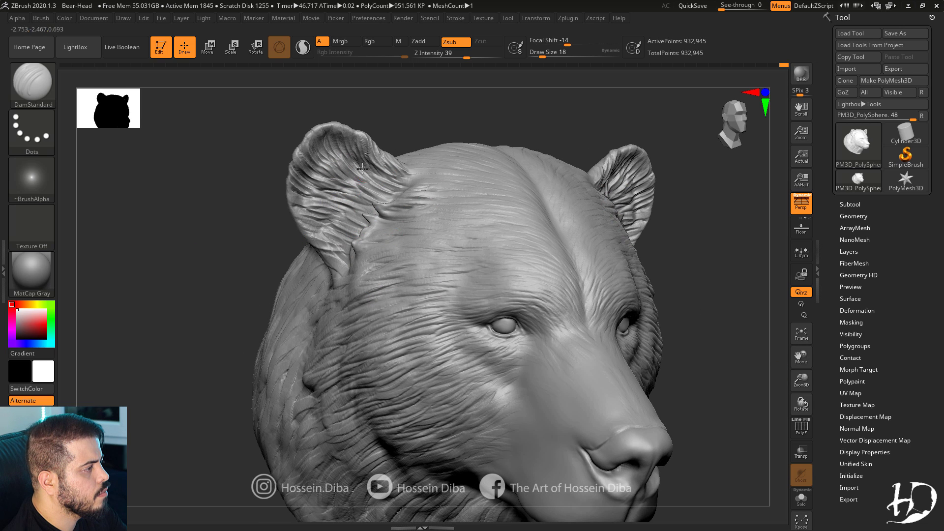
mouse_move(352, 175)
right_down()
mouse_move(305, 212)
mouse_move(327, 263)
mouse_move(242, 274)
right_up()
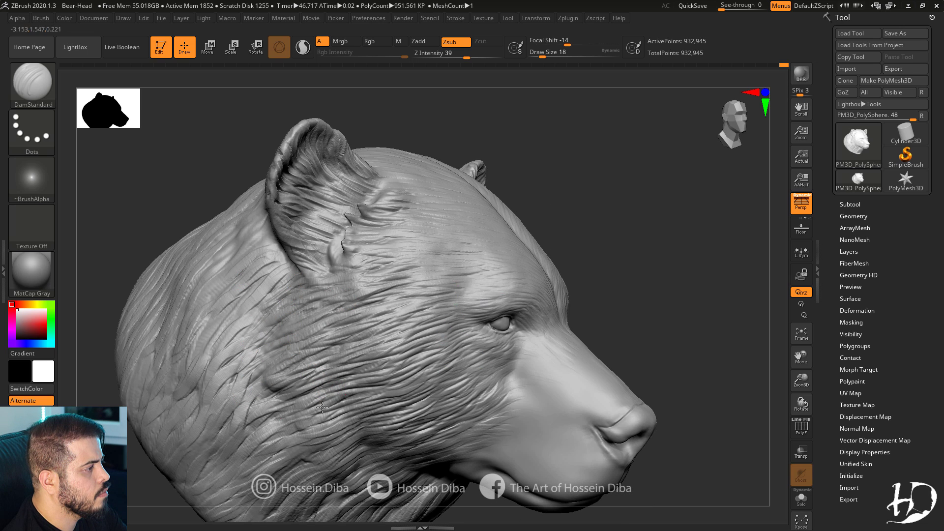
Carve DamStandard grooves between the fur clumps on the throat and lower neck.
right_drag(275, 428, 391, 360)
alt+drag(762, 328, 723, 355)
right_drag(377, 315, 416, 377)
right_drag(301, 410, 451, 372)
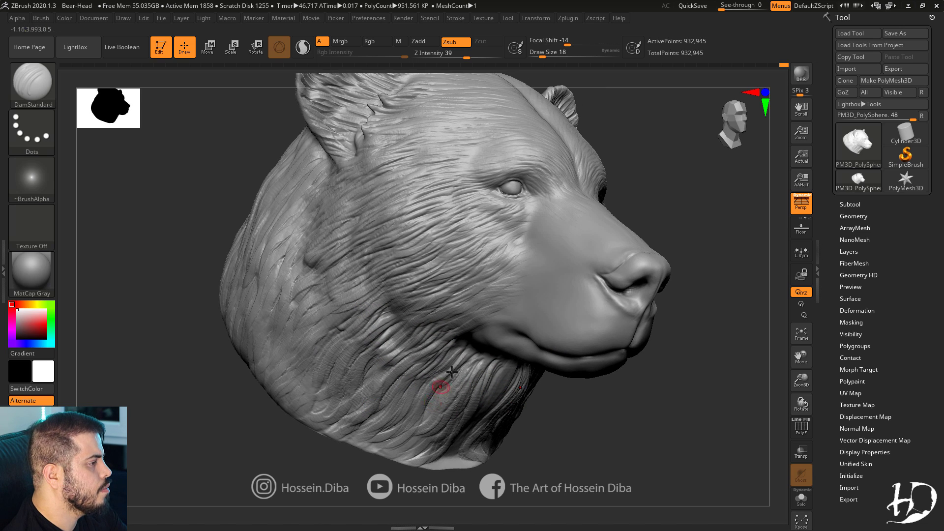
mouse_move(346, 386)
right_down()
mouse_move(149, 371)
mouse_move(677, 441)
mouse_move(375, 426)
right_up()
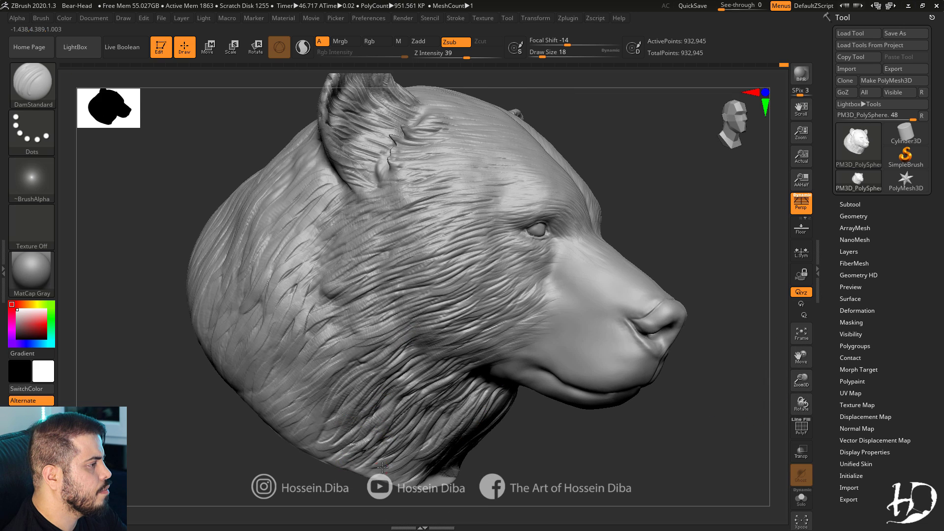
Carve DamStandard fur grooves along the side and back of the neck behind the cheek.
mouse_move(748, 369)
right_down()
mouse_move(516, 400)
mouse_move(541, 413)
right_up()
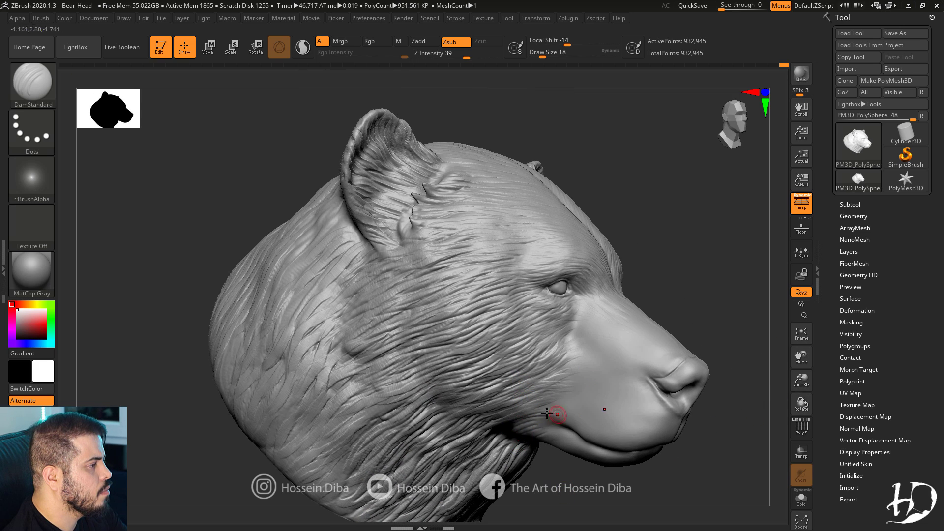
right_drag(365, 393, 349, 352)
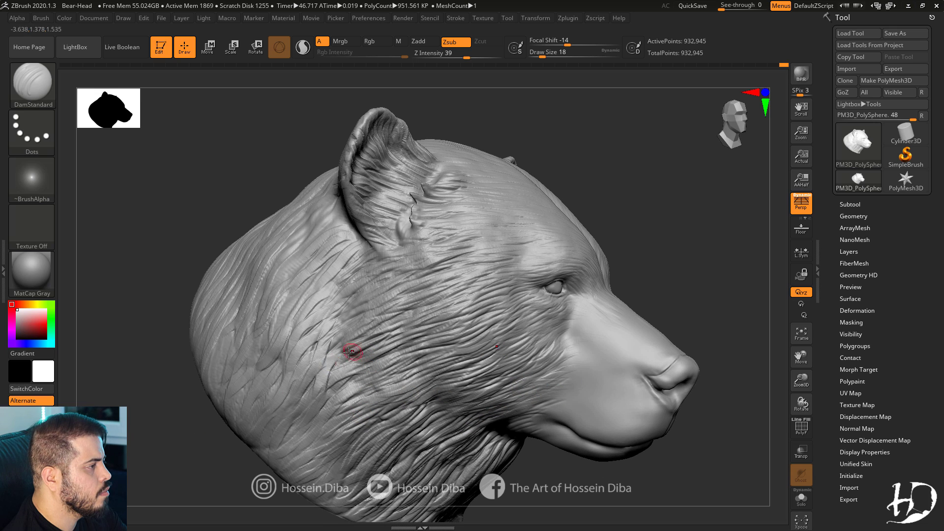
ctrl+right_drag(786, 366, 780, 315)
mouse_move(779, 314)
right_down()
mouse_move(619, 319)
mouse_move(615, 354)
right_up()
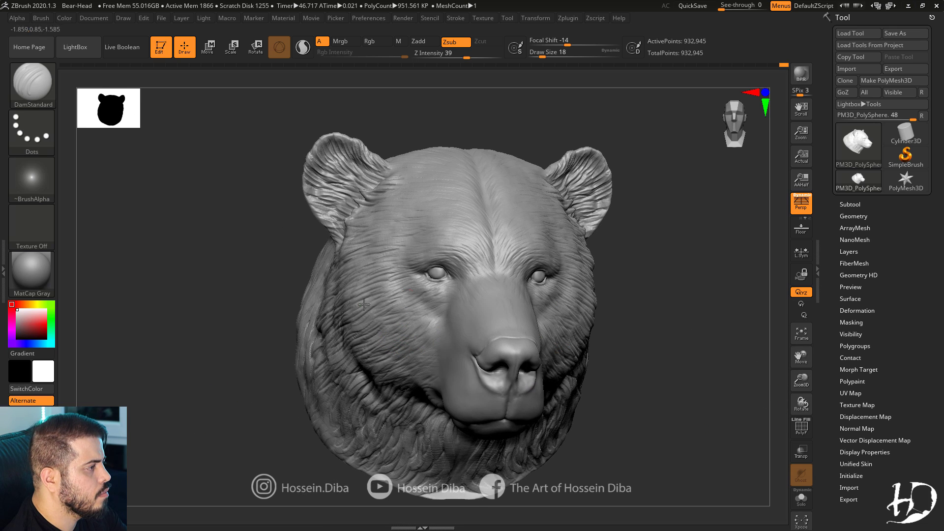
right_drag(200, 315, 379, 325)
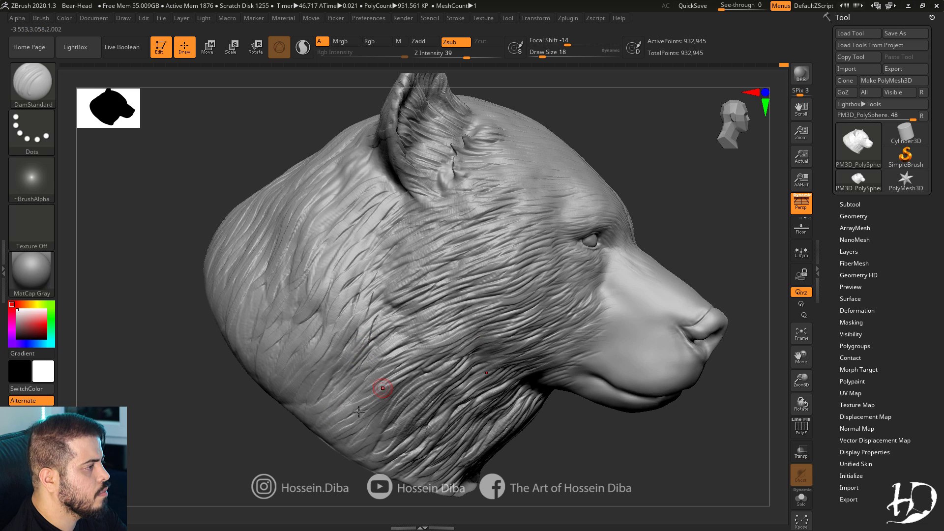
right_drag(769, 376, 413, 344)
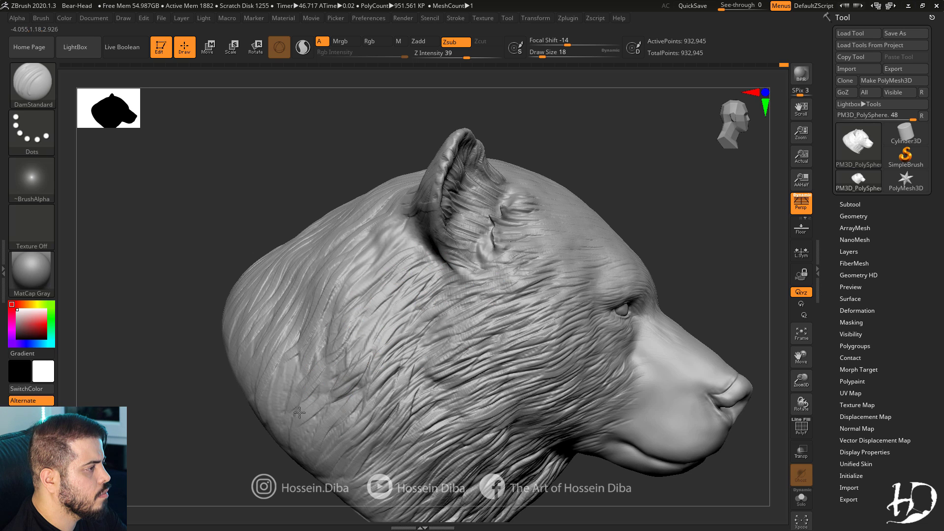
right_drag(369, 447, 415, 252)
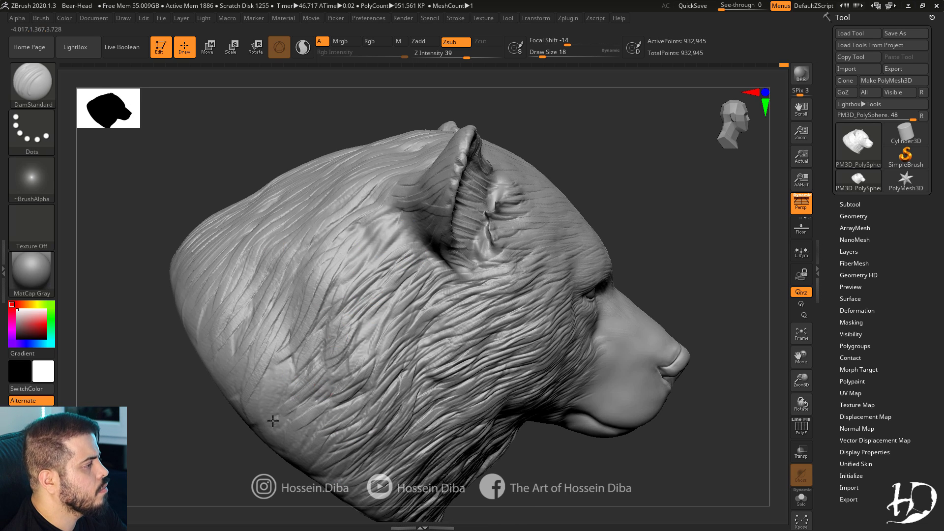
right_drag(152, 280, 504, 300)
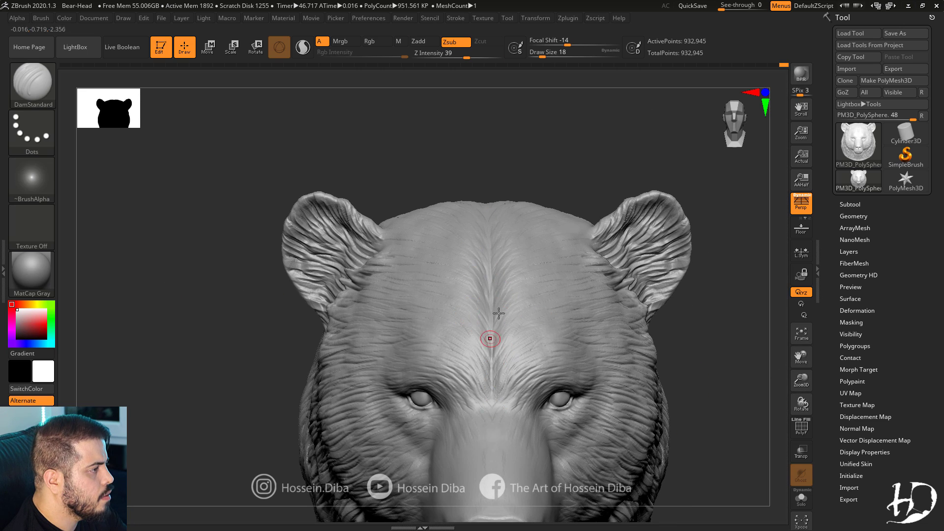
Examine the fur grooves on the face and neck from front and three-quarter views.
ctrl+right_drag(791, 390, 448, 304)
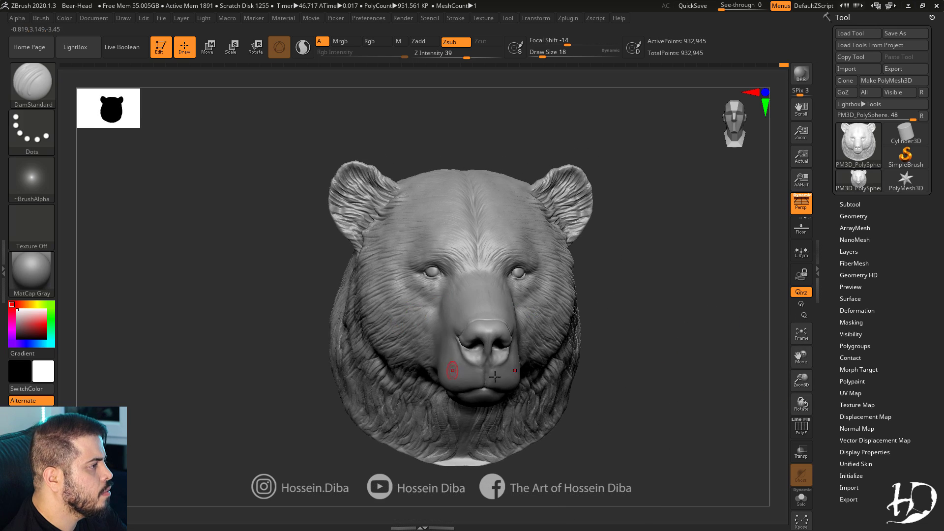
drag(268, 367, 238, 365)
drag(791, 388, 790, 418)
drag(792, 358, 772, 361)
drag(152, 351, 221, 349)
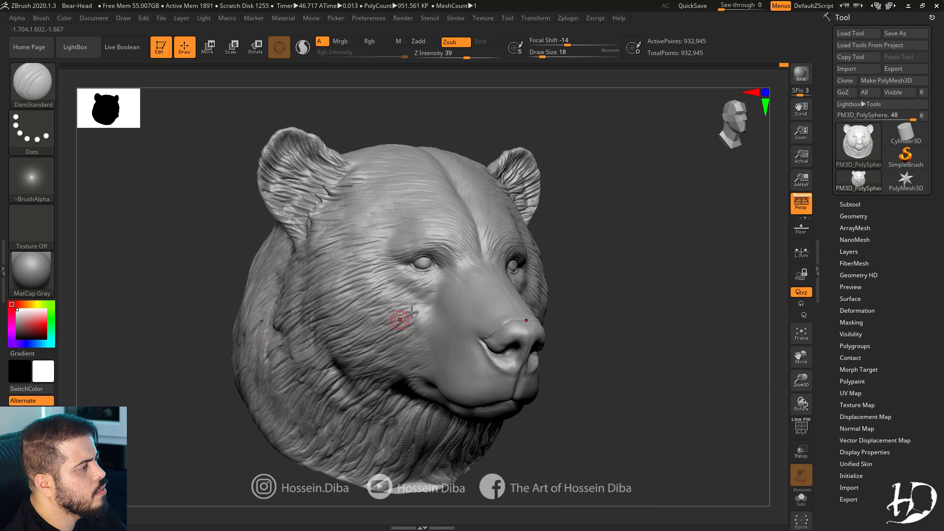
drag(640, 325, 590, 337)
drag(799, 391, 798, 368)
drag(794, 359, 782, 367)
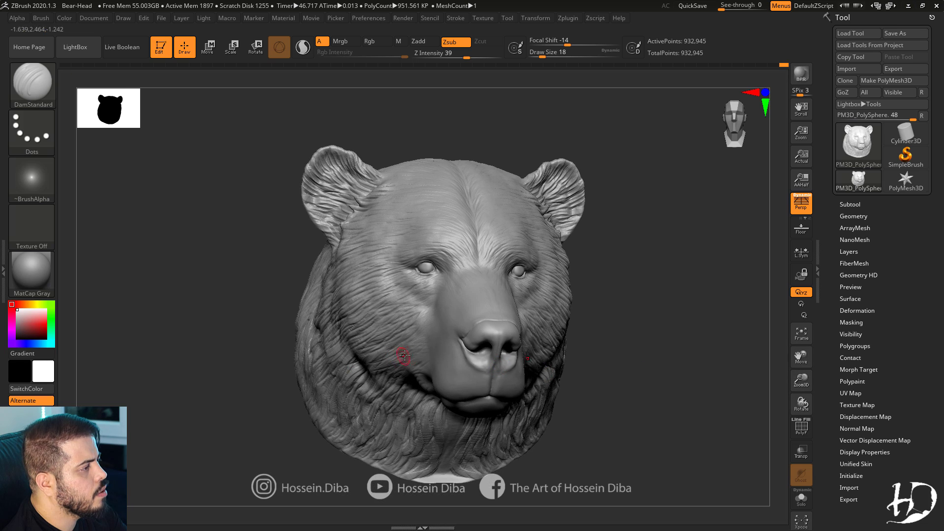
mouse_move(377, 380)
right_down()
mouse_move(378, 401)
mouse_move(362, 324)
right_up()
ctrl+right_drag(362, 325, 403, 345)
mouse_move(403, 344)
alt+right_down()
mouse_move(414, 338)
mouse_move(386, 335)
alt+right_up()
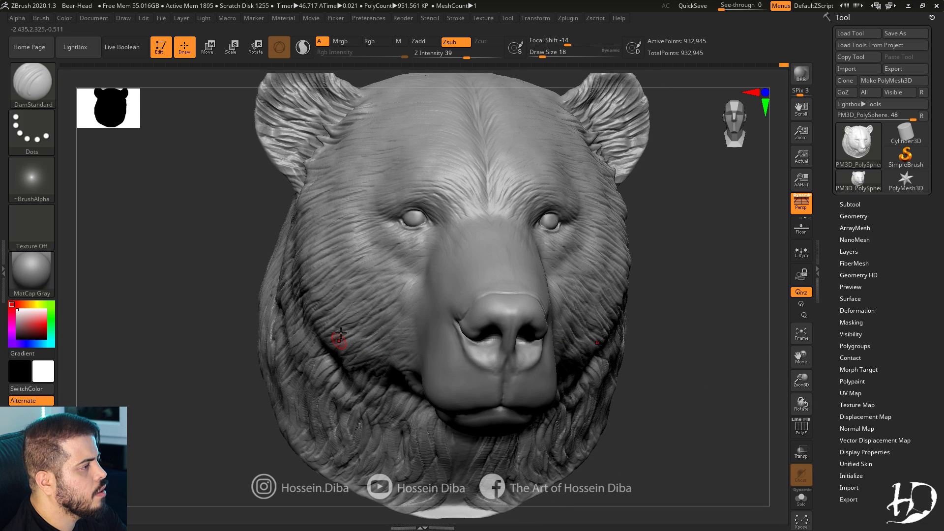
Set up the Standard brush with the DragRect stroke and a speckled alpha for skin bumps.
key(b)
key(s)
key(t)
click(43, 185)
click(38, 135)
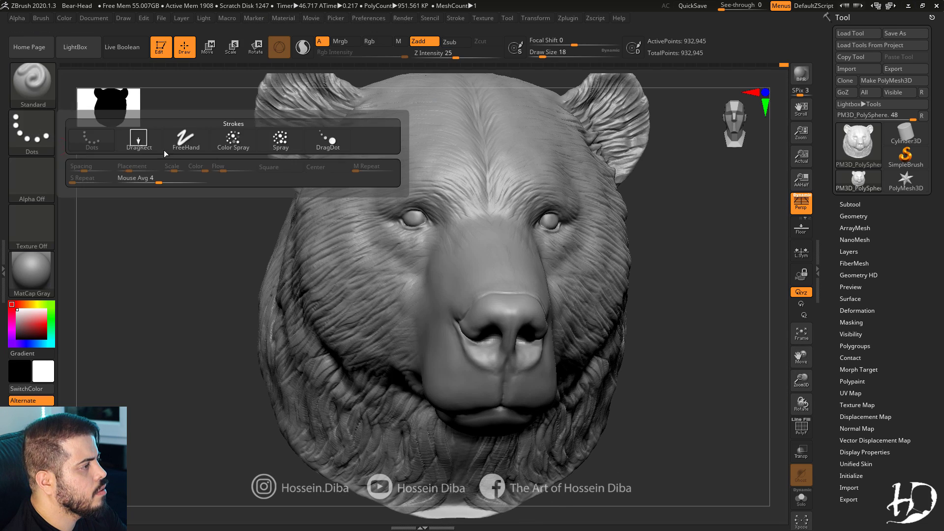
click(141, 142)
click(40, 183)
click(422, 226)
Stamp fine bumpy skin texture over the nose pad with the Standard brush at Z Intensity 15.
ctrl+right_drag(442, 256, 496, 287)
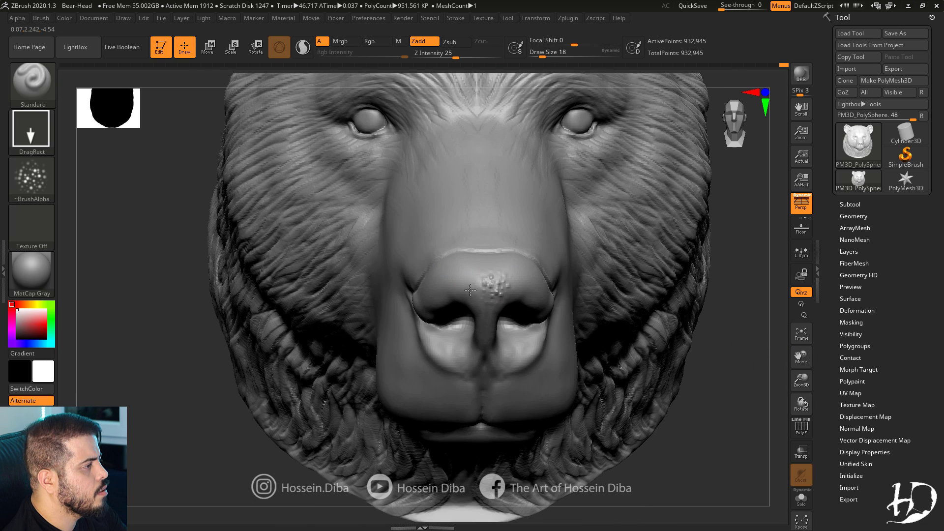
drag(452, 58, 446, 58)
drag(475, 281, 490, 289)
mouse_move(412, 310)
right_down()
mouse_move(381, 333)
mouse_move(415, 317)
right_up()
right_drag(757, 384, 698, 383)
ctrl+right_drag(698, 383, 689, 408)
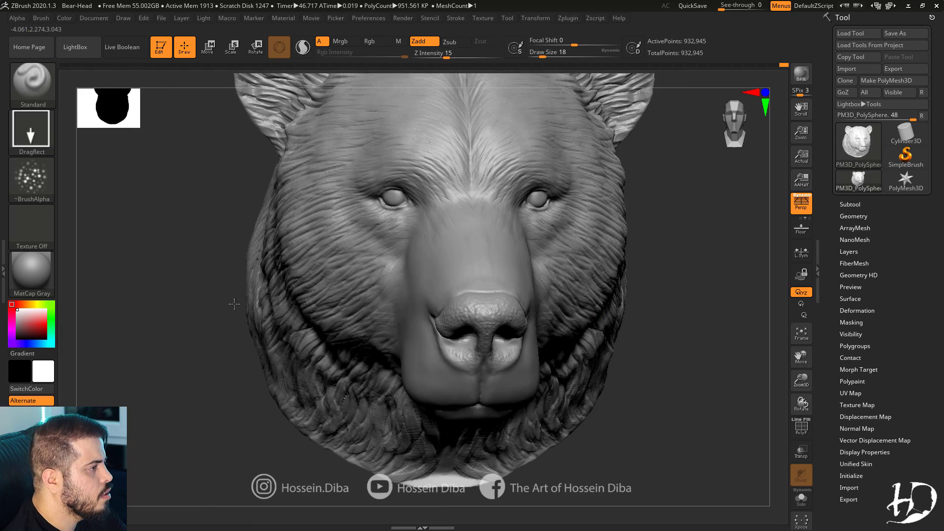
Add fine short fur grooves over the muzzle with the DamStandard brush.
right_drag(234, 304, 241, 300)
ctrl+right_drag(443, 224, 394, 256)
right_drag(393, 256, 295, 364)
mouse_move(295, 364)
right_down()
mouse_move(300, 340)
mouse_move(733, 373)
right_up()
key(b)
key(d)
key(s)
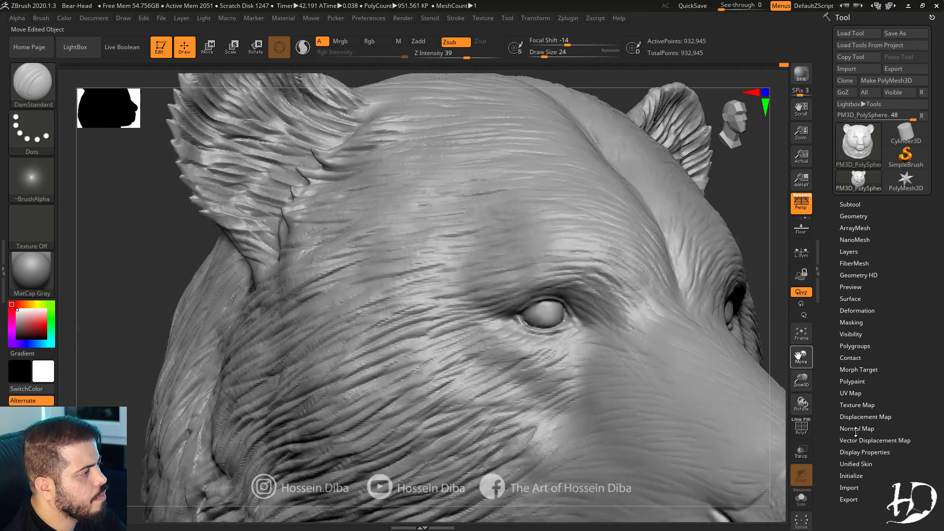
Pull pointed fur tufts out of the upper ear rim with the SnakeHook brush at draw size 24.
key(b)
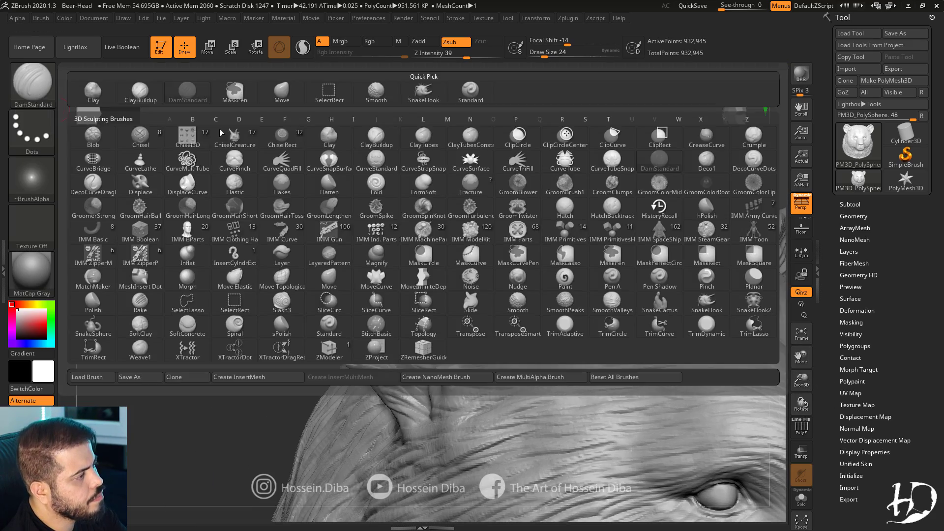
key(s)
key(h)
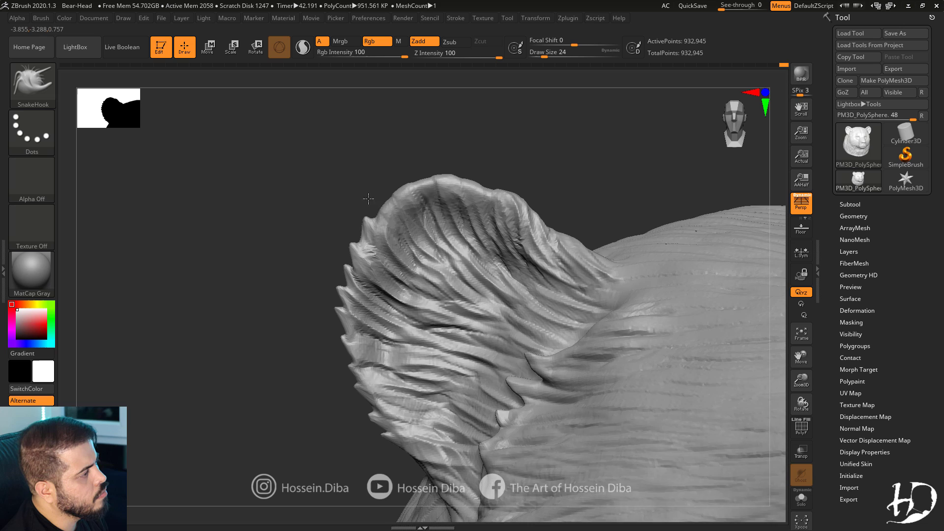
drag(369, 199, 365, 196)
mouse_move(386, 207)
mouse_down()
mouse_move(364, 181)
mouse_move(405, 182)
mouse_up()
click(444, 200)
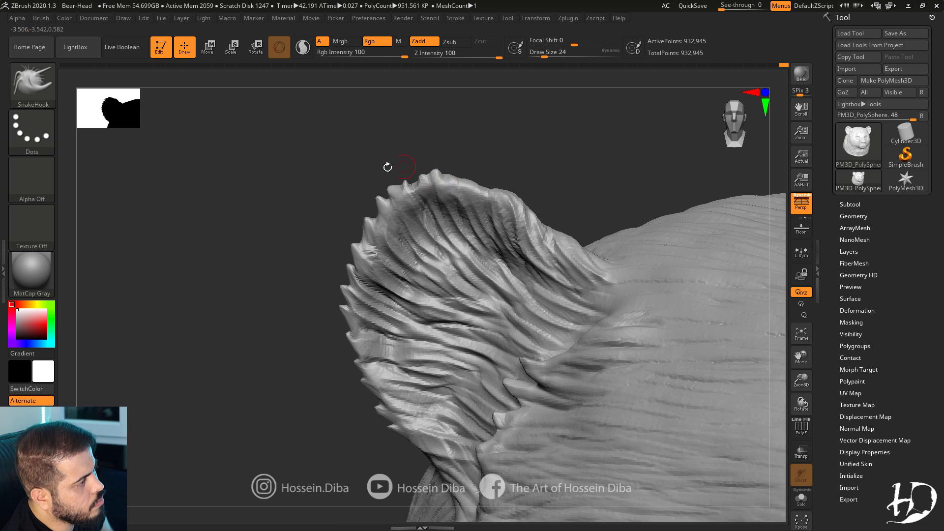
Extend the SnakeHook fur tufts down the inner edge of the ear toward the top of the head.
alt+drag(778, 389, 674, 409)
mouse_move(307, 385)
mouse_down()
mouse_move(689, 384)
mouse_move(581, 384)
mouse_up()
alt+drag(207, 276, 280, 295)
drag(443, 289, 445, 298)
drag(413, 285, 404, 299)
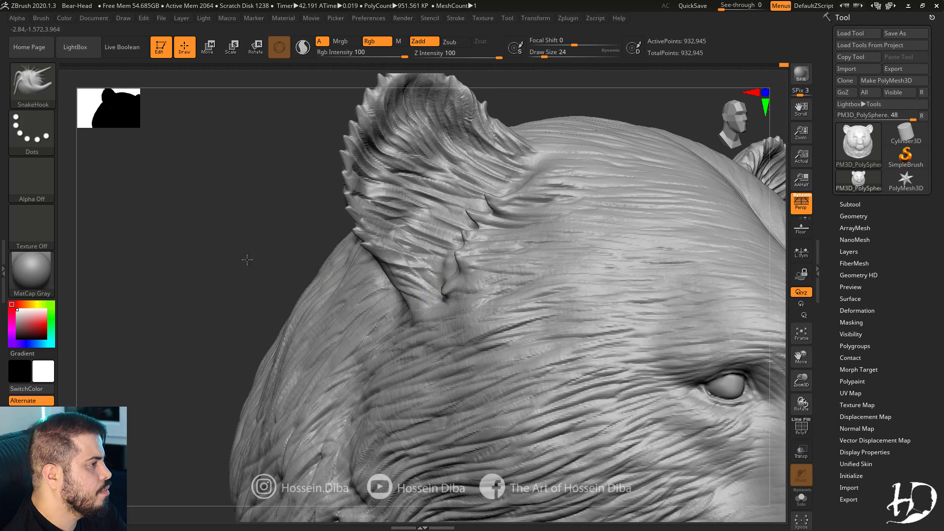
drag(247, 260, 201, 257)
drag(533, 183, 523, 174)
Pull the first pointed fur tufts out of the lower cheek with SnakeHook, reducing the draw size to 20.
alt+drag(782, 382, 688, 389)
mouse_move(688, 388)
mouse_down()
mouse_move(255, 317)
mouse_move(759, 386)
mouse_move(766, 424)
mouse_up()
drag(458, 336, 441, 348)
drag(261, 384, 355, 380)
drag(463, 340, 445, 348)
drag(197, 413, 111, 418)
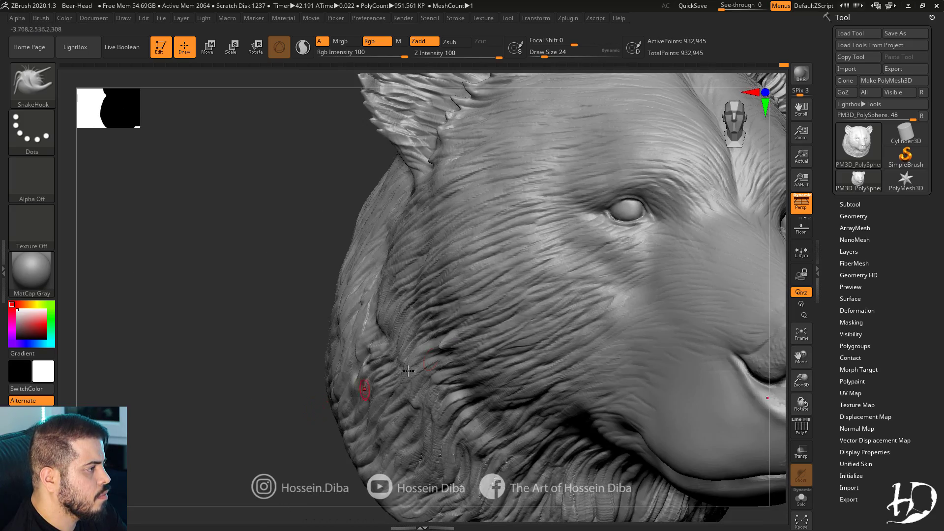
mouse_move(802, 383)
mouse_down()
mouse_move(211, 352)
mouse_move(723, 354)
mouse_move(411, 270)
mouse_move(400, 277)
mouse_up()
mouse_move(804, 384)
mouse_down()
mouse_move(733, 353)
mouse_move(708, 355)
mouse_up()
mouse_move(808, 386)
mouse_down()
mouse_move(807, 418)
mouse_move(787, 327)
mouse_move(299, 326)
mouse_move(804, 423)
mouse_up()
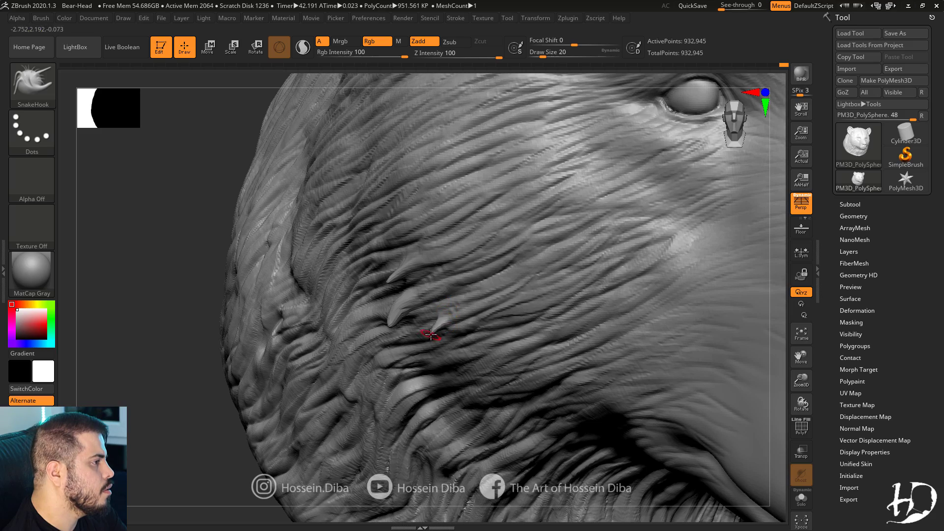
drag(187, 332, 364, 332)
drag(718, 511, 644, 492)
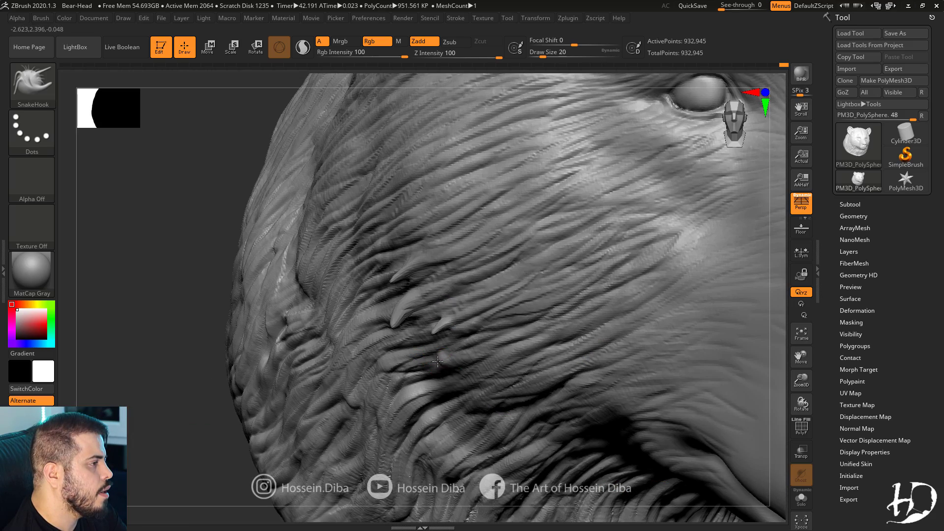
Add more SnakeHook tufts below and above the existing ones on the cheek, using draw size 24.
drag(802, 382, 754, 341)
mouse_move(653, 444)
mouse_down()
mouse_move(700, 440)
mouse_move(681, 439)
mouse_up()
drag(801, 383, 838, 423)
drag(230, 349, 248, 314)
drag(801, 382, 832, 415)
drag(246, 320, 354, 322)
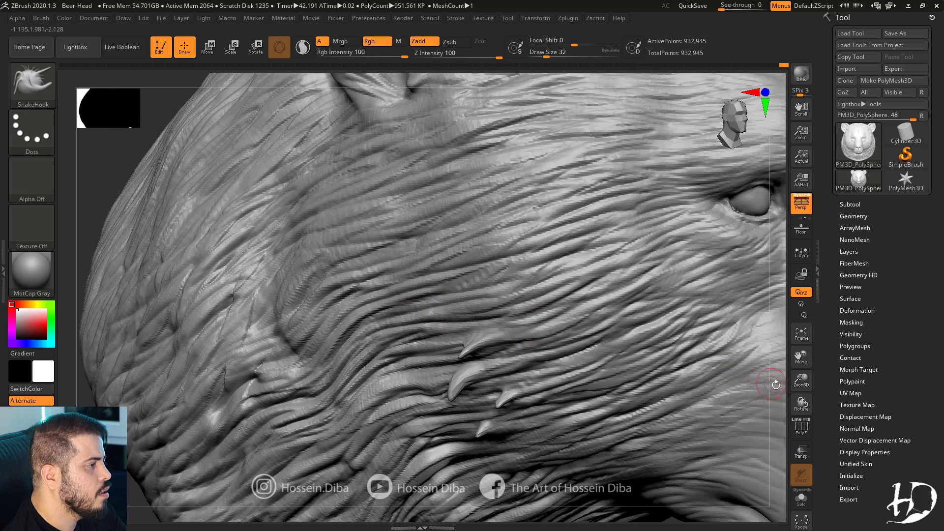
drag(775, 384, 746, 359)
key(bracketleft)
drag(440, 311, 414, 322)
drag(131, 311, 197, 309)
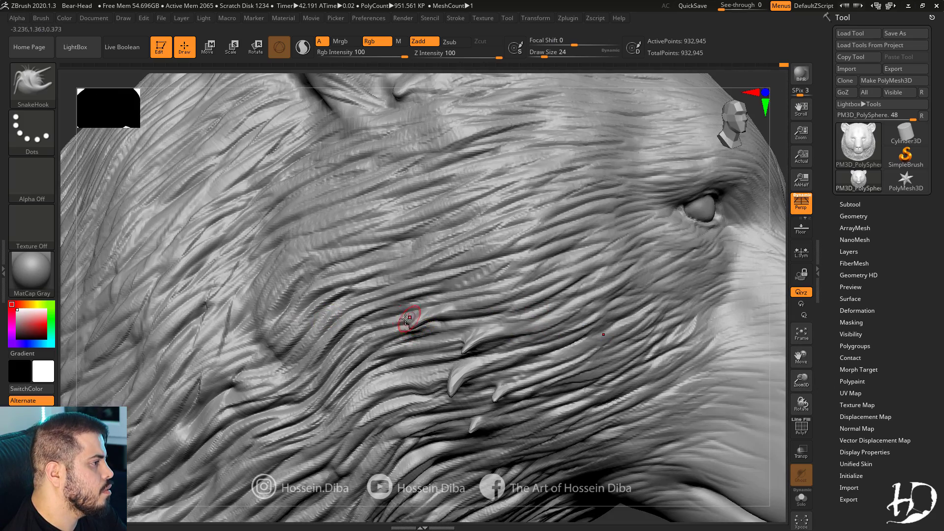
Pull a SnakeHook fur tuft out of the opposite lower cheek, just above the jaw.
key(f)
drag(744, 310, 654, 315)
mouse_move(267, 349)
alt+mouse_down()
mouse_move(329, 320)
mouse_move(376, 318)
alt+mouse_up()
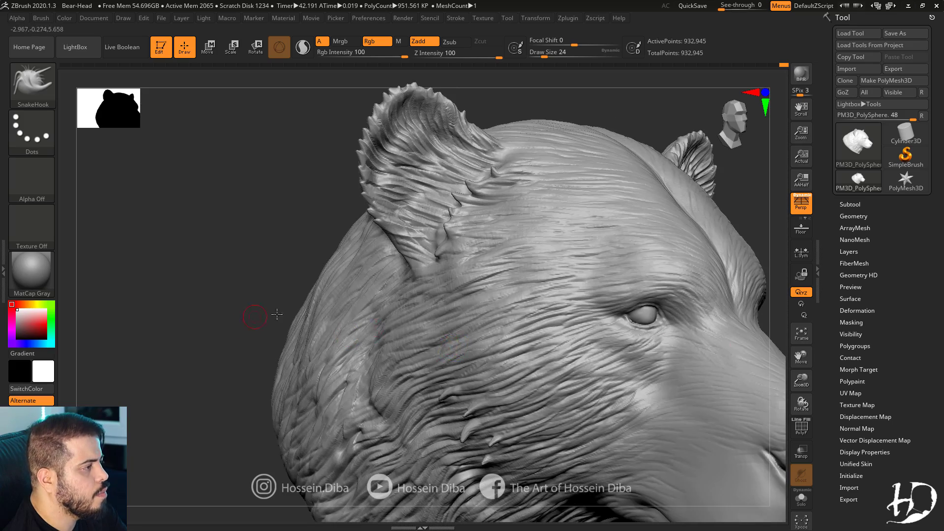
drag(277, 314, 476, 325)
mouse_move(778, 402)
alt+mouse_down()
mouse_move(710, 362)
mouse_move(717, 327)
mouse_move(738, 325)
alt+mouse_up()
key(f)
mouse_move(654, 409)
mouse_down()
mouse_move(683, 377)
mouse_move(676, 387)
mouse_move(749, 379)
mouse_move(470, 410)
mouse_move(488, 347)
mouse_up()
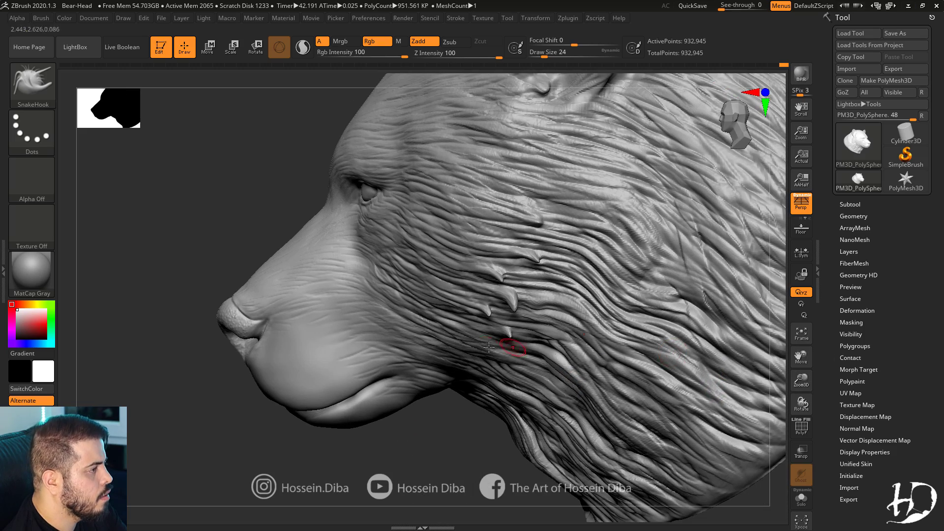
drag(434, 422, 492, 342)
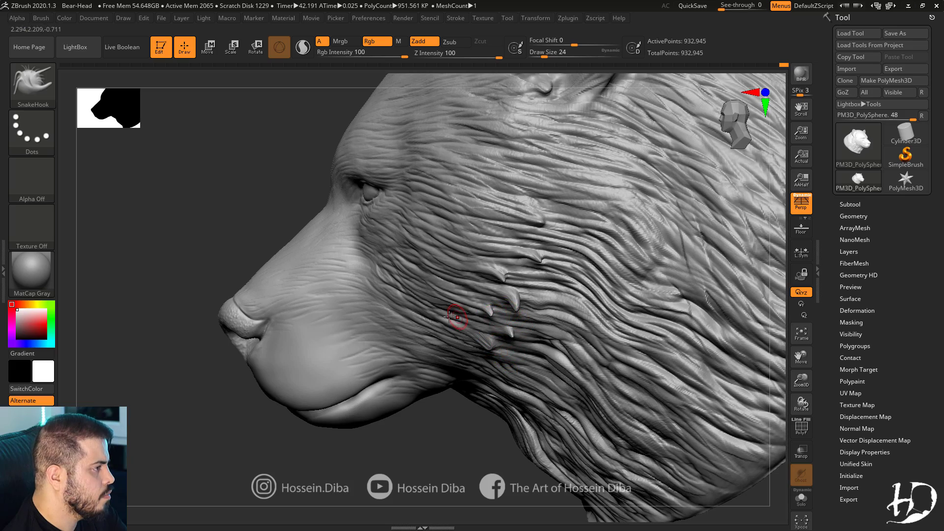
Pull another cheek tuft closer to the muzzle with SnakeHook and smooth the fur around it.
drag(451, 317, 441, 329)
alt+drag(754, 440, 756, 472)
drag(432, 337, 449, 338)
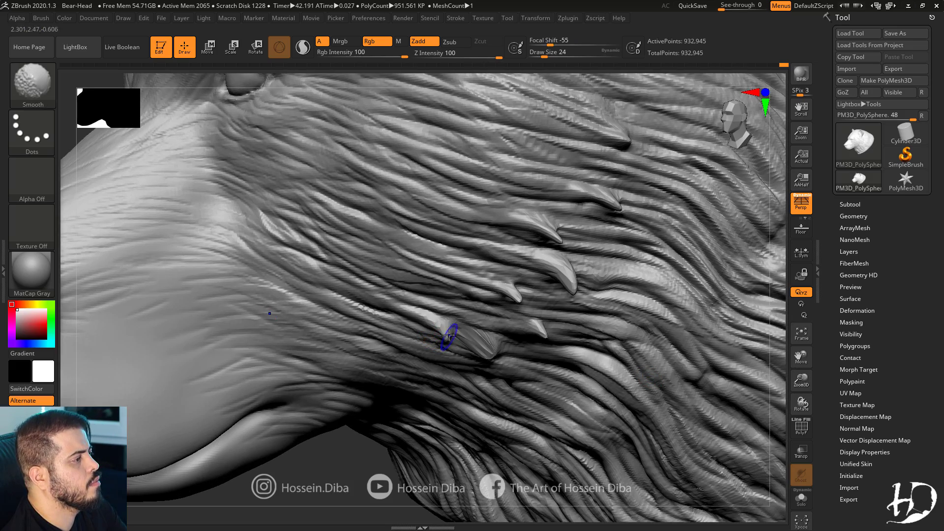
alt+drag(698, 443, 692, 398)
alt+drag(756, 369, 451, 299)
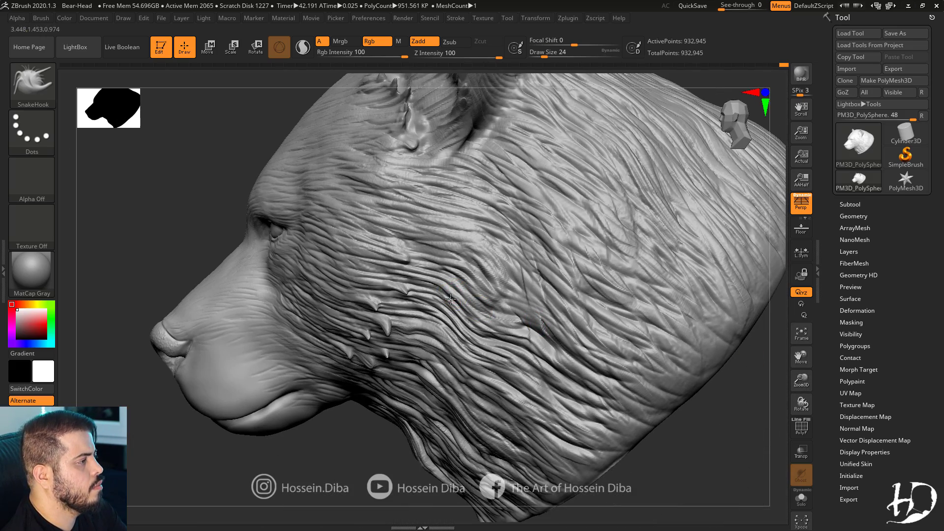
Pull a row of hanging pointed fur tufts out of the throat below the chin with SnakeHook.
mouse_move(390, 432)
mouse_down()
mouse_move(408, 458)
mouse_move(645, 417)
mouse_move(640, 345)
mouse_up()
drag(580, 472, 630, 472)
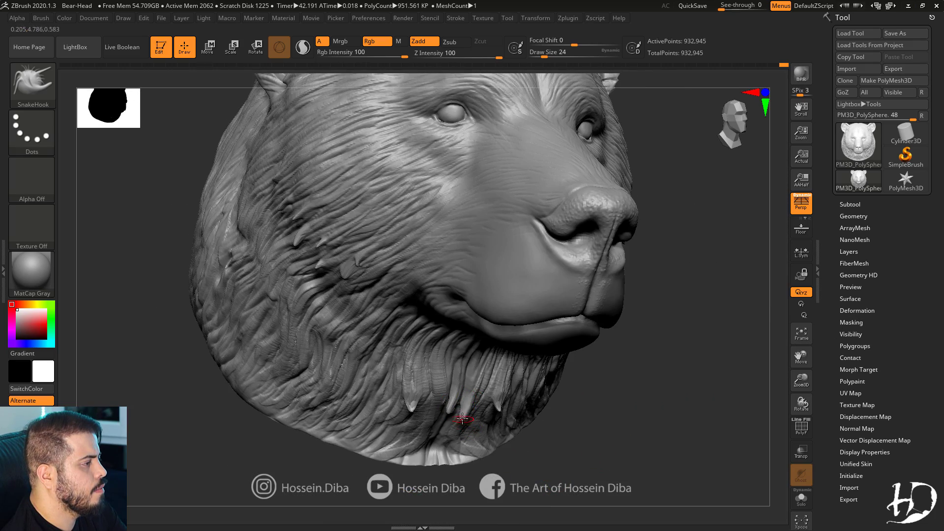
drag(463, 419, 430, 410)
key(f)
shift+drag(669, 362, 652, 374)
alt+drag(652, 374, 524, 417)
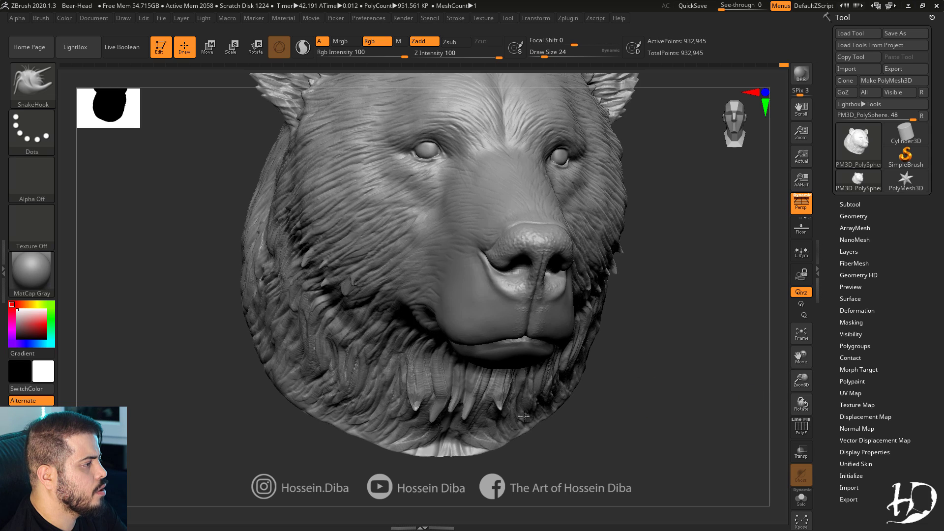
key(f)
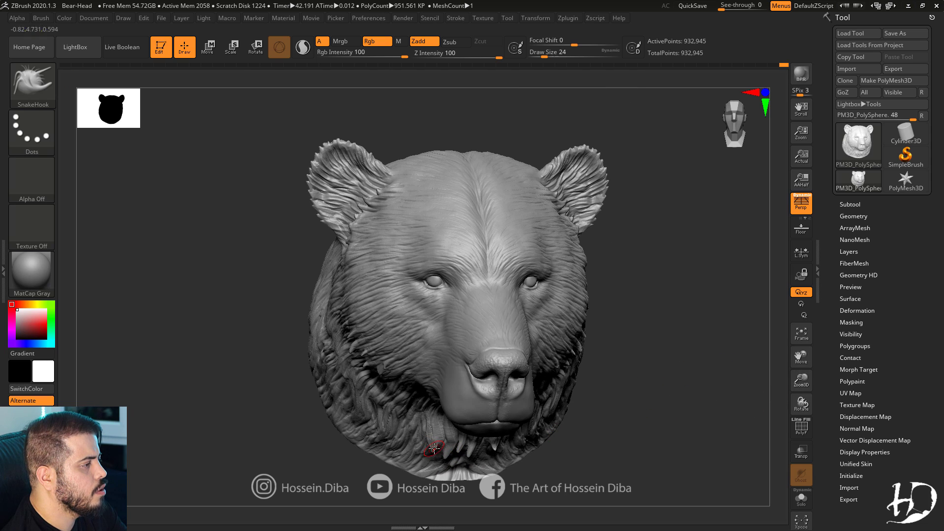
Shape the throat tufts and pull the fur at the neck's lower edge down with SnakeHook at draw size 48.
drag(640, 443, 607, 440)
drag(445, 435, 446, 443)
drag(597, 457, 632, 479)
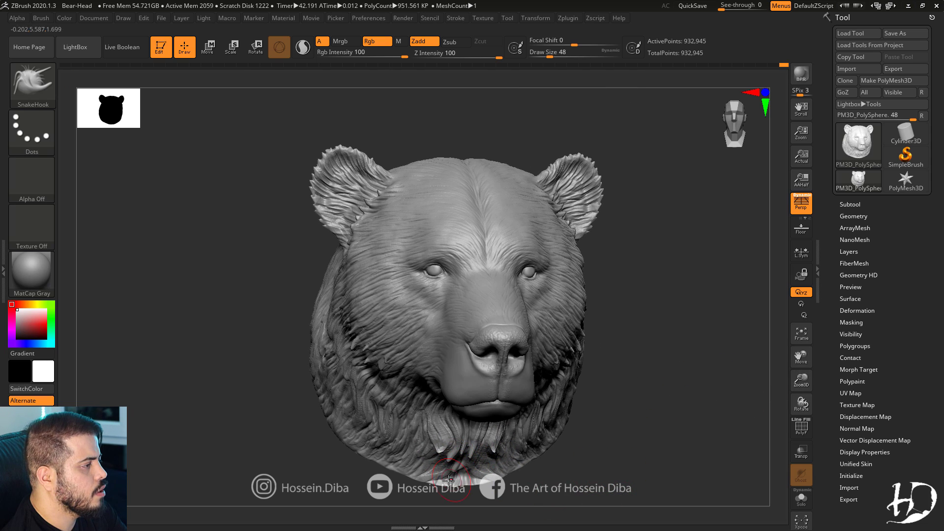
drag(450, 474, 448, 481)
Pull small fur tufts out of the side of the neck behind the jaw with SnakeHook at draw size 14.
drag(728, 394, 510, 362)
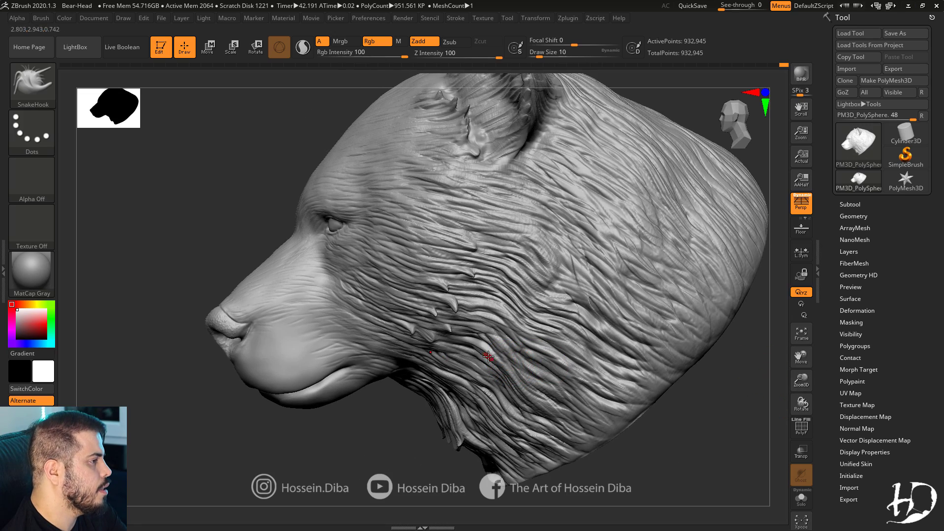
mouse_move(433, 431)
mouse_down()
mouse_move(468, 422)
mouse_move(463, 516)
mouse_up()
mouse_move(775, 484)
alt+mouse_down()
mouse_move(742, 402)
mouse_move(556, 351)
mouse_move(533, 396)
alt+mouse_up()
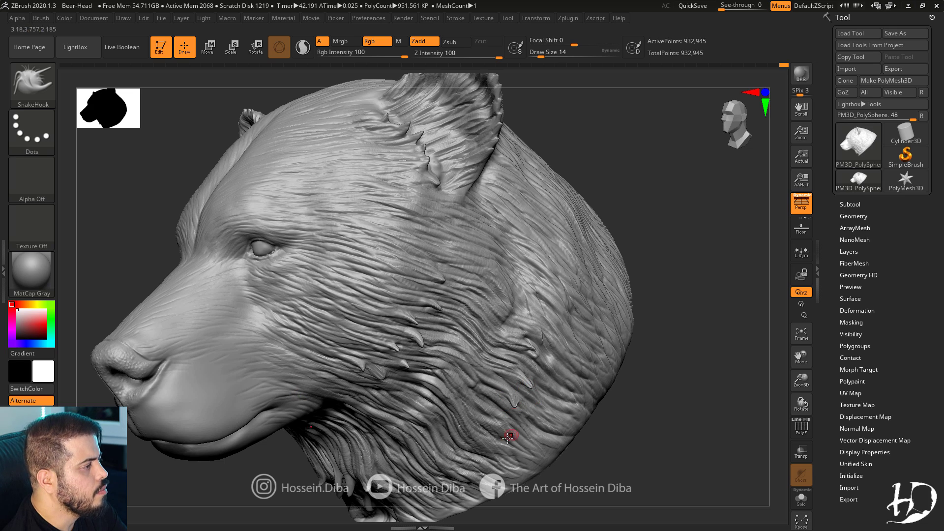
Pull out a fur tuft on the side of the bear's neck with the SnakeHook brush.
drag(635, 453, 571, 450)
drag(492, 446, 503, 457)
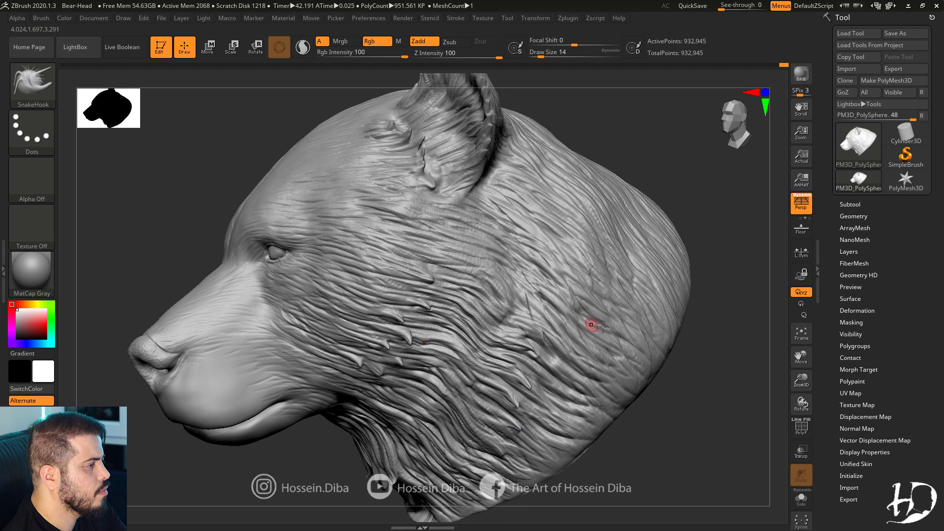
mouse_move(598, 417)
right_down()
mouse_move(670, 453)
mouse_move(666, 426)
mouse_move(713, 402)
mouse_move(631, 393)
right_up()
Set the colour to light grey (RGB 210, 210, 210) and fill the whole bear head with it.
click(18, 315)
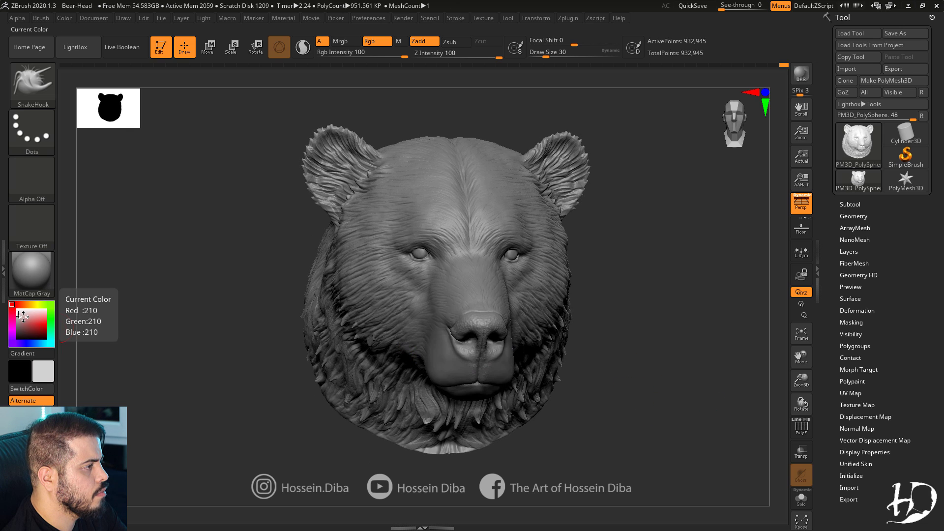
key(f)
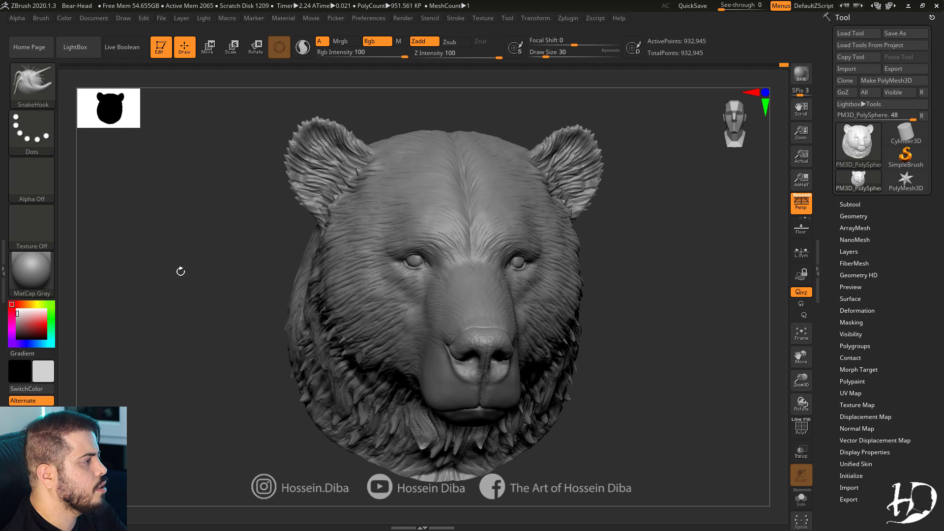
click(65, 18)
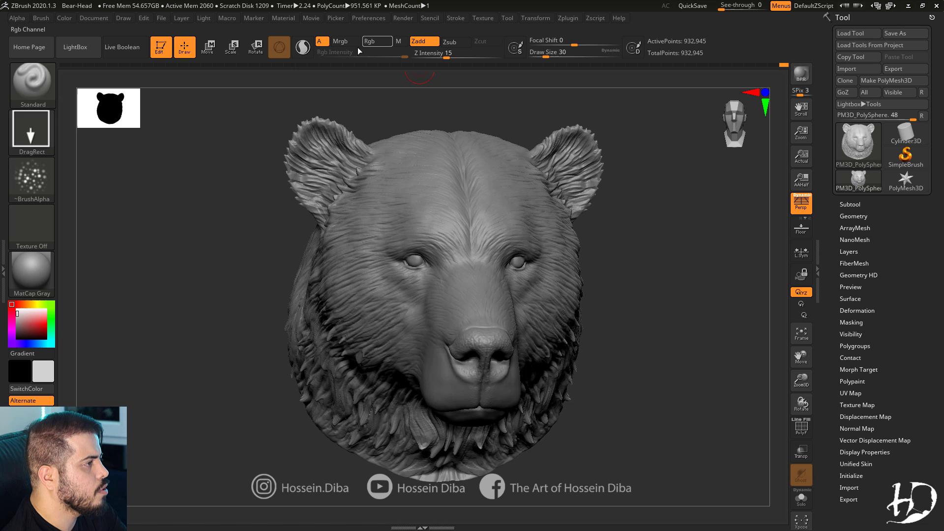
Select the Standard brush with Dots stroke and no alpha, set to paint Rgb only with Zadd off.
key(b)
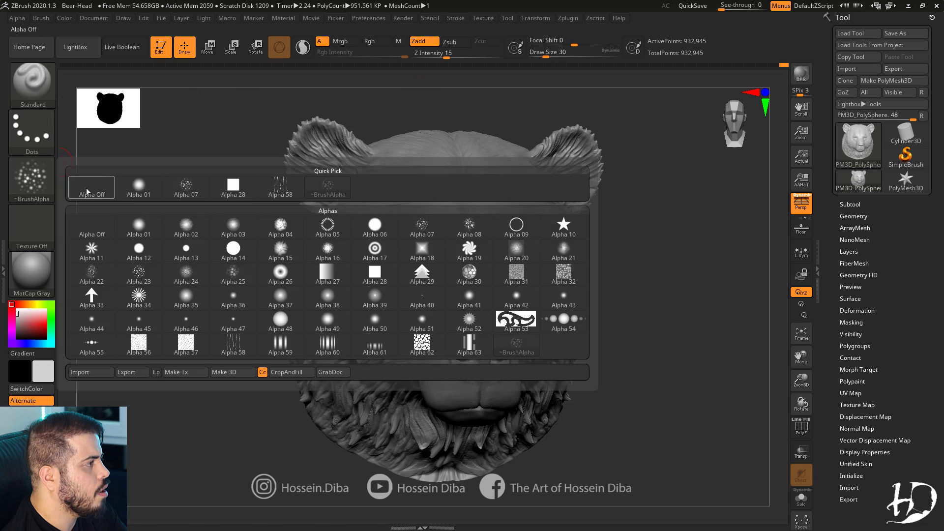
key(s)
key(t)
click(369, 41)
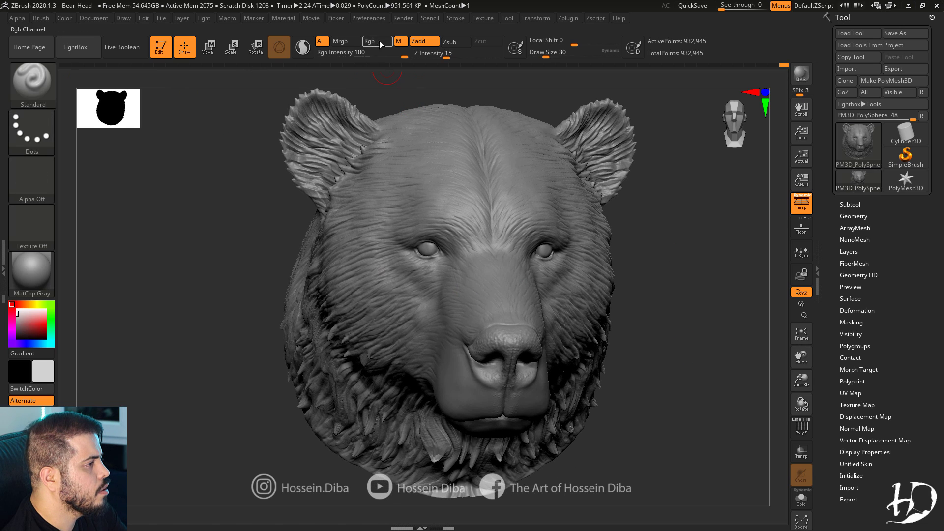
click(418, 42)
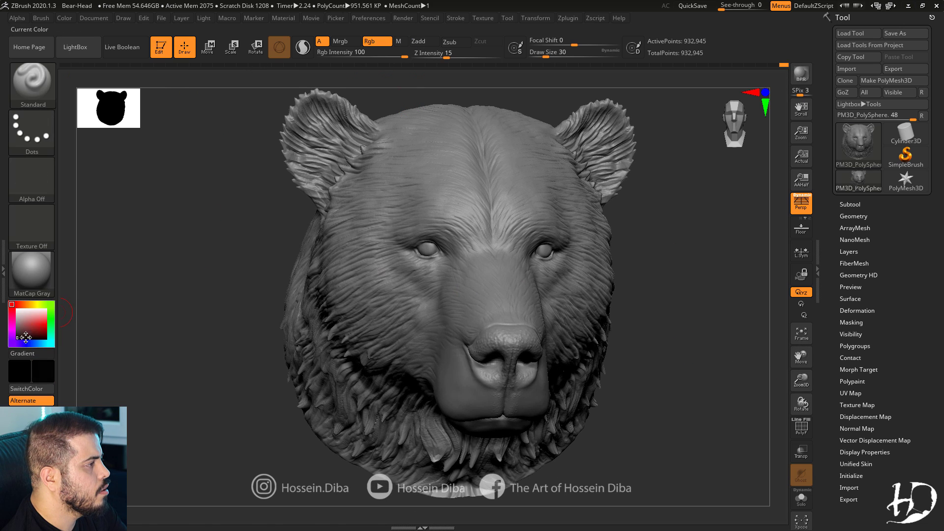
Paint the area around the eyes and the nose and nostrils black with a brush of size 58.
click(17, 338)
key(bracketright)
key(bracketright)
drag(428, 255, 434, 267)
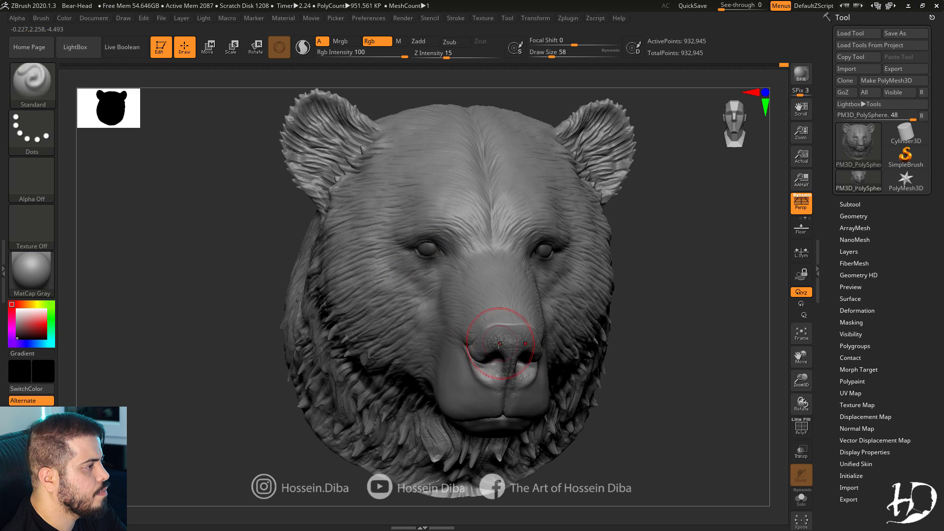
drag(481, 370, 488, 374)
right_drag(478, 357, 458, 358)
mouse_move(484, 365)
mouse_down()
mouse_move(493, 372)
mouse_move(487, 363)
mouse_up()
mouse_move(492, 366)
ctrl+right_down()
mouse_move(503, 352)
mouse_move(472, 354)
ctrl+right_up()
right_drag(472, 395, 459, 360)
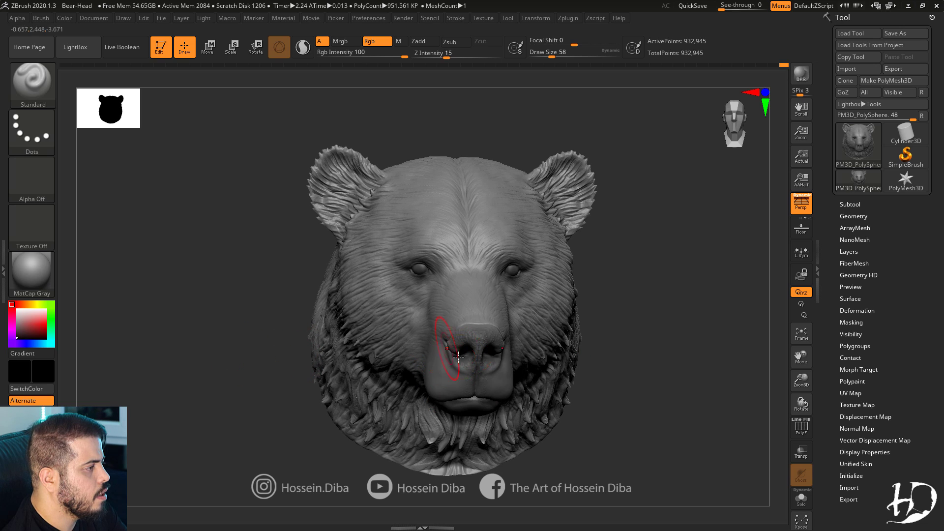
Reduce the brush size to 14 and darken the eyes and their rims with black.
right_drag(261, 334, 290, 353)
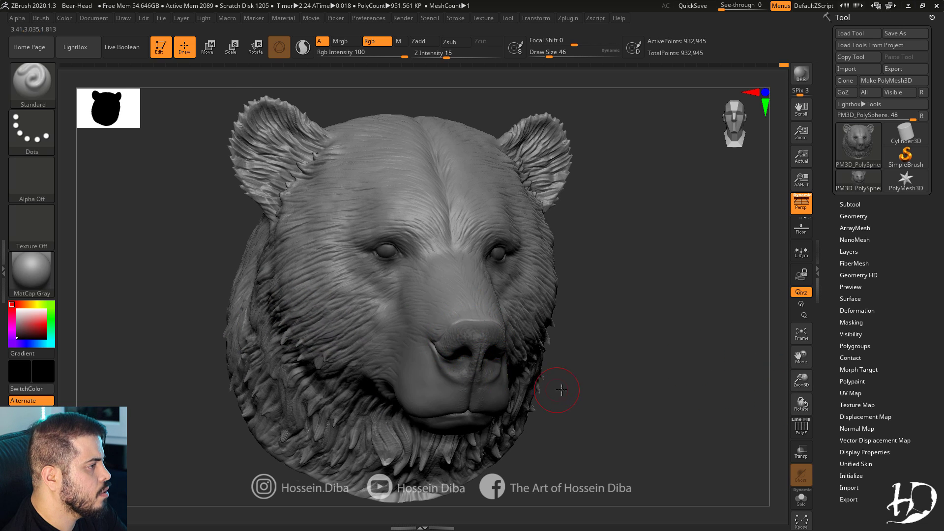
mouse_move(562, 390)
right_down()
mouse_move(552, 385)
mouse_move(574, 388)
mouse_move(599, 373)
right_up()
key(bracketleft)
key(bracketleft)
key(bracketleft)
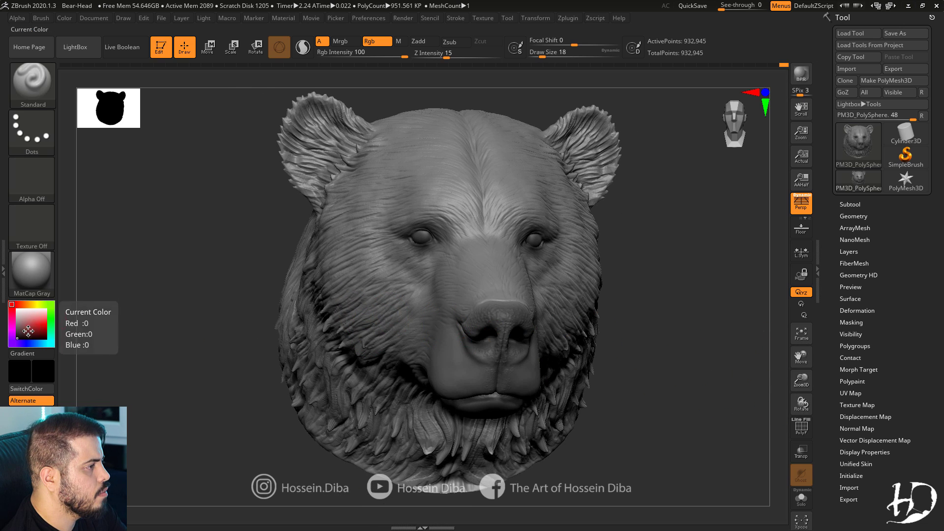
key([)
key([)
drag(660, 399, 522, 388)
drag(321, 338, 423, 339)
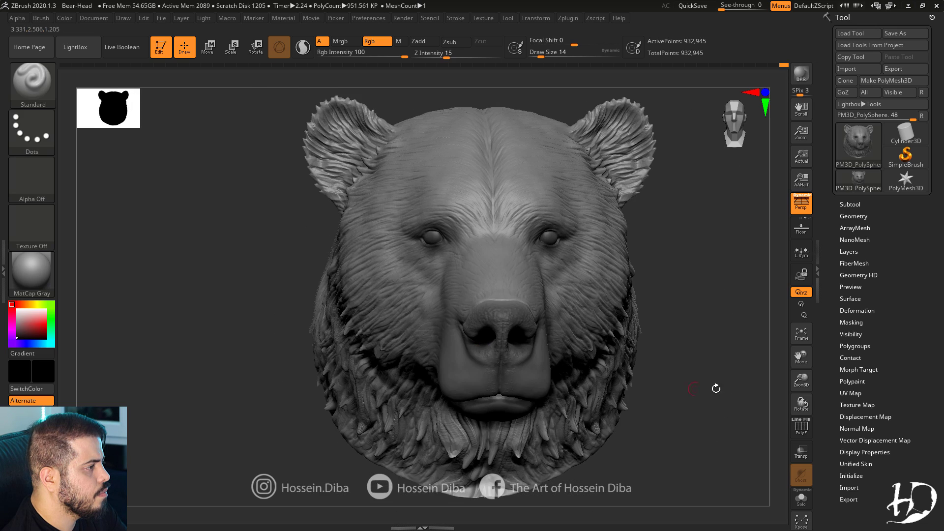
alt+drag(715, 388, 713, 443)
drag(260, 263, 315, 265)
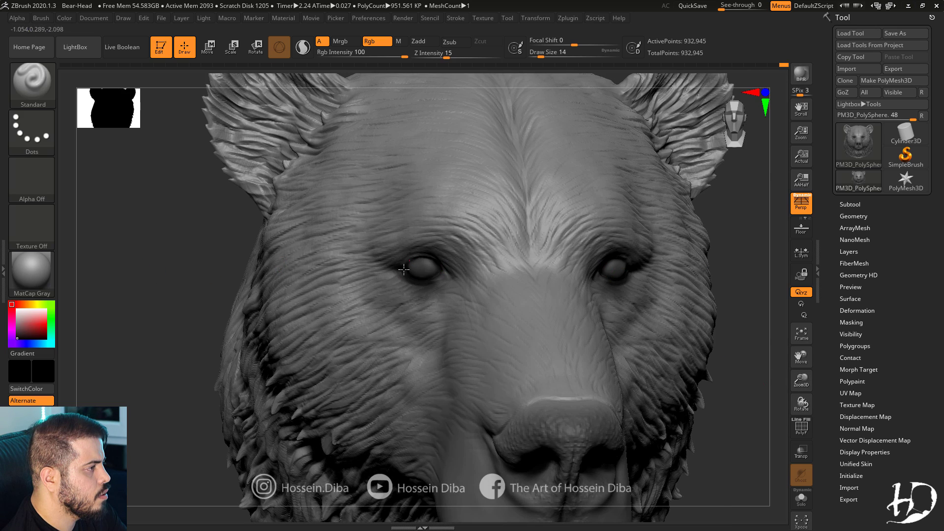
Darken the centre line of the forehead and the ear area with black at brush size 62.
alt+drag(770, 373, 648, 363)
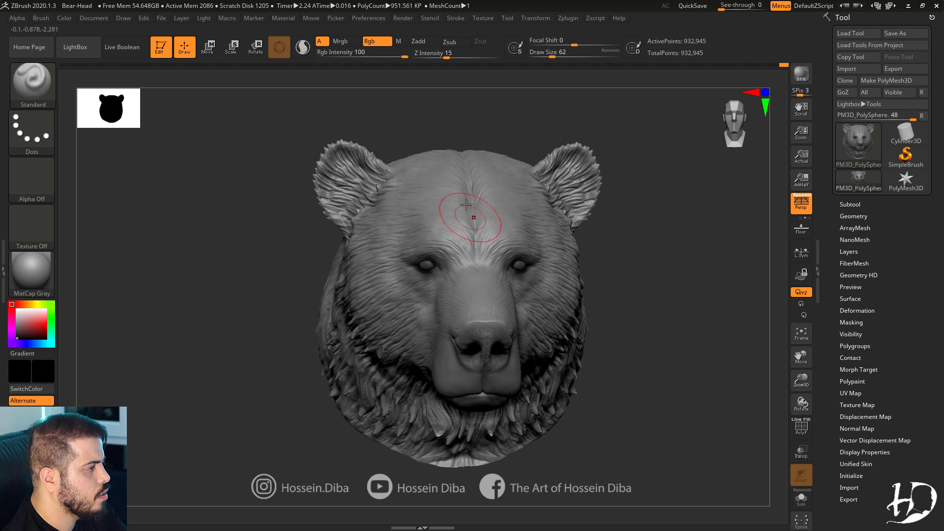
drag(300, 247, 307, 246)
drag(350, 173, 321, 181)
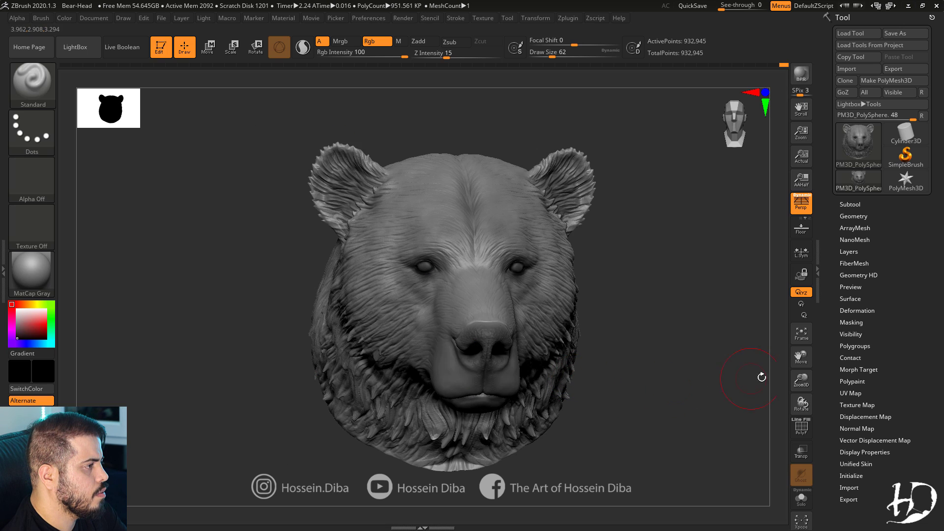
alt+drag(761, 376, 105, 344)
Paint the eyeballs white with a smaller brush, down to size 34.
key(bracketleft)
click(391, 291)
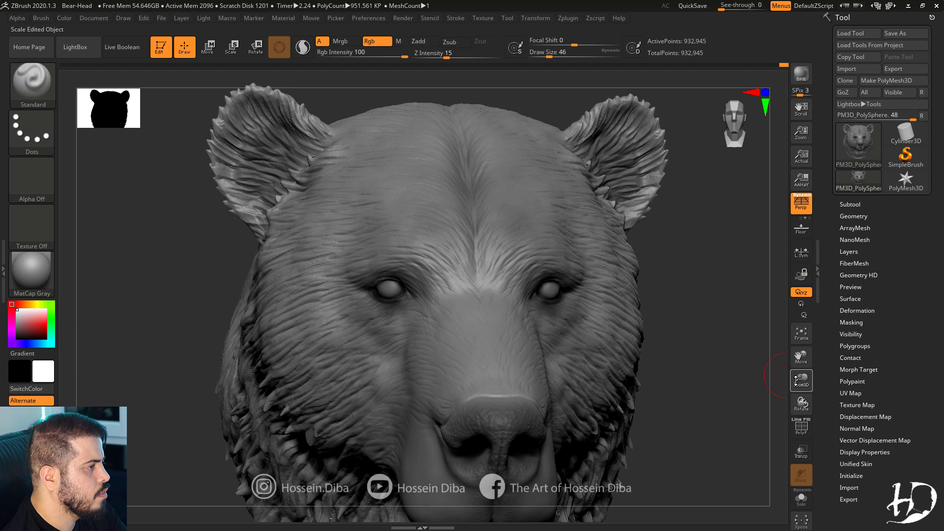
mouse_move(801, 381)
mouse_down()
mouse_move(805, 372)
mouse_move(640, 340)
mouse_up()
key(bracketleft)
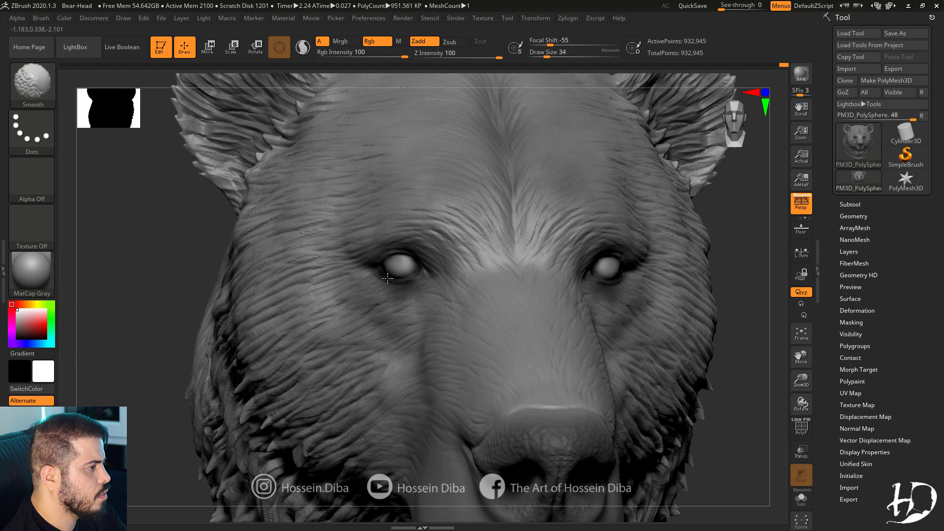
drag(801, 381, 793, 355)
shift+drag(710, 331, 653, 366)
mouse_move(801, 380)
mouse_down()
mouse_move(812, 359)
mouse_move(824, 363)
mouse_up()
Repaint the eyeballs mid grey with a brush of size 26.
click(17, 325)
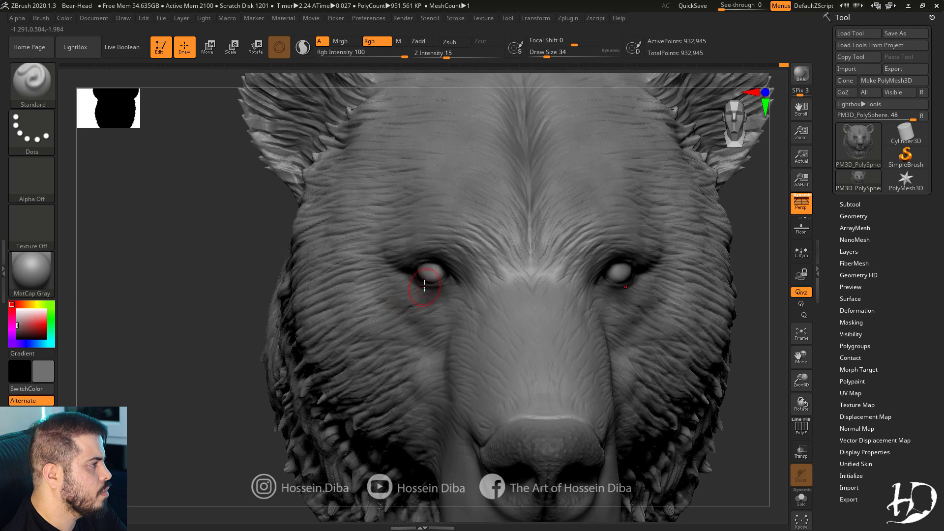
key(bracketleft)
drag(426, 273, 435, 275)
drag(708, 355, 737, 362)
drag(801, 381, 797, 357)
drag(801, 357, 782, 346)
drag(636, 340, 667, 364)
Apply the ToyPlastic material to the eyeballs by painting with only the material channel (M) active.
drag(800, 387, 804, 418)
click(32, 273)
click(374, 435)
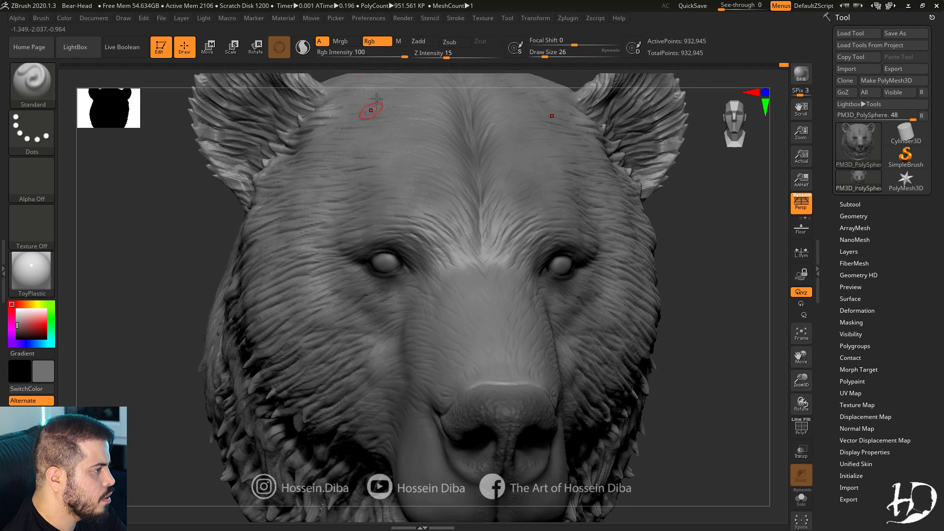
click(400, 42)
drag(800, 381, 803, 428)
mouse_move(384, 259)
mouse_down()
mouse_move(359, 243)
mouse_move(389, 260)
mouse_up()
key(f)
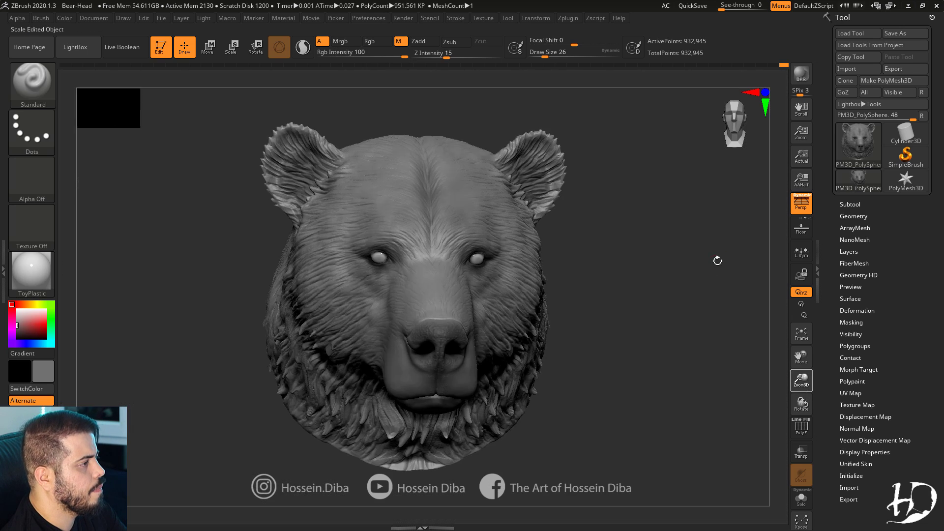
Return the brush to Rgb painting and colour the eyeballs dark grey.
click(375, 42)
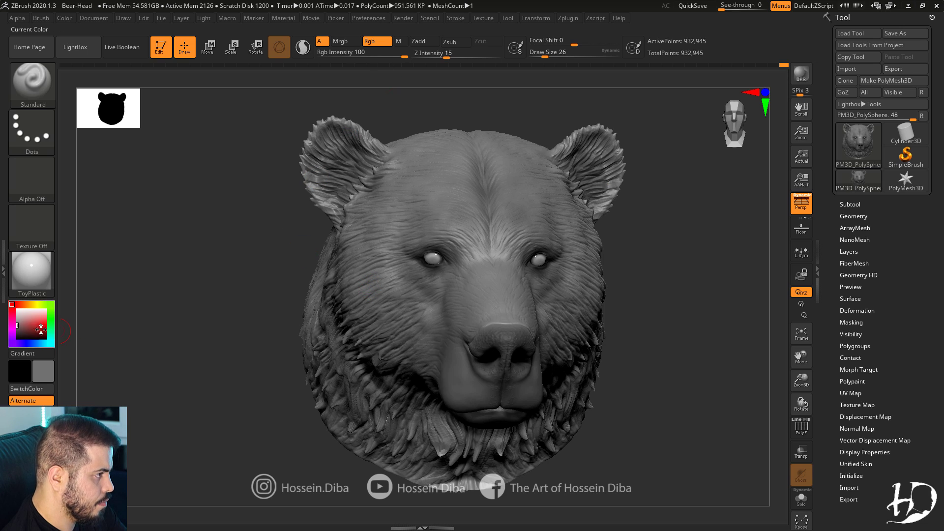
click(17, 331)
key(])
drag(434, 252, 432, 261)
mouse_move(707, 399)
mouse_down()
mouse_move(674, 390)
mouse_move(697, 396)
mouse_up()
drag(801, 386, 447, 255)
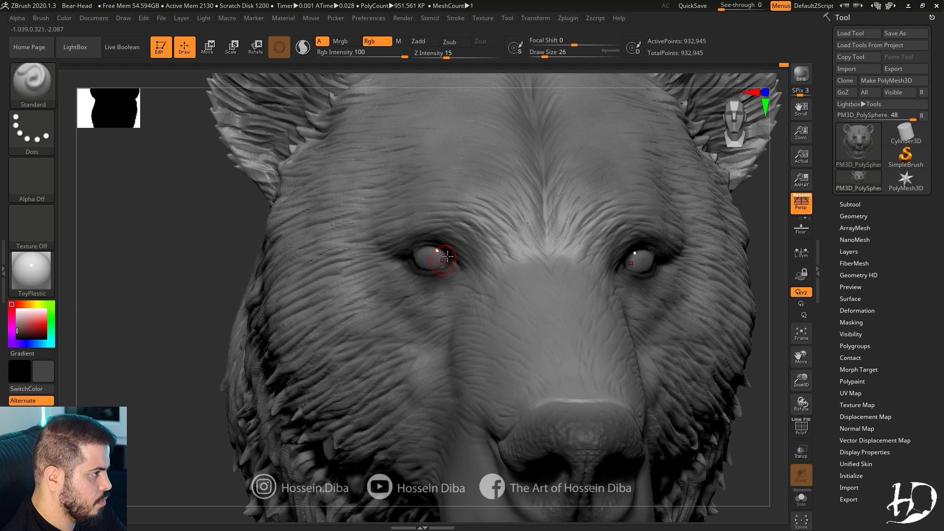
Touch up the dark grey on the eyeballs with the brush size reduced to 22.
drag(765, 315, 831, 311)
key([)
mouse_move(431, 247)
mouse_down()
mouse_move(413, 253)
mouse_move(422, 266)
mouse_up()
drag(738, 314, 674, 310)
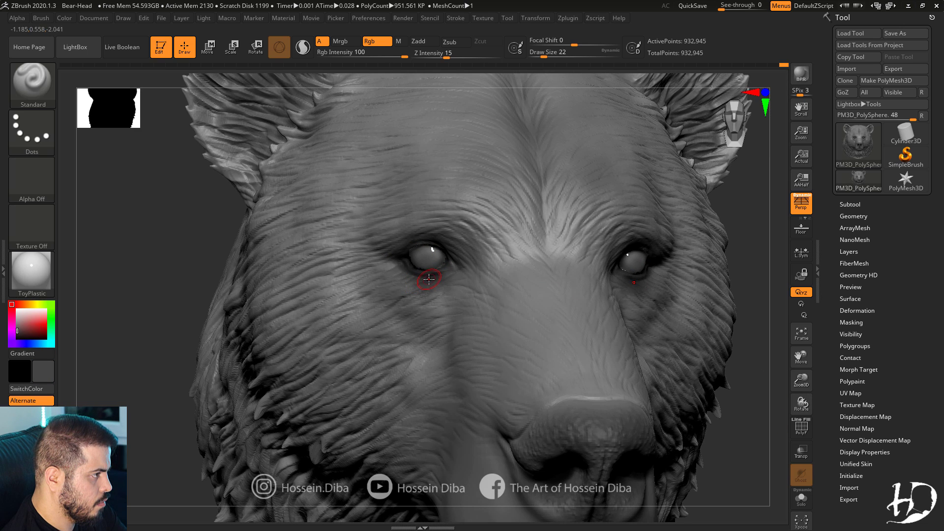
drag(425, 251, 437, 253)
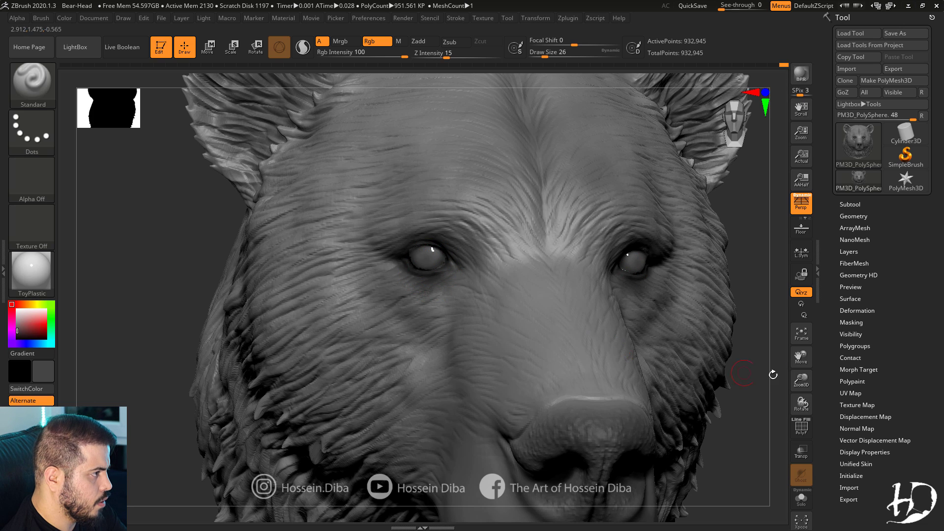
Add small near-white accents at the lower edge of the eyeballs with a brush of size 8.
alt+drag(774, 375, 757, 344)
mouse_move(758, 374)
mouse_down()
mouse_move(721, 377)
mouse_move(728, 414)
mouse_up()
mouse_move(728, 394)
mouse_down()
mouse_move(748, 391)
mouse_move(417, 253)
mouse_up()
click(20, 311)
key([)
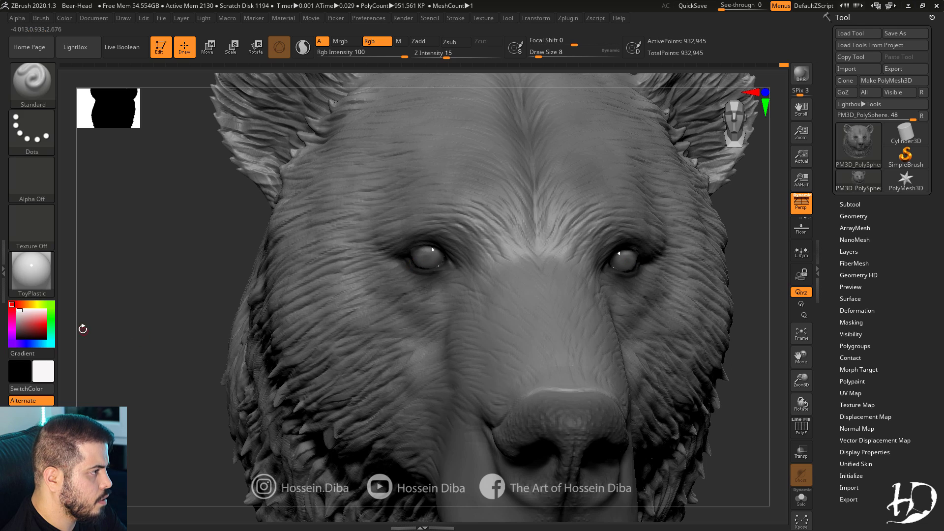
Shade the edges of the eyeballs with near-black at brush size 14.
click(20, 337)
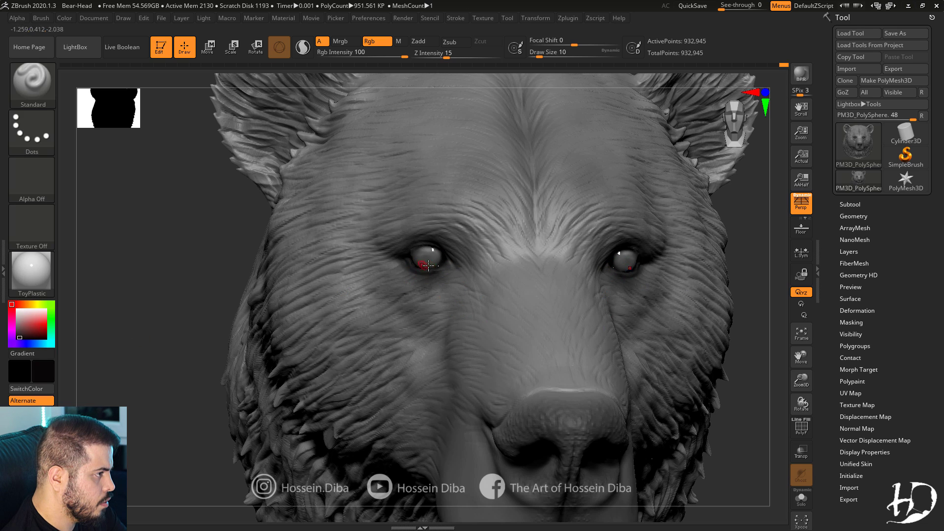
key(])
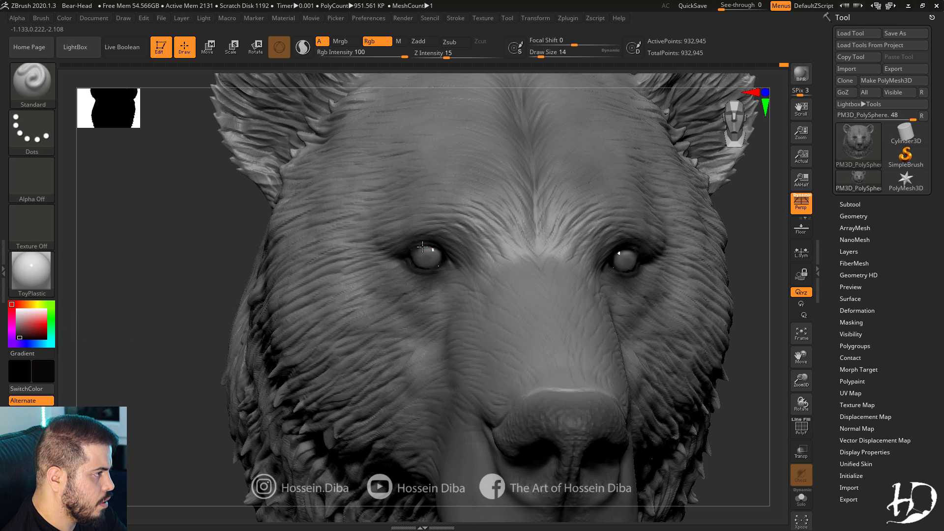
alt+drag(729, 375, 716, 333)
mouse_move(615, 345)
mouse_down()
mouse_move(666, 355)
mouse_move(615, 350)
mouse_up()
mouse_move(738, 344)
alt+mouse_down()
mouse_move(795, 356)
mouse_move(784, 332)
alt+mouse_up()
Lighten the bridge of the muzzle up to between the eyes with white at brush size 54.
key(])
key(])
mouse_move(617, 381)
alt+mouse_down()
mouse_move(631, 397)
mouse_move(680, 396)
mouse_move(574, 383)
mouse_move(566, 365)
alt+mouse_up()
click(17, 310)
drag(197, 290, 232, 301)
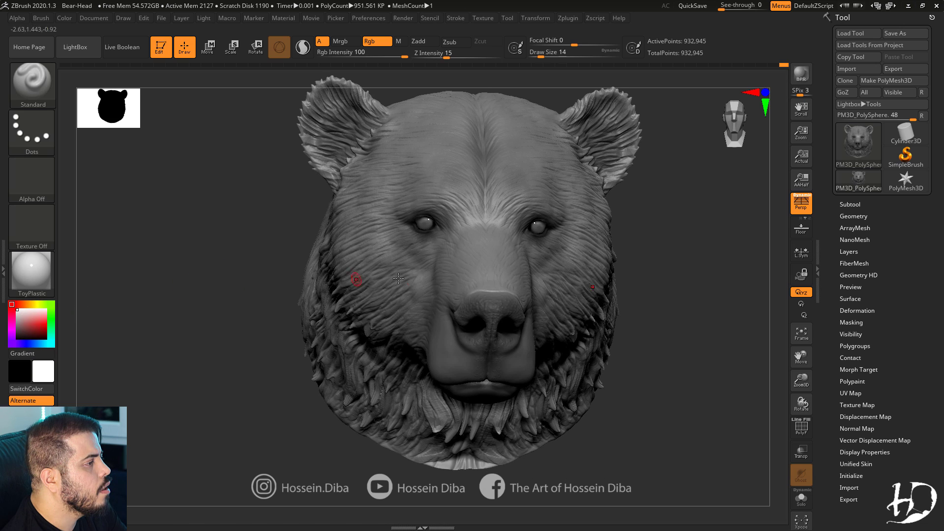
mouse_move(658, 379)
alt+mouse_down()
mouse_move(664, 356)
mouse_move(677, 359)
mouse_move(638, 356)
mouse_move(683, 360)
alt+mouse_up()
drag(556, 390, 472, 290)
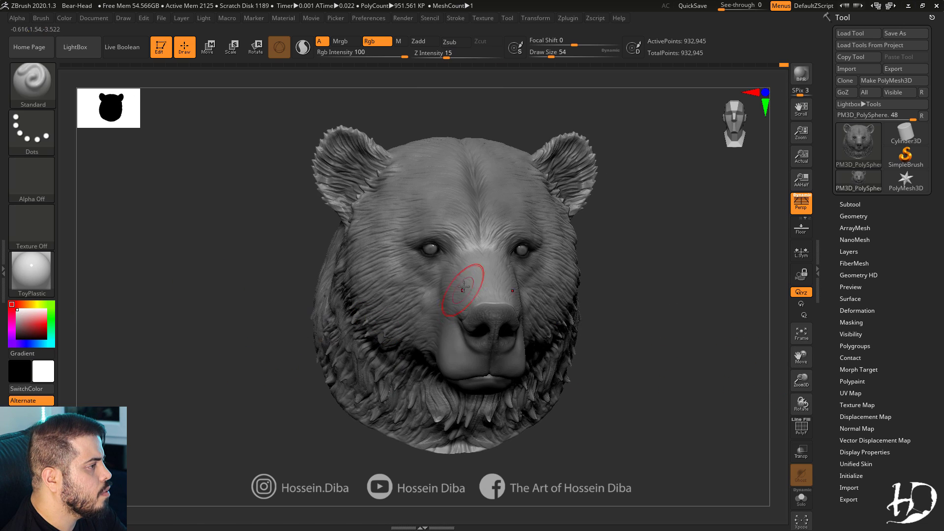
right_drag(479, 278, 480, 248)
Darken the fur around the eyes and on the cheeks with black, enlarging the brush to size 114.
click(18, 338)
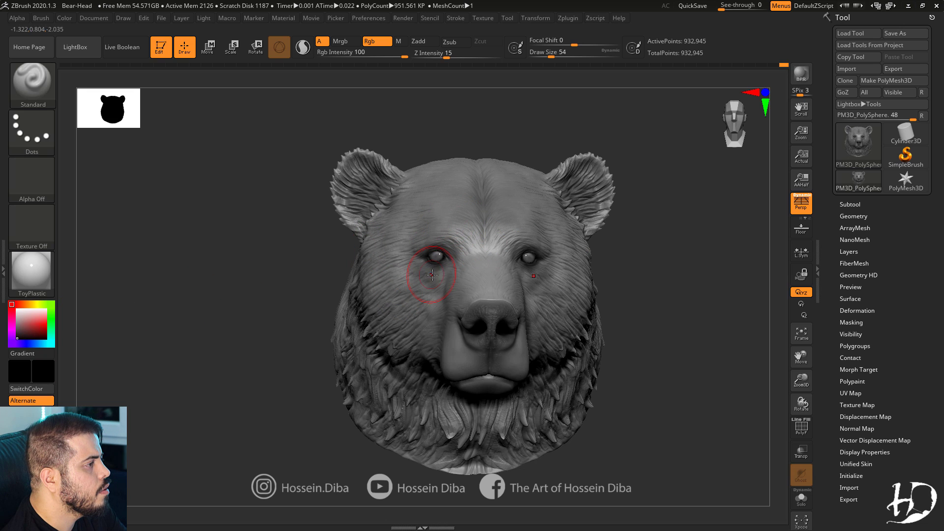
mouse_move(453, 210)
right_down()
mouse_move(375, 327)
mouse_move(310, 323)
right_up()
key(bracketright)
key(bracketright)
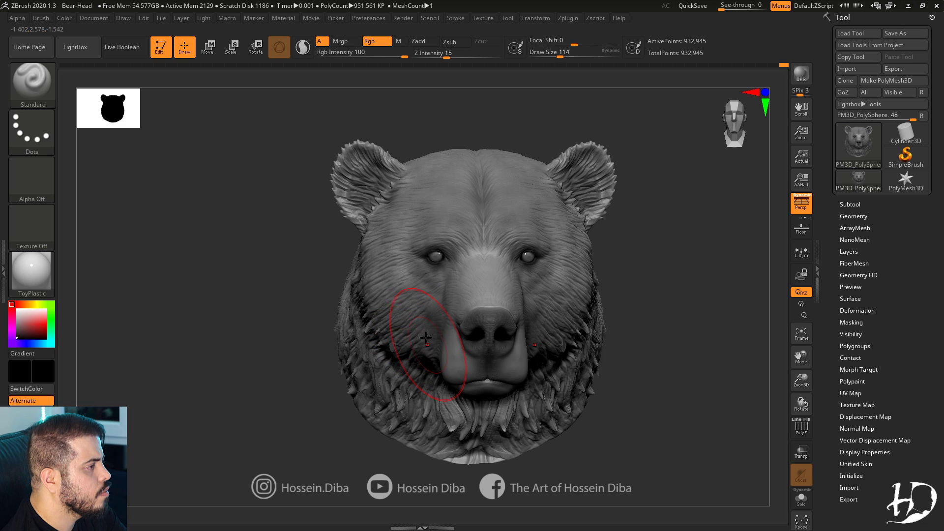
Darken the top of the head, the sides and the neck fur with black at brush size 158.
right_drag(335, 244, 327, 246)
right_drag(430, 203, 443, 204)
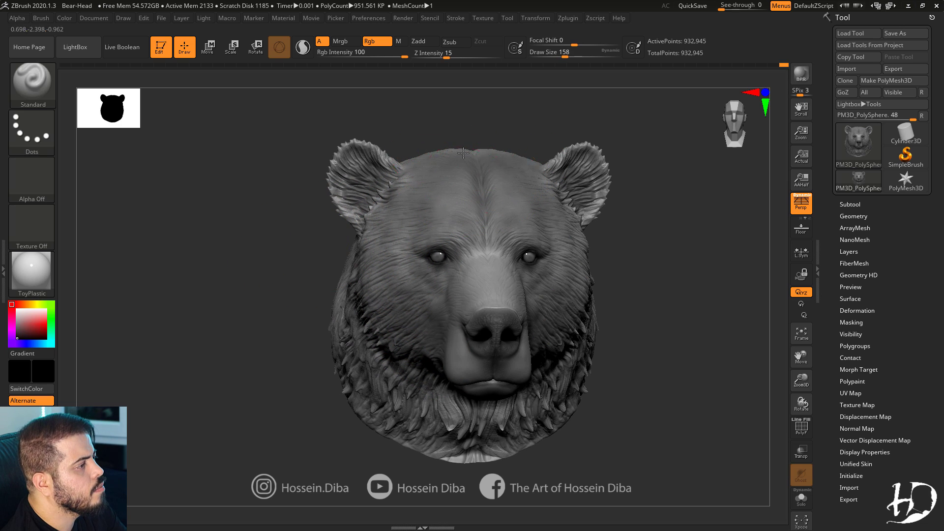
key(bracketright)
right_drag(329, 358, 403, 301)
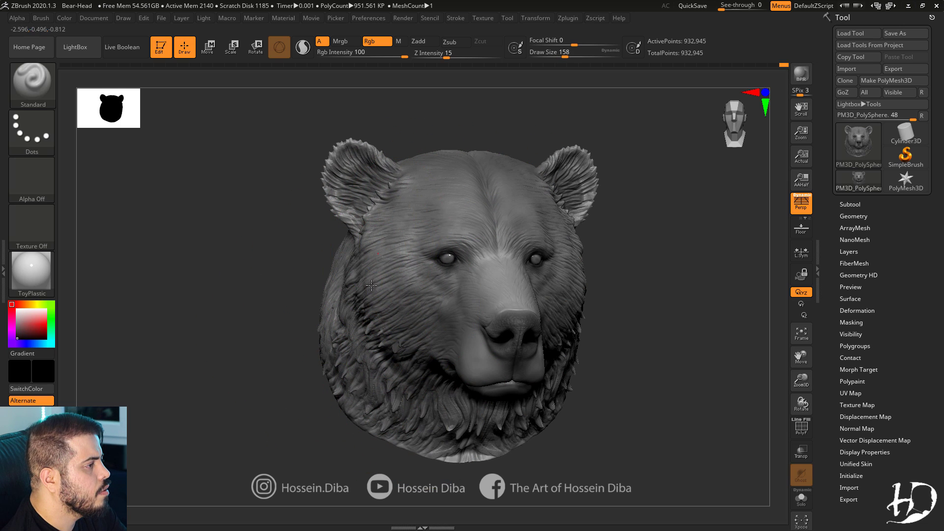
mouse_move(291, 270)
right_down()
mouse_move(283, 300)
mouse_move(309, 319)
right_up()
mouse_move(363, 385)
right_down()
mouse_move(331, 400)
mouse_move(292, 285)
right_up()
Deepen the black shading on the cheeks beside the muzzle with a smaller brush, down to size 50.
key(bracketleft)
key(bracketleft)
right_drag(386, 312, 443, 314)
ctrl+right_drag(691, 380, 780, 359)
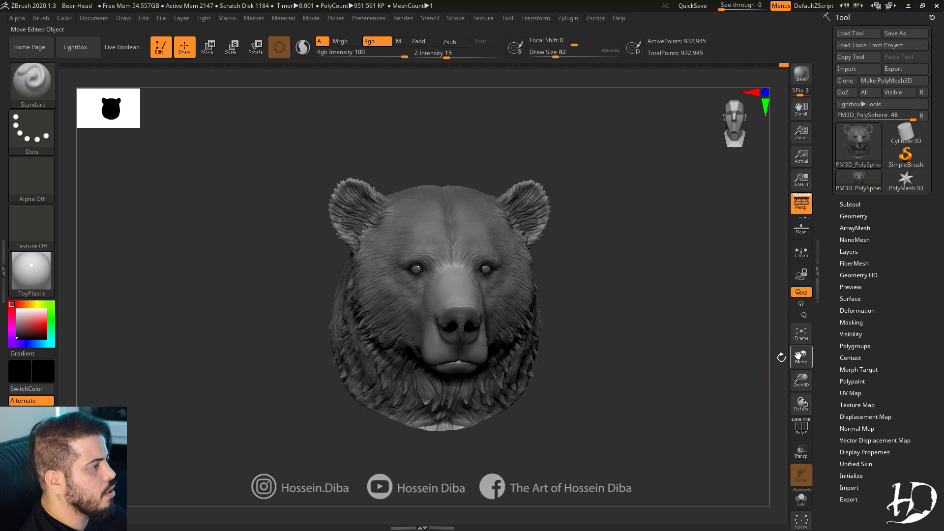
mouse_move(760, 396)
right_down()
mouse_move(701, 398)
mouse_move(678, 389)
right_up()
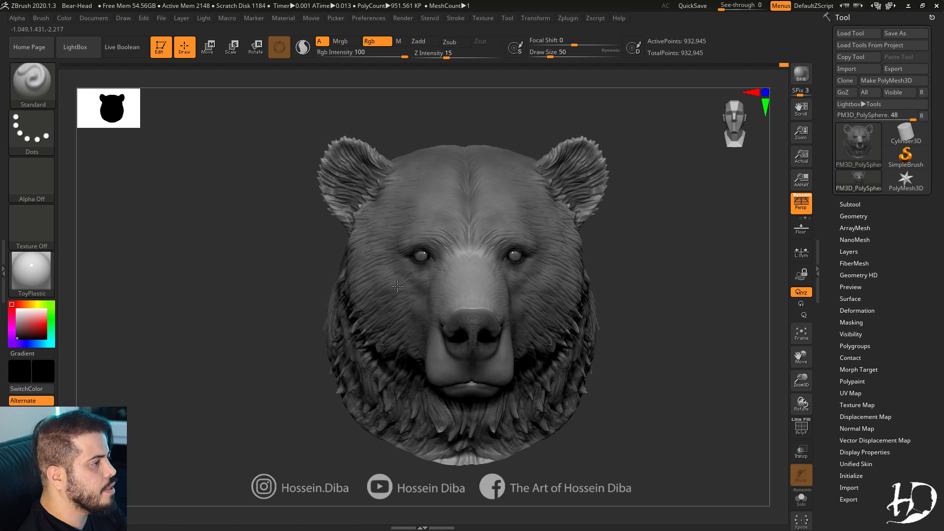
Set the paint brush to a Spray stroke with a speckled dot alpha.
right_drag(418, 294, 309, 301)
right_drag(427, 252, 455, 236)
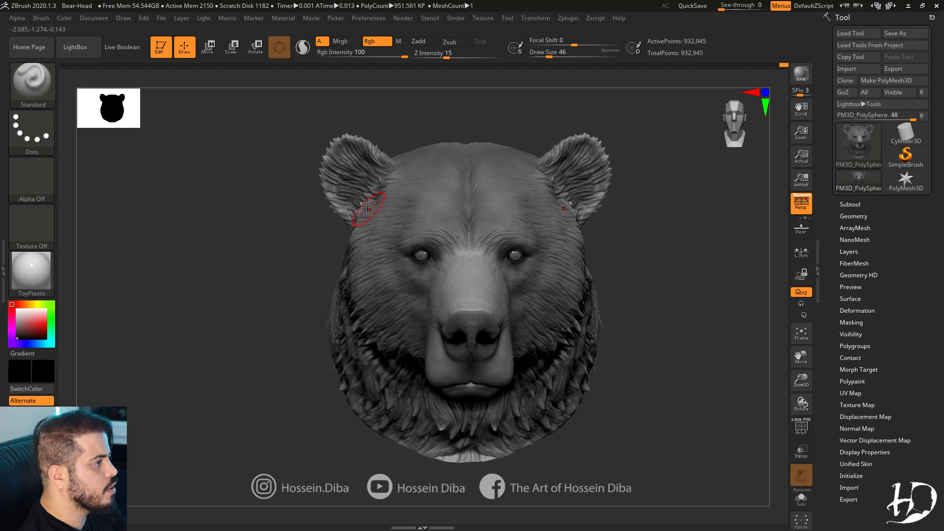
right_drag(369, 211, 376, 301)
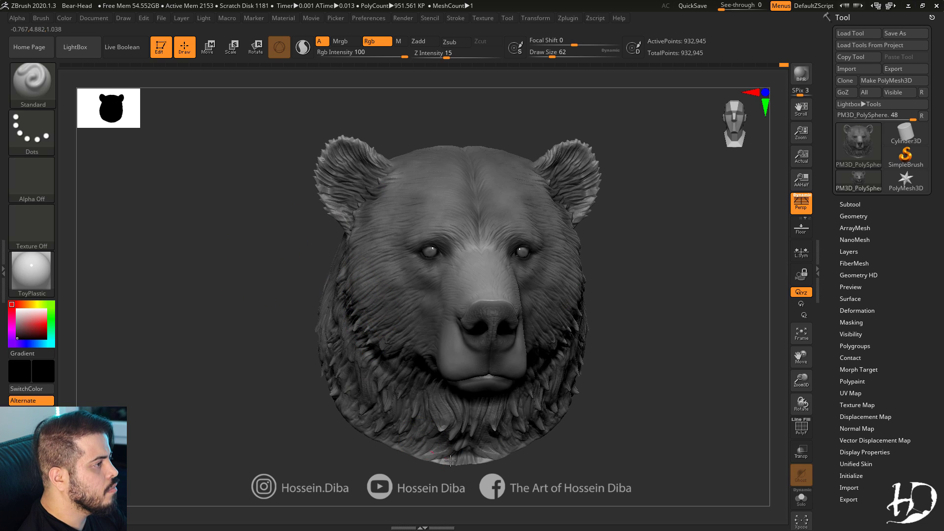
click(31, 180)
click(326, 185)
click(31, 133)
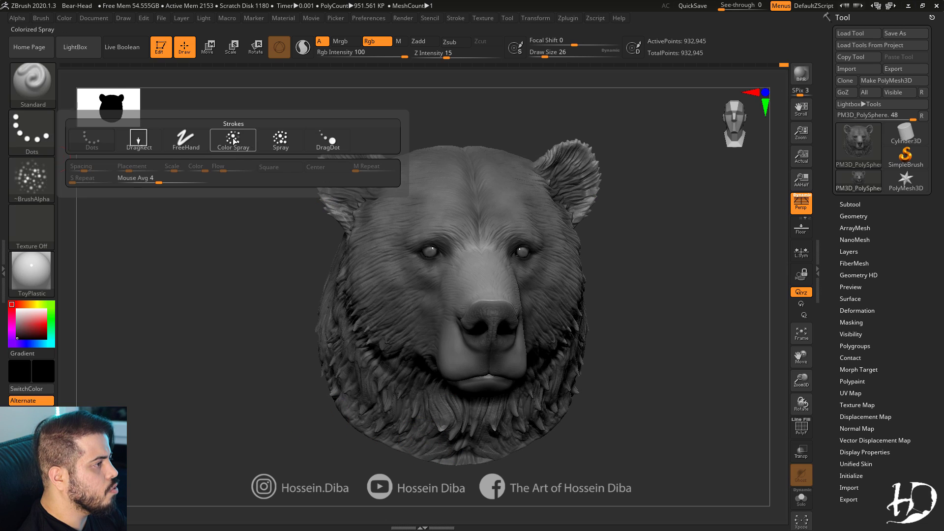
click(280, 140)
Spray black speckles over the nose and muzzle, enlarging the brush to size 38.
mouse_move(457, 314)
ctrl+right_down()
mouse_move(465, 344)
mouse_move(493, 320)
ctrl+right_up()
key(bracketleft)
key(bracketleft)
drag(506, 334, 483, 296)
key(bracketright)
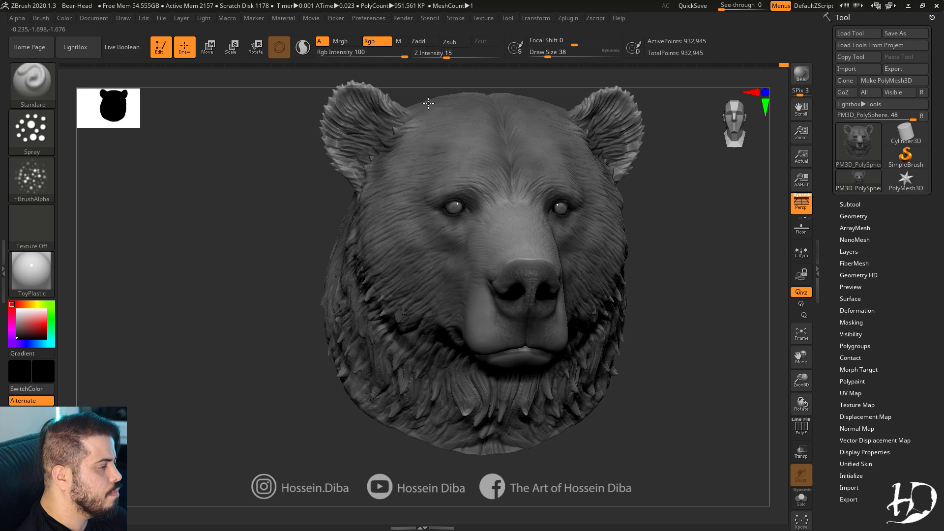
right_drag(711, 371, 615, 369)
mouse_move(614, 369)
ctrl+right_down()
mouse_move(586, 367)
mouse_move(585, 394)
ctrl+right_up()
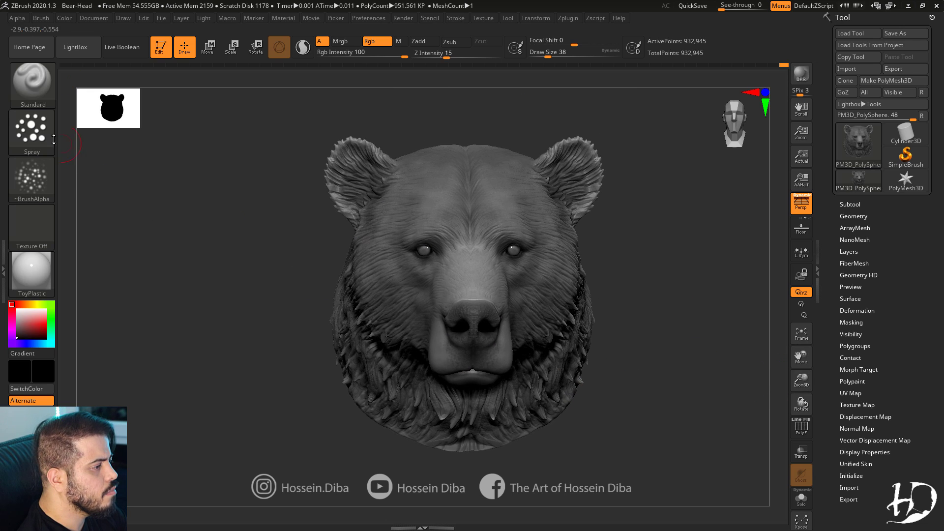
Restore the Dots stroke without an alpha and touch up the muzzle with white, using brush sizes 14 to 30.
click(31, 133)
click(91, 140)
click(32, 180)
click(91, 185)
click(17, 310)
key(bracketleft)
key(bracketleft)
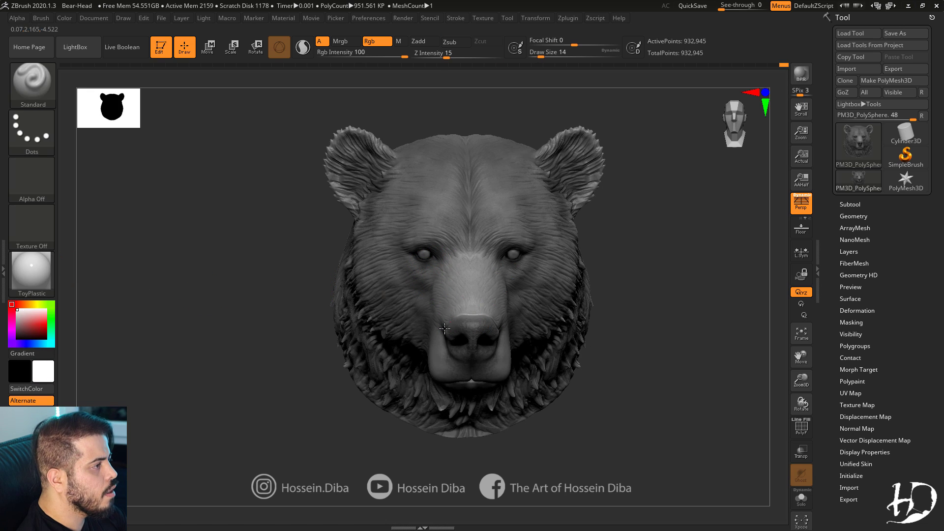
right_drag(445, 329, 442, 316)
key(bracketright)
key(bracketright)
key(bracketright)
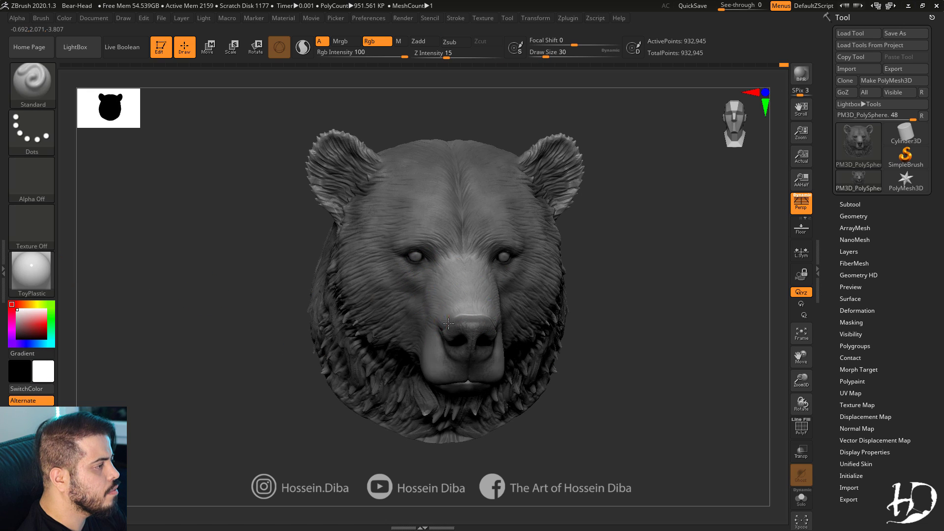
right_drag(454, 379, 443, 375)
Darken the area around the mouth with black at brush size 18 and blend it using a sampled light grey.
click(23, 337)
right_drag(337, 386, 346, 386)
key(bracketleft)
key(bracketleft)
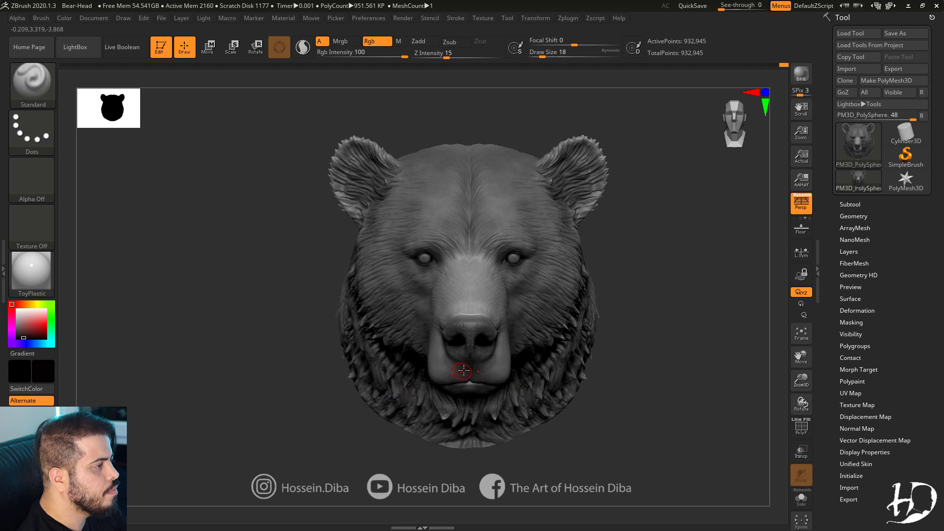
right_drag(284, 347, 511, 395)
ctrl+right_drag(563, 401, 565, 432)
key(c)
drag(492, 353, 460, 352)
alt+right_drag(624, 432, 606, 428)
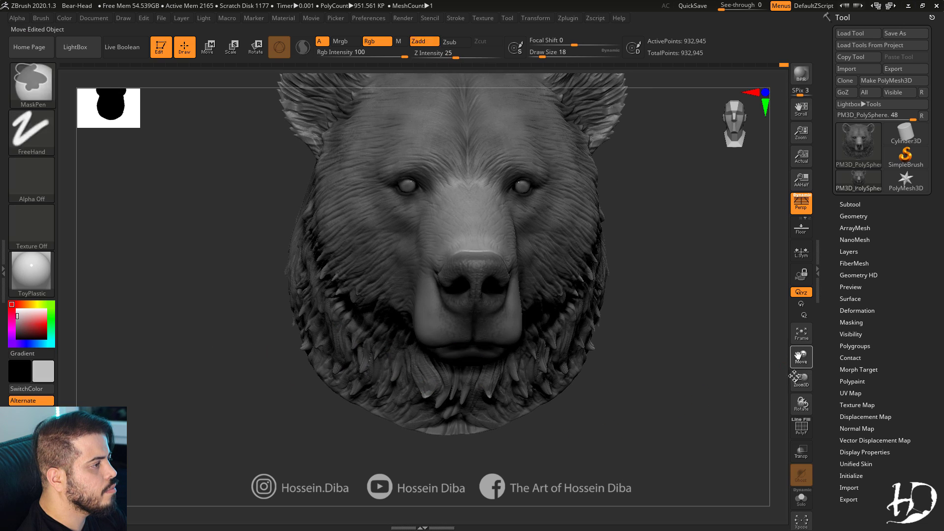
mouse_move(767, 376)
ctrl+right_down()
mouse_move(688, 350)
mouse_move(609, 347)
mouse_move(612, 370)
mouse_move(723, 354)
mouse_move(654, 381)
ctrl+right_up()
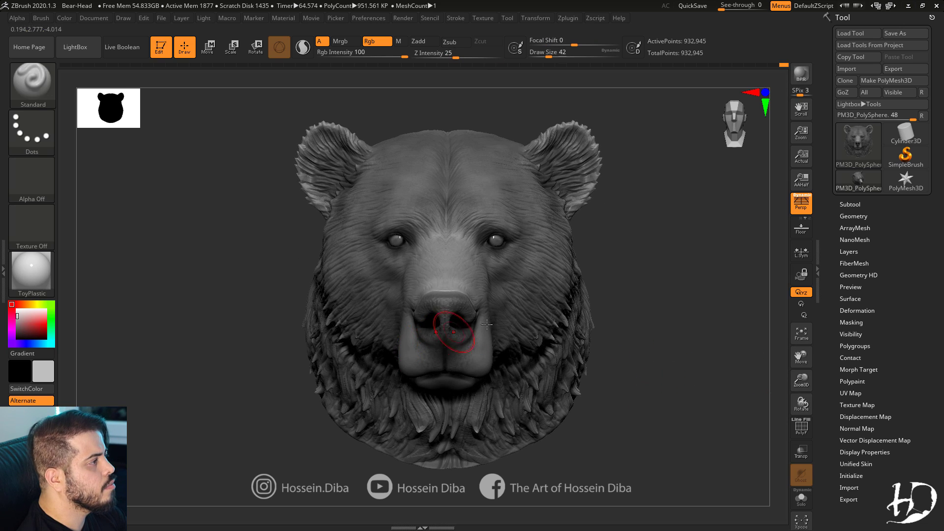
Try to reshape the eyes and the muzzle with the Move brush, varying its size between 30 and 90.
key(b)
key(m)
key(v)
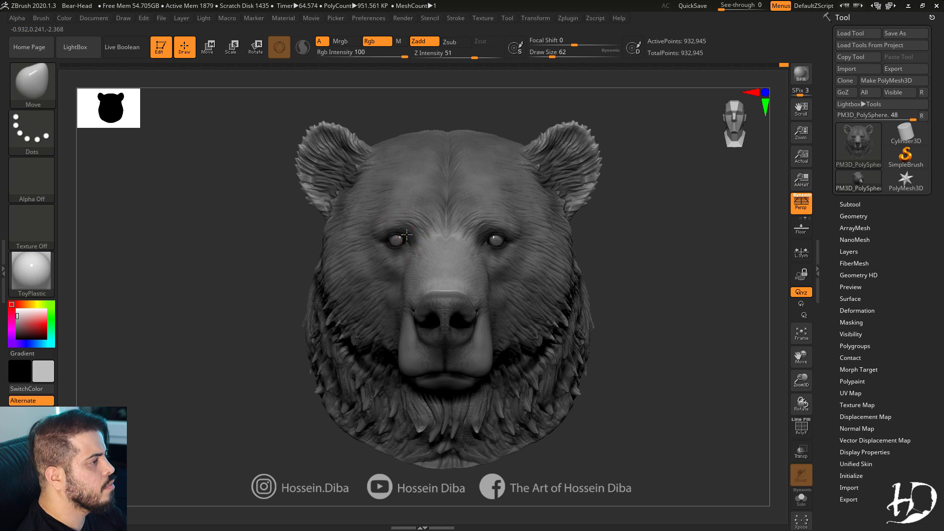
click(395, 253)
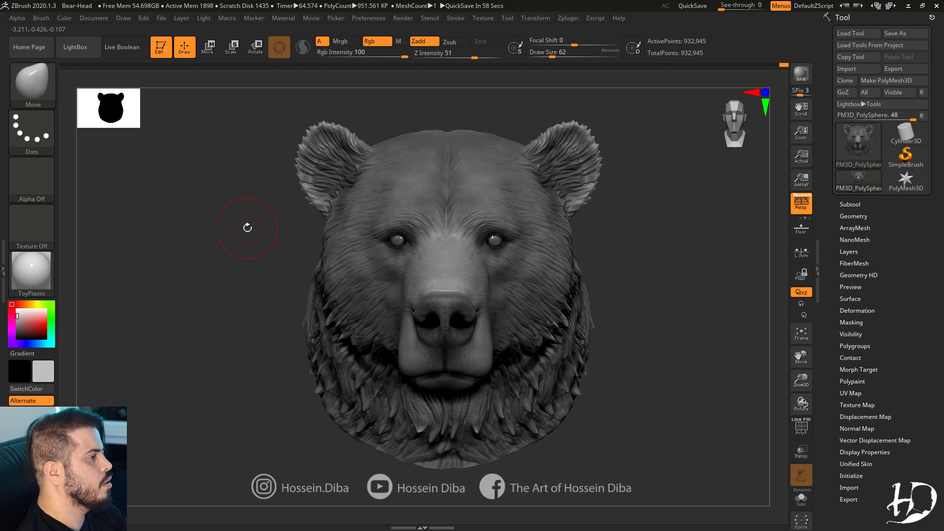
right_drag(246, 227, 295, 237)
key(bracketright)
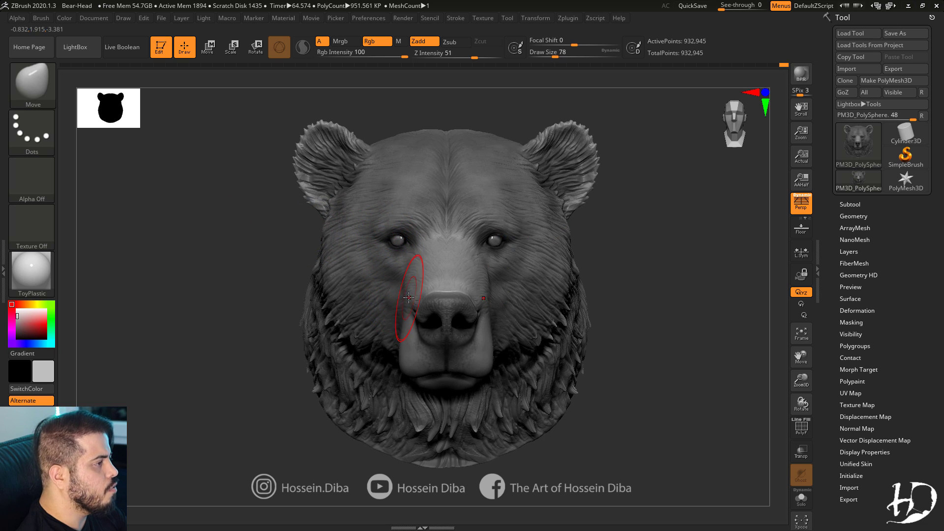
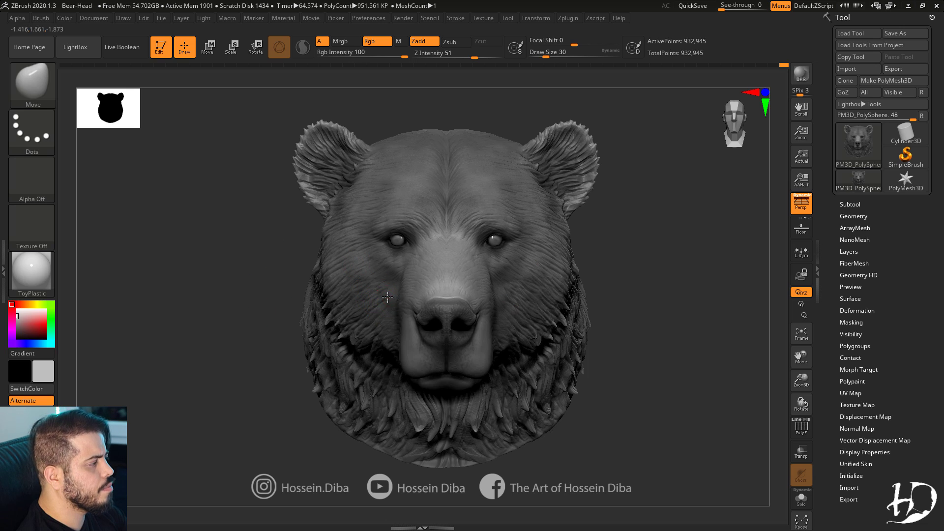
drag(801, 382, 781, 362)
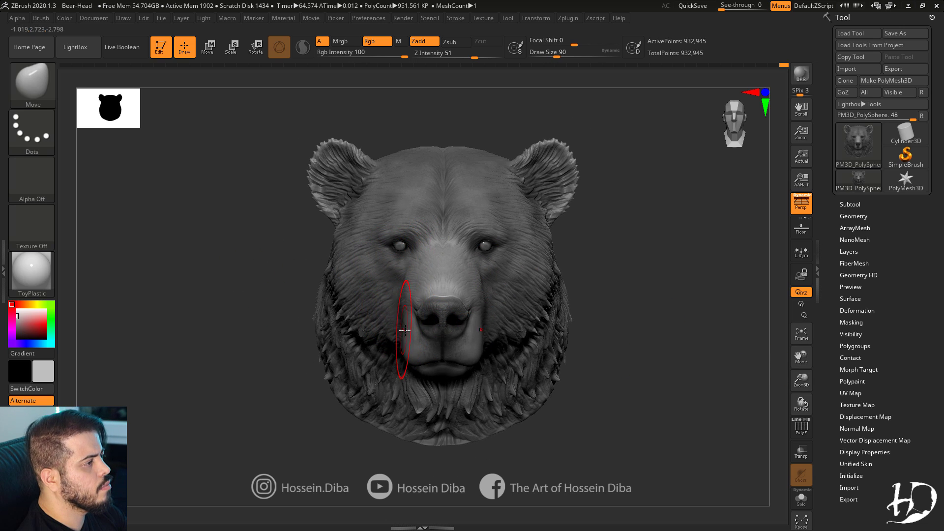
drag(249, 272, 228, 274)
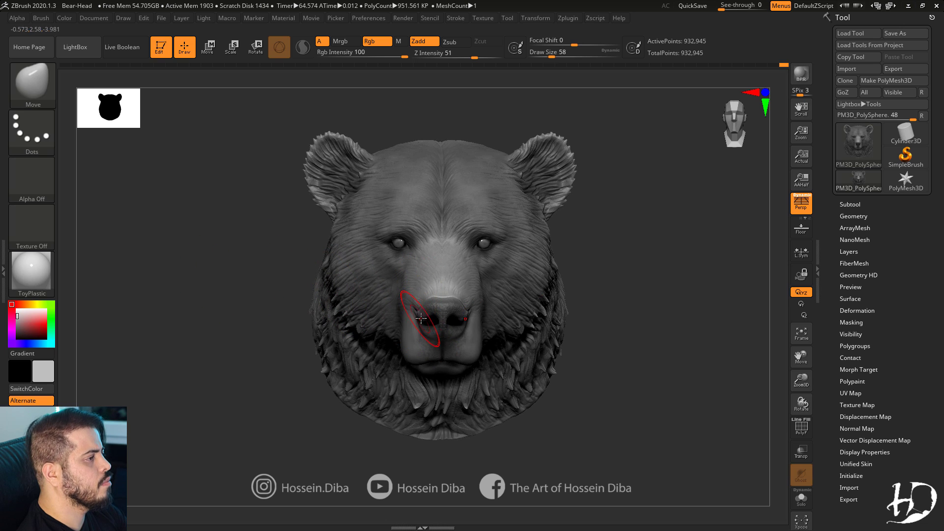
drag(246, 240, 648, 337)
drag(793, 366, 798, 353)
drag(728, 350, 730, 343)
key(bracketright)
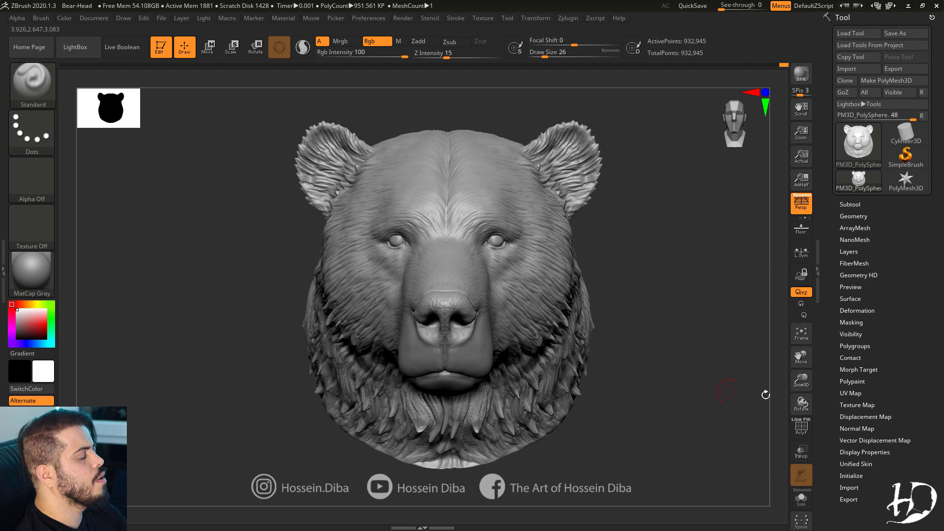
Shift the eyes outward and down with the Move brush and narrow the cheeks of the grey head.
drag(765, 395, 743, 388)
key(b)
key(m)
key(v)
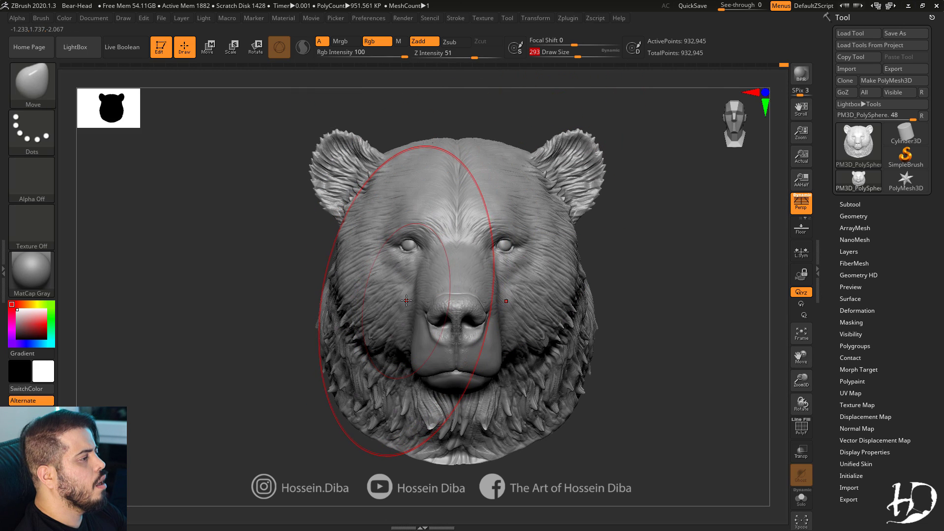
key(bracketleft)
key(bracketleft)
key(bracketleft)
key(bracketleft)
drag(412, 248, 397, 256)
key(bracketright)
drag(340, 290, 351, 290)
mouse_move(333, 320)
mouse_down()
mouse_move(348, 320)
mouse_move(232, 309)
mouse_up()
Raise and shorten the muzzle with the Move brush, pushing the nose tip, lips and chin up and back in profile.
key(bracketleft)
mouse_move(418, 344)
mouse_down()
mouse_move(429, 343)
mouse_move(427, 312)
mouse_up()
key(bracketright)
drag(226, 340, 295, 339)
mouse_move(678, 246)
alt+mouse_down()
mouse_move(688, 275)
mouse_move(655, 303)
mouse_move(689, 315)
alt+mouse_up()
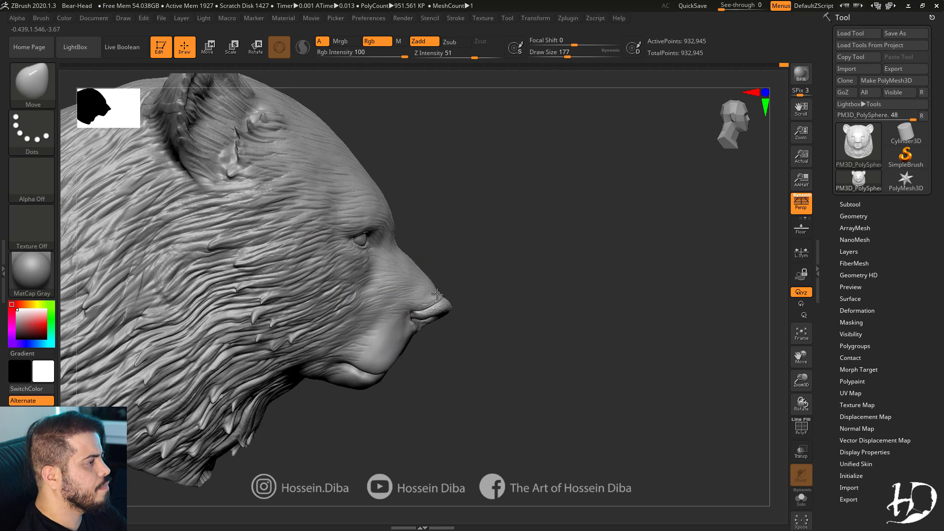
drag(446, 316, 434, 298)
drag(384, 329, 388, 320)
drag(379, 362, 377, 354)
drag(713, 334, 639, 334)
mouse_move(772, 344)
alt+mouse_down()
mouse_move(790, 383)
mouse_move(821, 377)
alt+mouse_up()
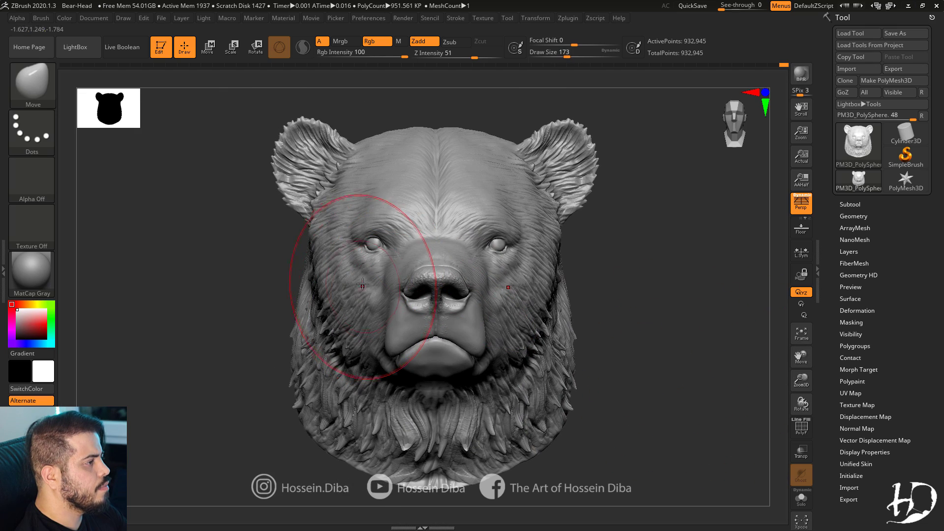
Reshape the eyes with a smaller Move brush and pull the cheeks beside the mouth outward.
key(bracketleft)
key(bracketleft)
key(bracketleft)
key(bracketleft)
key(bracketleft)
key(bracketleft)
key(bracketleft)
mouse_move(364, 254)
mouse_down()
mouse_move(369, 269)
mouse_move(375, 234)
mouse_move(389, 237)
mouse_up()
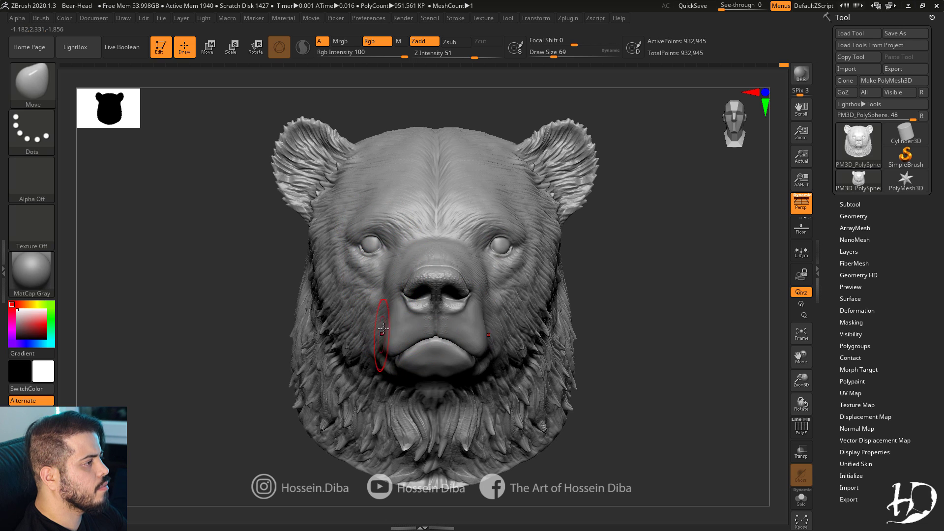
drag(357, 336, 346, 336)
drag(265, 339, 305, 338)
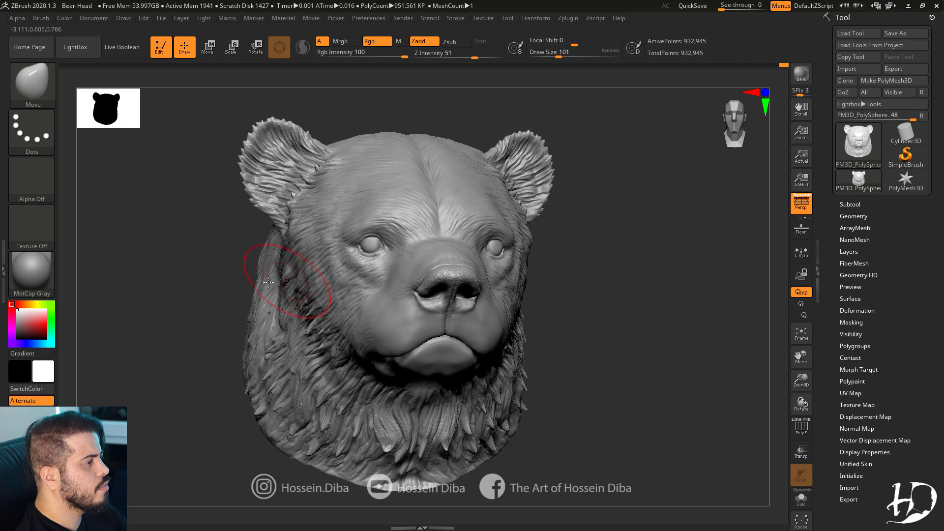
Pull the ears up into tall points with the Move brush at size 157 and narrow the sides of the head.
shift+drag(241, 279, 204, 278)
drag(801, 380, 797, 360)
key(bracketright)
drag(334, 244, 340, 245)
drag(801, 357, 804, 423)
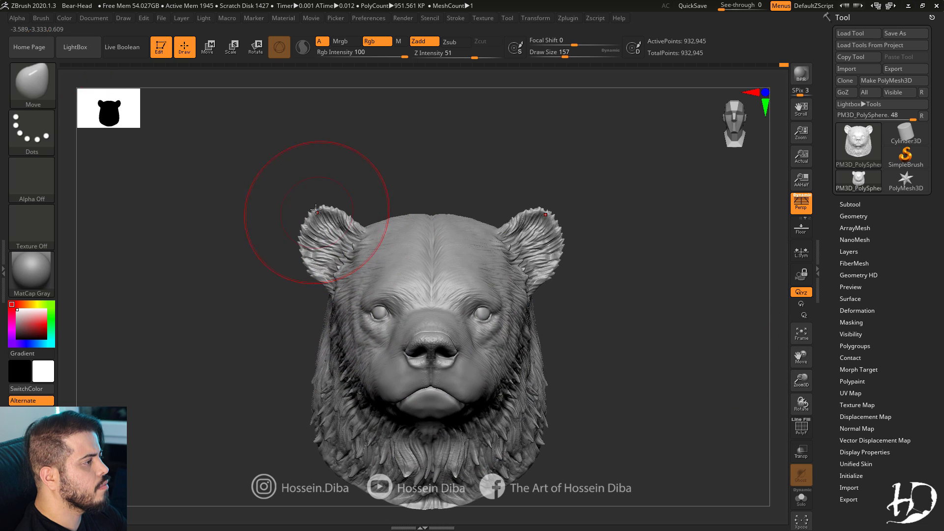
drag(320, 215, 317, 181)
key(bracketleft)
key(bracketright)
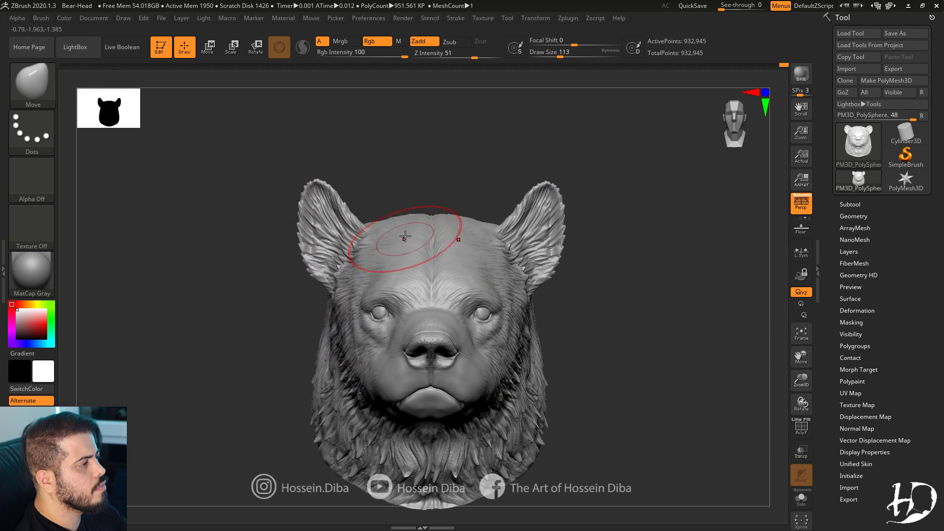
Raise the top of the head slightly at brush size 113 and adjust the lower outer edge of the ears.
drag(405, 236, 405, 232)
drag(315, 274, 313, 282)
drag(800, 379, 801, 385)
drag(801, 358, 803, 339)
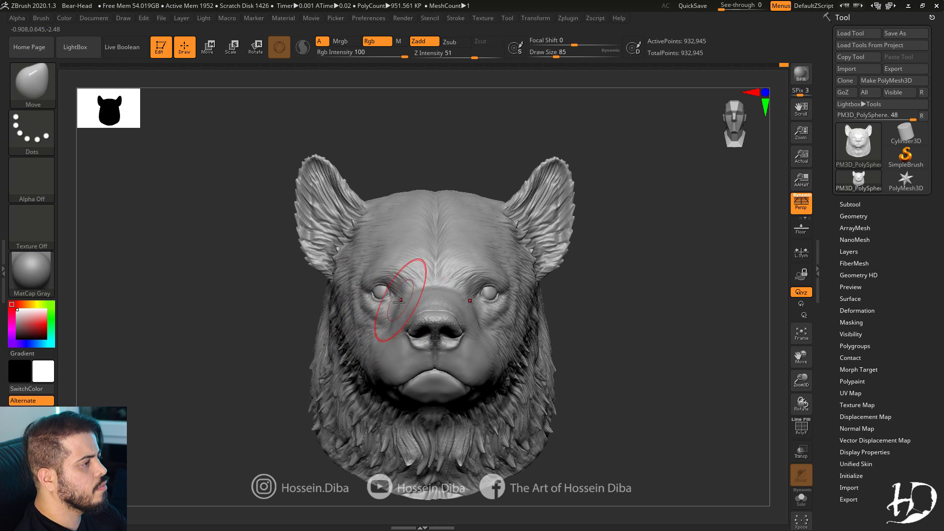
Pull the outer corners of the eyes outward and up with the Move brush at size 77.
key(bracketleft)
drag(268, 320, 288, 321)
drag(364, 293, 360, 290)
mouse_move(290, 330)
mouse_down()
mouse_move(269, 330)
mouse_move(291, 329)
mouse_up()
drag(793, 373, 796, 381)
drag(801, 358, 803, 333)
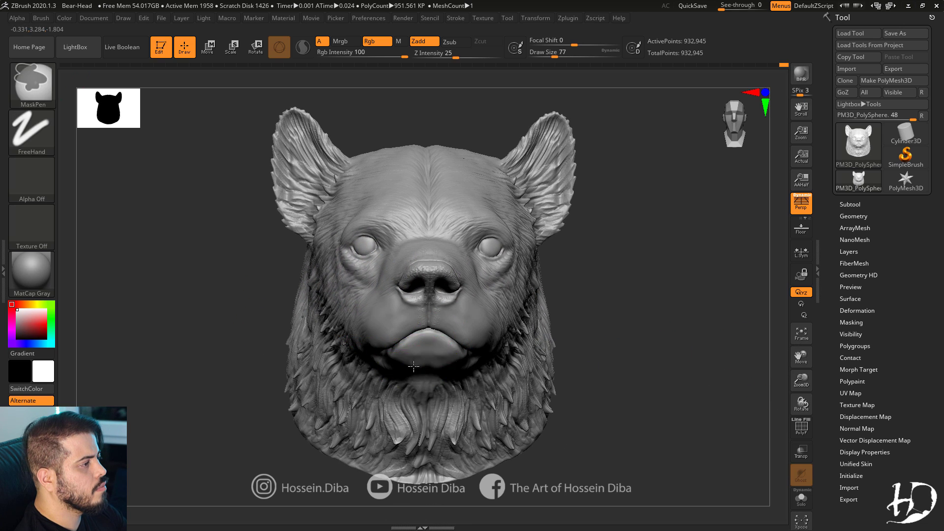
Lift the chin and the jaw under the mouth with the Move brush, enlarging it to size 85.
shift+drag(412, 355, 427, 345)
drag(260, 361, 319, 369)
key(bracketright)
shift+drag(390, 380, 393, 363)
drag(560, 400, 526, 397)
drag(802, 383, 805, 347)
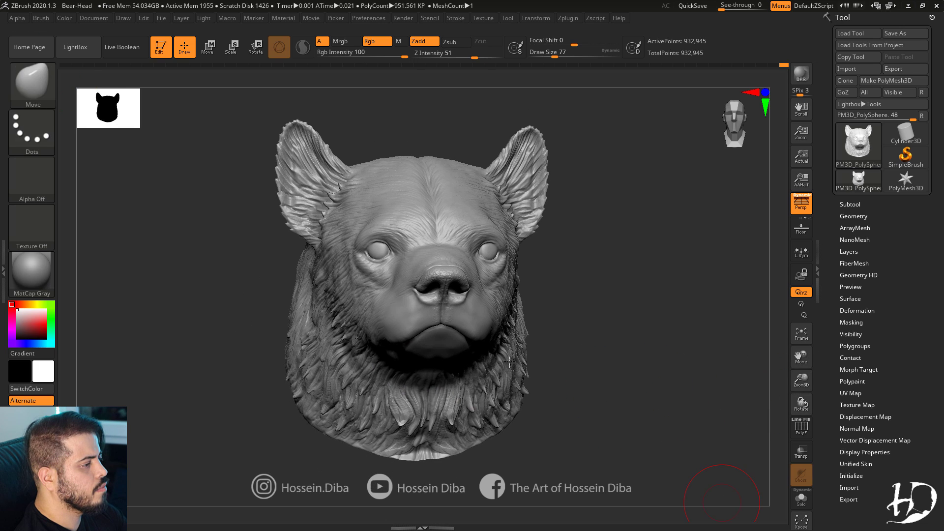
drag(708, 480, 738, 477)
key(bracketright)
drag(645, 378, 618, 380)
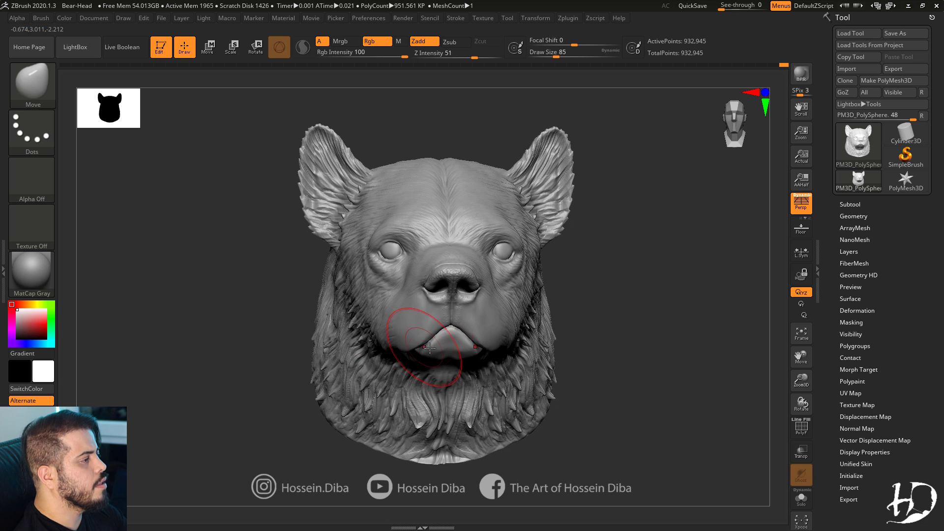
Lift the upper lip beside the nose with the Move brush and refine the muzzle's profile at size 117.
drag(412, 317, 404, 305)
mouse_move(292, 300)
mouse_down()
mouse_move(270, 301)
mouse_move(280, 307)
mouse_up()
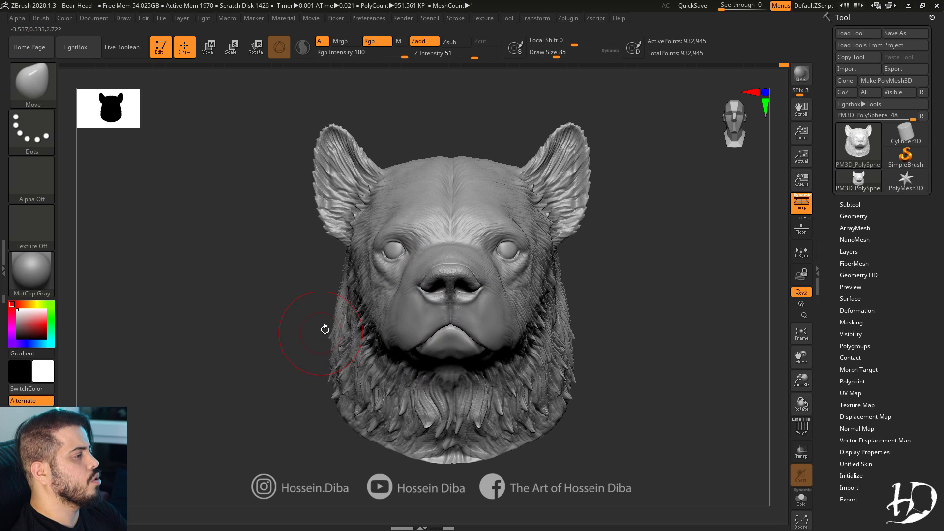
drag(348, 294, 264, 316)
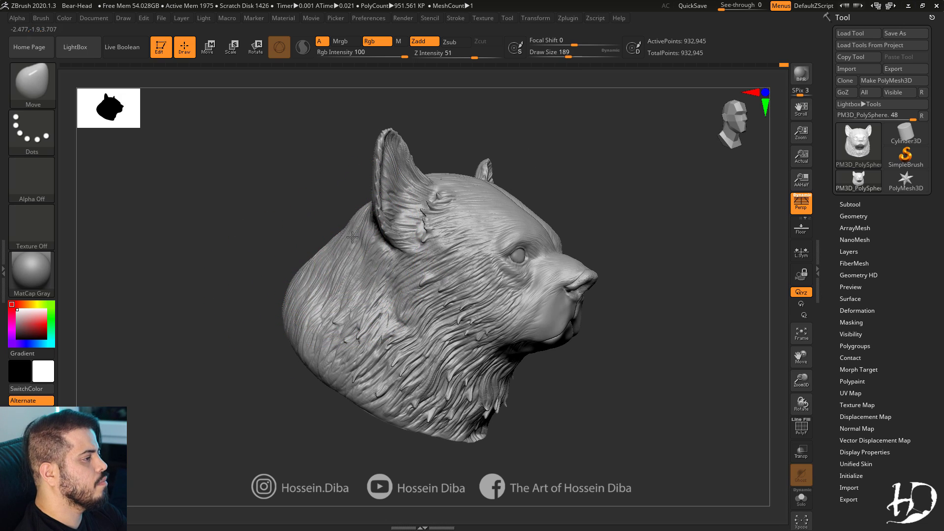
mouse_move(480, 386)
mouse_down()
mouse_move(303, 323)
mouse_move(582, 341)
mouse_up()
click(557, 56)
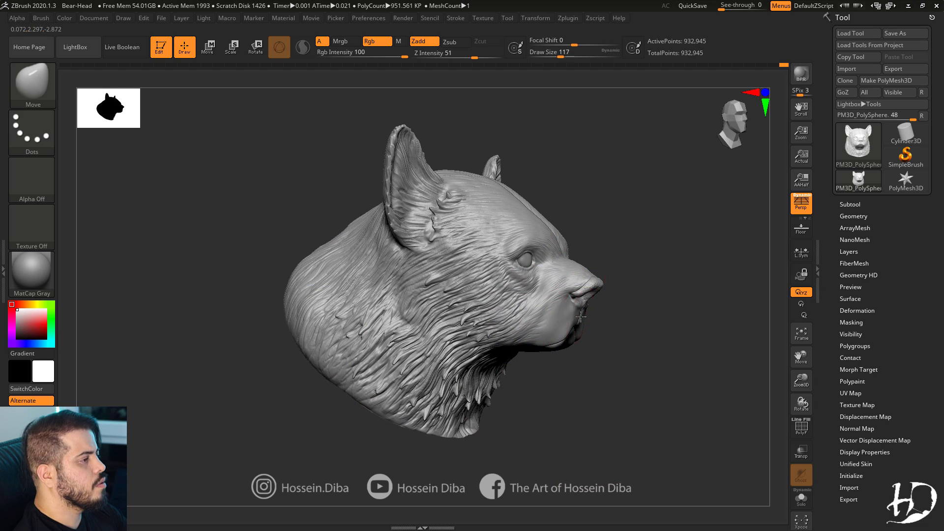
drag(596, 281, 583, 379)
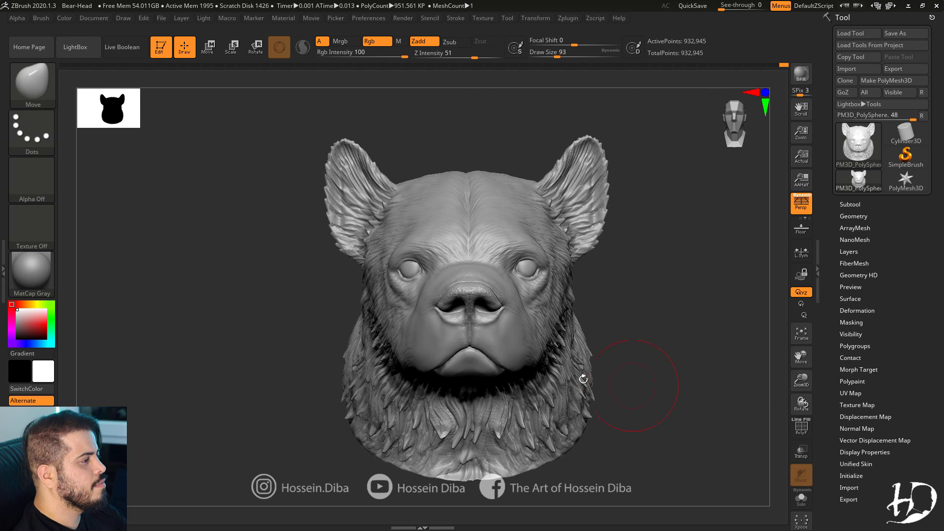
Pull the cheeks down and narrow the neck fur and the head below the ears, using Move brush sizes from 93 to 201.
drag(368, 343, 364, 370)
drag(315, 388, 298, 379)
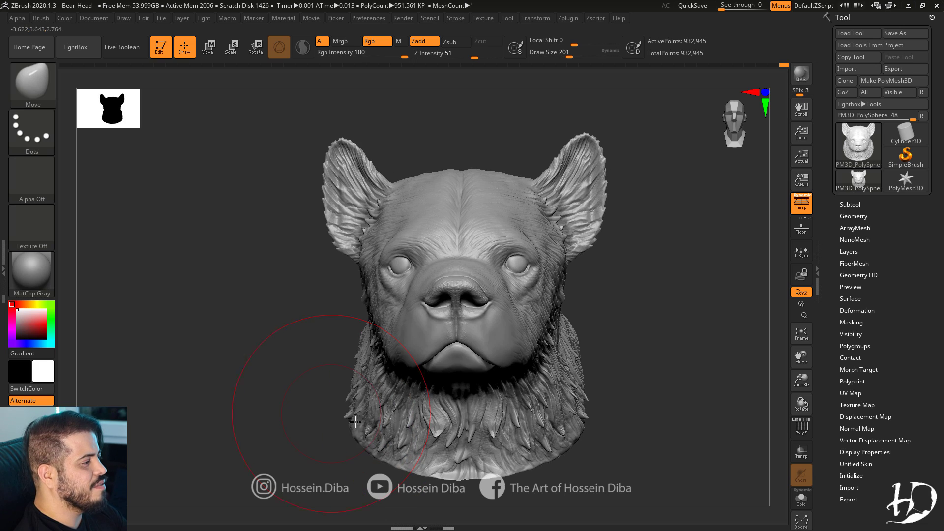
drag(357, 417, 370, 417)
drag(446, 440, 452, 435)
drag(634, 394, 659, 369)
mouse_move(708, 339)
alt+mouse_down()
mouse_move(752, 344)
mouse_move(737, 369)
alt+mouse_up()
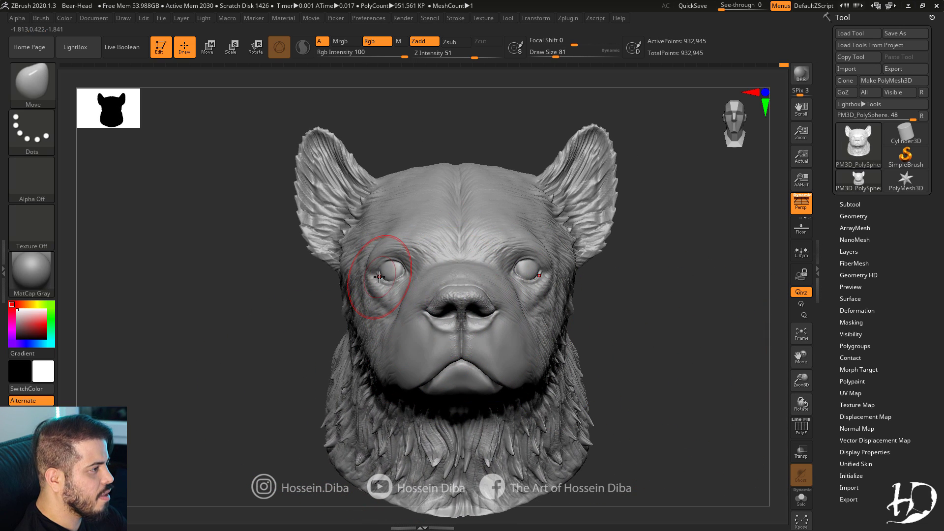
drag(345, 232, 354, 230)
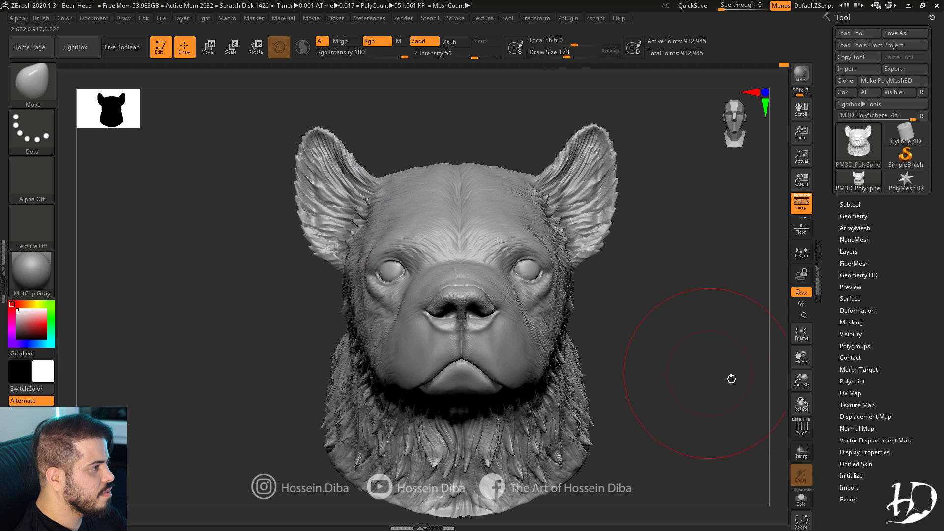
Pull the sides of the head and the ear bases down with the Move brush at size 209.
alt+drag(732, 379, 713, 352)
key(bracketright)
key(bracketright)
drag(334, 221, 340, 246)
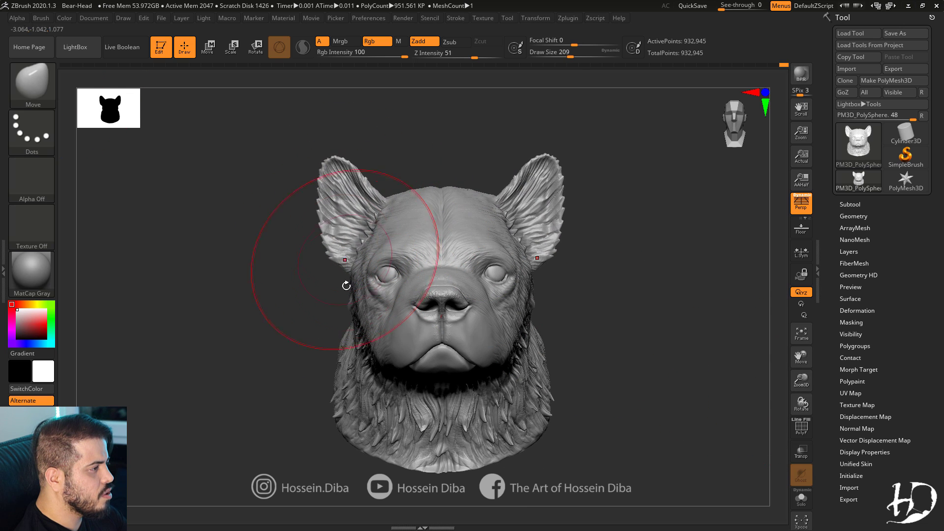
key(bracketleft)
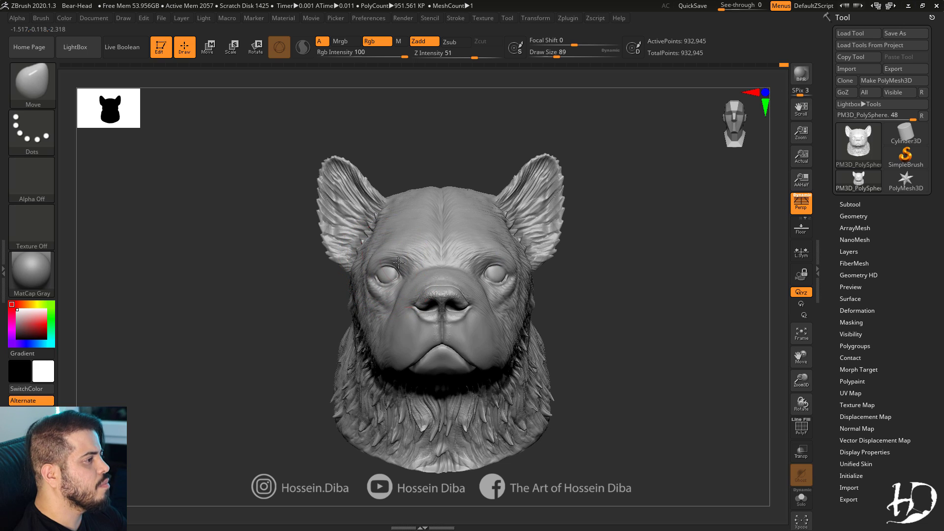
Refine the shape around the eyes with the Move brush at size 49.
alt+drag(790, 385, 797, 411)
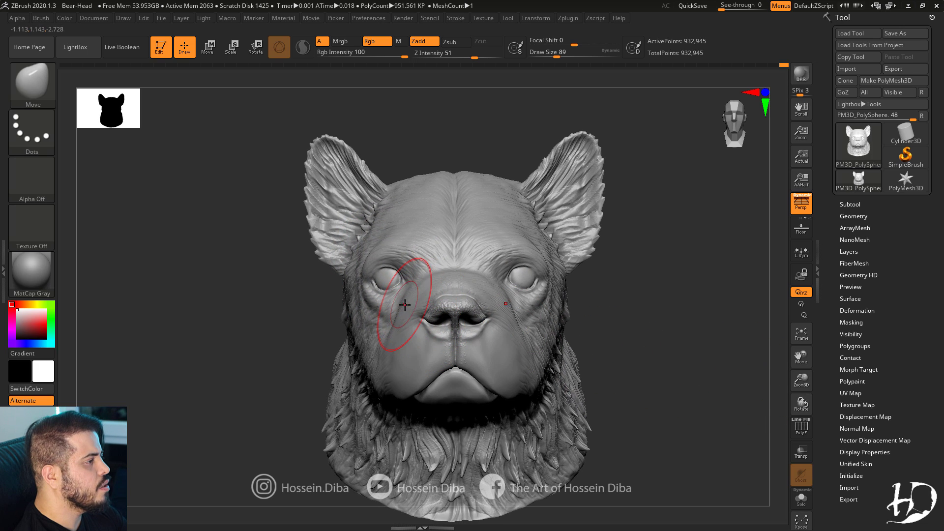
key(bracketleft)
key(bracketleft)
key(bracketleft)
key(bracketleft)
ctrl+right_drag(388, 275, 345, 258)
right_drag(325, 257, 362, 255)
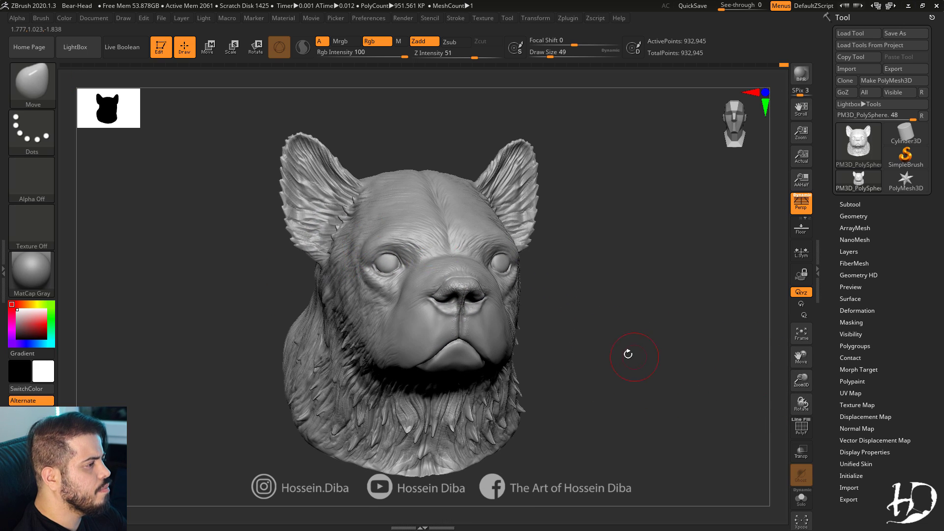
shift+drag(628, 354, 408, 276)
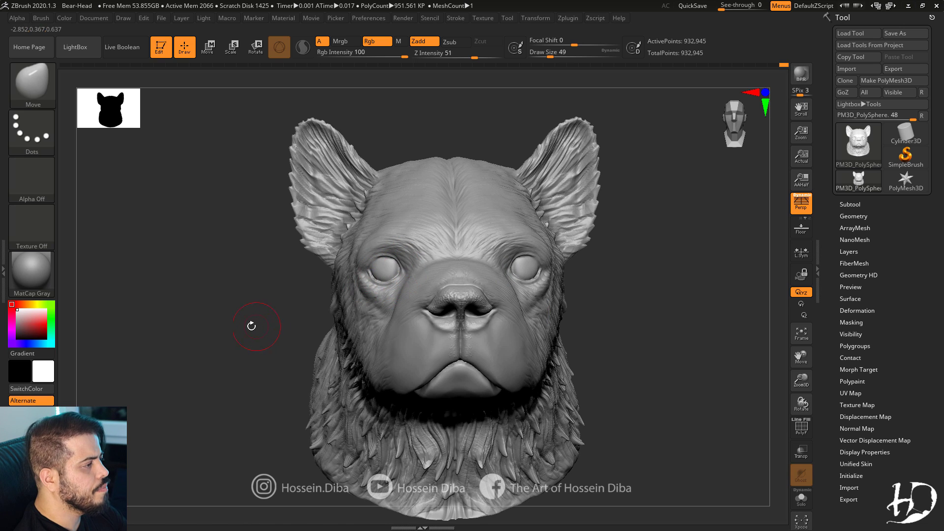
Reshape the nostrils and the nose's lower edge with the Move brush at sizes 29 and 33.
drag(251, 326, 252, 321)
alt+drag(788, 388, 798, 344)
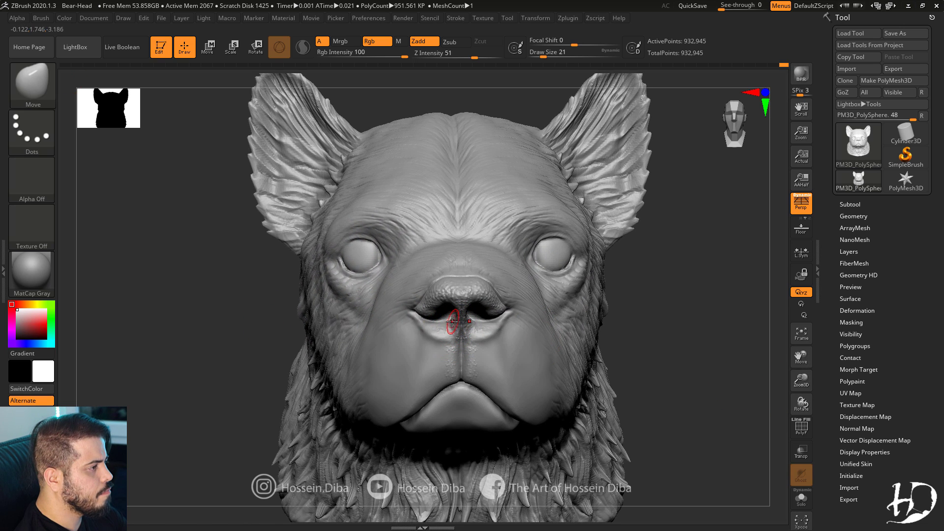
key(bracketright)
drag(452, 319, 451, 326)
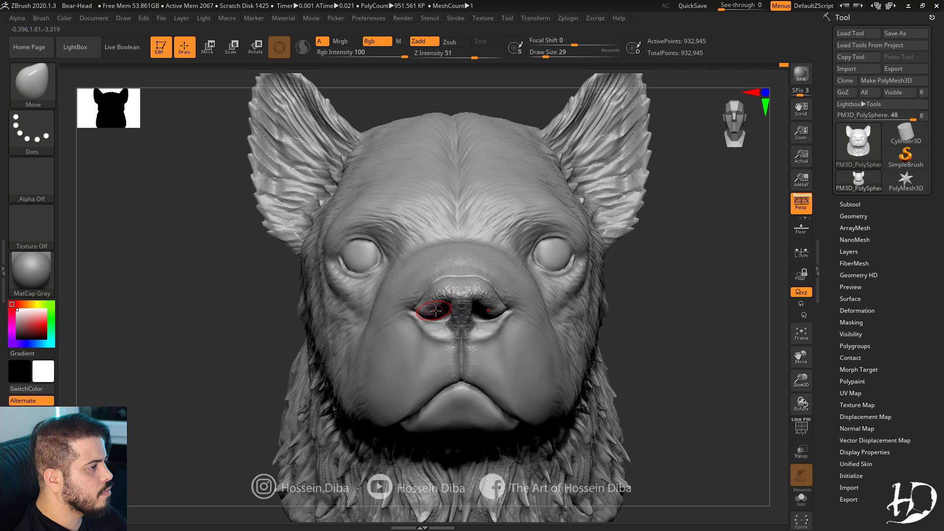
key(bracketright)
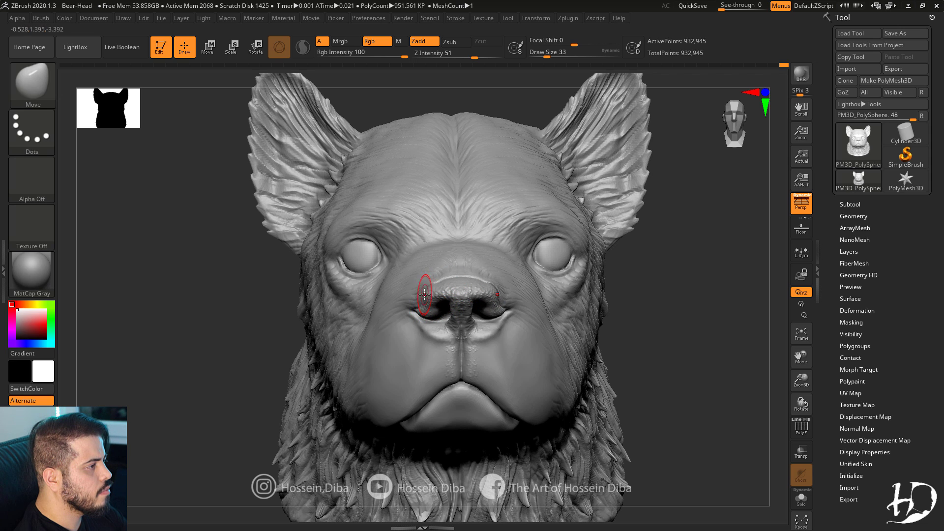
drag(363, 323, 356, 322)
Adjust the ears and the sides of the head beneath them with the Move brush, starting at size 133.
alt+drag(742, 388, 723, 344)
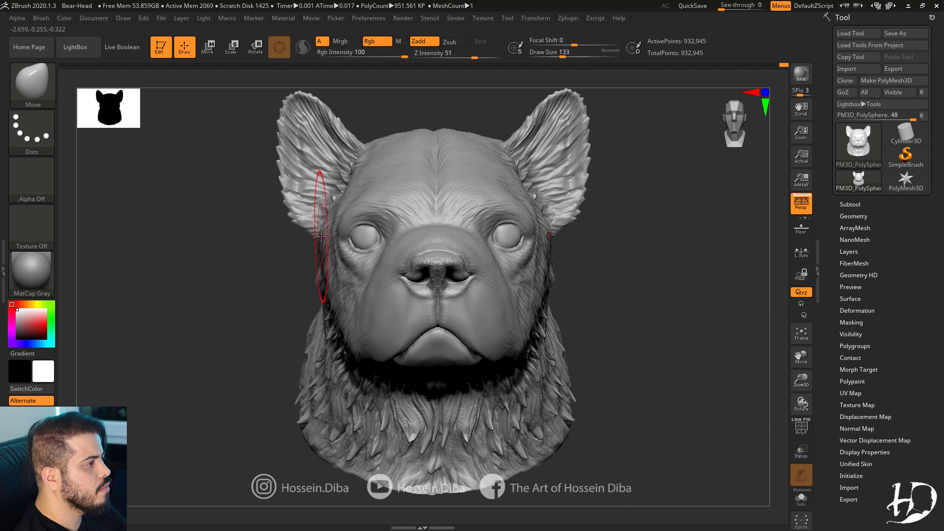
drag(305, 263, 278, 303)
drag(268, 254, 268, 242)
key([)
drag(346, 178, 344, 185)
mouse_move(255, 241)
mouse_down()
mouse_move(293, 242)
mouse_move(258, 245)
mouse_move(387, 315)
mouse_up()
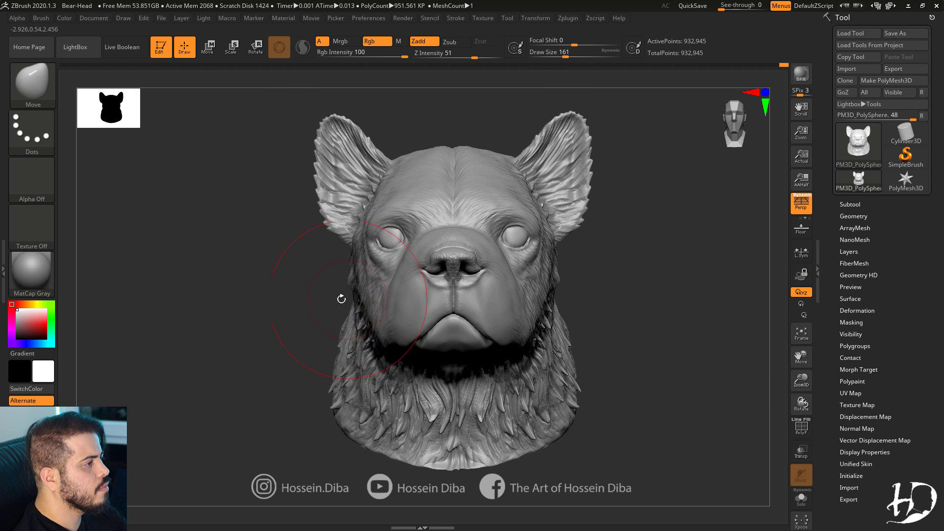
Push the cheeks and the neck fur inward with the Move brush, using sizes between 113 and 181.
key(])
drag(333, 305, 378, 337)
key(])
mouse_move(301, 331)
mouse_down()
mouse_move(281, 330)
mouse_move(313, 331)
mouse_up()
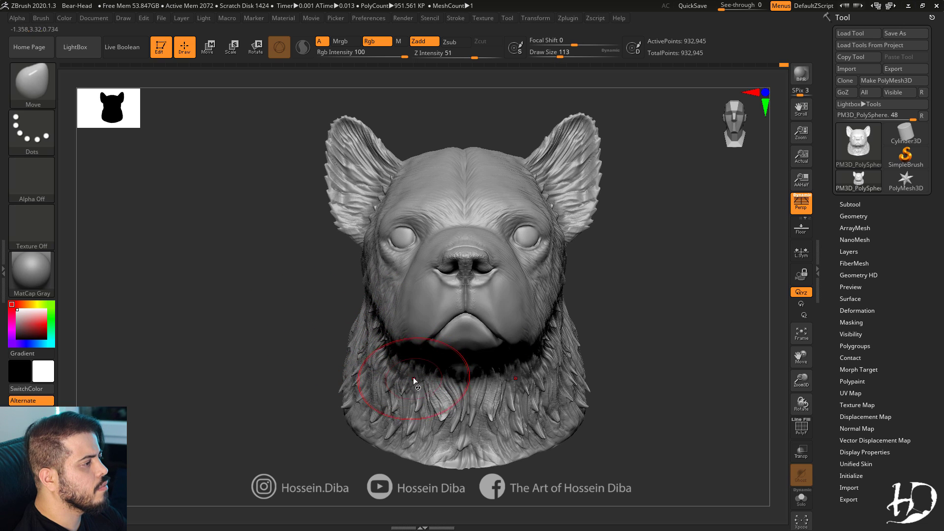
key(])
mouse_move(389, 365)
mouse_down()
mouse_move(375, 358)
mouse_move(373, 326)
mouse_up()
mouse_move(278, 327)
mouse_down()
mouse_move(292, 326)
mouse_move(282, 327)
mouse_up()
drag(354, 340, 361, 340)
drag(389, 379, 395, 384)
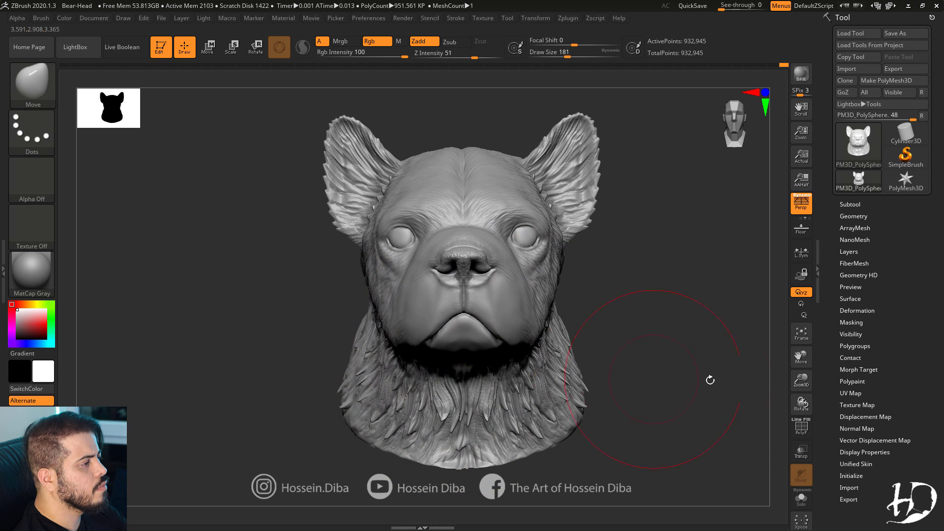
Refine the nose and the area beside the eyes with the Move brush at size 57.
alt+drag(710, 380, 682, 386)
key([)
right_drag(477, 295, 458, 272)
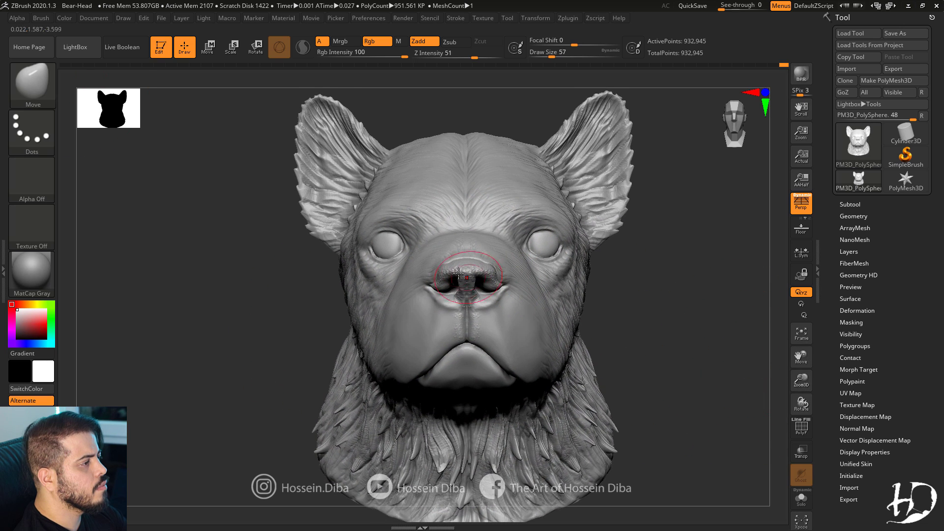
drag(395, 275, 391, 272)
drag(297, 297, 368, 304)
drag(399, 271, 394, 267)
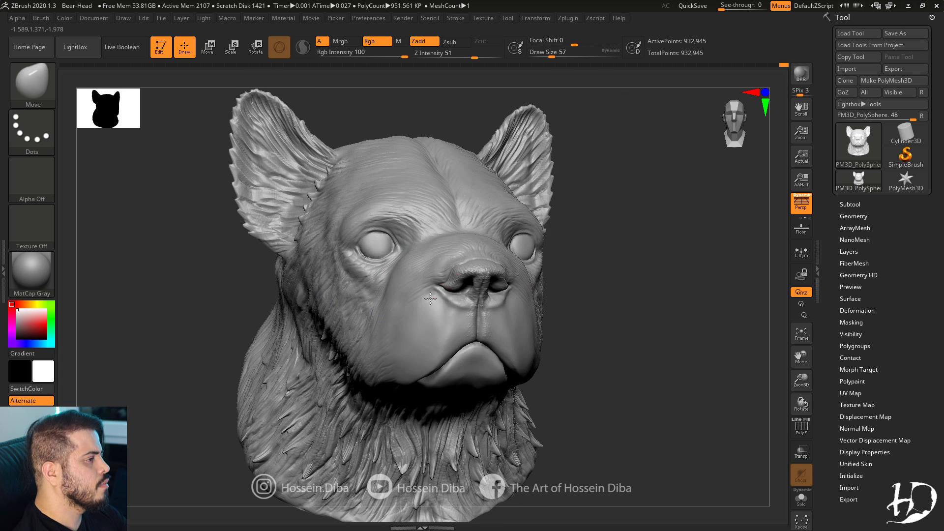
drag(585, 353, 515, 341)
Sculpt the lips, muzzle and brow with the Standard brush at Z Intensity 21, using sizes from 33 to 57.
key(b)
key(s)
key(t)
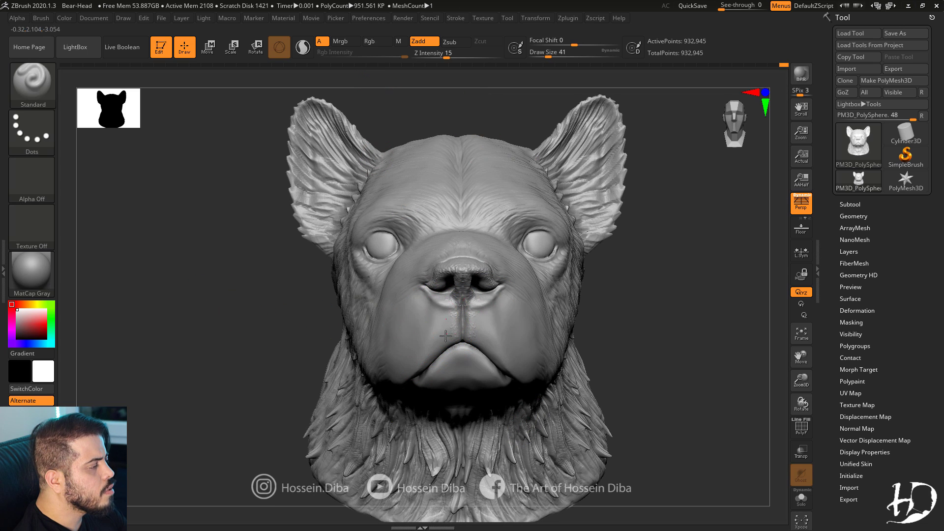
drag(447, 57, 453, 58)
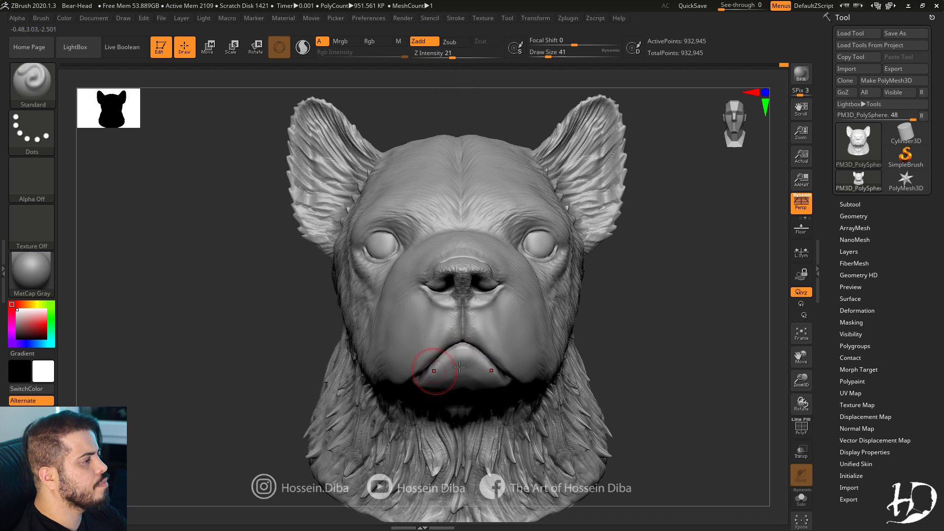
drag(798, 385, 797, 369)
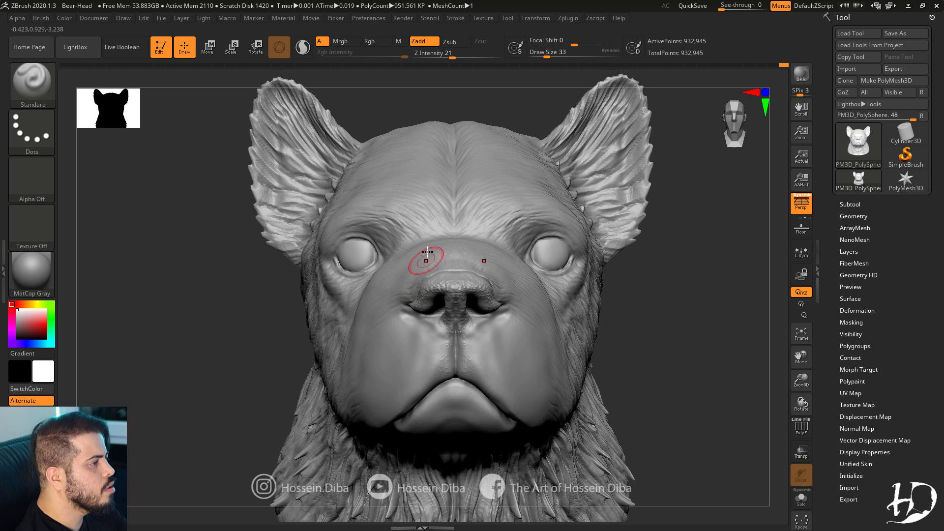
key(bracketright)
key(bracketright)
drag(443, 212, 456, 192)
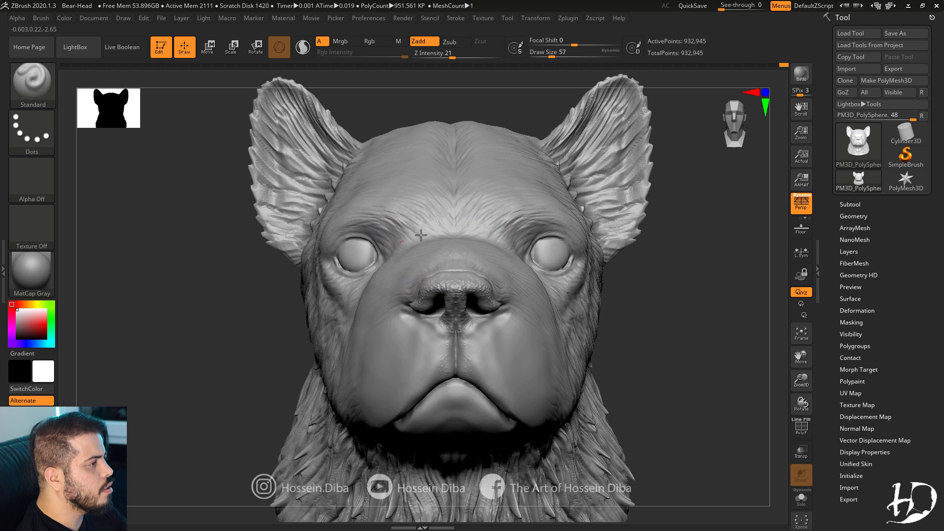
Remesh the head with DynaMesh at resolution 128.
key(f)
click(854, 217)
click(853, 381)
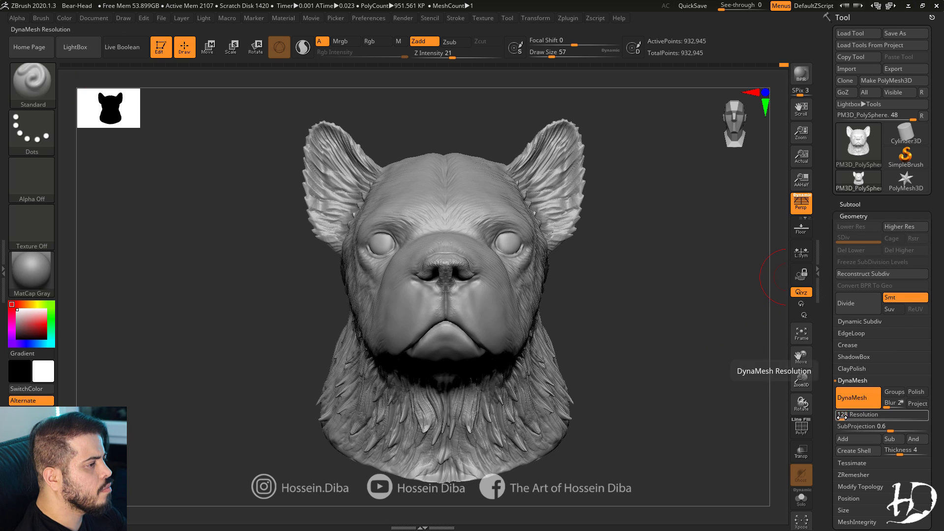
click(848, 216)
ctrl+drag(699, 265, 659, 291)
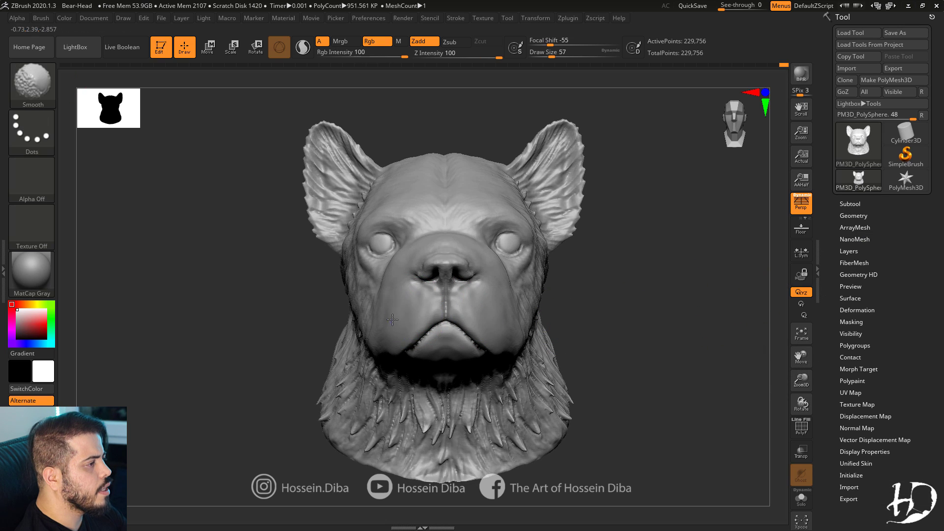
Smooth the fur on the front of the neck and build up the chest with ClayBuildup at size 89.
ctrl+right_drag(410, 373, 415, 399)
shift+drag(433, 413, 427, 453)
key(bracketright)
key(bracketright)
mouse_move(379, 418)
shift+mouse_down()
mouse_move(394, 442)
mouse_move(348, 384)
shift+mouse_up()
key(b)
key(c)
key(b)
mouse_move(467, 411)
mouse_down()
mouse_move(490, 457)
mouse_move(507, 405)
mouse_up()
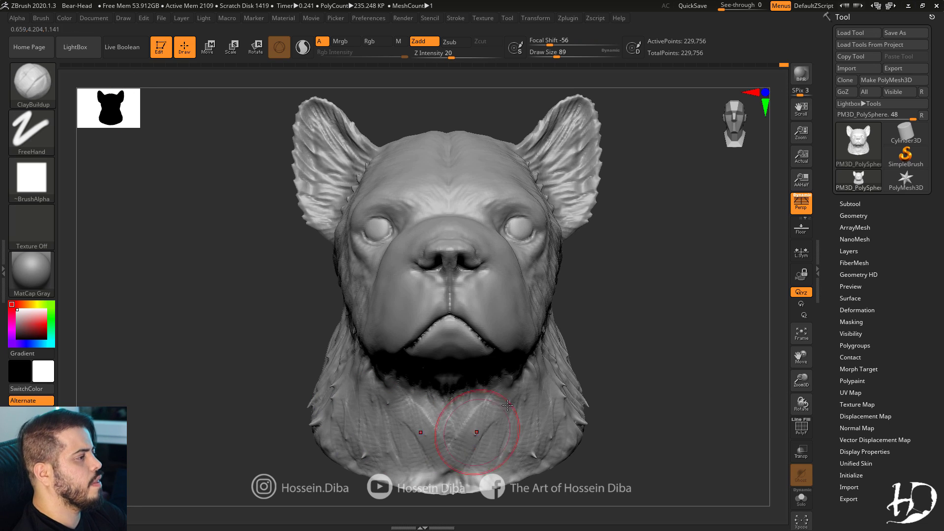
drag(654, 389, 676, 384)
Smooth away the fur detail on the ears, the sides of the head and the neck below the jaw.
shift+drag(298, 187, 315, 224)
alt+drag(737, 283, 757, 366)
mouse_move(376, 246)
shift+mouse_down()
mouse_move(366, 268)
mouse_move(335, 209)
shift+mouse_up()
mouse_move(757, 375)
mouse_down()
mouse_move(786, 375)
mouse_move(782, 307)
mouse_up()
drag(247, 338, 292, 340)
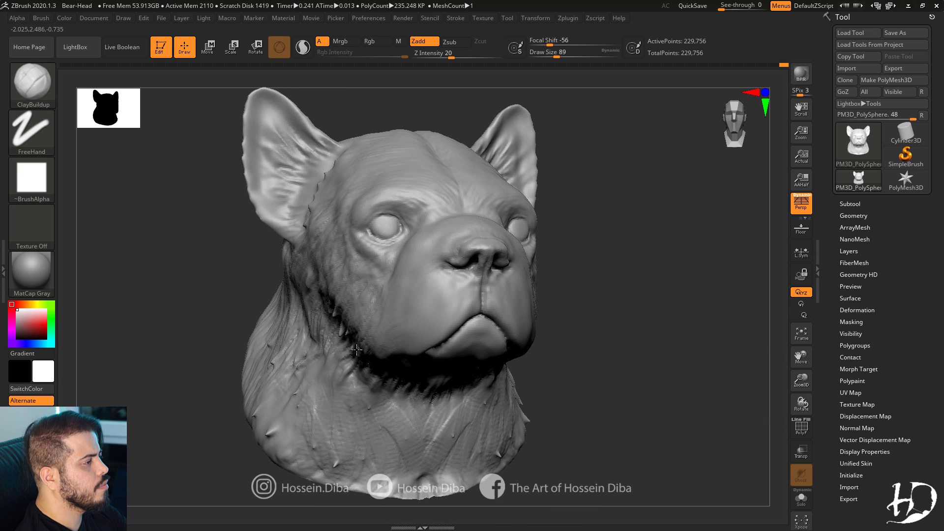
shift+drag(356, 349, 322, 368)
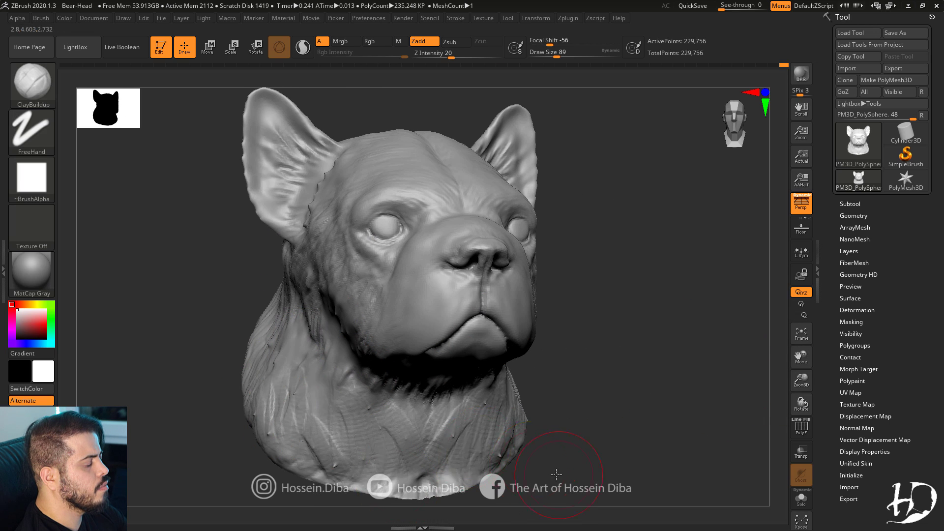
Build up the brow and the folds beside the eyes with the Standard brush at size 45, then smooth them.
mouse_move(595, 393)
mouse_down()
mouse_move(643, 390)
mouse_move(723, 359)
mouse_move(802, 357)
mouse_move(801, 387)
mouse_move(802, 359)
mouse_up()
key(b)
key(s)
key(t)
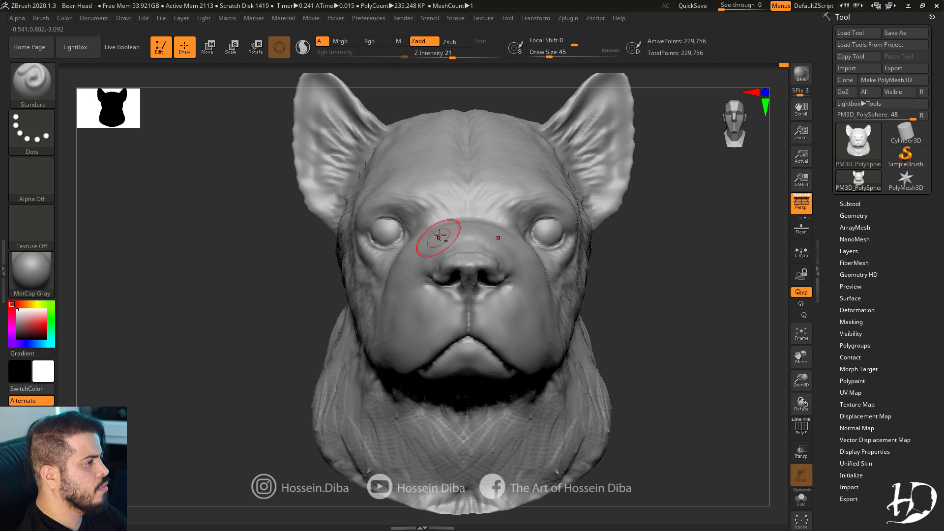
drag(265, 251, 397, 240)
right_drag(397, 238, 390, 237)
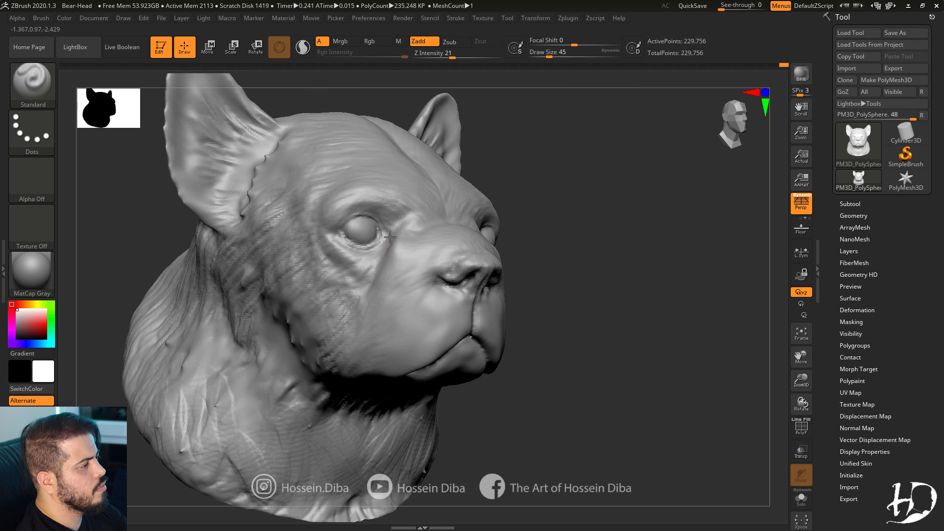
drag(615, 308, 729, 375)
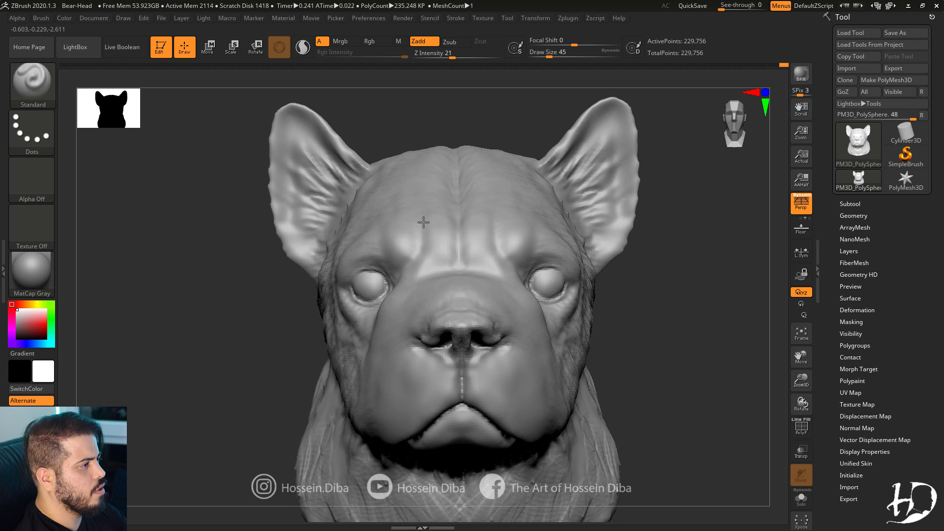
shift+drag(424, 224, 423, 246)
drag(290, 305, 302, 304)
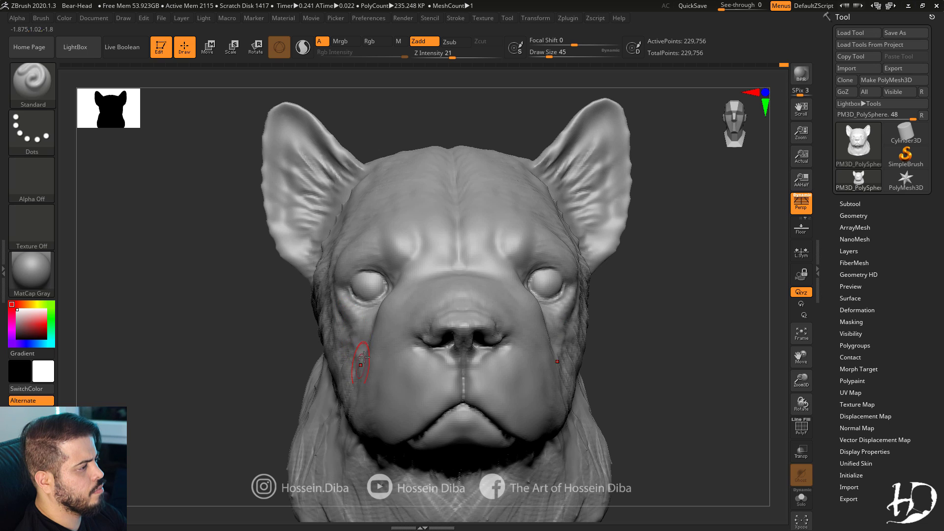
drag(276, 356, 376, 339)
Smooth the remaining fur on the neck and along the cheeks, enlarging the brush to size 105.
key(f)
drag(769, 339, 581, 373)
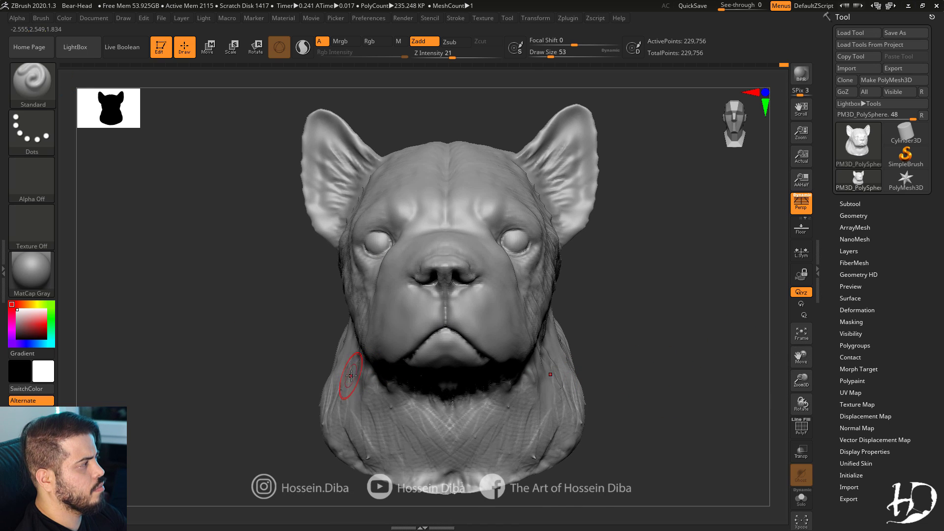
shift+drag(351, 376, 337, 339)
mouse_move(337, 409)
shift+mouse_down()
mouse_move(403, 465)
mouse_move(345, 362)
shift+mouse_up()
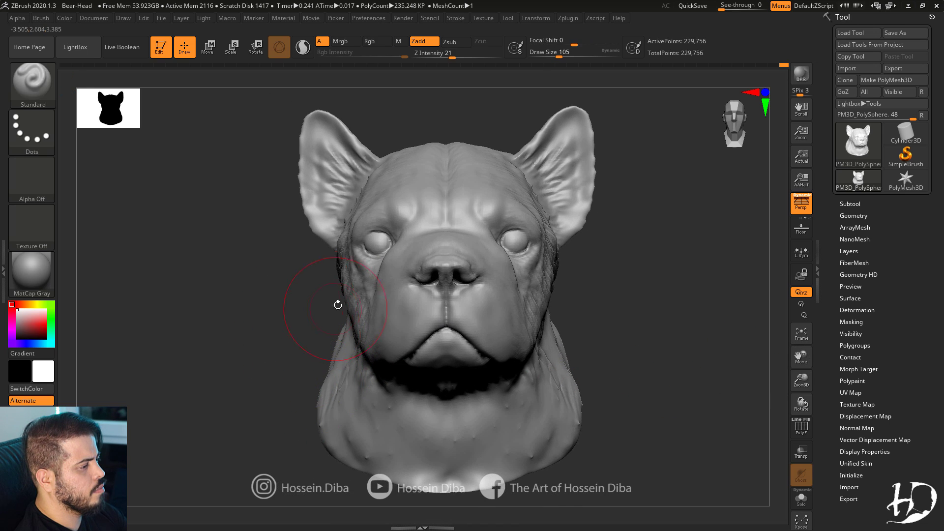
drag(338, 303, 379, 297)
shift+drag(331, 257, 320, 309)
drag(644, 367, 586, 354)
Adjust the muzzle and the mouth with the Move brush, reducing it to size 65.
click(33, 84)
click(223, 314)
drag(273, 297, 278, 300)
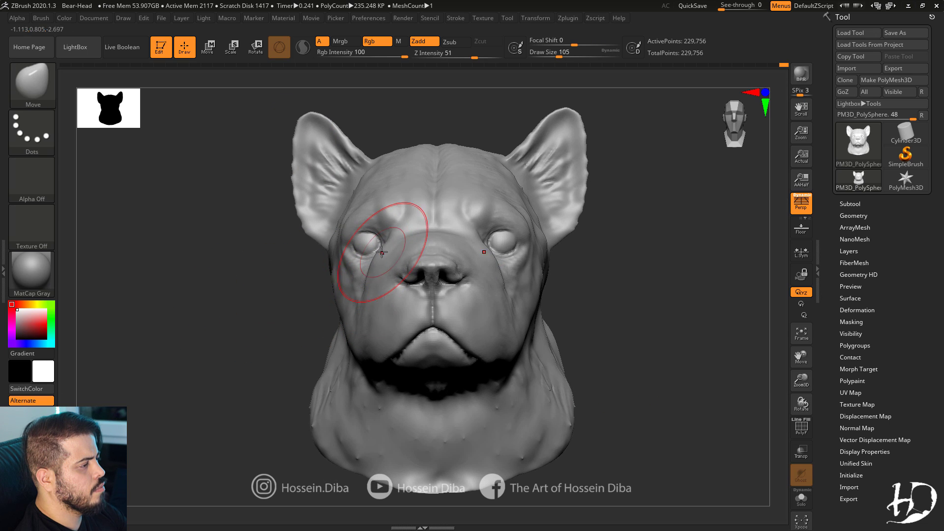
key(bracketleft)
key(bracketleft)
key(bracketleft)
key(bracketleft)
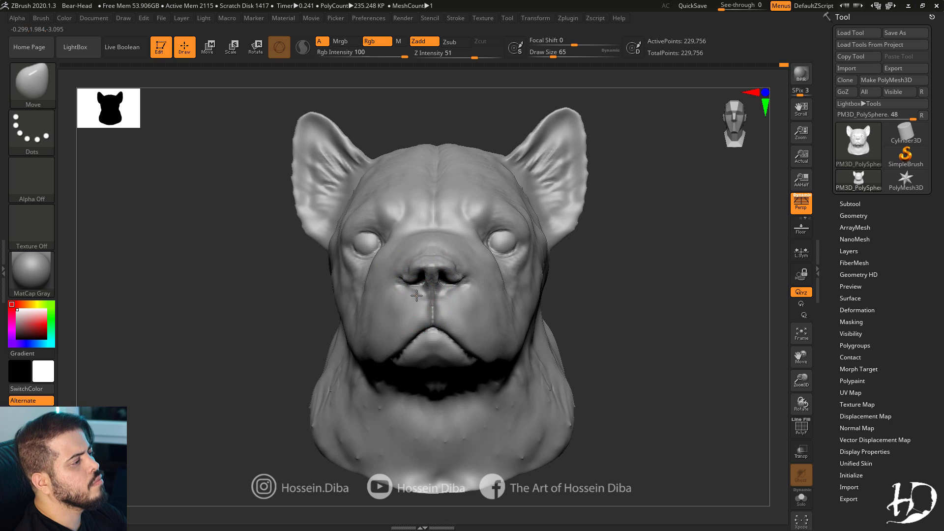
mouse_move(265, 360)
mouse_down()
mouse_move(257, 351)
mouse_move(269, 330)
mouse_move(235, 324)
mouse_up()
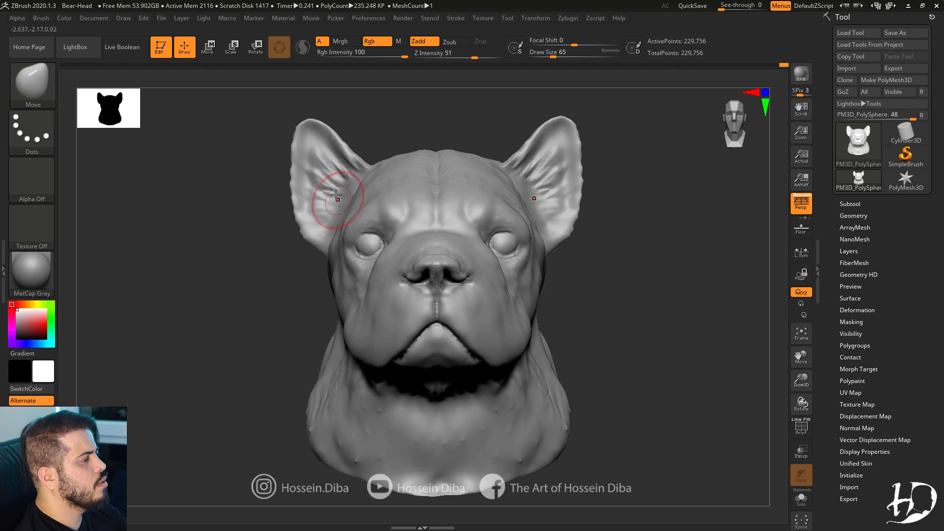
Smooth the inner ears and thicken the ears with the Inflat brush at size 65.
shift+drag(301, 229, 293, 134)
key(b)
key(i)
key(n)
mouse_move(241, 241)
mouse_down()
mouse_move(281, 240)
mouse_move(299, 153)
mouse_move(213, 158)
mouse_up()
shift+drag(340, 181, 331, 167)
drag(195, 282, 211, 285)
Narrow the neck and its base with the Move brush, working at sizes up to 145.
key(b)
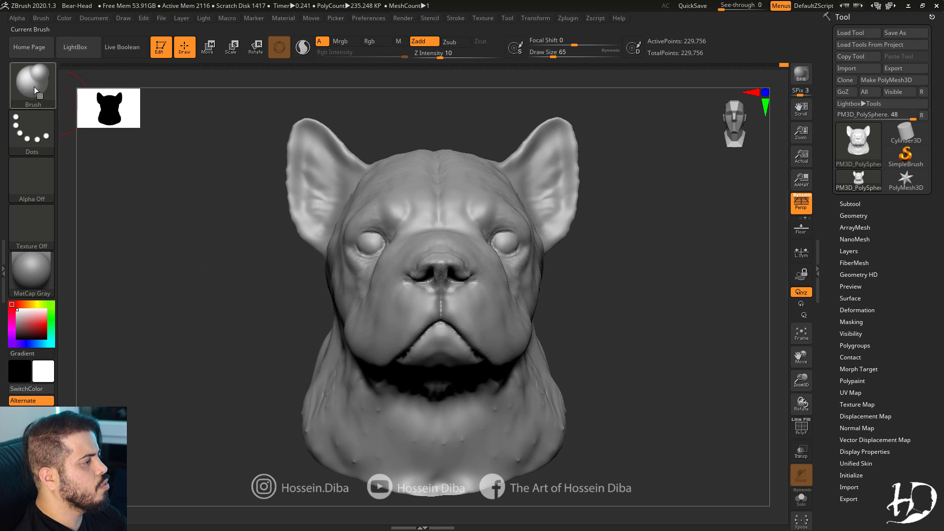
key(m)
key(v)
drag(322, 358, 331, 356)
mouse_move(282, 369)
alt+mouse_down()
mouse_move(274, 391)
mouse_move(279, 360)
alt+mouse_up()
drag(325, 383, 379, 416)
drag(275, 399, 329, 385)
mouse_move(318, 291)
mouse_down()
mouse_move(307, 312)
mouse_move(344, 311)
mouse_up()
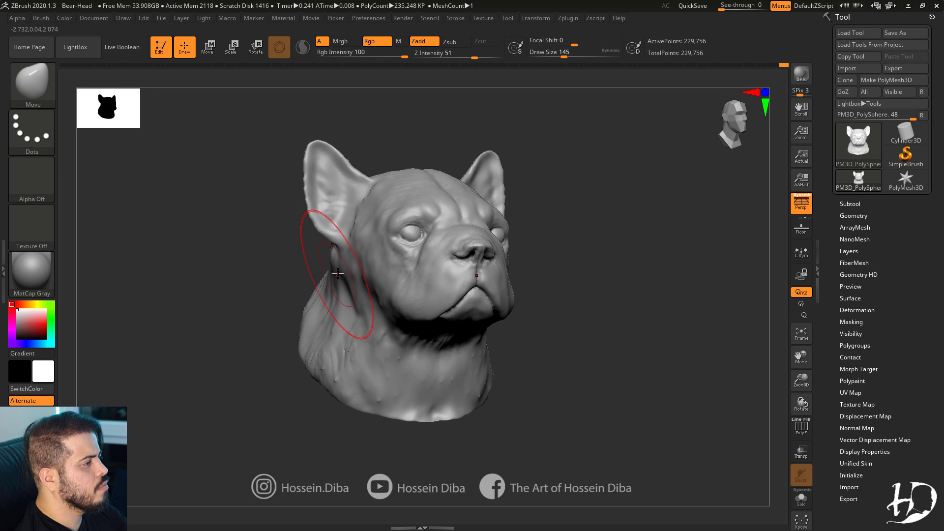
Pull in the sides of the neck and cheeks from the front with the Move brush at size 121.
key([)
drag(326, 274, 258, 276)
alt+drag(775, 378, 772, 403)
drag(347, 336, 357, 337)
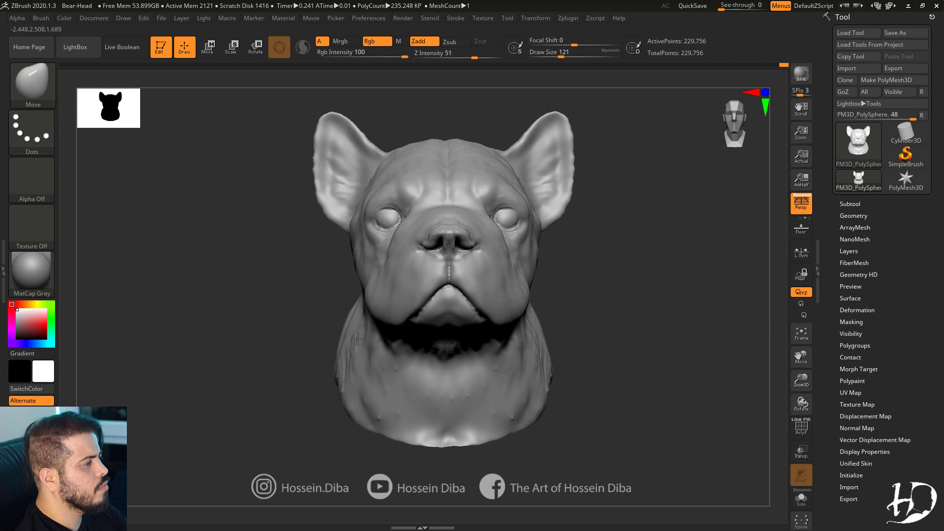
mouse_move(261, 296)
mouse_down()
mouse_move(307, 291)
mouse_move(327, 270)
mouse_up()
mouse_move(276, 293)
mouse_down()
mouse_move(335, 295)
mouse_move(217, 307)
mouse_move(225, 311)
mouse_up()
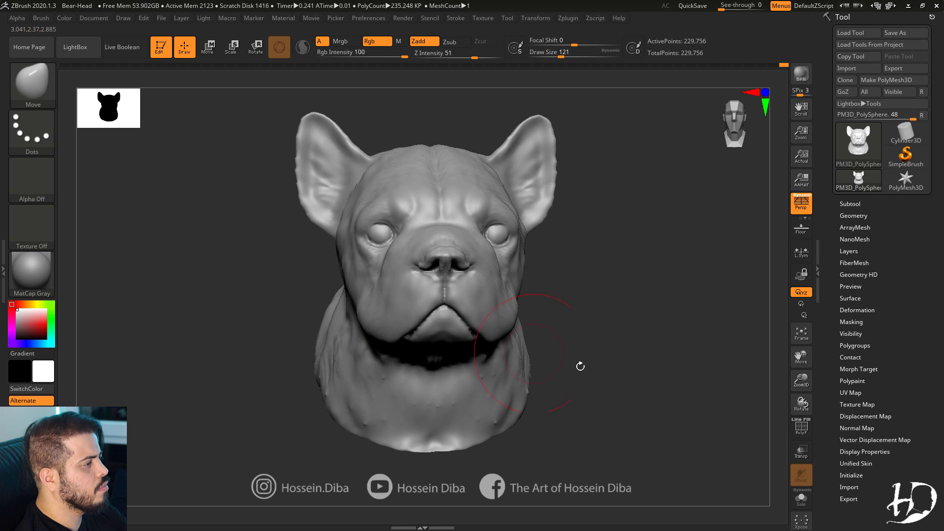
drag(588, 363, 580, 355)
Reshape the outer edges and bases of both ears with the Move brush, reducing it to size 69.
alt+drag(703, 295, 706, 343)
drag(340, 192, 346, 186)
drag(541, 179, 550, 170)
drag(549, 221, 557, 218)
drag(568, 250, 560, 246)
drag(560, 195, 563, 194)
drag(540, 163, 497, 187)
key(bracketleft)
key(bracketleft)
drag(544, 267, 541, 272)
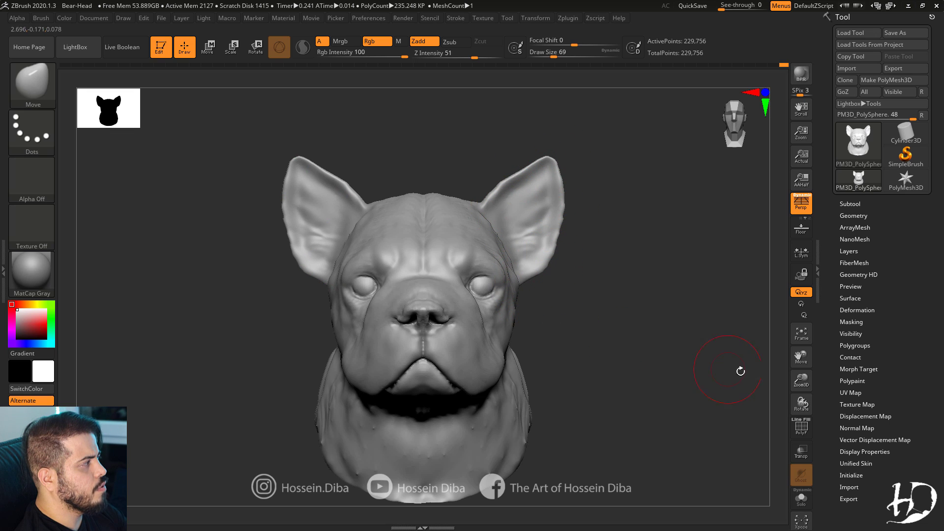
Adjust the ear bases and inner eye corners with the Move brush, working from size 81 down to 21.
alt+drag(741, 371, 759, 372)
key(bracketright)
key(bracketright)
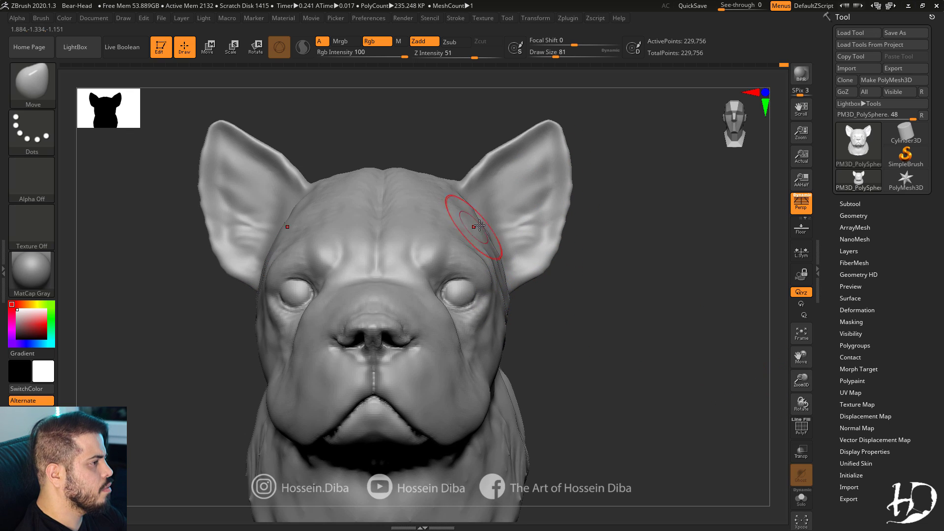
drag(507, 341, 504, 283)
key(f)
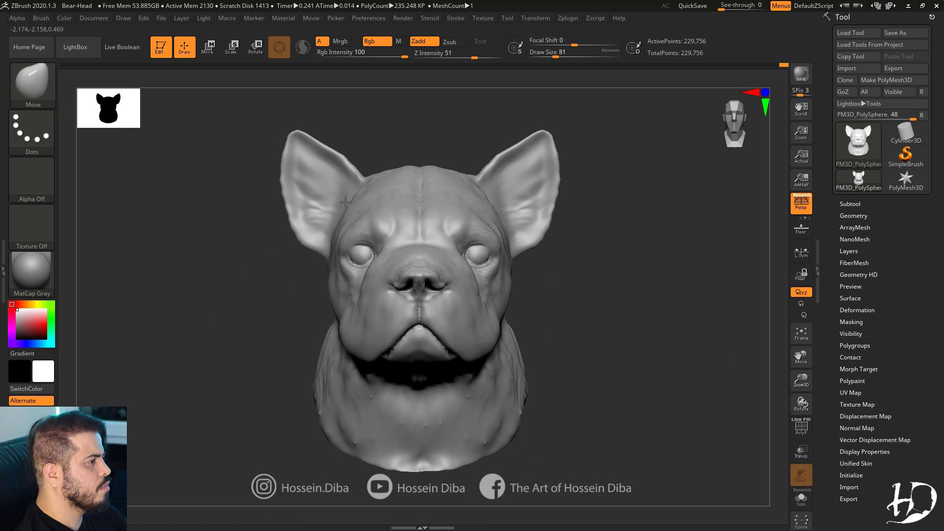
scroll(389, 240, up, 2)
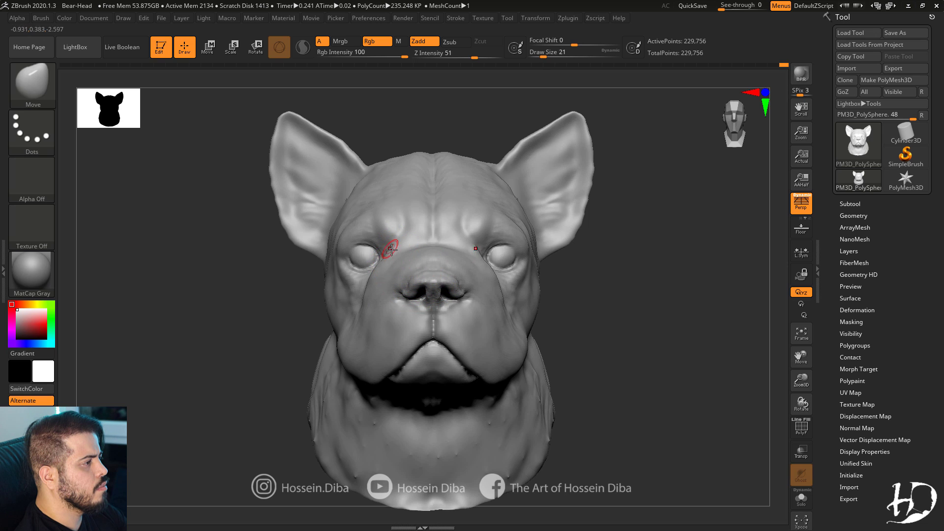
mouse_move(609, 310)
mouse_down()
mouse_move(657, 334)
mouse_move(649, 338)
mouse_move(649, 310)
mouse_up()
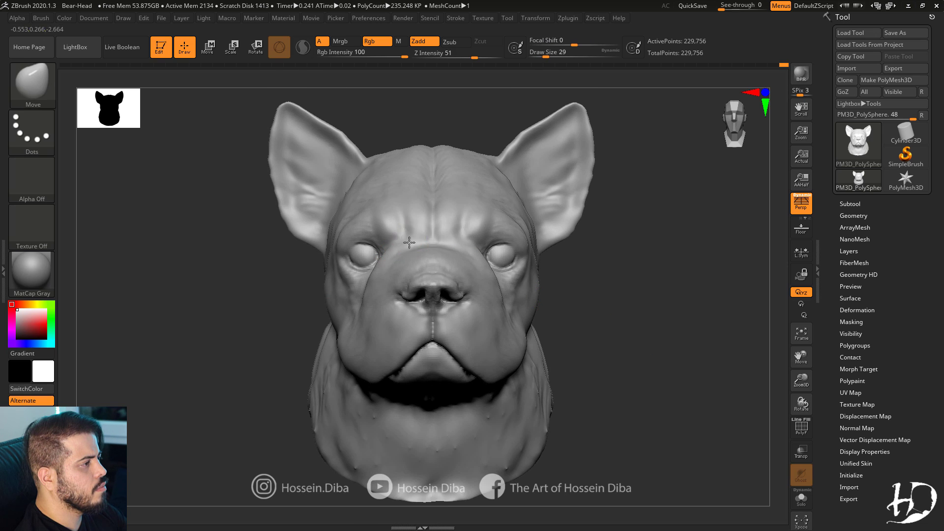
Sculpt folds around the brow and muzzle with the DamStandard brush at size 37 and the Standard brush at size 49.
key(b)
key(d)
key(s)
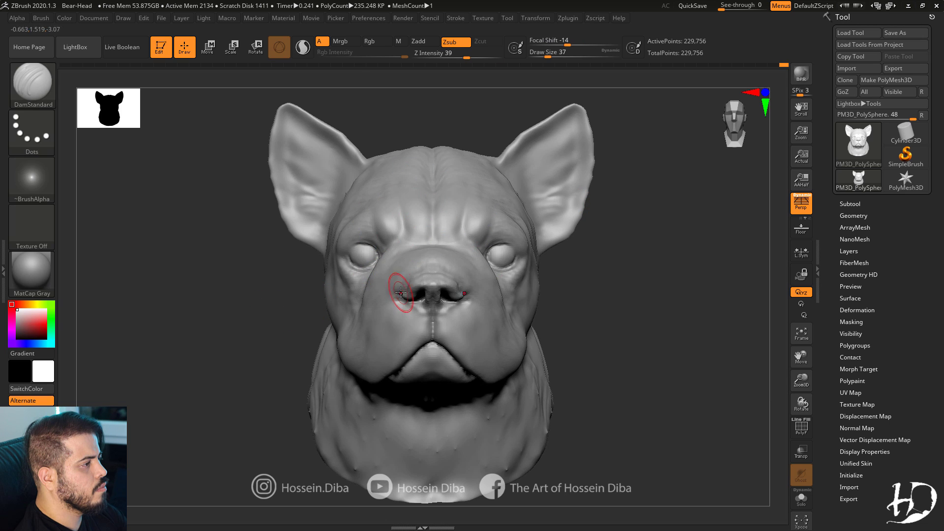
key(b)
key(s)
key(t)
right_drag(400, 275, 755, 334)
drag(305, 422, 306, 420)
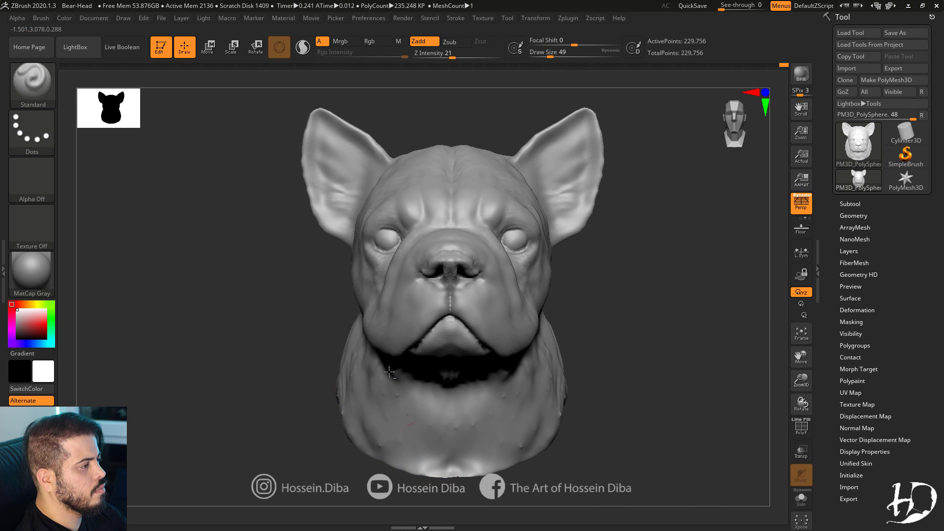
mouse_move(391, 376)
mouse_down()
mouse_move(400, 423)
mouse_move(358, 414)
mouse_up()
mouse_move(648, 397)
right_down()
mouse_move(584, 415)
mouse_move(497, 394)
right_up()
mouse_move(496, 393)
ctrl+right_down()
mouse_move(492, 344)
mouse_move(440, 329)
ctrl+right_up()
Round the forehead and adjust the head's side profile with the Move brush, finishing at size 65.
key(b)
key(m)
key(v)
right_drag(283, 324, 289, 323)
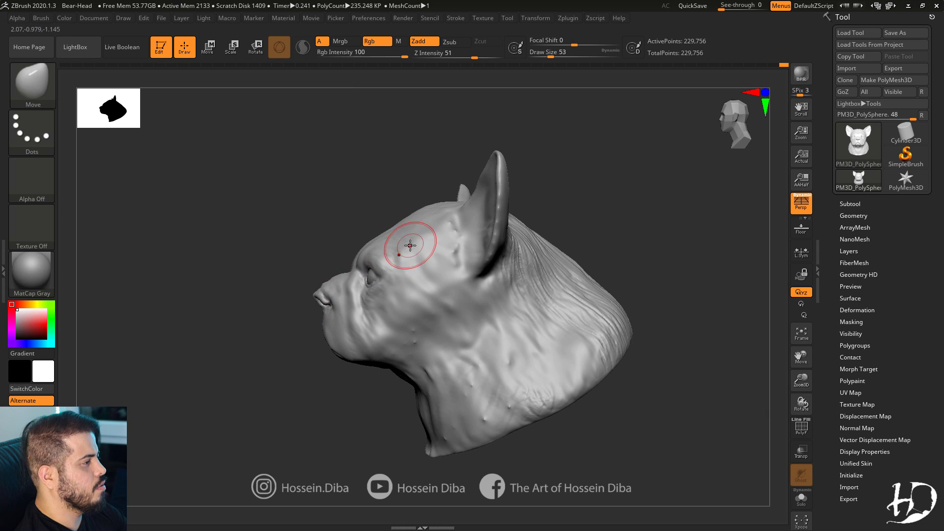
key(bracketright)
key(bracketright)
key(bracketright)
key(bracketright)
key(bracketright)
key(bracketright)
key(bracketright)
key(bracketright)
right_drag(615, 328, 608, 330)
mouse_move(592, 312)
mouse_down()
mouse_move(569, 320)
mouse_move(545, 301)
mouse_up()
drag(336, 318, 349, 319)
mouse_move(364, 354)
right_down()
mouse_move(394, 339)
mouse_move(398, 290)
right_up()
key(bracketleft)
key(bracketleft)
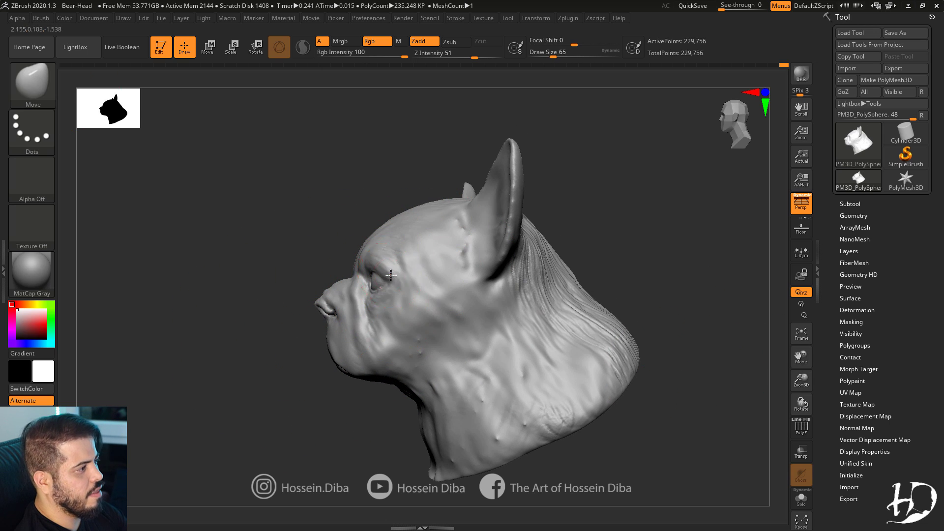
Push the nose tip and jaw line into shape in profile with the Move brush at size 113.
ctrl+right_drag(762, 398, 697, 373)
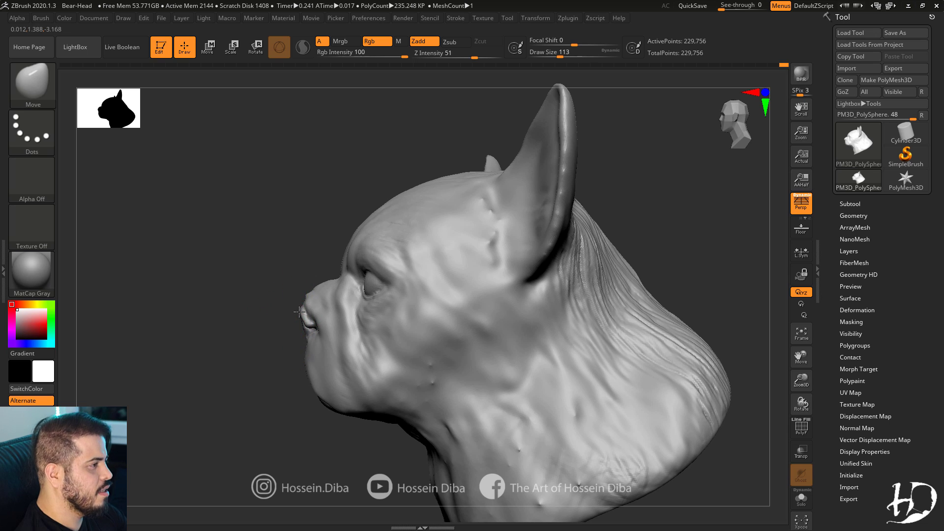
drag(299, 312, 310, 298)
drag(316, 380, 416, 433)
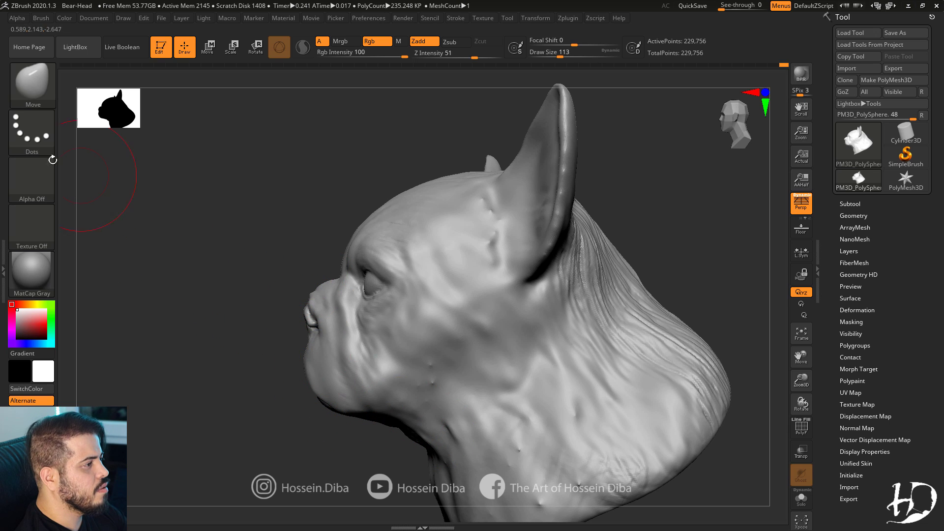
Carve a groove separating the cheek and jaw from the neck with the DamStandard brush at size 113.
click(32, 85)
click(531, 337)
mouse_move(679, 379)
right_down()
mouse_move(733, 361)
mouse_move(713, 345)
right_up()
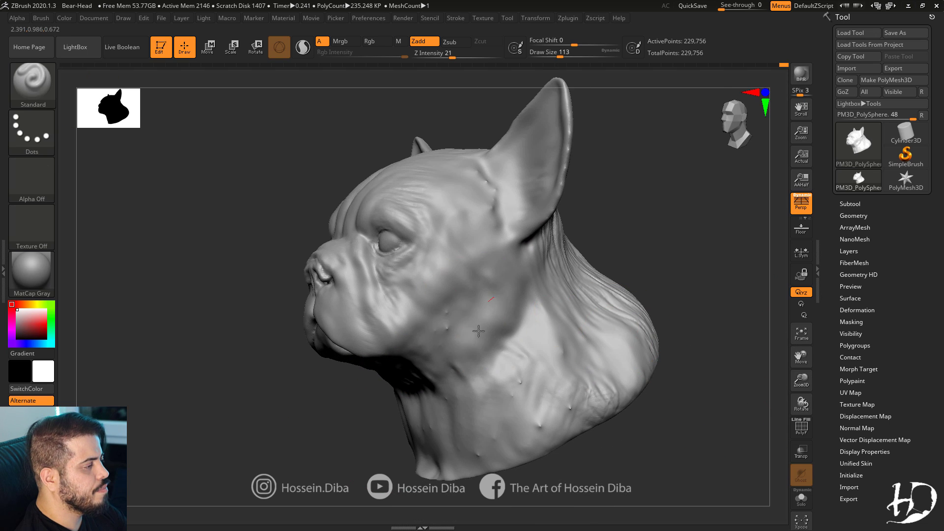
right_drag(478, 331, 398, 379)
key(b)
key(d)
key(s)
drag(575, 281, 439, 390)
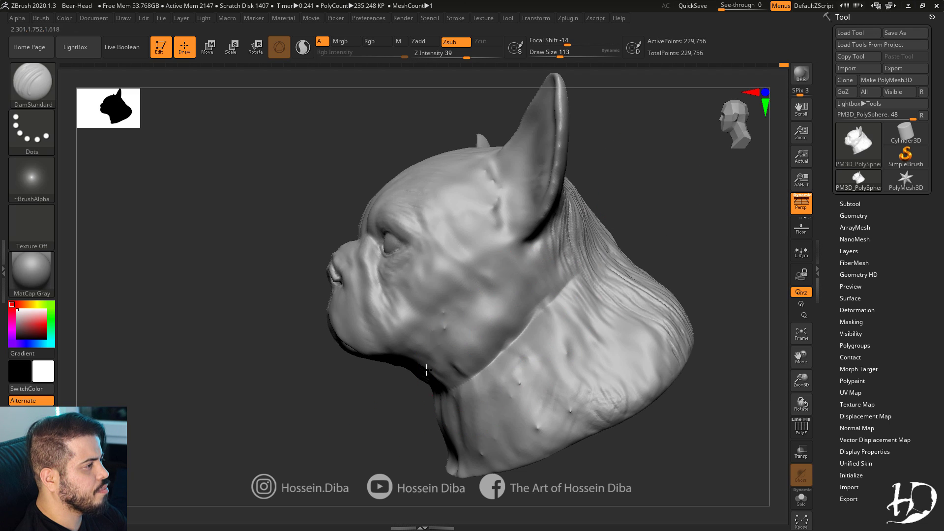
right_drag(255, 308, 276, 311)
Adjust the ear and the area behind it in profile with the Move brush at size 113.
alt+right_drag(724, 367, 679, 464)
key(b)
key(m)
key(v)
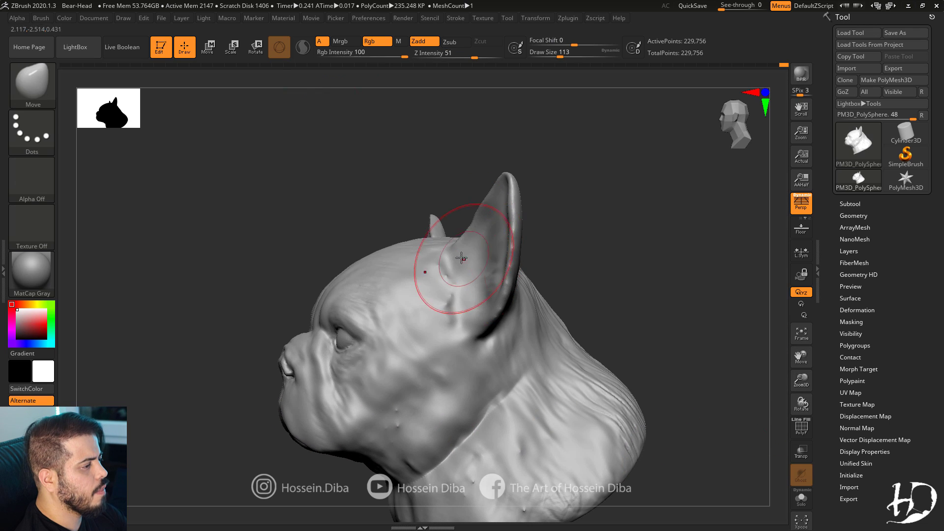
drag(480, 228, 464, 222)
right_drag(603, 269, 590, 268)
drag(520, 260, 525, 270)
alt+drag(777, 385, 759, 345)
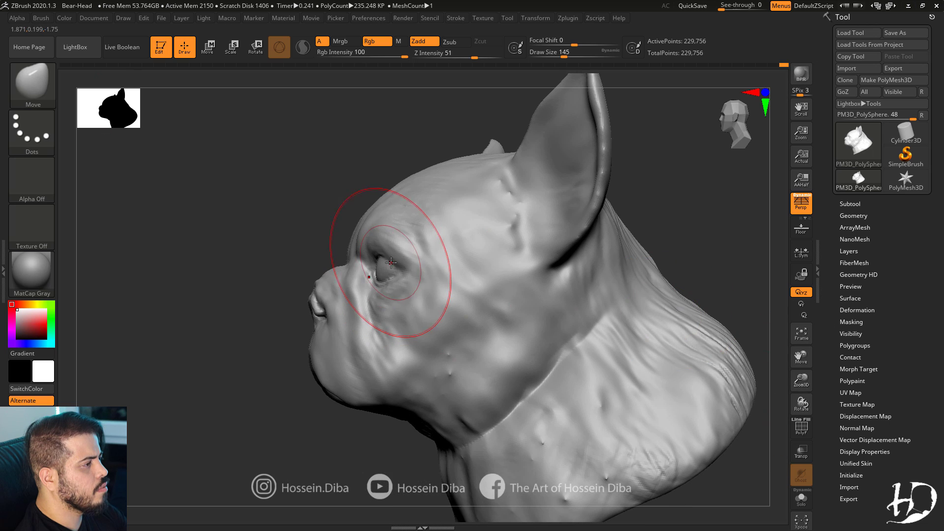
Refine the crown and the front of the muzzle in profile with the Move brush, reducing it to size 57.
key(bracketleft)
key(bracketleft)
key(bracketleft)
key(bracketleft)
key(bracketleft)
key(bracketleft)
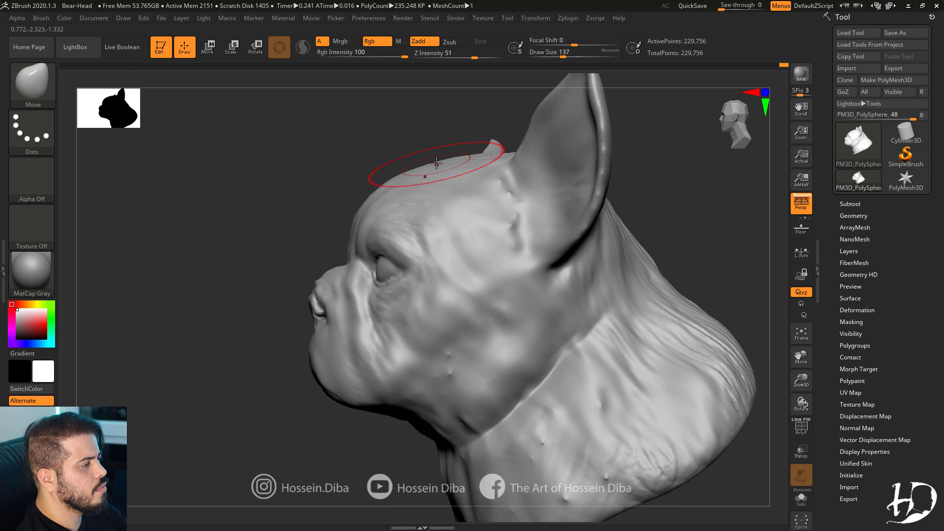
key(bracketleft)
key(bracketleft)
key(bracketleft)
key(bracketleft)
key(bracketleft)
key(bracketleft)
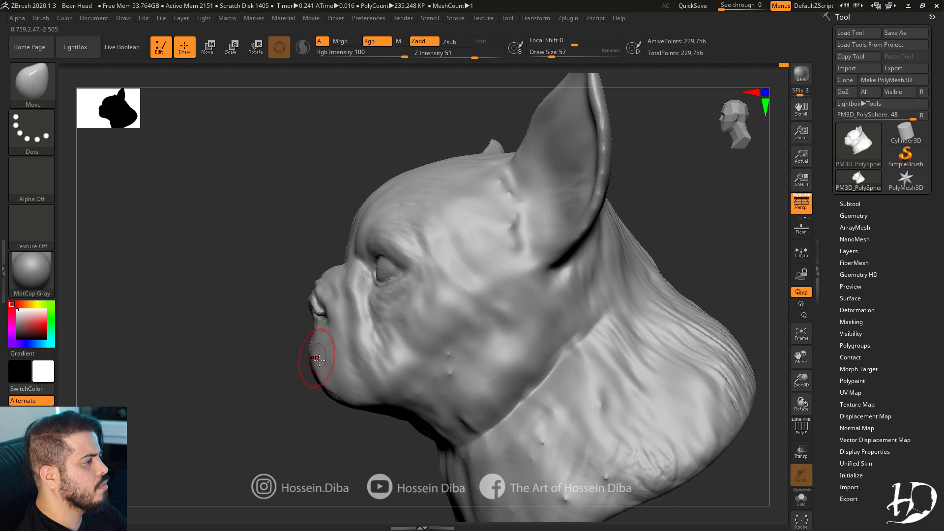
Build up the jaw and the side of the neck with the ClayBuildup brush at size 57, smoothing the jaw's edge.
key(b)
key(c)
key(b)
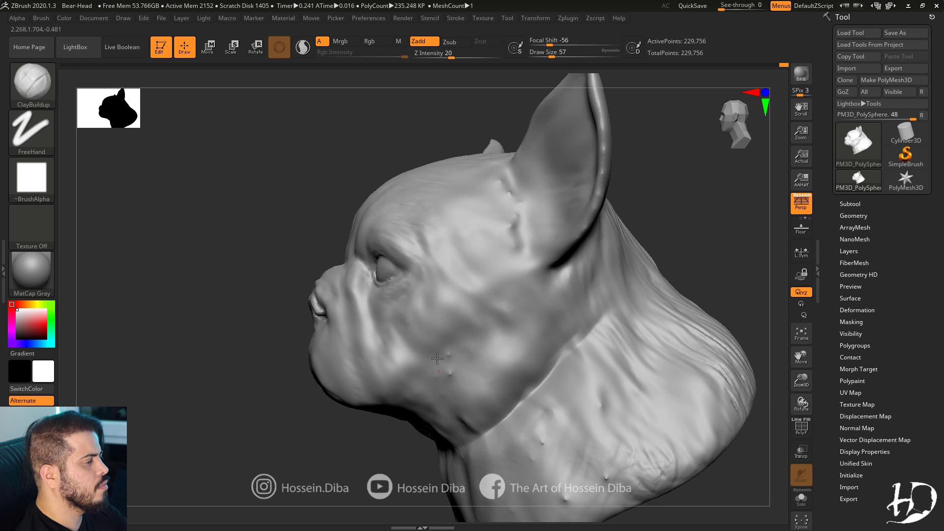
shift+drag(433, 430, 465, 418)
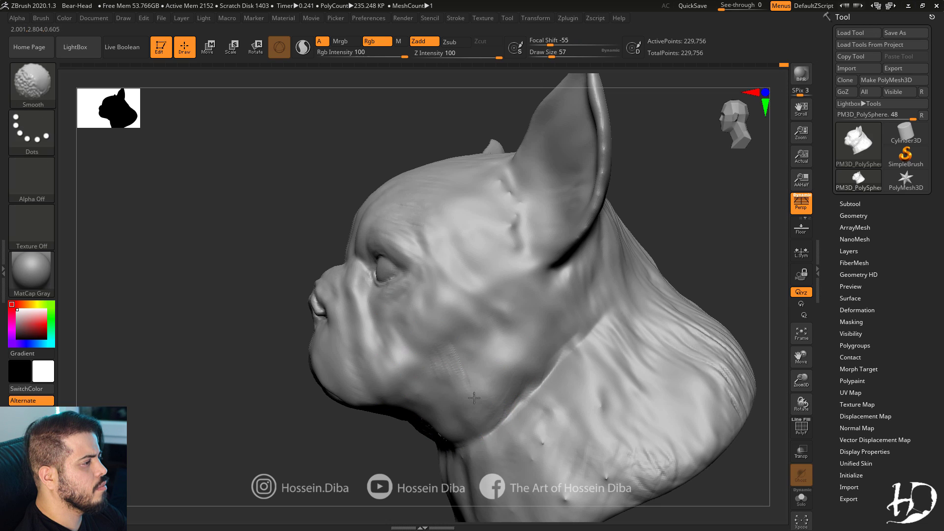
drag(801, 380, 802, 354)
drag(548, 263, 457, 350)
mouse_move(491, 339)
mouse_down()
mouse_move(531, 352)
mouse_move(531, 374)
mouse_up()
drag(801, 378, 801, 363)
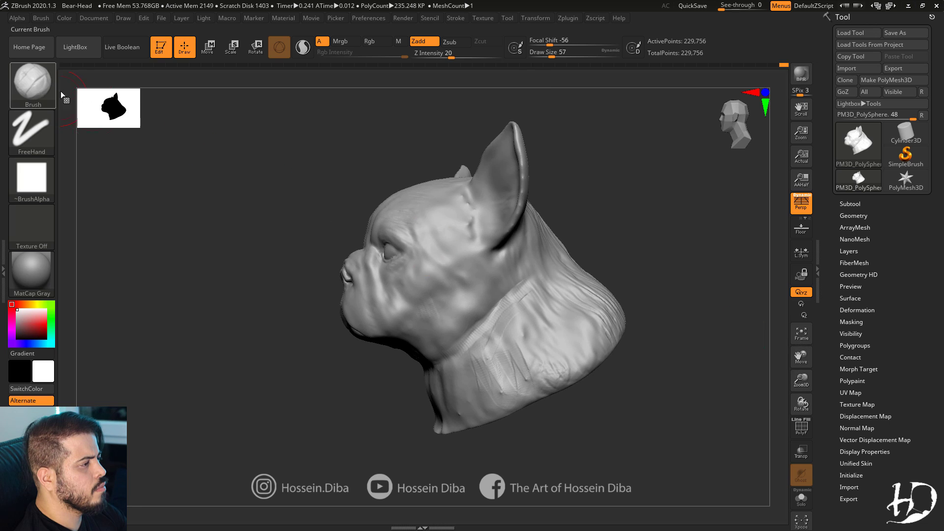
Adjust the throat beneath the jaw and the ear's outline with the Move brush, working down to size 79.
key(b)
key(m)
key(v)
drag(554, 53, 571, 53)
shift+drag(619, 162, 602, 177)
drag(441, 384, 438, 391)
mouse_move(383, 393)
mouse_down()
mouse_move(457, 390)
mouse_move(381, 385)
mouse_move(399, 392)
mouse_up()
key(bracketleft)
mouse_move(553, 162)
alt+mouse_down()
mouse_move(547, 224)
mouse_move(499, 213)
alt+mouse_up()
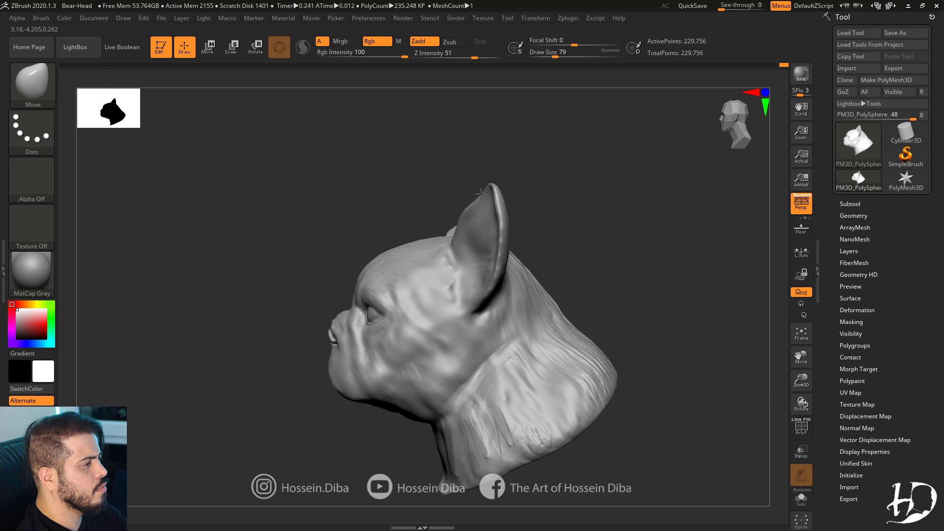
Pull in the back of the neck with the Move brush, enlarging it to size 135.
mouse_move(752, 367)
mouse_down()
mouse_move(812, 374)
mouse_move(787, 375)
mouse_move(794, 325)
mouse_up()
key(bracketright)
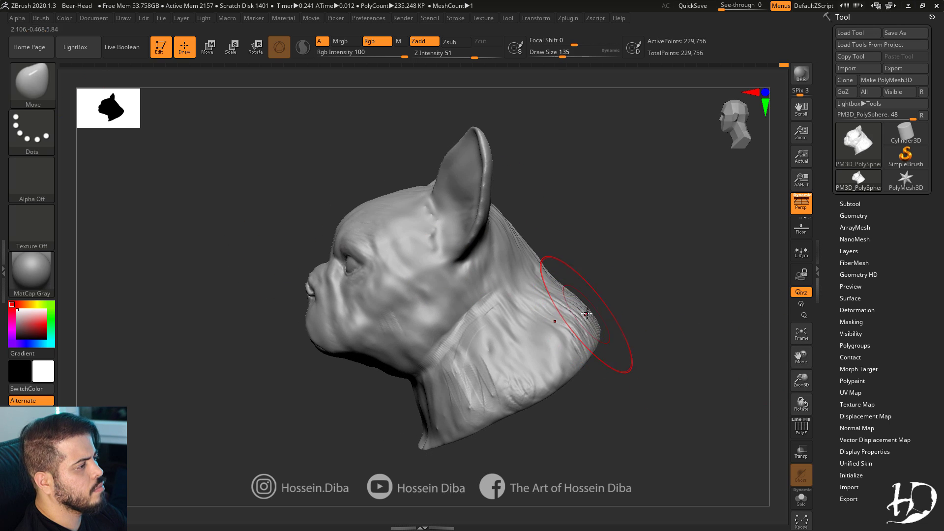
drag(584, 313, 574, 316)
key(bracketright)
alt+drag(603, 388, 698, 418)
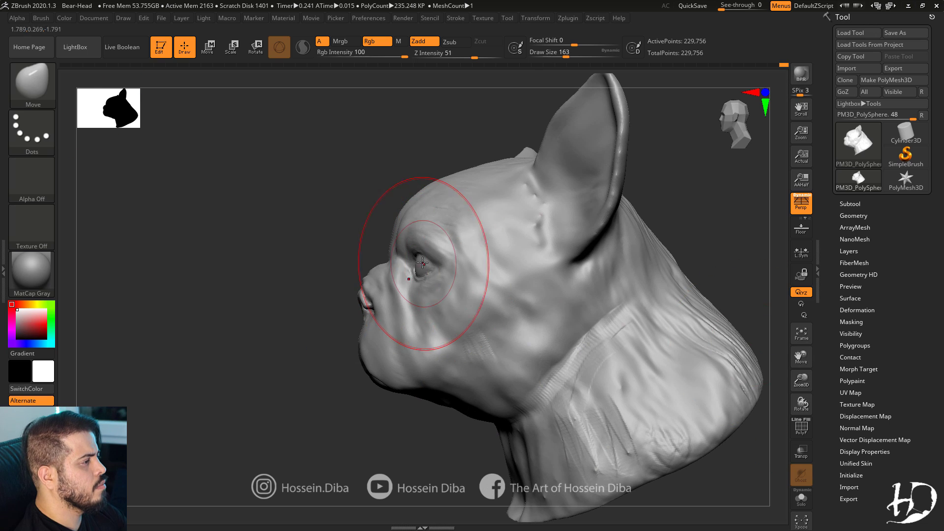
Refine the area around the eyes and cheeks with the Move brush, reducing it from size 67 to 47.
key(bracketleft)
key(bracketleft)
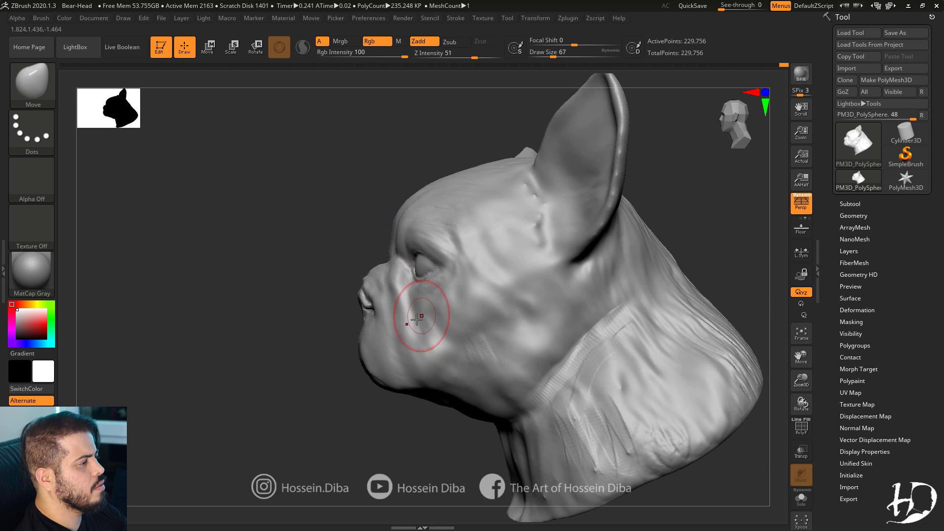
mouse_move(797, 381)
alt+mouse_down()
mouse_move(768, 386)
mouse_move(807, 379)
alt+mouse_up()
key(bracketleft)
drag(727, 325, 799, 333)
drag(801, 381, 827, 381)
mouse_move(551, 339)
mouse_down()
mouse_move(621, 343)
mouse_move(556, 348)
mouse_up()
drag(799, 379, 760, 375)
drag(743, 376, 681, 376)
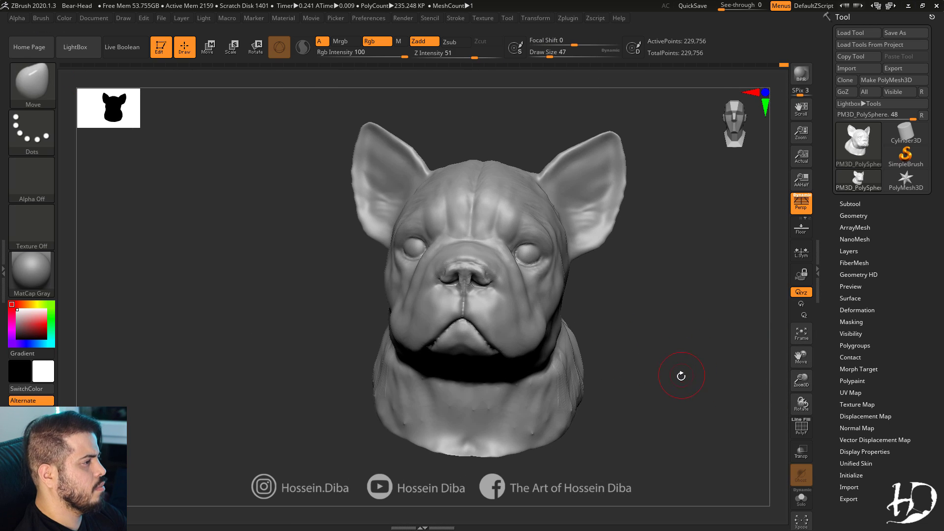
Fill out the chin and lips with the Move and Standard brushes, smoothing the underside of the jaw at size 83.
mouse_move(457, 398)
mouse_down()
mouse_move(699, 373)
mouse_move(707, 354)
mouse_up()
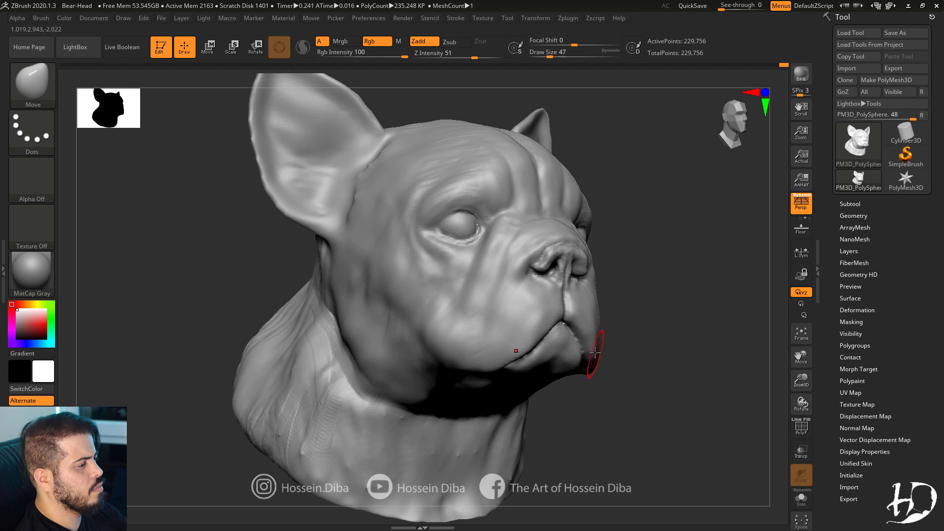
key(b)
key(s)
key(t)
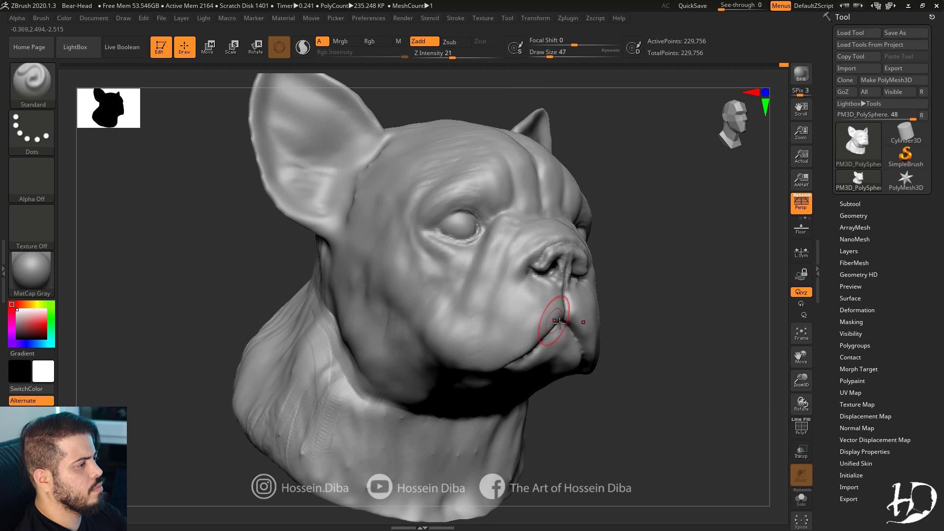
mouse_move(603, 384)
mouse_down()
mouse_move(559, 378)
mouse_move(492, 418)
mouse_up()
key(bracketright)
key(bracketright)
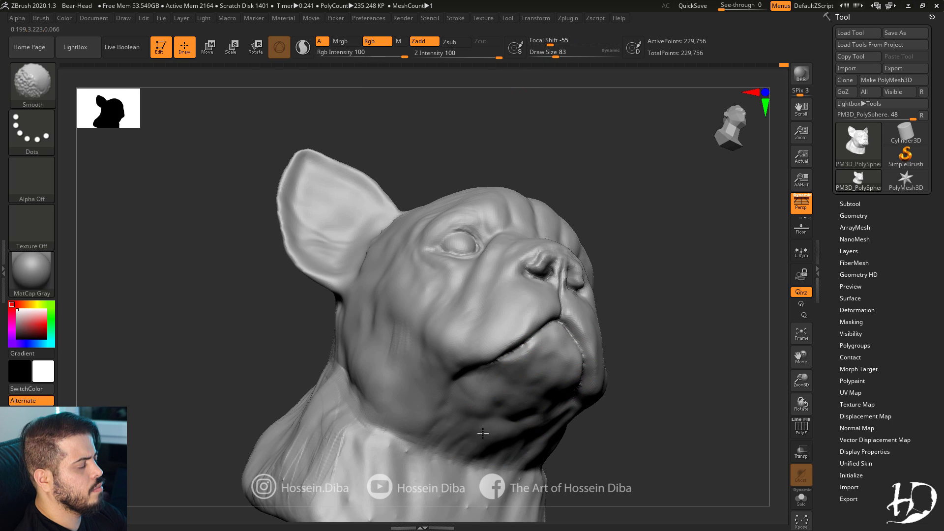
mouse_move(659, 324)
mouse_down()
mouse_move(667, 367)
mouse_move(592, 333)
mouse_up()
drag(664, 339, 555, 352)
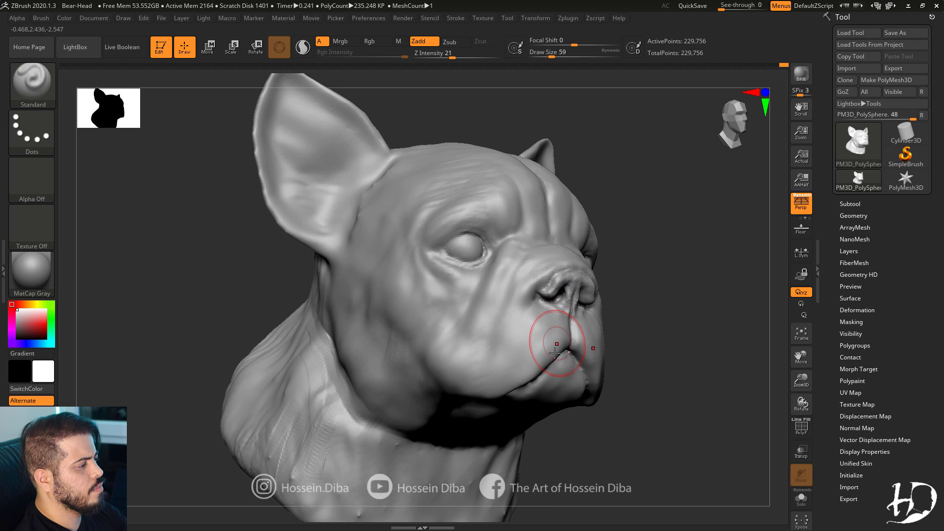
drag(212, 296, 206, 310)
mouse_move(801, 379)
mouse_down()
mouse_move(797, 351)
mouse_move(811, 386)
mouse_up()
Reshape the ears from a three-quarter view with the Move brush at size 55.
key(b)
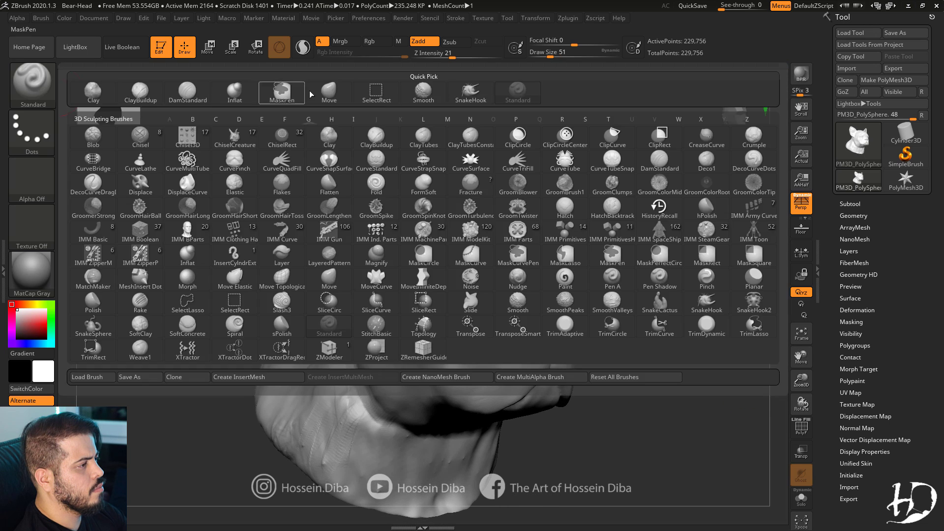
key(m)
key(v)
drag(322, 222, 280, 272)
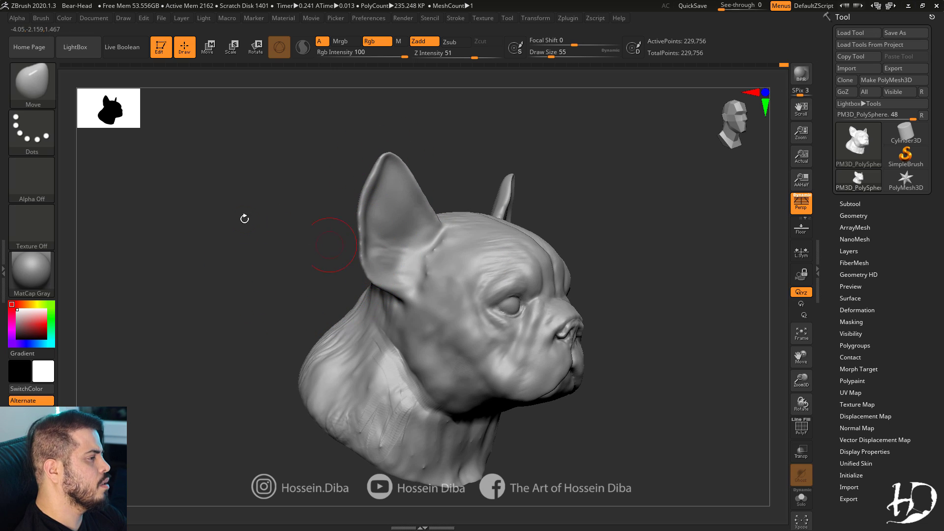
drag(245, 219, 247, 253)
Define the ear rims with the Standard brush at size 39 and adjust the ear tips with the Move brush at size 65.
key(b)
key(s)
key(t)
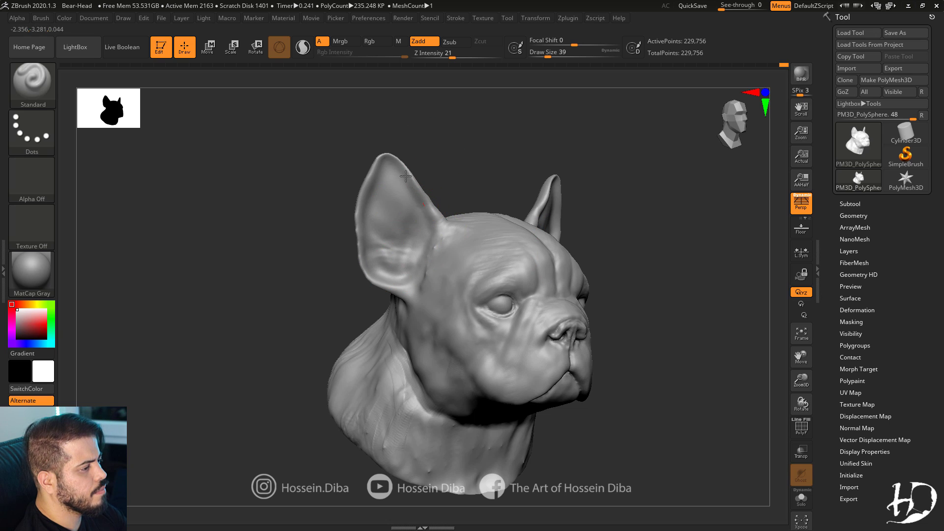
key(b)
key(m)
key(v)
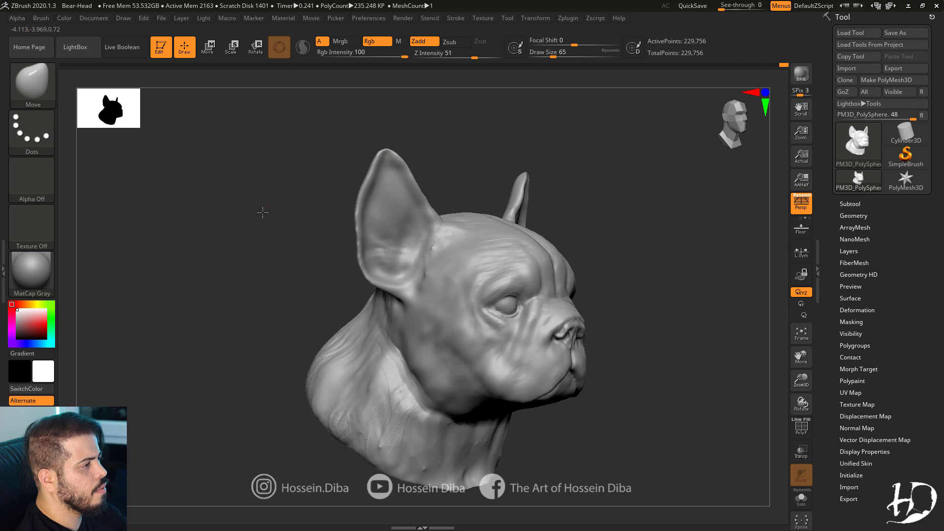
Reshape the back and underside of the neck in side view with the Move brush, enlarging it from size 129 to 213.
right_drag(521, 219, 545, 271)
drag(681, 352, 708, 339)
mouse_move(365, 287)
mouse_down()
mouse_move(486, 271)
mouse_move(601, 321)
mouse_up()
key(bracketright)
key(bracketright)
drag(251, 327, 283, 323)
right_drag(283, 322, 274, 295)
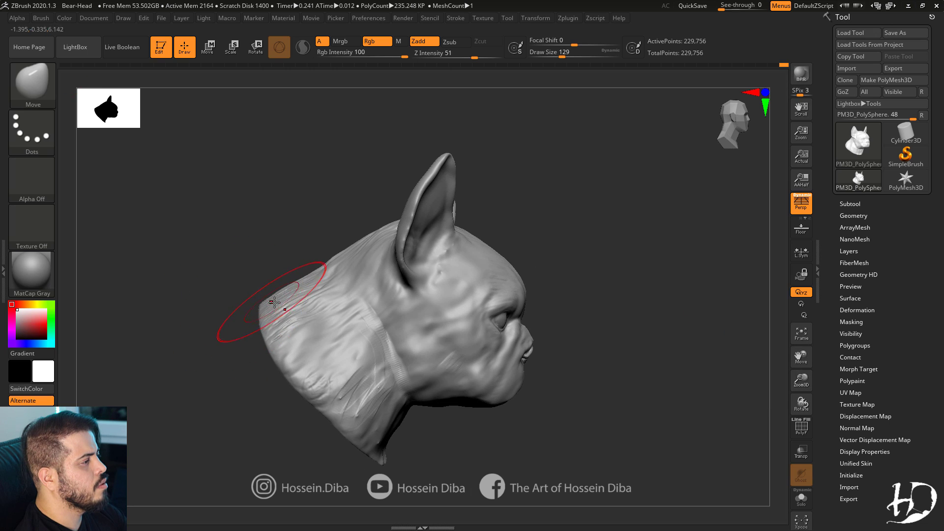
drag(807, 358, 854, 343)
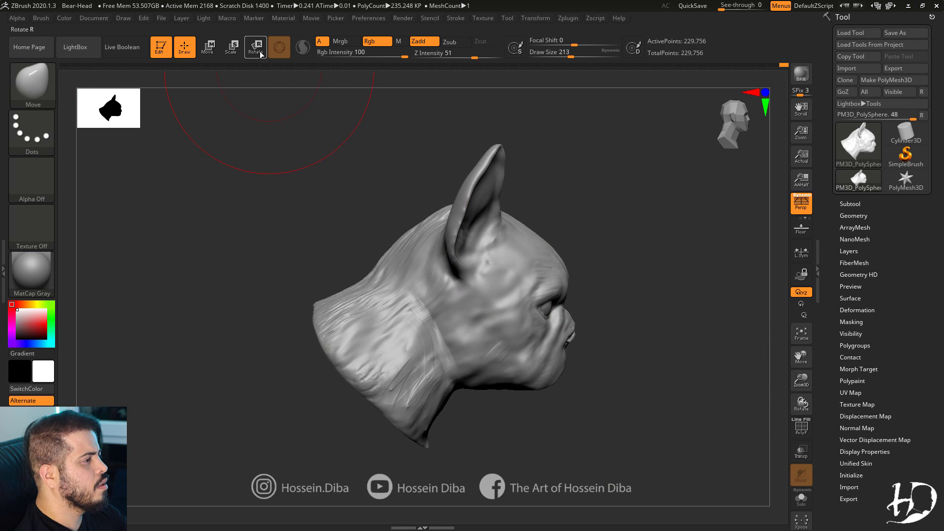
Tilt the whole head upward by rotating it with the Transpose line, then return to sculpting mode.
click(256, 50)
key(p)
key(y)
drag(550, 274, 517, 245)
right_drag(607, 350, 708, 343)
key(ctrl+z)
drag(432, 207, 406, 200)
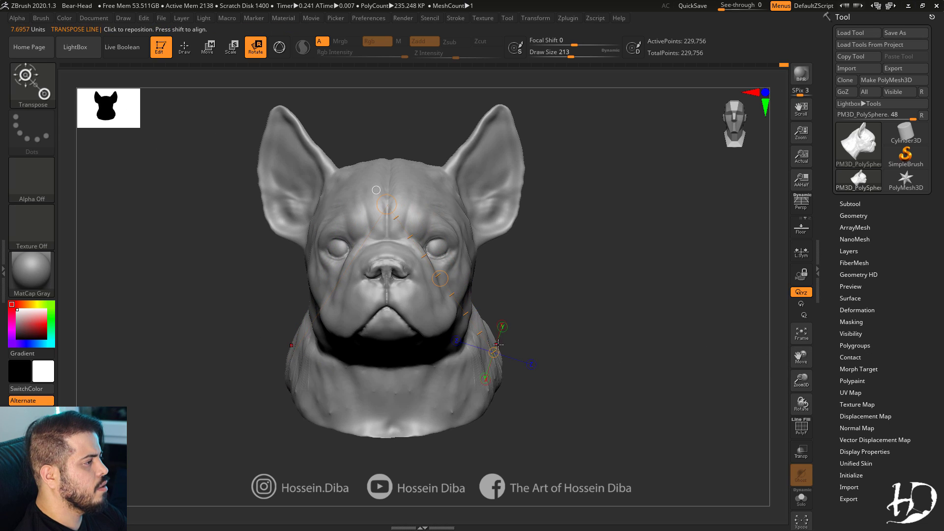
drag(494, 352, 483, 354)
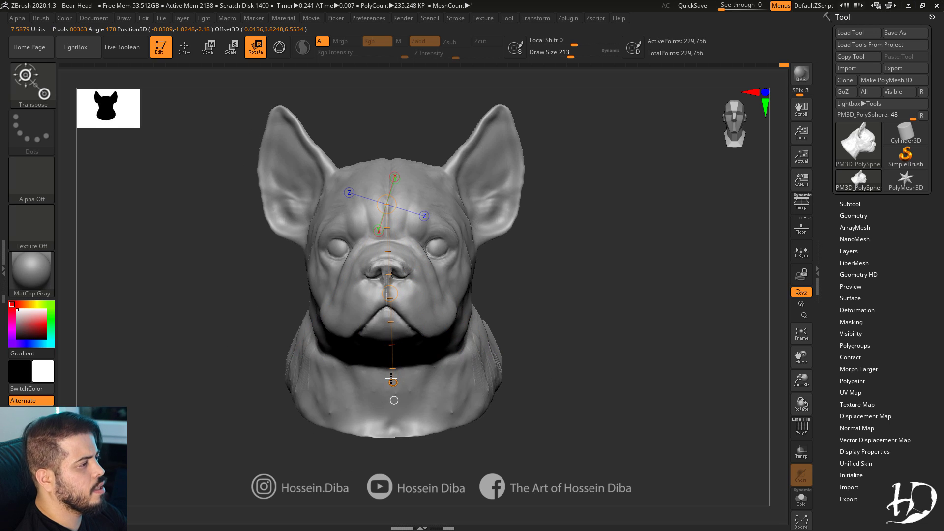
right_drag(546, 361, 608, 354)
drag(383, 222, 383, 210)
right_drag(609, 348, 557, 351)
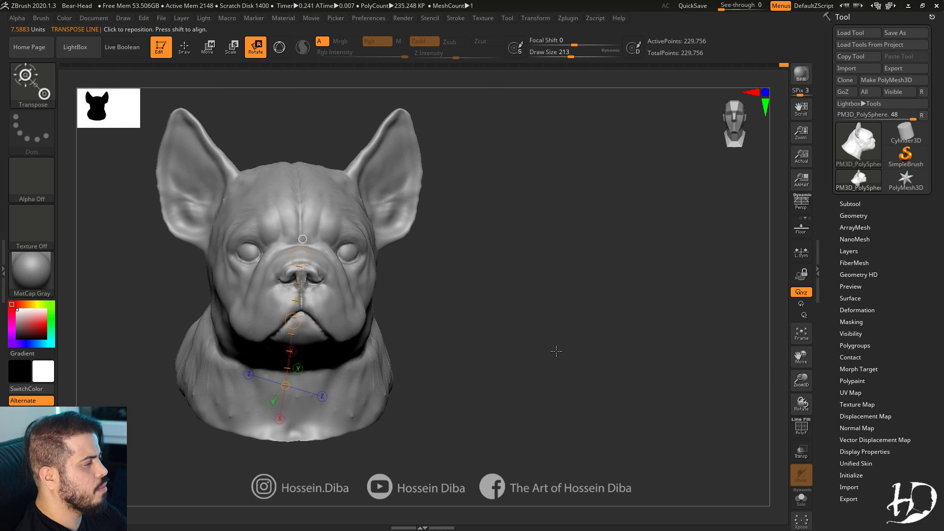
key(q)
Restore the perspective view, smooth the neck's rough surface and adjust its outline with the Move brush at size 213.
right_drag(202, 283, 393, 259)
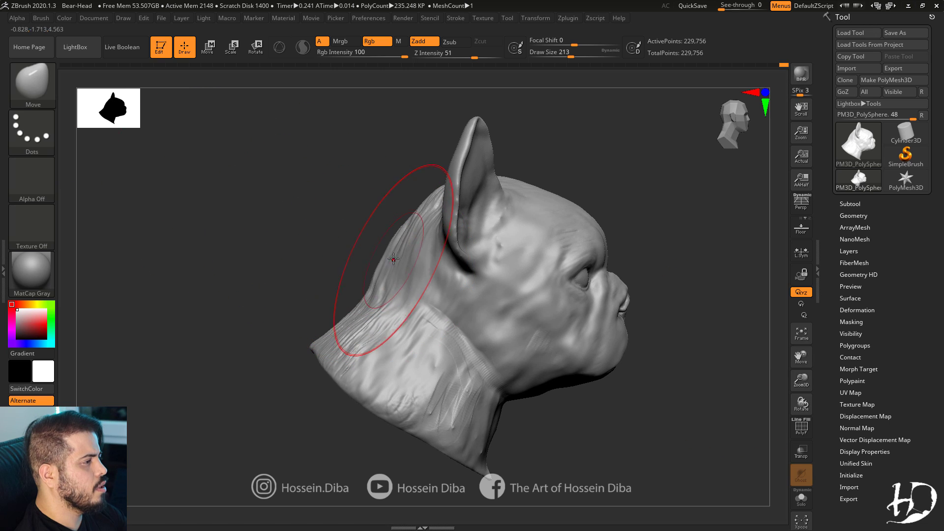
key(p)
shift+drag(321, 350, 465, 425)
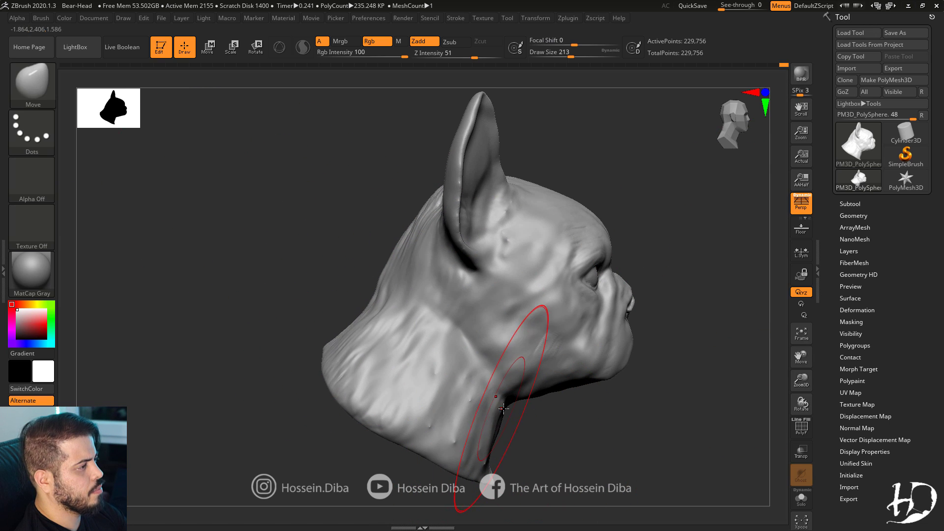
drag(566, 420, 389, 411)
Refine the throat, nape and cheek with the Move brush at sizes 85, 109 and 53.
click(801, 331)
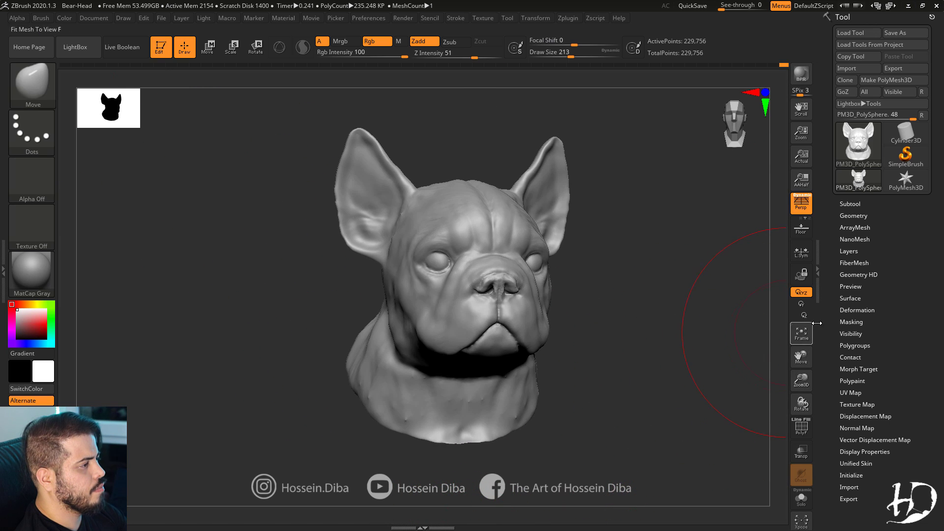
mouse_move(586, 355)
mouse_down()
mouse_move(695, 356)
mouse_move(578, 358)
mouse_up()
drag(421, 361, 419, 358)
key(bracketleft)
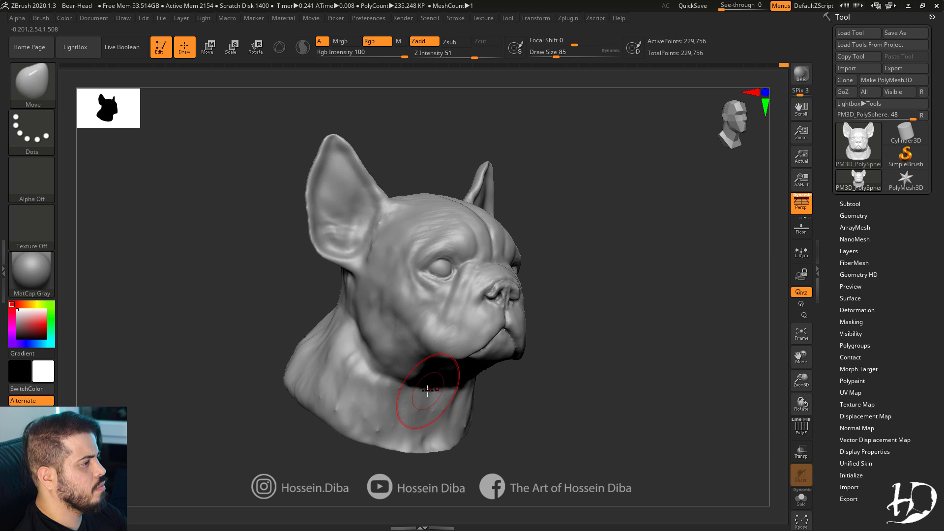
right_drag(527, 417, 263, 325)
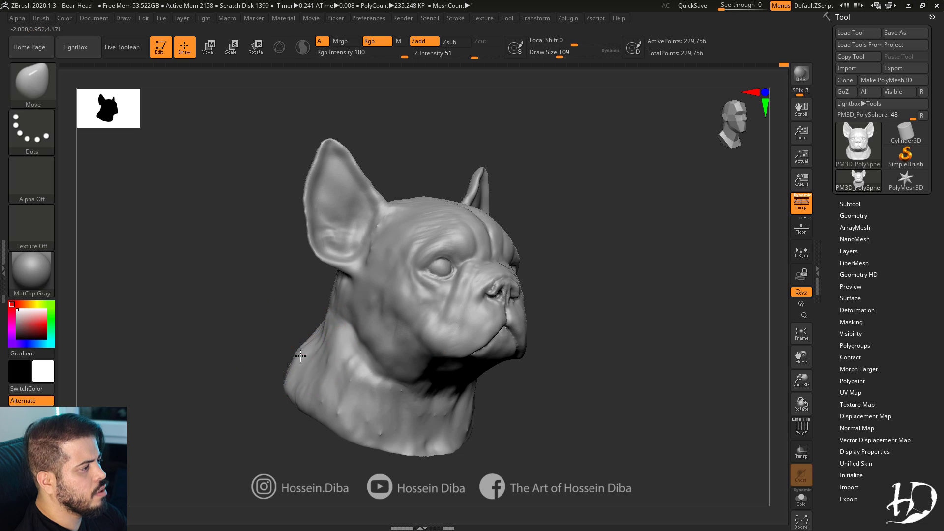
mouse_move(587, 419)
right_down()
mouse_move(748, 403)
mouse_move(798, 359)
mouse_move(792, 376)
right_up()
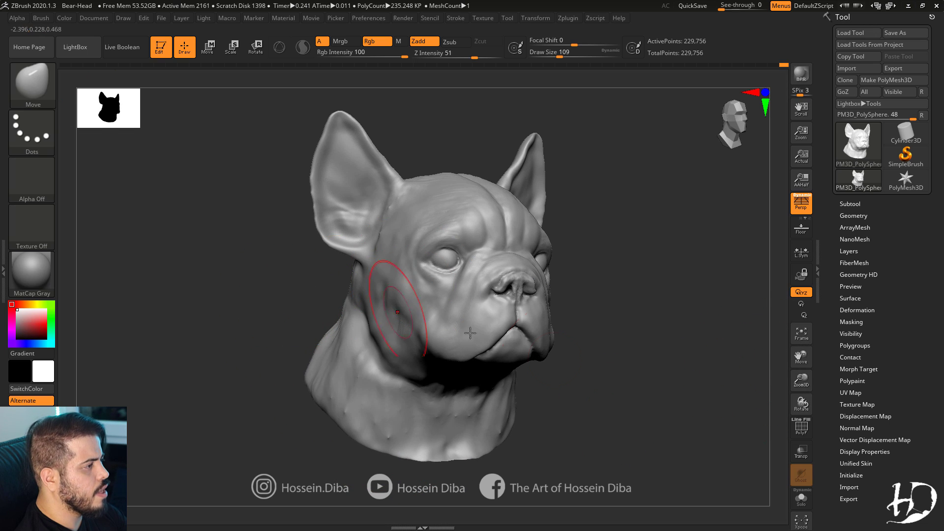
alt+right_drag(378, 239, 378, 258)
right_drag(316, 270, 333, 282)
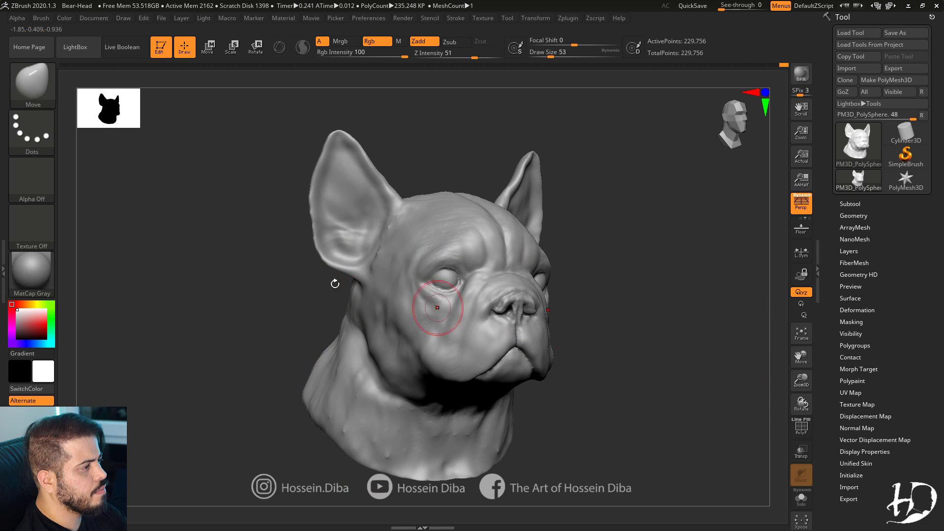
Build up the cheek, temple and neck forms from a three-quarter view with the Standard brush at sizes 53 and 81.
key(b)
key(s)
key(t)
drag(801, 374, 802, 388)
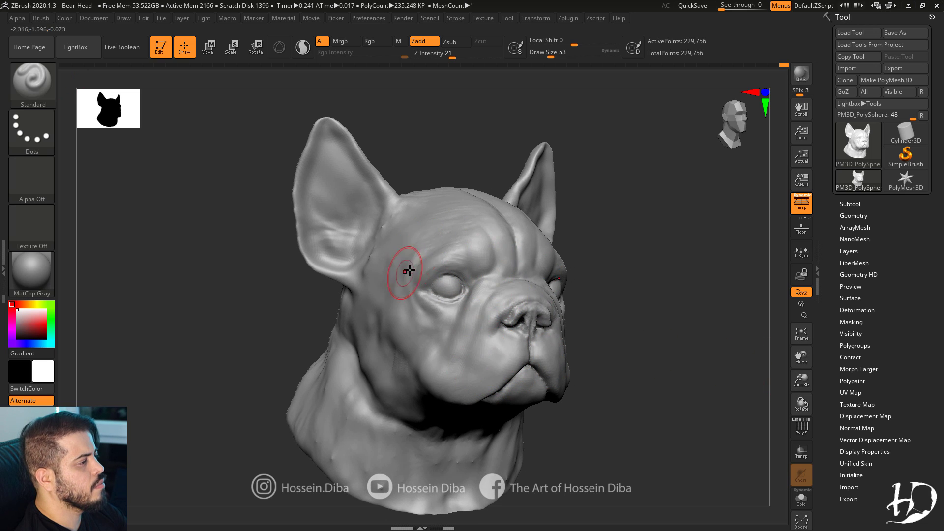
mouse_move(352, 295)
right_down()
mouse_move(431, 339)
mouse_move(369, 382)
right_up()
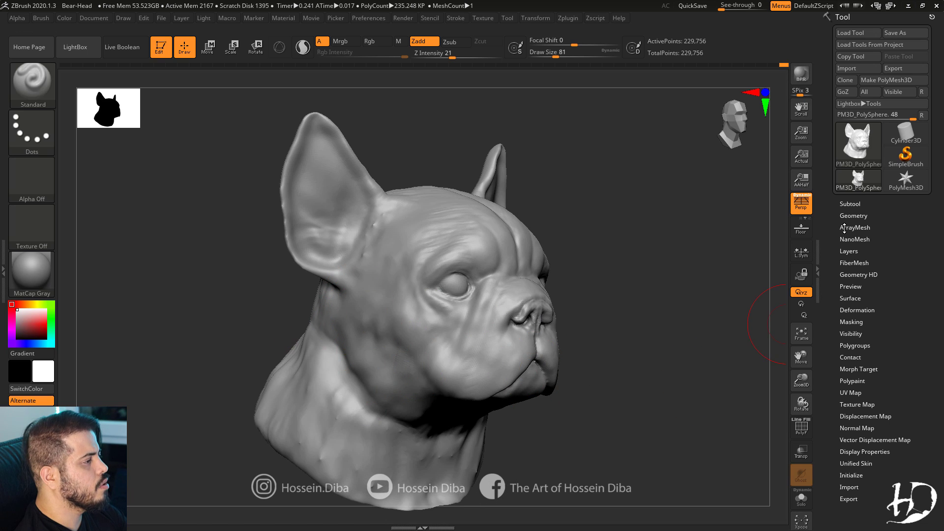
Remesh the head and smooth the side of the jaw and neck with the Standard brush at size 81.
key(shift)
right_drag(315, 354, 201, 238)
shift+right_drag(229, 282, 242, 363)
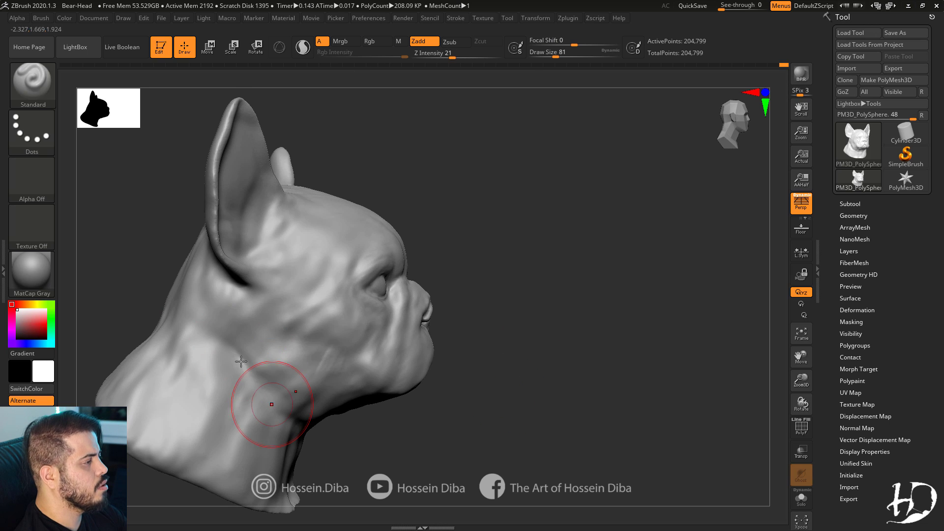
right_drag(501, 386, 457, 335)
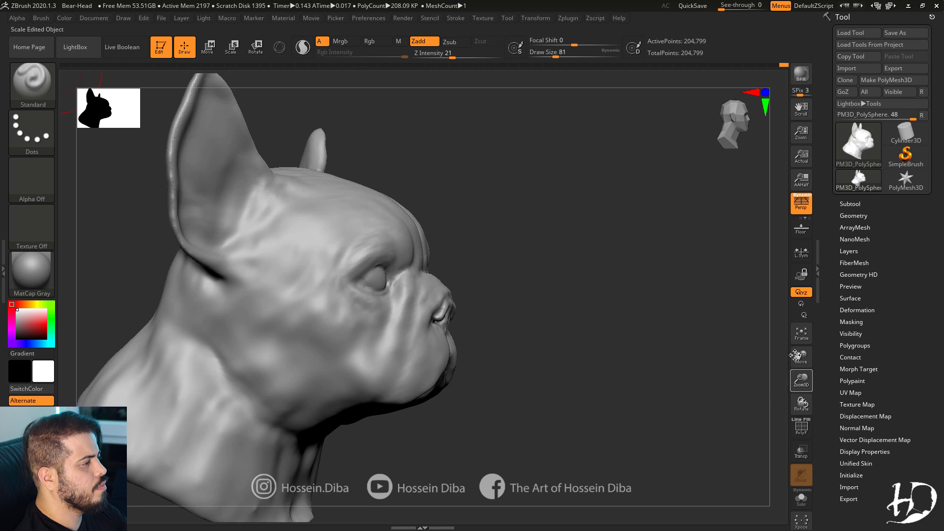
Carve the mouth line back towards the cheek with the DamStandard brush at size 81.
key(b)
key(d)
key(s)
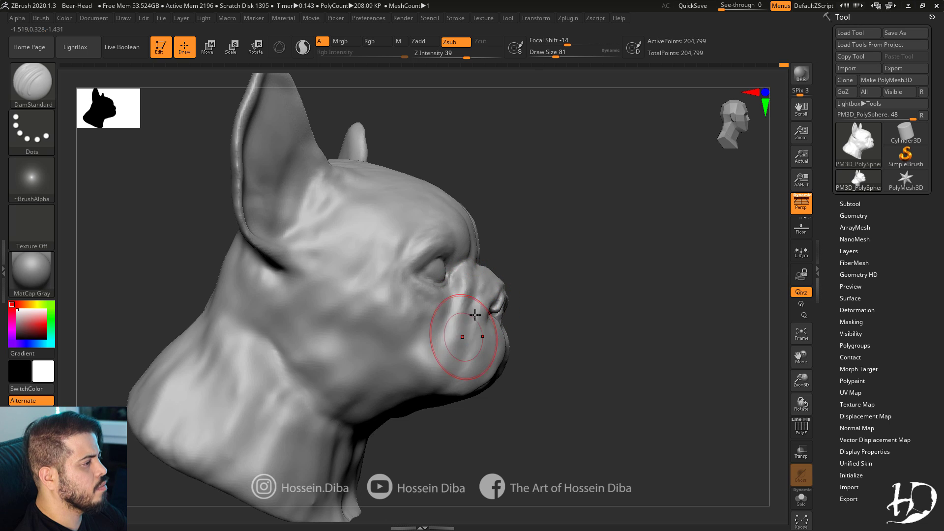
right_drag(414, 386, 432, 358)
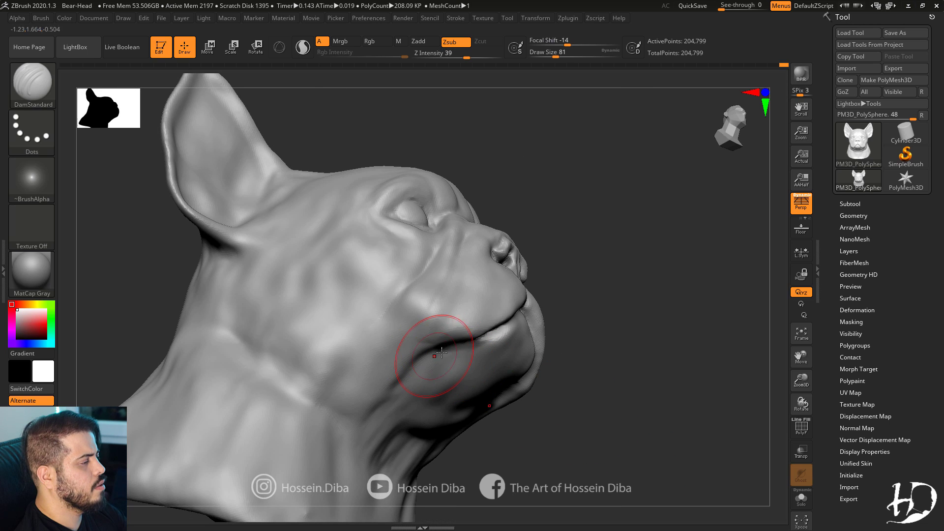
Build up the mouth corner and jowls with the ClayBuildup brush at size 81, smoothing the added clay.
key(b)
key(c)
key(b)
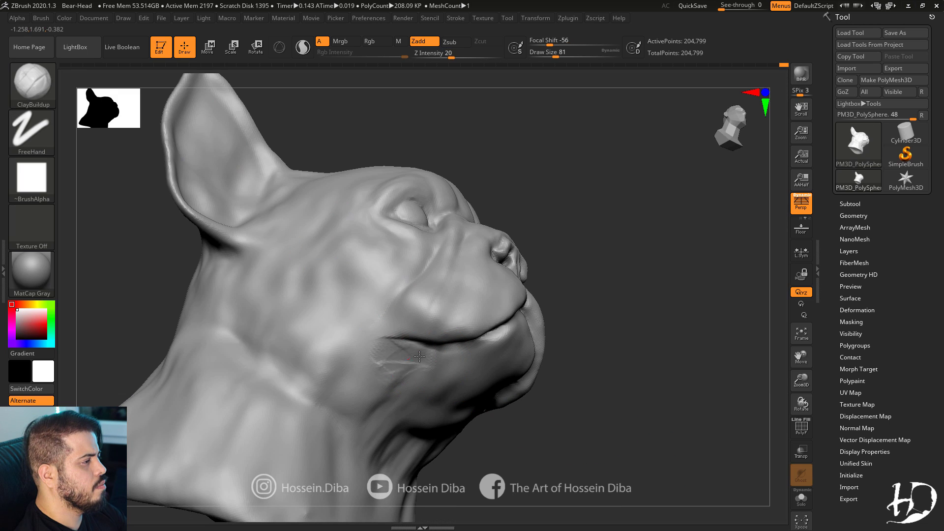
right_drag(485, 344, 434, 325)
mouse_move(574, 375)
shift+right_down()
mouse_move(447, 342)
mouse_move(473, 294)
shift+right_up()
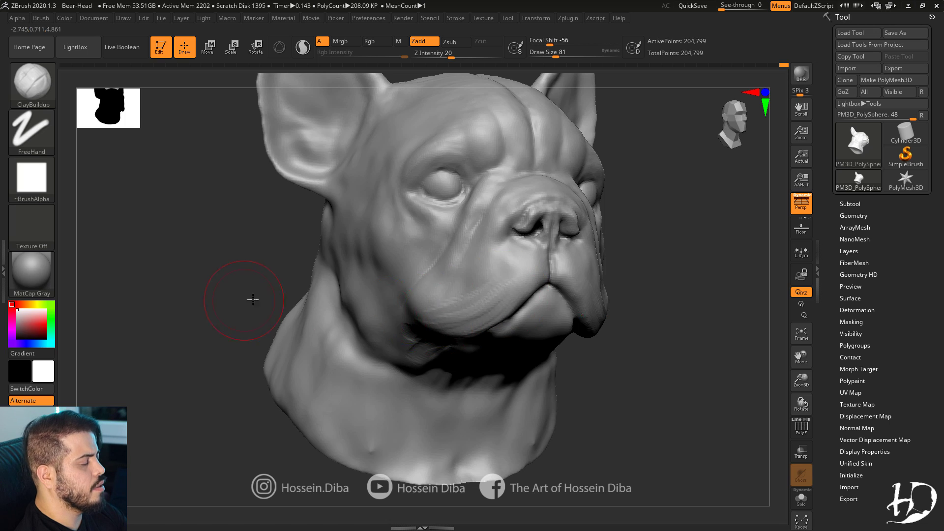
right_drag(717, 386, 689, 340)
shift+right_drag(599, 353, 272, 320)
mouse_move(717, 340)
right_down()
mouse_move(802, 359)
mouse_move(808, 406)
right_up()
shift+right_drag(394, 208, 434, 227)
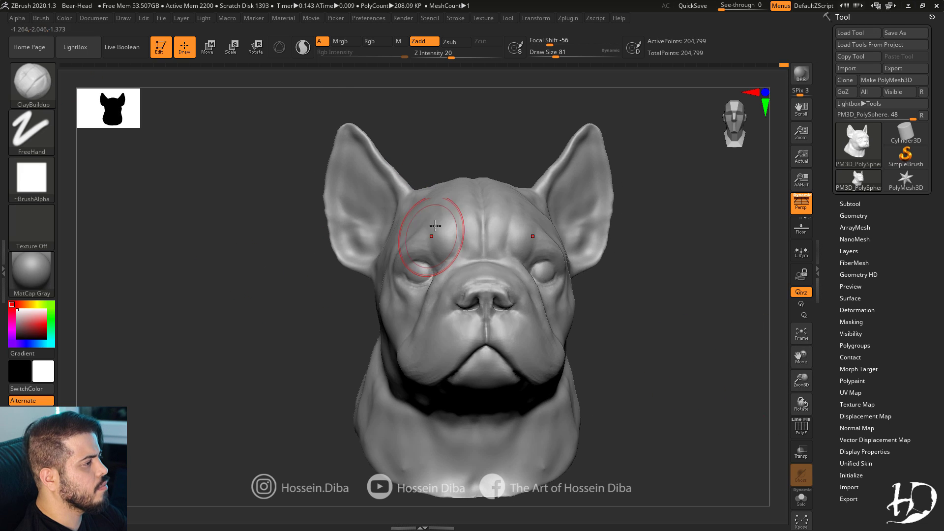
Sculpt the nostrils and the top of the nose with the Standard brush at sizes 25 and 29.
mouse_move(558, 354)
right_down()
mouse_move(607, 361)
mouse_move(640, 423)
right_up()
click(42, 97)
key(s)
key(t)
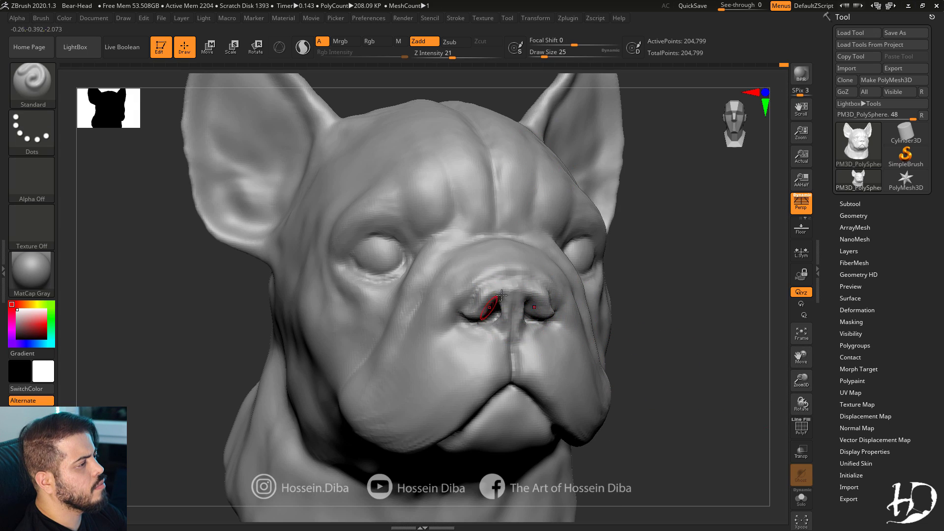
shift+right_drag(502, 294, 504, 275)
right_drag(536, 314, 617, 326)
alt+right_drag(617, 326, 644, 364)
Sharpen the creases around the eye and muzzle with the DamStandard brush at sizes 29 and 49, smoothing the cheek.
key(b)
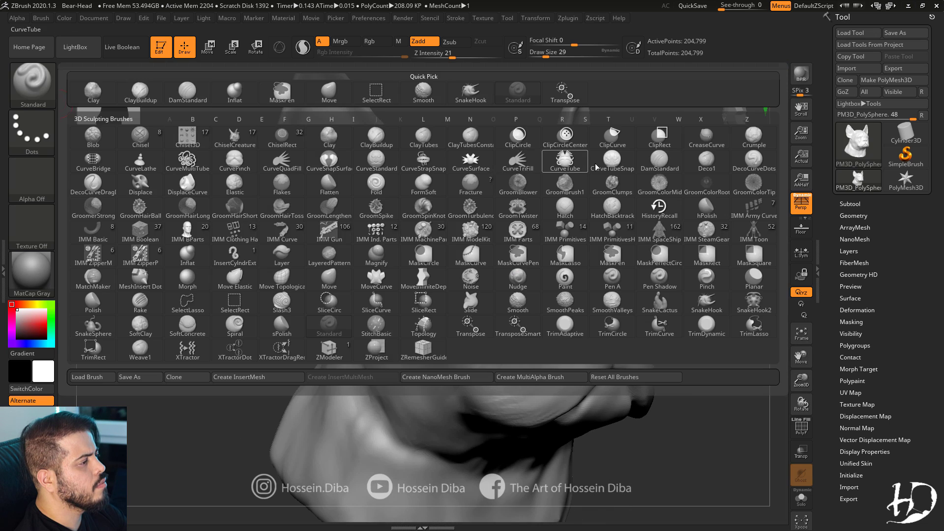
key(d)
key(s)
right_drag(492, 276, 518, 266)
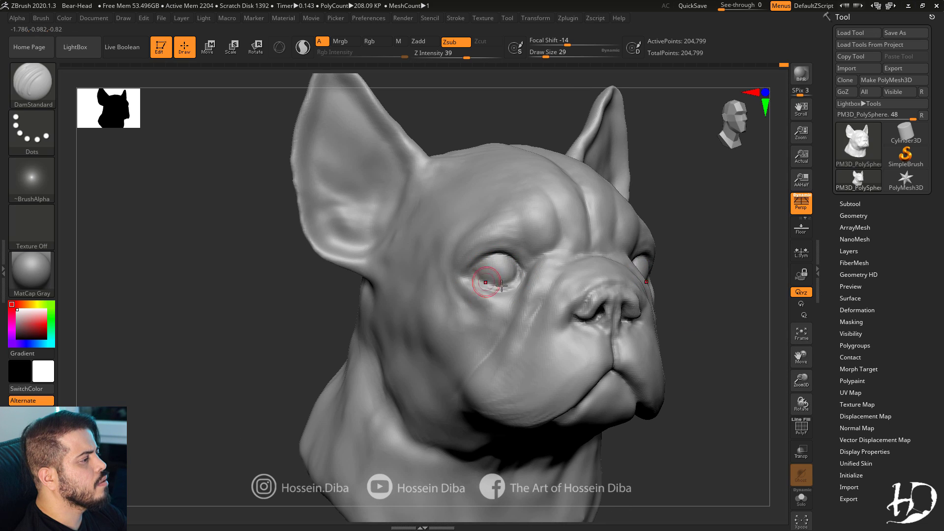
ctrl+right_drag(791, 382, 580, 324)
mouse_move(580, 324)
right_down()
mouse_move(799, 382)
mouse_move(752, 359)
right_up()
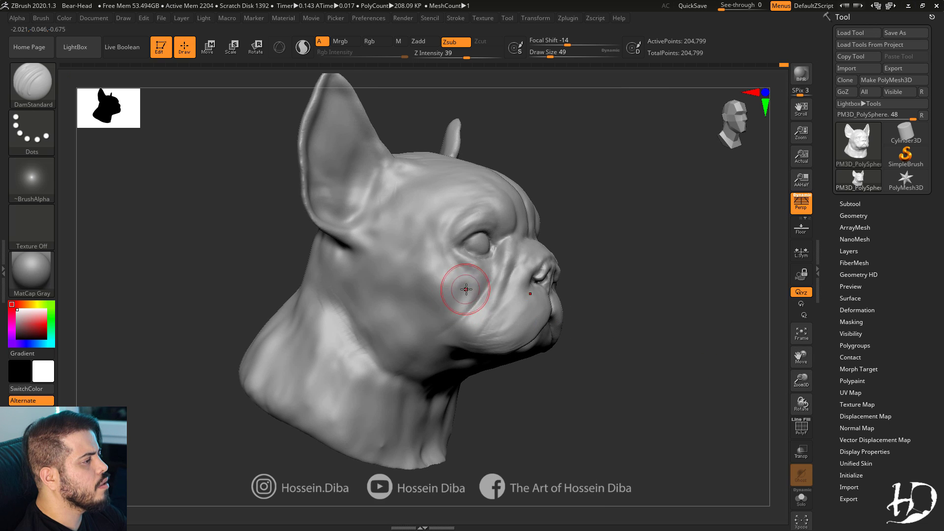
shift+drag(418, 270, 412, 265)
right_drag(639, 315, 751, 334)
Adjust the proportions of the ears and head with the Move brush, enlarged to size 73.
key(b)
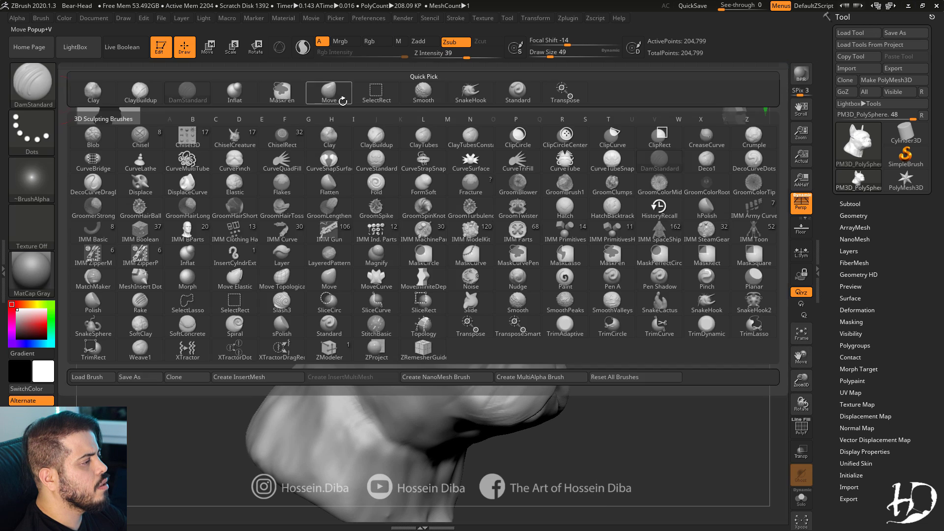
key(m)
key(v)
mouse_move(346, 225)
right_down()
mouse_move(356, 219)
mouse_move(539, 344)
mouse_move(654, 344)
right_up()
key(bracketright)
key(bracketright)
right_drag(220, 234, 432, 268)
mouse_move(525, 302)
right_down()
mouse_move(775, 394)
mouse_move(778, 413)
right_up()
key(shift)
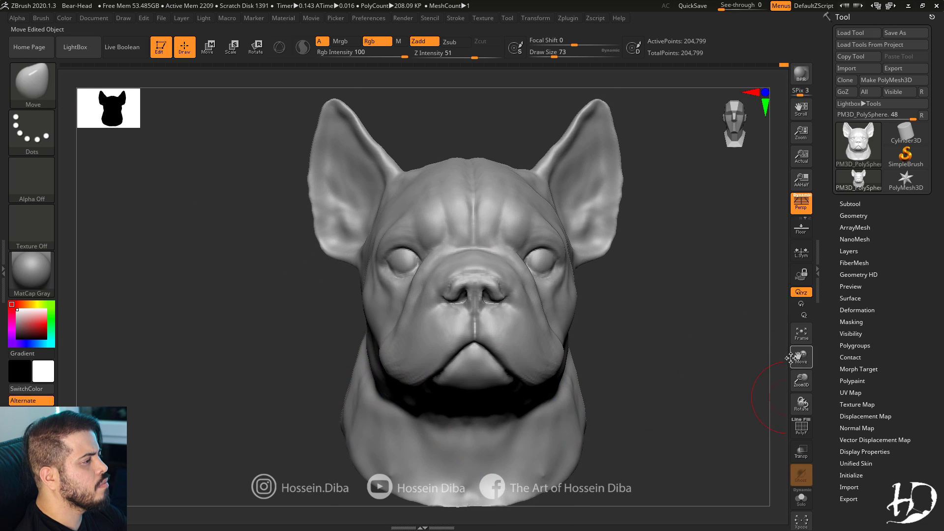
Flatten the lumpy surfaces of the neck and head with the hPolish brush at sizes 73 and 85.
drag(793, 358, 786, 338)
key(b)
key(h)
key(p)
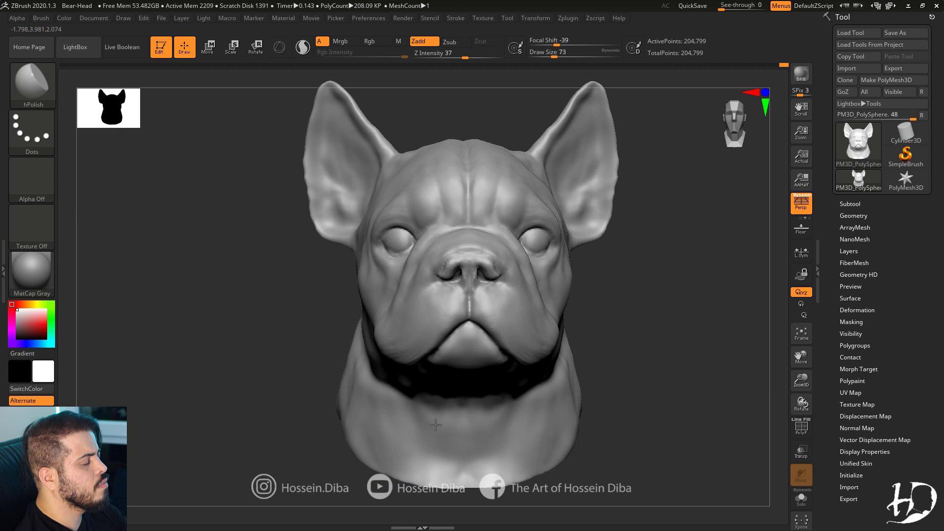
right_drag(436, 425, 390, 320)
right_drag(393, 218, 317, 419)
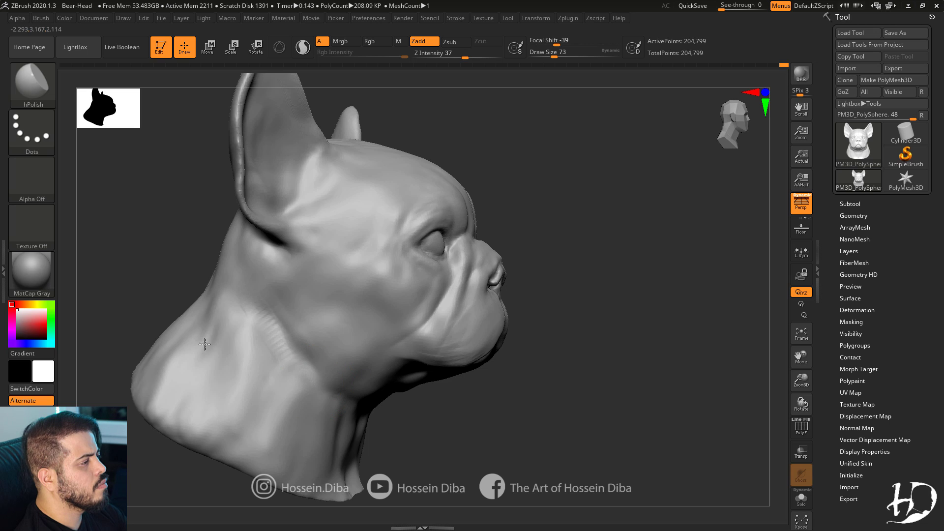
mouse_move(757, 397)
right_down()
mouse_move(390, 354)
mouse_move(302, 320)
mouse_move(195, 297)
mouse_move(352, 268)
mouse_move(249, 297)
mouse_move(441, 340)
right_up()
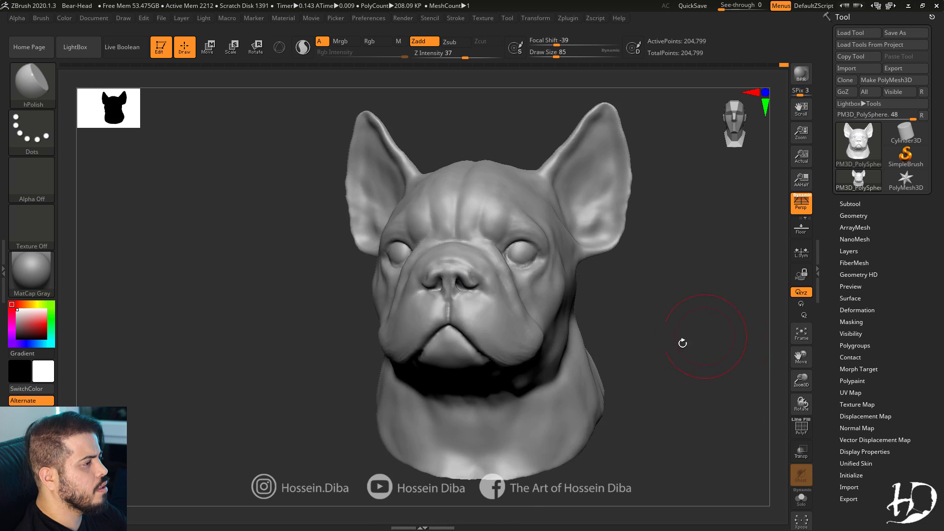
mouse_move(681, 341)
right_down()
mouse_move(802, 358)
mouse_move(622, 377)
right_up()
Reshape the cheek folds and muzzle from the front with the Move brush at sizes 80 and 64.
ctrl+right_drag(266, 211, 197, 194)
right_drag(374, 334, 380, 316)
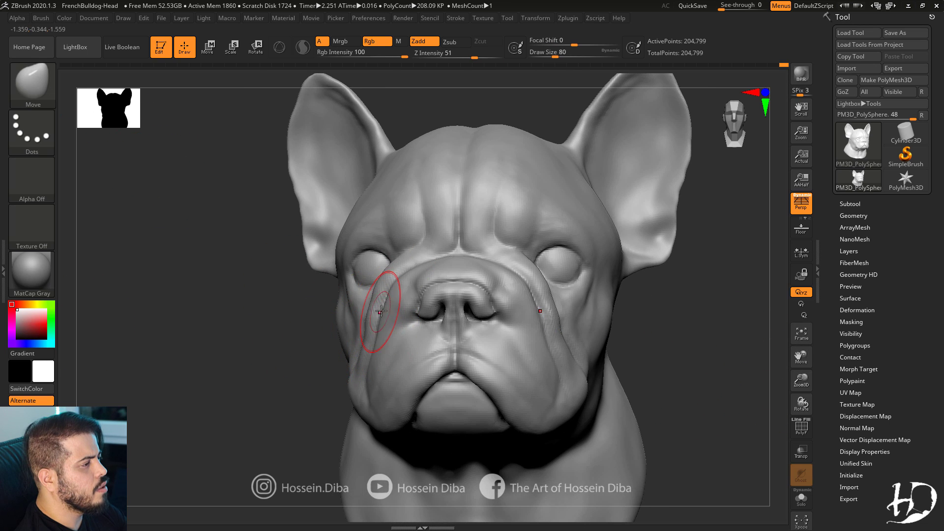
mouse_move(275, 334)
right_down()
mouse_move(242, 341)
mouse_move(677, 418)
mouse_move(721, 363)
mouse_move(647, 369)
mouse_move(647, 343)
mouse_move(802, 380)
mouse_move(698, 378)
right_up()
mouse_move(698, 378)
ctrl+right_down()
mouse_move(799, 380)
mouse_move(782, 423)
ctrl+right_up()
right_drag(782, 423, 709, 389)
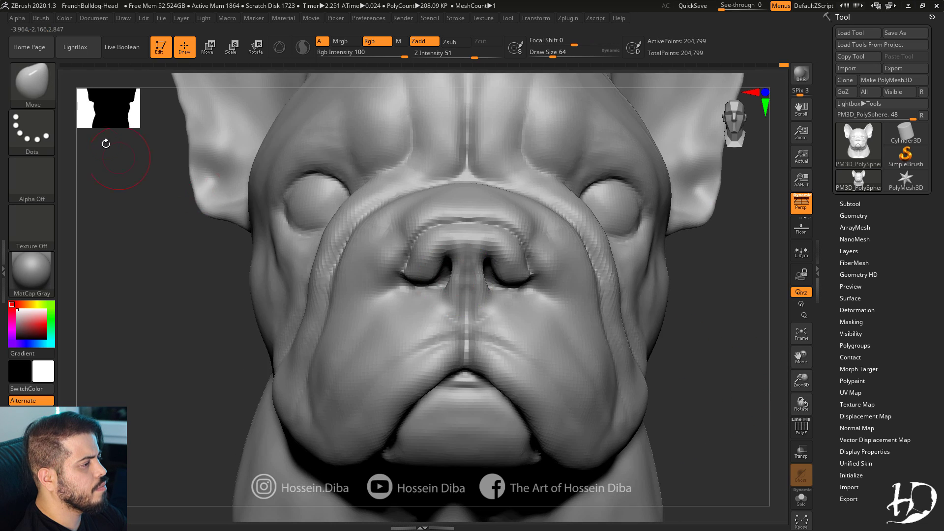
Sculpt the base of the nose beneath the nostrils with the Standard brush at size 36.
key(b)
key(s)
key(t)
right_drag(700, 337, 674, 335)
right_drag(482, 245, 636, 303)
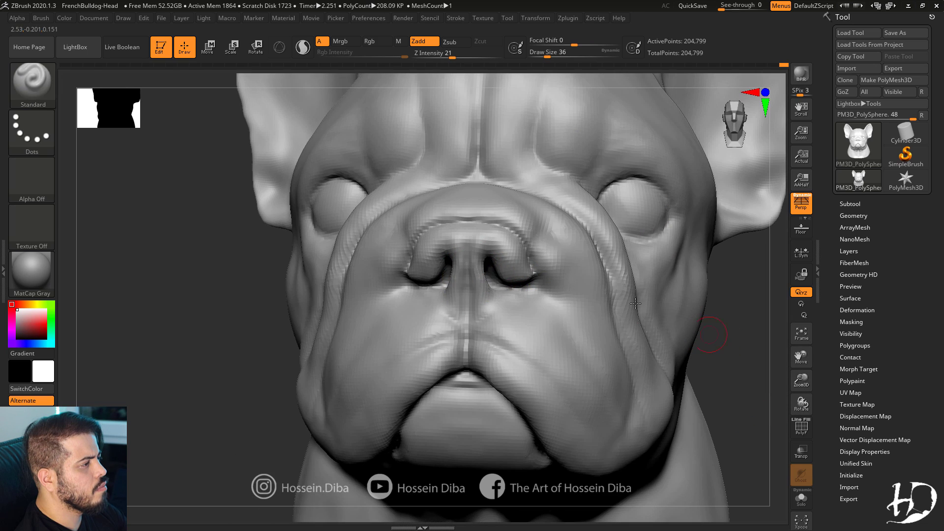
right_drag(450, 271, 438, 297)
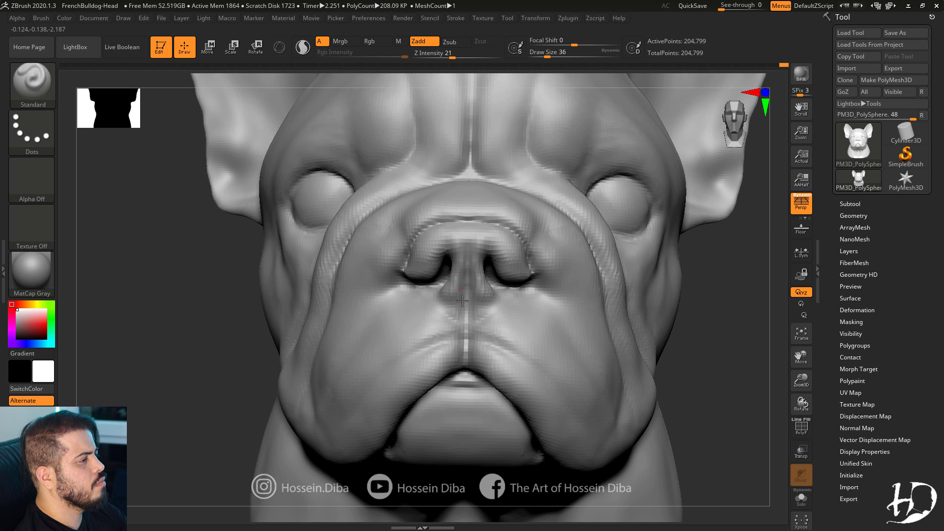
Carve sharper creases around the nostrils and the base of the nose with the DamStandard brush at size 36.
key(b)
key(d)
key(s)
right_drag(280, 307, 446, 300)
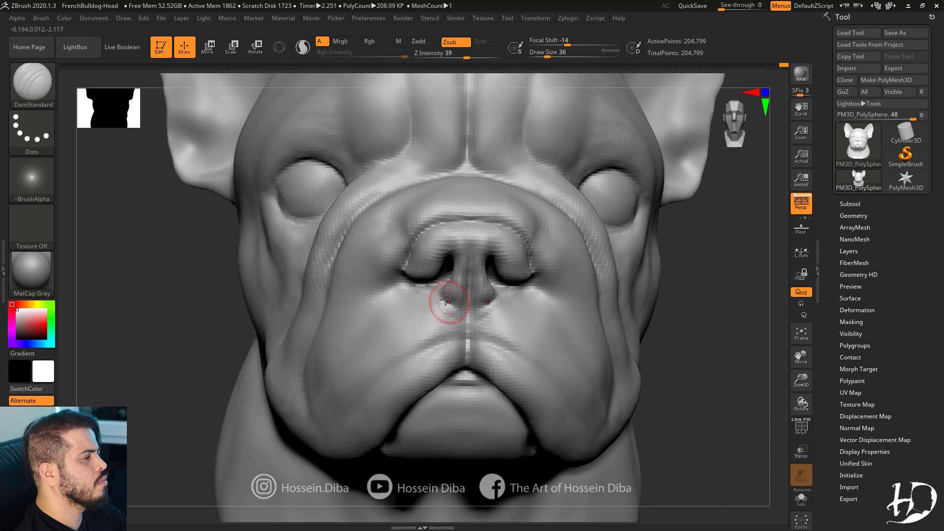
alt+drag(442, 287, 401, 269)
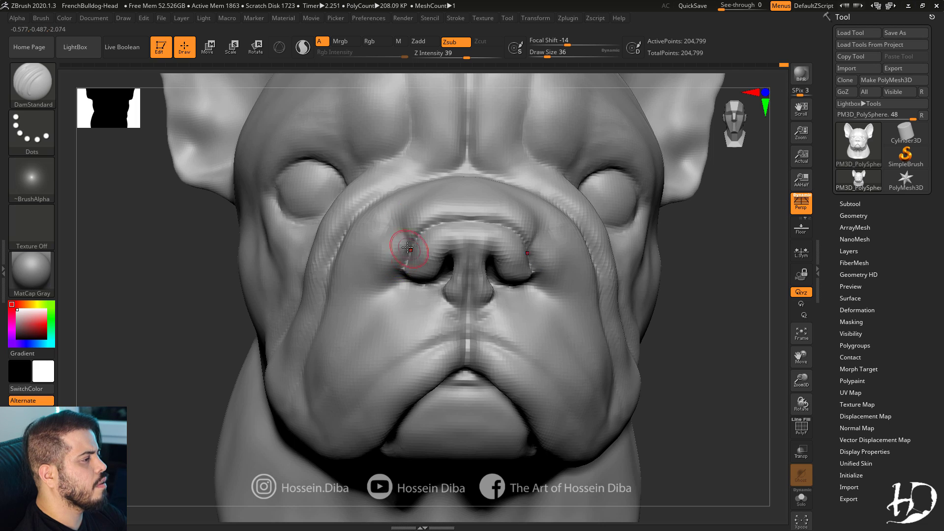
right_drag(432, 252, 487, 266)
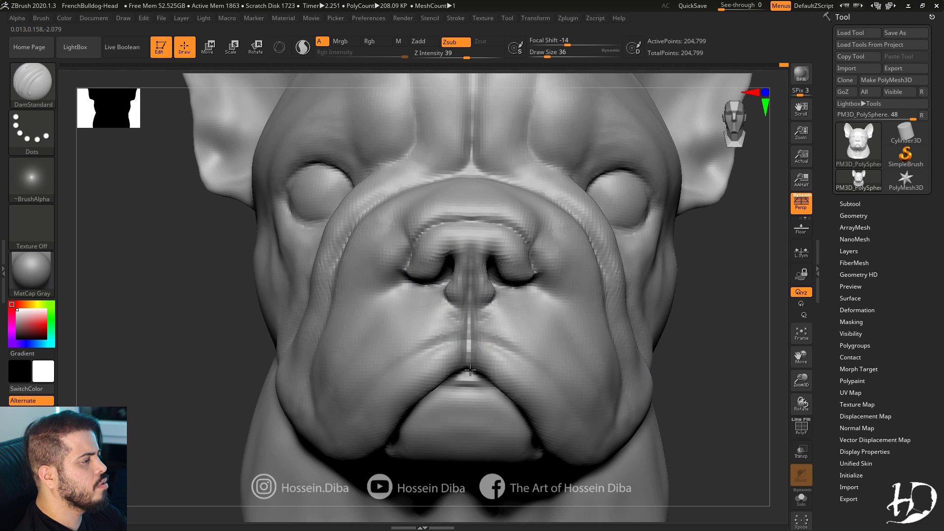
Smooth the muzzle surface beneath and beside the nostrils with the Smooth brush at size 36.
shift+drag(454, 333, 442, 306)
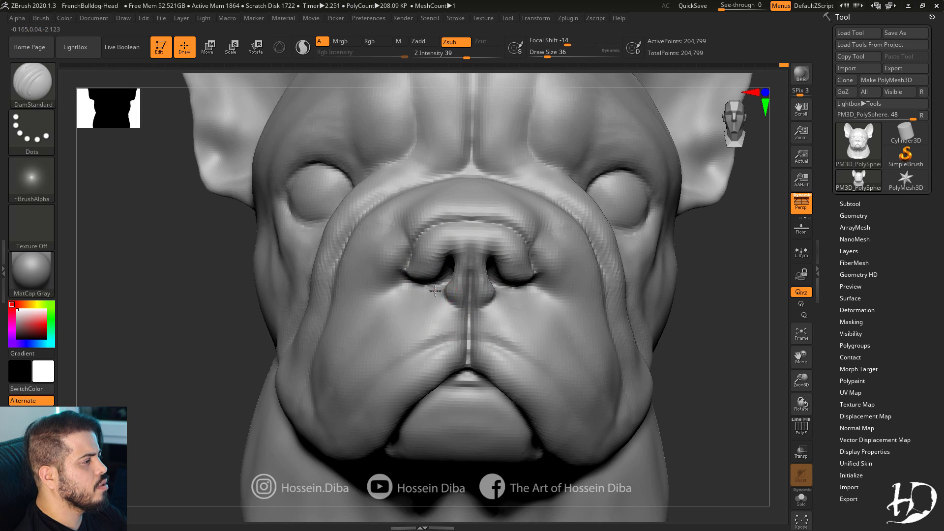
right_drag(419, 295, 410, 283)
shift+right_drag(451, 317, 420, 311)
shift+drag(392, 291, 382, 308)
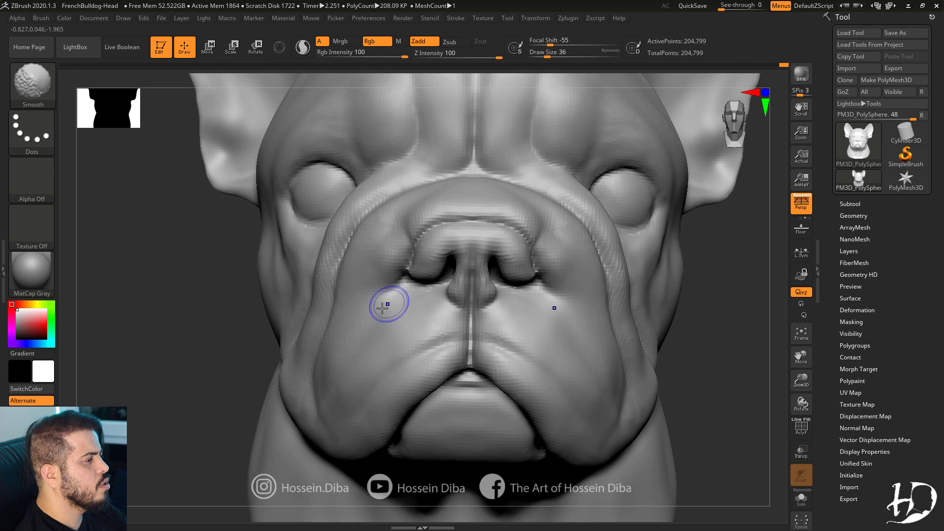
Define the mouth opening above the chin with the DamStandard brush and smooth the chin's edges at size 56.
alt+right_drag(469, 362, 464, 254)
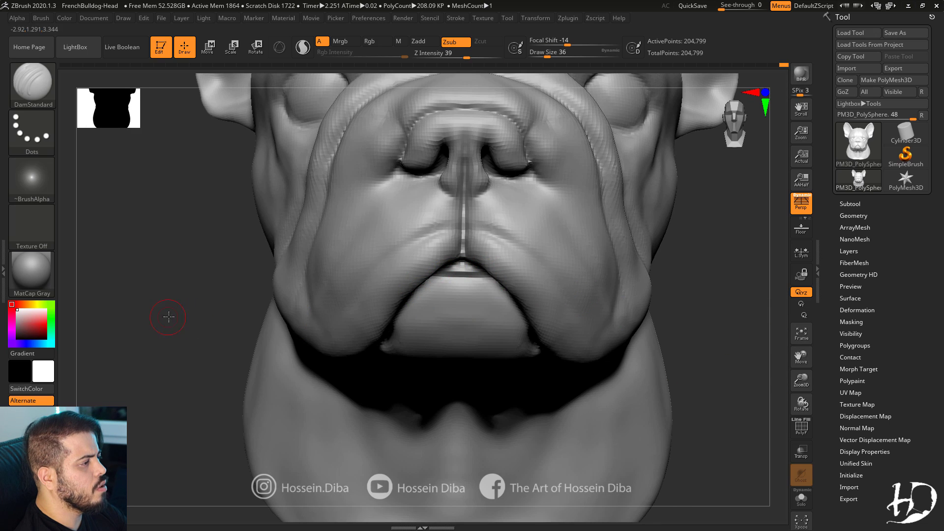
drag(171, 319, 194, 318)
drag(473, 277, 497, 278)
drag(699, 418, 701, 460)
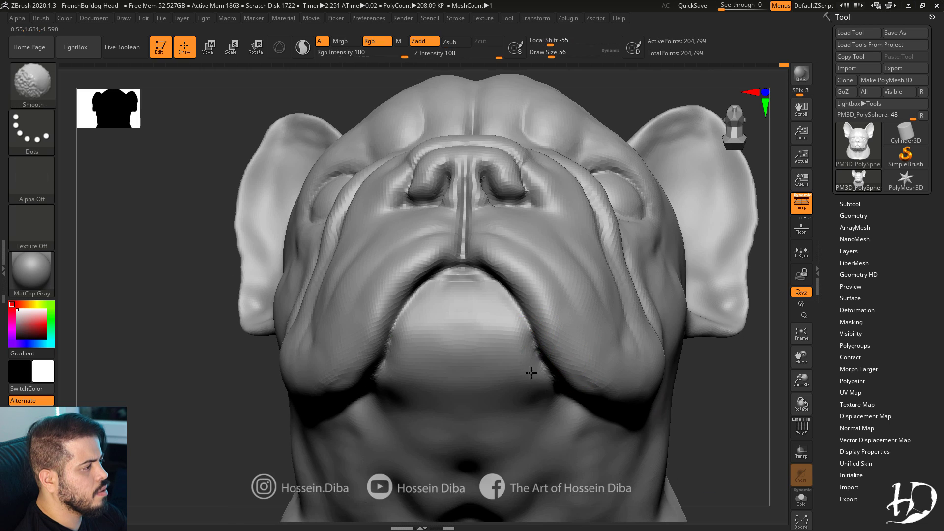
shift+drag(405, 314, 386, 369)
drag(710, 407, 708, 381)
Switch to the Standard brush and smooth the lower cheek fold beside the muzzle at size 56.
key(b)
key(s)
key(t)
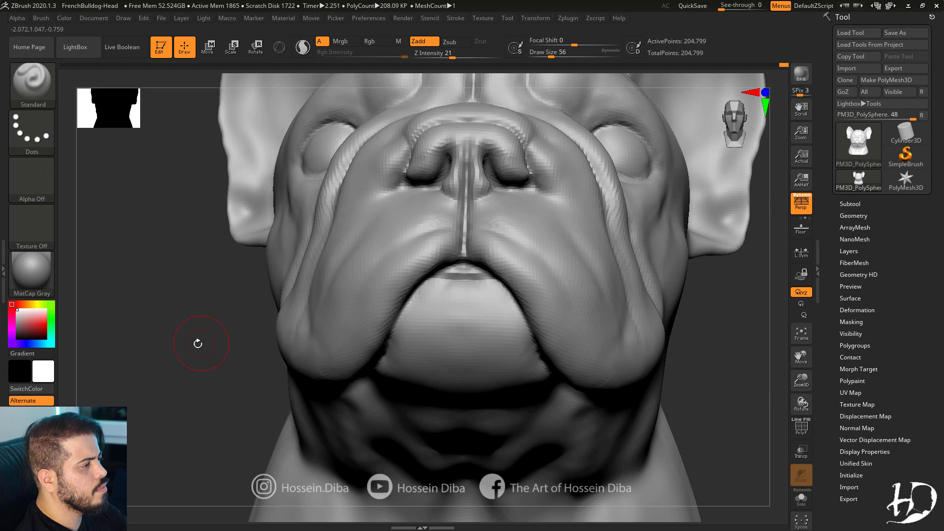
drag(198, 343, 174, 389)
shift+drag(333, 339, 339, 360)
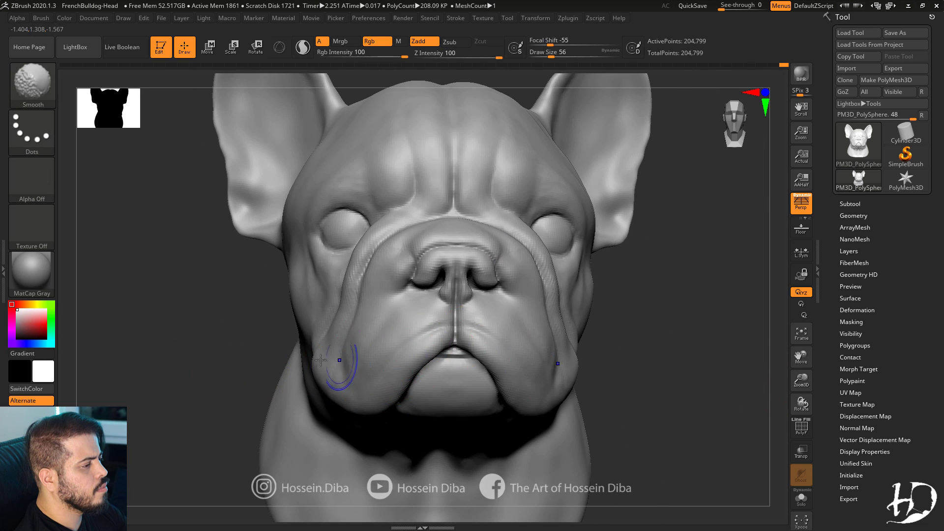
mouse_move(720, 366)
mouse_down()
mouse_move(702, 367)
mouse_move(731, 371)
mouse_up()
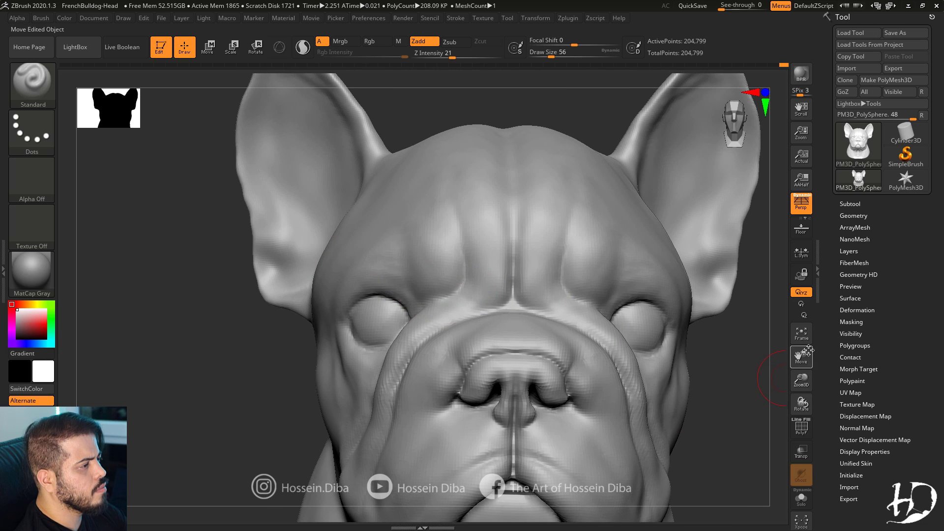
Examine the ears, forehead and overall head proportions from front and three-quarter views.
alt+drag(809, 350, 709, 394)
drag(708, 393, 675, 384)
drag(703, 329, 737, 314)
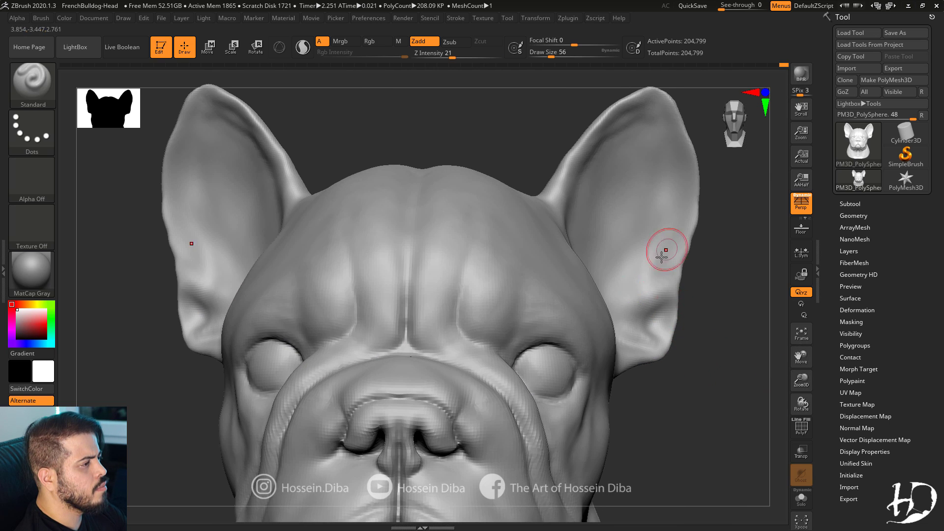
drag(802, 373, 748, 320)
drag(226, 236, 305, 232)
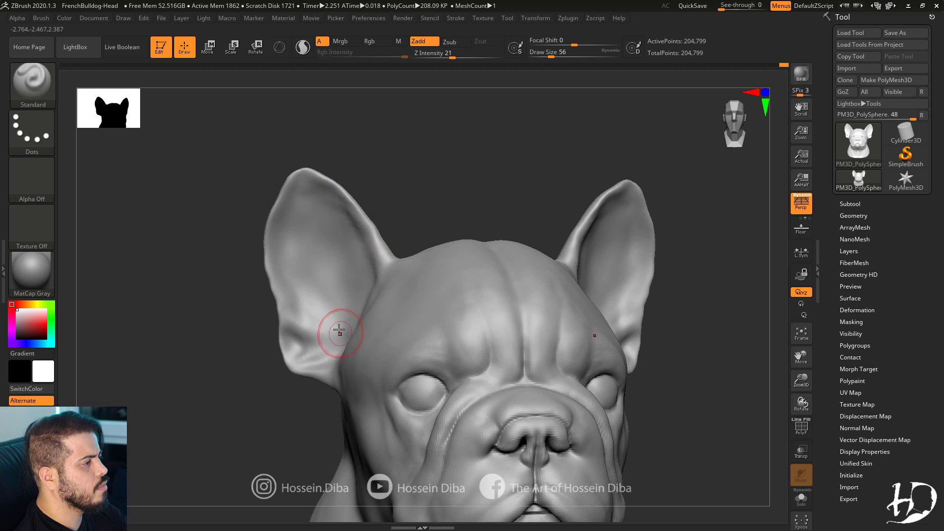
alt+drag(719, 393, 721, 350)
key(bracketright)
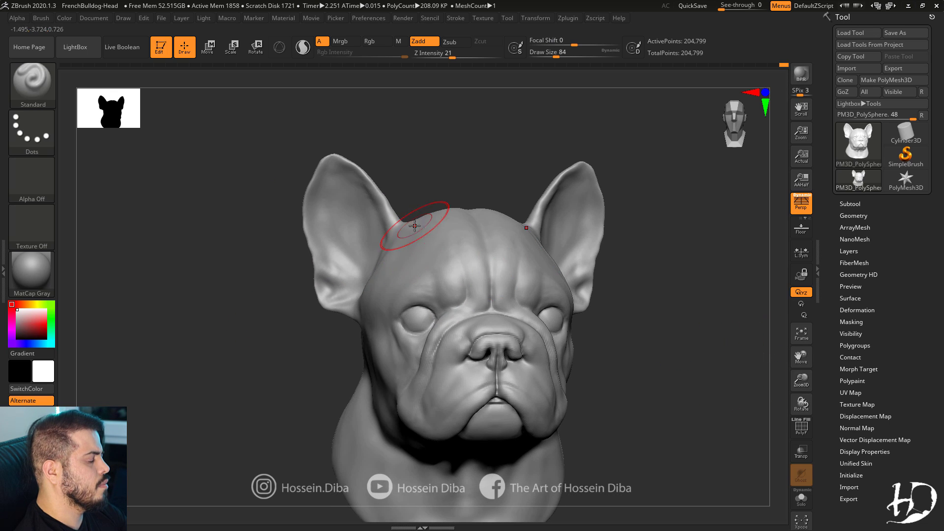
mouse_move(232, 298)
mouse_down()
mouse_move(295, 293)
mouse_move(783, 341)
mouse_move(341, 333)
mouse_up()
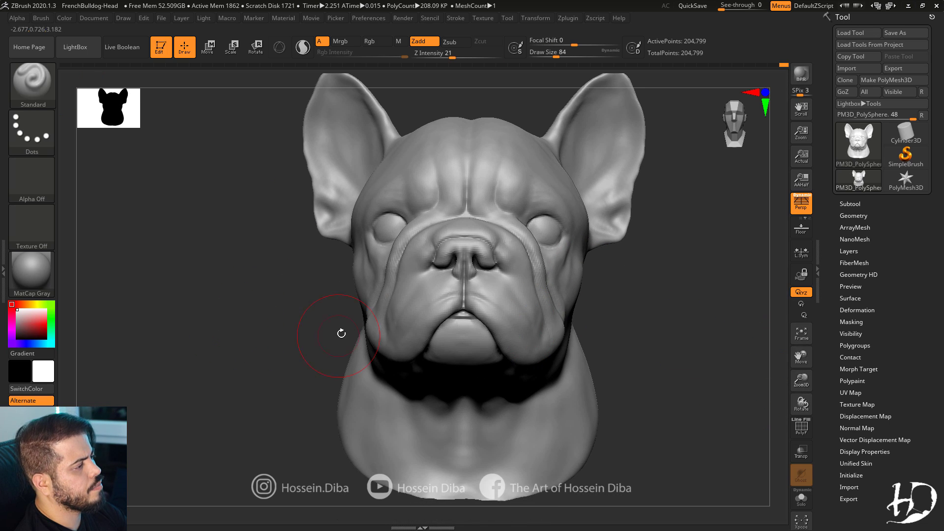
right_drag(372, 337, 383, 332)
Sculpt and smooth the cheek below and behind the eye with the Standard brush at sizes 36 and 44.
key(bracketleft)
key(bracketleft)
mouse_move(290, 330)
mouse_down()
mouse_move(244, 344)
mouse_move(246, 423)
mouse_up()
key(bracketleft)
drag(305, 311, 437, 313)
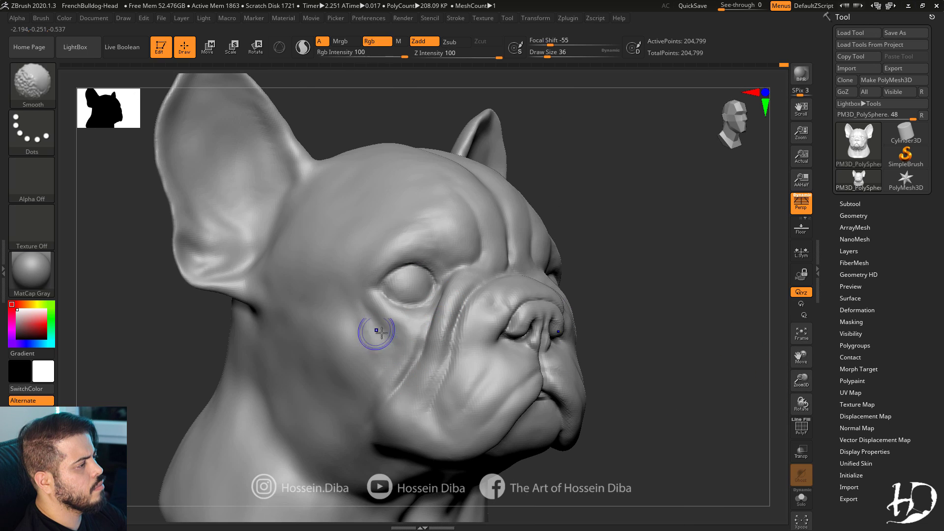
shift+drag(375, 332, 363, 322)
alt+drag(718, 365, 787, 352)
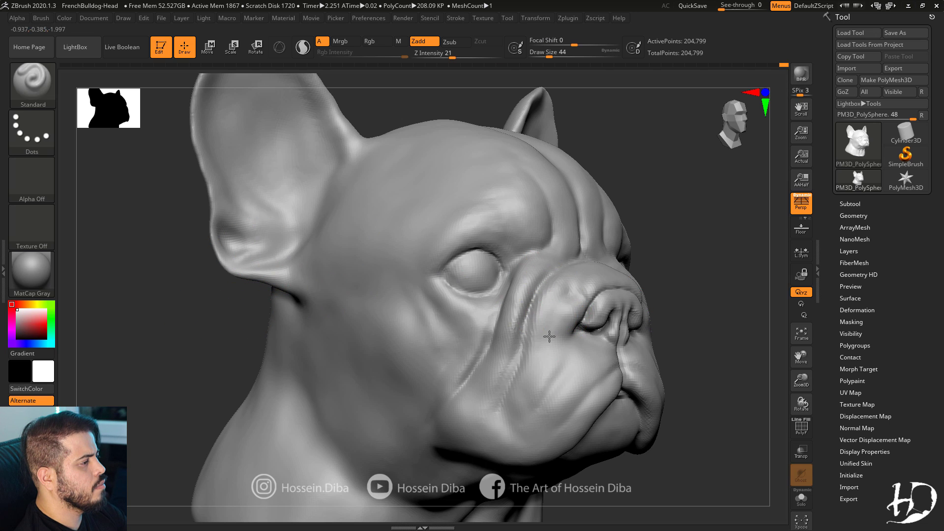
mouse_move(787, 386)
alt+mouse_down()
mouse_move(787, 423)
mouse_move(787, 355)
alt+mouse_up()
drag(708, 337, 634, 339)
right_drag(558, 327, 561, 323)
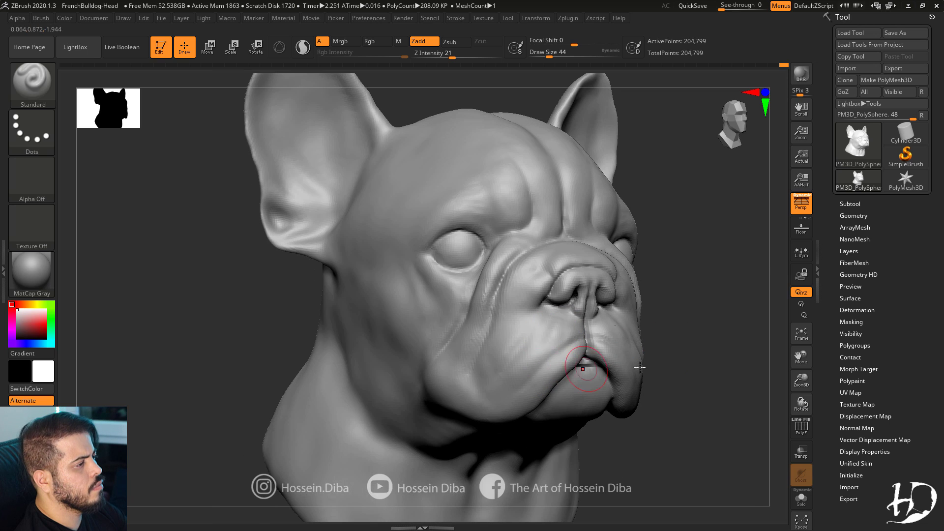
mouse_move(640, 366)
mouse_down()
mouse_move(624, 326)
mouse_move(544, 337)
mouse_move(646, 395)
mouse_move(593, 386)
mouse_up()
drag(657, 396, 645, 384)
ctrl+right_drag(338, 406, 407, 279)
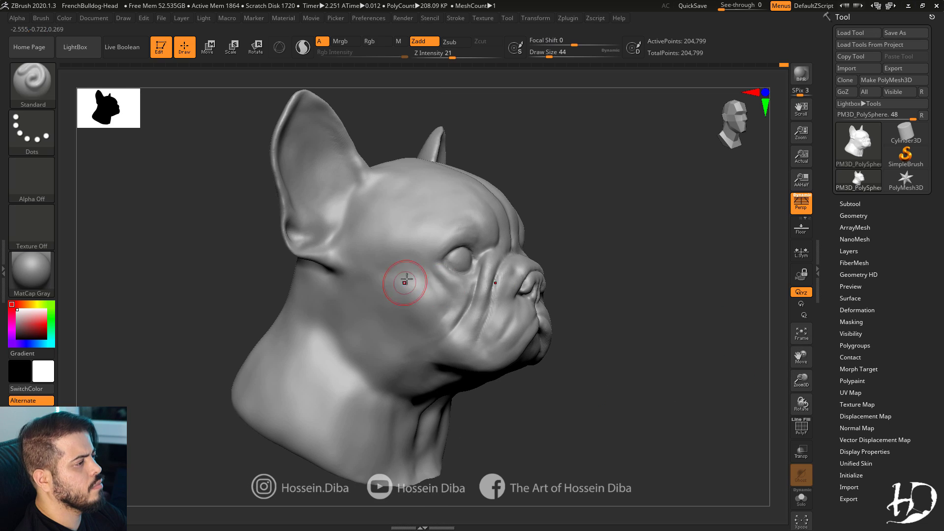
mouse_move(337, 284)
right_down()
mouse_move(351, 344)
mouse_move(310, 287)
mouse_move(281, 325)
right_up()
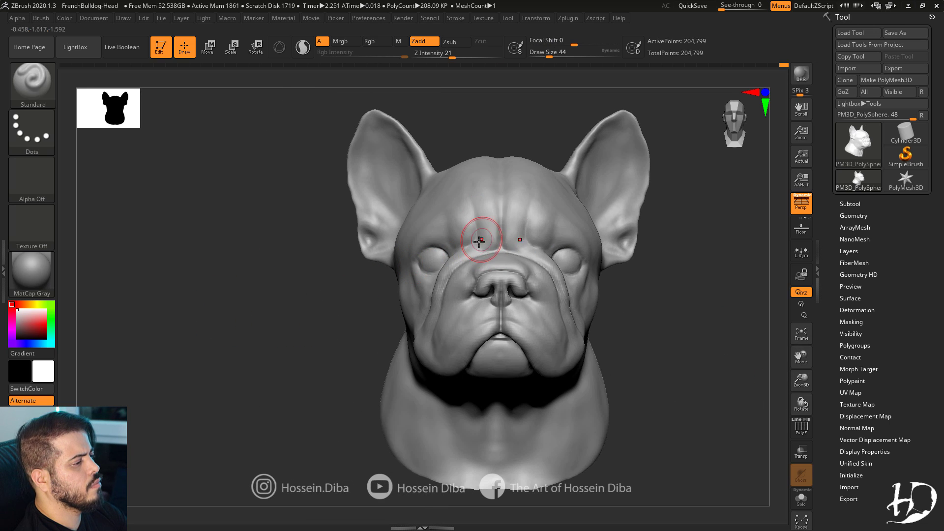
Refine the forehead wrinkles between the eyes with the Standard brush at size 44.
ctrl+right_drag(480, 242, 487, 246)
alt+right_drag(487, 246, 464, 274)
right_drag(238, 347, 257, 345)
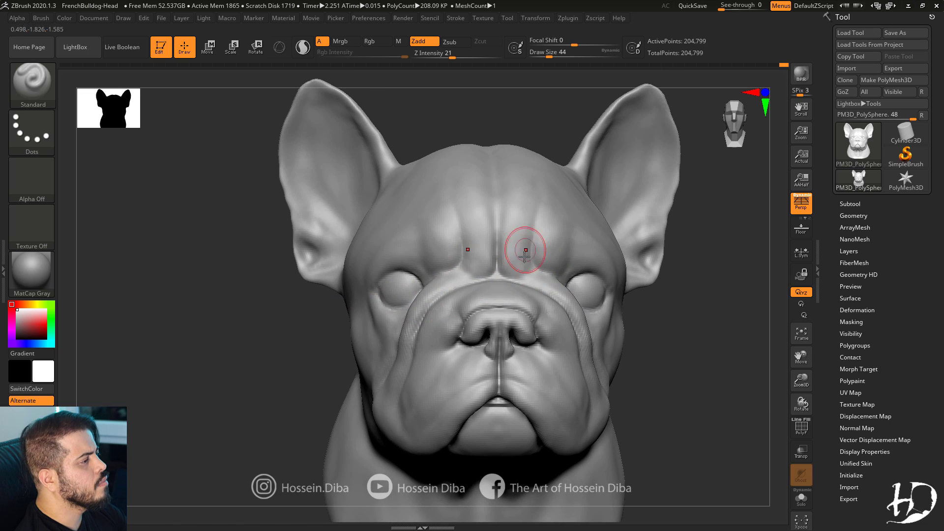
right_drag(525, 255, 485, 253)
right_drag(742, 375, 666, 376)
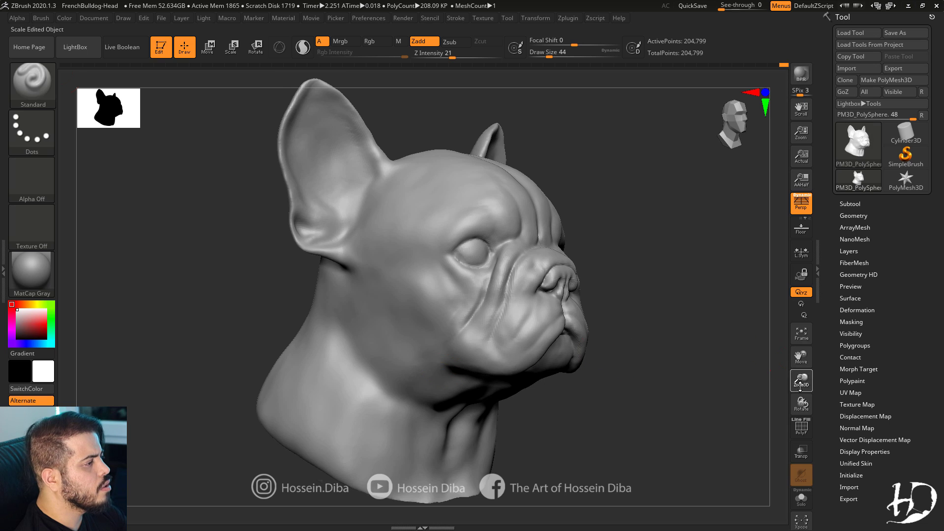
Adjust the front of the muzzle below the nose with the Move brush, enlarged to sizes 96 and 132.
drag(801, 386, 801, 374)
key(b)
key(m)
key(v)
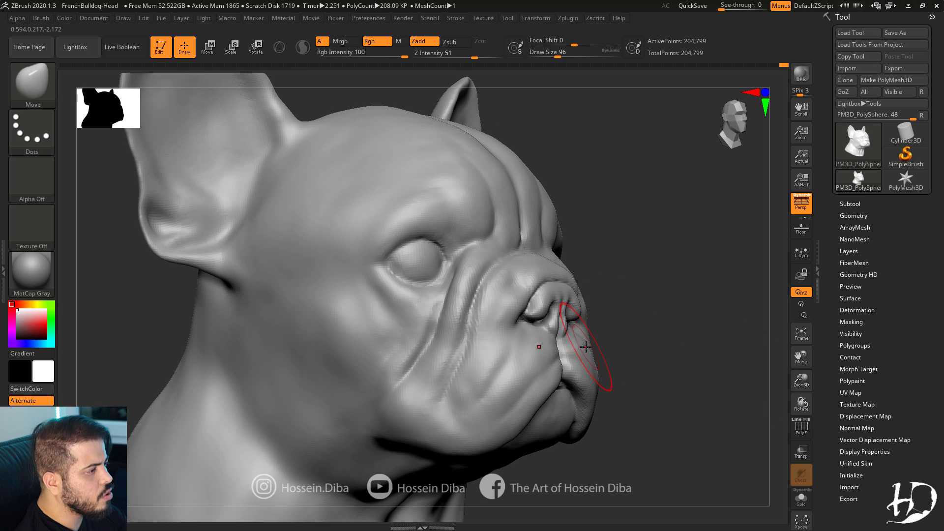
mouse_move(584, 346)
mouse_down()
mouse_move(594, 348)
mouse_move(582, 317)
mouse_up()
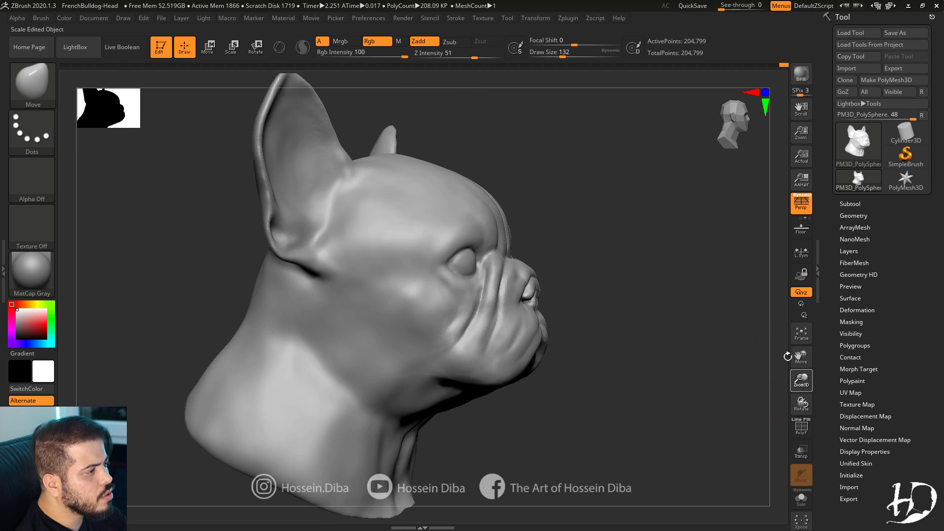
mouse_move(654, 344)
mouse_down()
mouse_move(677, 339)
mouse_move(698, 416)
mouse_up()
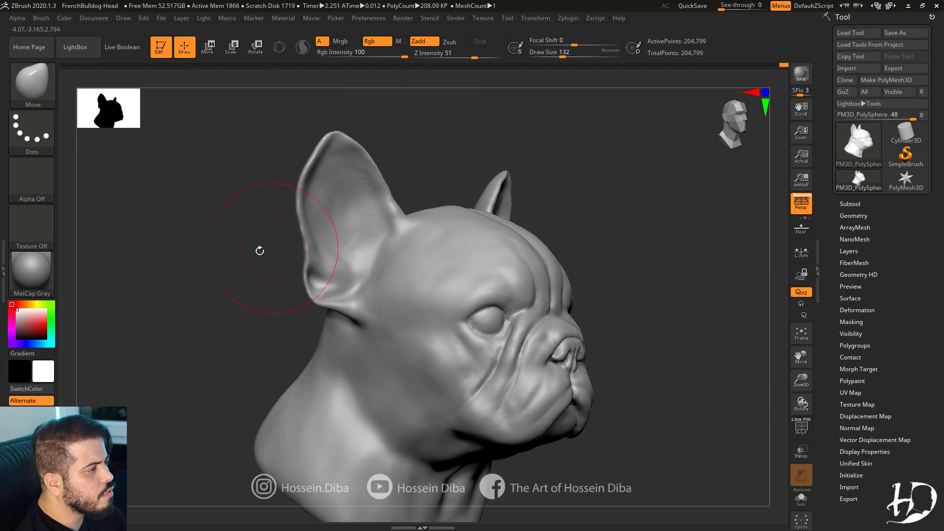
Reshape the outer edge of the ear from tip to base with the Move brush, reduced to about size 88.
drag(259, 249, 271, 251)
key(bracketleft)
key(bracketleft)
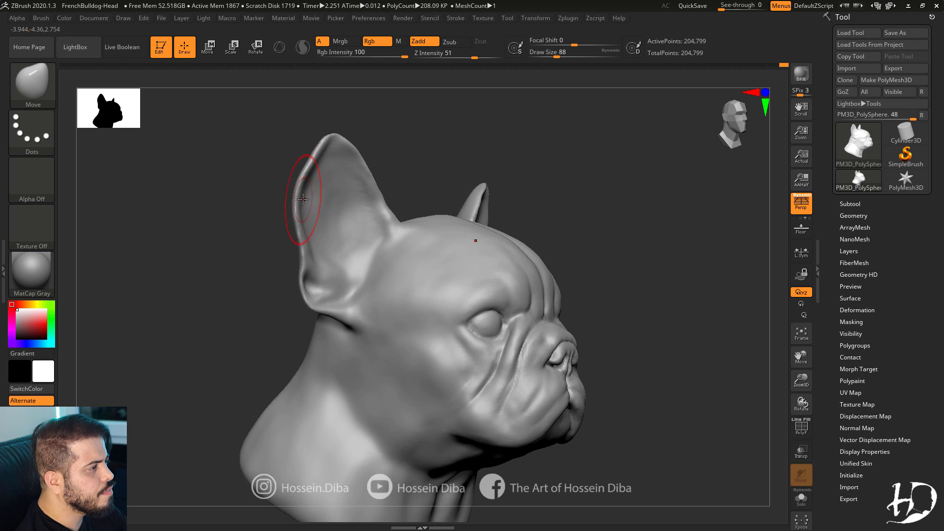
key(bracketright)
drag(301, 200, 305, 198)
drag(325, 151, 322, 148)
drag(304, 280, 300, 279)
key(bracketleft)
key(bracketleft)
key(bracketleft)
key(bracketleft)
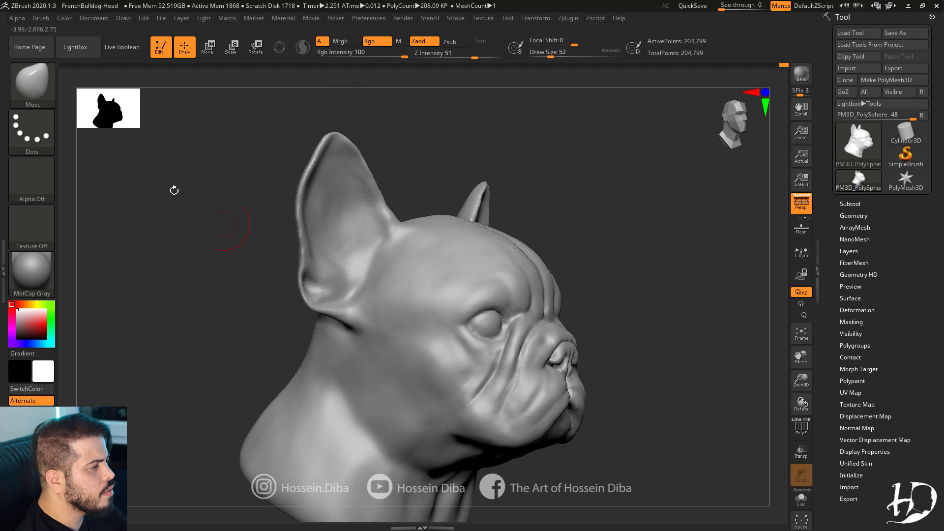
Sculpt the folds and hollows inside the ear with the Standard brush at sizes 48 to 60.
key(b)
key(s)
key(t)
drag(523, 131, 494, 137)
right_drag(330, 251, 356, 262)
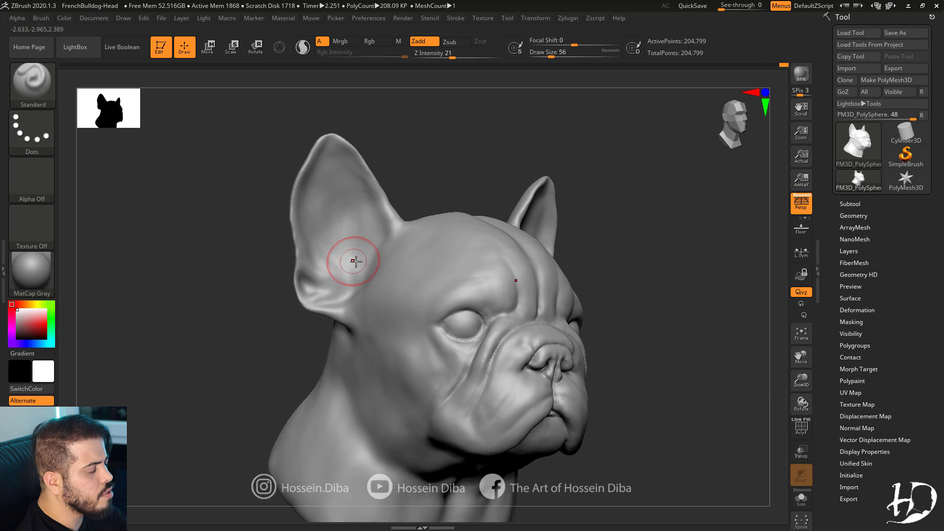
key(bracketleft)
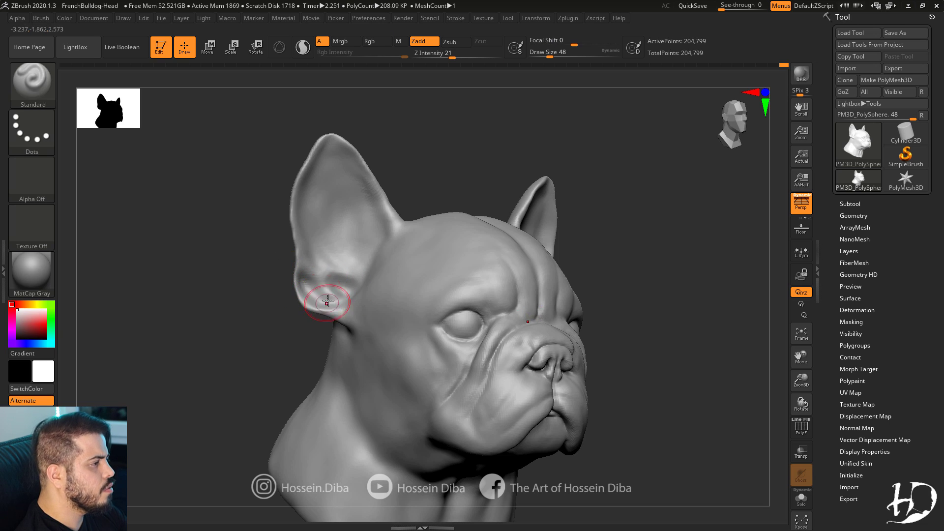
drag(229, 250, 235, 253)
key(bracketright)
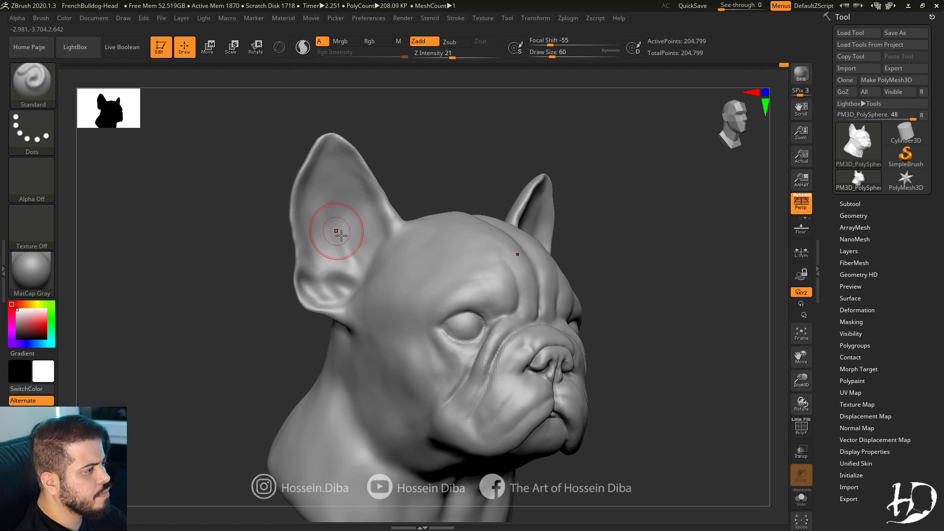
right_drag(374, 263, 354, 202)
key(bracketleft)
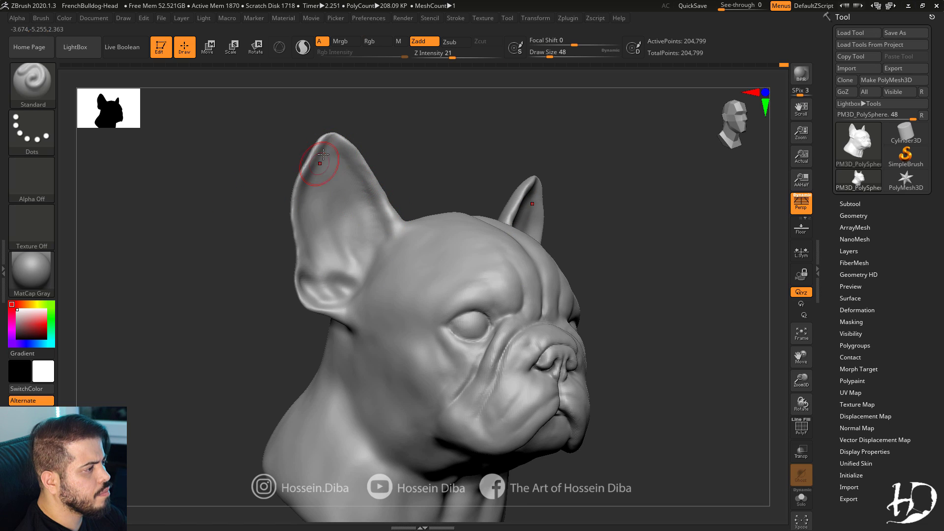
right_drag(323, 156, 332, 139)
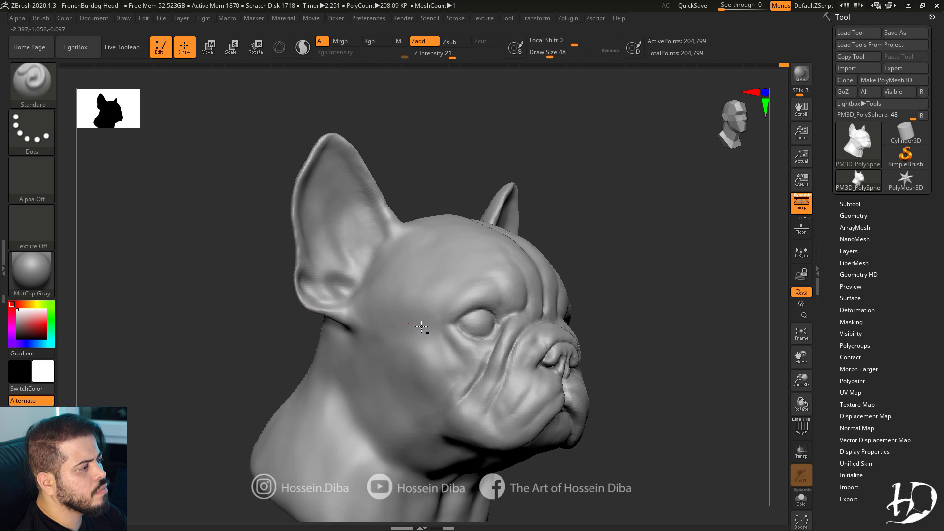
Refine the brow and forehead forms above the eyes with the Standard brush at size 56.
drag(805, 357, 806, 314)
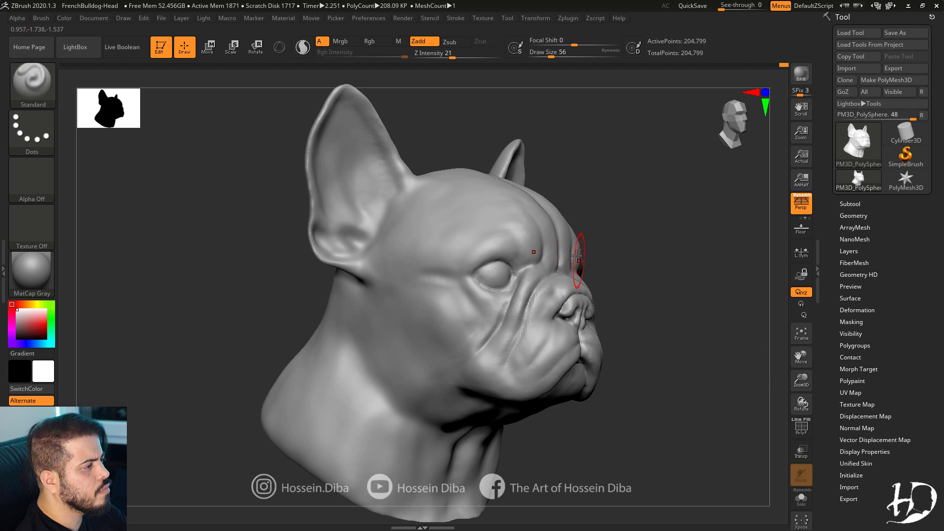
right_drag(579, 258, 529, 241)
key(bracketright)
mouse_move(660, 248)
right_down()
mouse_move(625, 231)
mouse_move(548, 295)
mouse_move(526, 366)
mouse_move(586, 348)
right_up()
Adjust the head and ear base with the Move brush at sizes 72 and 144, undoing one change.
key(b)
click(388, 102)
mouse_move(538, 398)
right_down()
mouse_move(554, 379)
mouse_move(620, 415)
mouse_move(516, 395)
mouse_move(620, 413)
mouse_move(496, 404)
mouse_move(624, 403)
mouse_move(519, 428)
mouse_move(369, 427)
mouse_move(831, 337)
mouse_move(406, 293)
right_up()
key(ctrl+z)
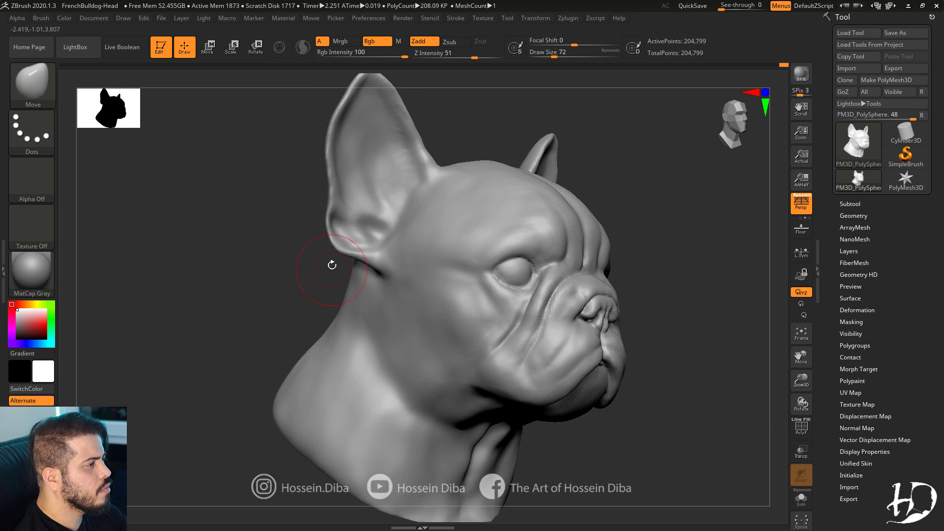
right_drag(308, 242, 334, 230)
right_drag(318, 282, 217, 344)
drag(800, 381, 798, 365)
key(f)
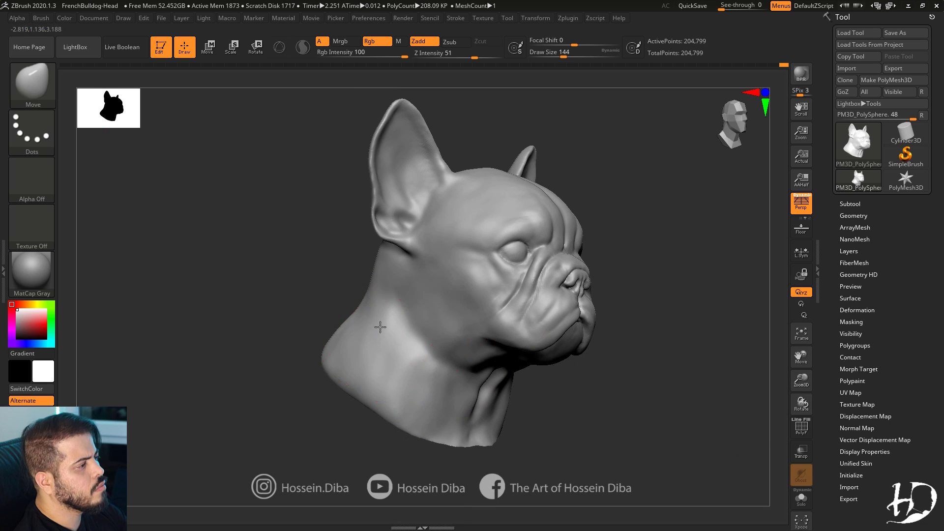
Build long neck folds behind the cheek with ClayBuildup at size 56, then refine and smooth them with the Standard brush at size 52.
key(b)
key(c)
key(b)
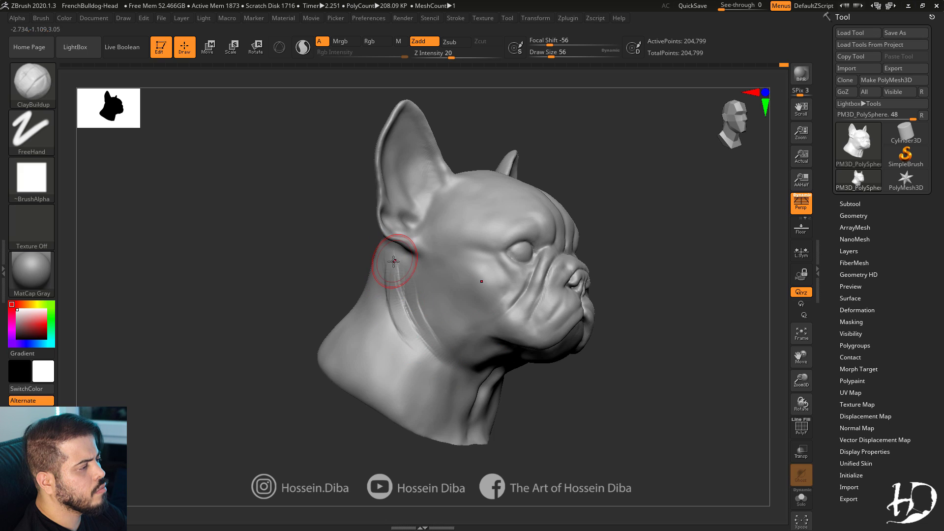
key(b)
key(s)
key(t)
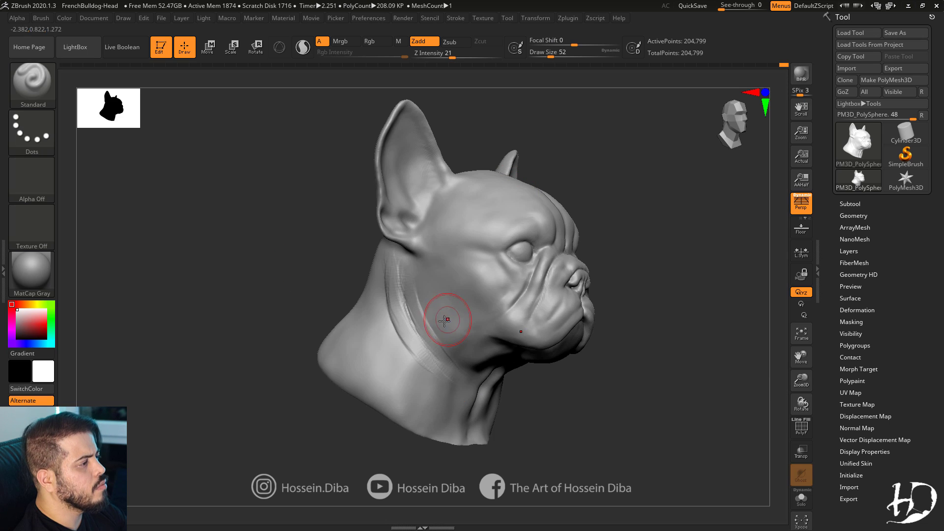
mouse_move(325, 261)
mouse_down()
mouse_move(348, 280)
mouse_move(280, 294)
mouse_up()
shift+drag(383, 295, 385, 282)
drag(251, 291, 243, 325)
shift+drag(385, 295, 387, 308)
mouse_move(330, 309)
mouse_down()
mouse_move(268, 310)
mouse_move(317, 299)
mouse_move(276, 299)
mouse_up()
Cut the crease between the cheek fold and the muzzle with the DamStandard brush at size 56.
drag(801, 381, 801, 398)
key(bracketleft)
key(bracketleft)
key(bracketleft)
key(bracketleft)
key(bracketleft)
key(bracketleft)
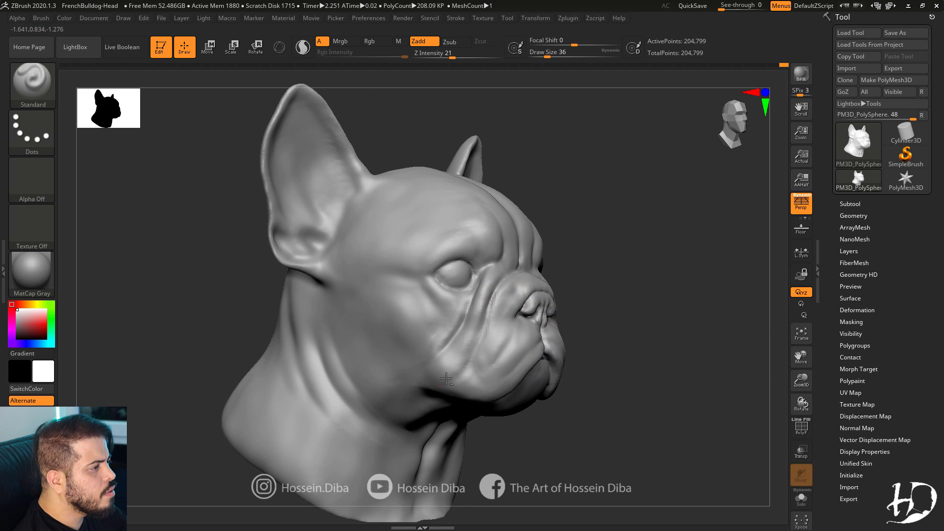
key(b)
key(d)
key(s)
ctrl+right_drag(475, 349, 485, 305)
mouse_move(484, 306)
mouse_down()
mouse_move(468, 366)
mouse_move(414, 385)
mouse_up()
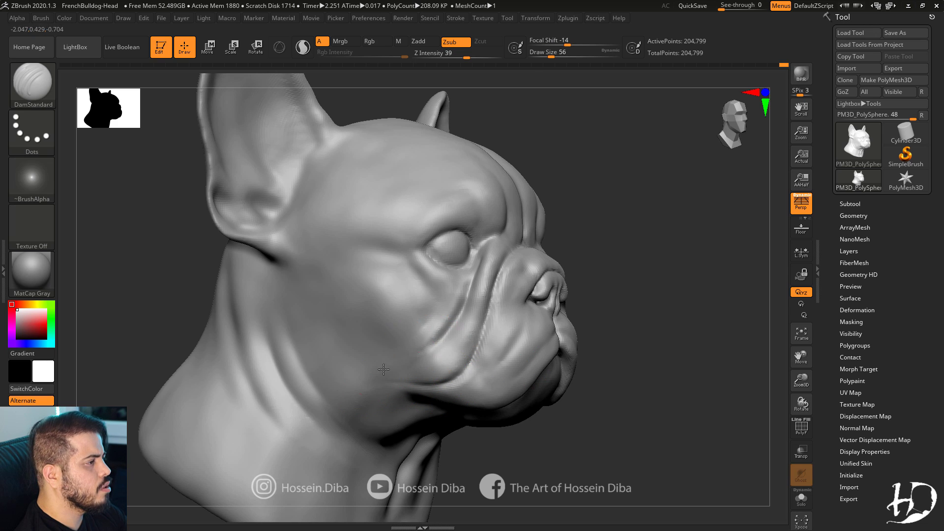
drag(622, 313, 493, 363)
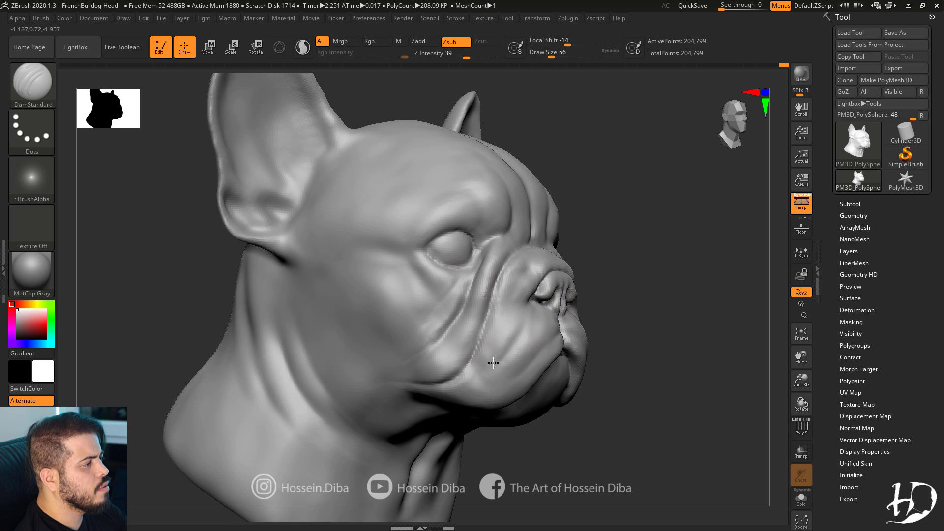
Refine the lip and mouth edge with the Standard brush at size 44 and smooth the lower muzzle.
drag(632, 375, 647, 408)
key(b)
key(s)
key(t)
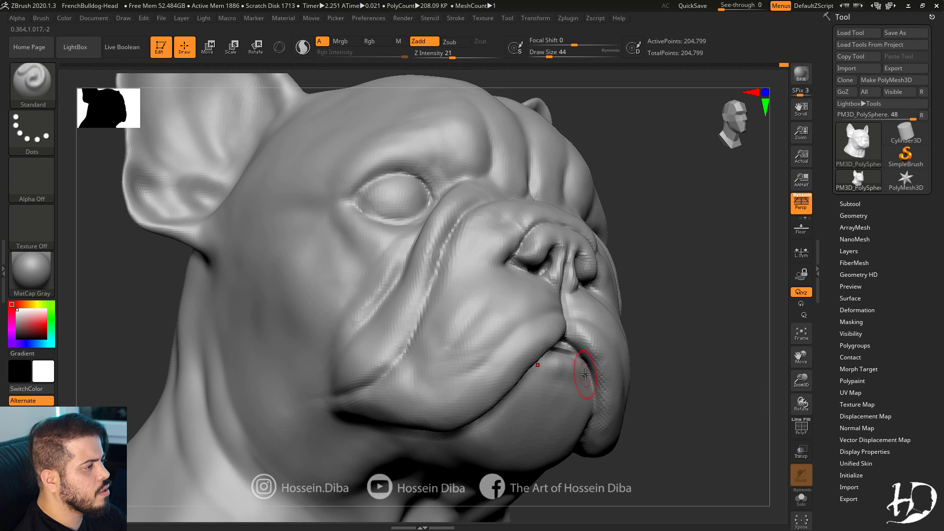
shift+drag(560, 423, 521, 443)
mouse_move(708, 413)
alt+mouse_down()
mouse_move(721, 341)
mouse_move(708, 322)
alt+mouse_up()
drag(519, 334, 600, 331)
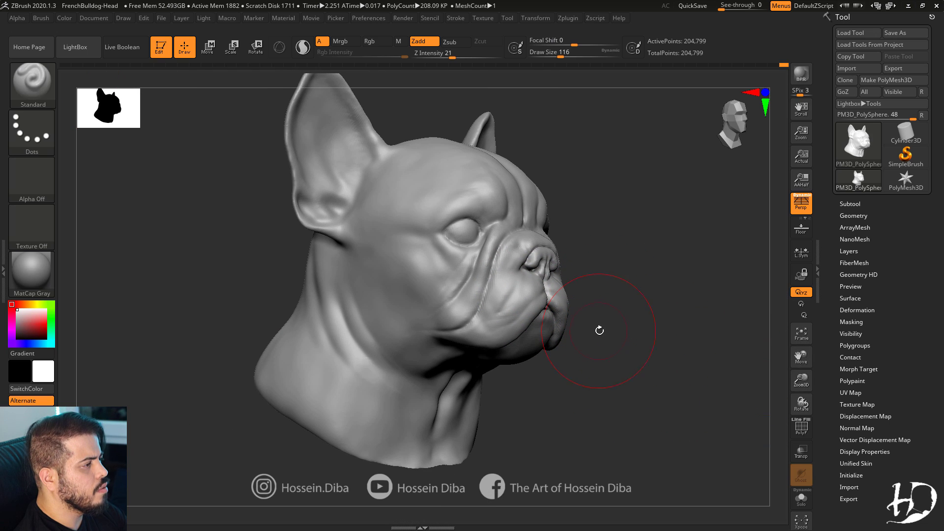
Shape the fold beside the muzzle with the Standard brush at size 68 and crease the nose bridge with DamStandard at size 64.
alt+drag(696, 356, 699, 393)
key(bracketleft)
key(bracketleft)
key(bracketleft)
key(bracketleft)
key(bracketleft)
drag(669, 305, 551, 290)
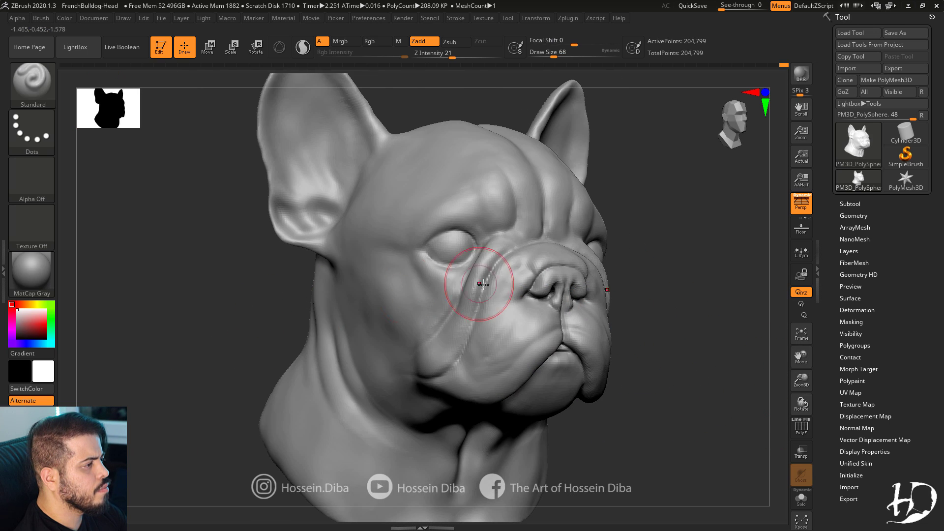
drag(647, 294, 517, 242)
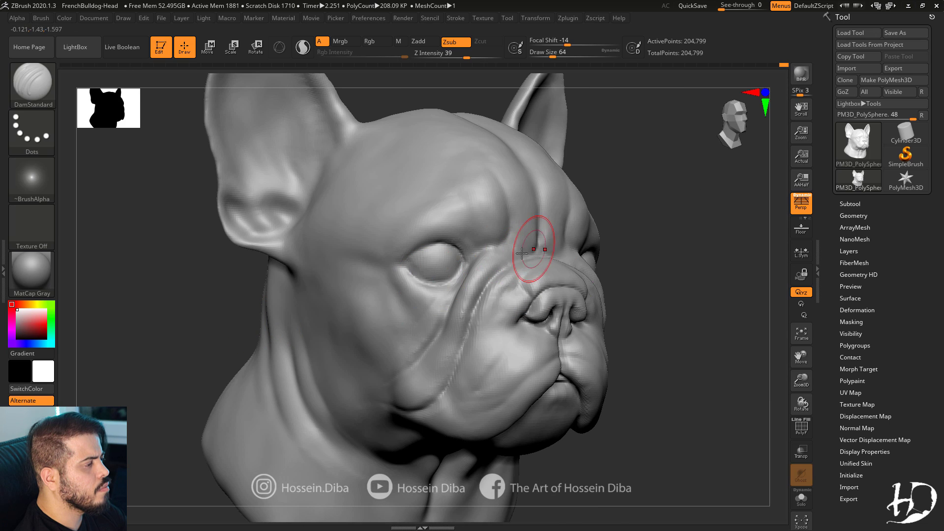
Carve and smooth the creases on the cheek, side of the neck and throat with the DamStandard brush at size 64.
key(f)
mouse_move(240, 245)
mouse_down()
mouse_move(254, 243)
mouse_move(236, 238)
mouse_up()
mouse_move(340, 227)
shift+mouse_down()
mouse_move(354, 238)
mouse_move(343, 255)
shift+mouse_up()
drag(274, 237, 312, 235)
mouse_move(344, 236)
mouse_down()
mouse_move(362, 253)
mouse_move(344, 254)
mouse_up()
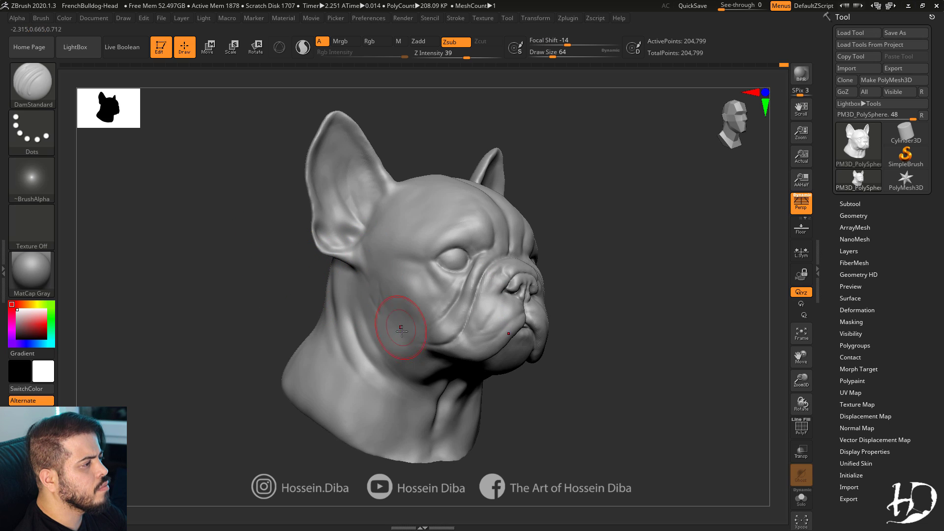
shift+drag(397, 335, 381, 317)
mouse_move(318, 327)
mouse_down()
mouse_move(275, 328)
mouse_move(301, 322)
mouse_up()
drag(305, 354, 266, 347)
drag(485, 400, 474, 438)
drag(376, 455, 430, 430)
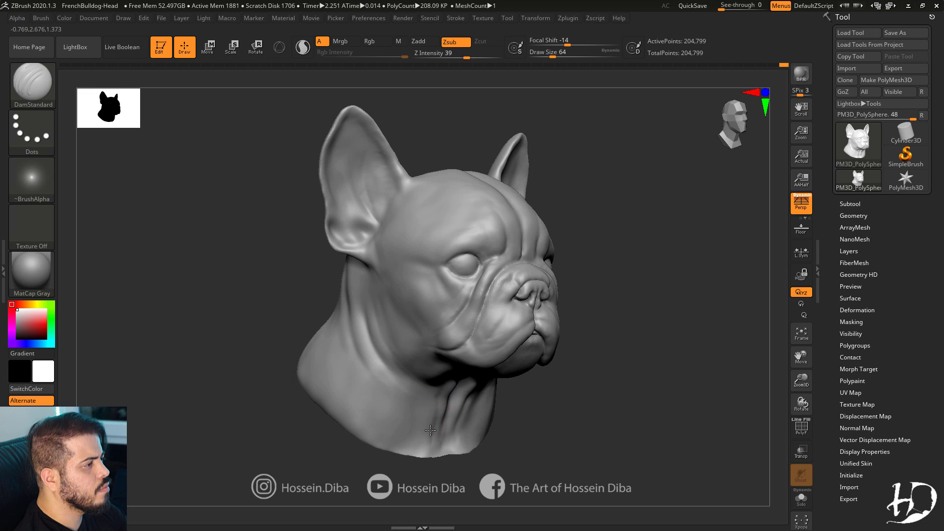
Raise the DynaMesh resolution above 128 and remesh the whole head for finer detail.
drag(268, 327, 257, 273)
drag(619, 357, 793, 265)
click(853, 216)
click(841, 418)
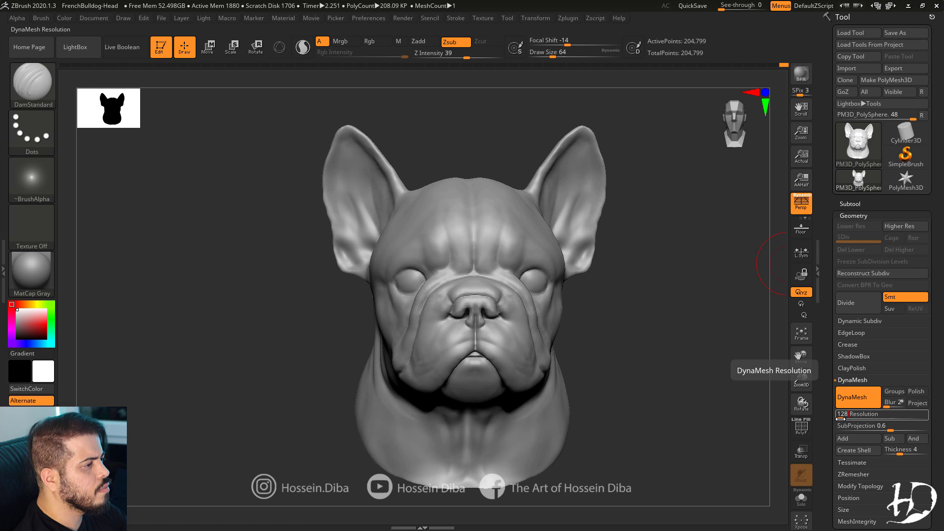
key(Return)
ctrl+drag(672, 283, 696, 315)
click(854, 216)
alt+drag(689, 374, 644, 335)
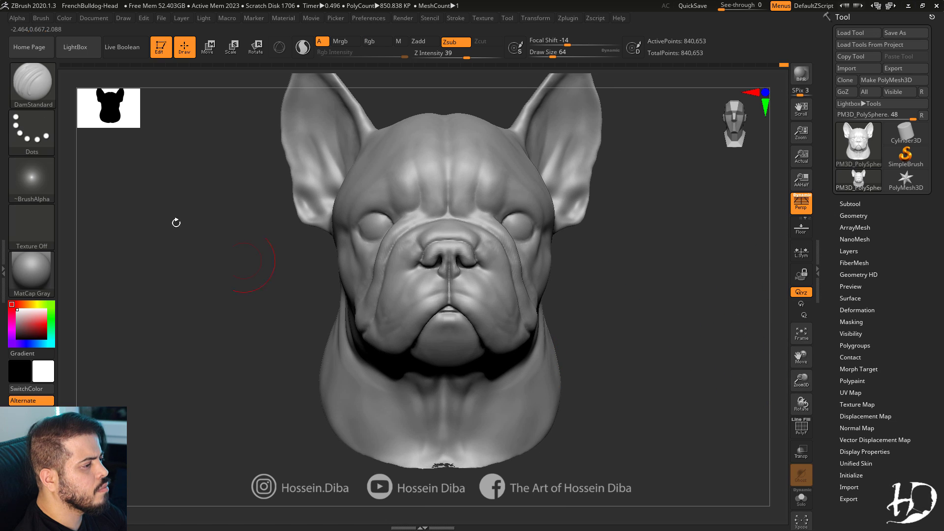
Thicken the jagged lower edge of the neck with the Inflat brush at size 96.
click(36, 98)
click(444, 467)
mouse_move(450, 464)
mouse_down()
mouse_move(500, 458)
mouse_move(476, 460)
mouse_up()
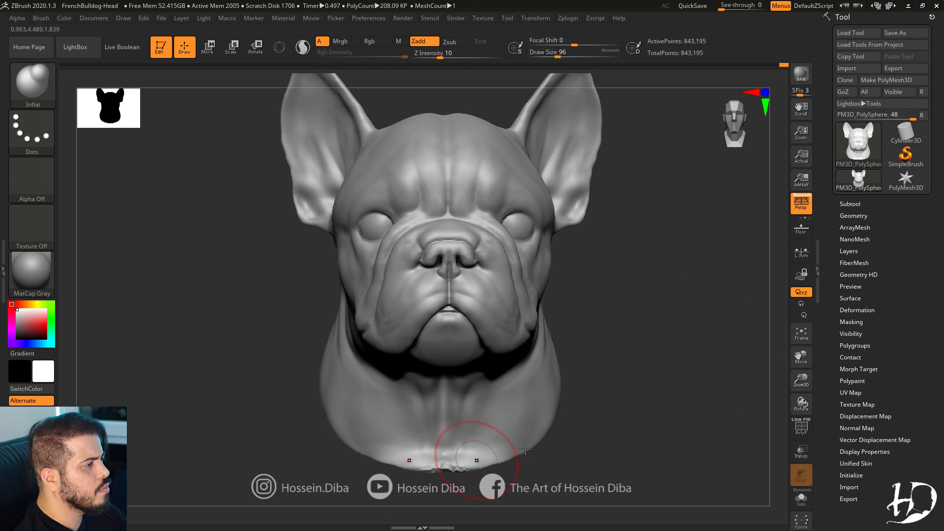
click(854, 216)
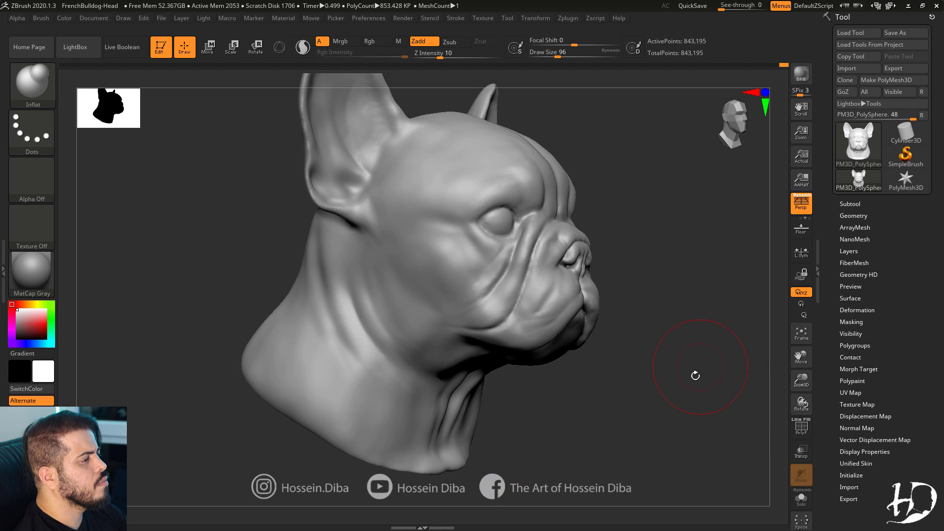
Smooth the nose front at size 96 and carve the centre groove between the nostrils with DamStandard at size 40.
drag(695, 375, 644, 344)
mouse_move(728, 334)
alt+mouse_down()
mouse_move(797, 353)
mouse_move(753, 353)
alt+mouse_up()
mouse_move(704, 399)
mouse_down()
mouse_move(618, 377)
mouse_move(806, 354)
mouse_move(846, 330)
mouse_up()
key(b)
click(653, 169)
mouse_move(239, 300)
alt+mouse_down()
mouse_move(308, 361)
mouse_move(200, 341)
alt+mouse_up()
shift+drag(626, 327, 565, 347)
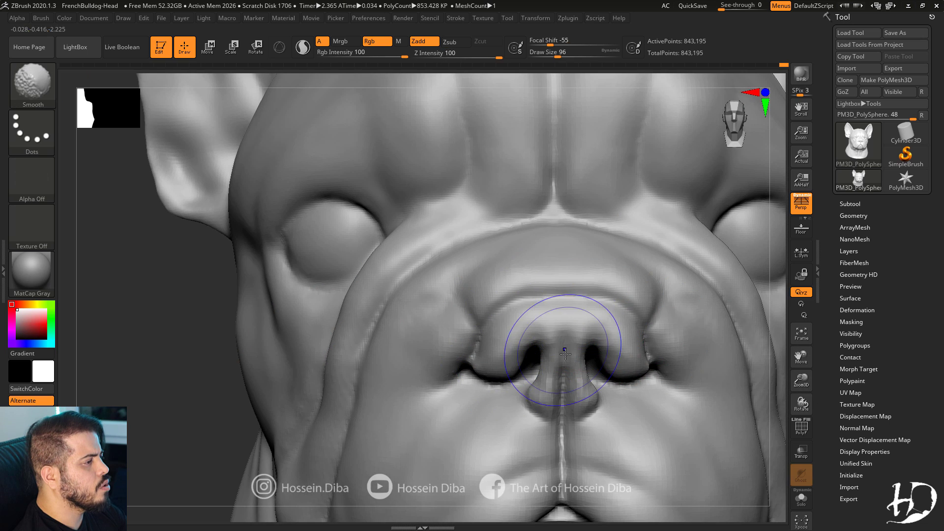
right_drag(392, 359, 566, 361)
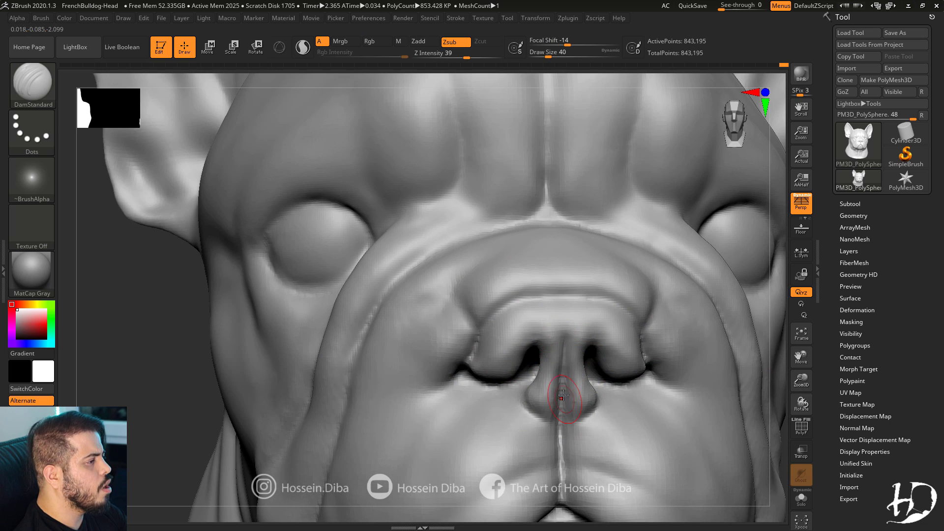
Swell the lower tip of the nose between the nostrils with the Inflat brush at size 52.
key(b)
key(i)
key(n)
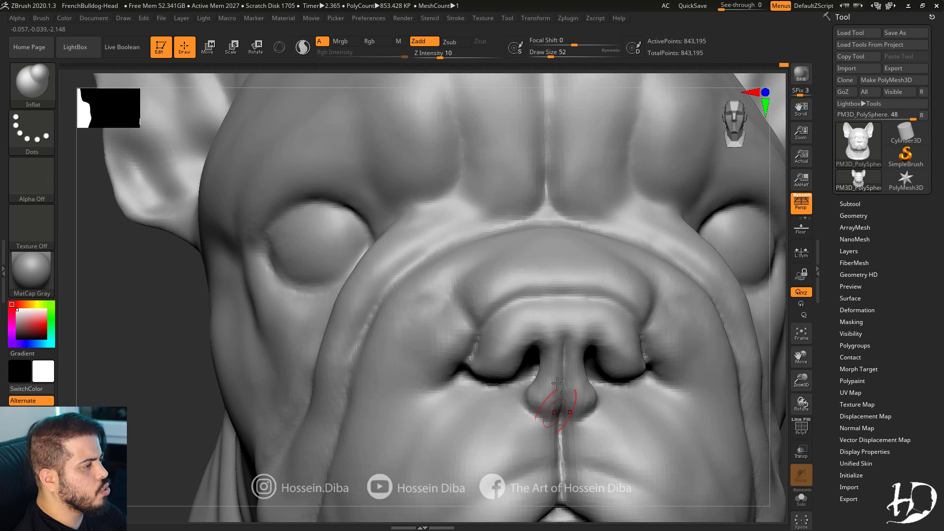
drag(801, 389, 801, 408)
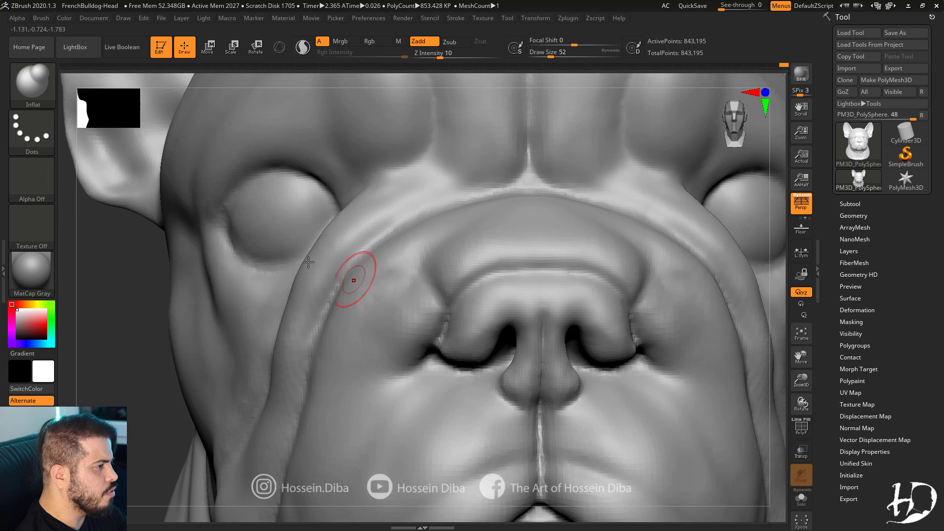
Adjust the nostril wings with the Move brush at size 44 and refine the nose forms with the Standard brush at size 56.
click(32, 85)
click(376, 93)
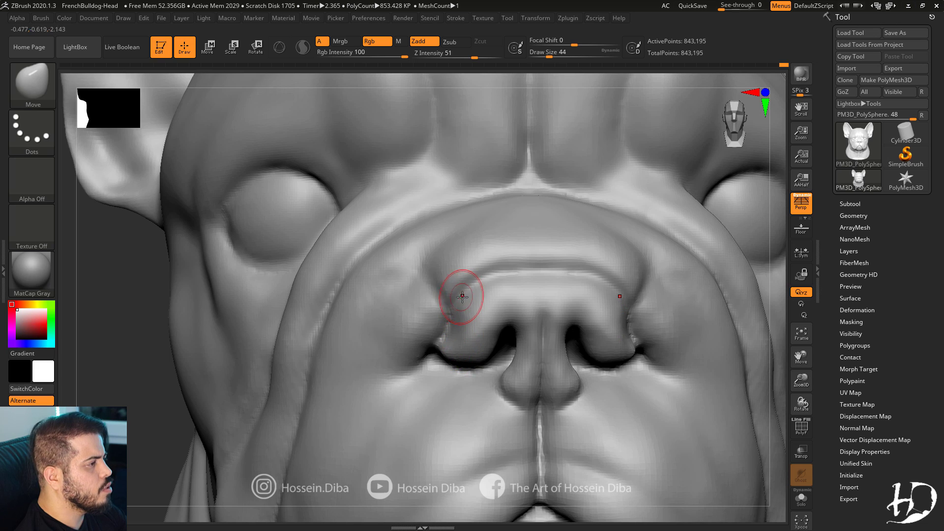
click(47, 95)
click(713, 330)
drag(774, 369, 770, 386)
drag(571, 269, 455, 285)
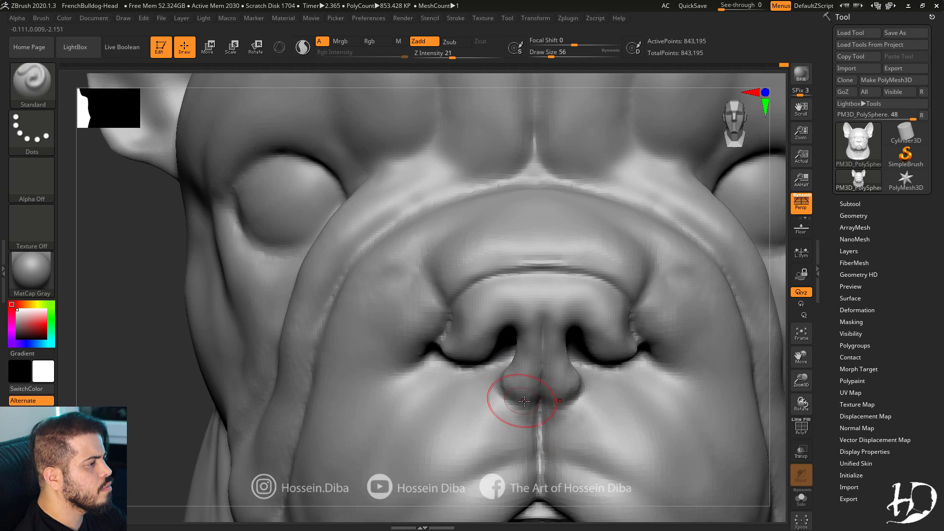
key(shift)
key(f)
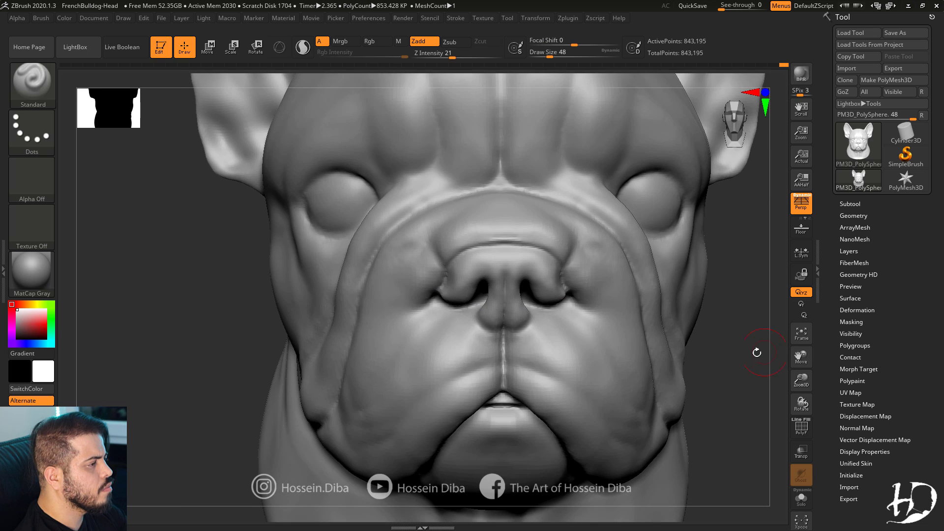
Close up the vertical groove between nose and mouth with the Inflat brush and smooth the lip beside it.
key(b)
key(i)
key(n)
drag(502, 338, 503, 385)
right_drag(363, 326, 368, 323)
shift+drag(454, 448, 444, 456)
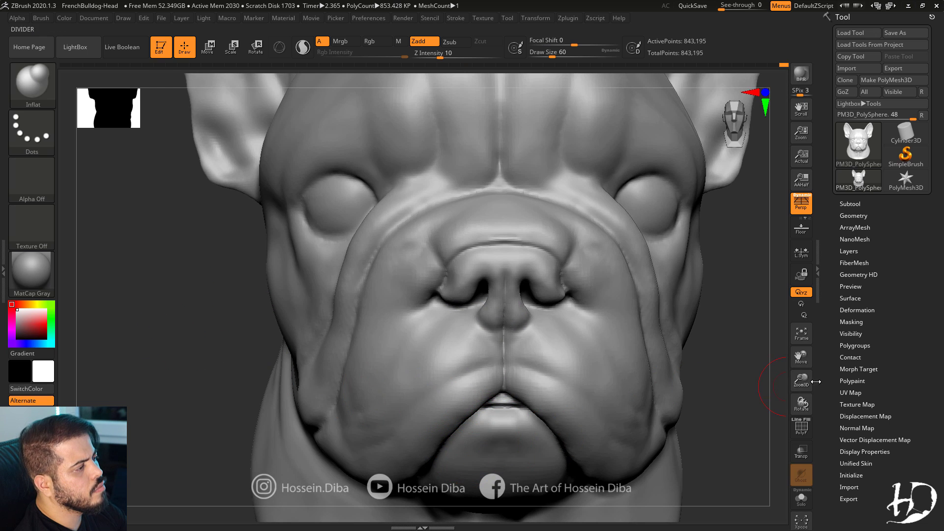
Deepen the creases running outward from the nostril wings with the DamStandard brush at size 60.
alt+right_drag(462, 457, 453, 472)
key(b)
key(d)
key(s)
drag(433, 279, 424, 270)
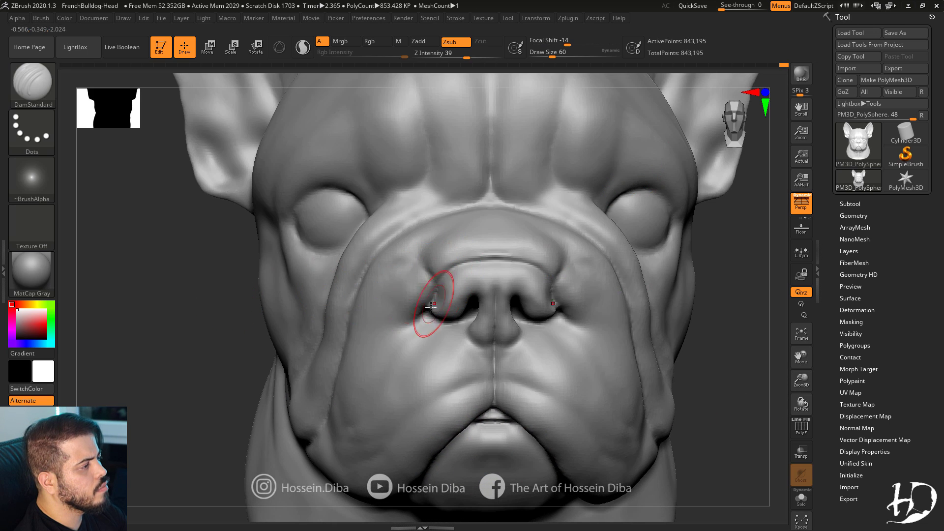
drag(431, 310, 400, 326)
right_drag(399, 326, 424, 324)
mouse_move(427, 316)
mouse_down()
mouse_move(383, 329)
mouse_move(409, 334)
mouse_up()
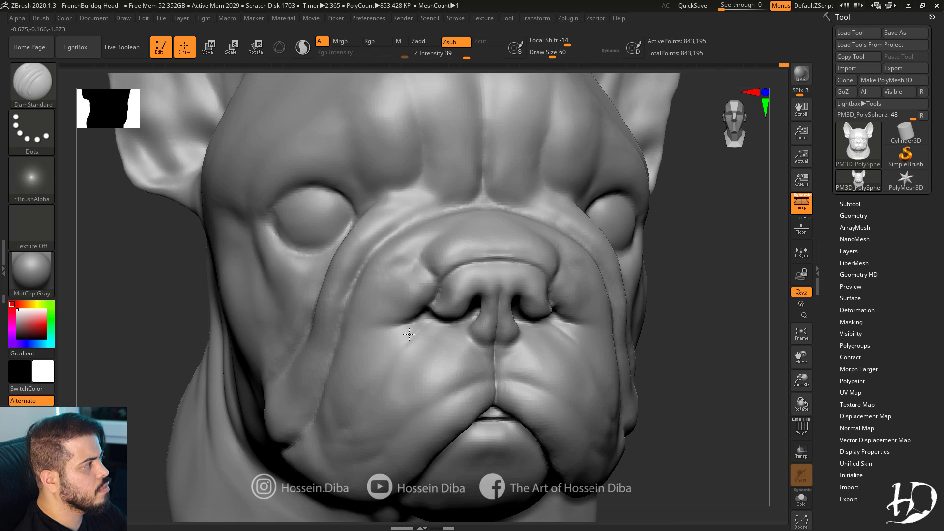
Carve fine wrinkles and small pits across the upper lips and muzzle pads with DamStandard at size 60, smoothing where needed.
shift+drag(439, 379, 464, 367)
alt+drag(702, 407, 717, 331)
drag(448, 315, 429, 312)
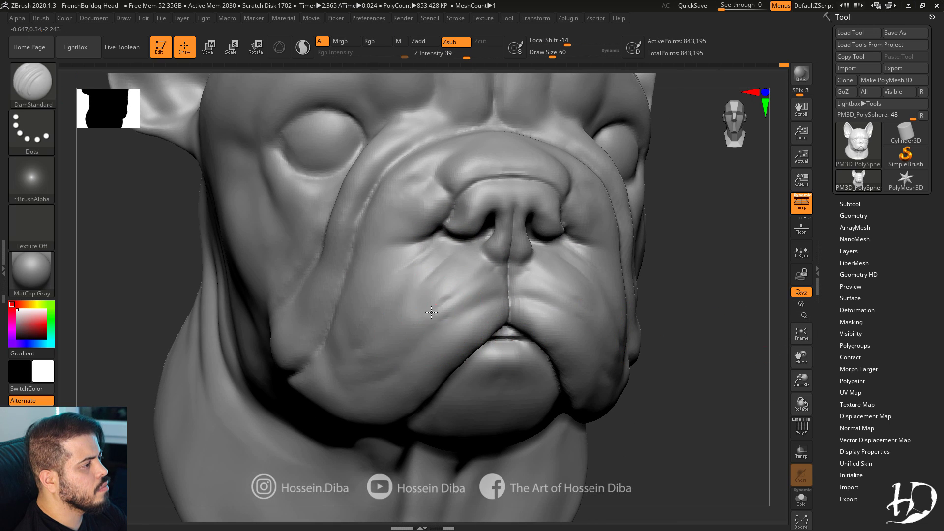
drag(718, 329, 650, 325)
right_drag(632, 296, 361, 326)
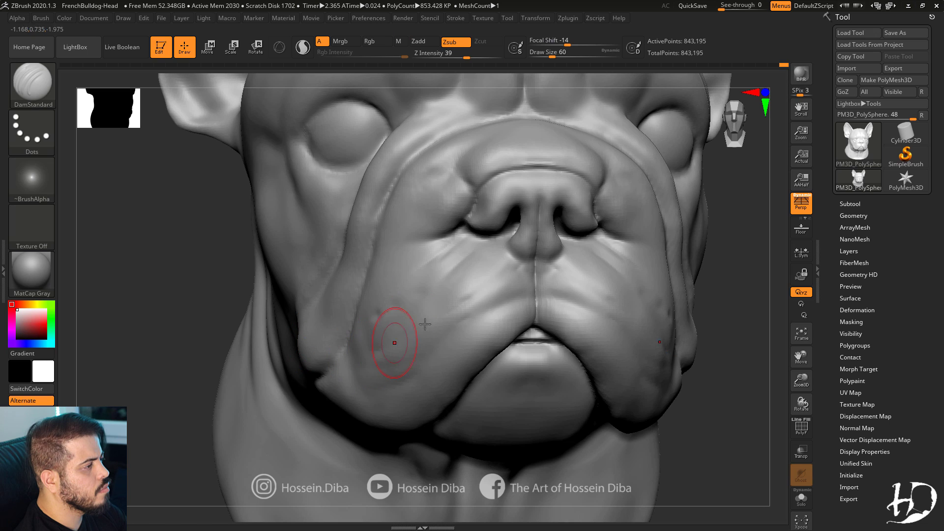
drag(220, 350, 278, 352)
shift+drag(352, 371, 347, 373)
Cut the upper eyelid crease from the inner to the outer eye corner with the DamStandard brush at size 48.
mouse_move(760, 399)
alt+mouse_down()
mouse_move(788, 360)
mouse_move(782, 339)
alt+mouse_up()
drag(728, 362, 627, 368)
drag(190, 322, 215, 326)
alt+drag(753, 300, 801, 358)
drag(148, 317, 196, 338)
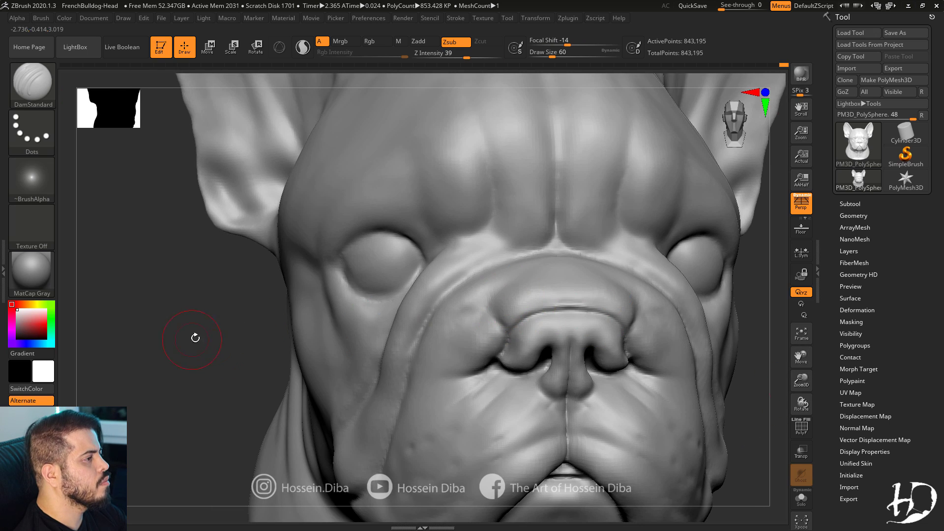
right_drag(317, 273, 560, 266)
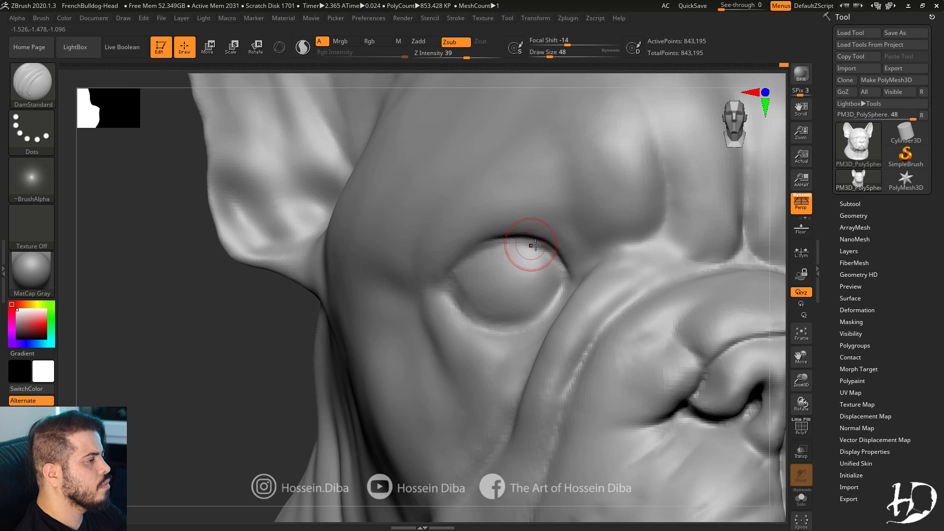
mouse_move(560, 260)
mouse_down()
mouse_move(525, 267)
mouse_move(501, 243)
mouse_move(452, 274)
mouse_up()
drag(211, 339, 280, 344)
drag(441, 284, 456, 262)
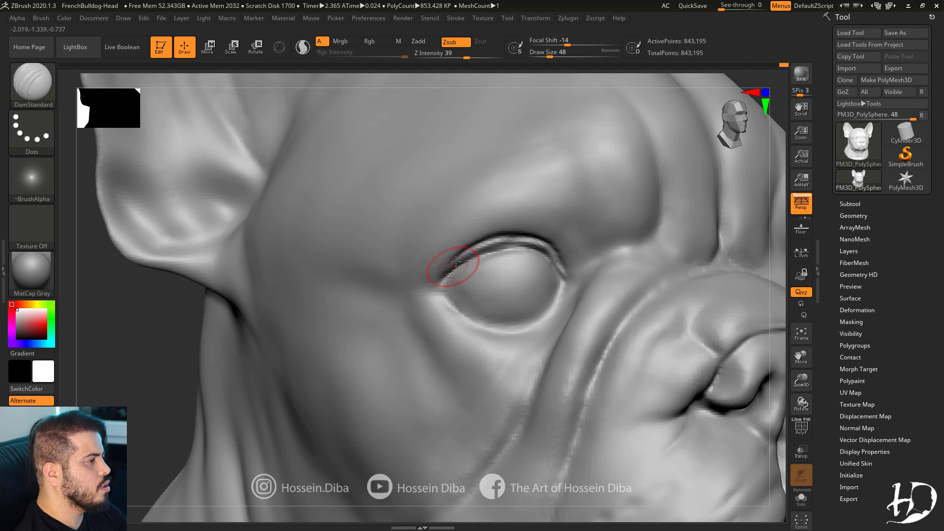
Define the inner eye corner and carve the lower eyelid rim with the DamStandard brush at size 48.
drag(96, 379, 92, 380)
mouse_move(545, 308)
mouse_down()
mouse_move(568, 285)
mouse_move(562, 297)
mouse_move(556, 263)
mouse_up()
drag(198, 362, 167, 360)
right_drag(166, 360, 551, 302)
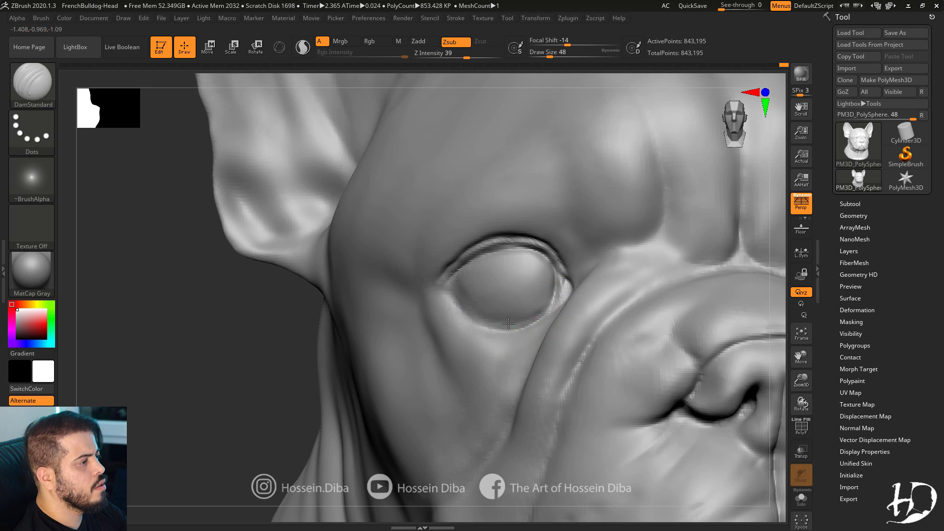
right_drag(203, 359, 461, 307)
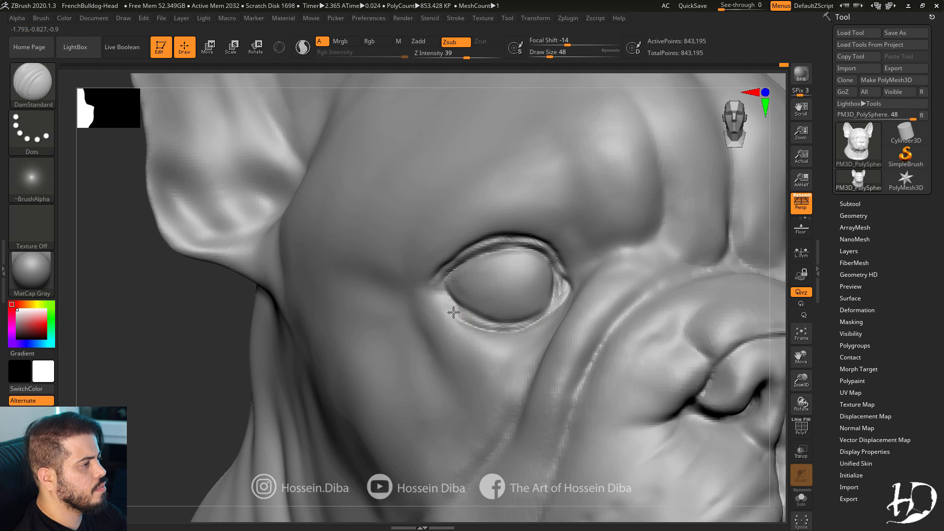
right_drag(187, 362, 505, 334)
Build up the eyelid rims around the eye with the Standard brush at size 28.
key(b)
key(s)
key(t)
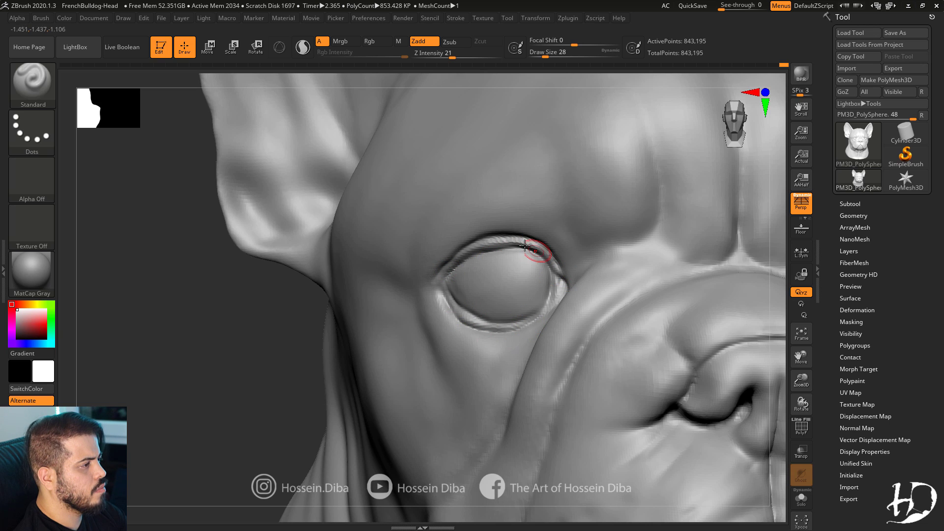
mouse_move(555, 295)
ctrl+right_down()
mouse_move(780, 354)
mouse_move(802, 382)
mouse_move(728, 339)
ctrl+right_up()
Reshape the eyelid outline with the Move brush at sizes 40 to 44 and smooth the area around the eye.
key(b)
key(m)
key(v)
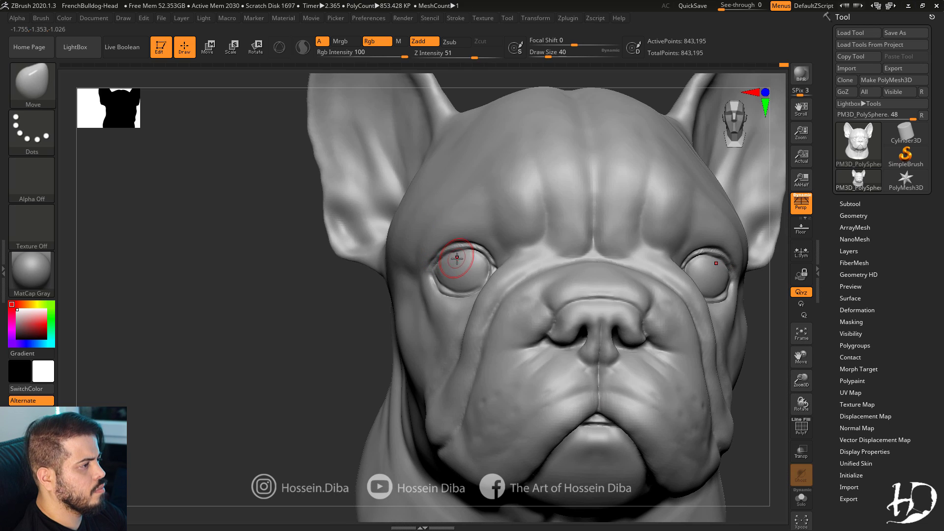
drag(458, 256, 463, 250)
right_drag(295, 295, 536, 278)
drag(478, 268, 472, 265)
mouse_move(536, 295)
right_down()
mouse_move(339, 293)
mouse_move(393, 339)
right_up()
shift+drag(444, 278, 455, 291)
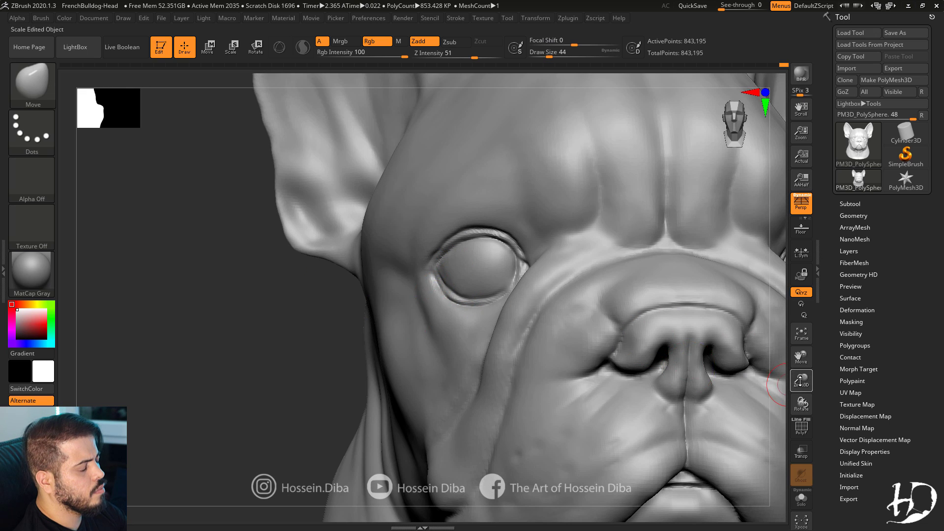
Carve creases from the inner eye corner and above the outer eye with the DamStandard brush at size 56, then smooth them.
ctrl+right_drag(800, 380, 809, 397)
alt+right_drag(302, 332, 262, 347)
drag(448, 268, 450, 263)
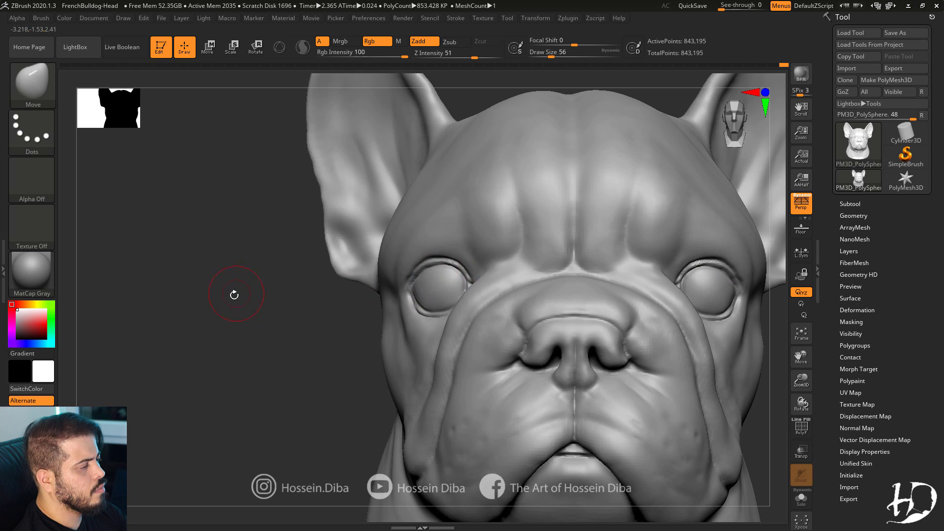
key(b)
key(d)
key(s)
right_drag(506, 249, 475, 266)
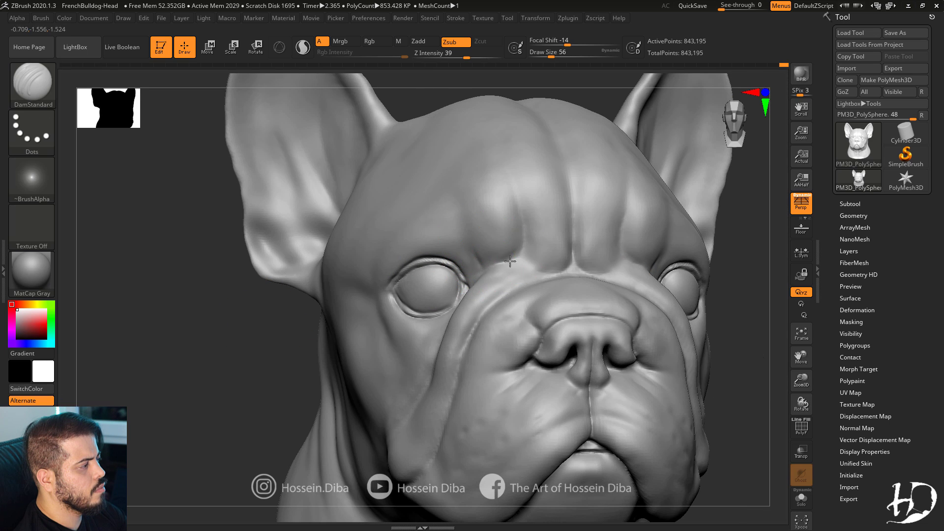
right_drag(455, 202, 468, 245)
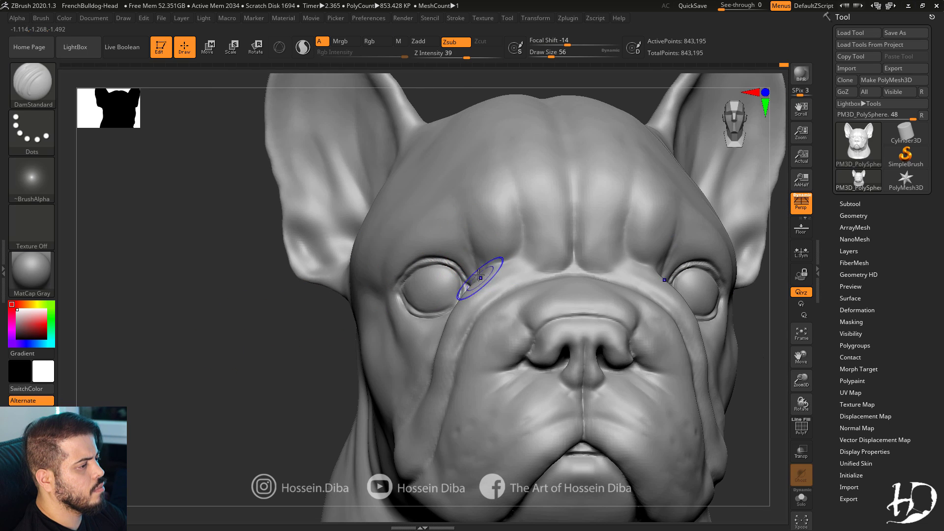
right_drag(250, 332, 449, 249)
key(shift)
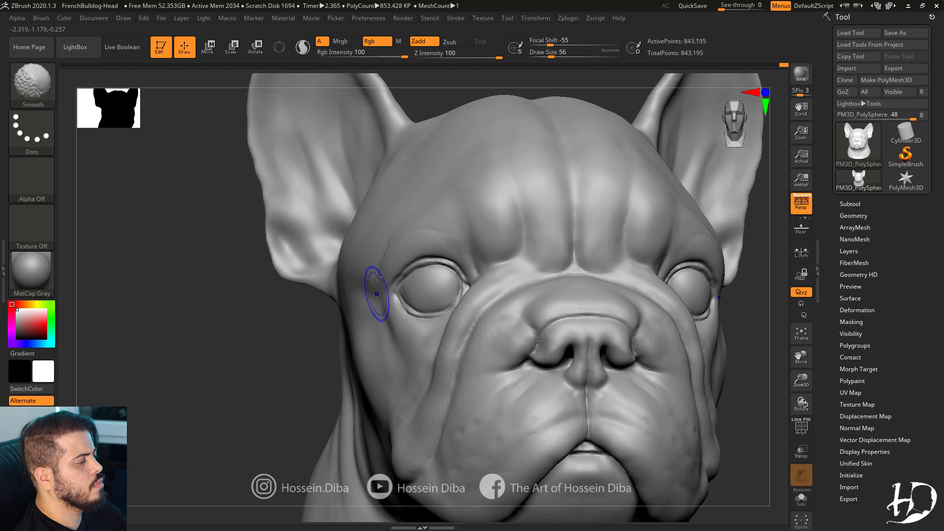
key(shift)
mouse_move(401, 276)
alt+right_down()
mouse_move(388, 300)
mouse_move(430, 293)
alt+right_up()
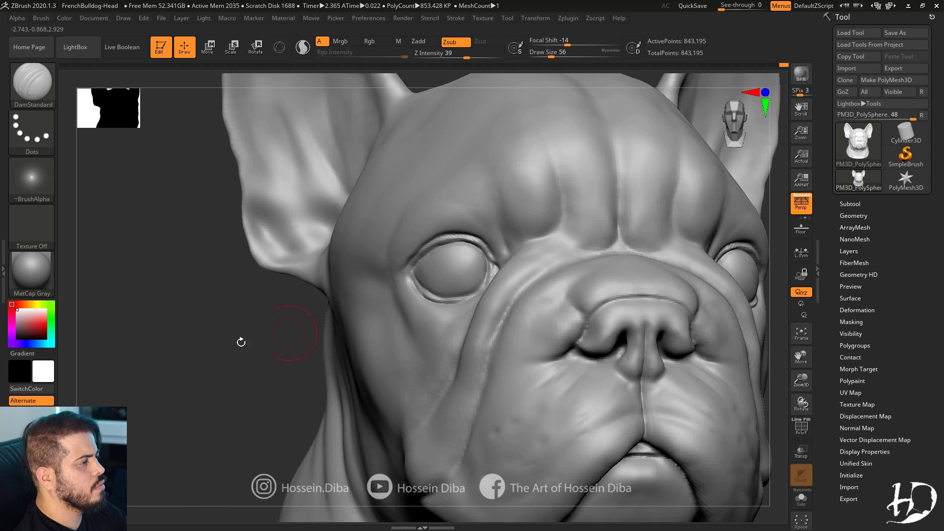
Smooth the fold running from the outer eye corner down over the cheek.
right_drag(242, 341, 295, 335)
shift+drag(419, 321, 333, 276)
right_drag(315, 285, 256, 295)
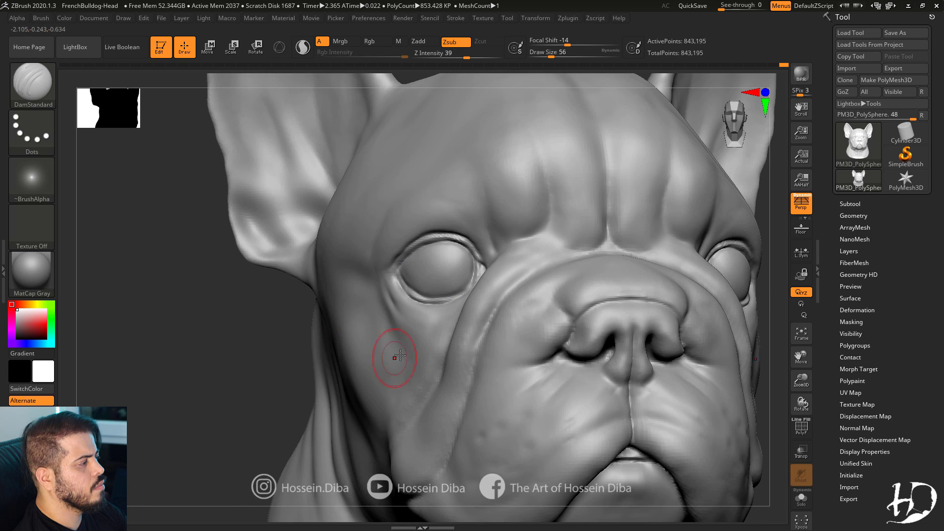
key(])
shift+drag(389, 315, 406, 353)
mouse_move(350, 364)
ctrl+right_down()
mouse_move(331, 329)
mouse_move(339, 330)
ctrl+right_up()
mouse_move(410, 346)
right_down()
mouse_move(291, 312)
mouse_move(371, 293)
right_up()
key([)
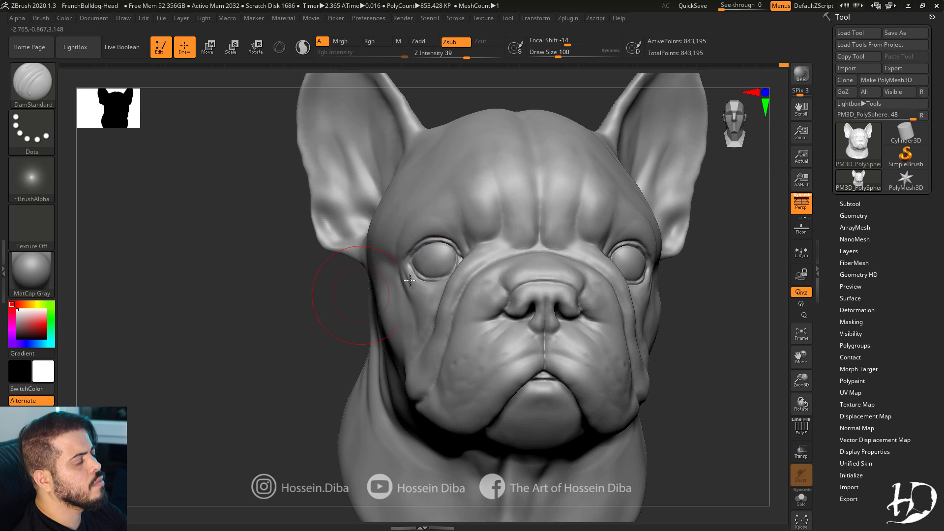
Deepen the fold between the inner eye corner and the muzzle with the DamStandard brush at size 72 and soften it.
mouse_move(467, 253)
right_down()
mouse_move(487, 250)
mouse_move(484, 268)
right_up()
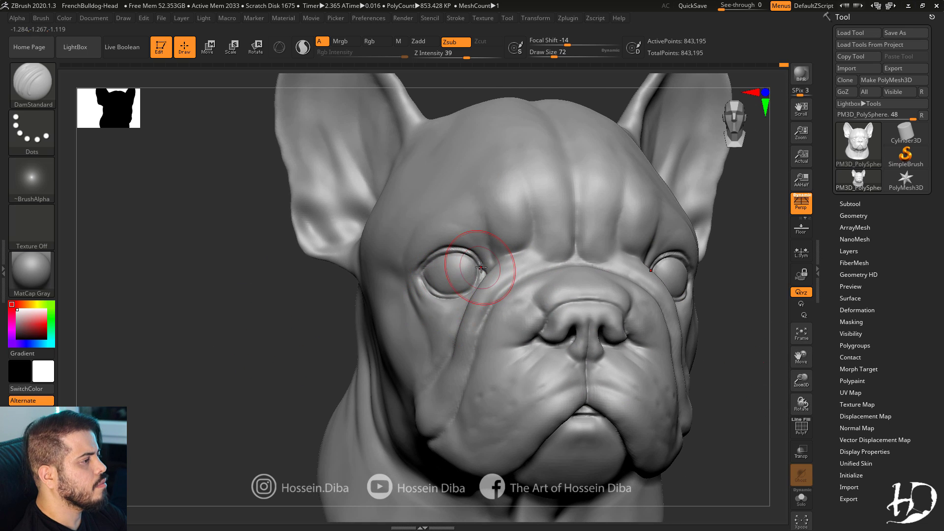
shift+drag(485, 320, 498, 307)
drag(270, 360, 354, 363)
drag(776, 388, 678, 359)
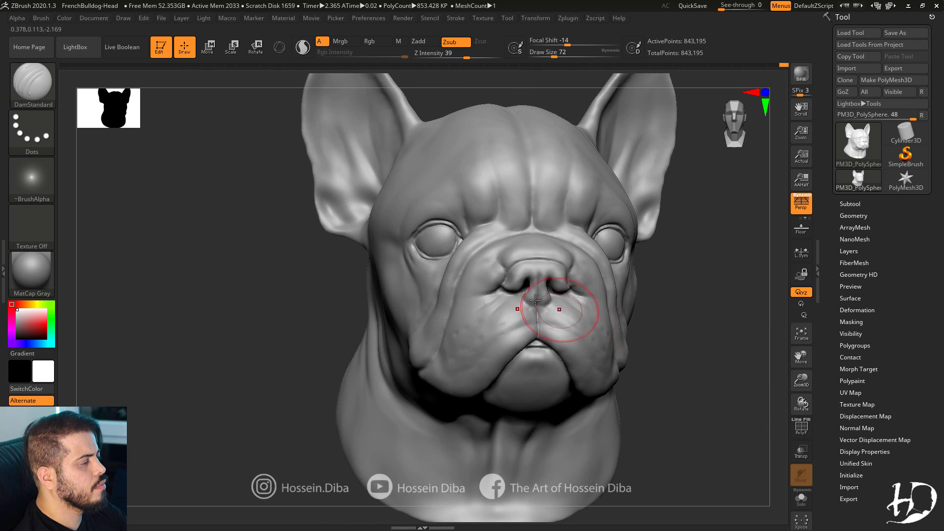
mouse_move(753, 375)
mouse_down()
mouse_move(770, 379)
mouse_move(723, 392)
mouse_up()
Adjust the shape of the muzzle and nose fold with the Move brush at size 56.
key(b)
key(m)
key(v)
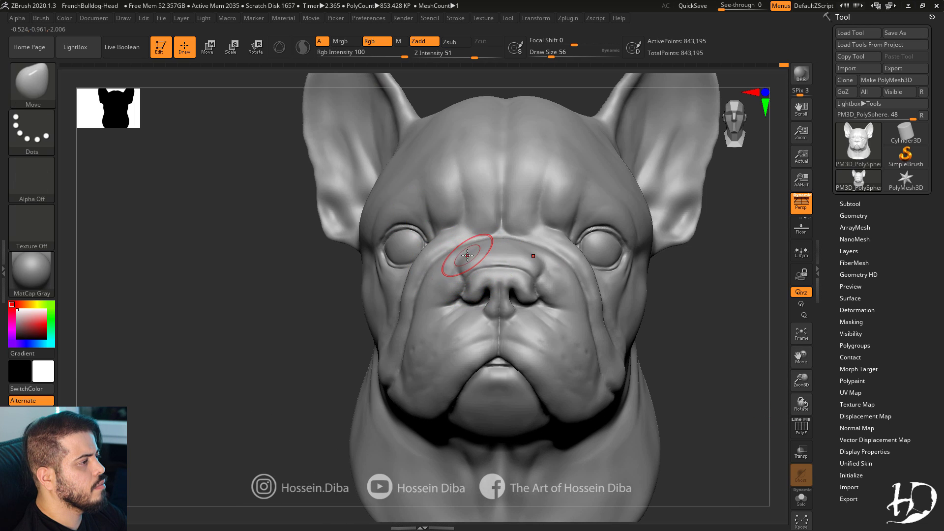
drag(315, 364, 265, 359)
drag(797, 378, 772, 365)
drag(698, 349, 649, 350)
drag(799, 384, 806, 418)
Refine the creases around and under the eye with the DamStandard brush at size 44, smoothing the eye area.
key(b)
key(d)
key(s)
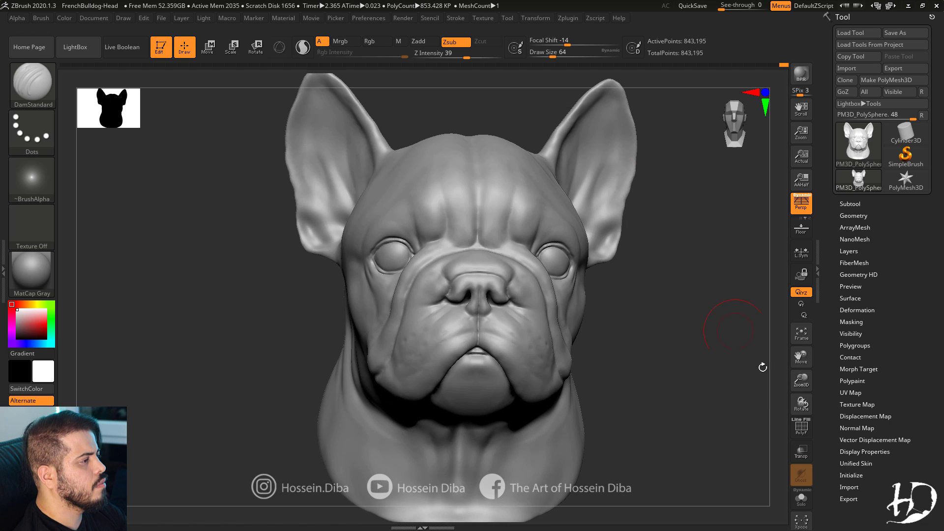
mouse_move(763, 366)
mouse_down()
mouse_move(774, 394)
mouse_move(792, 342)
mouse_up()
key(shift)
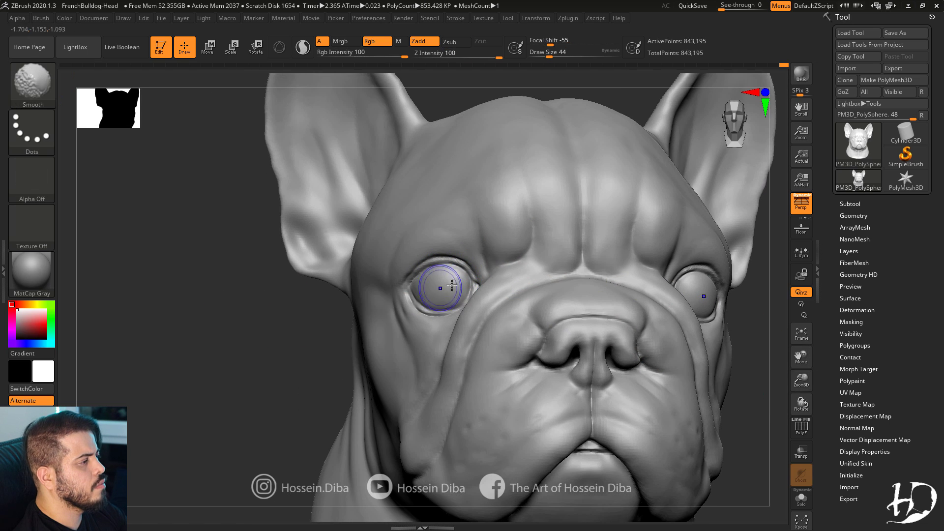
drag(240, 370, 418, 333)
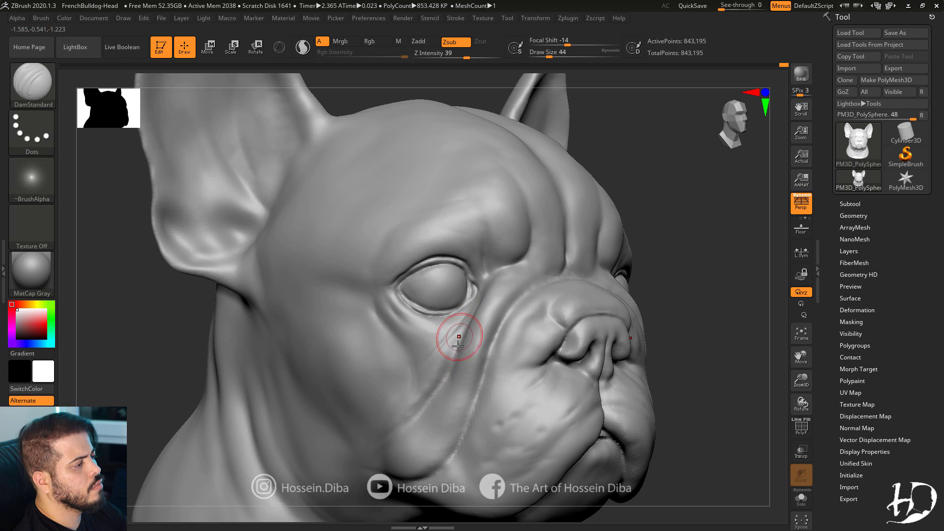
Define the creases around the mouth and jowls with the DamStandard brush at sizes 44 to 76.
drag(807, 384, 805, 358)
drag(738, 364, 624, 362)
drag(797, 359, 768, 408)
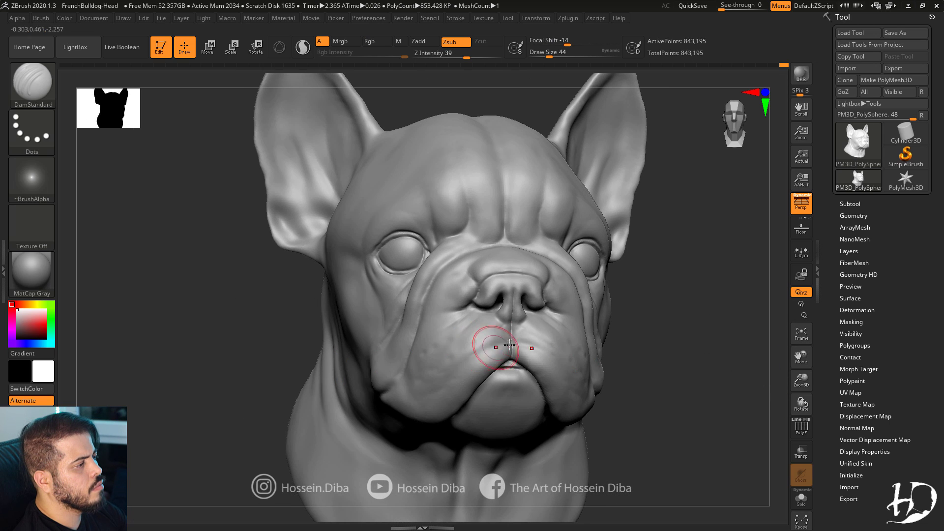
key(shift)
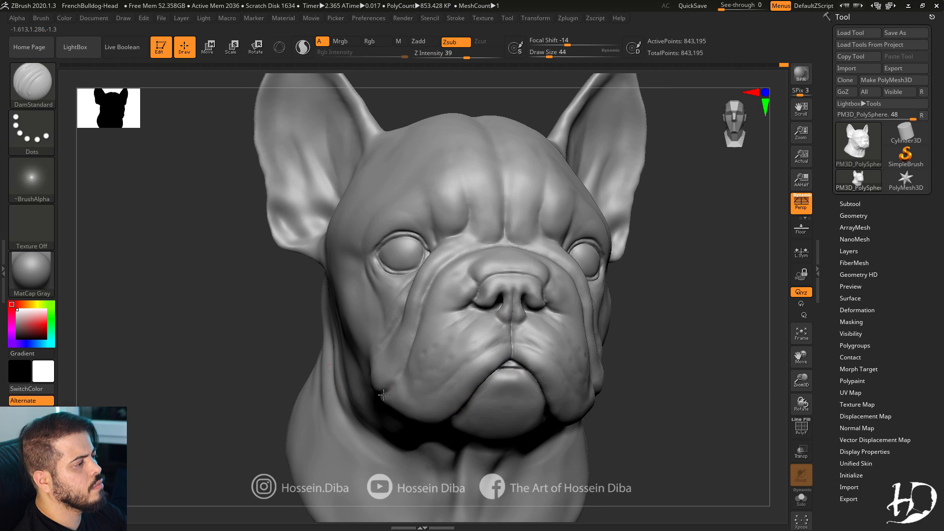
drag(270, 378, 393, 370)
key(bracketright)
key(bracketright)
key(bracketright)
shift+drag(291, 382, 284, 324)
drag(235, 358, 149, 365)
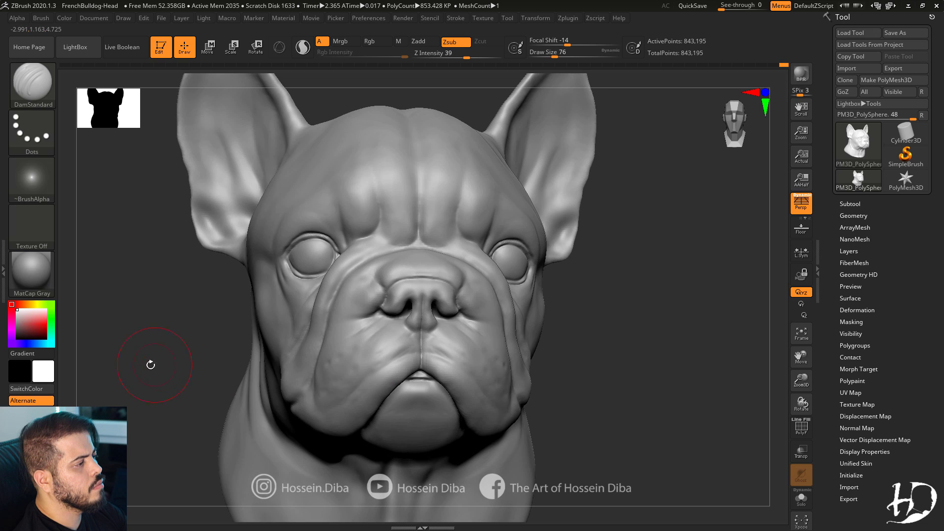
drag(801, 381, 800, 347)
drag(275, 299, 330, 287)
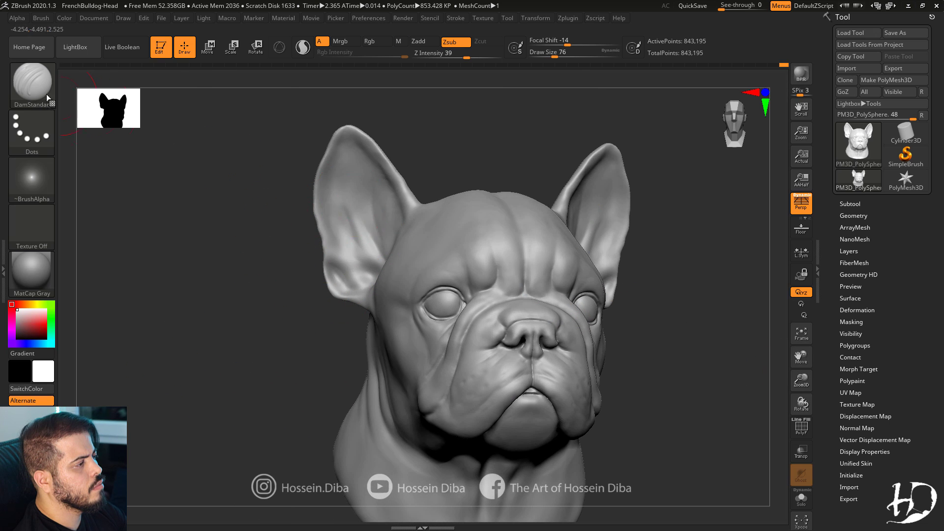
Build up the cheek folds with the Standard brush at sizes 64 to 68.
key(b)
key(s)
key(t)
mouse_move(275, 227)
mouse_down()
mouse_move(358, 215)
mouse_move(355, 199)
mouse_up()
drag(289, 191, 248, 196)
drag(798, 375, 798, 347)
mouse_move(148, 330)
mouse_down()
mouse_move(217, 338)
mouse_move(159, 362)
mouse_up()
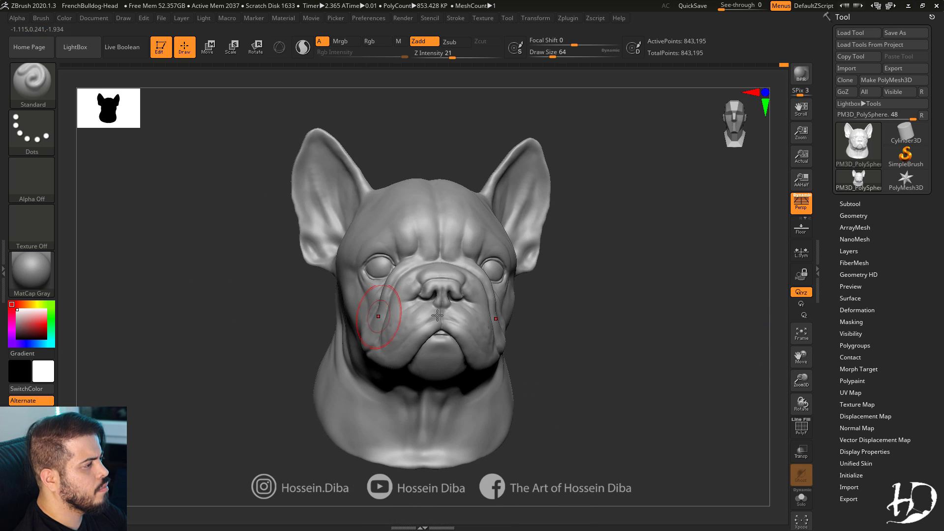
drag(802, 377, 801, 394)
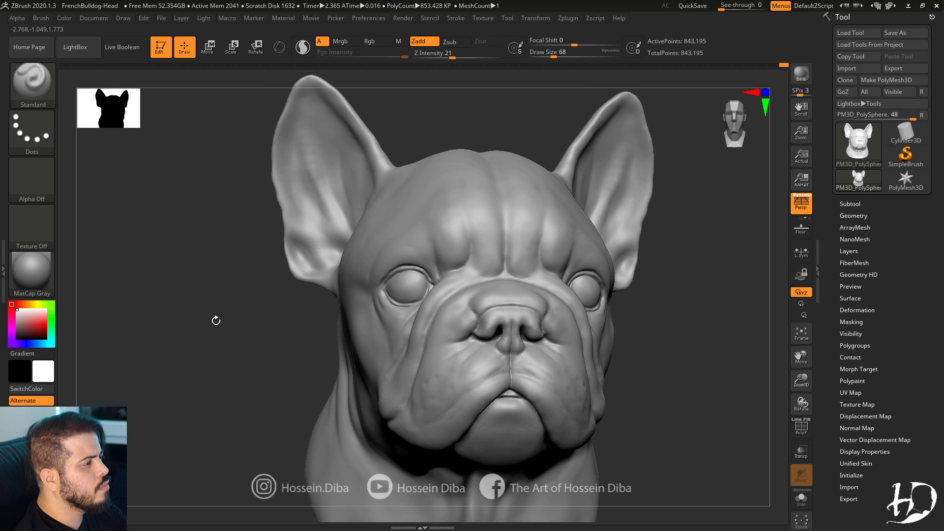
Add volume to the brow and eye surroundings with the Standard brush at size 60.
alt+drag(216, 321, 222, 362)
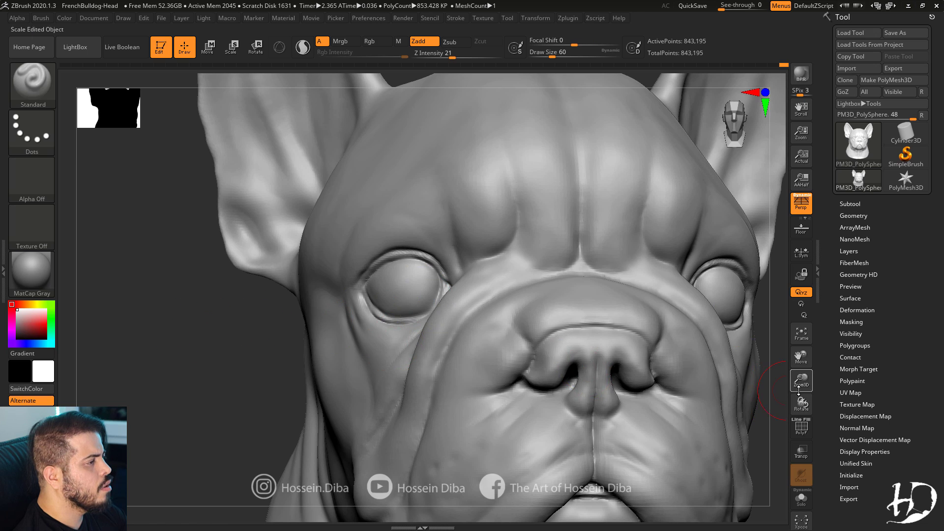
drag(801, 386, 801, 359)
drag(632, 315, 647, 377)
drag(244, 223, 199, 235)
drag(802, 380, 768, 389)
drag(641, 368, 559, 343)
Fill the whole head with the MatCap Gray material using the material-only channel.
click(399, 41)
click(65, 19)
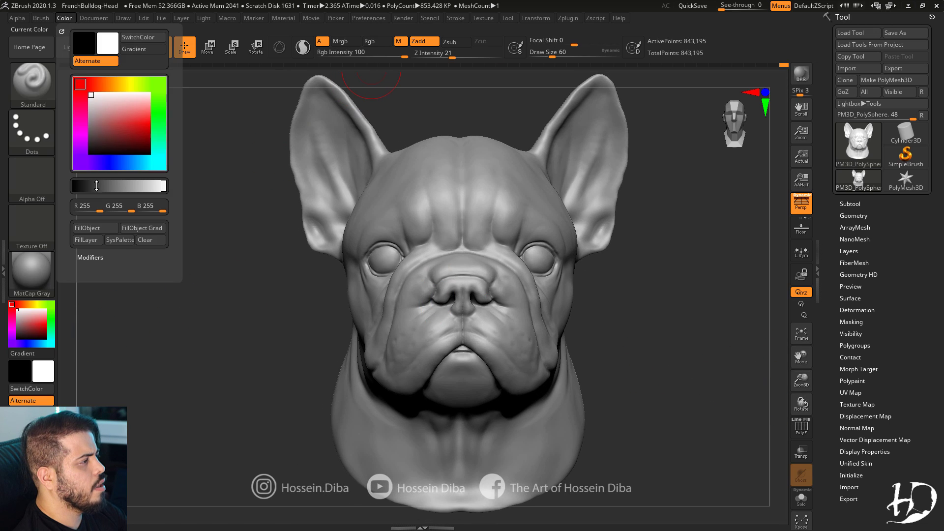
click(143, 229)
drag(801, 381, 798, 359)
Choose a mid-gray colour, switch to the Rgb channel and fill the whole head with it.
drag(197, 335, 129, 336)
drag(15, 319, 13, 320)
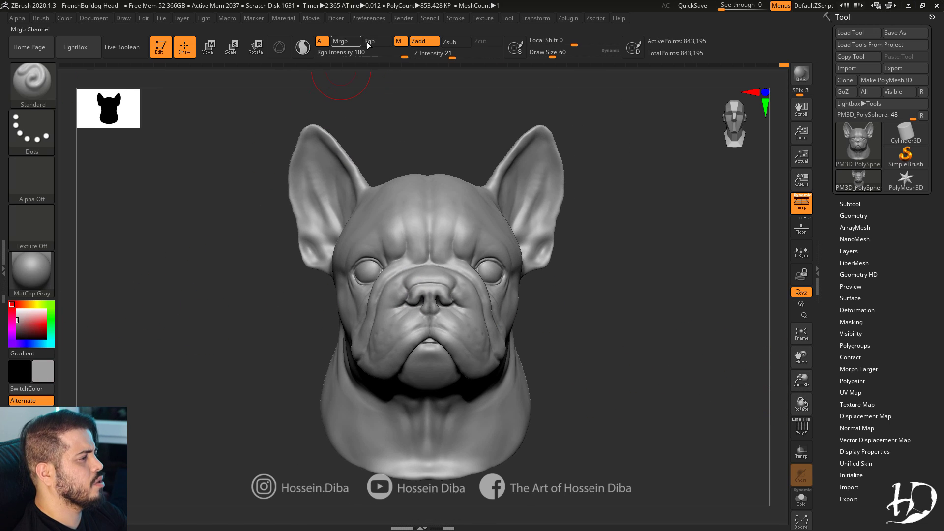
click(369, 42)
click(64, 18)
click(102, 229)
drag(801, 381, 733, 360)
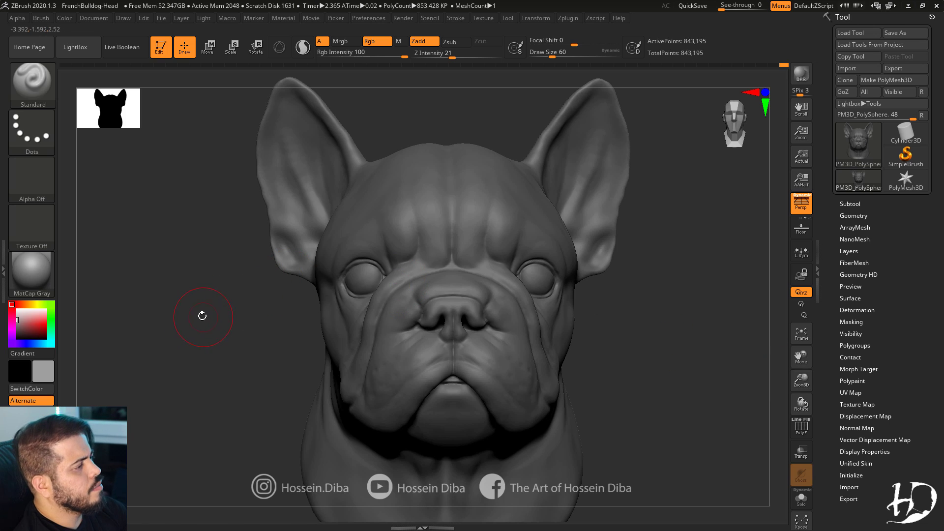
Turn off Zadd for colour-only painting and paint white over the forehead and muzzle with the Standard brush at size 92.
click(424, 42)
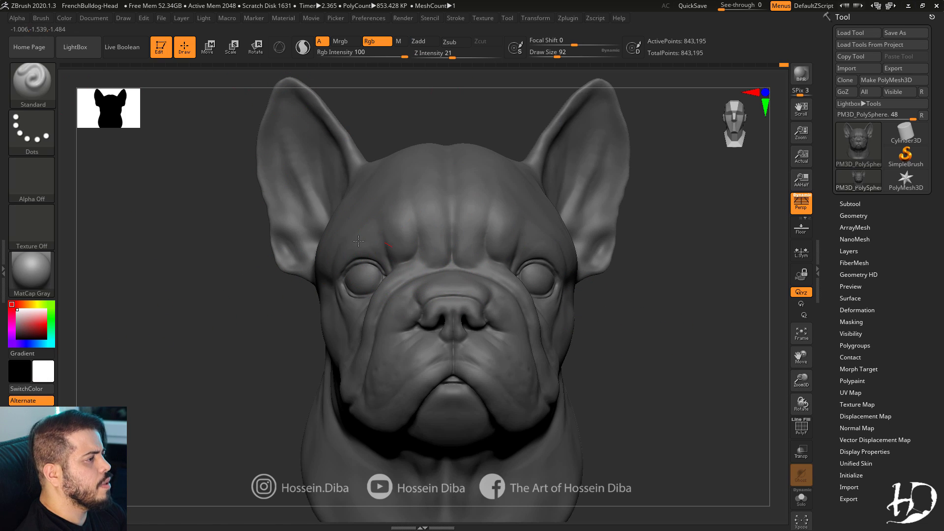
alt+drag(786, 390, 755, 349)
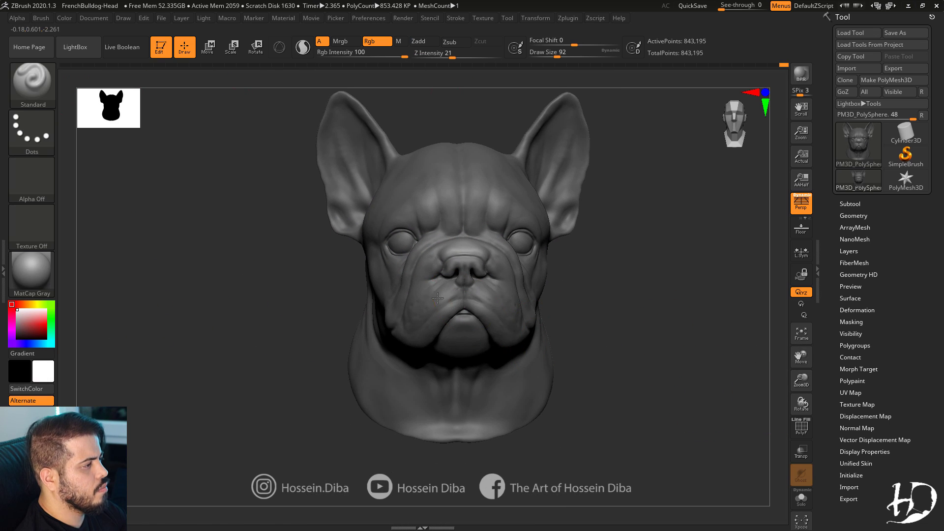
drag(274, 289, 368, 241)
drag(701, 349, 621, 352)
Paint white on the inner ears at size 64 and over the cheeks and neck at size 112.
alt+drag(722, 282, 720, 350)
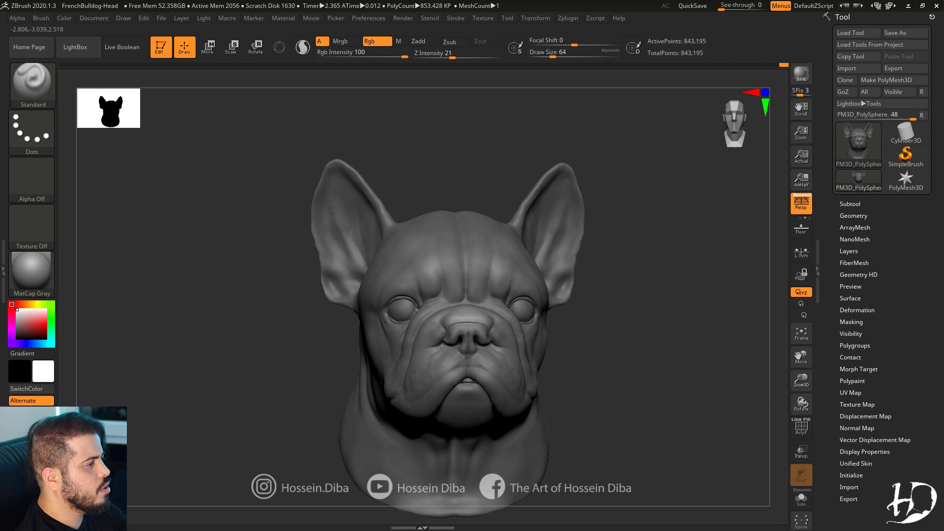
drag(536, 350, 605, 359)
drag(268, 298, 355, 266)
alt+drag(698, 315, 685, 348)
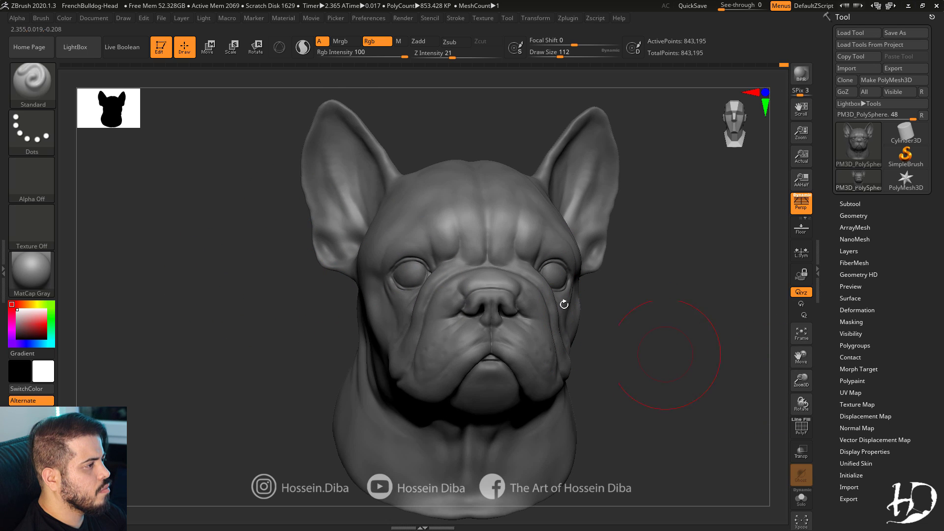
drag(635, 320, 714, 322)
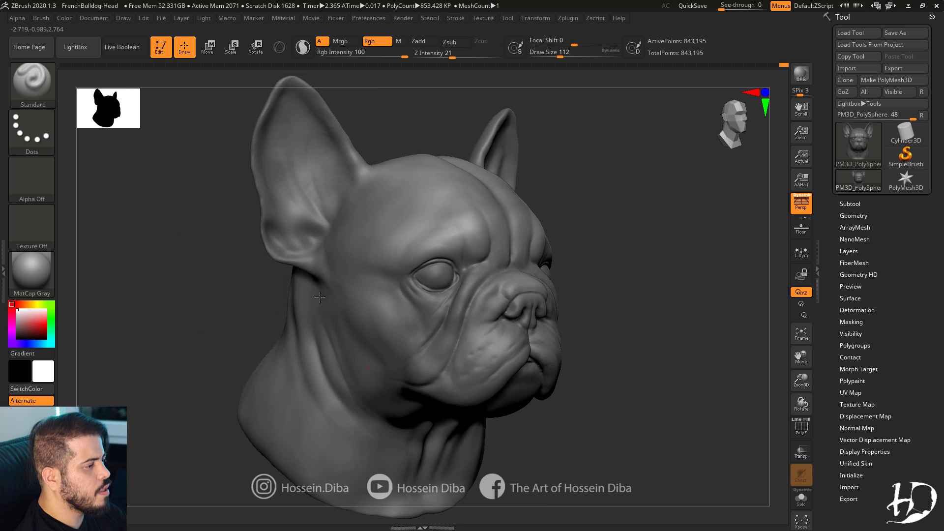
drag(231, 261, 157, 265)
Choose a near-black colour and paint the eyelid rims with the Standard brush at size 24.
alt+drag(708, 339, 758, 379)
drag(35, 322, 18, 336)
alt+drag(162, 285, 172, 315)
right_drag(413, 261, 453, 309)
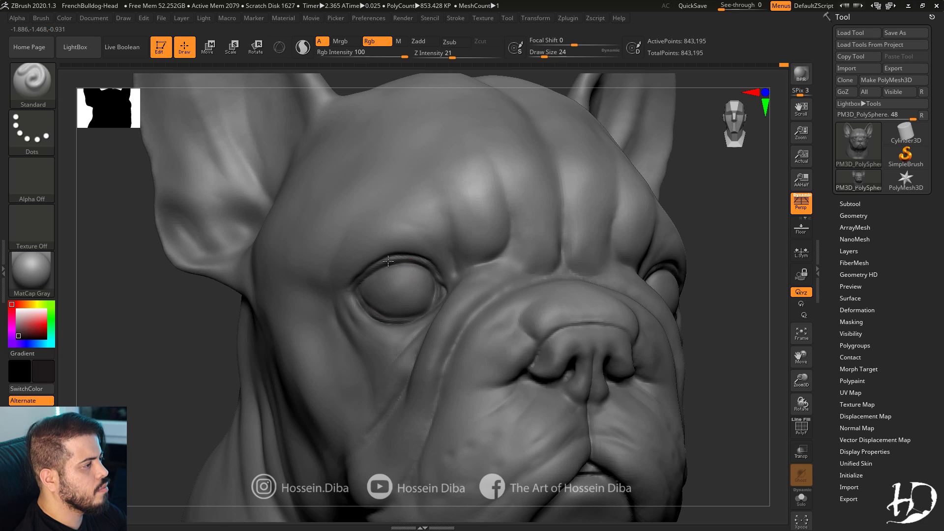
key(f)
alt+drag(719, 367, 688, 354)
drag(688, 354, 615, 335)
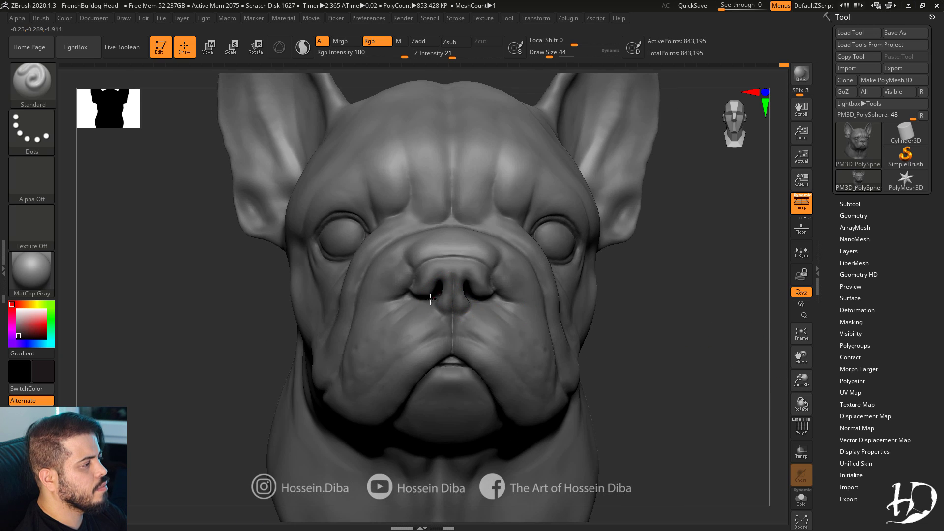
Paint the nostrils, the line below the nose and the mouth opening dark with the Standard brush at sizes 44 to 36.
drag(431, 299, 439, 297)
key(bracketleft)
drag(452, 266, 453, 305)
key(bracketleft)
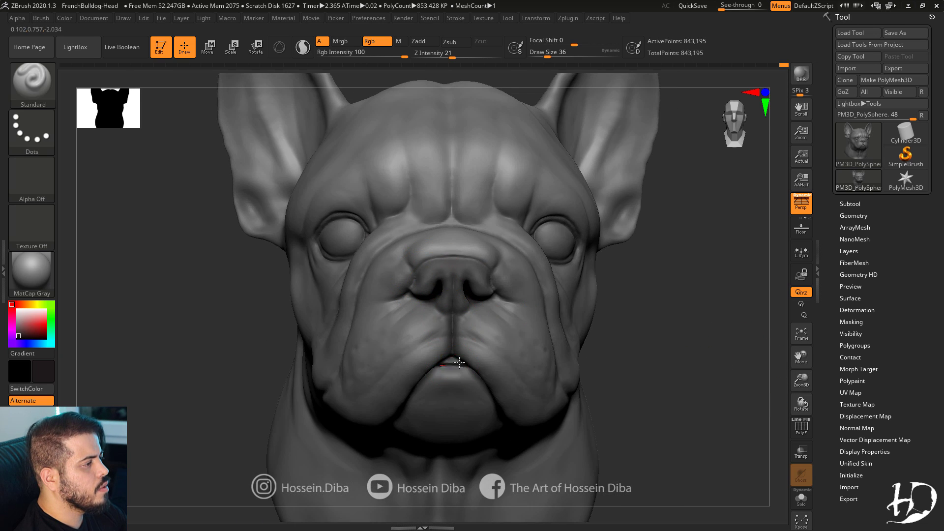
drag(436, 314, 424, 346)
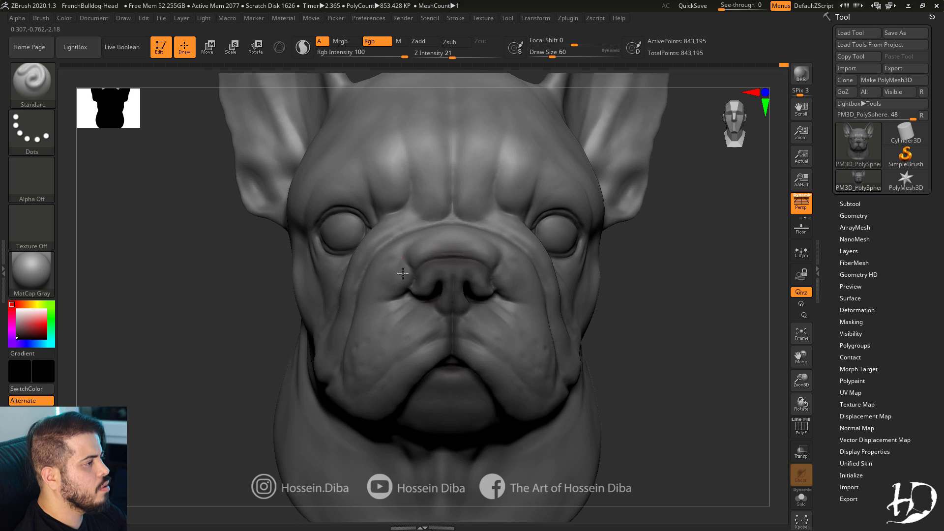
Examine the painted head from the front and three-quarter views.
drag(802, 379, 791, 347)
alt+drag(585, 341, 635, 367)
alt+drag(286, 365, 266, 364)
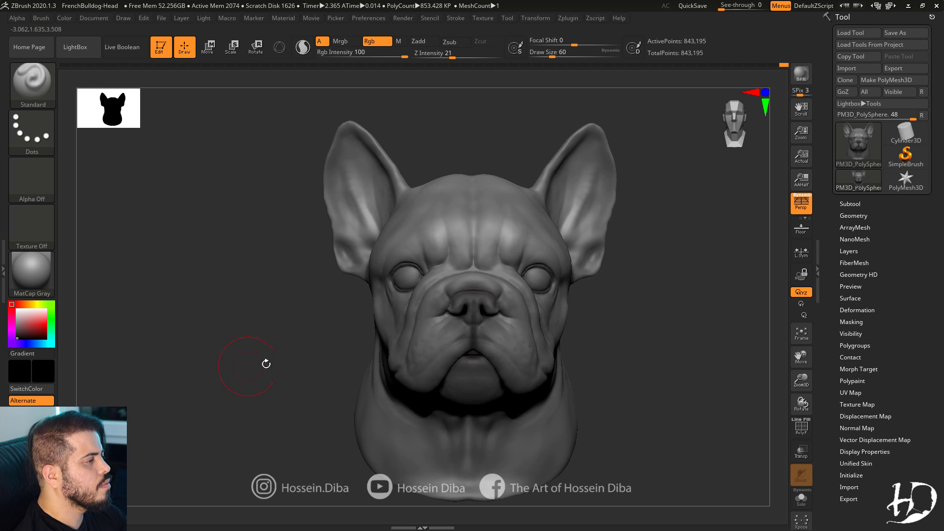
drag(276, 295, 451, 253)
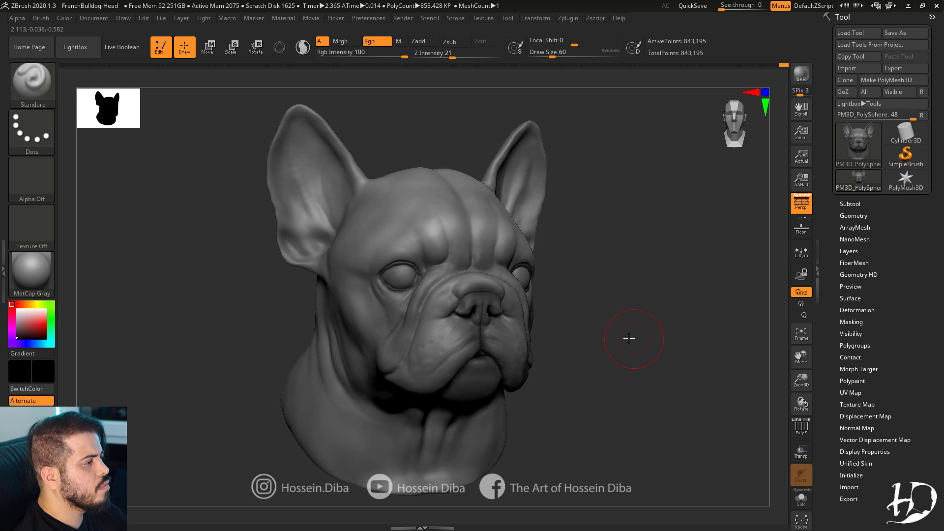
drag(629, 339, 417, 241)
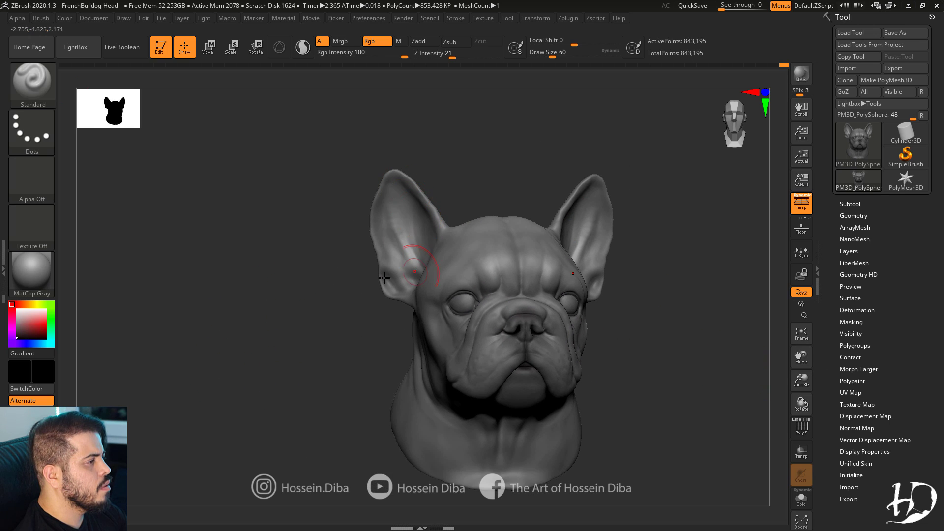
Examine the whole head from the front and three-quarter views.
alt+drag(340, 219, 280, 286)
drag(281, 319, 467, 344)
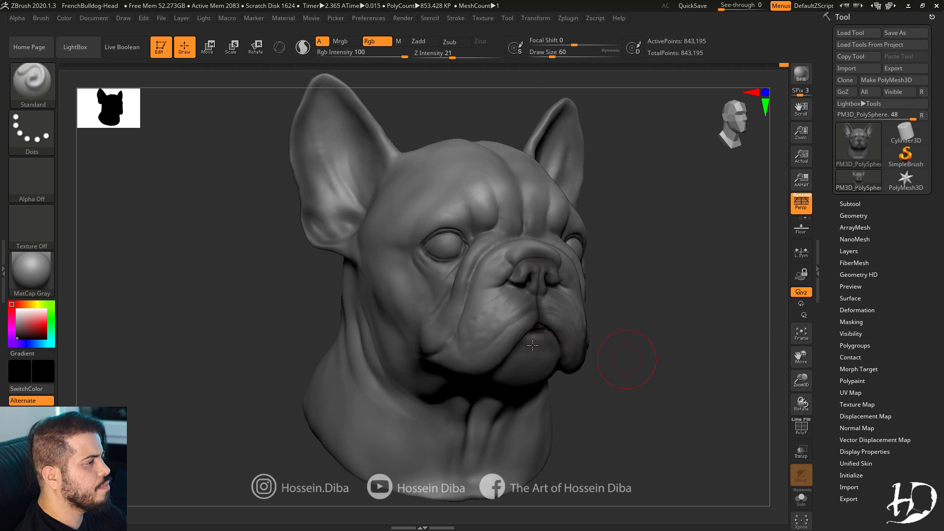
drag(533, 345, 295, 315)
drag(315, 354, 254, 369)
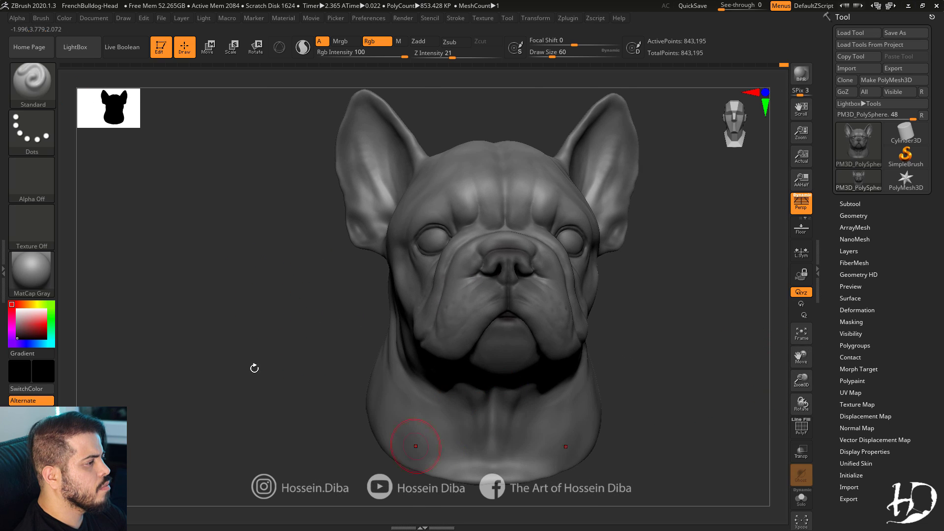
drag(490, 404, 494, 442)
drag(339, 408, 433, 408)
mouse_move(565, 476)
mouse_down()
mouse_move(482, 480)
mouse_move(438, 433)
mouse_up()
key(v)
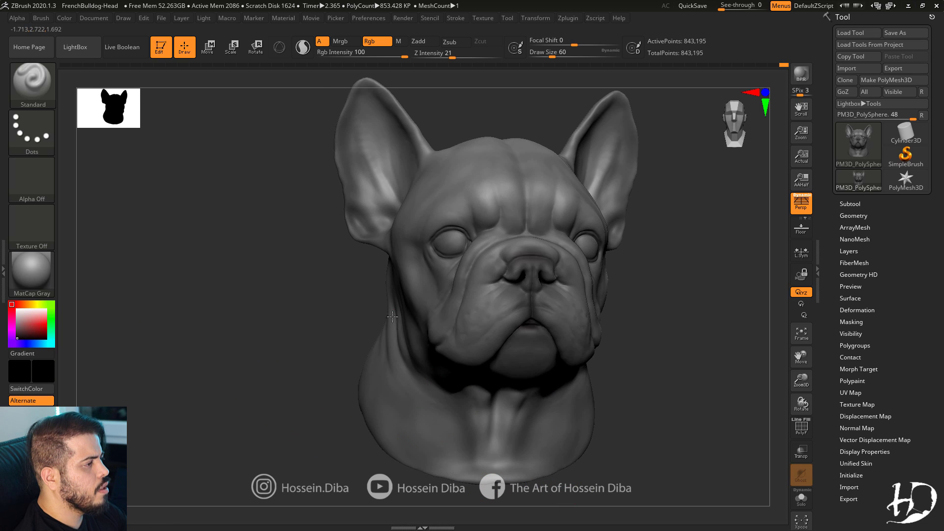
Paint only the ToyPlastic material over the eyeballs with the Standard brush at size 44.
alt+drag(758, 340, 756, 406)
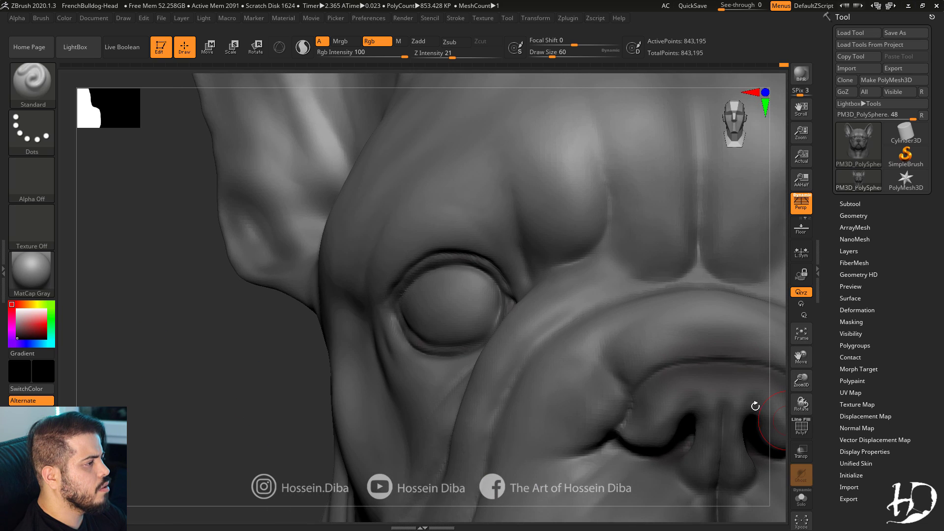
click(51, 295)
click(160, 433)
click(401, 43)
drag(802, 361, 846, 438)
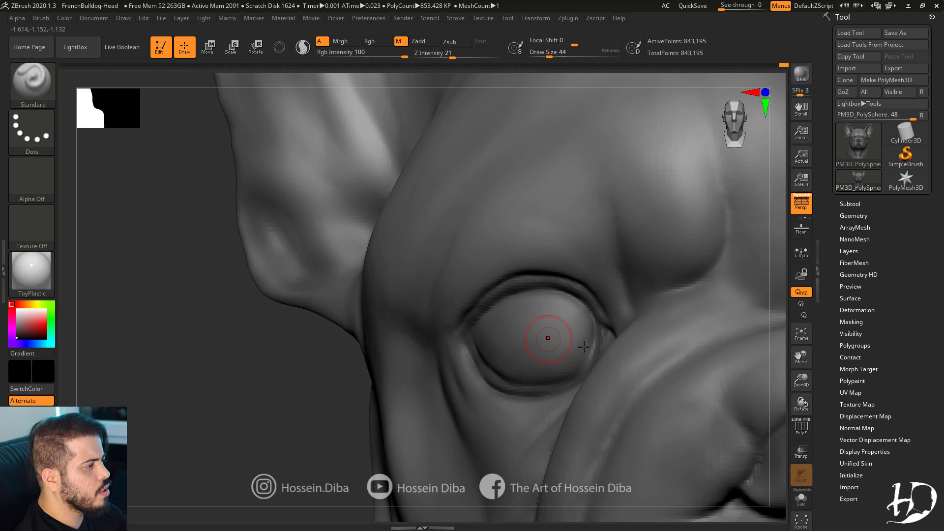
alt+right_drag(584, 347, 560, 327)
mouse_move(533, 330)
mouse_down()
mouse_move(526, 334)
mouse_move(553, 333)
mouse_up()
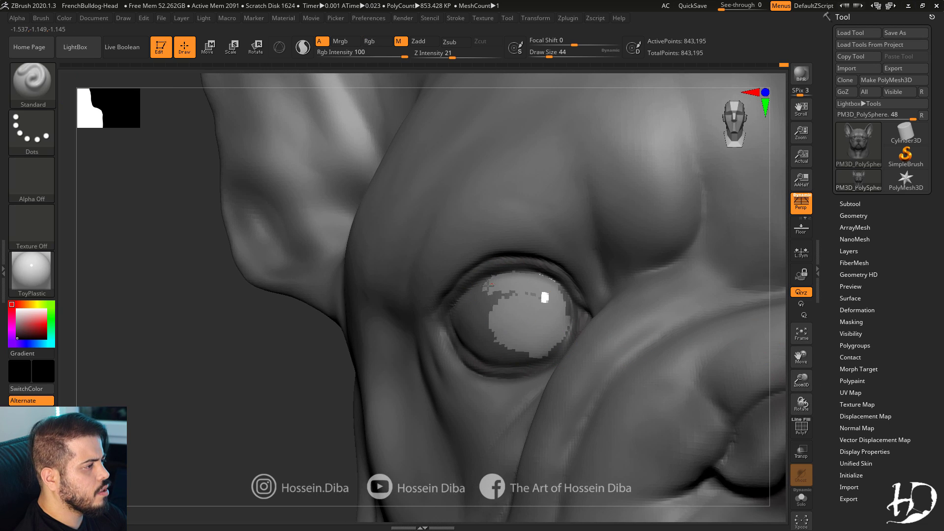
drag(488, 285, 504, 352)
drag(559, 315, 557, 343)
drag(256, 392, 283, 376)
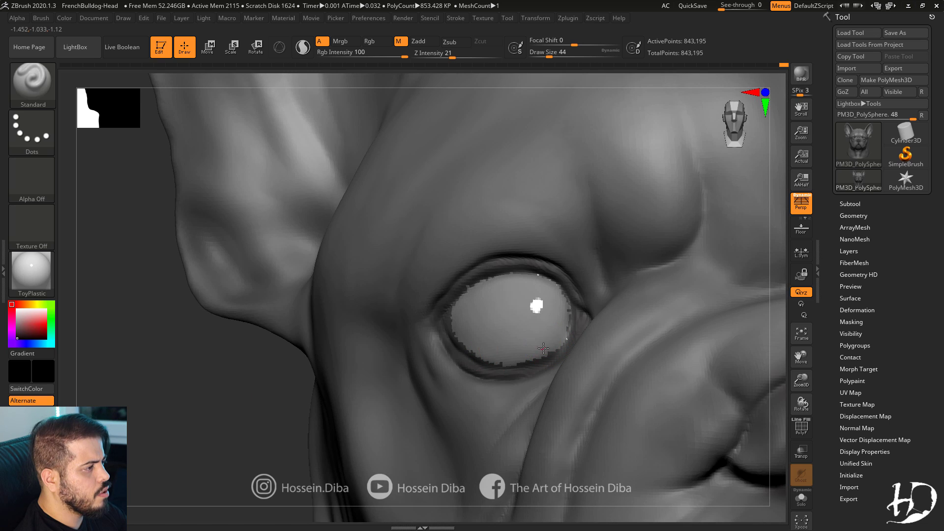
drag(451, 320, 479, 286)
Switch to BasicMaterial with colour-only painting and paint the eyeballs white at size 44.
mouse_move(550, 304)
alt+right_down()
mouse_move(704, 299)
mouse_move(664, 359)
mouse_move(789, 370)
mouse_move(771, 375)
alt+right_up()
click(377, 42)
click(31, 271)
click(230, 338)
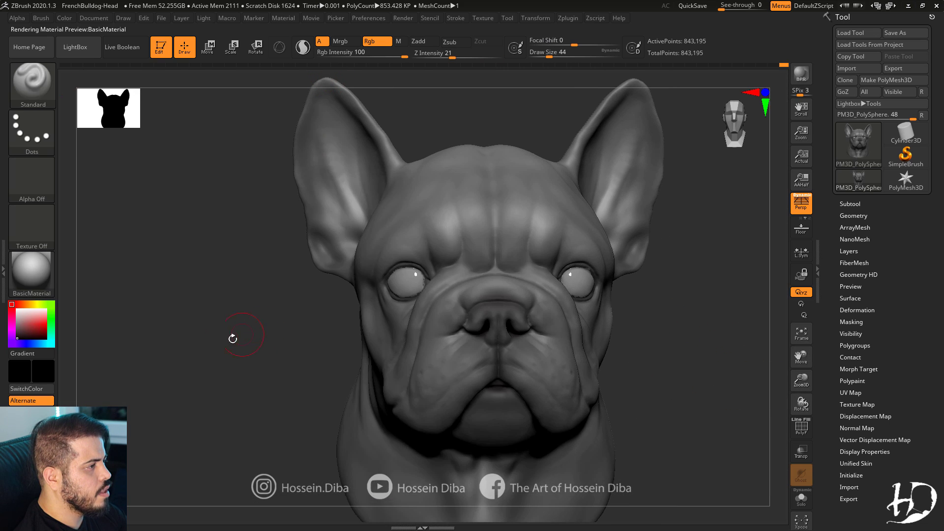
mouse_move(231, 338)
alt+mouse_down()
mouse_move(212, 343)
mouse_move(232, 350)
mouse_move(216, 347)
alt+mouse_up()
click(17, 310)
drag(216, 315, 234, 315)
mouse_move(427, 285)
mouse_down()
mouse_move(432, 279)
mouse_move(428, 295)
mouse_up()
Tint the inner corners of the eyes reddish with the Standard brush at size 24.
alt+right_drag(590, 320, 757, 354)
alt+drag(757, 354, 666, 357)
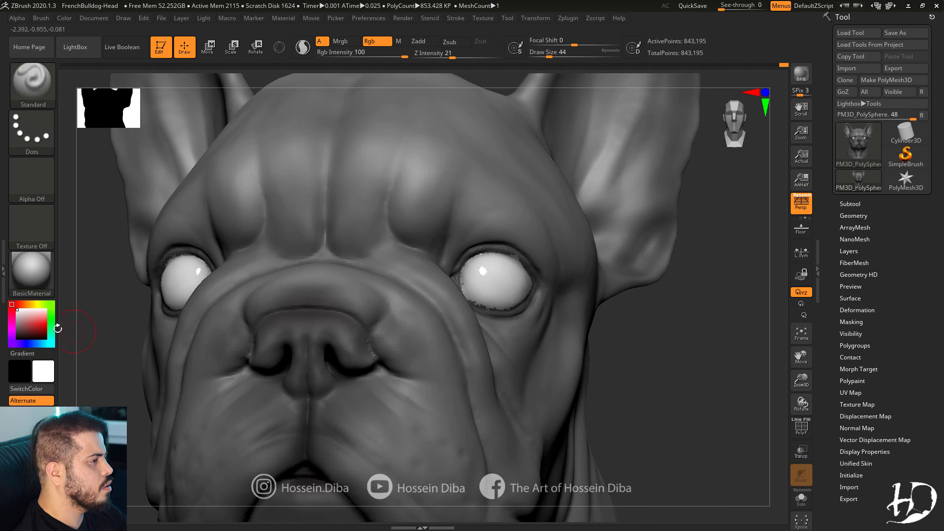
click(29, 322)
key([)
Choose a medium blue and paint the irises with the Standard brush at sizes 24 to 44.
click(46, 344)
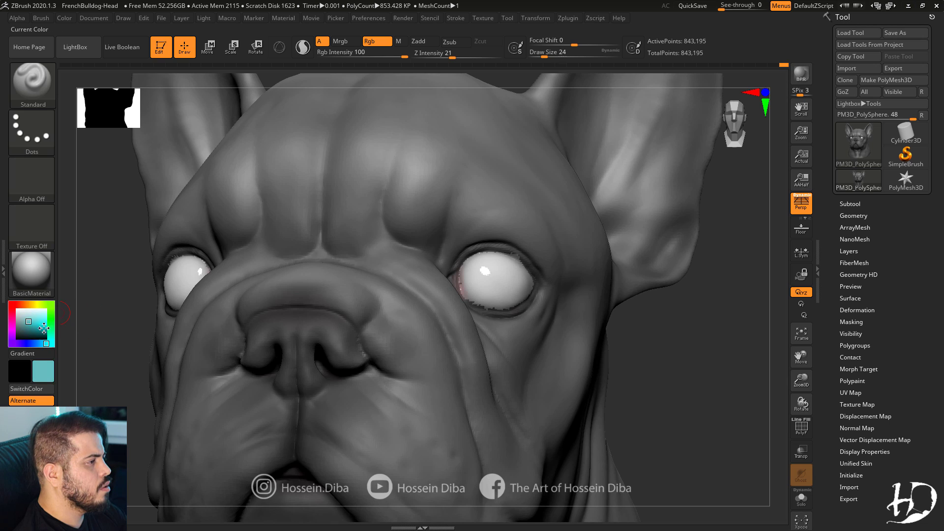
click(40, 342)
drag(482, 296, 479, 261)
key(])
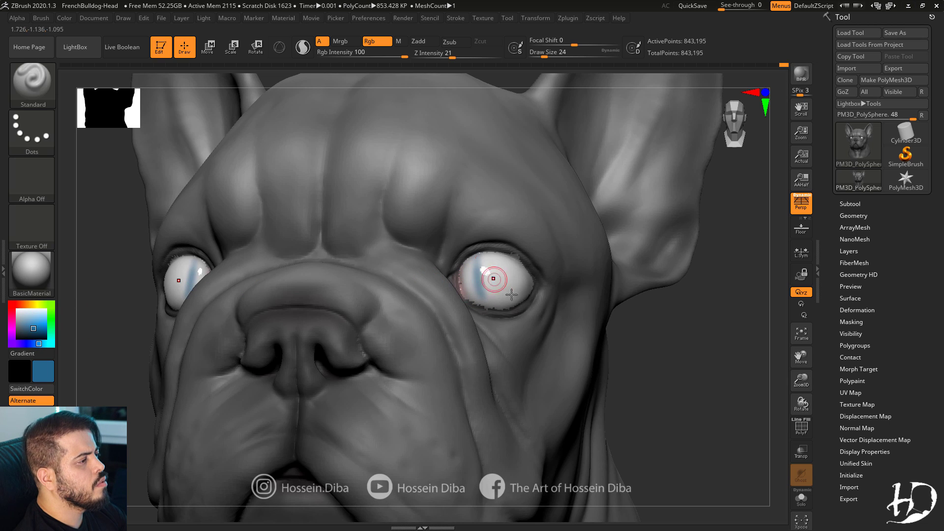
right_drag(495, 279, 468, 279)
mouse_move(532, 281)
mouse_down()
mouse_move(509, 301)
mouse_move(492, 297)
mouse_move(495, 270)
mouse_move(487, 270)
mouse_up()
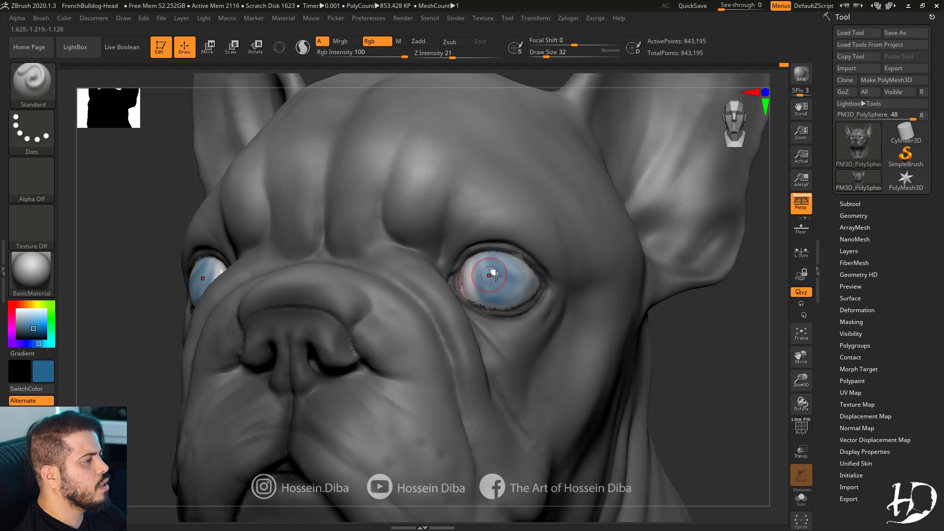
right_drag(487, 270, 512, 291)
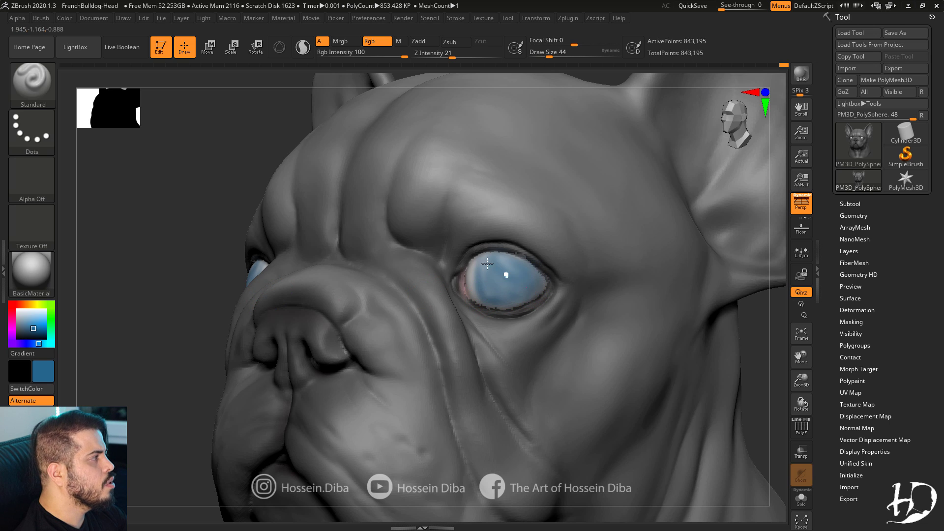
right_drag(161, 281, 687, 354)
alt+right_drag(809, 360, 893, 362)
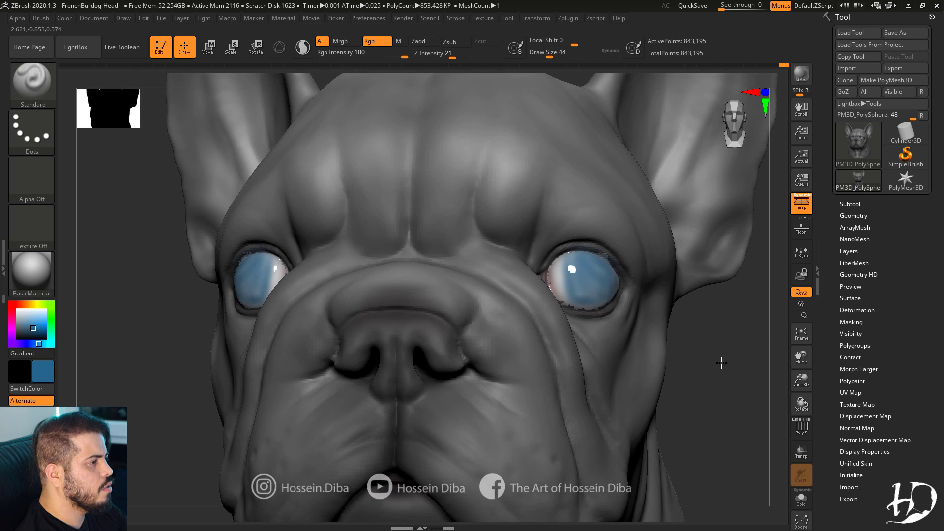
Paint black pupils at size 10 and darken the surrounding irises at size 34.
key([)
drag(567, 253, 565, 294)
drag(716, 355, 696, 355)
drag(594, 274, 607, 266)
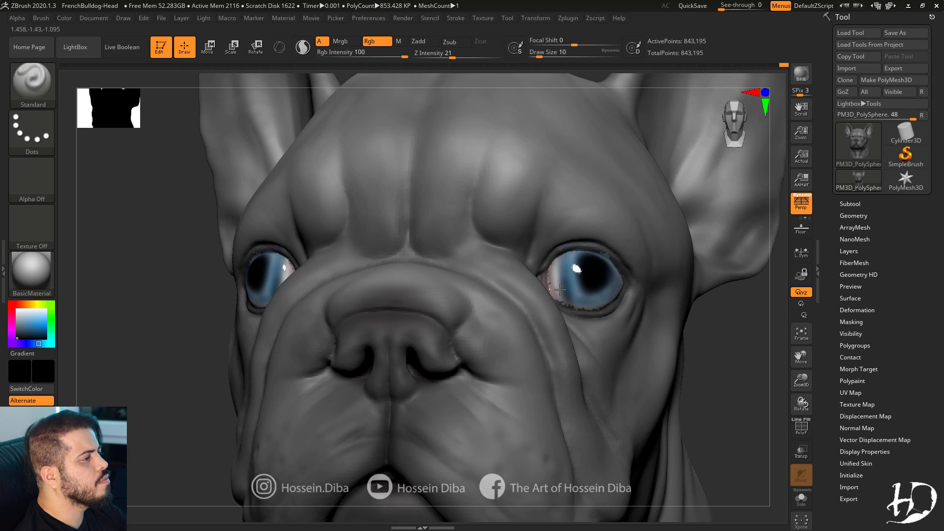
right_drag(580, 308, 618, 298)
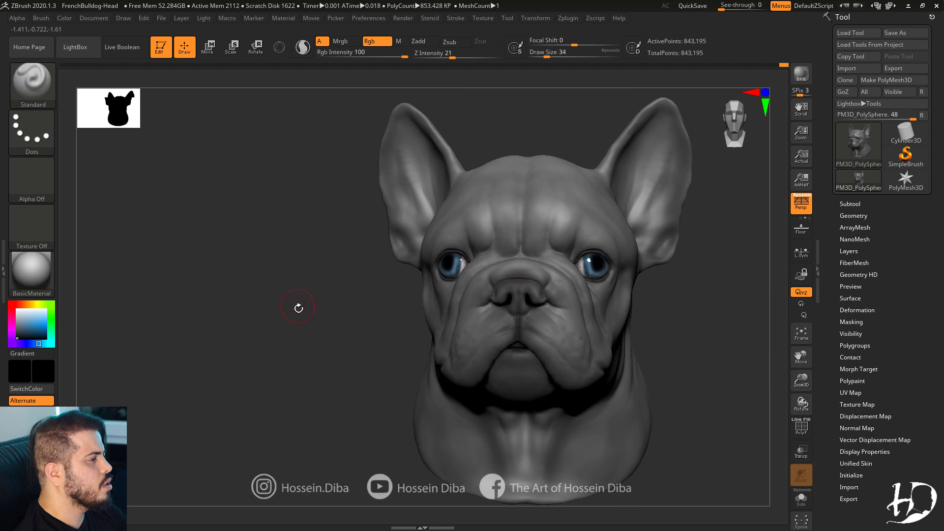
alt+right_drag(297, 308, 577, 296)
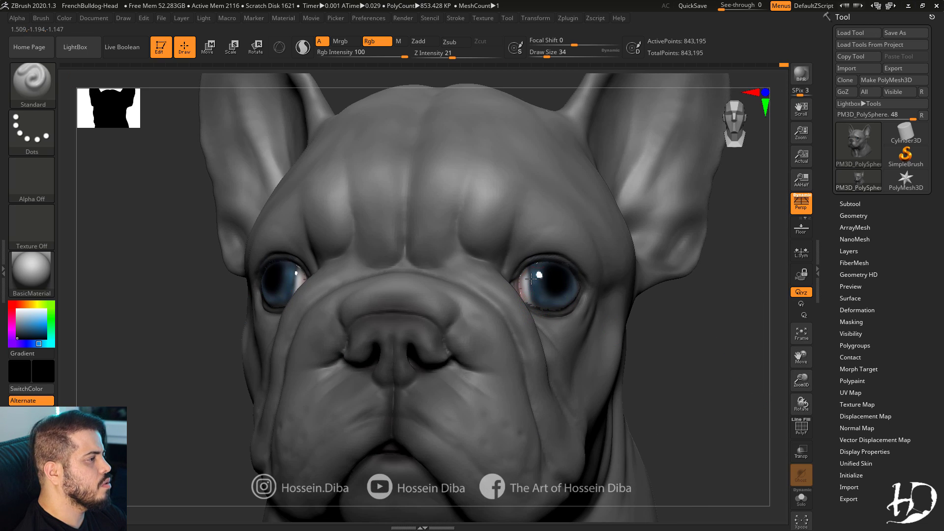
Touch up the eyes with white, dark blue and black, using brush sizes between 50 and 18.
key(c)
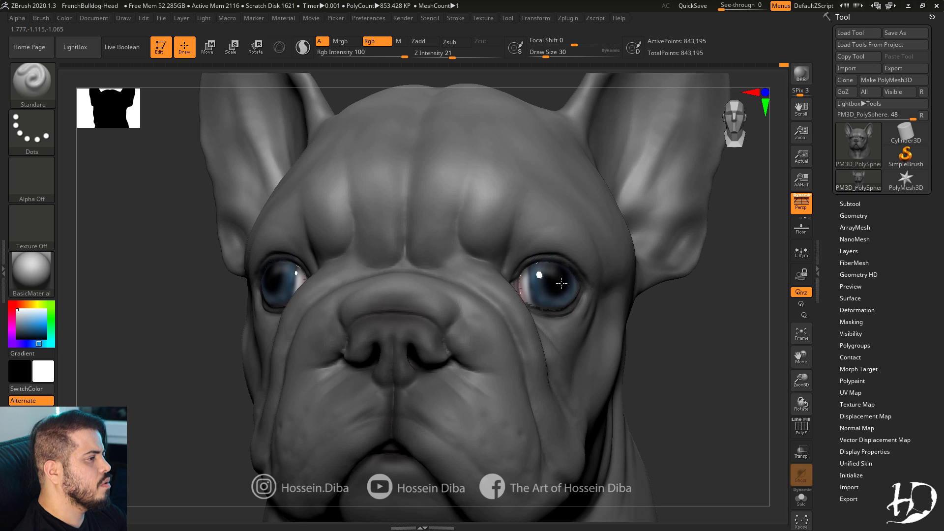
right_drag(794, 396, 768, 383)
key(f)
ctrl+right_drag(576, 298, 446, 298)
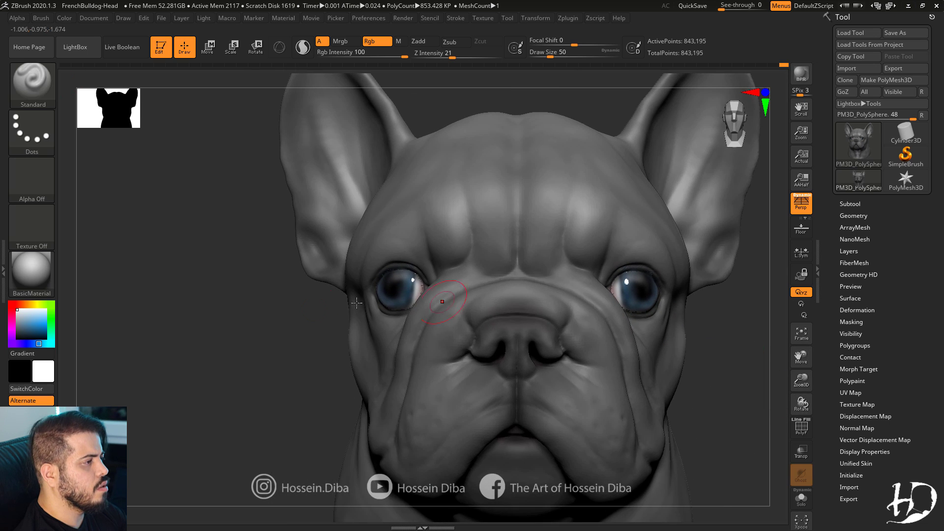
key(bracketleft)
right_drag(362, 309, 381, 307)
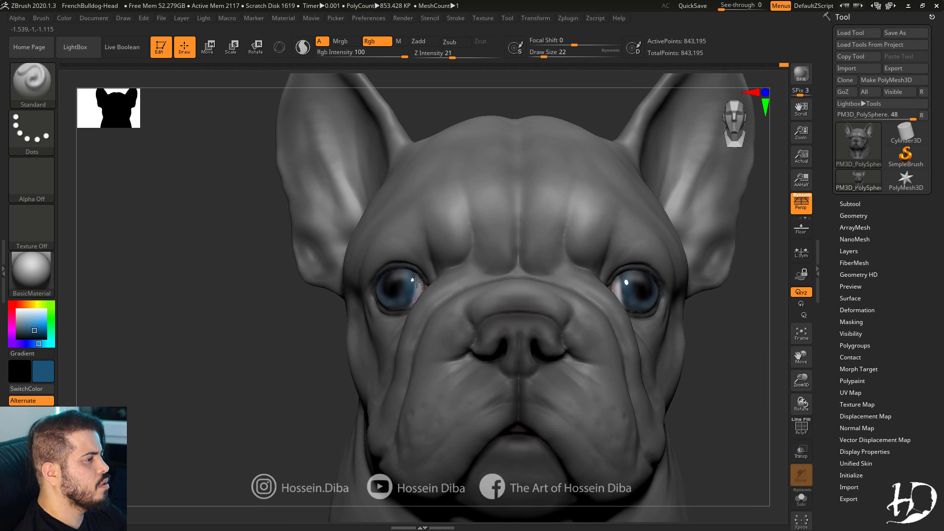
key([)
right_drag(322, 293, 392, 294)
click(46, 338)
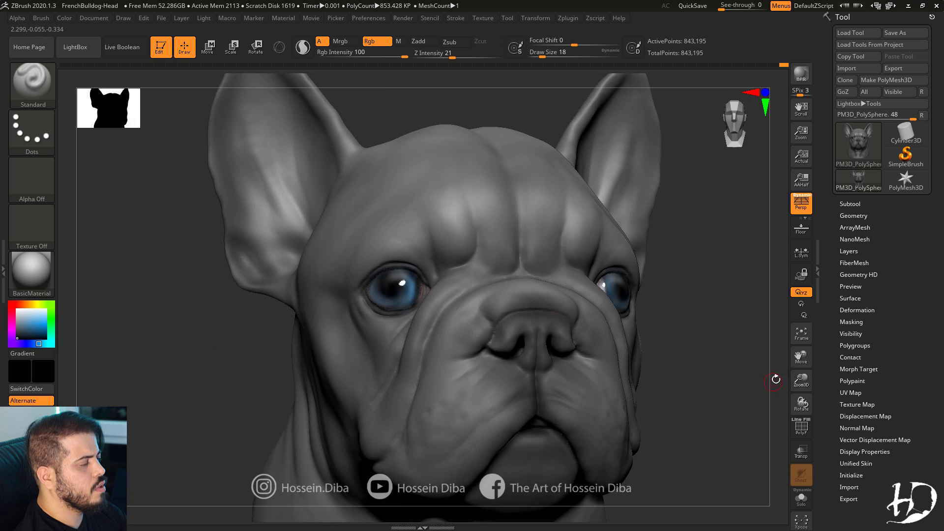
Add small white touches to the eyes with the Standard brush at size 18.
ctrl+right_drag(776, 379, 255, 362)
ctrl+right_drag(512, 231, 512, 279)
click(18, 309)
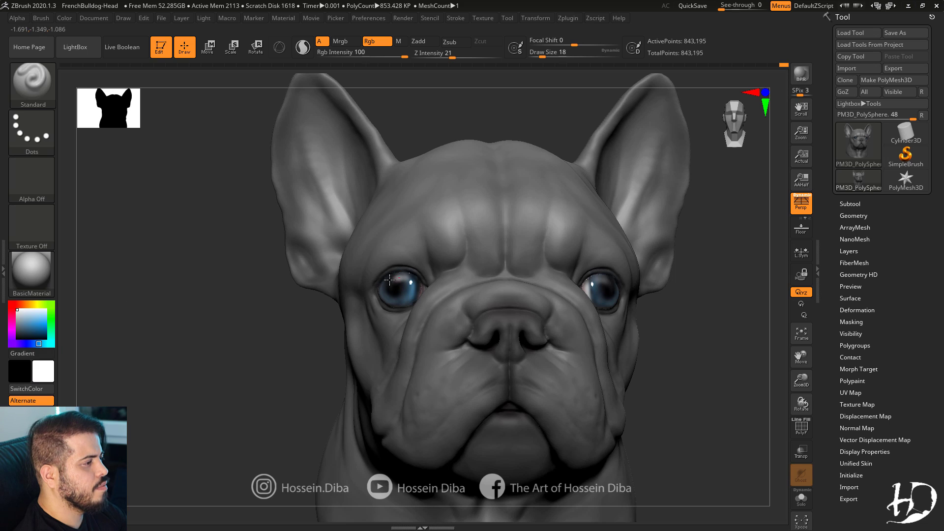
right_drag(259, 344, 297, 338)
ctrl+right_drag(777, 376, 680, 354)
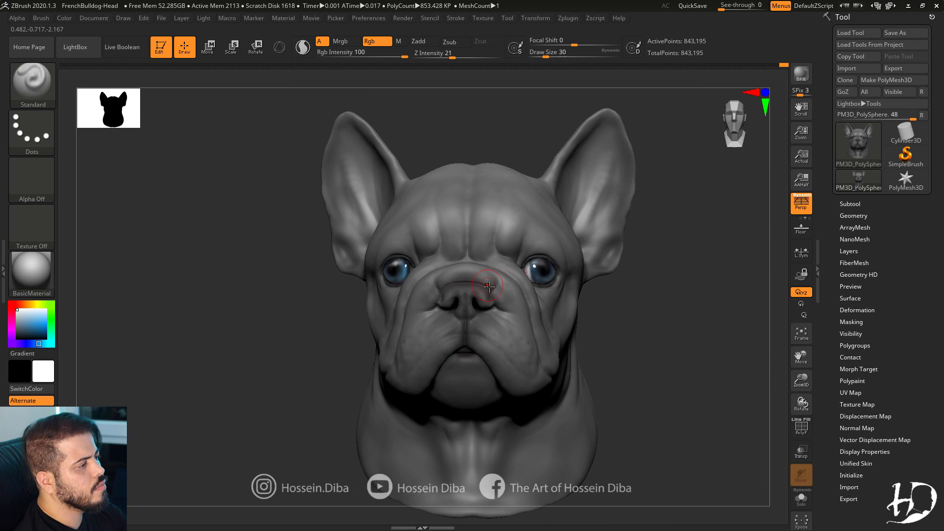
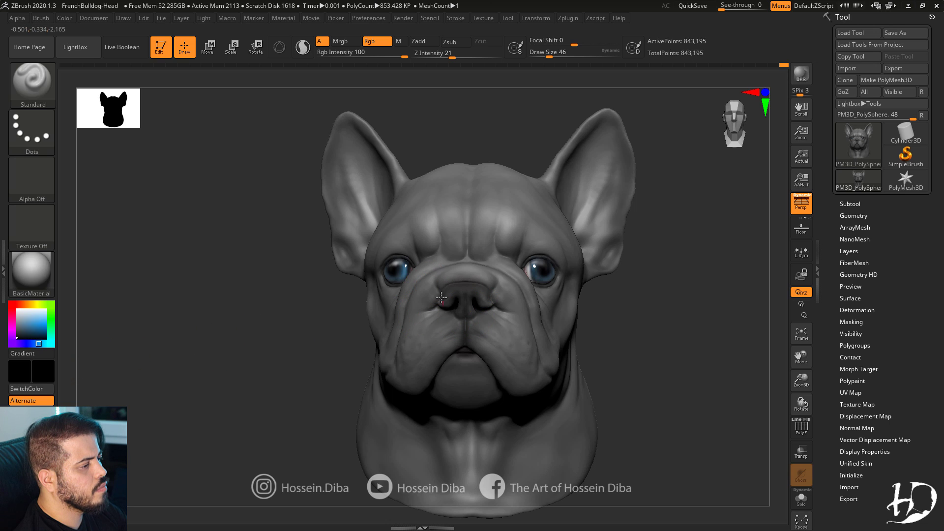
Darken the nose with black at size 46 and check the head from the front and both three-quarter sides.
right_drag(255, 357, 220, 361)
right_drag(594, 382, 610, 379)
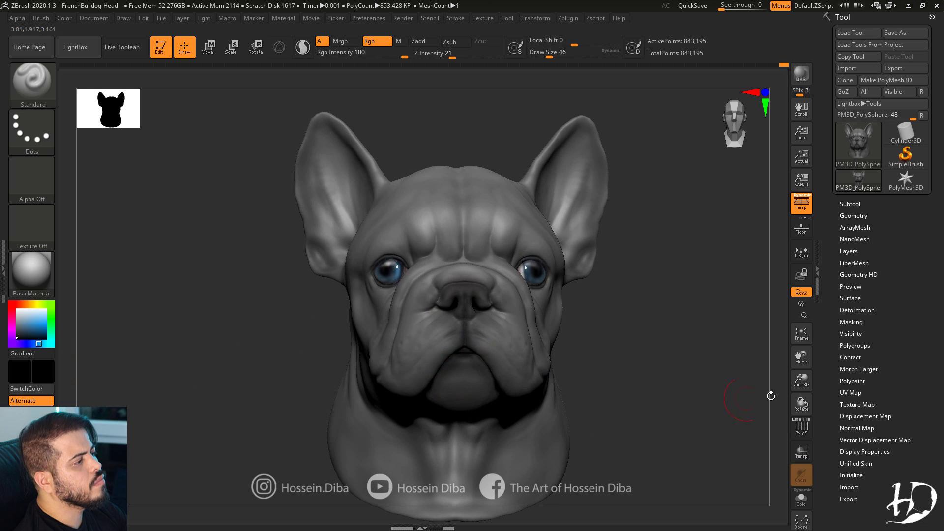
right_drag(666, 352, 606, 376)
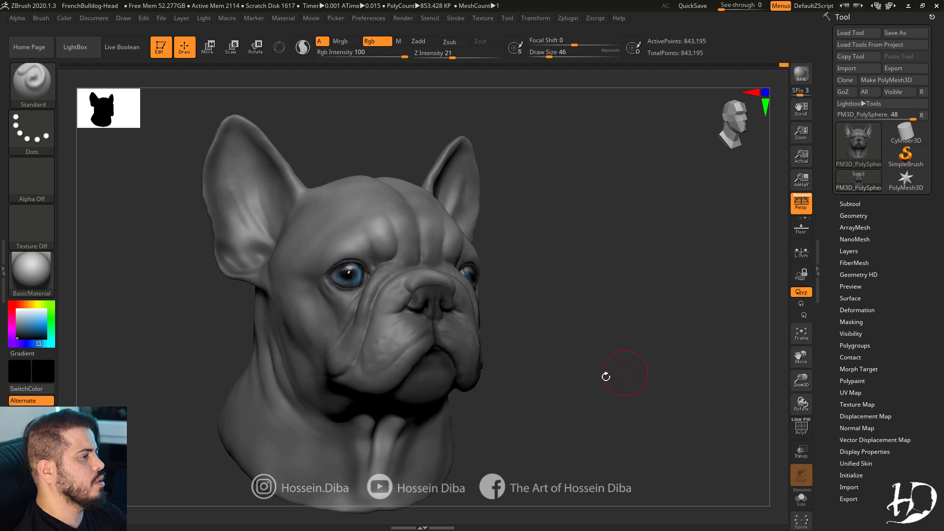
mouse_move(606, 376)
mouse_down()
mouse_move(685, 385)
mouse_move(688, 376)
mouse_up()
click(17, 311)
mouse_move(590, 362)
mouse_down()
mouse_move(651, 360)
mouse_move(511, 364)
mouse_up()
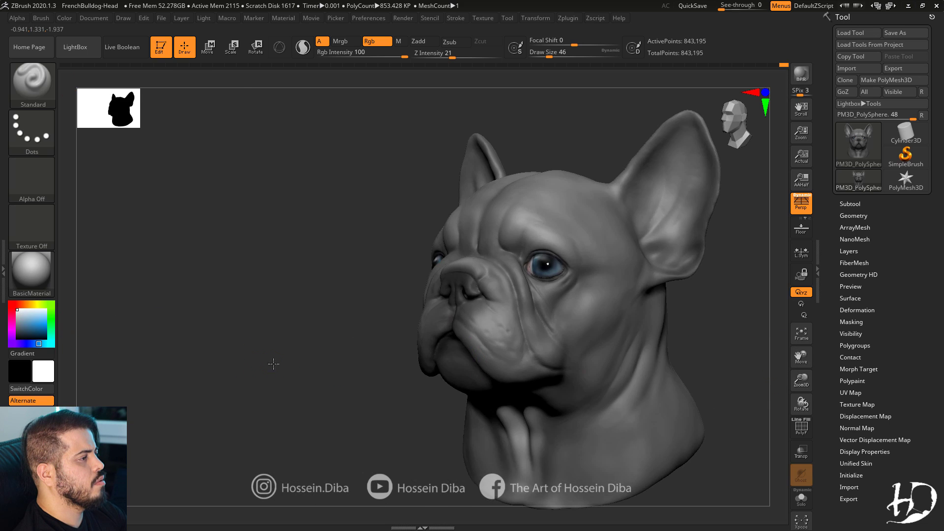
drag(274, 363, 227, 358)
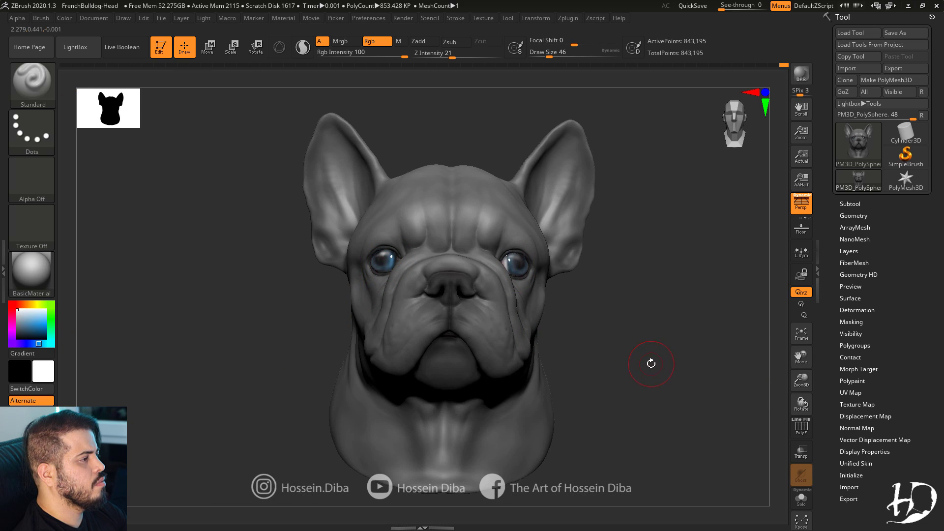
right_drag(376, 279, 348, 306)
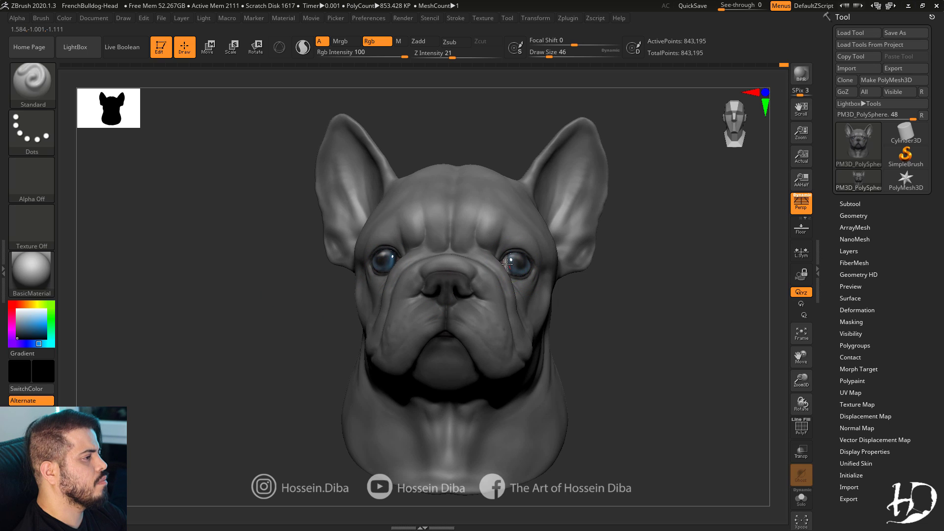
mouse_move(647, 345)
right_down()
mouse_move(637, 369)
mouse_move(803, 382)
mouse_move(736, 356)
mouse_move(719, 367)
right_up()
Switch to the Move brush and display the head in near-white without its polypaint.
key(b)
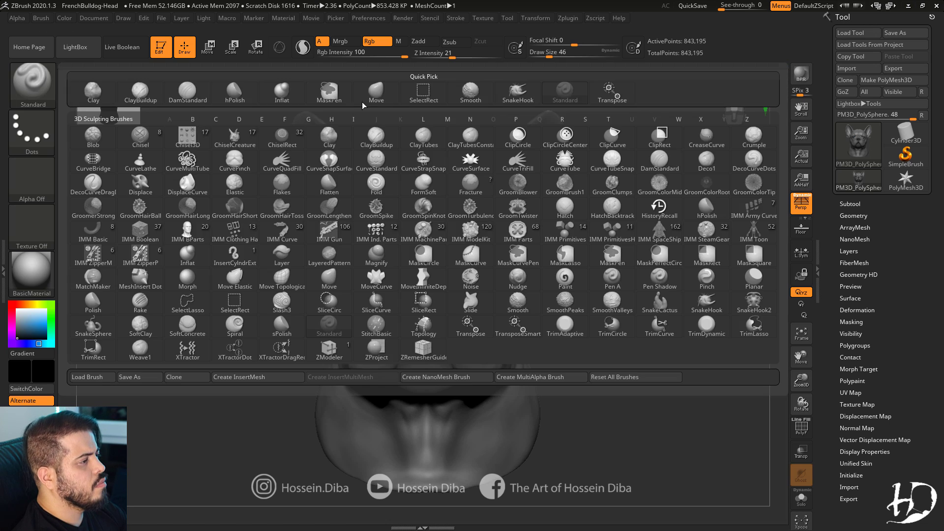
key(m)
key(v)
alt+right_drag(789, 369, 701, 320)
drag(700, 320, 683, 318)
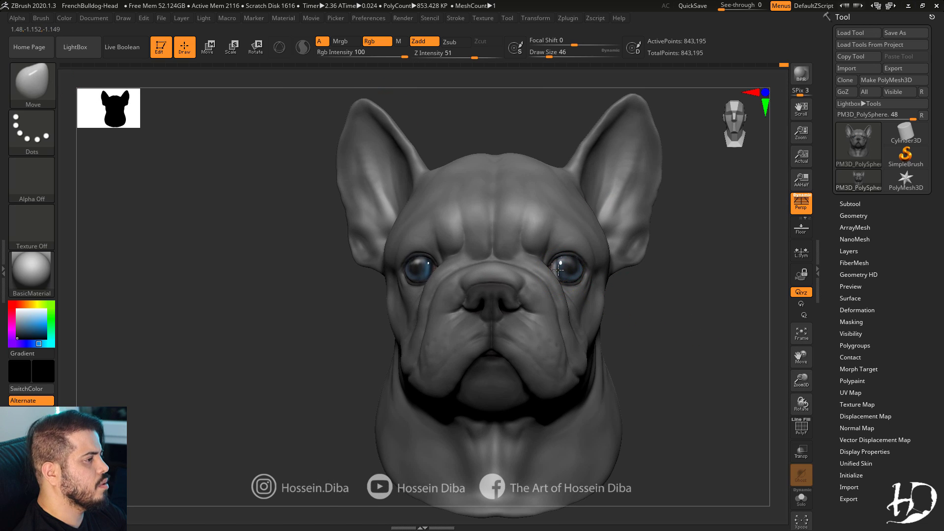
ctrl+right_drag(736, 356, 771, 370)
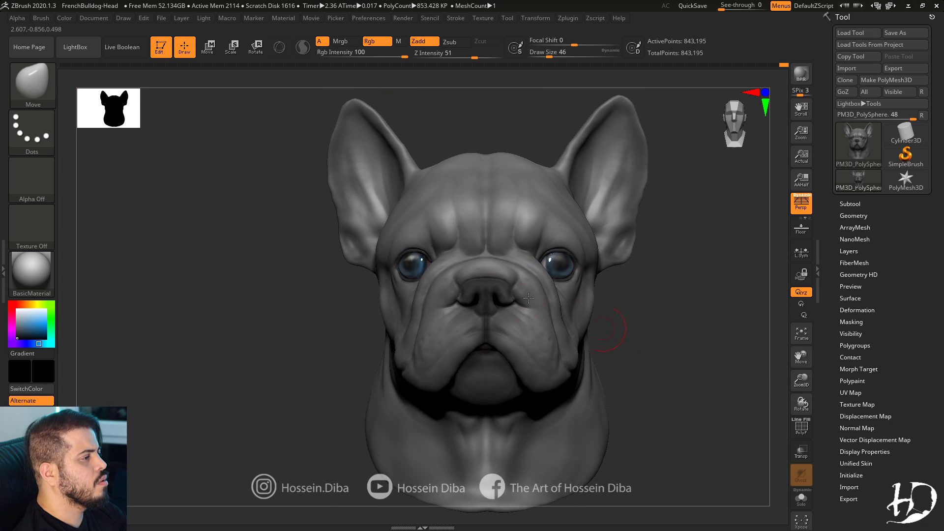
right_drag(696, 387, 676, 266)
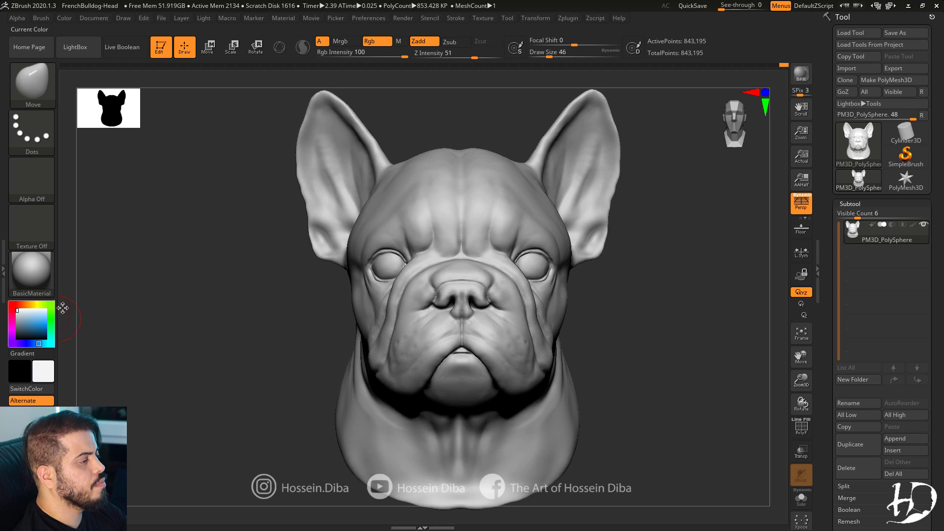
ctrl+right_drag(755, 379, 755, 345)
click(850, 204)
click(75, 47)
click(75, 48)
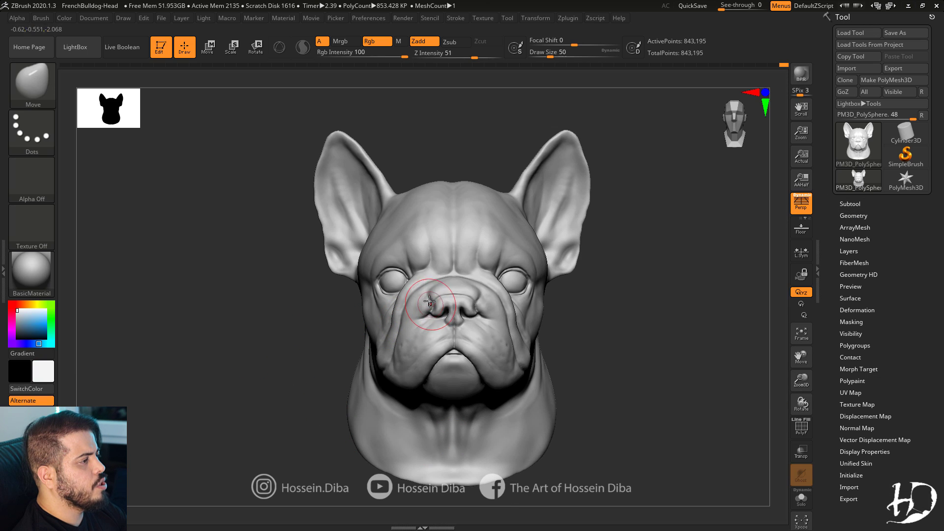
Reshape the nose, inner eye area and surrounding muzzle folds with the Move brush at sizes 50 to 70.
mouse_move(434, 297)
mouse_down()
mouse_move(425, 285)
mouse_move(416, 289)
mouse_move(444, 312)
mouse_up()
key(bracketleft)
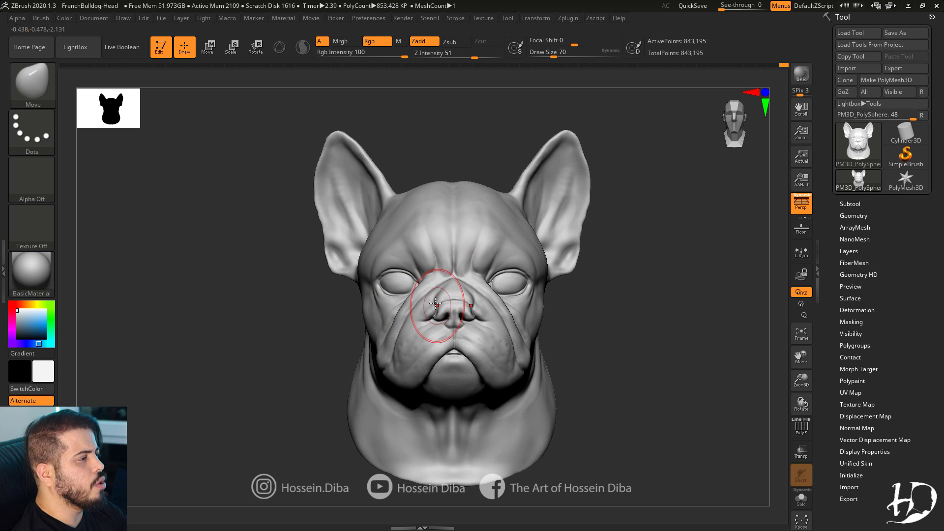
click(853, 216)
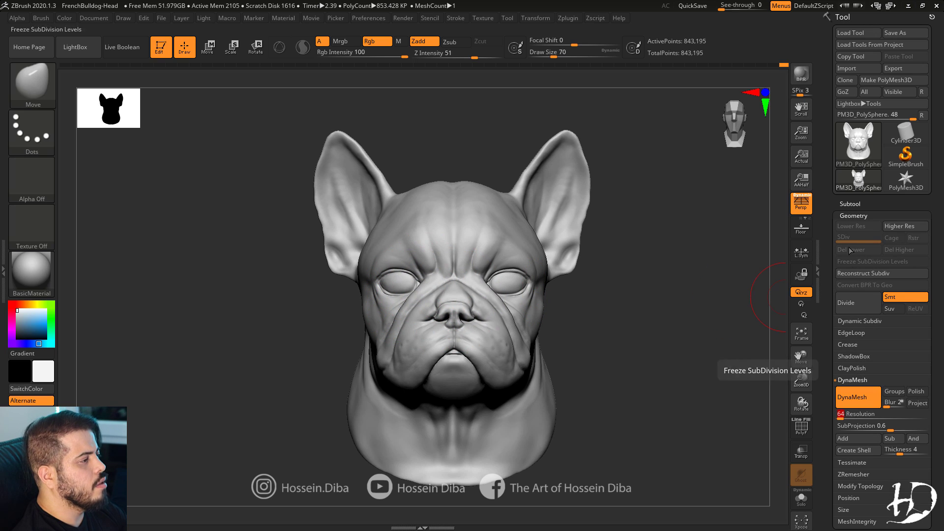
click(854, 215)
Narrow both ears and push them in toward the skull with the Move brush at size 146.
ctrl+right_drag(450, 352, 435, 300)
key(bracketright)
key(bracketright)
key(bracketright)
key(bracketright)
key(bracketright)
key(bracketright)
mouse_move(406, 207)
mouse_down()
mouse_move(349, 158)
mouse_move(352, 185)
mouse_up()
drag(348, 262, 355, 255)
right_drag(335, 268, 377, 266)
drag(373, 265, 374, 258)
shift+right_drag(375, 259, 340, 256)
drag(348, 205, 358, 201)
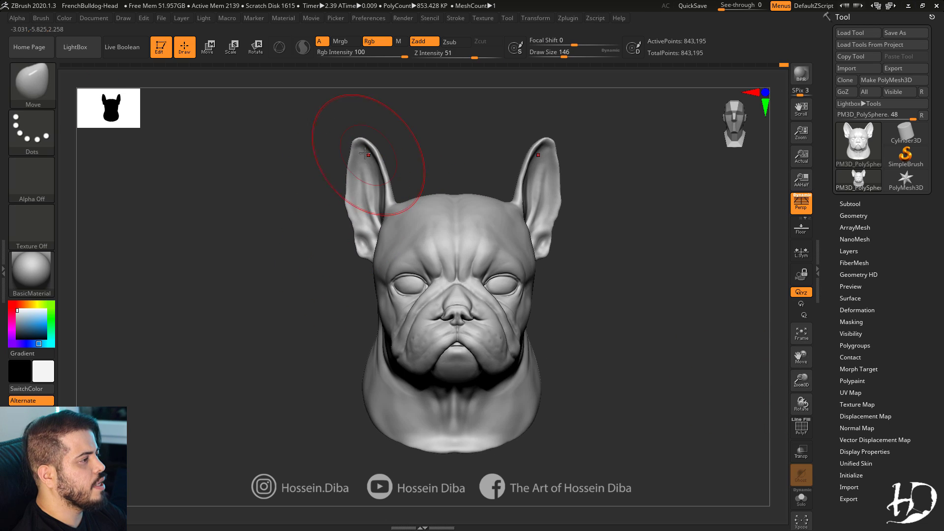
Stretch the ears upward and raise the top of the skull slightly with the Move brush at size 146.
drag(361, 157, 374, 140)
drag(381, 167, 384, 155)
drag(393, 207, 395, 201)
drag(432, 201, 431, 195)
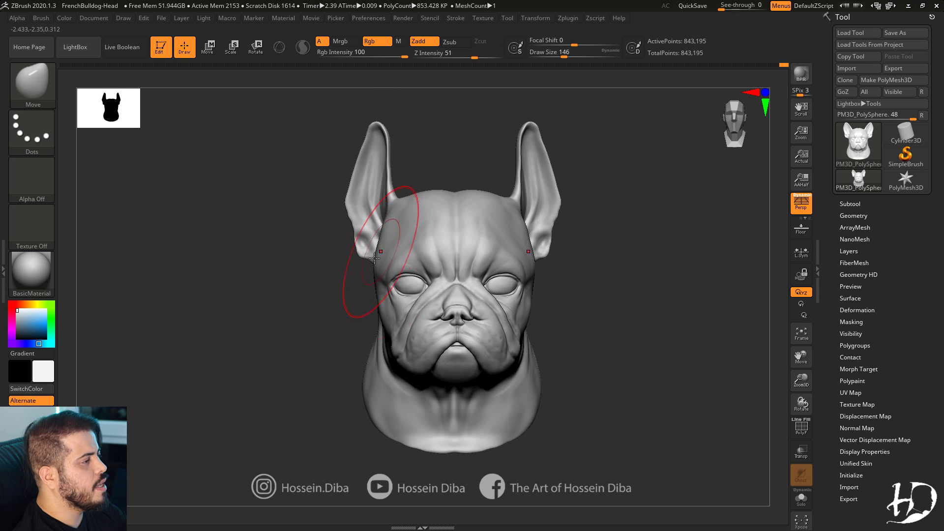
Narrow the eye openings and reshape the surrounding brow area with the Move brush, mainly at sizes 54 to 46.
key(bracketleft)
key(bracketleft)
key(bracketleft)
key(bracketleft)
key(bracketleft)
key(bracketleft)
key(bracketleft)
key(bracketleft)
key(bracketleft)
key(bracketleft)
right_drag(335, 277, 357, 276)
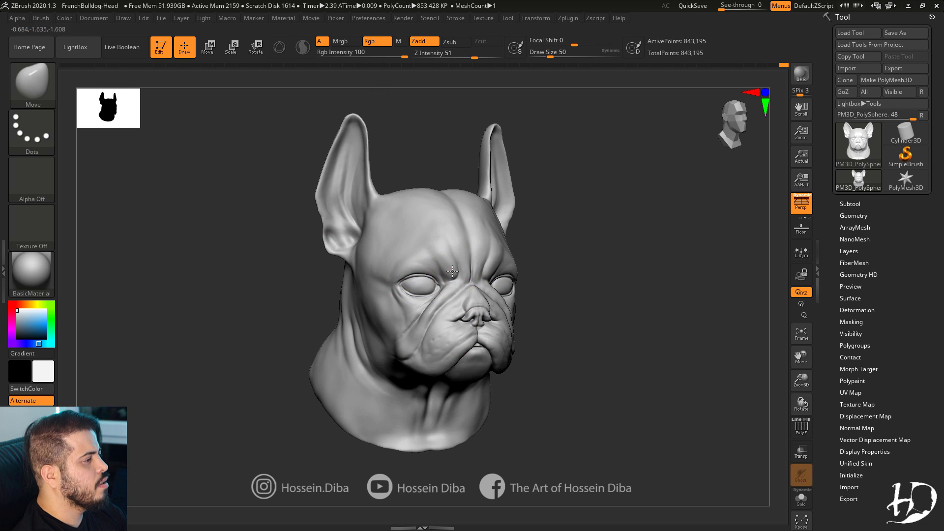
shift+right_drag(452, 271, 405, 262)
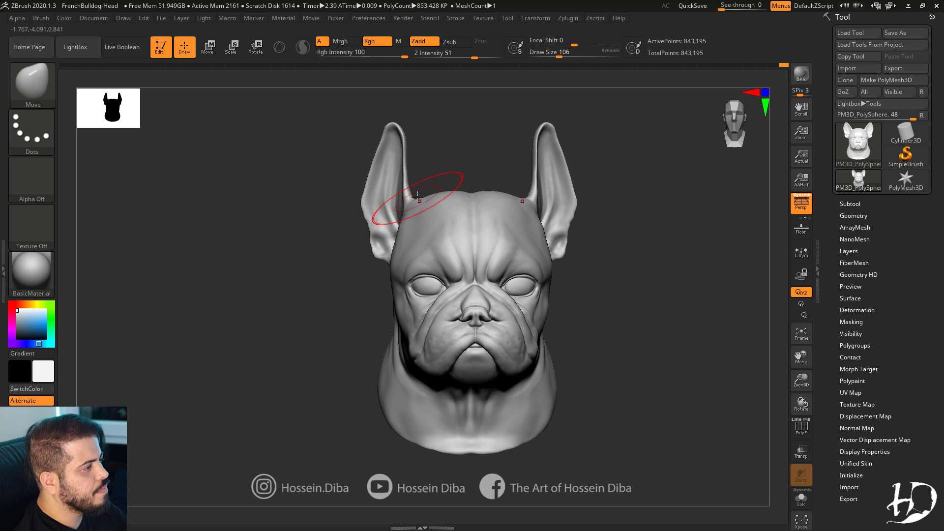
right_drag(433, 275, 418, 296)
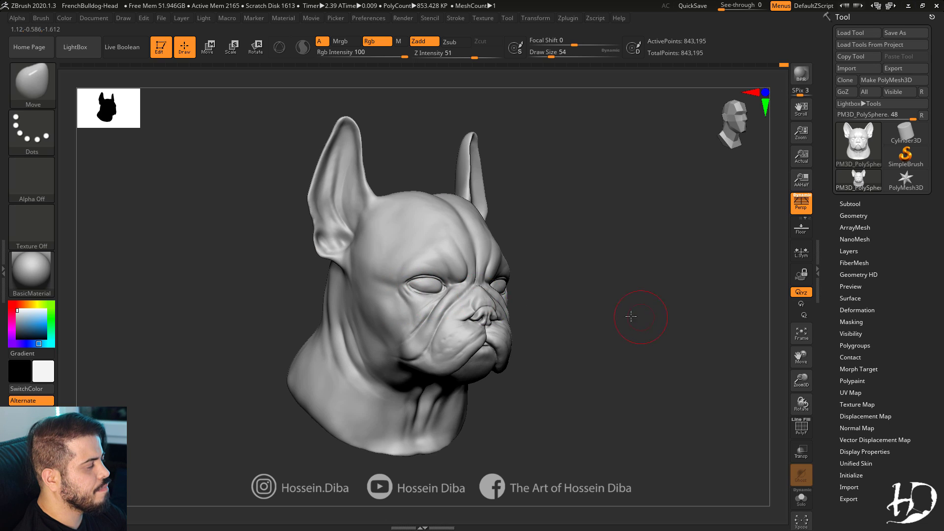
shift+right_drag(631, 316, 422, 274)
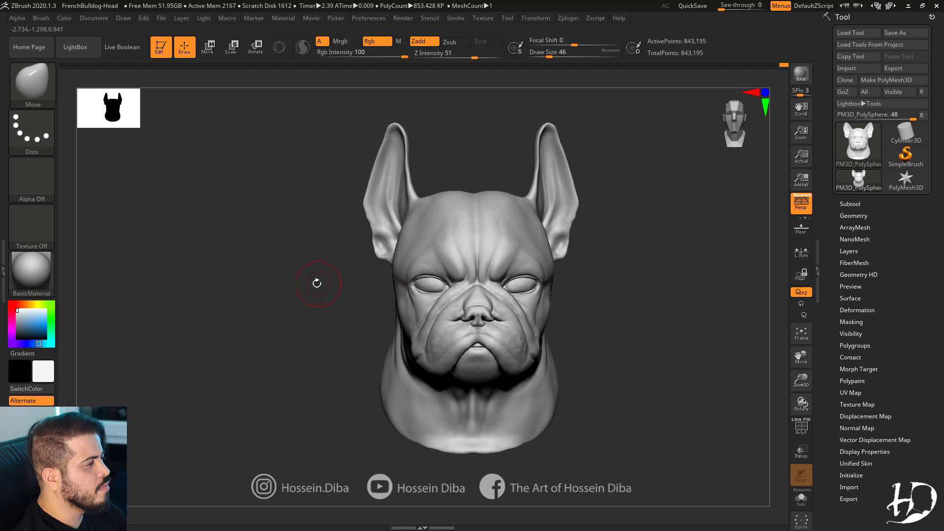
mouse_move(317, 283)
mouse_down()
mouse_move(374, 288)
mouse_move(317, 284)
mouse_move(354, 286)
mouse_up()
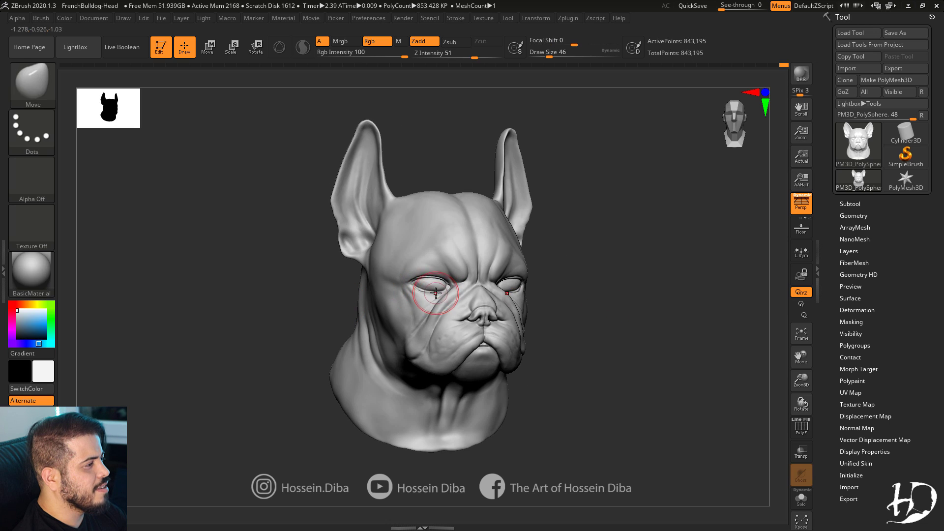
mouse_move(249, 292)
right_down()
mouse_move(255, 277)
mouse_move(251, 294)
right_up()
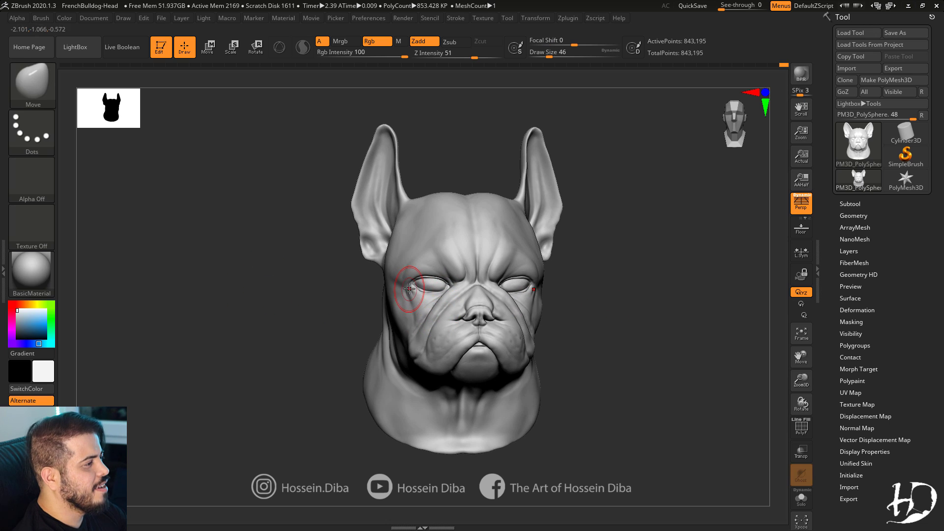
Refine the eyelids into a slim almond shape with the Move brush at sizes 30 to 38.
drag(318, 282, 375, 280)
mouse_move(668, 335)
mouse_down()
mouse_move(622, 340)
mouse_move(624, 373)
mouse_up()
drag(305, 300, 293, 300)
key(bracketleft)
key(bracketleft)
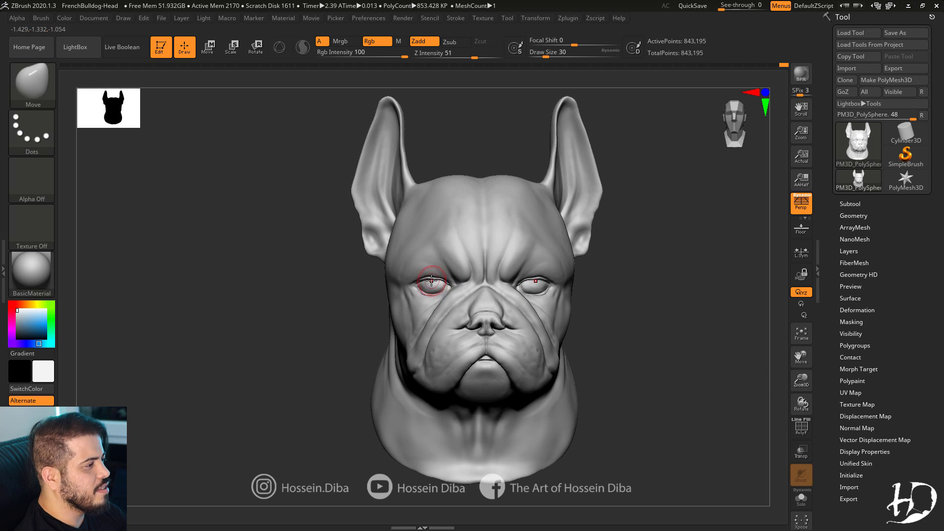
right_drag(431, 280, 424, 279)
drag(424, 281, 422, 289)
drag(322, 290, 287, 289)
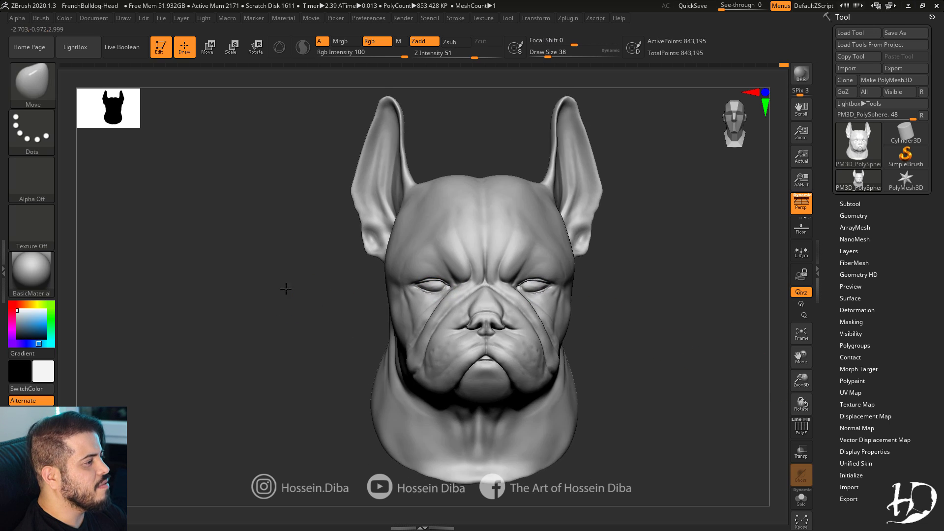
mouse_move(709, 324)
alt+mouse_down()
mouse_move(653, 310)
mouse_move(665, 310)
alt+mouse_up()
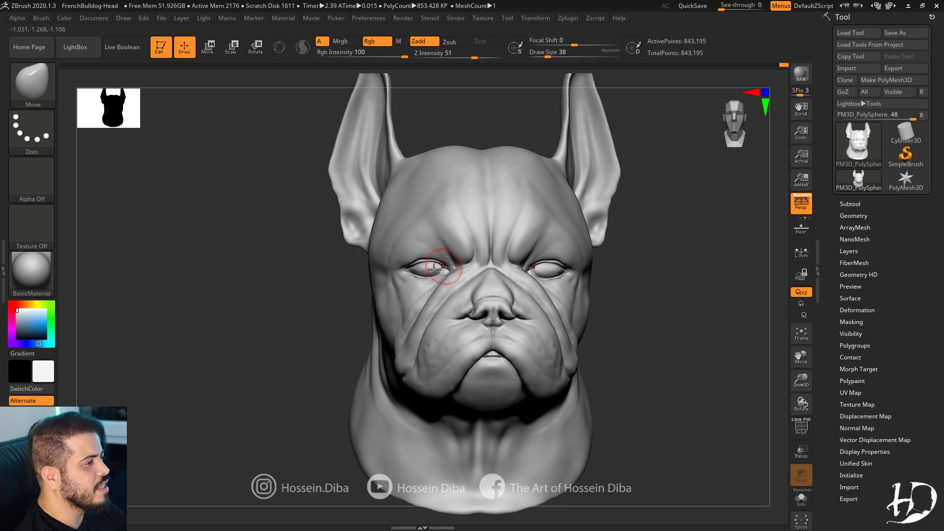
right_drag(433, 270, 440, 281)
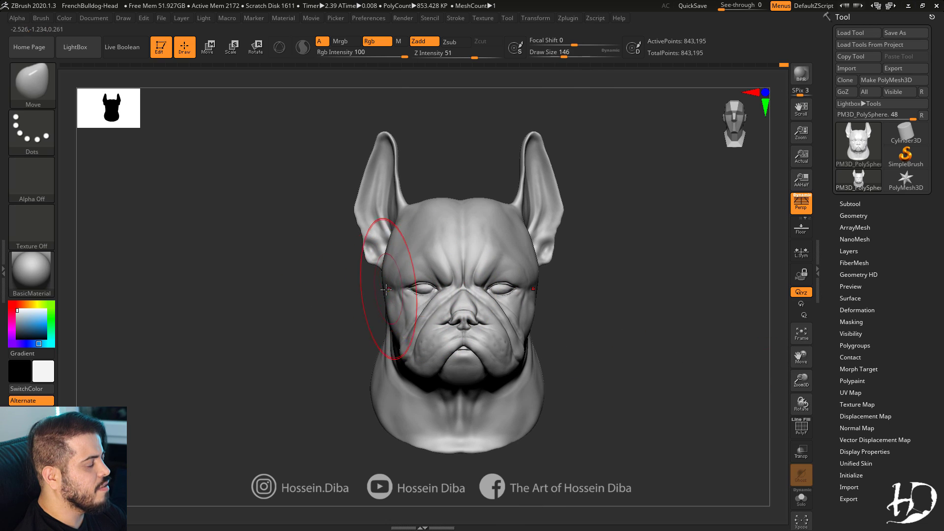
Slim the ears and adjust the skull and muzzle proportions from front and profile at sizes 146 to 86.
drag(367, 257, 364, 215)
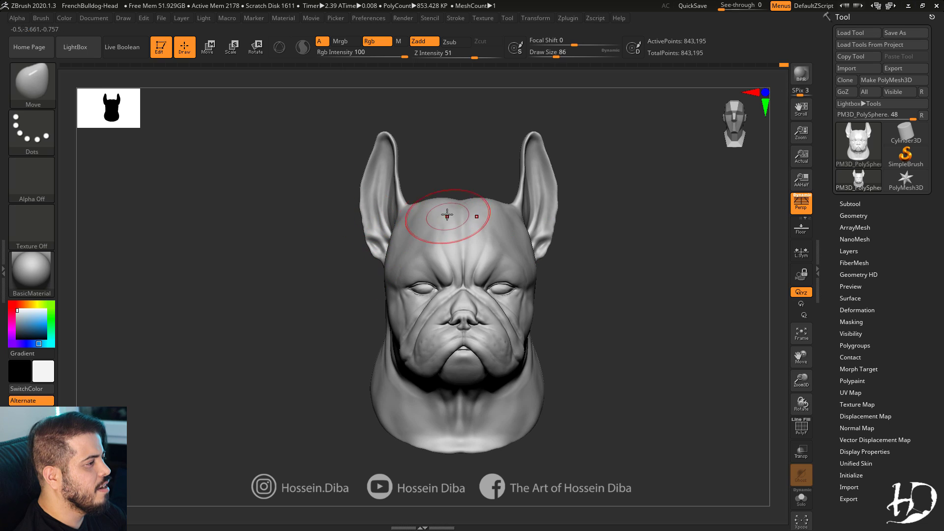
key(bracketright)
mouse_move(285, 324)
mouse_down()
mouse_move(583, 367)
mouse_move(590, 329)
mouse_up()
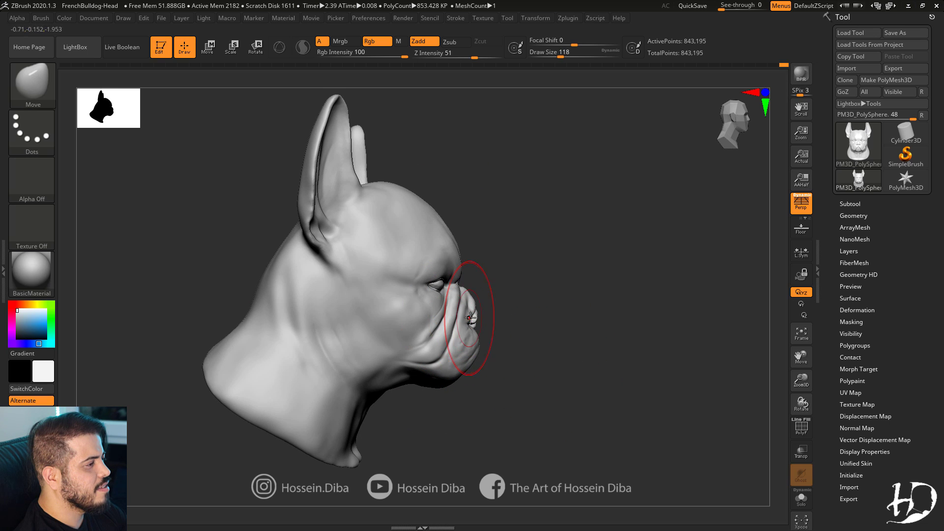
drag(414, 173, 236, 275)
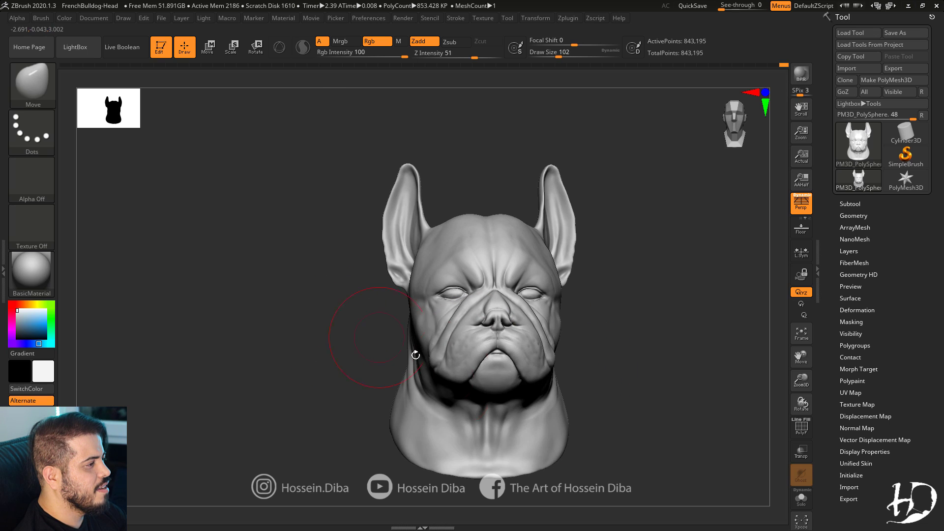
drag(608, 418, 610, 374)
Taper the ears into sharper points and refine their outer contour with the Move brush, starting at size 62.
alt+drag(603, 324, 421, 216)
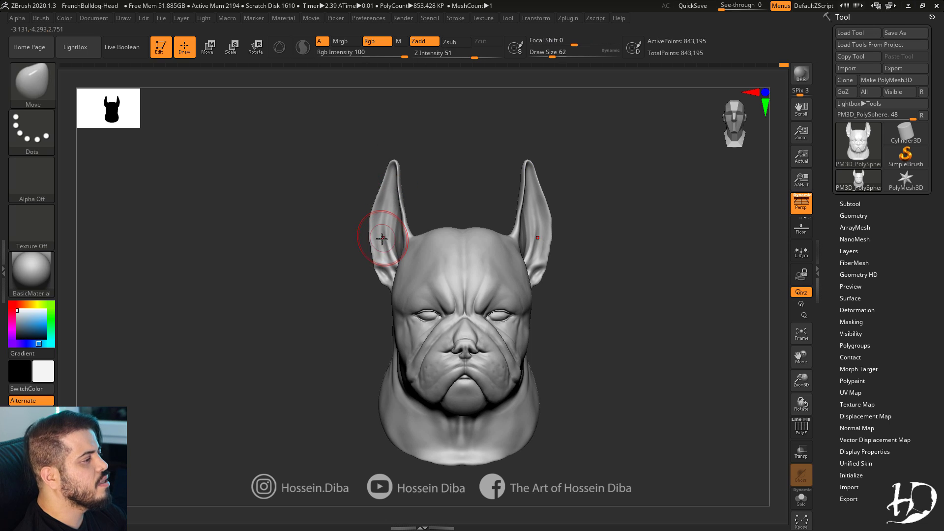
key(bracketright)
key(bracketright)
key(bracketright)
drag(376, 231, 383, 233)
shift+drag(386, 265, 377, 227)
mouse_move(344, 324)
mouse_down()
mouse_move(390, 338)
mouse_move(333, 333)
mouse_move(347, 306)
mouse_up()
Tighten the lower jaw and jowls with the Move brush at size 78, checking the head from different angles.
key(bracketleft)
key(bracketleft)
key(bracketleft)
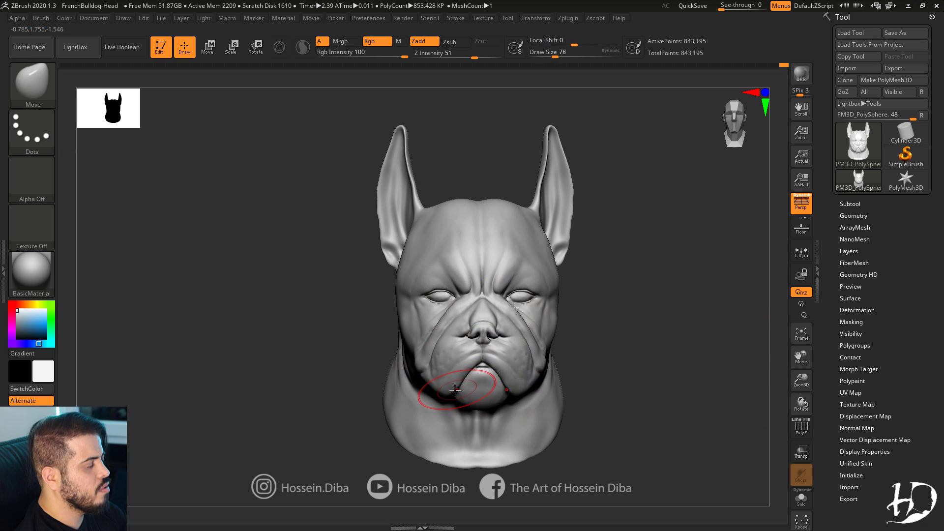
drag(458, 386, 451, 379)
mouse_move(376, 356)
mouse_down()
mouse_move(455, 344)
mouse_move(406, 380)
mouse_up()
mouse_move(327, 381)
mouse_down()
mouse_move(384, 382)
mouse_move(351, 386)
mouse_up()
drag(315, 384, 258, 386)
Narrow the neck and pull the front of its base down to a point with the Move brush at size 190.
drag(350, 423, 375, 435)
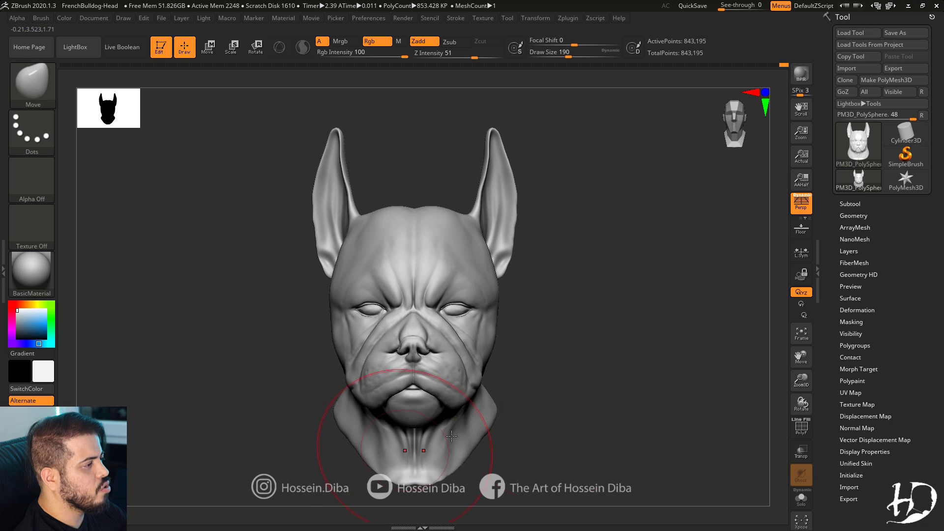
mouse_move(511, 408)
alt+mouse_down()
mouse_move(541, 361)
mouse_move(502, 406)
alt+mouse_up()
mouse_move(361, 376)
mouse_down()
mouse_move(394, 376)
mouse_move(364, 381)
mouse_up()
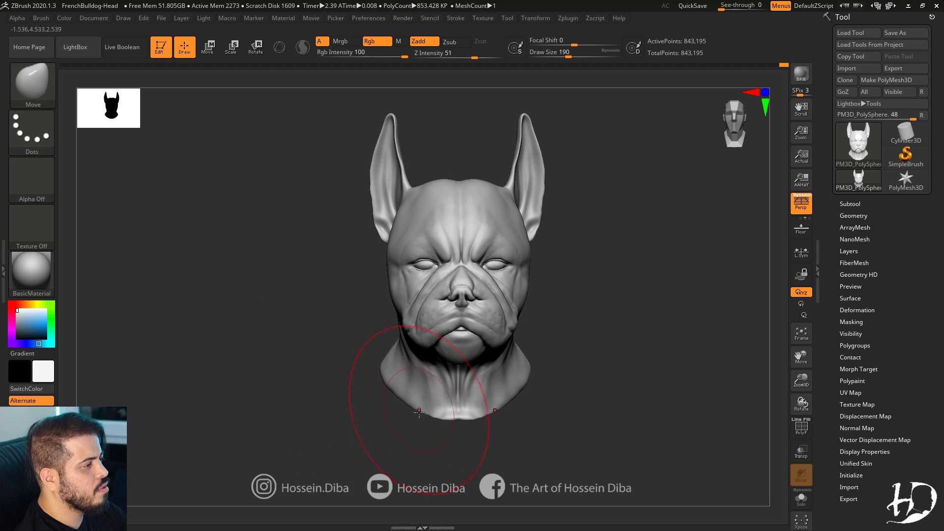
key(bracketright)
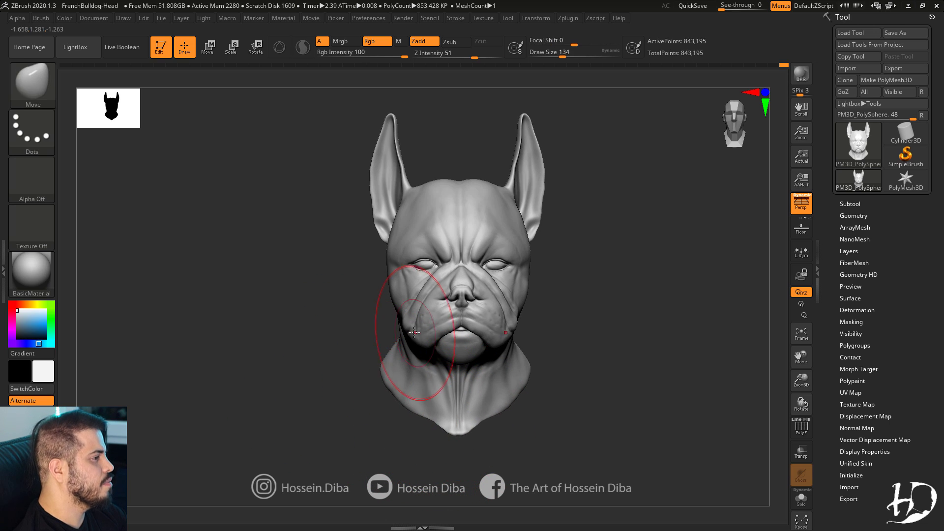
Adjust the nose and muzzle in profile with the Move brush at sizes 142 and 74, and enlarge it to 210 for the neck.
drag(383, 334, 435, 334)
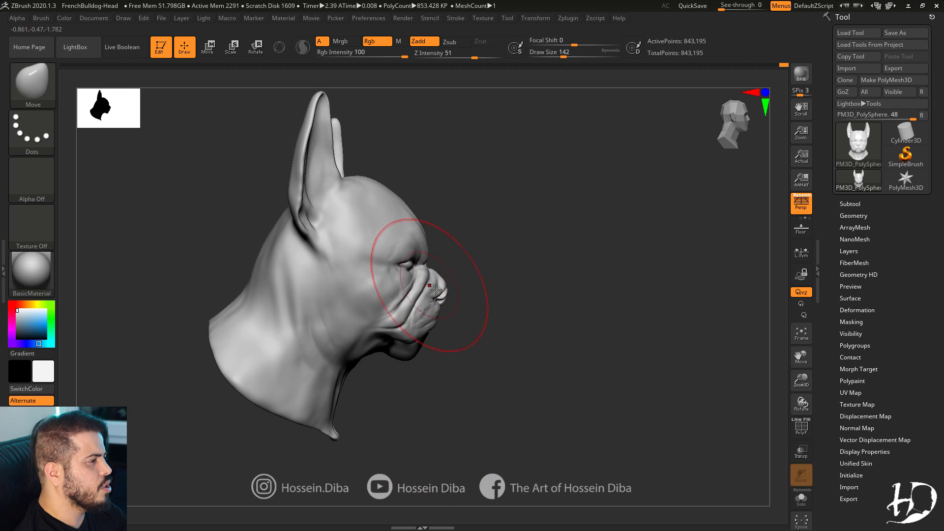
ctrl+right_drag(436, 290, 460, 295)
key(bracketright)
key(bracketright)
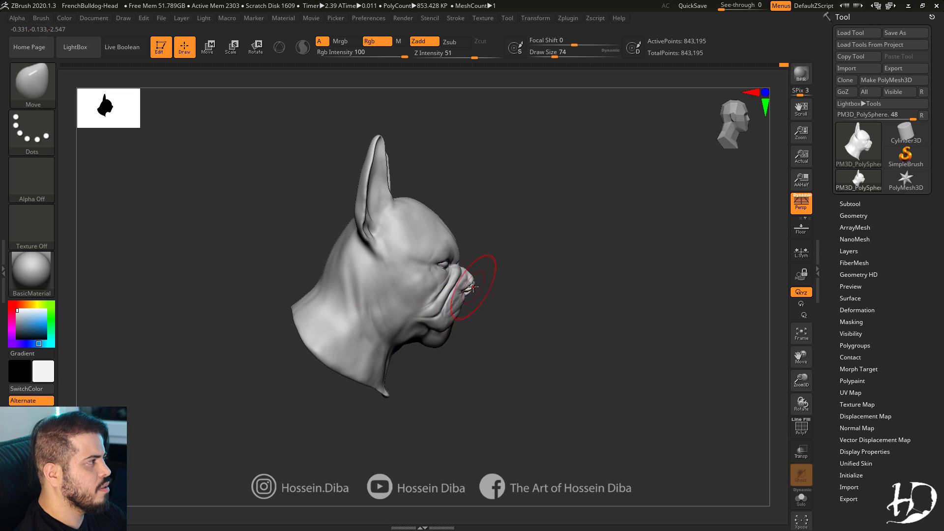
key(bracketright)
key(bracketright)
alt+right_drag(446, 264, 511, 272)
key(bracketright)
key(bracketright)
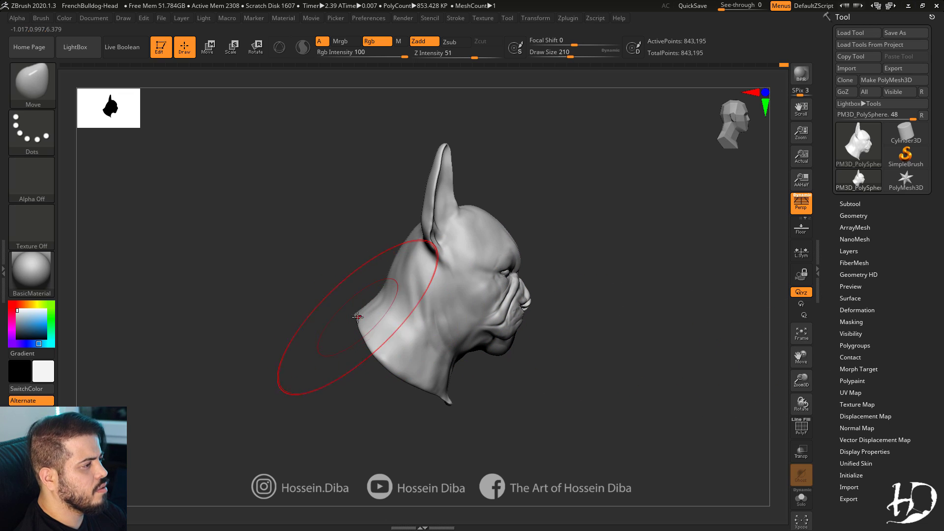
Reshape the neck, the back of the head and the muzzle in profile with the Move brush at draw size 210.
drag(379, 361, 382, 360)
drag(419, 240, 412, 237)
drag(493, 337, 509, 326)
mouse_move(521, 325)
shift+right_down()
mouse_move(458, 328)
mouse_move(801, 386)
shift+right_up()
mouse_move(767, 278)
alt+right_down()
mouse_move(689, 332)
mouse_move(713, 354)
alt+right_up()
alt+right_drag(714, 355, 707, 337)
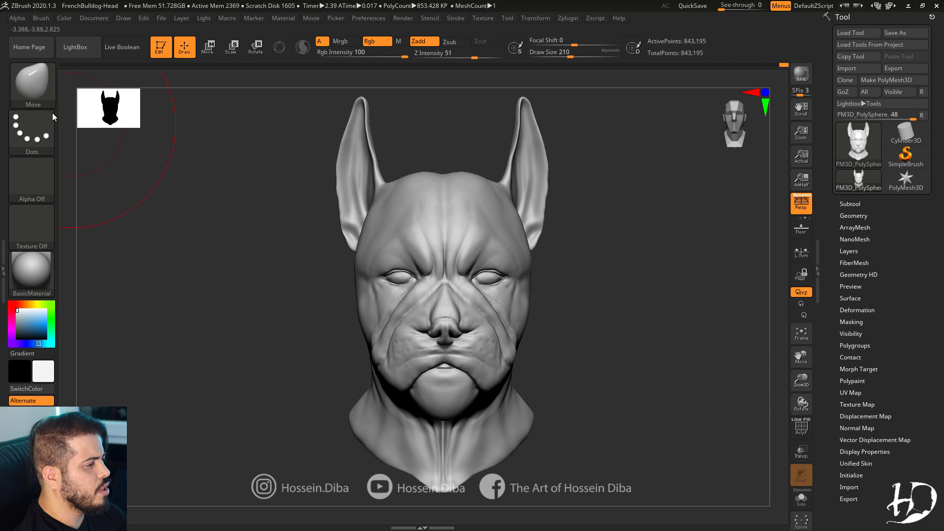
Build up the bridge and sides of the nose between the eyes with the ClayBuildup brush, and smooth the strokes.
key(b)
key(c)
key(b)
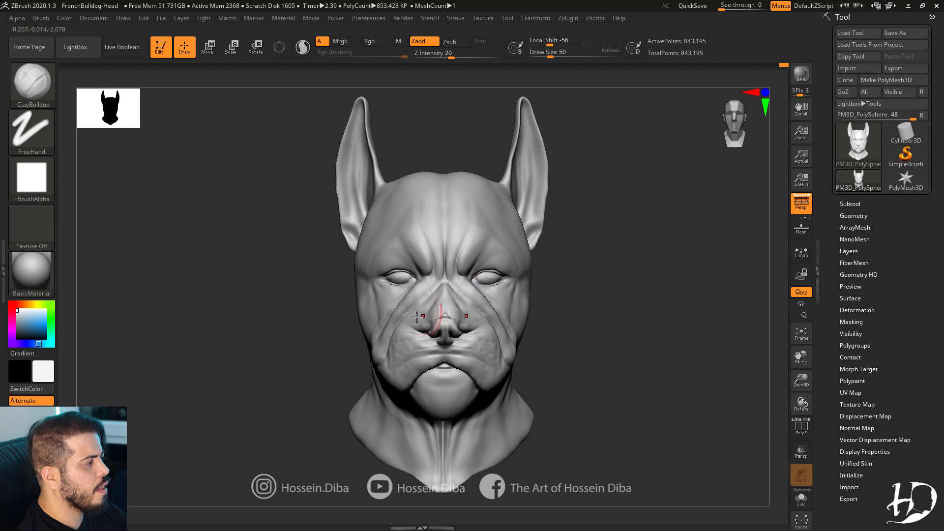
right_drag(277, 326, 283, 321)
drag(433, 284, 429, 309)
mouse_move(429, 309)
shift+mouse_down()
mouse_move(421, 302)
mouse_move(450, 268)
shift+mouse_up()
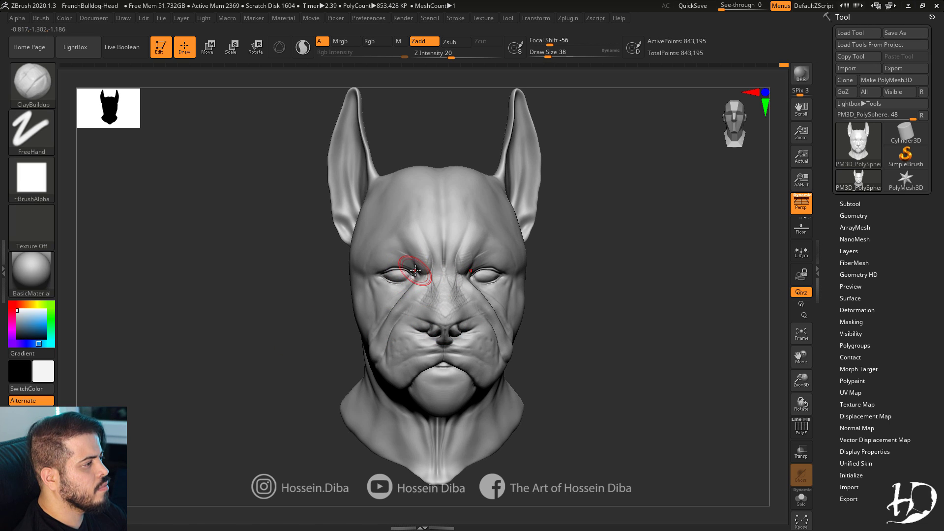
Adjust the brows and eye area with the Move brush at draw size 30.
right_drag(382, 255, 396, 268)
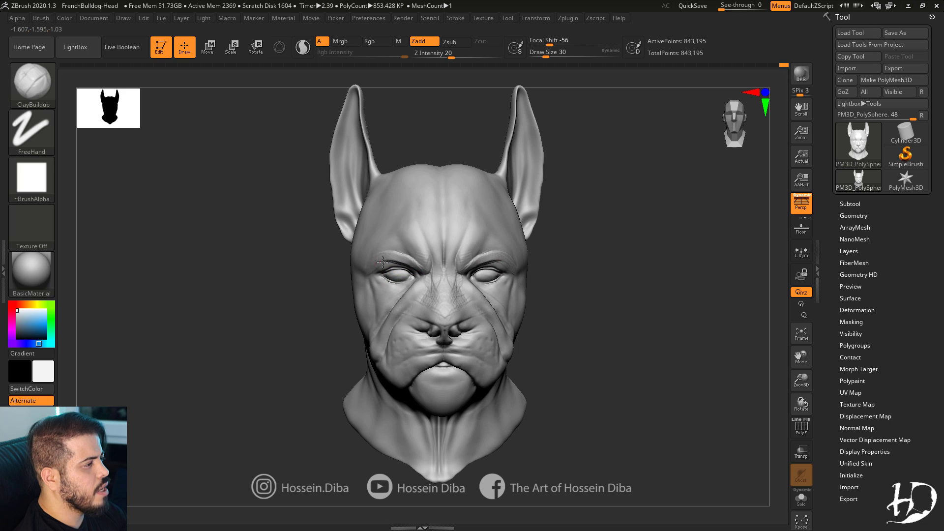
key(b)
key(m)
key(v)
drag(316, 293, 289, 293)
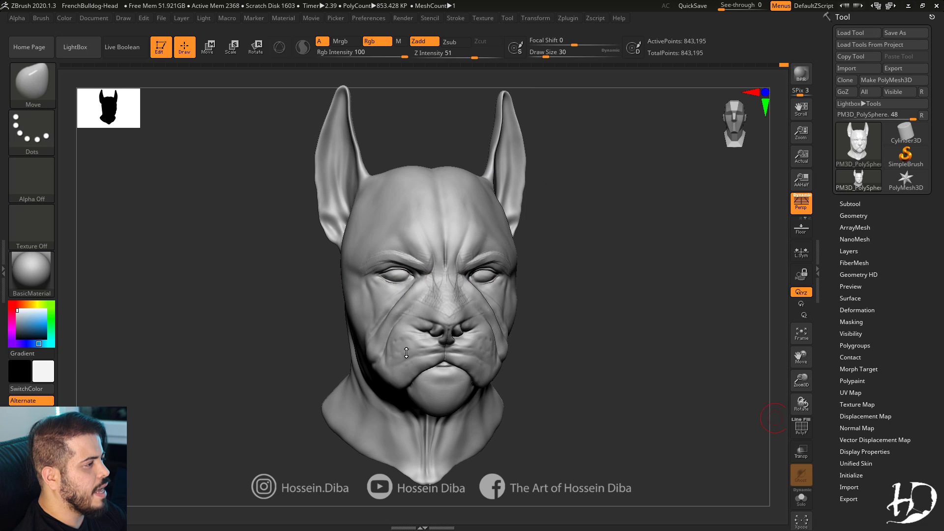
right_drag(412, 314, 431, 309)
Build up the muzzle sides and jowls with the ClayBuildup brush at draw size 70.
key(b)
key(c)
key(b)
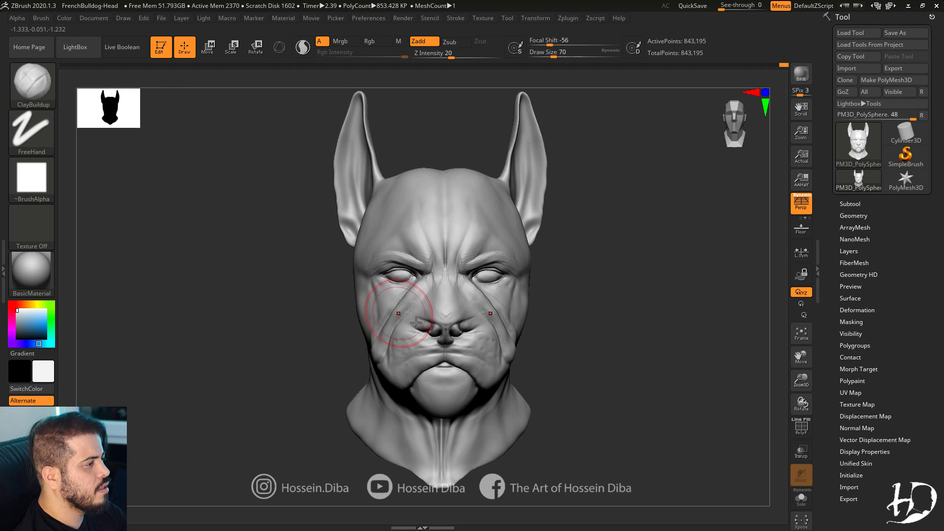
right_drag(395, 386, 413, 380)
drag(408, 367, 372, 388)
right_drag(372, 388, 401, 383)
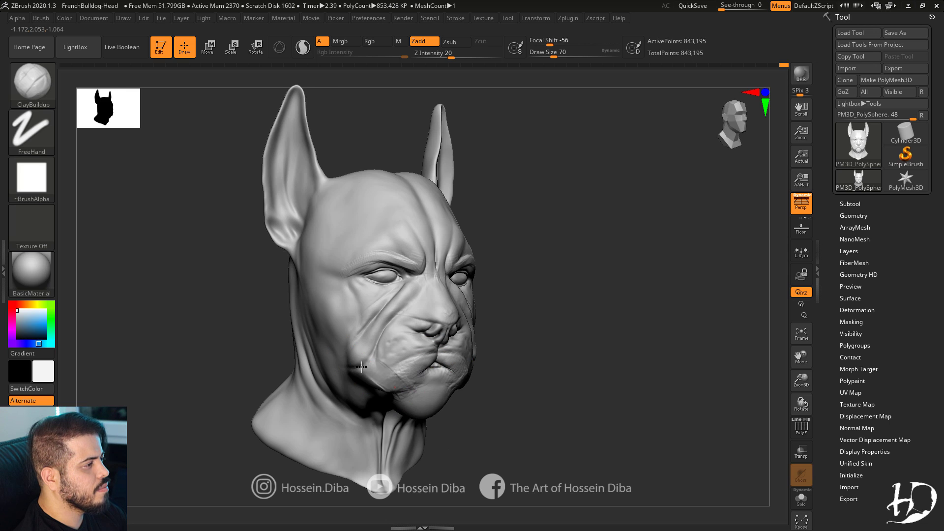
drag(388, 355, 364, 389)
right_drag(393, 374, 335, 377)
Trace a raised mask edge from the nose across the cheek and down the jaw with ClayBuildup at draw size 30.
right_drag(346, 321, 383, 324)
right_drag(256, 315, 235, 316)
right_drag(359, 308, 403, 307)
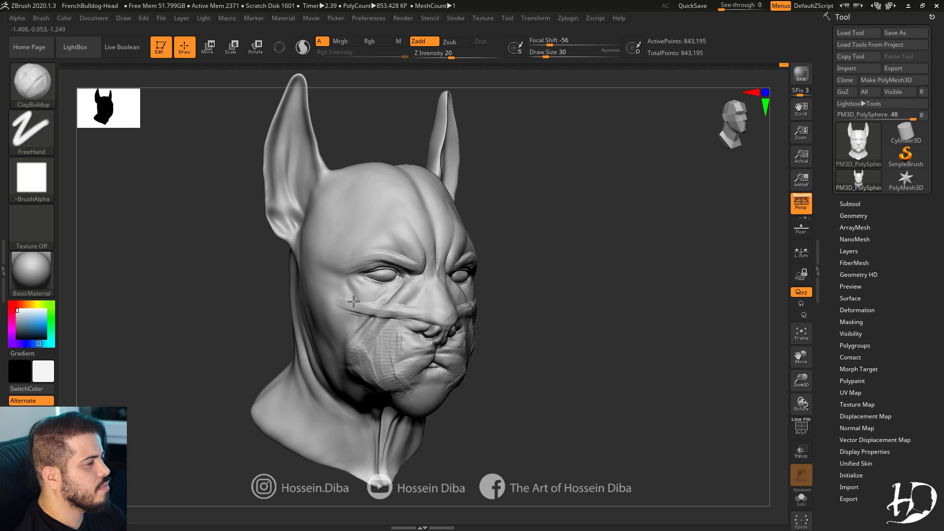
right_drag(305, 321, 258, 323)
drag(342, 318, 360, 372)
mouse_move(345, 334)
right_down()
mouse_move(295, 332)
mouse_move(280, 309)
right_up()
Drop to a lower subdivision level, fill the area under the eyes with ClayBuildup at draw size 62, and smooth the nose and muzzle.
key(shift+d)
drag(413, 280, 390, 299)
right_drag(287, 304, 335, 304)
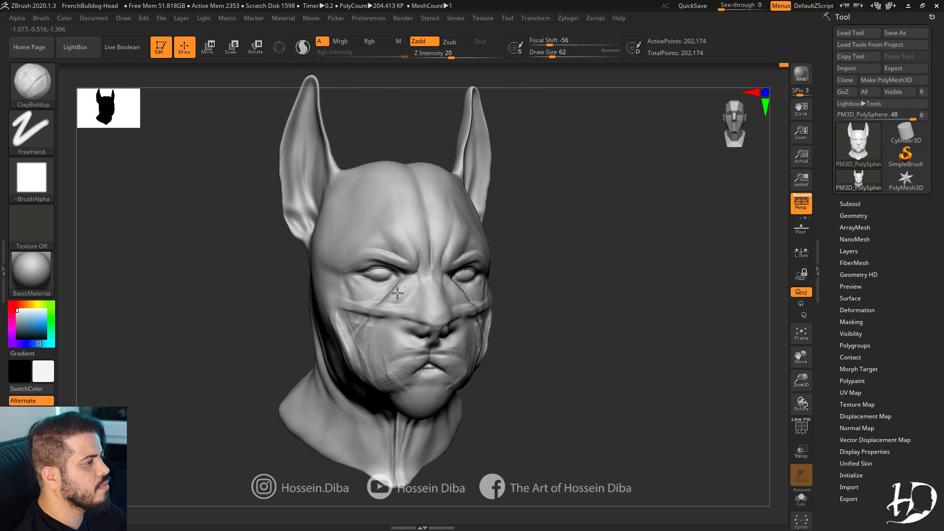
drag(398, 295, 384, 304)
mouse_move(282, 324)
right_down()
mouse_move(262, 327)
mouse_move(412, 315)
right_up()
shift+drag(410, 343, 415, 338)
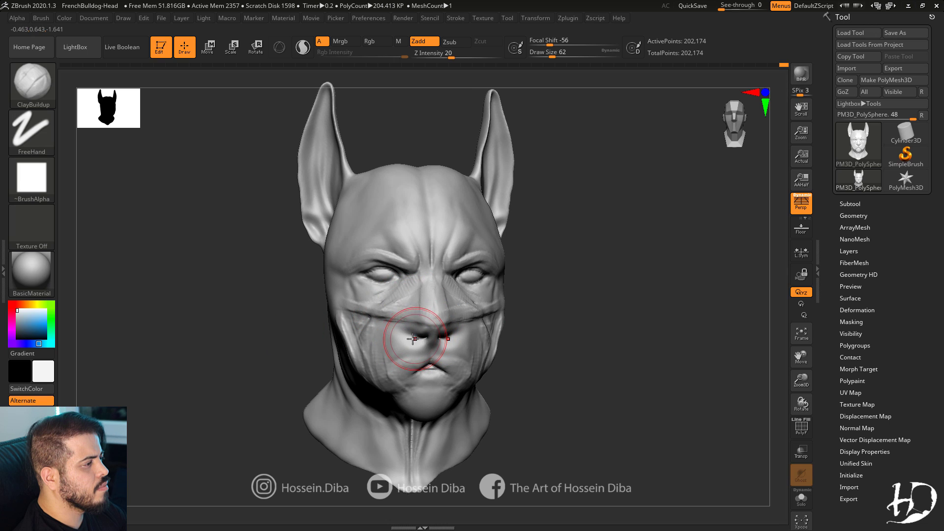
right_drag(415, 337, 398, 340)
Reshape the nose and mouth toward human proportions with the Move brush at draw size 62.
click(47, 97)
click(389, 97)
right_drag(339, 315, 435, 318)
shift+right_drag(681, 369, 586, 374)
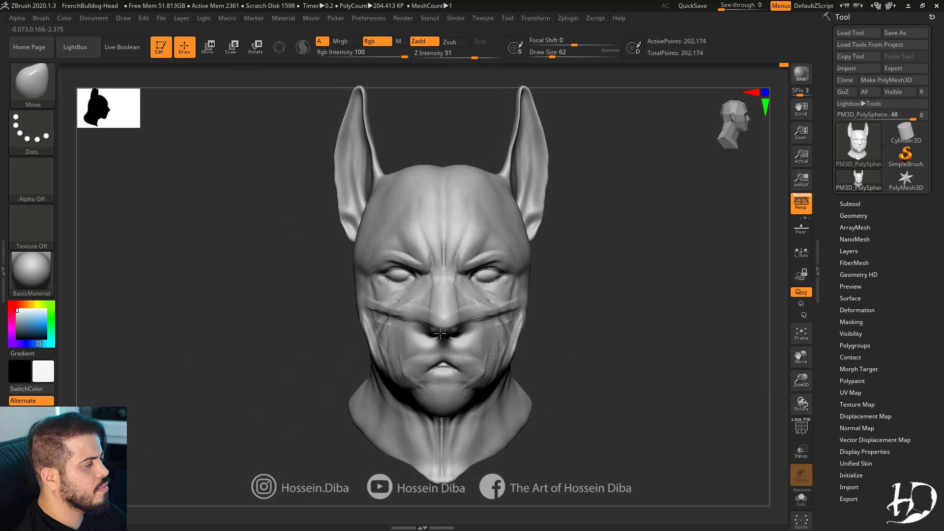
drag(800, 385, 800, 413)
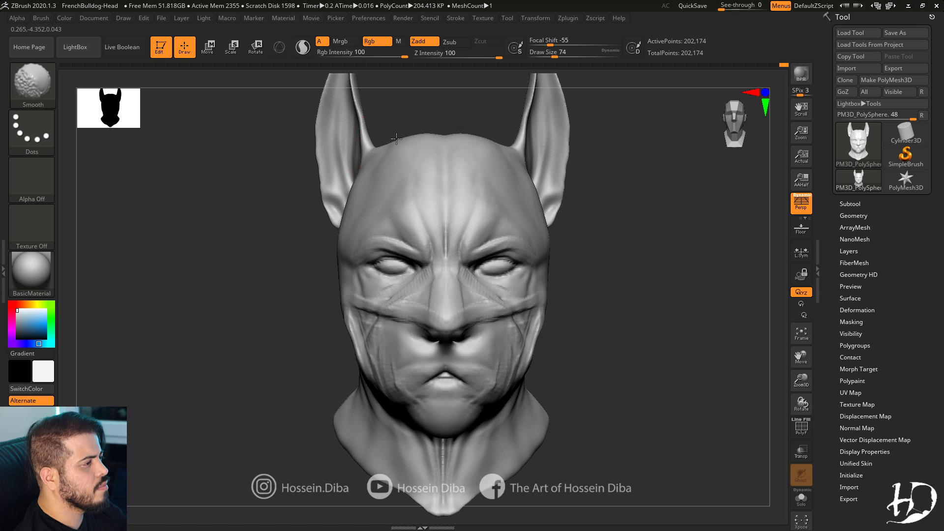
mouse_move(430, 195)
right_down()
mouse_move(577, 242)
mouse_move(433, 104)
right_up()
Fill the forehead crease with ClayBuildup and reshape the top of the skull with the Move brush.
key(b)
key(c)
key(b)
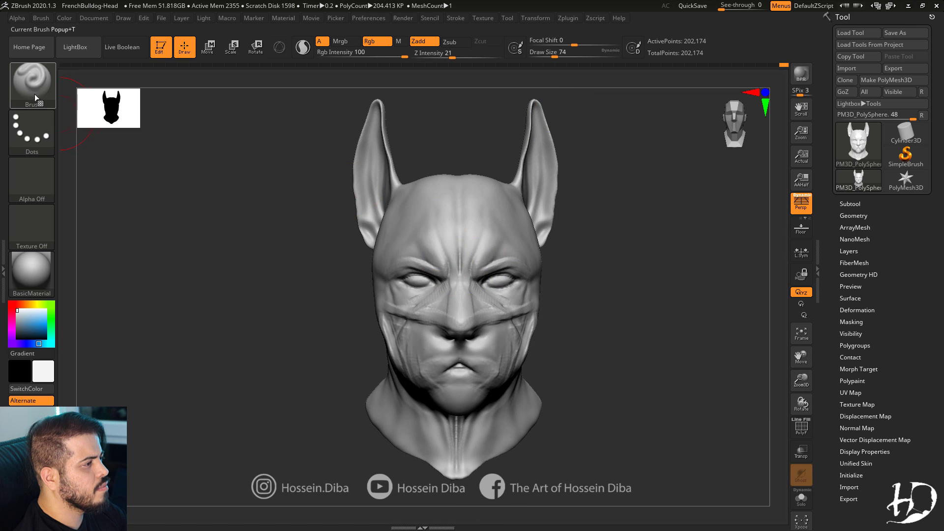
mouse_move(742, 353)
right_down()
mouse_move(681, 373)
mouse_move(713, 364)
right_up()
key(b)
key(m)
key(v)
right_drag(344, 339, 315, 202)
right_drag(654, 325, 344, 253)
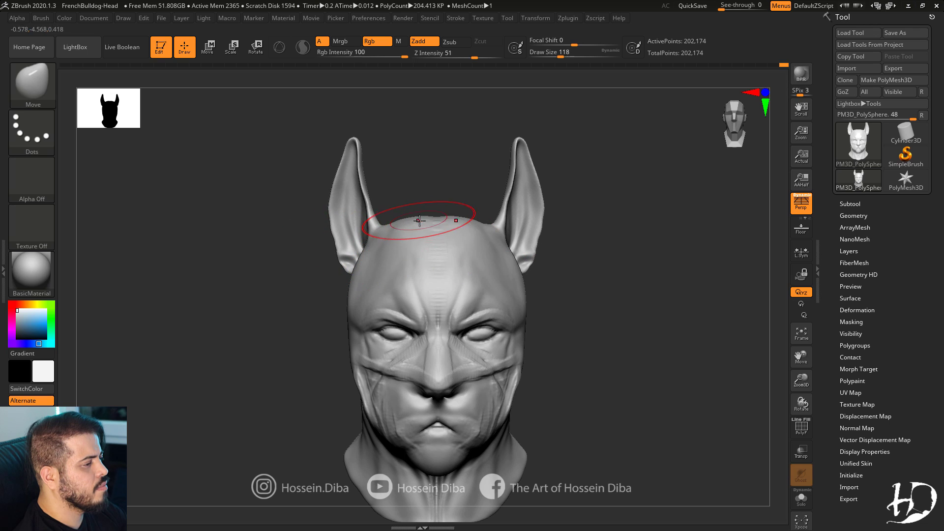
Thicken the ears with the Inflat brush at draw size 118, and smooth their inner surfaces.
key(b)
click(282, 97)
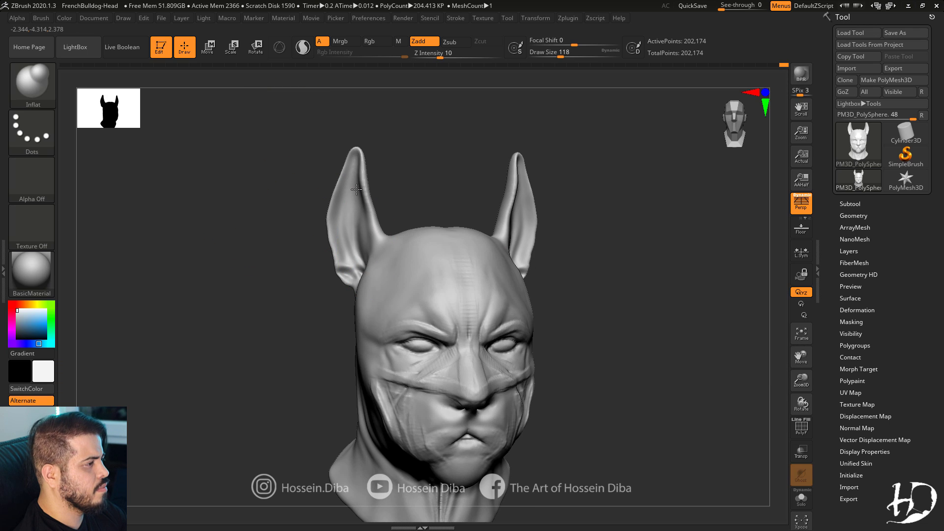
key(b)
click(708, 281)
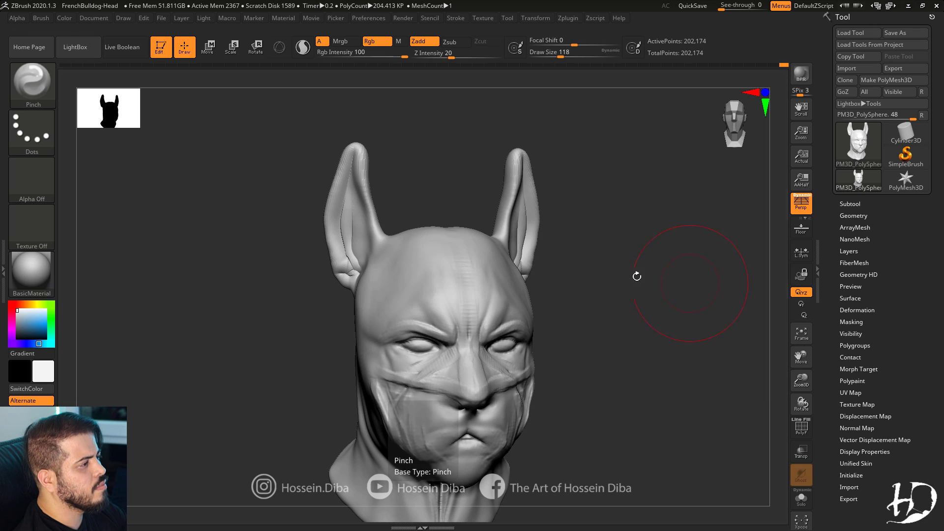
right_drag(266, 241, 364, 231)
shift+drag(355, 169, 343, 243)
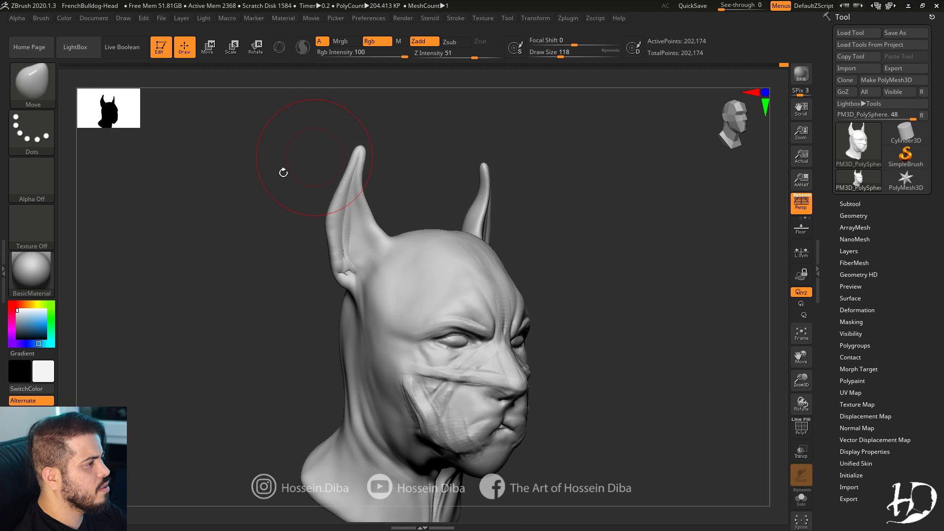
Reshape the ears into slim, upright cowl horns and narrow the head with the Move brush.
shift+drag(282, 172, 290, 170)
key(bracketleft)
mouse_move(364, 183)
shift+mouse_down()
mouse_move(362, 164)
mouse_move(369, 201)
shift+mouse_up()
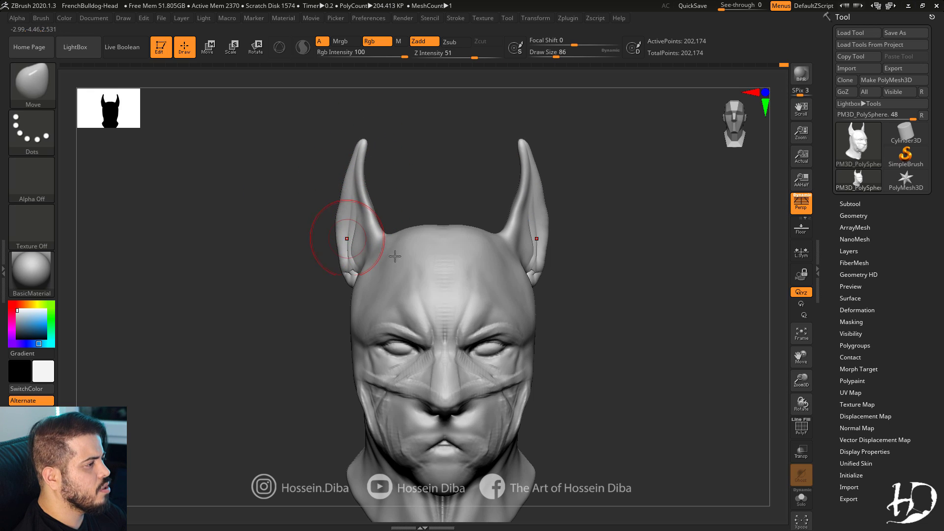
ctrl+right_drag(393, 256, 381, 217)
drag(394, 160, 396, 156)
mouse_move(375, 231)
mouse_down()
mouse_move(383, 226)
mouse_move(386, 246)
mouse_up()
right_drag(385, 251, 348, 270)
shift+right_drag(345, 226, 320, 232)
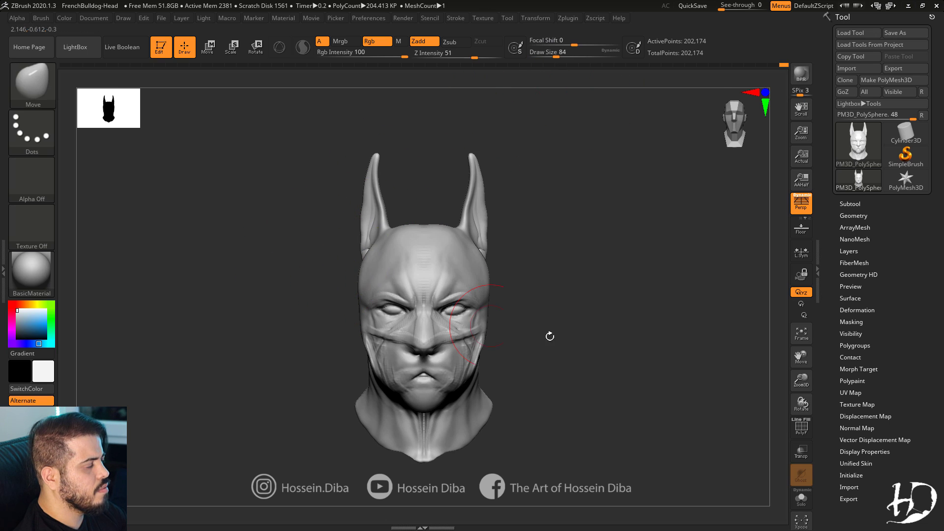
Cover the dog mouth and build up human lips, chin and cheeks with ClayBuildup at draw size 84.
ctrl+right_drag(550, 335, 545, 344)
alt+right_drag(546, 344, 543, 299)
key(b)
key(c)
key(b)
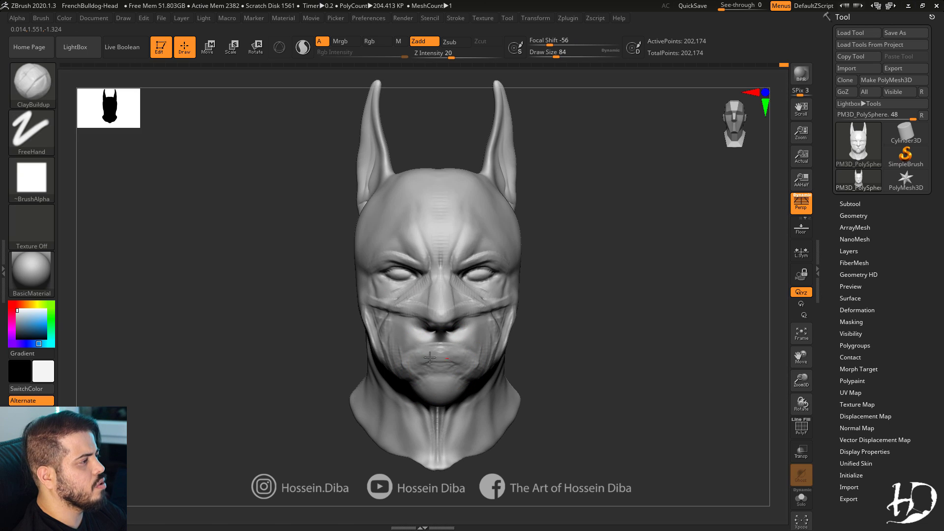
mouse_move(433, 286)
mouse_down()
mouse_move(417, 298)
mouse_move(378, 287)
mouse_up()
mouse_move(300, 277)
right_down()
mouse_move(228, 257)
mouse_move(231, 241)
right_up()
drag(465, 340, 467, 369)
right_drag(295, 337, 339, 339)
drag(379, 349, 417, 329)
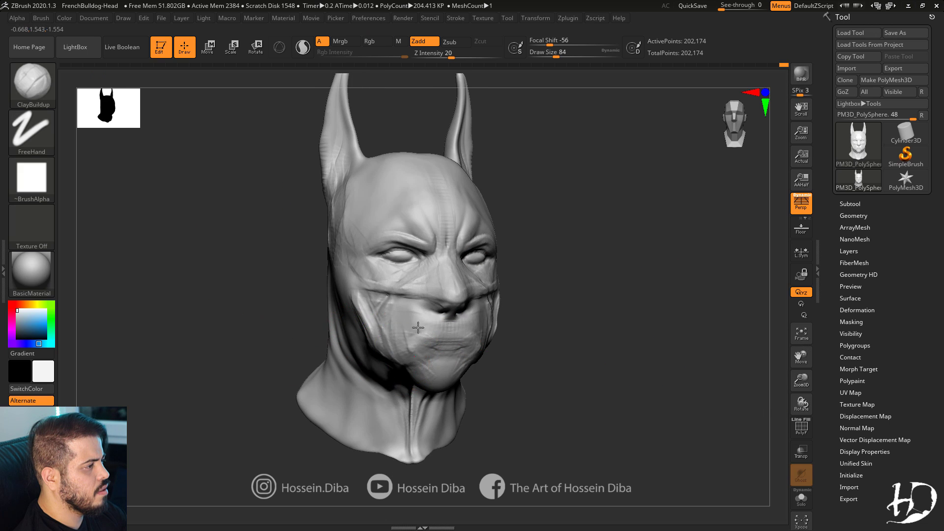
right_drag(315, 345, 276, 305)
drag(414, 362, 411, 338)
Build up the inner brows and define the nose bridge and under-eye planes with ClayBuildup at draw sizes 28 and 56.
shift+right_drag(410, 338, 401, 356)
mouse_move(801, 380)
mouse_down()
mouse_move(797, 367)
mouse_move(801, 393)
mouse_up()
drag(801, 357, 786, 375)
key(bracketleft)
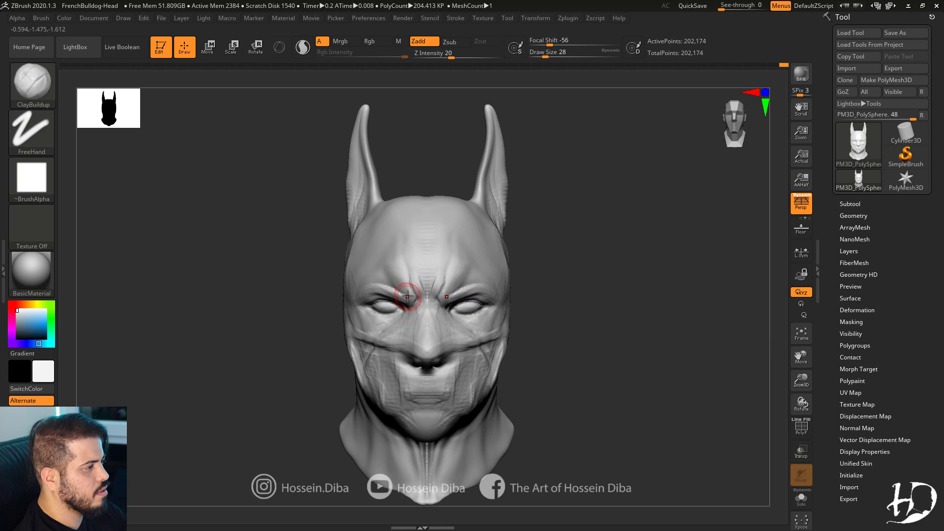
key(bracketright)
drag(411, 316, 405, 330)
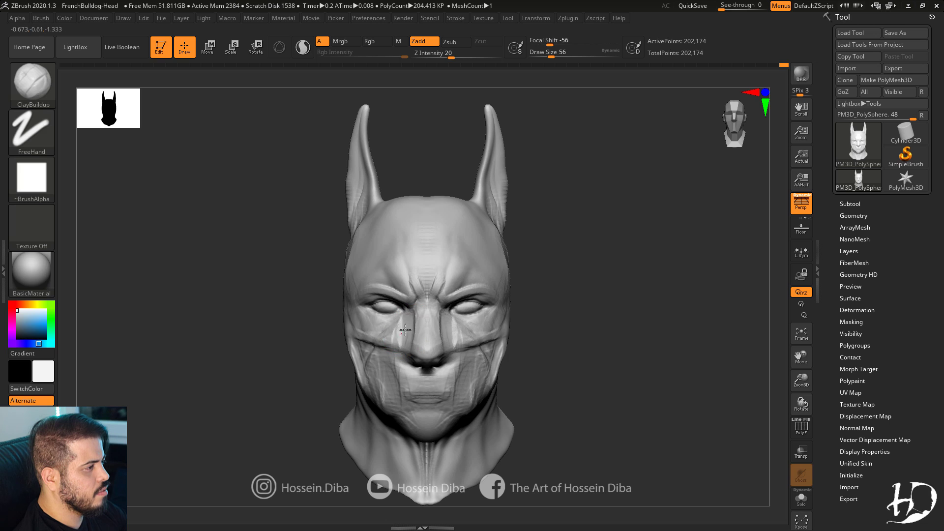
drag(274, 337, 281, 339)
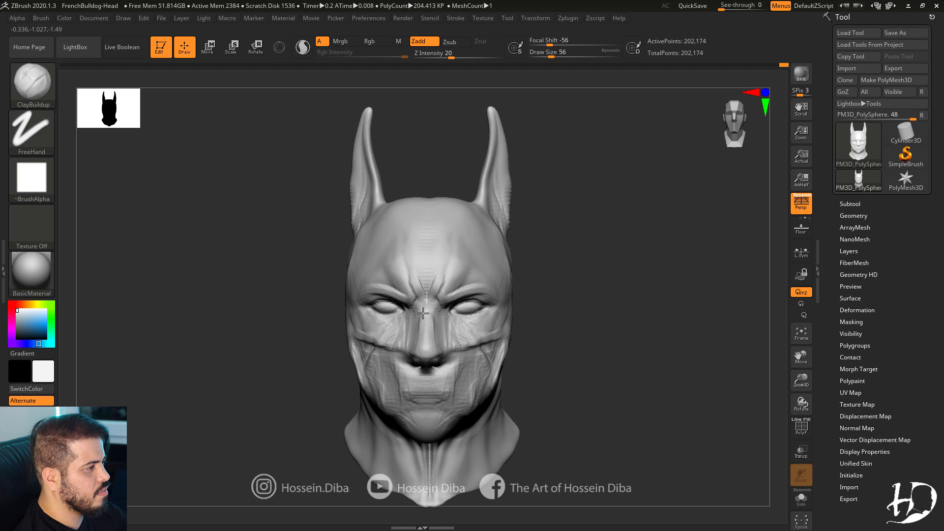
drag(423, 313, 445, 313)
Build up the upper lip, smile folds and cheeks with ClayBuildup at draw size 56.
drag(292, 339, 367, 334)
drag(280, 337, 390, 360)
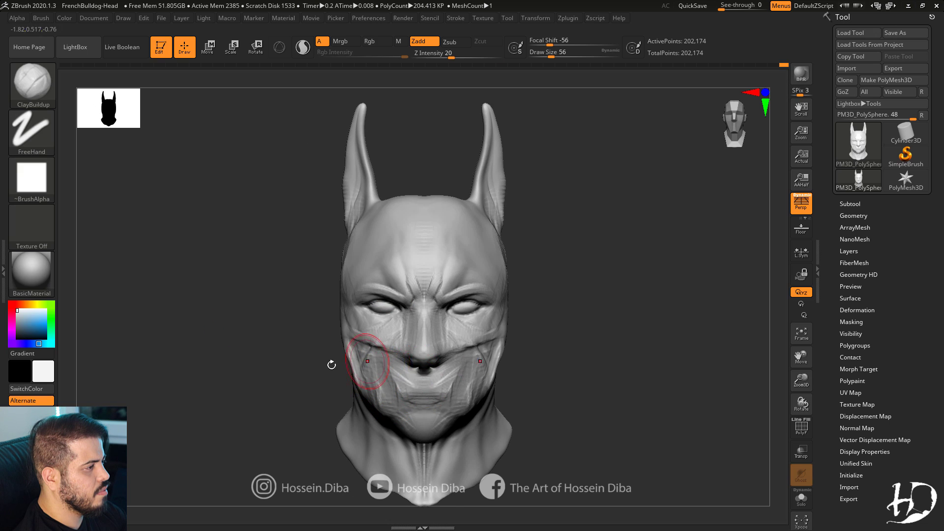
drag(332, 365, 369, 362)
drag(272, 359, 364, 360)
drag(674, 379, 589, 385)
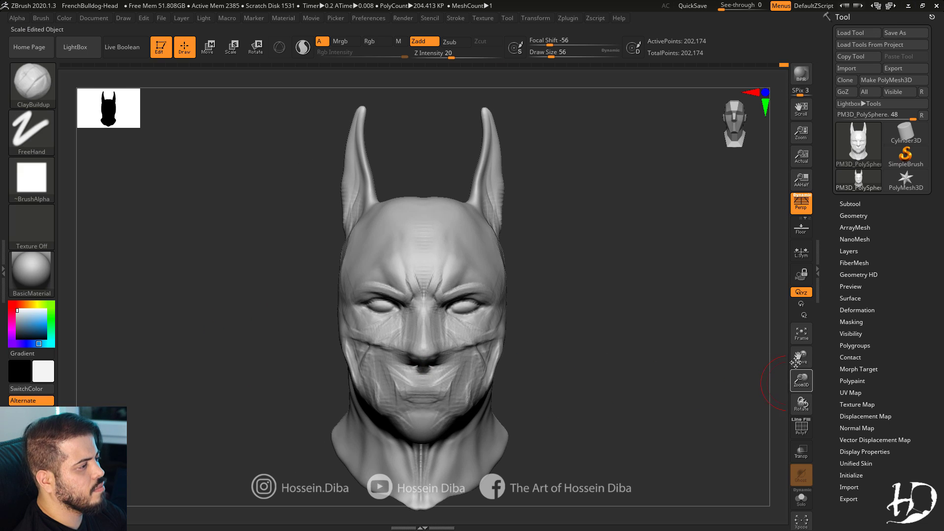
Add muscle volume to the front of the neck with ClayBuildup at draw size 76.
drag(796, 363, 797, 334)
drag(261, 392, 263, 362)
key(bracketright)
key(bracketright)
drag(434, 439, 432, 467)
drag(275, 389, 322, 383)
drag(401, 413, 410, 447)
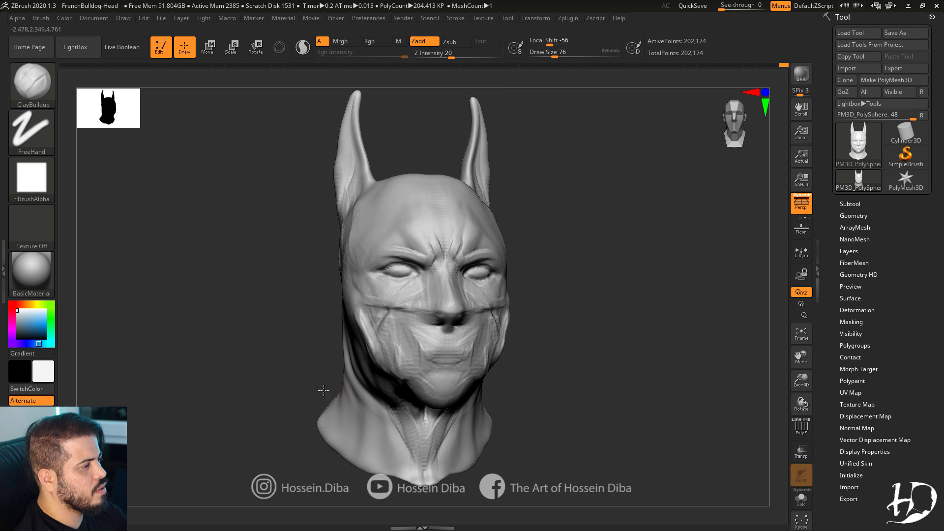
Refine the head's proportions with the Move brush, and smooth the clay strokes on the forehead and face at draw size 124.
mouse_move(323, 391)
mouse_down()
mouse_move(374, 373)
mouse_move(302, 344)
mouse_move(378, 324)
mouse_move(393, 342)
mouse_move(393, 329)
mouse_up()
key(b)
key(m)
key(v)
mouse_move(275, 344)
shift+mouse_down()
mouse_move(374, 342)
mouse_move(408, 322)
shift+mouse_up()
shift+drag(315, 344, 217, 344)
mouse_move(797, 381)
mouse_down()
mouse_move(798, 359)
mouse_move(796, 372)
mouse_up()
shift+drag(428, 278, 426, 338)
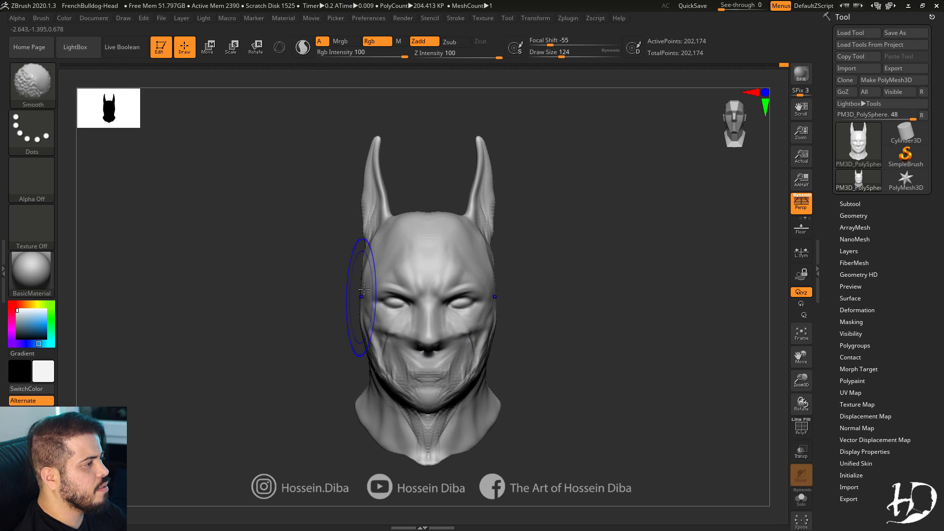
Smooth the sides of the head, jaw and neck, and remesh the head.
mouse_move(295, 354)
mouse_down()
mouse_move(359, 355)
mouse_move(305, 367)
mouse_up()
shift+drag(300, 404, 314, 411)
drag(322, 345, 315, 344)
drag(284, 409, 315, 413)
alt+drag(510, 420, 582, 315)
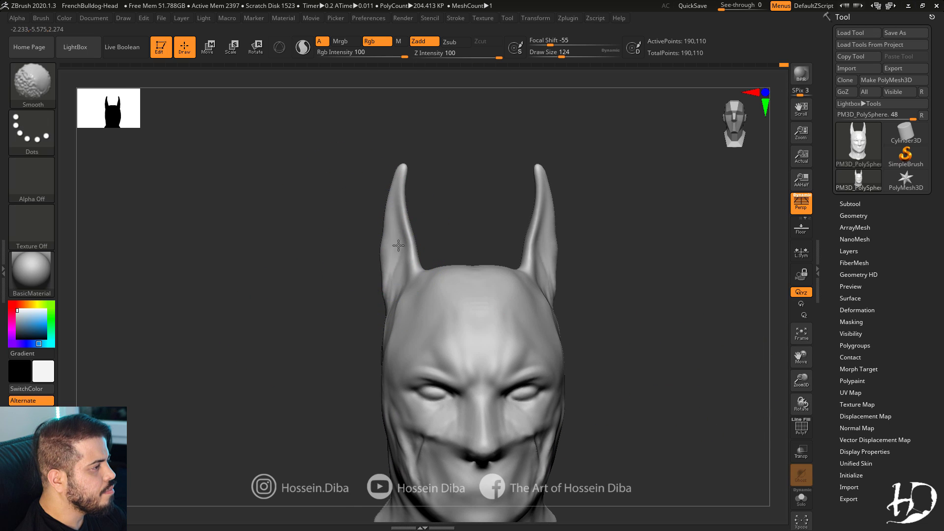
Sharpen the ear tips with the Pinch brush and refine the ear shape with the Move brush at draw size 104.
drag(300, 217, 381, 212)
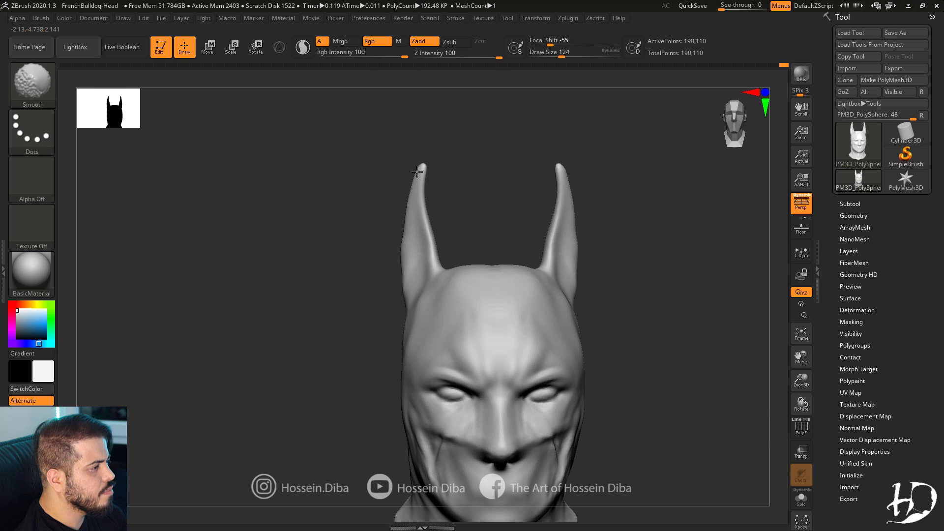
shift+drag(417, 171, 419, 168)
click(33, 82)
click(427, 183)
key(b)
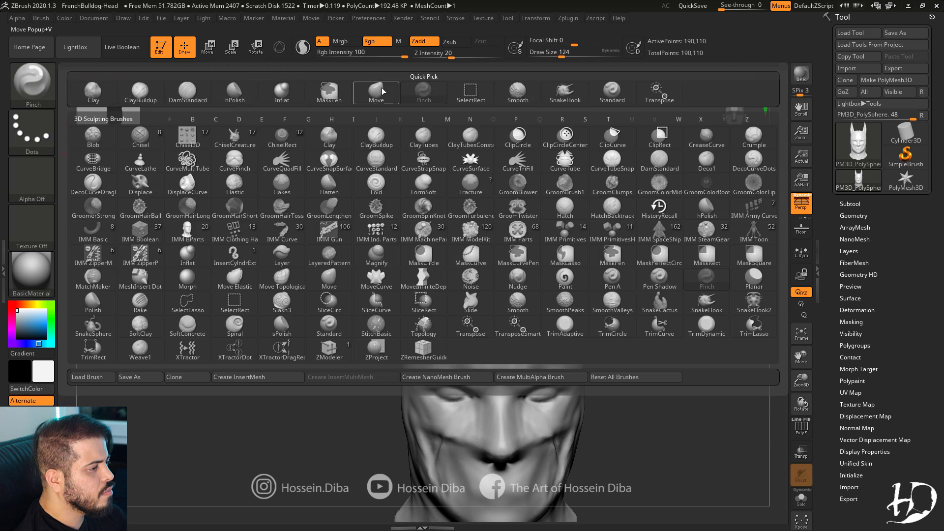
key(m)
key(v)
drag(431, 238, 437, 236)
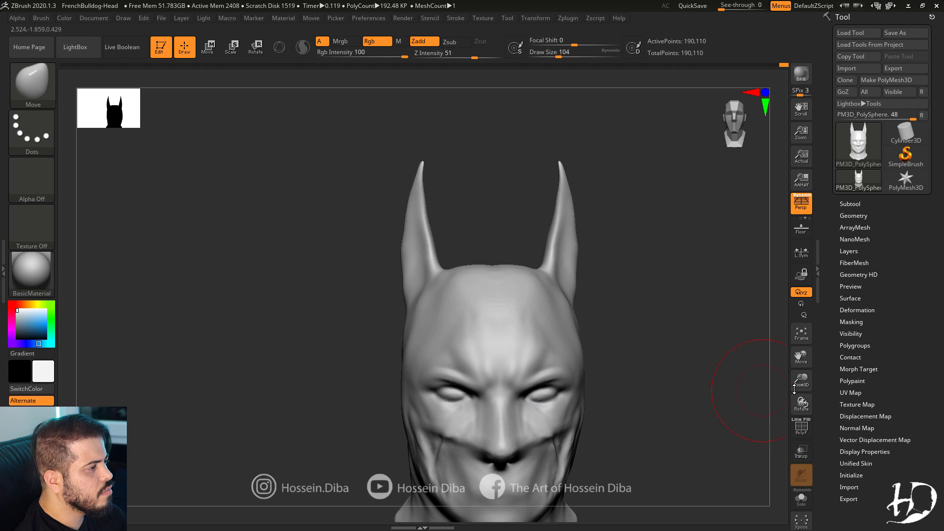
Carve the cowl's lower edge across the cheek to the nose with the DamStandard brush at draw size 104.
mouse_move(787, 392)
alt+mouse_down()
mouse_move(775, 331)
mouse_move(767, 443)
alt+mouse_up()
key(b)
key(d)
key(s)
drag(628, 356, 688, 365)
drag(336, 350, 428, 362)
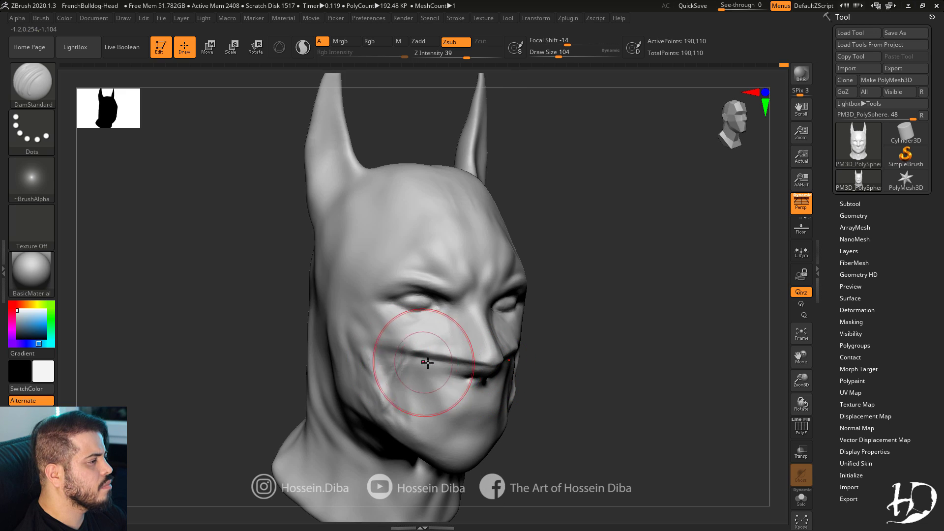
drag(334, 350, 445, 375)
drag(337, 352, 447, 364)
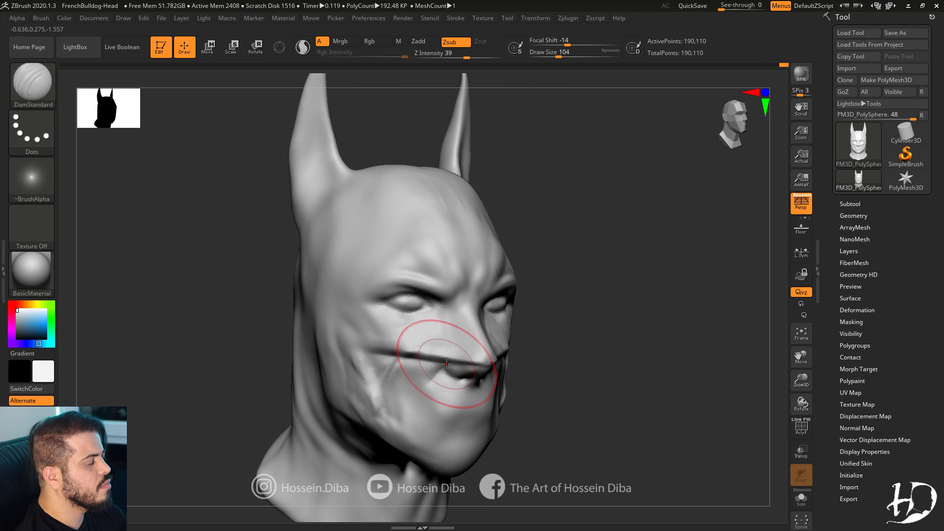
right_drag(433, 424, 476, 403)
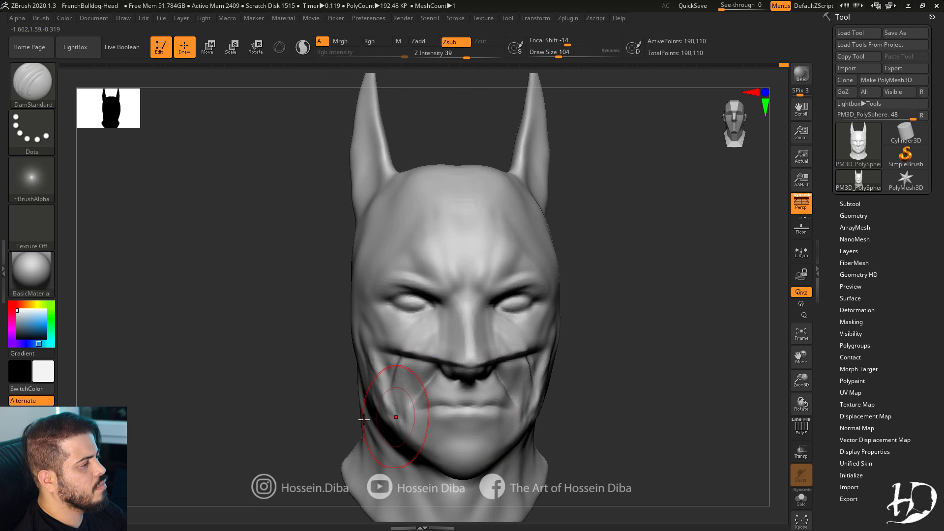
Smooth the vertical creases on the cheeks below the cowl's edge at draw size 56.
mouse_move(364, 419)
mouse_down()
mouse_move(452, 425)
mouse_move(465, 438)
mouse_up()
mouse_move(256, 399)
mouse_down()
mouse_move(699, 337)
mouse_move(213, 221)
mouse_up()
key(b)
key(s)
key(t)
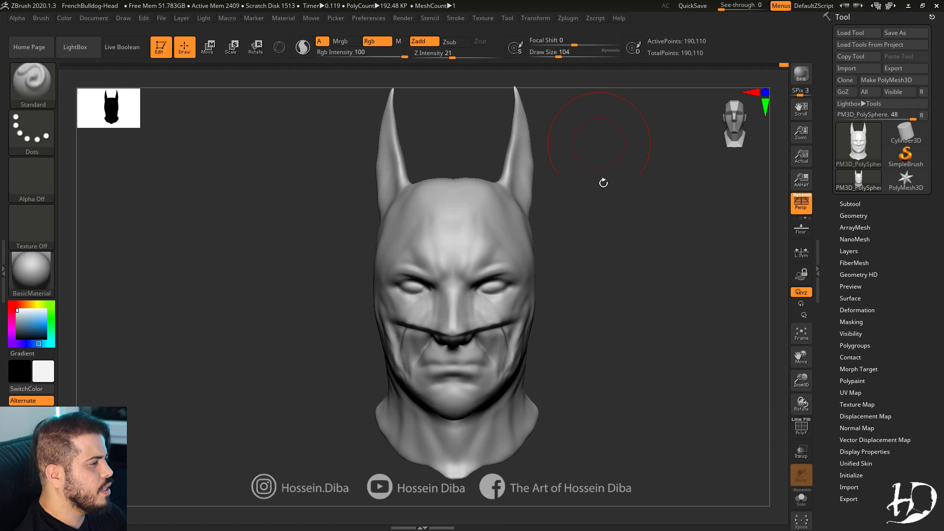
drag(796, 362, 803, 343)
key(bracketleft)
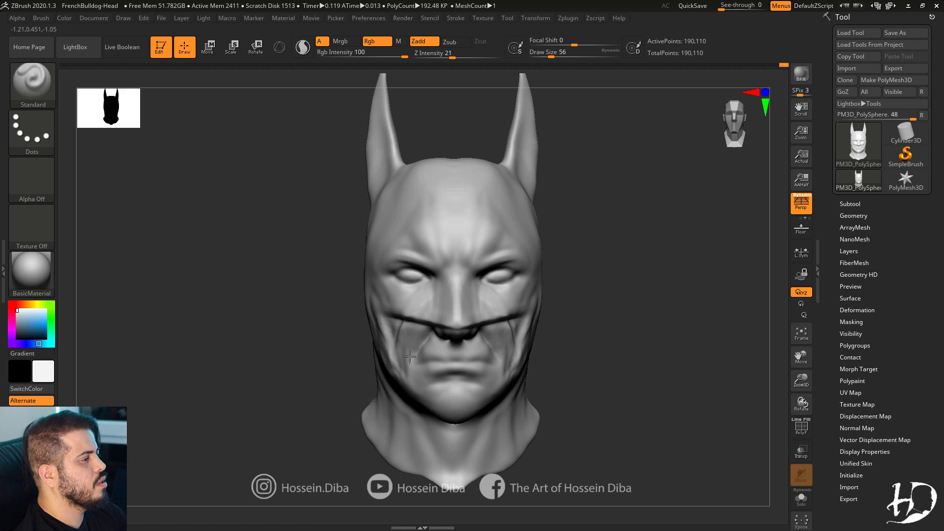
shift+drag(409, 356, 424, 345)
mouse_move(406, 352)
right_down()
mouse_move(485, 377)
mouse_move(413, 367)
right_up()
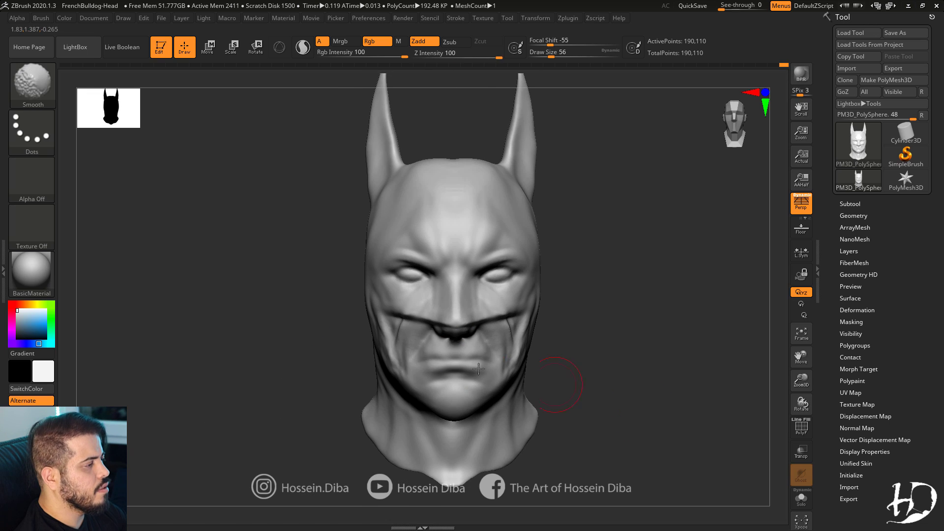
shift+drag(397, 340, 404, 320)
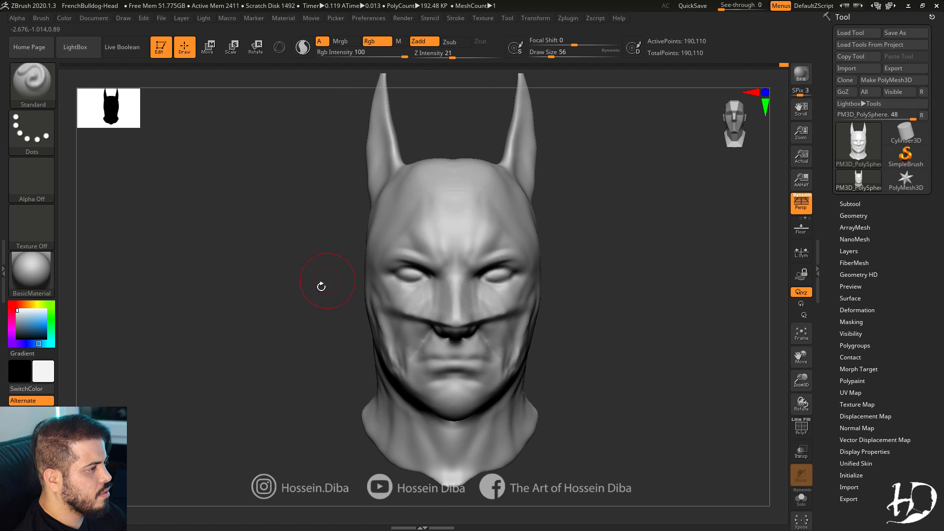
Carve frown wrinkles between the brows and sharpen the brow creases with the DamStandard brush at draw size 40.
drag(802, 387, 802, 403)
drag(655, 354, 673, 355)
key(bracketleft)
key(bracketleft)
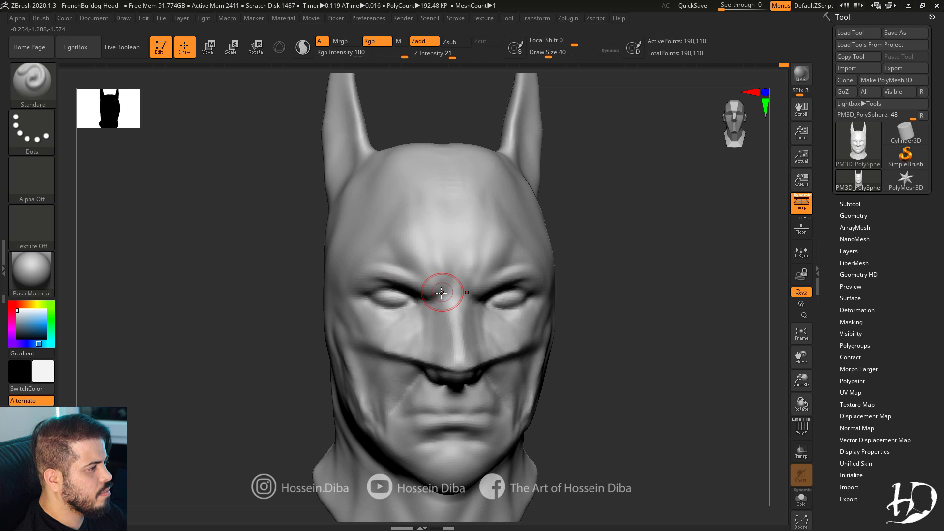
key(b)
key(d)
key(s)
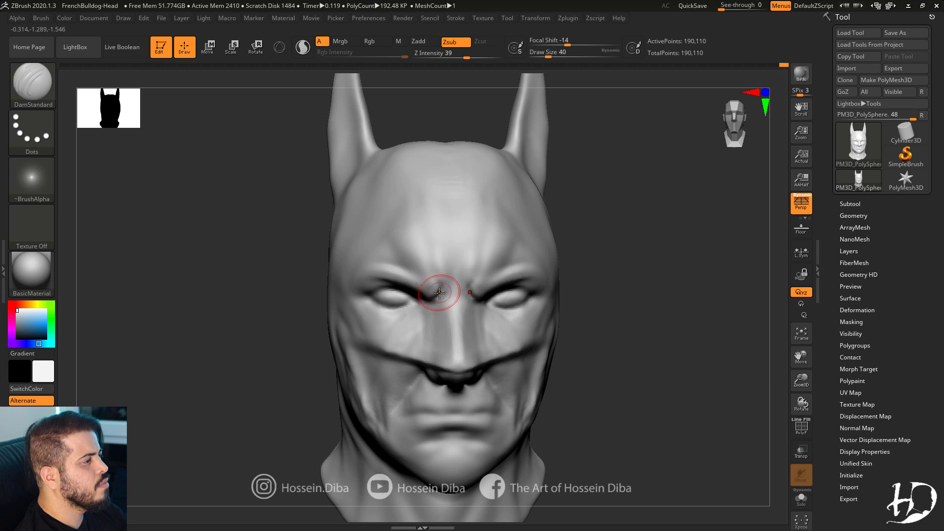
right_drag(434, 298, 422, 300)
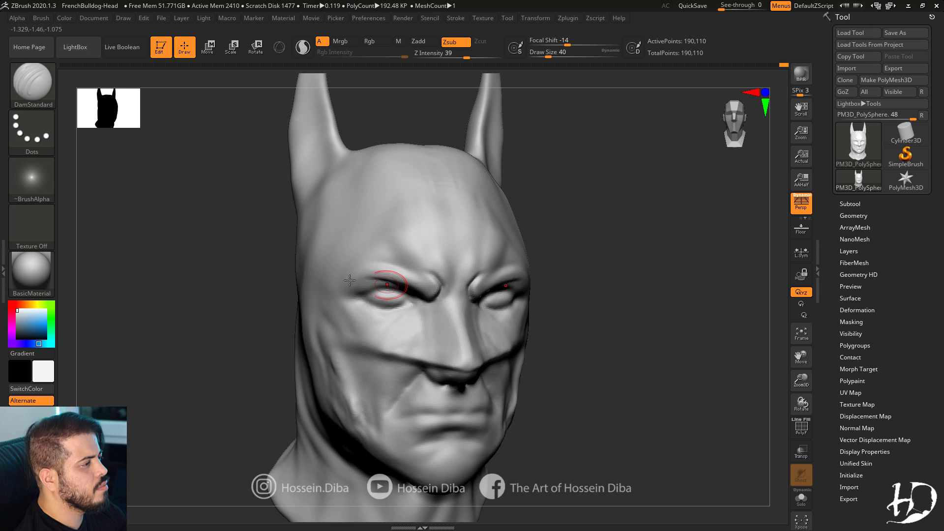
right_drag(350, 280, 434, 277)
right_drag(287, 261, 305, 263)
key(shift)
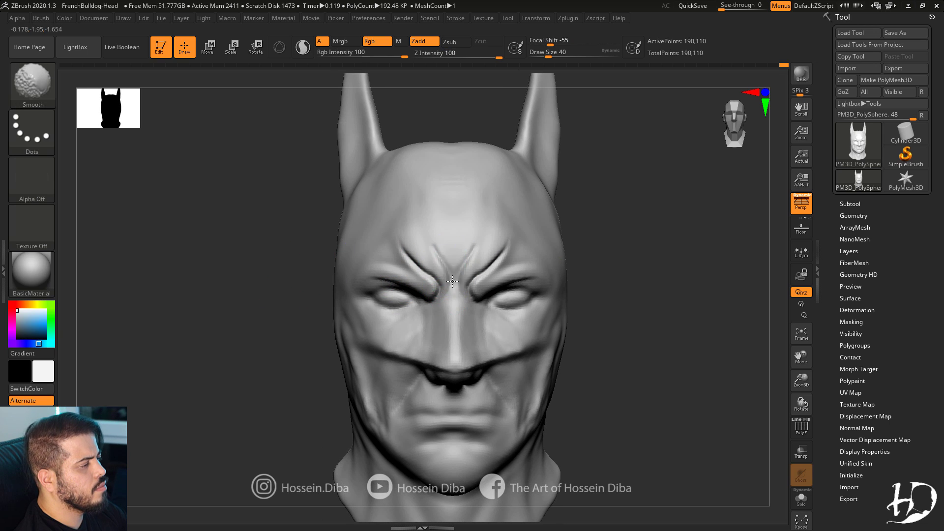
right_drag(401, 249, 418, 295)
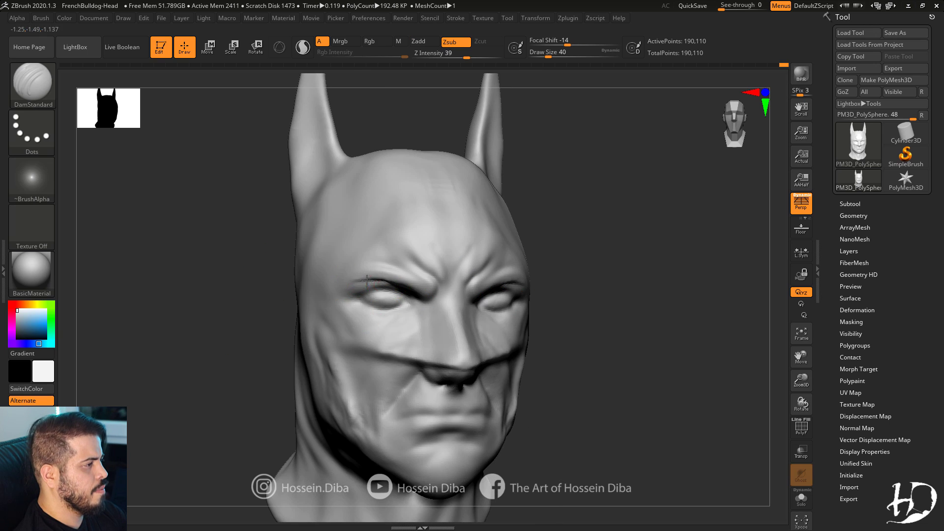
mouse_move(367, 280)
right_down()
mouse_move(409, 309)
mouse_move(348, 284)
mouse_move(214, 306)
right_up()
Refine the proportions of the skull, jaw and neck with the Move brush at draw size 96.
click(801, 334)
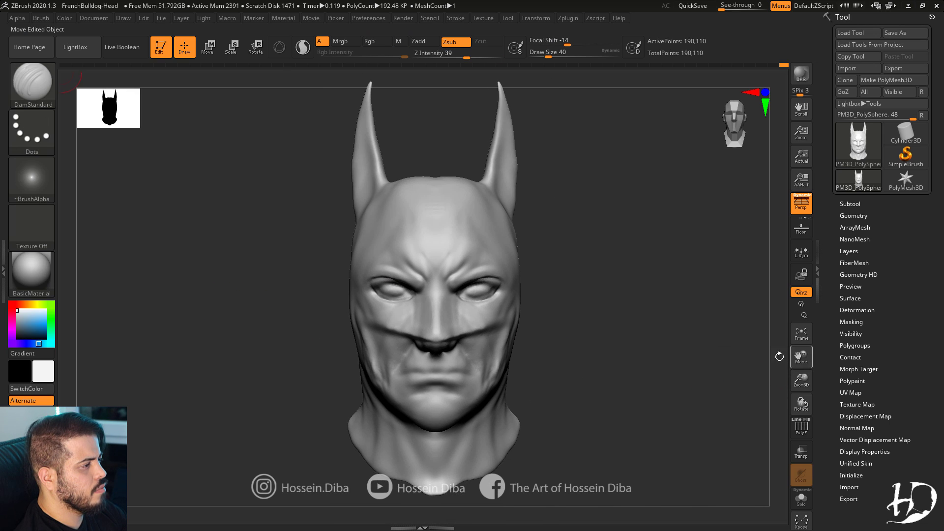
click(34, 86)
key(m)
key(v)
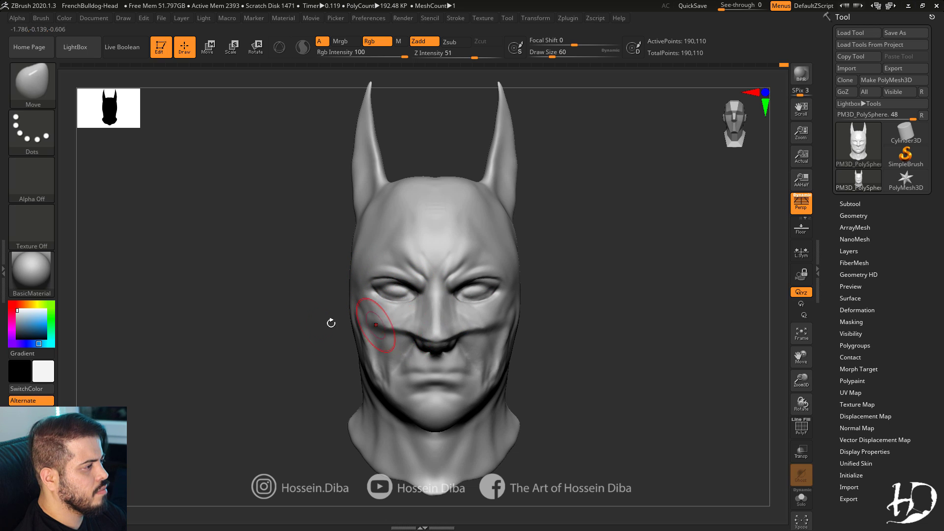
mouse_move(331, 323)
right_down()
mouse_move(541, 352)
mouse_move(369, 276)
right_up()
key(])
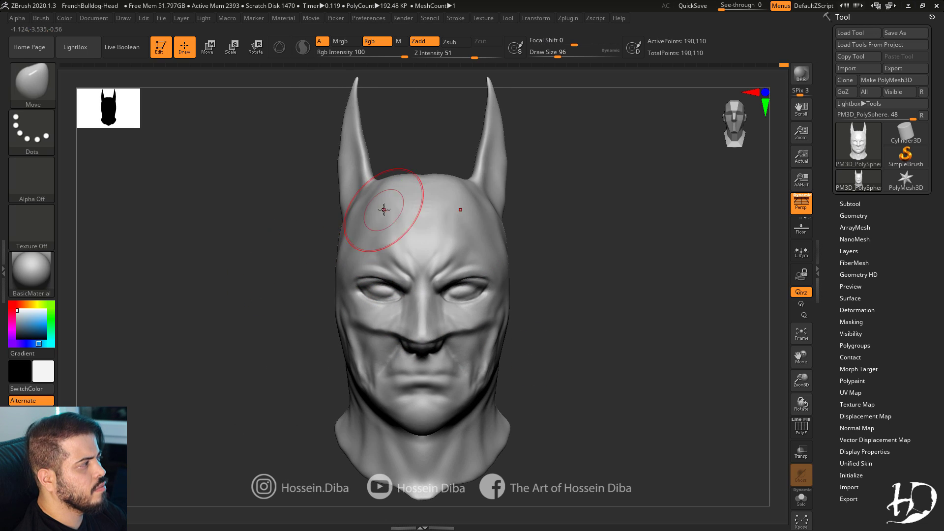
right_drag(384, 210, 413, 205)
mouse_move(353, 224)
shift+right_down()
mouse_move(274, 247)
mouse_move(290, 224)
shift+right_up()
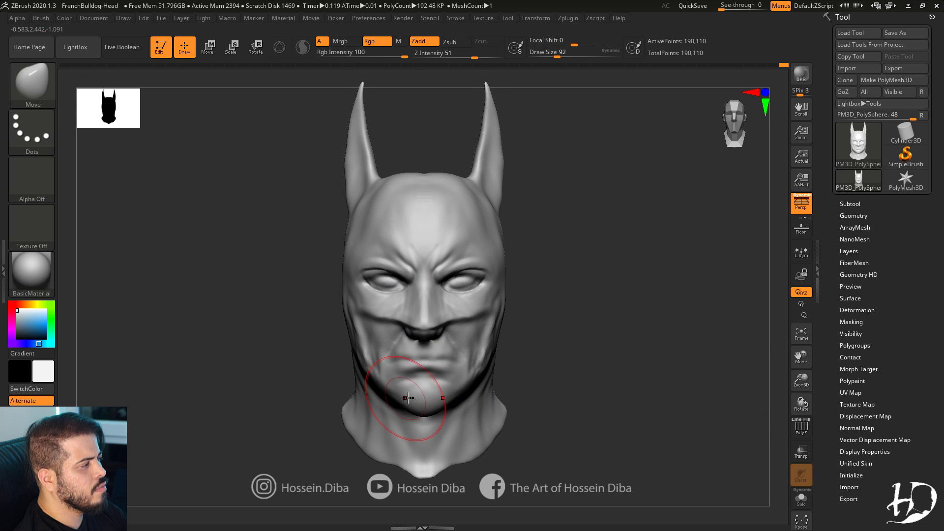
mouse_move(402, 377)
right_down()
mouse_move(276, 350)
mouse_move(305, 354)
mouse_move(363, 405)
mouse_move(411, 312)
mouse_move(728, 350)
right_up()
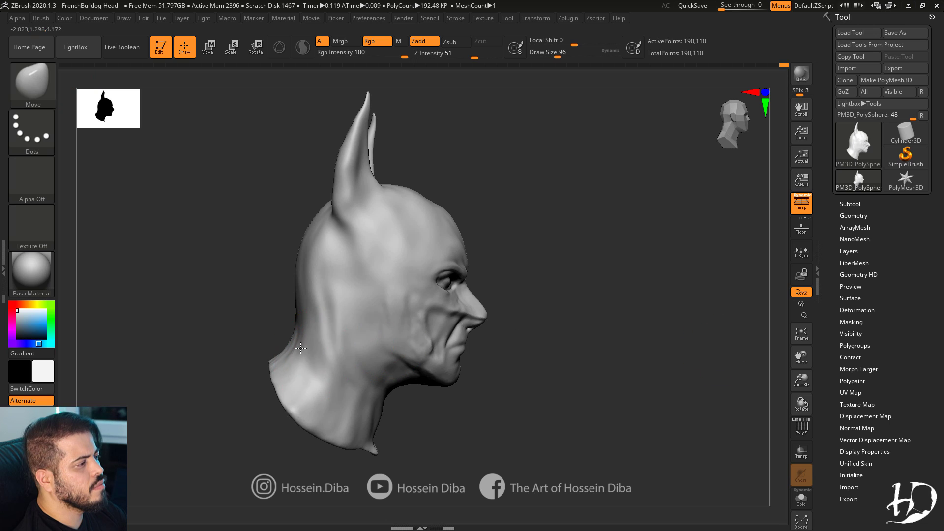
mouse_move(301, 348)
shift+right_down()
mouse_move(189, 337)
mouse_move(299, 317)
mouse_move(295, 337)
mouse_move(317, 369)
mouse_move(259, 384)
mouse_move(355, 432)
mouse_move(340, 452)
mouse_move(306, 418)
shift+right_up()
Thicken the ear tips with the Inflat brush at draw size 96.
alt+right_drag(687, 338, 768, 368)
key(b)
key(i)
key(n)
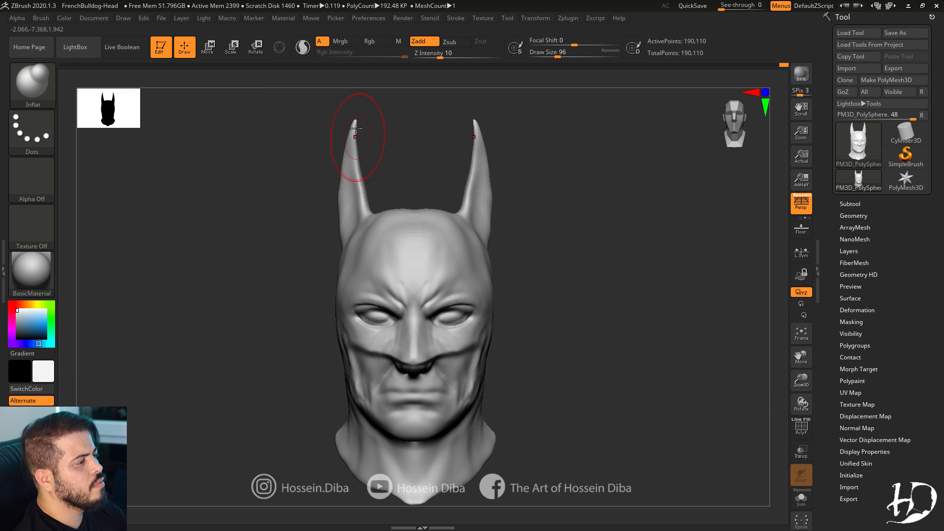
drag(356, 129, 355, 136)
mouse_move(320, 246)
ctrl+right_down()
mouse_move(319, 276)
mouse_move(329, 251)
ctrl+right_up()
Reshape the nose, the eyes and the cowl's edge with the Move brush at draw sizes from 37 to 45.
key(b)
key(s)
key(t)
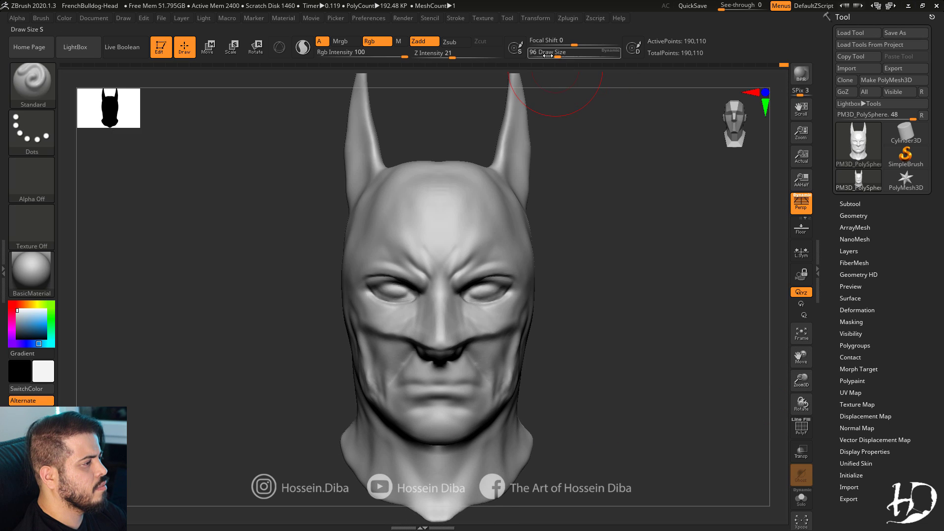
right_drag(275, 367, 311, 351)
click(366, 97)
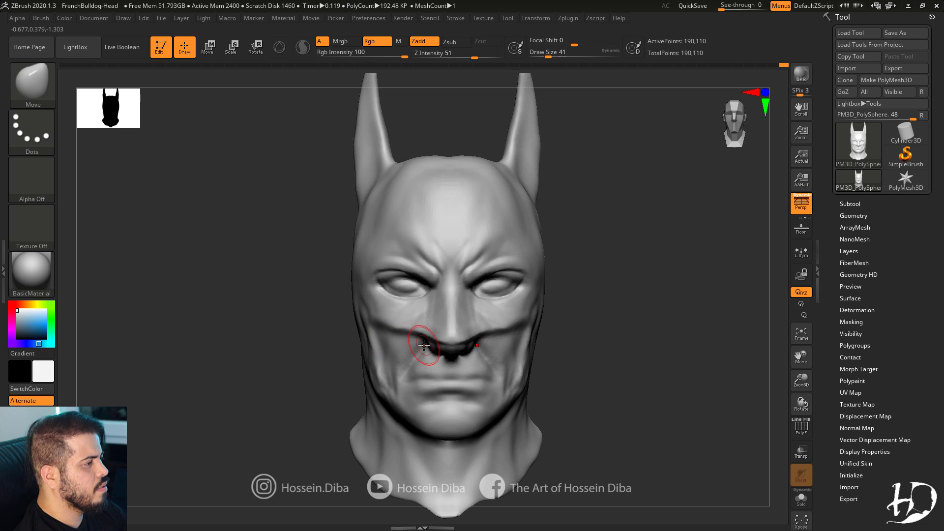
drag(327, 342, 521, 347)
drag(799, 380, 792, 433)
drag(516, 346, 472, 330)
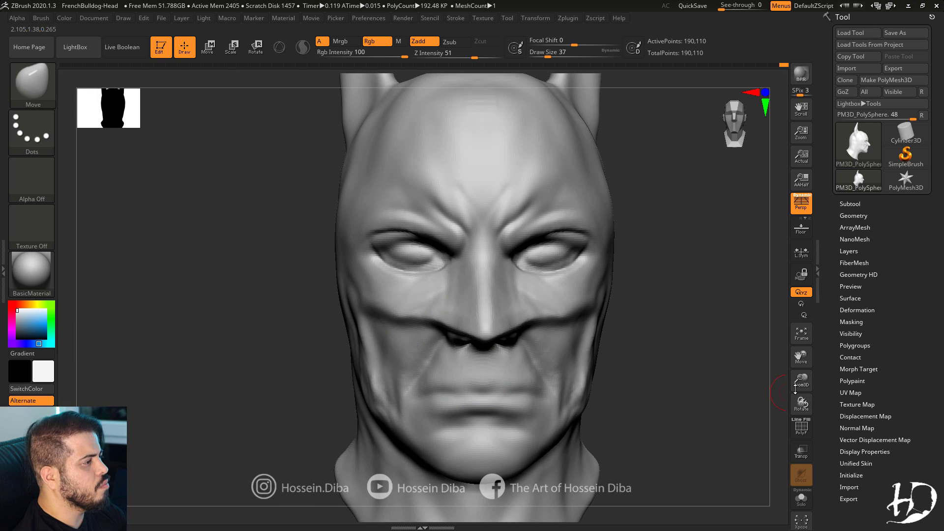
drag(795, 388, 794, 346)
drag(315, 325, 342, 319)
mouse_move(249, 306)
mouse_down()
mouse_move(332, 311)
mouse_move(339, 279)
mouse_up()
shift+drag(290, 300, 273, 301)
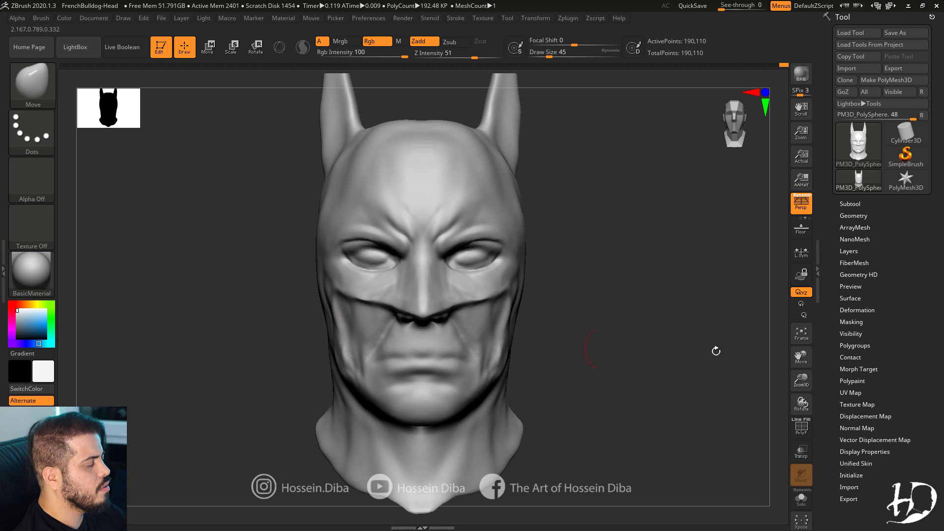
Shape the chin and its central cleft with the Standard brush at draw size 45.
drag(802, 356, 839, 357)
mouse_move(306, 374)
mouse_down()
mouse_move(463, 396)
mouse_move(518, 422)
mouse_move(315, 369)
mouse_up()
click(49, 92)
click(208, 348)
drag(197, 347, 231, 350)
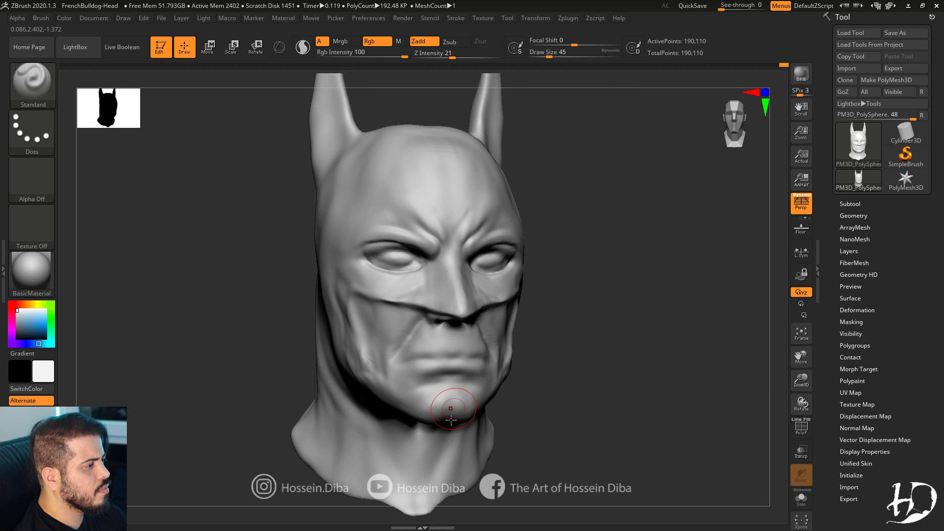
drag(236, 384, 280, 384)
drag(437, 396, 436, 399)
Carve the philtrum and define the upper lip with the Standard brush at draw size 29.
drag(276, 375, 234, 374)
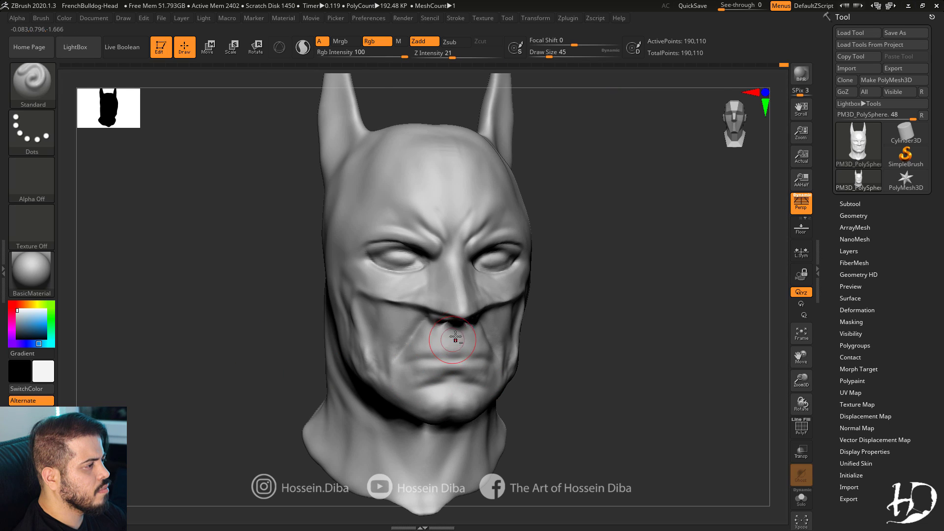
drag(548, 375, 509, 368)
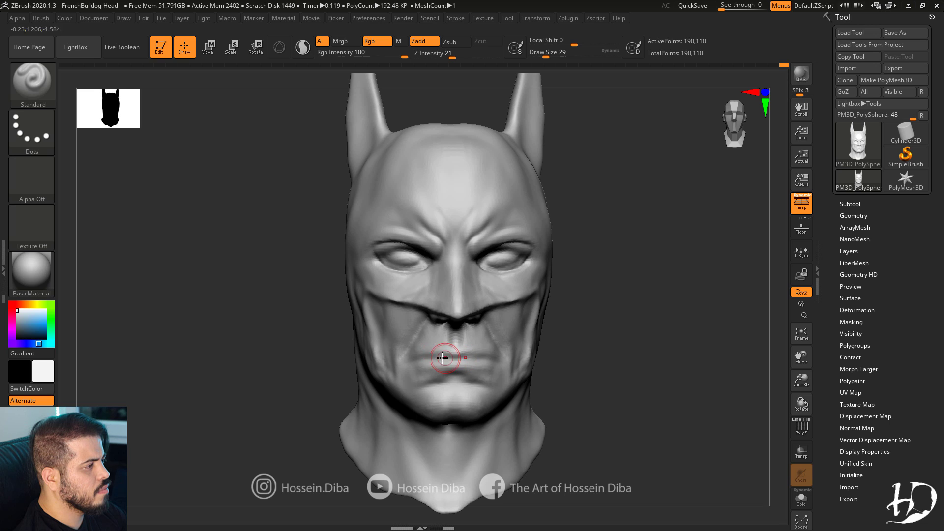
drag(305, 358, 396, 337)
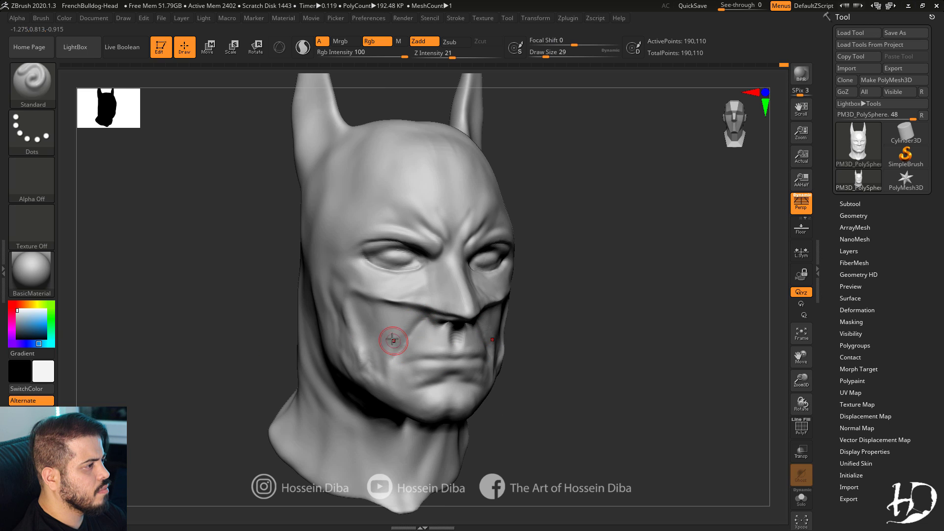
drag(246, 331, 396, 313)
drag(548, 327, 418, 334)
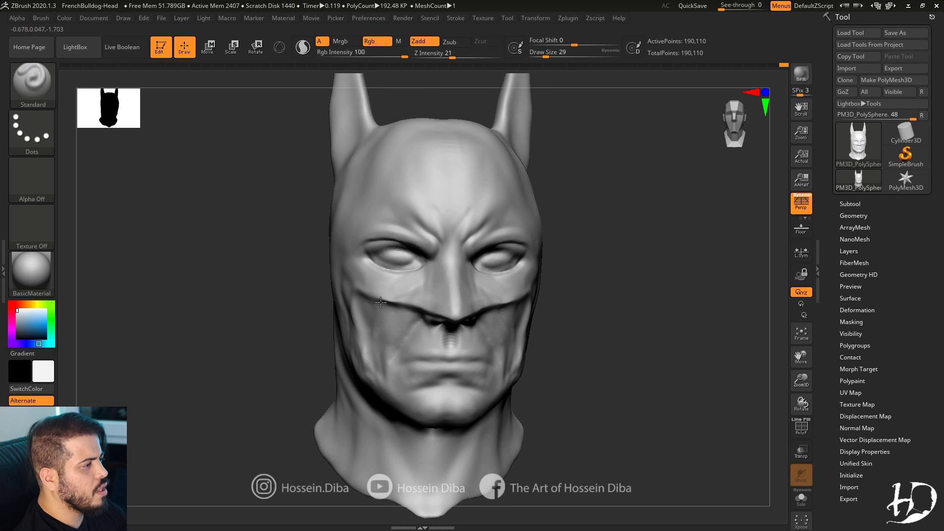
drag(228, 340, 372, 322)
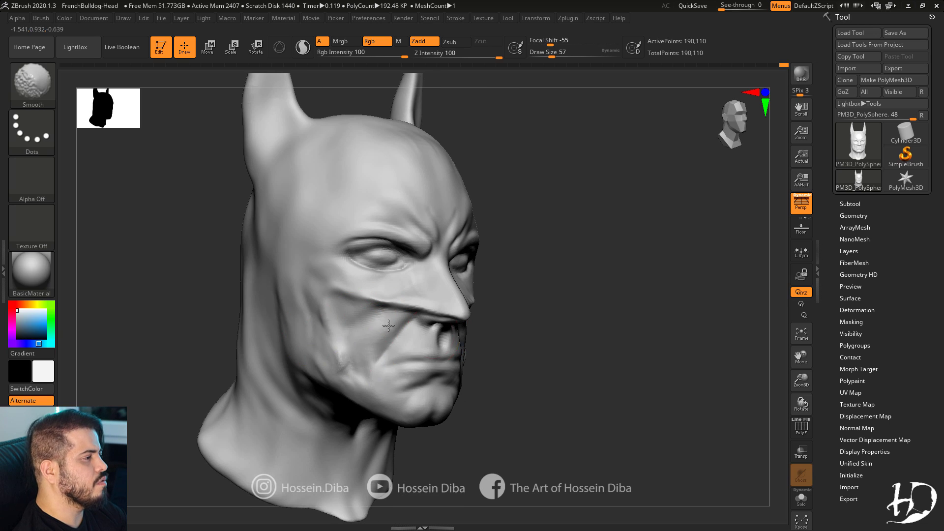
Smooth the cheek and jaw surfaces below the cowl's edge at draw size 57.
drag(521, 324, 354, 317)
drag(584, 321, 570, 319)
alt+drag(291, 367, 364, 374)
drag(438, 383, 385, 315)
drag(268, 340, 320, 334)
drag(560, 399, 496, 405)
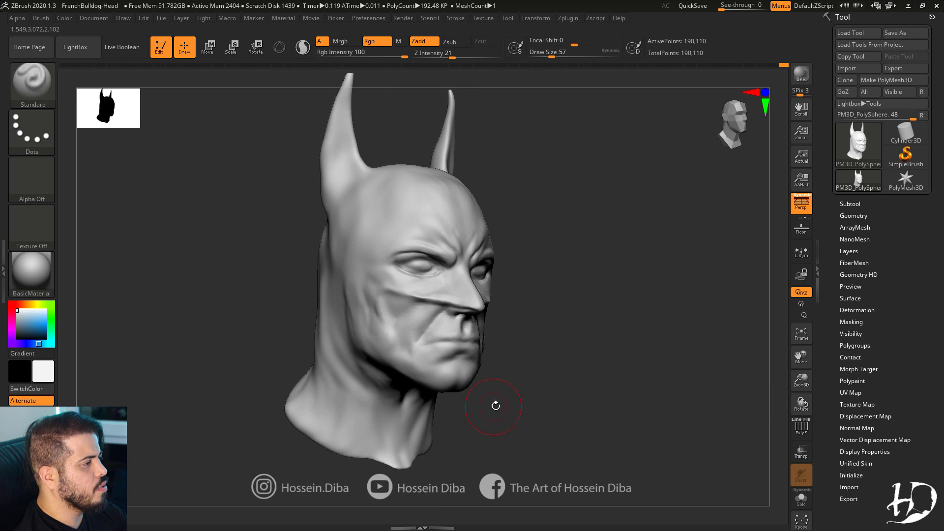
drag(262, 336, 285, 312)
drag(334, 378, 291, 388)
Widen the neck base into a flared collar and extend its front point with the Move brush at draw size 109.
shift+drag(290, 433, 263, 423)
drag(337, 411, 295, 418)
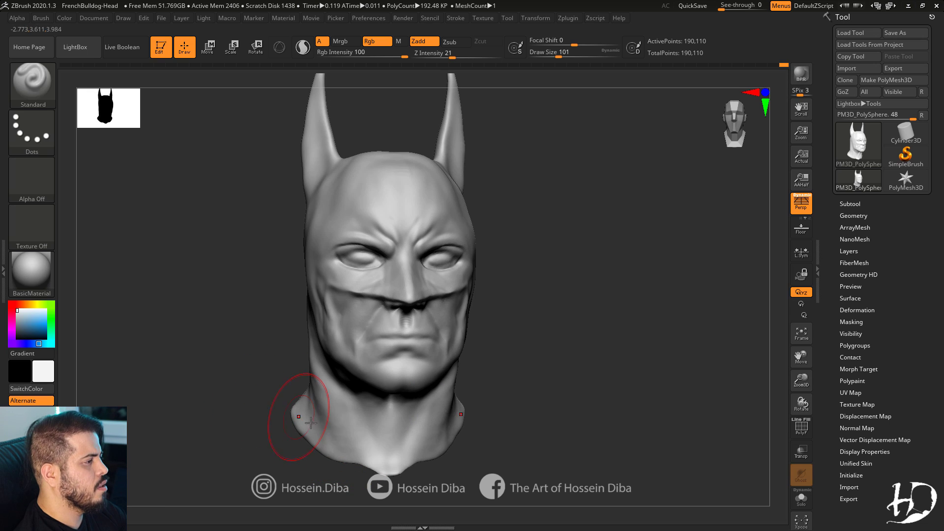
drag(802, 357, 816, 367)
key(b)
key(m)
key(v)
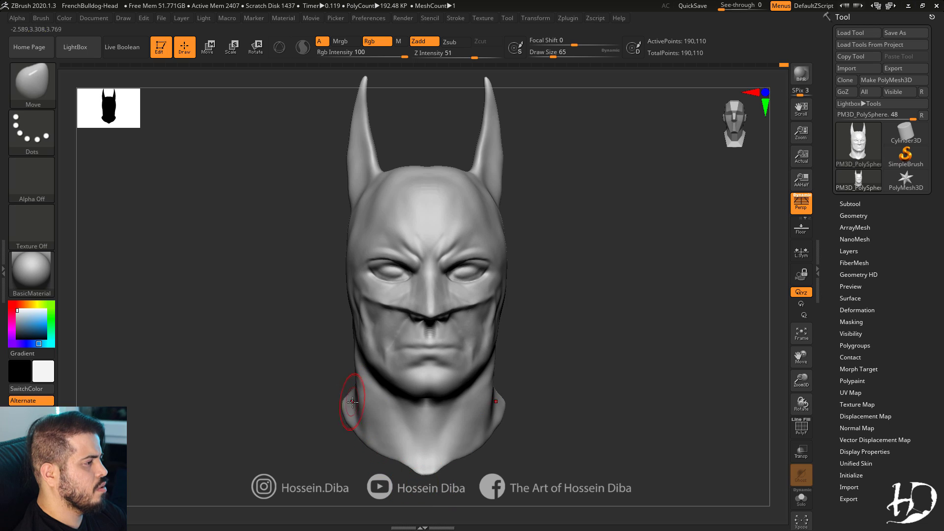
key(bracketright)
key(bracketright)
drag(353, 402, 342, 394)
right_drag(310, 394, 350, 388)
drag(350, 388, 345, 401)
right_drag(364, 410, 322, 411)
drag(327, 410, 319, 406)
drag(337, 437, 342, 432)
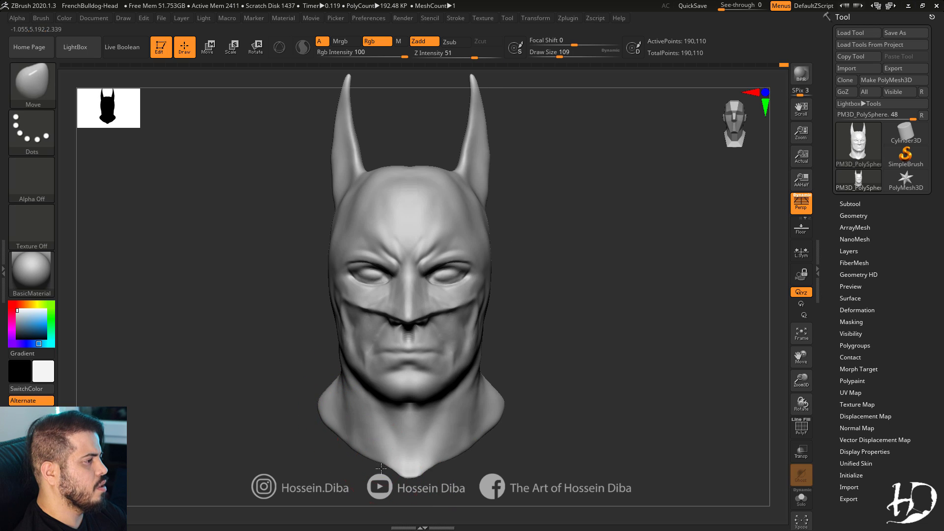
drag(381, 469, 384, 478)
Adjust the nose and the inner base of the ears with the Move brush at draw size 41.
mouse_move(408, 445)
alt+right_down()
mouse_move(426, 455)
mouse_move(429, 344)
mouse_move(479, 385)
mouse_move(416, 389)
alt+right_up()
key(bracketleft)
right_drag(208, 346, 245, 344)
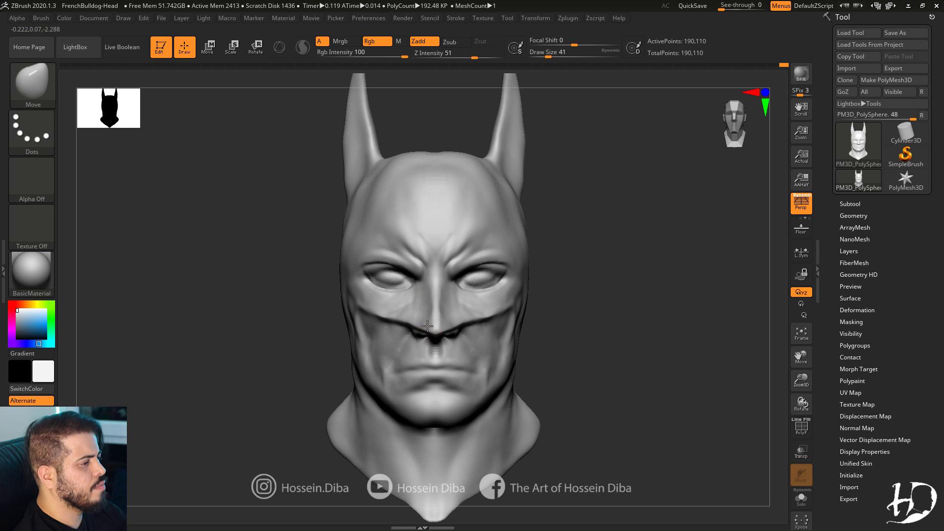
right_drag(413, 270, 395, 207)
drag(368, 172, 379, 169)
Correct the profile of the neck base and the back of the head with the Move brush at draw size 121.
right_drag(627, 314, 605, 297)
key(bracketright)
key(bracketright)
key(bracketright)
key(bracketright)
key(bracketleft)
key(bracketleft)
key(bracketleft)
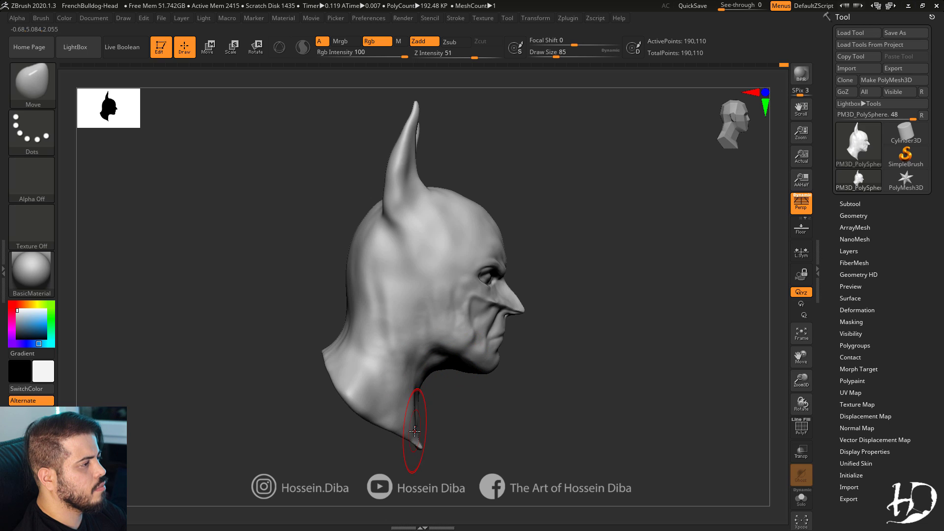
key(bracketright)
key(bracketright)
key(bracketright)
key(bracketright)
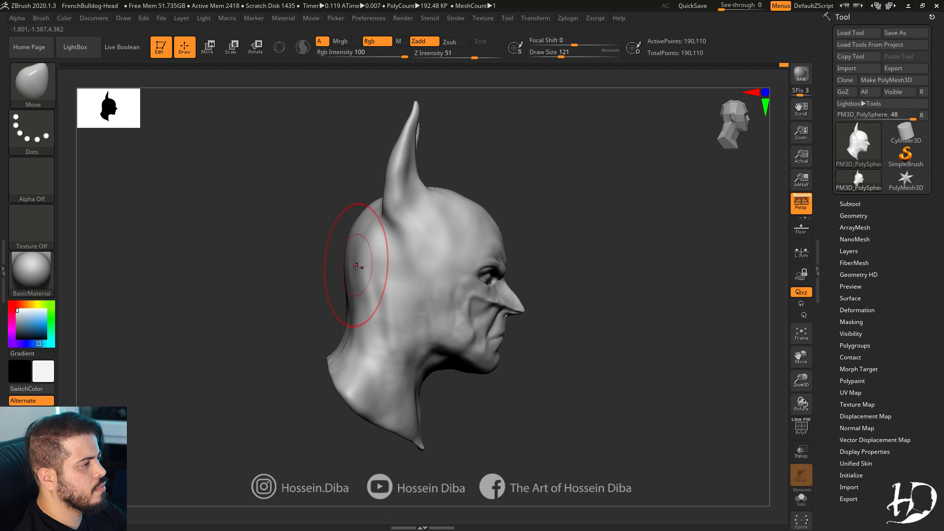
shift+right_drag(354, 268, 376, 270)
drag(375, 270, 381, 269)
Build up the sides of the neck with the ClayBuildup brush at draw size 93.
right_drag(544, 337, 487, 331)
key(b)
key(c)
key(b)
mouse_move(419, 250)
mouse_down()
mouse_move(413, 325)
mouse_move(397, 274)
mouse_up()
mouse_move(389, 340)
right_down()
mouse_move(249, 339)
mouse_move(295, 364)
right_up()
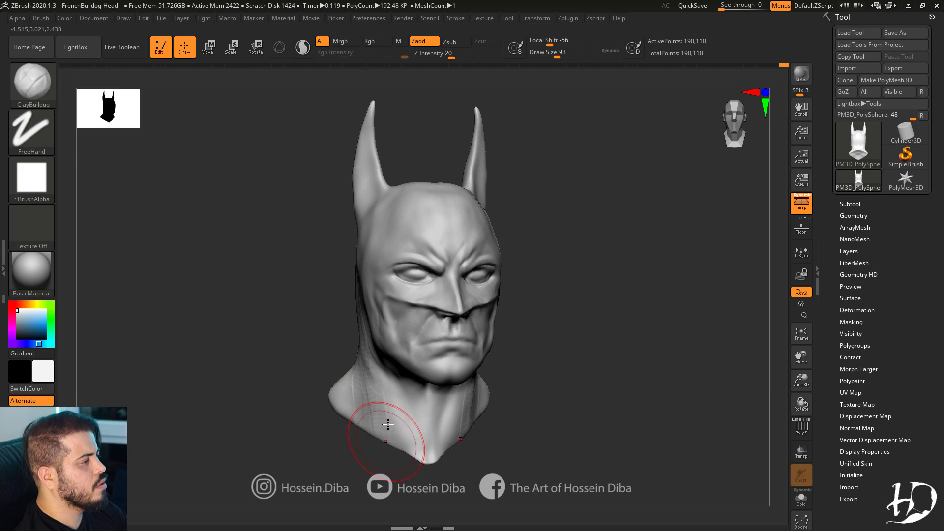
Smooth the clay strokes on the temples, the sides of the head and the sides of the neck.
shift+right_drag(386, 427, 294, 387)
shift+drag(418, 224, 396, 234)
right_drag(364, 217, 394, 215)
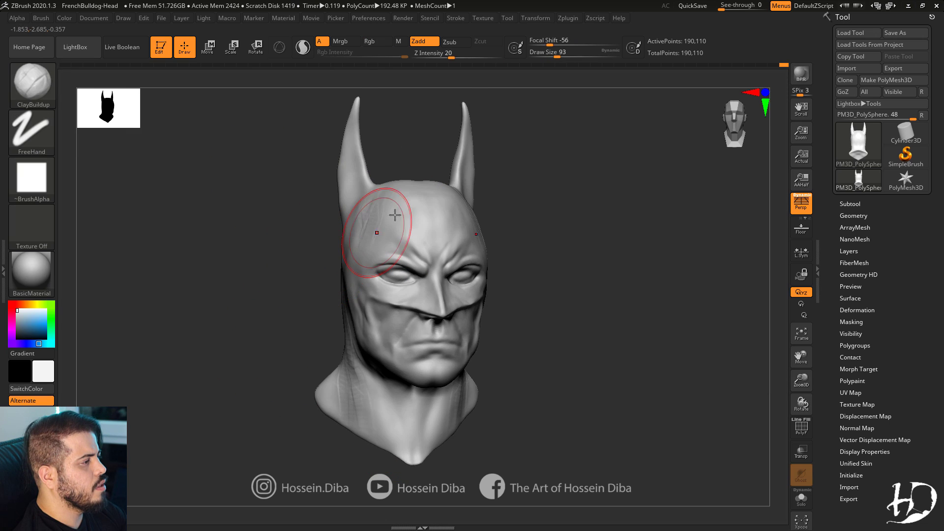
shift+drag(394, 215, 374, 236)
right_drag(330, 236, 365, 234)
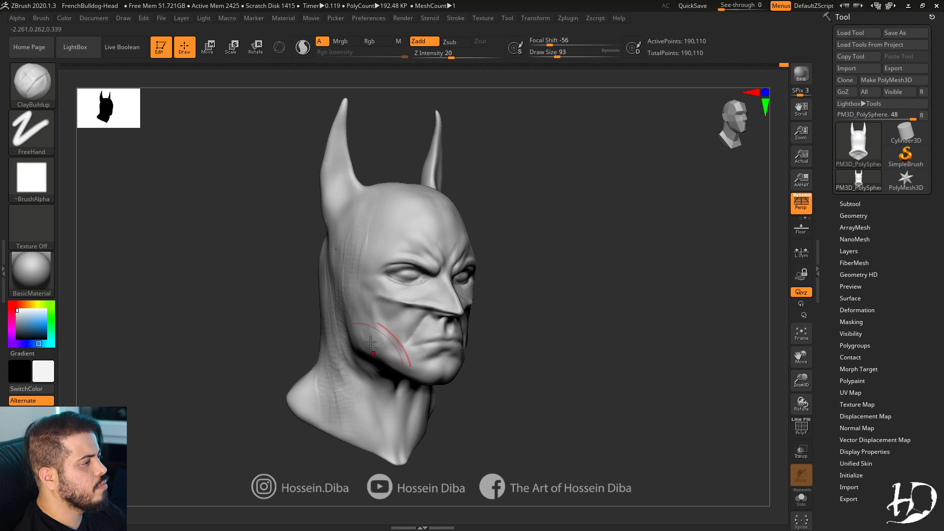
right_drag(274, 342, 280, 324)
shift+drag(344, 382, 352, 319)
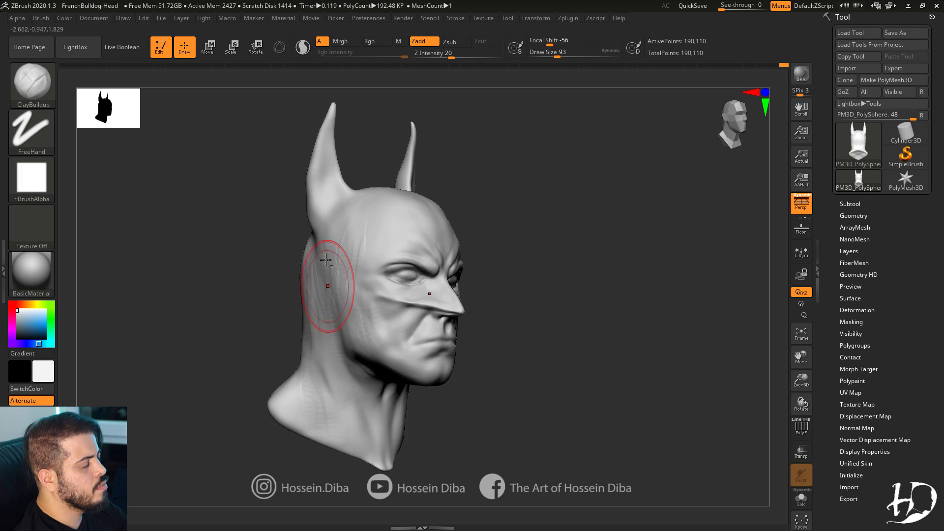
right_drag(327, 284, 317, 301)
shift+drag(325, 290, 312, 300)
mouse_move(331, 359)
right_down()
mouse_move(264, 378)
mouse_move(225, 371)
mouse_move(323, 386)
right_up()
right_drag(323, 385, 389, 368)
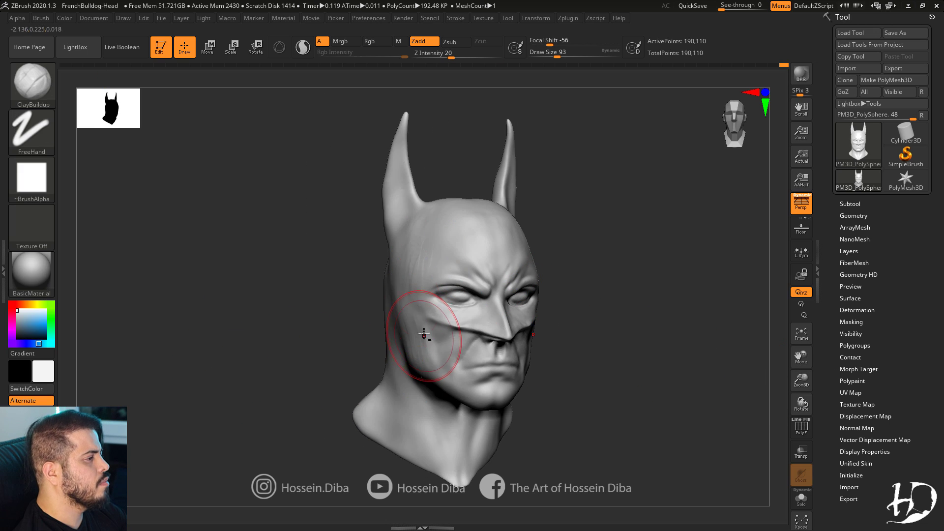
Refine the sides of the nose and the upper cheeks of the mask with the Standard brush at draw size 41.
shift+right_drag(427, 337, 352, 301)
drag(801, 381, 801, 418)
key(b)
click(518, 92)
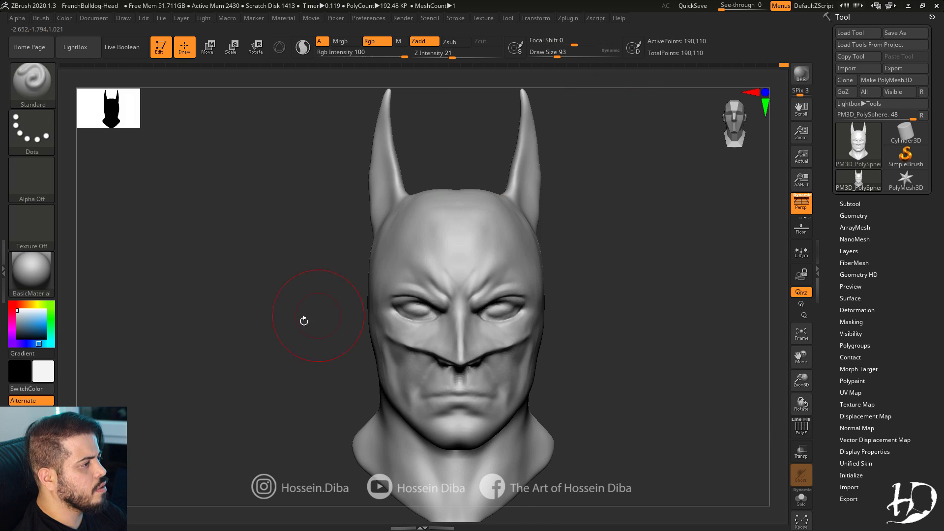
right_drag(281, 331, 322, 340)
shift+right_drag(433, 340, 452, 344)
drag(802, 381, 802, 393)
key(bracketleft)
key(bracketleft)
key(bracketleft)
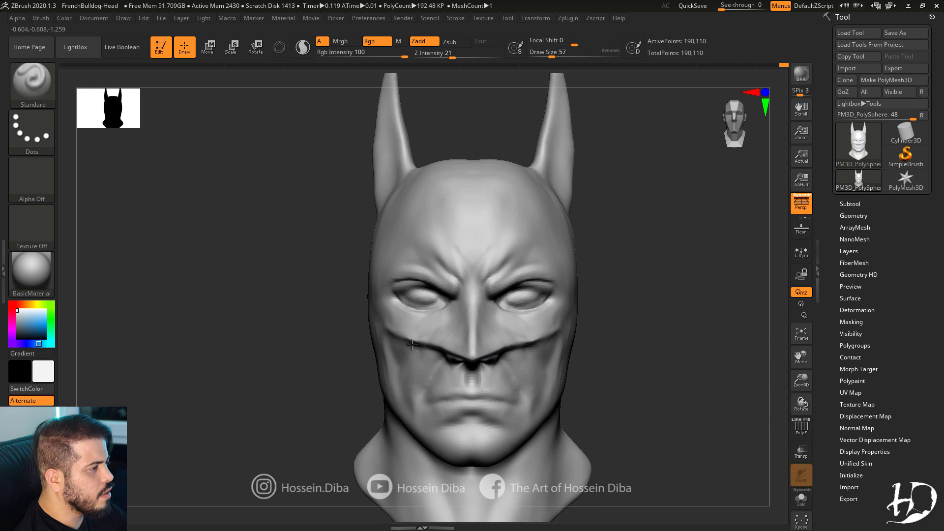
right_drag(441, 327, 450, 324)
right_drag(337, 314, 301, 313)
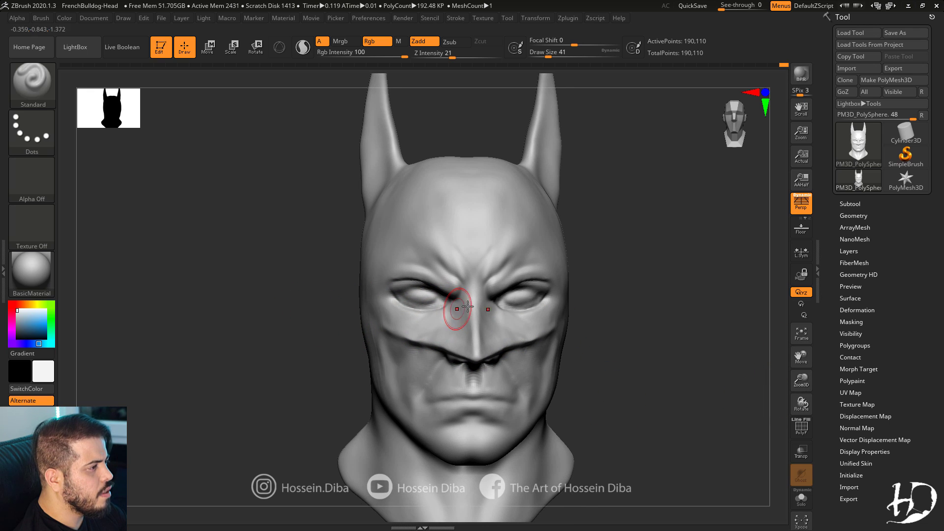
mouse_move(469, 298)
right_down()
mouse_move(552, 321)
mouse_move(463, 306)
right_up()
right_drag(418, 274, 474, 311)
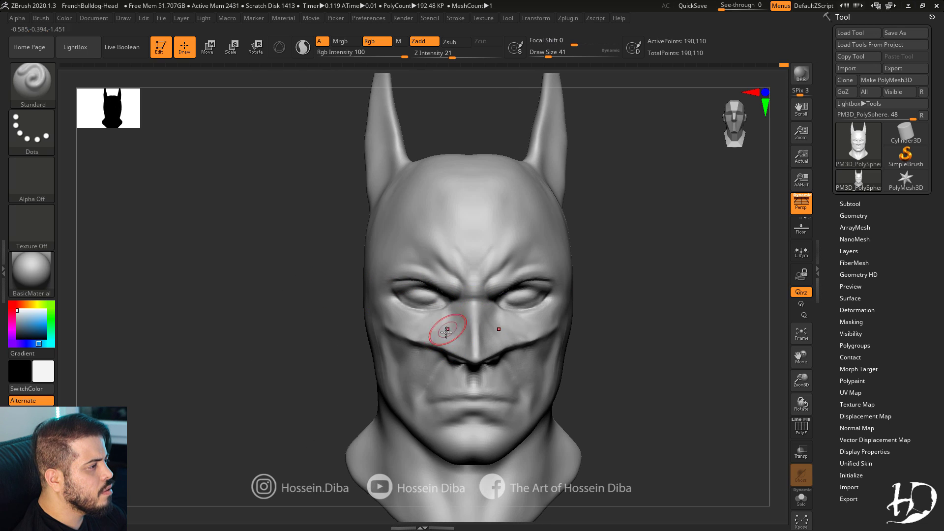
mouse_move(375, 344)
right_down()
mouse_move(413, 354)
mouse_move(370, 348)
right_up()
Adjust the outer brows above the eyes with the Move brush at draw size 53.
drag(801, 358, 758, 318)
right_drag(252, 360, 229, 322)
key(b)
key(m)
key(v)
mouse_move(396, 326)
right_down()
mouse_move(363, 338)
mouse_move(562, 368)
mouse_move(402, 268)
right_up()
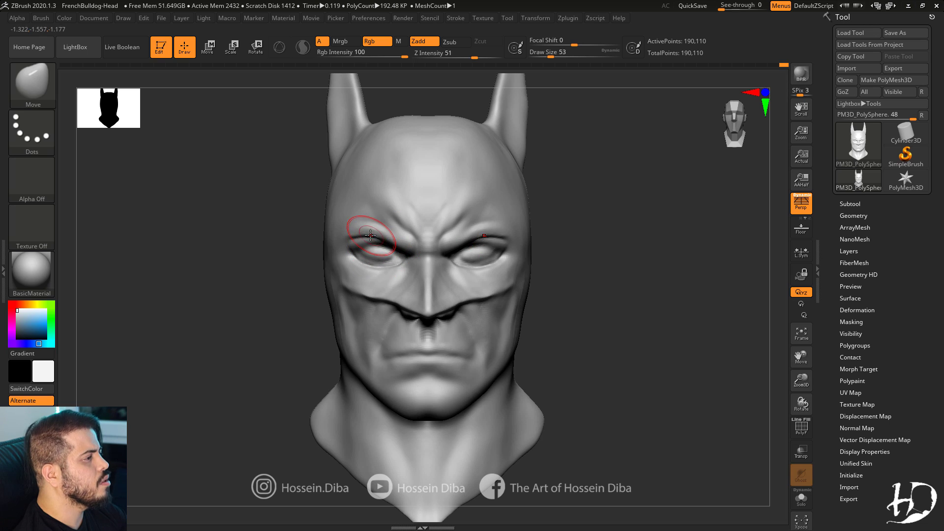
drag(371, 235, 377, 235)
Pull in the side contours of the face with the Move brush, reducing the draw size from 149 to 57.
ctrl+right_drag(377, 281, 396, 340)
key(])
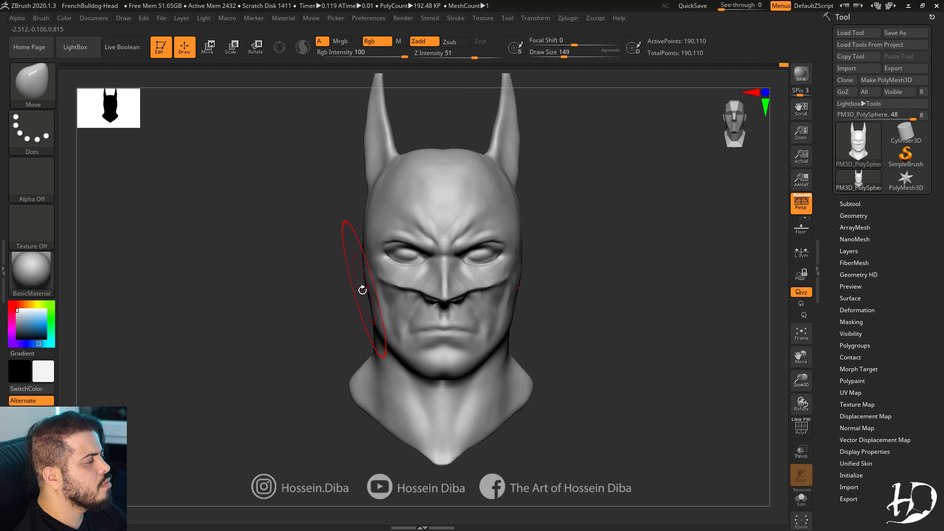
key([)
right_drag(345, 276, 370, 276)
drag(371, 276, 374, 275)
right_drag(374, 275, 344, 274)
drag(369, 261, 372, 260)
mouse_move(361, 275)
right_down()
mouse_move(538, 302)
mouse_move(375, 261)
right_up()
drag(369, 274, 372, 275)
right_drag(354, 283, 371, 317)
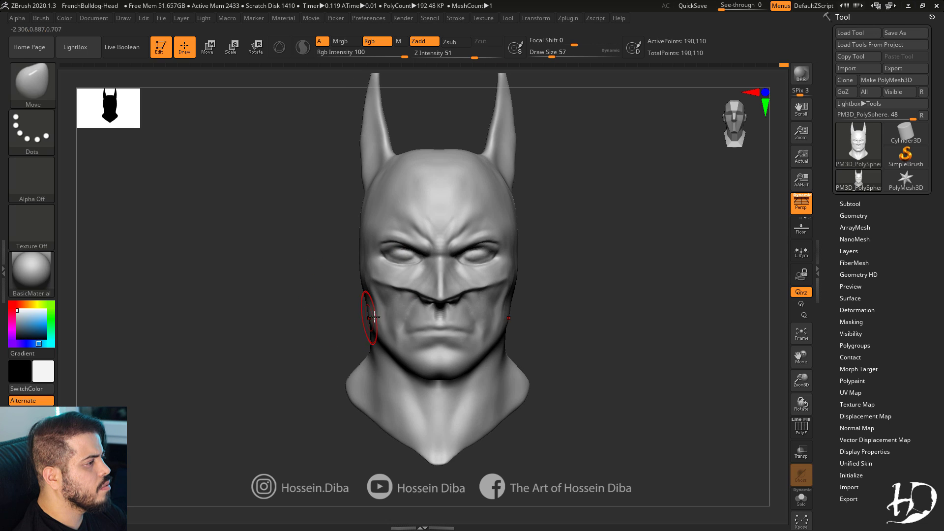
Smooth the top of the forehead and the ears with the Smooth brush, using draw size 105 on the ears.
alt+right_drag(781, 369, 767, 389)
mouse_move(314, 295)
right_down()
mouse_move(362, 302)
mouse_move(283, 278)
right_up()
right_drag(357, 256, 319, 240)
shift+drag(424, 169, 419, 190)
drag(246, 249, 274, 255)
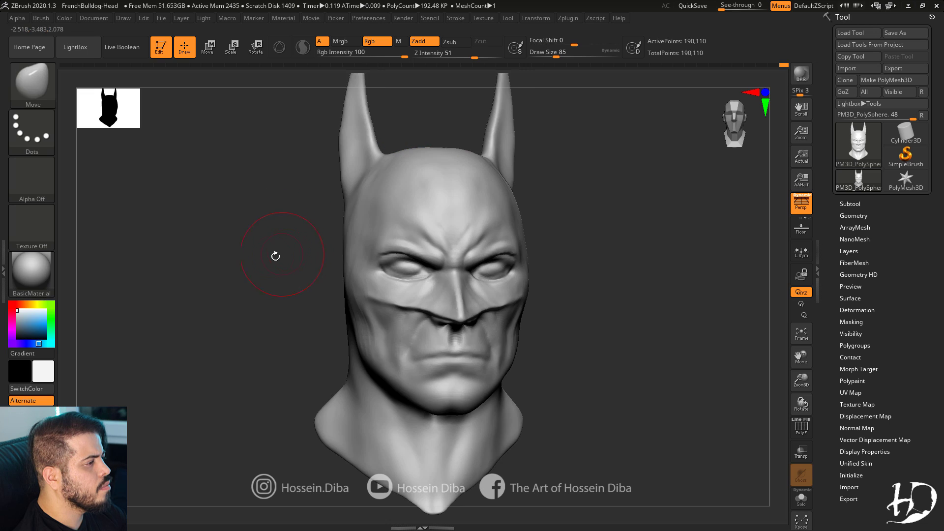
mouse_move(753, 345)
mouse_down()
mouse_move(709, 331)
mouse_move(688, 295)
mouse_up()
shift+drag(387, 152, 387, 114)
drag(314, 257, 308, 251)
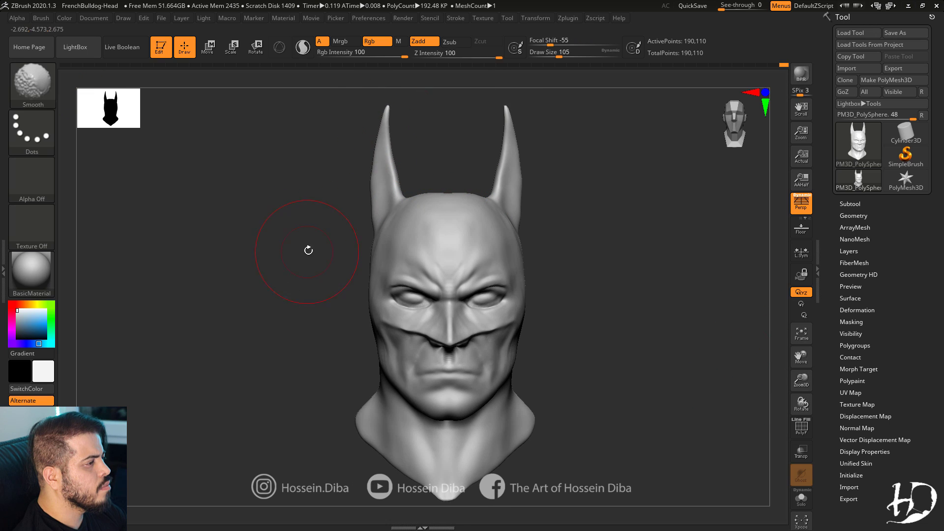
Build up the outer brows and temples with the Standard brush at draw size 53 and smooth the transitions.
key(b)
key(s)
key(t)
drag(726, 327, 630, 282)
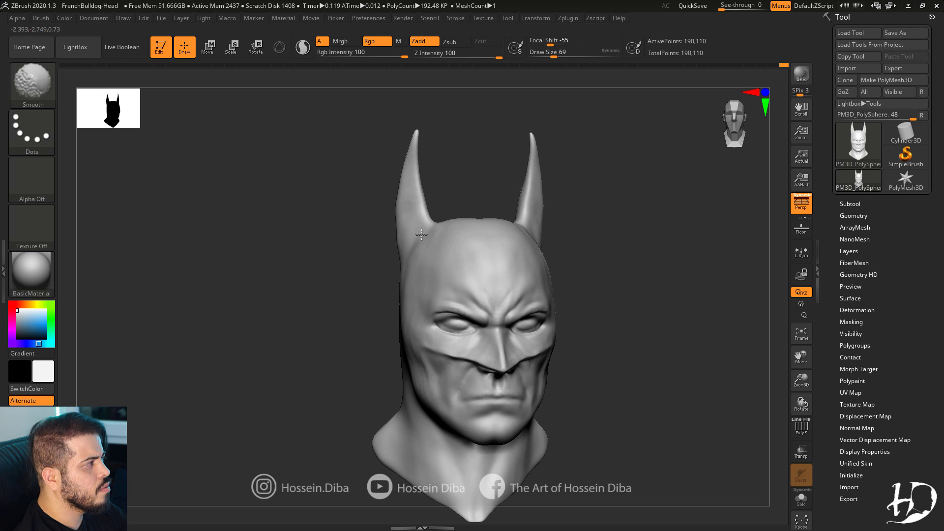
shift+drag(391, 301, 381, 285)
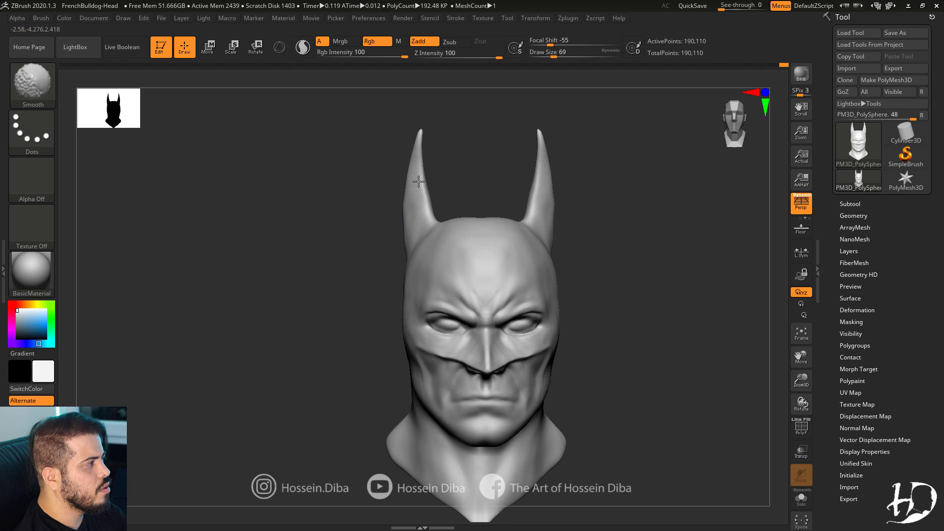
alt+drag(755, 300, 779, 325)
drag(359, 265, 349, 261)
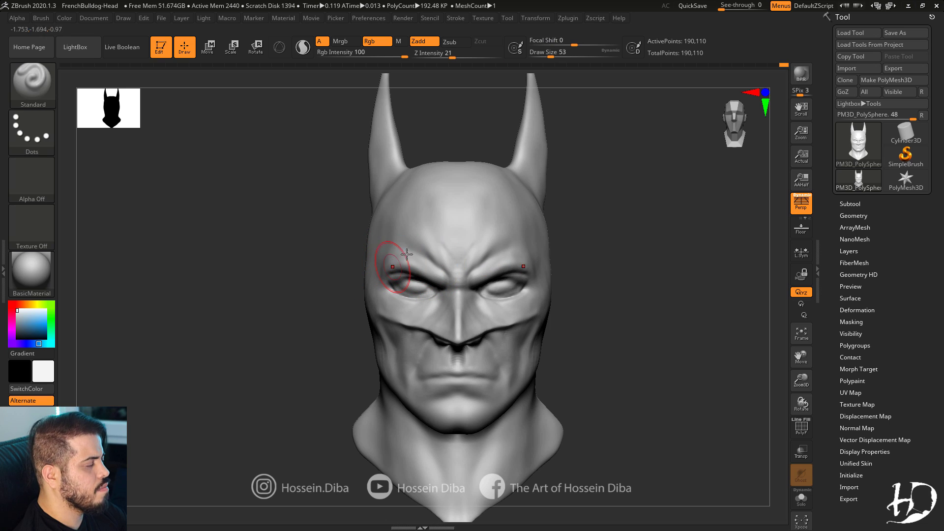
drag(404, 206, 409, 237)
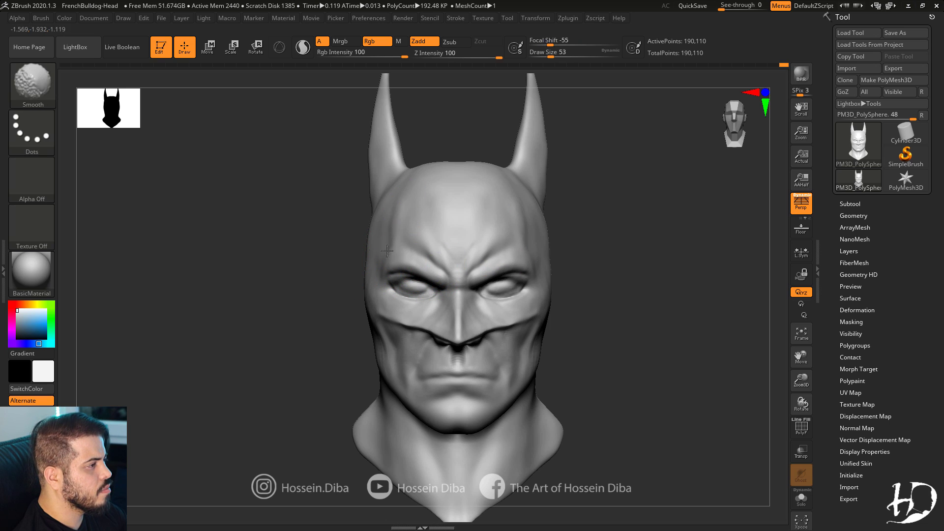
drag(284, 270, 290, 270)
Reshape the top of the head at draw size 153 and the ear bases at draw size 81 with the Move brush.
drag(801, 379, 801, 389)
key(b)
key(m)
key(v)
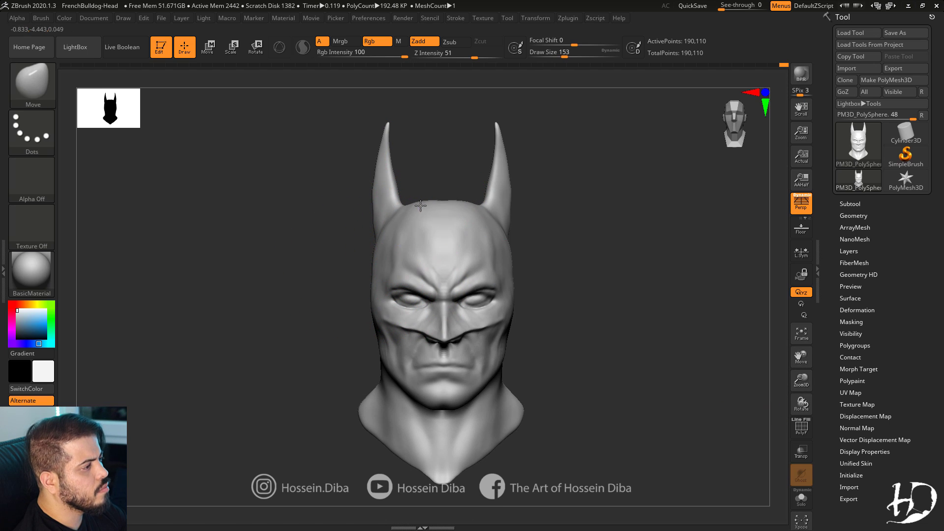
drag(420, 206, 422, 201)
key(bracketleft)
key(bracketleft)
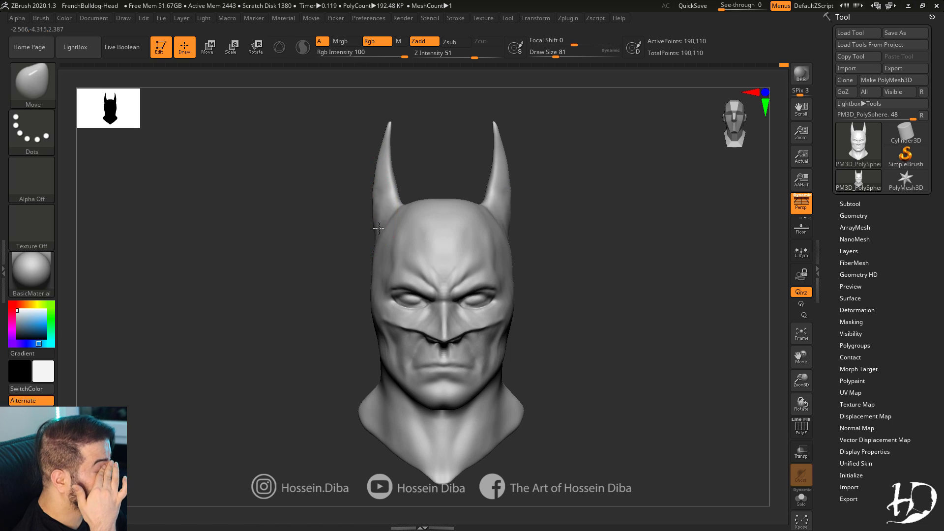
drag(379, 228, 384, 225)
key(bracketleft)
Correct the neck base and the front profile of the face and forehead with the Move brush.
drag(802, 364, 802, 316)
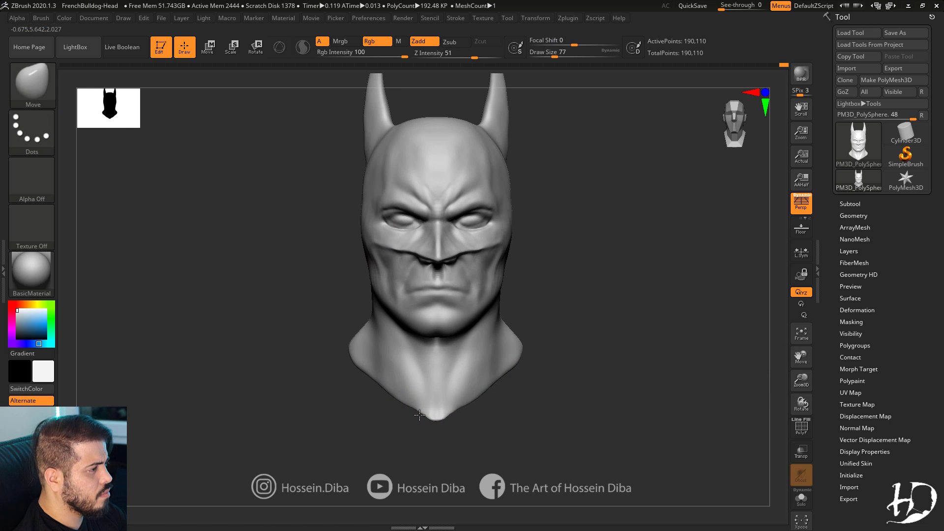
key(bracketright)
key(bracketright)
mouse_move(346, 366)
mouse_down()
mouse_move(375, 392)
mouse_move(413, 378)
mouse_move(404, 377)
mouse_up()
drag(420, 348, 437, 354)
key(bracketright)
key(bracketright)
drag(506, 289, 507, 271)
key(bracketleft)
key(bracketleft)
drag(519, 224, 505, 222)
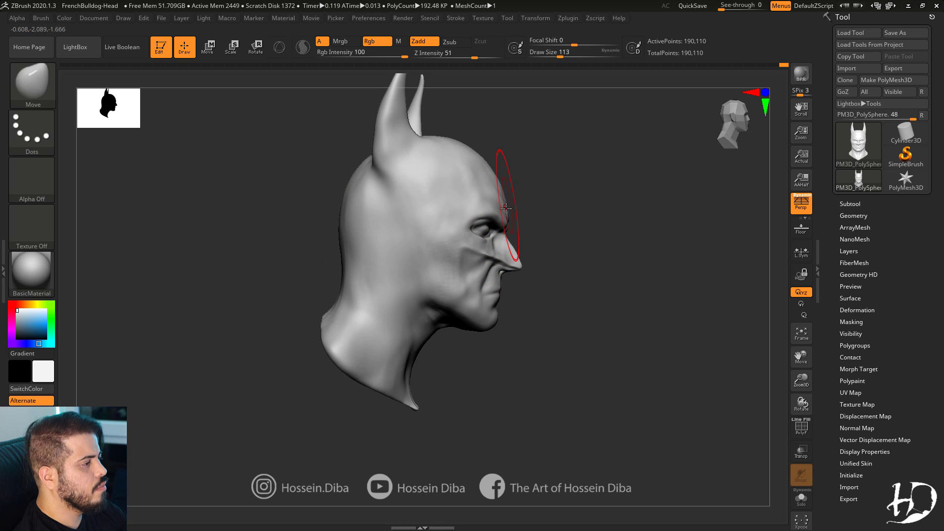
Raise the sides of the flared collar with the Move brush at draw size 73.
key(bracketleft)
shift+drag(286, 268, 211, 268)
drag(808, 362, 814, 367)
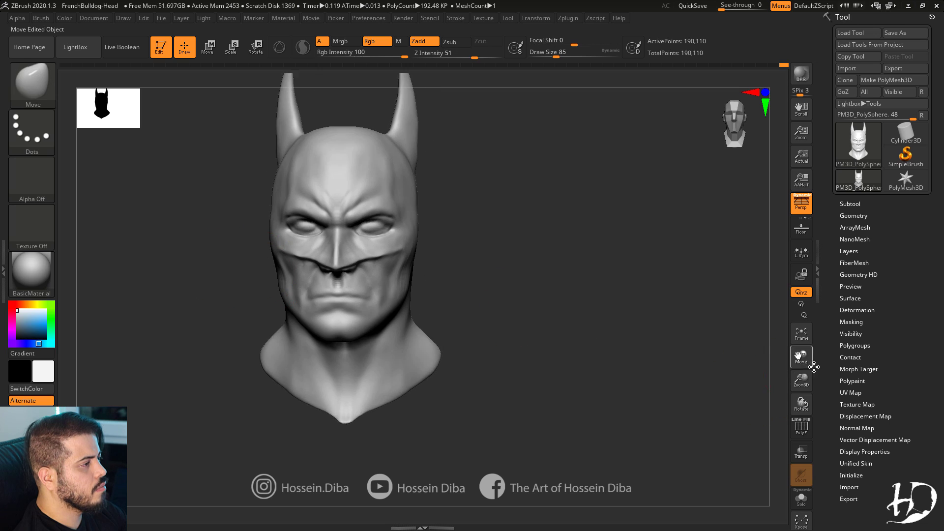
key(f)
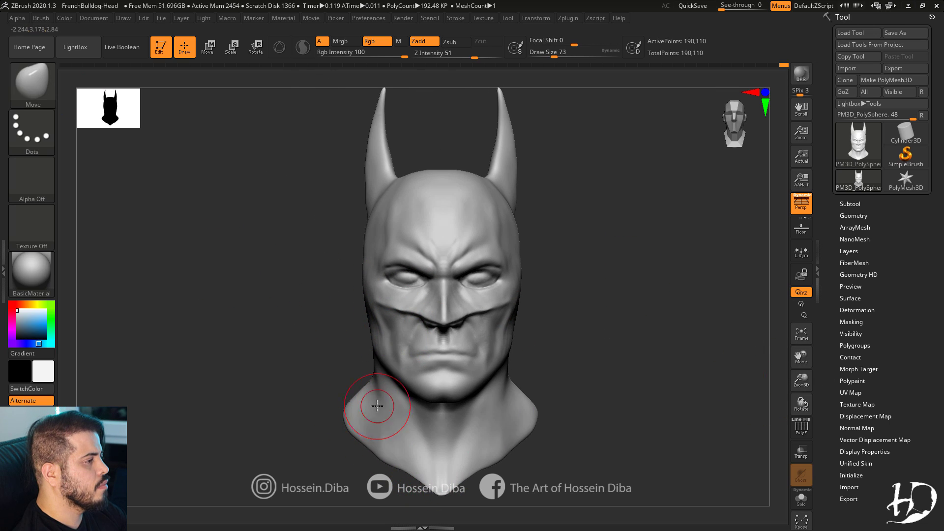
drag(379, 409, 381, 399)
Sculpt the neck muscles with the Standard brush at draw size 57 and smooth them.
drag(801, 358, 802, 332)
drag(625, 344, 664, 344)
key(b)
key(s)
key(t)
mouse_move(423, 434)
right_down()
mouse_move(434, 444)
mouse_move(338, 375)
right_up()
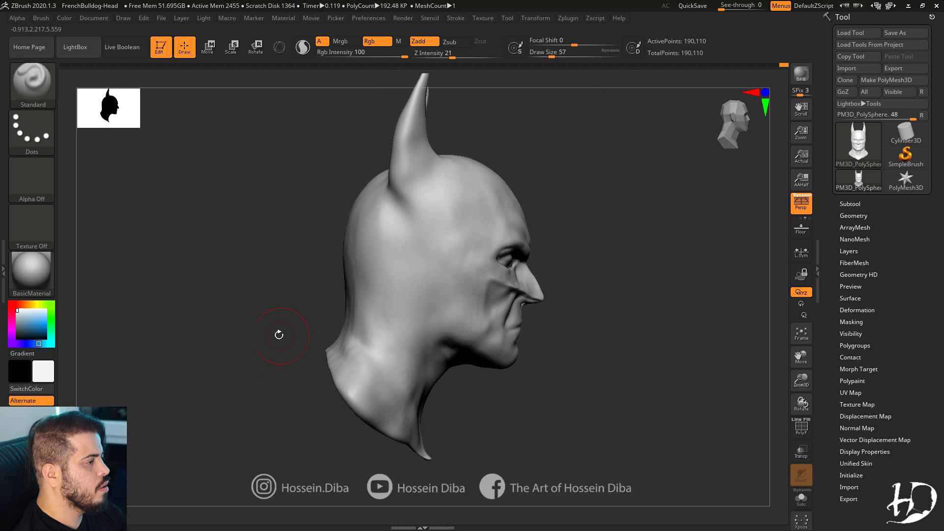
shift+drag(279, 335, 358, 411)
Carve the line between the lips and the mouth corners with the DamStandard brush.
drag(799, 382, 799, 433)
key(b)
key(d)
key(s)
mouse_move(287, 302)
mouse_down()
mouse_move(439, 289)
mouse_move(387, 290)
mouse_up()
mouse_move(566, 302)
mouse_down()
mouse_move(685, 311)
mouse_move(690, 332)
mouse_up()
Adjust the shape of the lower face and neck with the Move brush at draw size 81.
key(b)
key(m)
key(v)
right_drag(442, 259, 528, 305)
drag(689, 295, 575, 300)
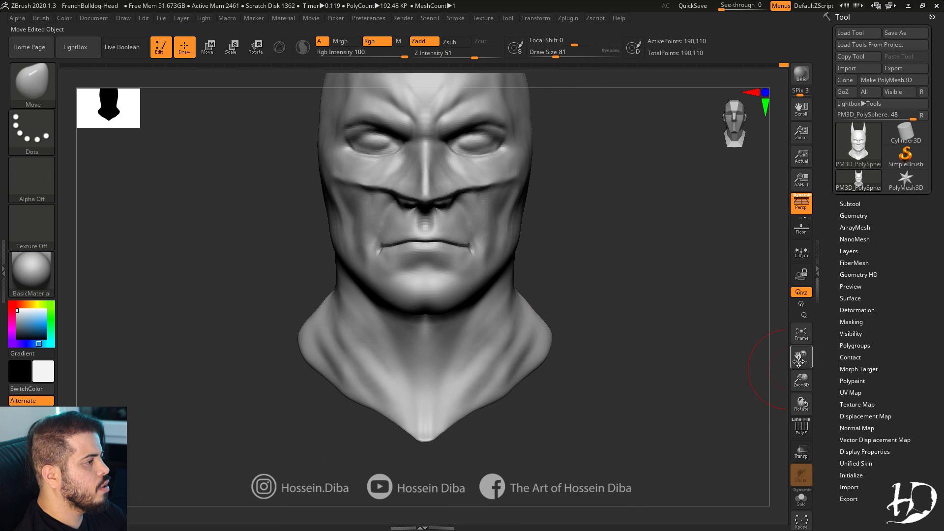
mouse_move(640, 361)
mouse_down()
mouse_move(801, 363)
mouse_move(781, 344)
mouse_up()
Carve a sharp lower edge of the mask from the cheek to the nose tip with the DamStandard brush at draw size 53.
key(b)
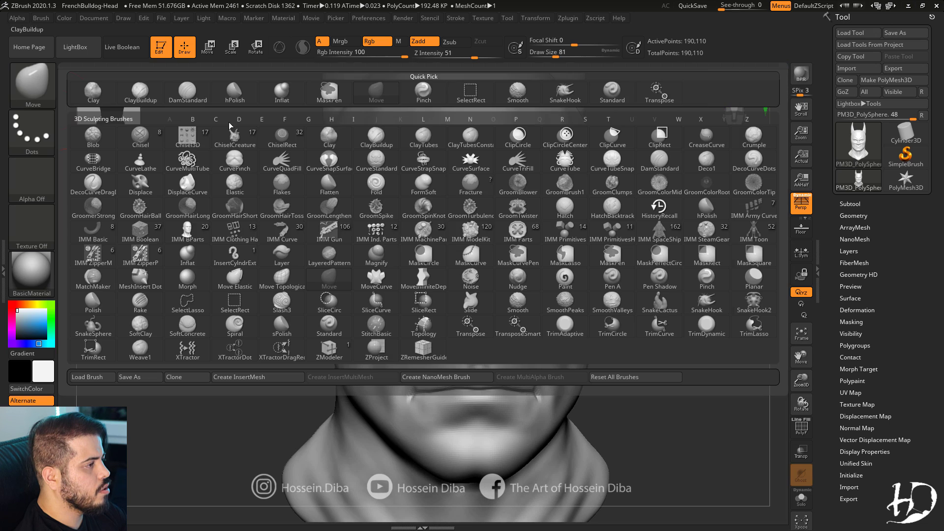
key(d)
key(s)
right_drag(520, 274, 586, 369)
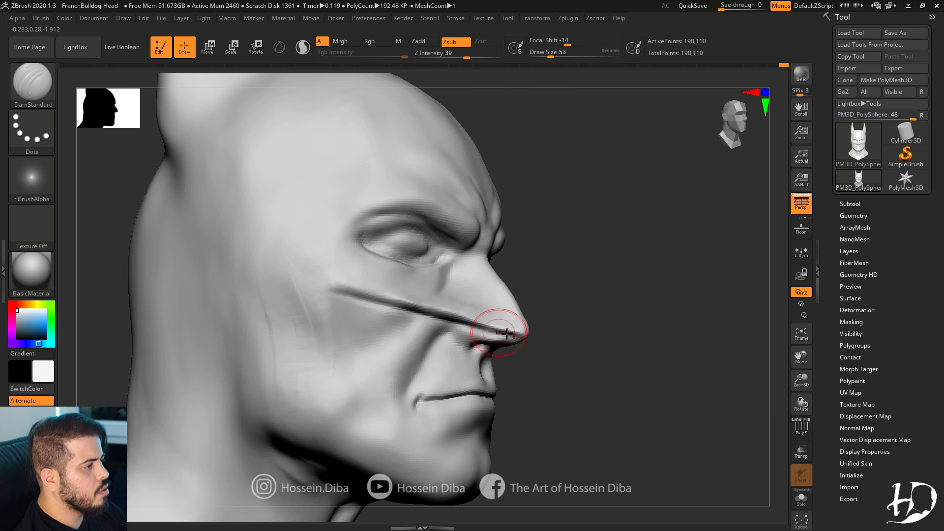
right_drag(507, 334, 481, 325)
alt+drag(772, 384, 259, 310)
alt+drag(646, 341, 674, 374)
drag(605, 330, 636, 342)
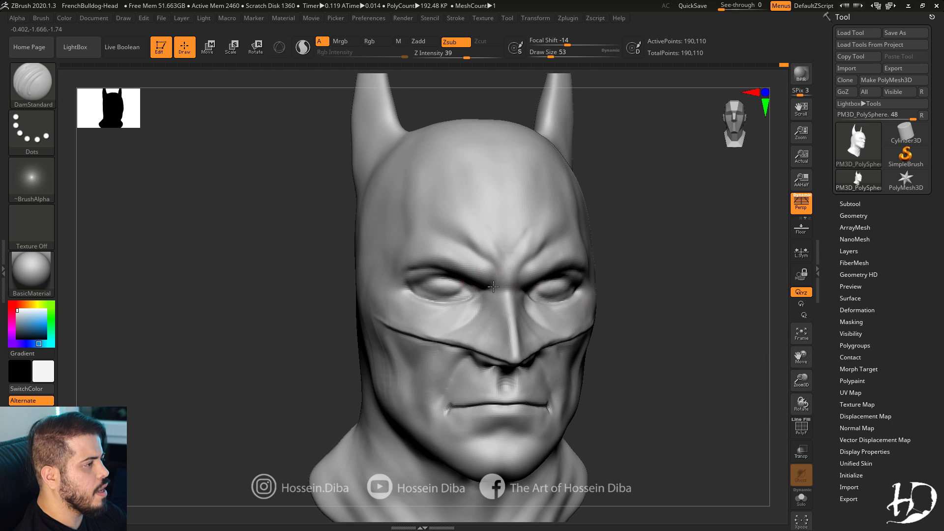
Carve crisp rims around the mask's eye openings with the DamStandard brush at draw size 53.
right_drag(635, 343, 574, 314)
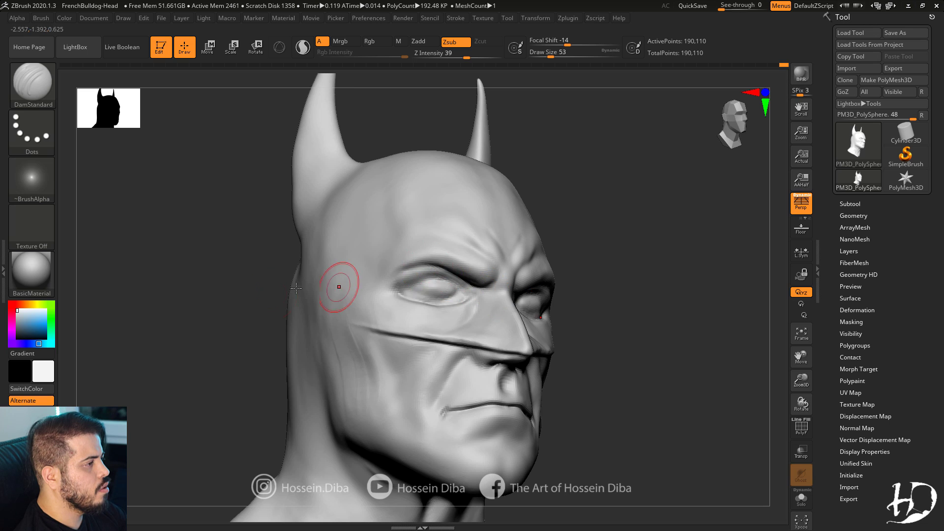
drag(285, 289, 253, 291)
drag(639, 345, 659, 349)
alt+drag(659, 349, 679, 384)
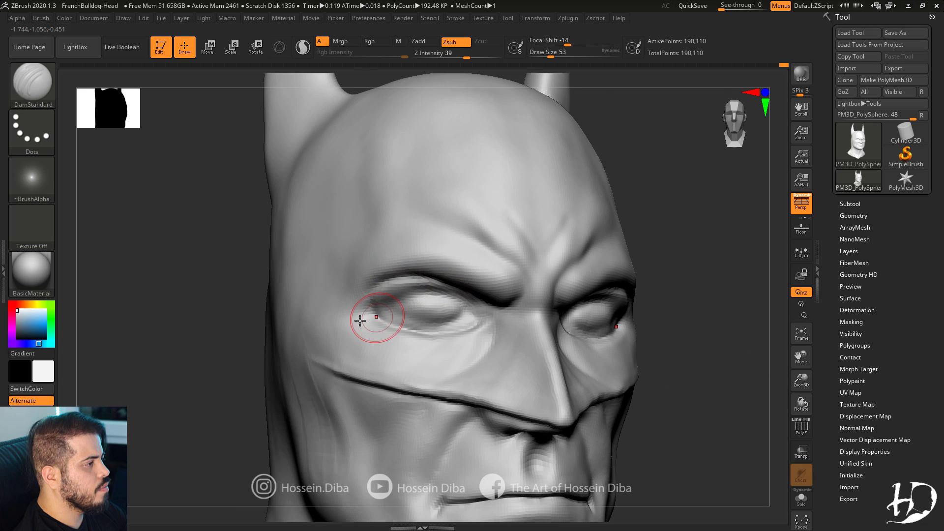
right_drag(360, 320, 374, 309)
right_drag(467, 331, 374, 315)
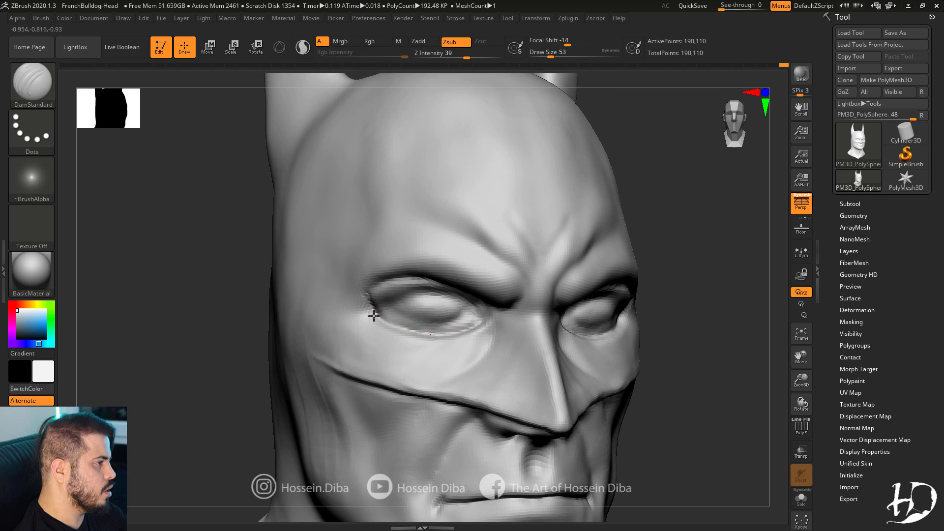
drag(403, 273, 366, 290)
drag(737, 340, 706, 342)
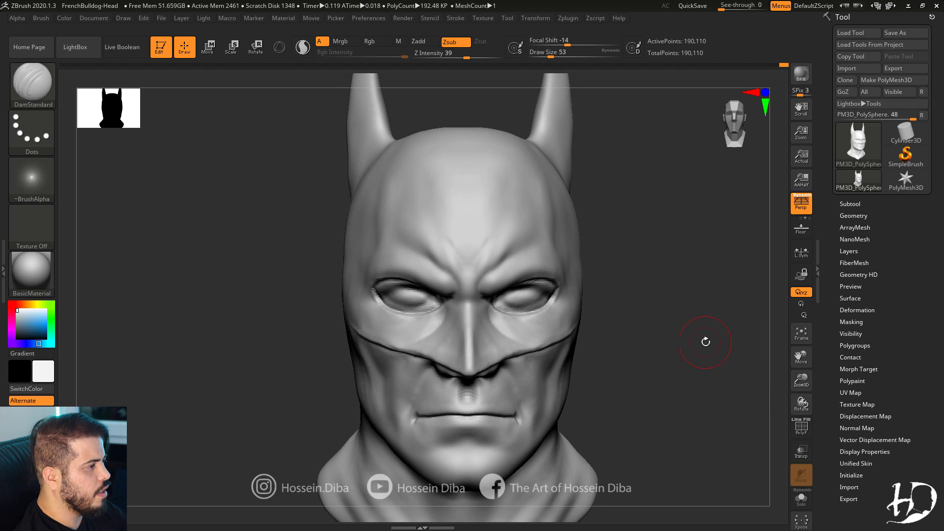
Build up the upper lip above the mouth line with the Standard brush at draw size 29.
drag(197, 295, 223, 297)
alt+drag(689, 374, 697, 333)
drag(263, 291, 359, 295)
alt+drag(582, 329, 602, 361)
click(32, 82)
click(405, 311)
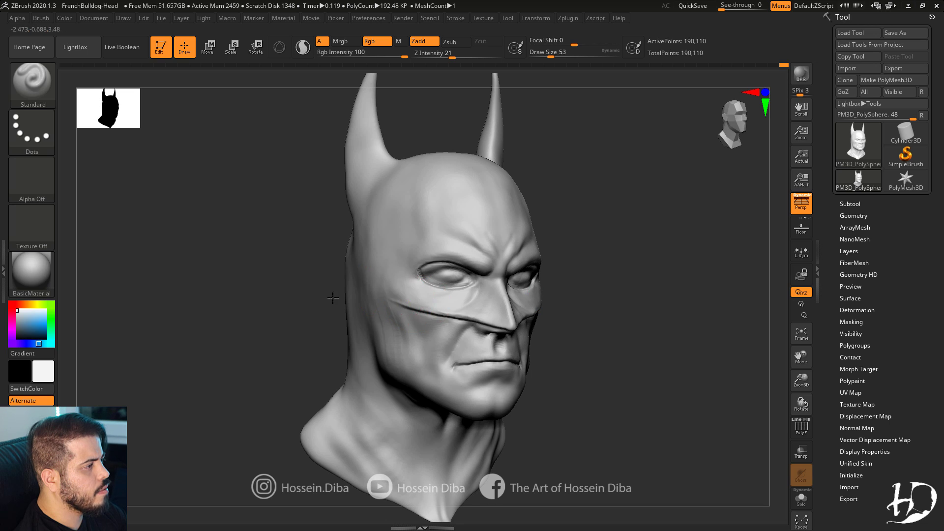
mouse_move(333, 298)
right_down()
mouse_move(255, 298)
mouse_move(418, 295)
right_up()
right_drag(341, 275, 246, 276)
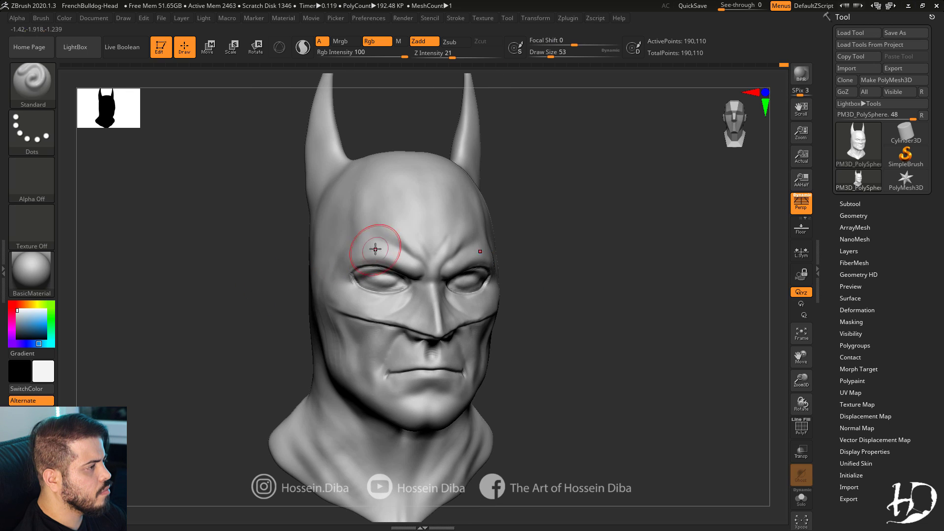
right_drag(355, 191, 466, 331)
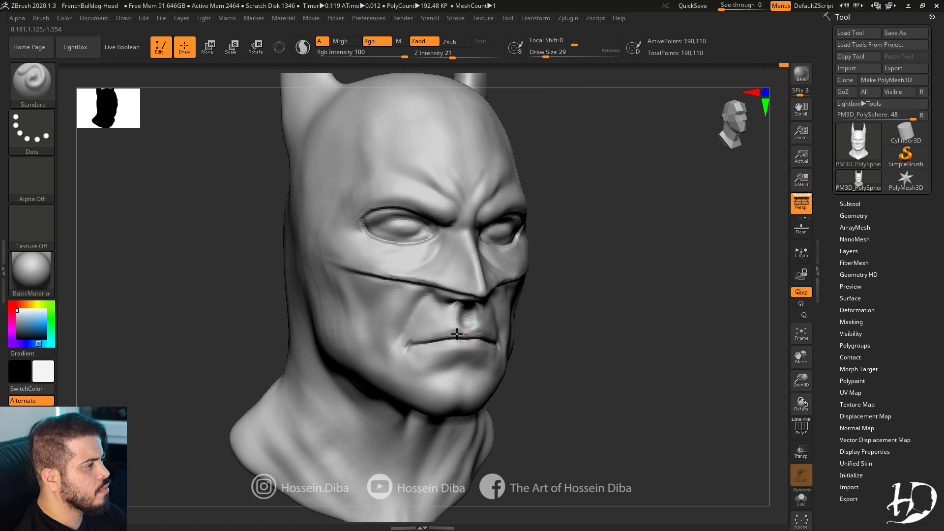
drag(457, 329, 406, 344)
Fill out the lips and the chin below them with the Standard brush, enlarging the draw size to 41.
right_drag(406, 344, 693, 374)
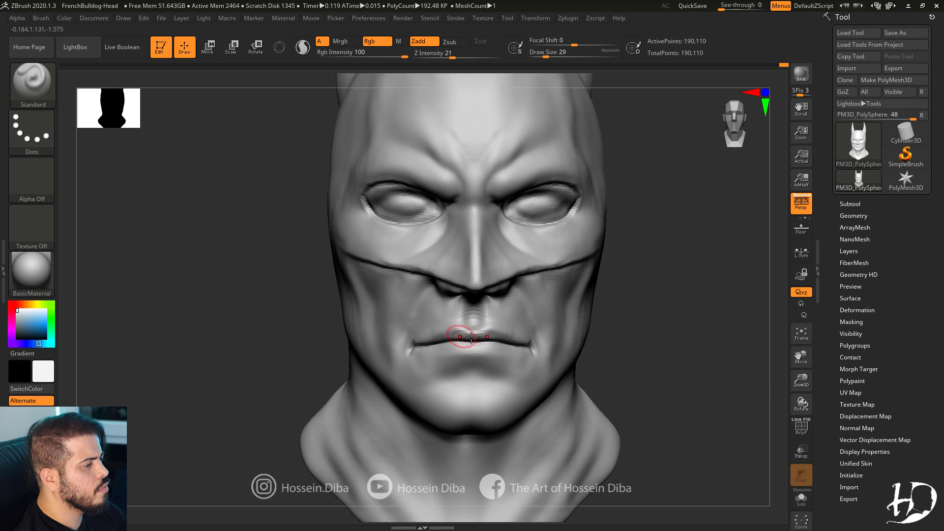
right_drag(460, 333, 580, 339)
right_drag(479, 354, 439, 354)
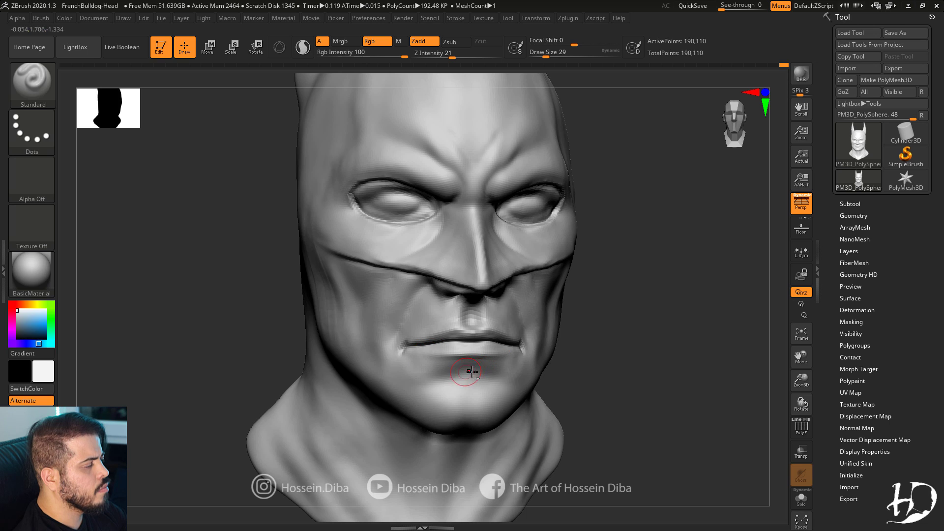
mouse_move(801, 392)
right_down()
mouse_move(443, 364)
mouse_move(479, 362)
mouse_move(480, 391)
right_up()
key(bracketright)
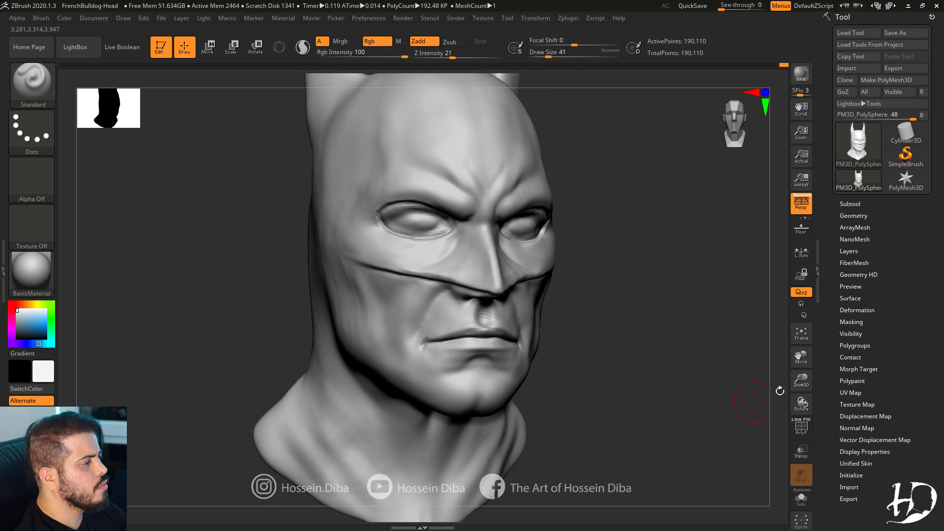
mouse_move(780, 391)
mouse_down()
mouse_move(240, 320)
mouse_move(694, 360)
mouse_move(413, 284)
mouse_up()
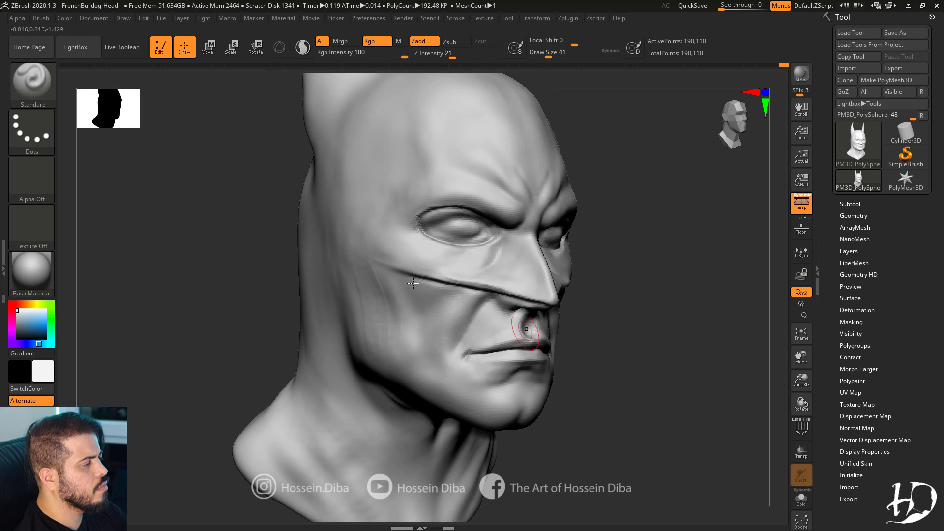
Carve the crease running from the nostril to the mouth corner with the DamStandard brush at draw size 41.
key(b)
key(d)
key(s)
mouse_move(660, 346)
mouse_down()
mouse_move(703, 340)
mouse_move(624, 300)
mouse_up()
drag(502, 305, 531, 313)
mouse_move(649, 339)
mouse_down()
mouse_move(364, 329)
mouse_move(485, 299)
mouse_up()
drag(455, 341, 464, 337)
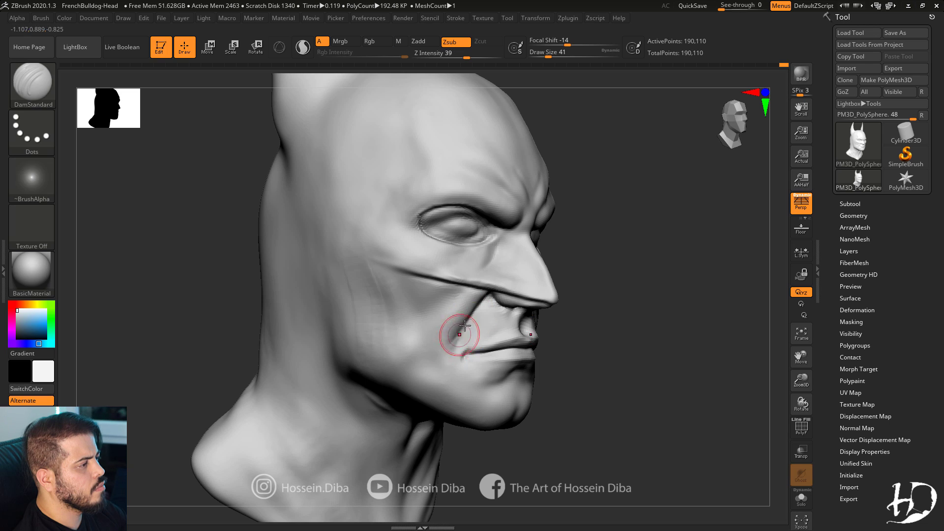
Build up and smooth the flesh around the mouth corner with the Standard brush at draw size 29.
key(b)
key(s)
key(t)
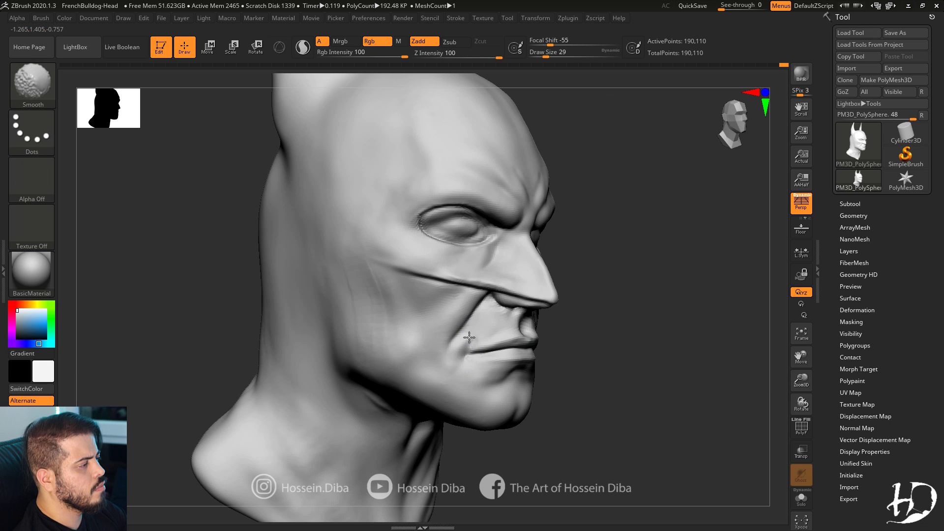
drag(691, 390, 448, 350)
drag(604, 404, 583, 397)
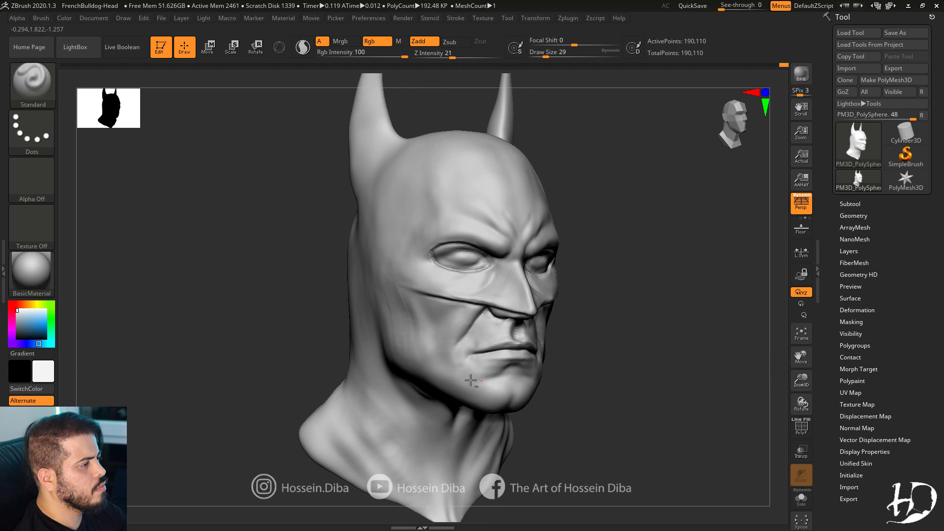
shift+drag(472, 379, 478, 366)
drag(610, 389, 536, 374)
mouse_move(329, 350)
mouse_down()
mouse_move(474, 339)
mouse_move(482, 350)
mouse_up()
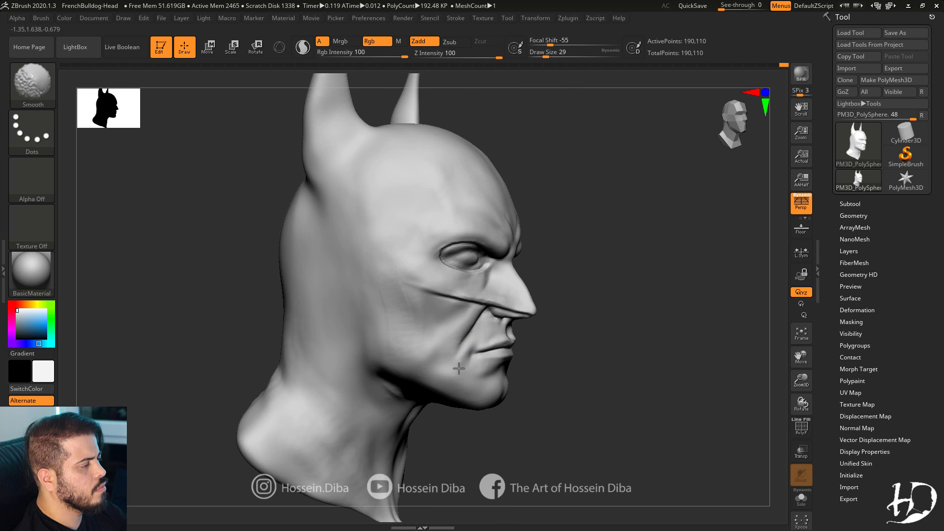
Build up the cheek and jaw side below the mask edge with the Standard brush at draw size 57.
drag(585, 384, 266, 347)
key(])
drag(618, 383, 492, 387)
drag(559, 386, 493, 384)
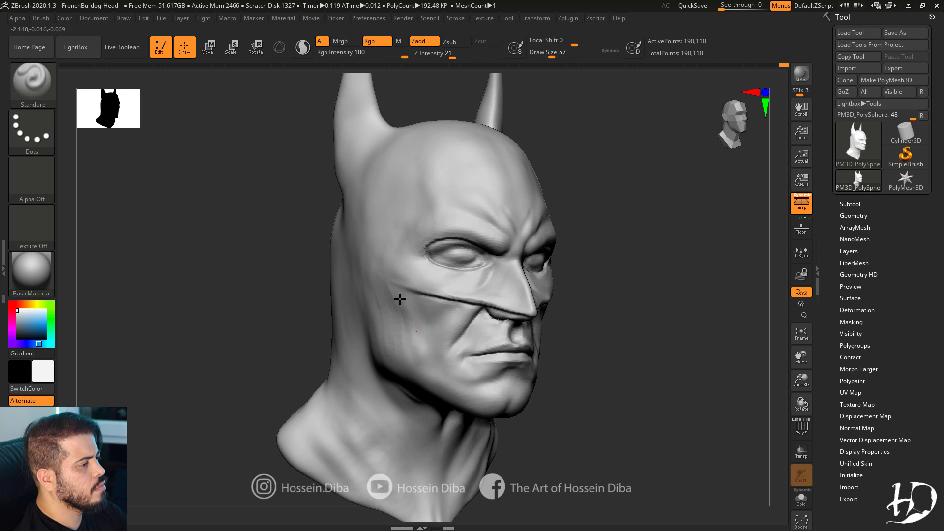
drag(414, 298, 394, 276)
drag(317, 283, 271, 287)
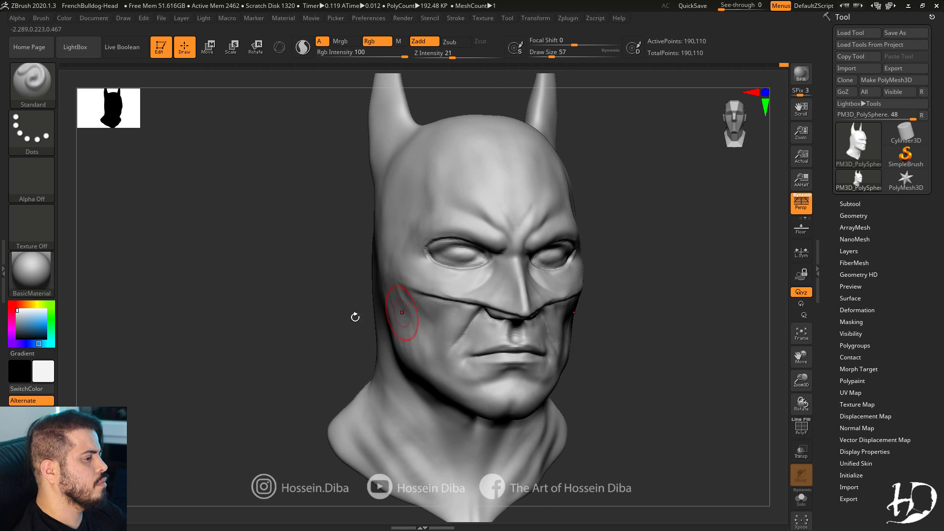
drag(344, 319, 393, 329)
drag(302, 336, 472, 270)
drag(797, 383, 507, 288)
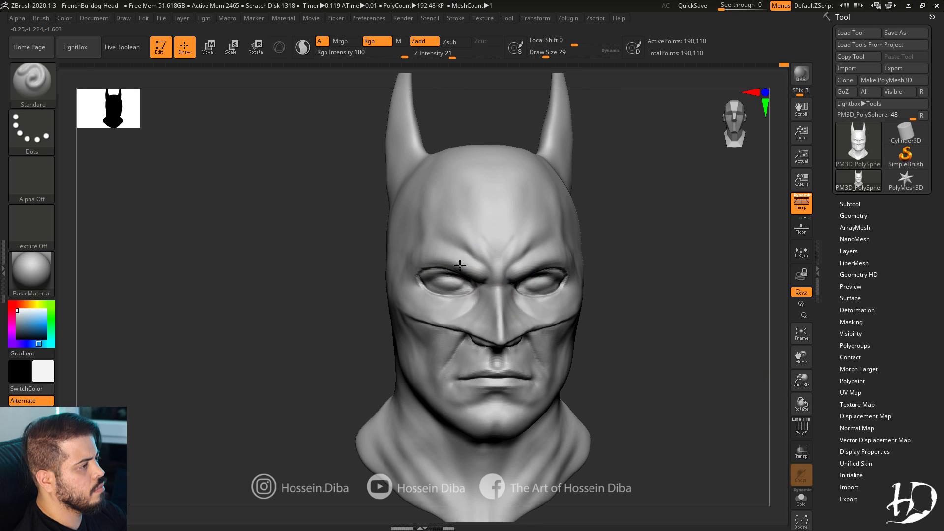
Refine the brow above the eye and even out the side of the forehead with the Standard brush, smoothing where needed.
drag(432, 260, 411, 259)
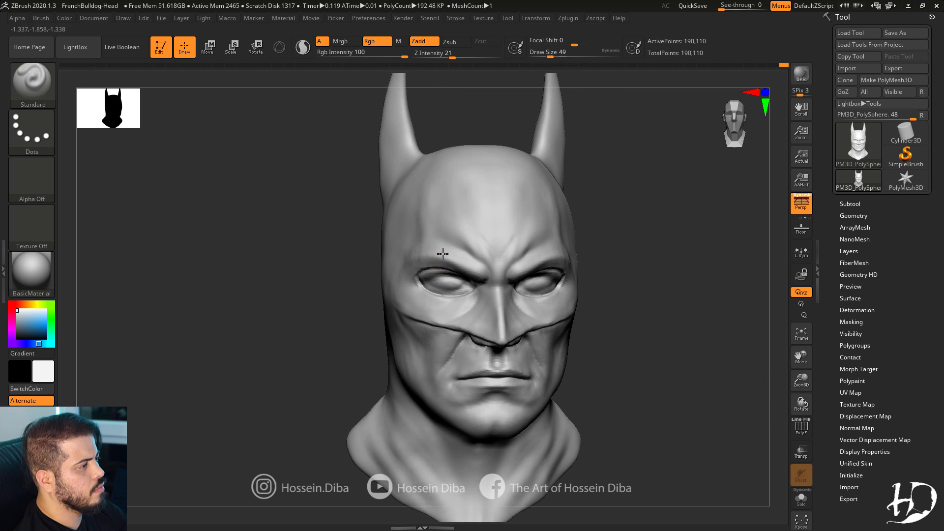
shift+drag(423, 188, 411, 202)
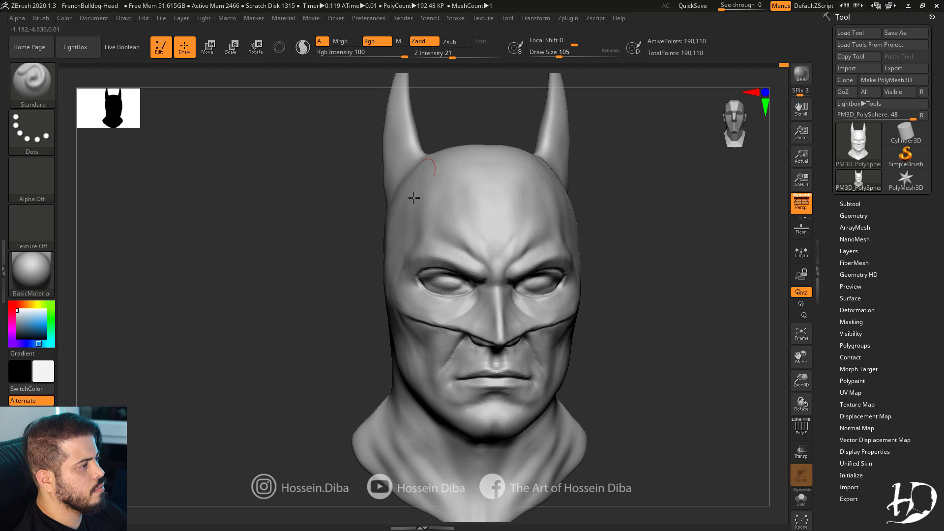
right_drag(415, 293, 471, 312)
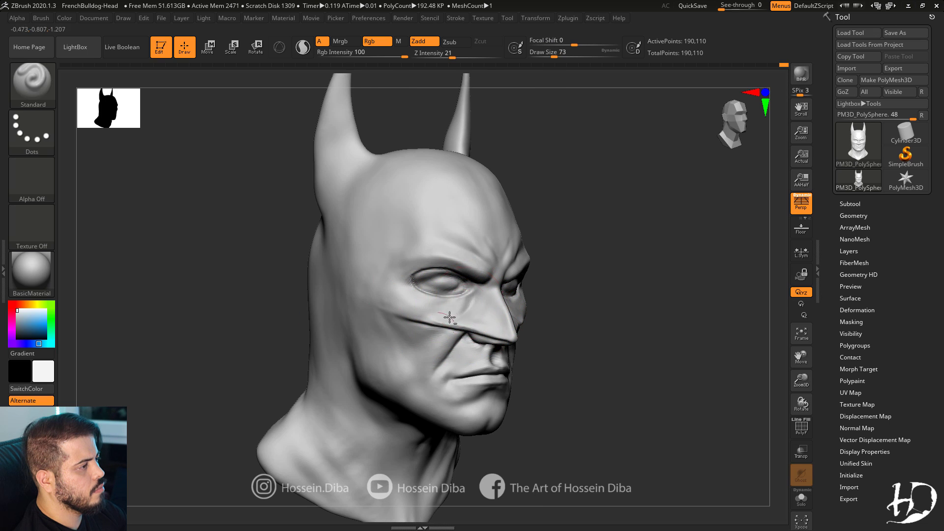
right_drag(272, 314, 222, 315)
ctrl+right_drag(438, 316, 475, 343)
Polish and smooth the cheek part of the mask along its lower edge with the hPolish brush.
key(b)
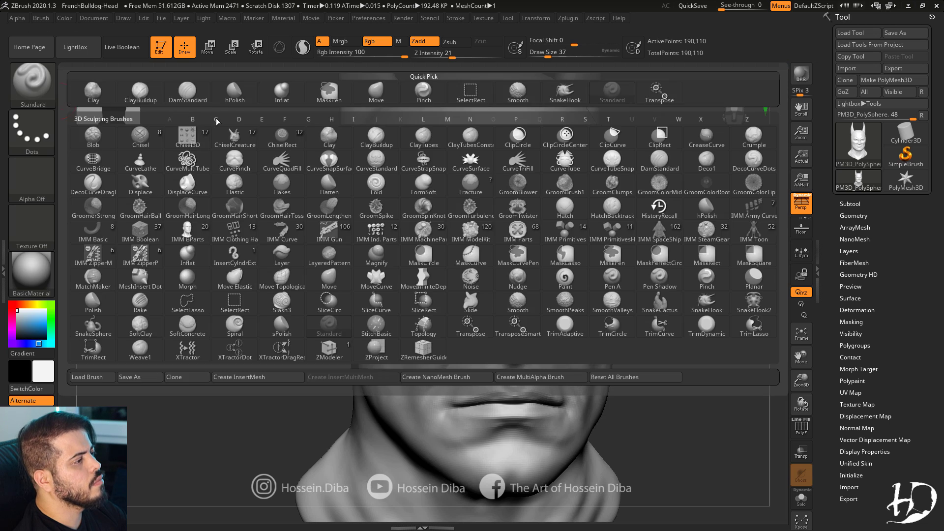
key(h)
key(p)
right_drag(300, 321, 346, 318)
drag(415, 317, 400, 315)
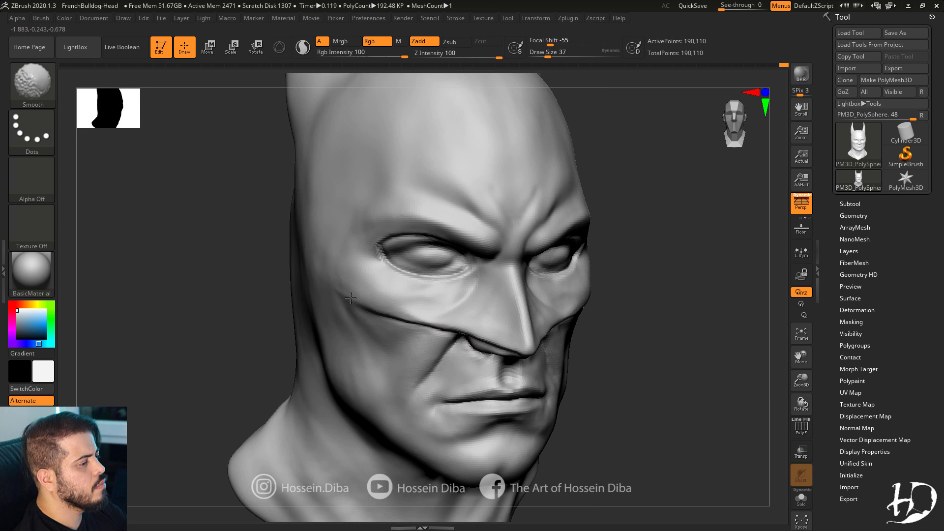
shift+right_drag(249, 278, 221, 278)
Adjust the shape of the mask and cheeks from below with the Move brush at draw size 69.
ctrl+right_drag(661, 393, 664, 359)
right_drag(664, 359, 666, 291)
key(b)
key(m)
key(v)
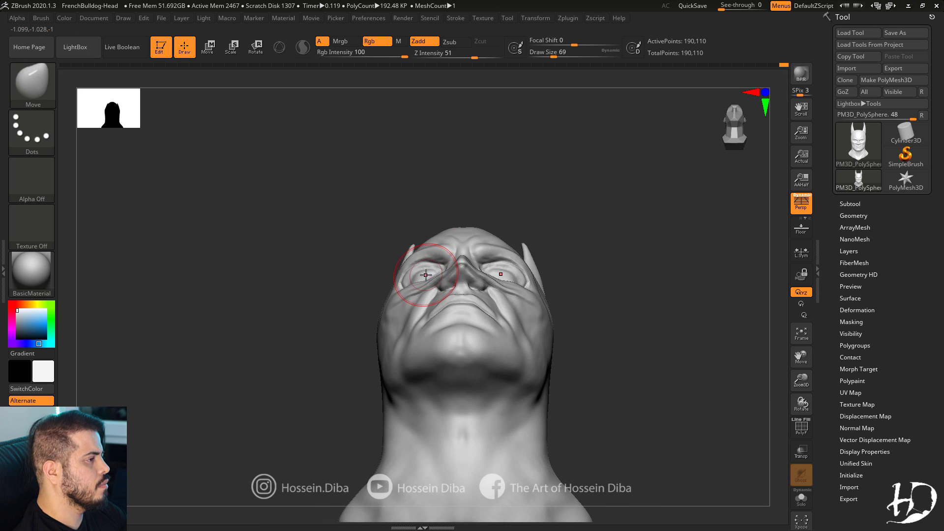
shift+right_drag(427, 279, 482, 314)
right_drag(546, 357, 502, 367)
shift+drag(502, 367, 590, 367)
Refine the silhouette of the ears and the sides of the cowl with the Move brush at draw size 89.
key(f)
mouse_move(534, 340)
mouse_down()
mouse_move(590, 327)
mouse_move(516, 315)
mouse_up()
key(bracketright)
key(bracketright)
drag(320, 260, 404, 254)
drag(357, 187, 364, 176)
shift+drag(317, 211, 286, 295)
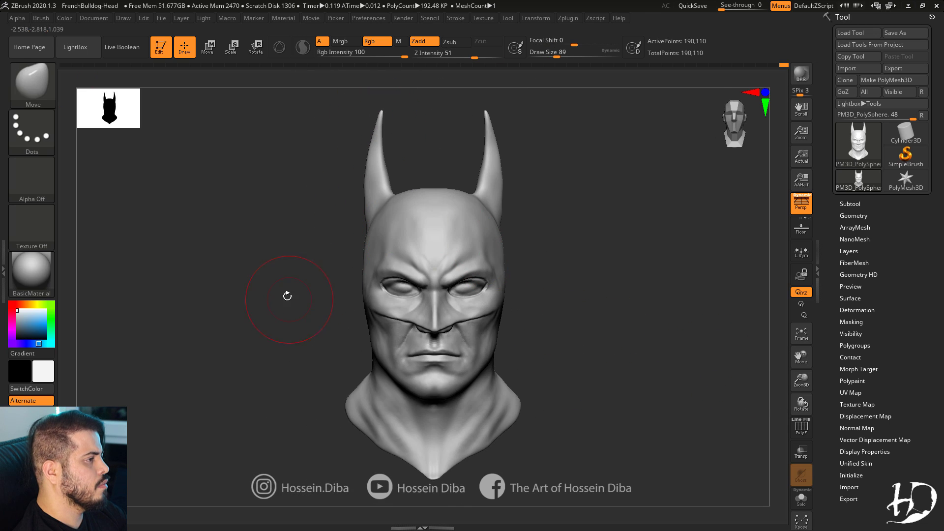
Reshape the sides of the head, the jaw and the neck with a large Move brush, smoothing the neck.
drag(801, 380, 801, 389)
drag(800, 358, 797, 343)
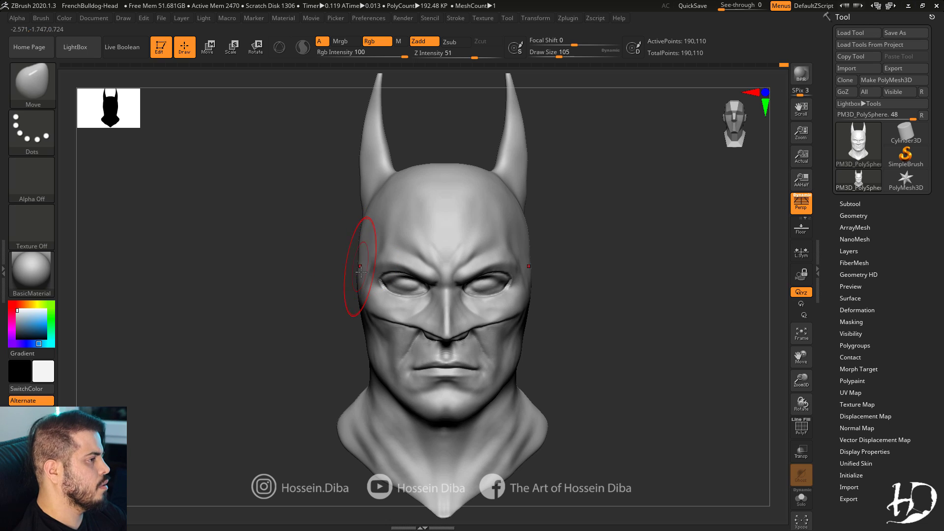
mouse_move(335, 345)
mouse_down()
mouse_move(367, 350)
mouse_move(378, 369)
mouse_up()
shift+drag(341, 381, 384, 391)
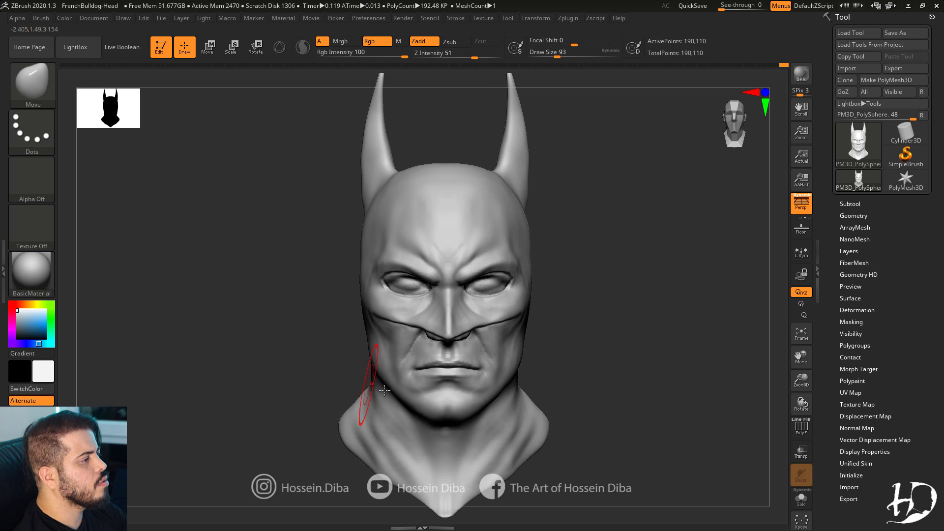
mouse_move(280, 350)
shift+mouse_down()
mouse_move(433, 394)
mouse_move(388, 423)
shift+mouse_up()
key(shift)
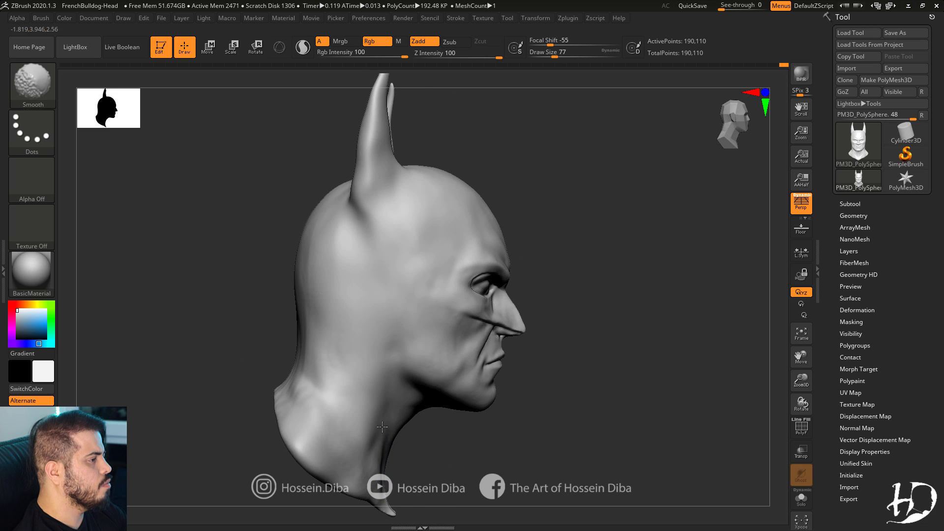
drag(591, 427, 295, 316)
alt+drag(788, 364, 738, 394)
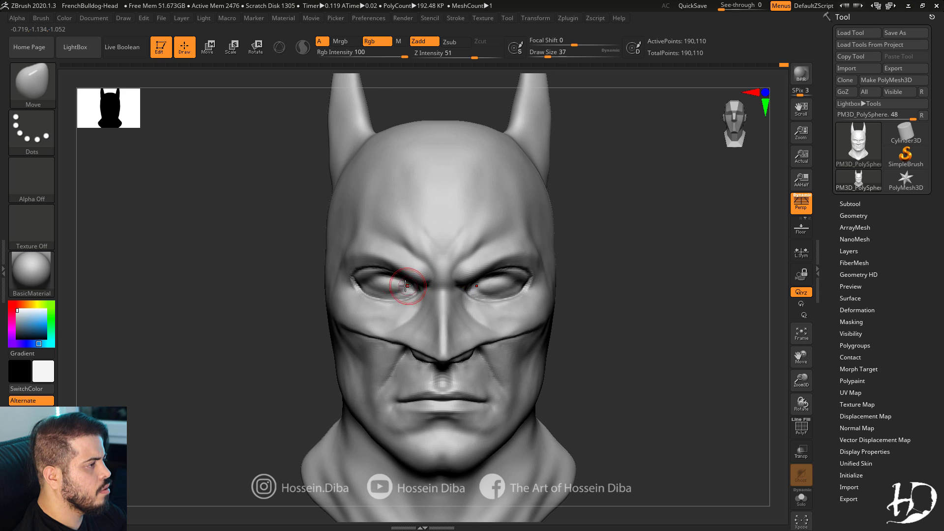
Adjust the inner eye area of the mask and the surrounding face with the Move brush at draw size 37.
right_drag(405, 282, 368, 335)
mouse_move(236, 322)
mouse_down()
mouse_move(308, 326)
mouse_move(246, 310)
mouse_up()
key(f)
drag(653, 312, 605, 295)
drag(194, 296, 198, 295)
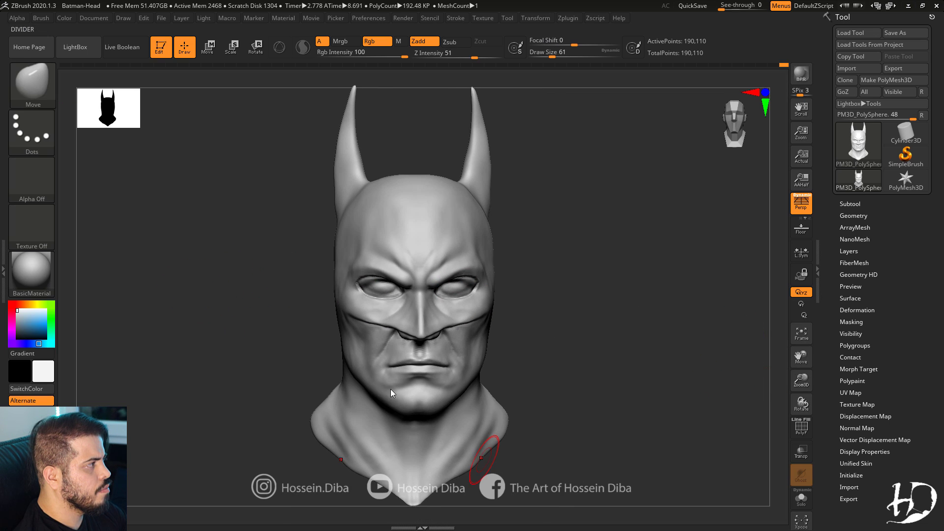
Carve the side edge of the face opening from the mask's cheek corner down to the jaw with the DamStandard brush.
drag(267, 334, 784, 388)
mouse_move(221, 187)
mouse_down()
mouse_move(633, 366)
mouse_move(495, 252)
mouse_up()
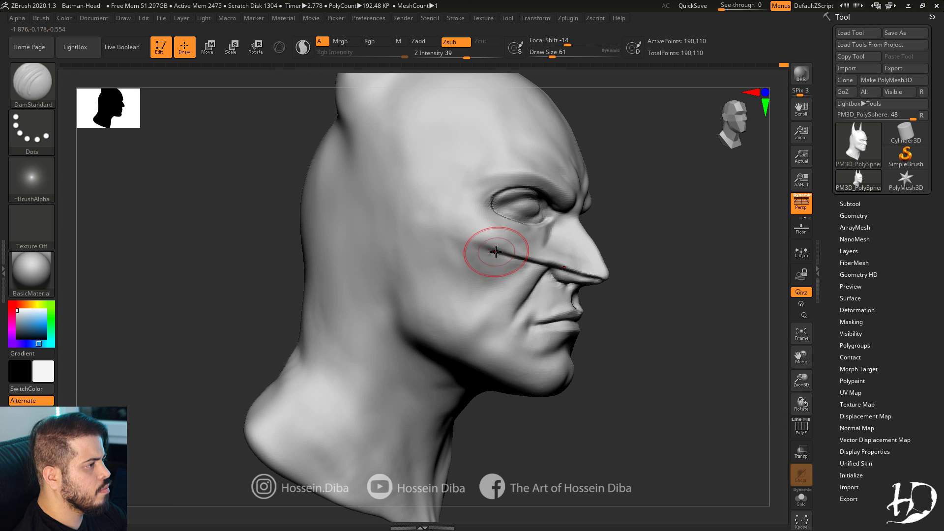
drag(577, 431, 581, 428)
drag(464, 275, 475, 349)
mouse_move(553, 445)
mouse_down()
mouse_move(539, 451)
mouse_move(540, 438)
mouse_up()
drag(467, 325, 509, 404)
mouse_move(632, 329)
mouse_down()
mouse_move(648, 370)
mouse_move(736, 388)
mouse_move(724, 363)
mouse_move(554, 296)
mouse_up()
drag(397, 266, 423, 269)
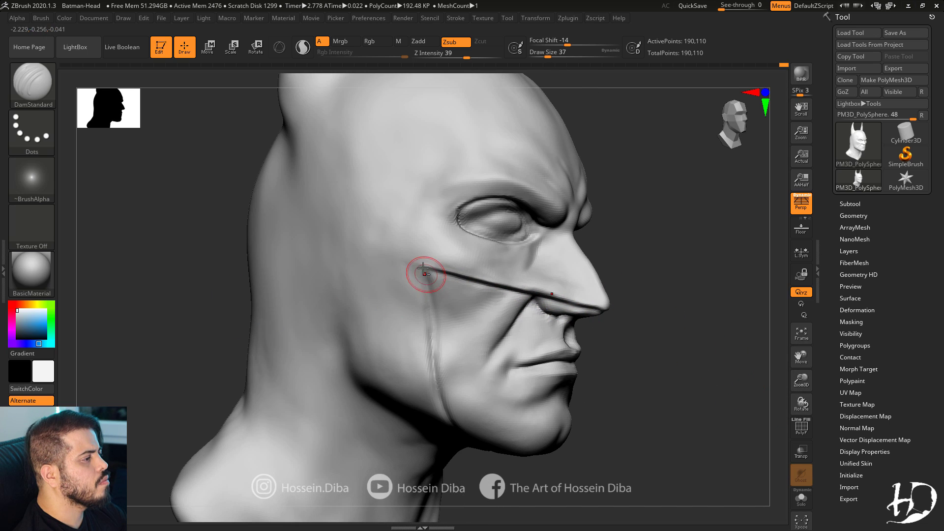
Extend the face opening's carved edge under the jaw toward the chin with the DamStandard brush at draw size 37.
right_drag(436, 393, 527, 376)
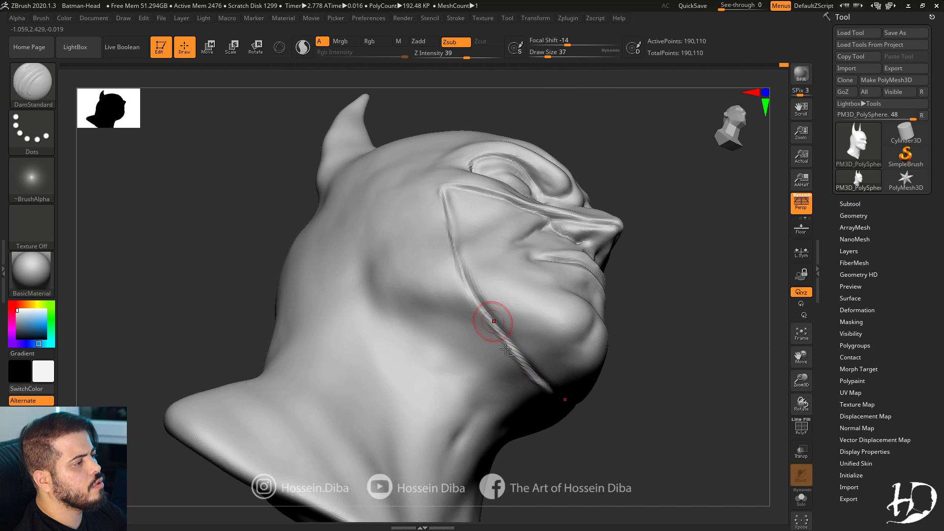
drag(659, 314, 654, 354)
drag(801, 380, 799, 406)
drag(659, 354, 737, 356)
mouse_move(616, 356)
mouse_down()
mouse_move(659, 358)
mouse_move(585, 363)
mouse_up()
mouse_move(801, 380)
mouse_down()
mouse_move(801, 355)
mouse_move(799, 387)
mouse_up()
Shift the side edge of the face opening forward with the Move brush at draw size 53.
key(b)
key(m)
key(v)
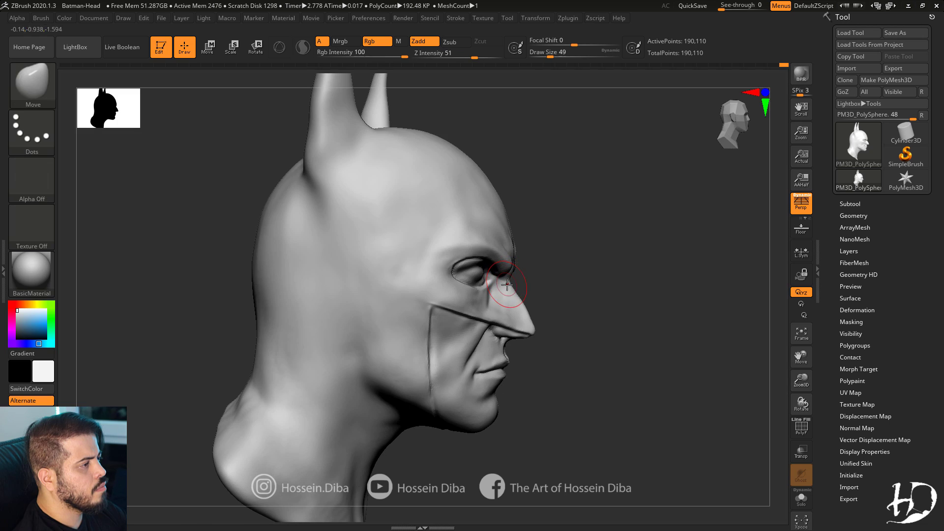
drag(620, 337, 635, 335)
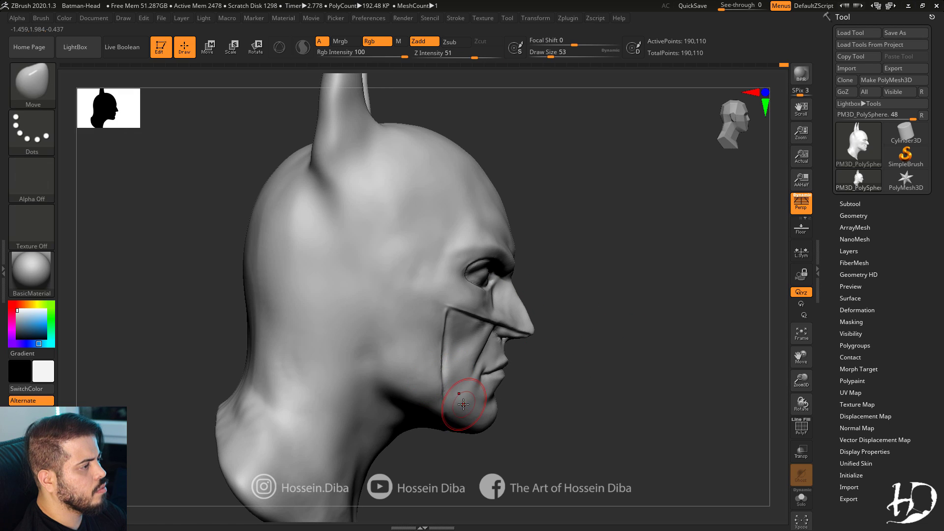
mouse_move(518, 417)
mouse_down()
mouse_move(492, 418)
mouse_move(516, 418)
mouse_up()
drag(800, 382, 801, 364)
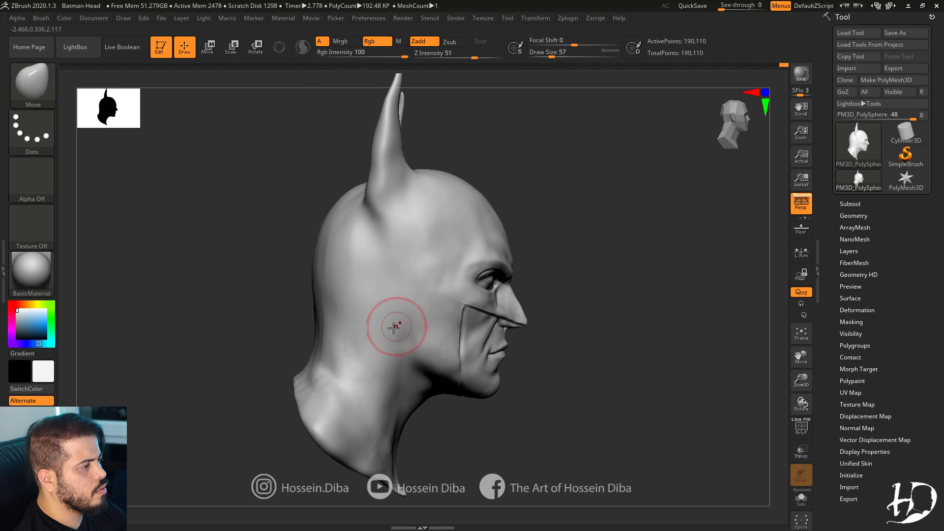
Reshape the back and lower edge of the neck into a wider flare with the Move brush at enlarged draw sizes.
key(bracketright)
key(bracketright)
key(bracketright)
key(bracketright)
drag(400, 440, 412, 439)
key(bracketright)
key(bracketright)
mouse_move(324, 348)
mouse_down()
mouse_move(268, 317)
mouse_move(248, 350)
mouse_move(280, 382)
mouse_up()
key(bracketleft)
key(bracketleft)
drag(344, 466, 345, 453)
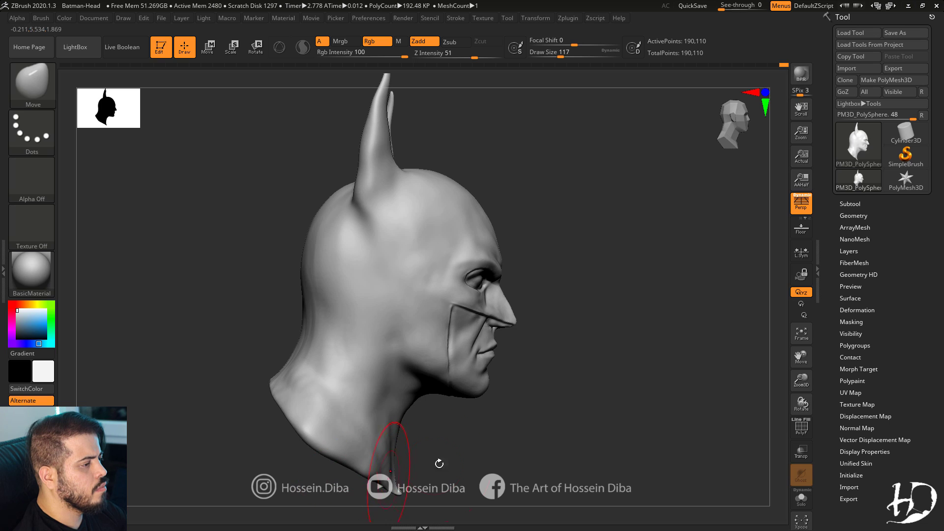
Smooth the pointed lower front tip of the neck at draw size 61.
alt+drag(772, 369, 809, 365)
shift+drag(493, 439, 459, 450)
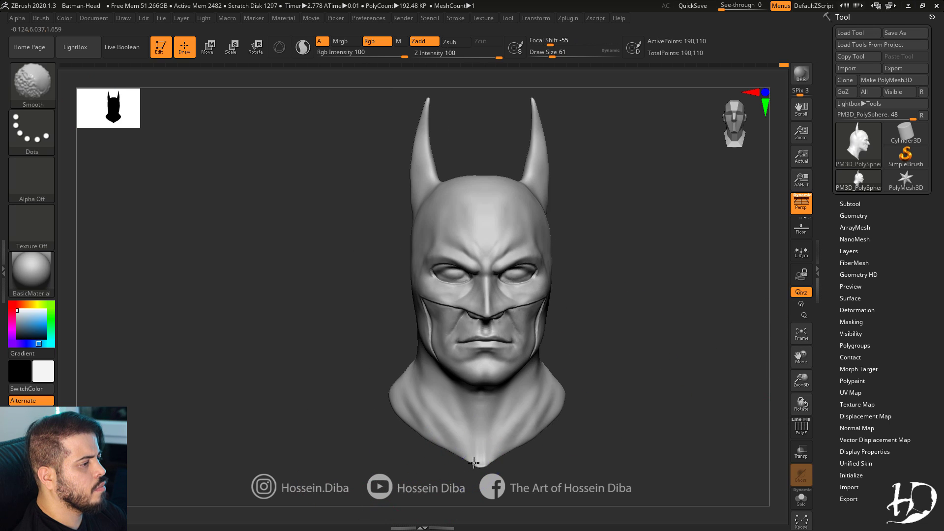
drag(295, 331, 322, 331)
mouse_move(786, 361)
alt+mouse_down()
mouse_move(801, 367)
mouse_move(803, 396)
alt+mouse_up()
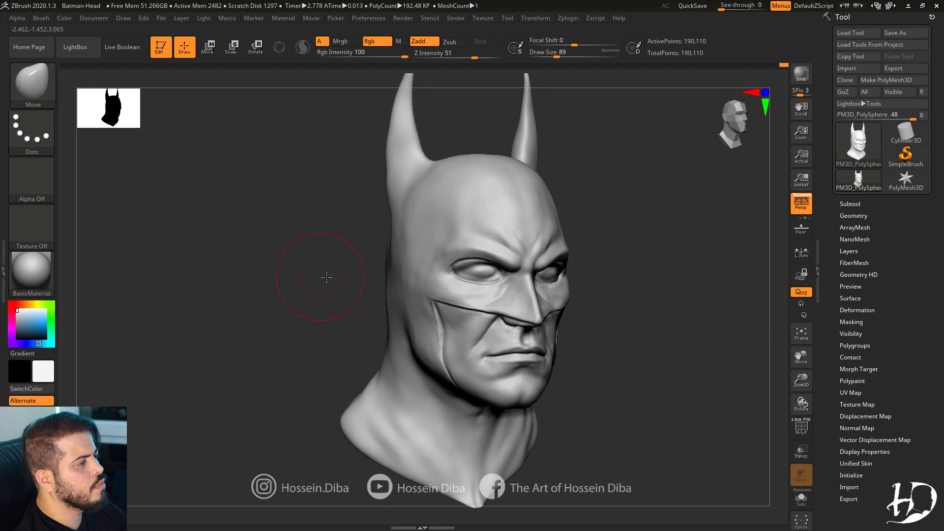
Reshape the pointed ears in profile with the Move brush at draw size 65 and smooth their upper part.
mouse_move(326, 278)
mouse_down()
mouse_move(467, 206)
mouse_move(464, 304)
mouse_up()
key(bracketleft)
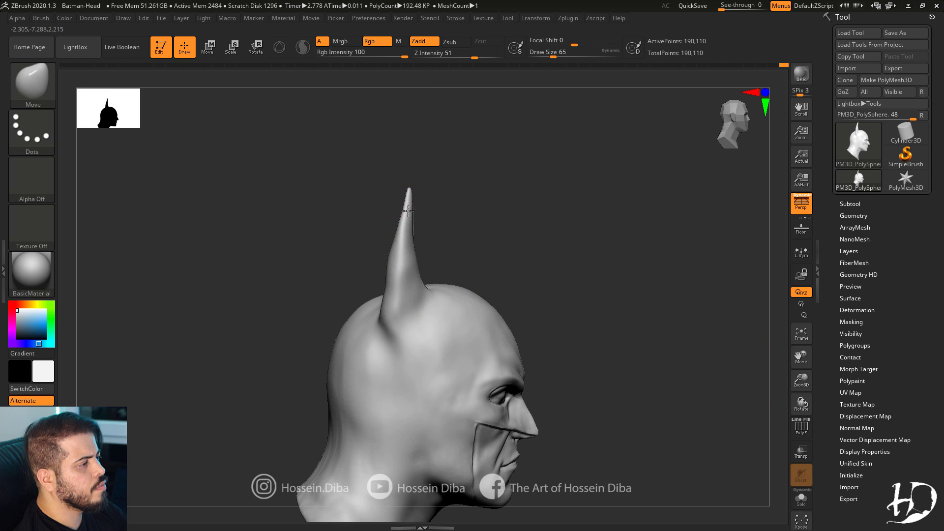
shift+drag(408, 211, 407, 222)
drag(311, 320, 282, 323)
Fill the dent behind the base of the ears with the ClayBuildup brush and smooth it into the head.
click(39, 89)
click(148, 105)
mouse_move(379, 348)
mouse_down()
mouse_move(386, 362)
mouse_move(389, 312)
mouse_move(380, 330)
mouse_up()
mouse_move(384, 339)
shift+mouse_down()
mouse_move(400, 297)
mouse_move(382, 355)
mouse_move(390, 323)
shift+mouse_up()
alt+drag(314, 275, 317, 241)
mouse_move(394, 187)
mouse_down()
mouse_move(356, 245)
mouse_move(418, 305)
mouse_move(491, 306)
mouse_move(495, 278)
mouse_up()
drag(801, 380, 801, 408)
Adjust the back of the head below the ears and the neck's lower edge with the Move brush at draw size 57.
click(33, 85)
click(659, 209)
drag(615, 275, 590, 278)
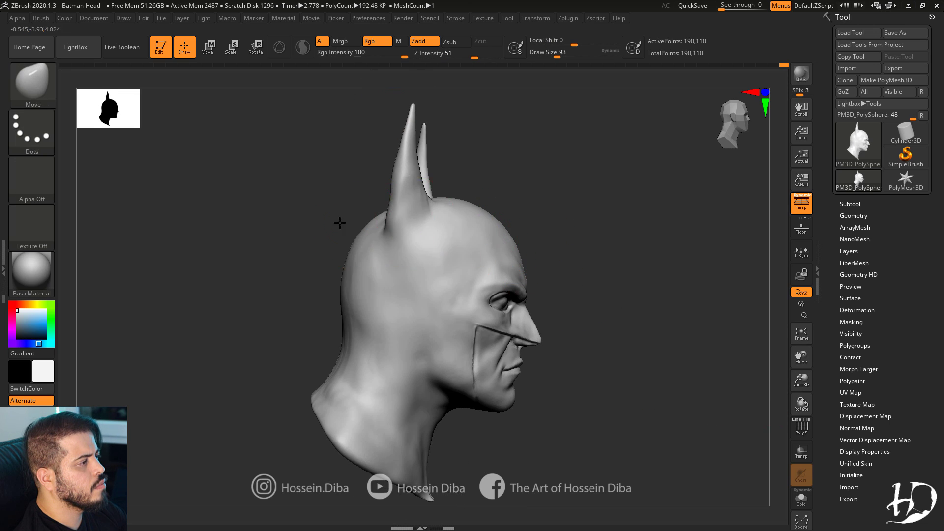
drag(340, 222, 381, 226)
mouse_move(683, 282)
alt+mouse_down()
mouse_move(681, 320)
mouse_move(654, 322)
alt+mouse_up()
key(bracketleft)
key(bracketleft)
key(bracketleft)
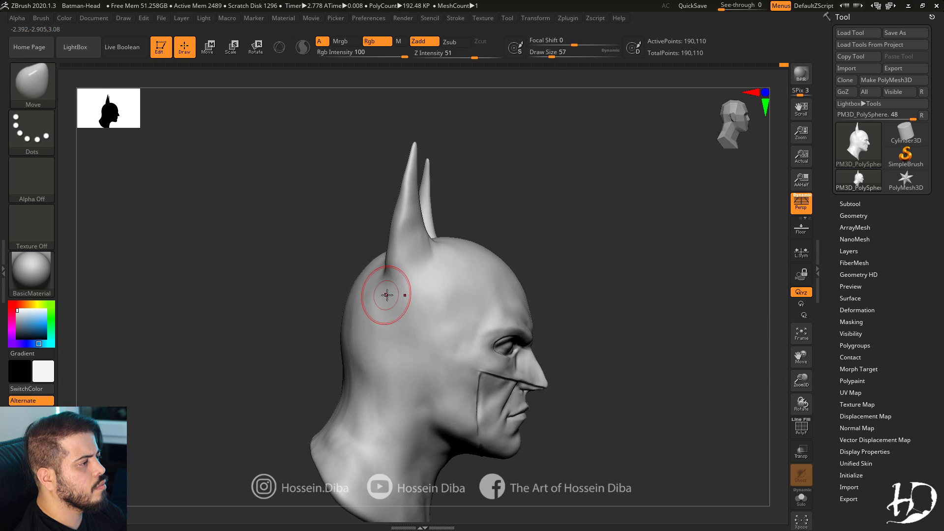
key(f)
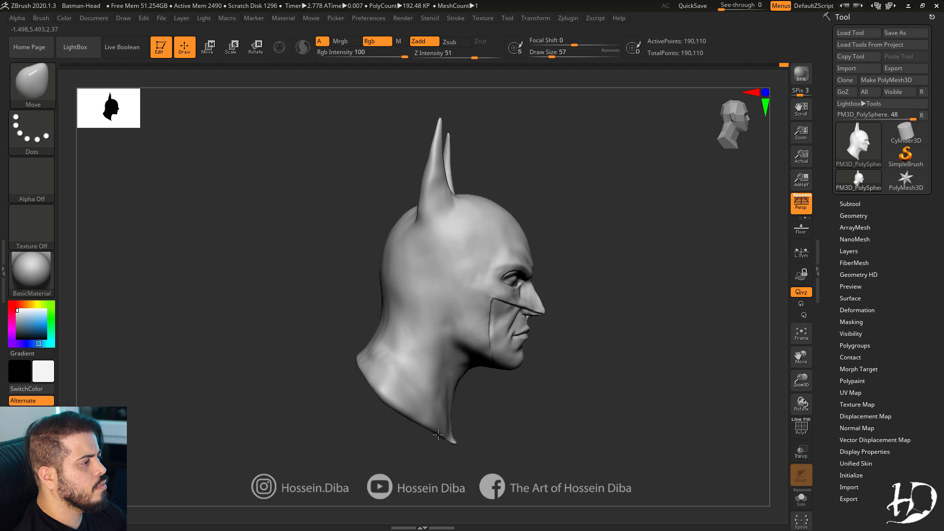
drag(438, 434, 375, 410)
mouse_move(386, 286)
shift+mouse_down()
mouse_move(354, 293)
mouse_move(358, 313)
shift+mouse_up()
mouse_move(355, 325)
right_down()
mouse_move(455, 336)
mouse_move(412, 338)
mouse_move(388, 289)
right_up()
Add volume to the side of the cowl behind the cheek with the Standard brush at draw size 85 and smooth it.
key(b)
key(s)
key(t)
right_drag(534, 366, 377, 262)
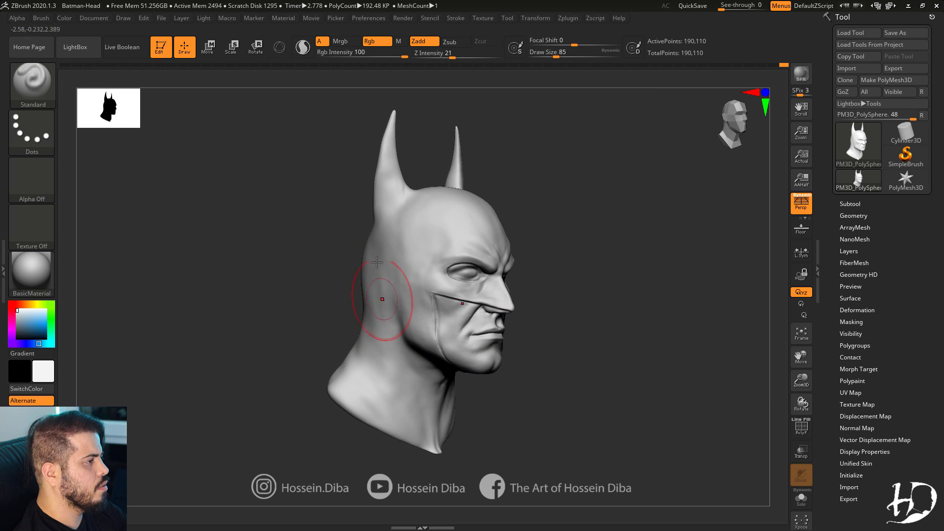
shift+drag(392, 279, 400, 270)
mouse_move(401, 270)
right_down()
mouse_move(371, 306)
mouse_move(362, 262)
right_up()
Shape the transition between the ear bases and the top of the head with the Standard brush at draw size 97.
key(b)
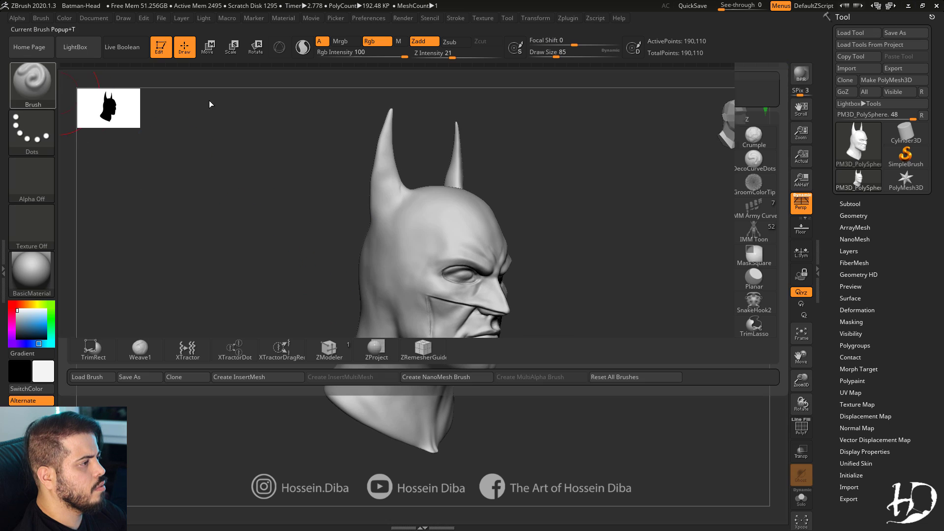
key(m)
key(v)
mouse_move(297, 308)
right_down()
mouse_move(245, 318)
mouse_move(683, 390)
mouse_move(651, 369)
right_up()
key(b)
click(608, 97)
mouse_move(421, 394)
right_down()
mouse_move(348, 356)
mouse_move(388, 376)
mouse_move(417, 408)
right_up()
mouse_move(388, 312)
right_down()
mouse_move(390, 394)
mouse_move(343, 381)
mouse_move(387, 402)
right_up()
mouse_move(319, 369)
right_down()
mouse_move(266, 352)
mouse_move(375, 408)
right_up()
mouse_move(352, 373)
right_down()
mouse_move(326, 280)
mouse_move(389, 264)
right_up()
mouse_move(432, 346)
right_down()
mouse_move(433, 381)
mouse_move(411, 381)
mouse_move(571, 386)
mouse_move(353, 241)
right_up()
drag(806, 363, 781, 456)
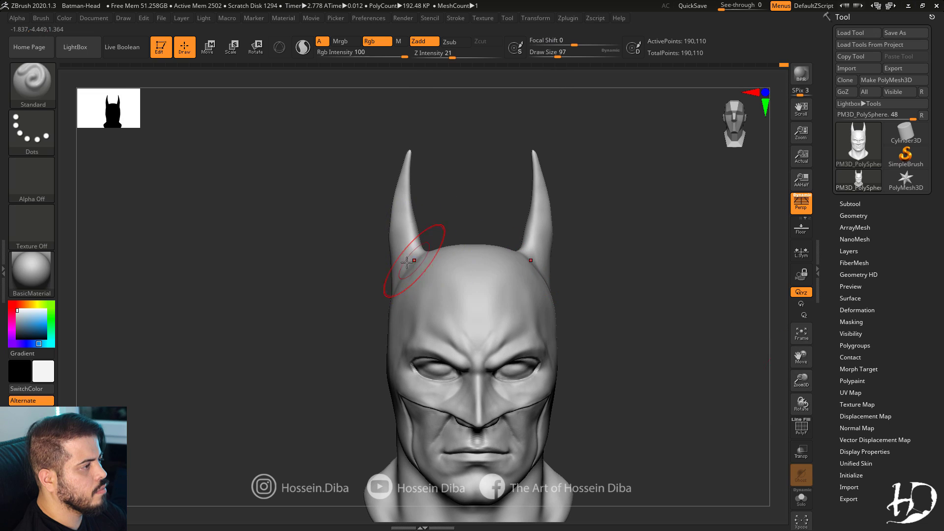
right_drag(415, 263, 404, 284)
right_drag(384, 229, 304, 232)
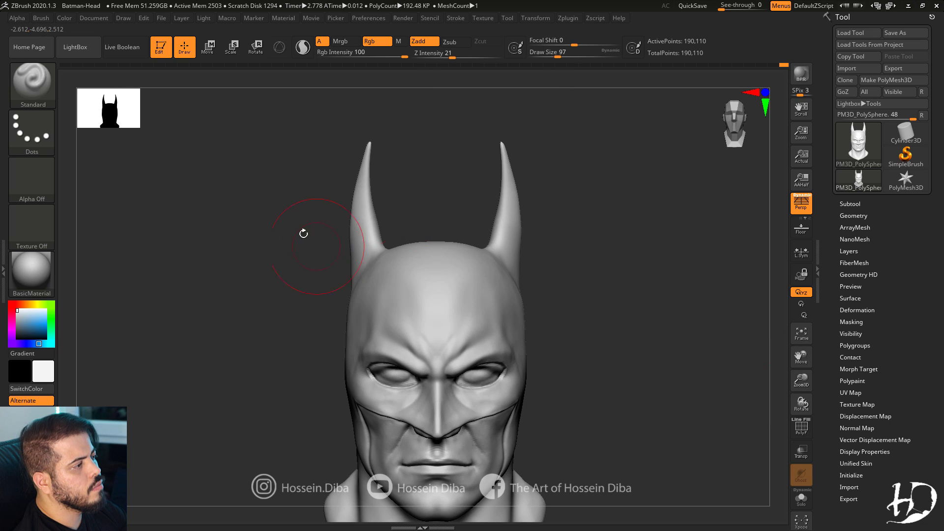
Refine the ears' side profile with the Move brush at draw size 97.
click(801, 334)
right_drag(610, 315, 645, 323)
drag(801, 381, 803, 408)
drag(800, 363, 809, 398)
key(b)
key(m)
key(v)
right_drag(324, 198, 367, 194)
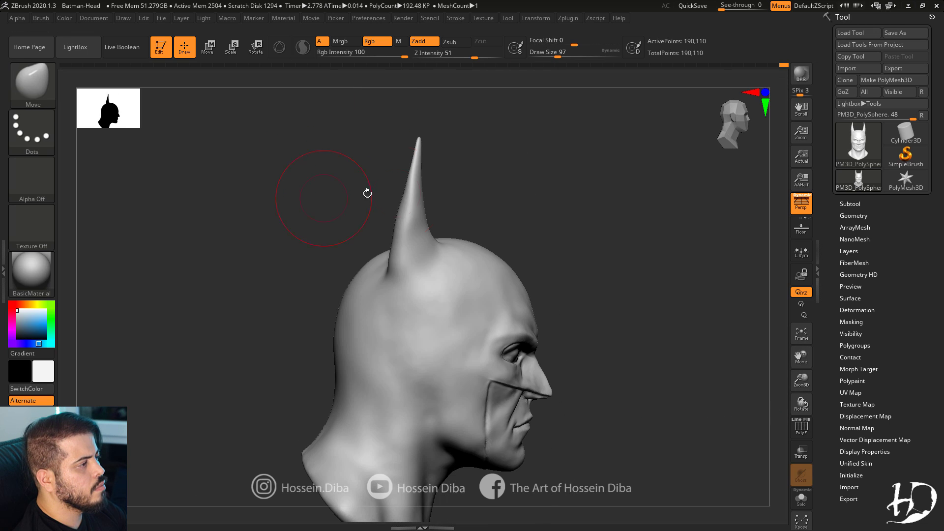
Flatten and polish the surface of the ears with the hPolish brush at draw size 69, smoothing their tips.
click(41, 88)
click(240, 102)
right_drag(472, 180, 433, 180)
drag(424, 207, 429, 175)
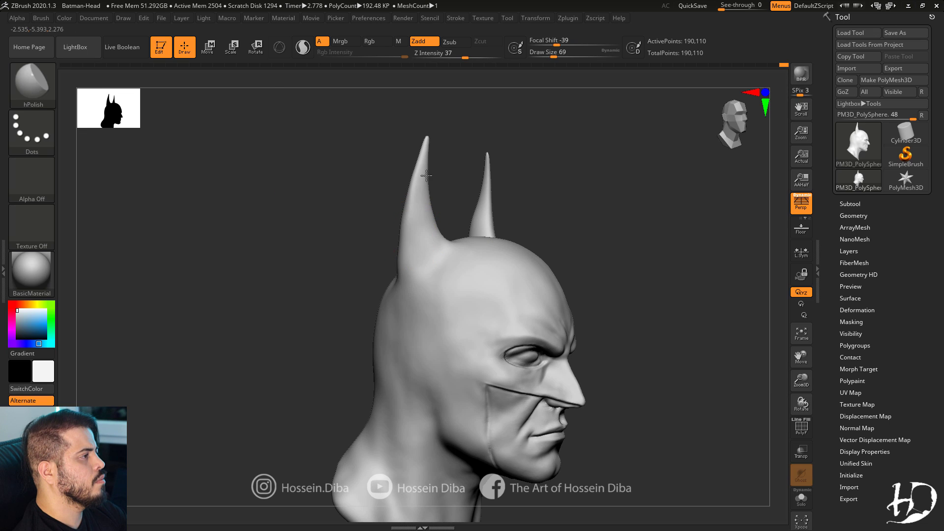
right_drag(429, 175, 472, 169)
shift+drag(388, 139, 397, 152)
right_drag(442, 179, 325, 187)
click(801, 334)
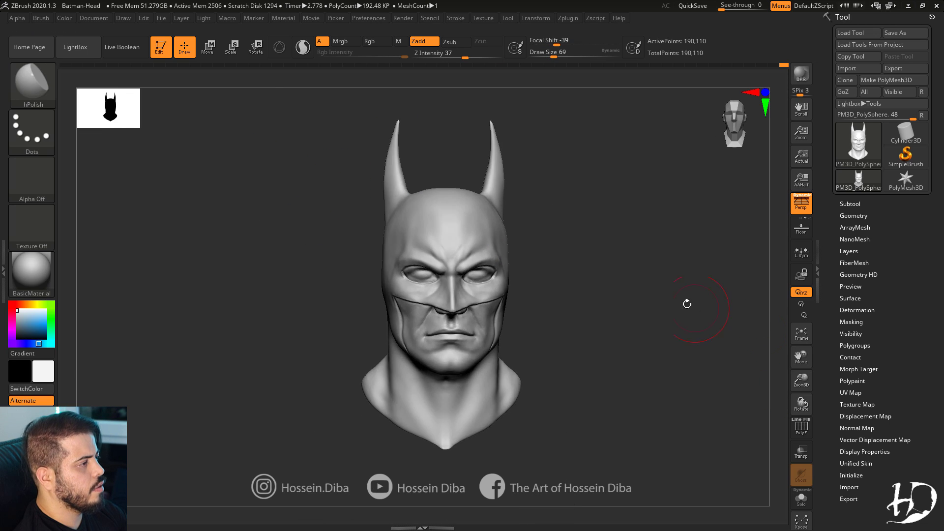
Adjust the back edge of the ears with the Move brush at draw size 69.
right_drag(492, 258, 574, 255)
click(42, 84)
drag(801, 381, 802, 408)
drag(801, 357, 803, 407)
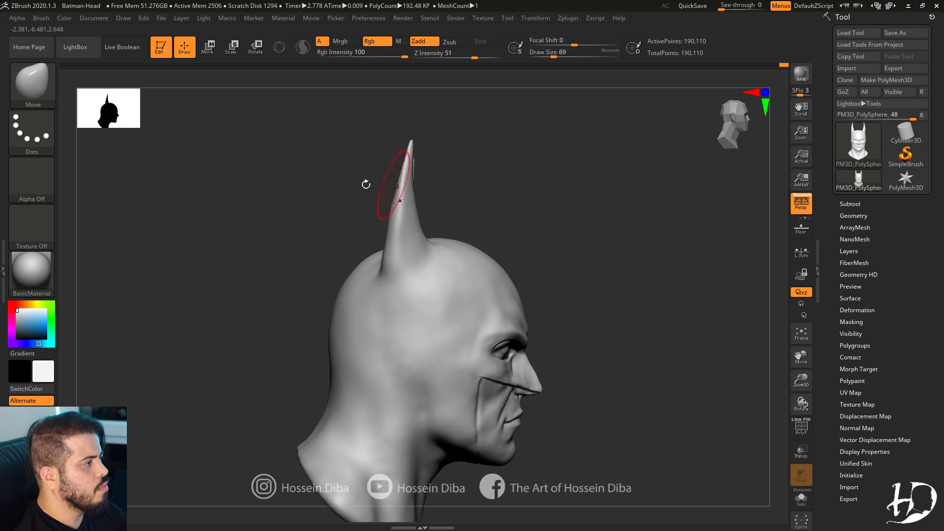
right_drag(366, 184, 283, 184)
Pull the corners of the mouth downward into a stronger frown with the Move brush.
drag(801, 381, 801, 400)
drag(801, 357, 788, 215)
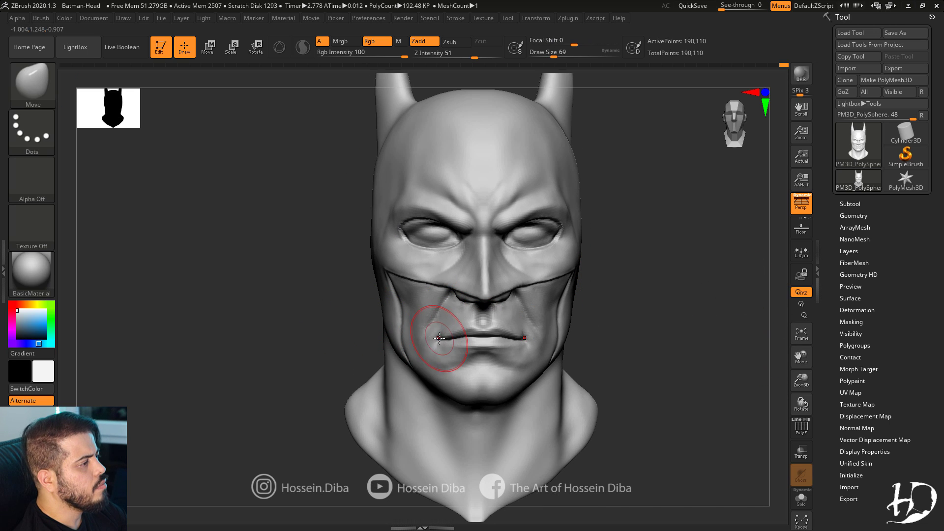
mouse_move(429, 357)
right_down()
mouse_move(514, 368)
mouse_move(497, 369)
right_up()
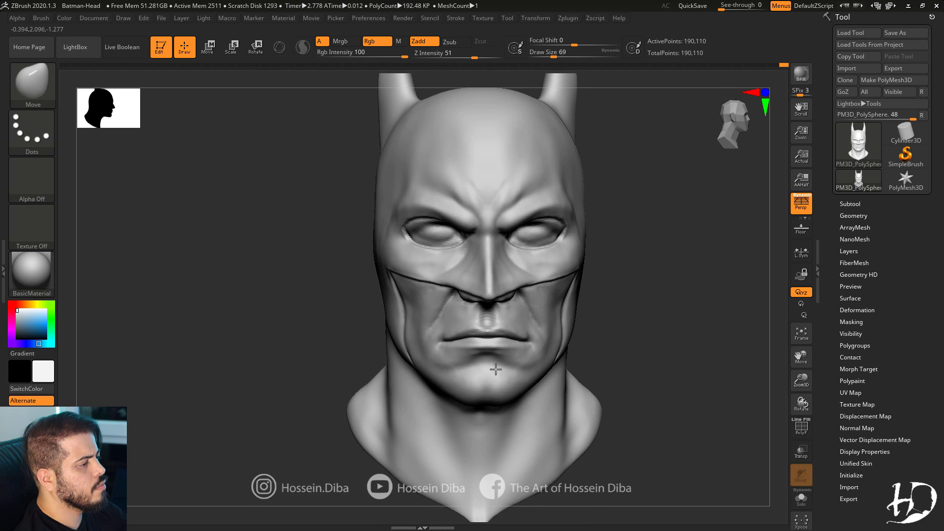
drag(442, 342, 440, 353)
mouse_move(440, 352)
right_down()
mouse_move(280, 333)
mouse_move(364, 344)
mouse_move(445, 374)
mouse_move(467, 363)
mouse_move(423, 338)
mouse_move(334, 350)
right_up()
mouse_move(344, 295)
right_down()
mouse_move(413, 293)
mouse_move(237, 281)
right_up()
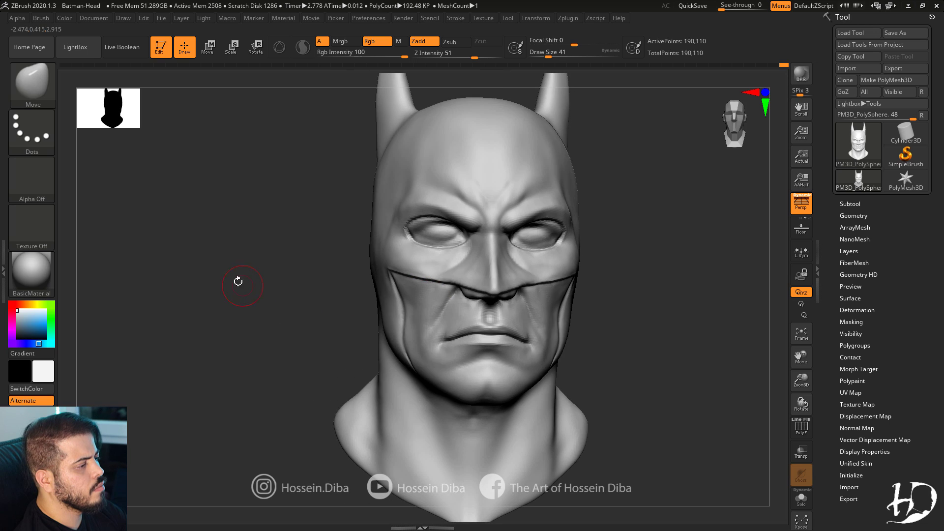
Build up the cheek just under the cowl's edge with the Standard brush at draw size 41.
key(b)
key(s)
key(t)
right_drag(610, 120, 435, 308)
right_drag(258, 297, 409, 283)
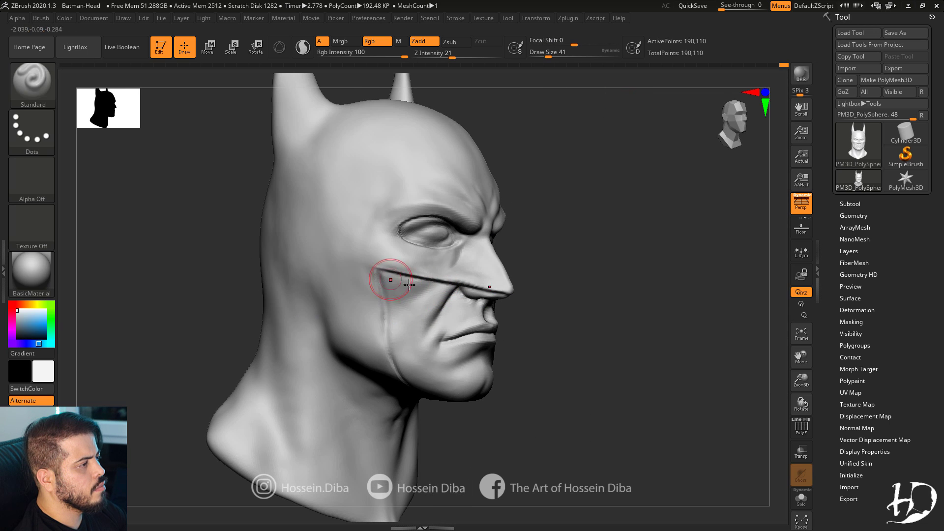
right_drag(480, 273, 276, 219)
Adjust the outer corners of the eyes with the Move brush at draw size 41.
key(b)
key(m)
key(v)
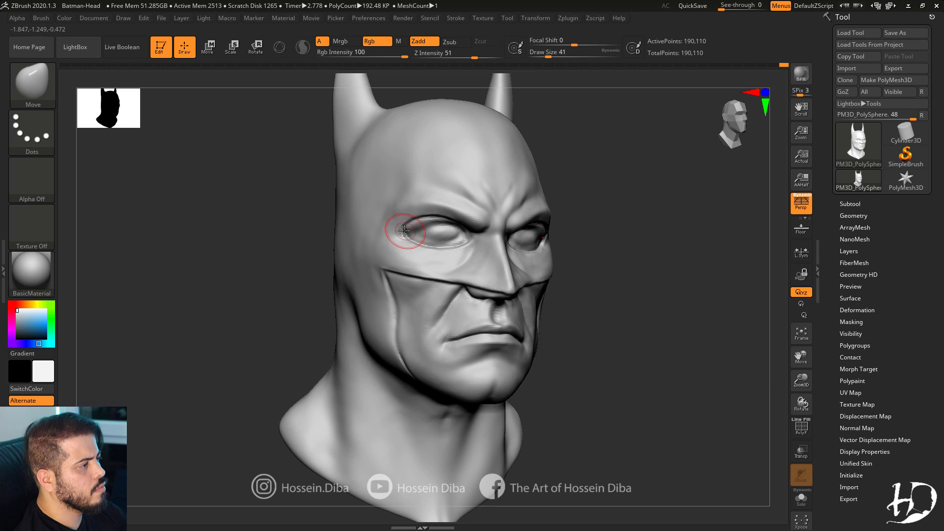
shift+right_drag(405, 231, 299, 232)
ctrl+right_drag(467, 247, 416, 190)
right_drag(300, 295, 386, 305)
mouse_move(246, 303)
right_down()
mouse_move(336, 304)
mouse_move(412, 367)
right_up()
mouse_move(573, 391)
right_down()
mouse_move(491, 406)
mouse_move(590, 390)
mouse_move(596, 418)
right_up()
alt+right_drag(596, 418, 638, 410)
Add form to the cheek, jaw and chin inside the face opening with the Standard brush at draw size 53.
click(36, 93)
click(460, 309)
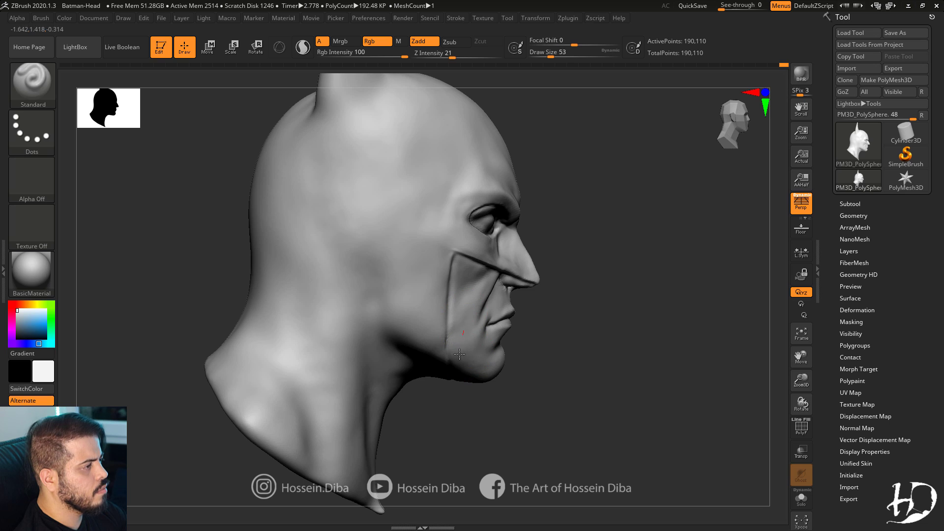
drag(492, 281, 479, 308)
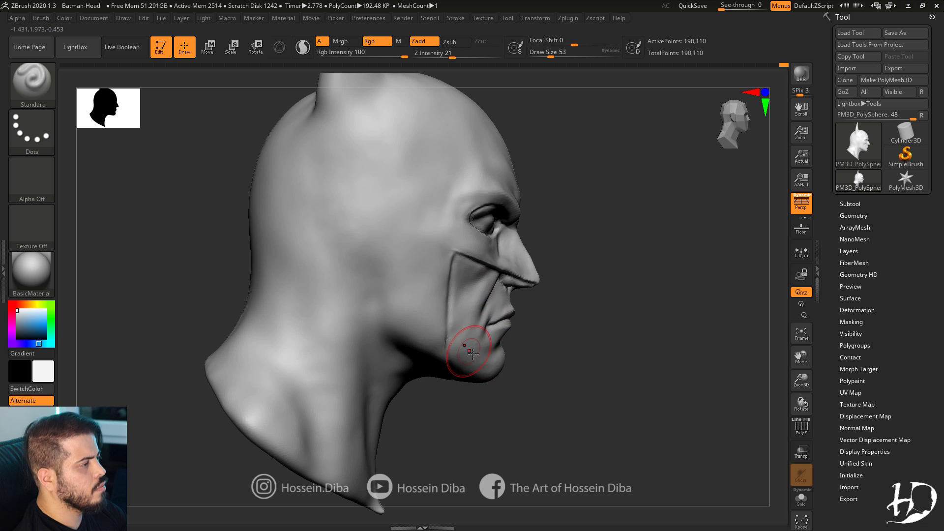
shift+right_drag(580, 368, 516, 363)
right_drag(423, 340, 467, 322)
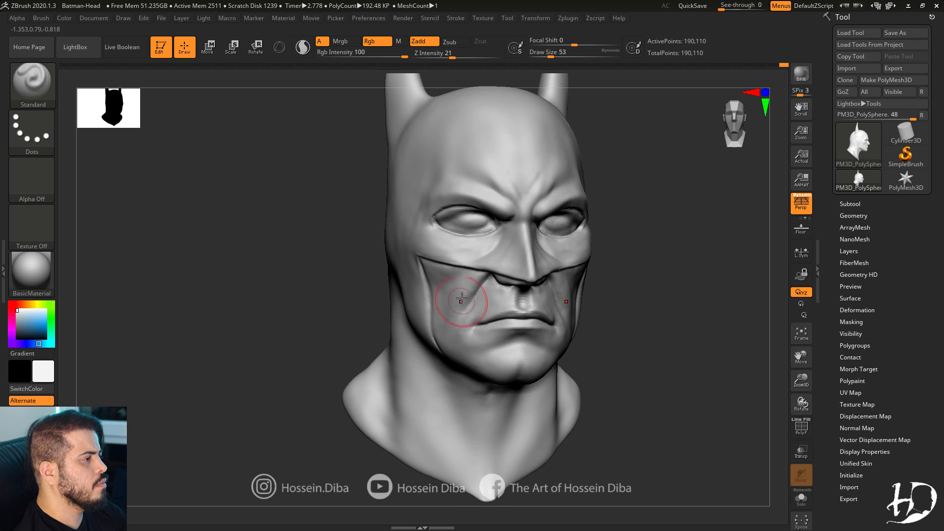
right_drag(408, 292, 443, 278)
right_drag(295, 274, 258, 278)
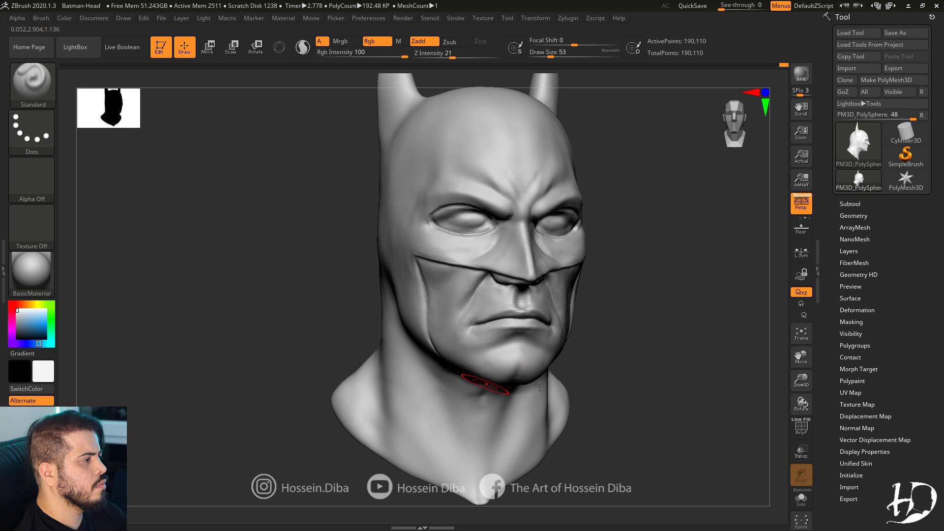
shift+right_drag(340, 295, 322, 293)
Reshape the back of the head and neck with the Move brush at draw size 81.
ctrl+right_drag(322, 293, 320, 249)
key(b)
key(m)
key(v)
mouse_move(341, 190)
right_down()
mouse_move(337, 281)
mouse_move(344, 273)
mouse_move(315, 322)
right_up()
key(shift)
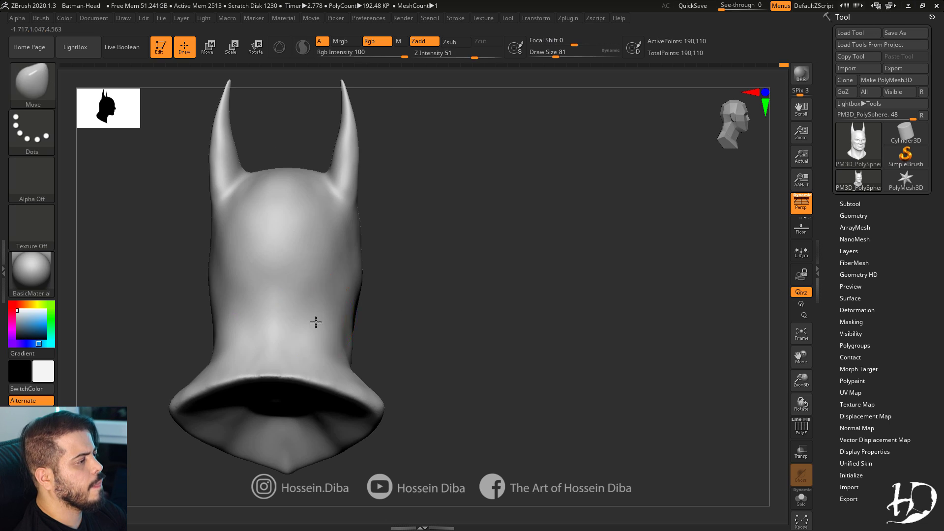
drag(340, 271, 328, 268)
right_drag(315, 237, 900, 419)
Smooth the back of the ears and adjust their bases with the Move brush at draw size 57.
shift+drag(371, 179, 362, 258)
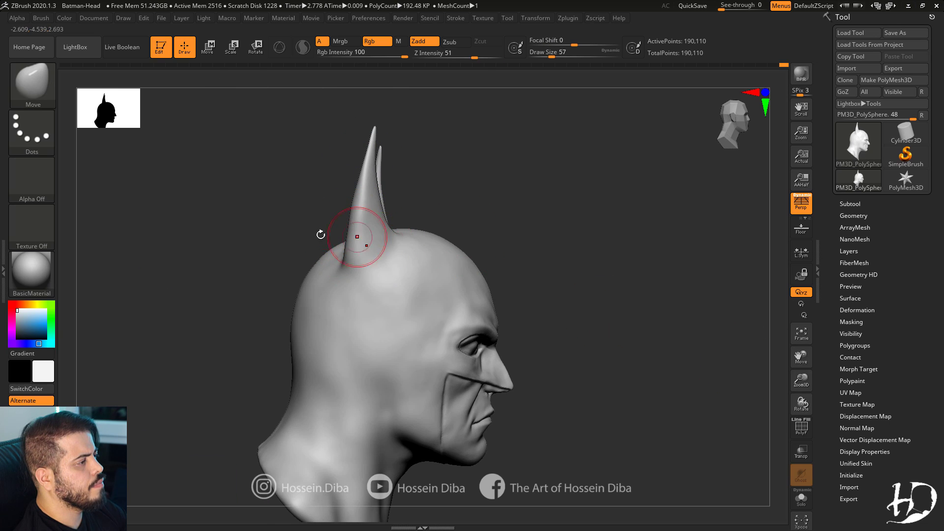
right_drag(321, 235, 236, 246)
shift+right_drag(541, 293, 639, 309)
ctrl+right_drag(639, 310, 737, 352)
ctrl+right_drag(738, 352, 679, 411)
right_drag(418, 381, 428, 186)
Inflate the side of the cowl with the Inflat brush at draw size 137 and intensity 10.
key(b)
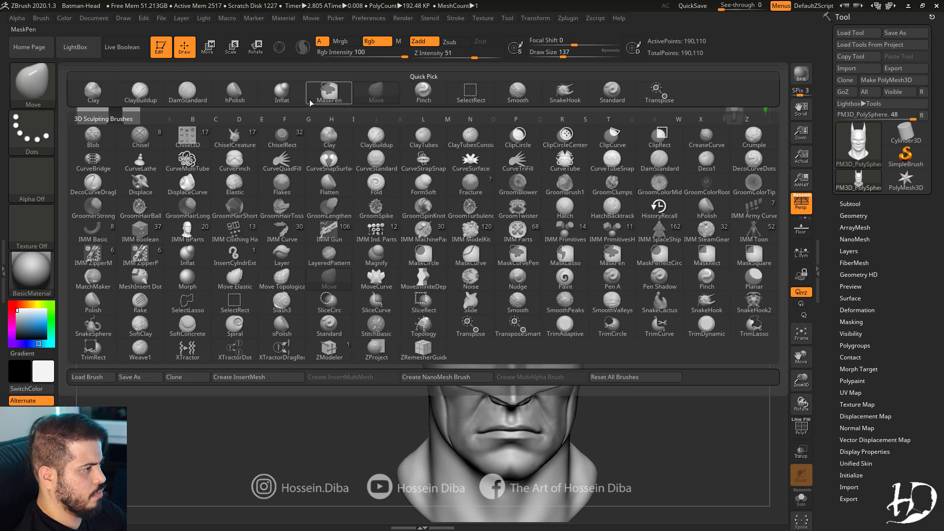
key(i)
key(n)
right_drag(373, 226, 738, 322)
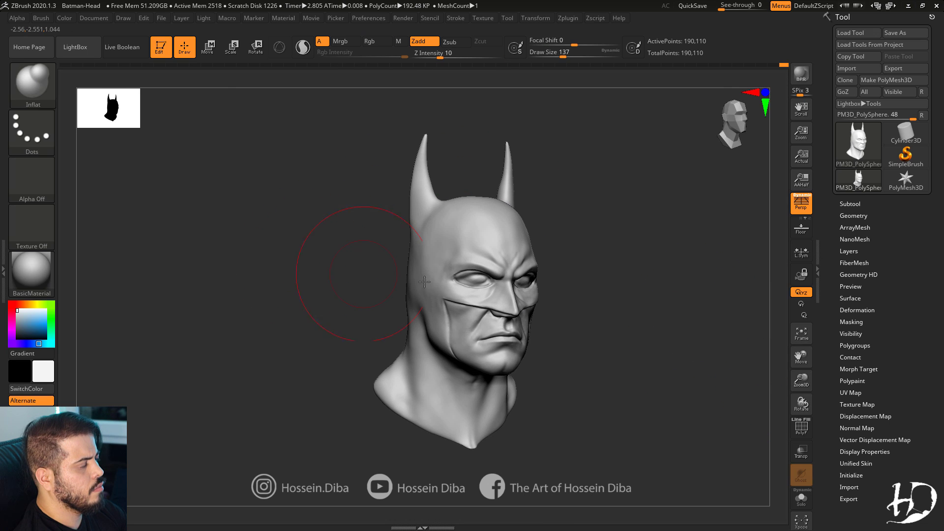
Adjust the outline of the cowl where it meets the side of the neck with the Move brush at draw size 77.
key(b)
key(m)
key(v)
mouse_move(306, 238)
right_down()
mouse_move(395, 248)
mouse_move(352, 253)
mouse_move(337, 295)
mouse_move(379, 295)
mouse_move(366, 301)
right_up()
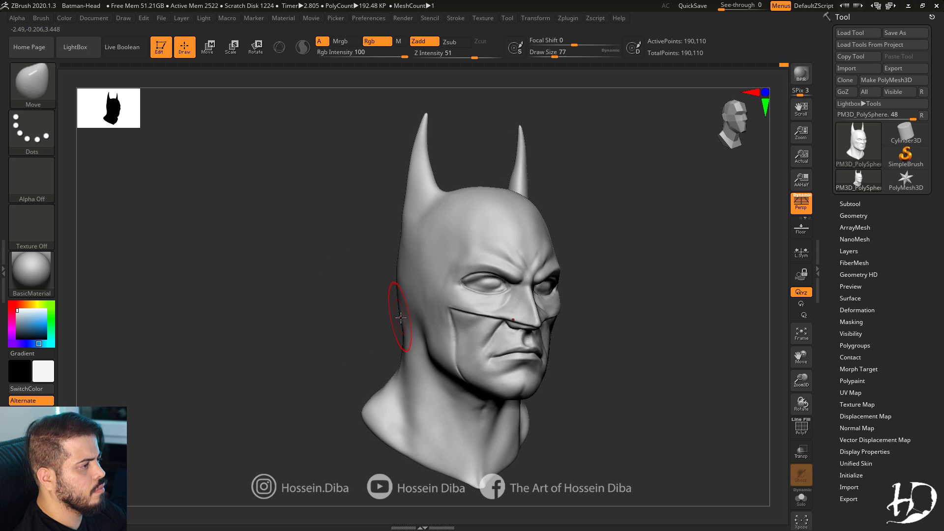
drag(396, 317, 407, 357)
mouse_move(361, 315)
right_down()
mouse_move(369, 298)
mouse_move(377, 317)
right_up()
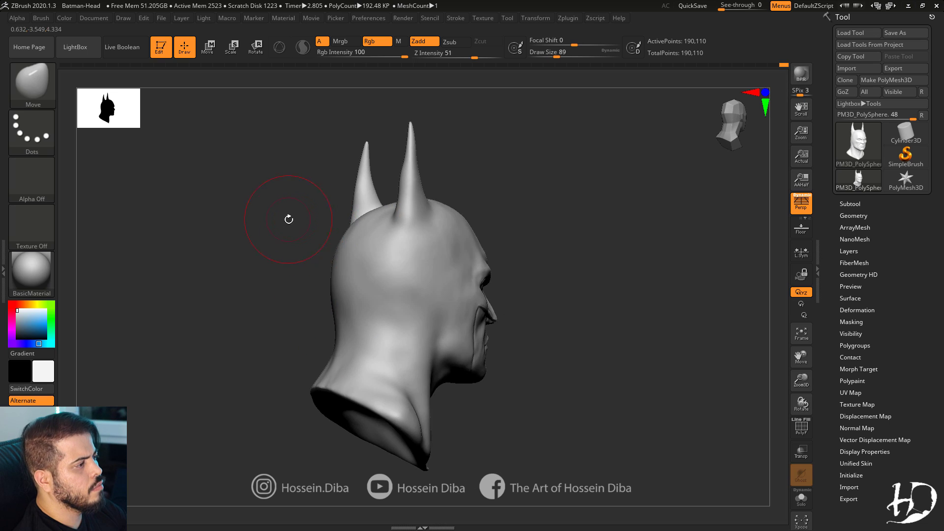
Smooth the back of the head at draw size 73 and refine the forehead's profile with the Move brush.
right_drag(289, 216, 439, 223)
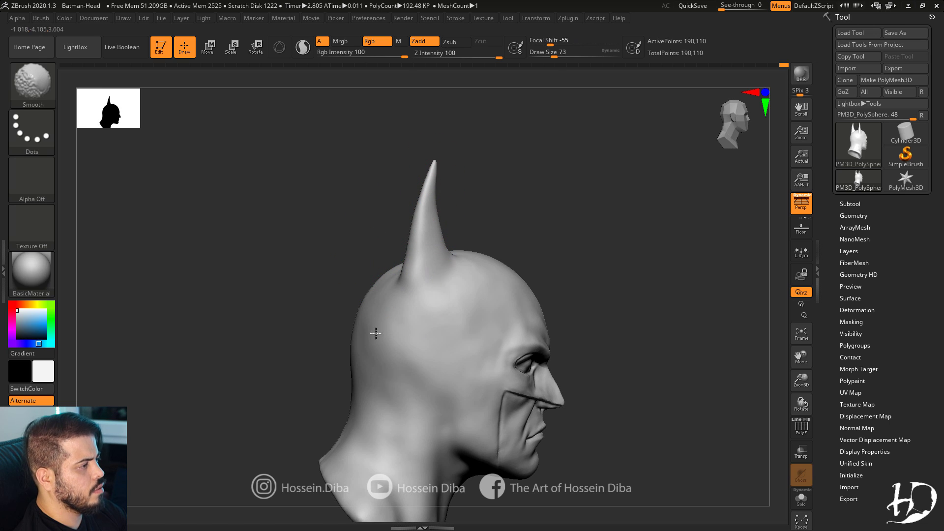
right_drag(572, 293, 532, 293)
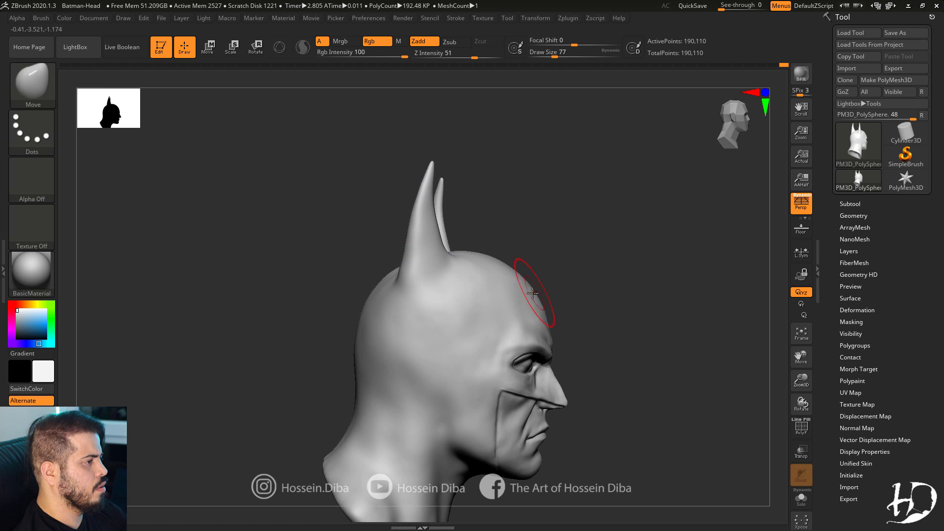
right_drag(739, 389, 576, 298)
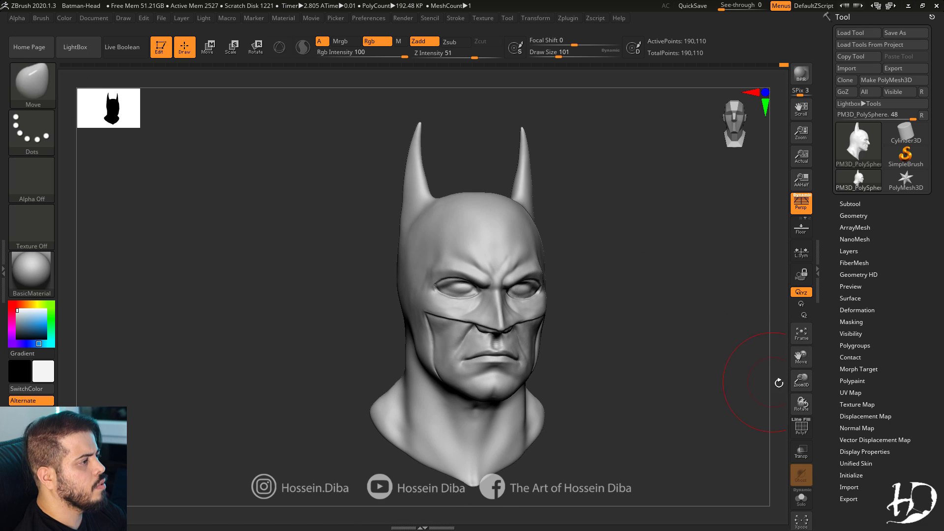
right_drag(388, 306, 265, 359)
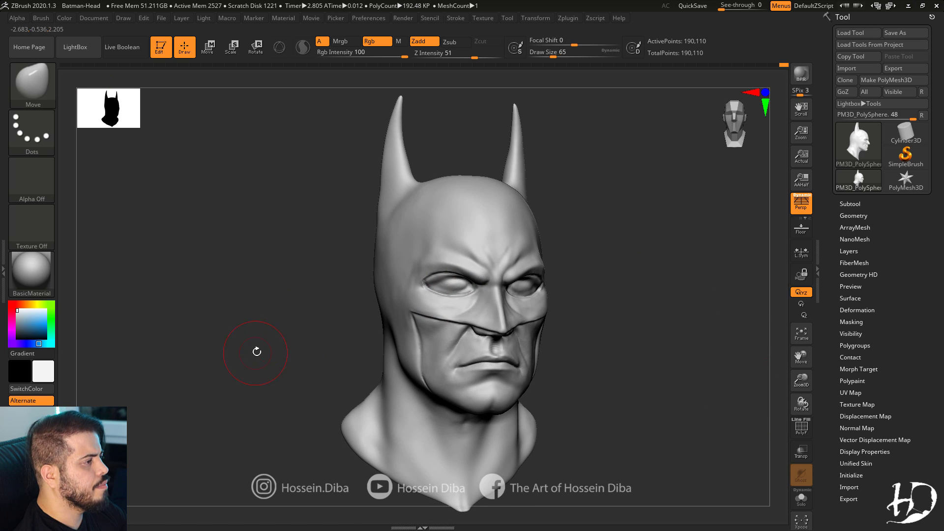
right_drag(766, 401, 420, 418)
right_drag(567, 387, 373, 340)
Add volume to the chin and lower cheek with the Standard brush at draw size 65.
key(b)
key(s)
key(t)
mouse_move(612, 366)
right_down()
mouse_move(457, 383)
mouse_move(441, 406)
right_up()
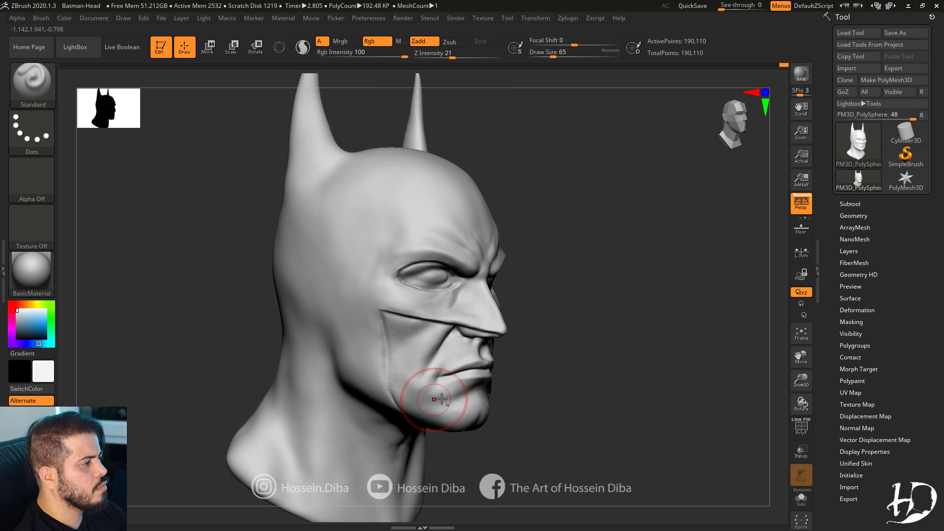
right_drag(422, 368, 306, 297)
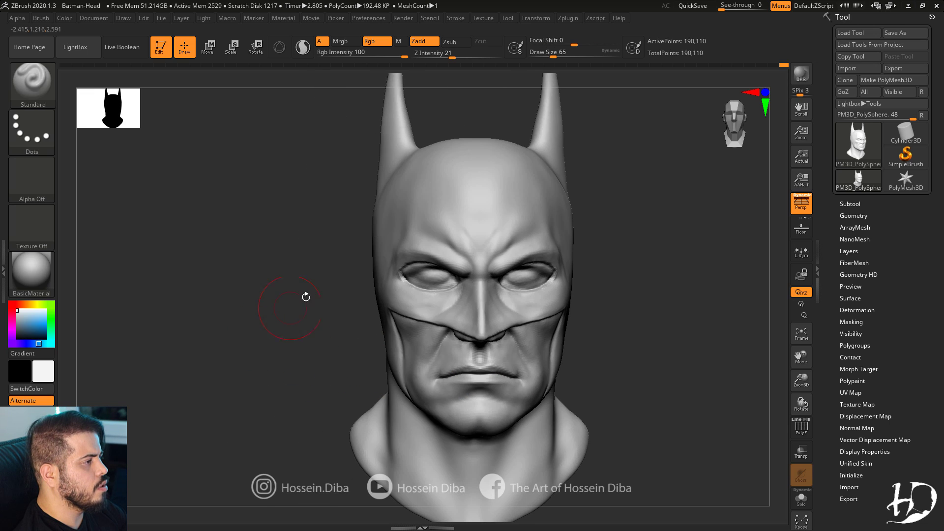
Refine the sides of the nose on the cowl with the Move brush at draw size 29.
key(b)
key(m)
key(v)
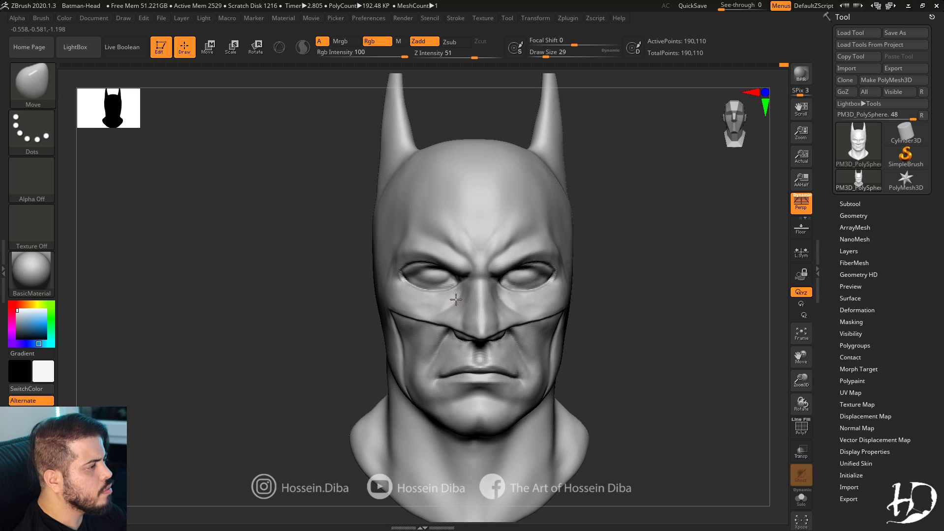
right_drag(456, 300, 322, 367)
mouse_move(691, 376)
right_down()
mouse_move(485, 337)
mouse_move(465, 344)
mouse_move(482, 348)
right_up()
Refine the inner corners of the eyes with the Standard brush at draw size 17.
key(b)
key(s)
key(t)
key(b)
key(m)
key(v)
mouse_move(274, 339)
mouse_down()
mouse_move(460, 360)
mouse_move(649, 323)
mouse_move(803, 367)
mouse_move(767, 374)
mouse_up()
key(b)
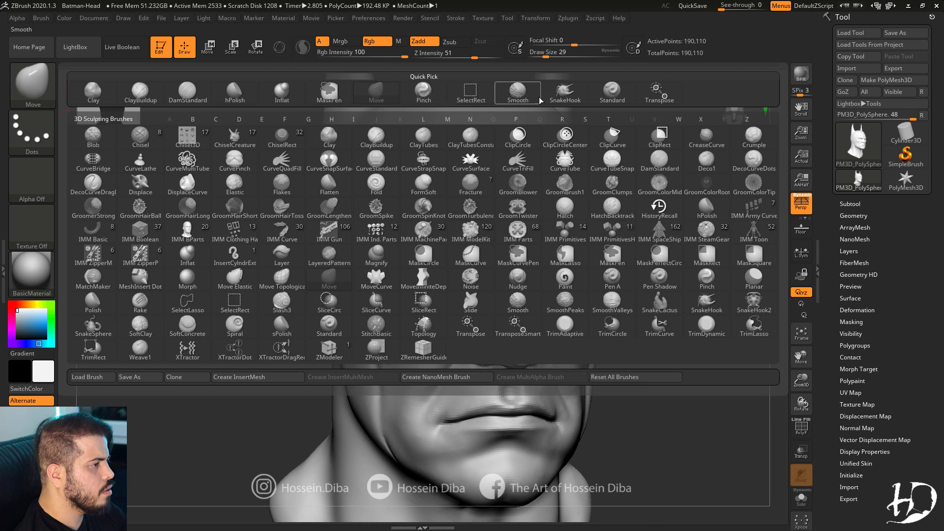
click(536, 97)
drag(693, 381, 759, 389)
drag(499, 265, 500, 262)
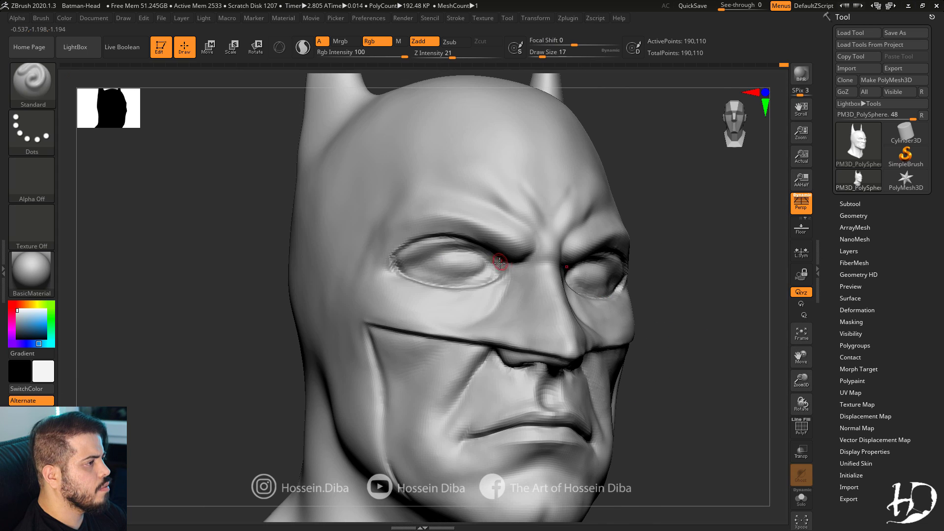
Sculpt the upper and lower eyelid forms inside the mask's eye openings at draw size 17.
drag(431, 253, 421, 255)
mouse_move(273, 278)
shift+mouse_down()
mouse_move(257, 280)
mouse_move(295, 291)
shift+mouse_up()
alt+drag(450, 248, 480, 253)
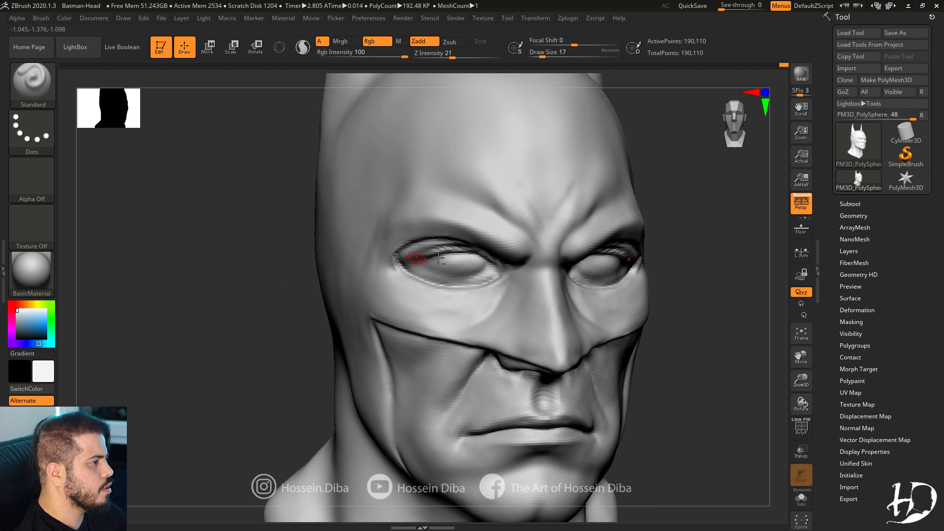
drag(397, 261, 469, 281)
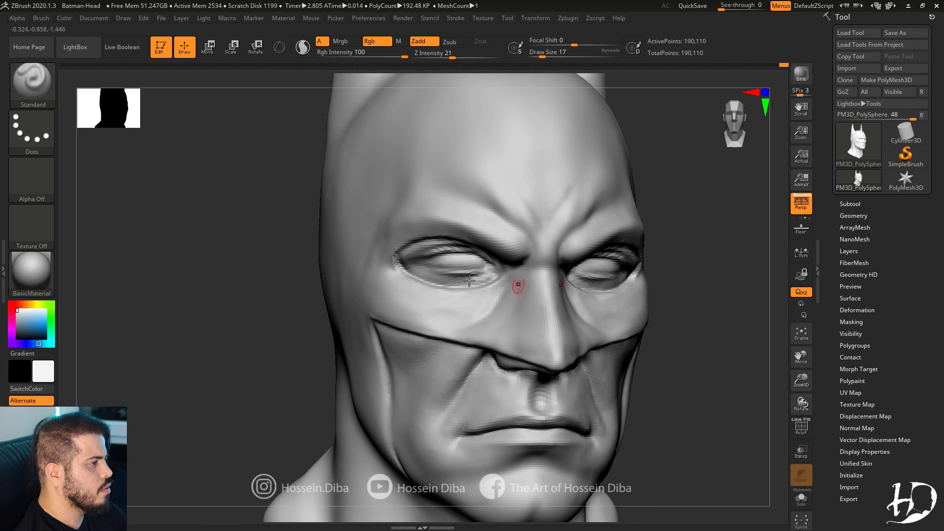
mouse_move(400, 262)
right_down()
mouse_move(426, 263)
mouse_move(394, 260)
mouse_move(421, 236)
mouse_move(522, 276)
mouse_move(429, 275)
right_up()
Adjust the profile of the upper lip from the side with the Move brush at draw size 41.
key(b)
key(m)
key(v)
mouse_move(212, 267)
right_down()
mouse_move(754, 371)
mouse_move(500, 301)
right_up()
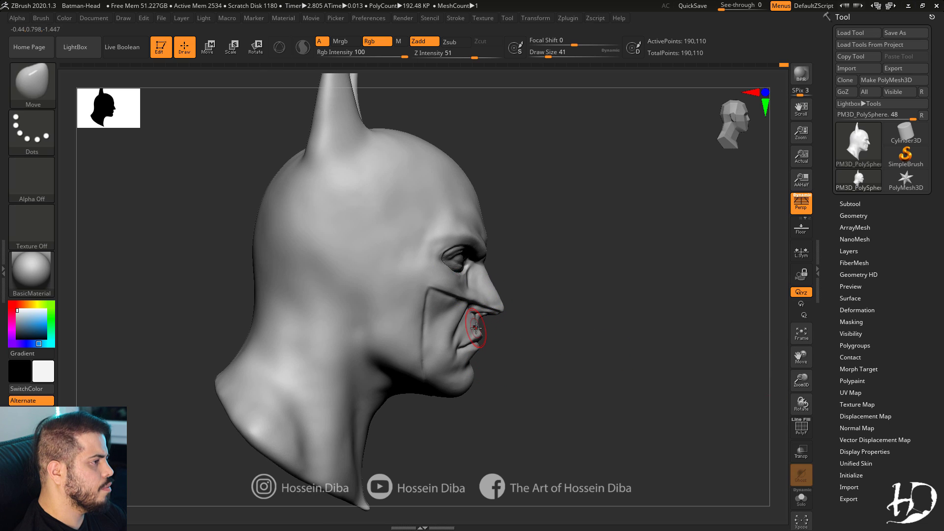
ctrl+right_drag(729, 413, 637, 392)
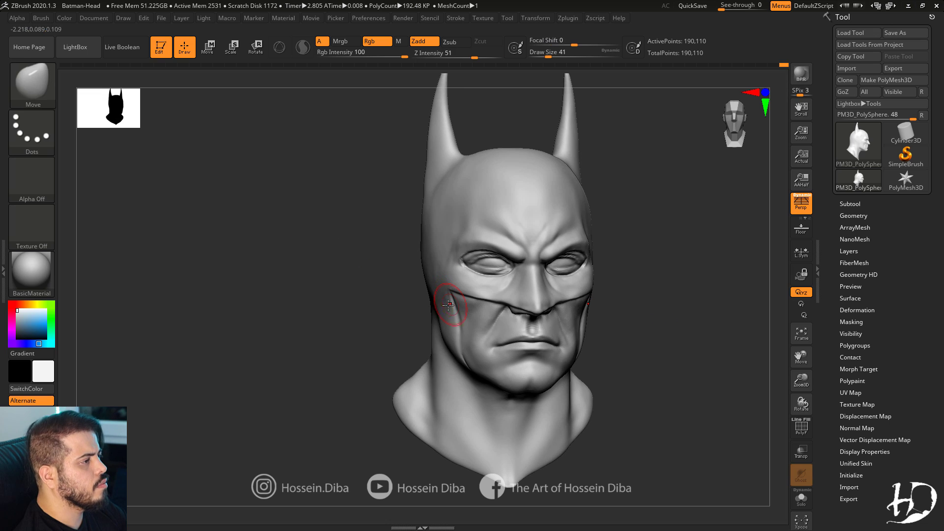
Reshape the cowl's side edge beside the cheek with the Move brush at draw size 81.
key(bracketright)
key(bracketright)
key(bracketright)
key(bracketright)
right_drag(639, 363, 703, 365)
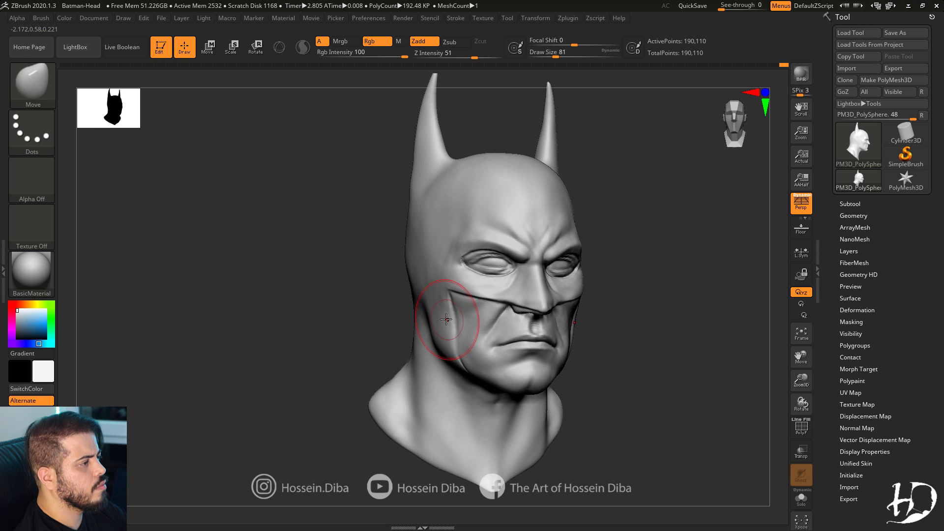
right_drag(461, 330, 329, 297)
mouse_move(449, 257)
ctrl+right_down()
mouse_move(418, 273)
mouse_move(460, 330)
mouse_move(308, 301)
mouse_move(341, 307)
ctrl+right_up()
Examine the cowl, face and neck proportions of the head from several angles.
key(b)
key(s)
key(t)
ctrl+right_drag(595, 312, 784, 350)
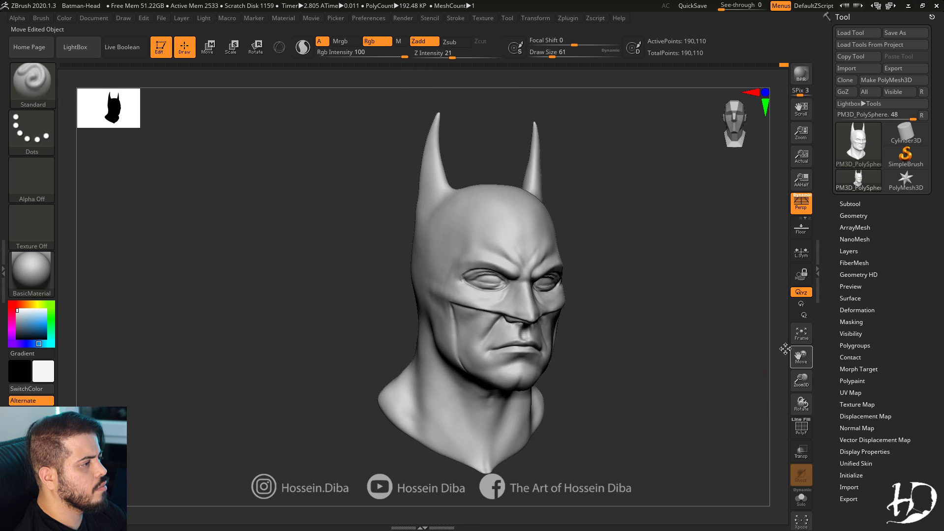
mouse_move(728, 339)
right_down()
mouse_move(662, 338)
mouse_move(492, 300)
mouse_move(426, 324)
right_up()
mouse_move(326, 269)
right_down()
mouse_move(374, 291)
mouse_move(301, 286)
mouse_move(334, 280)
right_up()
mouse_move(484, 270)
right_down()
mouse_move(362, 260)
mouse_move(423, 266)
right_up()
mouse_move(486, 301)
right_down()
mouse_move(338, 316)
mouse_move(200, 306)
mouse_move(175, 146)
right_up()
key(shift)
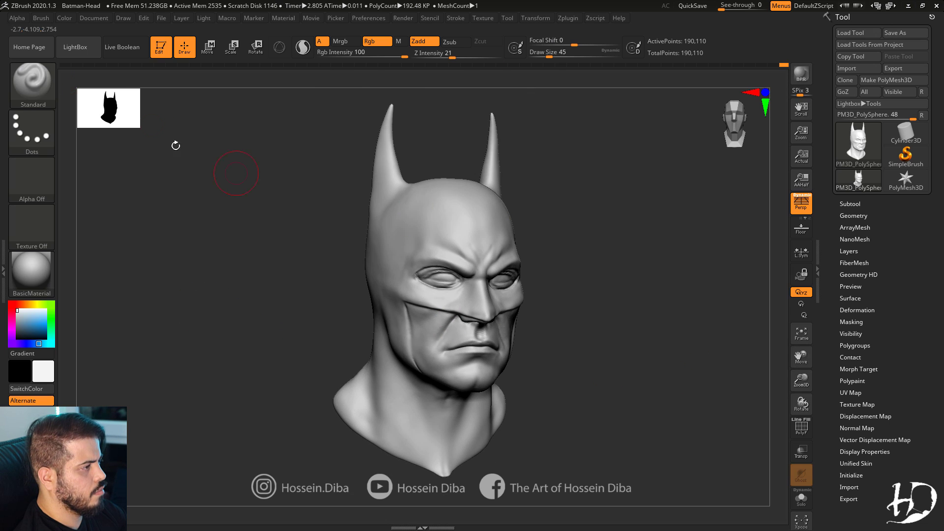
mouse_move(213, 246)
right_down()
mouse_move(634, 327)
mouse_move(601, 307)
mouse_move(406, 280)
mouse_move(442, 337)
mouse_move(453, 421)
mouse_move(416, 419)
mouse_move(601, 413)
mouse_move(795, 382)
mouse_move(666, 371)
mouse_move(294, 297)
mouse_move(315, 295)
right_up()
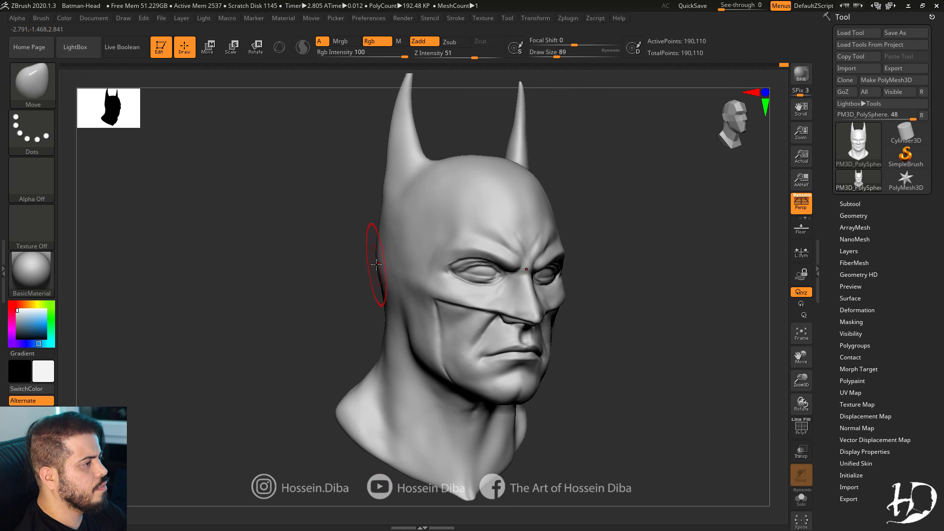
Curve the ear tips slightly inward and adjust the cowl below the ears with the Move brush at draw size 89.
mouse_move(379, 265)
shift+right_down()
mouse_move(263, 284)
mouse_move(633, 367)
mouse_move(402, 231)
shift+right_up()
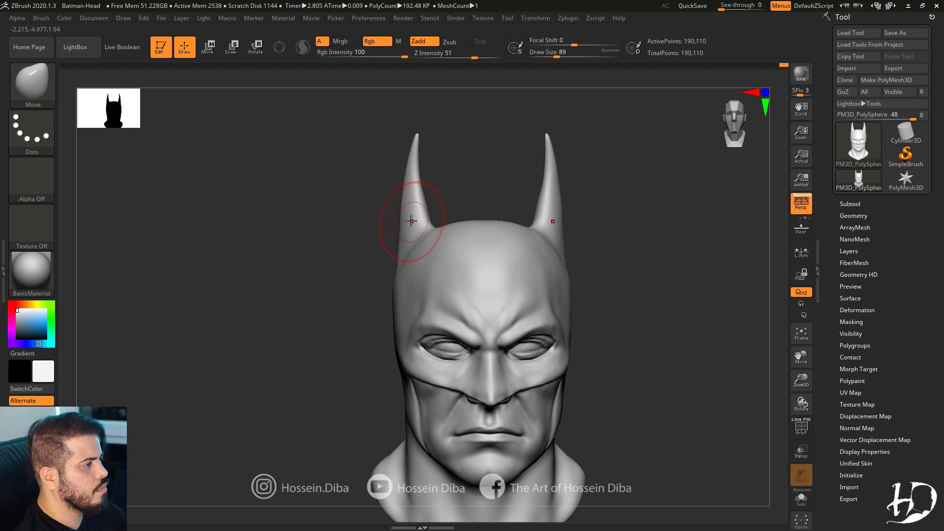
drag(414, 143, 421, 147)
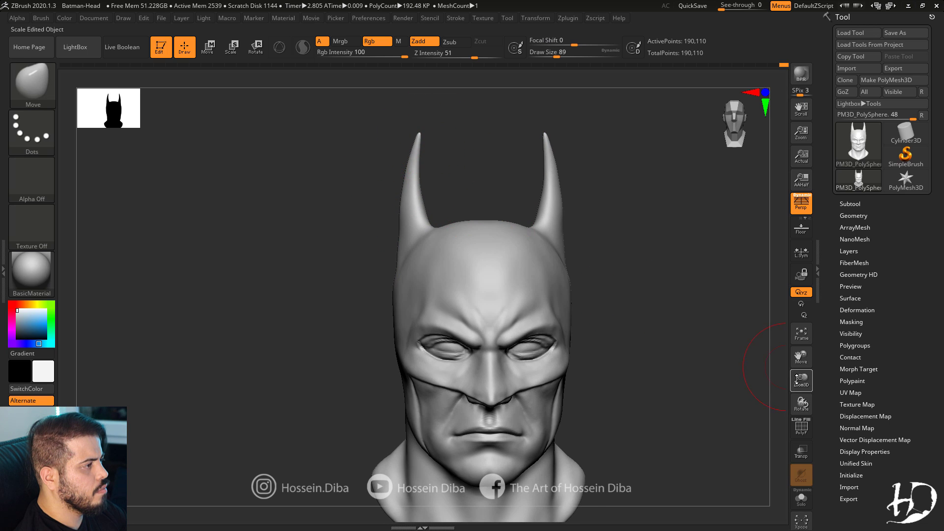
ctrl+right_drag(376, 197, 372, 262)
drag(387, 249, 385, 249)
ctrl+right_drag(415, 198, 411, 142)
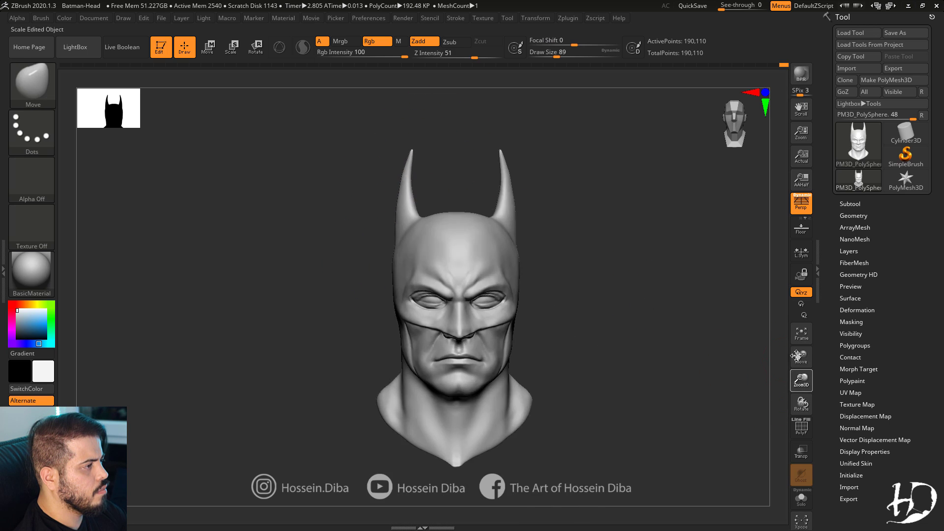
mouse_move(492, 304)
right_down()
mouse_move(633, 354)
mouse_move(408, 236)
right_up()
drag(162, 248, 186, 256)
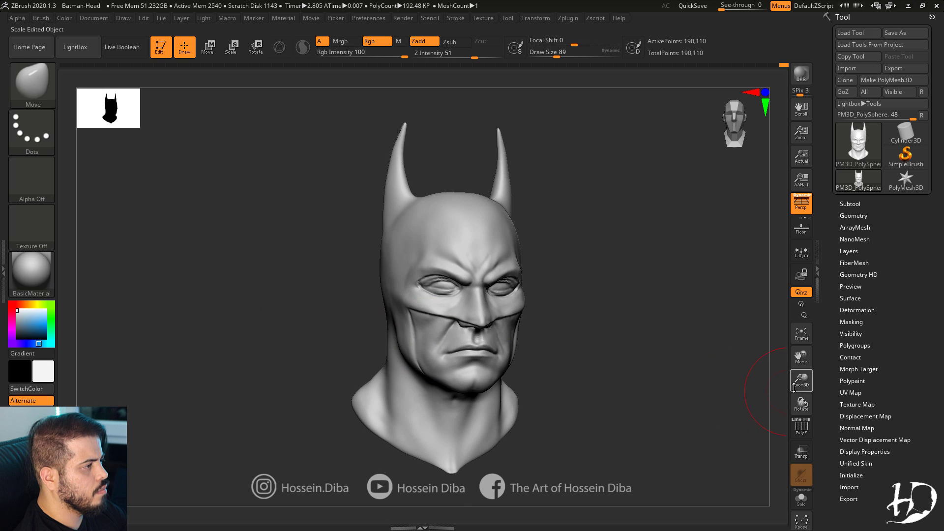
Adjust the shape of the eye openings from the front with the Move brush at draw size 49.
drag(800, 381, 796, 407)
shift+drag(687, 369, 615, 363)
drag(800, 379, 797, 406)
drag(797, 355, 767, 243)
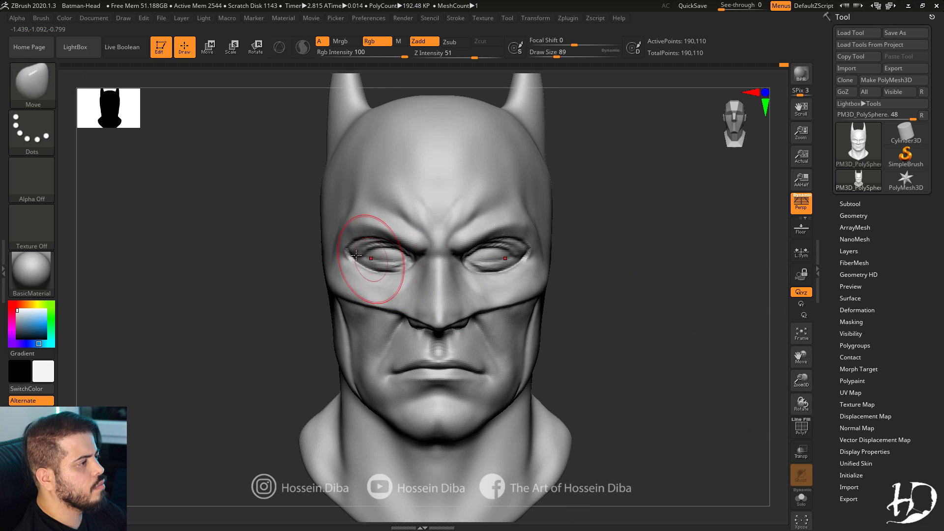
key(bracketleft)
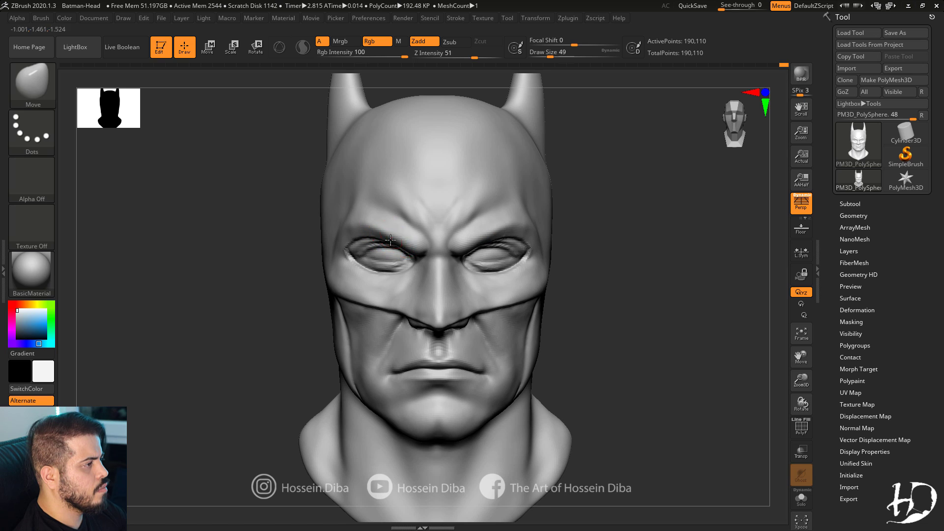
drag(799, 379, 796, 397)
mouse_move(800, 357)
mouse_down()
mouse_move(808, 393)
mouse_move(799, 363)
mouse_up()
Reshape the lower cheeks and jawline along the cowl with the Move brush at draw size 77.
key(bracketright)
key(bracketright)
key(bracketright)
key(bracketright)
drag(799, 359, 796, 335)
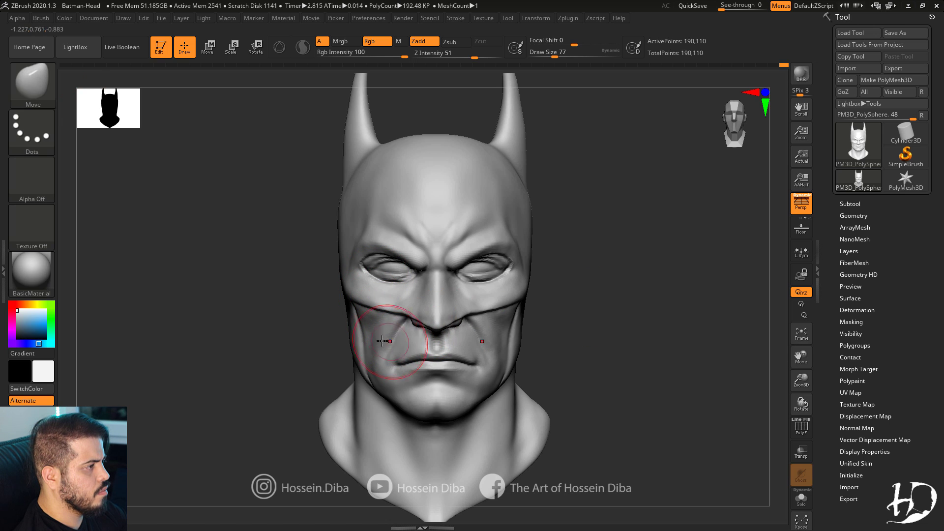
mouse_move(353, 351)
right_down()
mouse_move(333, 346)
mouse_move(359, 354)
mouse_move(379, 396)
right_up()
drag(379, 398, 373, 399)
shift+drag(319, 352, 333, 344)
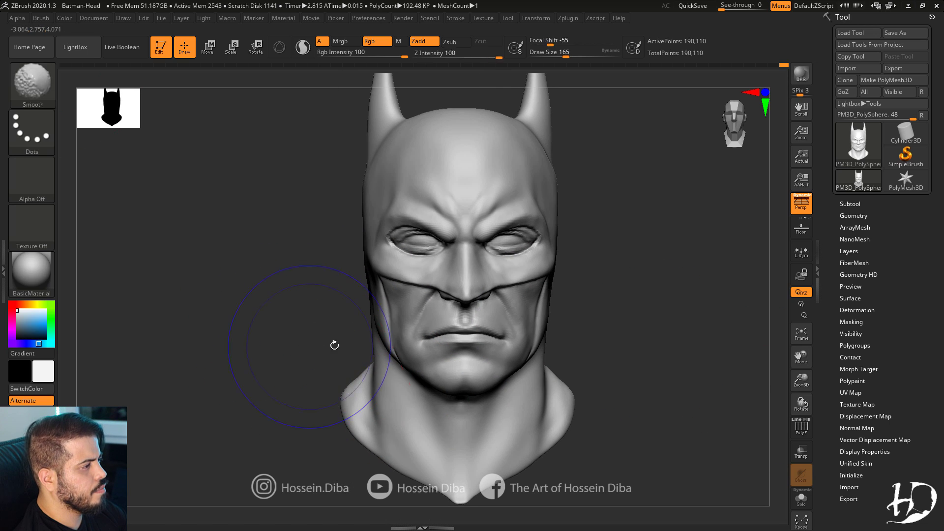
Adjust the neck's side outline below the jaw with the Move brush at draw size 121.
drag(802, 382, 796, 362)
drag(801, 357, 727, 335)
drag(315, 352, 337, 352)
drag(369, 379, 365, 382)
shift+drag(325, 357, 302, 358)
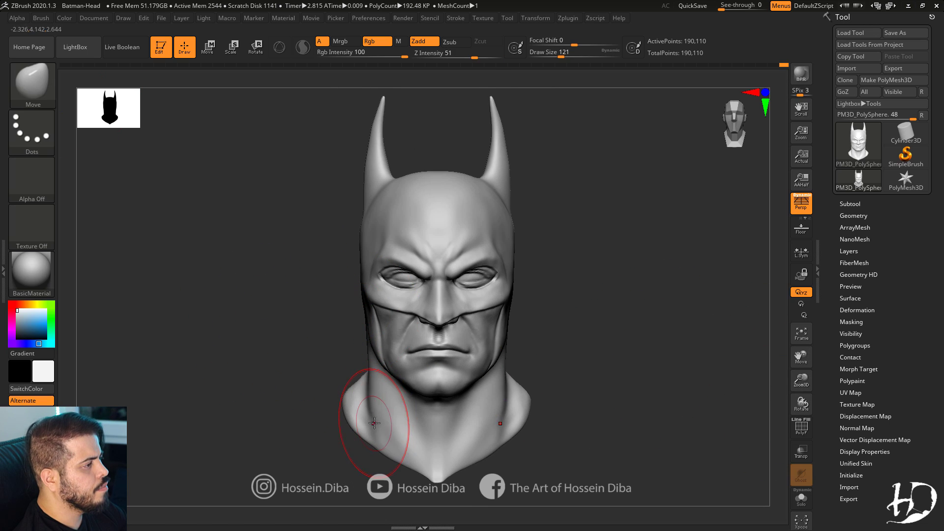
Refine the transition between the jaw, neck and flared base with the Move brush at draw size 73.
drag(795, 377, 795, 387)
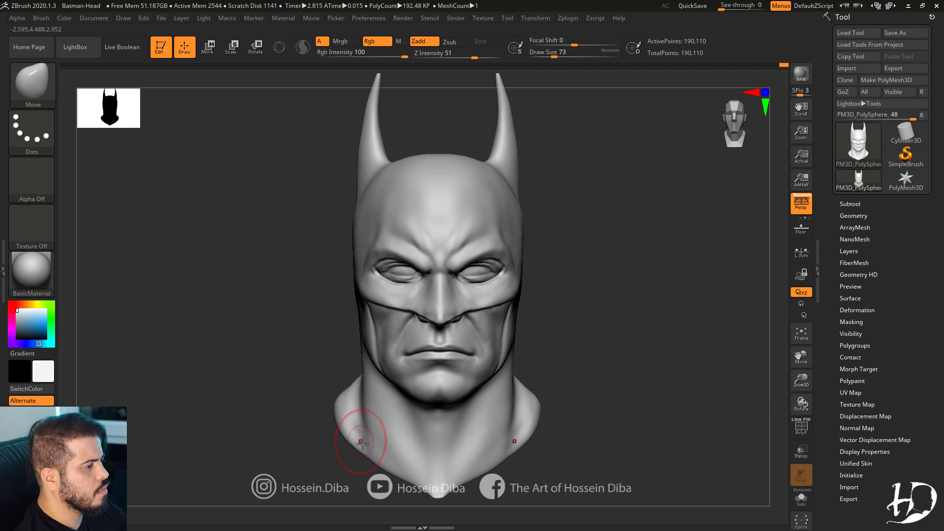
drag(319, 364, 350, 371)
shift+drag(598, 341, 577, 321)
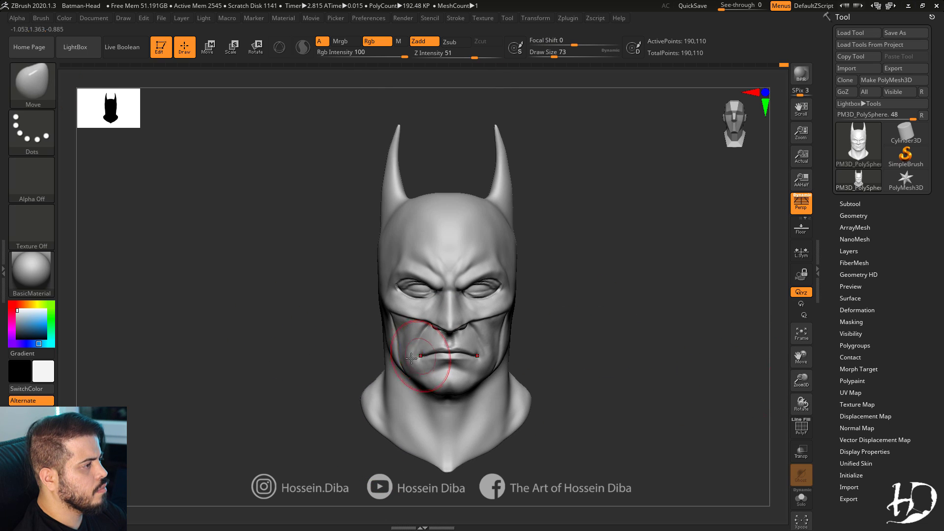
drag(381, 385, 377, 387)
drag(754, 385, 725, 389)
drag(341, 323, 366, 344)
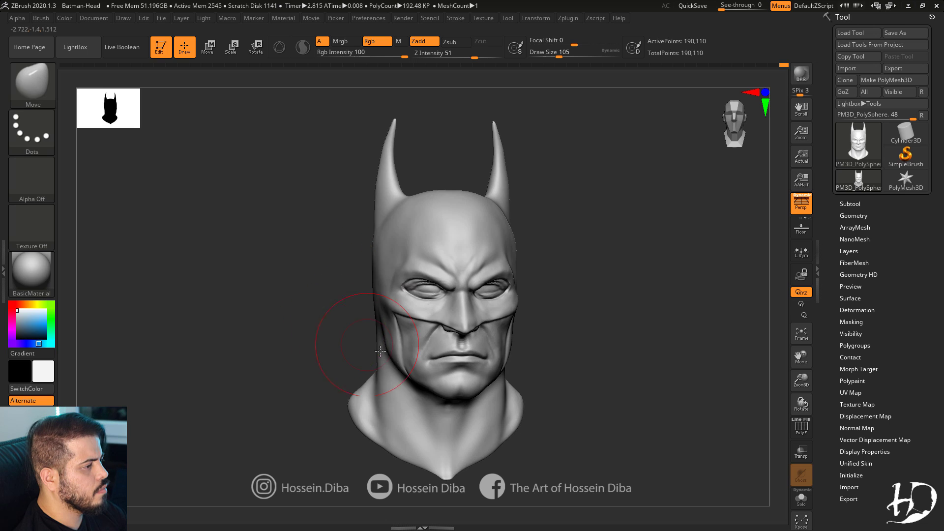
Refine the cowl's lower edge beside the nose with the Move brush at draw size 29.
mouse_move(385, 354)
right_down()
mouse_move(366, 353)
mouse_move(438, 397)
mouse_move(308, 325)
mouse_move(440, 301)
right_up()
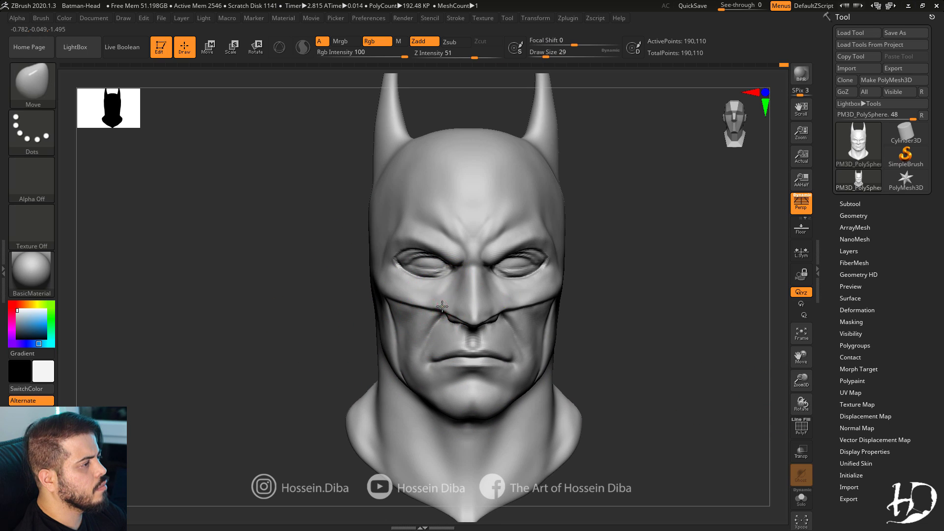
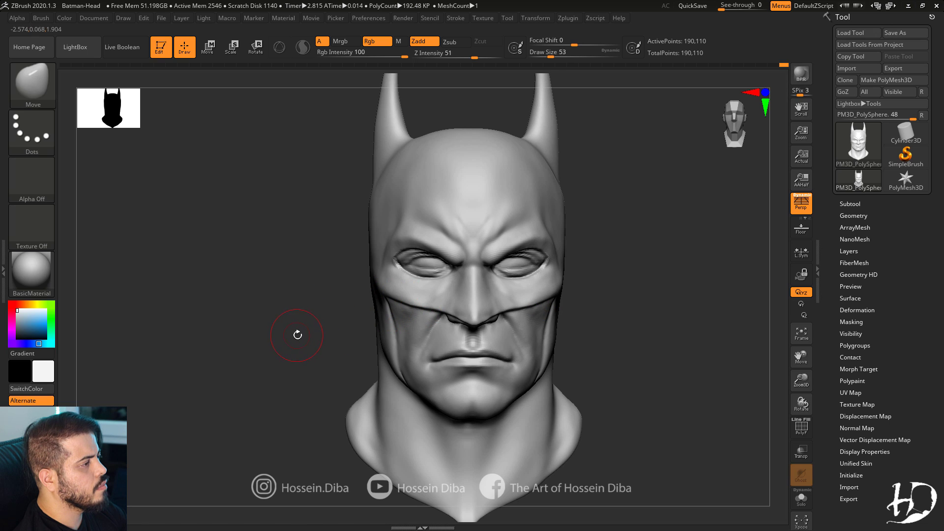
right_drag(298, 335, 551, 382)
shift+right_drag(415, 361, 262, 303)
right_drag(492, 317, 617, 329)
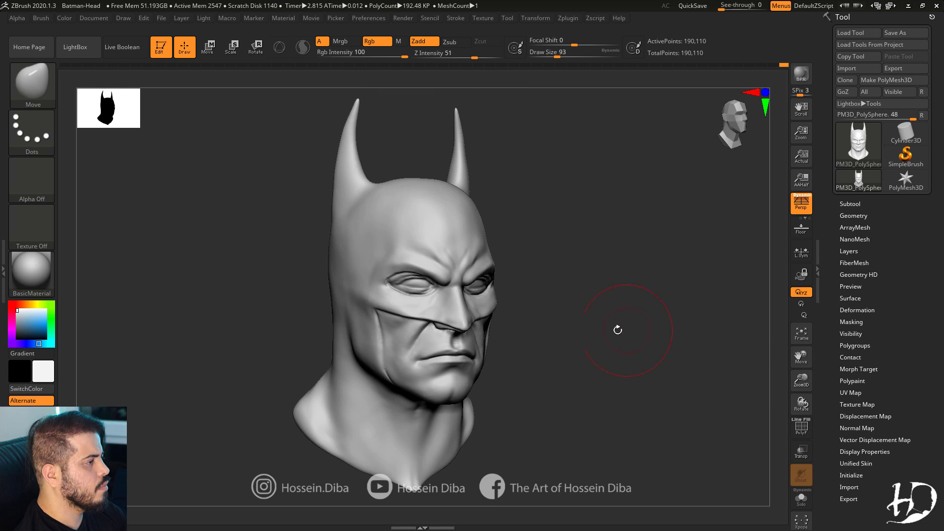
Remesh the head with DynaMesh at resolution 128.
right_drag(325, 264, 342, 281)
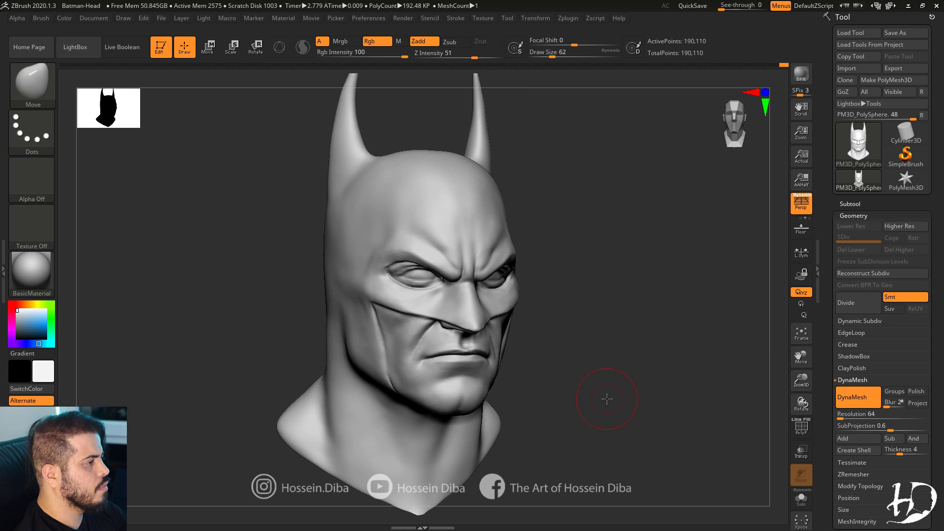
right_drag(607, 398, 604, 402)
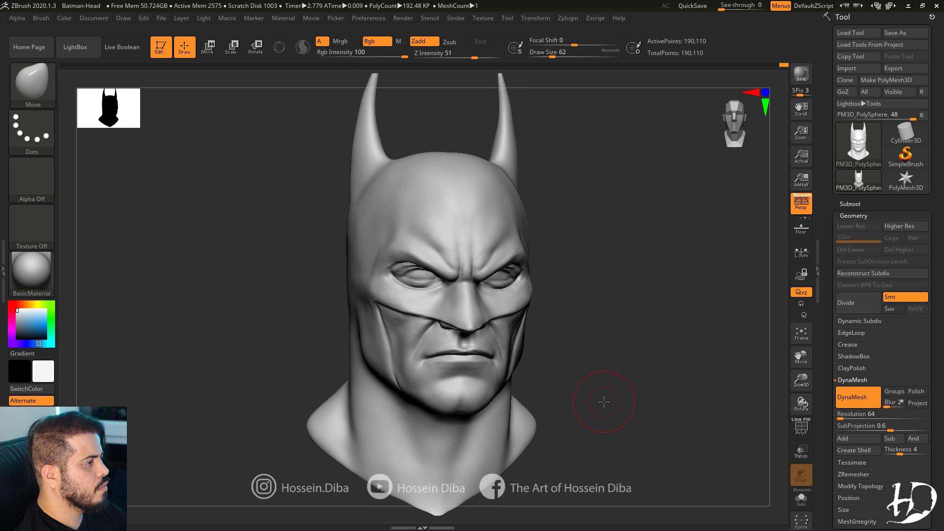
right_drag(668, 347, 671, 348)
click(842, 415)
ctrl+drag(650, 299, 667, 331)
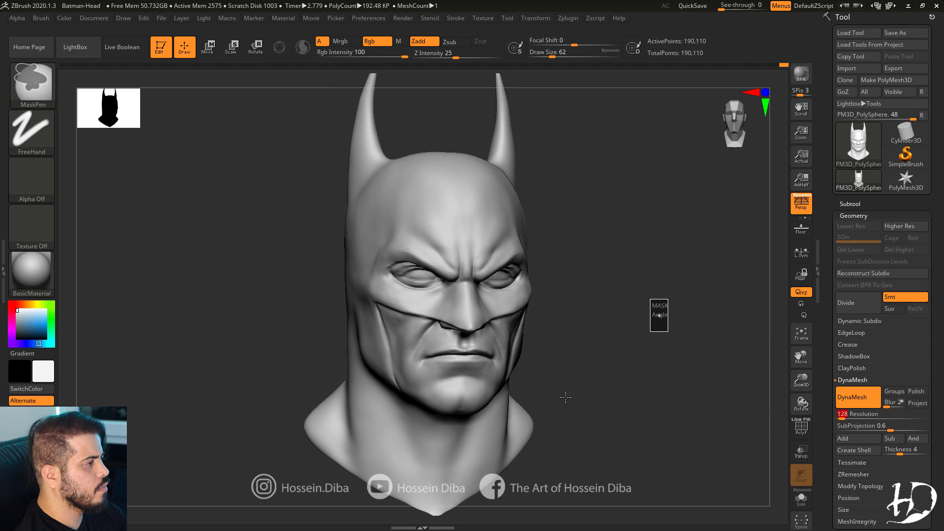
click(854, 216)
Smooth the area between the brows and below the eyes, using draw sizes 62 and 74.
right_drag(566, 295, 496, 354)
alt+right_drag(383, 236, 494, 278)
shift+drag(551, 233, 553, 266)
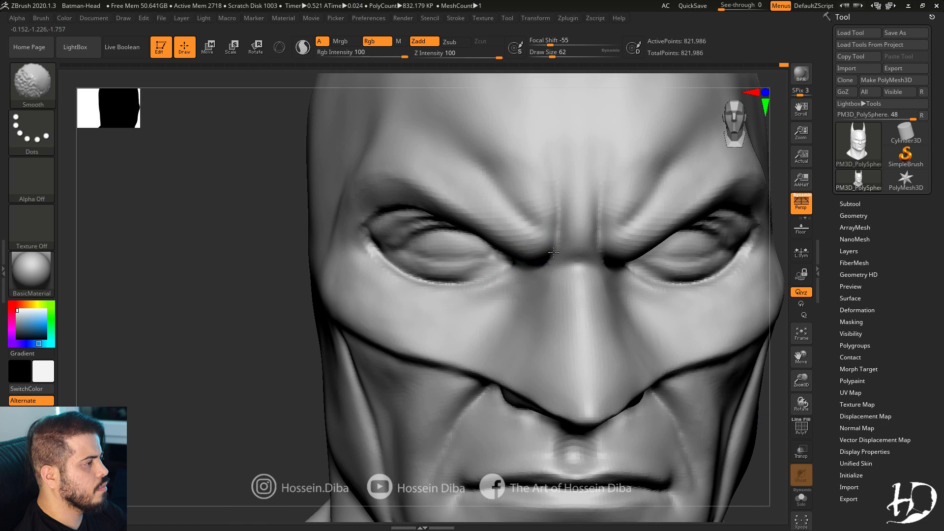
ctrl+right_drag(492, 187, 531, 148)
alt+right_drag(535, 200, 530, 245)
key(])
shift+drag(530, 246, 471, 303)
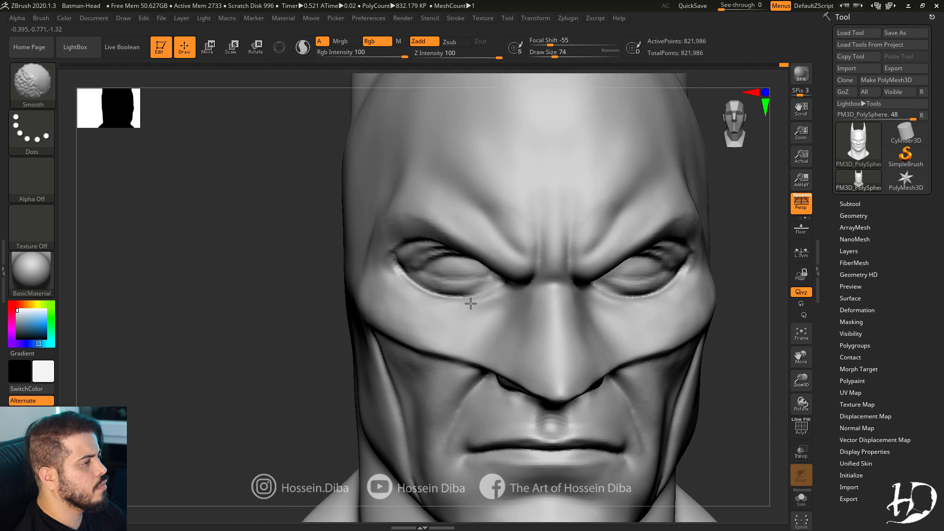
Adjust the curvature of the eyes from below with the Move brush at draw size 74.
drag(249, 295, 364, 305)
drag(731, 390, 689, 246)
drag(464, 268, 462, 272)
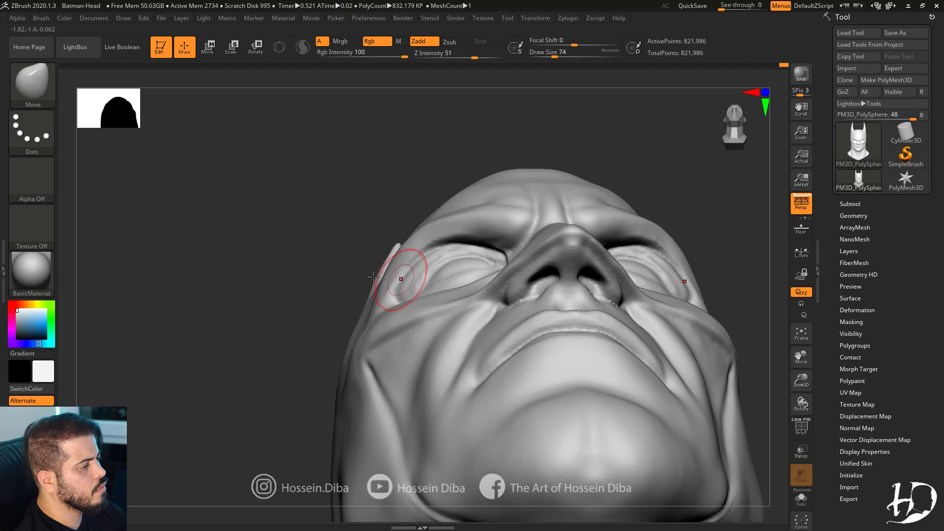
mouse_move(738, 241)
mouse_down()
mouse_move(782, 381)
mouse_move(787, 432)
mouse_up()
Carve the upper eyelid crease out to the eye's outer corner with the DamStandard brush at draw size 38.
key(b)
key(d)
key(s)
key([)
key([)
key([)
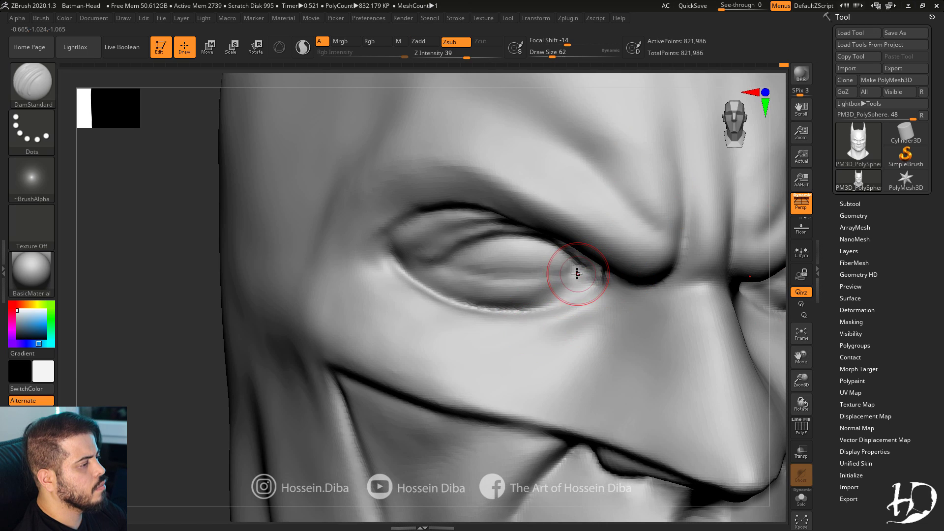
drag(781, 334, 764, 343)
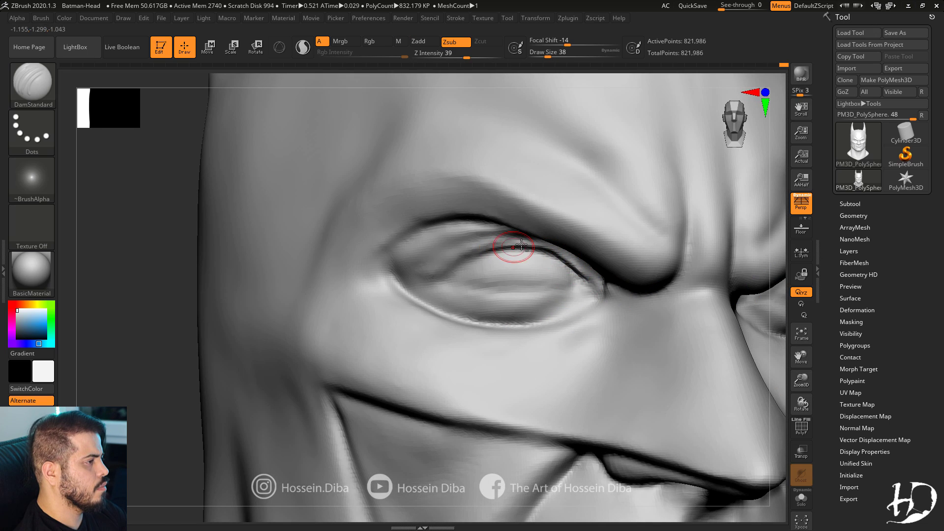
drag(522, 245, 461, 257)
drag(565, 246, 462, 243)
mouse_move(194, 294)
mouse_down()
mouse_move(181, 307)
mouse_move(231, 303)
mouse_up()
drag(457, 258, 431, 272)
Carve the line of the lower eyelid against the eyeball with the DamStandard brush.
mouse_move(170, 300)
mouse_down()
mouse_move(140, 305)
mouse_move(158, 300)
mouse_up()
mouse_move(573, 284)
mouse_down()
mouse_move(491, 293)
mouse_move(459, 284)
mouse_move(531, 297)
mouse_up()
alt+drag(780, 381, 779, 315)
mouse_move(330, 316)
mouse_down()
mouse_move(296, 316)
mouse_move(371, 245)
mouse_up()
Build up the rims of the upper and lower eyelids with the Standard brush, using draw sizes 38 and 18.
key(b)
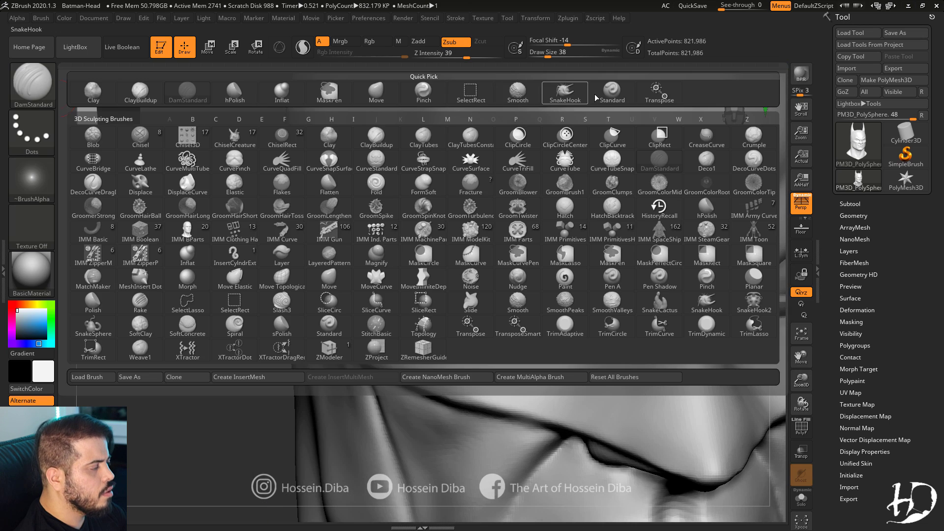
key(s)
key(t)
drag(211, 285, 251, 286)
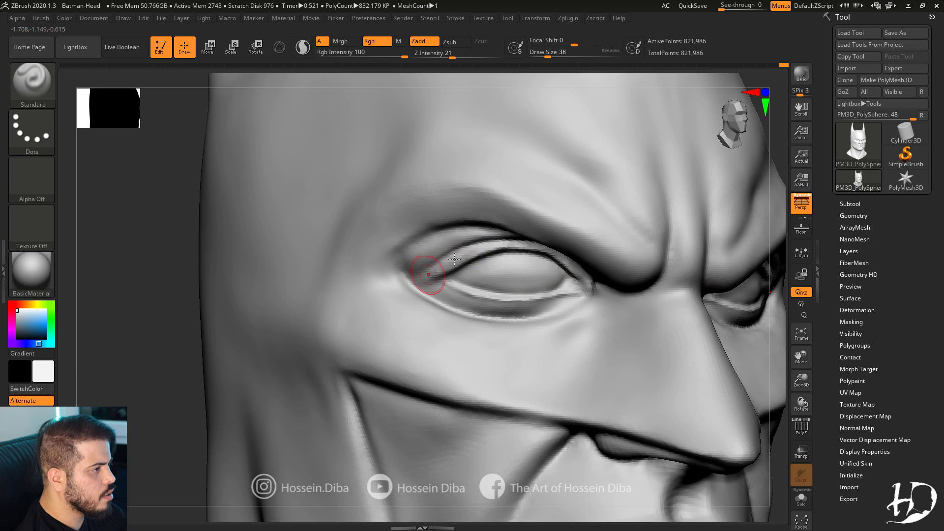
right_drag(454, 259, 566, 290)
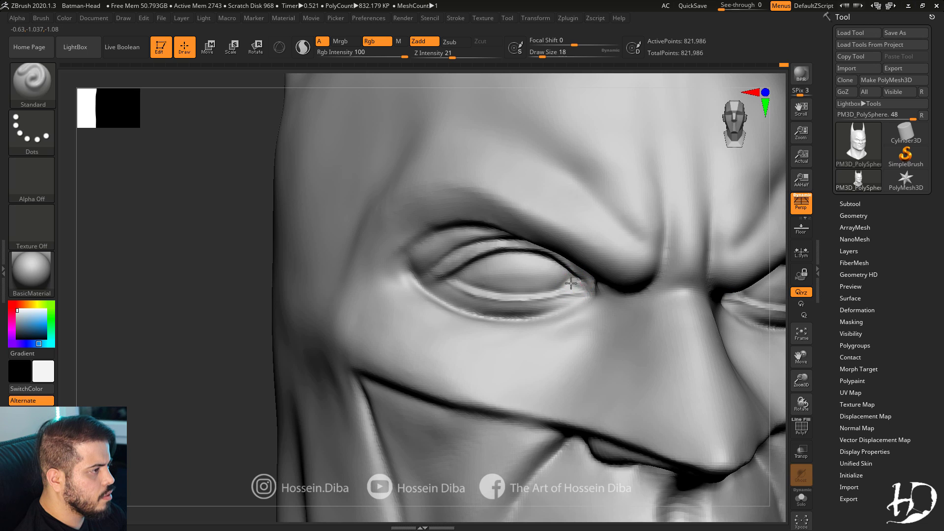
Refine and smooth the upper eyelid fold toward the eye's outer corner, using draw sizes 34 and 58.
key(bracketright)
key(bracketright)
key(bracketright)
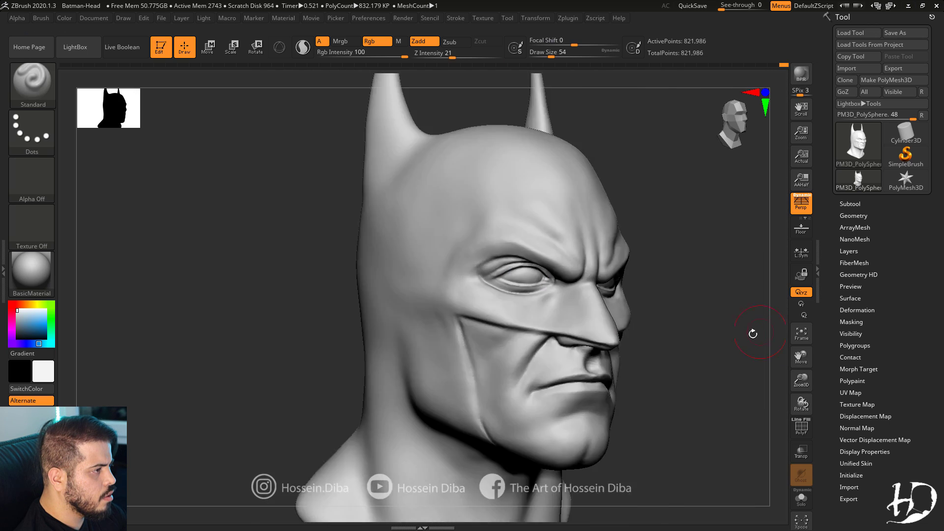
right_drag(753, 331, 711, 337)
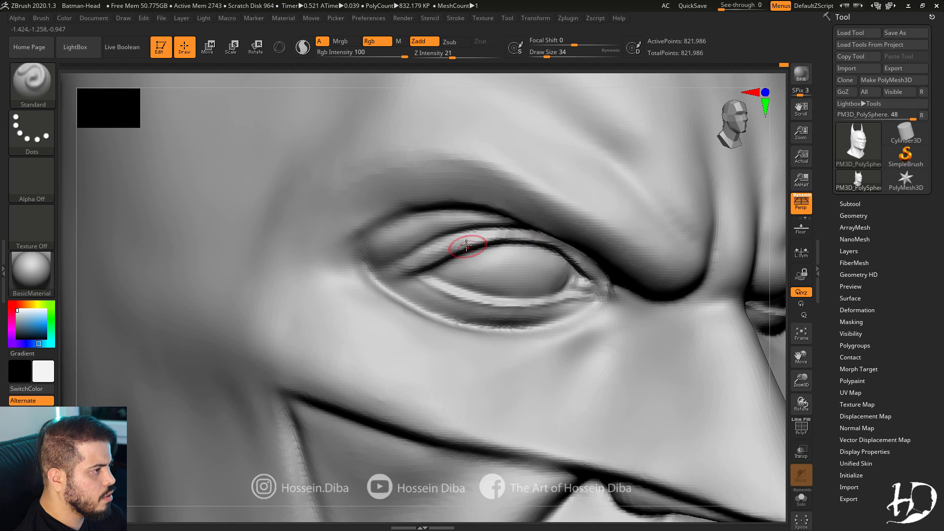
shift+drag(514, 234, 447, 257)
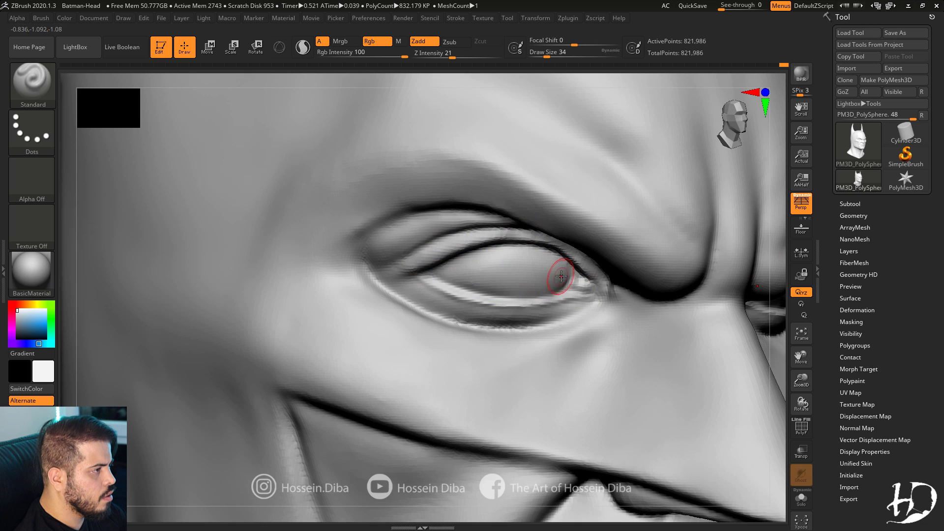
key(bracketright)
key(bracketright)
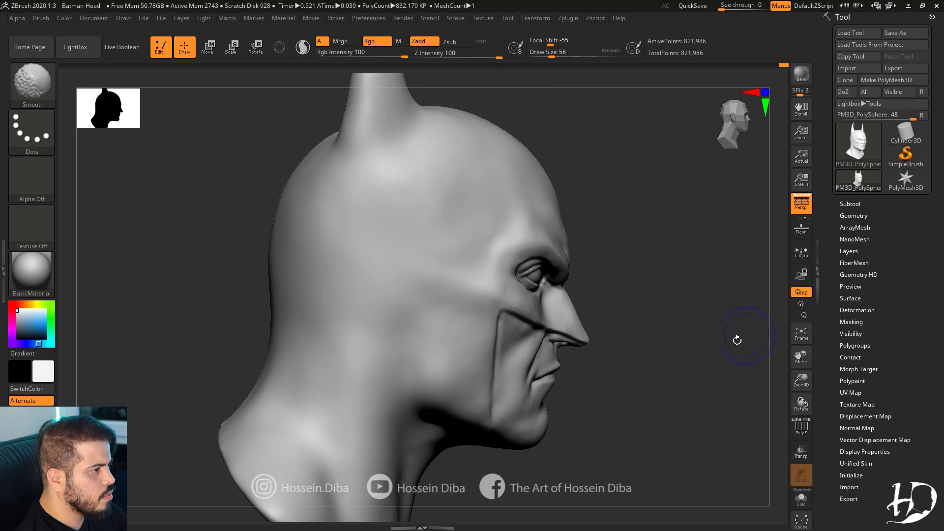
right_drag(738, 338, 738, 327)
Reshape the eyes and eyelids from below with the Move brush, using draw sizes 90 and 66.
key(b)
click(369, 91)
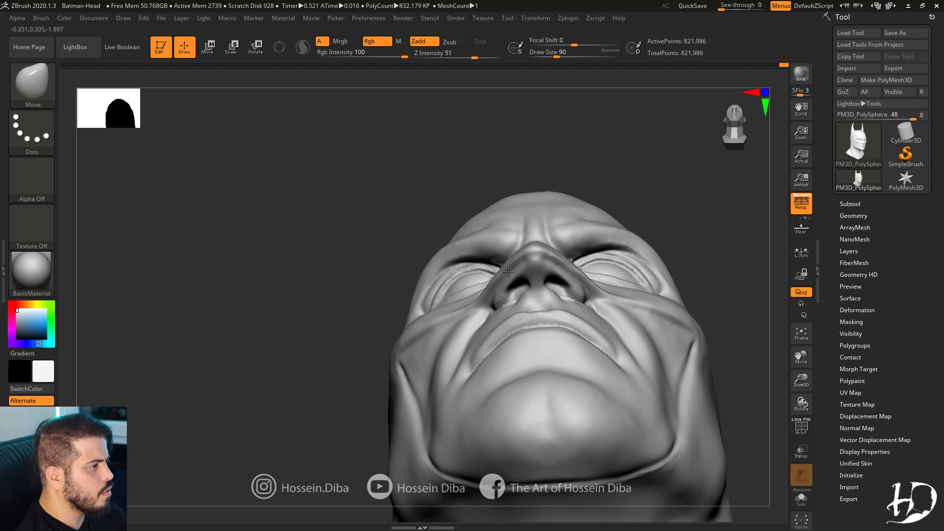
drag(322, 271, 316, 284)
drag(526, 322, 525, 314)
drag(377, 320, 369, 289)
drag(463, 278, 461, 272)
drag(340, 291, 356, 282)
key(s)
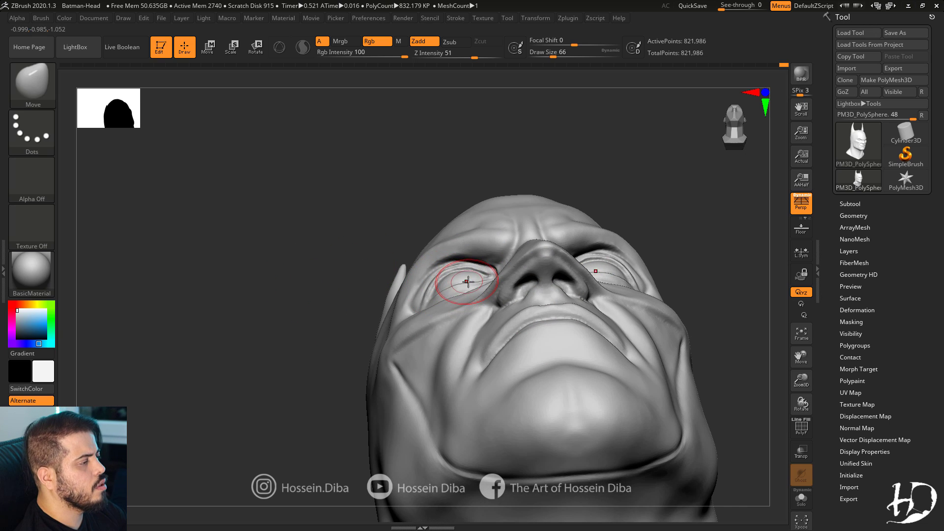
shift+drag(294, 264, 389, 315)
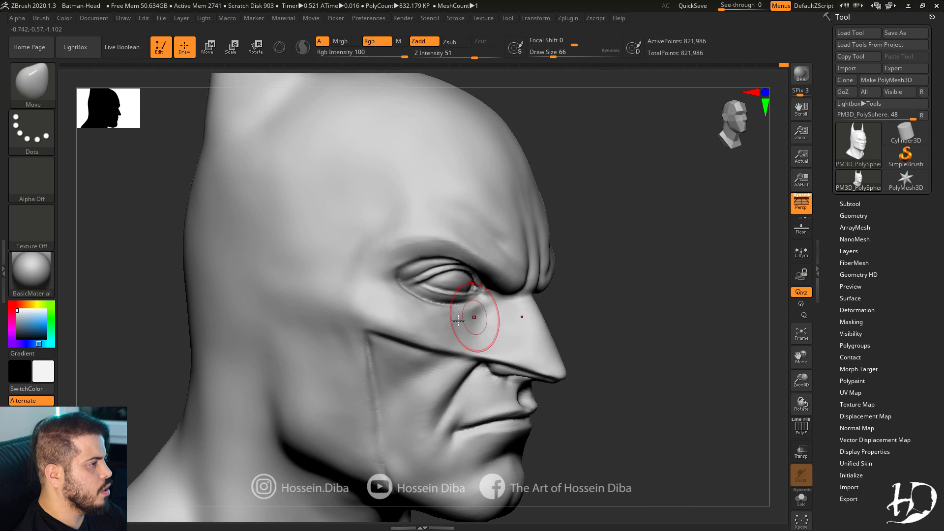
Smooth below the eye and build up its inner corner with the ClayBuildup brush at draw size 46.
shift+drag(615, 336, 271, 251)
key(b)
key(c)
key(b)
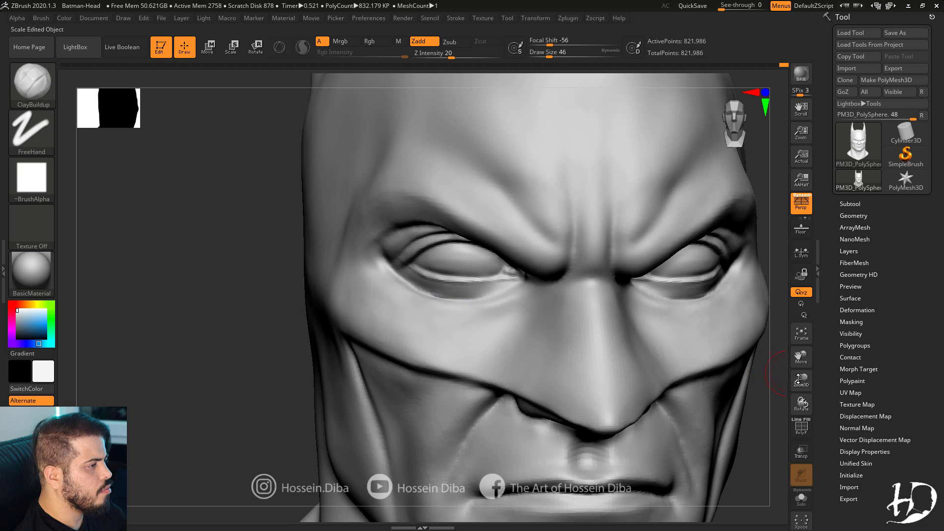
key(f)
alt+drag(765, 378, 703, 418)
Adjust the curve of the lower eyelid rim with the Move brush at draw size 46.
key(b)
key(m)
key(v)
alt+drag(154, 157, 148, 226)
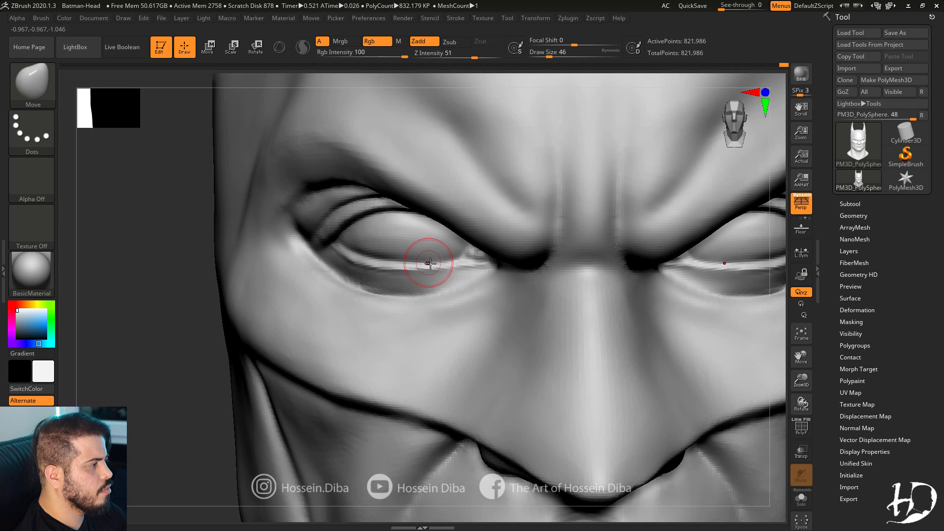
mouse_move(387, 260)
shift+mouse_down()
mouse_move(433, 264)
mouse_move(425, 262)
shift+mouse_up()
right_drag(451, 264, 512, 267)
Adjust the eye's outer corner and the inner brow from the front with the Move brush, using draw sizes 90 and 46.
alt+drag(773, 367, 659, 310)
drag(801, 380, 718, 438)
right_drag(429, 253, 417, 277)
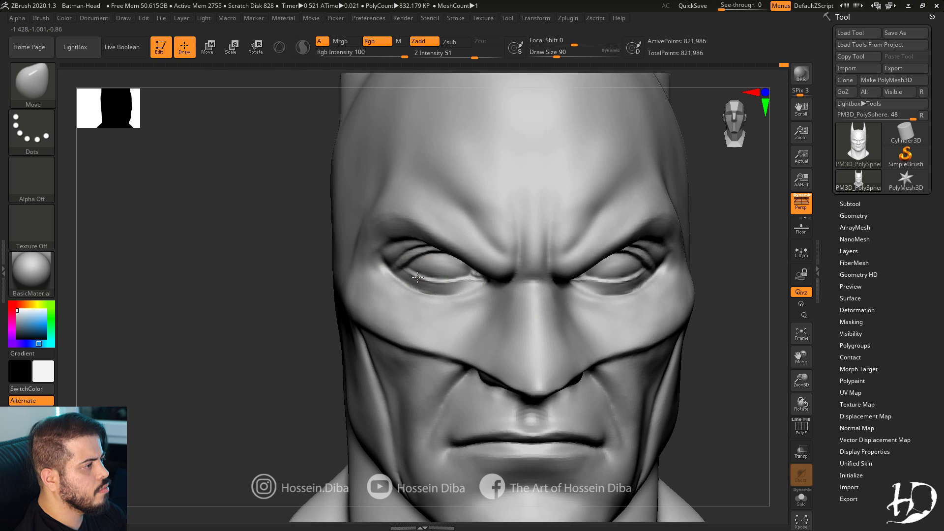
alt+drag(788, 378, 610, 320)
right_drag(397, 274, 484, 255)
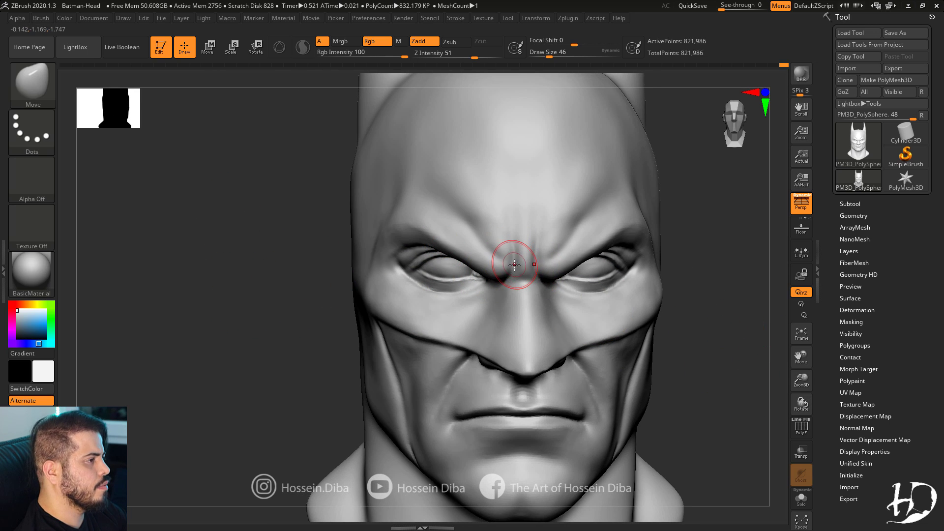
Swell the inner brow beside the nose bridge with the Inflat brush at draw size 58.
key(b)
key(s)
key(m)
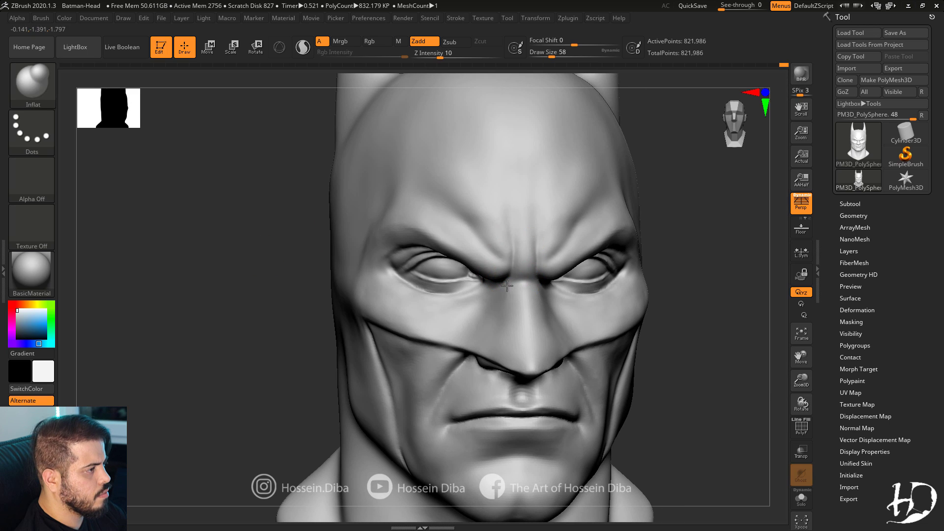
Carve the creases between the brows with the DamStandard brush at draw size 38 and smooth the surrounding brow.
key(b)
key(d)
key(s)
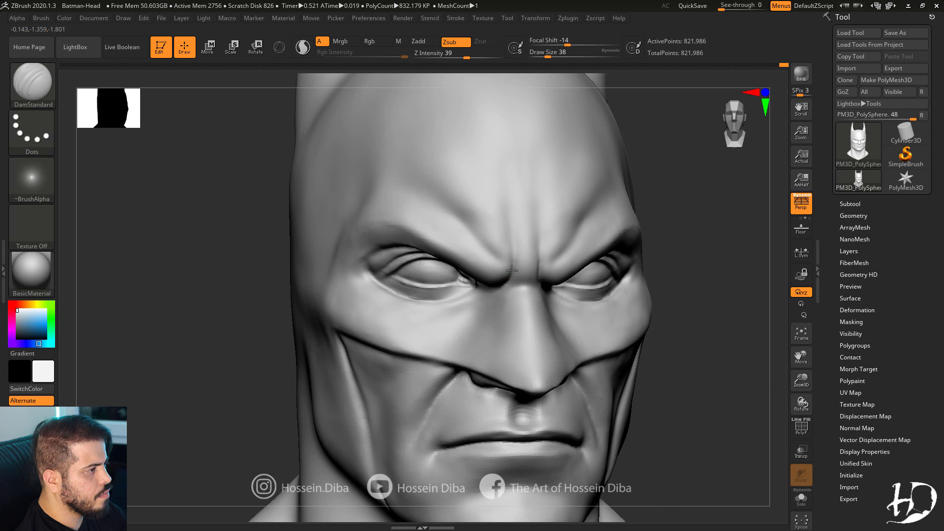
shift+right_drag(504, 270, 517, 264)
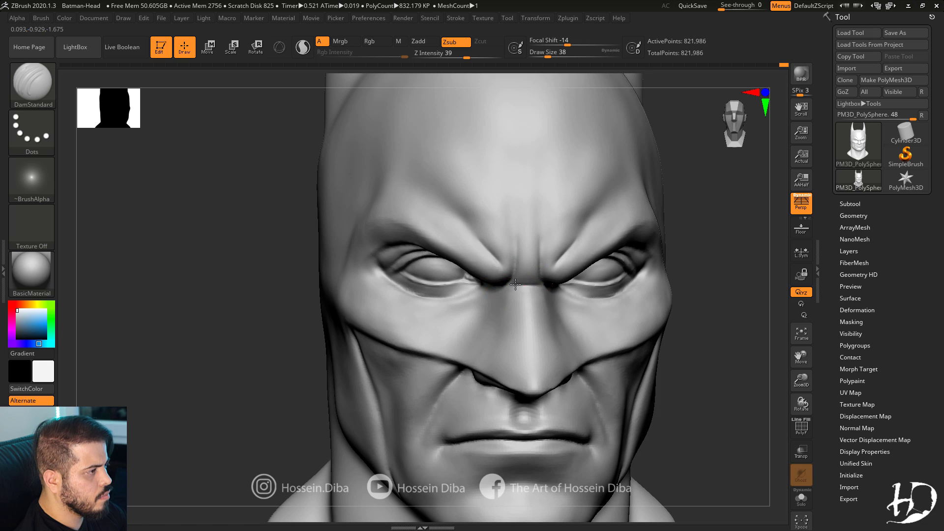
mouse_move(514, 266)
shift+mouse_down()
mouse_move(512, 234)
mouse_move(422, 187)
shift+mouse_up()
right_drag(391, 253, 412, 259)
mouse_move(401, 227)
shift+mouse_down()
mouse_move(386, 222)
mouse_move(353, 235)
shift+mouse_up()
Flatten the brow and the area around the eye's outer corner with the hPolish brush at draw size 66.
key(b)
key(h)
key(p)
right_drag(376, 248, 439, 255)
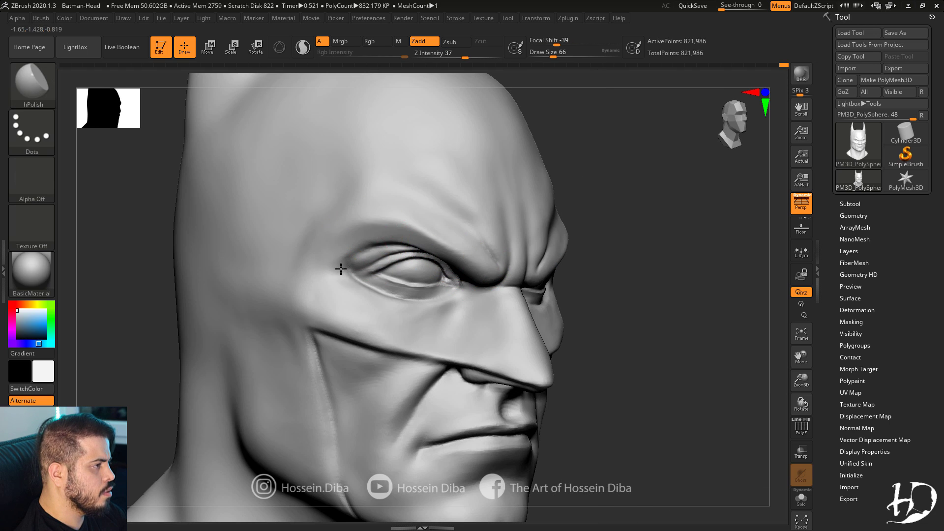
key(f)
mouse_move(782, 362)
right_down()
mouse_move(738, 369)
mouse_move(732, 398)
right_up()
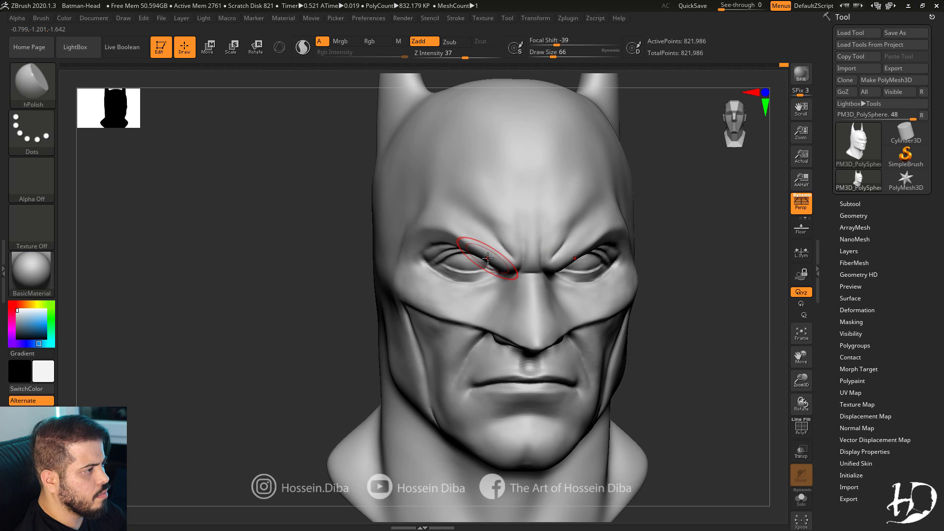
Build up the middle of the lips with the Standard brush at draw size 46 and smooth the upper lip.
key(b)
key(s)
key(t)
ctrl+right_drag(761, 346, 708, 349)
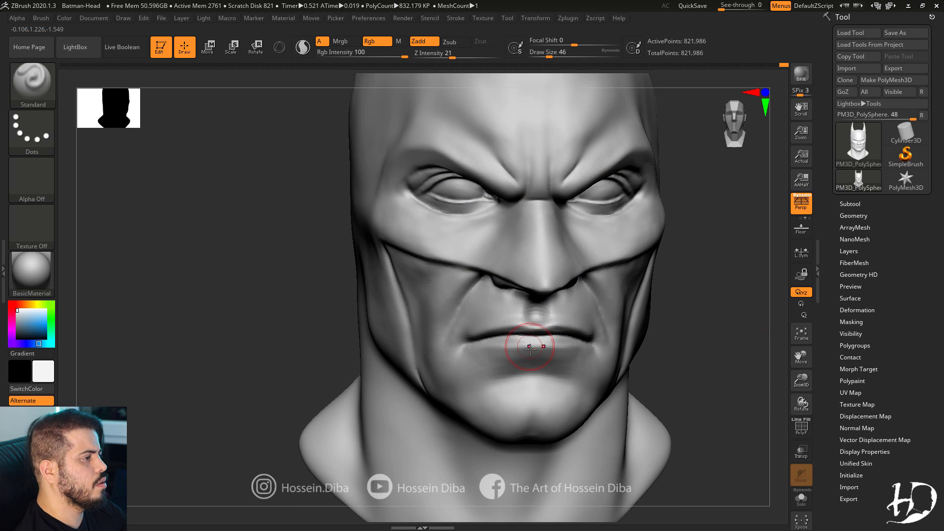
right_drag(531, 344, 546, 334)
shift+drag(539, 325, 529, 321)
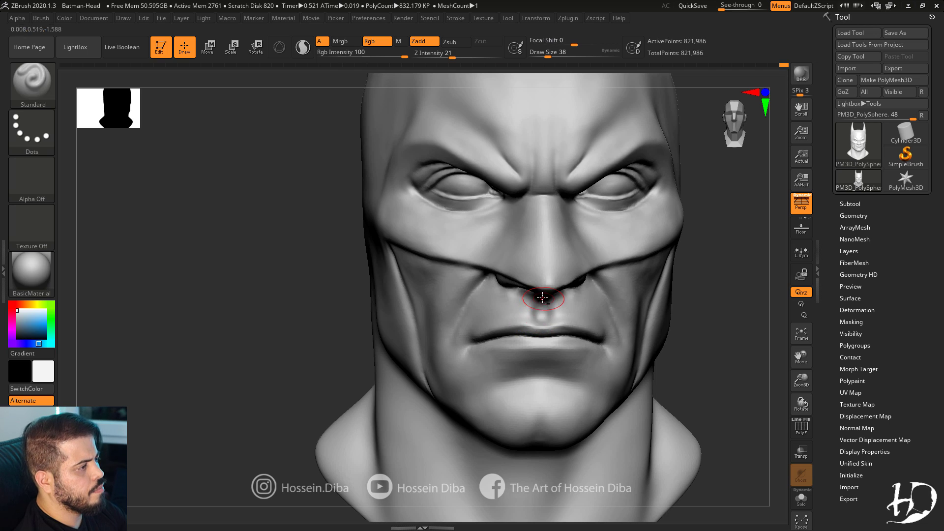
Refine the upper lip below the nose and the mouth corners with the Standard brush, using draw sizes 38 and 30.
right_drag(530, 320, 514, 328)
drag(300, 323, 340, 327)
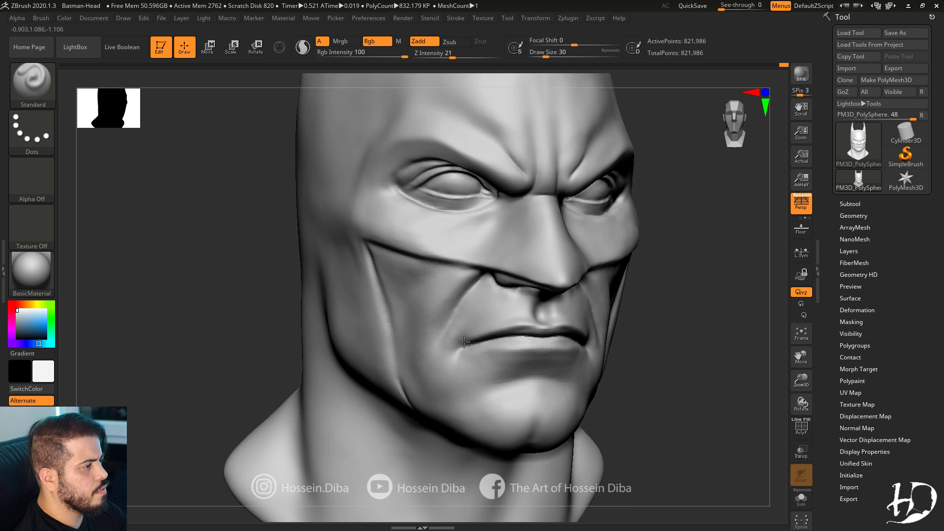
drag(197, 337, 328, 335)
Deepen the line between the lips out to the mouth corners with the DamStandard brush, using draw sizes 30 and 46.
click(33, 82)
key(d)
key(s)
mouse_move(761, 344)
alt+mouse_down()
mouse_move(763, 390)
mouse_move(554, 337)
alt+mouse_up()
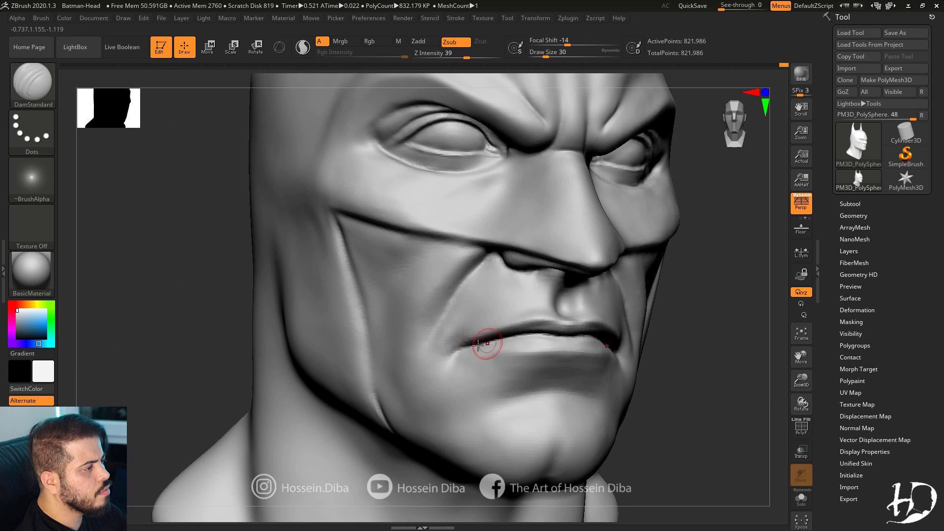
right_drag(478, 344, 454, 352)
drag(696, 382, 413, 345)
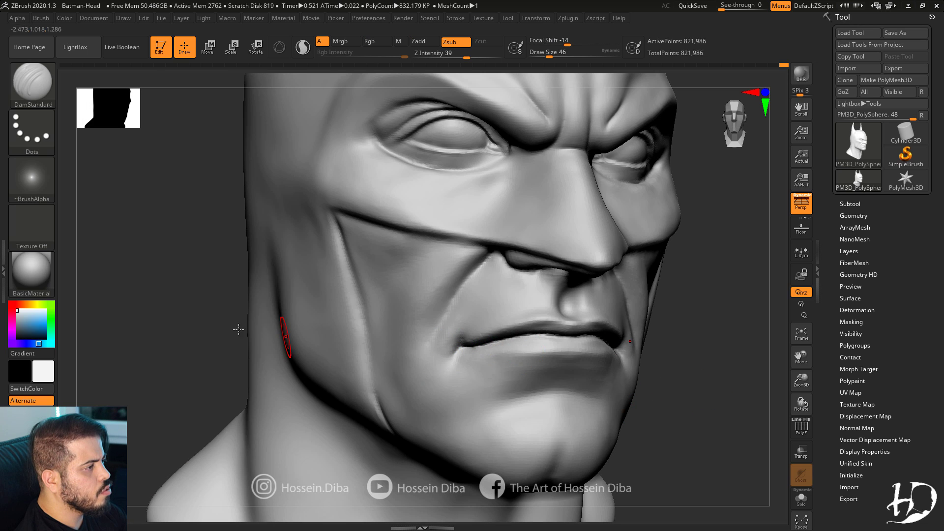
key(b)
key(d)
key(s)
mouse_move(191, 298)
mouse_down()
mouse_move(503, 257)
mouse_move(659, 331)
mouse_move(252, 253)
mouse_move(670, 354)
mouse_move(231, 118)
mouse_up()
Raise the ridges of the philtrum between nose and upper lip with the Standard brush at draw size 46.
key(b)
key(s)
key(t)
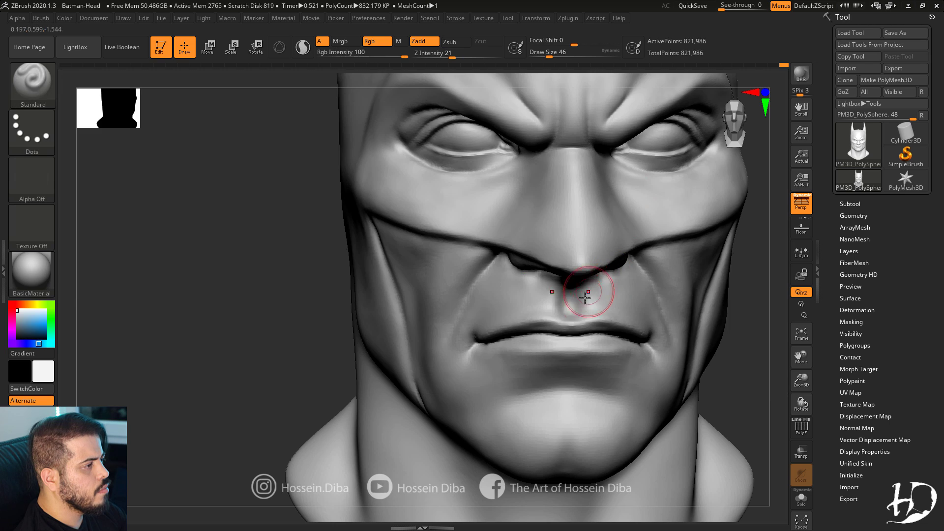
drag(548, 297, 550, 319)
right_drag(550, 319, 558, 330)
key([)
Smooth the fold running from the nose to the mouth corner, using draw size 34.
shift+drag(484, 270, 449, 312)
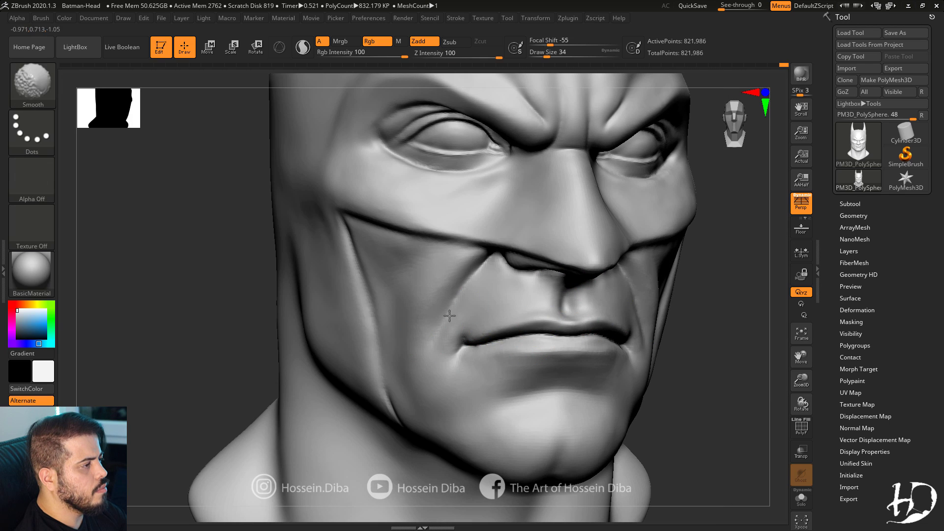
right_drag(394, 315, 432, 322)
key(])
right_drag(531, 275, 490, 262)
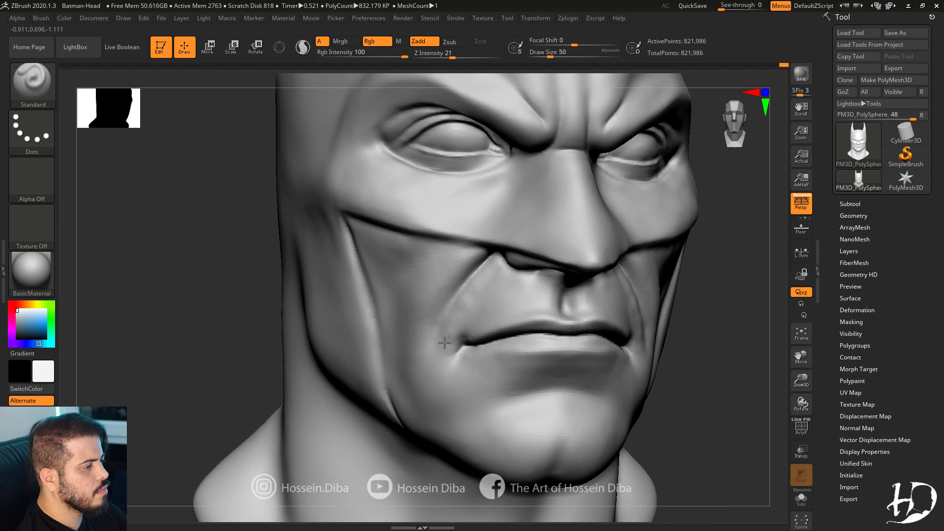
Fill out the cheek beside the mouth corner with the Standard brush at draw size 50 and smooth the nasolabial fold.
drag(225, 321, 453, 326)
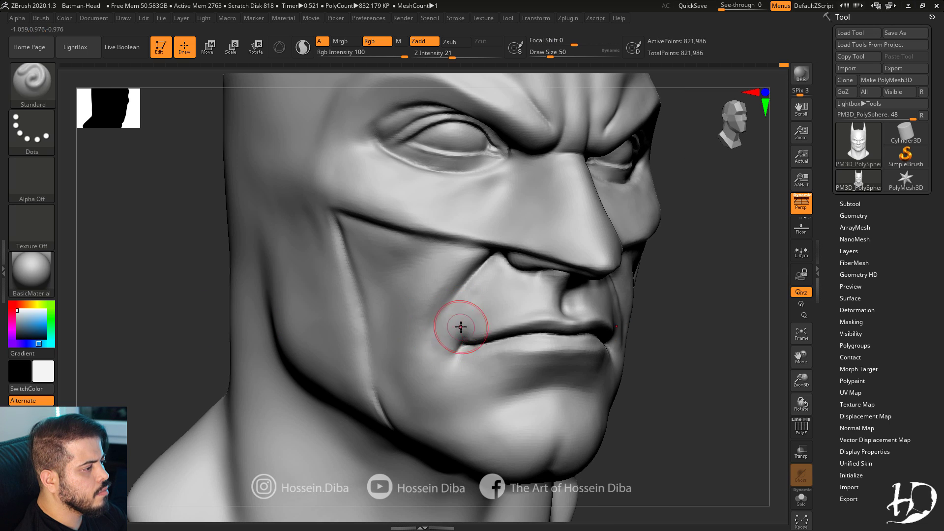
drag(190, 320, 295, 320)
shift+drag(467, 318, 455, 325)
ctrl+right_drag(703, 383, 704, 332)
drag(704, 332, 590, 332)
ctrl+right_drag(790, 383, 786, 433)
drag(246, 295, 315, 290)
shift+drag(462, 281, 445, 293)
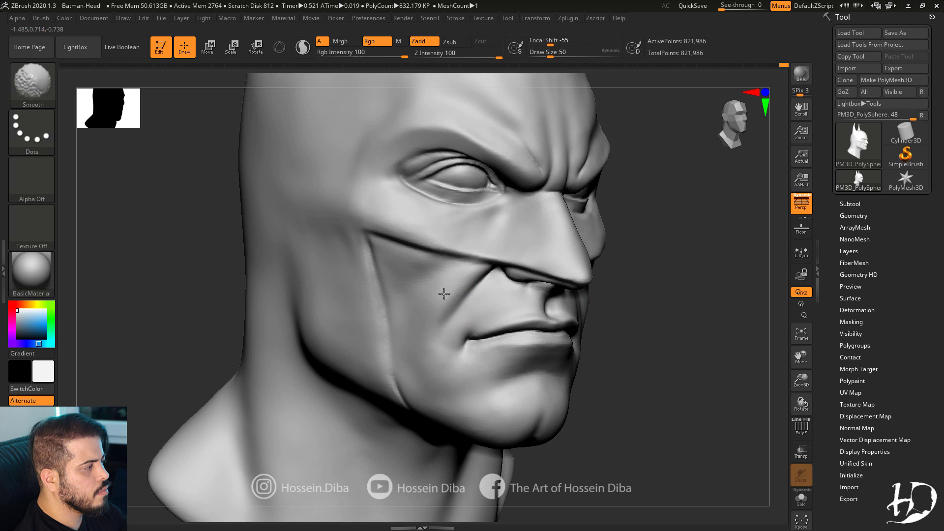
Raise the lower edge of the mask across the cheek with the Standard brush at draw size 26.
mouse_move(242, 267)
mouse_down()
mouse_move(173, 269)
mouse_move(231, 269)
mouse_up()
key([)
key(bracketleft)
key(bracketleft)
mouse_move(463, 258)
mouse_down()
mouse_move(453, 268)
mouse_move(468, 257)
mouse_up()
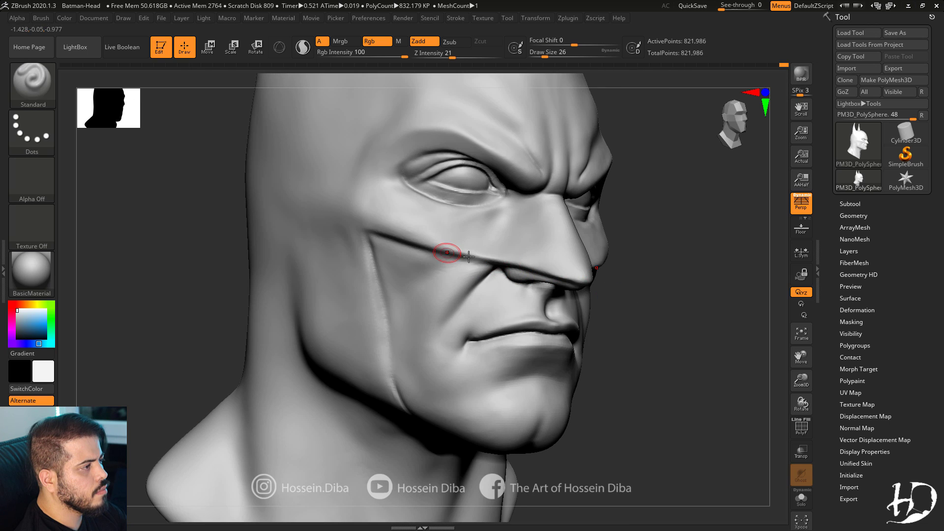
Sharpen the crease under the mask's cheek edge with the DamStandard brush at draw size 26.
click(33, 83)
drag(167, 256, 196, 253)
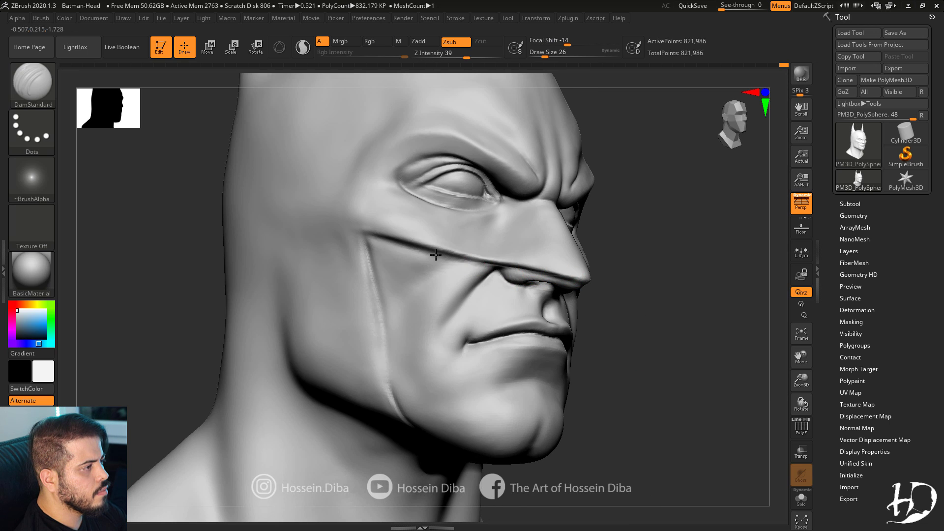
drag(634, 309, 603, 297)
drag(505, 266, 427, 243)
mouse_move(219, 270)
mouse_down()
mouse_move(195, 266)
mouse_move(189, 251)
mouse_up()
Flatten the mask's edge along the cheek with the hPolish brush at draw size 38.
click(33, 85)
key(h)
key(p)
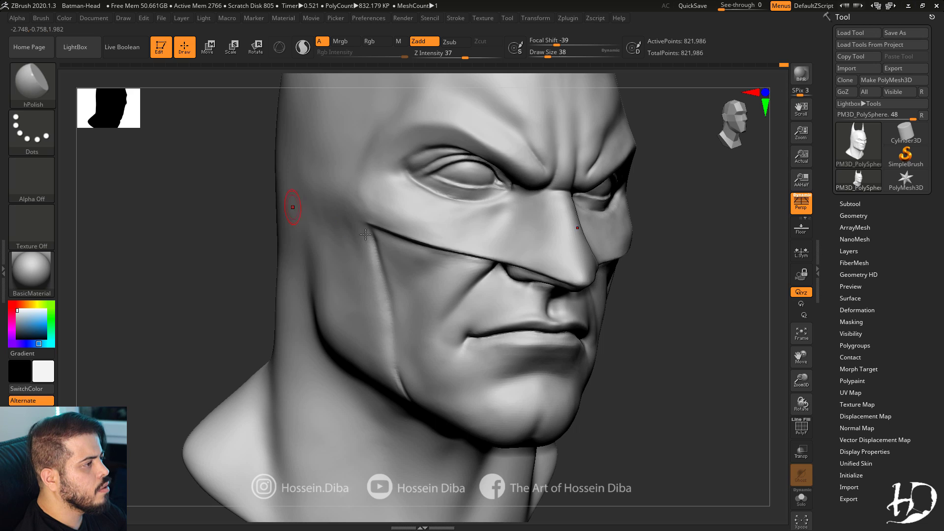
key(f)
mouse_move(331, 286)
mouse_down()
mouse_move(261, 287)
mouse_move(609, 360)
mouse_up()
drag(802, 381, 630, 282)
Refine the cheek beside the mouth with the Standard brush at draw size 50 and smooth it into the jaw.
key(b)
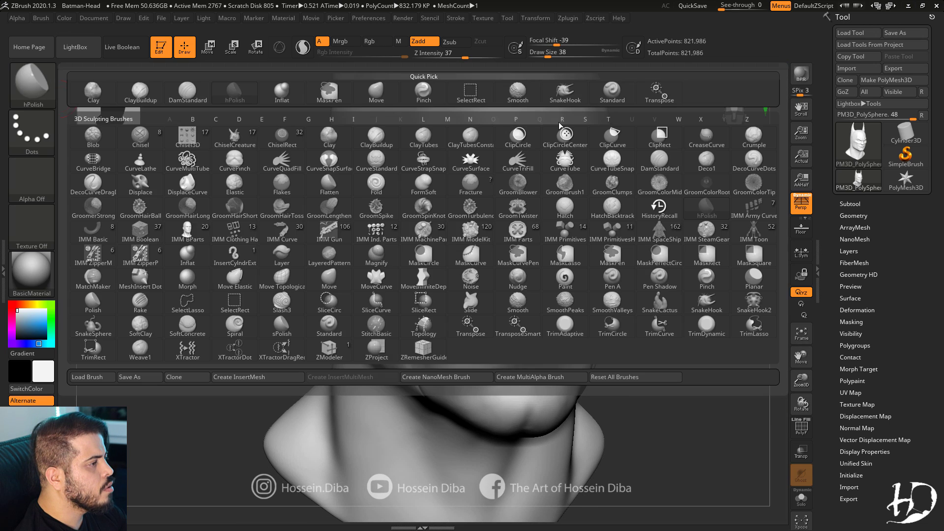
key(s)
key(t)
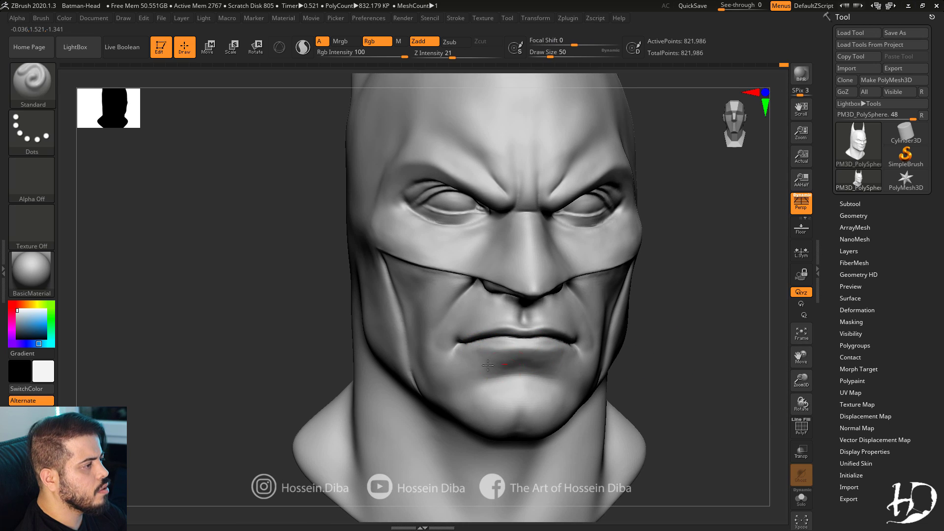
drag(714, 391, 755, 391)
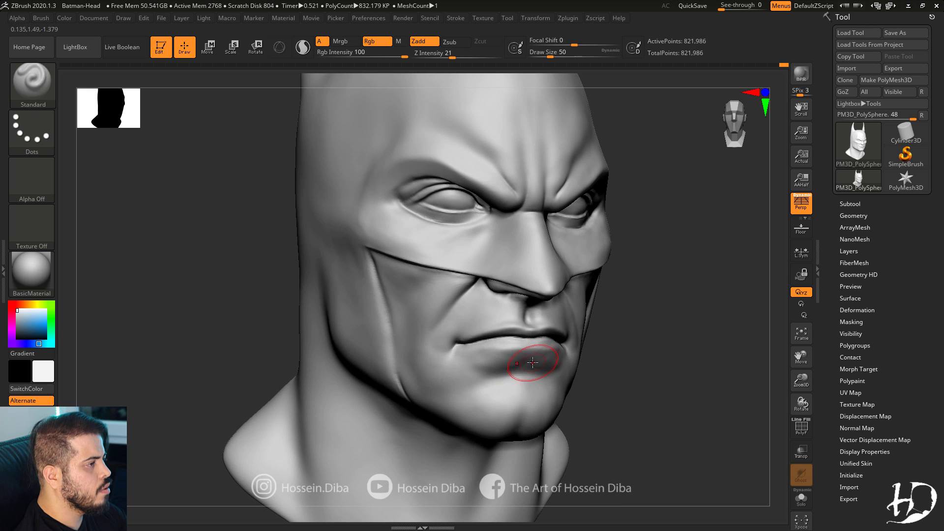
mouse_move(249, 350)
shift+mouse_down()
mouse_move(211, 327)
mouse_move(419, 337)
shift+mouse_up()
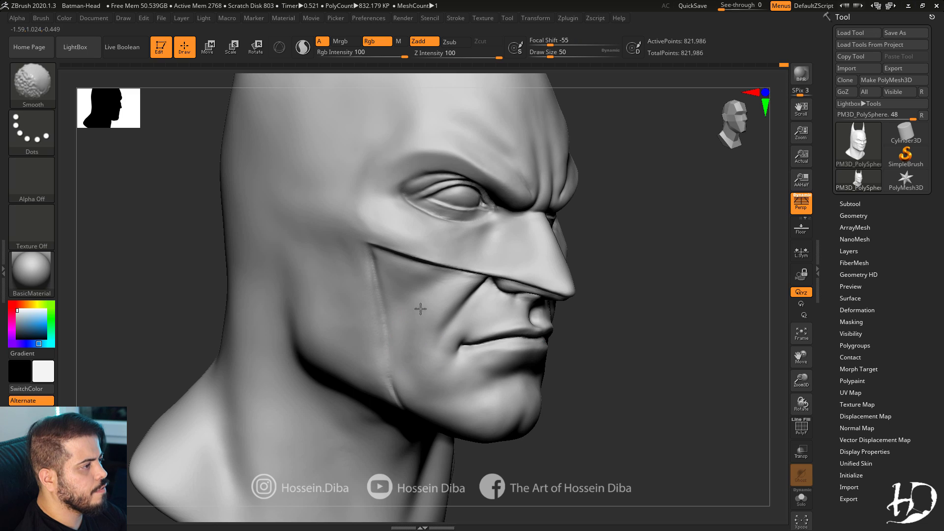
mouse_move(412, 250)
right_down()
mouse_move(420, 276)
mouse_move(255, 308)
mouse_move(409, 305)
mouse_move(411, 275)
mouse_move(453, 321)
right_up()
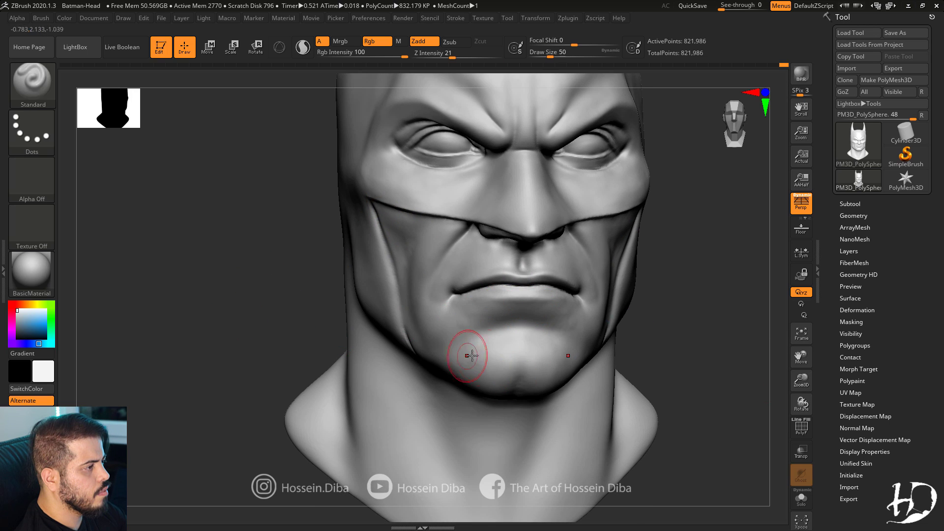
Shape the side of the chin below the mouth corner with the Standard brush at draw size 62 and smooth the transition.
mouse_move(472, 356)
right_down()
mouse_move(607, 358)
mouse_move(510, 345)
right_up()
key(])
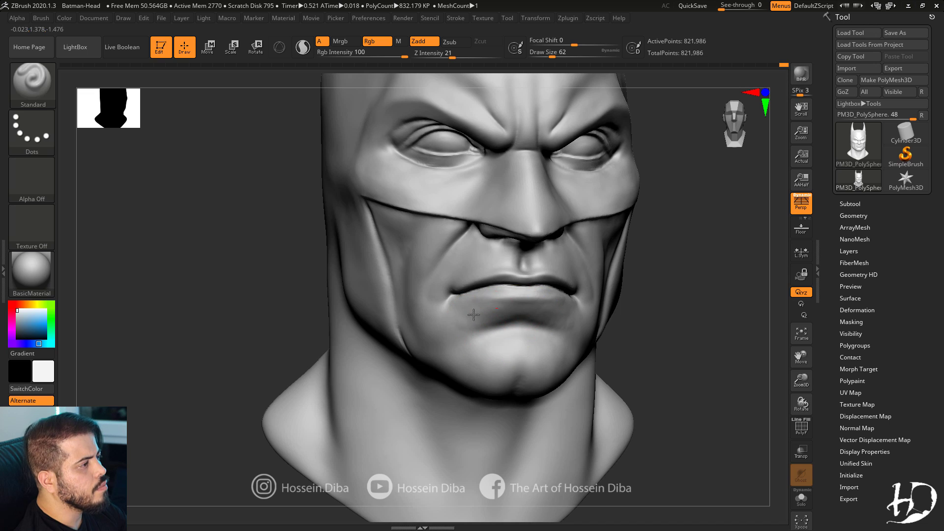
mouse_move(474, 314)
right_down()
mouse_move(402, 352)
mouse_move(447, 344)
right_up()
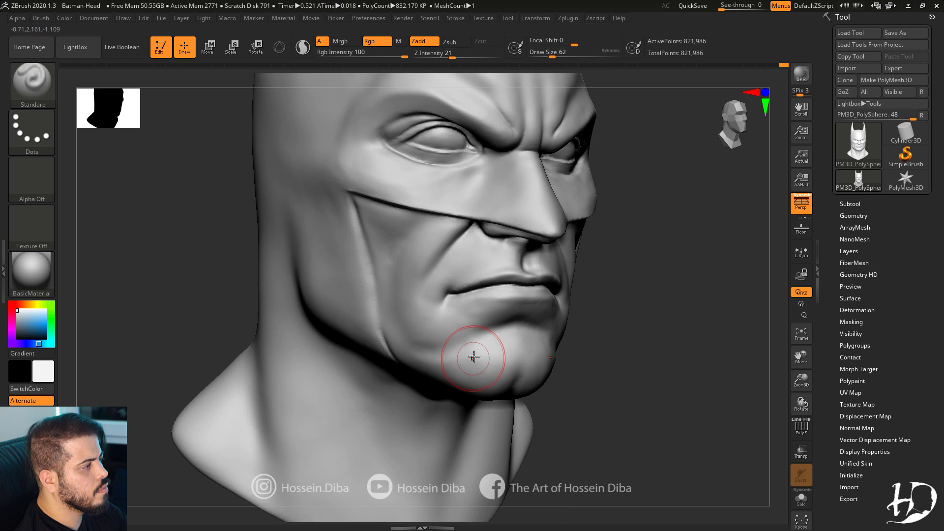
alt+right_drag(504, 364, 790, 363)
mouse_move(384, 305)
right_down()
mouse_move(246, 293)
mouse_move(315, 297)
right_up()
alt+right_drag(314, 298, 810, 361)
key(shift)
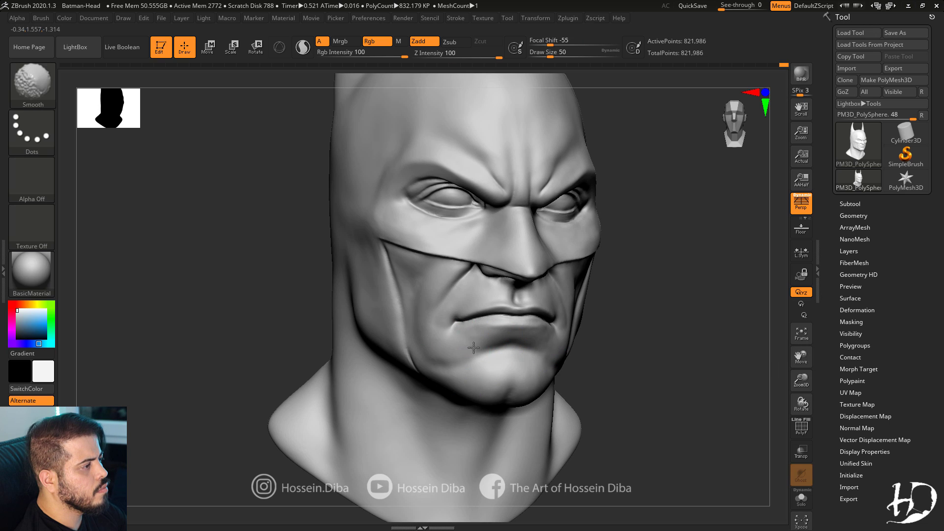
shift+drag(443, 369, 432, 369)
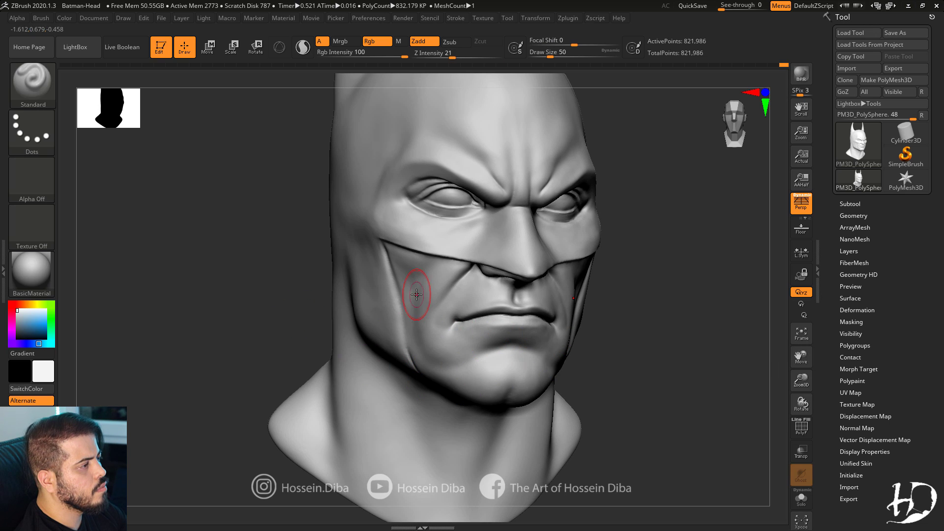
Soften the cheek along the mask's side edge with the Standard and Smooth brushes at draw size 50.
right_drag(412, 301, 431, 276)
key(shift)
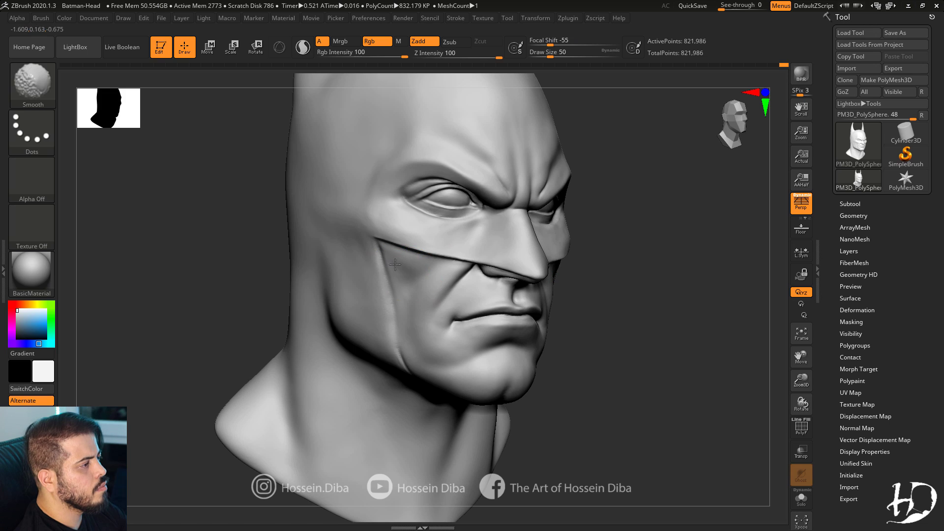
right_drag(408, 311, 398, 270)
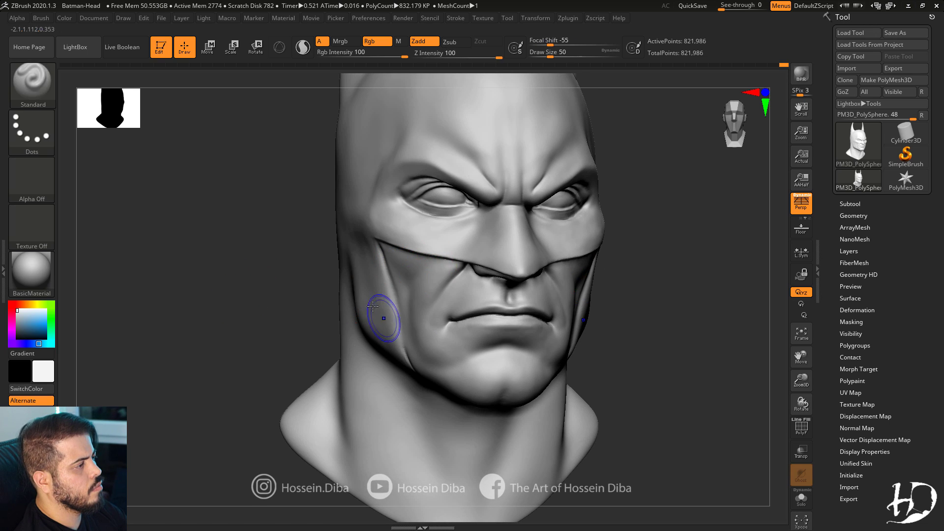
mouse_move(373, 306)
right_down()
mouse_move(401, 270)
mouse_move(329, 292)
right_up()
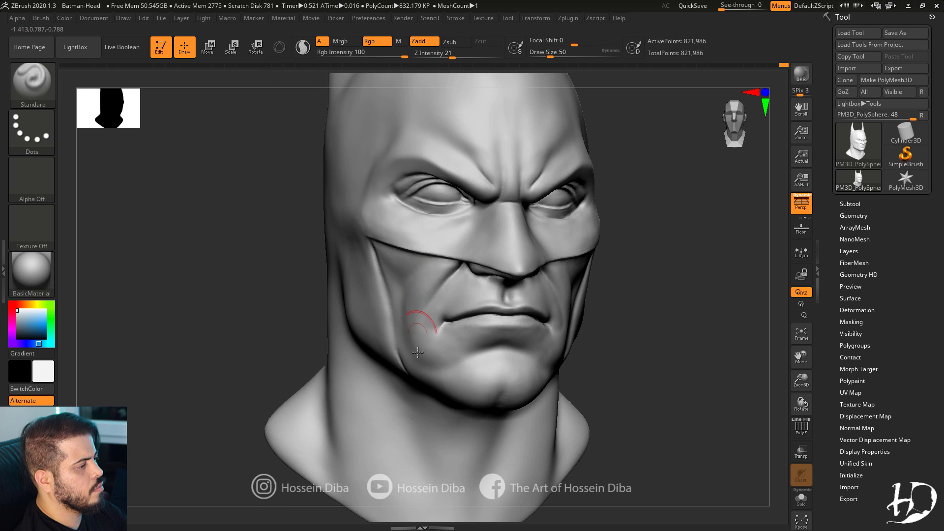
right_drag(417, 353, 640, 348)
Smooth the fold beside the nostril and refine the area below the mouth corner with the Standard brush at draw size 42.
click(801, 333)
ctrl+right_drag(738, 295, 762, 350)
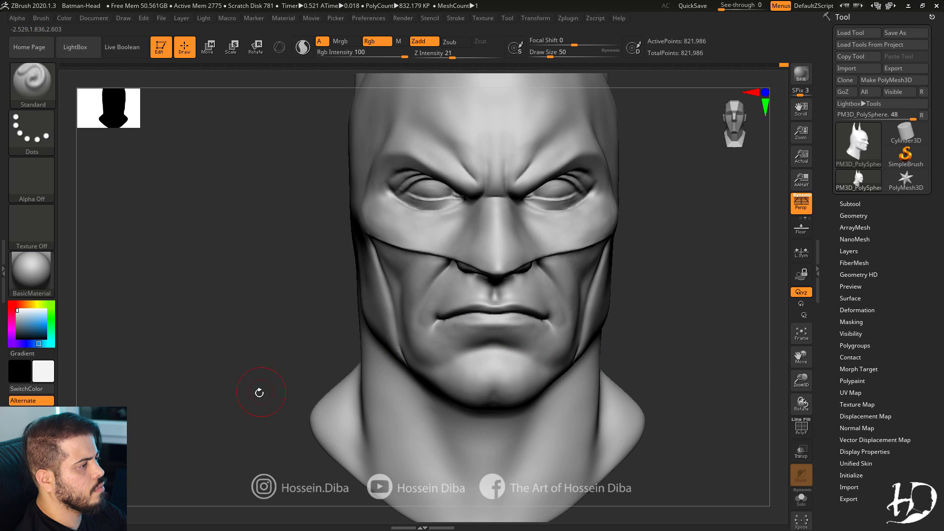
right_drag(259, 393, 459, 249)
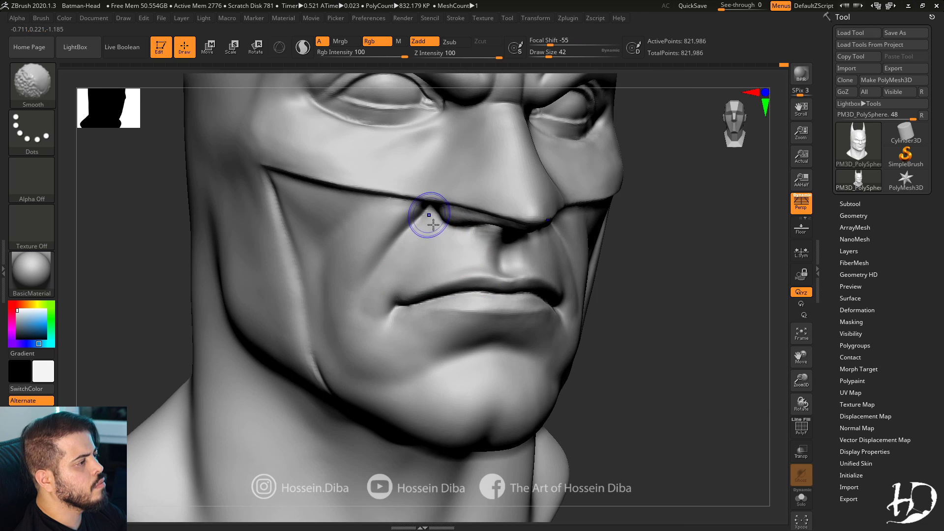
mouse_move(344, 327)
right_down()
mouse_move(246, 326)
mouse_move(183, 310)
mouse_move(392, 316)
mouse_move(641, 342)
mouse_move(457, 340)
right_up()
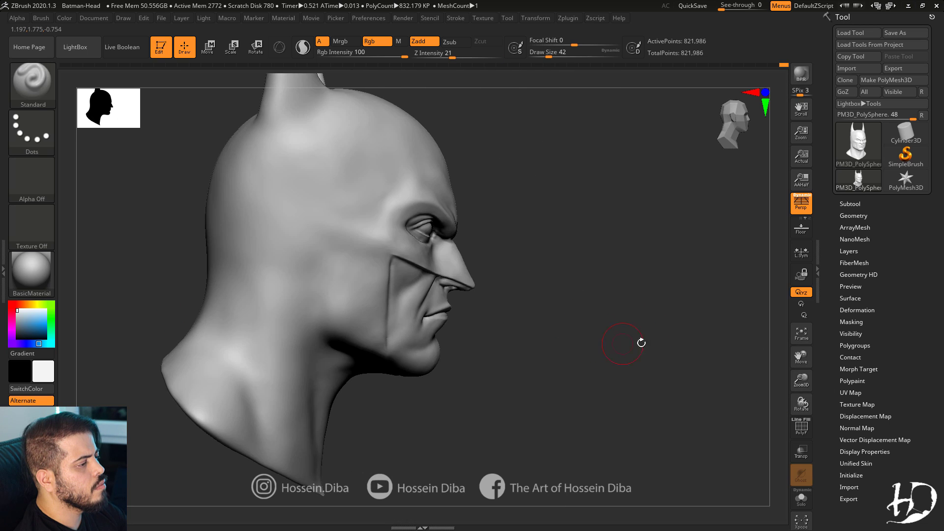
mouse_move(457, 408)
alt+right_down()
mouse_move(449, 354)
mouse_move(551, 344)
alt+right_up()
right_drag(374, 308, 412, 298)
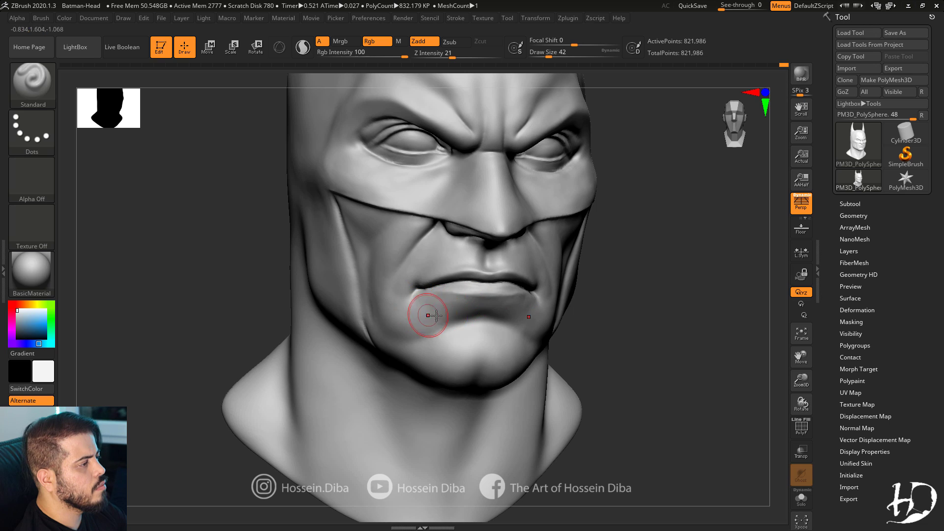
mouse_move(463, 309)
shift+mouse_down()
mouse_move(477, 315)
mouse_move(463, 317)
shift+mouse_up()
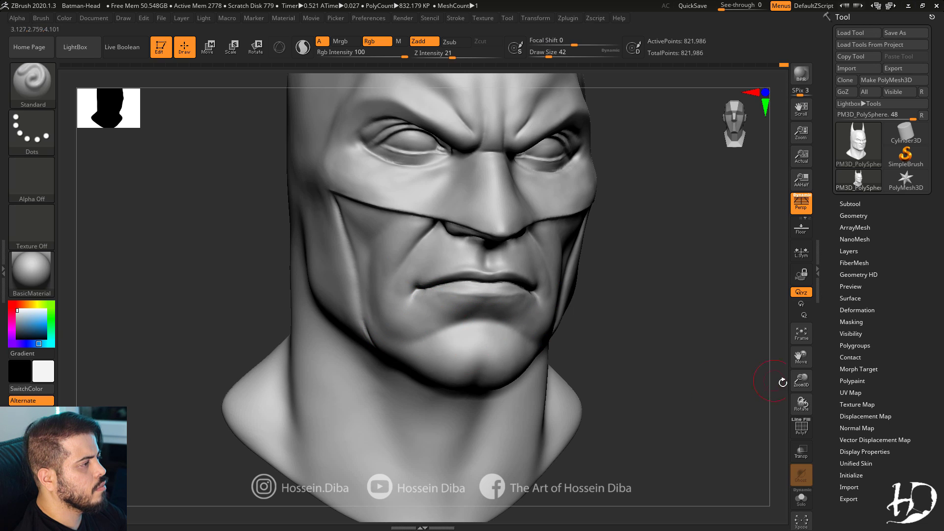
Adjust the upper eyelid and brow line from the front with the Move brush at draw size 66.
drag(783, 382, 397, 312)
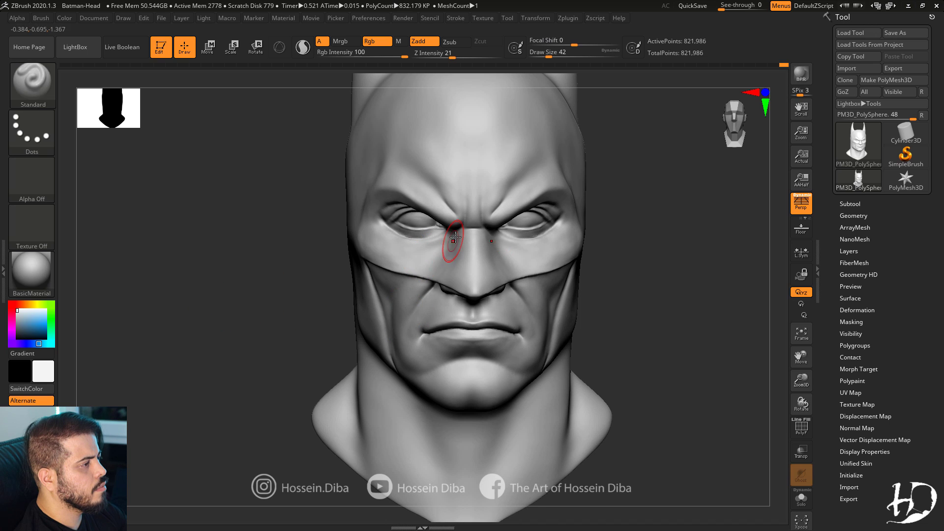
drag(290, 297, 340, 267)
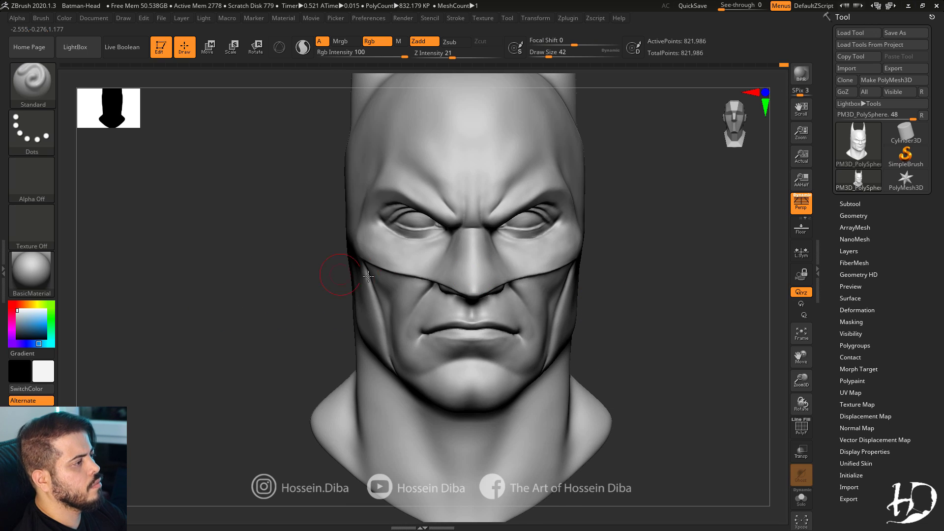
drag(801, 381, 725, 346)
mouse_move(648, 320)
mouse_down()
mouse_move(651, 337)
mouse_move(639, 350)
mouse_up()
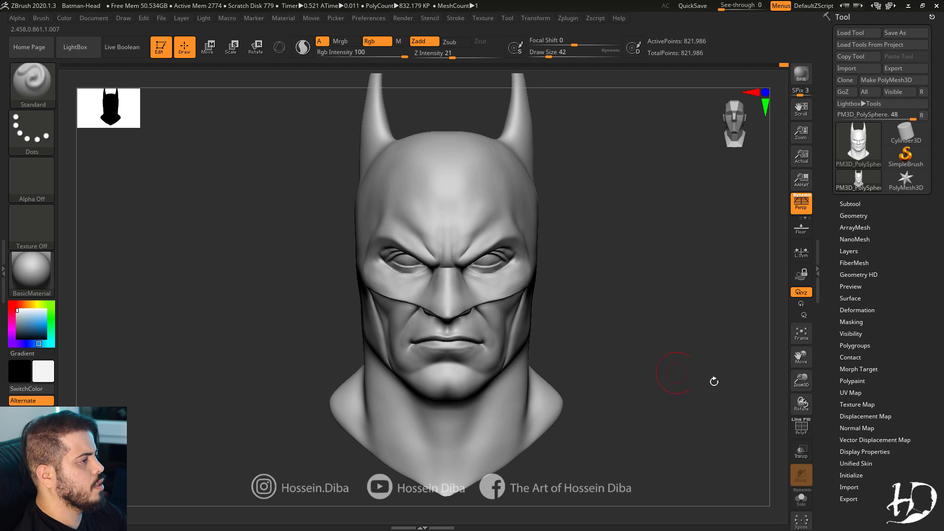
alt+drag(713, 381, 708, 418)
key(b)
key(m)
key(v)
drag(280, 264, 284, 255)
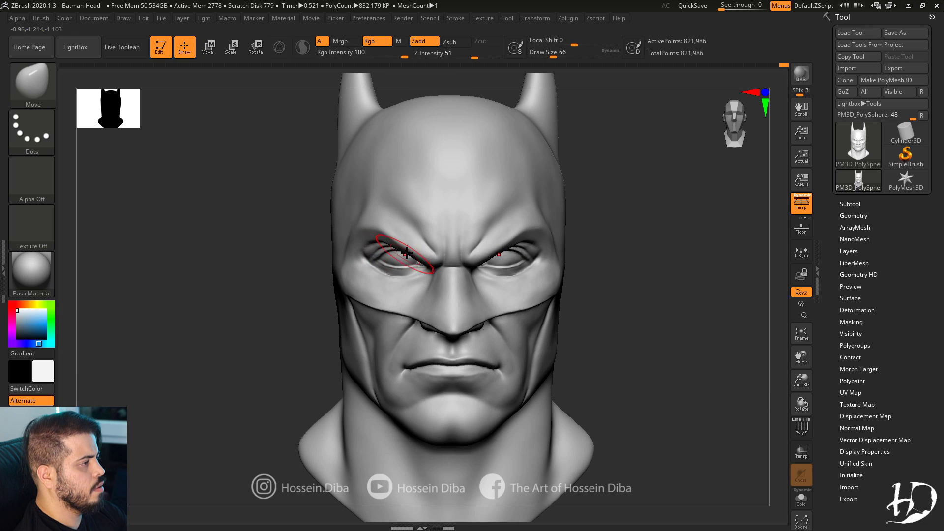
Reshape the outer corner and lower edge of the eye opening with the Move brush at draw size 66.
drag(255, 283, 370, 275)
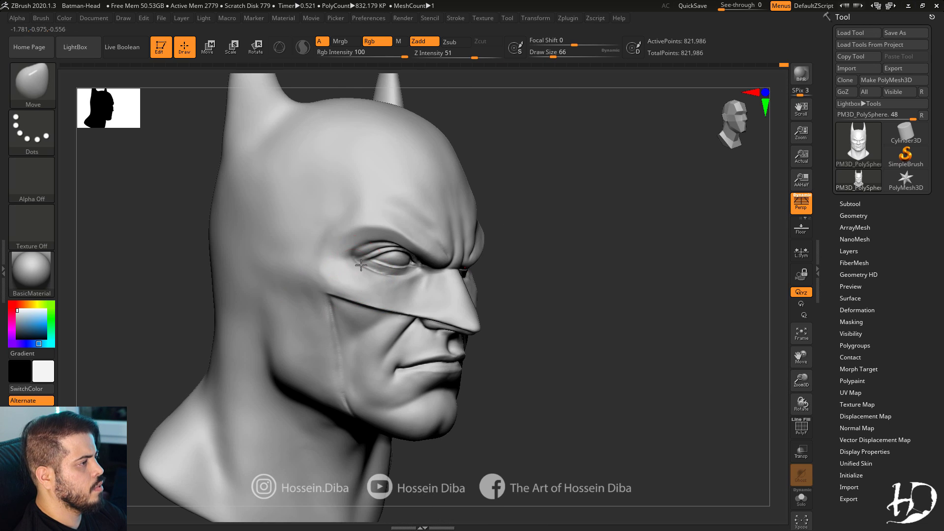
drag(576, 304, 457, 298)
alt+drag(676, 324, 566, 293)
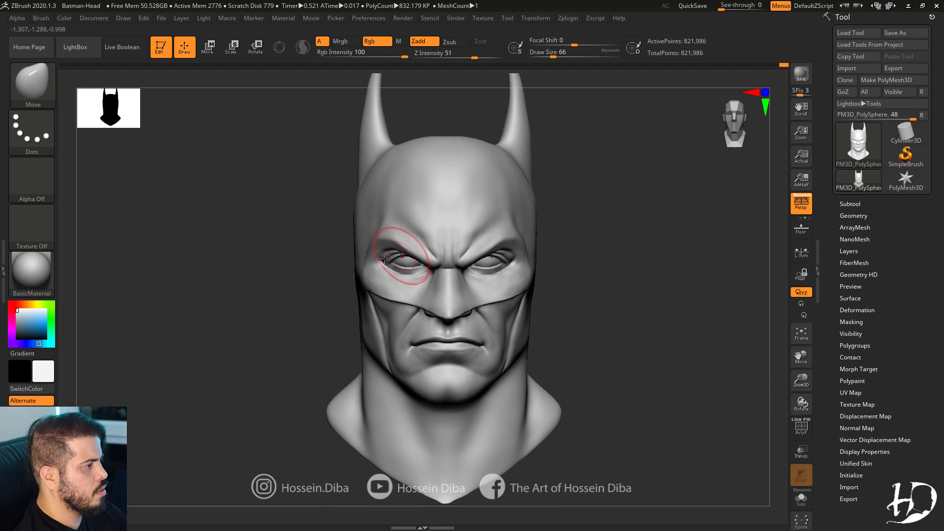
drag(350, 263, 414, 274)
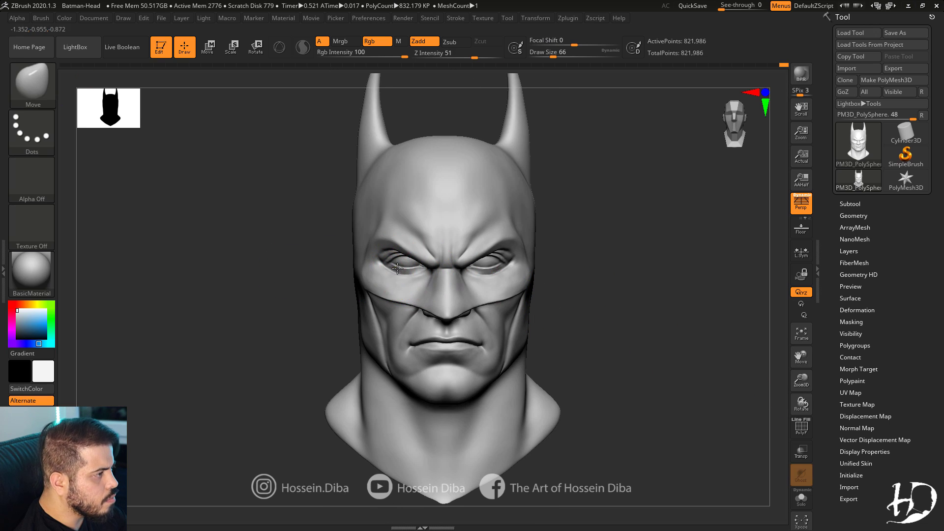
drag(323, 268, 384, 266)
Sharpen the creases around the eye opening with the DamStandard brush at draw size 42 and smooth the outer corner.
mouse_move(468, 305)
right_down()
mouse_move(389, 300)
mouse_move(423, 315)
mouse_move(468, 291)
mouse_move(470, 364)
right_up()
key(b)
click(656, 158)
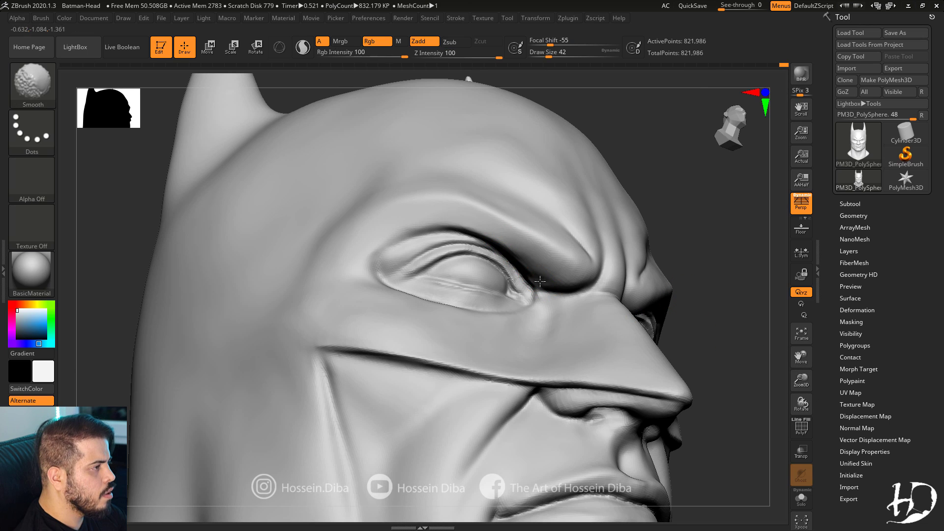
alt+right_drag(569, 249, 446, 227)
right_drag(401, 248, 335, 312)
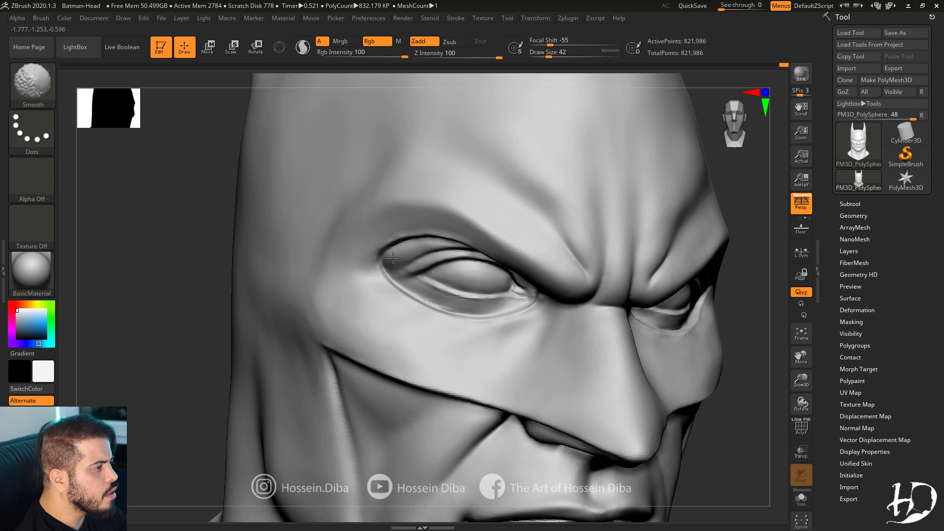
ctrl+right_drag(516, 313, 615, 319)
Refine the underside of the nose around the nostrils with the Standard brush at draw size 42 and smooth it.
right_drag(520, 330, 101, 135)
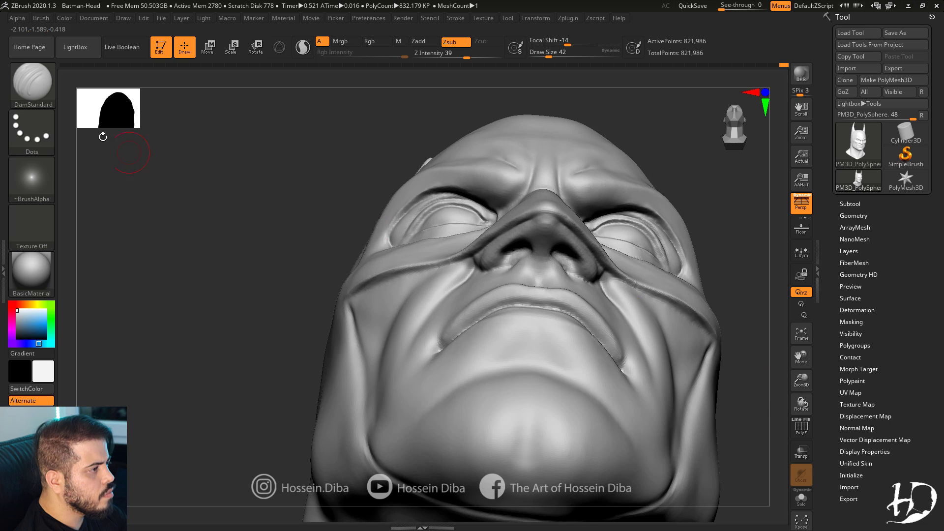
key(b)
key(s)
key(t)
shift+drag(516, 268, 507, 276)
right_drag(507, 276, 453, 282)
right_drag(518, 258, 540, 229)
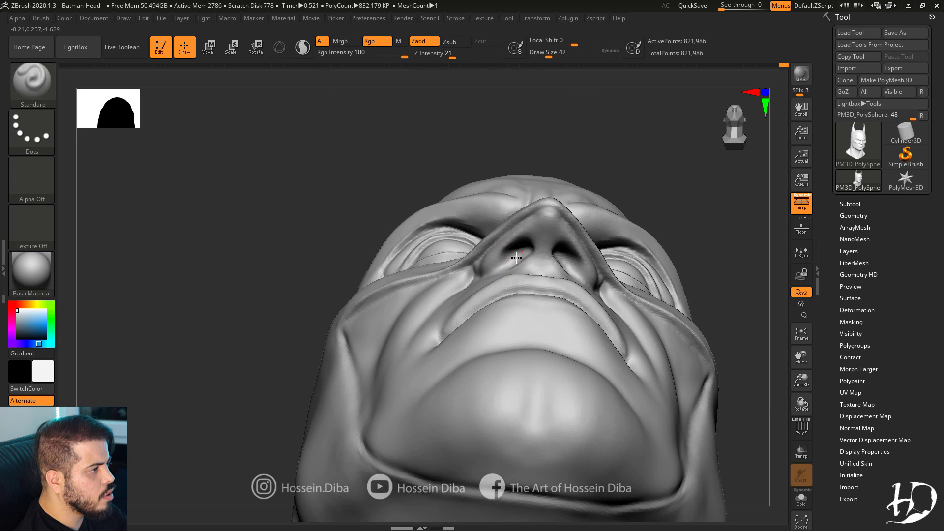
key(shift)
Build up the nostril wing and carve the nostril inward with the Standard brush at draw size 42.
right_drag(287, 225, 266, 202)
mouse_move(265, 202)
ctrl+right_down()
mouse_move(246, 217)
mouse_move(276, 246)
ctrl+right_up()
drag(496, 271, 478, 285)
right_drag(455, 266, 492, 288)
right_drag(715, 327, 728, 275)
alt+drag(509, 273, 501, 292)
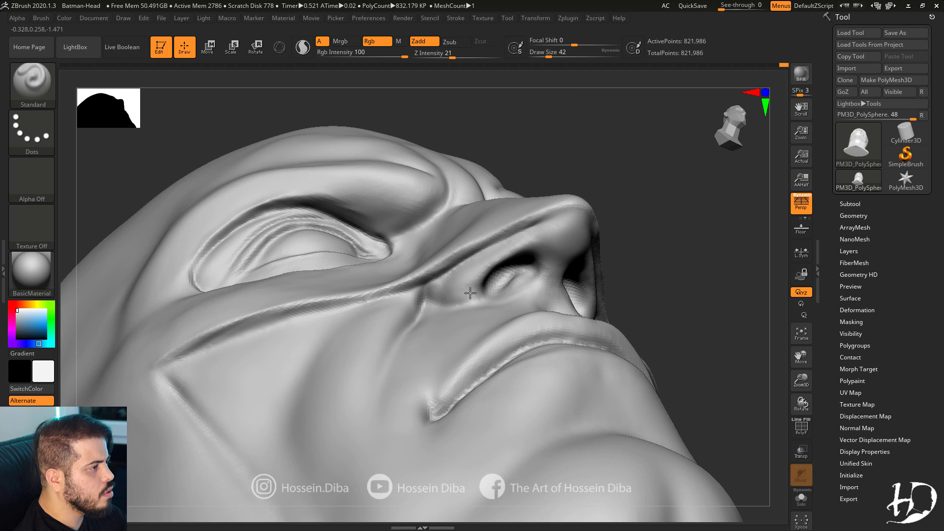
Round out the nostril rim and wing with the Standard brush at draw size 54.
mouse_move(501, 291)
right_down()
mouse_move(476, 318)
mouse_move(479, 281)
mouse_move(462, 260)
right_up()
drag(515, 282, 502, 294)
right_drag(502, 294, 475, 285)
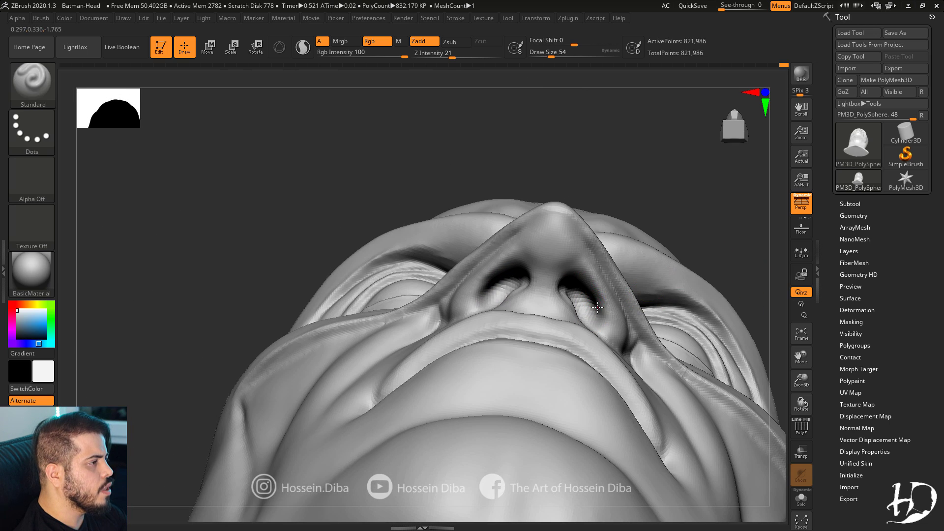
drag(505, 268, 484, 278)
right_drag(468, 270, 494, 297)
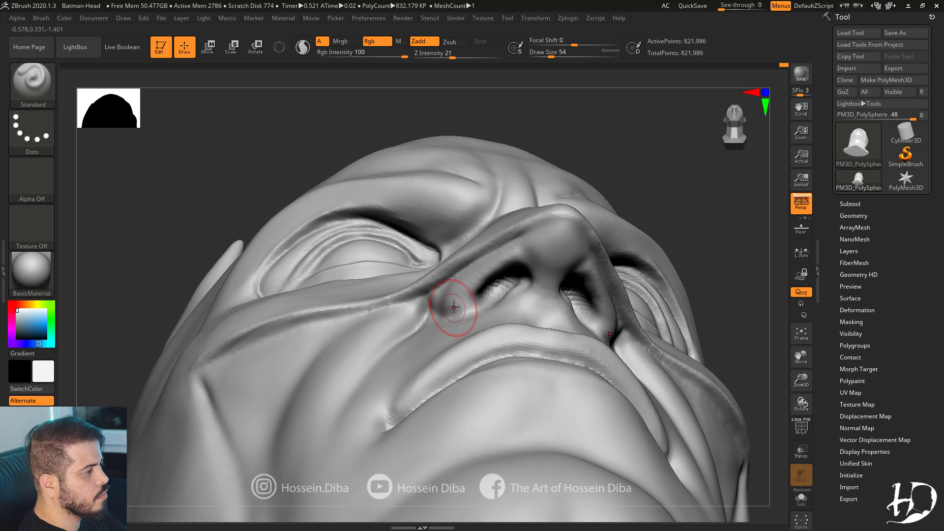
Cut a crease under the mask's edge at the nose tip with the DamStandard brush at draw size 38.
key(b)
click(661, 166)
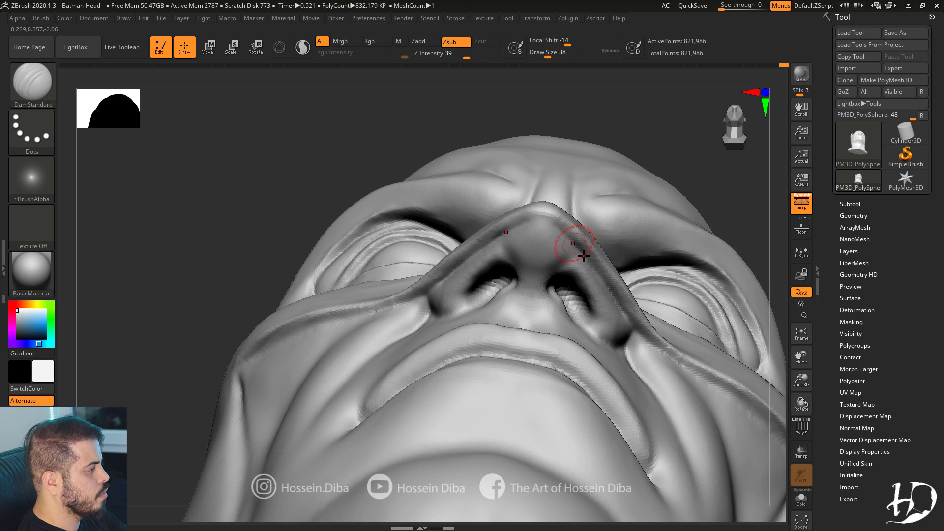
drag(566, 240, 518, 227)
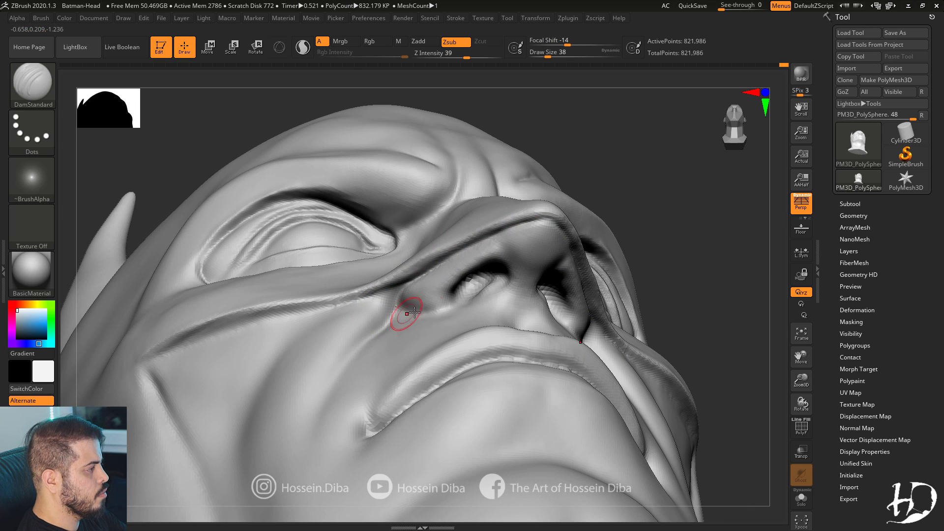
Reposition the nostril wing against the mask's edge with the Move brush at draw size 66.
click(123, 100)
right_drag(478, 272, 449, 274)
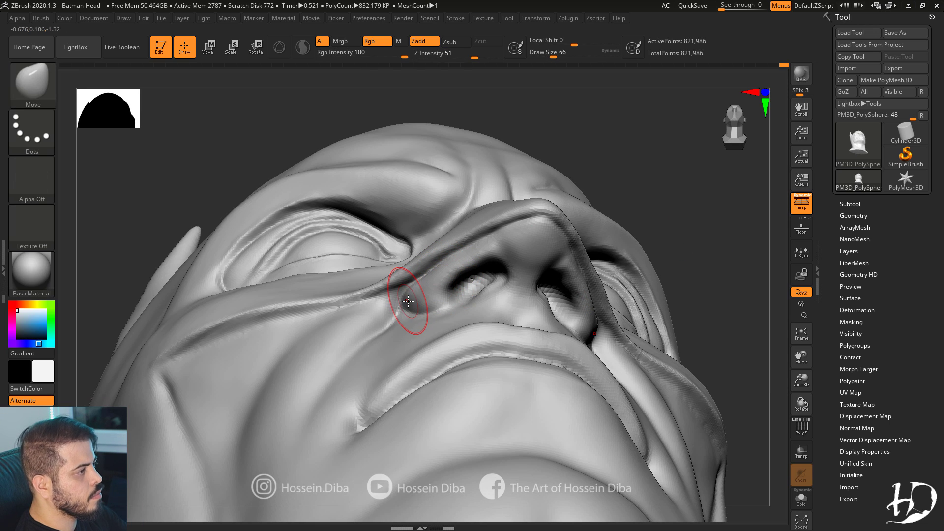
drag(409, 302, 216, 340)
Deepen the crease beneath the mask's lower edge from the nose across the cheek with the DamStandard brush.
key(b)
click(661, 163)
drag(290, 317, 172, 358)
right_drag(439, 274, 573, 279)
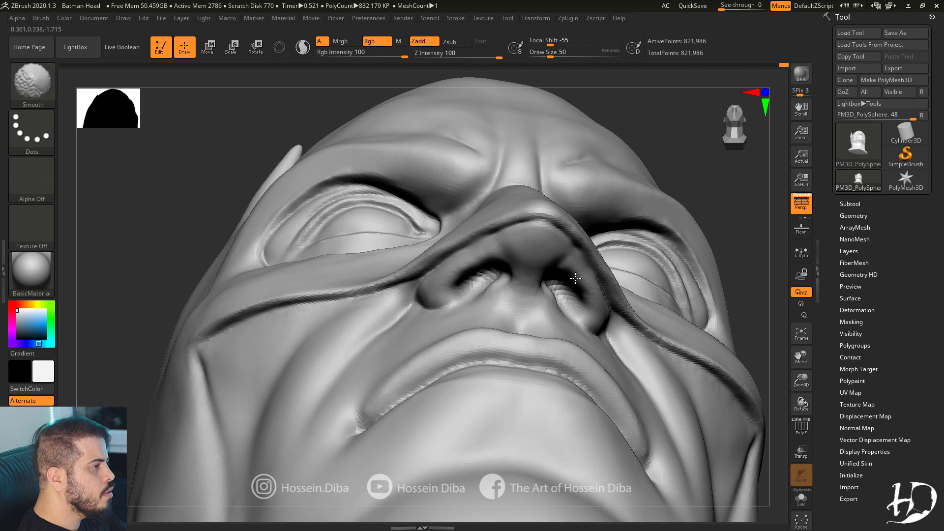
Refine the nostril wing where it meets the mask's lower edge with the DamStandard brush and the Move brush at draw size 42.
right_drag(572, 311, 471, 290)
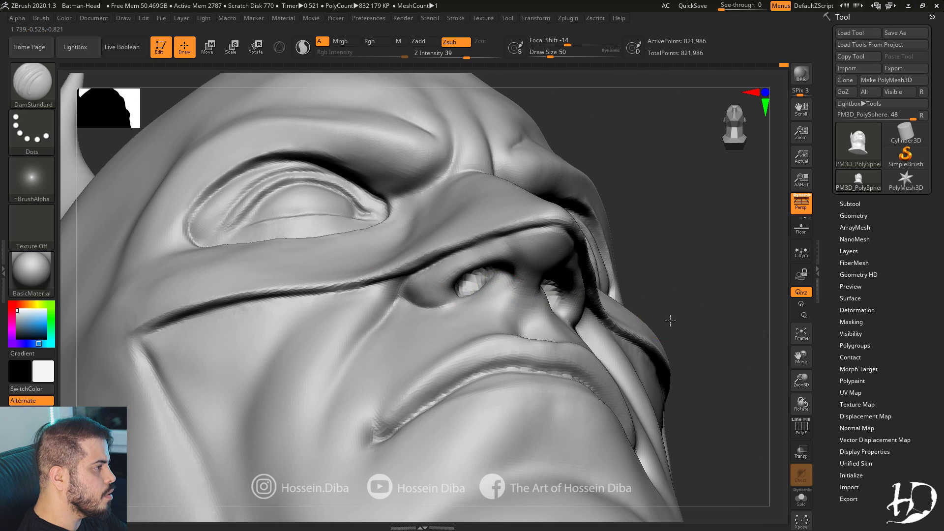
right_drag(671, 321, 415, 296)
click(34, 107)
right_drag(692, 277, 590, 280)
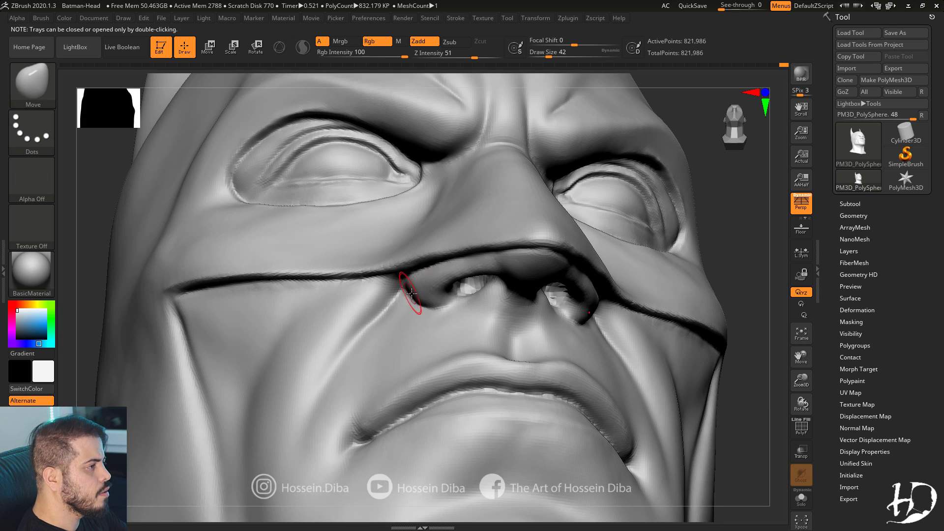
ctrl+right_drag(783, 347, 737, 275)
right_drag(737, 276, 489, 264)
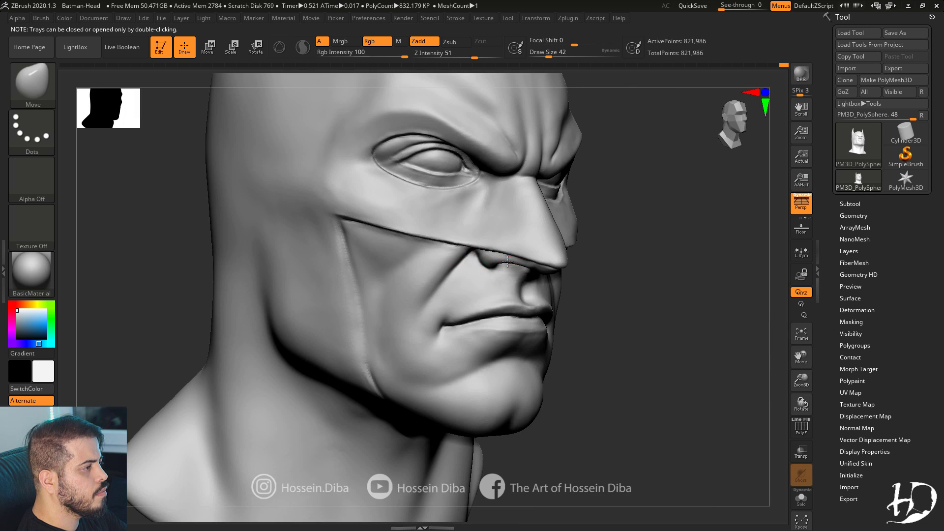
drag(639, 290, 698, 290)
mouse_move(767, 344)
shift+mouse_down()
mouse_move(714, 360)
mouse_move(780, 344)
shift+mouse_up()
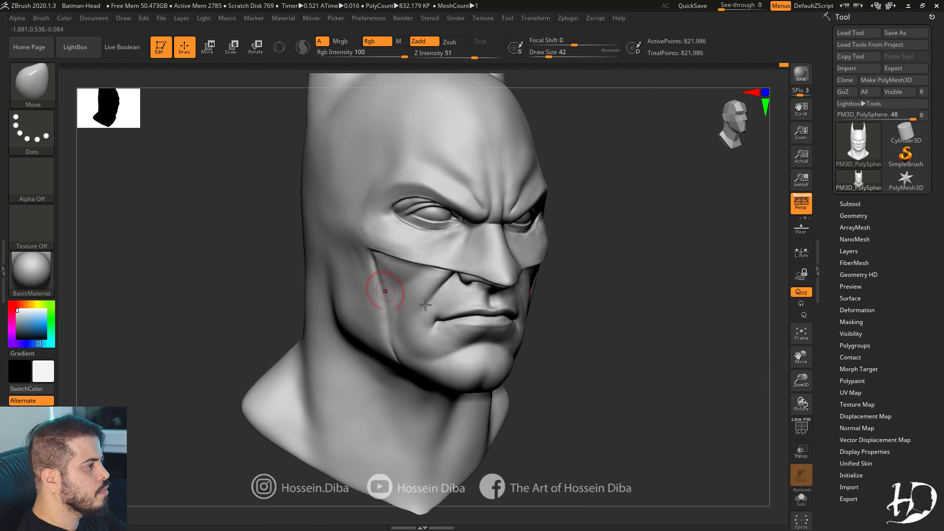
Cut a crease along the mask opening's side edge from the cheek corner toward the jaw with the DamStandard brush at draw size 42.
mouse_move(425, 305)
right_down()
mouse_move(649, 339)
mouse_move(293, 274)
mouse_move(622, 373)
mouse_move(797, 388)
mouse_move(791, 344)
right_up()
key(b)
key(d)
key(s)
drag(677, 295, 651, 289)
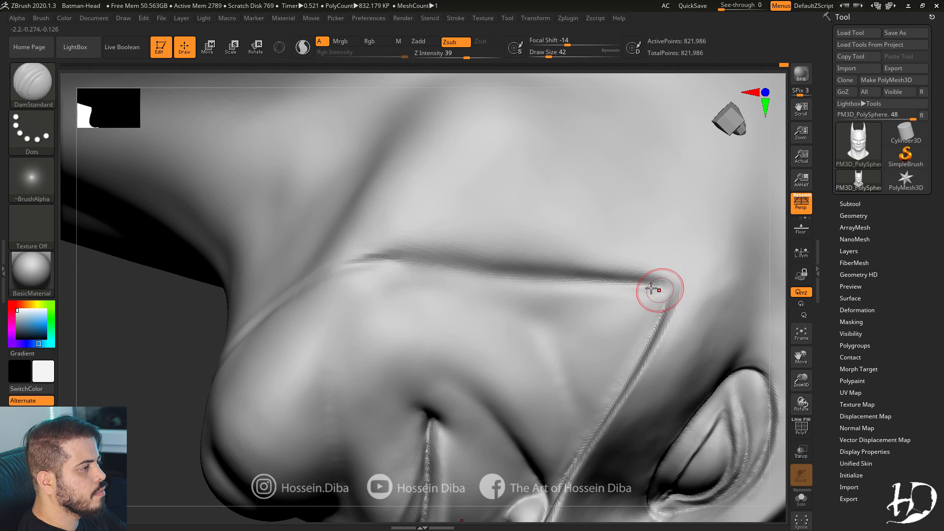
mouse_move(672, 320)
mouse_down()
mouse_move(542, 270)
mouse_move(667, 285)
mouse_move(658, 306)
mouse_up()
drag(560, 279, 648, 288)
right_drag(366, 267, 498, 279)
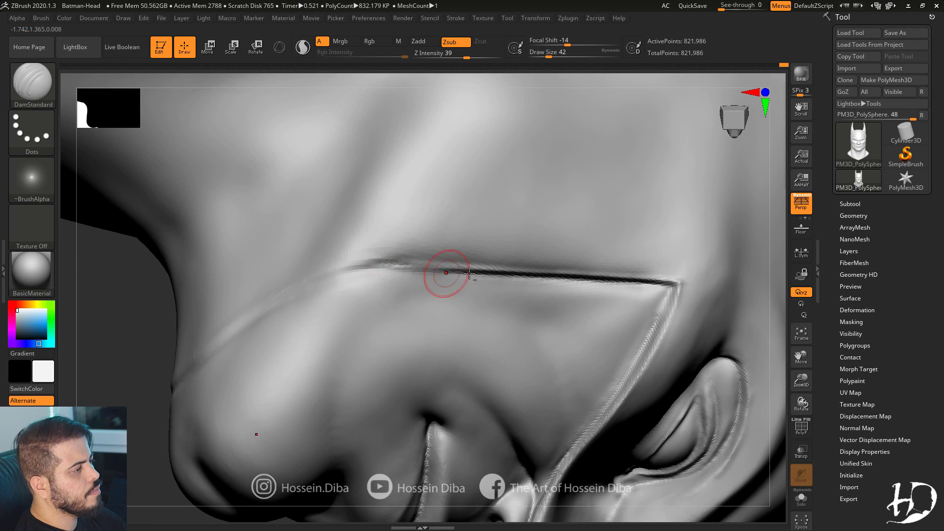
Continue the DamStandard crease along the mask's edge beneath the jaw and chin.
right_drag(344, 269, 881, 426)
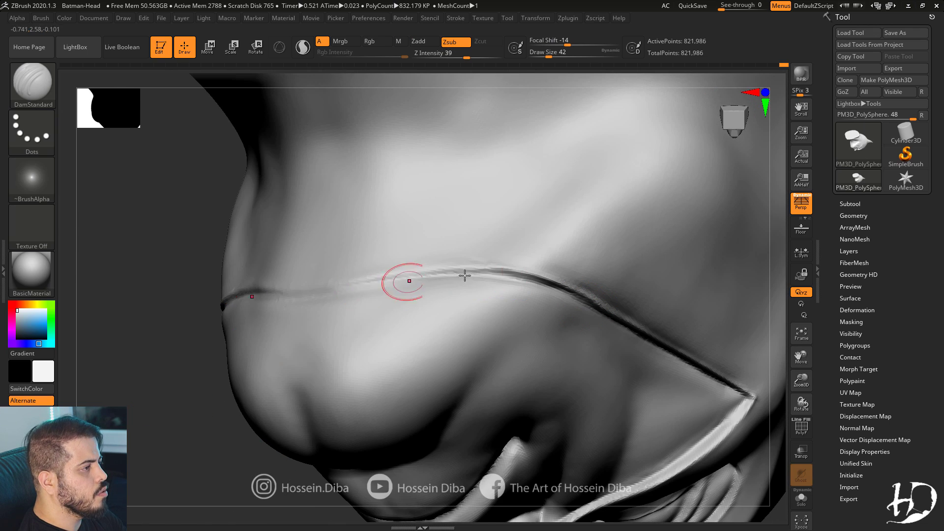
drag(465, 275, 561, 286)
right_drag(148, 315, 126, 295)
drag(544, 280, 201, 283)
Adjust the curve of the mask's edge beneath the chin with the Move brush, starting at draw size 46.
key(b)
key(m)
key(v)
right_drag(102, 310, 79, 288)
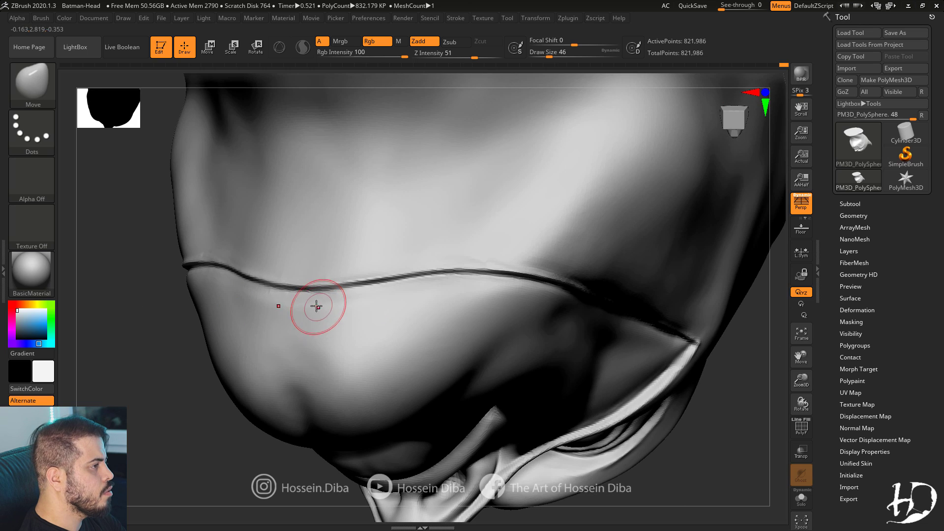
key(bracketright)
drag(317, 298, 315, 288)
drag(442, 280, 445, 273)
mouse_move(727, 374)
ctrl+right_down()
mouse_move(728, 282)
mouse_move(669, 324)
mouse_move(708, 314)
ctrl+right_up()
mouse_move(657, 212)
alt+right_down()
mouse_move(660, 335)
mouse_move(612, 332)
alt+right_up()
right_drag(708, 366, 738, 366)
key(bracketleft)
right_drag(249, 359, 361, 363)
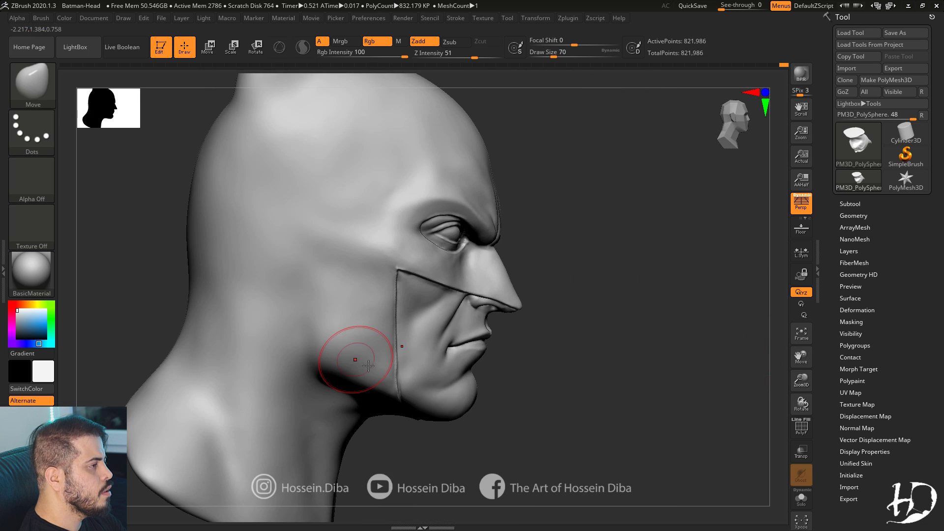
Build up the cowl beside the cheek opening with the Standard brush at draw size 70 and Z intensity 21.
right_drag(246, 265, 148, 184)
key(b)
key(s)
key(t)
right_drag(182, 339, 248, 353)
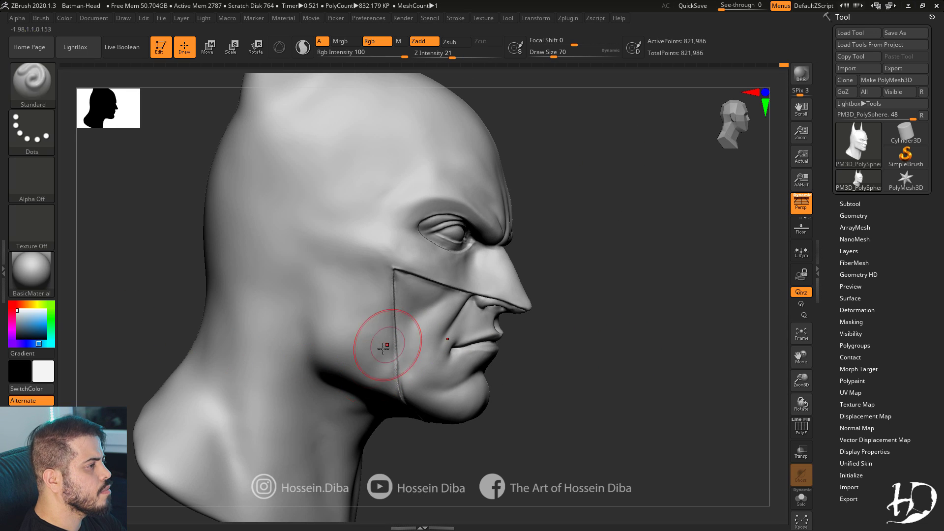
mouse_move(383, 347)
mouse_down()
mouse_move(357, 371)
mouse_move(350, 347)
mouse_up()
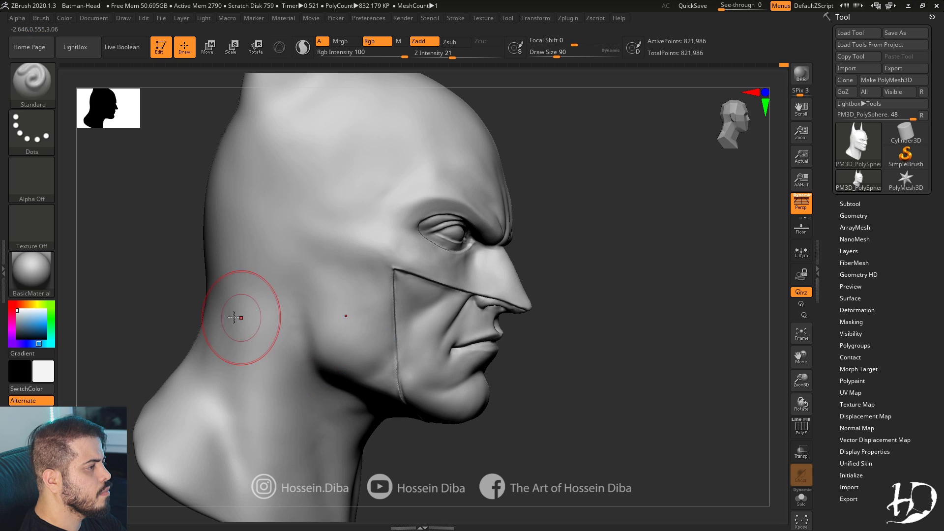
Flatten the side of the cowl between the temple and jaw with the hPolish brush at draw size 90.
mouse_move(234, 318)
right_down()
mouse_move(280, 280)
mouse_move(280, 240)
mouse_move(317, 241)
right_up()
key(shift)
click(33, 82)
click(211, 182)
drag(330, 245, 324, 300)
right_drag(257, 341, 339, 390)
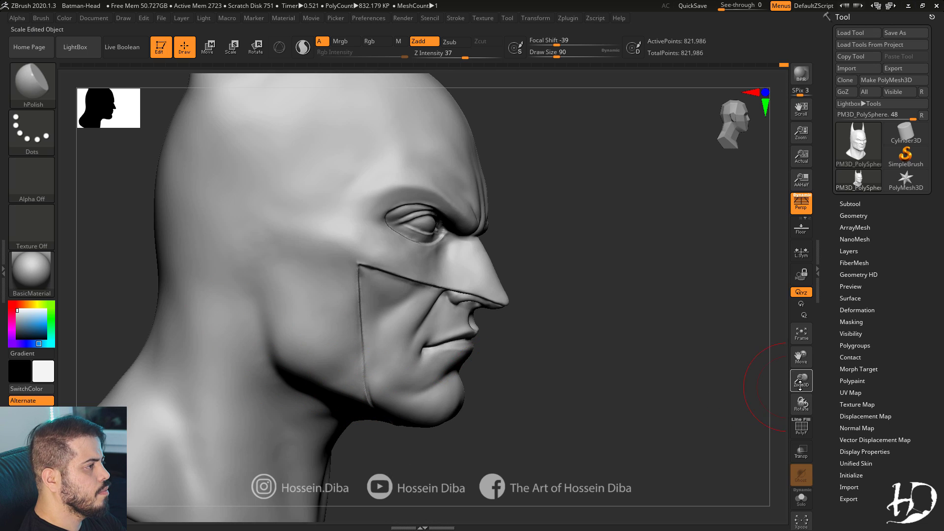
Adjust the cowl's side contour around the temple with the Move brush at draw sizes 70 and 46.
key(f)
right_drag(492, 320, 219, 306)
right_drag(135, 282, 192, 289)
mouse_move(688, 358)
right_down()
mouse_move(737, 380)
mouse_move(758, 420)
right_up()
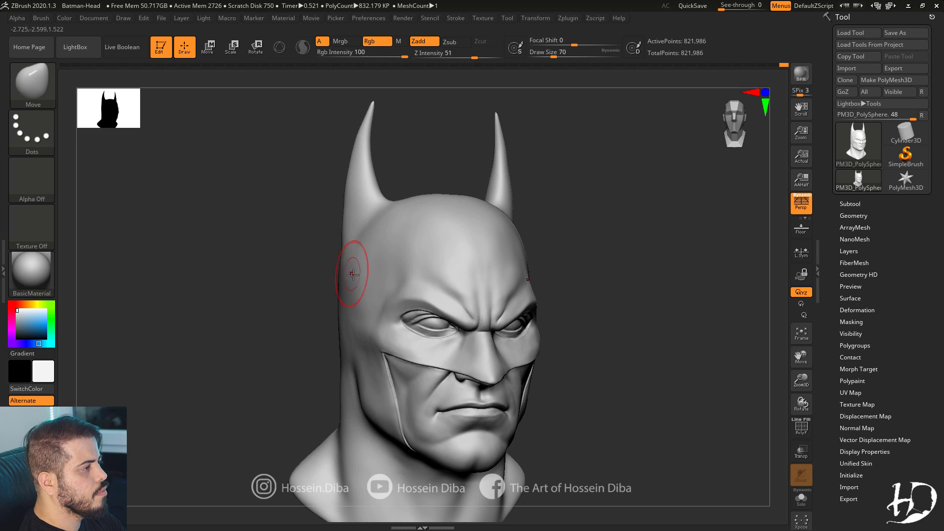
right_drag(350, 298, 283, 309)
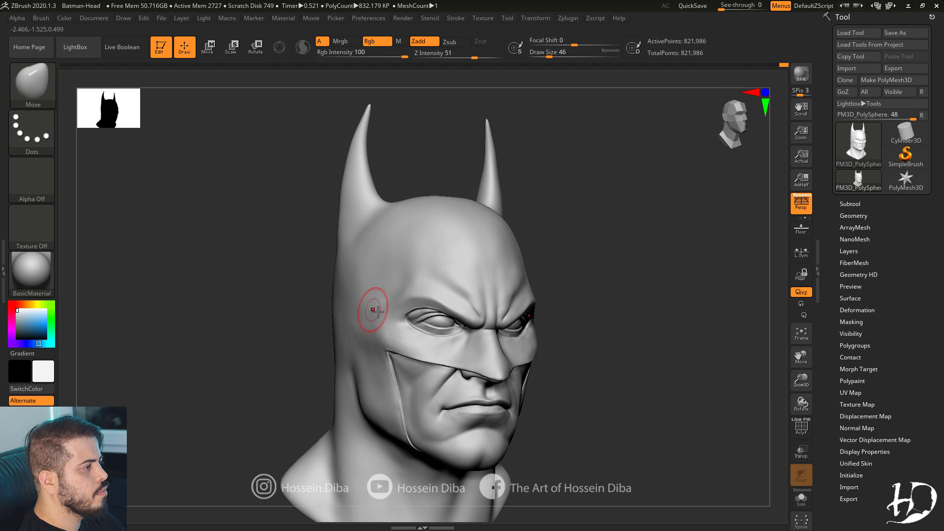
mouse_move(278, 318)
mouse_down()
mouse_move(307, 329)
mouse_move(317, 364)
mouse_up()
drag(396, 328, 388, 327)
drag(300, 335, 356, 338)
key(shift)
ctrl+right_drag(383, 322, 489, 326)
ctrl+right_drag(302, 346, 305, 320)
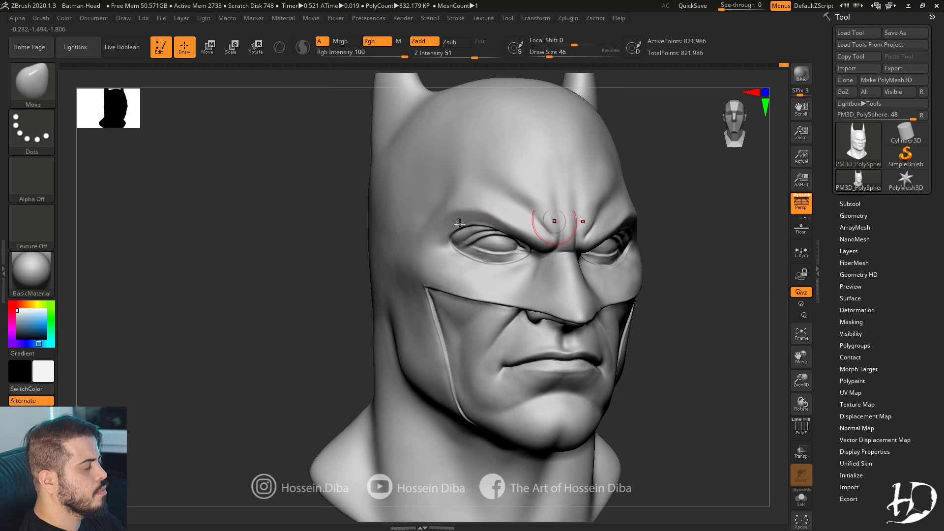
Polish the cowl surface beside the eye with the hPolish brush at draw size 74.
key(b)
key(h)
key(p)
drag(280, 185, 315, 187)
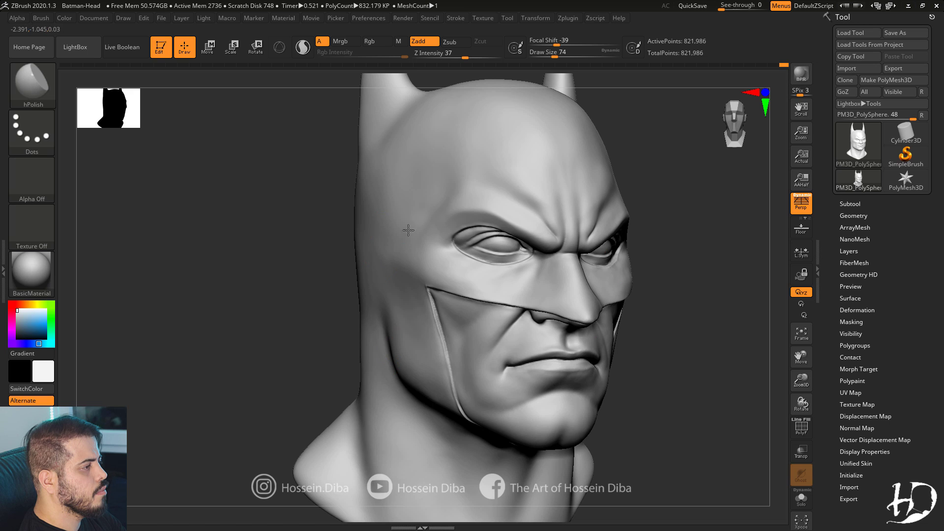
Examine the whole head's silhouette, mask edge and facial forms from the front, three-quarter and side.
ctrl+right_drag(699, 366, 699, 338)
drag(700, 338, 686, 337)
drag(800, 388, 799, 408)
drag(590, 339, 684, 343)
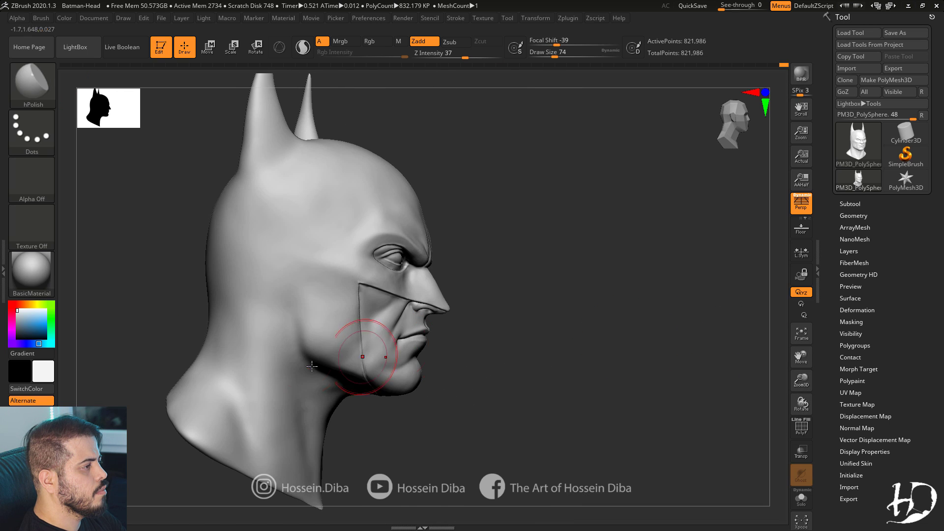
shift+drag(312, 367, 120, 312)
key(f)
drag(668, 338, 679, 339)
ctrl+right_drag(418, 246, 430, 280)
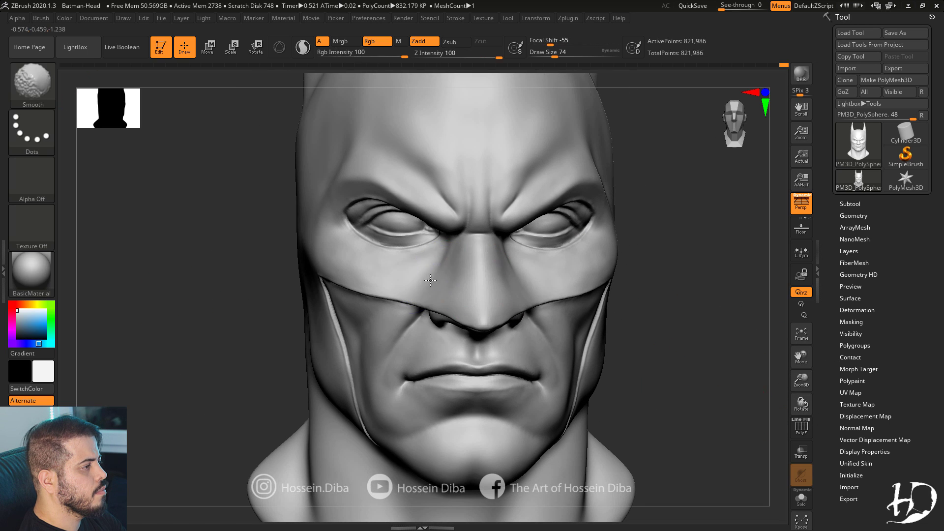
drag(231, 295, 320, 285)
drag(271, 327, 213, 335)
mouse_move(800, 380)
mouse_down()
mouse_move(782, 366)
mouse_move(782, 315)
mouse_up()
drag(205, 293, 492, 295)
drag(792, 369, 789, 335)
shift+drag(662, 312, 62, 74)
drag(801, 356, 760, 362)
drag(212, 295, 173, 291)
drag(801, 379, 799, 418)
drag(801, 357, 789, 371)
drag(113, 347, 86, 349)
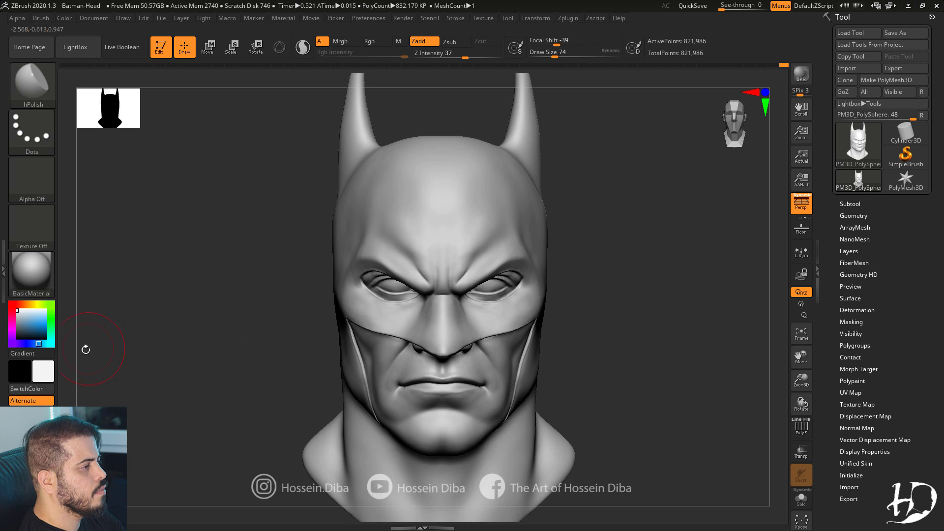
Enable material-only painting and apply the MatCap Gray material to the head.
click(399, 41)
click(42, 284)
click(186, 254)
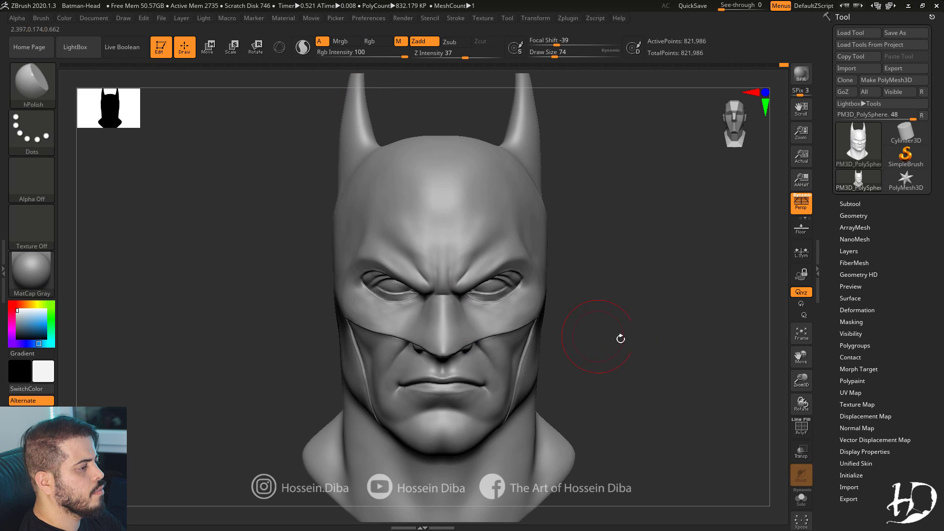
drag(801, 380, 797, 345)
shift+drag(620, 337, 654, 339)
drag(799, 358, 767, 331)
drag(603, 334, 800, 391)
drag(800, 359, 794, 360)
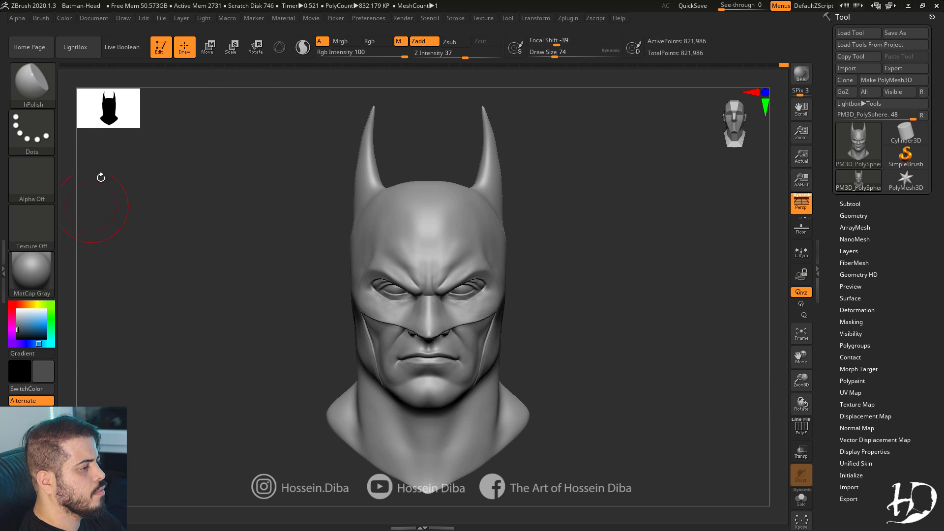
Set the Standard brush to paint colour only and fill the whole head with black.
key(b)
key(s)
key(t)
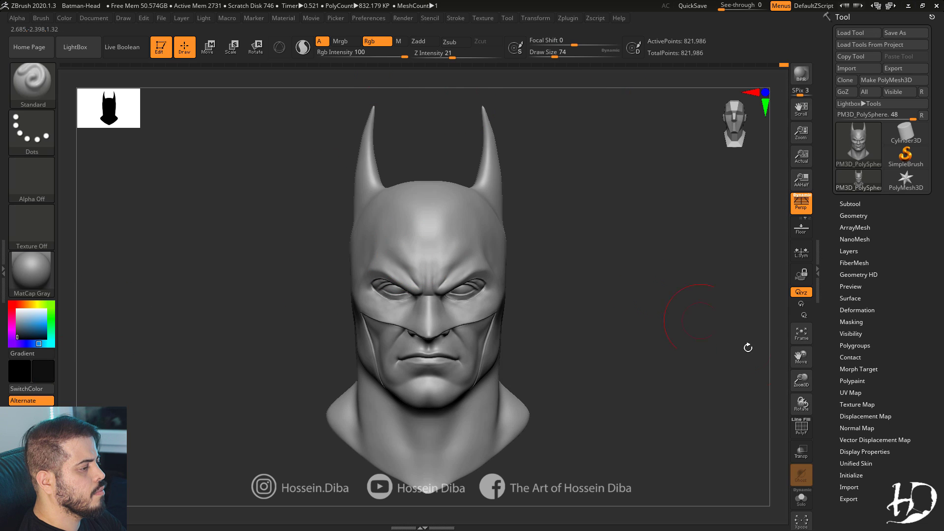
drag(801, 379, 801, 389)
drag(801, 358, 802, 337)
click(63, 18)
click(91, 162)
drag(241, 302, 264, 306)
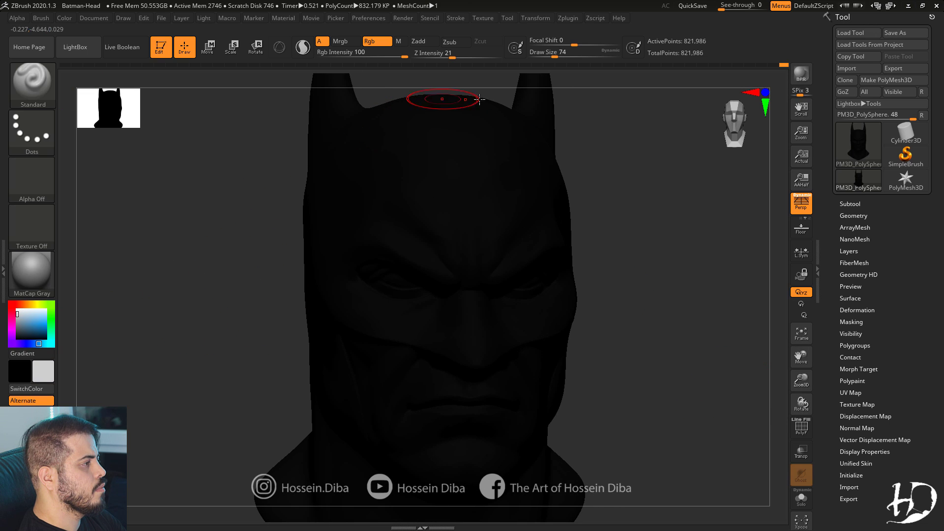
Paint the eyeballs and surrounding eyelids light grey with the Standard brush at draw size 38.
click(548, 55)
drag(789, 377, 699, 339)
drag(196, 273, 226, 273)
drag(432, 270, 387, 262)
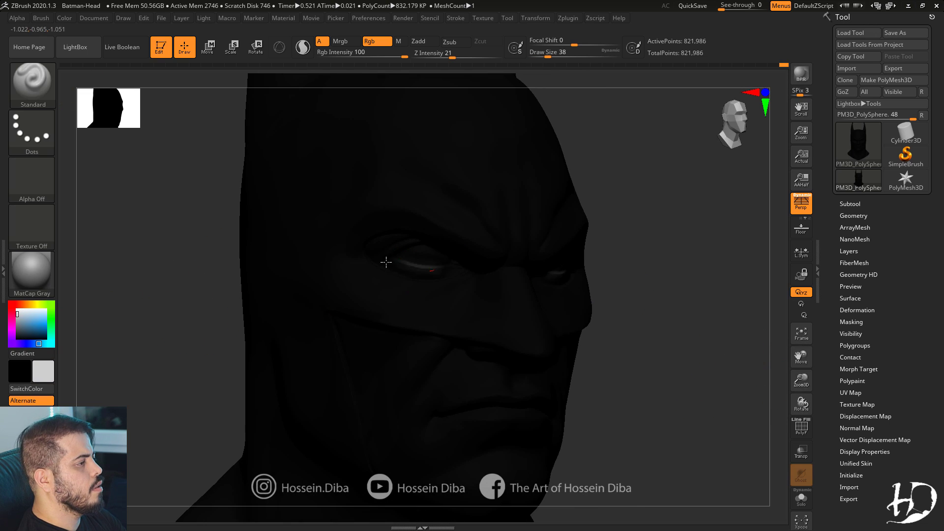
alt+drag(206, 268, 217, 295)
mouse_move(453, 270)
mouse_down()
mouse_move(398, 246)
mouse_move(359, 248)
mouse_move(432, 236)
mouse_up()
drag(143, 264, 116, 266)
drag(454, 276, 447, 277)
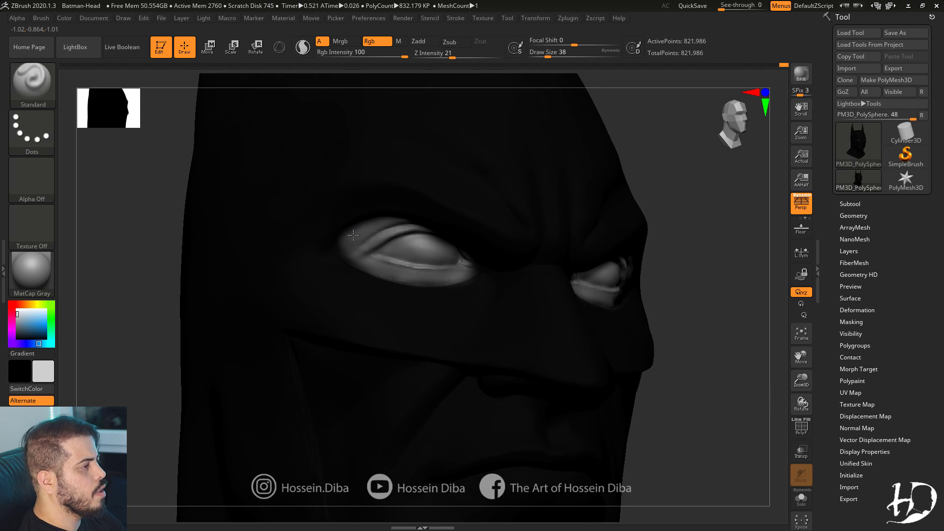
Extend the light grey paint over the upper eyelid and outer eye corner up to the mask's eye opening.
drag(353, 235, 393, 221)
drag(125, 266, 160, 266)
right_drag(408, 274, 458, 273)
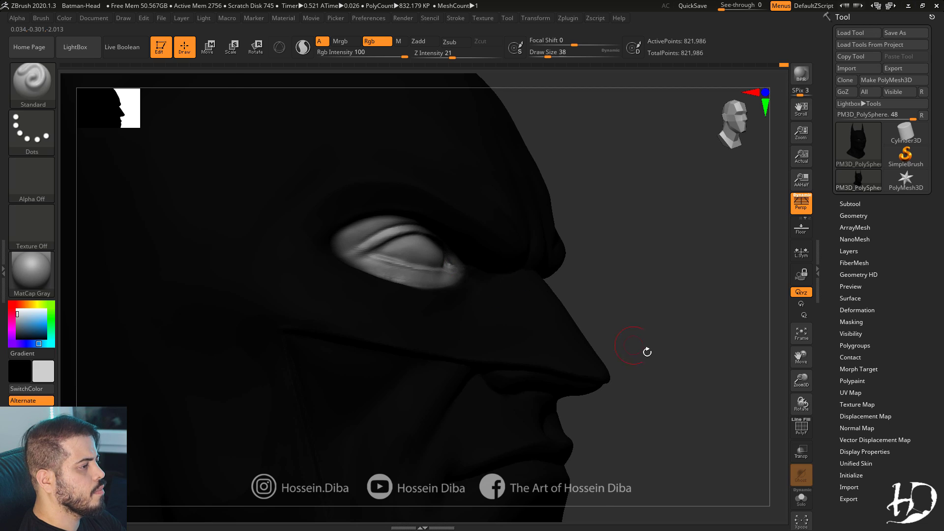
drag(647, 351, 416, 232)
shift+right_drag(370, 230, 369, 263)
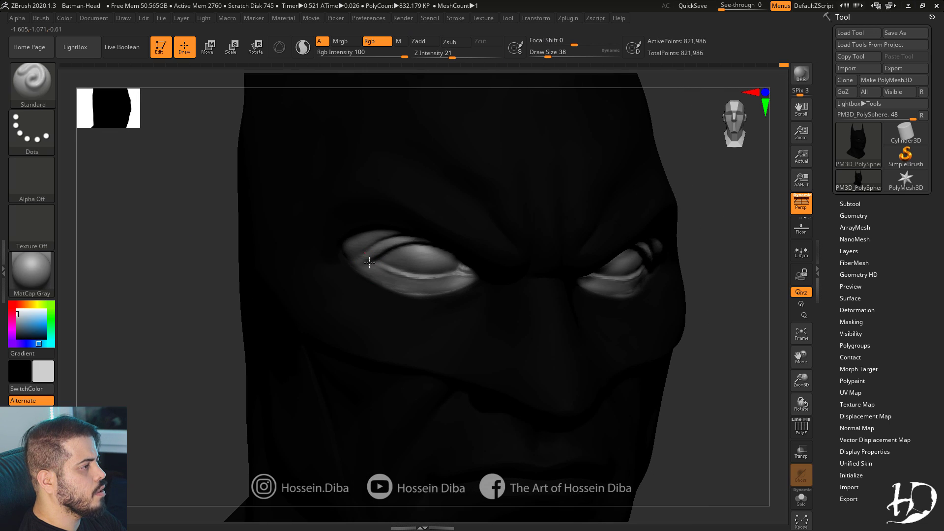
Paint the mouth area and chin light grey with the Standard brush at draw size 42.
click(801, 334)
shift+drag(248, 262, 278, 316)
key(bracketright)
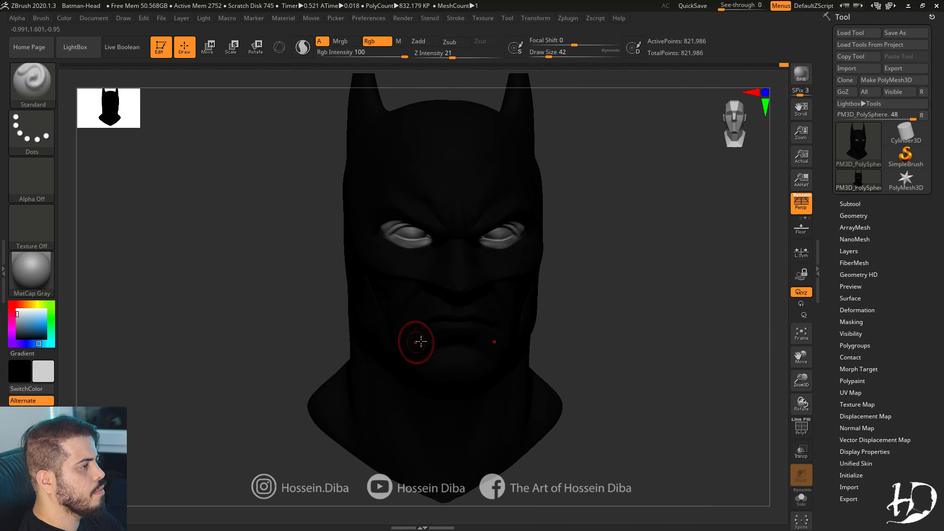
mouse_move(424, 327)
mouse_down()
mouse_move(441, 326)
mouse_move(443, 339)
mouse_up()
drag(281, 324, 393, 322)
mouse_move(412, 320)
mouse_down()
mouse_move(418, 302)
mouse_move(406, 298)
mouse_move(438, 361)
mouse_up()
drag(563, 362, 458, 361)
drag(801, 378, 797, 386)
Paint the area below the nose and the cheek inside the mask opening light grey, using draw size 50 for the cheek.
drag(679, 315, 738, 314)
key(bracketleft)
drag(460, 284, 440, 300)
drag(615, 305, 663, 305)
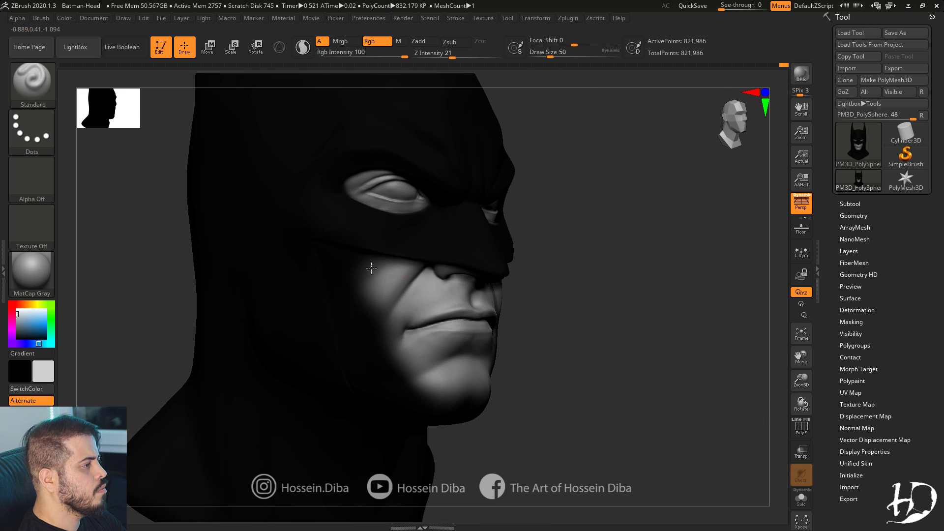
mouse_move(371, 266)
mouse_down()
mouse_move(364, 338)
mouse_move(375, 364)
mouse_up()
shift+drag(590, 366, 531, 371)
Cover the remaining chin, jaw and cheek skin inside the mask opening with light grey using a larger brush.
drag(295, 375, 295, 320)
key(bracketright)
drag(443, 386, 497, 401)
drag(723, 418, 730, 325)
mouse_move(489, 264)
mouse_down()
mouse_move(433, 273)
mouse_move(391, 258)
mouse_up()
shift+drag(226, 253, 225, 315)
drag(801, 357, 794, 415)
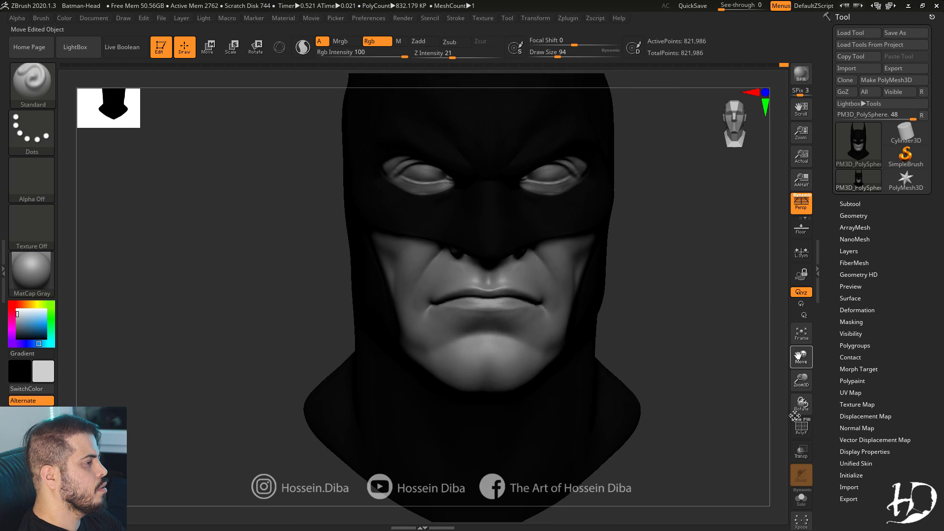
Sharpen the painted colour border at the cheek corner of the mask opening with the Standard brush at draw size 26.
drag(679, 374, 723, 372)
key(p)
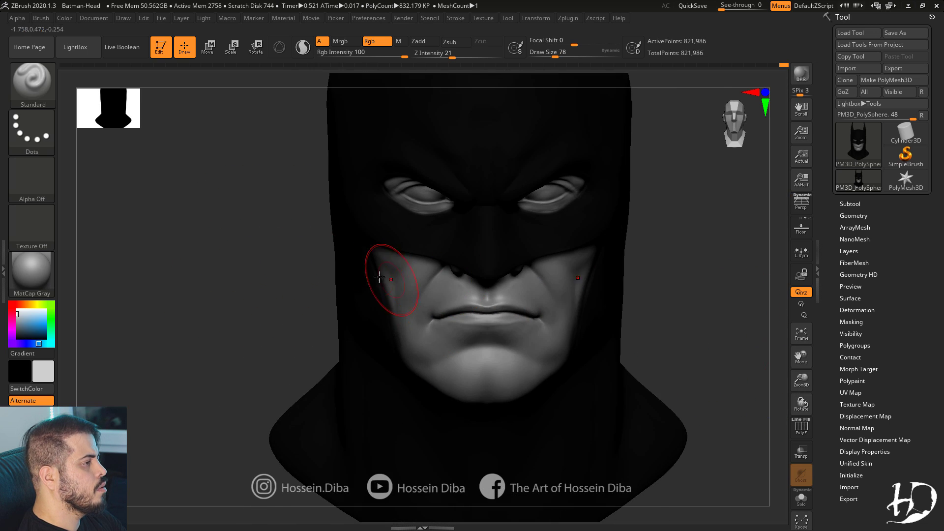
key(p)
drag(260, 287, 320, 289)
key(bracketleft)
mouse_move(236, 278)
mouse_down()
mouse_move(317, 275)
mouse_move(358, 238)
mouse_up()
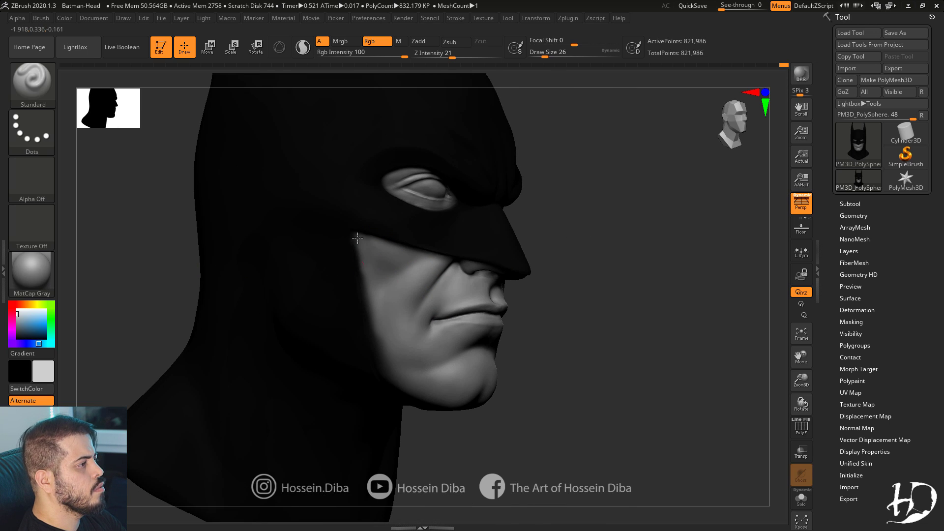
drag(488, 321, 586, 305)
Touch up the light grey paint around the nostrils and along the jaw edge with the Standard brush at draw size 38.
drag(677, 362, 501, 298)
right_drag(479, 271, 434, 264)
right_drag(236, 295, 310, 302)
drag(386, 375, 392, 379)
drag(615, 364, 635, 384)
mouse_move(634, 384)
ctrl+right_down()
mouse_move(615, 315)
mouse_move(641, 340)
ctrl+right_up()
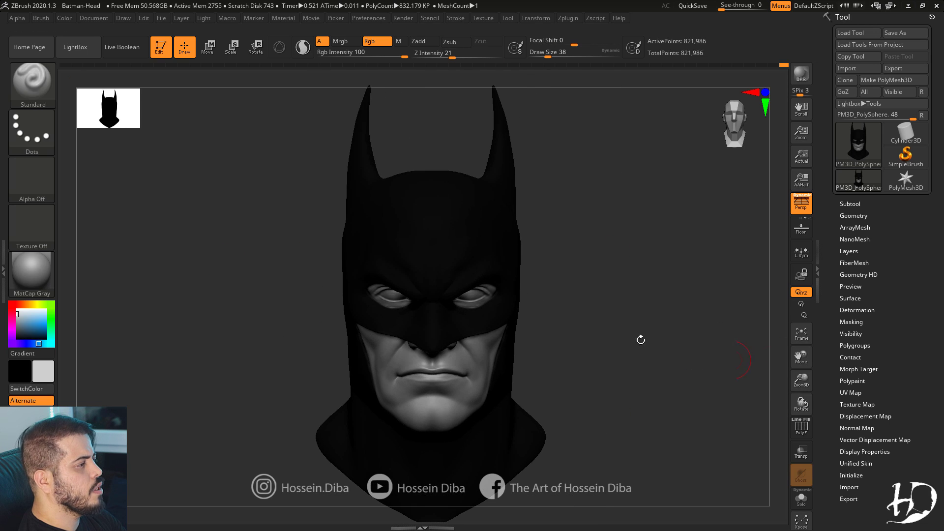
Brush white lightly over the forehead and front of the cowl, enlarging the Standard brush from draw size 78 to 162.
click(17, 310)
key(bracketright)
key(bracketright)
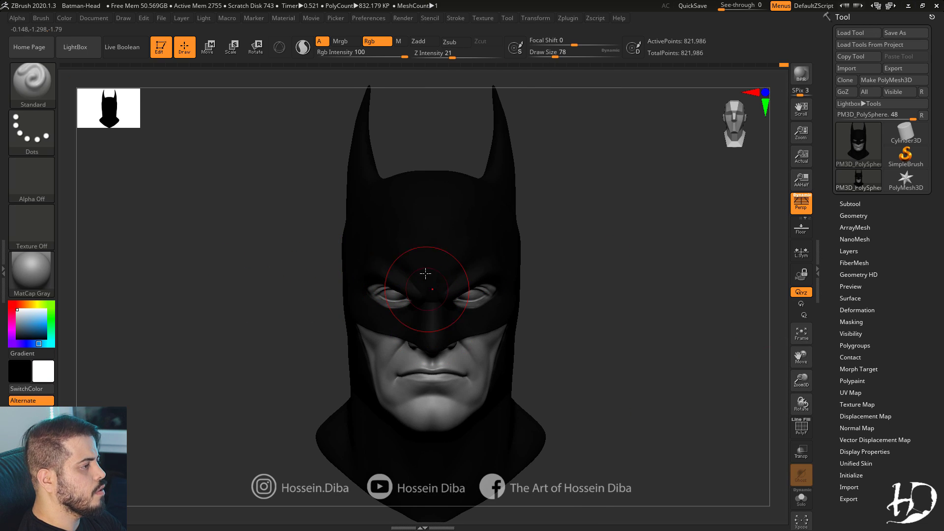
right_drag(419, 338, 349, 266)
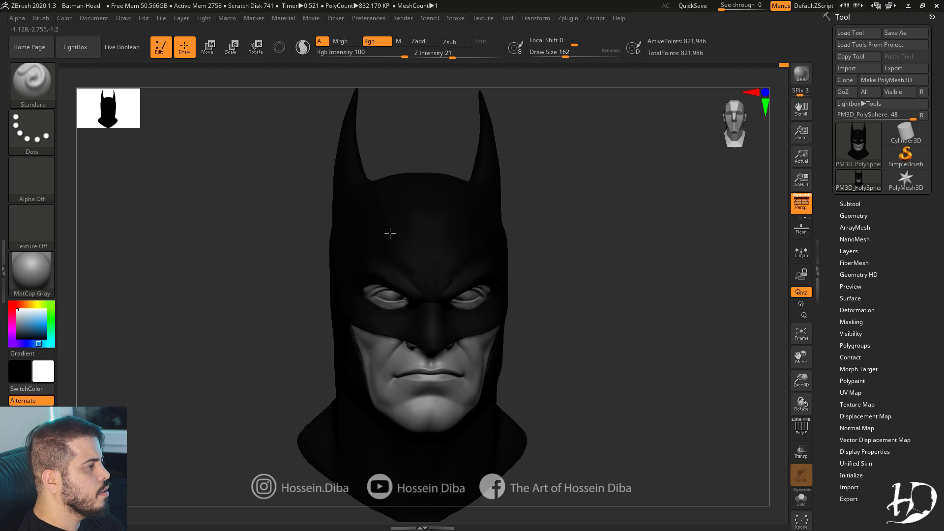
mouse_move(390, 233)
right_down()
mouse_move(666, 362)
mouse_move(662, 330)
right_up()
Lighten the broad surfaces of the cowl and its side with faint white strokes at draw size 218.
key(bracketright)
mouse_move(381, 218)
right_down()
mouse_move(353, 306)
mouse_move(360, 428)
right_up()
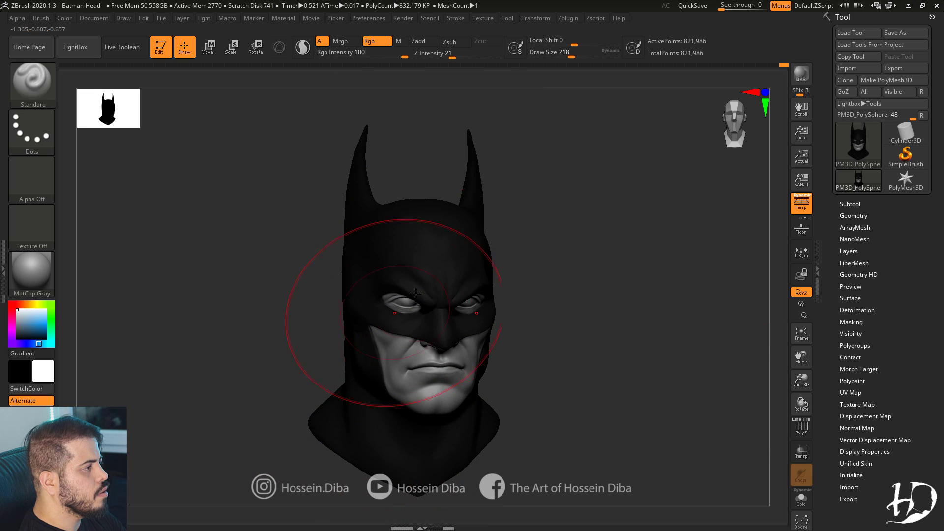
right_drag(358, 306, 259, 327)
drag(259, 327, 404, 335)
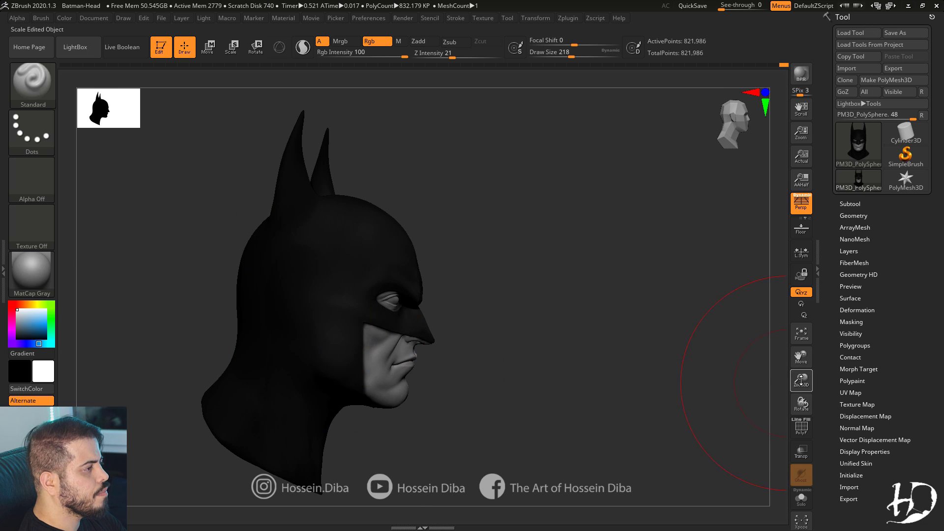
drag(801, 381, 713, 379)
drag(654, 378, 501, 377)
mouse_move(801, 381)
mouse_down()
mouse_move(788, 359)
mouse_move(729, 396)
mouse_move(801, 418)
mouse_up()
drag(797, 359, 782, 316)
Highlight the brow, nose bridge and eye surrounds of the cowl with white, starting at draw size 42.
key(bracketleft)
key(bracketleft)
key(bracketleft)
key(bracketleft)
key(bracketleft)
key(bracketleft)
key(bracketleft)
key(bracketleft)
key(bracketleft)
key(bracketleft)
key(bracketleft)
key(bracketleft)
key(bracketleft)
key(bracketleft)
key(bracketleft)
key(bracketleft)
key(bracketleft)
key(bracketleft)
key(bracketleft)
key(bracketleft)
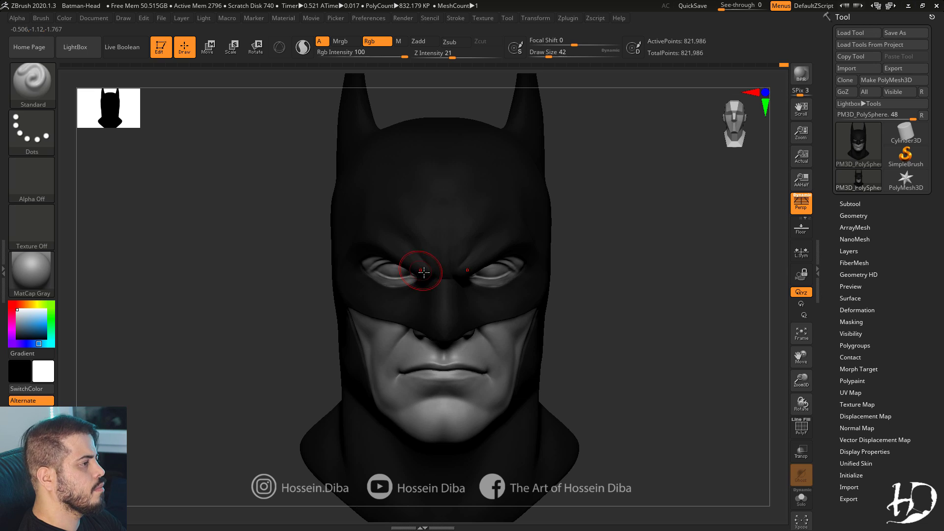
right_drag(439, 339, 379, 312)
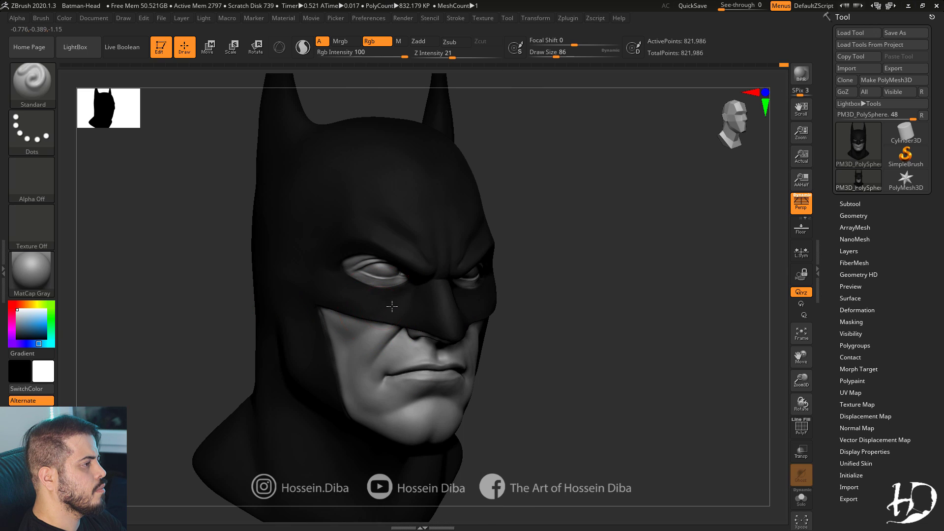
Soften the white highlights over the cowl's forehead, cheeks and neck with the brush at draw sizes 150 and 194.
drag(800, 383, 800, 352)
right_drag(282, 299, 213, 300)
drag(801, 381, 802, 396)
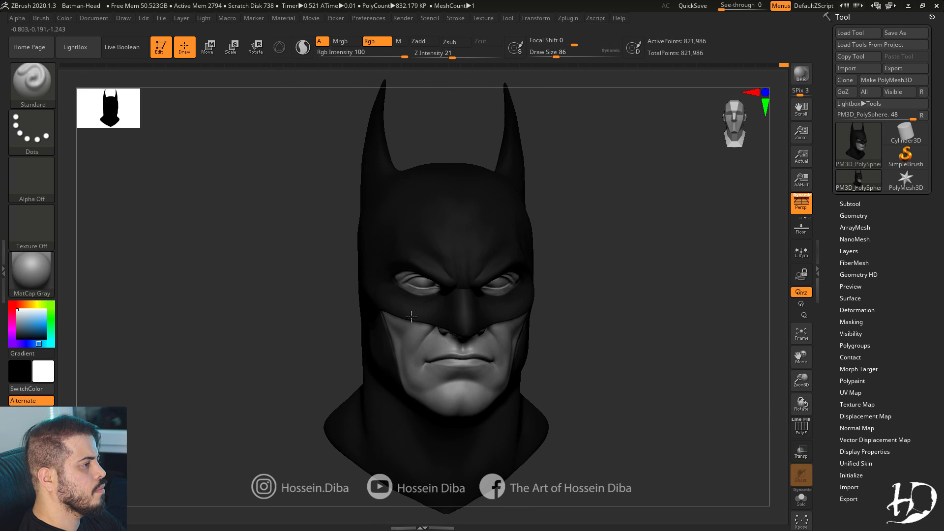
right_drag(364, 327, 450, 309)
shift+right_drag(458, 208, 432, 210)
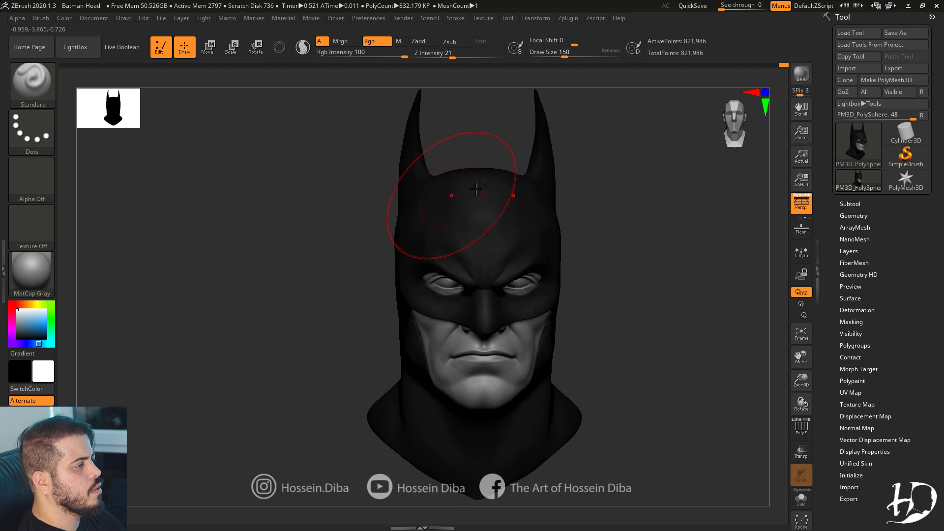
alt+right_drag(381, 235, 401, 245)
mouse_move(407, 293)
right_down()
mouse_move(459, 226)
mouse_move(453, 205)
mouse_move(318, 308)
mouse_move(397, 406)
right_up()
shift+right_drag(621, 435, 782, 383)
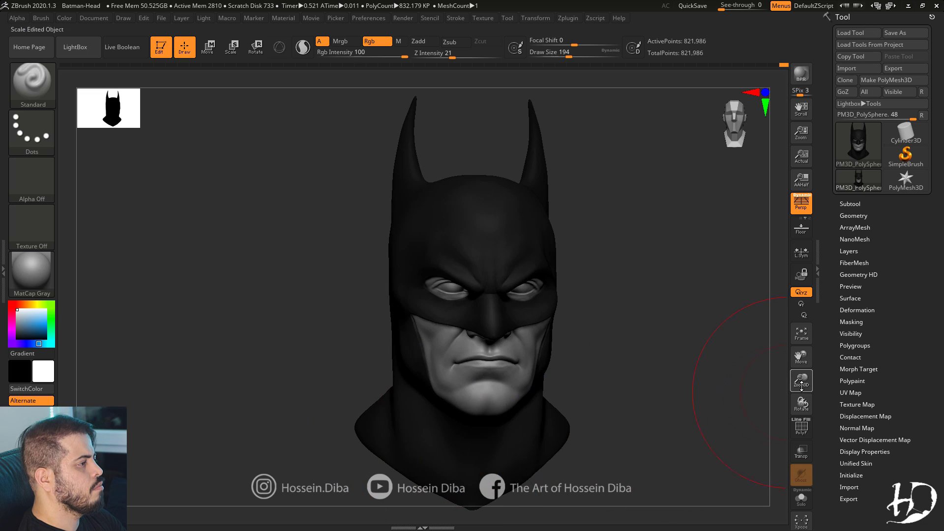
Shade the exposed skin around the mouth and chin lightly with black, using draw sizes 74 and 110.
alt+right_drag(492, 427, 470, 340)
right_drag(323, 337, 456, 392)
shift+right_drag(253, 357, 354, 355)
alt+right_drag(689, 280, 683, 372)
drag(568, 55, 555, 55)
key(c)
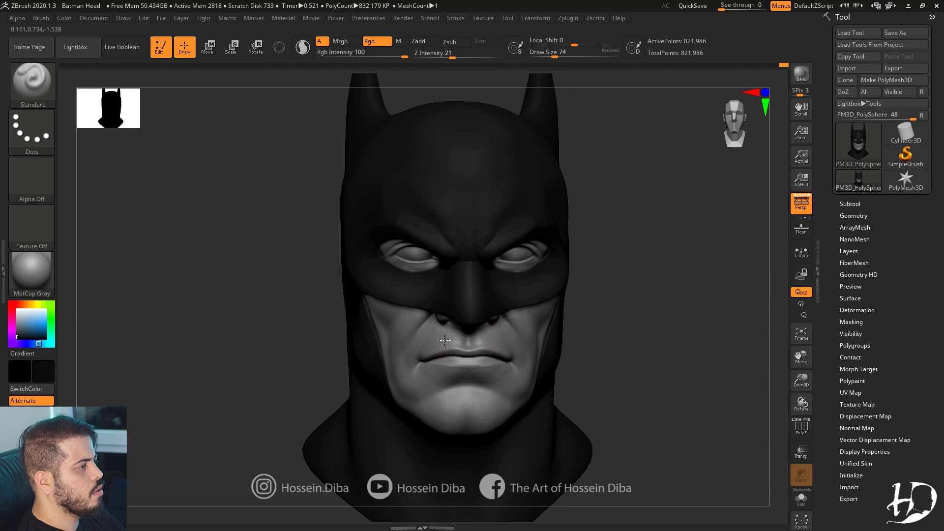
click(17, 338)
key(])
key(])
key(])
key(])
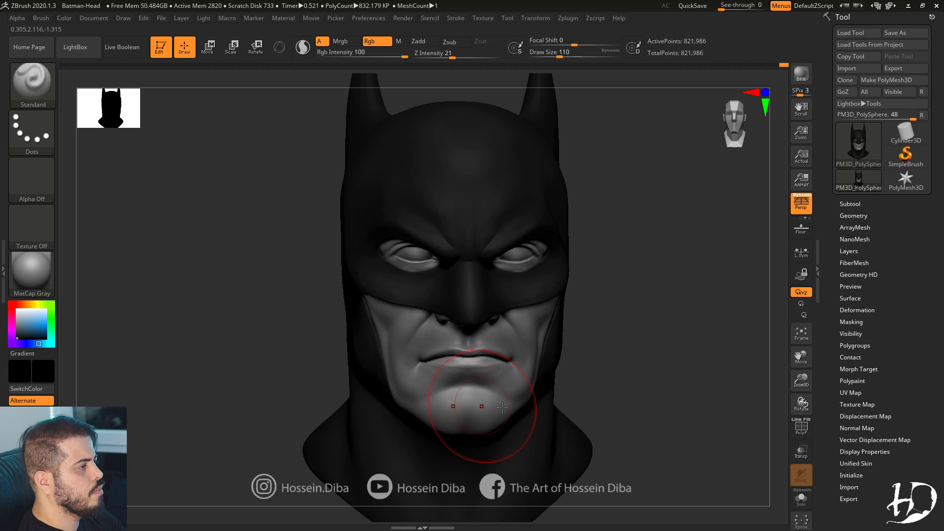
Darken the cowl around the inner eye corners with black at draw size 66.
right_drag(340, 400, 405, 390)
mouse_move(390, 343)
shift+right_down()
mouse_move(442, 306)
mouse_move(437, 273)
shift+right_up()
key([)
key([)
key([)
key([)
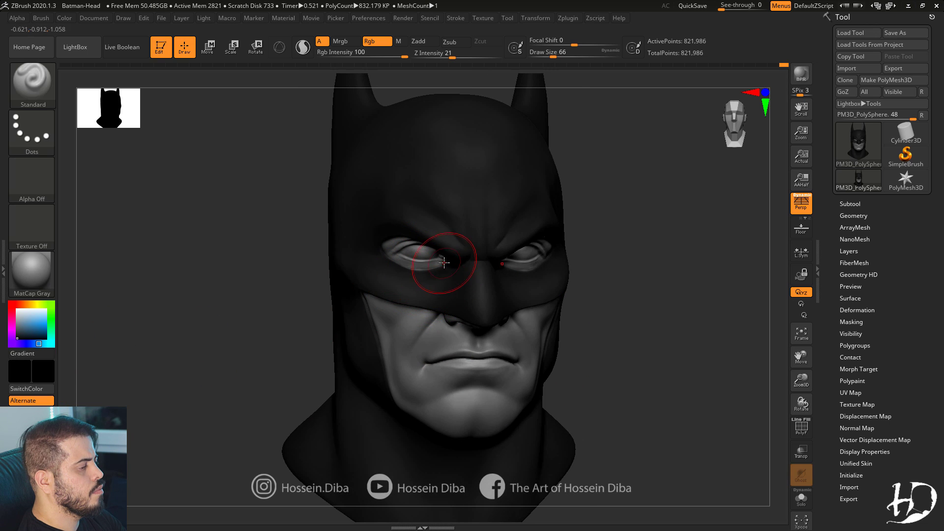
Darken the line between the lips with black at draw size 34.
mouse_move(276, 271)
mouse_down()
mouse_move(253, 276)
mouse_move(268, 281)
mouse_up()
mouse_move(801, 377)
mouse_down()
mouse_move(792, 386)
mouse_move(795, 308)
mouse_up()
drag(416, 317, 514, 322)
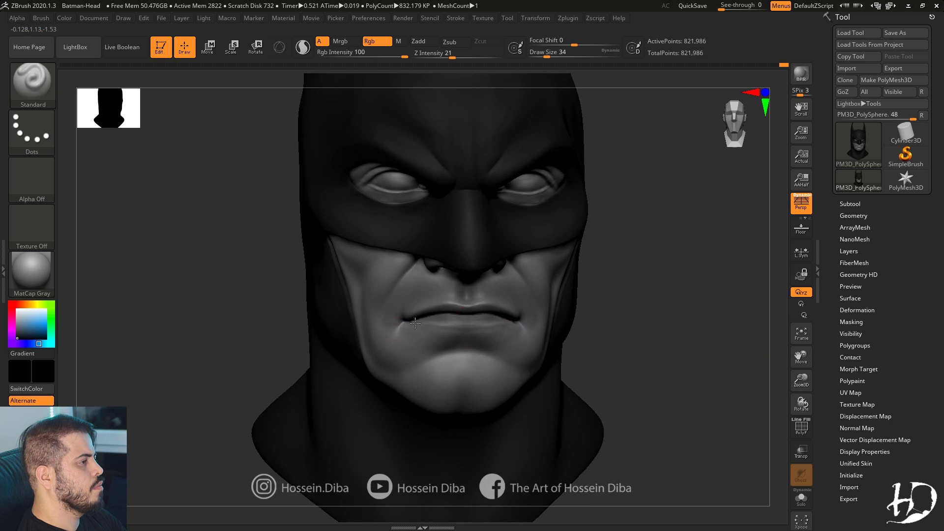
drag(801, 378, 795, 347)
drag(672, 343, 686, 344)
Shade the mouth corners, the area under the lower lip and the eyelids with black at draw size 46.
key(])
right_drag(408, 325, 426, 364)
mouse_move(466, 400)
right_down()
mouse_move(418, 366)
mouse_move(457, 354)
right_up()
mouse_move(457, 355)
ctrl+right_down()
mouse_move(398, 221)
mouse_move(413, 268)
ctrl+right_up()
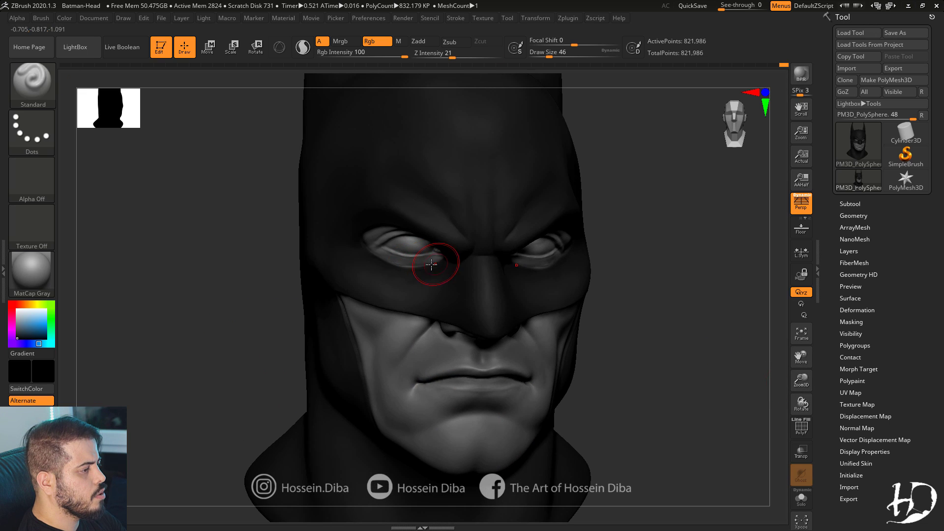
right_drag(244, 272, 295, 270)
mouse_move(427, 243)
right_down()
mouse_move(440, 254)
mouse_move(374, 265)
right_up()
ctrl+right_drag(609, 354, 566, 285)
right_drag(393, 268, 478, 255)
Tint the inner corners of the eyes with a pale red using a smaller brush.
click(18, 305)
click(28, 318)
click(14, 305)
key(bracketleft)
key(bracketleft)
key(bracketleft)
drag(479, 258, 473, 264)
right_drag(440, 258, 470, 257)
right_drag(755, 389, 718, 389)
ctrl+right_drag(718, 388, 704, 418)
Paint the eyeballs white with the Standard brush, reducing the draw size to 18.
click(18, 309)
mouse_move(432, 251)
mouse_down()
mouse_move(452, 256)
mouse_move(419, 254)
mouse_up()
ctrl+right_drag(429, 257, 418, 295)
mouse_move(374, 280)
right_down()
mouse_move(331, 282)
mouse_move(374, 285)
right_up()
ctrl+right_drag(758, 452, 787, 394)
key(bracketleft)
ctrl+right_drag(587, 309, 566, 349)
right_drag(566, 350, 516, 344)
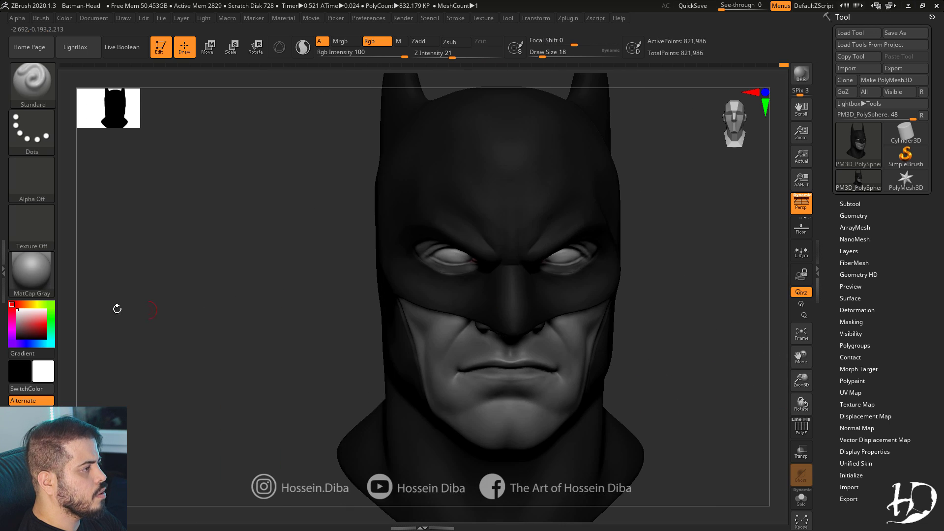
Paint the ToyPlastic material onto the eyeballs in material-only mode at draw size 26.
click(31, 273)
click(374, 457)
mouse_move(767, 423)
ctrl+right_down()
mouse_move(780, 371)
mouse_move(798, 372)
ctrl+right_up()
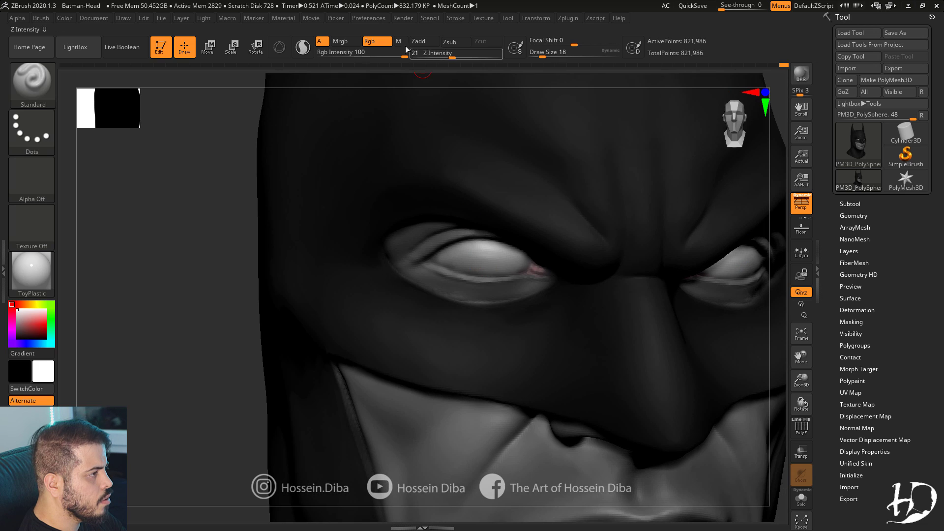
click(401, 42)
key(bracketright)
mouse_move(496, 260)
mouse_down()
mouse_move(505, 261)
mouse_move(477, 251)
mouse_move(520, 257)
mouse_up()
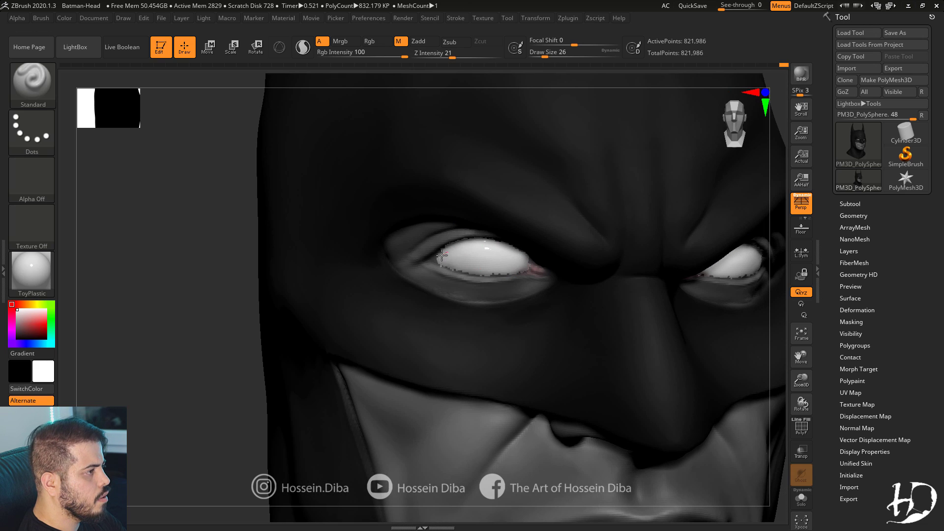
Darken the eyelid edges around the eyeballs with black in colour-only mode at draw size 46.
mouse_move(474, 270)
right_down()
mouse_move(352, 270)
mouse_move(533, 270)
right_up()
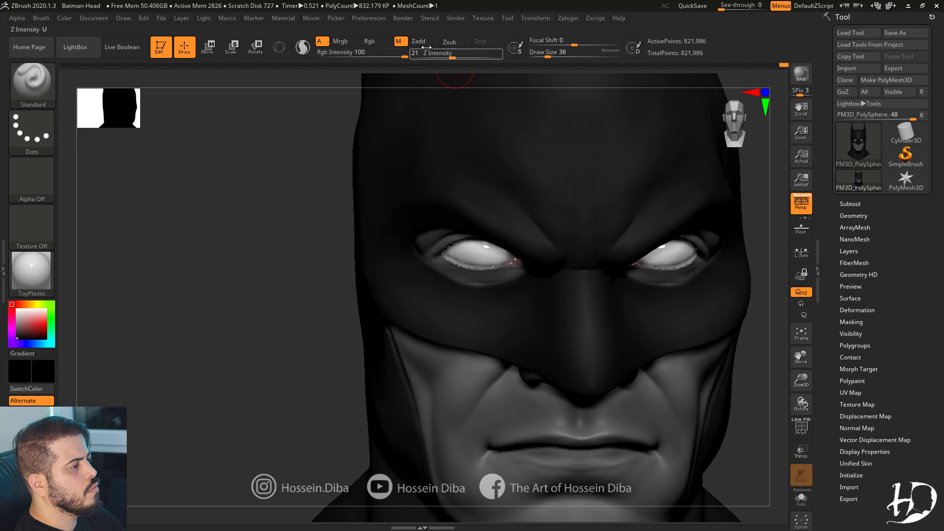
drag(547, 55, 540, 53)
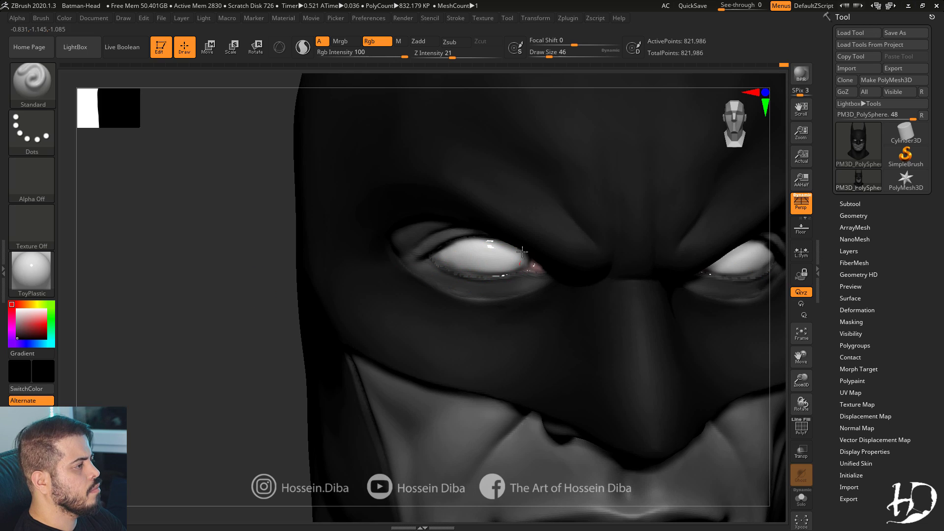
mouse_move(522, 260)
mouse_down()
mouse_move(448, 260)
mouse_move(486, 247)
mouse_move(446, 265)
mouse_up()
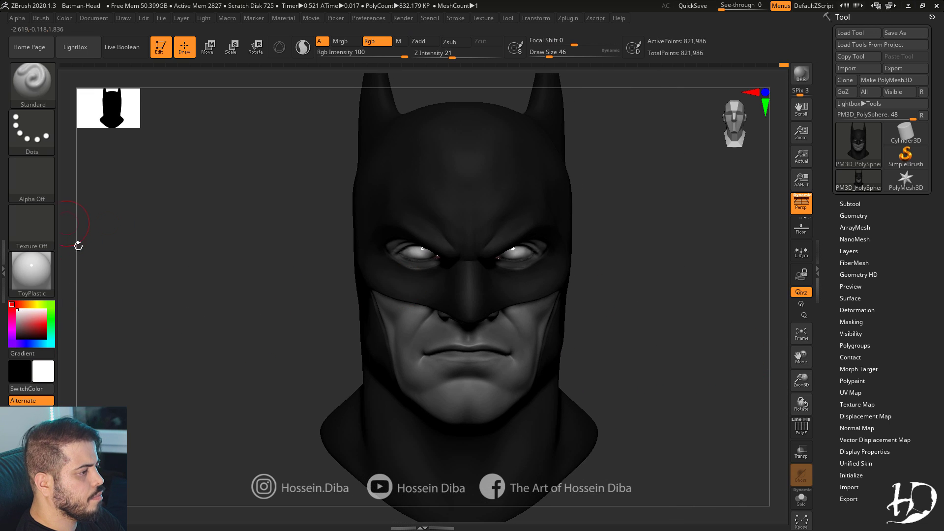
Set the brush to the Spray stroke with Alpha 07 and spray black stubble onto the chin, undoing the first attempt.
key(b)
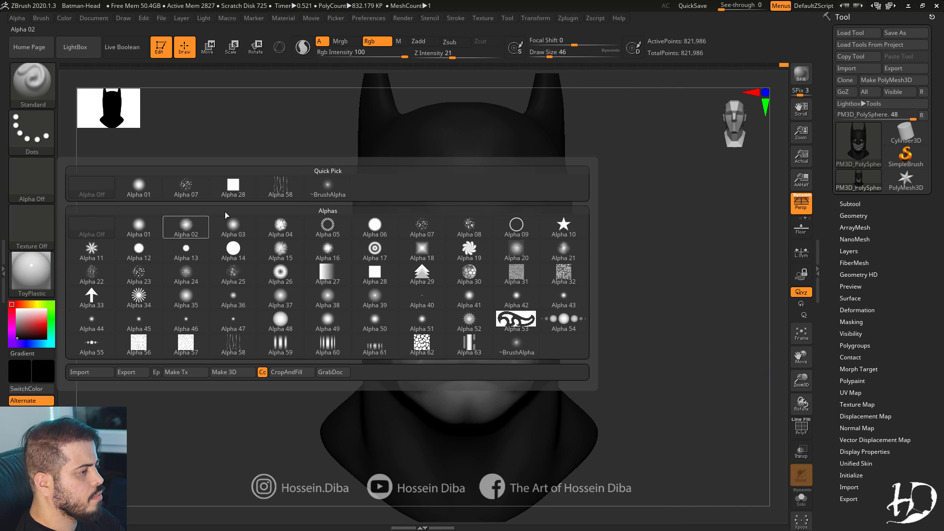
click(32, 130)
click(281, 140)
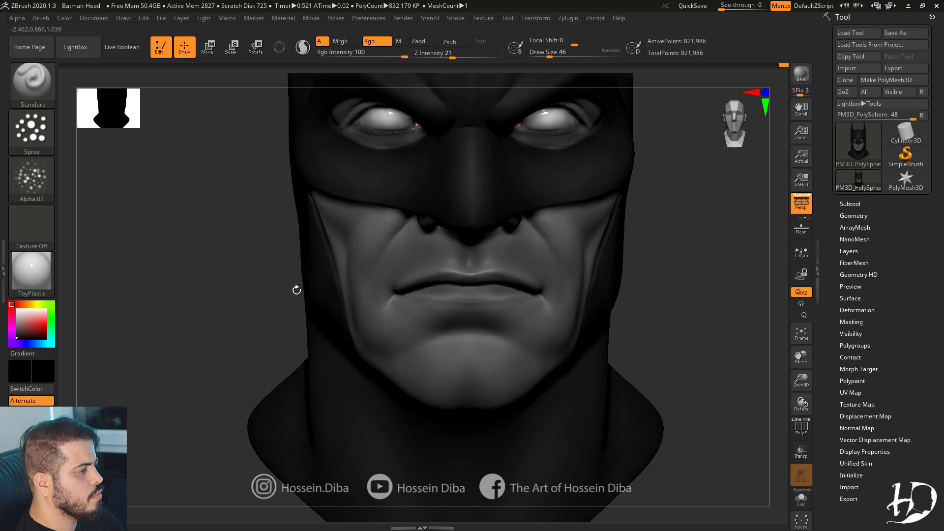
key(bracketleft)
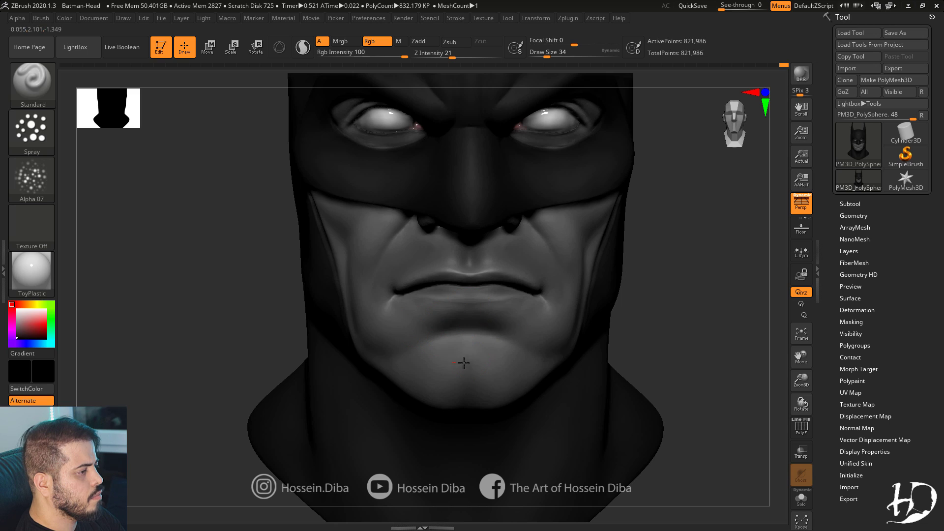
key(ctrl+z)
drag(467, 359, 442, 376)
Spray black stubble texture along the jaw, chin and lower cheeks at draw size 54.
drag(207, 339, 315, 319)
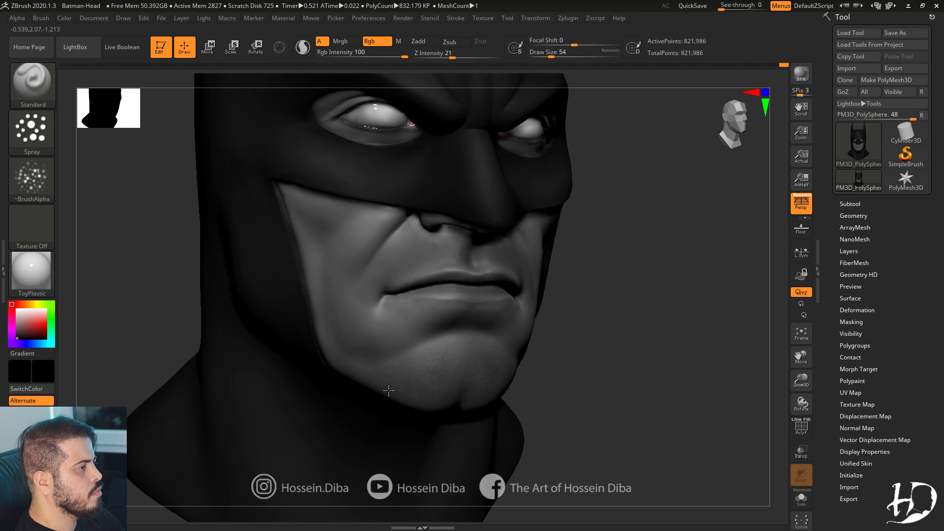
mouse_move(443, 502)
mouse_down()
mouse_move(517, 471)
mouse_move(482, 482)
mouse_up()
drag(171, 331, 406, 372)
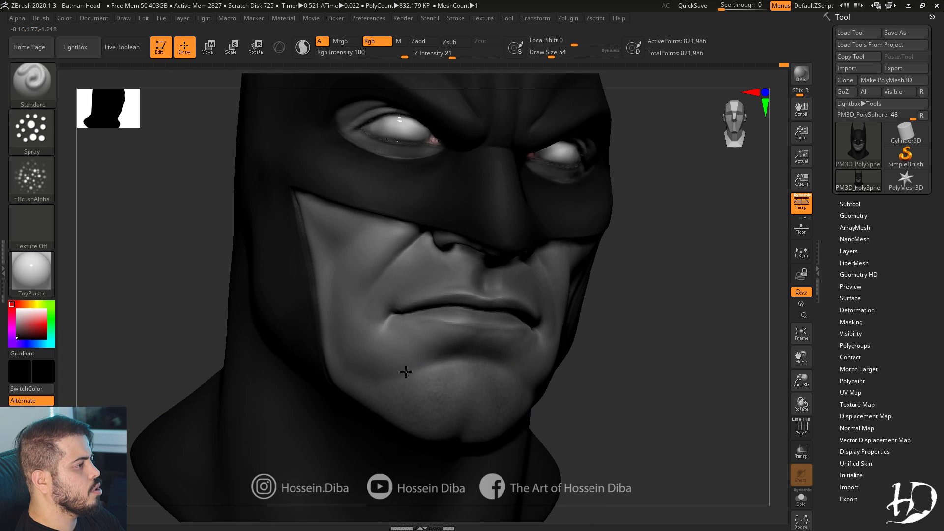
drag(689, 390, 711, 418)
mouse_move(495, 339)
mouse_down()
mouse_move(404, 381)
mouse_move(380, 416)
mouse_up()
drag(236, 394, 550, 428)
drag(343, 365, 353, 348)
Extend the sprayed black stubble over the upper lip and cheek, reducing the draw size to 42.
alt+drag(788, 386, 767, 352)
drag(758, 355, 625, 352)
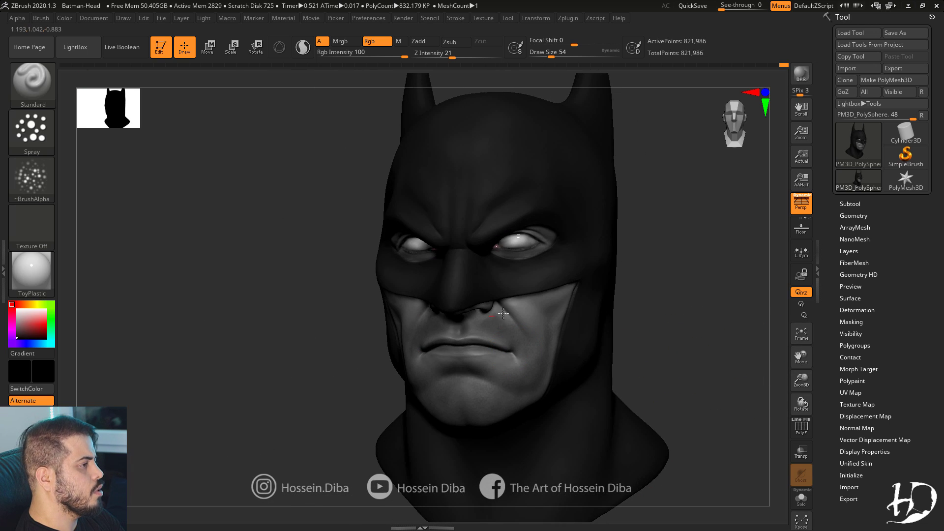
alt+drag(679, 387, 684, 413)
drag(500, 376, 395, 378)
drag(398, 303, 312, 370)
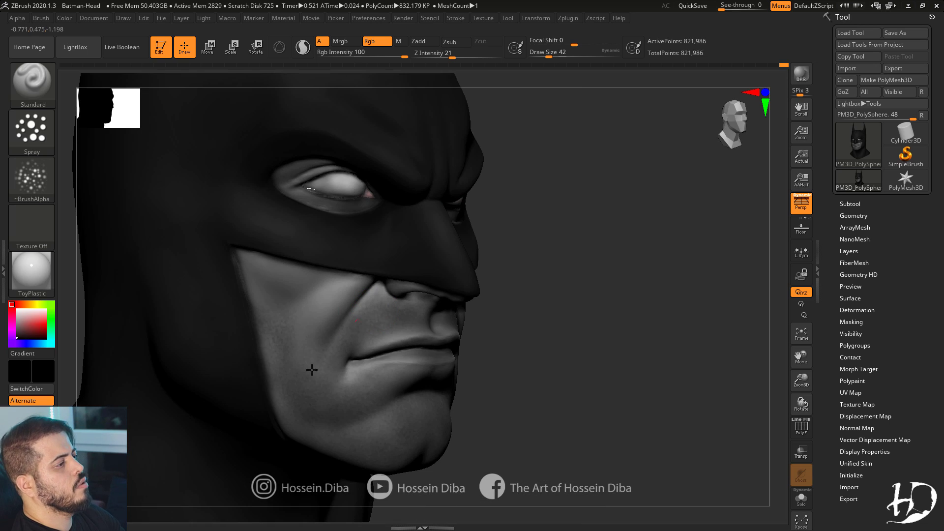
drag(574, 391, 787, 347)
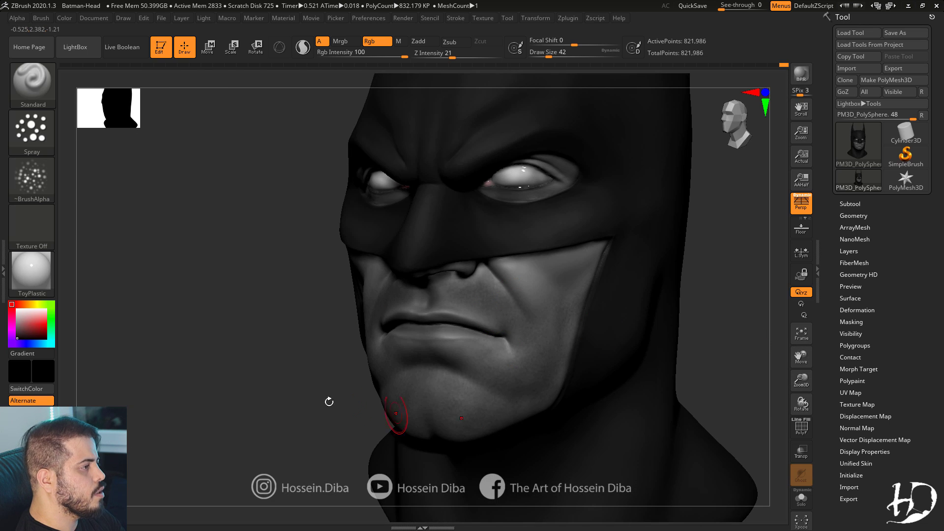
Return the brush to the Dots stroke without an alpha and shade the upper cheek black at draw size 34.
drag(329, 402, 332, 374)
alt+drag(755, 392, 774, 411)
click(31, 174)
drag(738, 374, 774, 369)
alt+drag(774, 369, 798, 403)
key(bracketleft)
drag(405, 313, 384, 274)
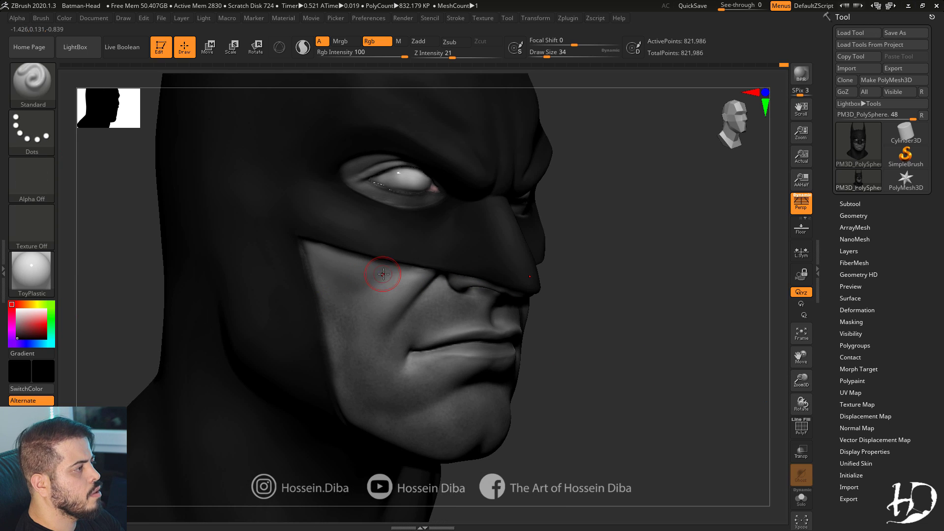
Deepen the black shading on the hollow of the cheek and along the jaw at draw size 54.
alt+drag(775, 381, 752, 351)
mouse_move(753, 352)
mouse_down()
mouse_move(615, 343)
mouse_move(651, 341)
mouse_up()
drag(357, 296, 375, 339)
drag(224, 300, 200, 332)
drag(612, 388, 654, 388)
drag(592, 401, 548, 399)
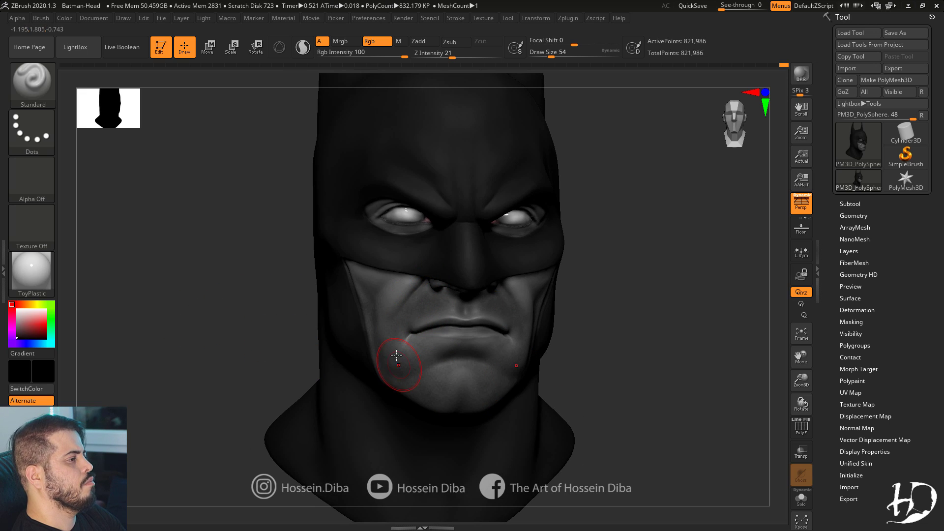
Switch to white with the MatCap Gray material and brush faint highlights over the cowl at draw sizes 62 and 90.
alt+drag(775, 381, 742, 373)
click(17, 310)
click(32, 272)
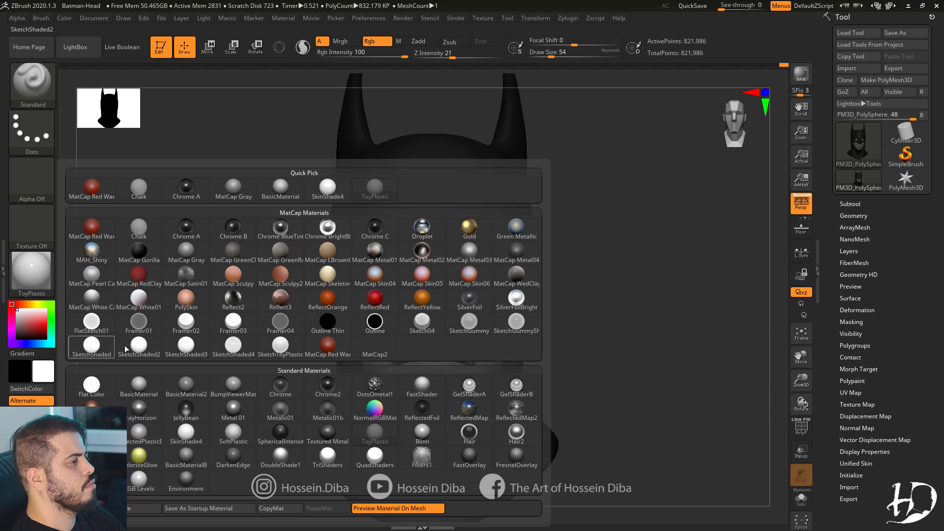
click(185, 251)
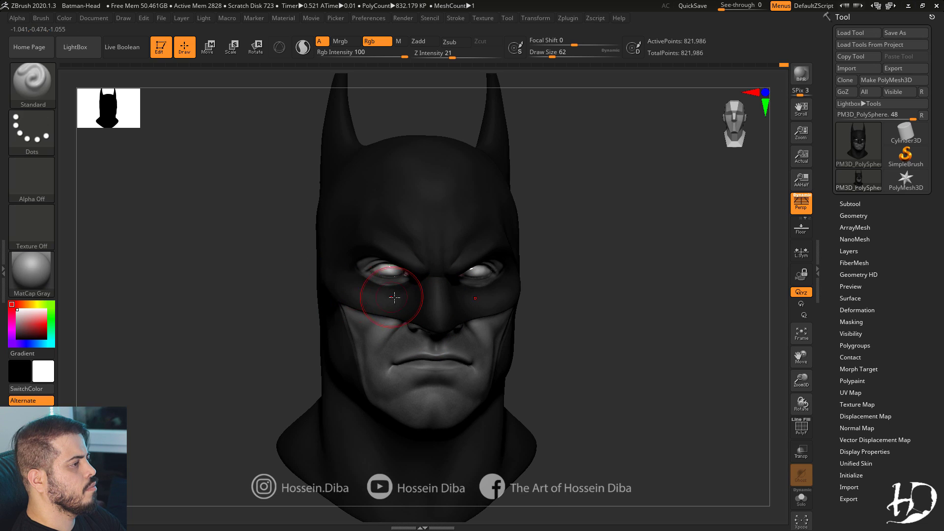
mouse_move(264, 250)
mouse_down()
mouse_move(312, 255)
mouse_move(219, 266)
mouse_move(246, 286)
mouse_up()
key(bracketright)
key(bracketright)
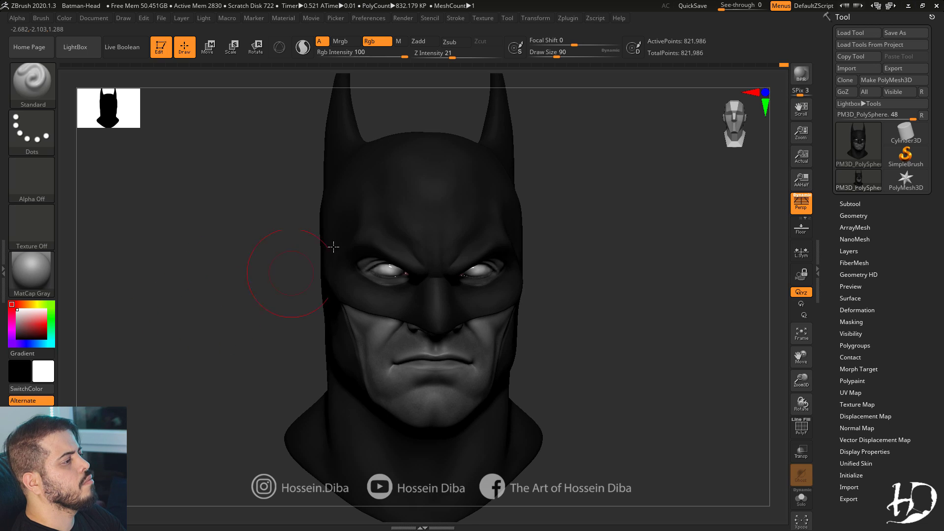
mouse_move(203, 309)
mouse_down()
mouse_move(223, 295)
mouse_move(226, 316)
mouse_move(421, 295)
mouse_move(751, 364)
mouse_move(747, 393)
mouse_up()
Darken the brow creases and inner eye area of the cowl with black, using draw size 26.
click(17, 338)
drag(236, 305, 206, 300)
drag(418, 295, 427, 291)
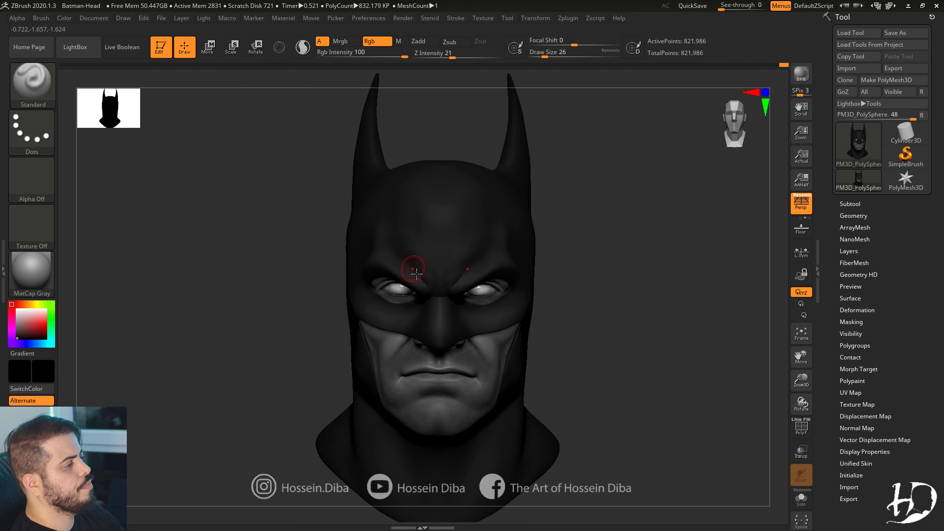
mouse_move(246, 296)
mouse_down()
mouse_move(261, 295)
mouse_move(230, 352)
mouse_move(267, 287)
mouse_up()
key(bracketright)
mouse_move(180, 307)
mouse_down()
mouse_move(213, 322)
mouse_move(711, 393)
mouse_move(758, 361)
mouse_move(497, 301)
mouse_move(179, 301)
mouse_move(195, 325)
mouse_up()
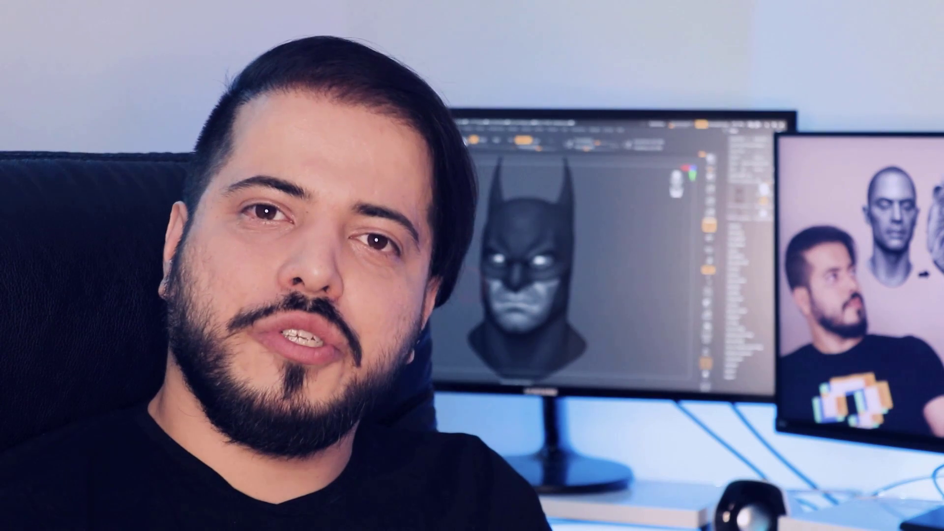